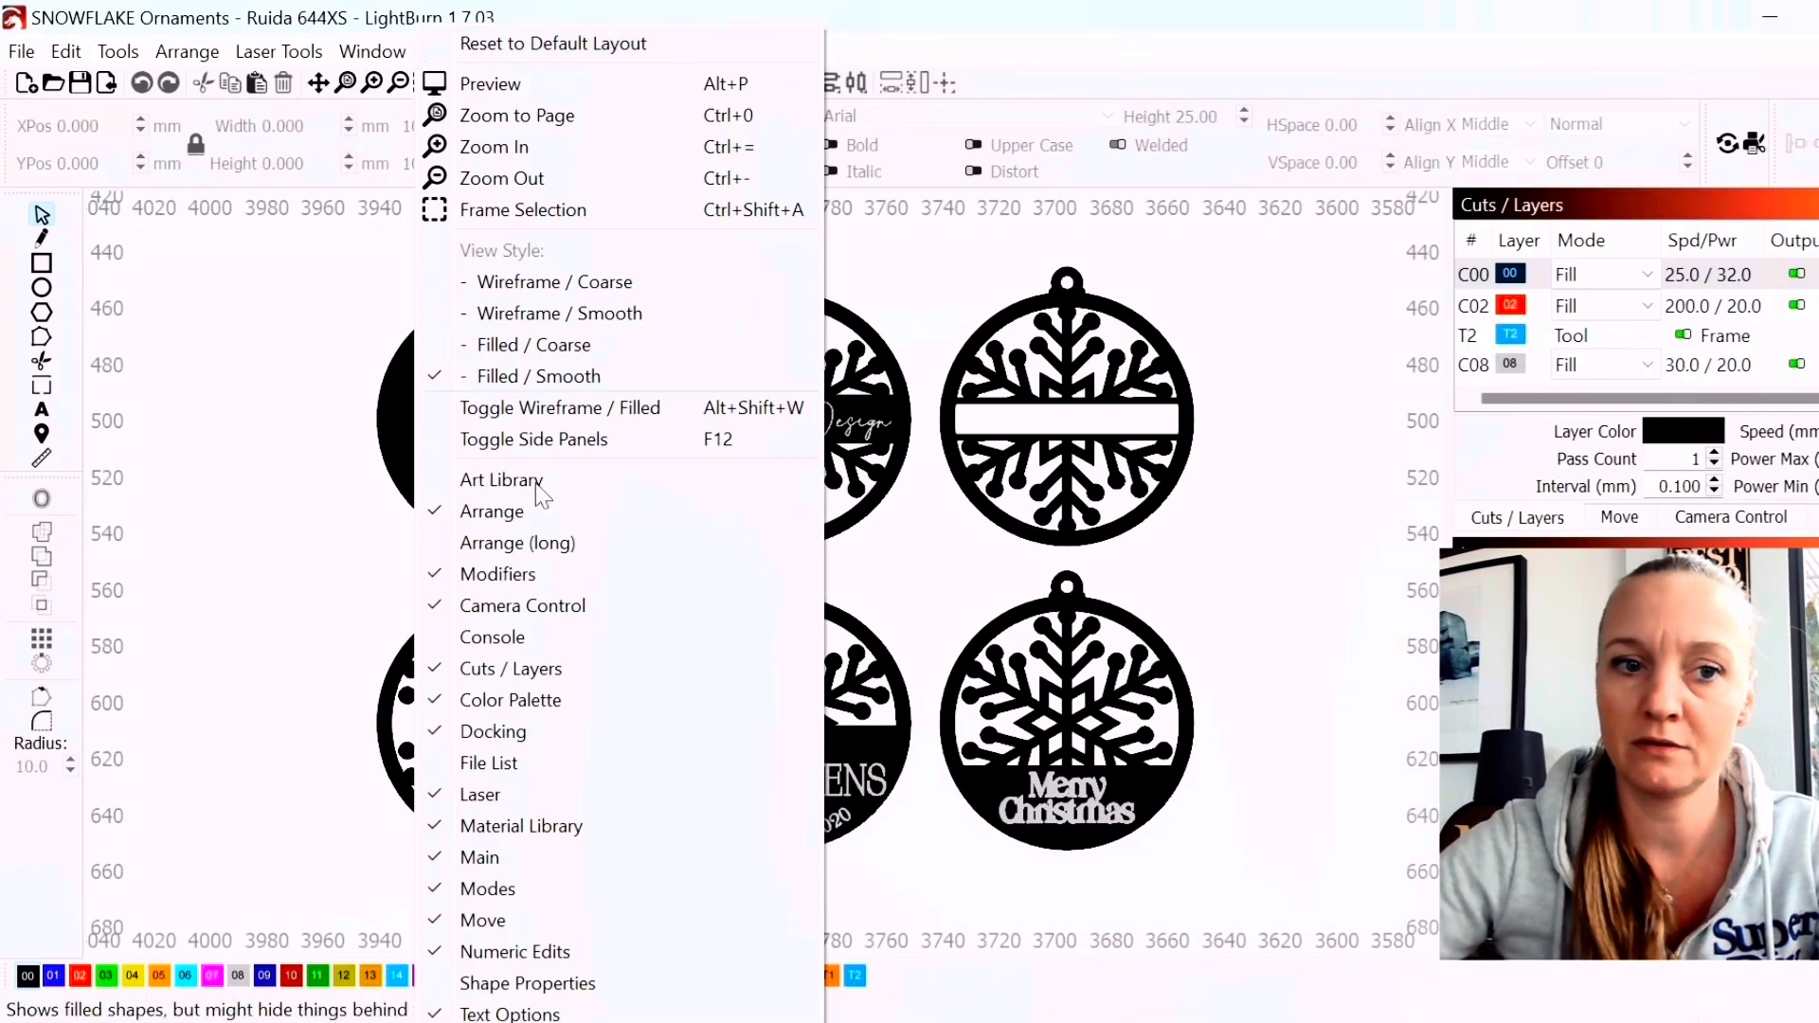
Set the view style to Wireframe / Smooth
{"action": "left_click", "coordinate": [233, 309]}
{"action": "left_click", "coordinate": [398, 59]}
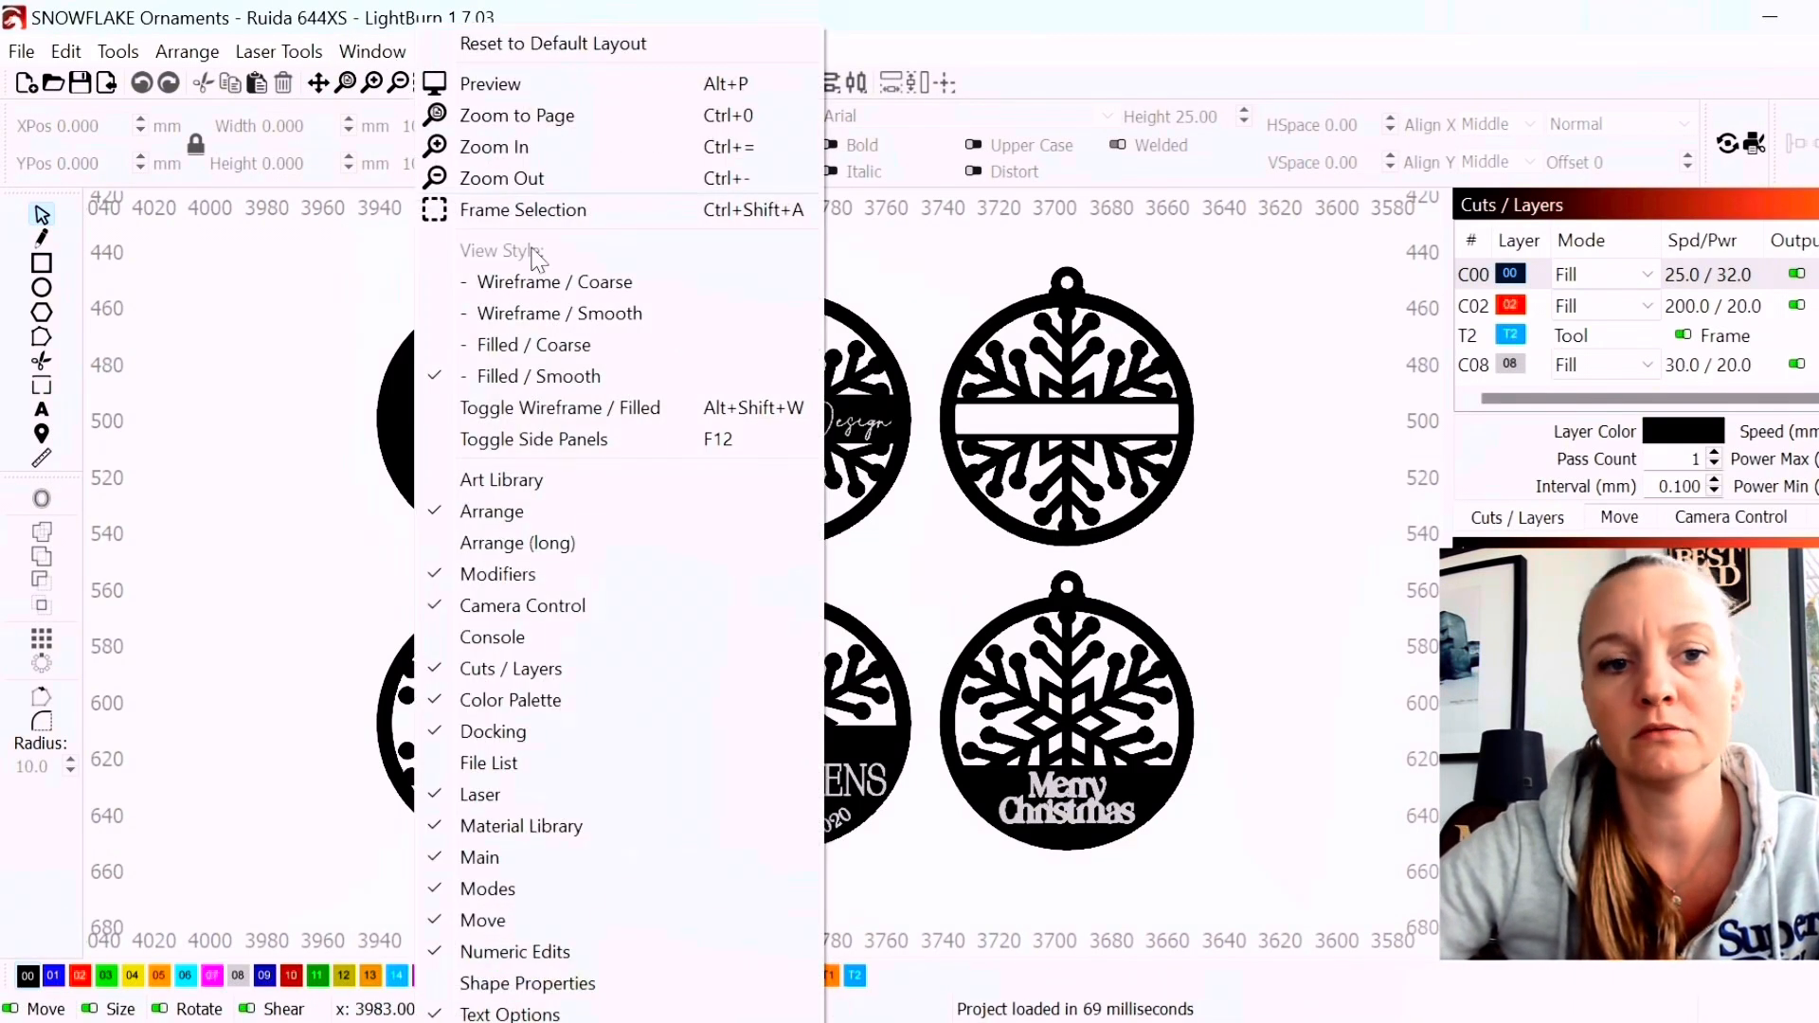
{"action": "left_click", "coordinate": [586, 315]}
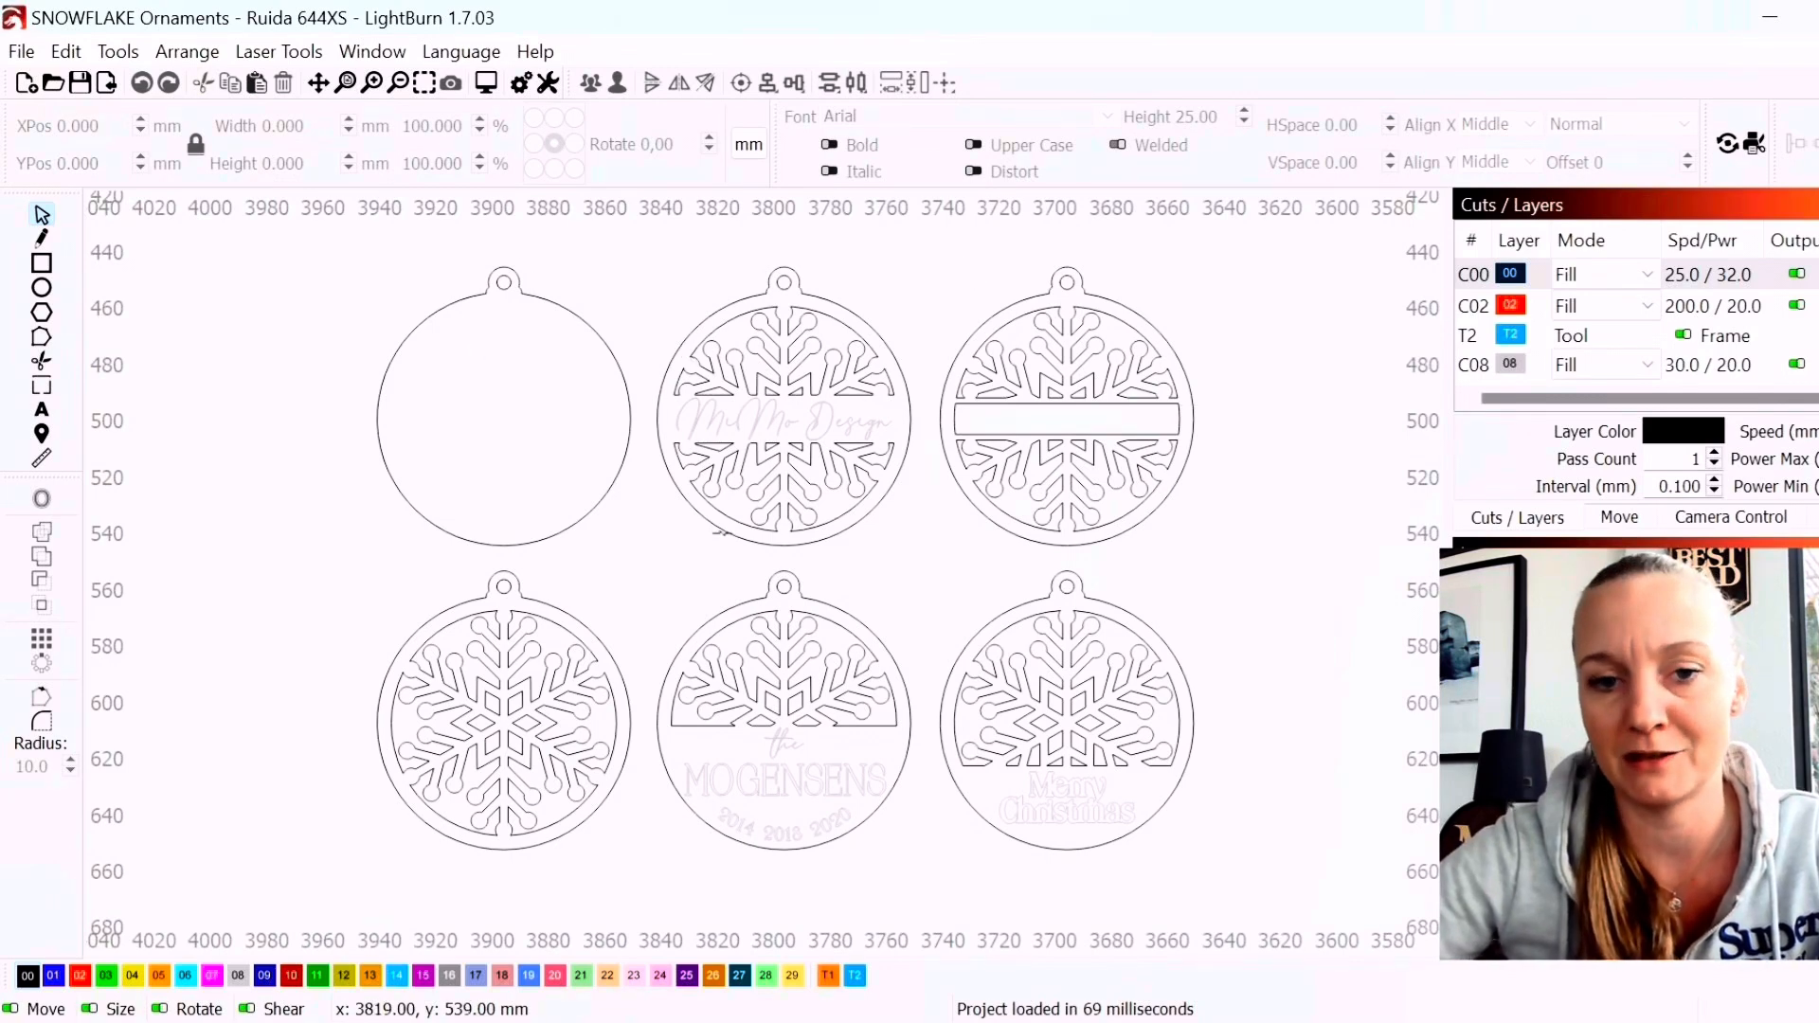
Examine the standalone snowflake beside the finished ornaments, including its arms and rounded ends at close range
{"action": "scroll", "coordinate": [633, 495], "scroll_direction": "down", "scroll_amount": 2}
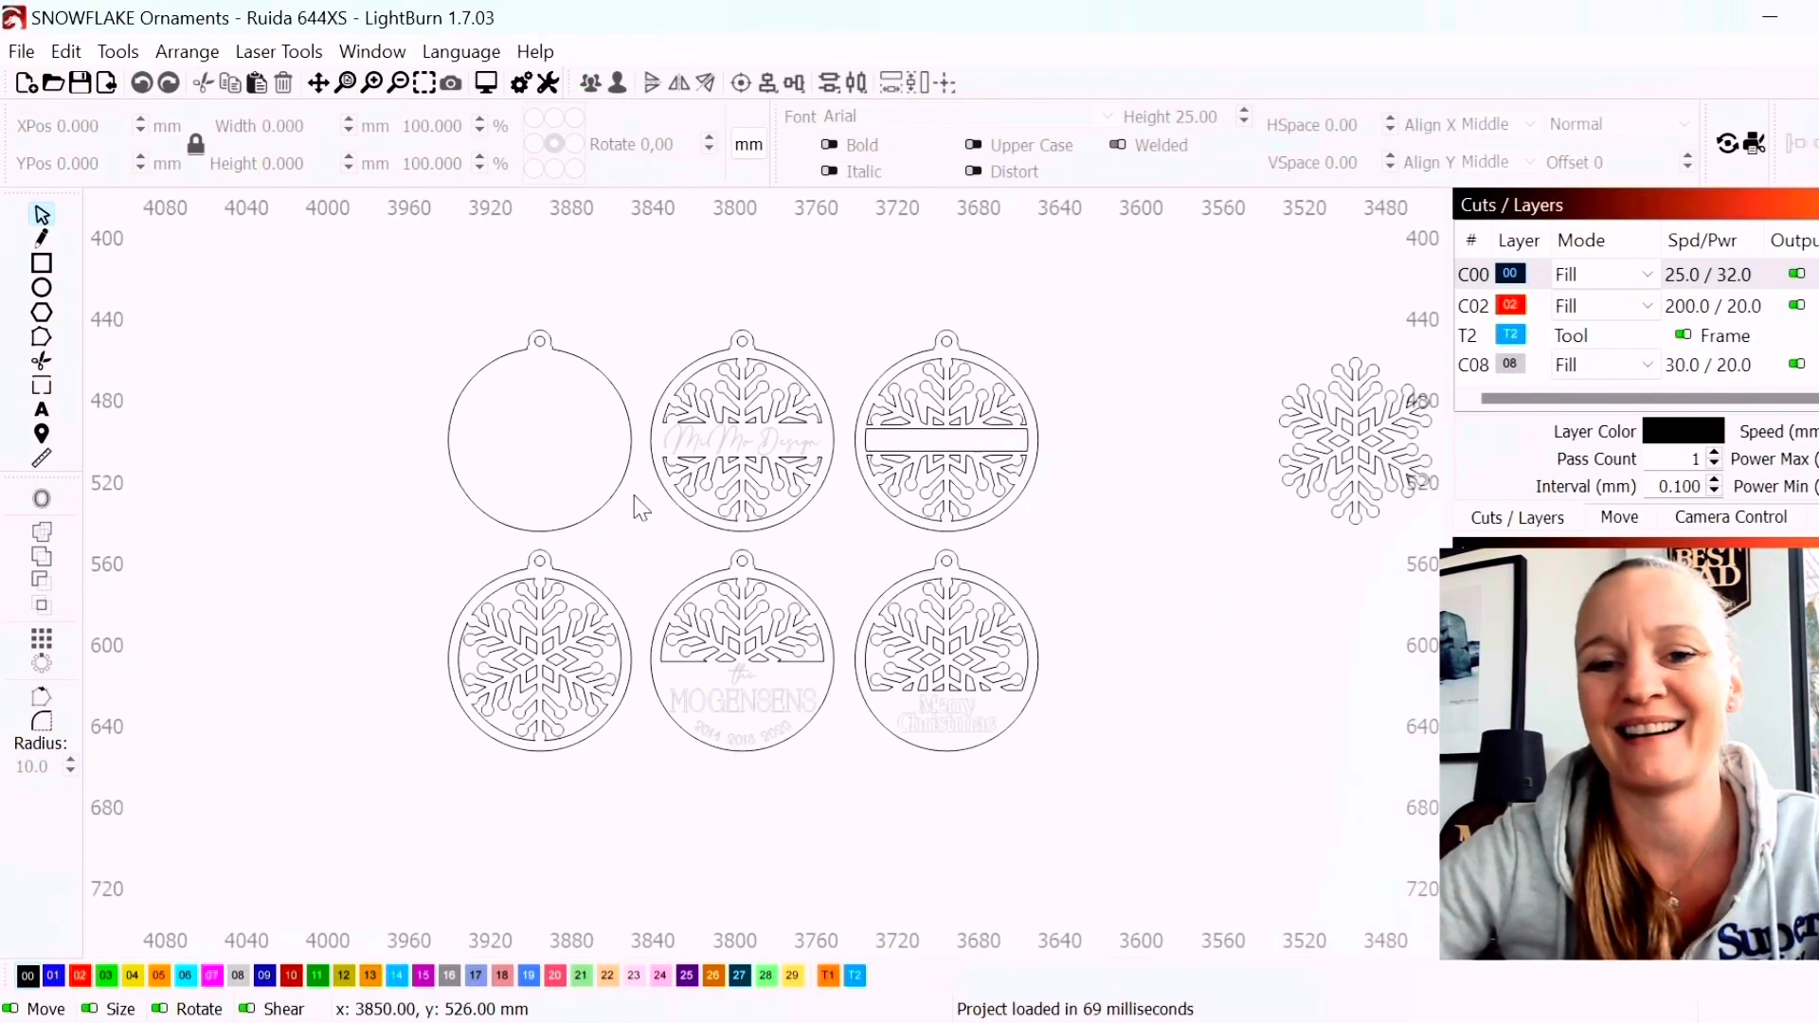
{"action": "scroll", "coordinate": [1030, 536], "scroll_direction": "right", "scroll_amount": 5}
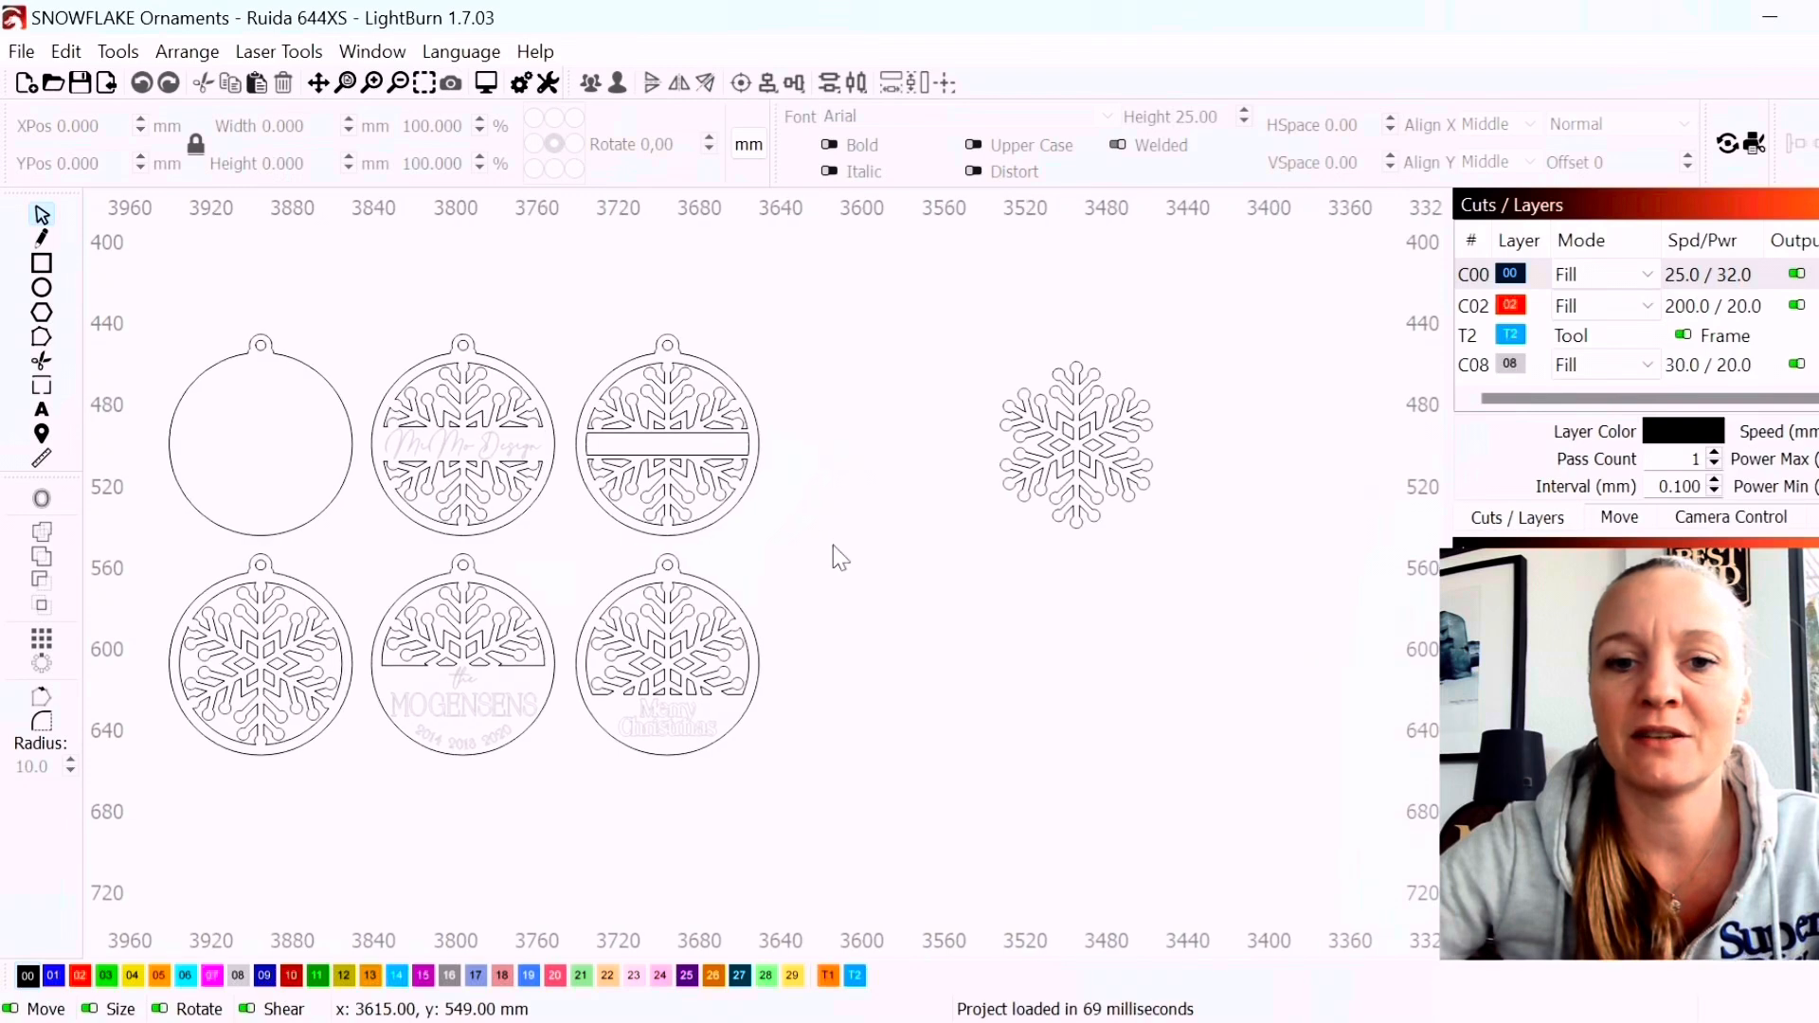
{"action": "left_click", "coordinate": [1078, 452]}
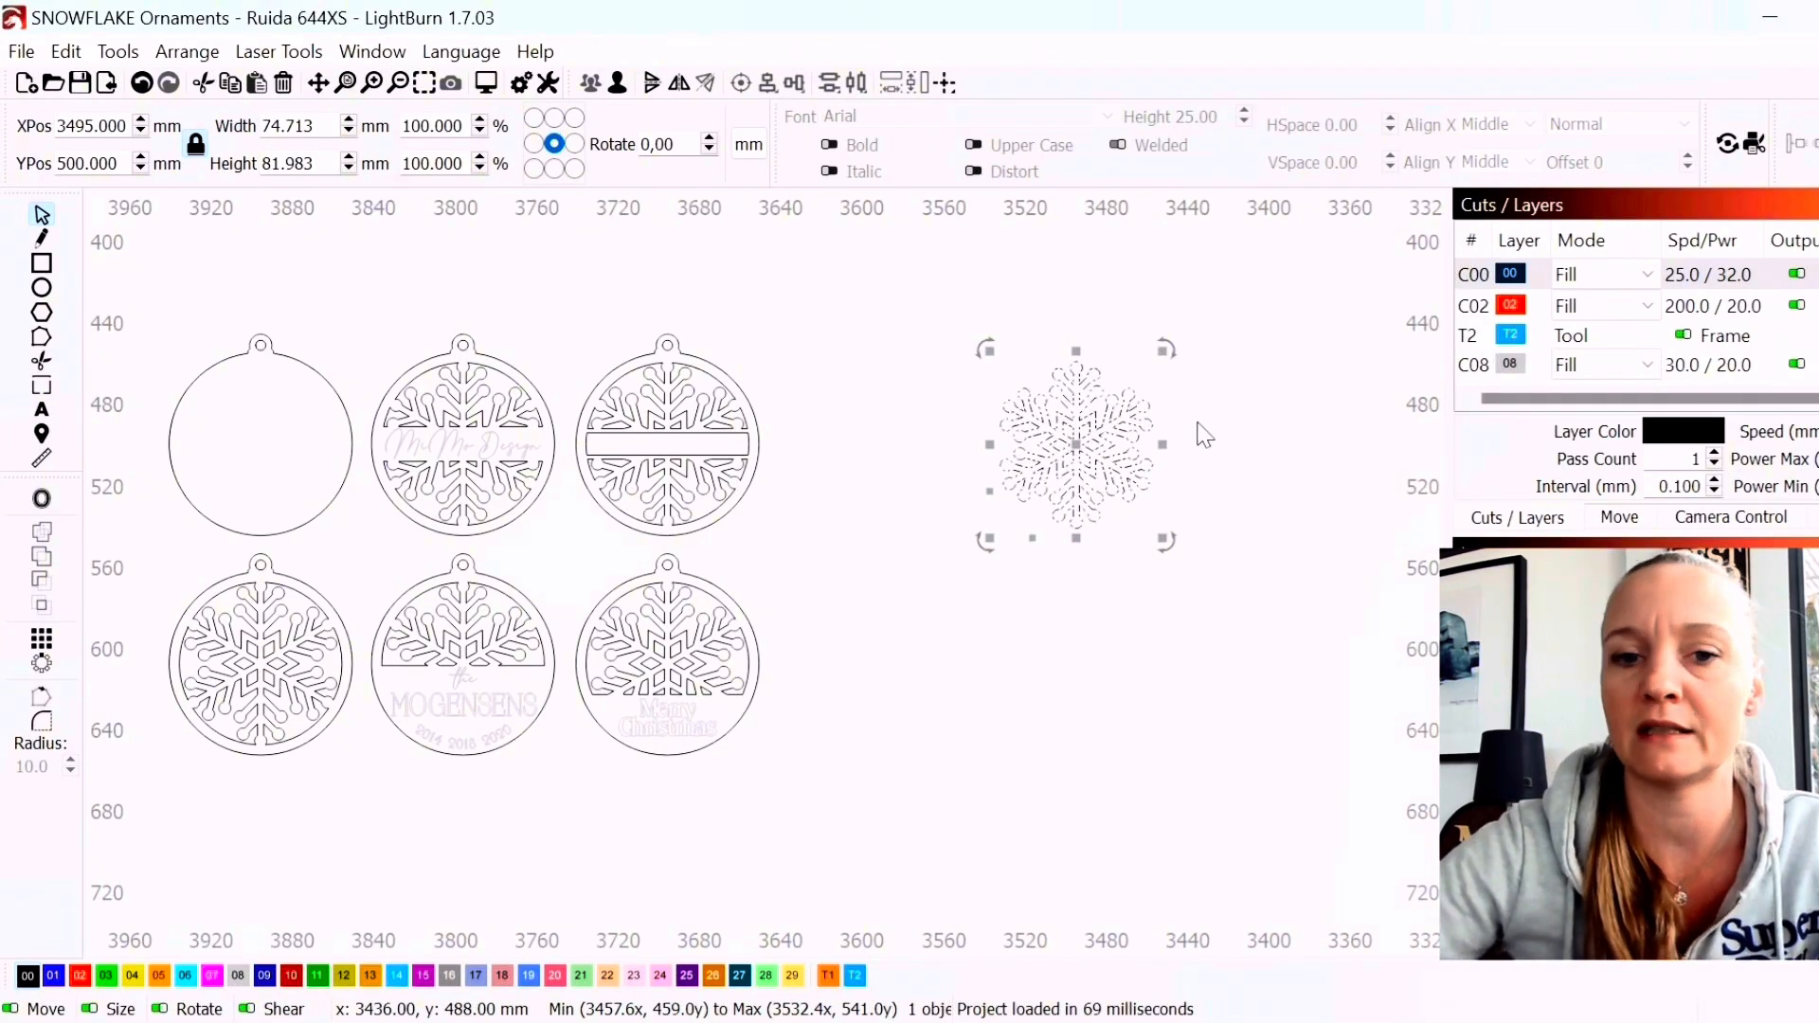
{"action": "scroll", "coordinate": [1098, 387], "scroll_direction": "up", "scroll_amount": 3}
{"action": "scroll", "coordinate": [1156, 474], "scroll_direction": "up", "scroll_amount": 2}
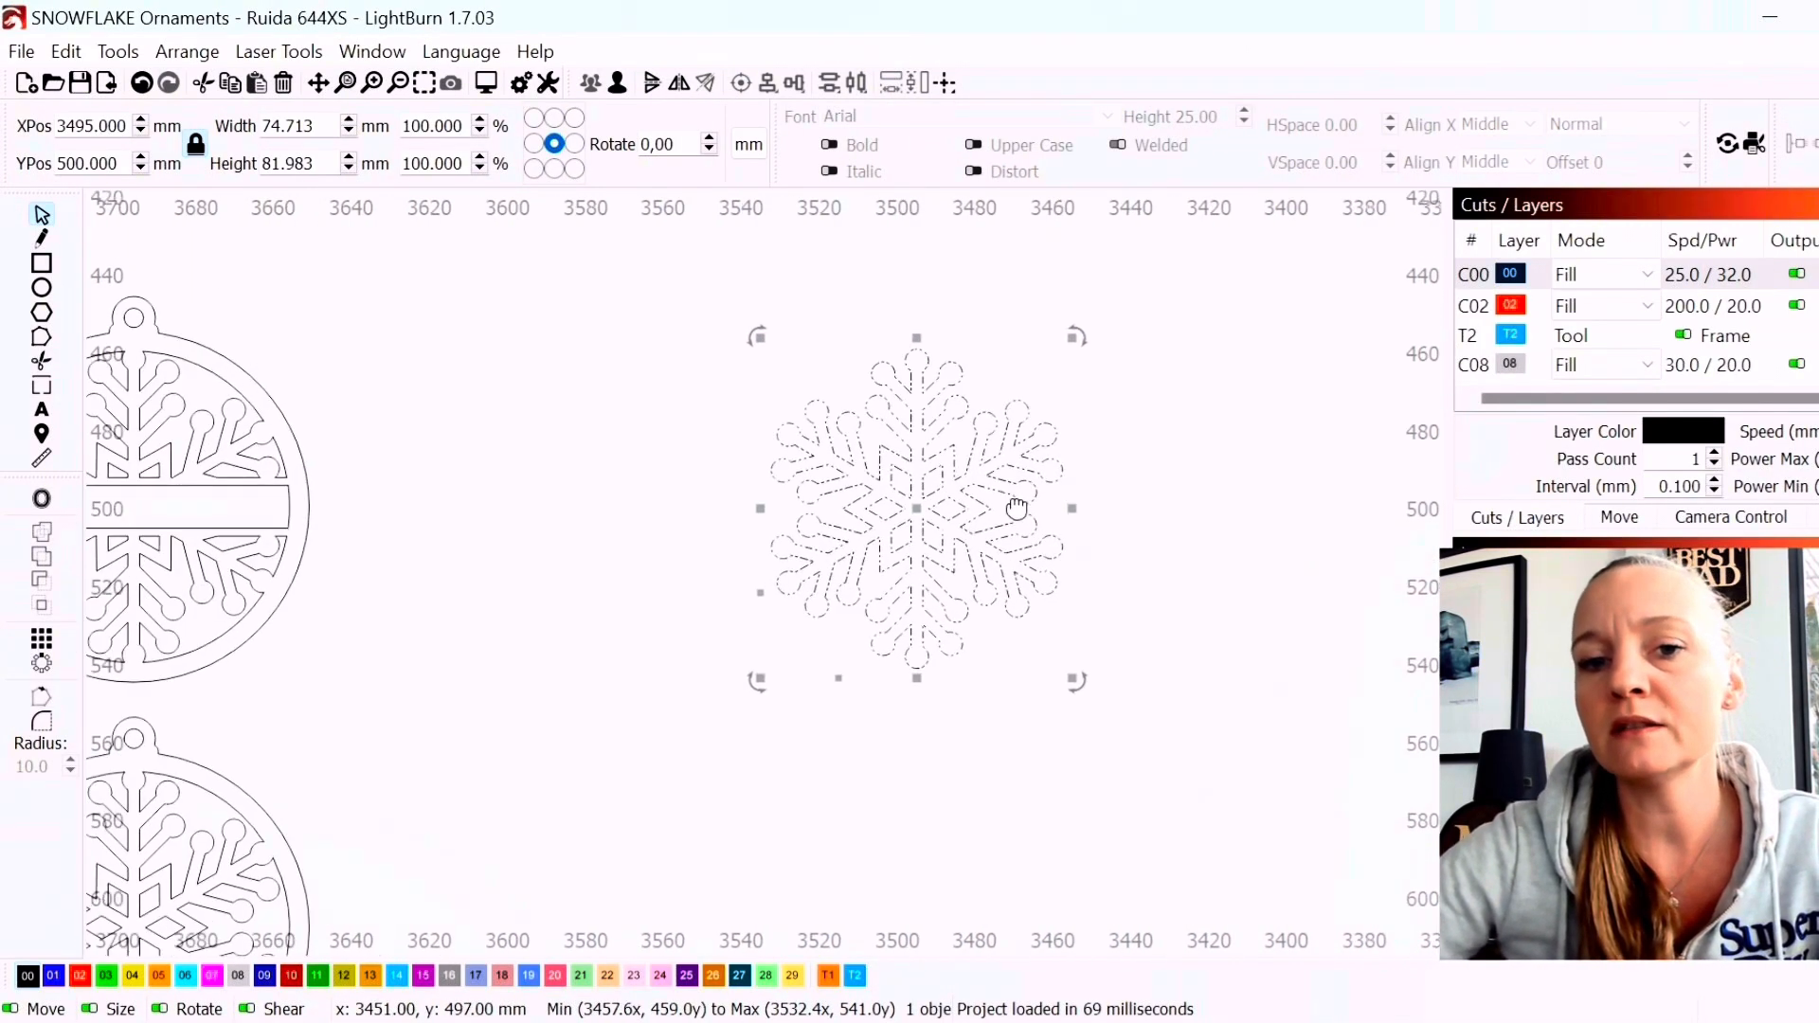
{"action": "left_click", "coordinate": [866, 374]}
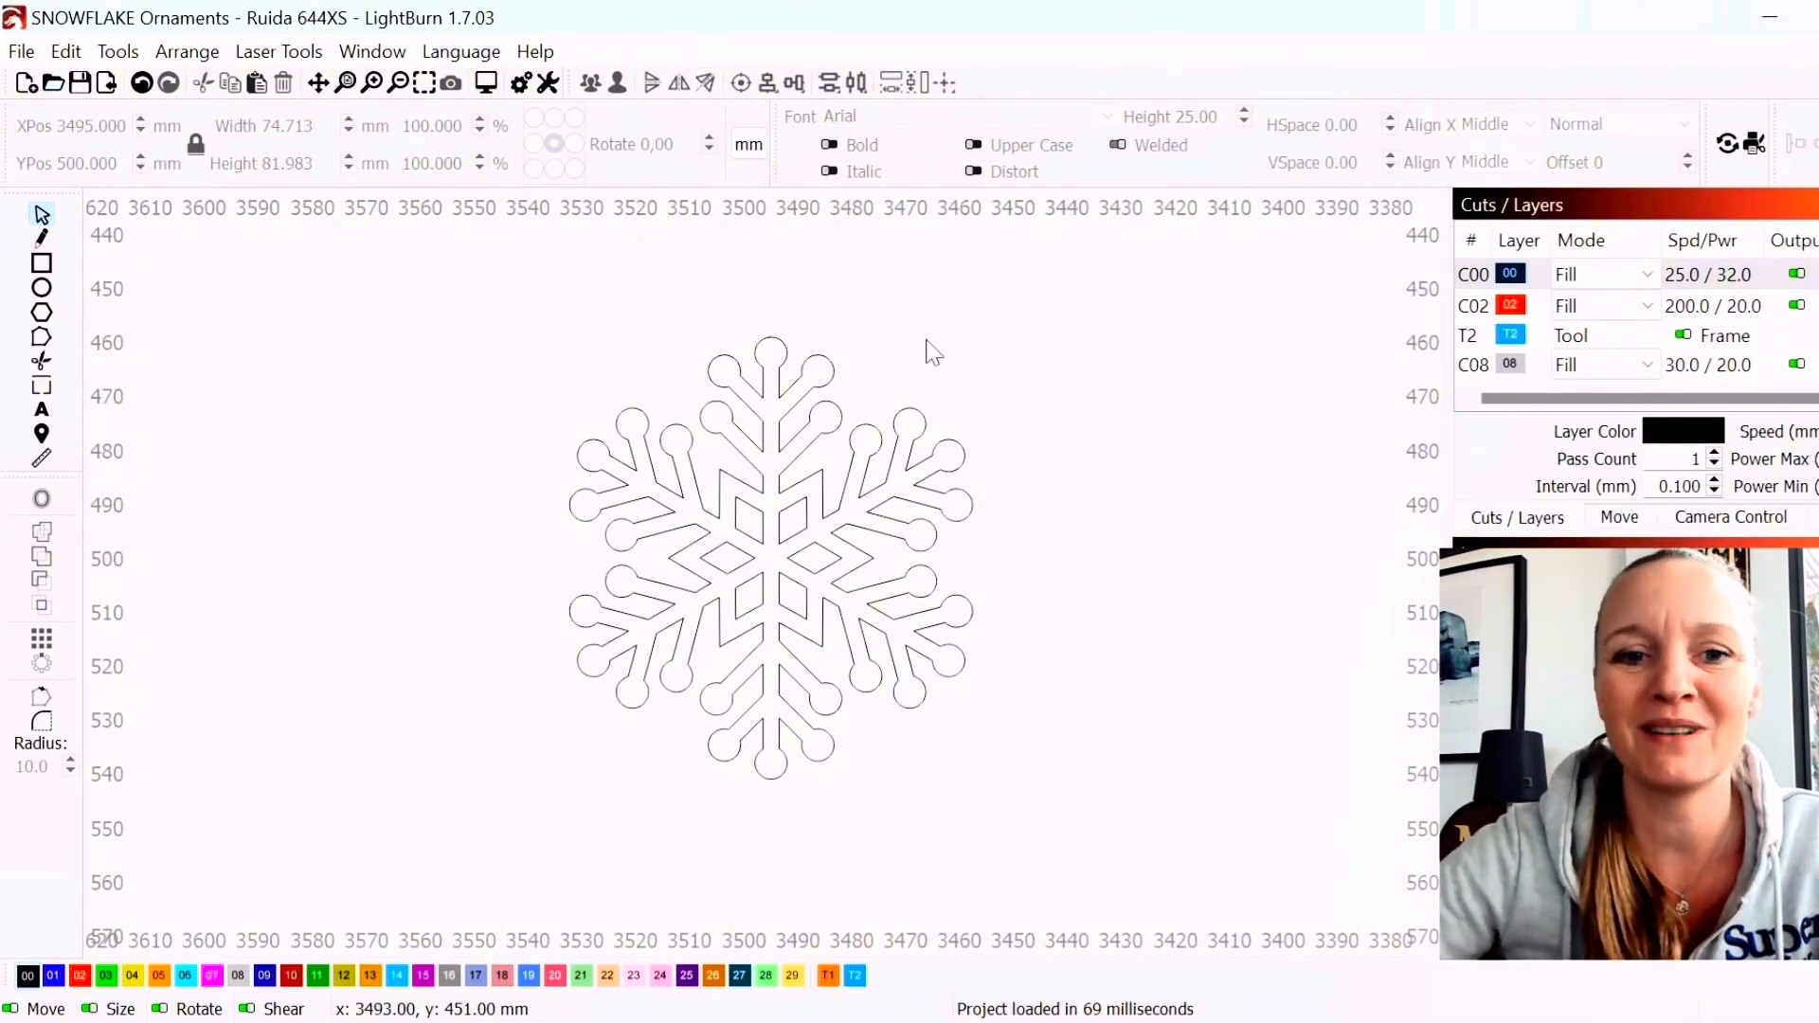
{"action": "scroll", "coordinate": [748, 408], "scroll_direction": "up", "scroll_amount": 2}
{"action": "scroll", "coordinate": [782, 358], "scroll_direction": "up", "scroll_amount": 1}
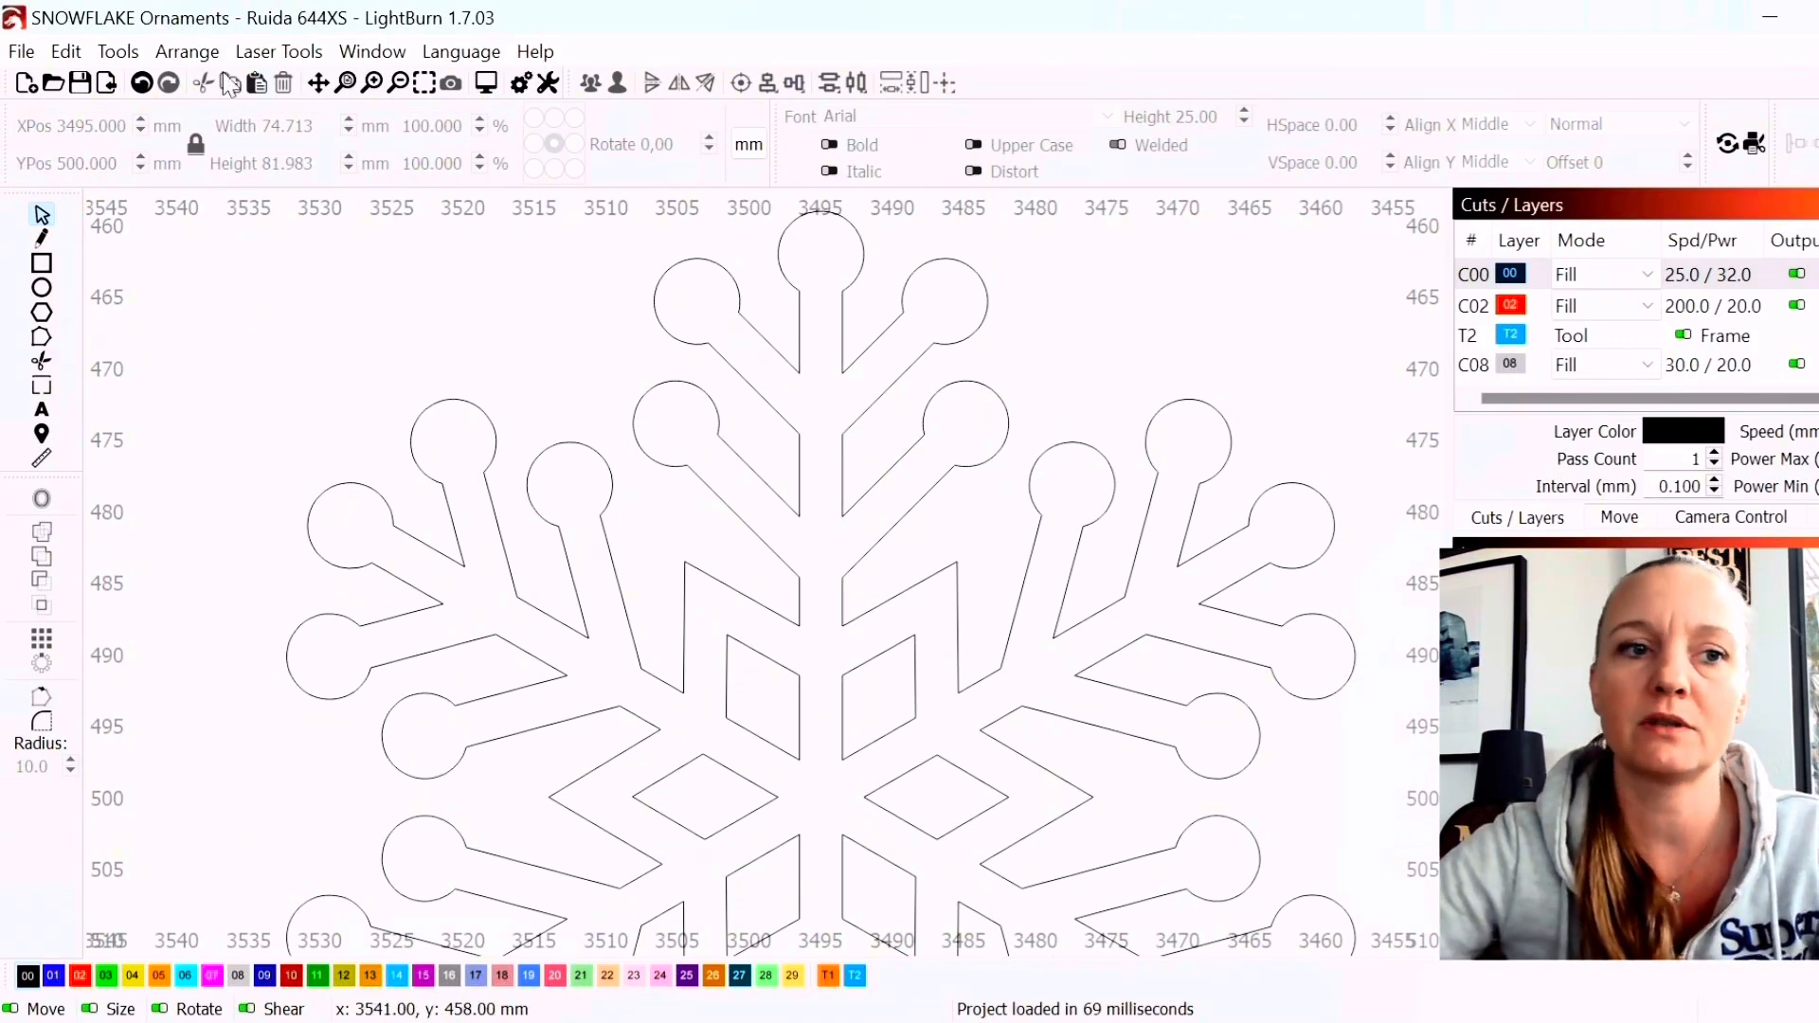
Measure the width of the snowflake's top stem with a temporary rectangle, in millimetres and inches, and delete the rectangle
{"action": "left_click", "coordinate": [42, 263]}
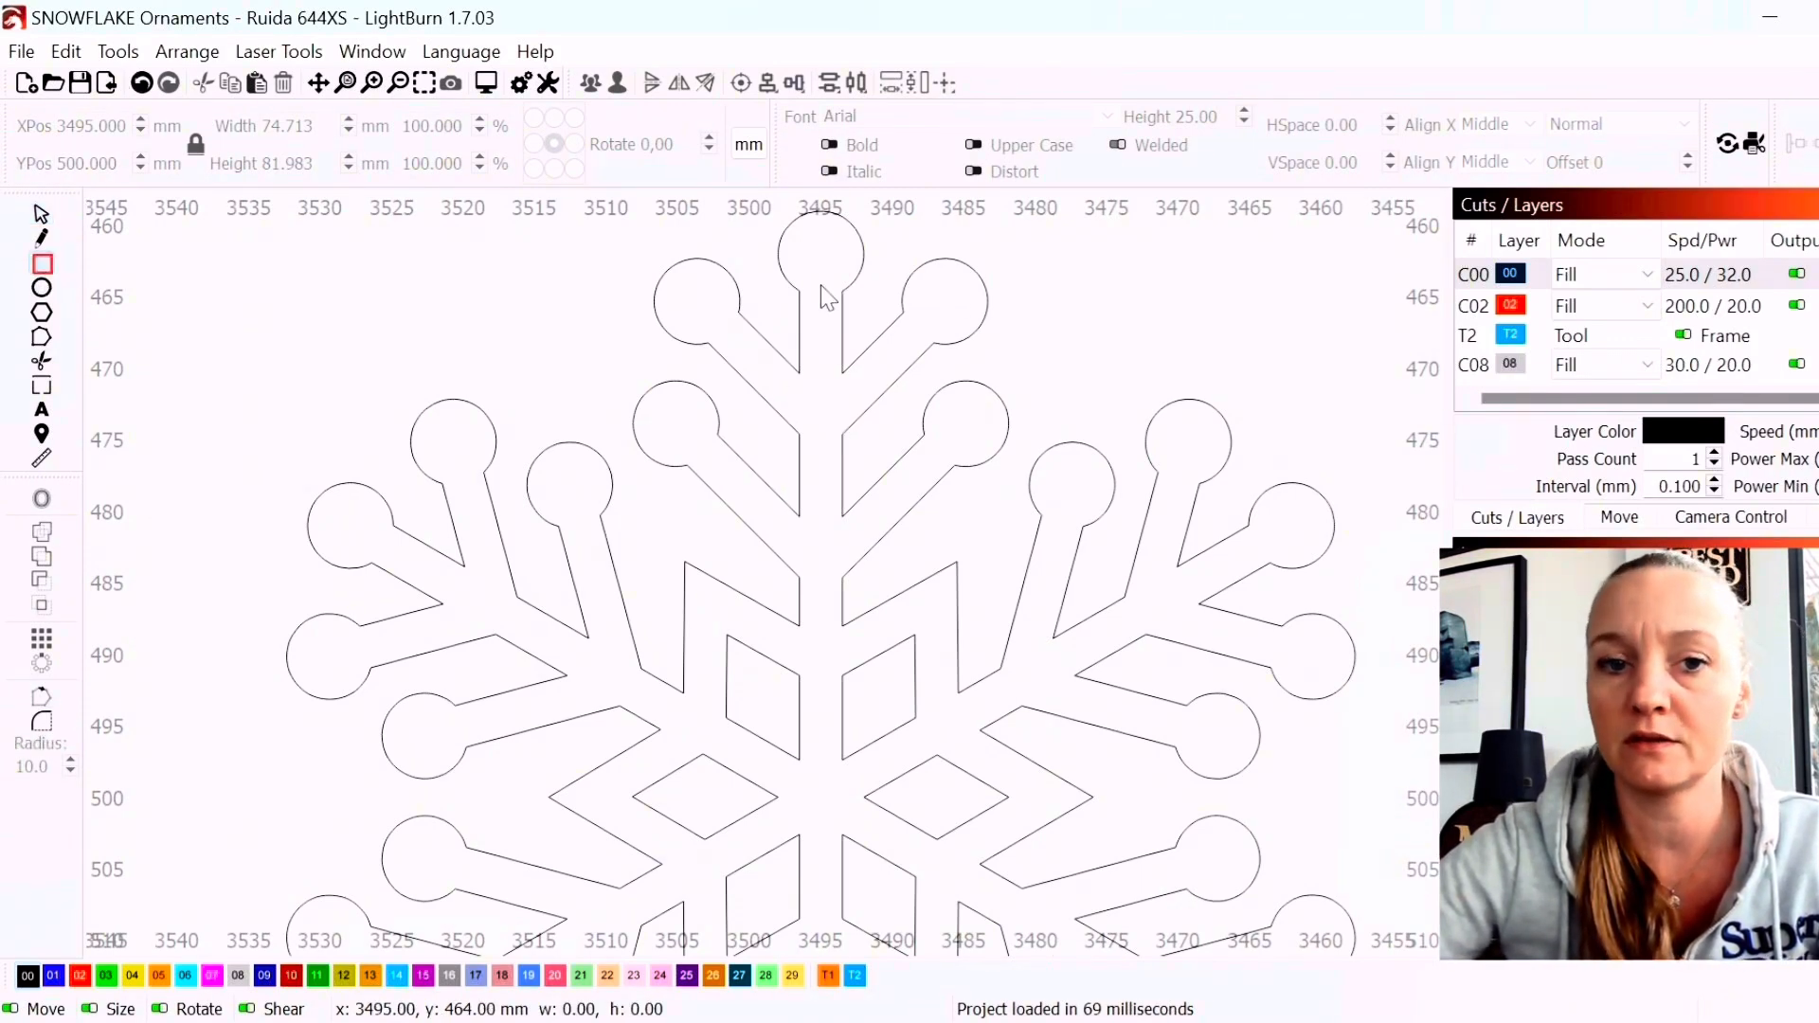
{"action": "mouse_move", "coordinate": [802, 295]}
{"action": "left_mouse_down"}
{"action": "mouse_move", "coordinate": [867, 367]}
{"action": "mouse_move", "coordinate": [842, 349]}
{"action": "left_mouse_up"}
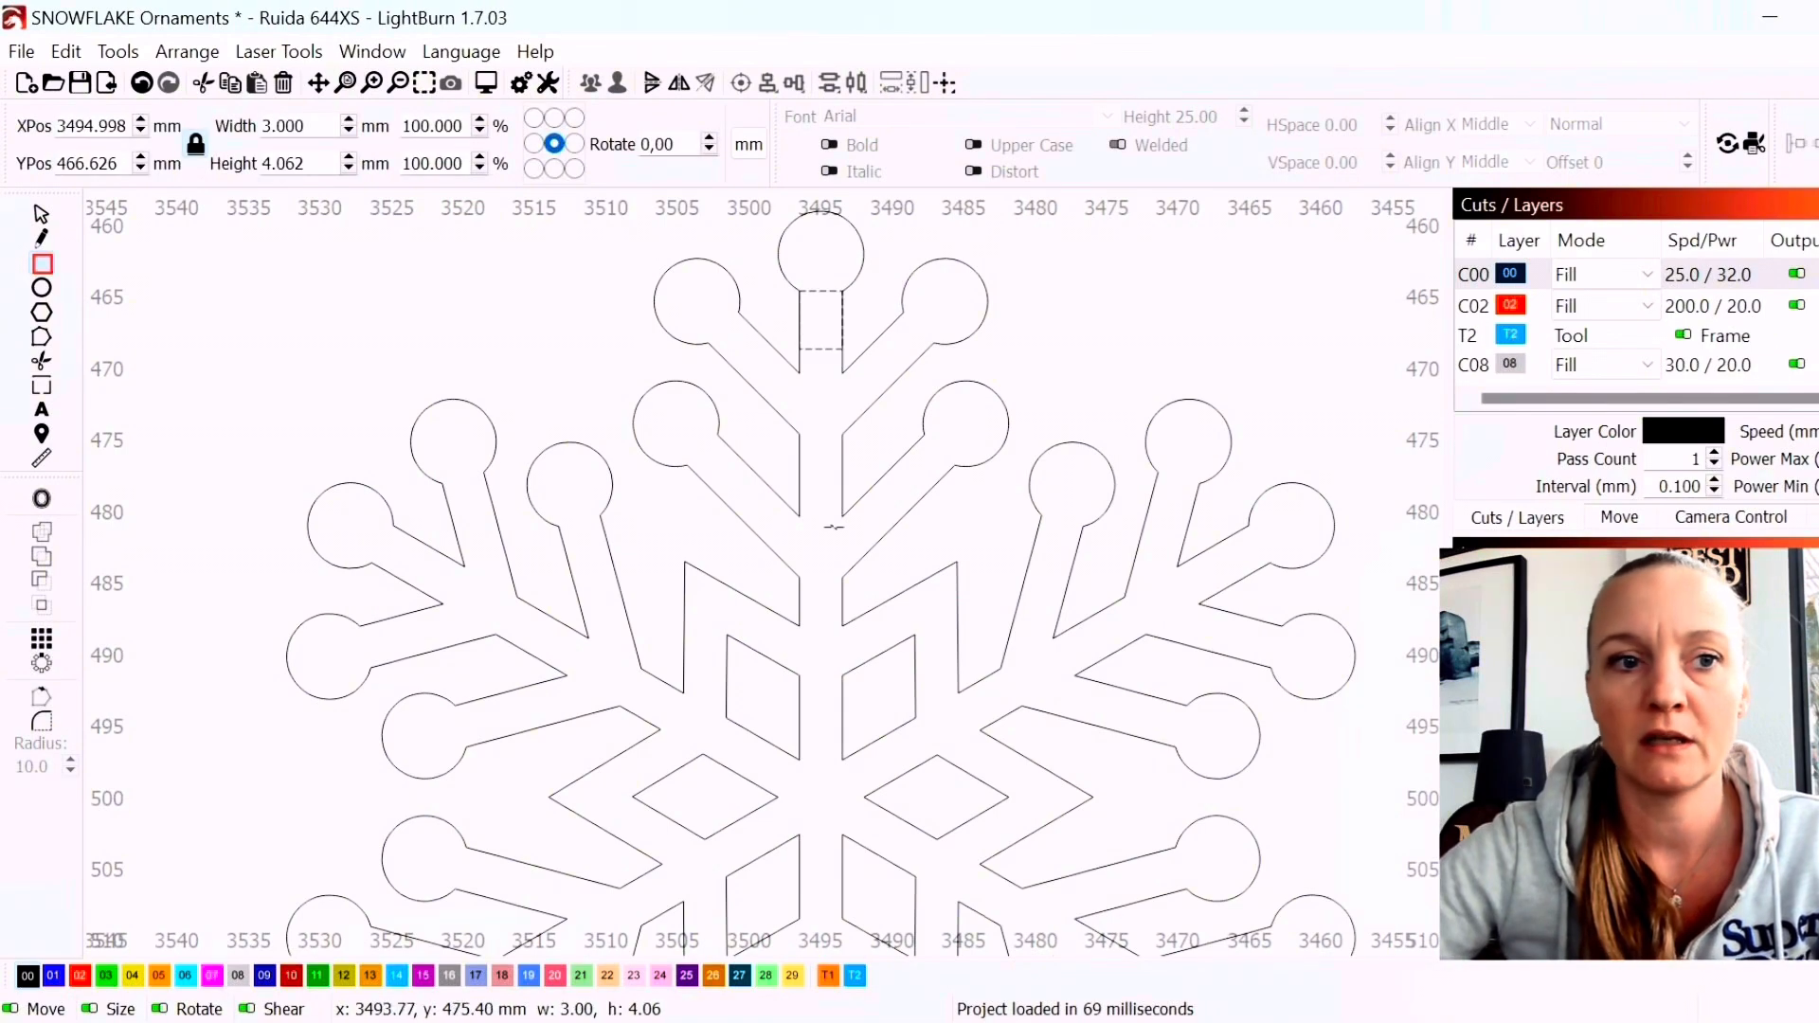
{"action": "left_click", "coordinate": [772, 144]}
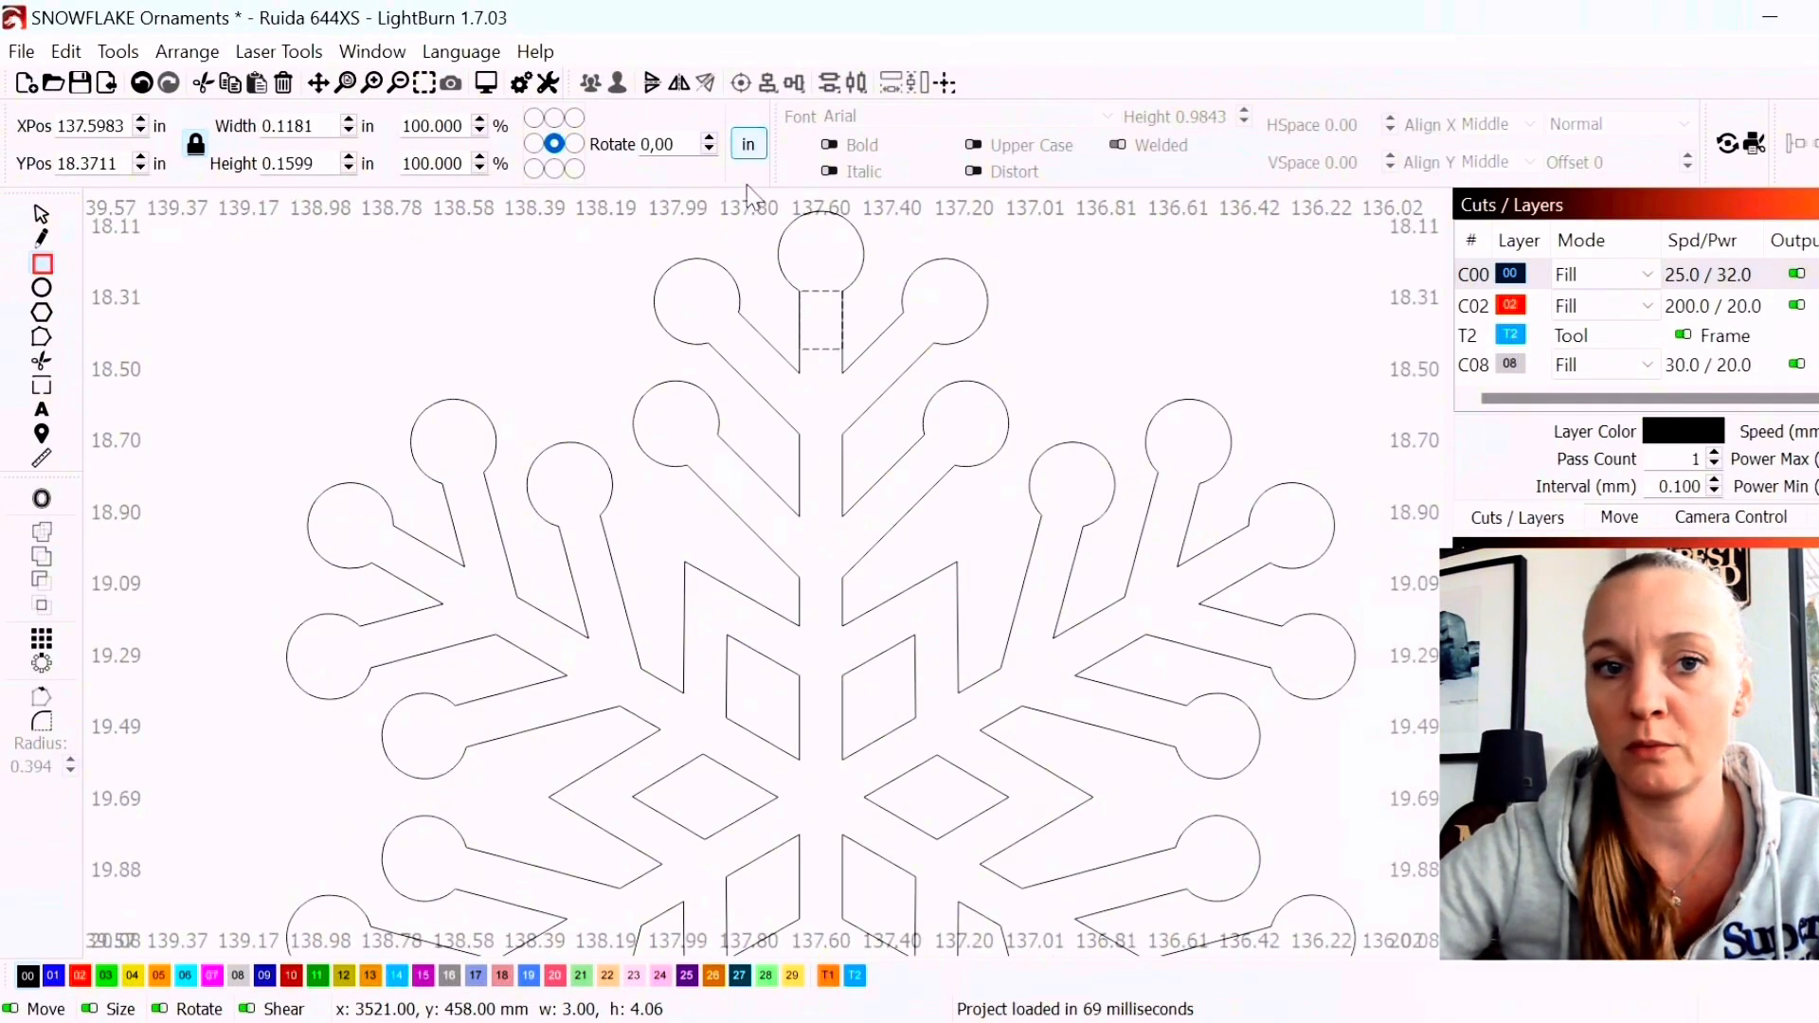
{"action": "left_click", "coordinate": [42, 216]}
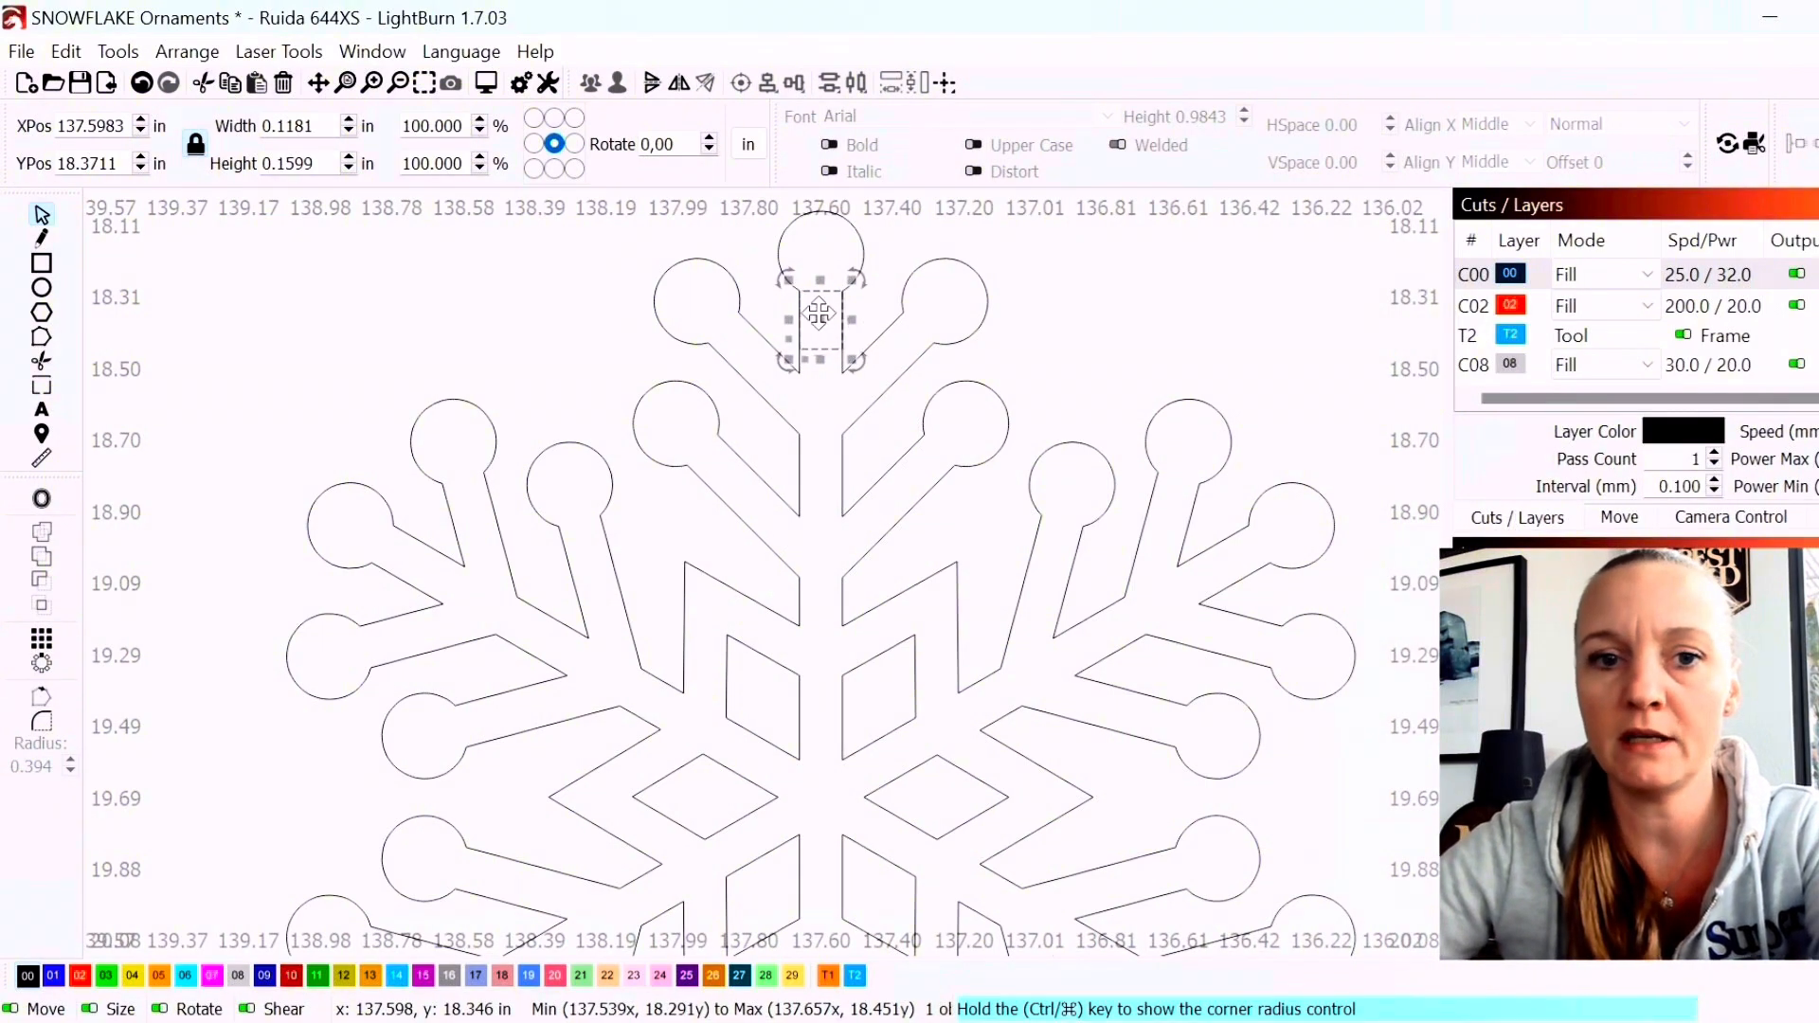
{"action": "key", "text": "Delete"}
Check the whole snowflake's overall width and height in inches and in millimetres
{"action": "scroll", "coordinate": [858, 455], "scroll_direction": "down", "scroll_amount": 3}
{"action": "scroll", "coordinate": [862, 471], "scroll_direction": "down", "scroll_amount": 2}
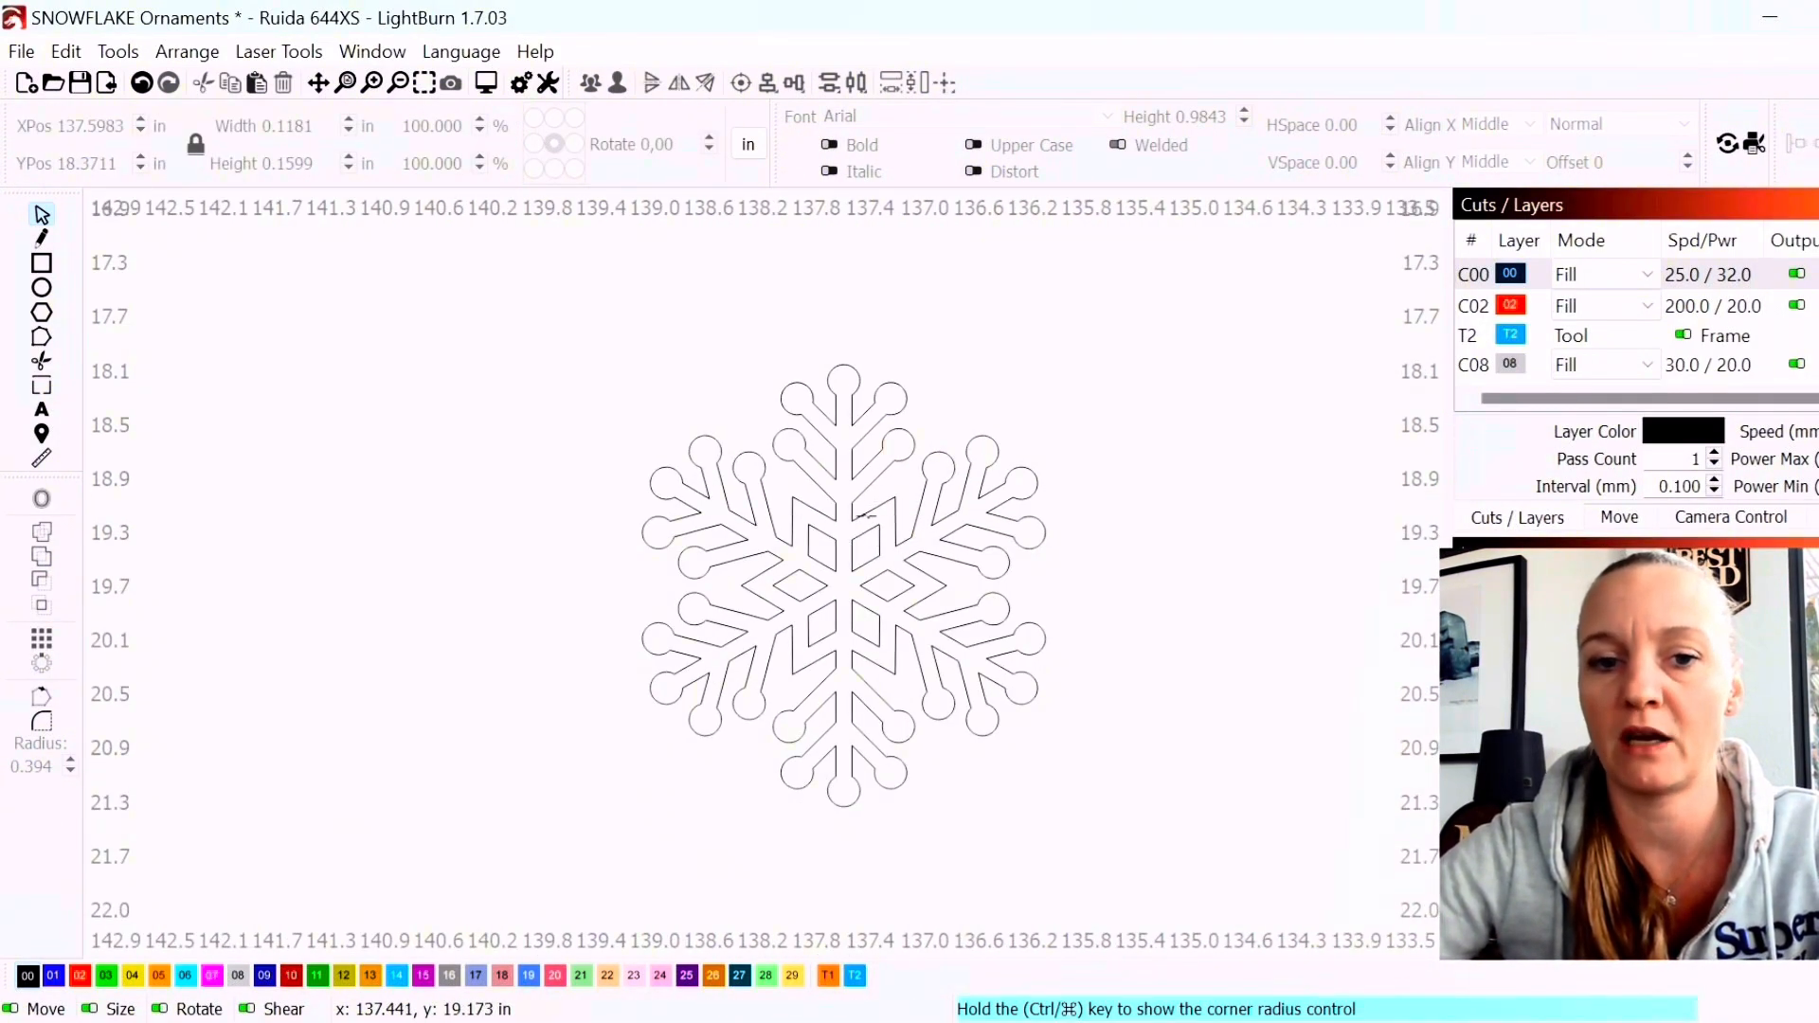
{"action": "left_click", "coordinate": [870, 515]}
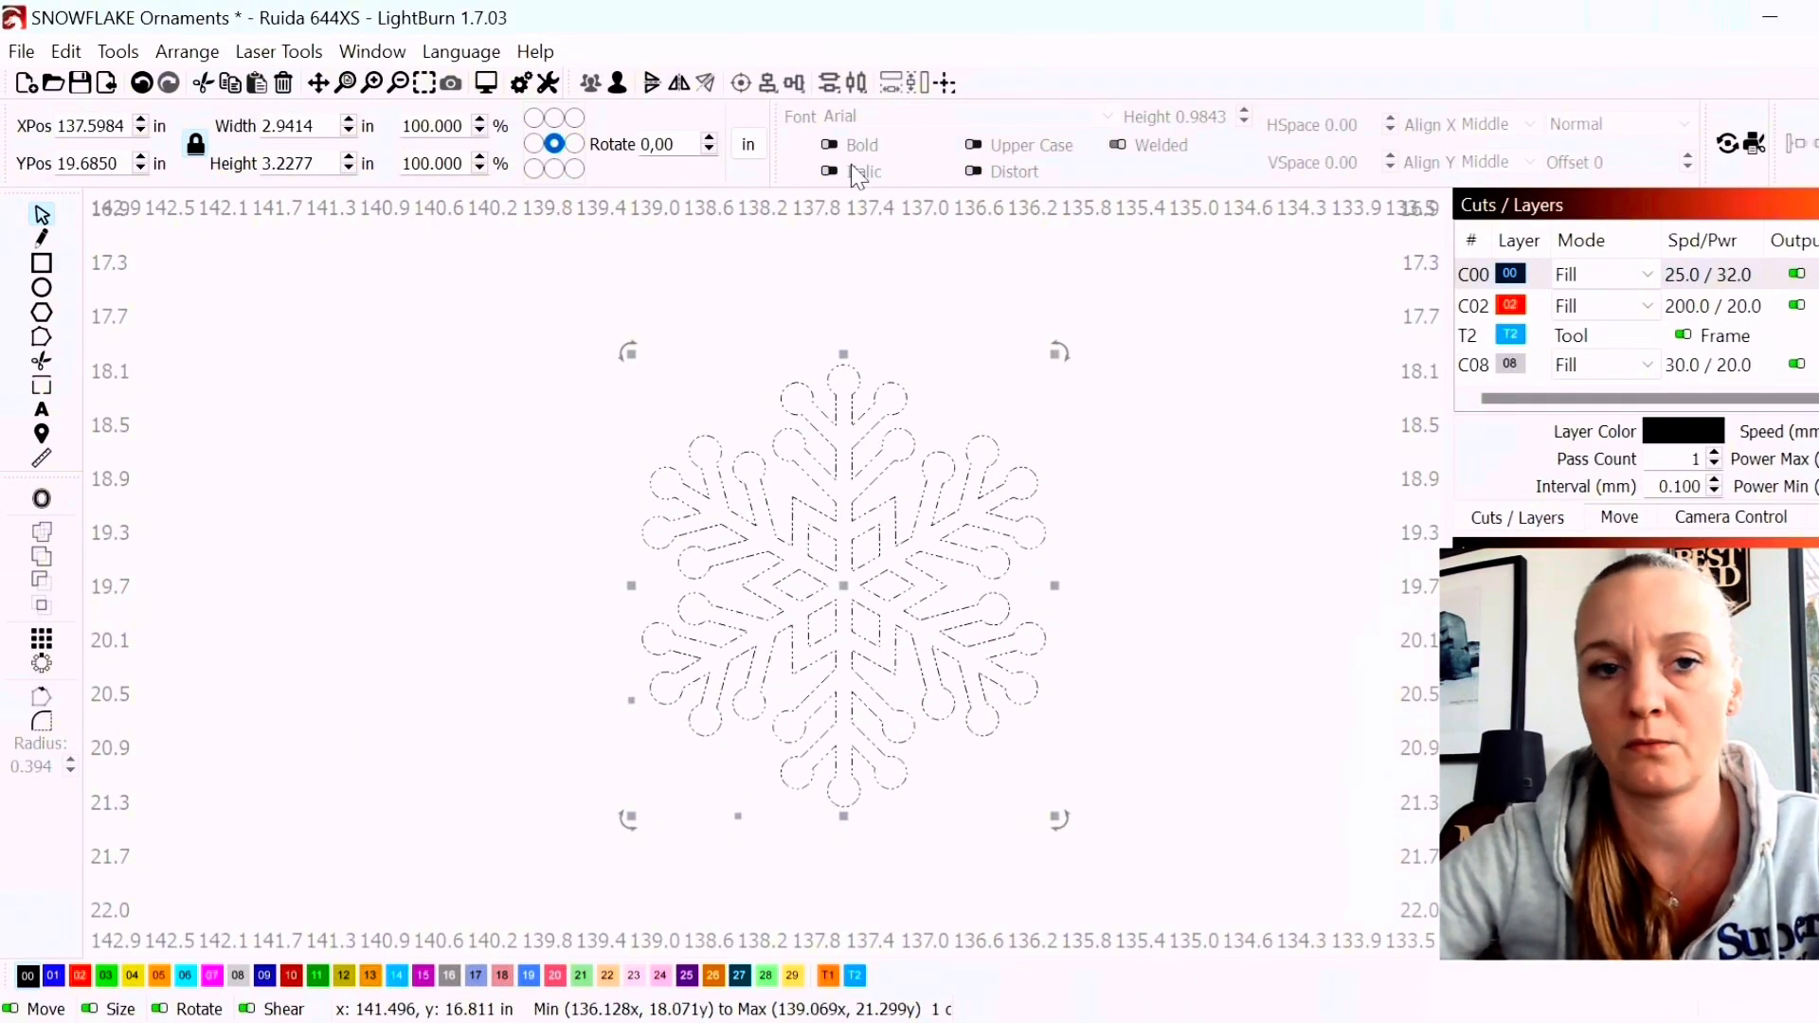
{"action": "left_click", "coordinate": [748, 144]}
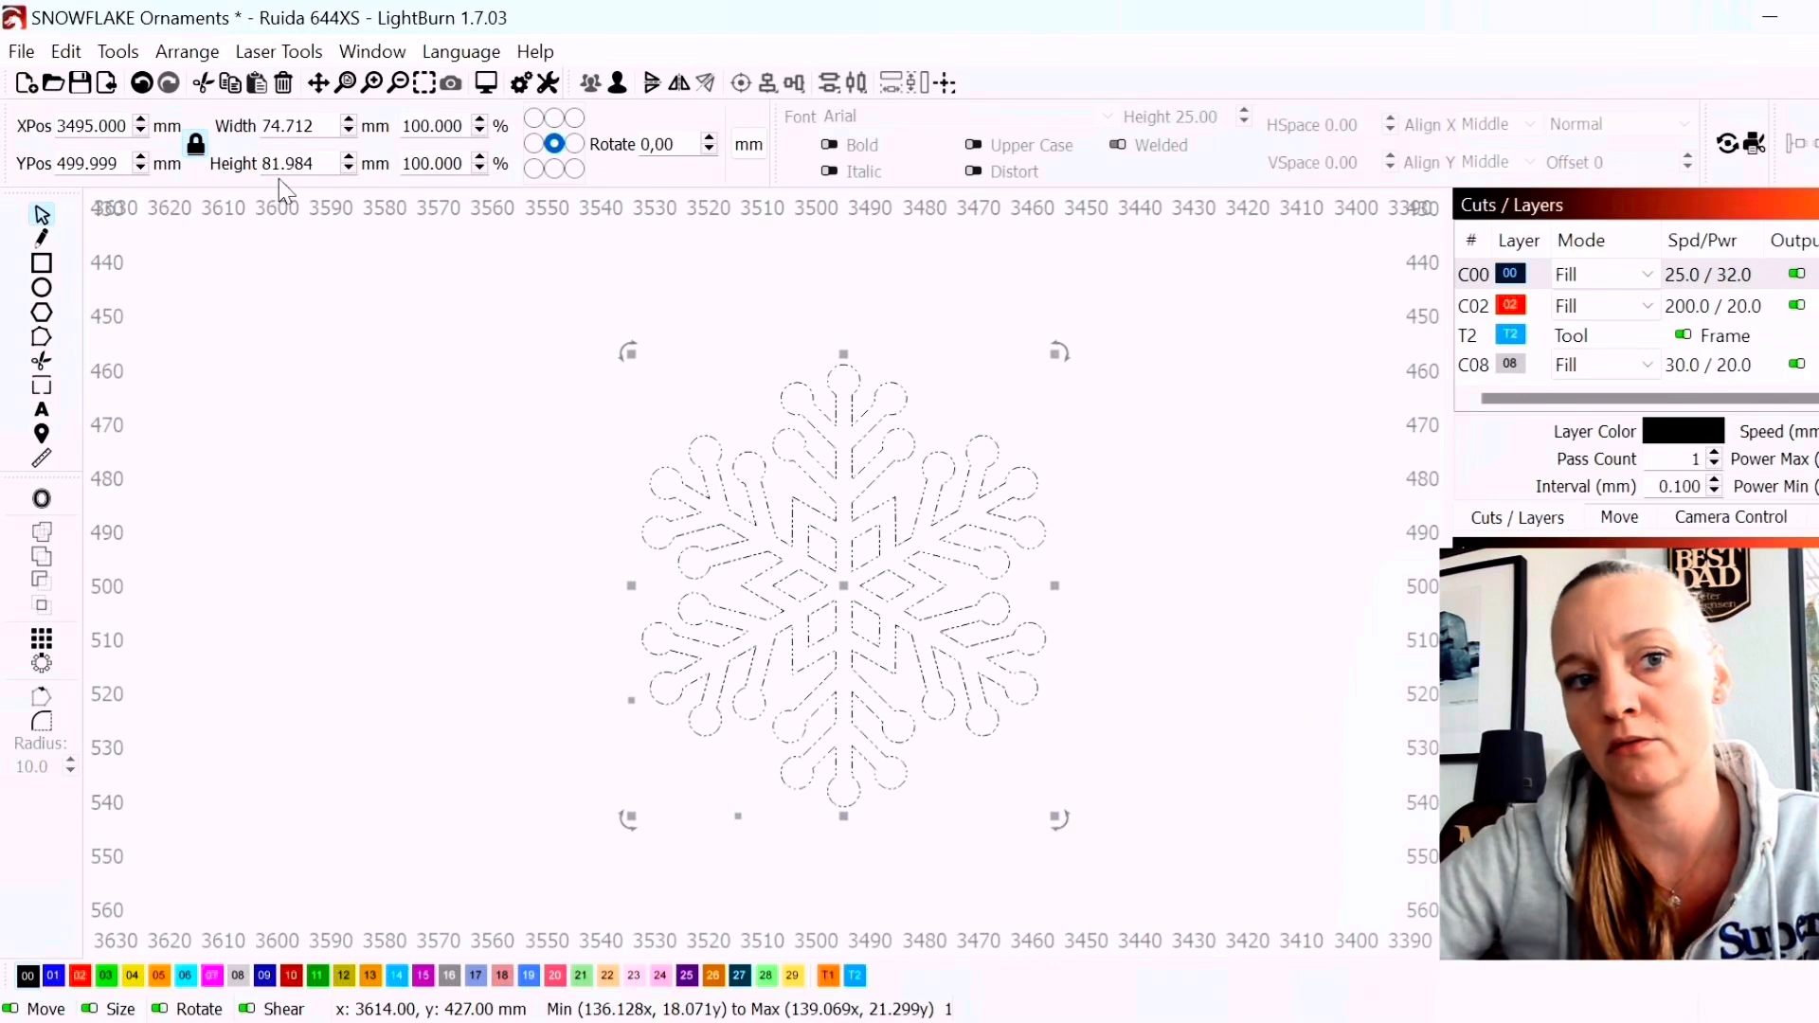
Draw a circle about 96 mm in diameter in the empty space beside the snowflake
{"action": "scroll", "coordinate": [891, 529], "scroll_direction": "down", "scroll_amount": 2}
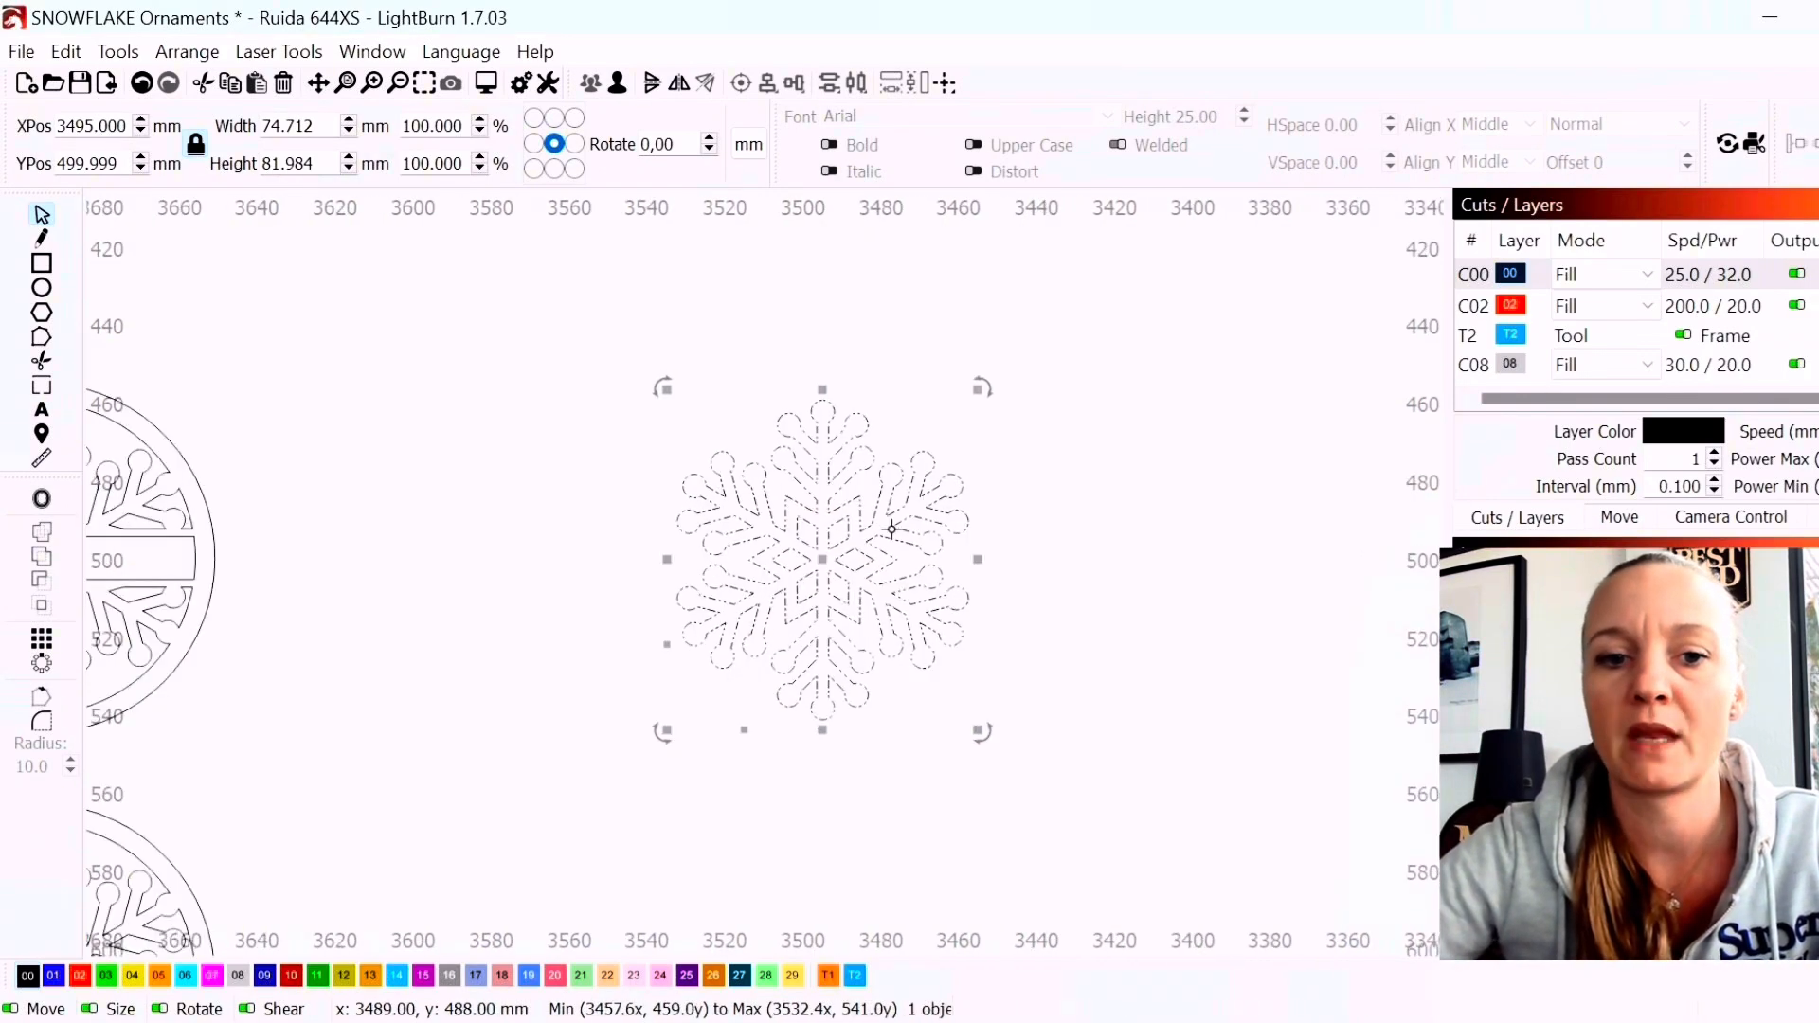
{"action": "left_click", "coordinate": [1166, 556]}
{"action": "scroll", "coordinate": [905, 455], "scroll_direction": "down", "scroll_amount": 1}
{"action": "left_click_drag", "start_coordinate": [940, 509], "coordinate": [751, 496]}
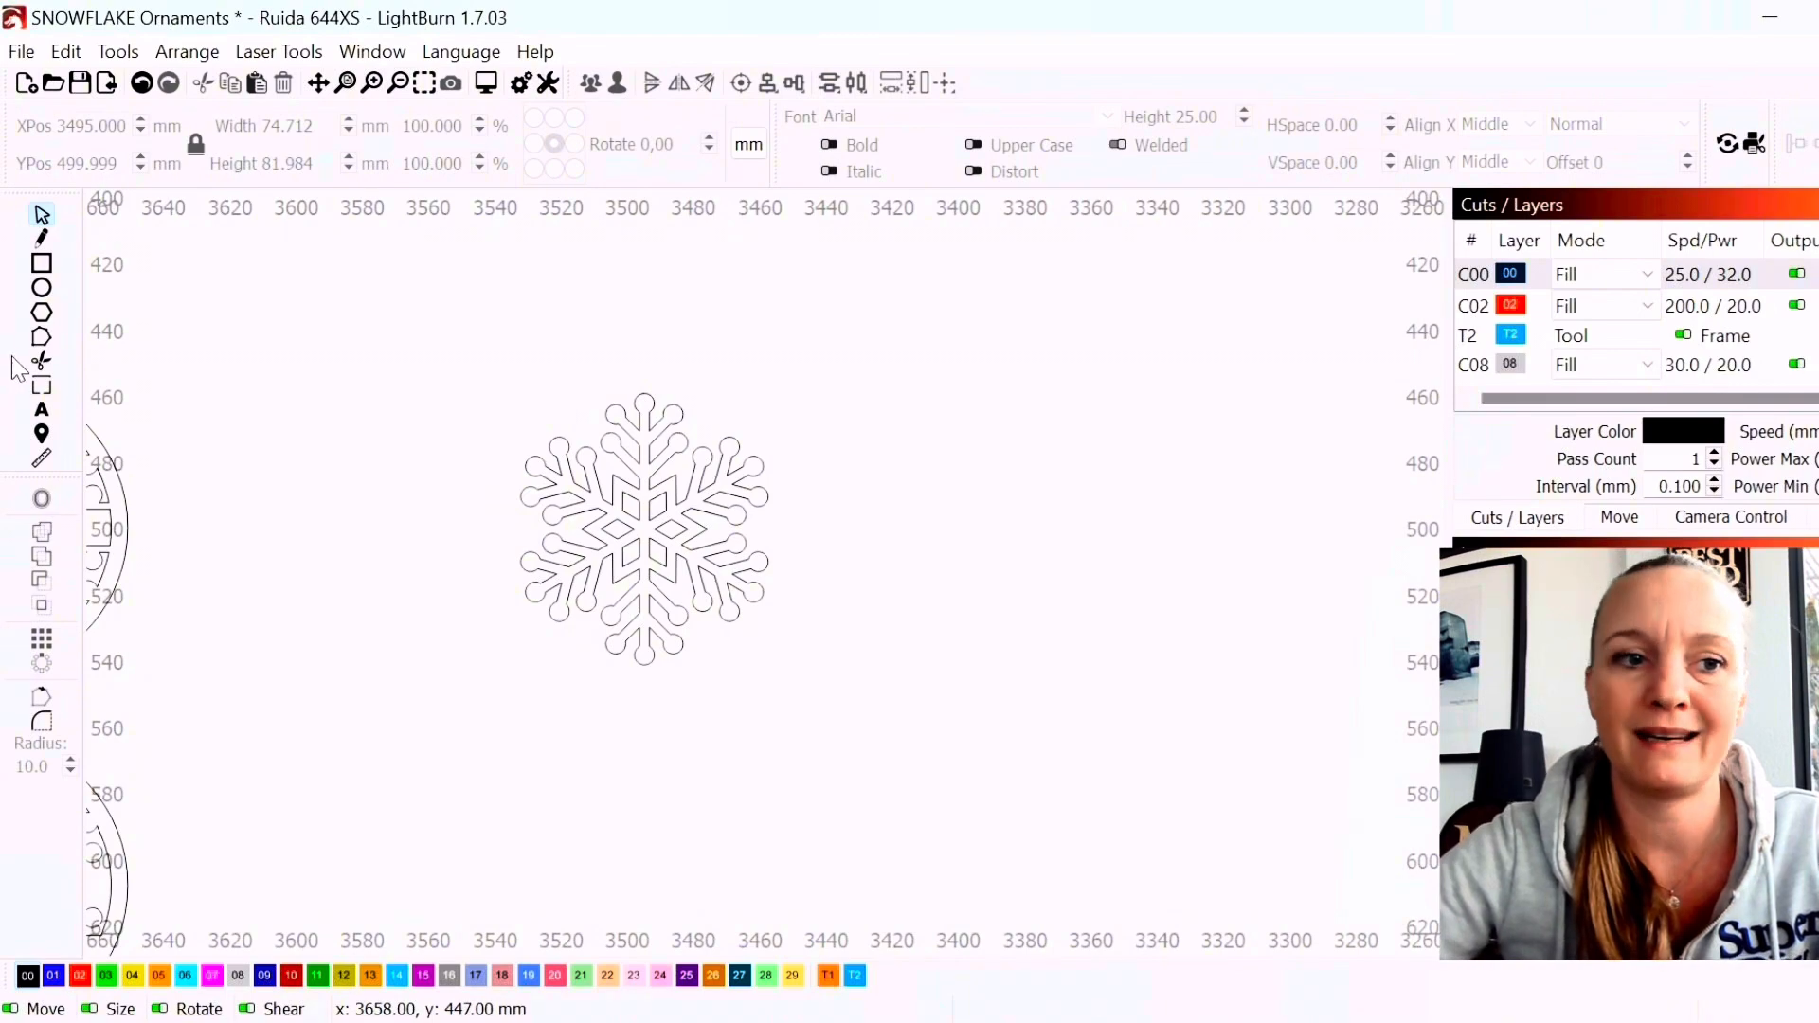
{"action": "left_click", "coordinate": [43, 290]}
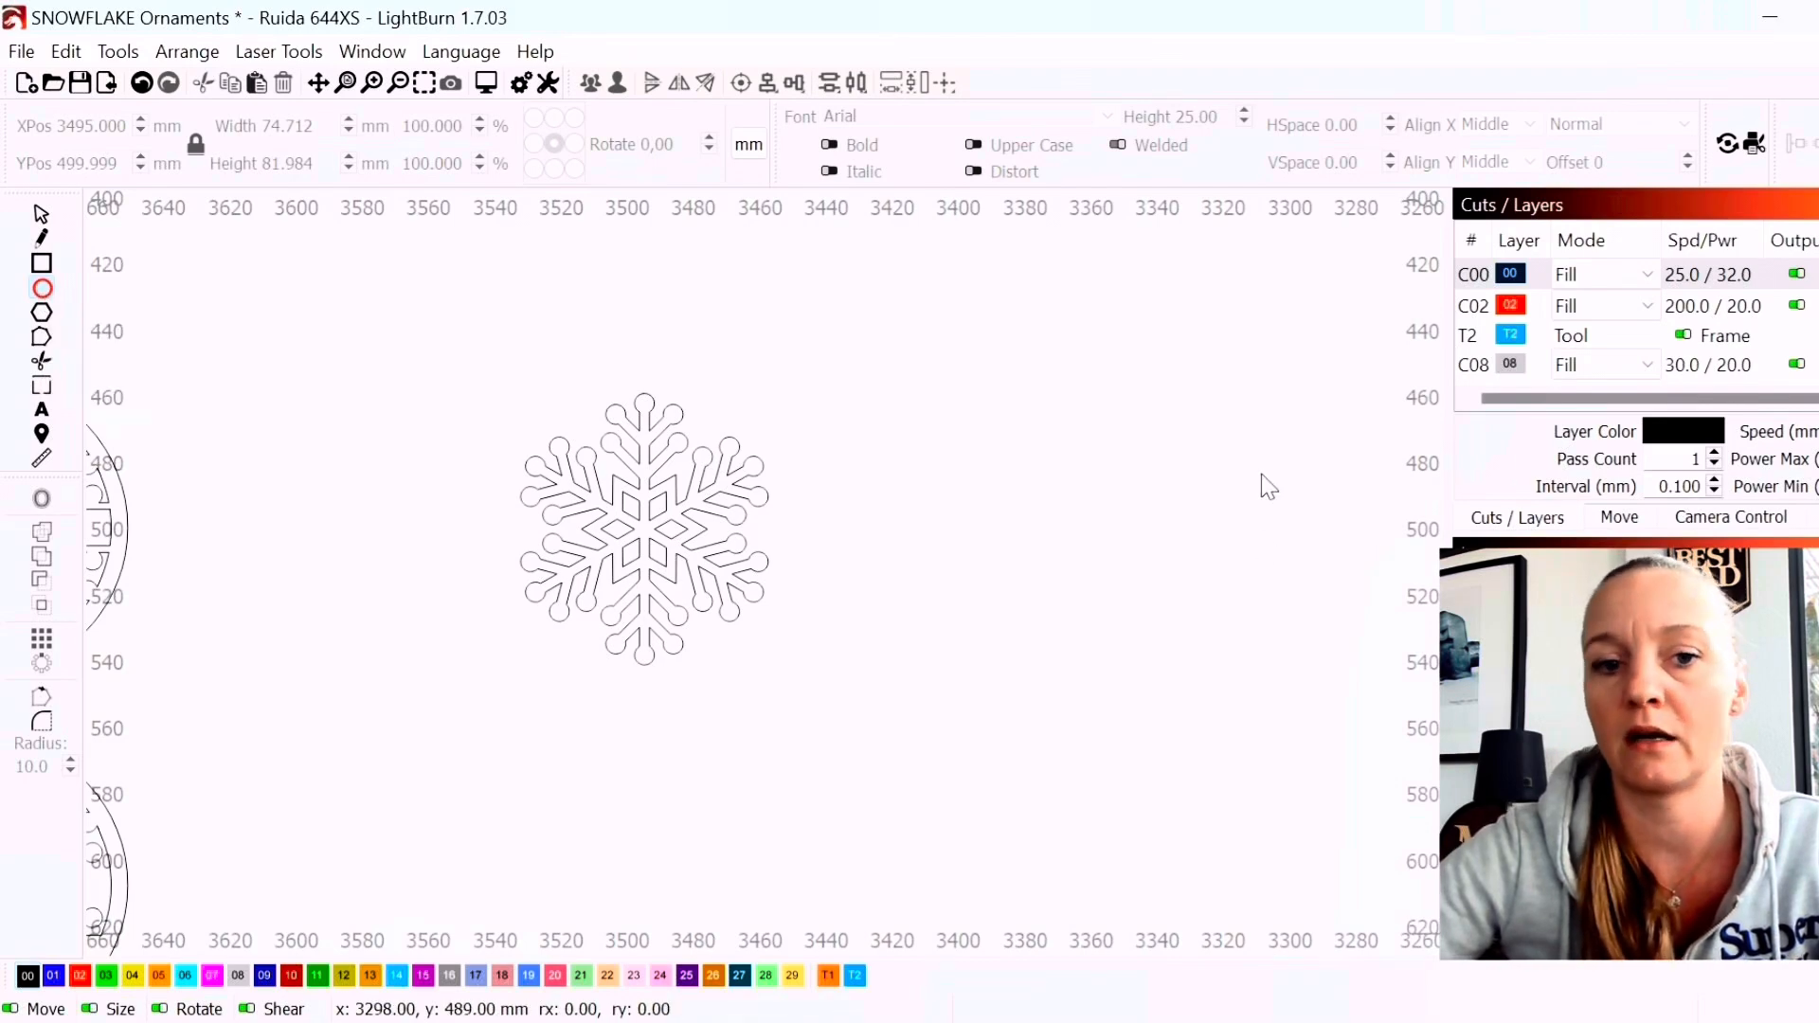
{"action": "mouse_move", "coordinate": [902, 353]}
{"action": "left_mouse_down"}
{"action": "mouse_move", "coordinate": [1121, 568]}
{"action": "mouse_move", "coordinate": [1068, 532]}
{"action": "mouse_move", "coordinate": [1134, 572]}
{"action": "mouse_move", "coordinate": [1121, 588]}
{"action": "mouse_move", "coordinate": [1148, 681]}
{"action": "left_mouse_up"}
{"action": "key", "text": "shift"}
{"action": "key", "text": "shift"}
{"action": "key", "text": "shift"}
{"action": "key", "text": "shift"}
{"action": "key", "text": "shift"}
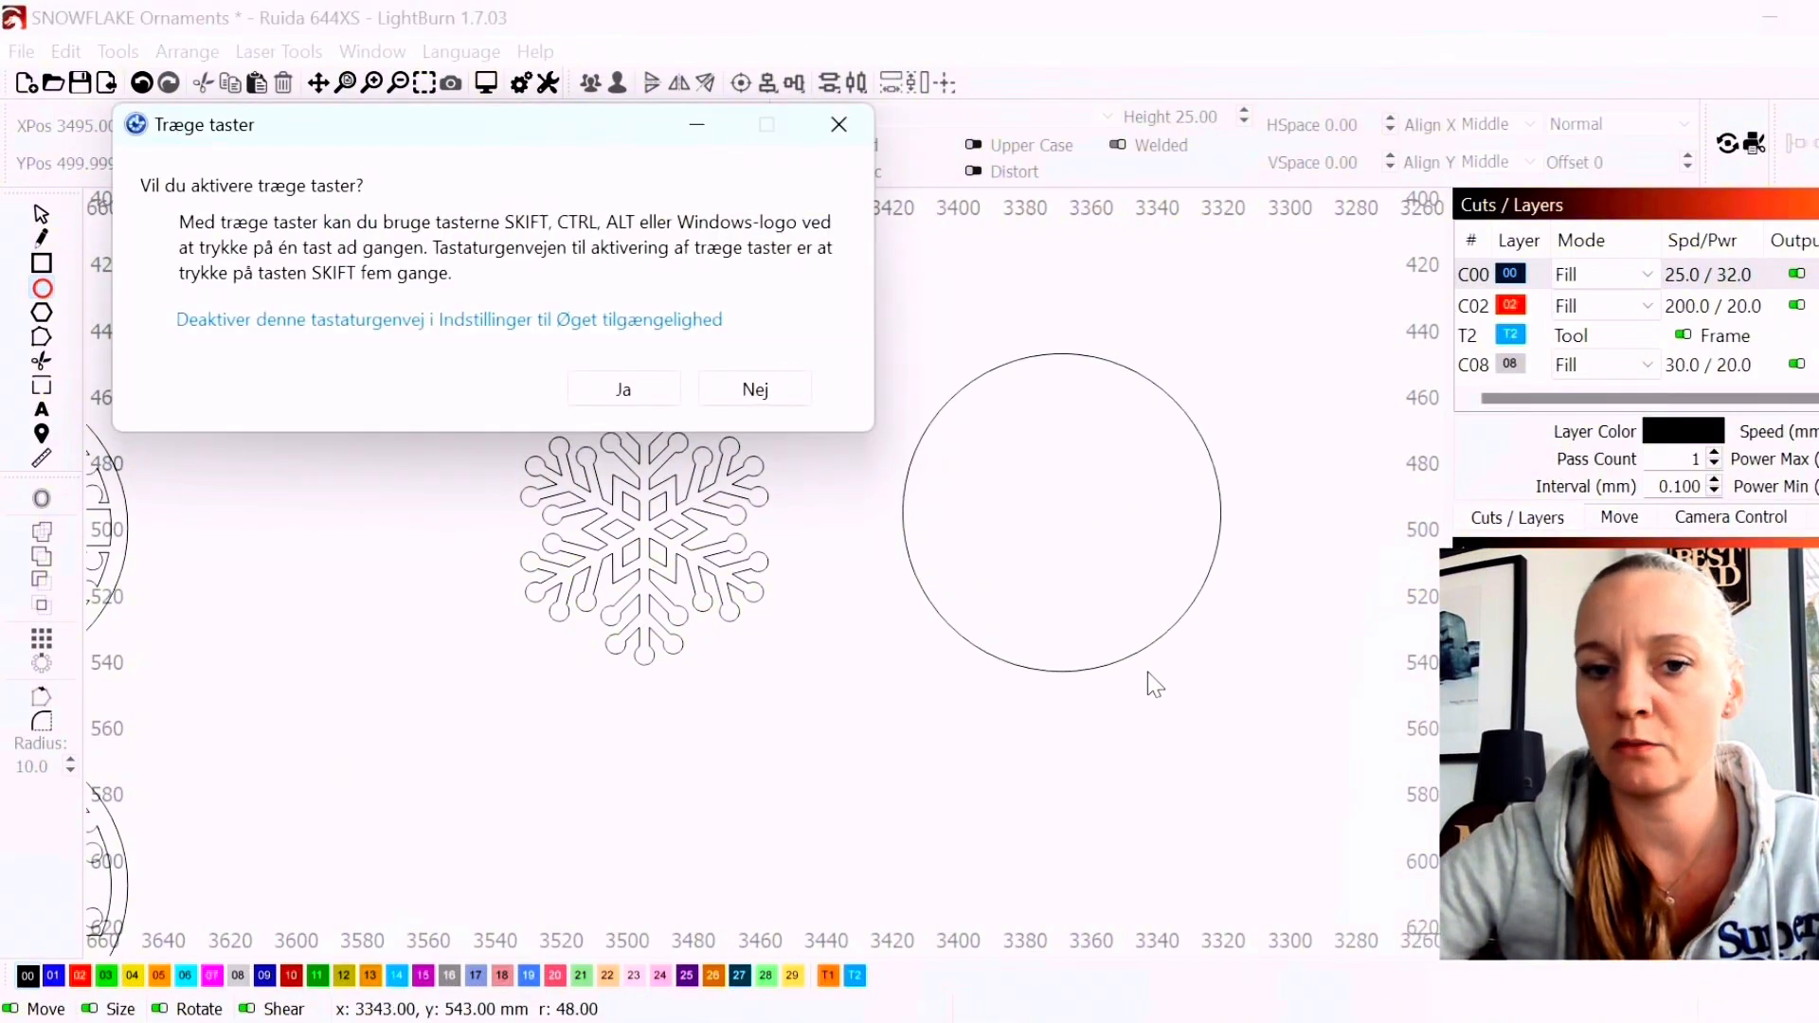
{"action": "left_click", "coordinate": [840, 133]}
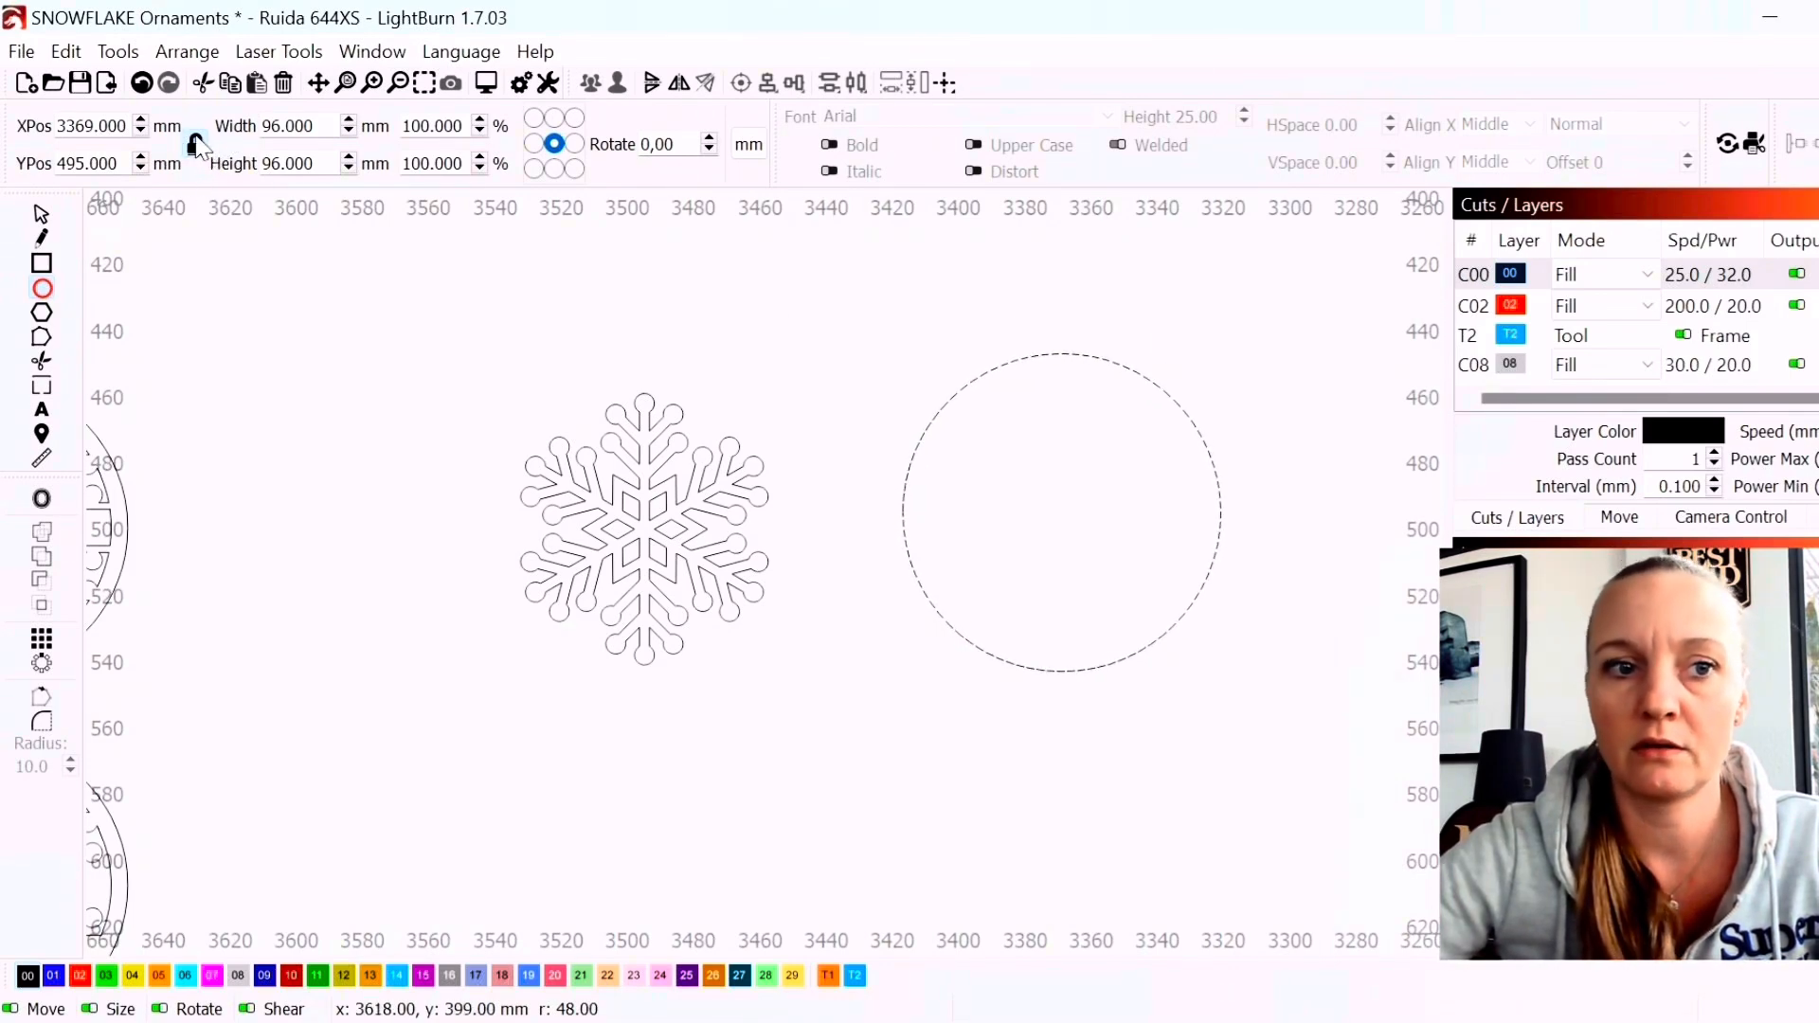
Set the circle's width to 90 mm with proportions locked, and check the size in inches
{"action": "left_click", "coordinate": [323, 127]}
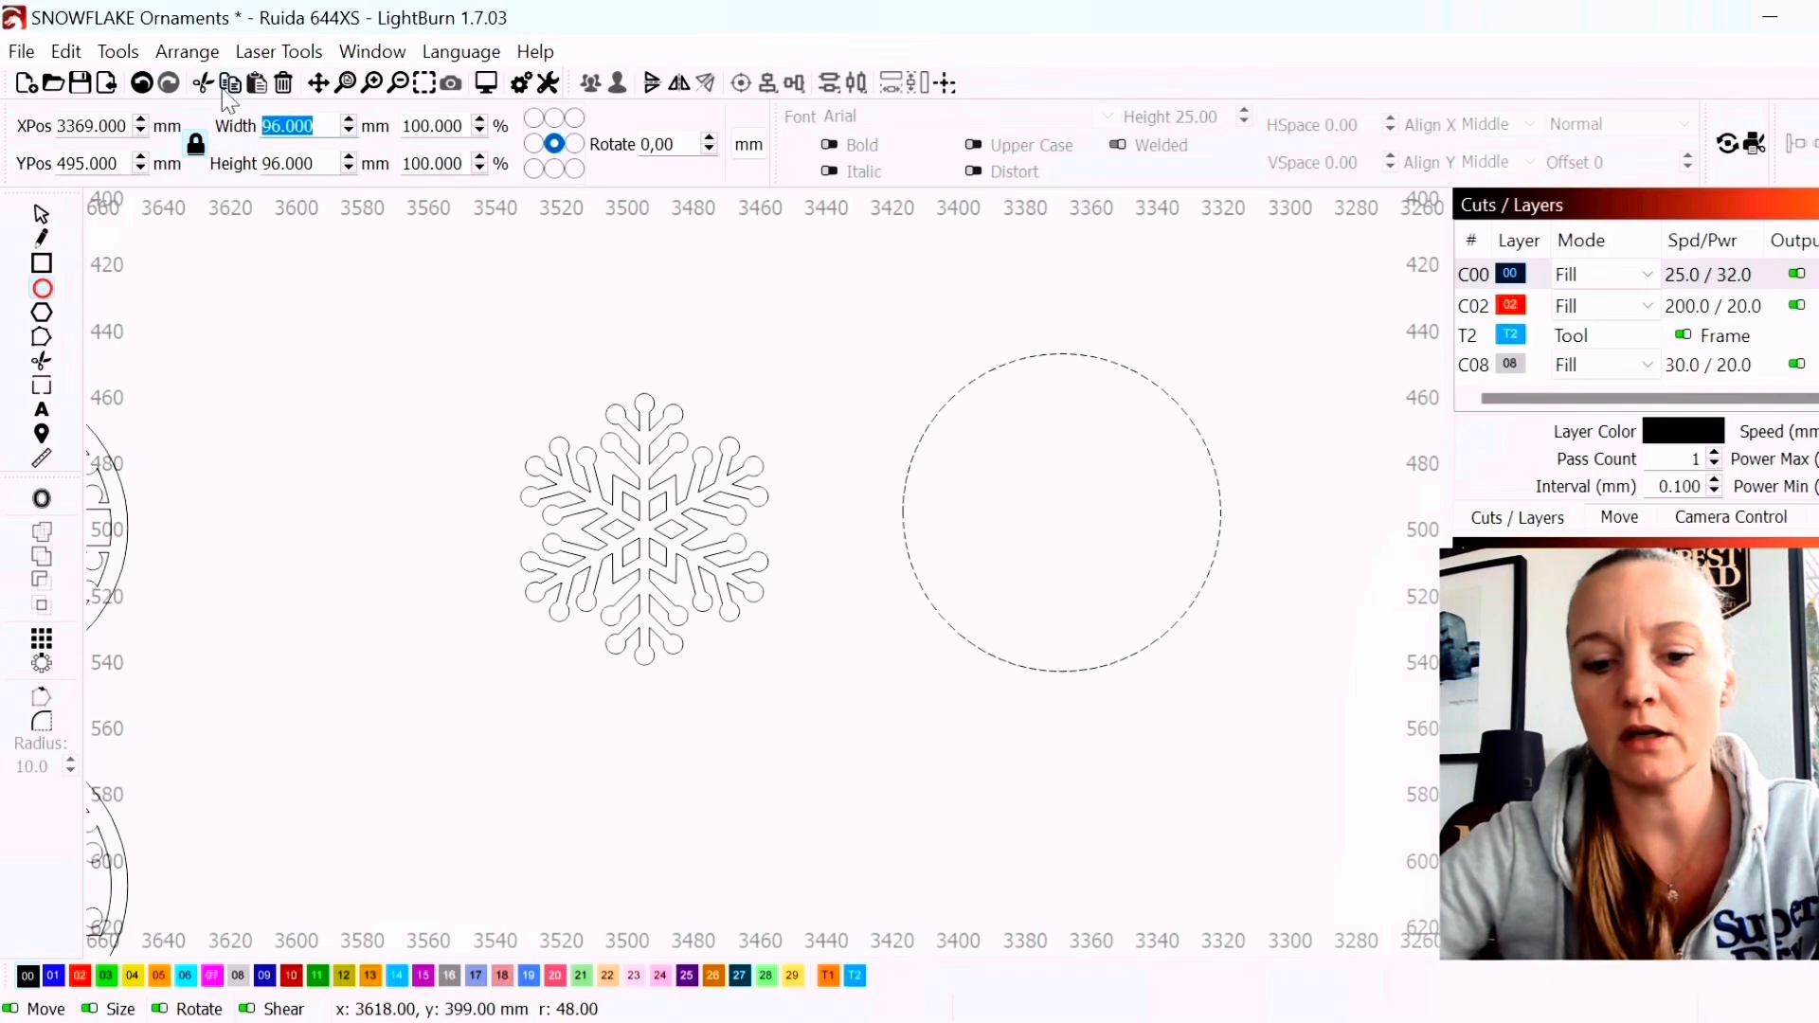
{"action": "type", "text": "90"}
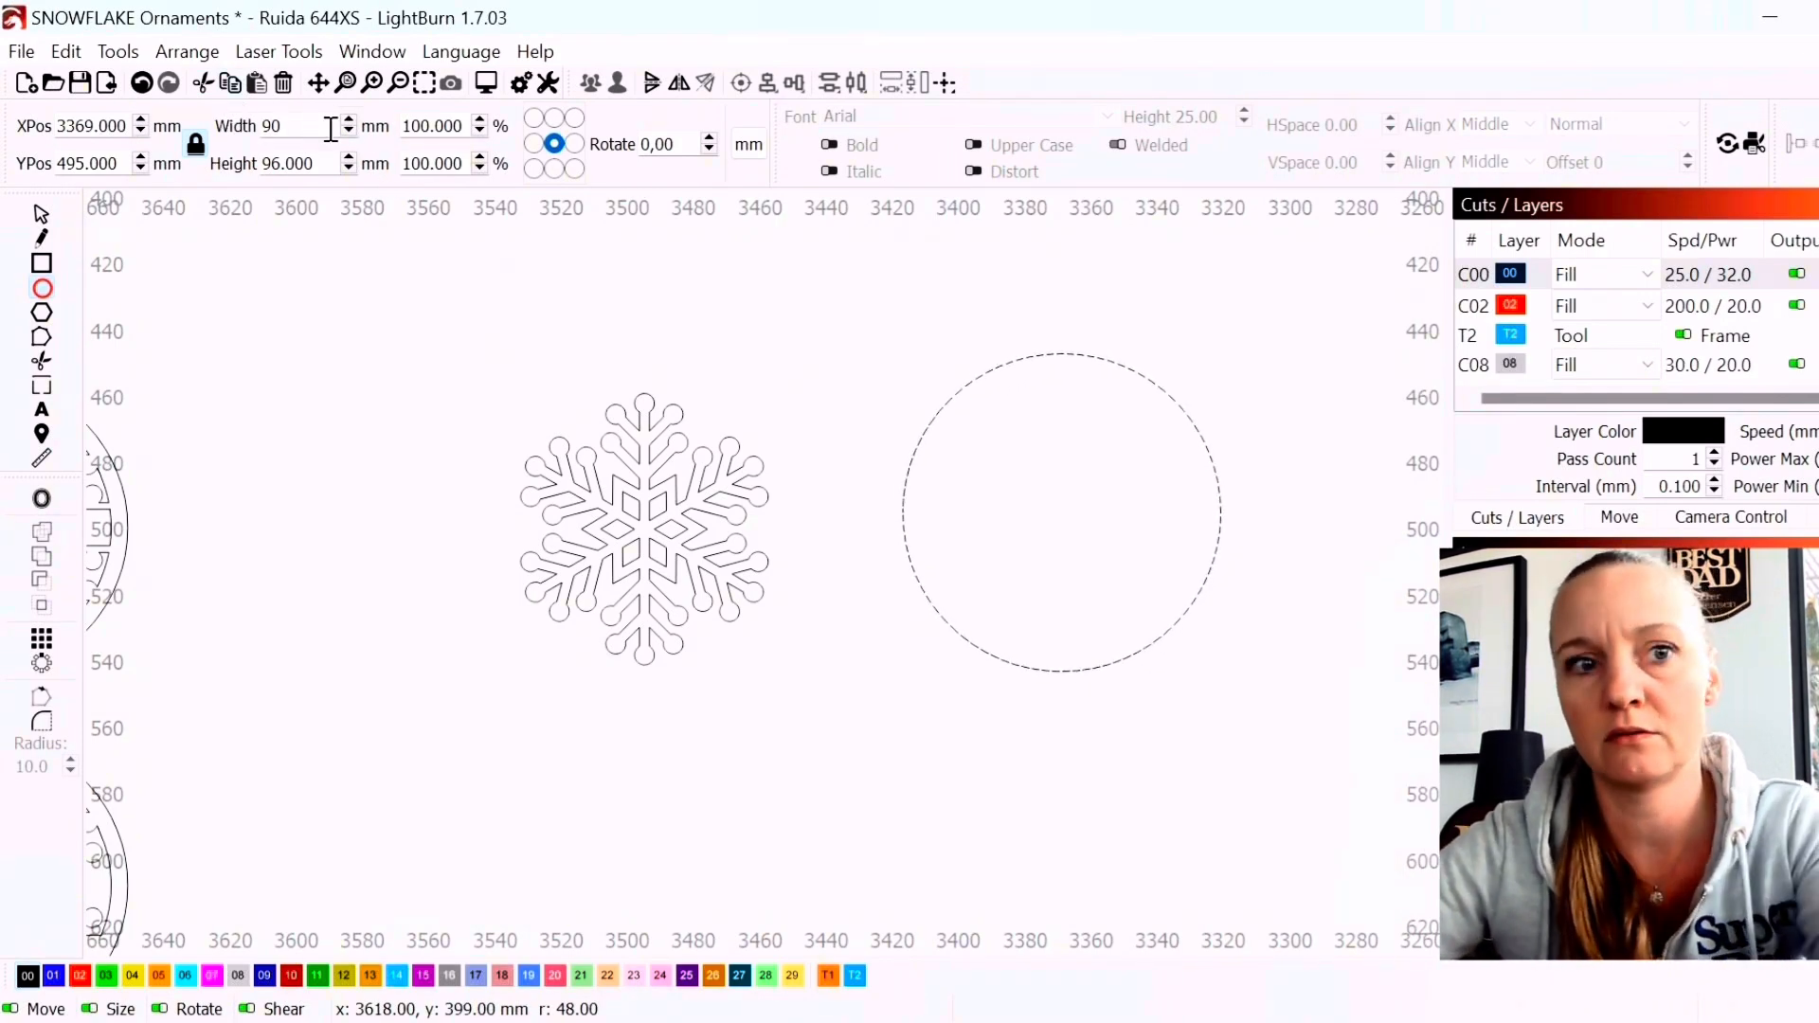
{"action": "key", "text": "Return"}
{"action": "left_click", "coordinate": [753, 147]}
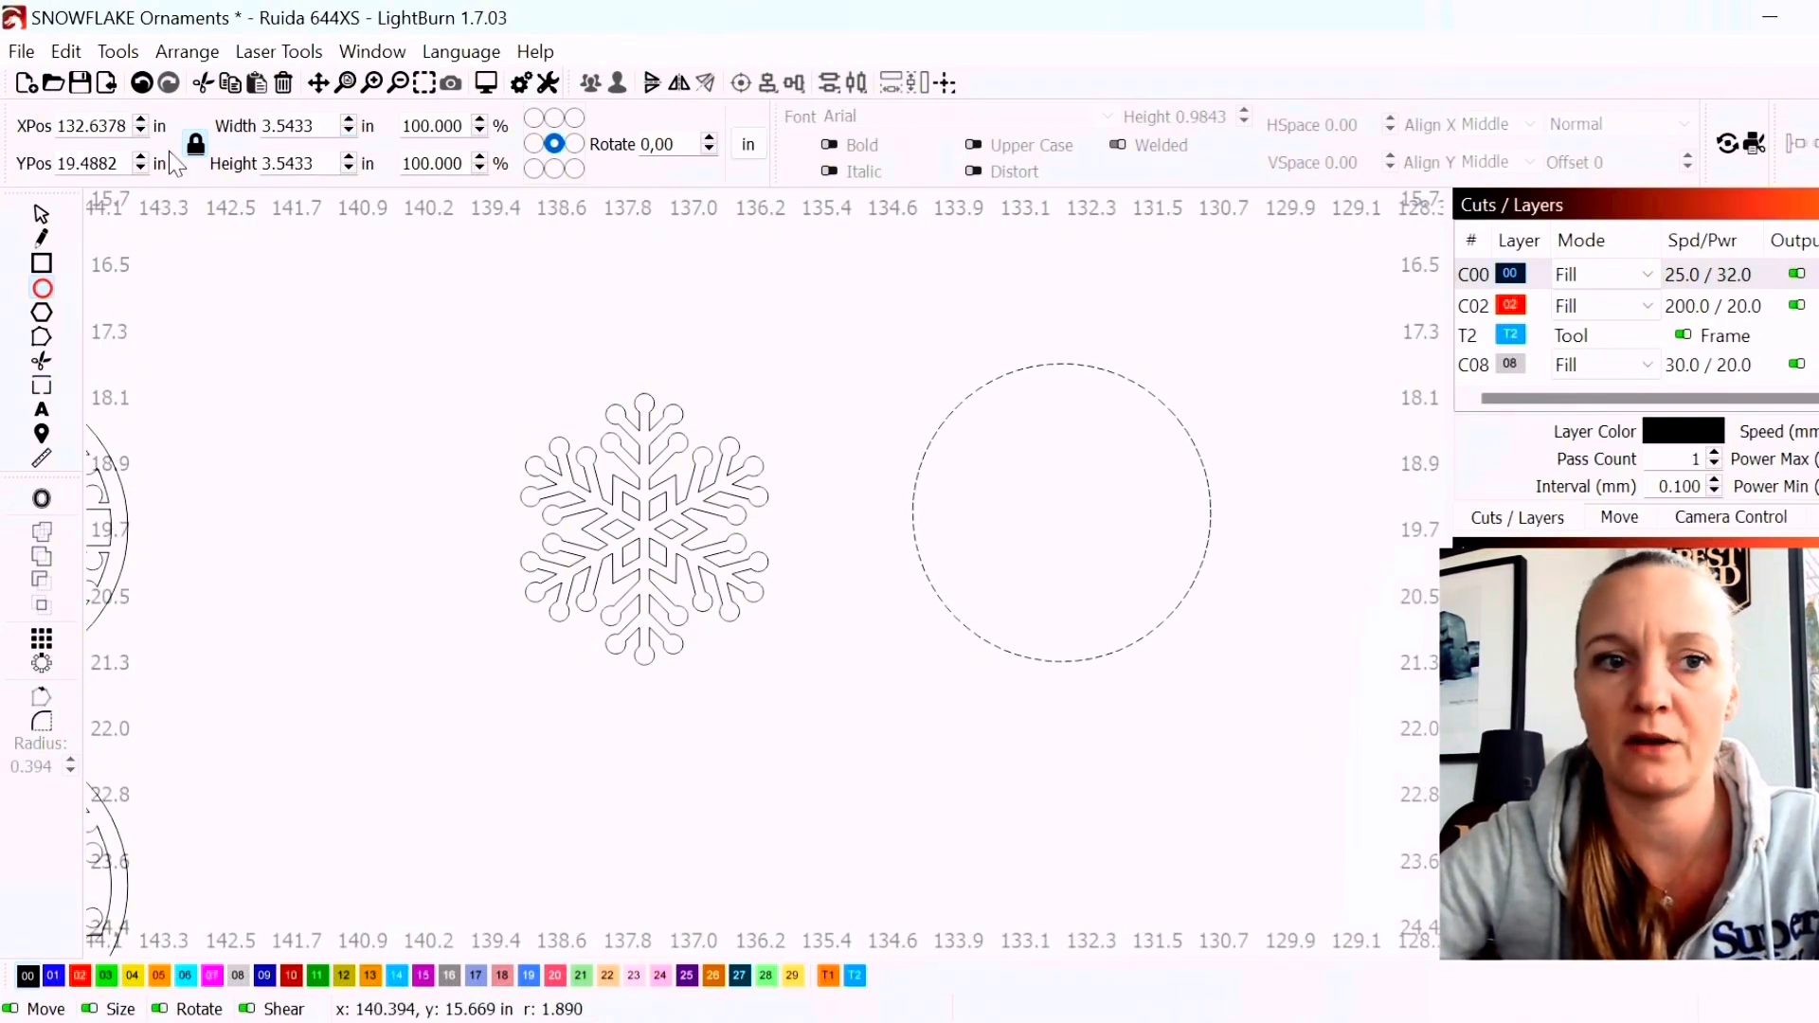
{"action": "left_click", "coordinate": [750, 147]}
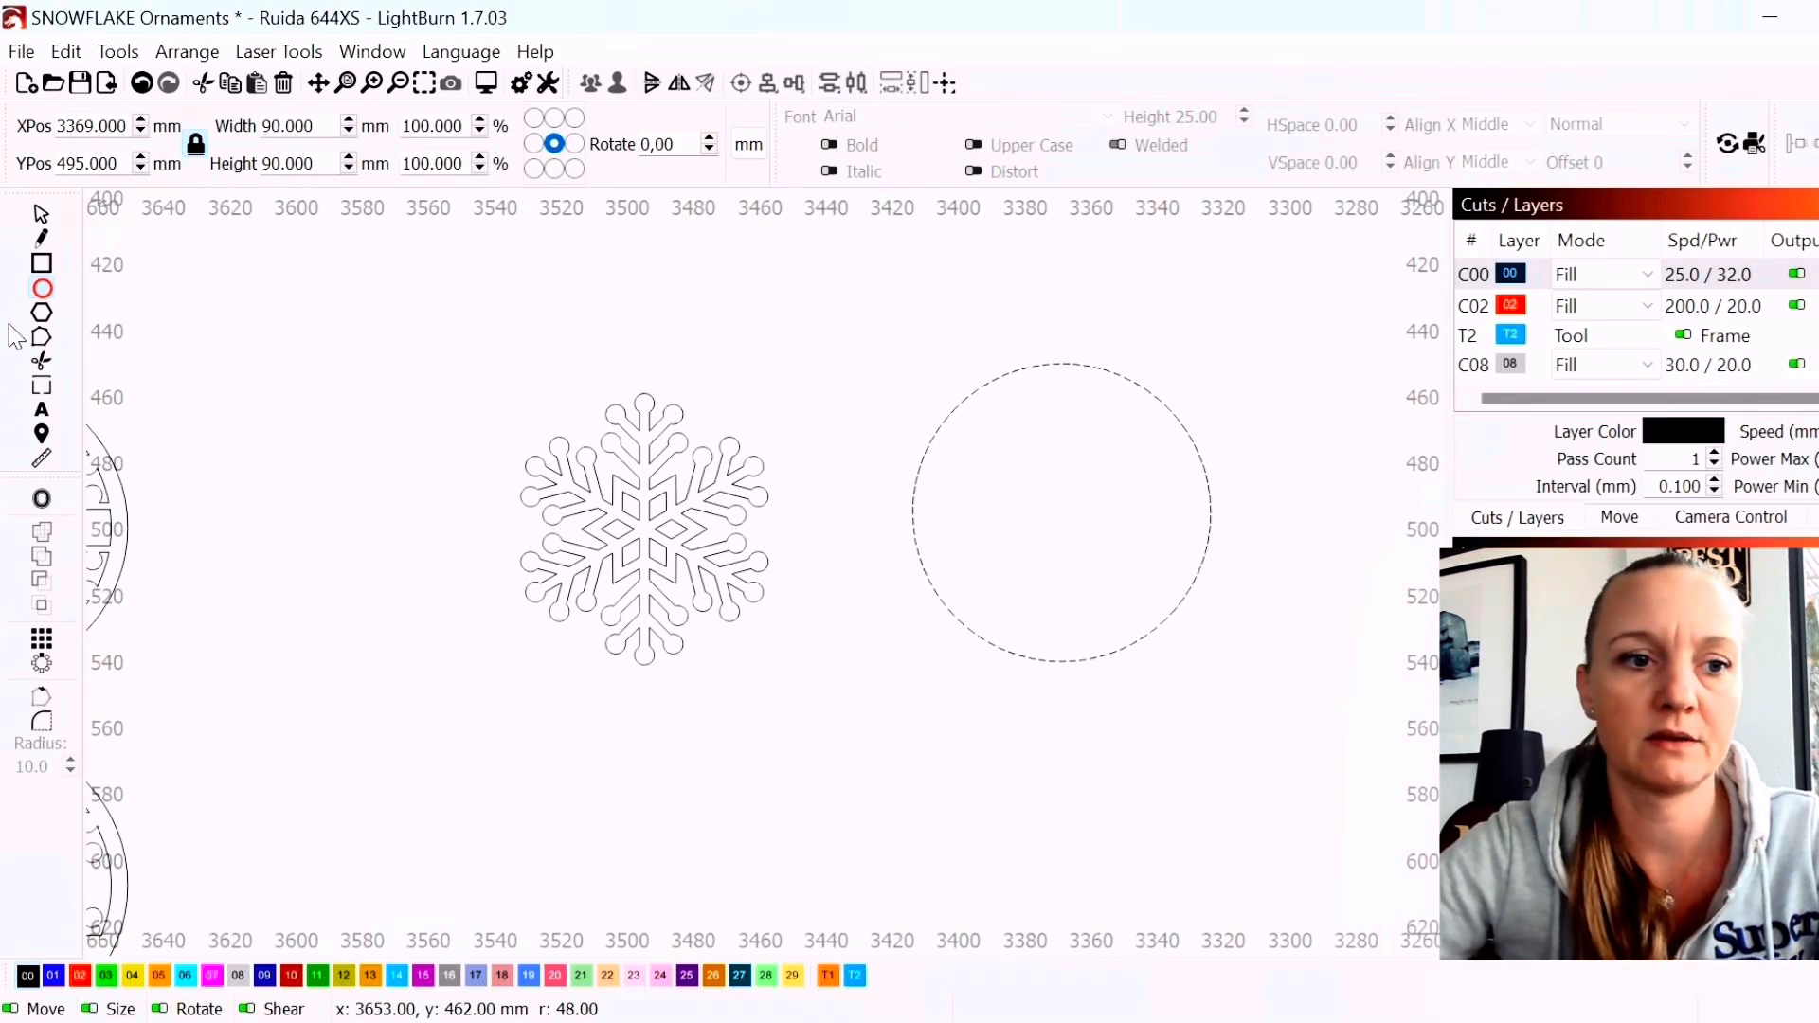
Offset the circle inward by 5 mm with the Round corner style
{"action": "left_click", "coordinate": [43, 502]}
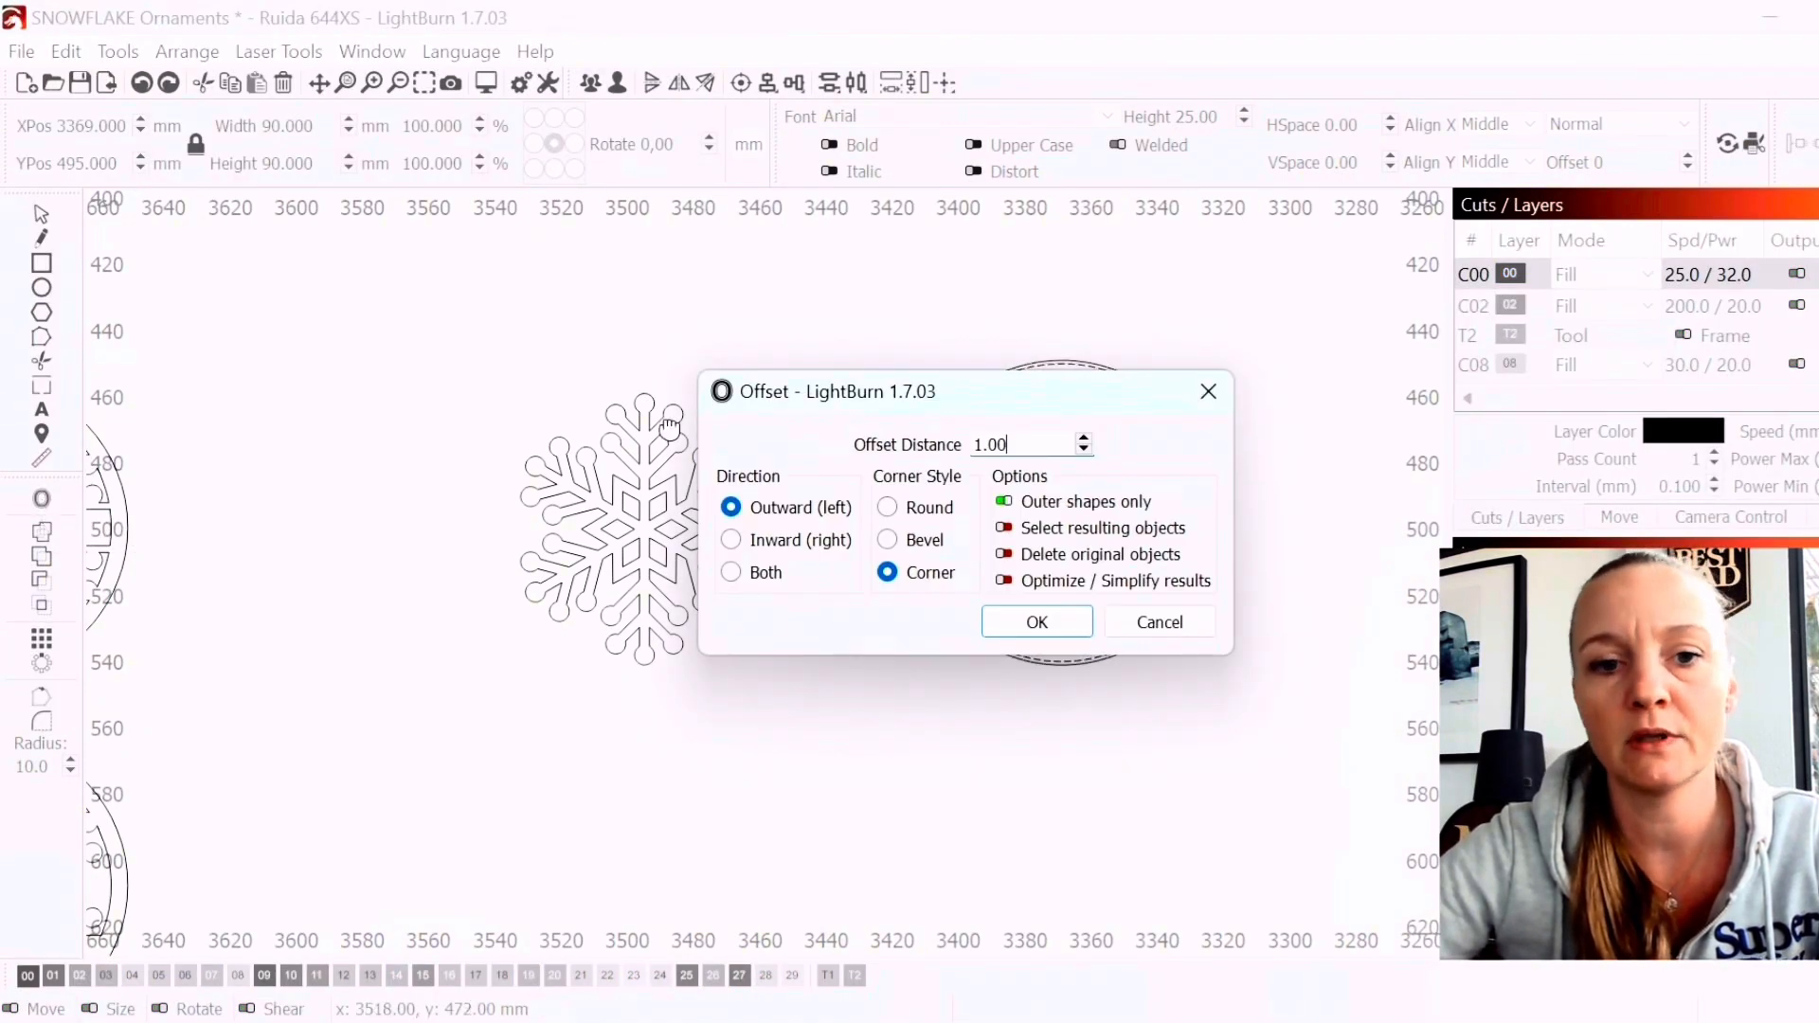
{"action": "left_click_drag", "start_coordinate": [899, 411], "coordinate": [470, 269]}
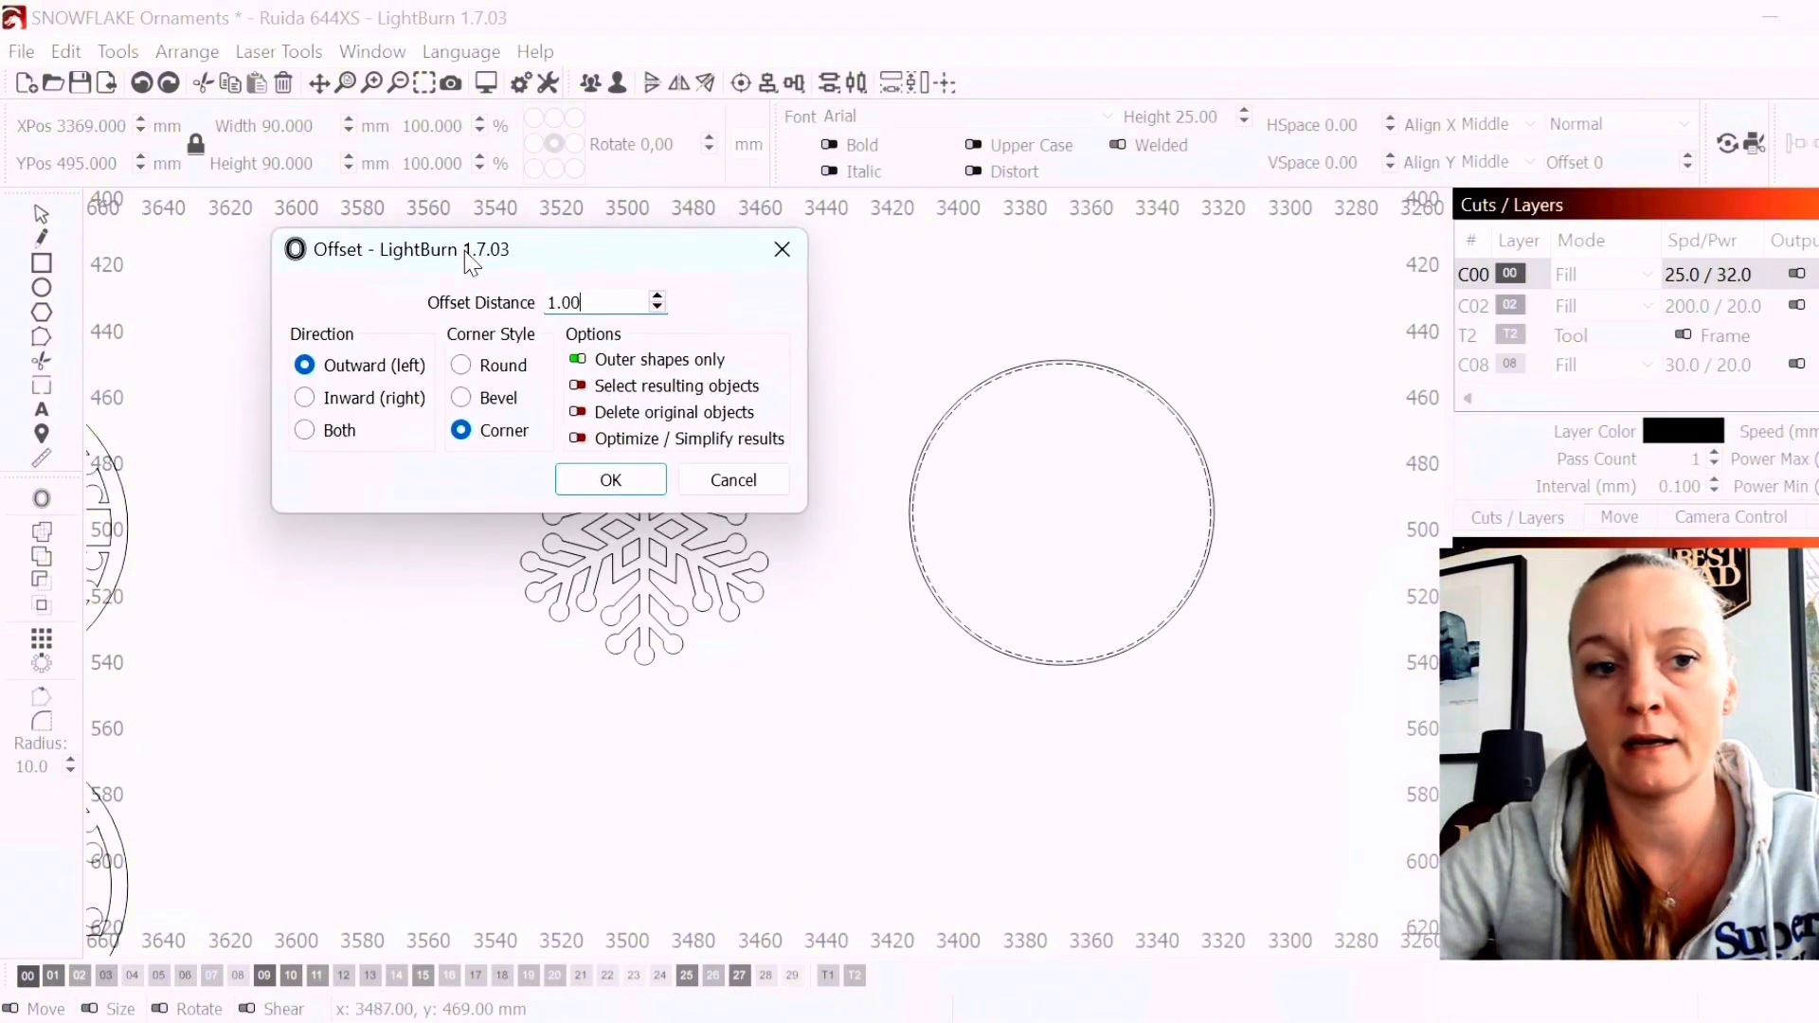
{"action": "left_click", "coordinate": [313, 402]}
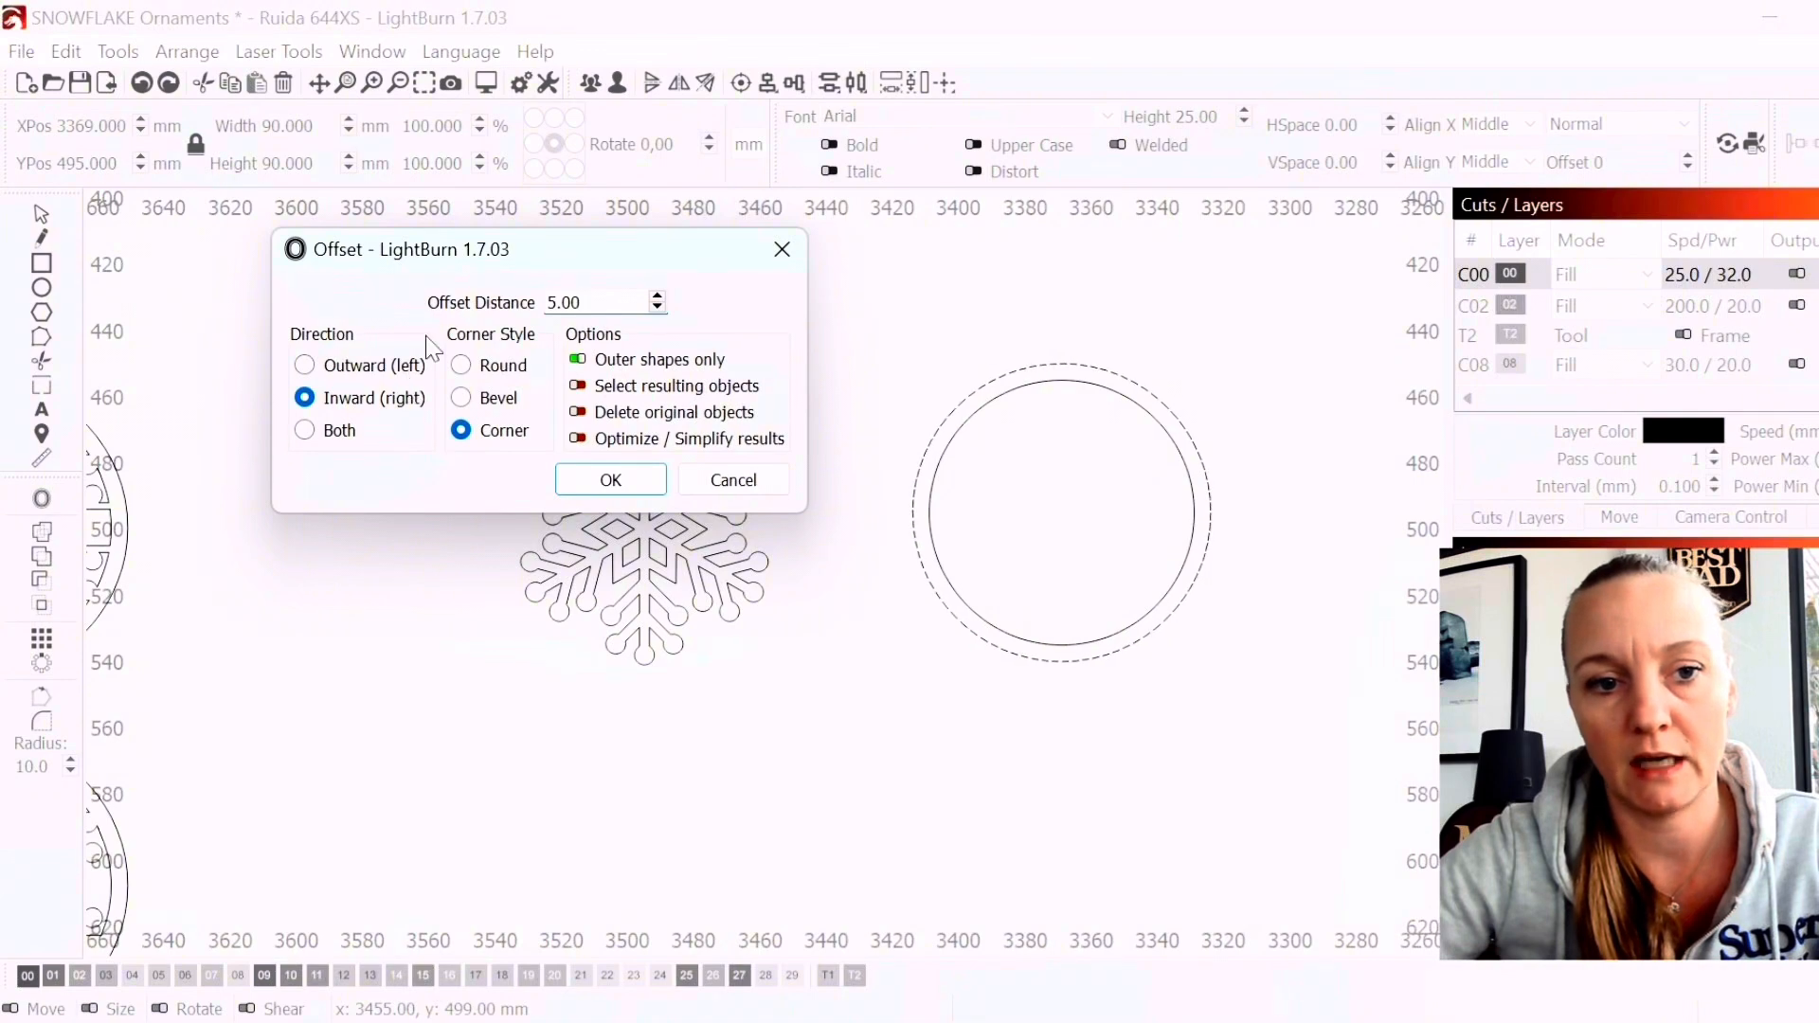
{"action": "left_click", "coordinate": [464, 369]}
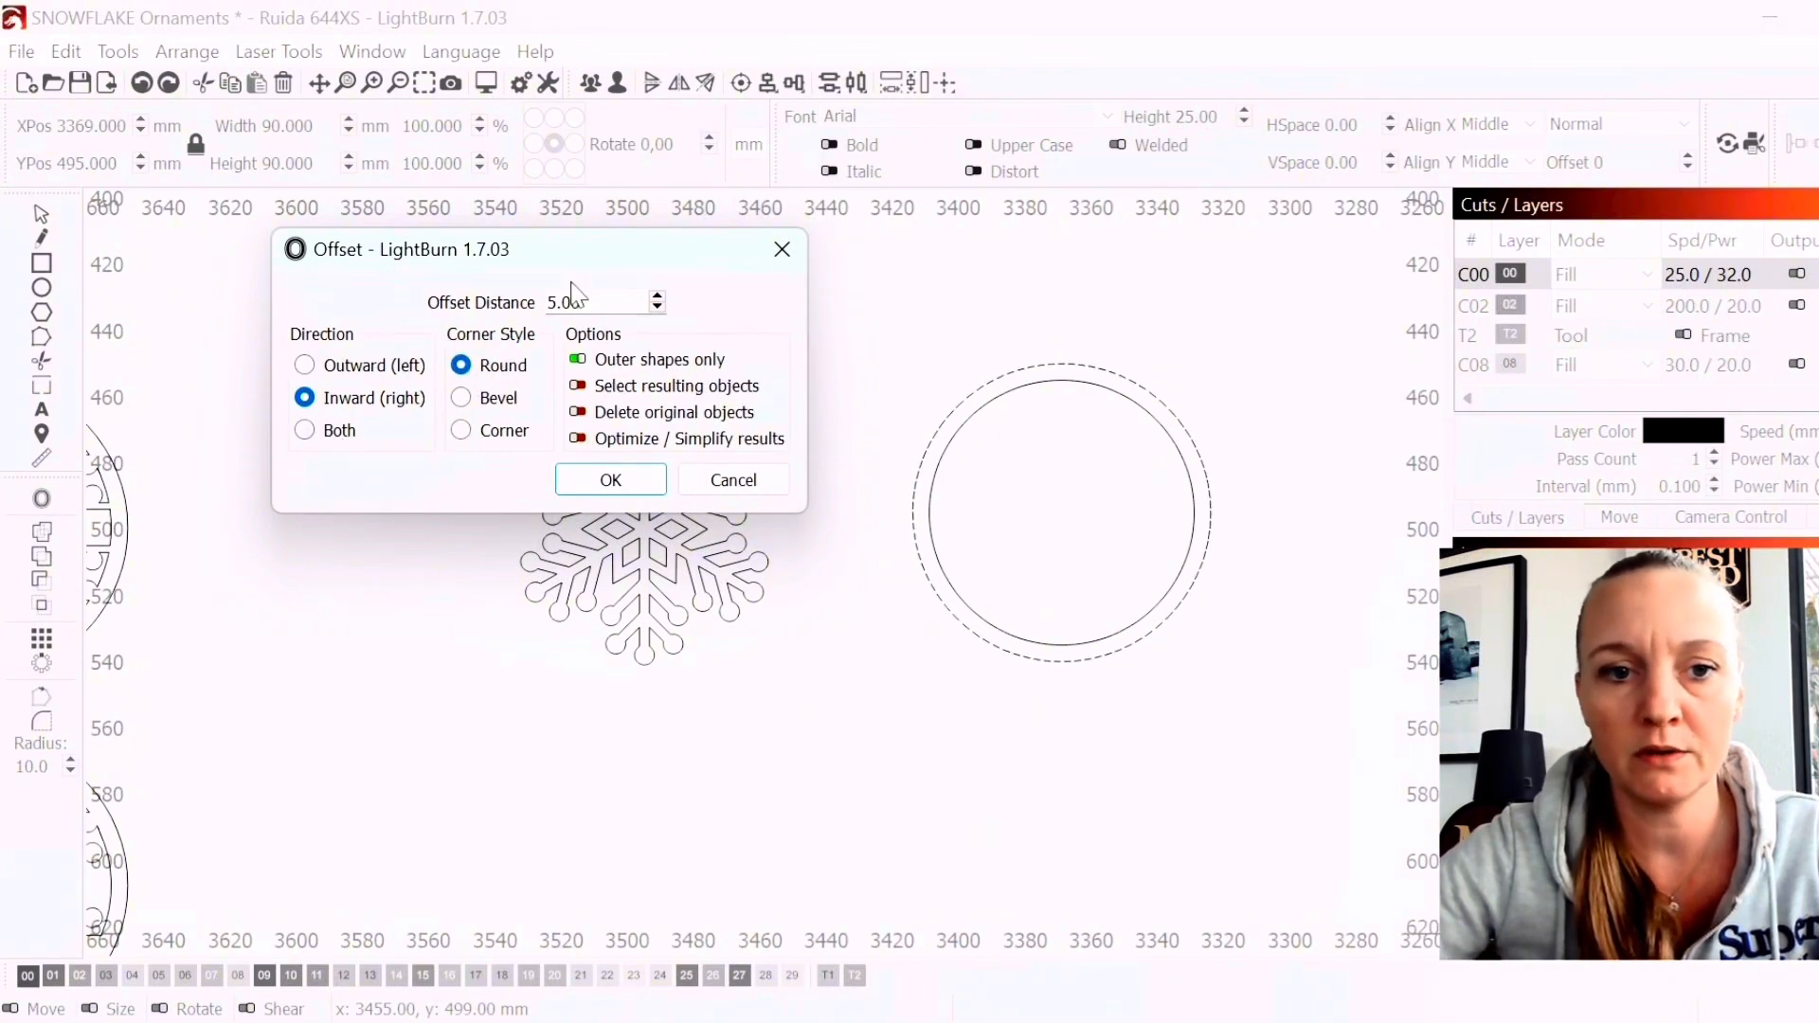
{"action": "left_click", "coordinate": [611, 480]}
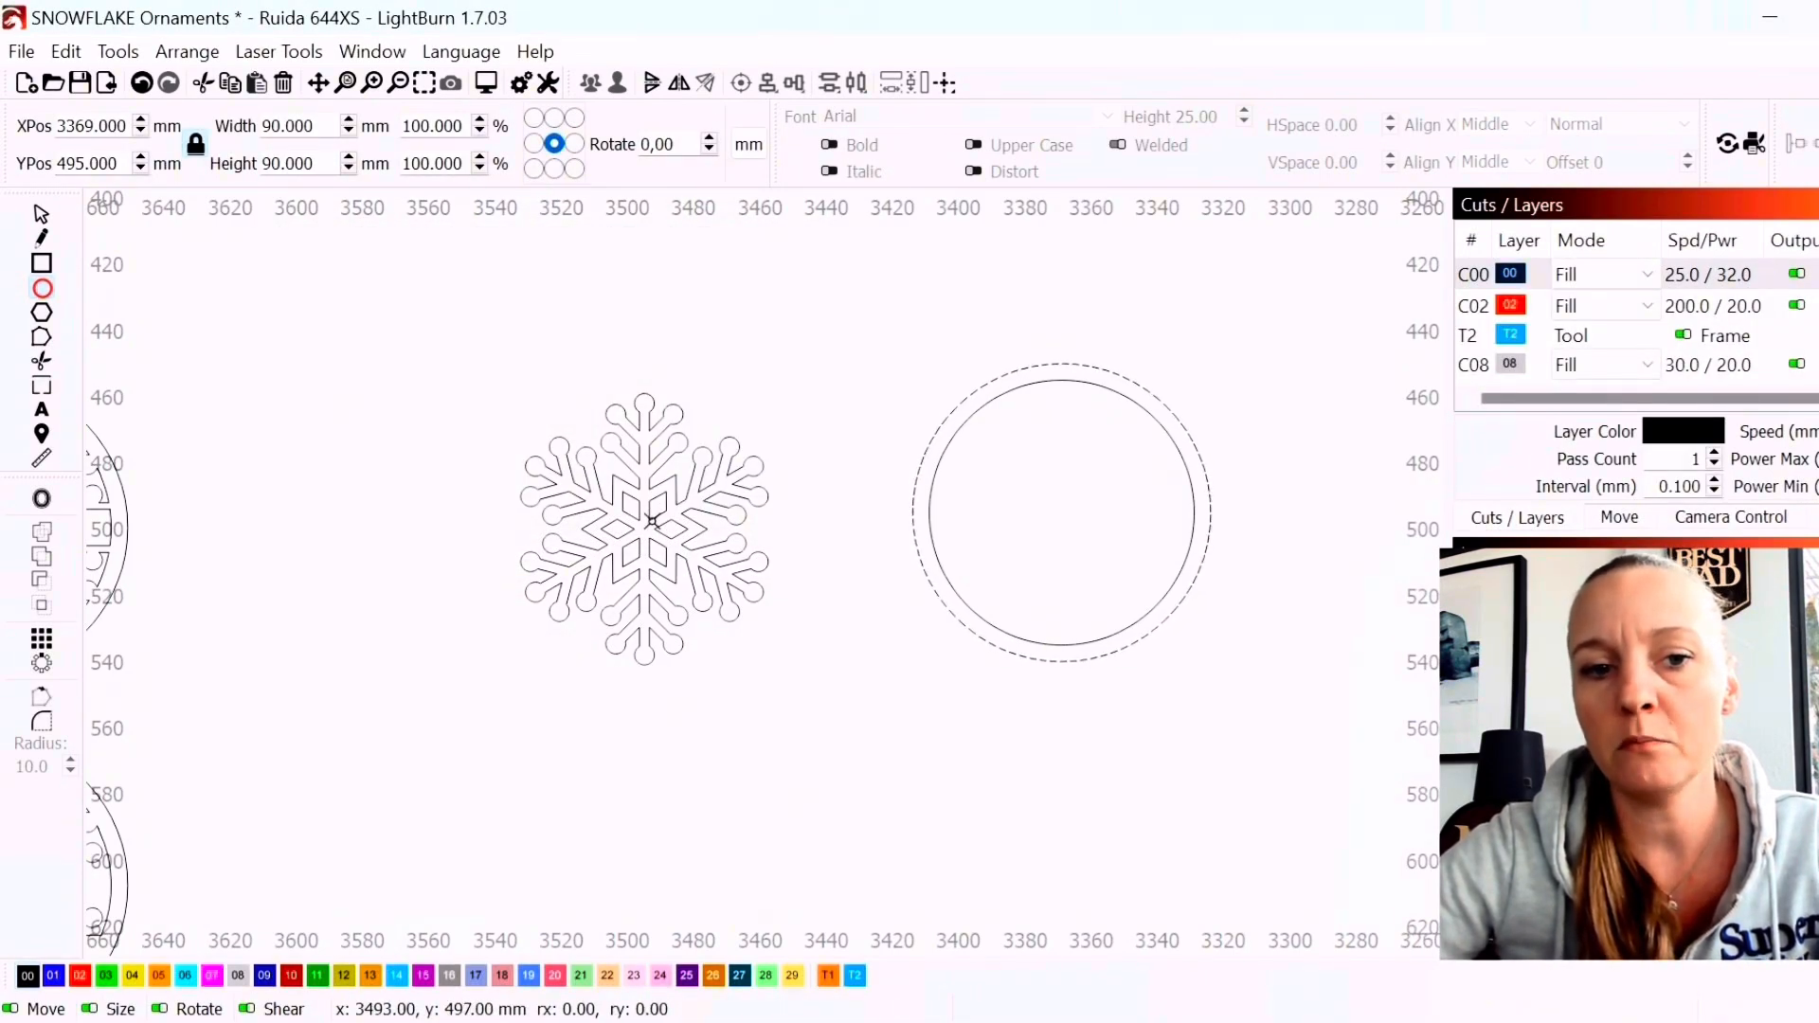
Move the snowflake into the centre of the two circles, at about X 3369, Y 495 mm
{"action": "left_click", "coordinate": [43, 222]}
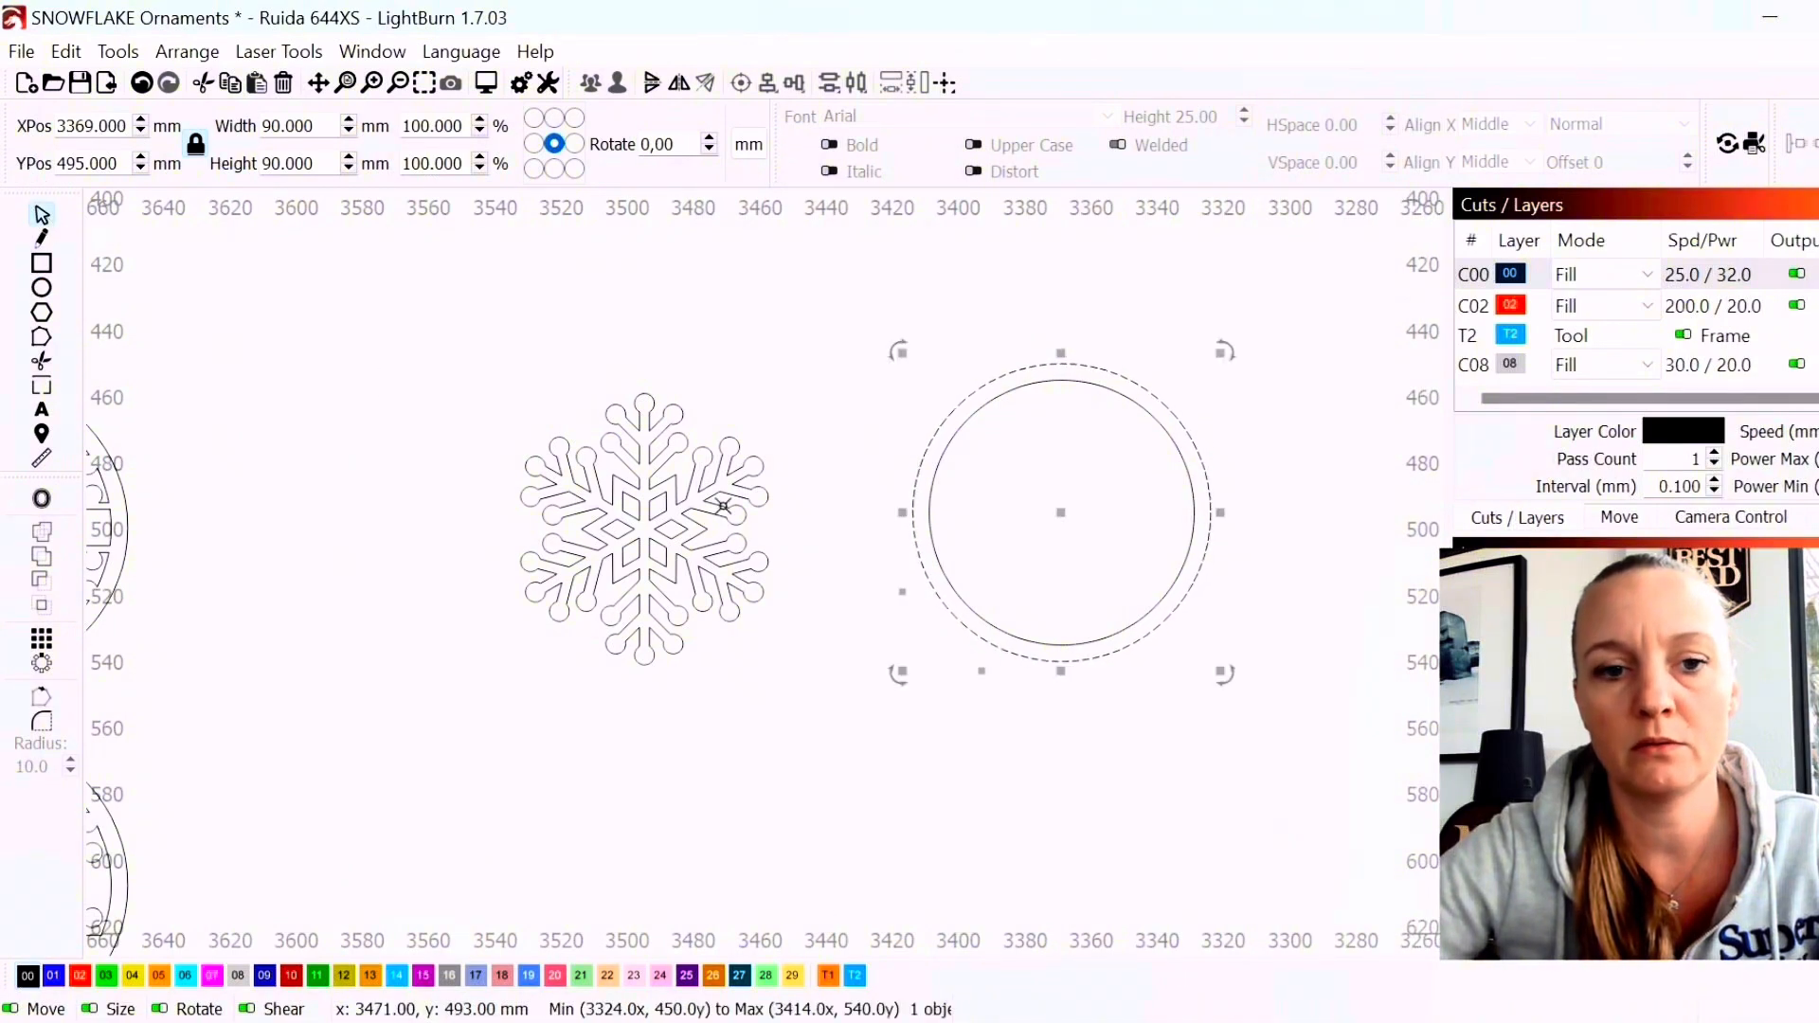
{"action": "left_click", "coordinate": [679, 514]}
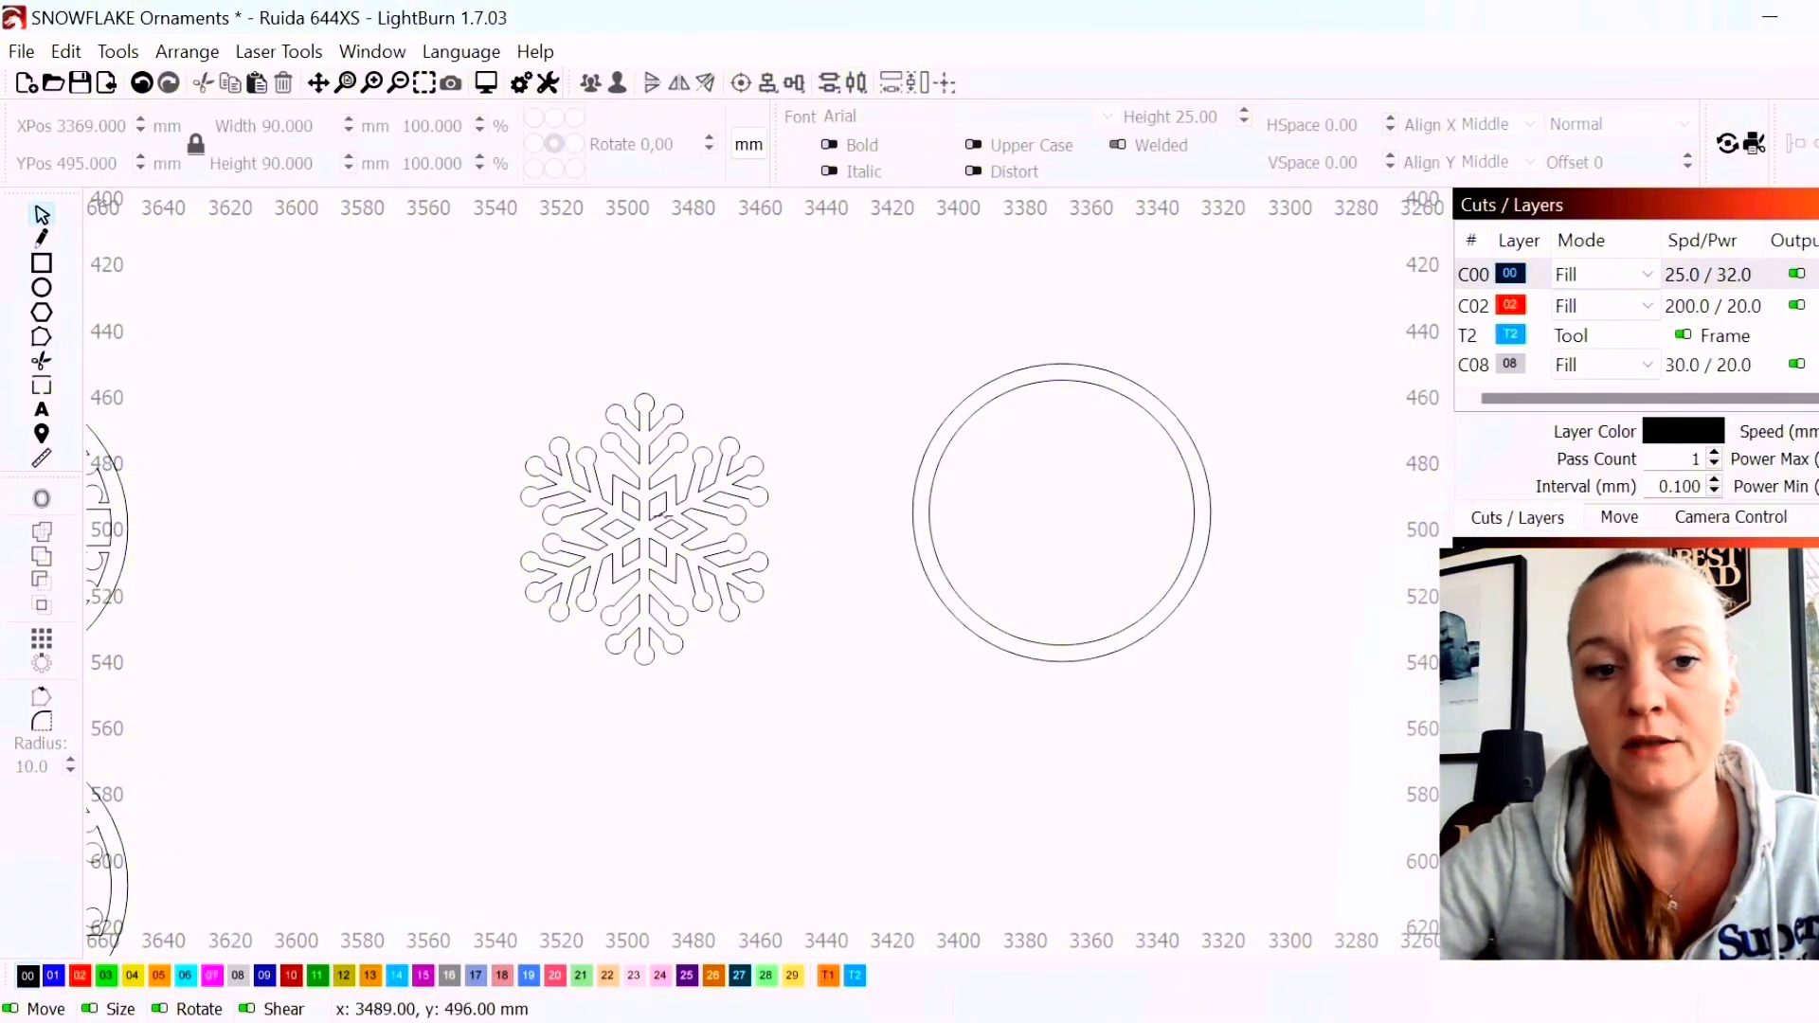
{"action": "left_click", "coordinate": [660, 512]}
{"action": "left_click_drag", "start_coordinate": [650, 523], "coordinate": [1054, 526]}
{"action": "scroll", "coordinate": [1056, 521], "scroll_direction": "up", "scroll_amount": 2}
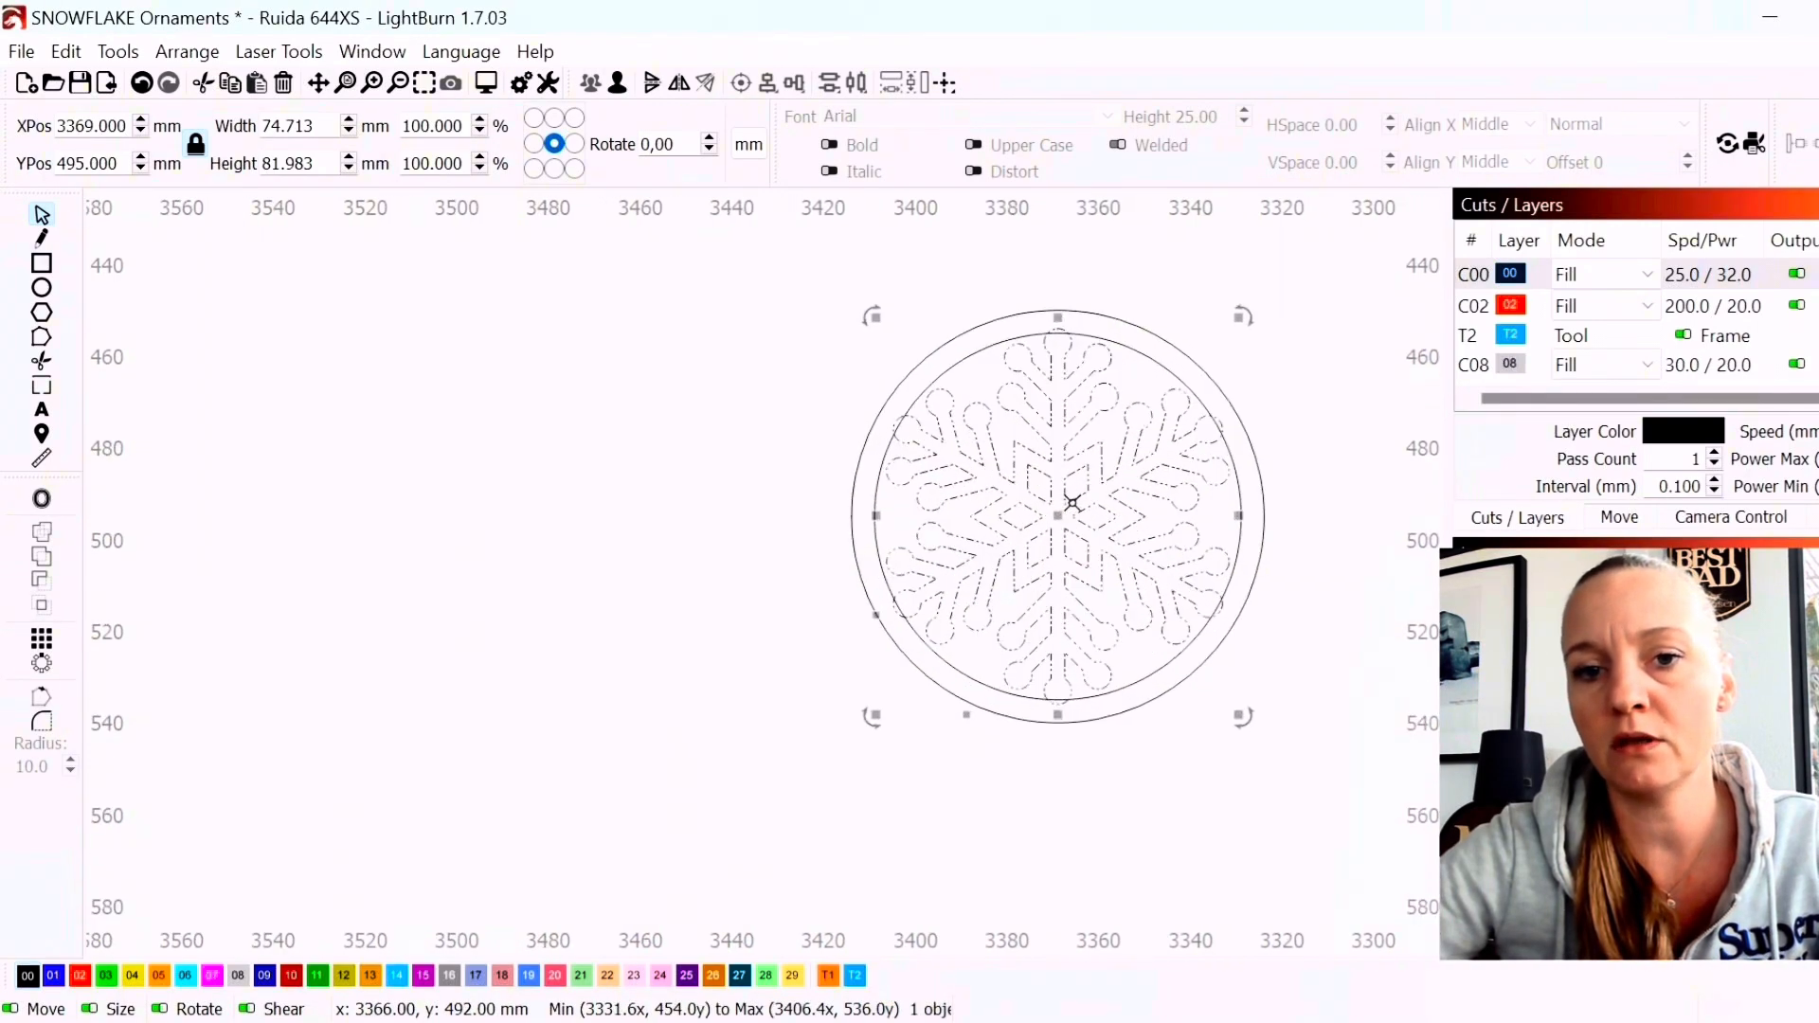
Move the two circles and the snowflake together to about X 3437, Y 522 mm
{"action": "left_click", "coordinate": [1149, 353], "text": "shift"}
{"action": "left_click", "coordinate": [831, 261]}
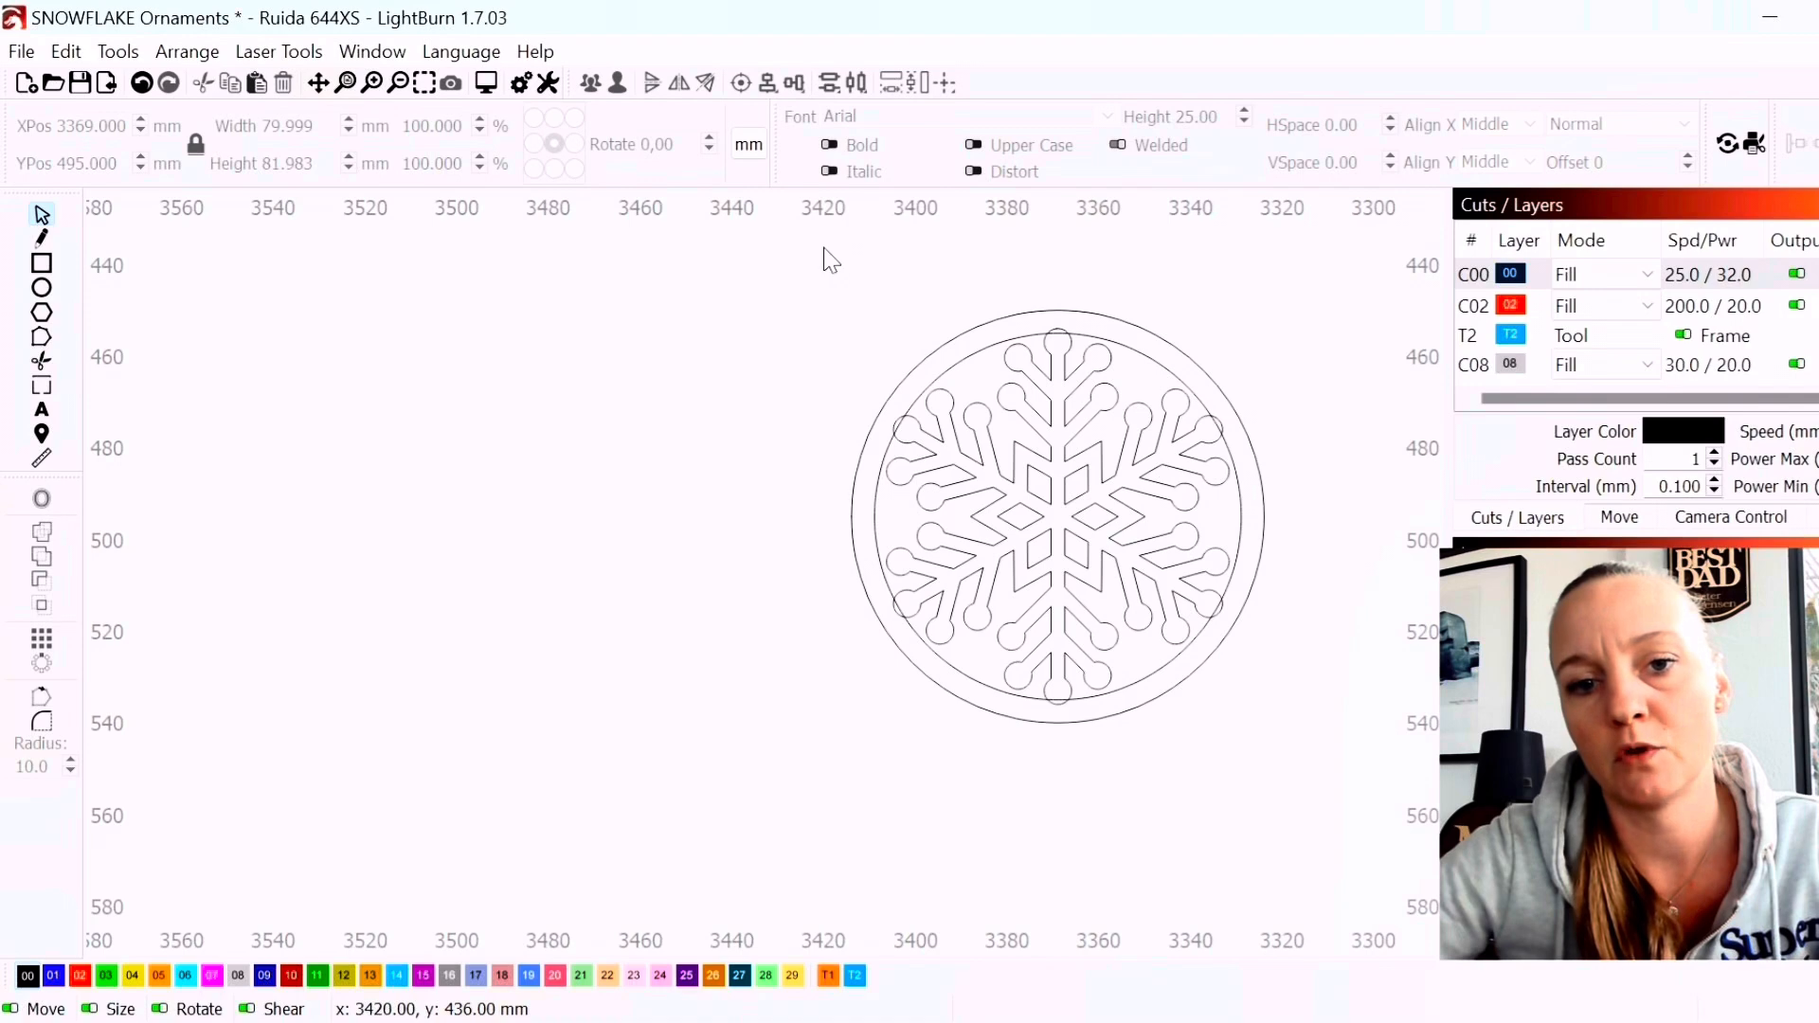
{"action": "left_click_drag", "start_coordinate": [831, 261], "coordinate": [1343, 837]}
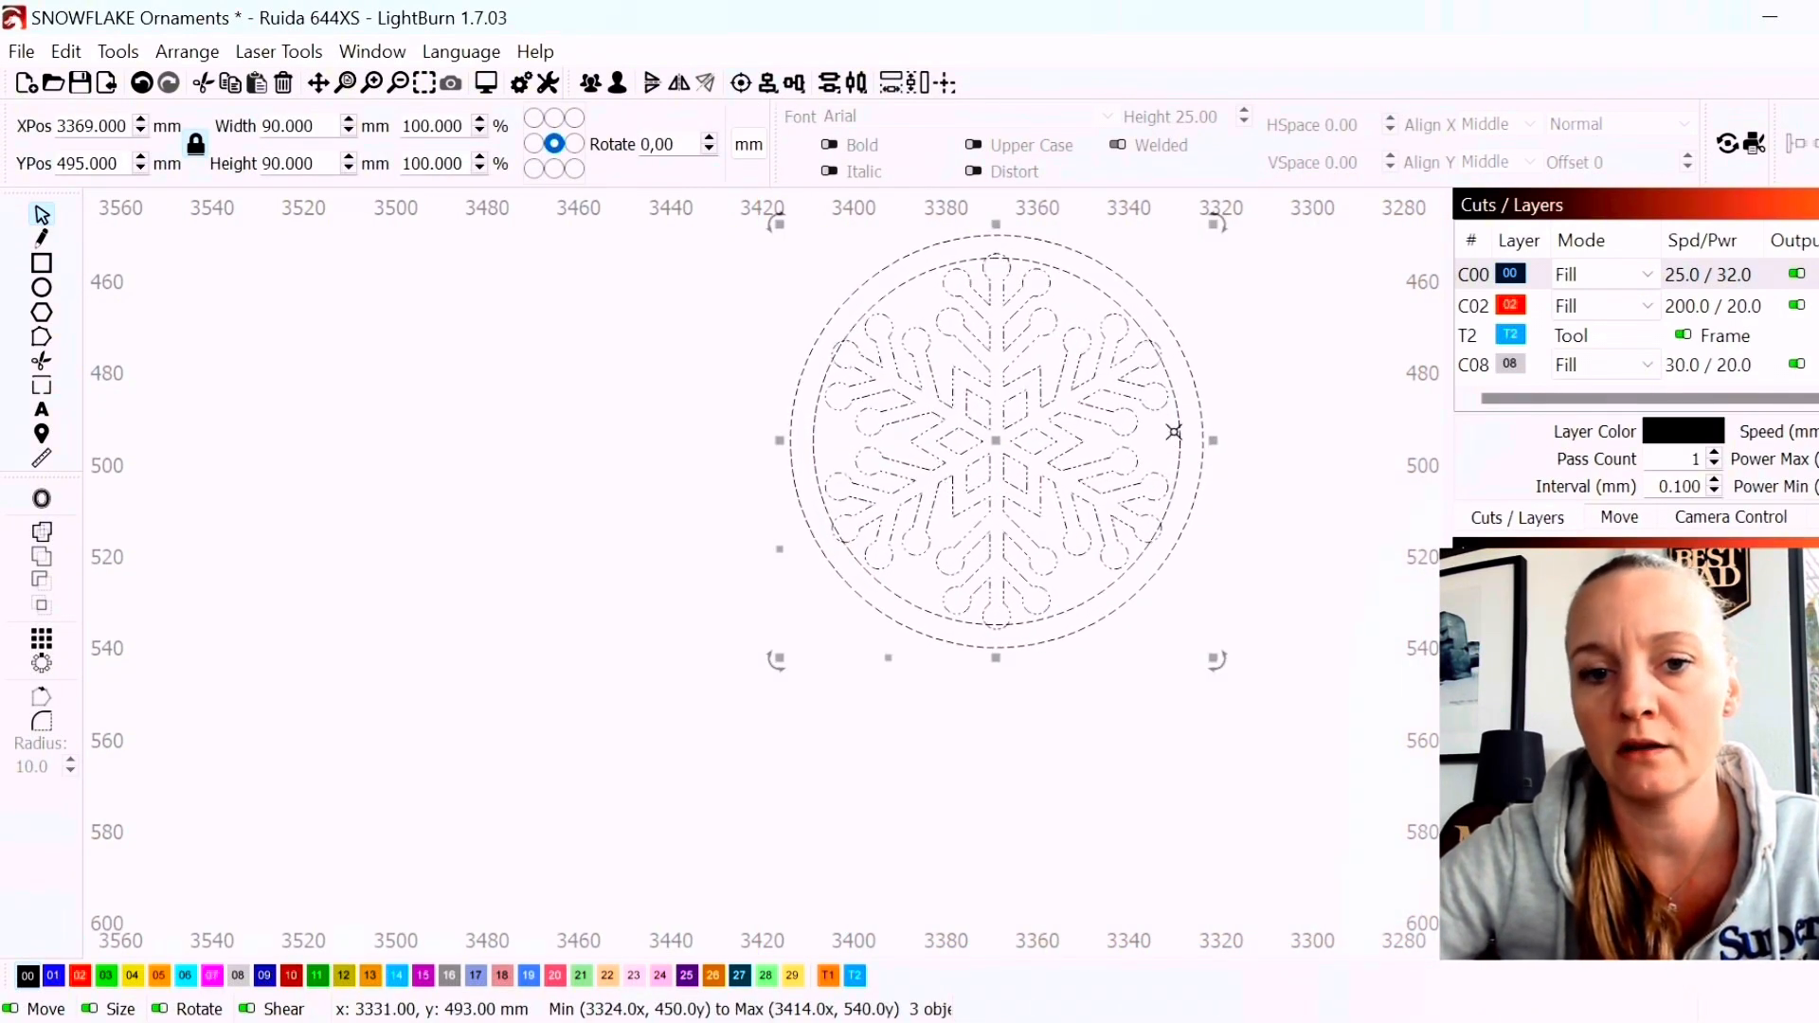
{"action": "left_click_drag", "start_coordinate": [1001, 444], "coordinate": [690, 569]}
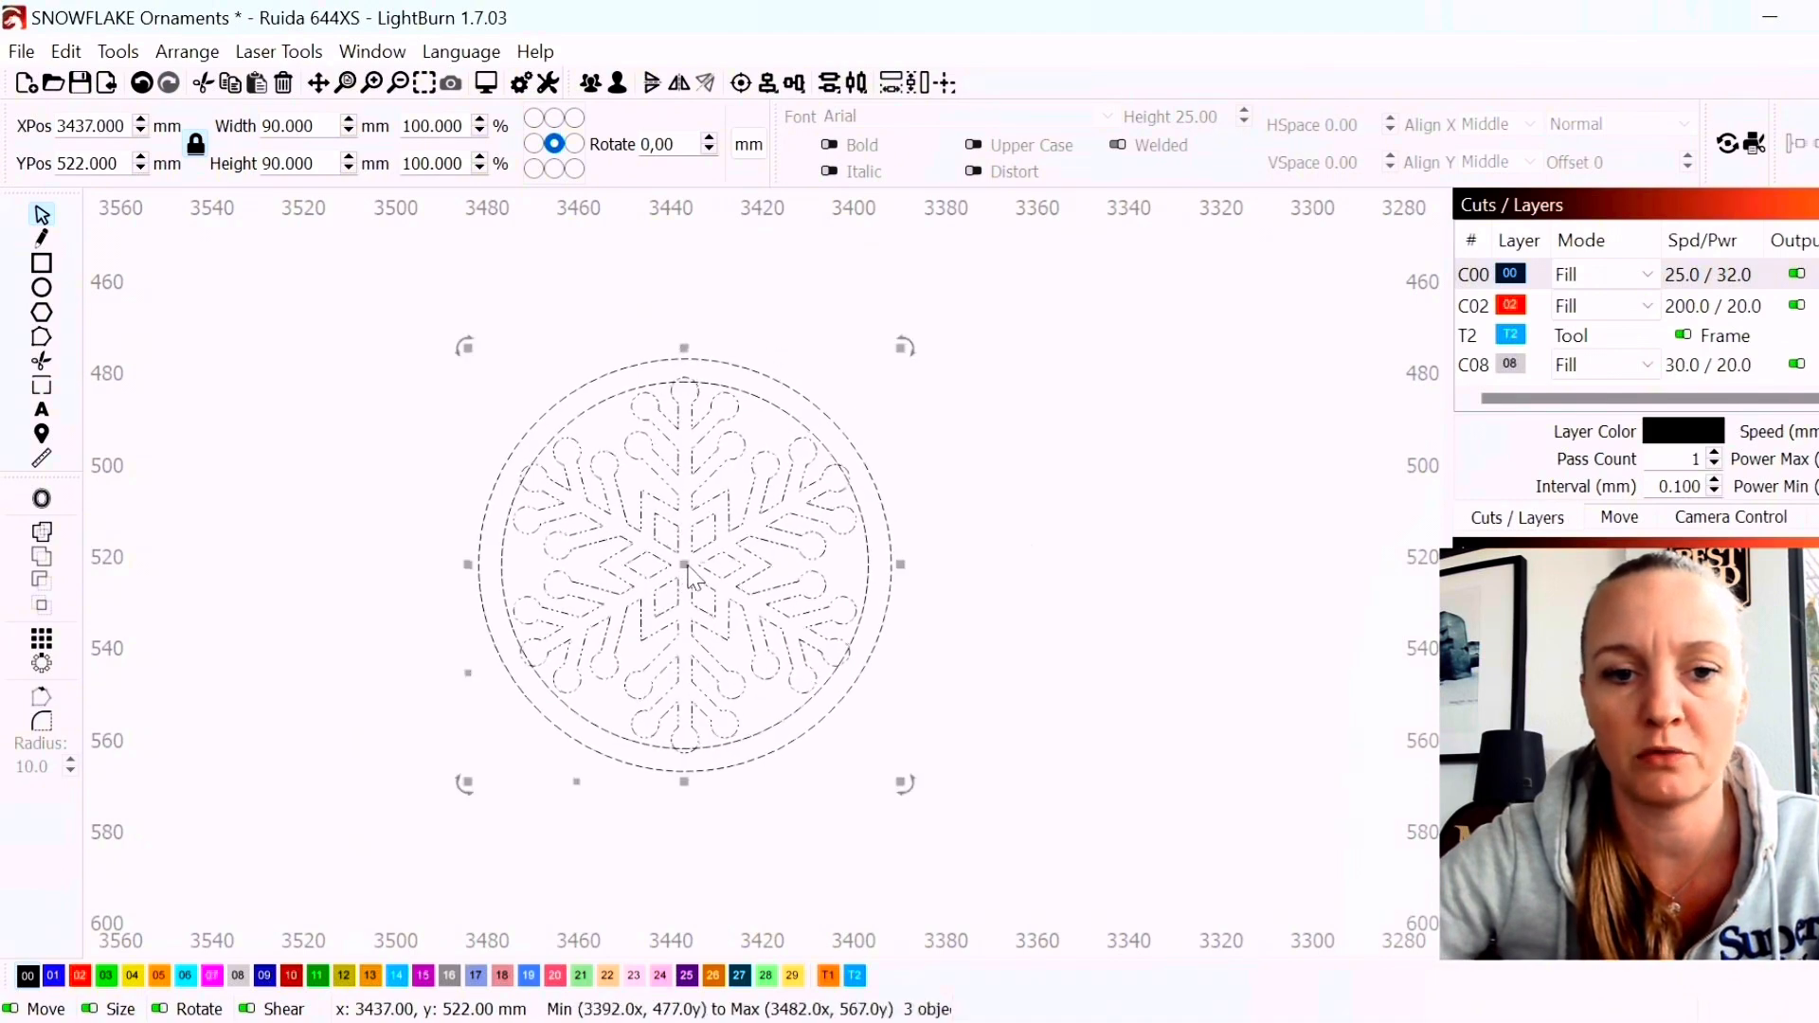
Duplicate the framed snowflake and place the copy beside the original at about X 3545, Y 520 mm
{"action": "left_click", "coordinate": [1145, 544]}
{"action": "scroll", "coordinate": [1054, 429], "scroll_direction": "down", "scroll_amount": 7}
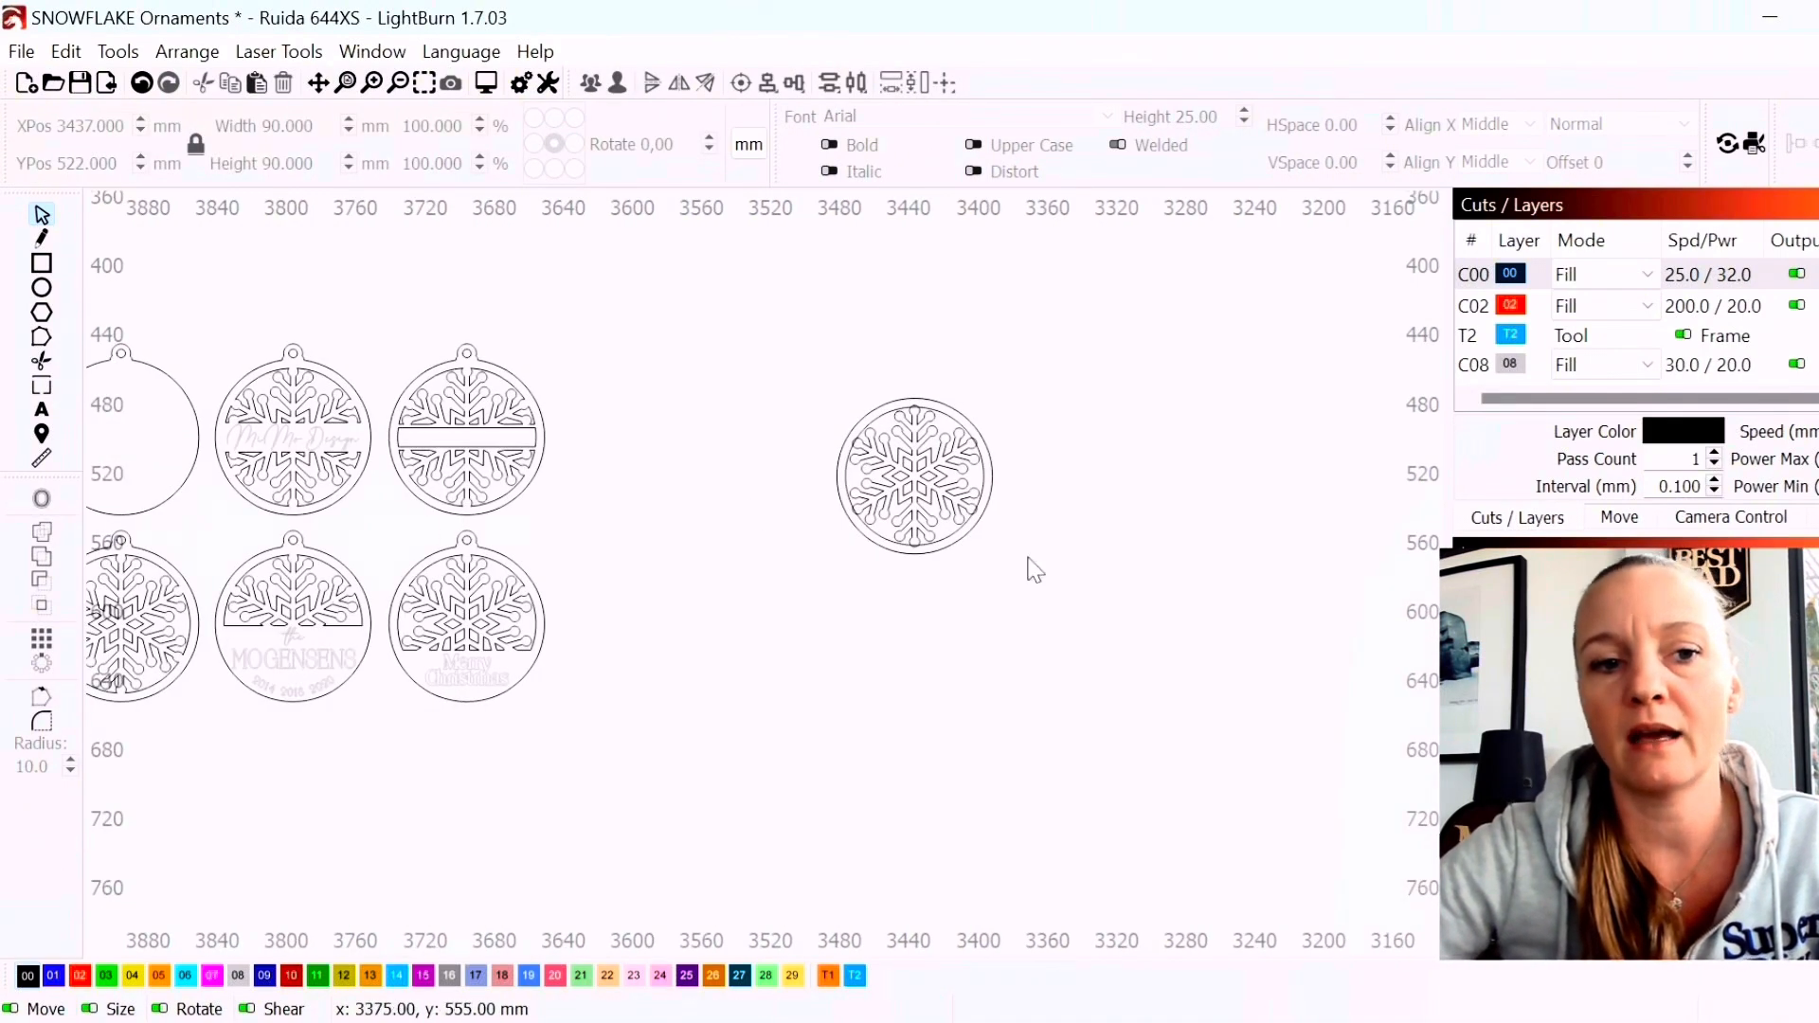
{"action": "left_click_drag", "start_coordinate": [838, 396], "coordinate": [1061, 652]}
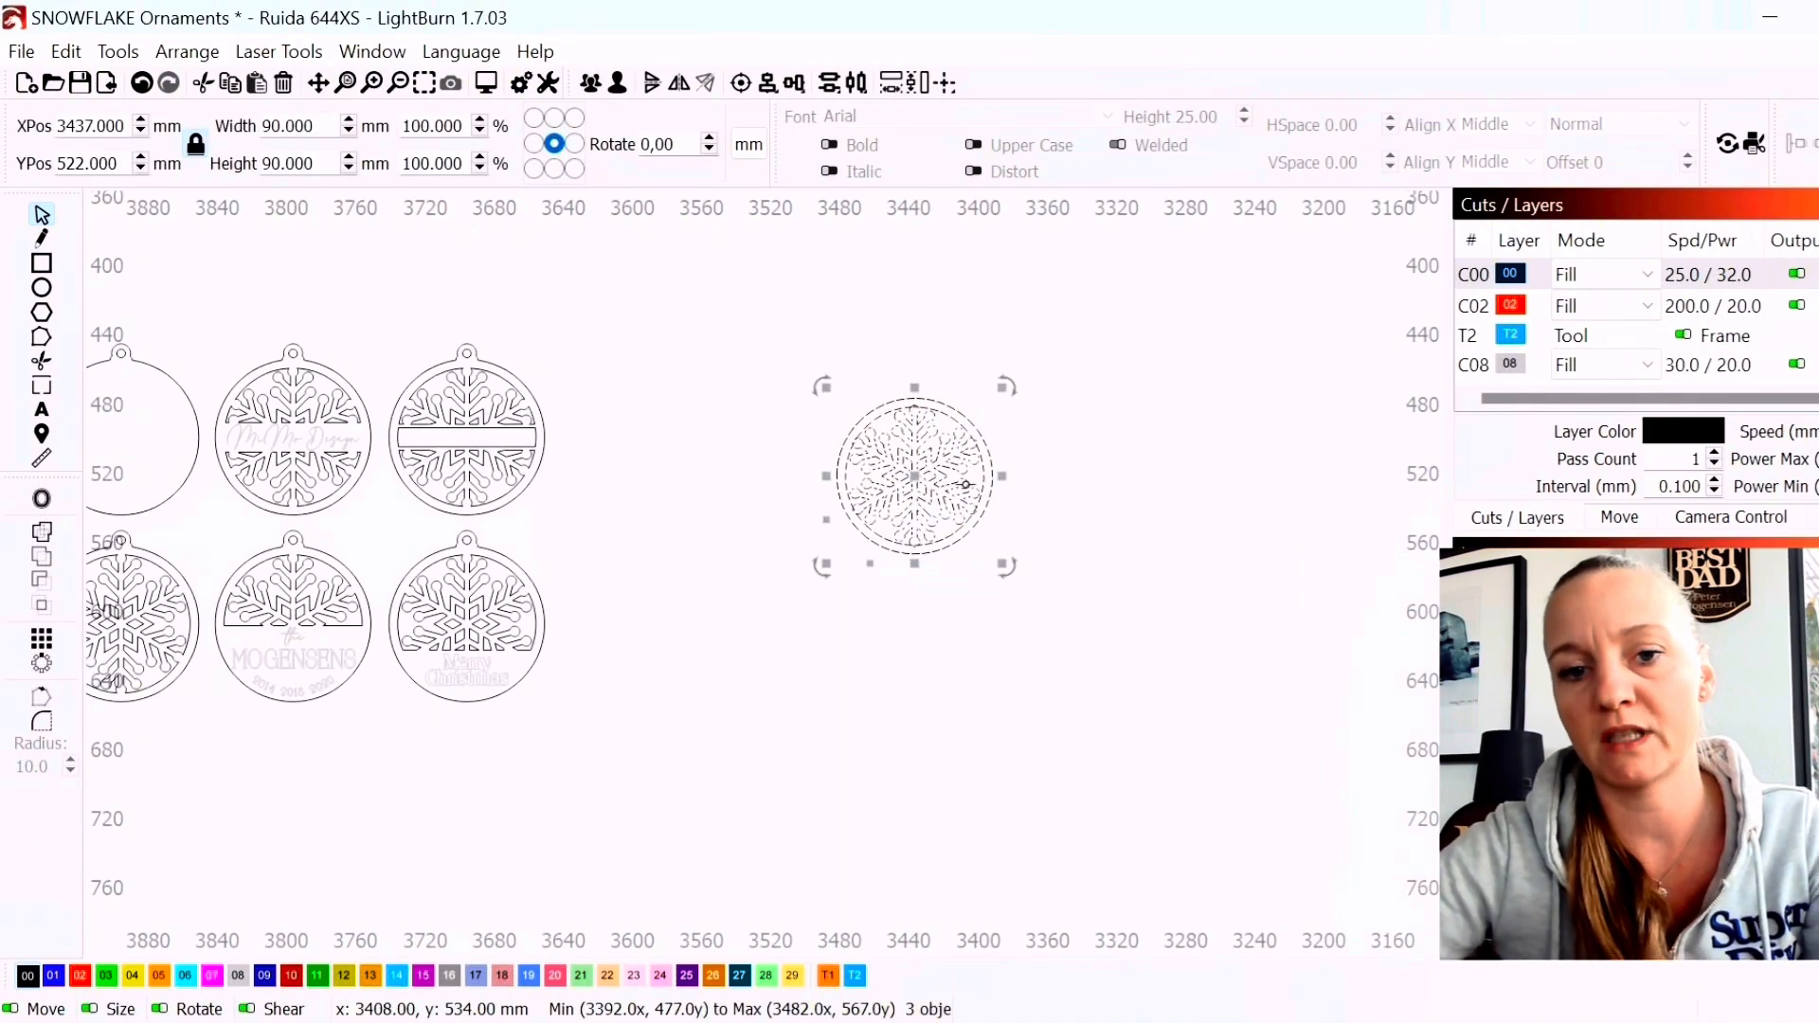
{"action": "right_click", "coordinate": [973, 486]}
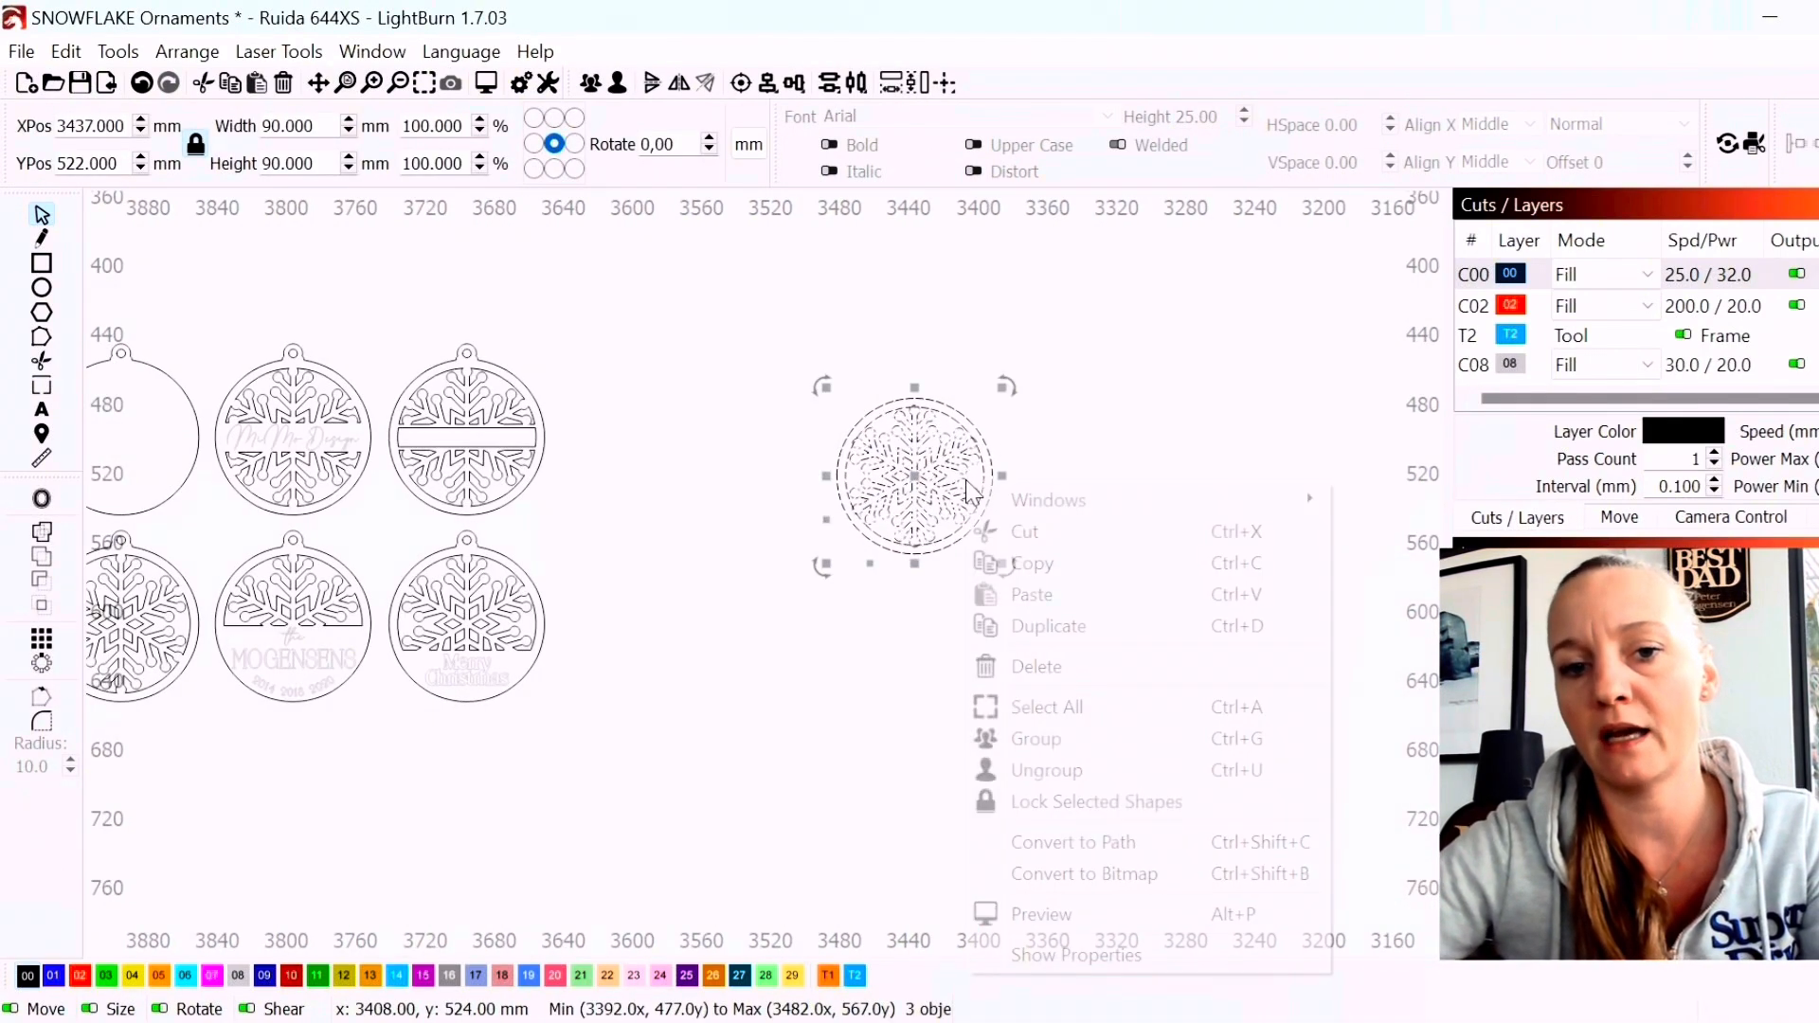
{"action": "left_click", "coordinate": [1105, 628]}
{"action": "left_click_drag", "start_coordinate": [916, 476], "coordinate": [727, 474]}
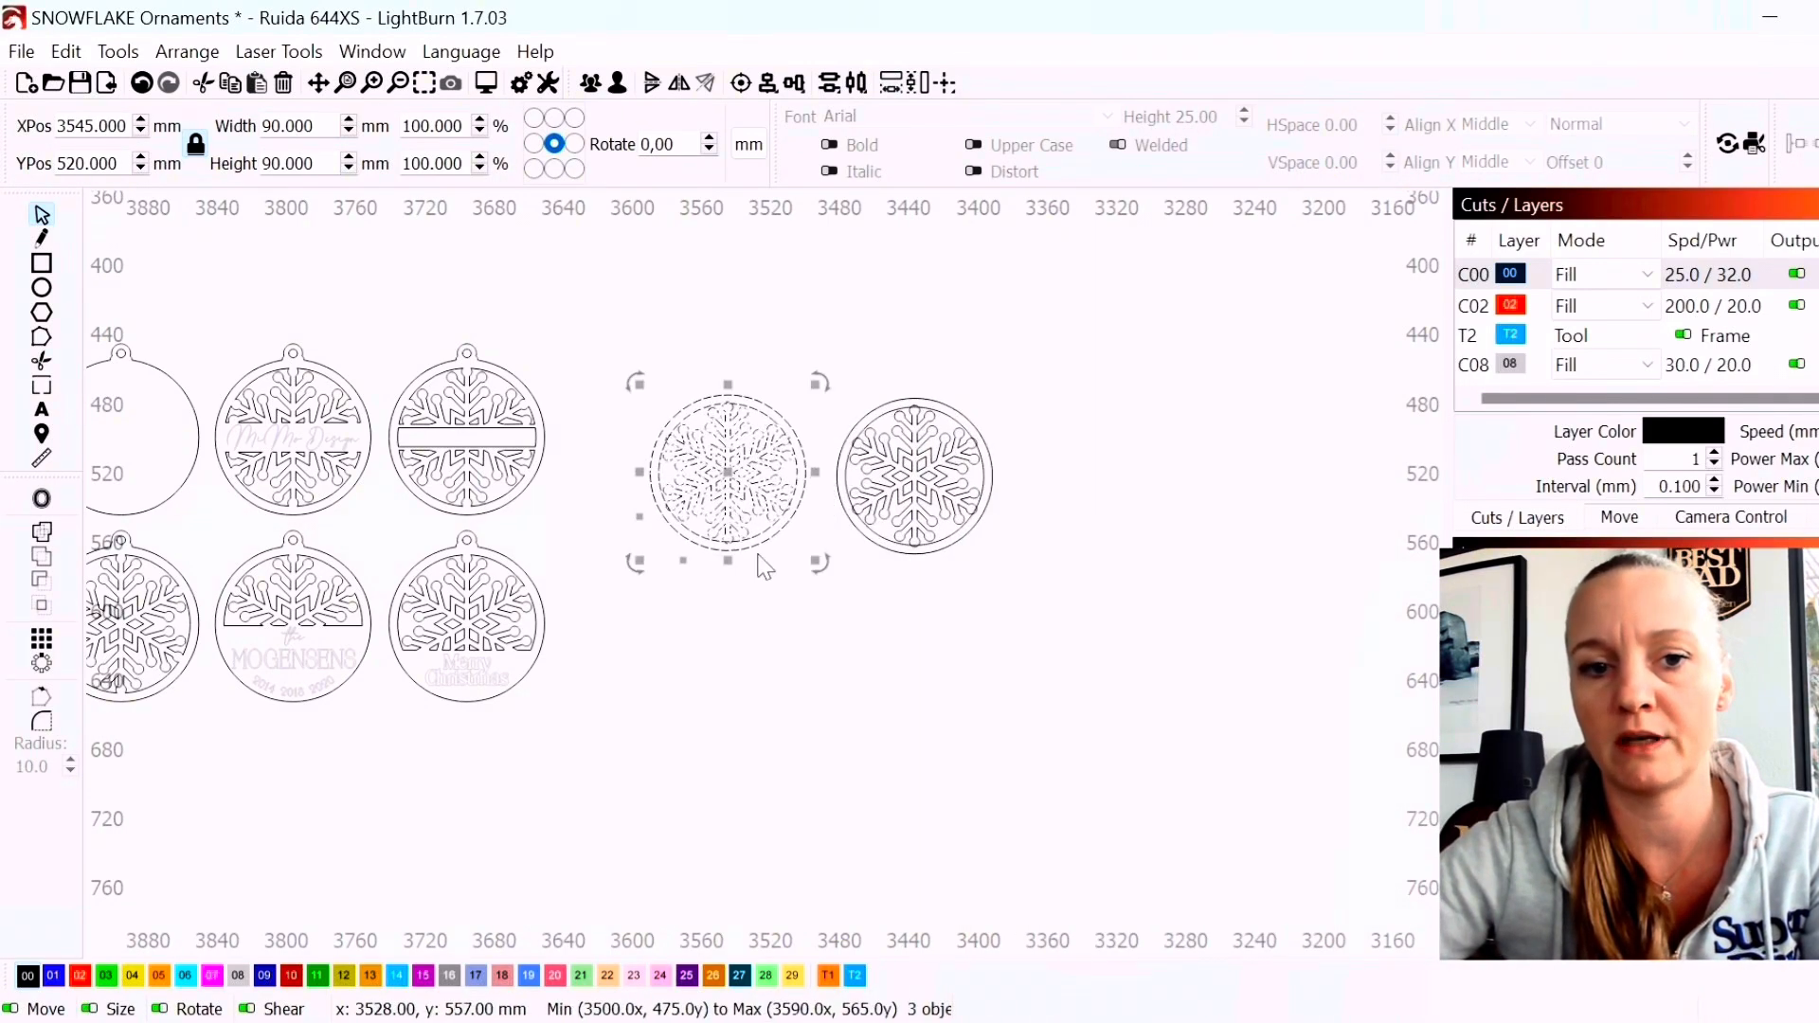
{"action": "left_click", "coordinate": [952, 371]}
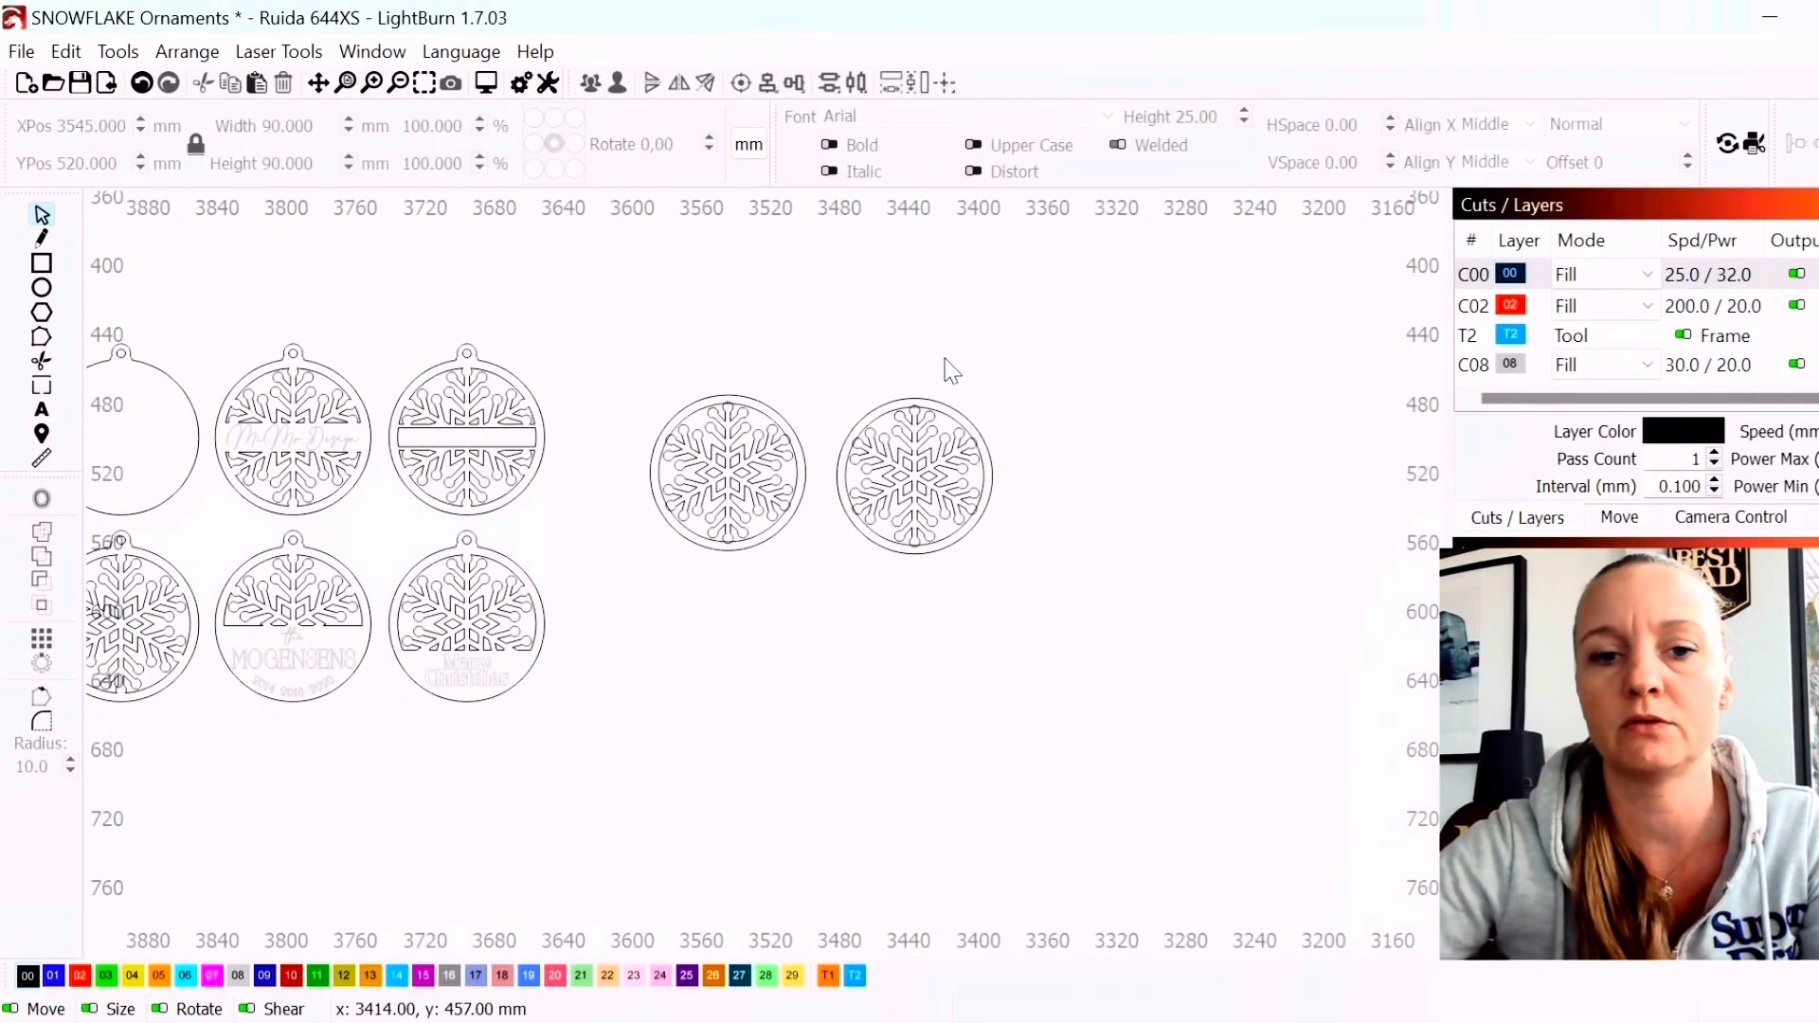
Draw a small circle just above the original frame and set its width to 5 mm with proportions locked
{"action": "scroll", "coordinate": [1061, 327], "scroll_direction": "up", "scroll_amount": 5}
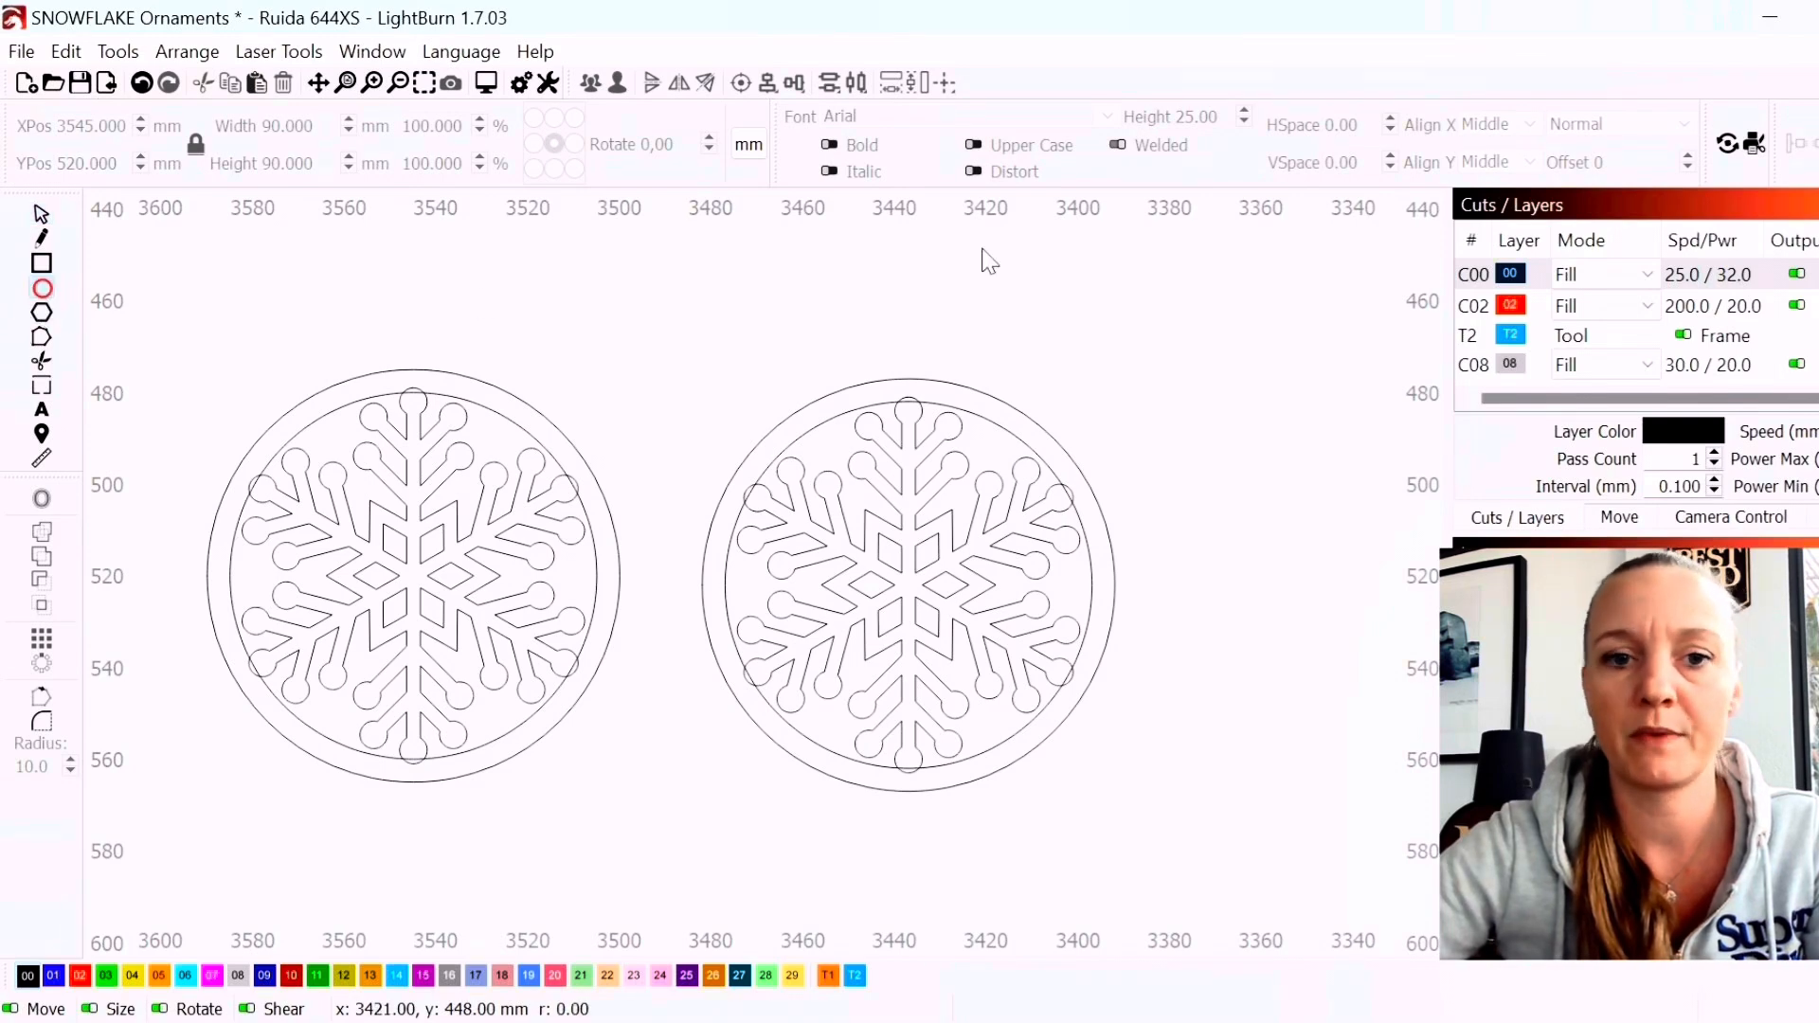
{"action": "left_click_drag", "start_coordinate": [896, 329], "coordinate": [927, 357]}
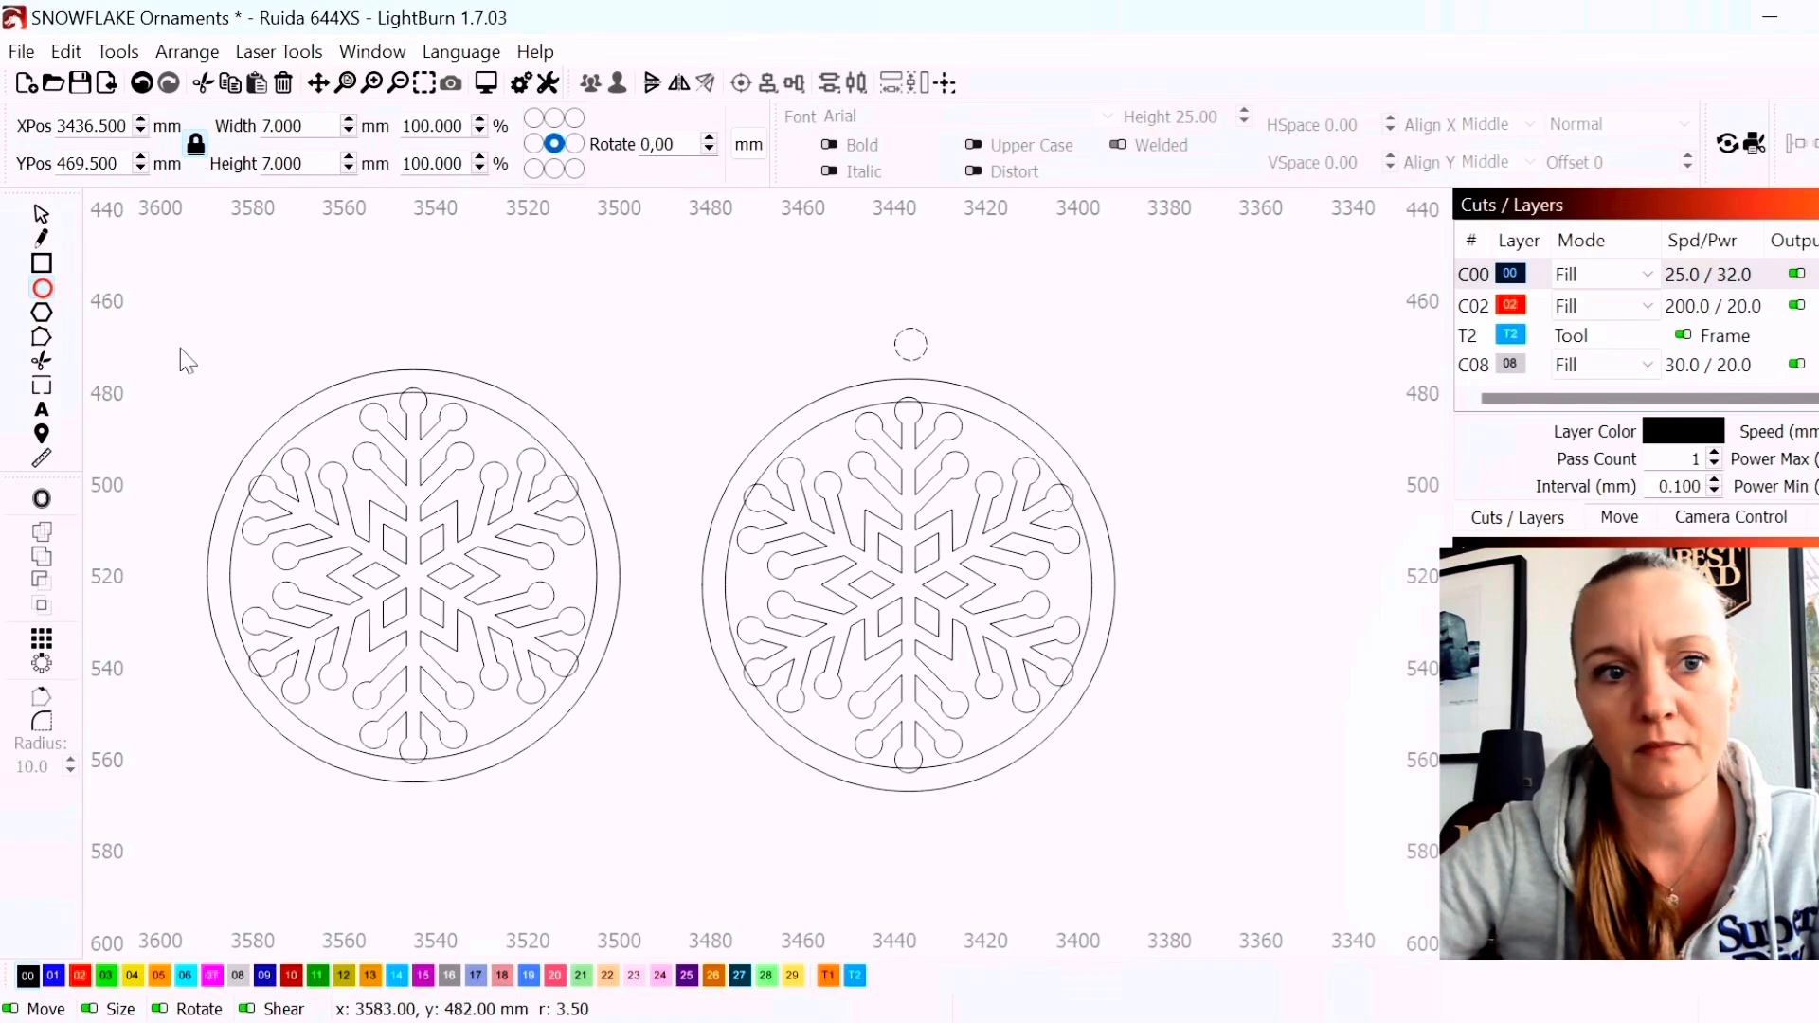
{"action": "double_click", "coordinate": [322, 124]}
{"action": "type", "text": "5"}
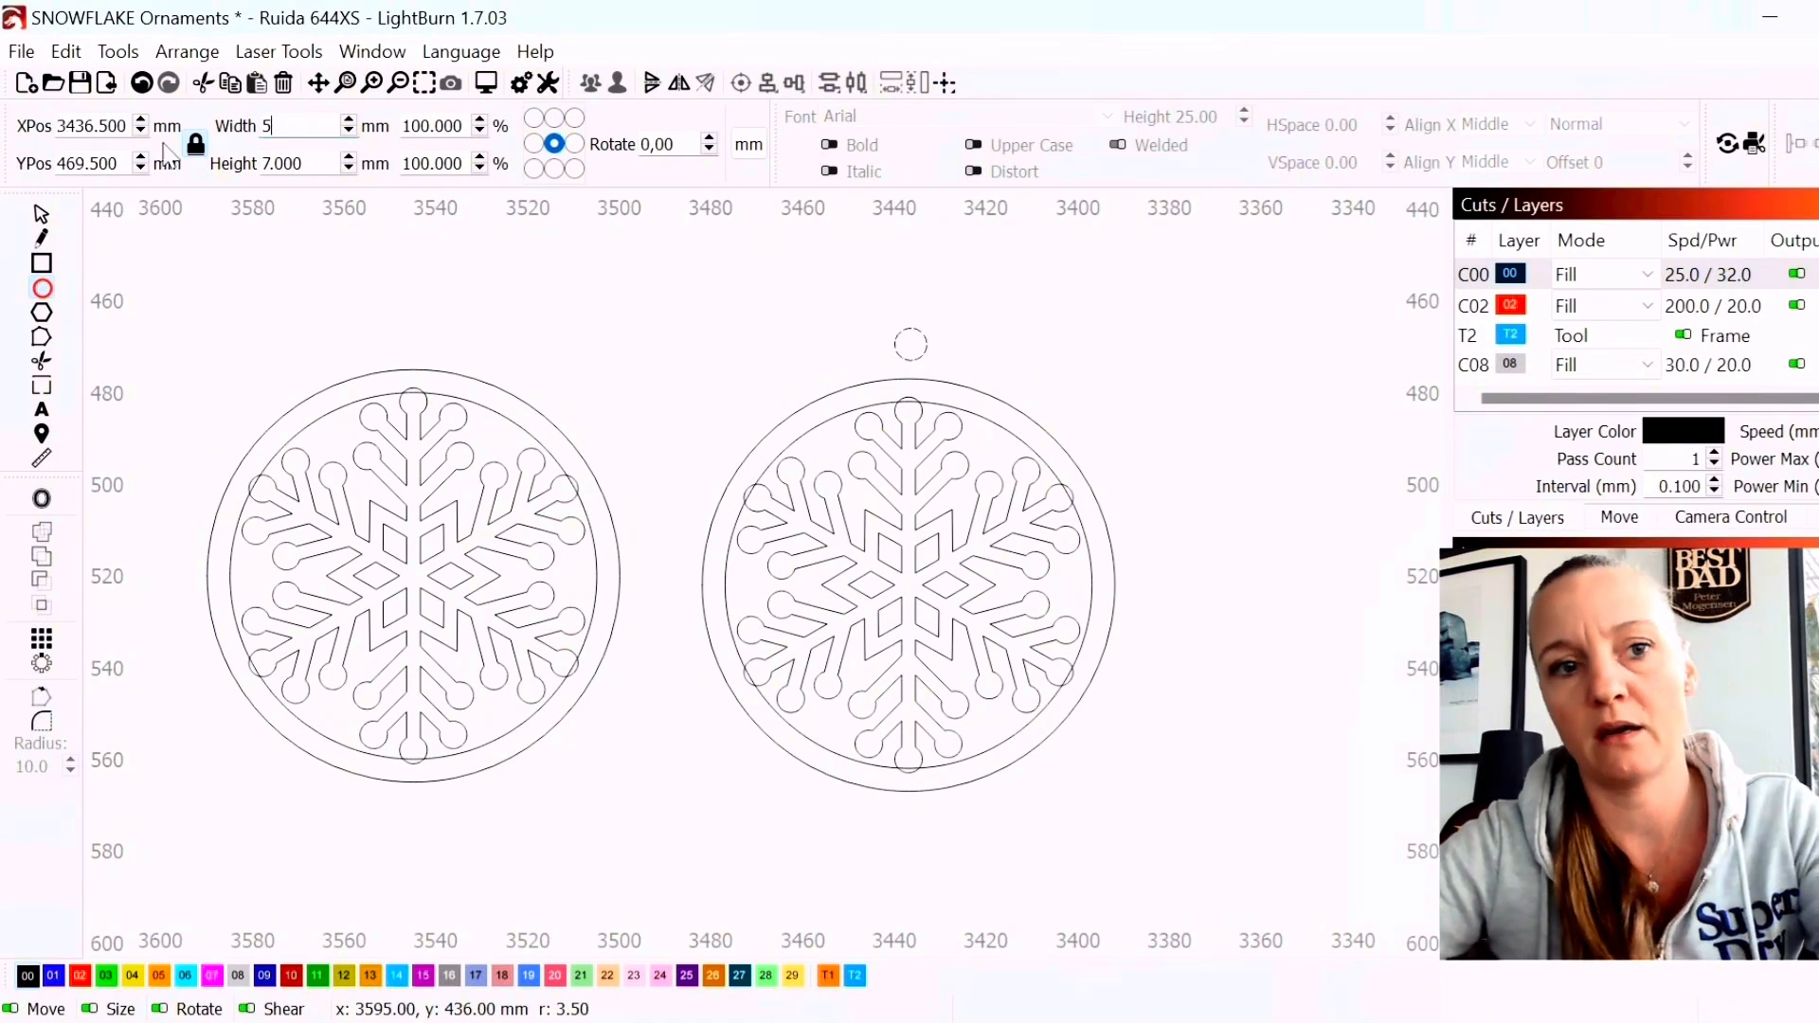
{"action": "left_click", "coordinate": [319, 167]}
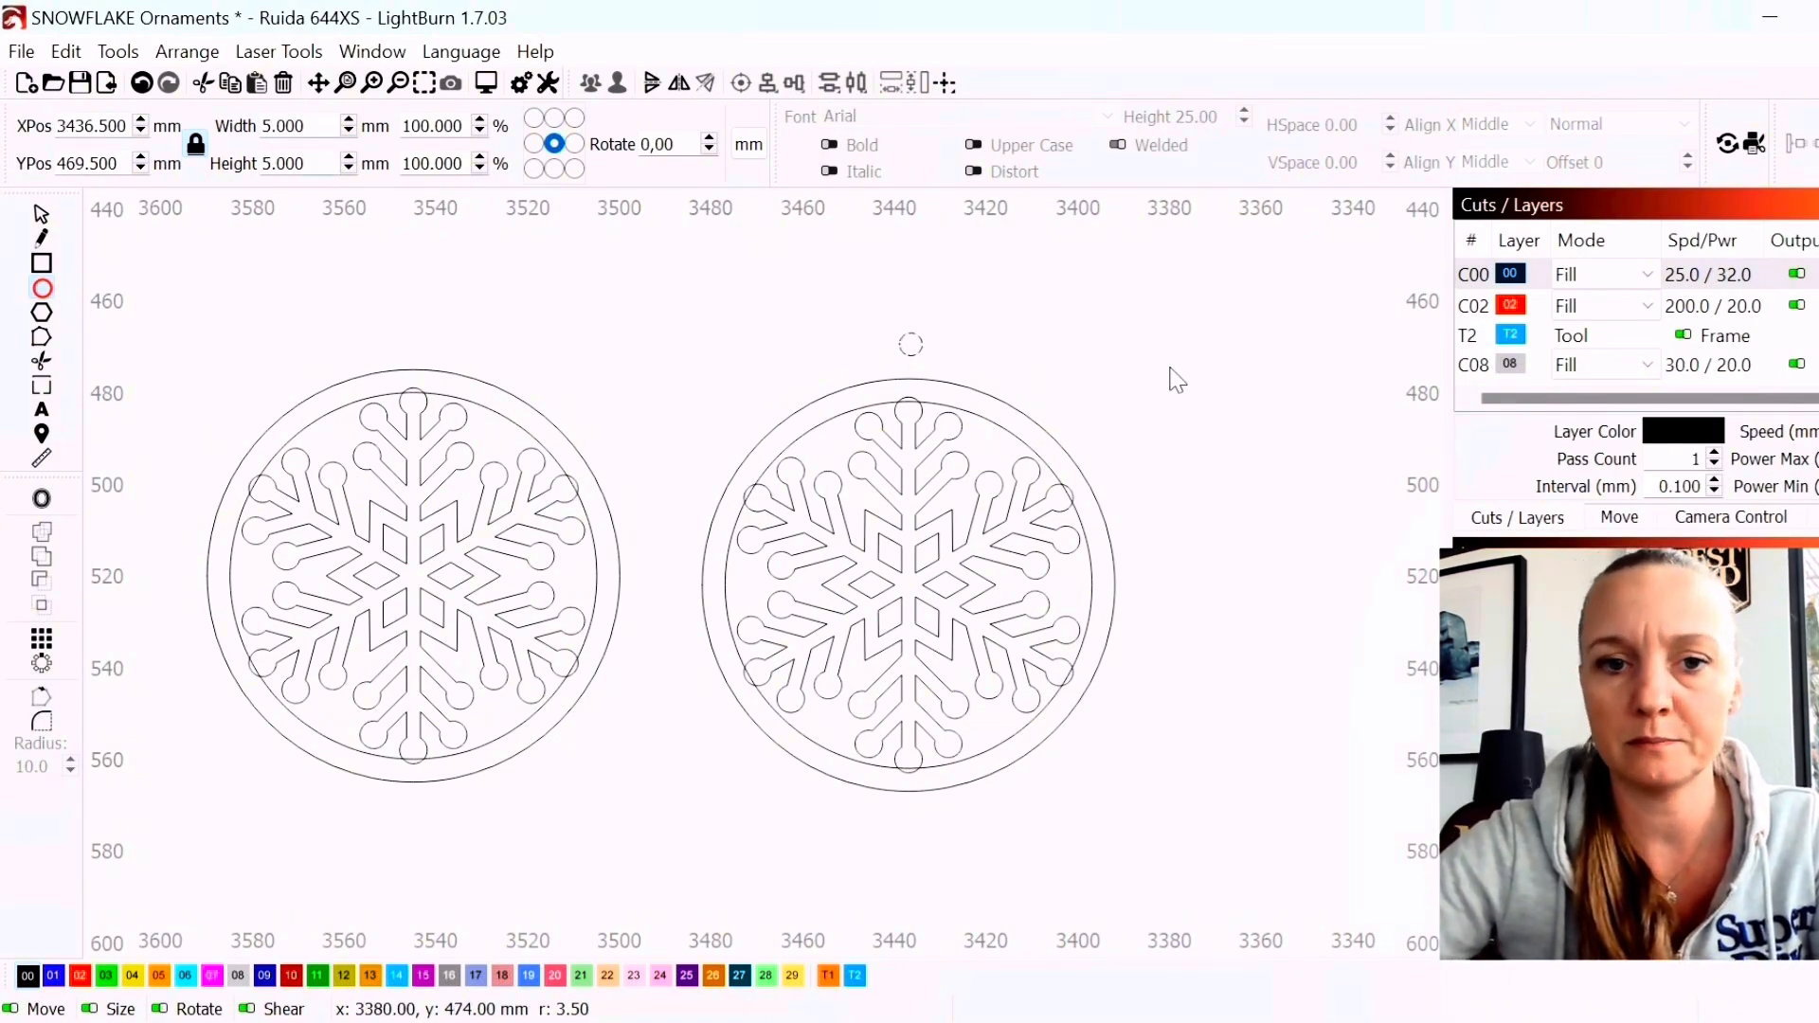
Move the 5 mm circle down close to the frame's top edge, at about X 3437, Y 474 mm
{"action": "left_click", "coordinate": [40, 216]}
{"action": "scroll", "coordinate": [928, 355], "scroll_direction": "up", "scroll_amount": 3}
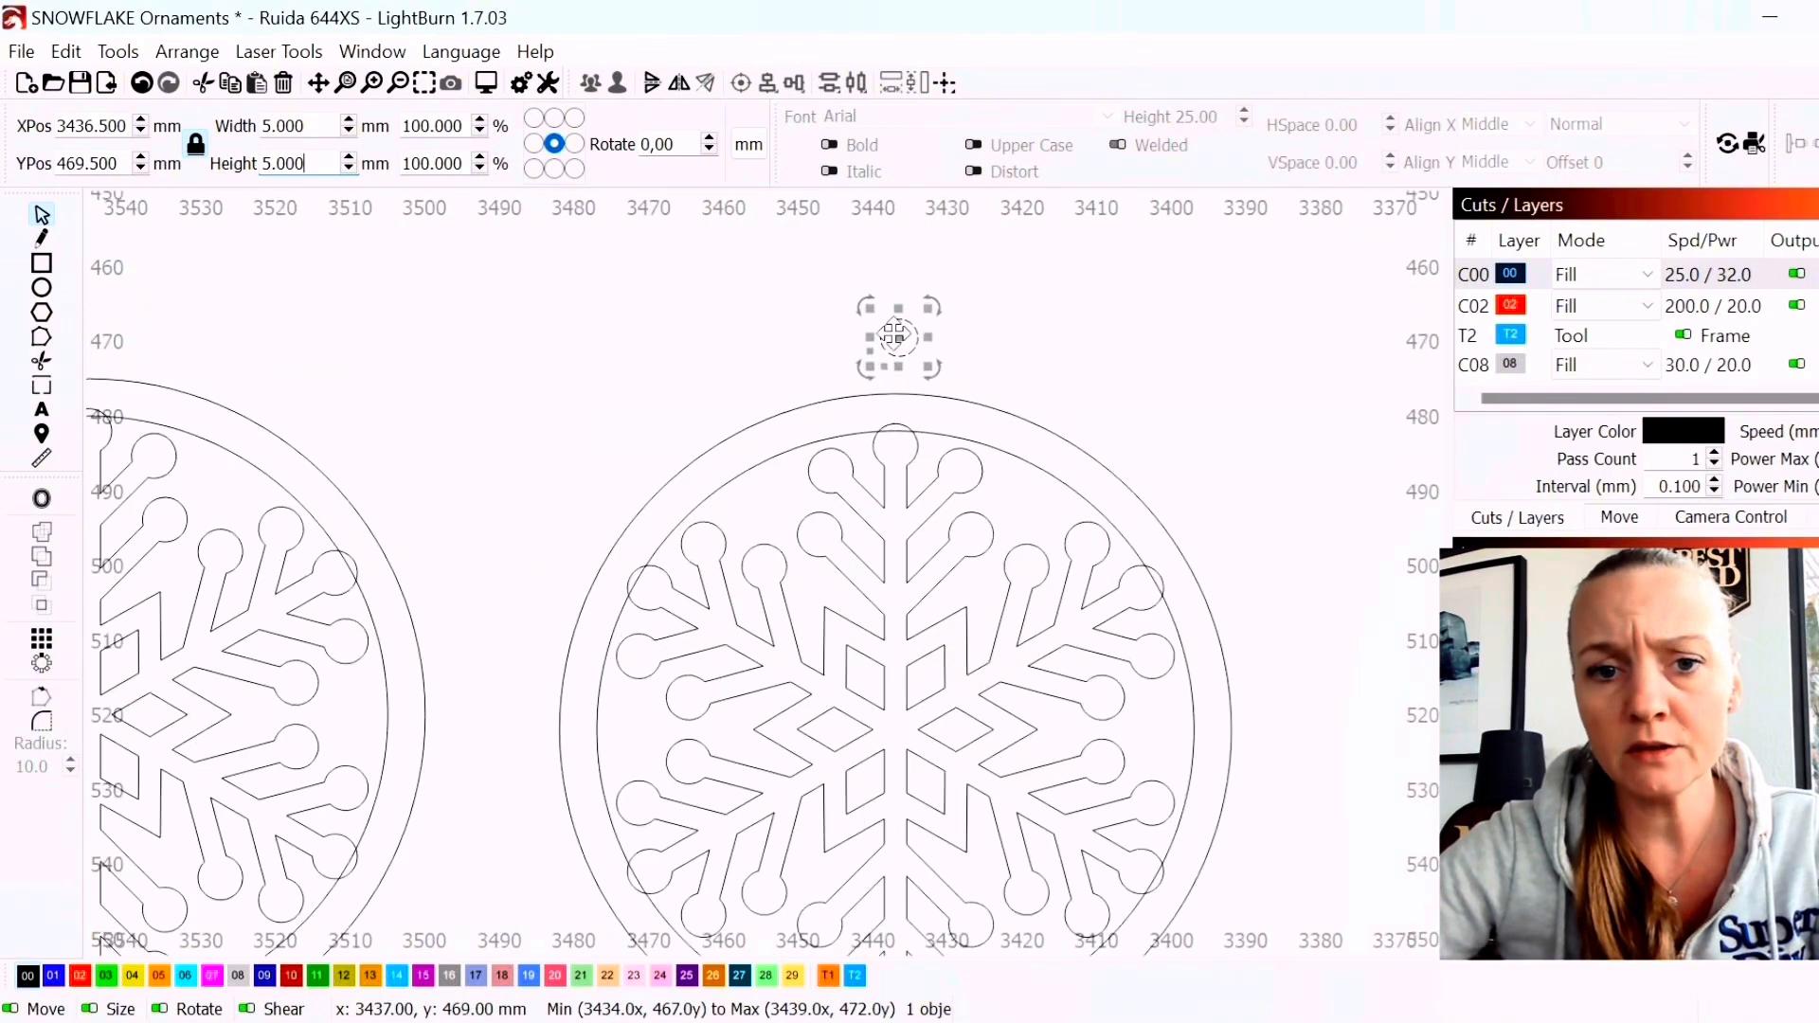
{"action": "left_click_drag", "start_coordinate": [900, 340], "coordinate": [897, 374]}
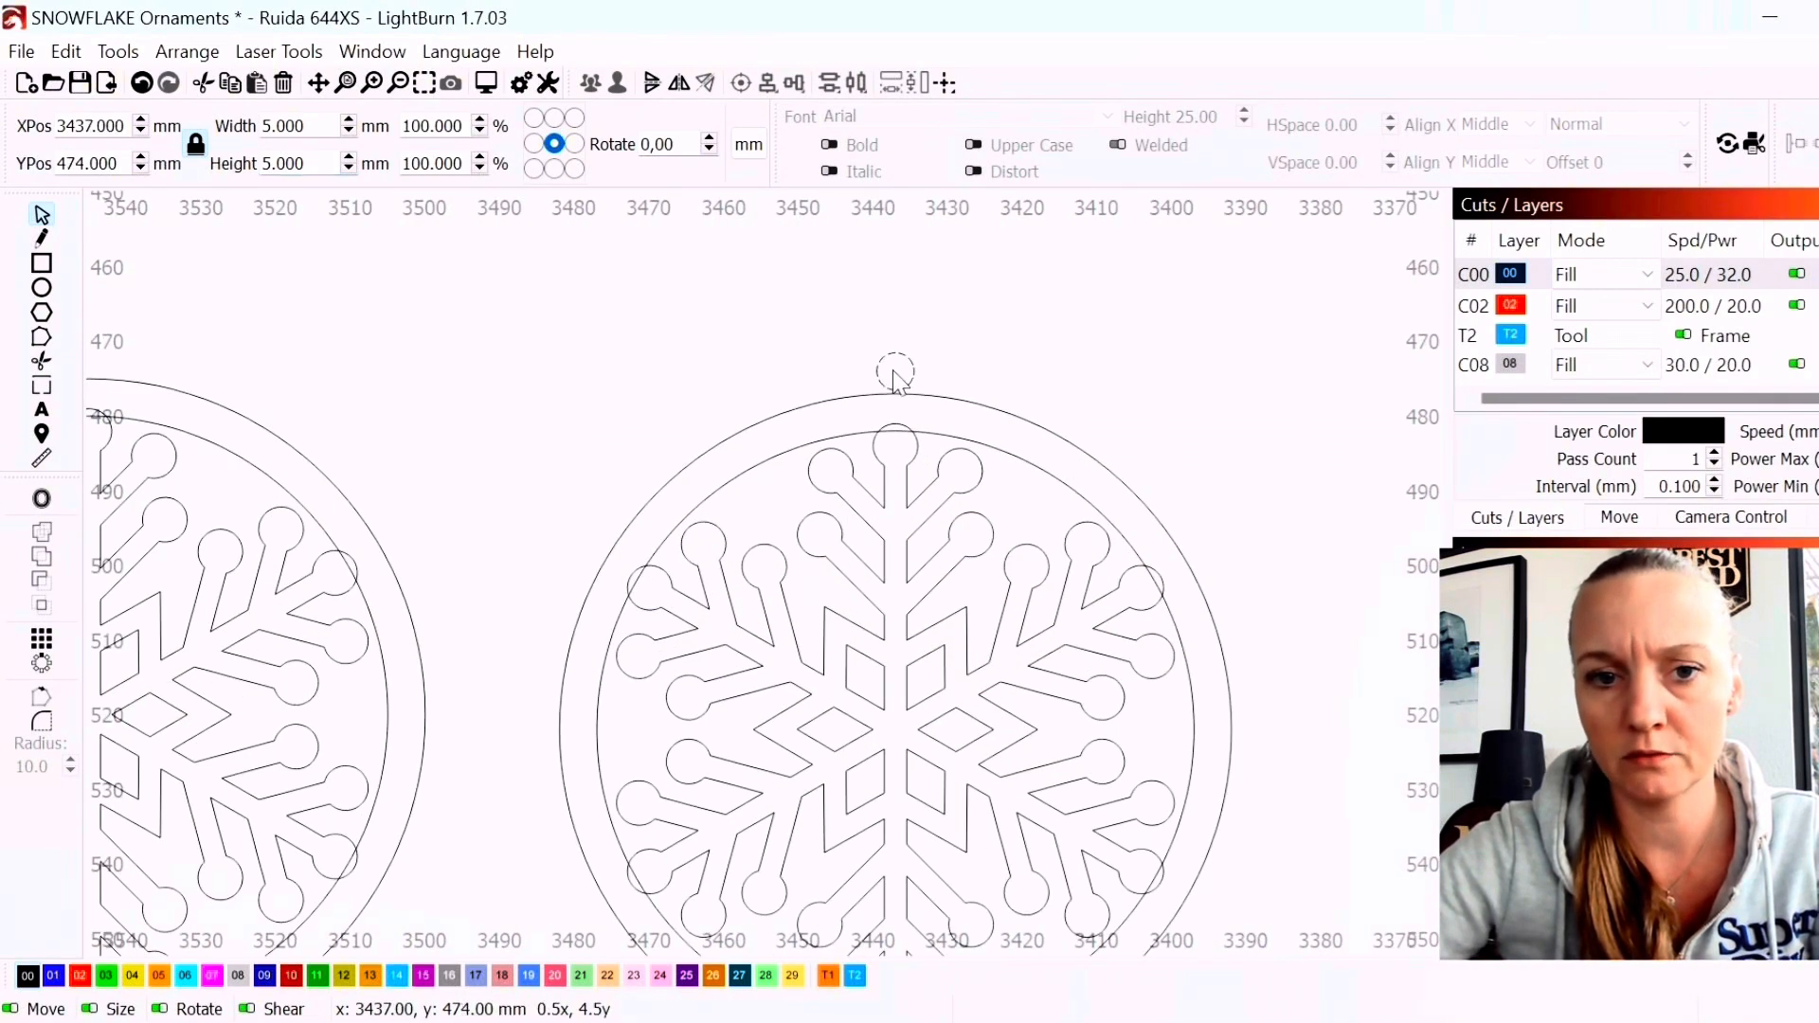
Align the 5 mm circle with the frame's outer circle using Align V-Center
{"action": "left_click", "coordinate": [899, 379]}
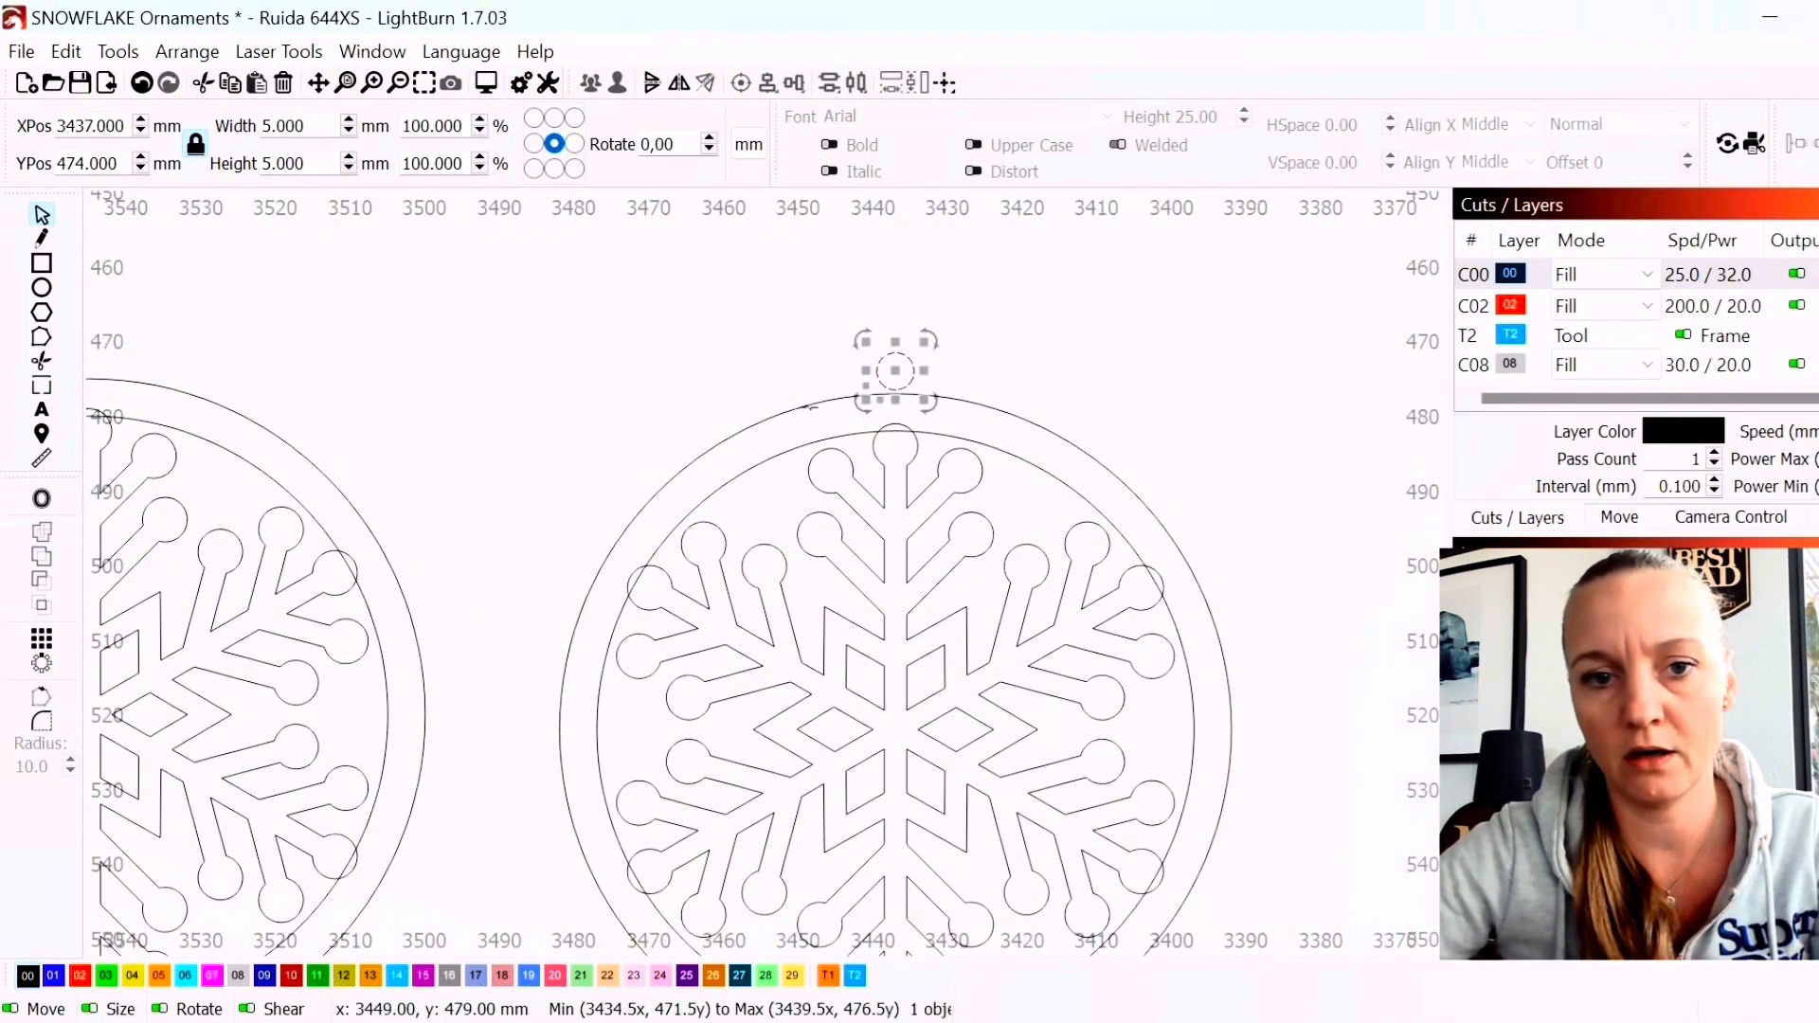
{"action": "left_click", "coordinate": [803, 405], "text": "shift"}
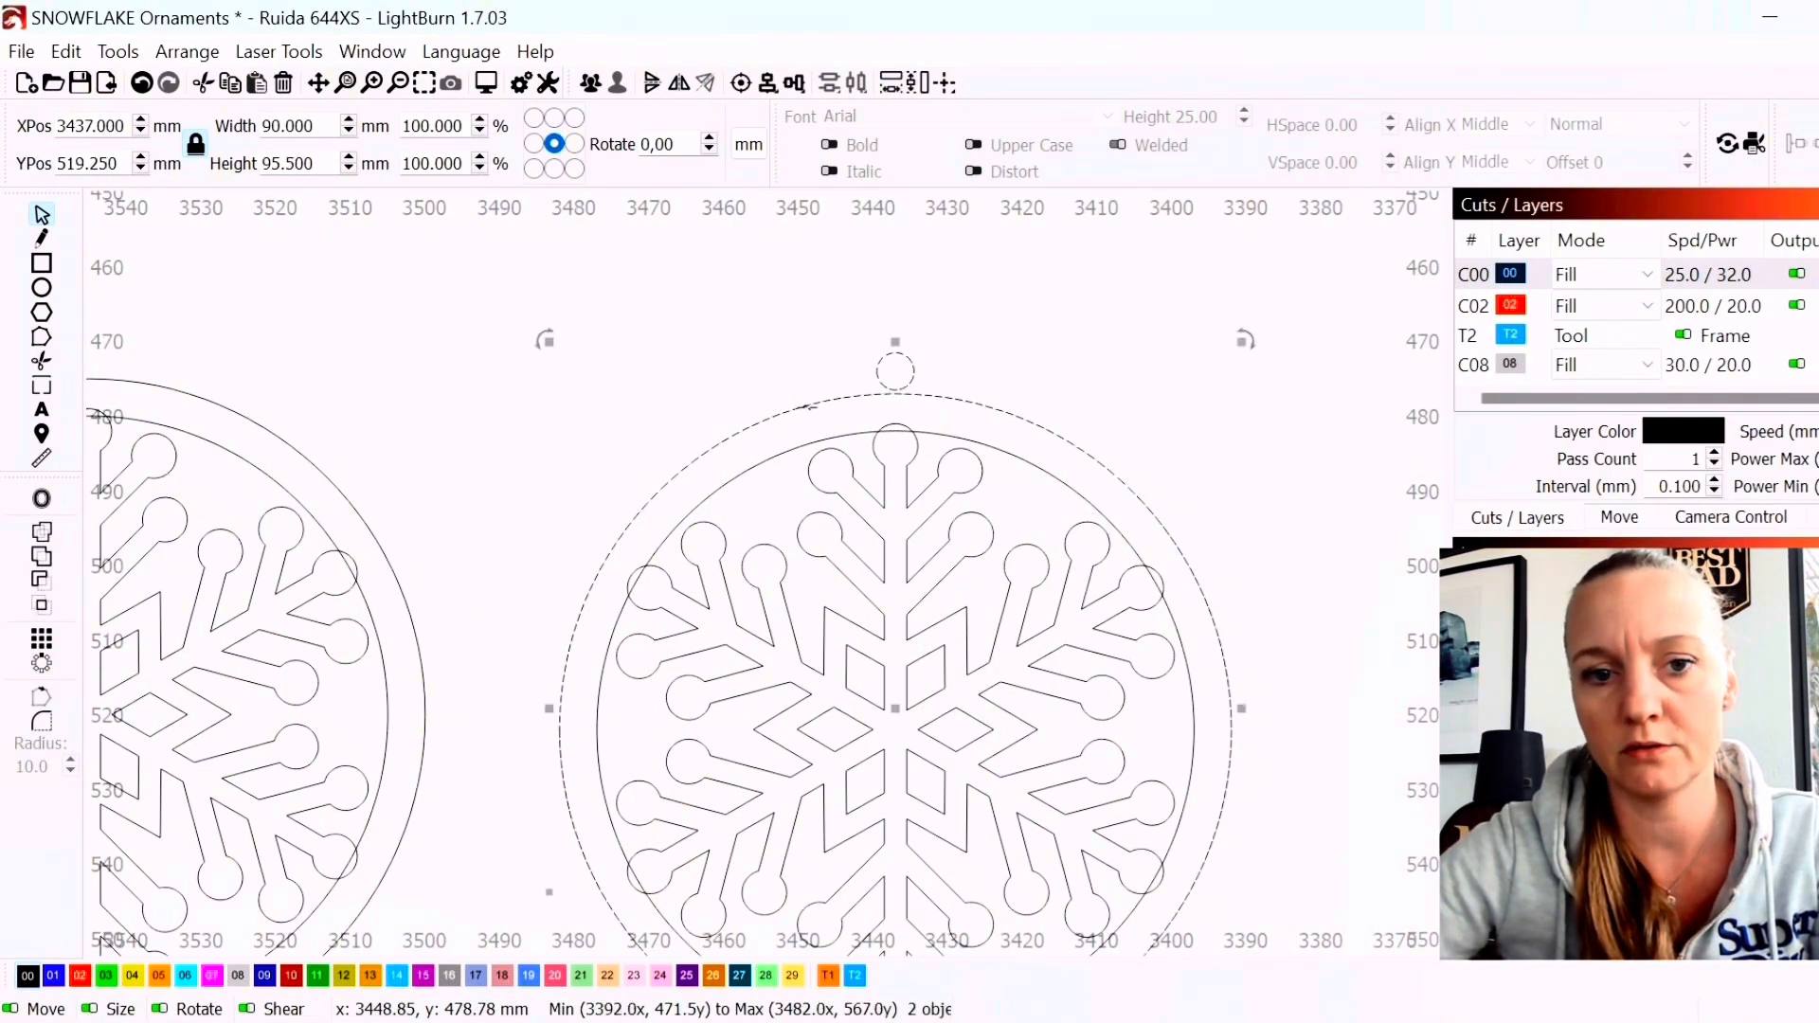
{"action": "left_click", "coordinate": [770, 84]}
{"action": "left_click", "coordinate": [829, 126]}
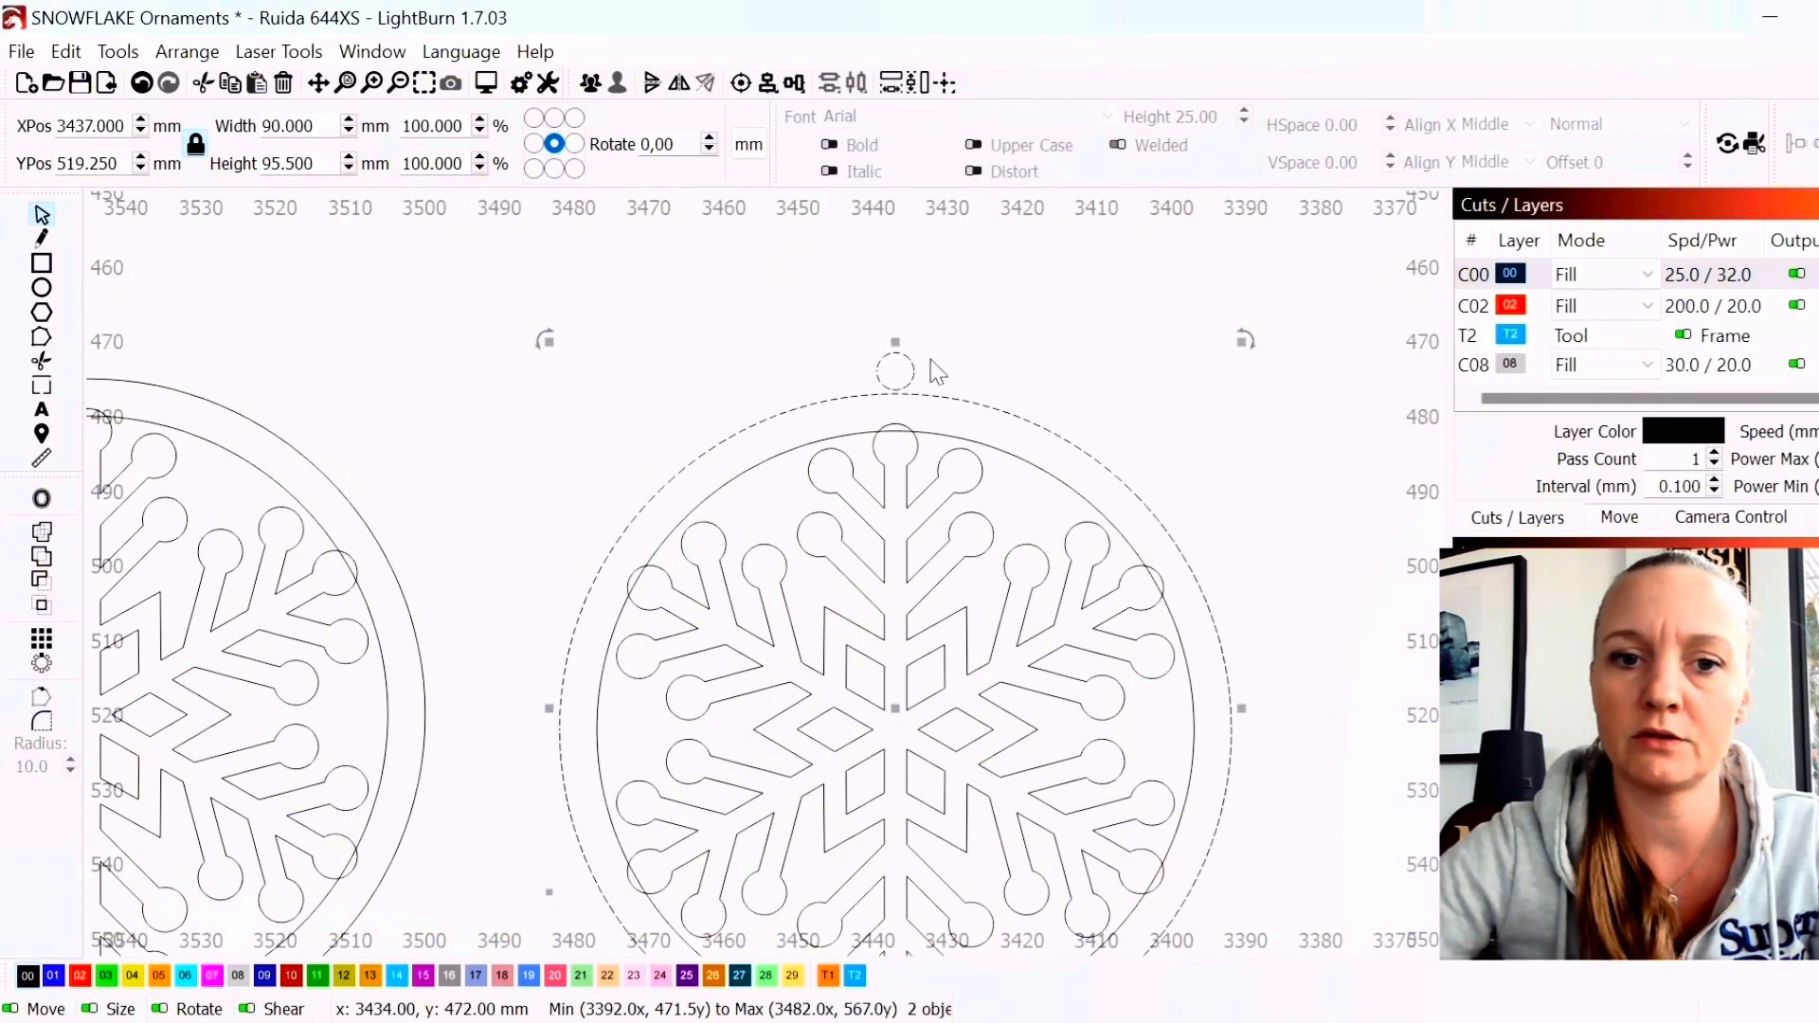
{"action": "left_click", "coordinate": [948, 388]}
Offset the 5 mm circle outward by 3 mm with the Round corner style to form a hanging ring
{"action": "left_click", "coordinate": [912, 383]}
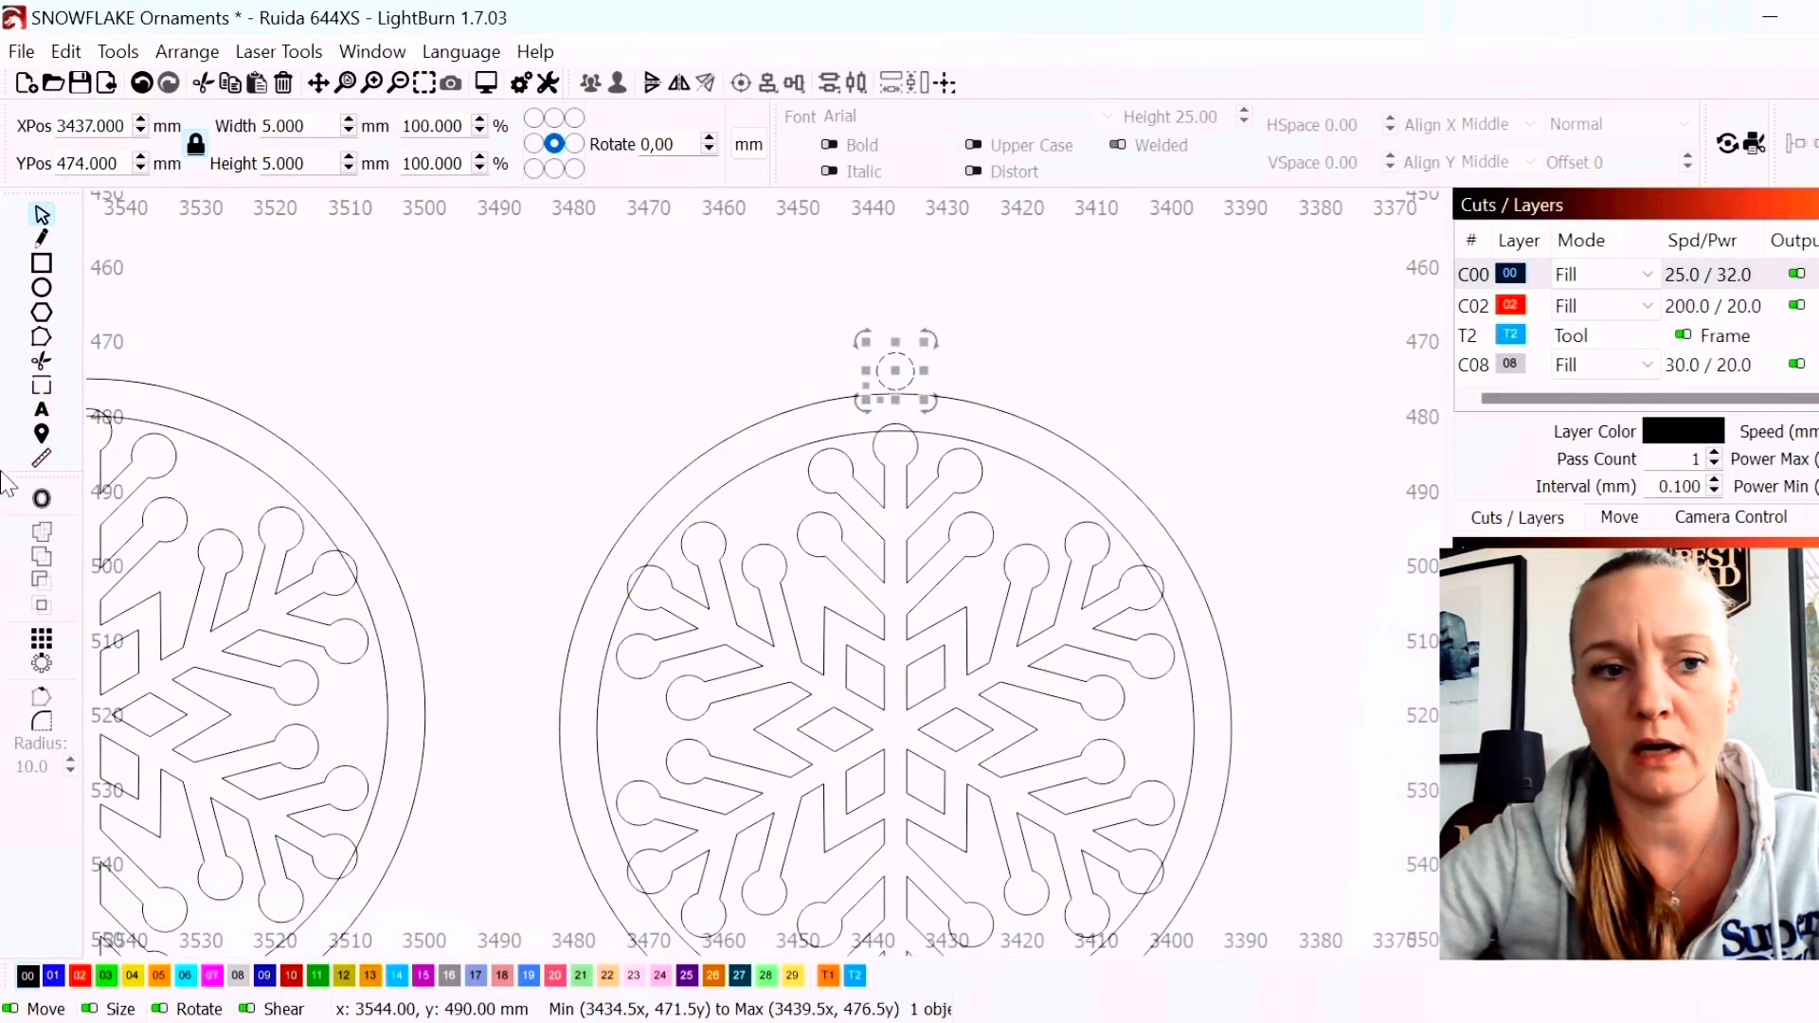
{"action": "left_click", "coordinate": [41, 500]}
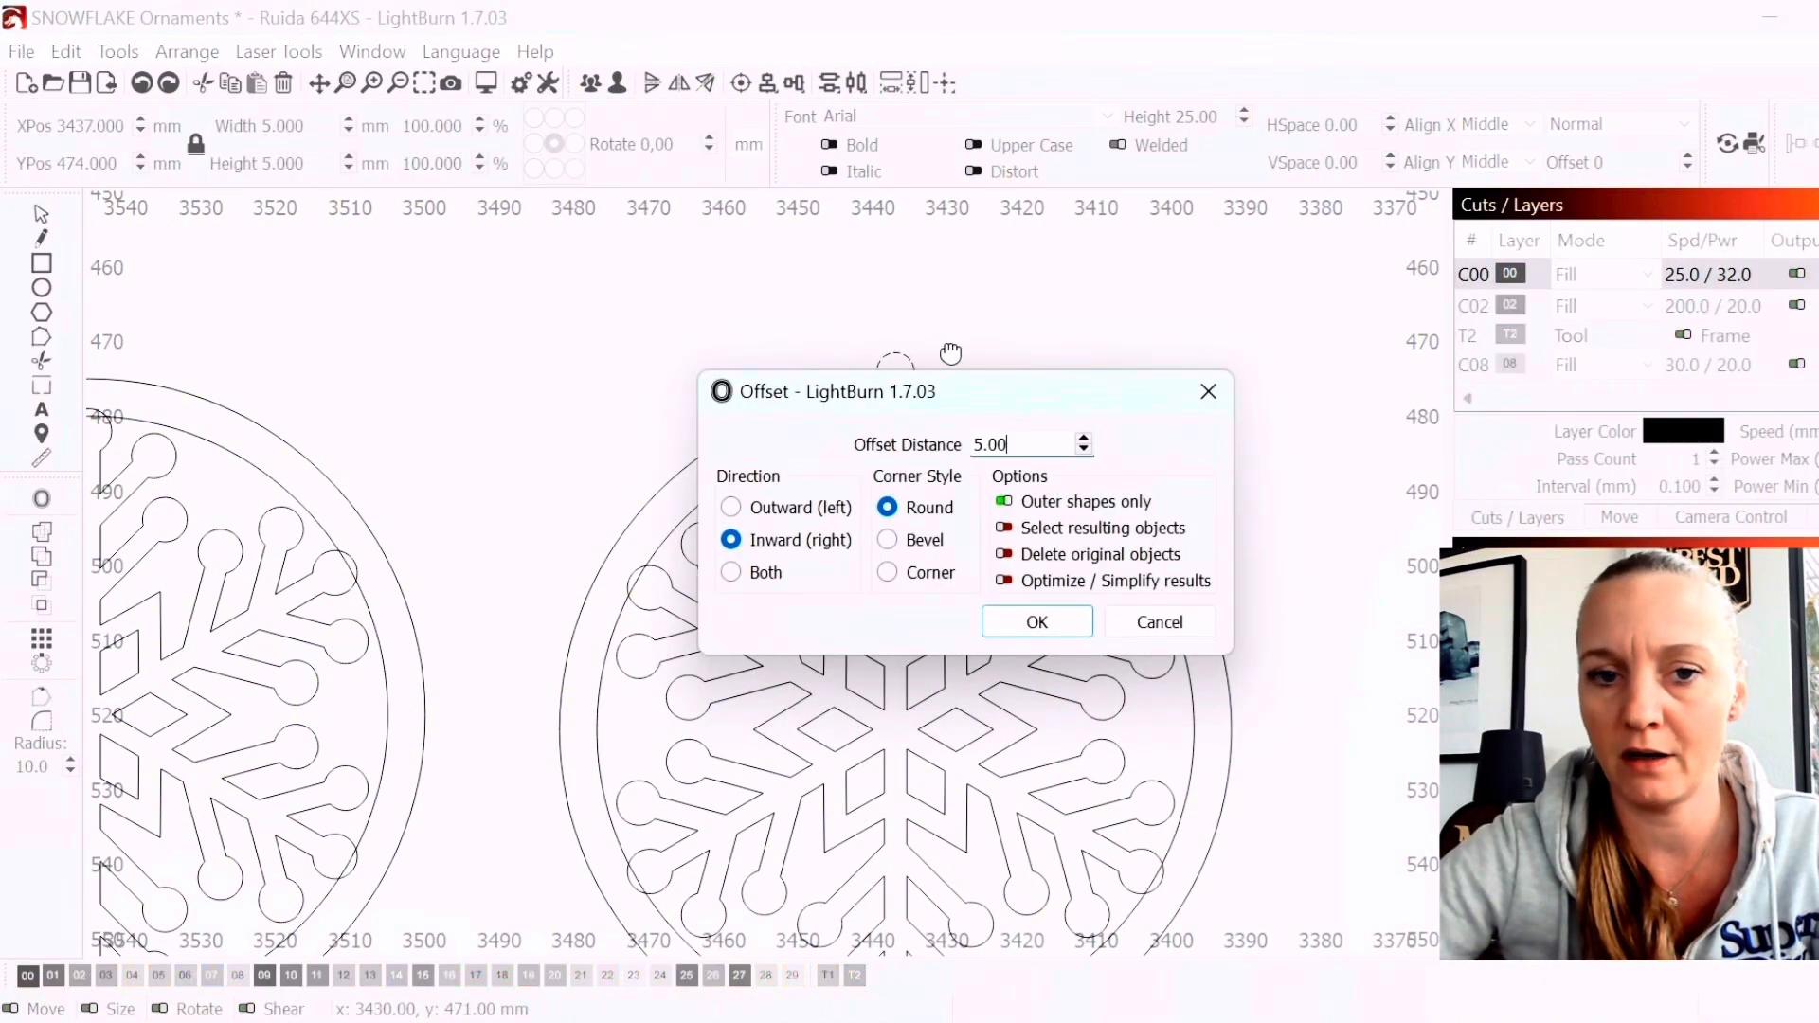
{"action": "left_click_drag", "start_coordinate": [1015, 394], "coordinate": [431, 139]}
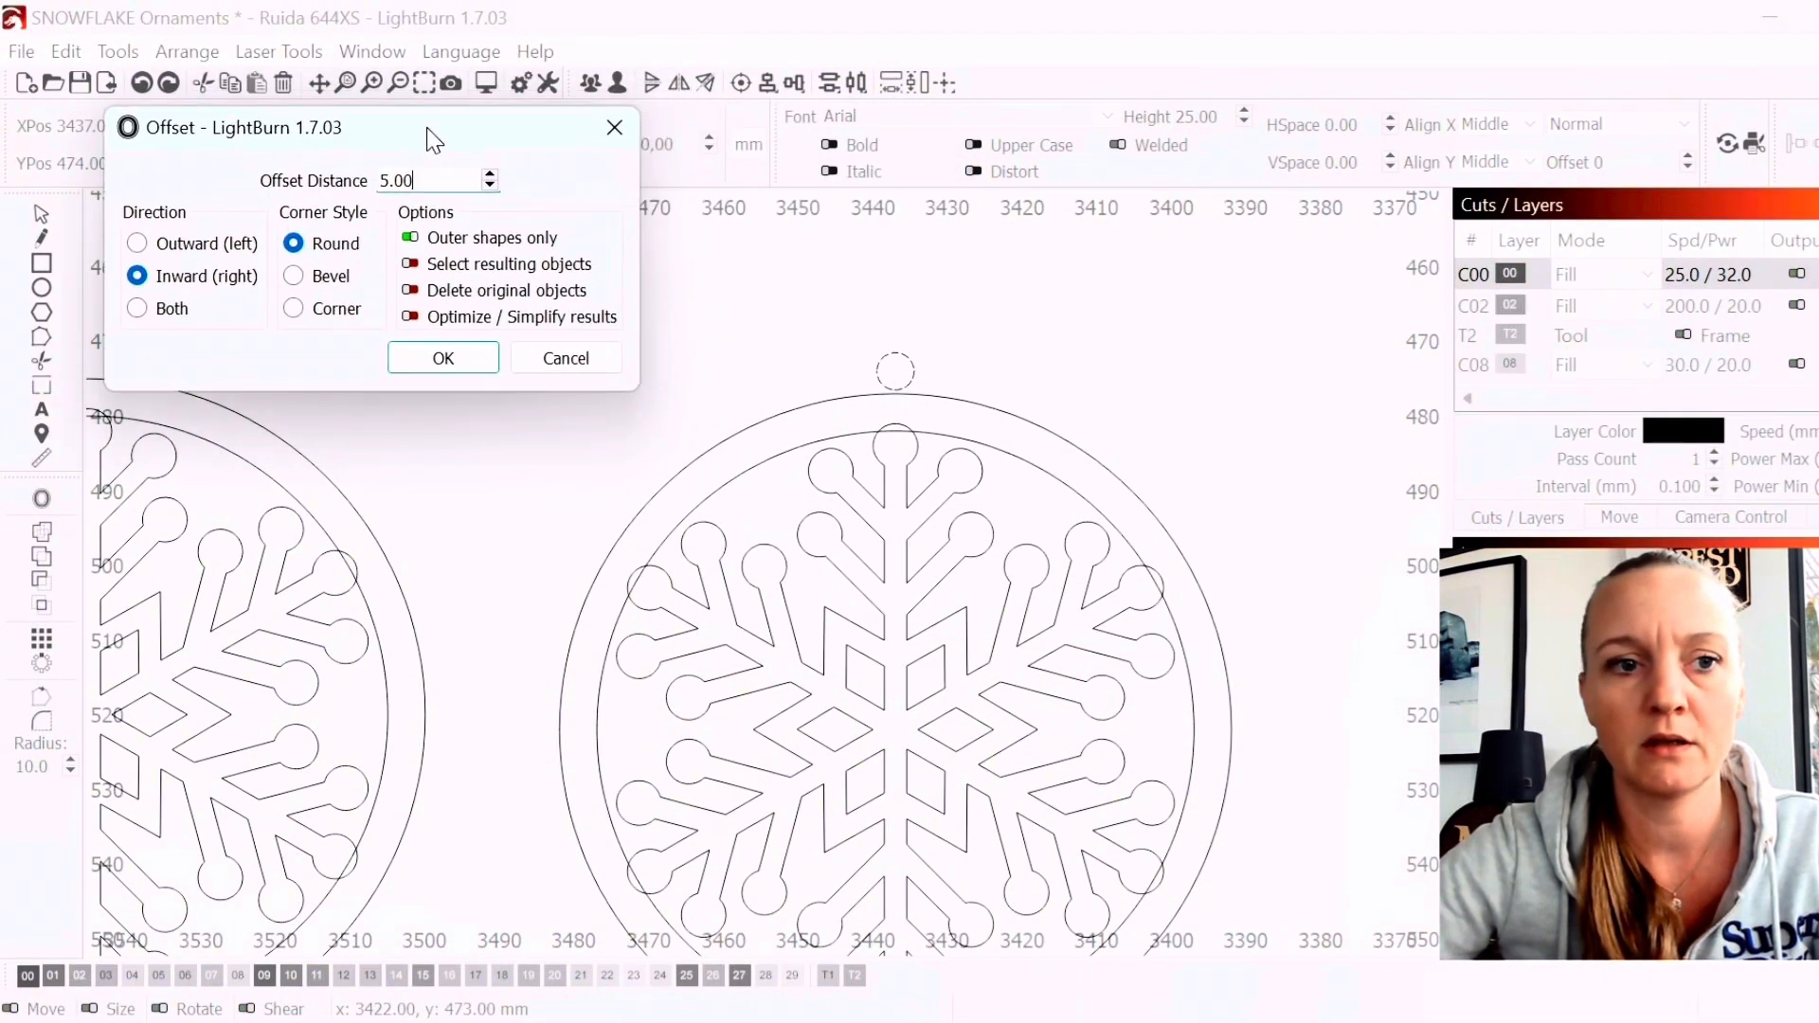
{"action": "left_click", "coordinate": [134, 243]}
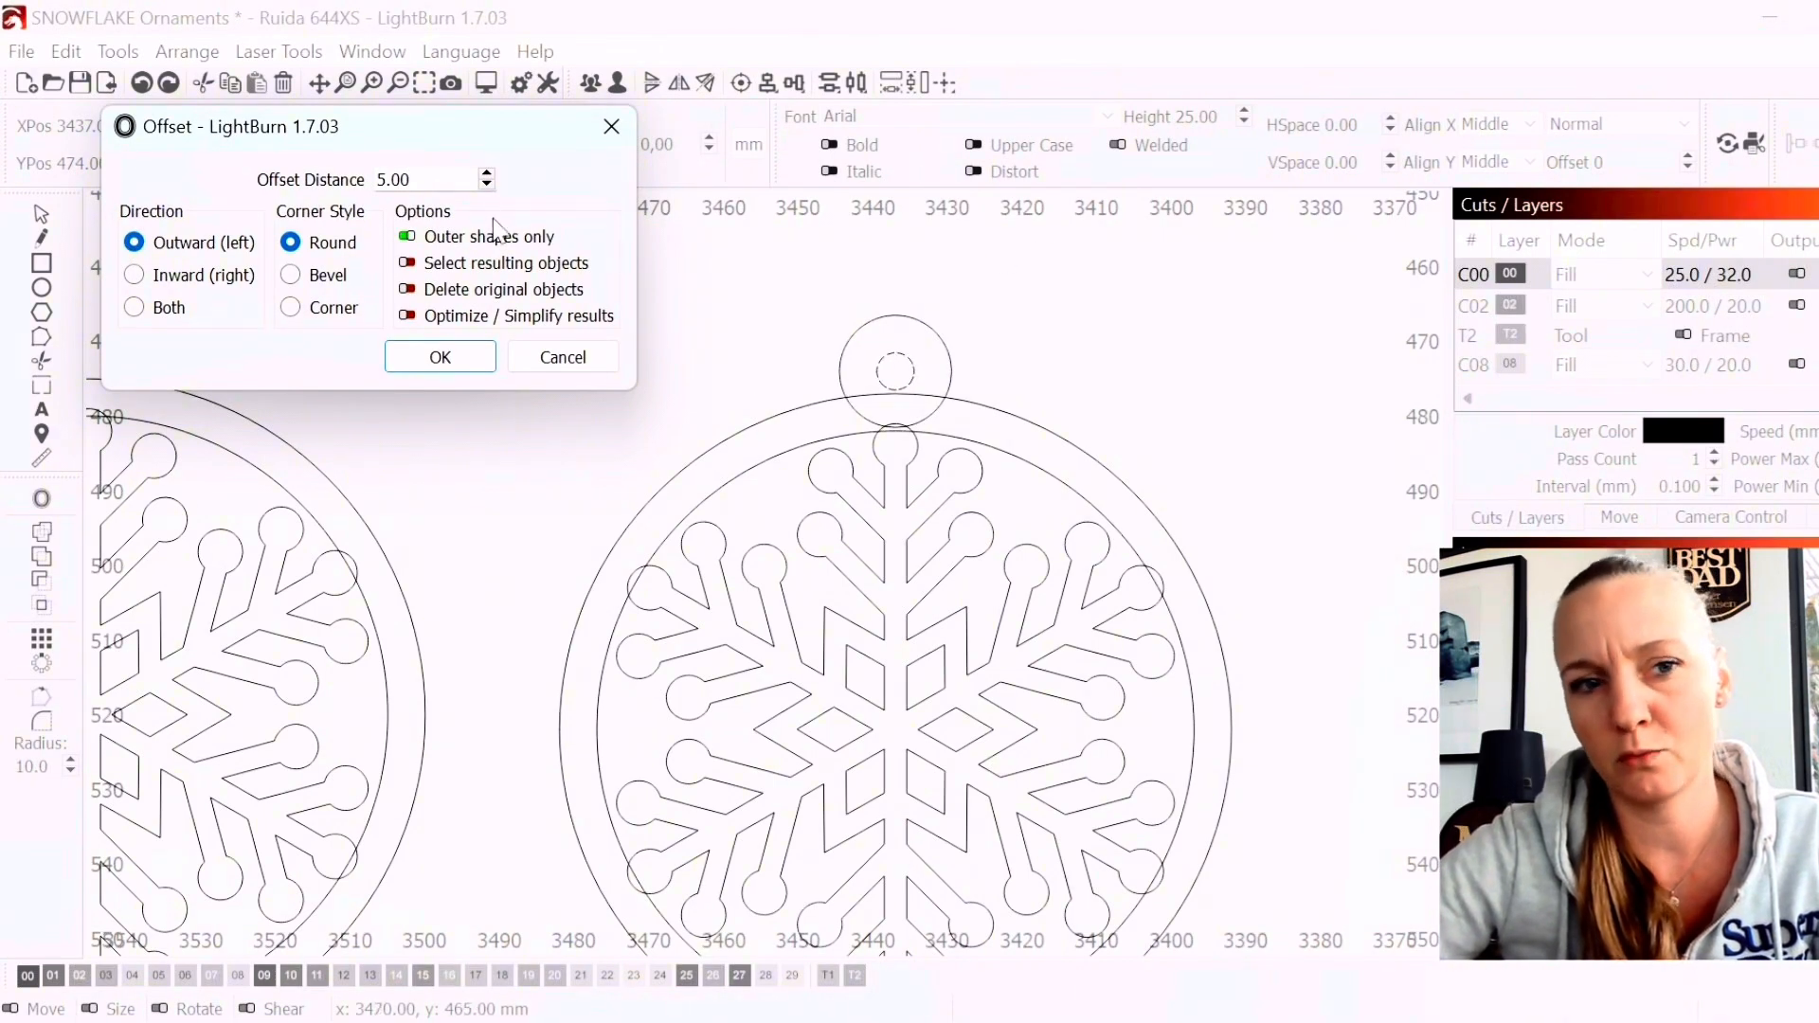
{"action": "left_click", "coordinate": [487, 185]}
{"action": "left_click", "coordinate": [487, 185]}
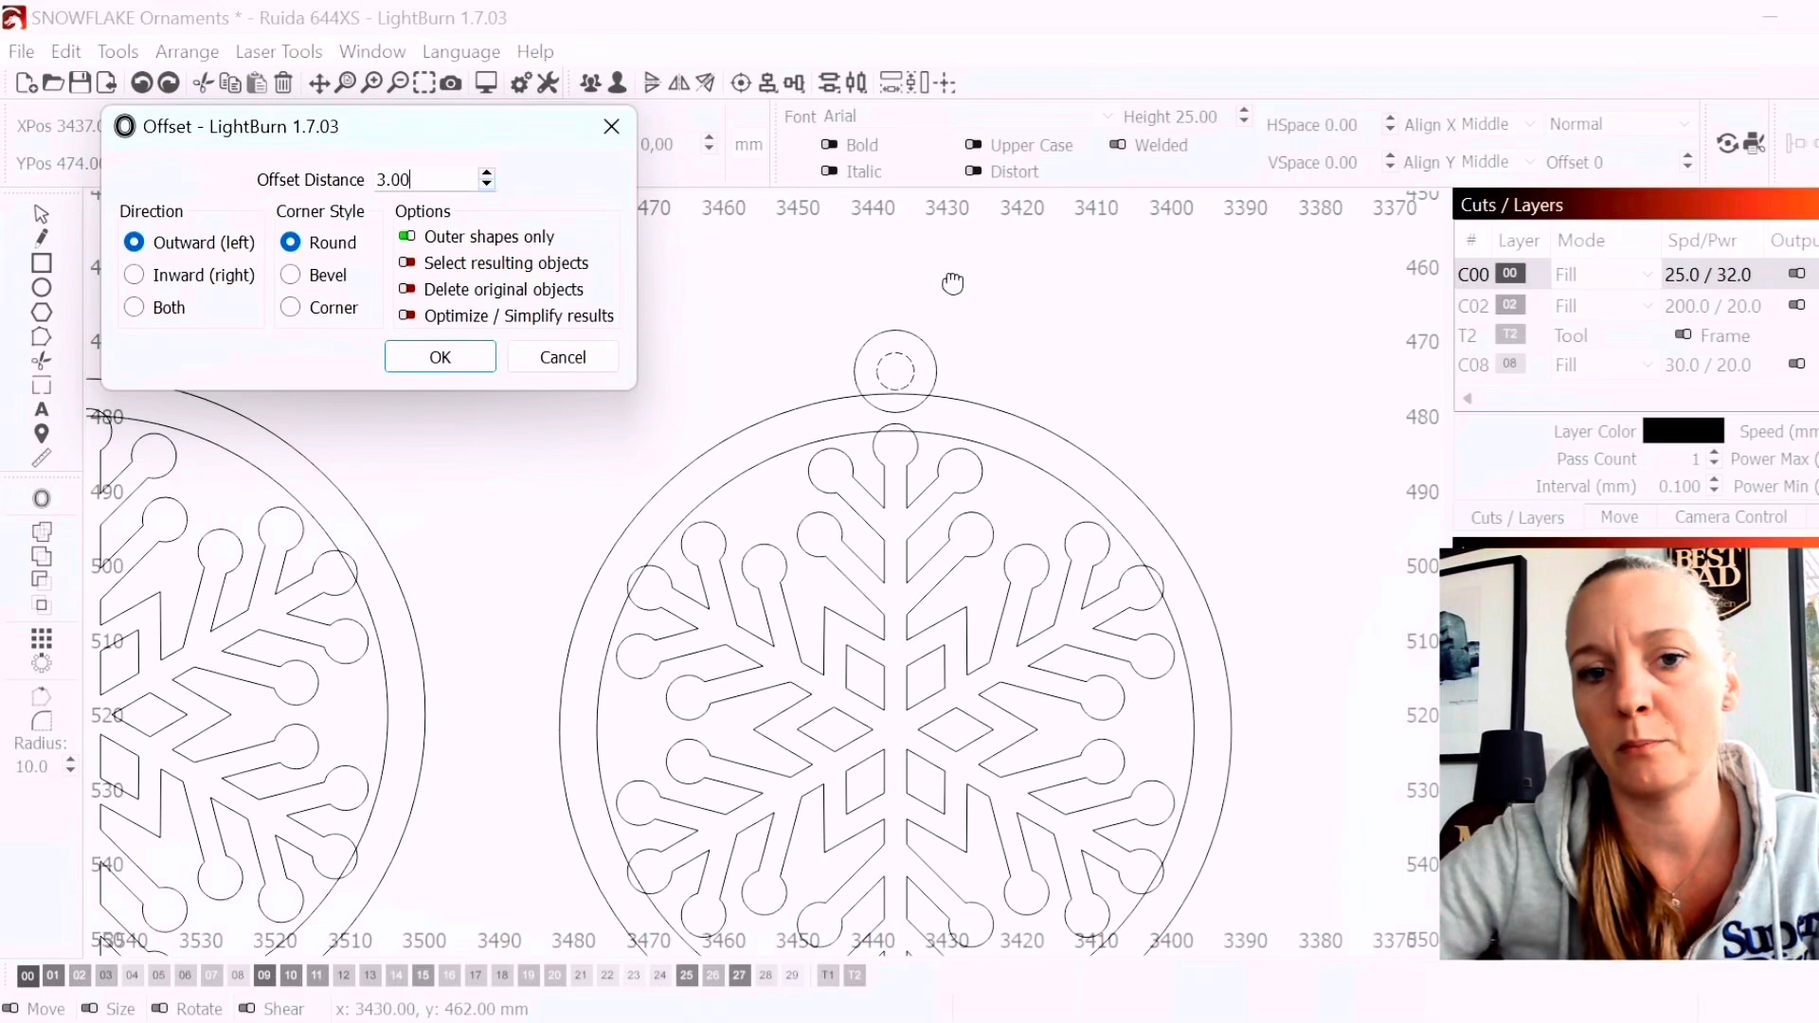
{"action": "left_click", "coordinate": [436, 369]}
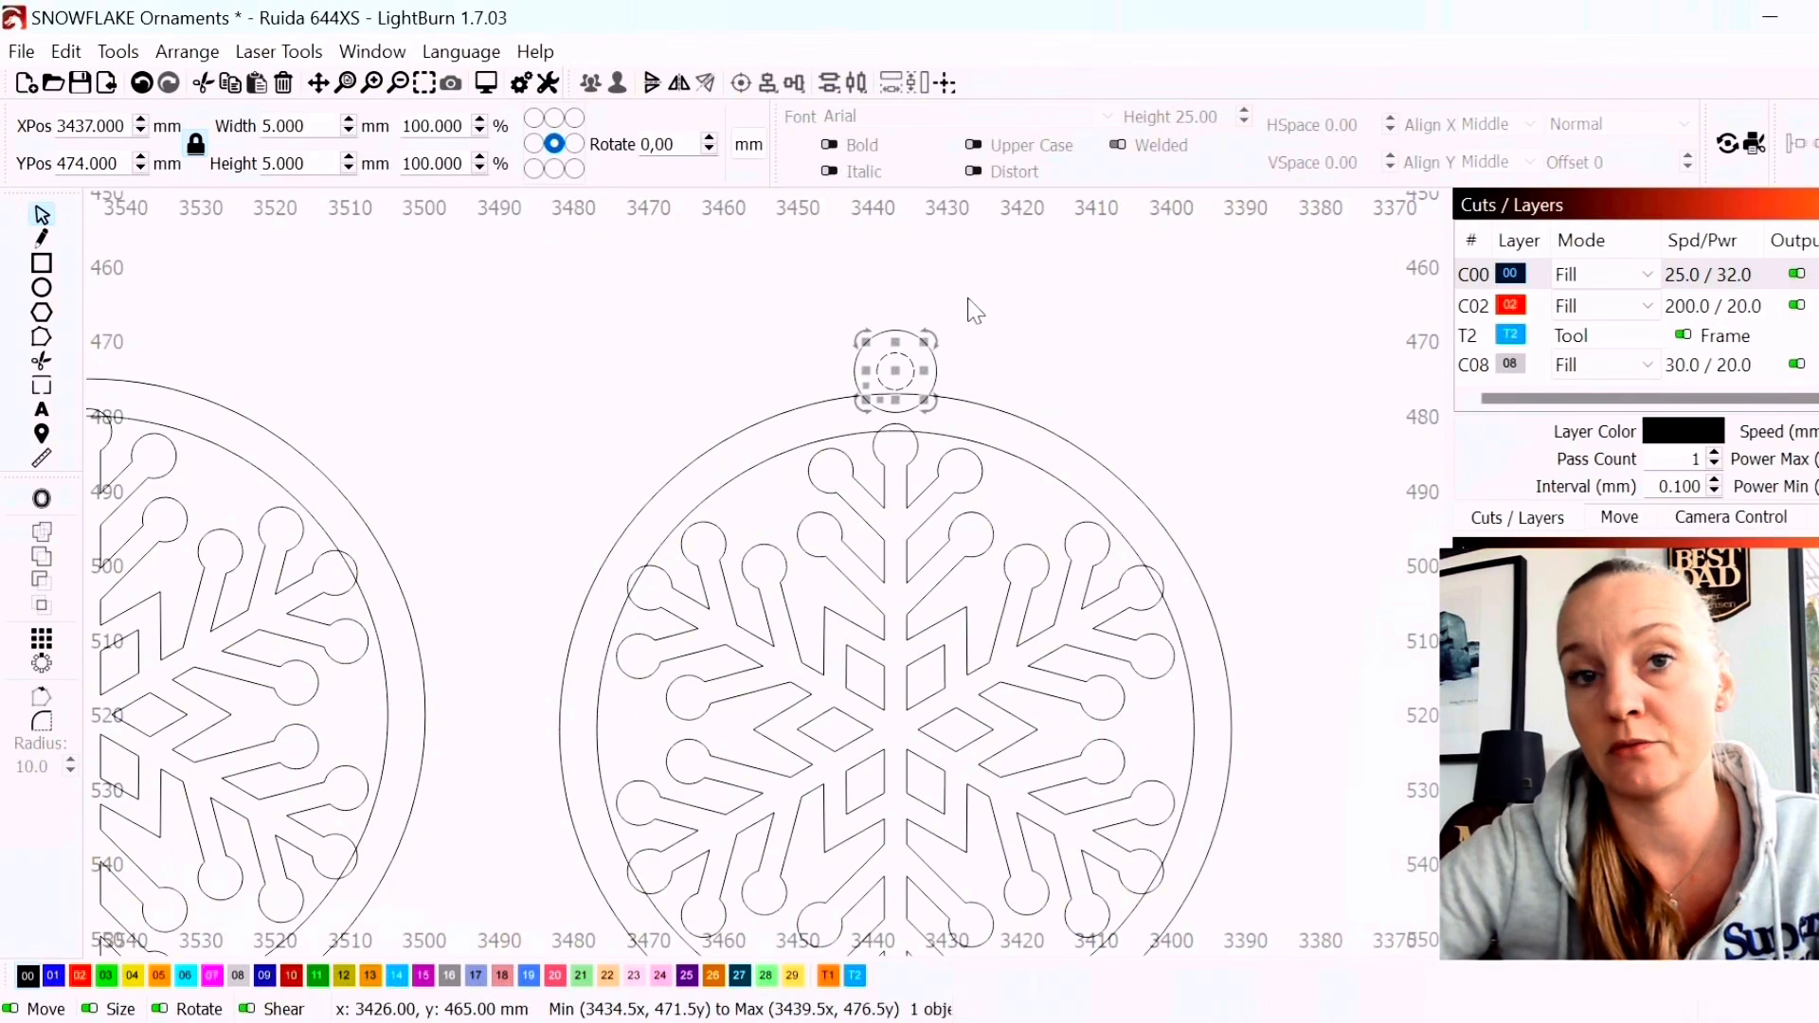
{"action": "left_click", "coordinate": [1048, 302]}
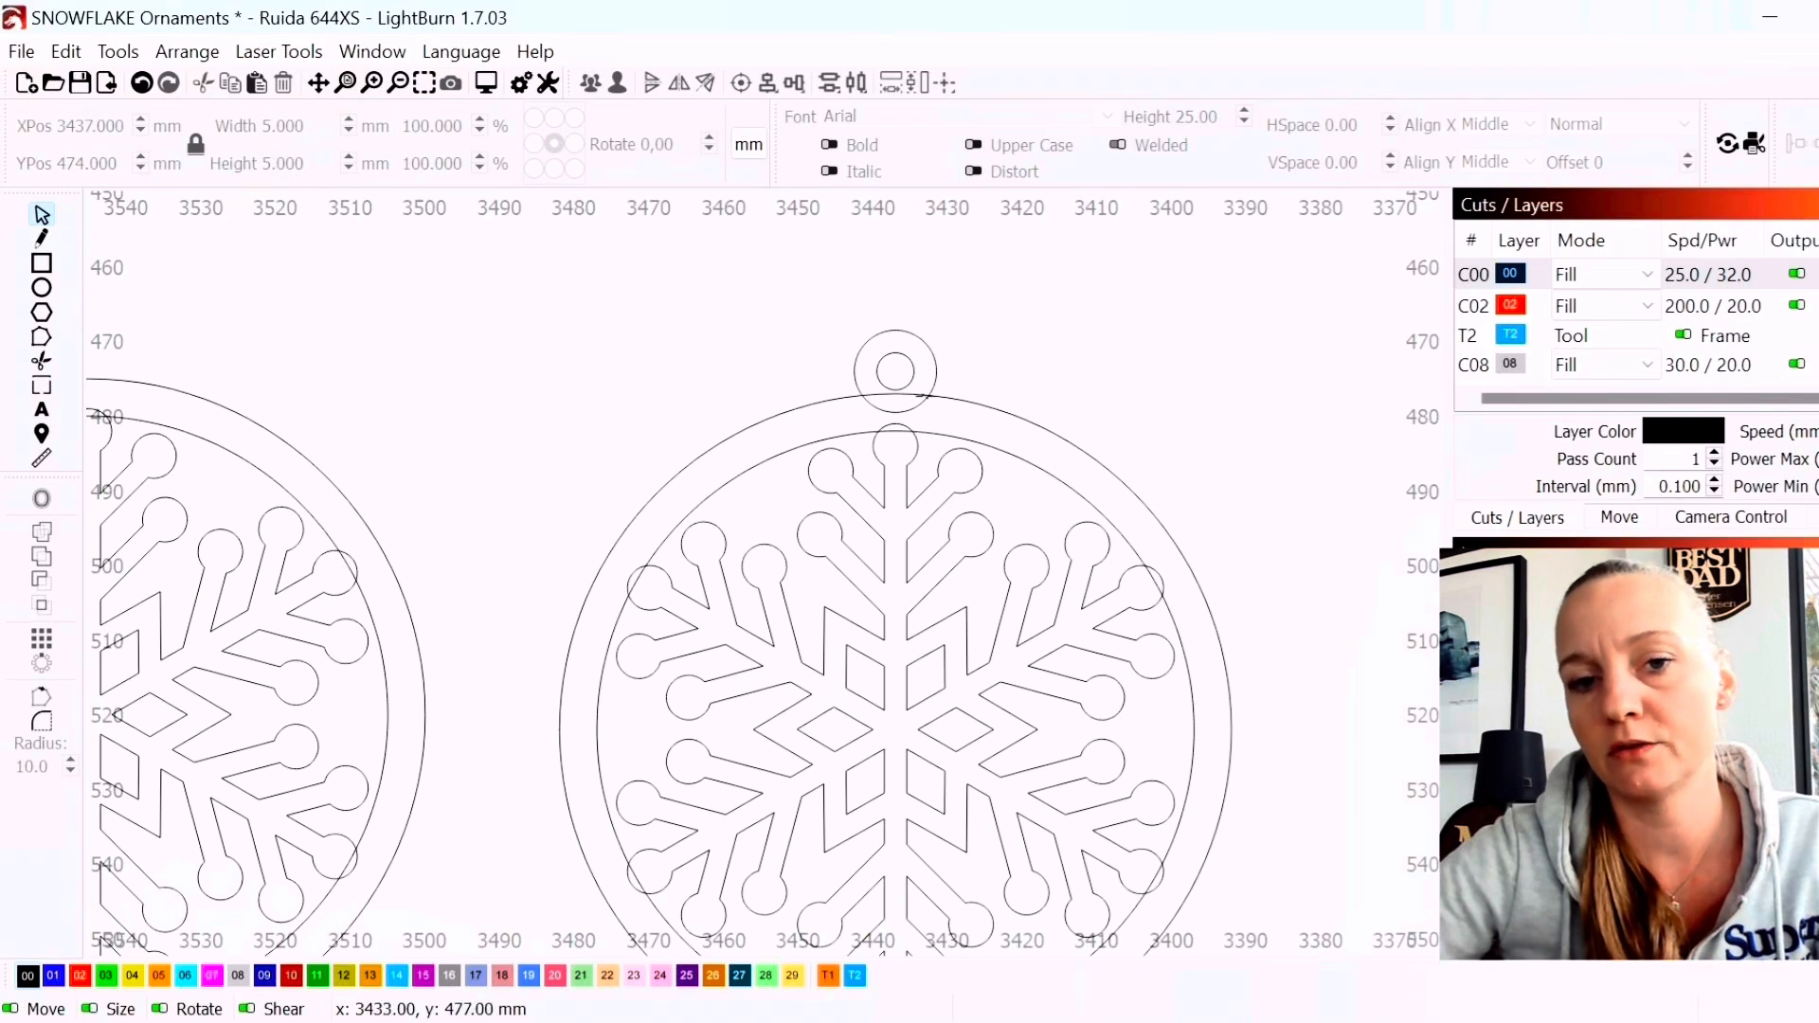
Draw a rectangle about 16 by 8.8 mm across the hanging ring's lower half and the rim, and round its corners
{"action": "left_click", "coordinate": [42, 265]}
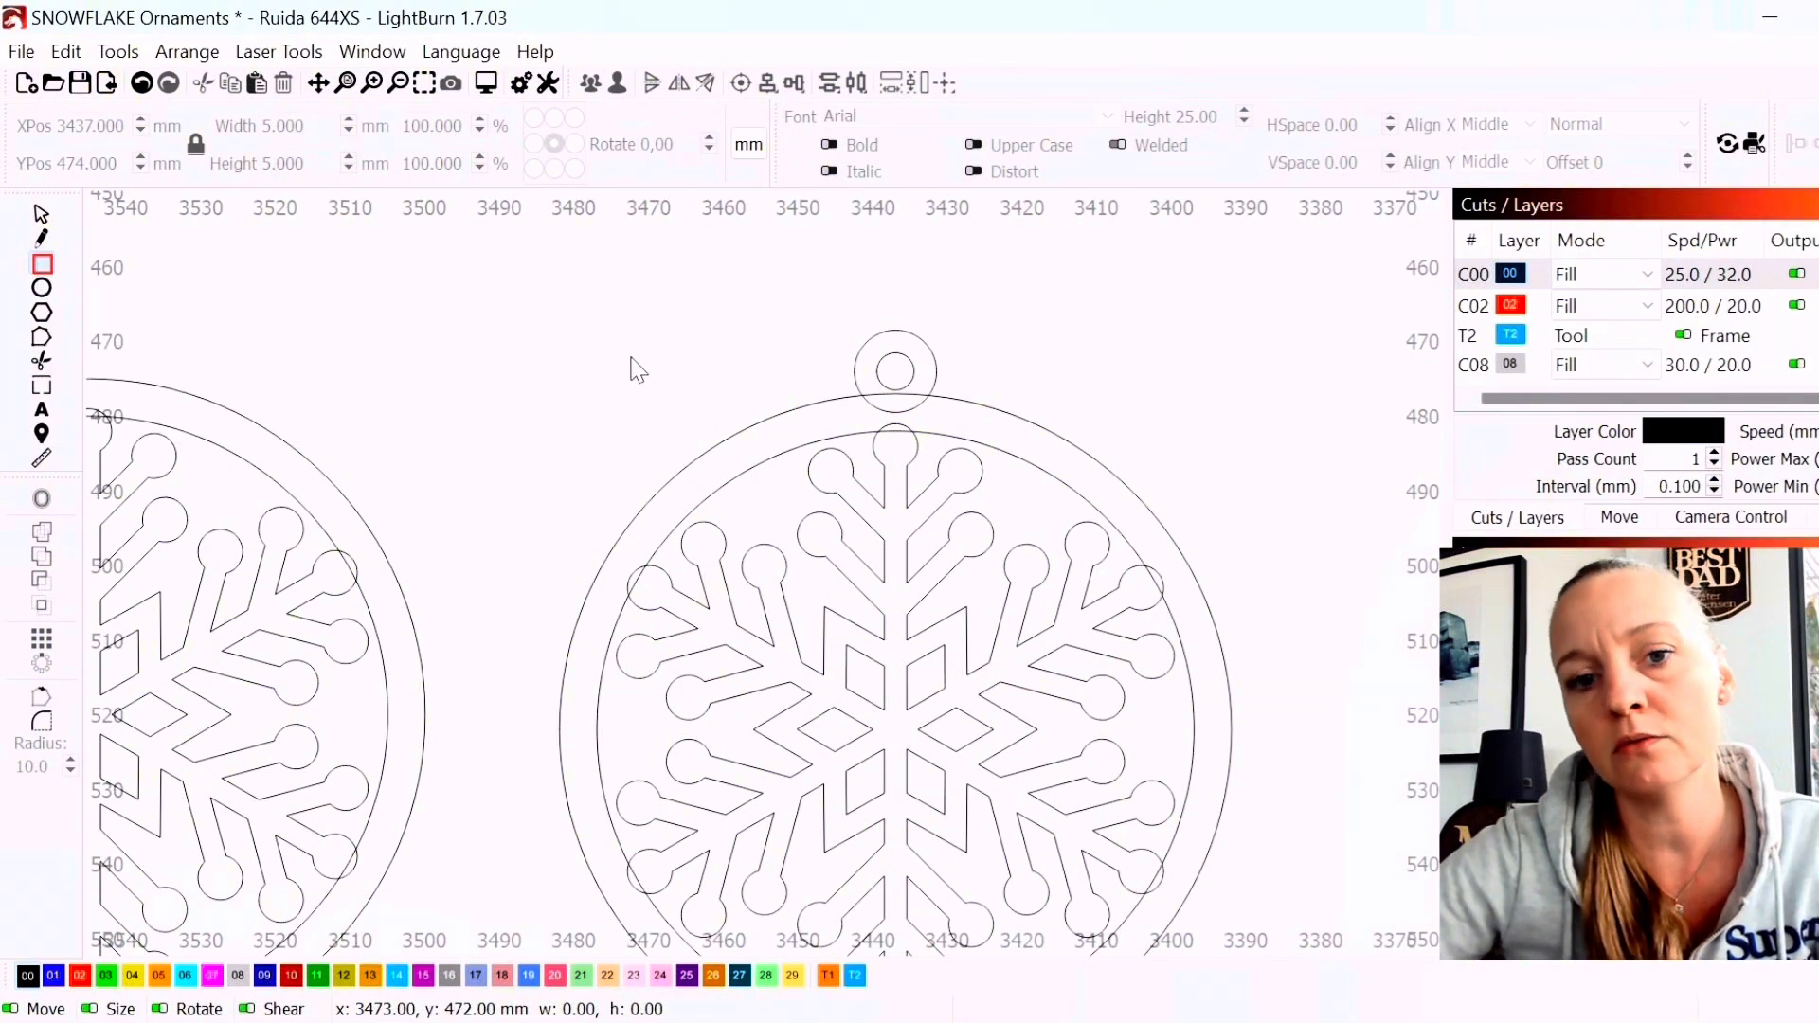
{"action": "left_click_drag", "start_coordinate": [834, 372], "coordinate": [955, 436]}
{"action": "scroll", "coordinate": [723, 284], "scroll_direction": "up", "scroll_amount": 3}
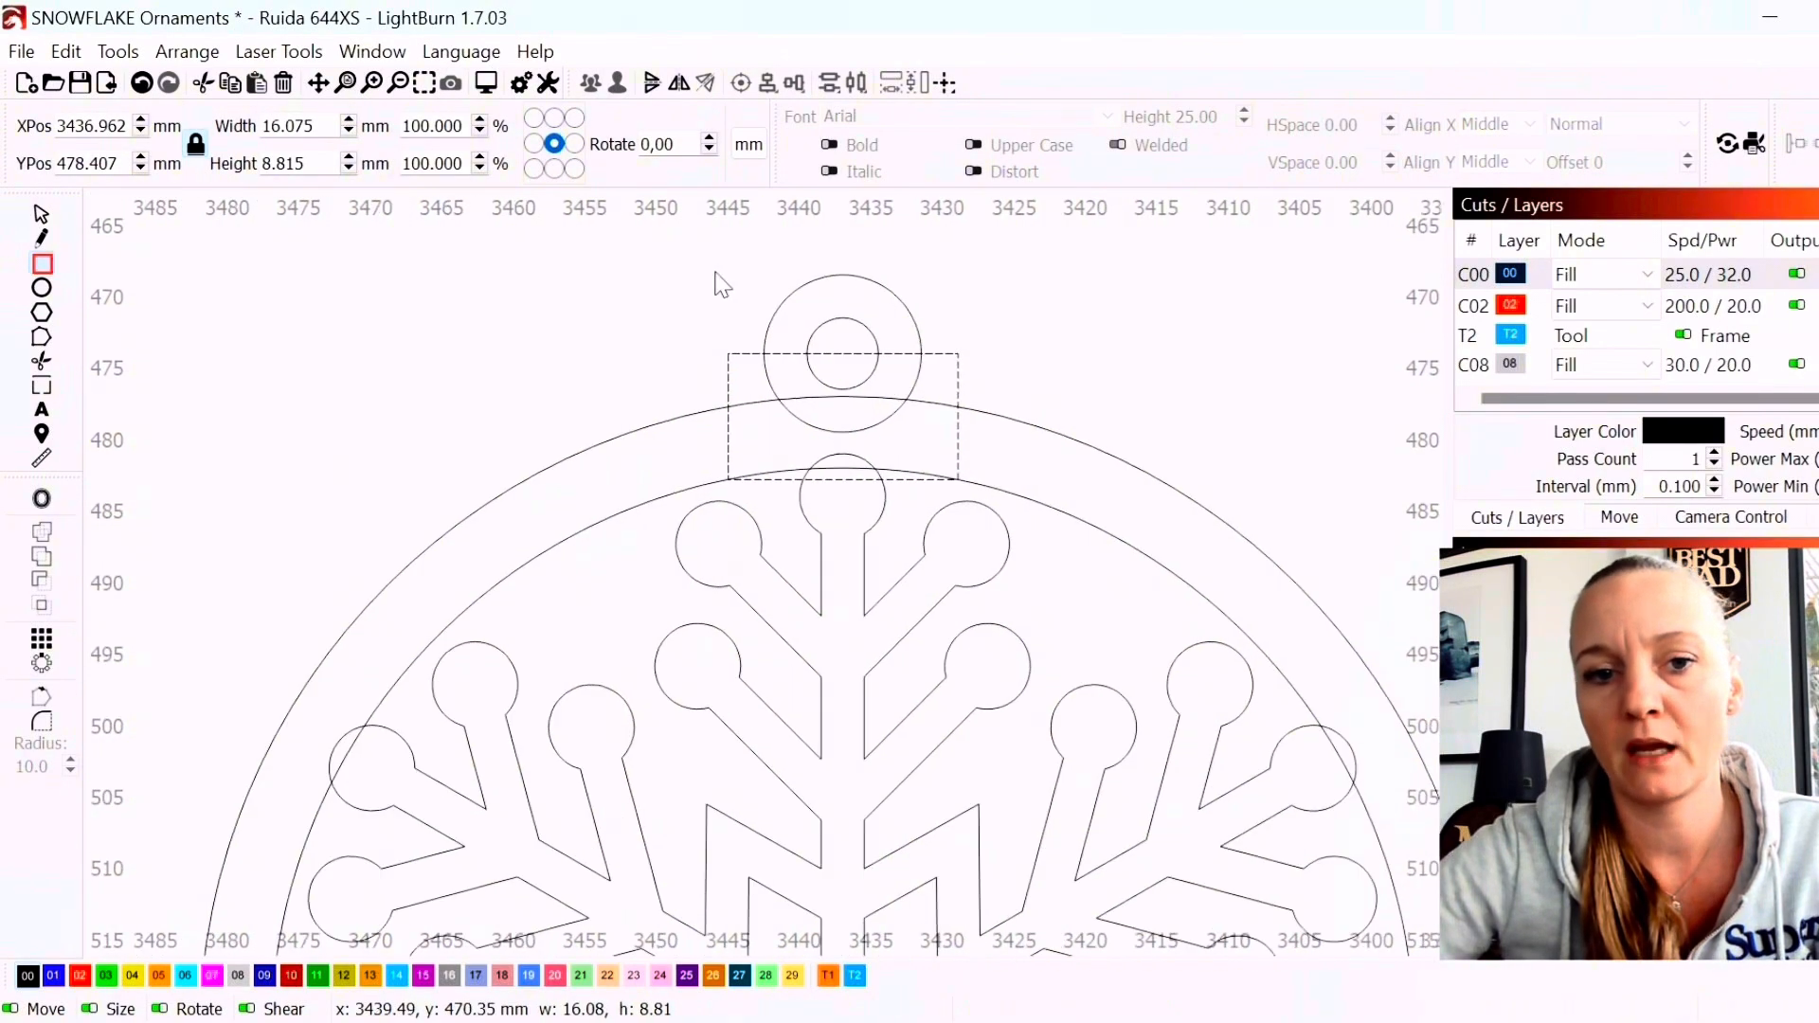
{"action": "left_click", "coordinate": [41, 215]}
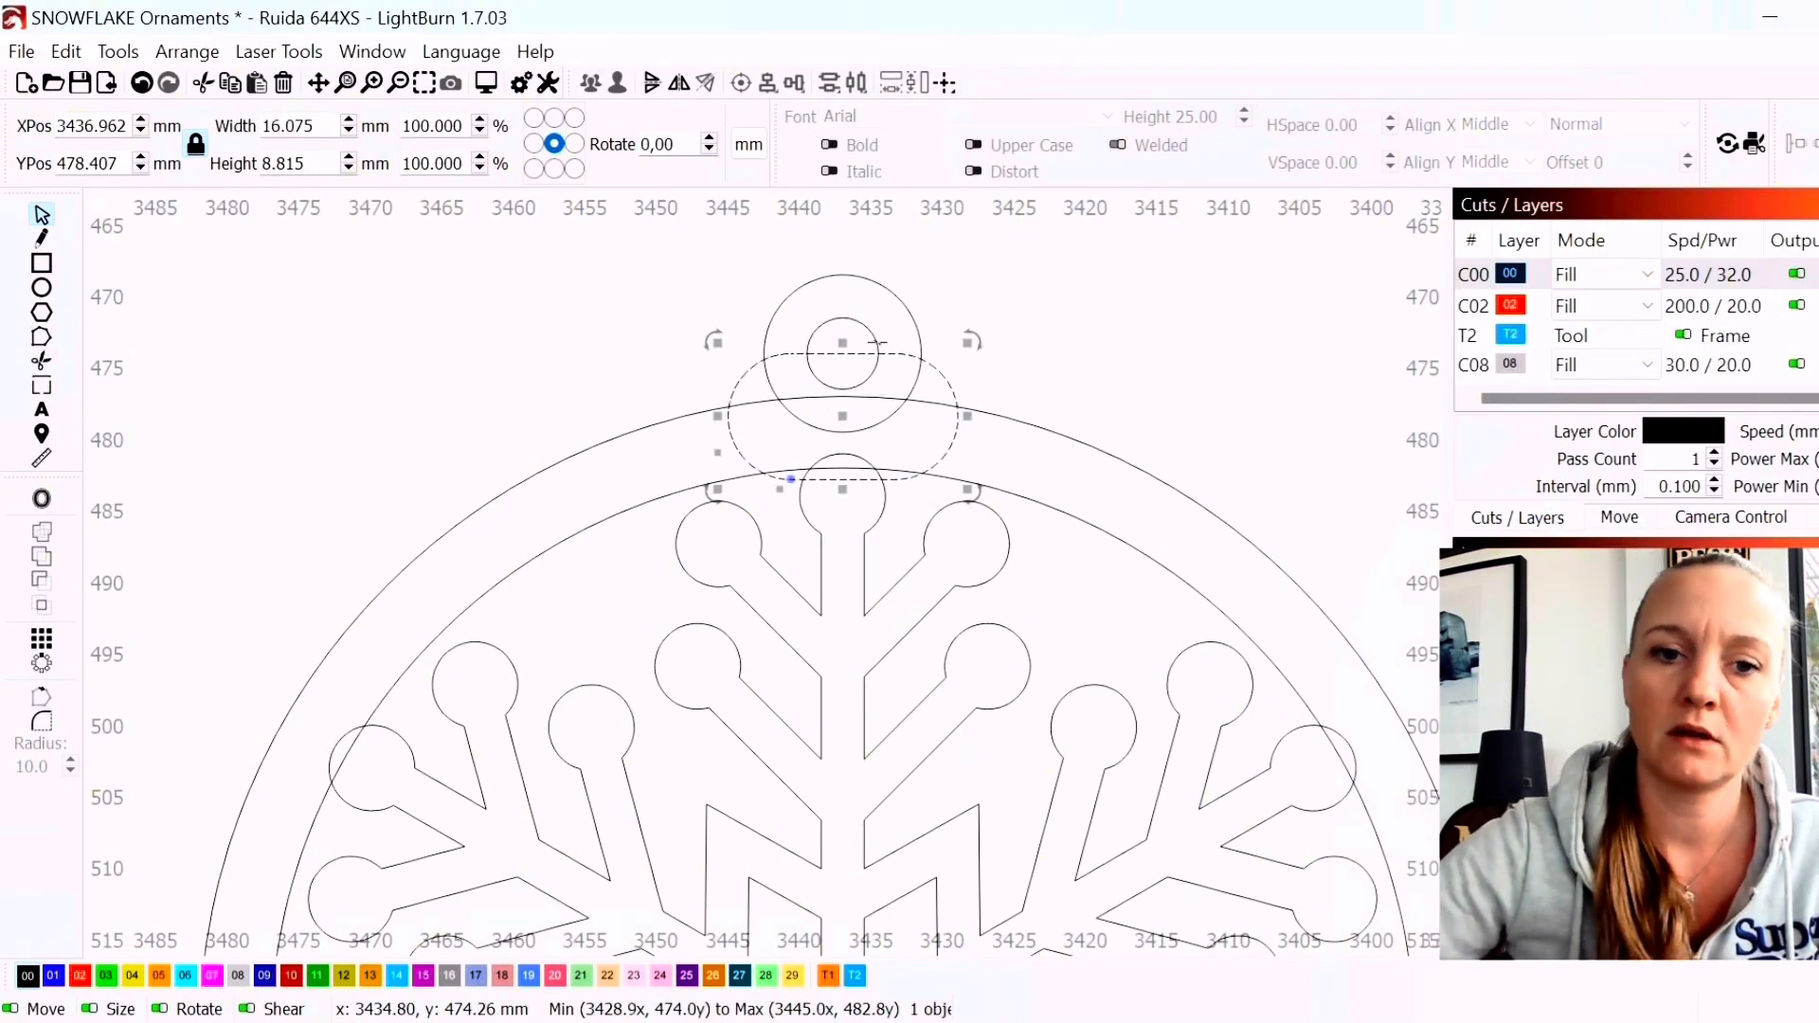
Widen the rounded rectangle under the hanging ring to about 17.6 mm
{"action": "left_click_drag", "start_coordinate": [708, 417], "coordinate": [695, 417]}
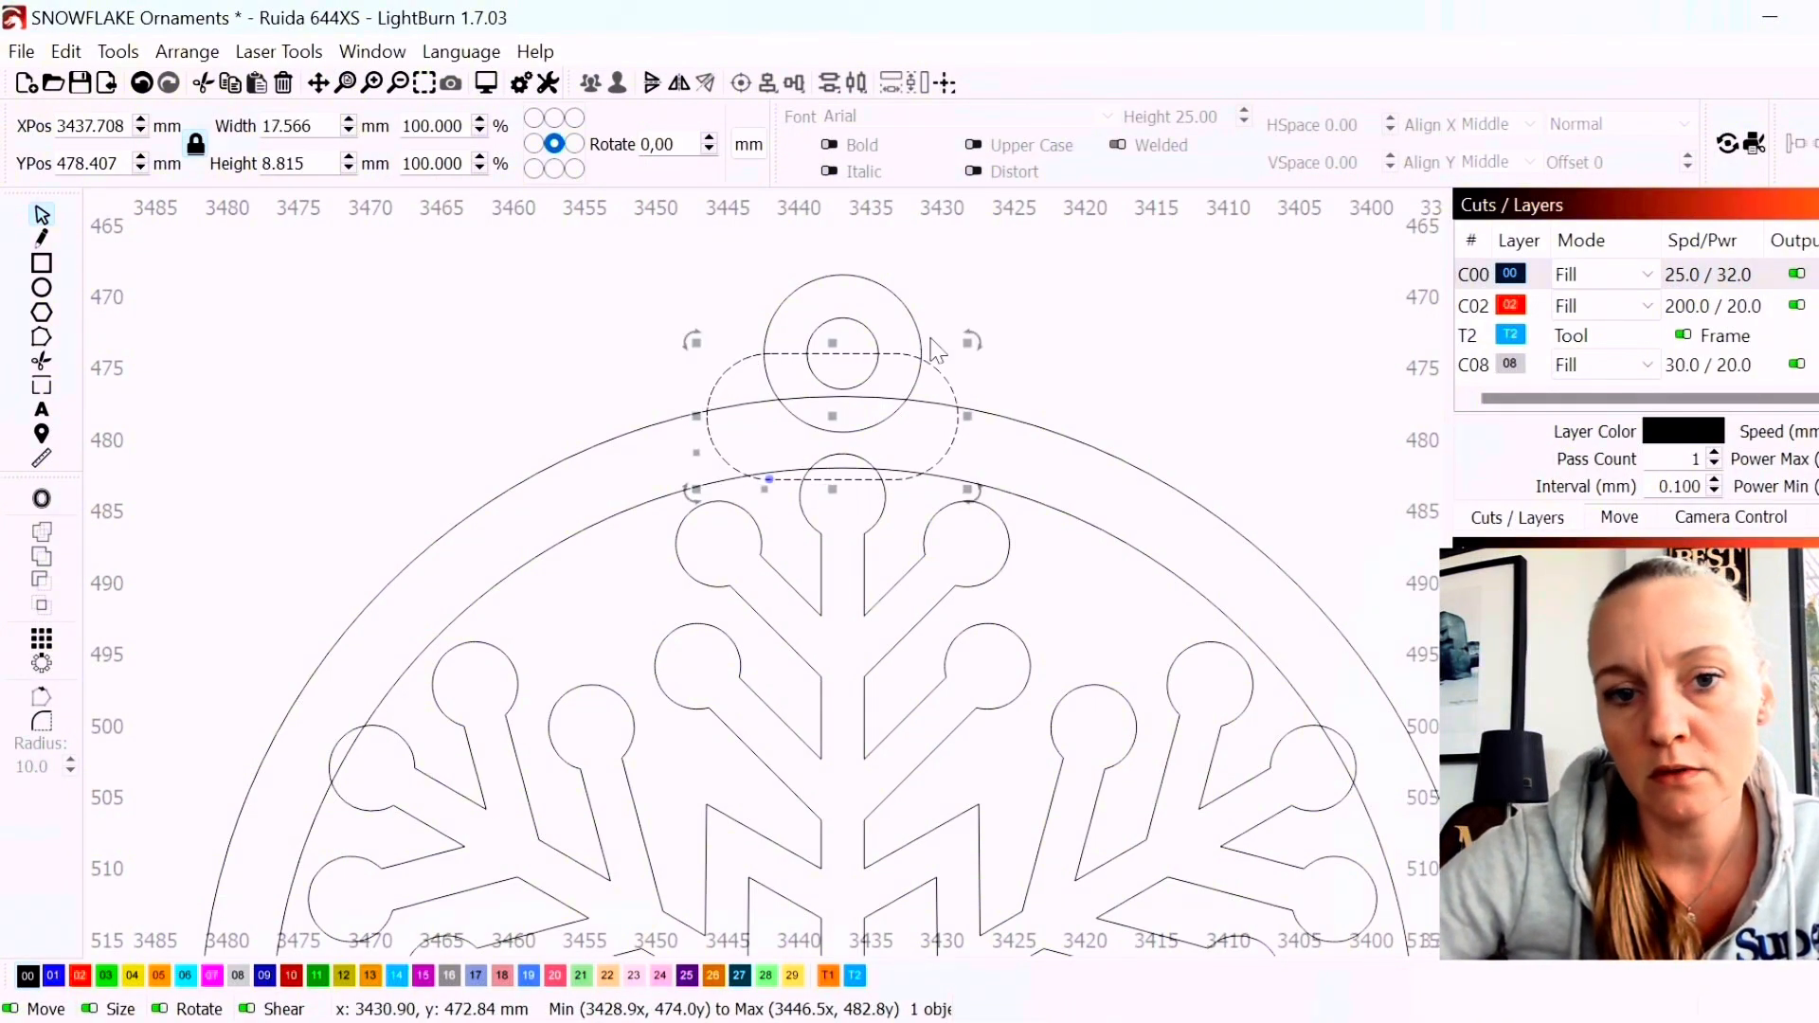
{"action": "scroll", "coordinate": [879, 392], "scroll_direction": "down", "scroll_amount": 3}
{"action": "left_click", "coordinate": [706, 388]}
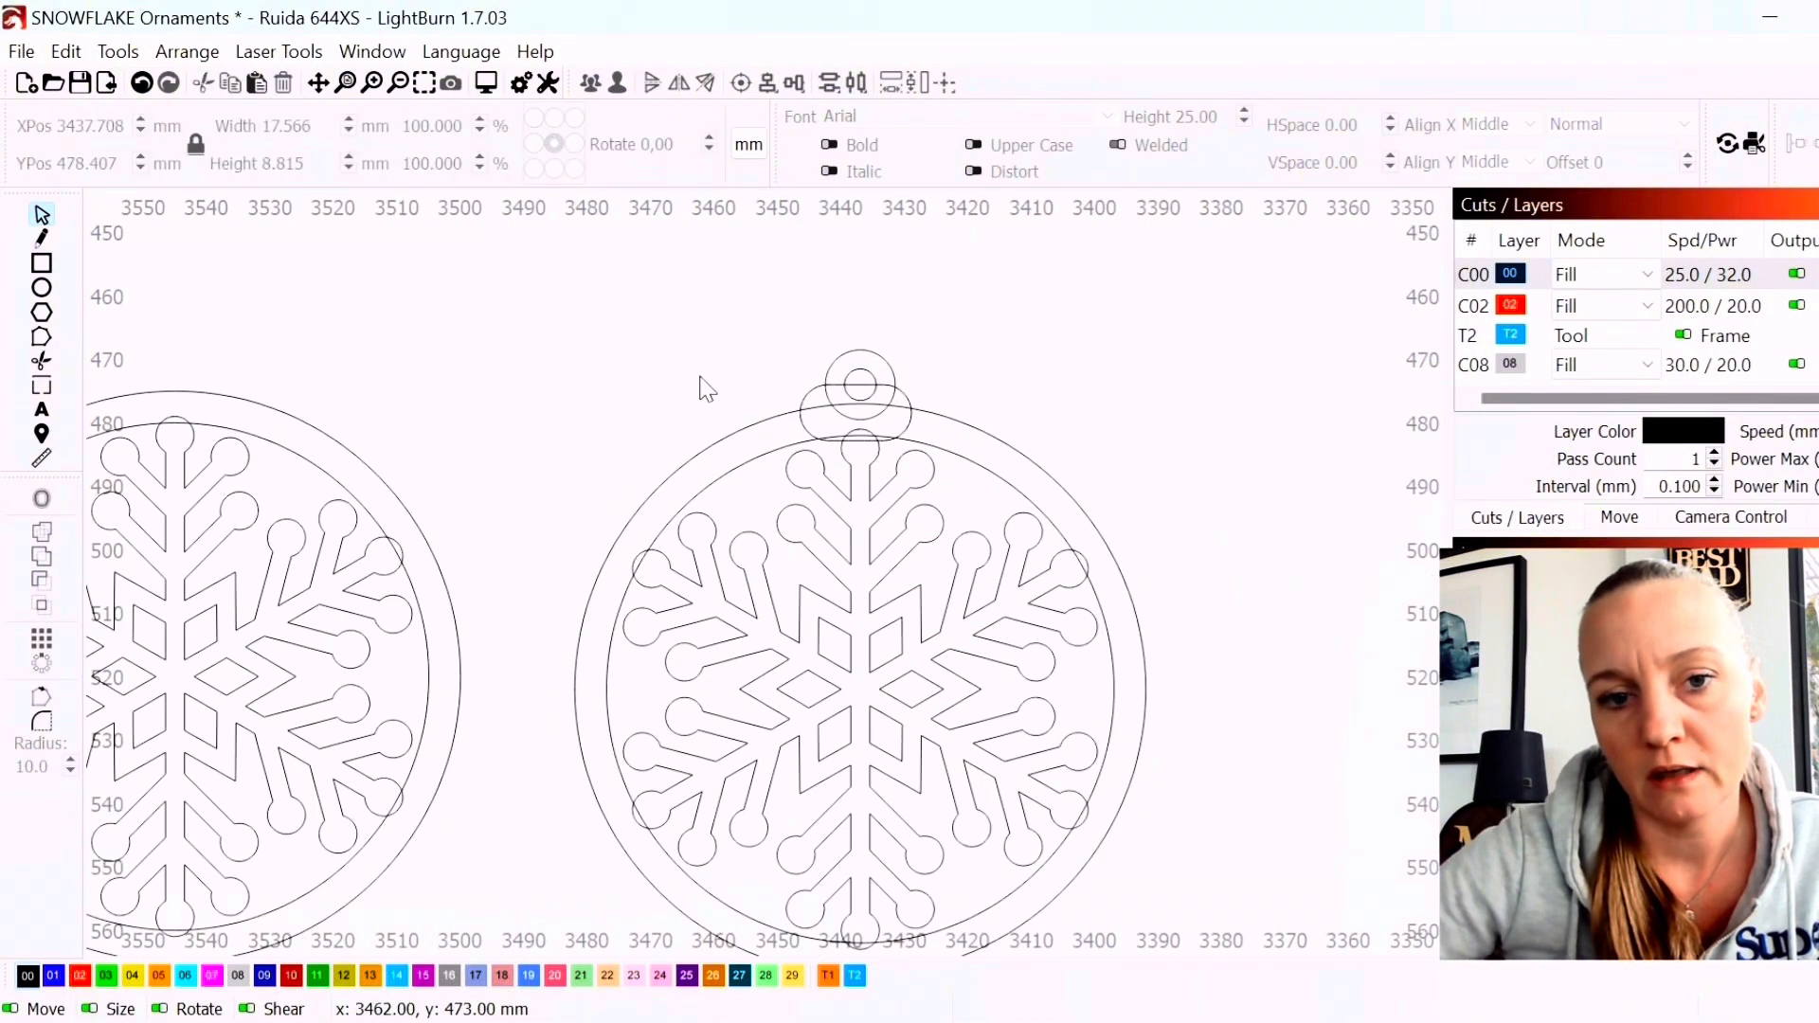
Align the hanging ring, rounded rectangle, frame circles and snowflake to one another with Align V-Center
{"action": "scroll", "coordinate": [650, 313], "scroll_direction": "down", "scroll_amount": 1}
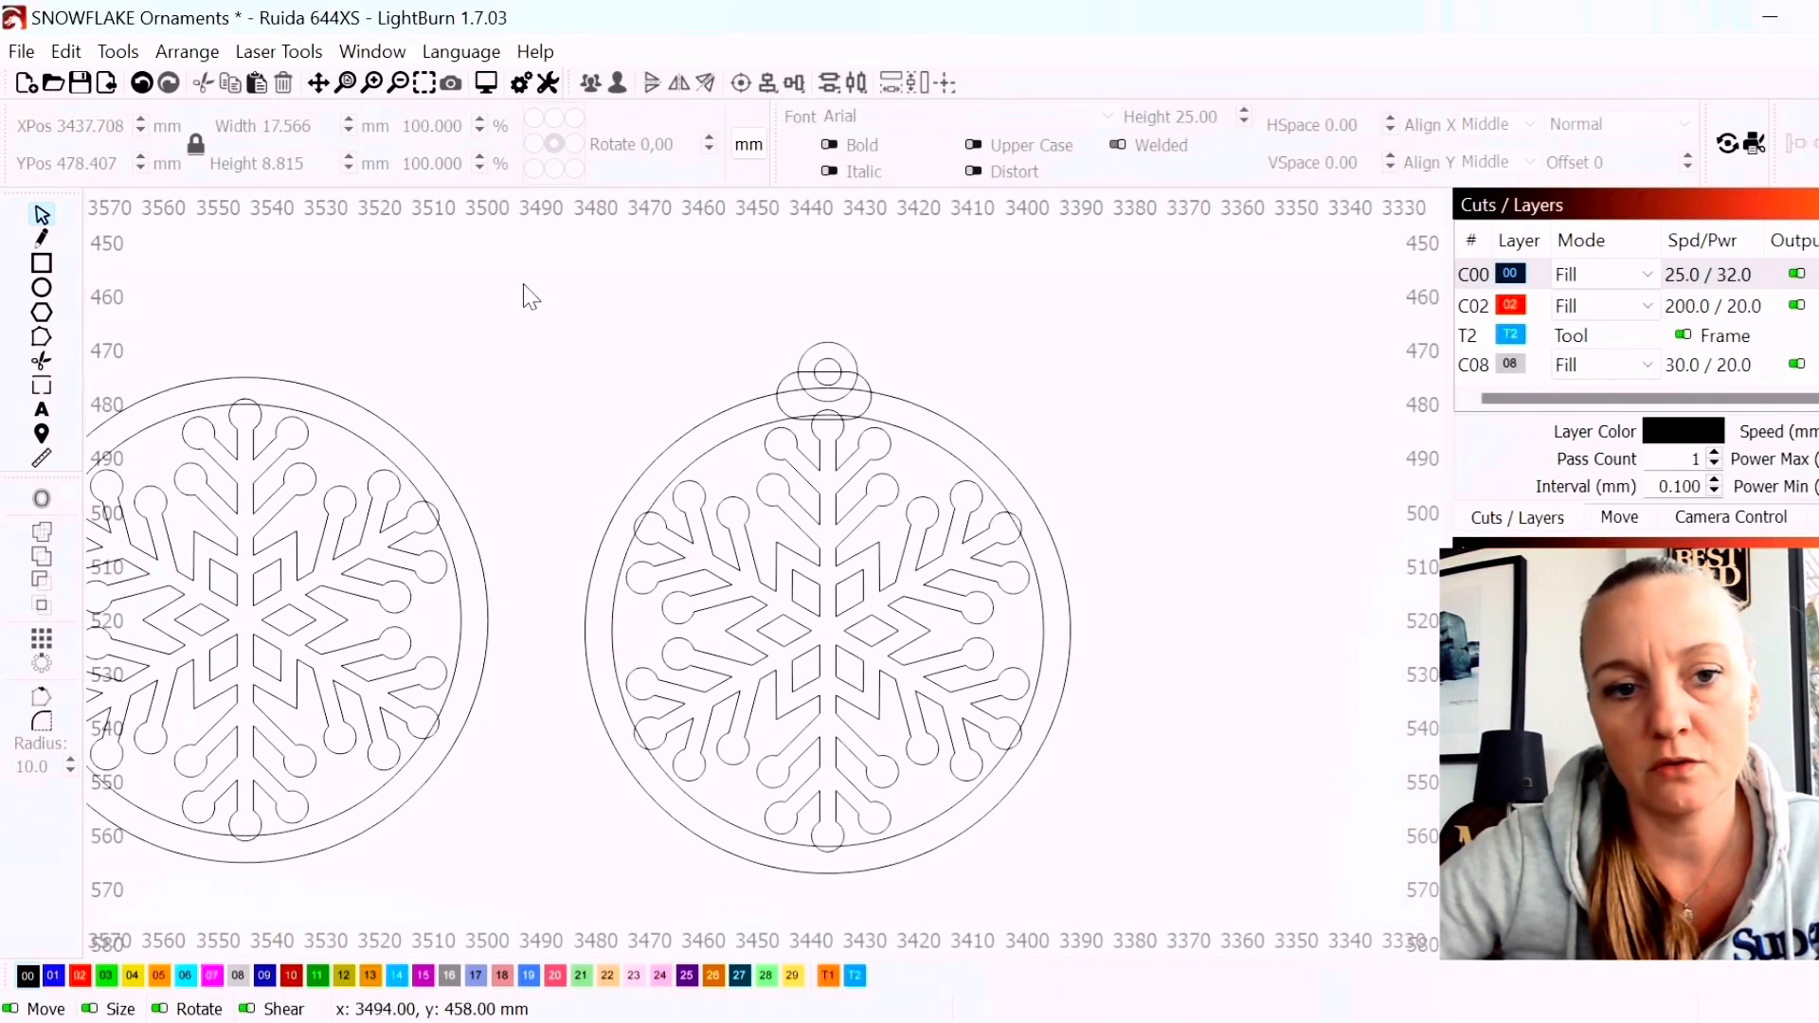
{"action": "left_click_drag", "start_coordinate": [530, 297], "coordinate": [1142, 921]}
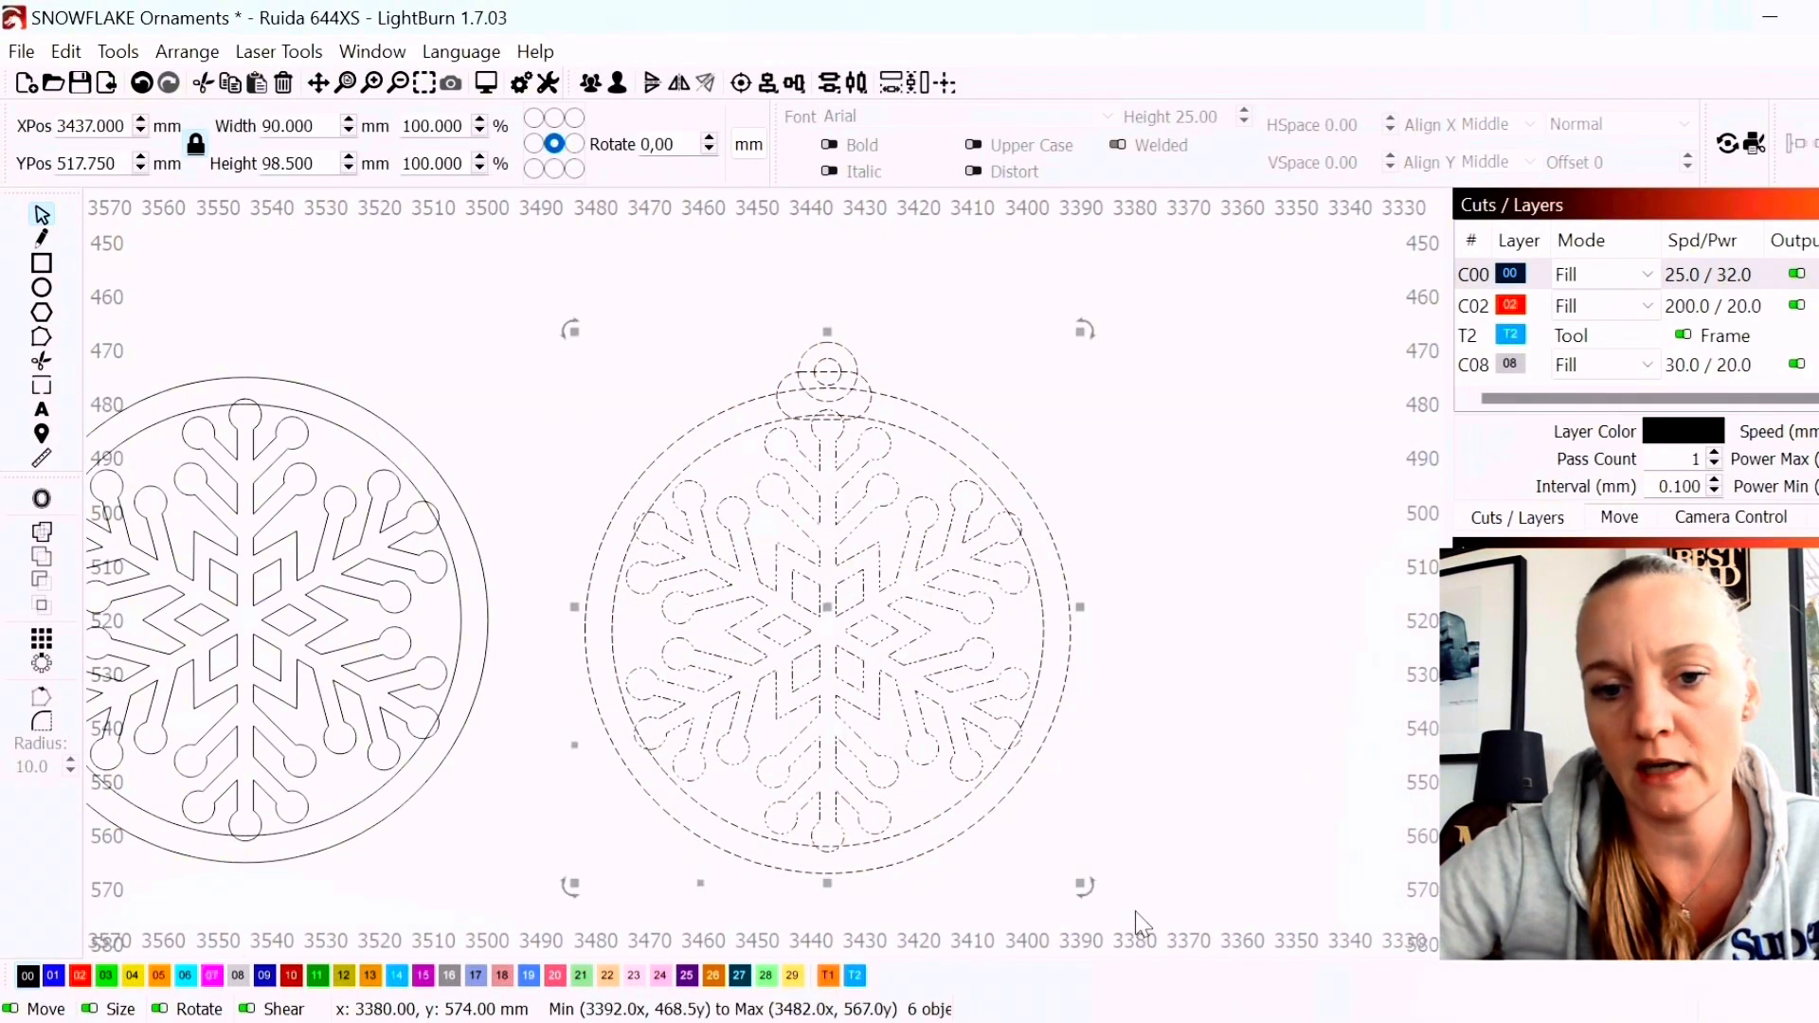
{"action": "left_click", "coordinate": [781, 85]}
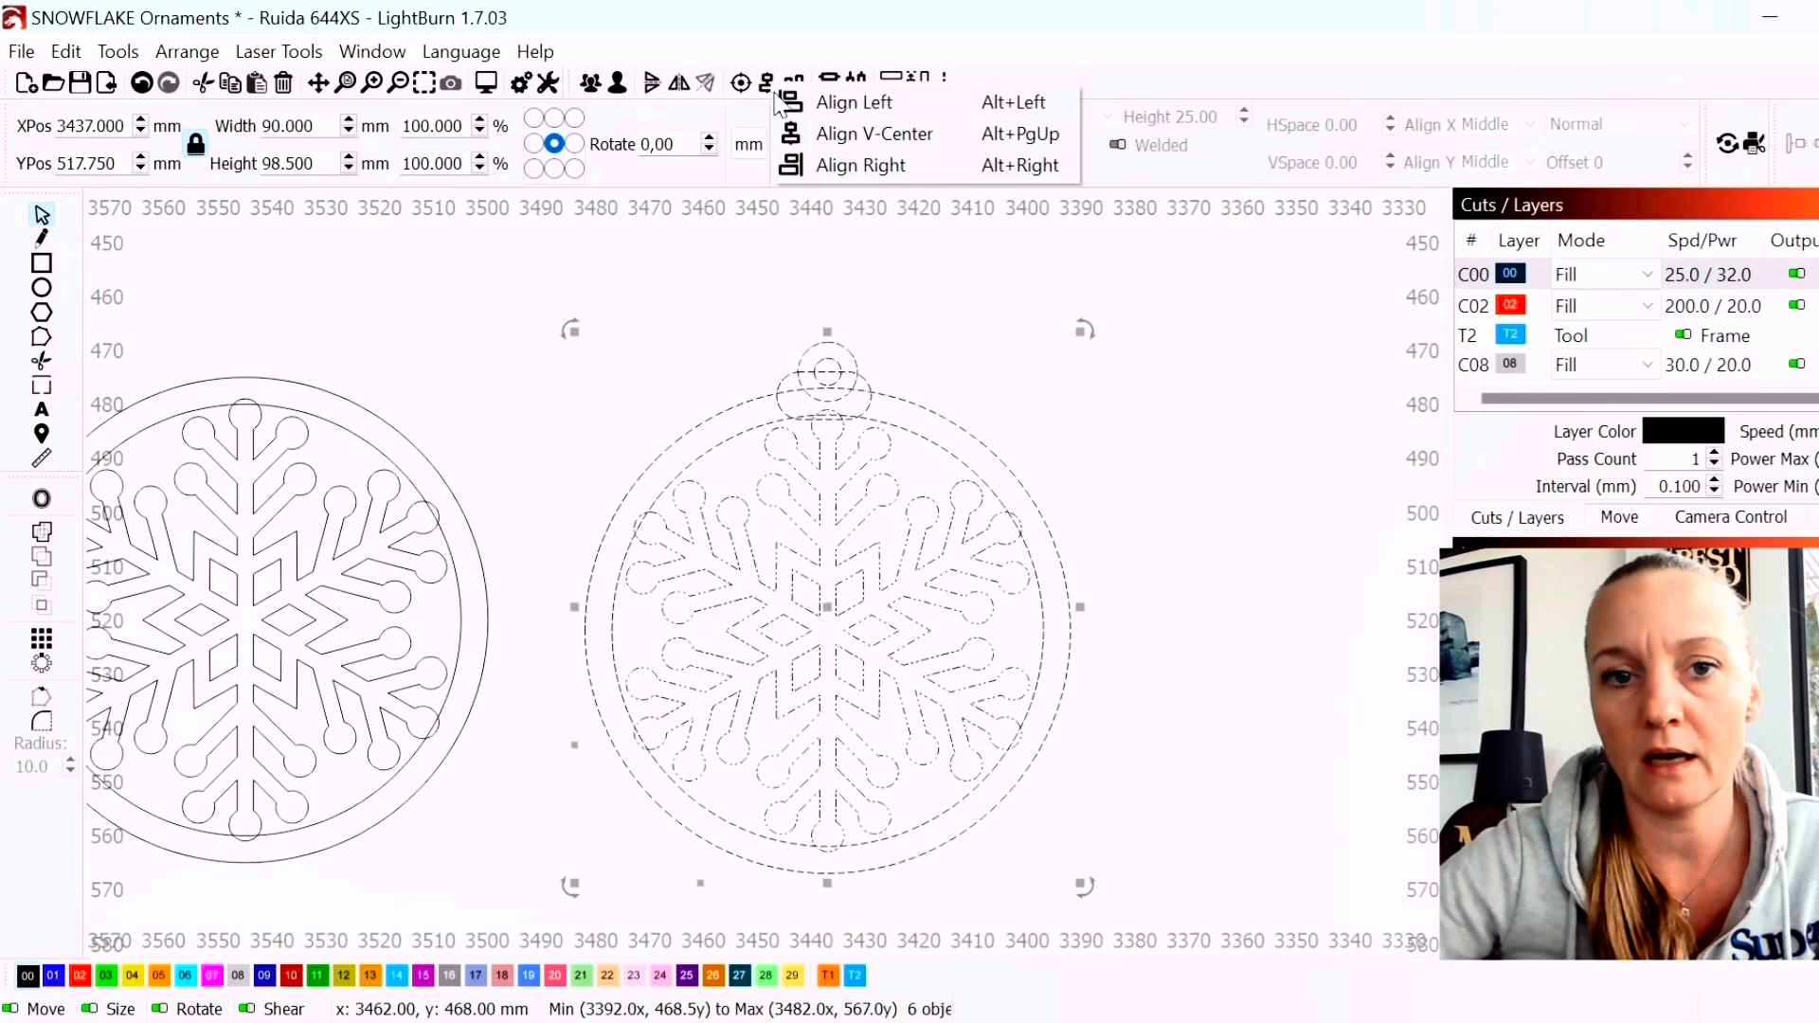
{"action": "left_click", "coordinate": [804, 134]}
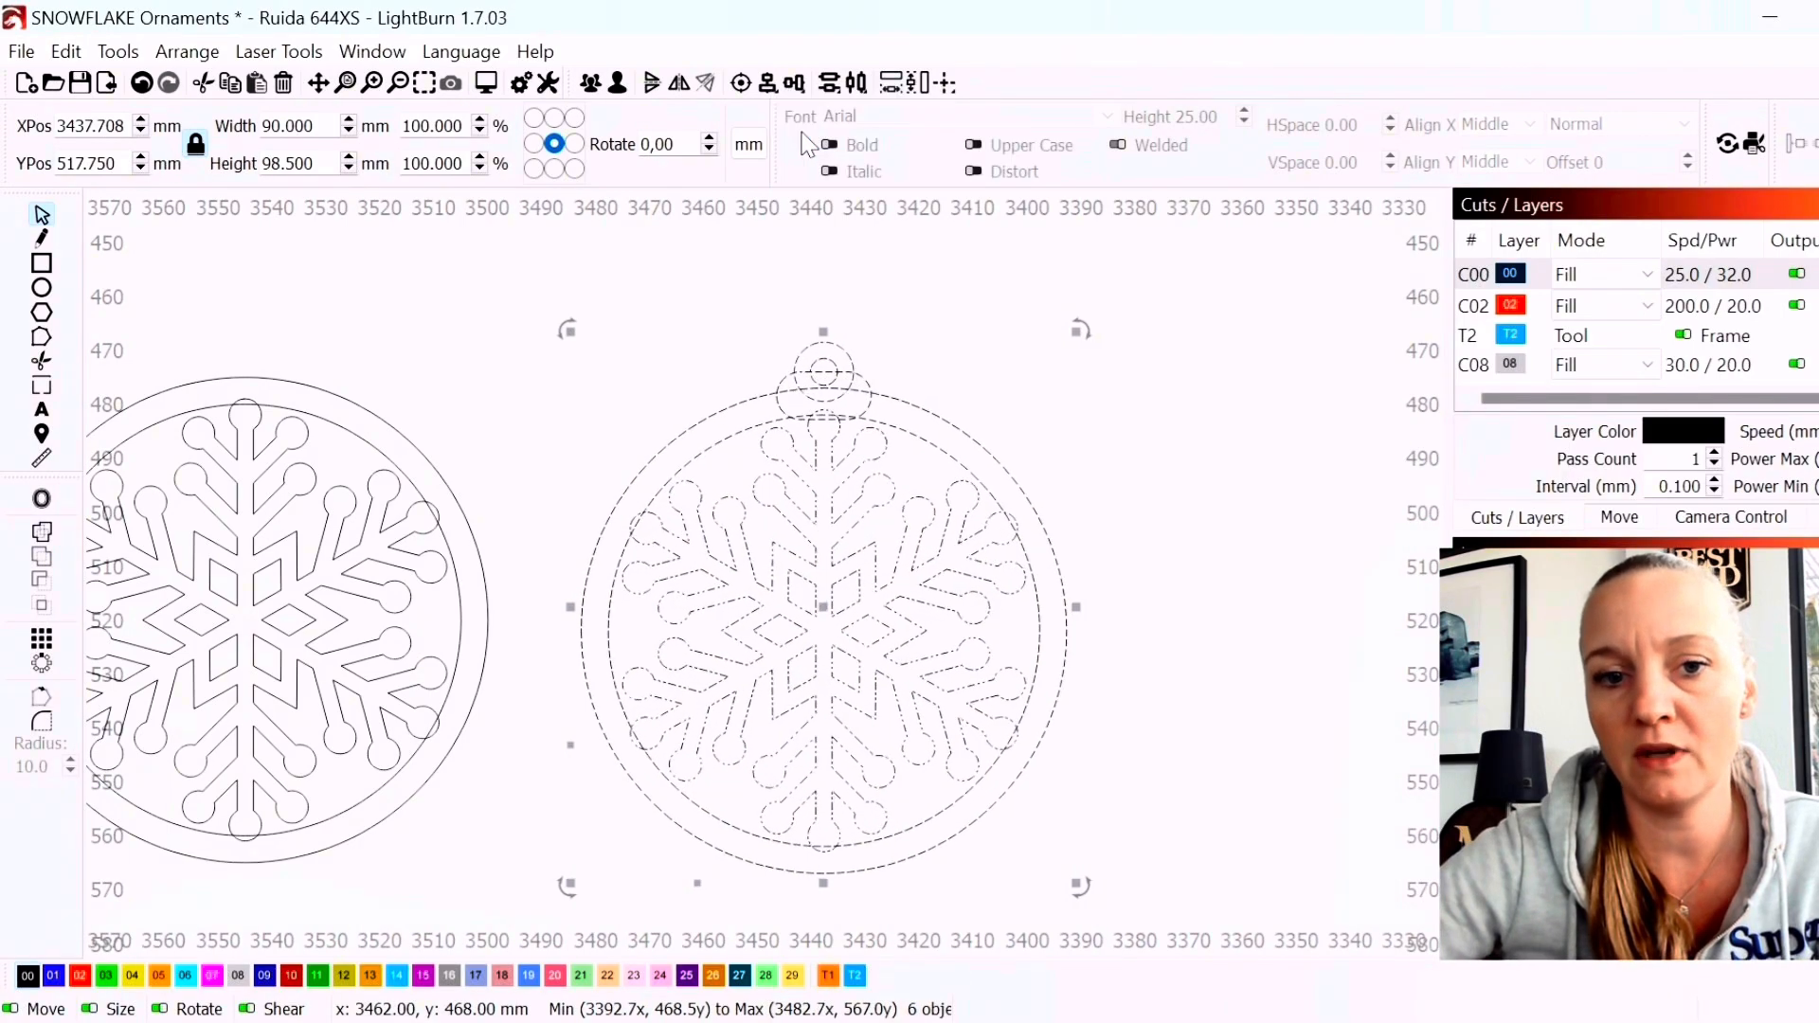
{"action": "left_click", "coordinate": [1021, 368]}
Copy the whole ornament with its hanging ring and place the copy above the plain framed snowflake, at about X 3544, Y 417 mm
{"action": "scroll", "coordinate": [650, 357], "scroll_direction": "down", "scroll_amount": 2}
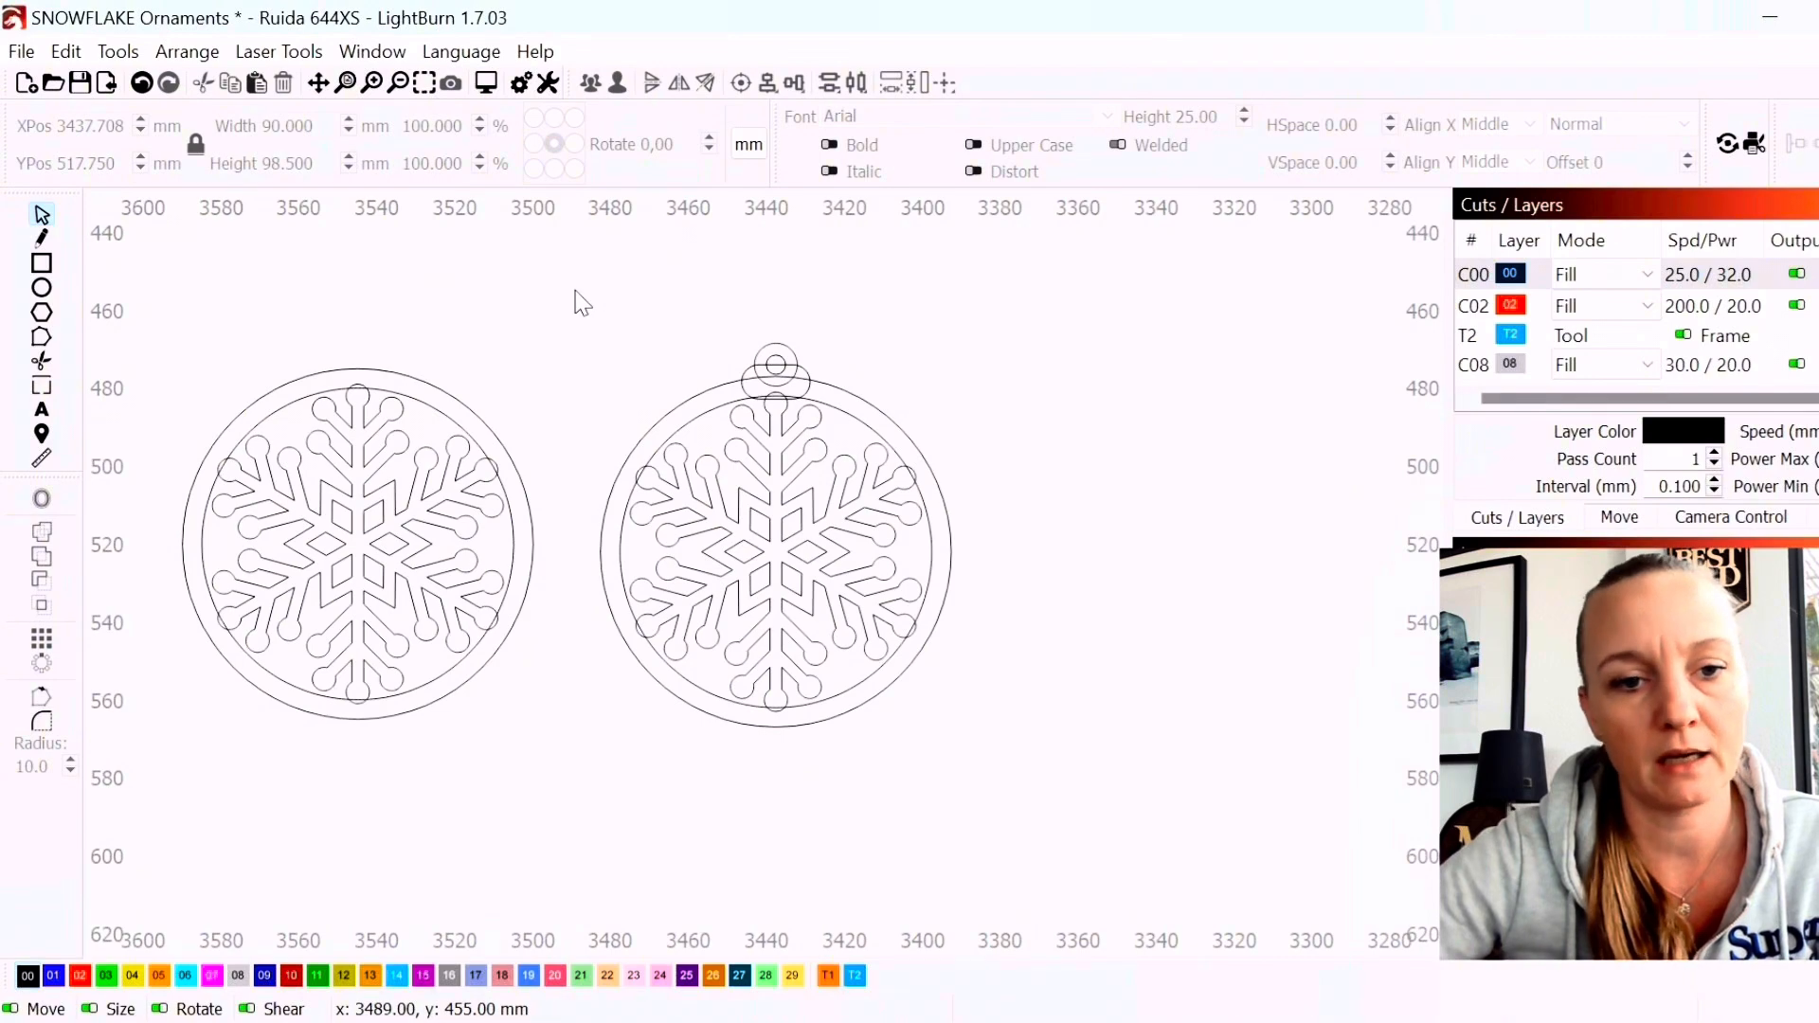
{"action": "left_click_drag", "start_coordinate": [575, 292], "coordinate": [972, 749]}
{"action": "scroll", "coordinate": [928, 552], "scroll_direction": "down", "scroll_amount": 2}
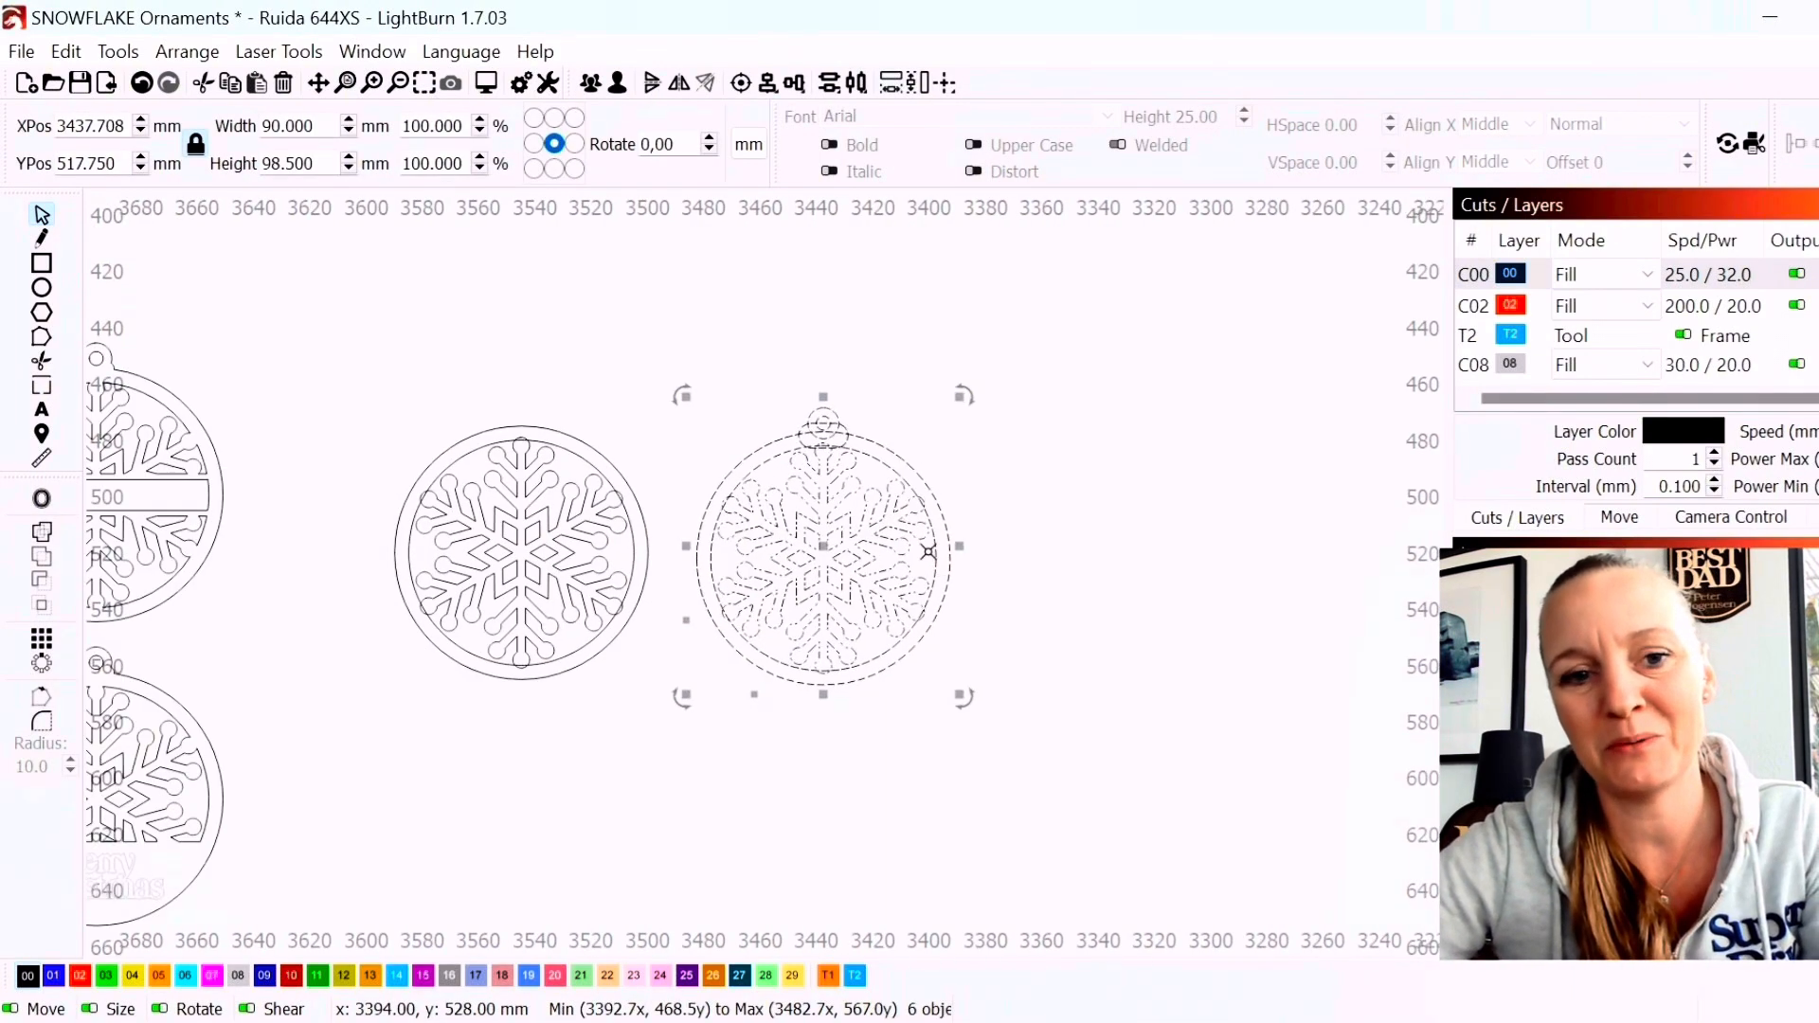
{"action": "key", "text": "ctrl+v"}
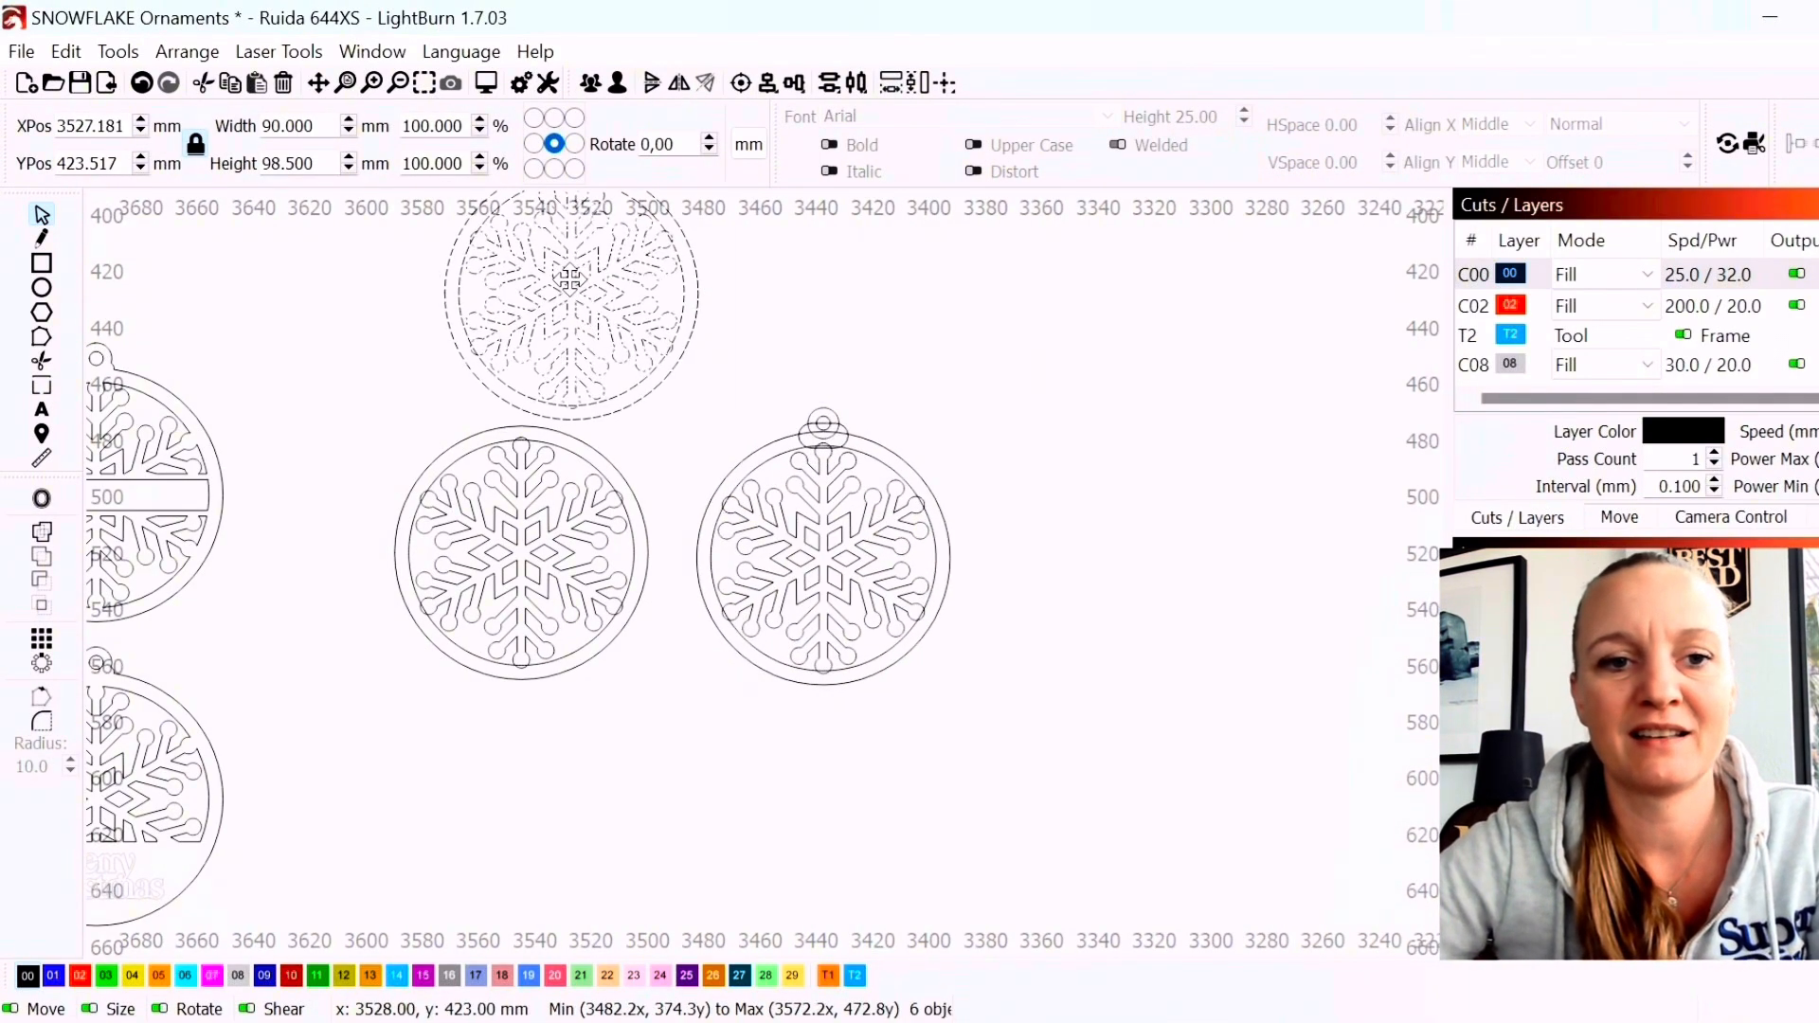
{"action": "left_click_drag", "start_coordinate": [570, 280], "coordinate": [524, 263]}
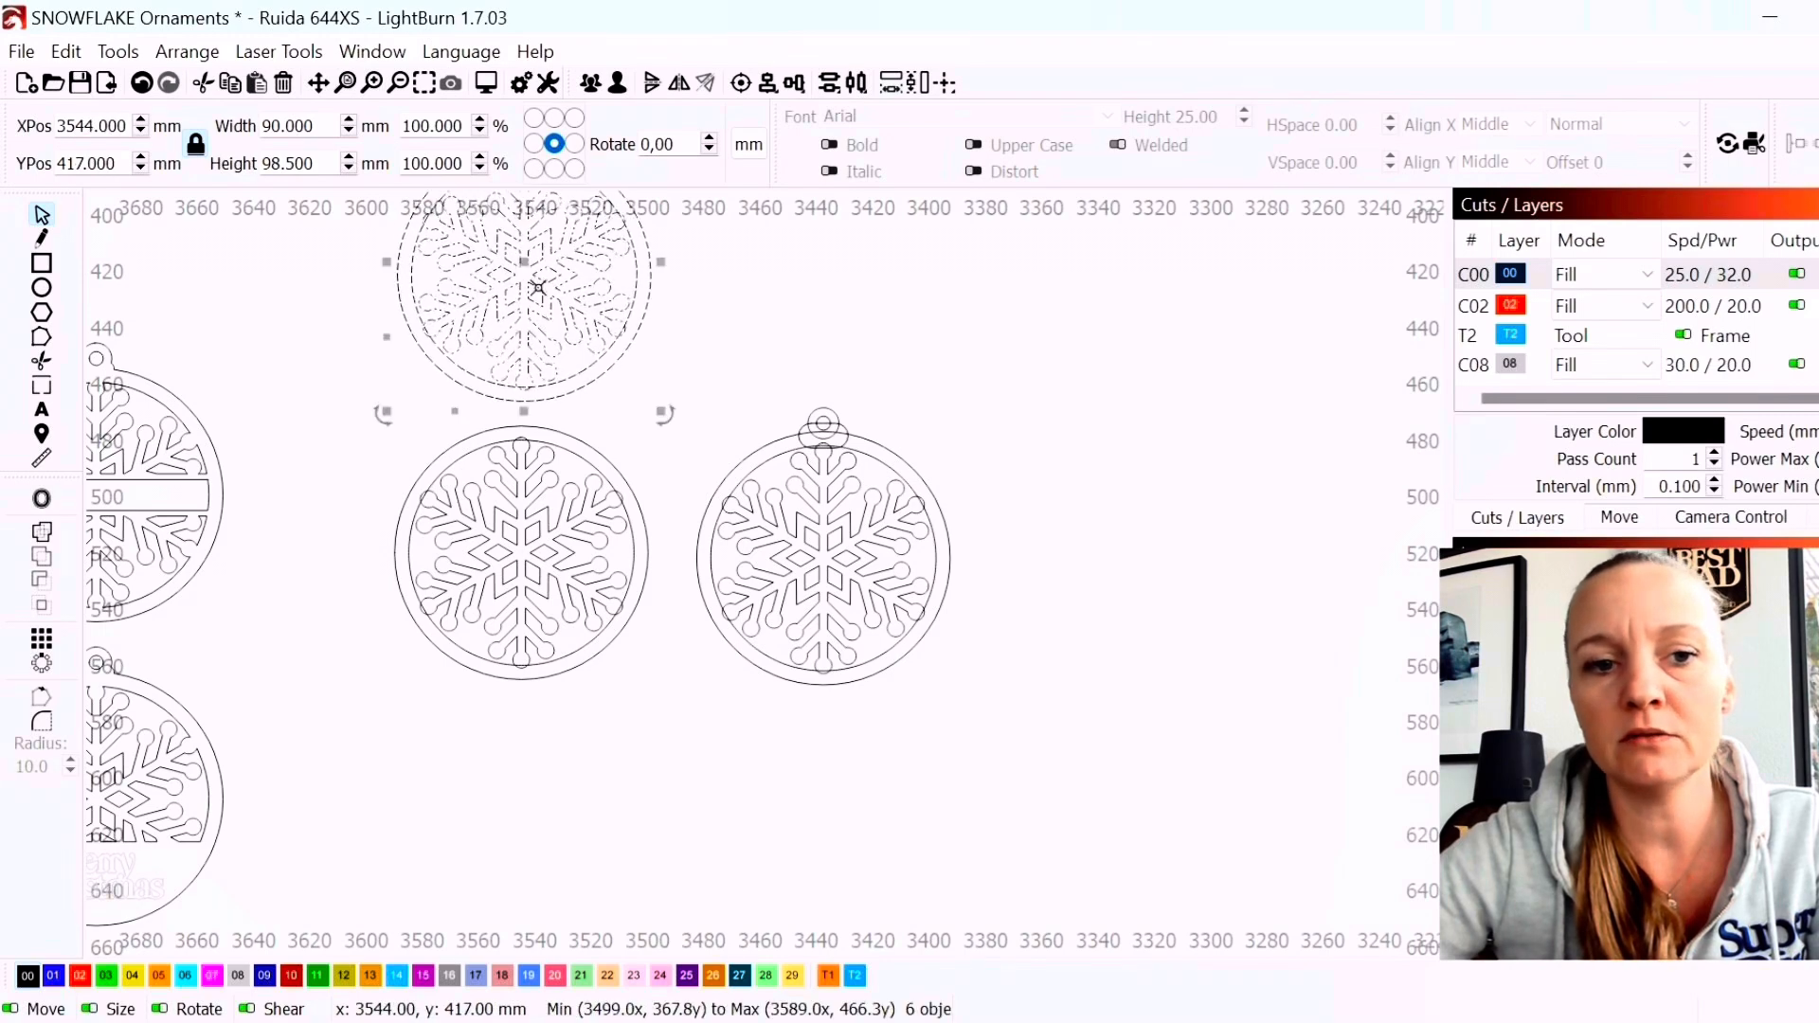
{"action": "left_click", "coordinate": [703, 455]}
{"action": "scroll", "coordinate": [805, 481], "scroll_direction": "up", "scroll_amount": 3}
{"action": "scroll", "coordinate": [949, 350], "scroll_direction": "up", "scroll_amount": 2}
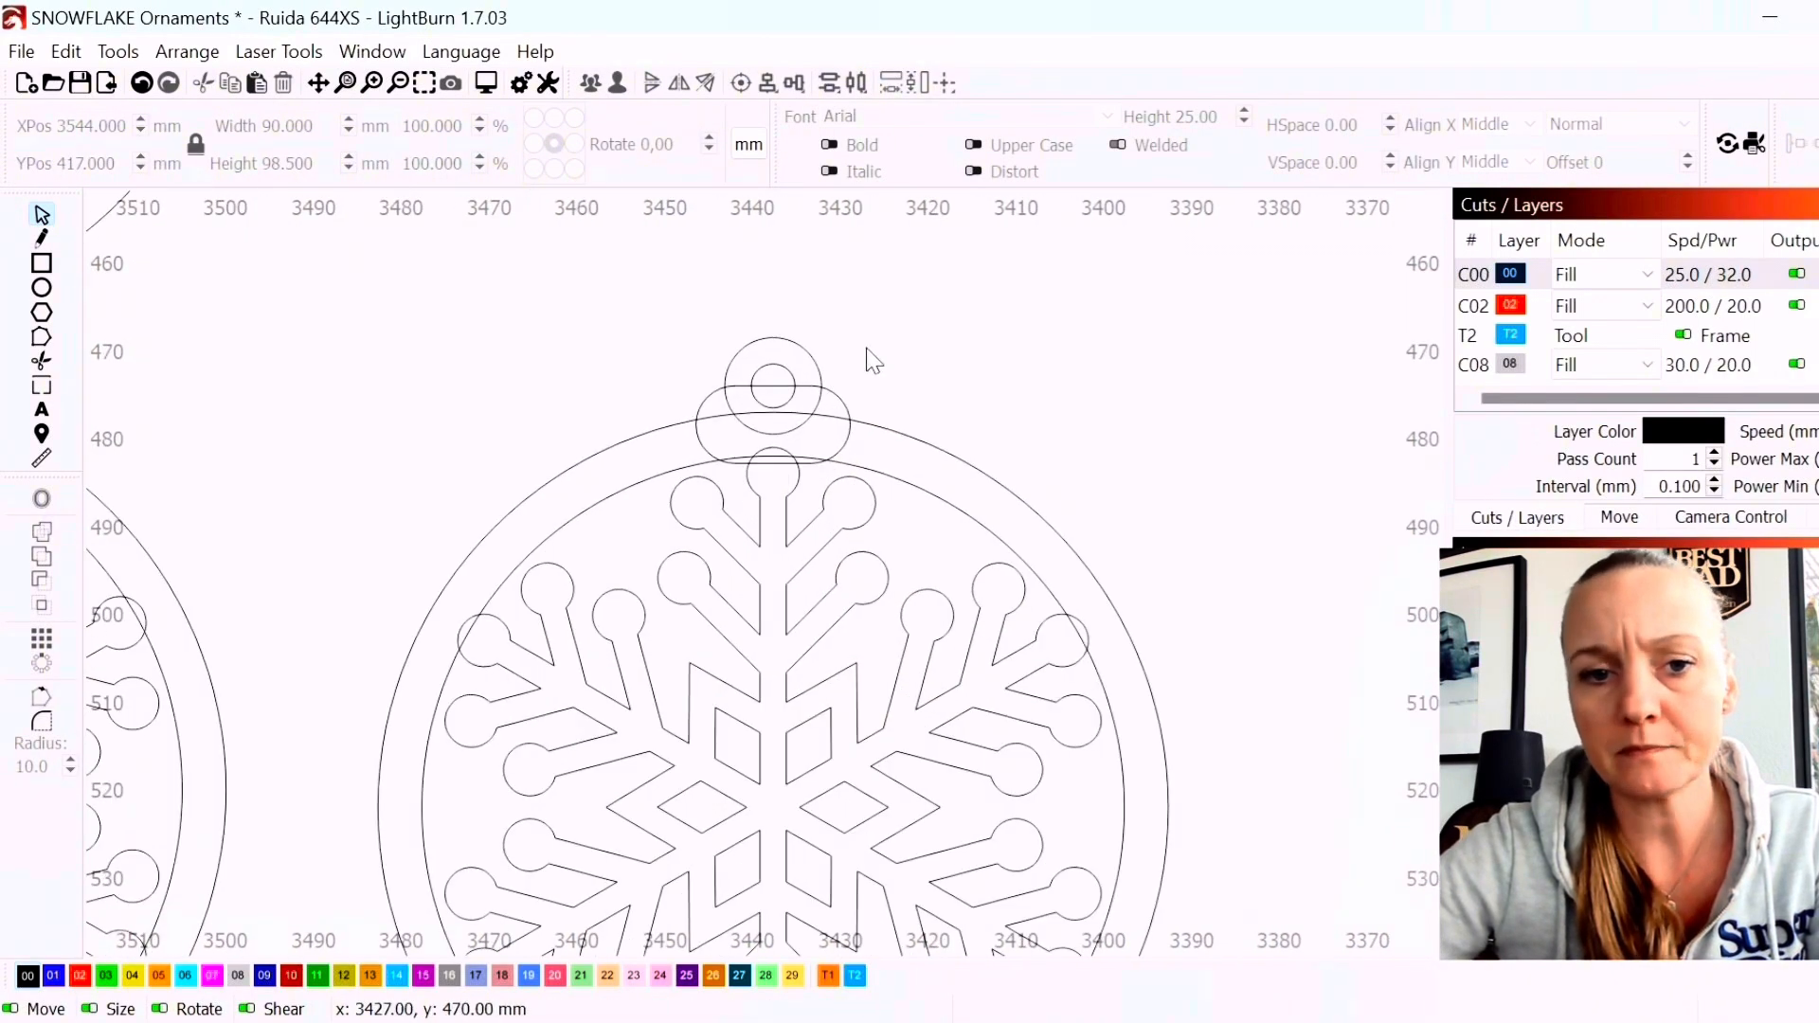
Weld the hanging ring's outer circle to the rounded rectangle, and weld that shape to the outer frame circle
{"action": "left_click", "coordinate": [818, 374]}
{"action": "left_click", "coordinate": [844, 406], "text": "shift"}
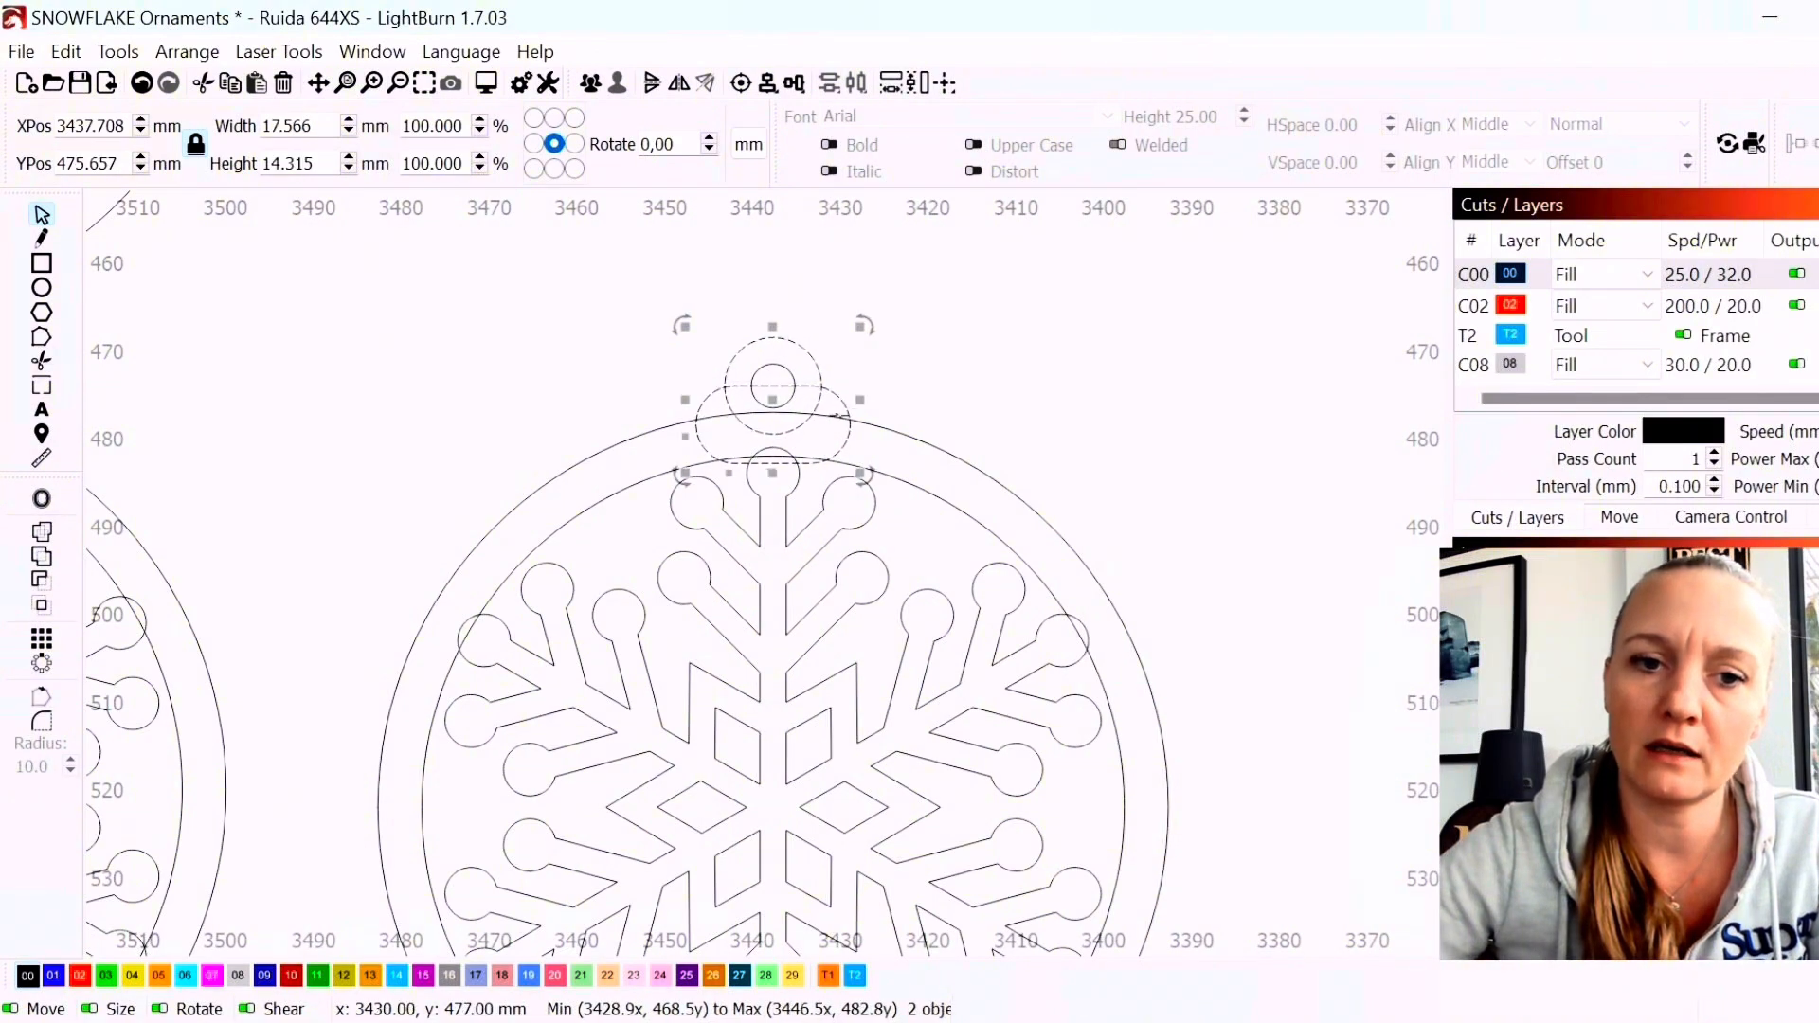
{"action": "left_click", "coordinate": [44, 534]}
{"action": "left_click", "coordinate": [356, 336]}
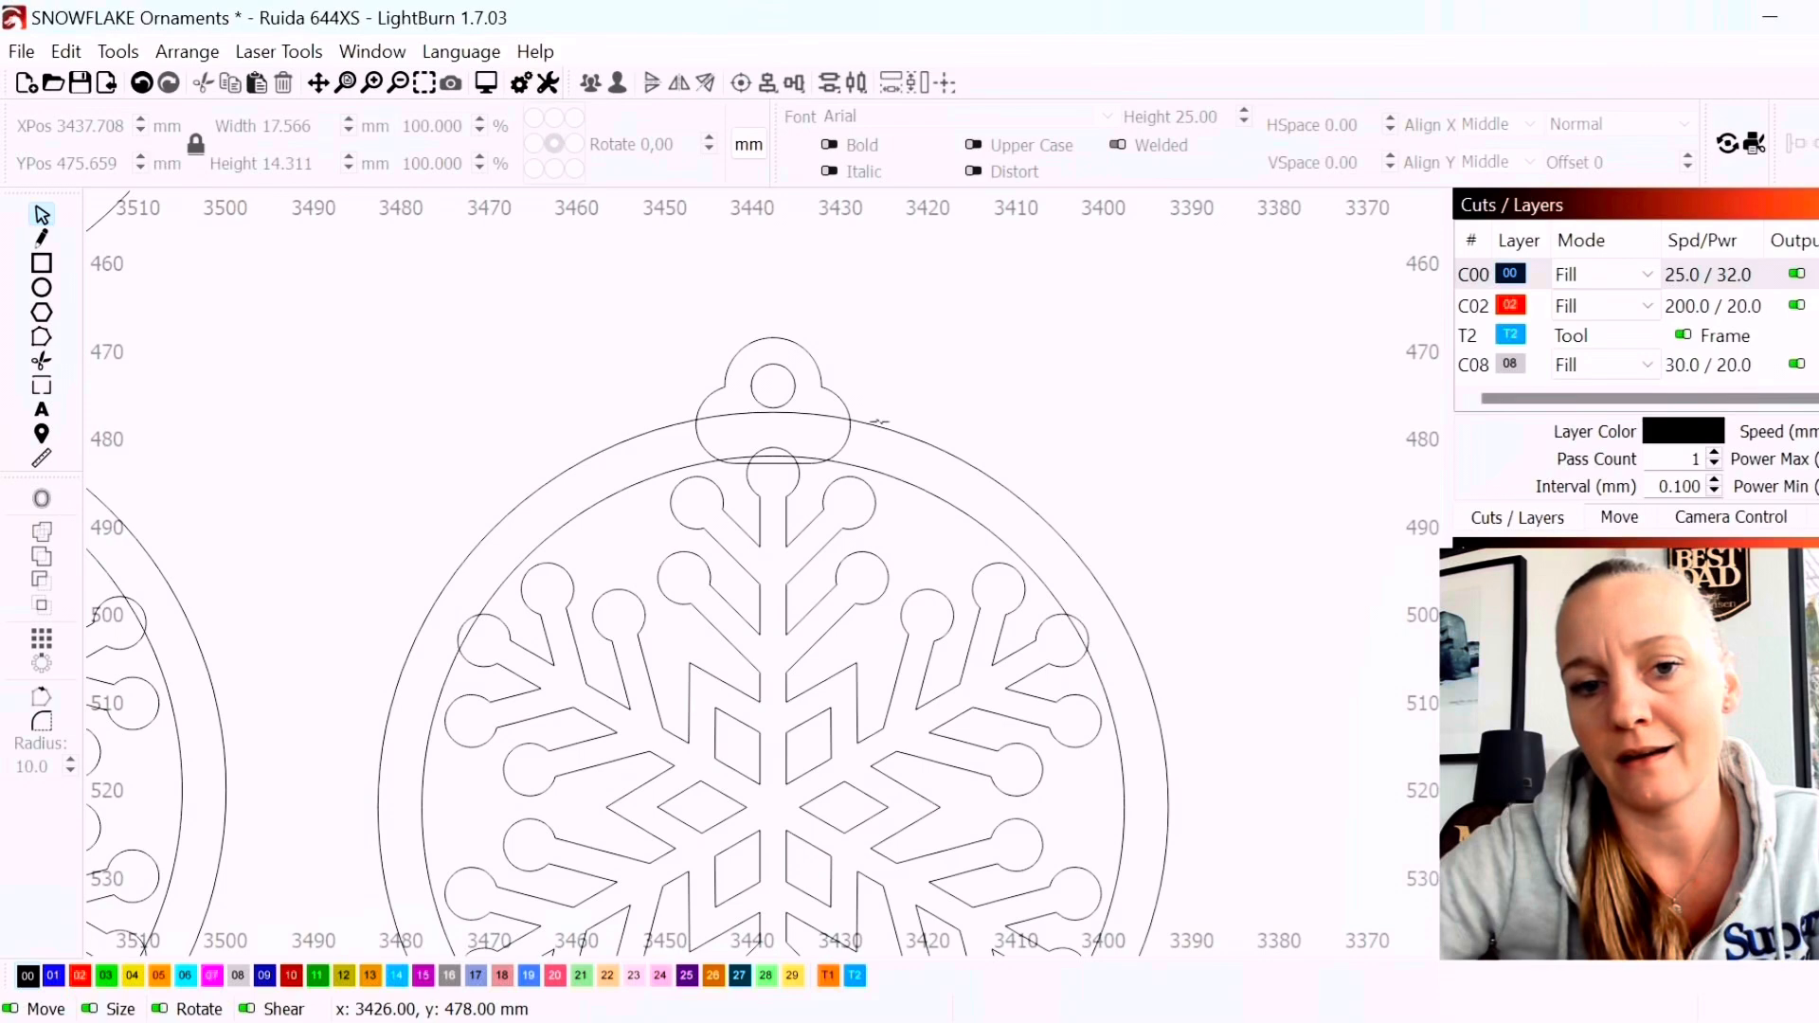
{"action": "left_click", "coordinate": [875, 423]}
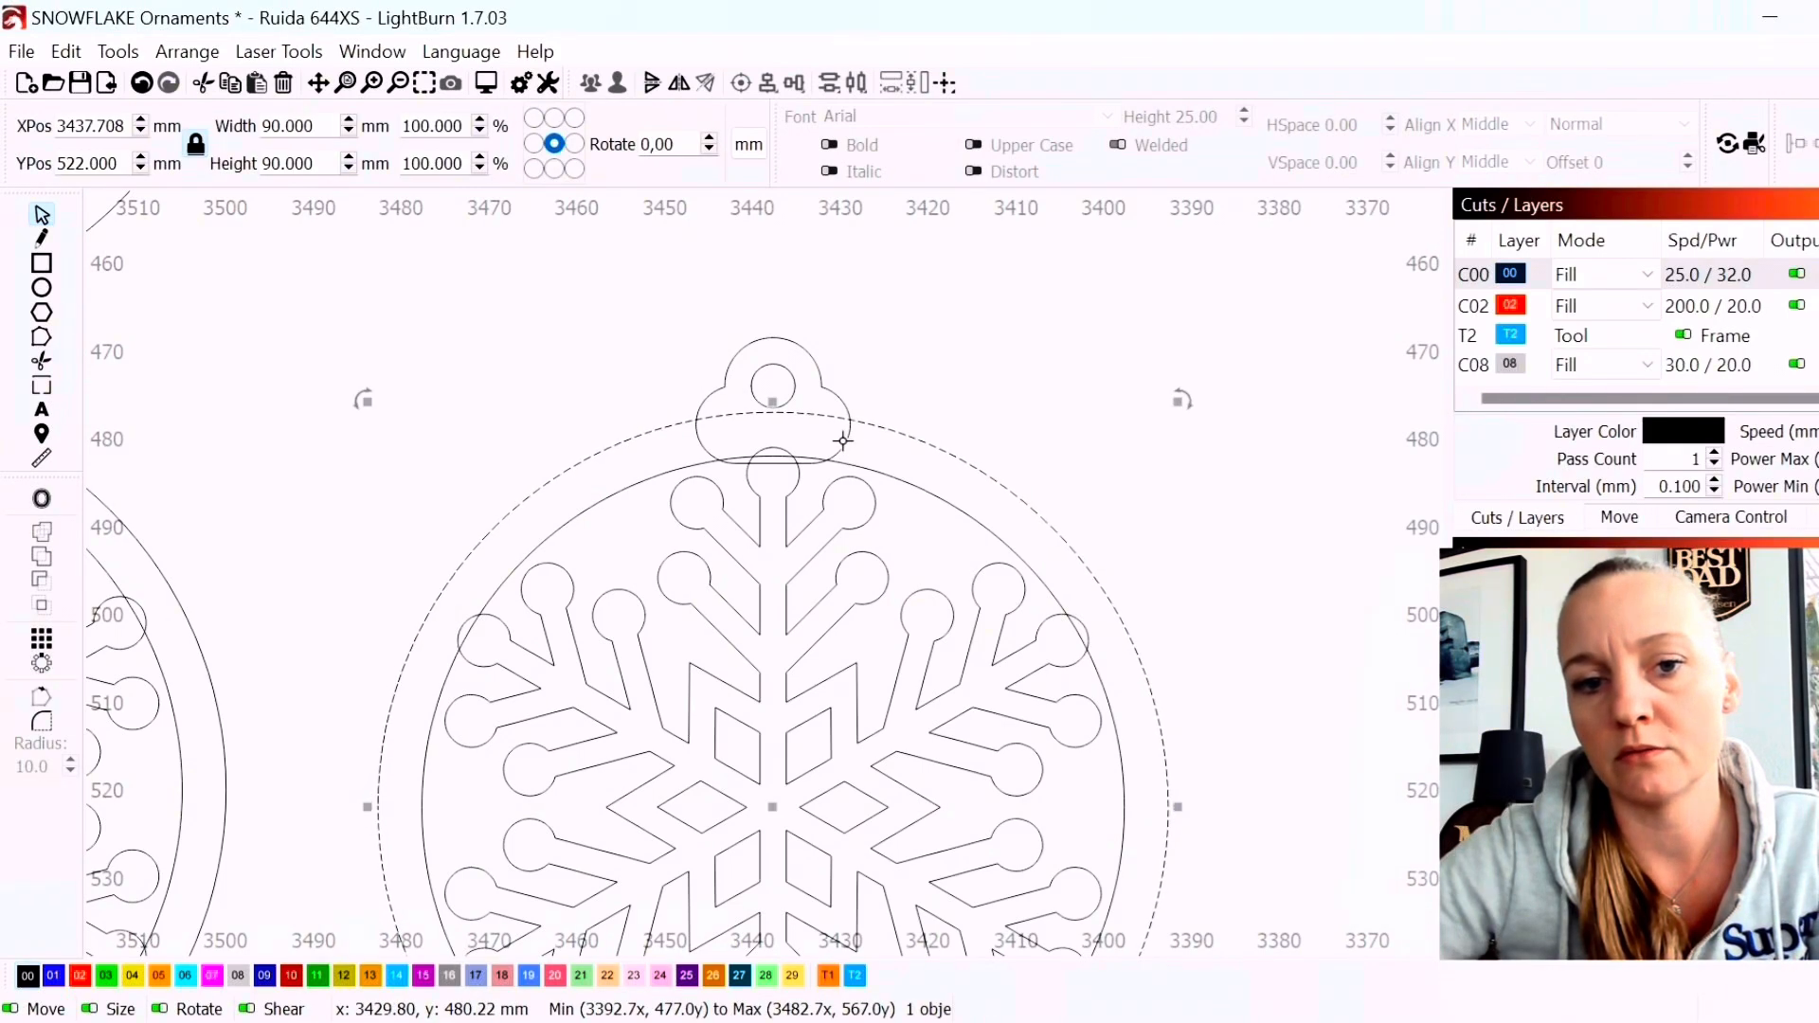
{"action": "left_click", "coordinate": [843, 441], "text": "shift"}
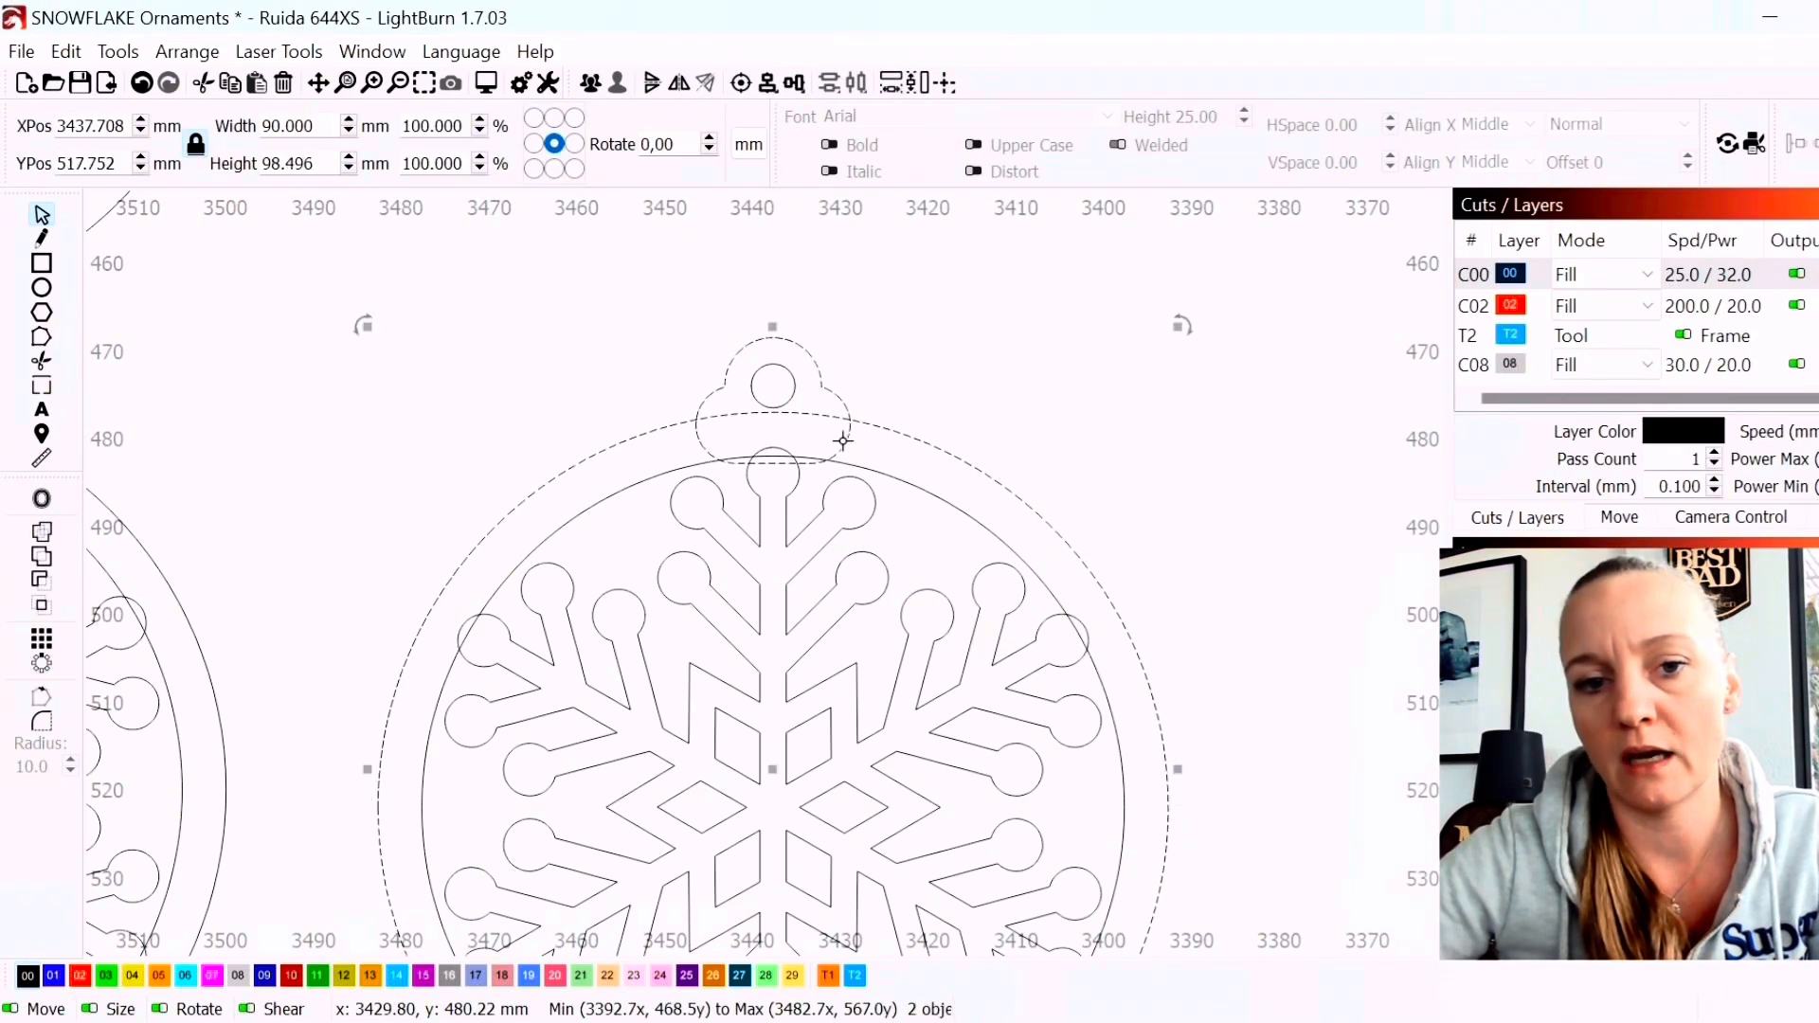
{"action": "left_click", "coordinate": [44, 535]}
{"action": "left_click", "coordinate": [521, 357]}
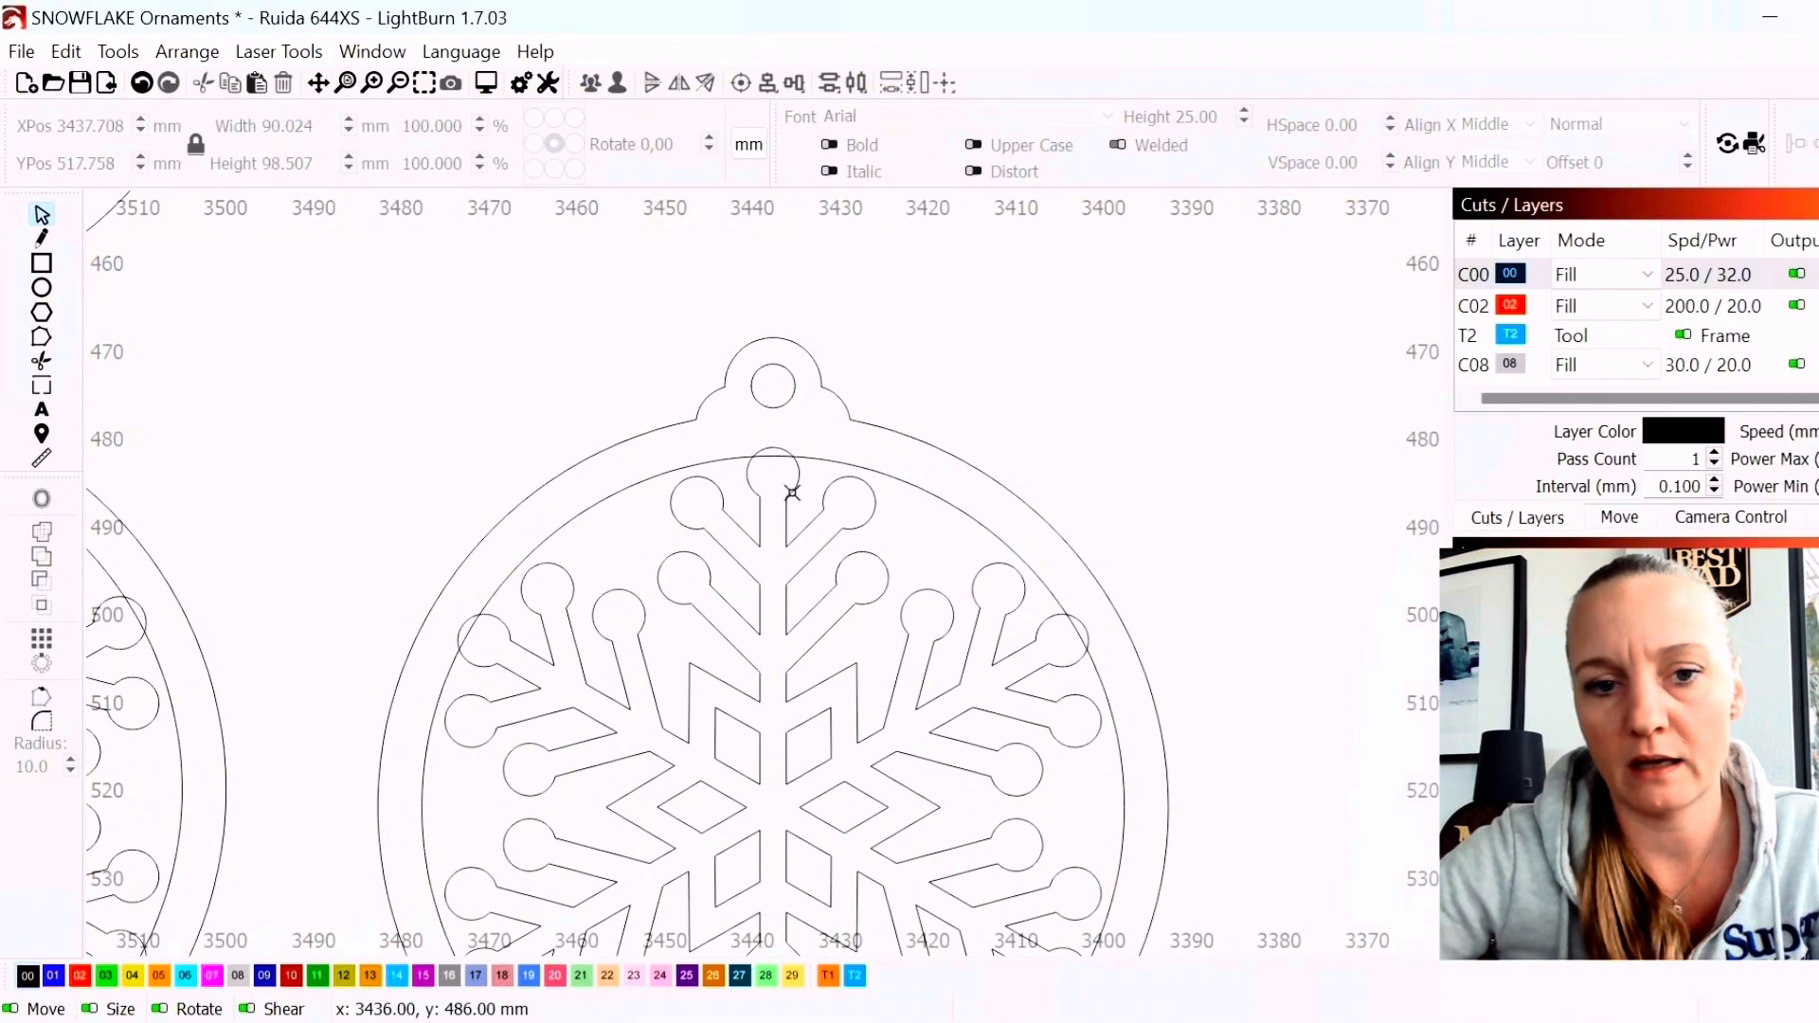
Try to weld the snowflake to the inner frame circle, and undo the weld
{"action": "left_click", "coordinate": [792, 492]}
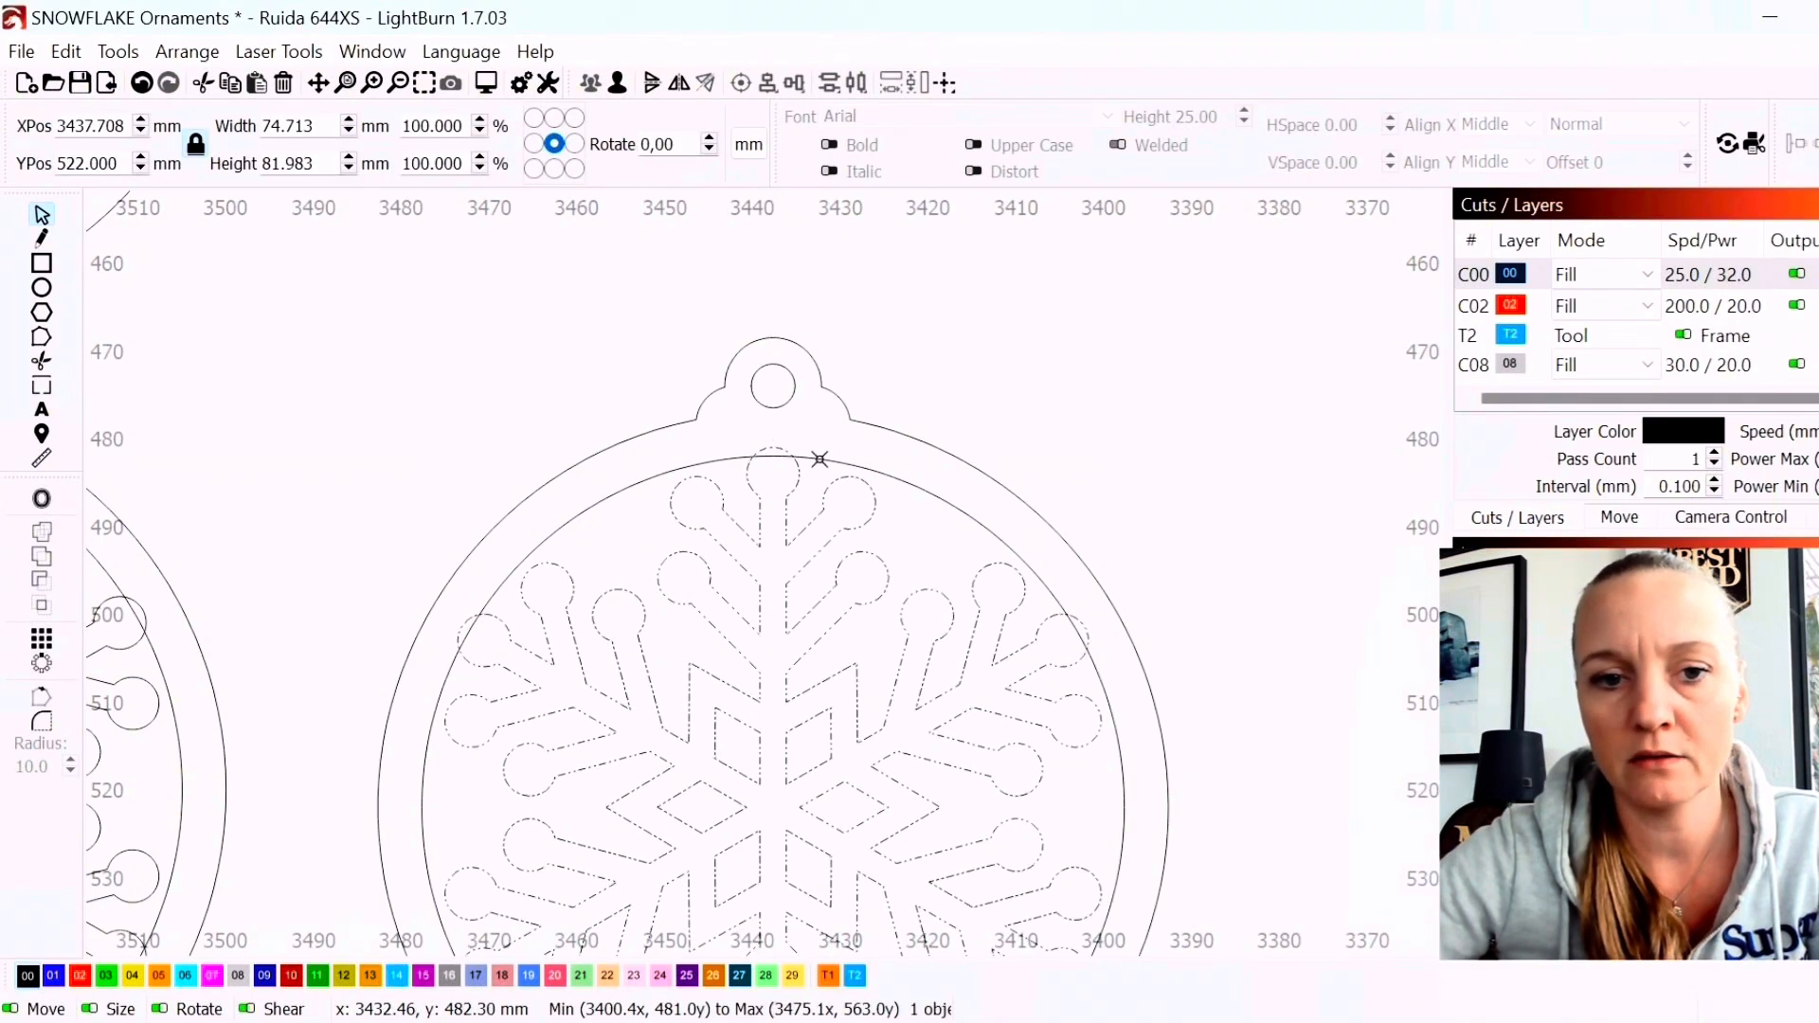
{"action": "left_click", "coordinate": [819, 460], "text": "shift"}
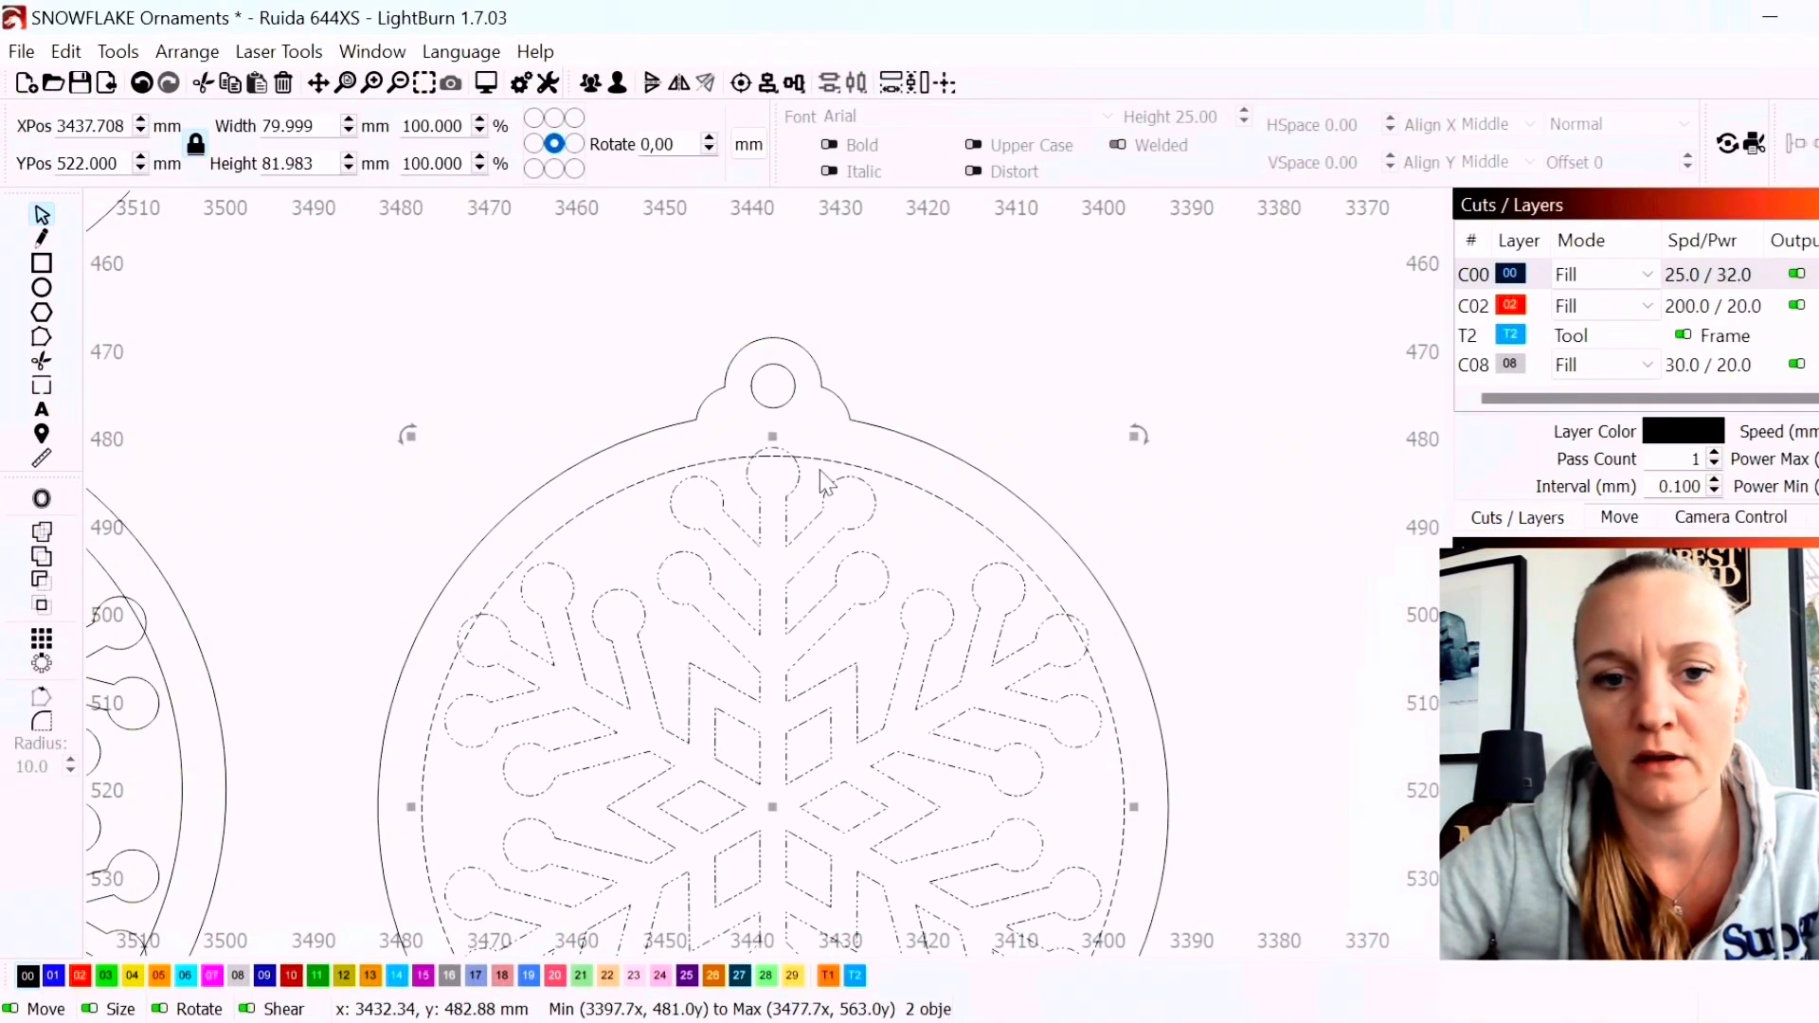
{"action": "left_click", "coordinate": [42, 535]}
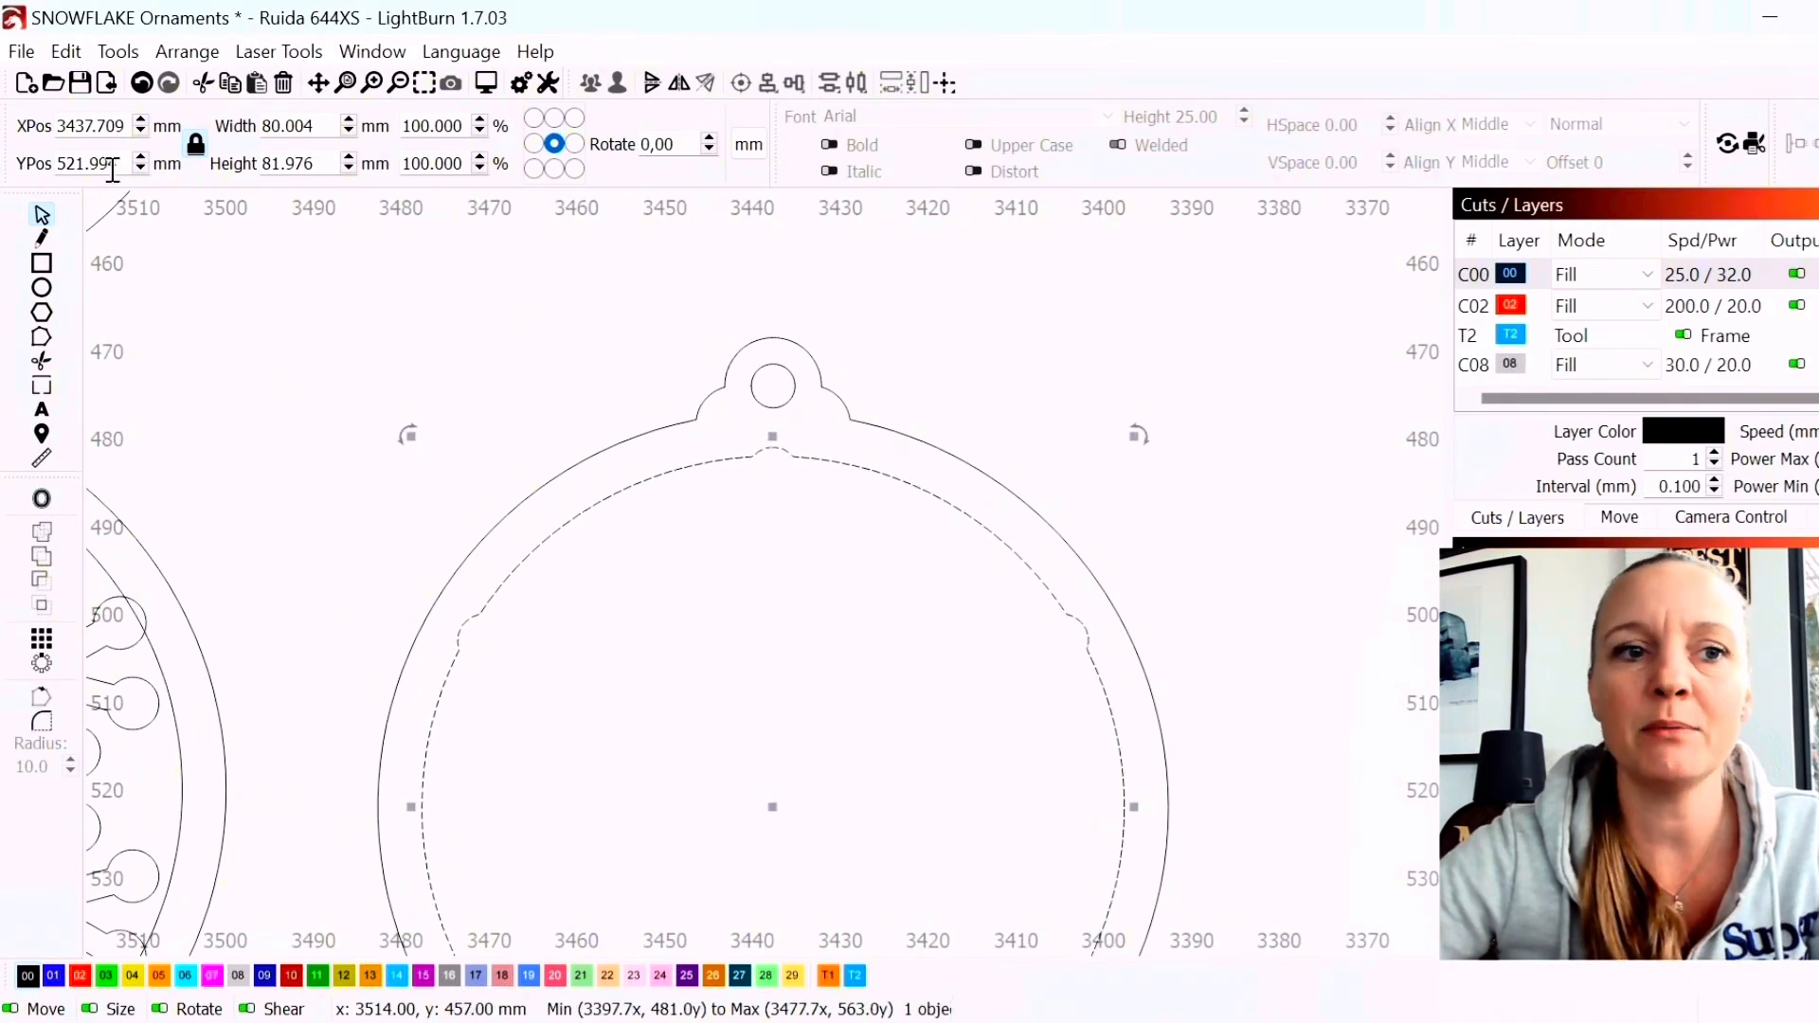
{"action": "left_click", "coordinate": [142, 83]}
Preview the union, intersection and both subtractions of the snowflake and inner frame circle in the Boolean Assistant
{"action": "scroll", "coordinate": [610, 446], "scroll_direction": "down", "scroll_amount": 2}
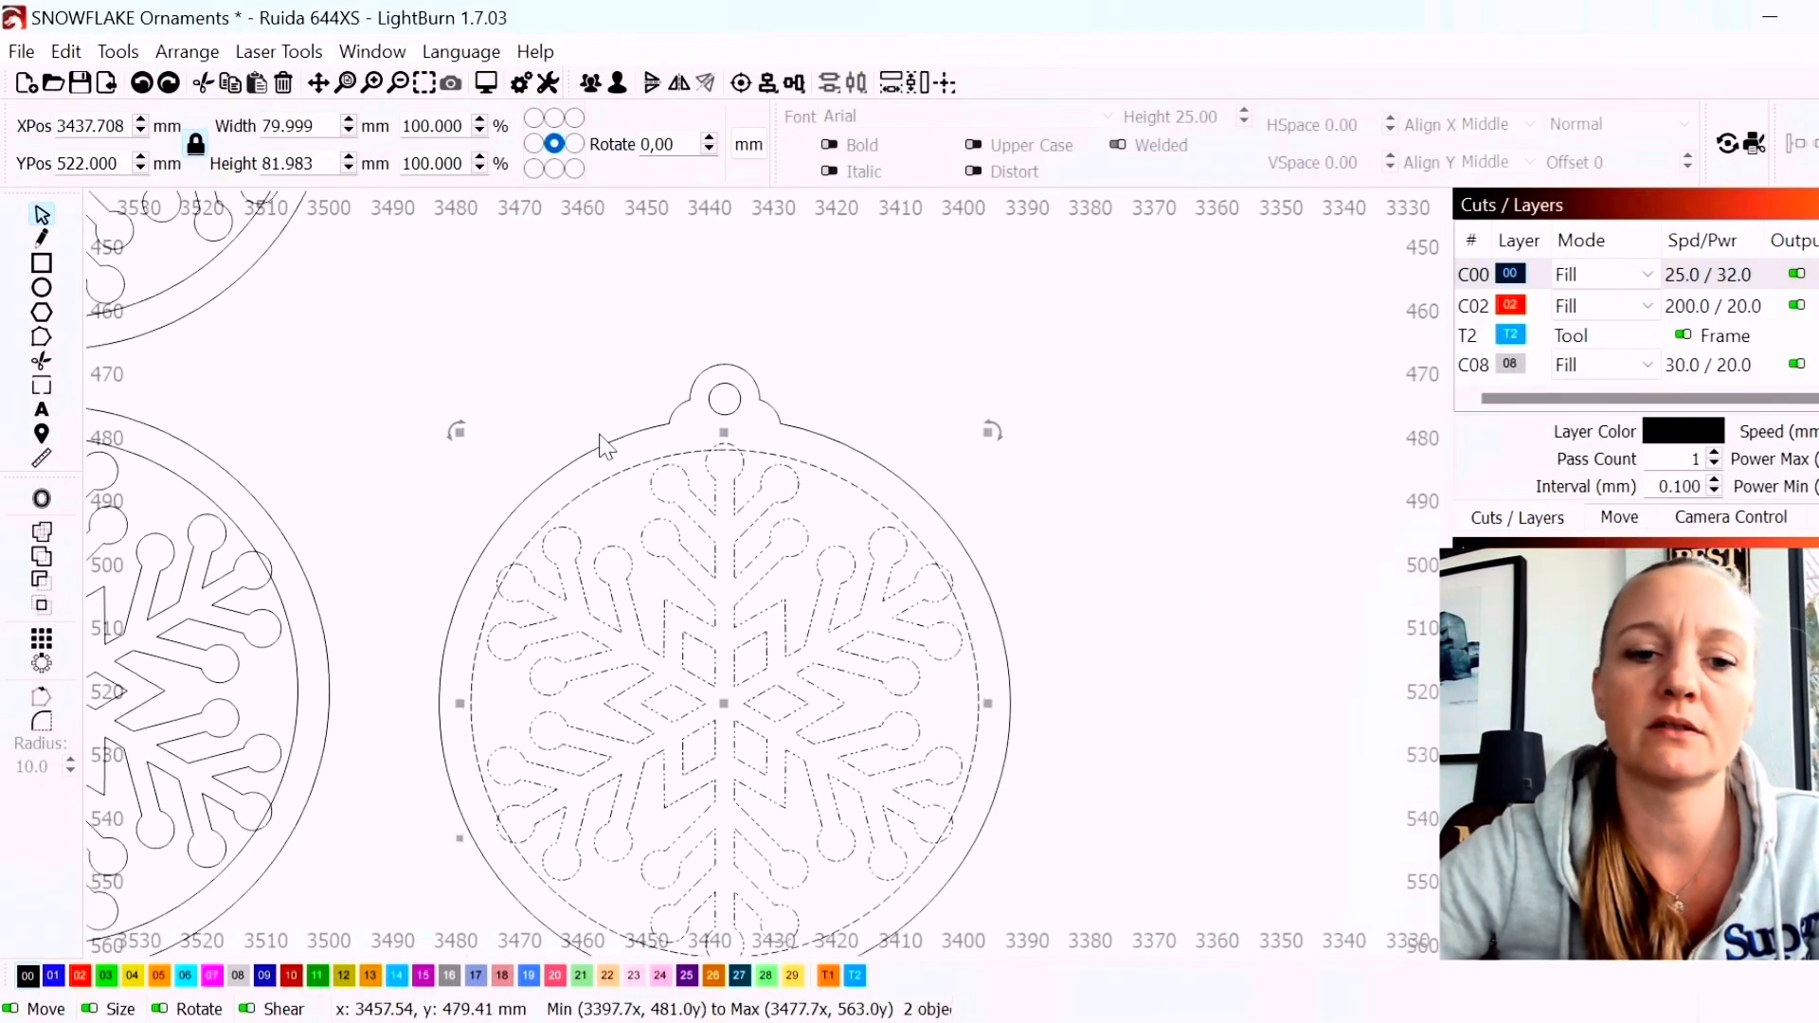
{"action": "left_click", "coordinate": [119, 51]}
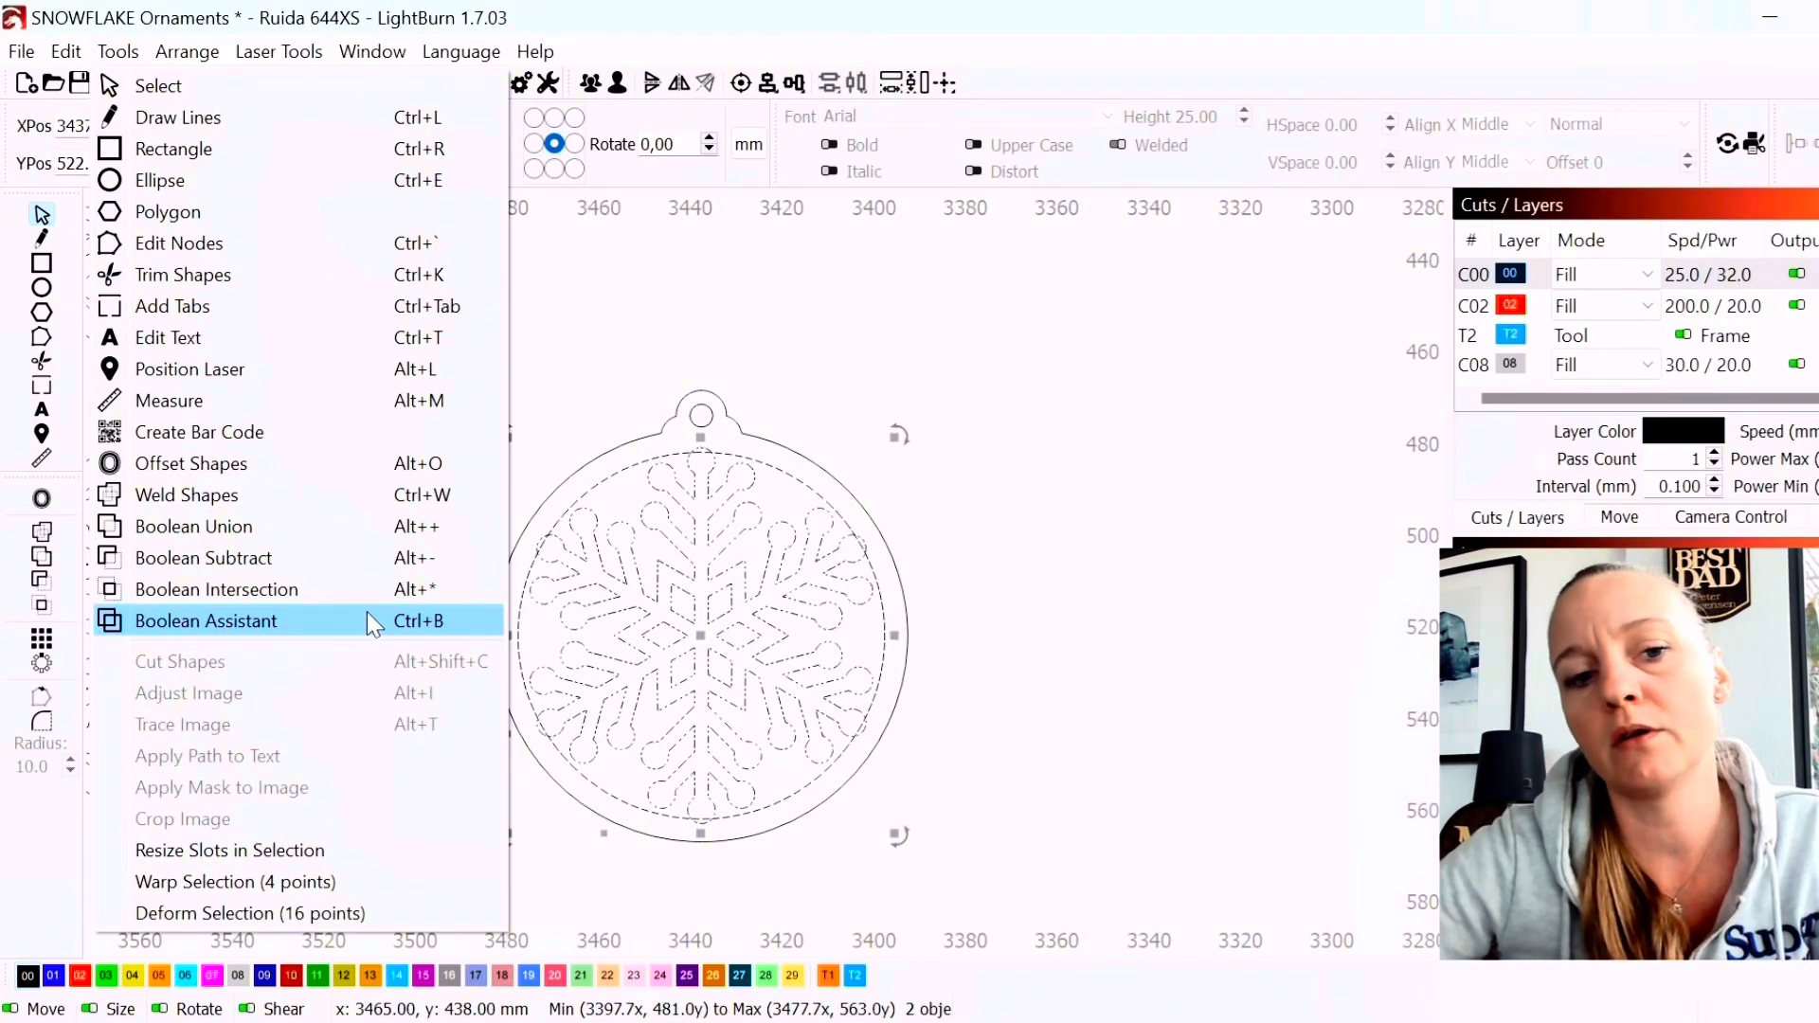
{"action": "left_click", "coordinate": [428, 627]}
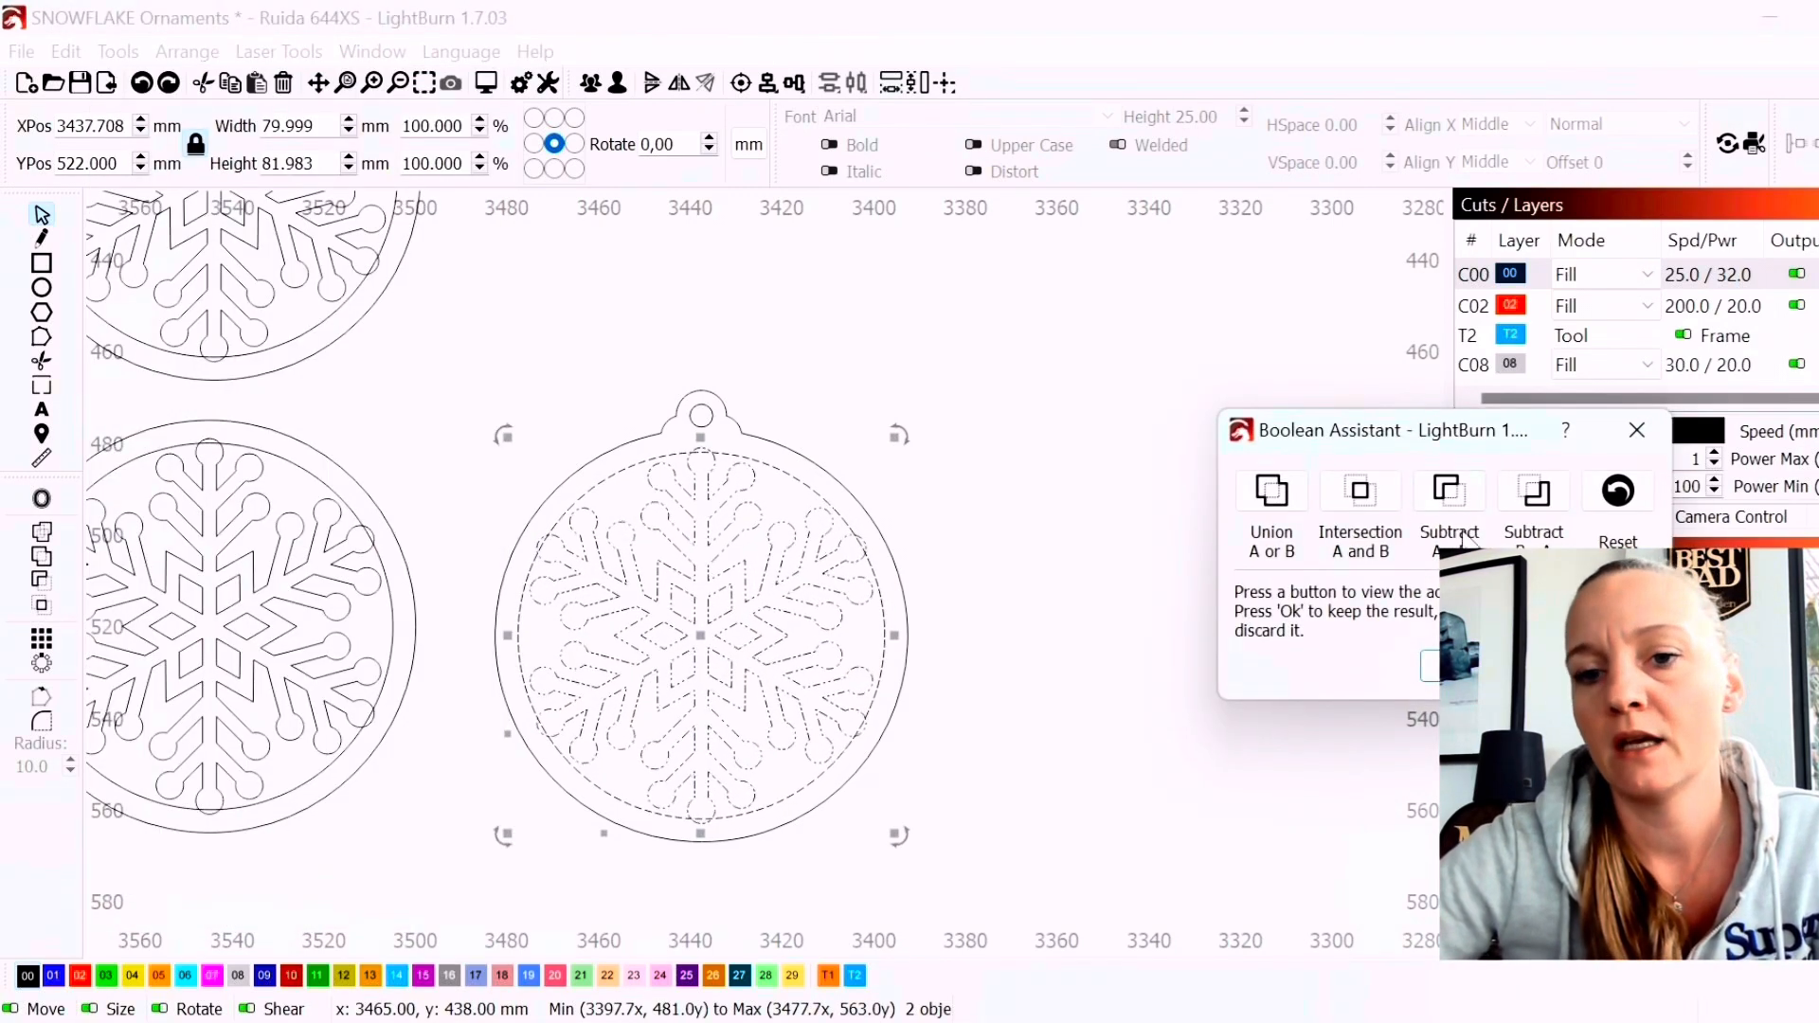
{"action": "left_click_drag", "start_coordinate": [1416, 442], "coordinate": [958, 133]}
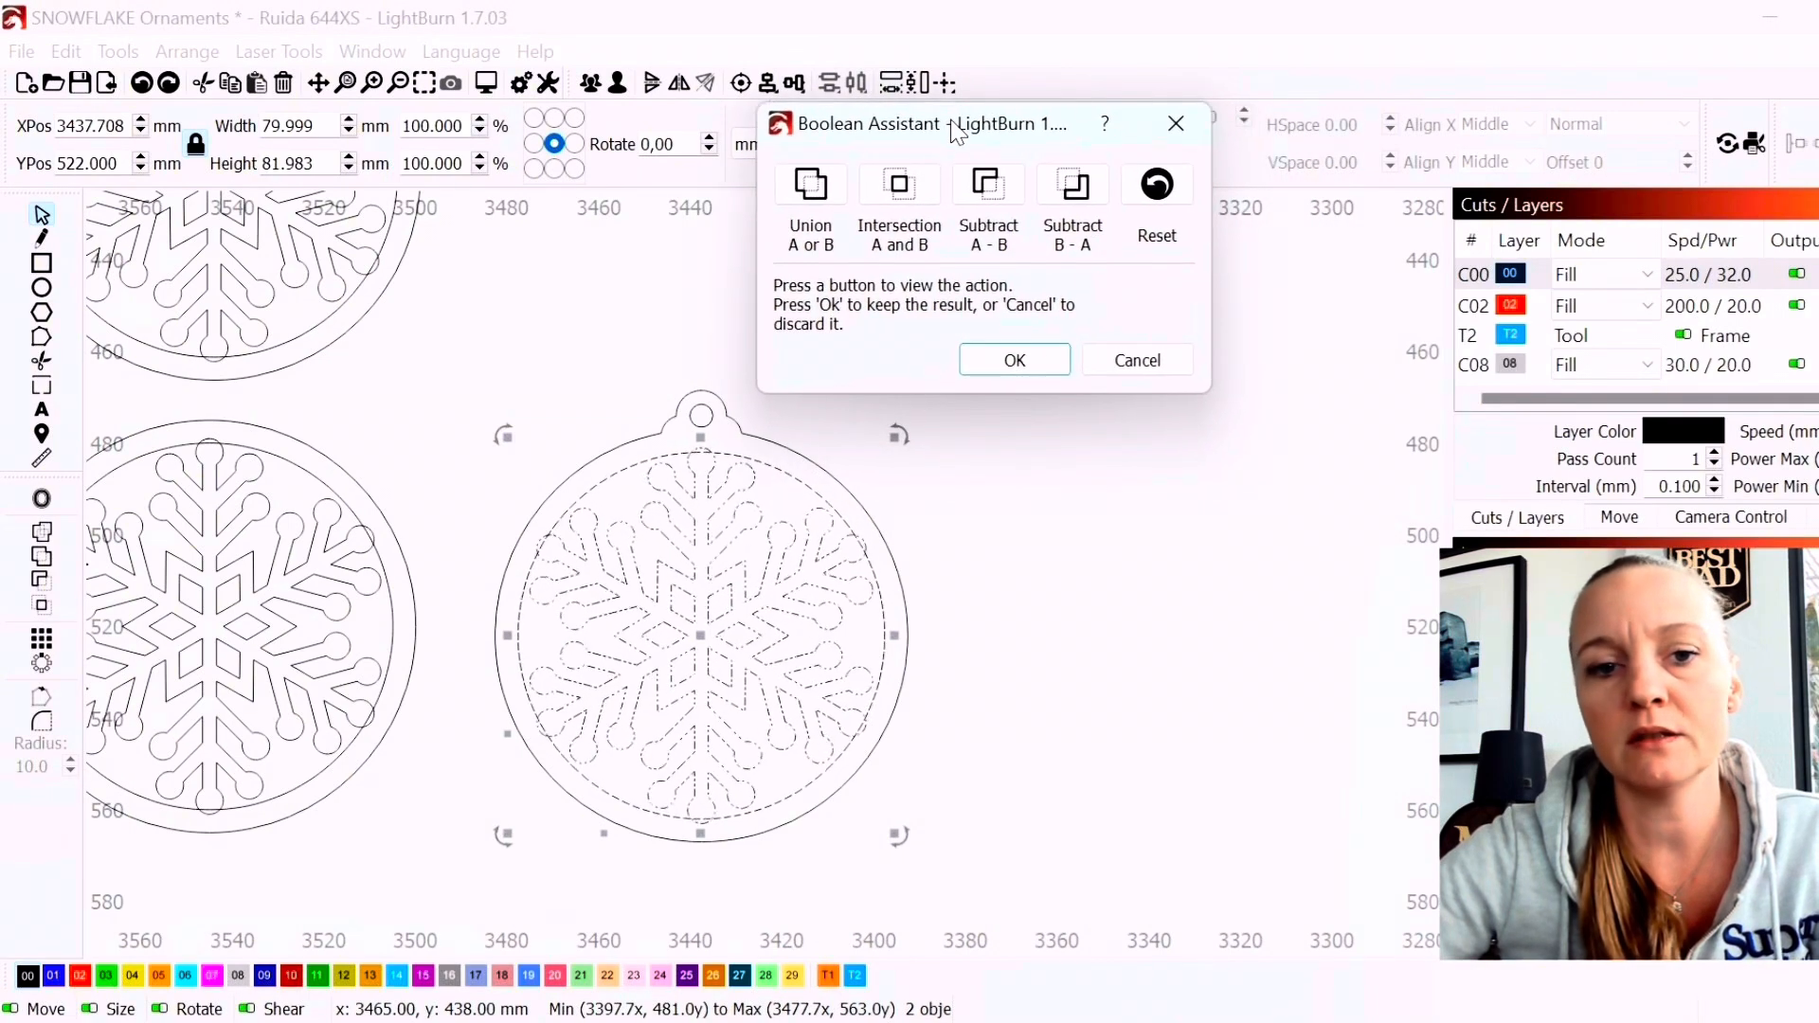
{"action": "left_click", "coordinate": [812, 187]}
{"action": "left_click", "coordinate": [901, 186]}
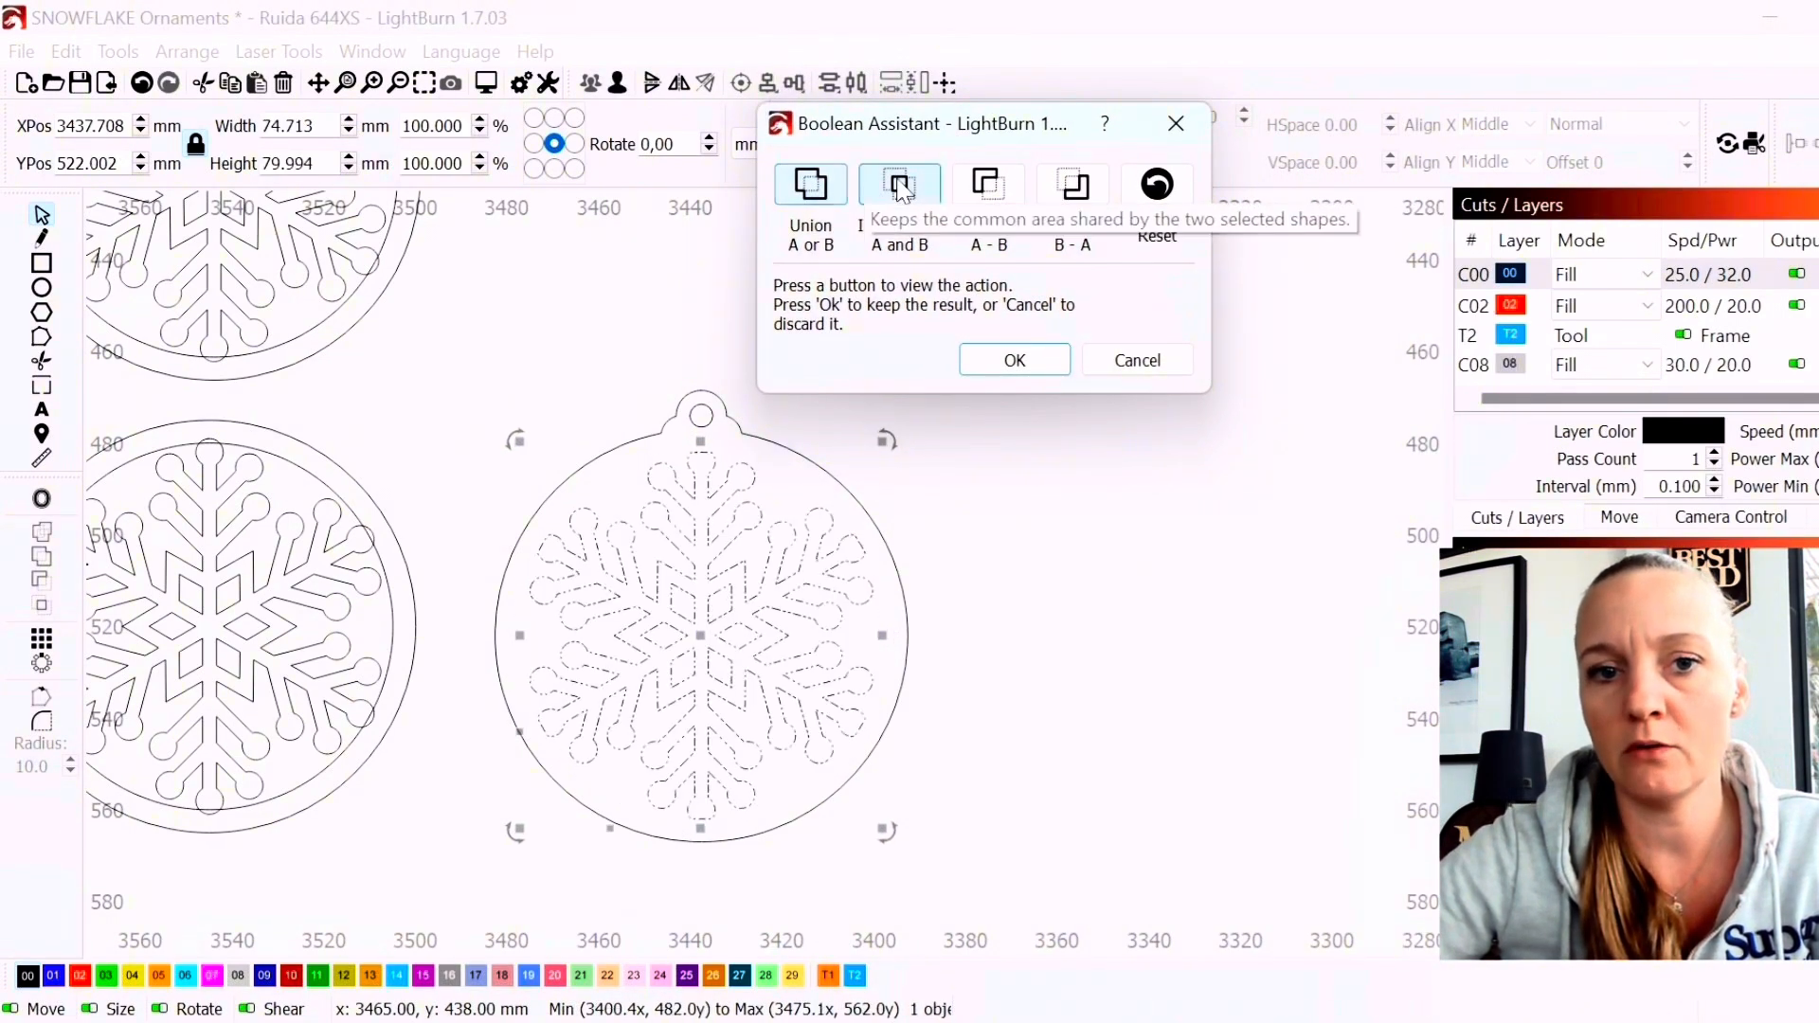
{"action": "left_click", "coordinate": [988, 187]}
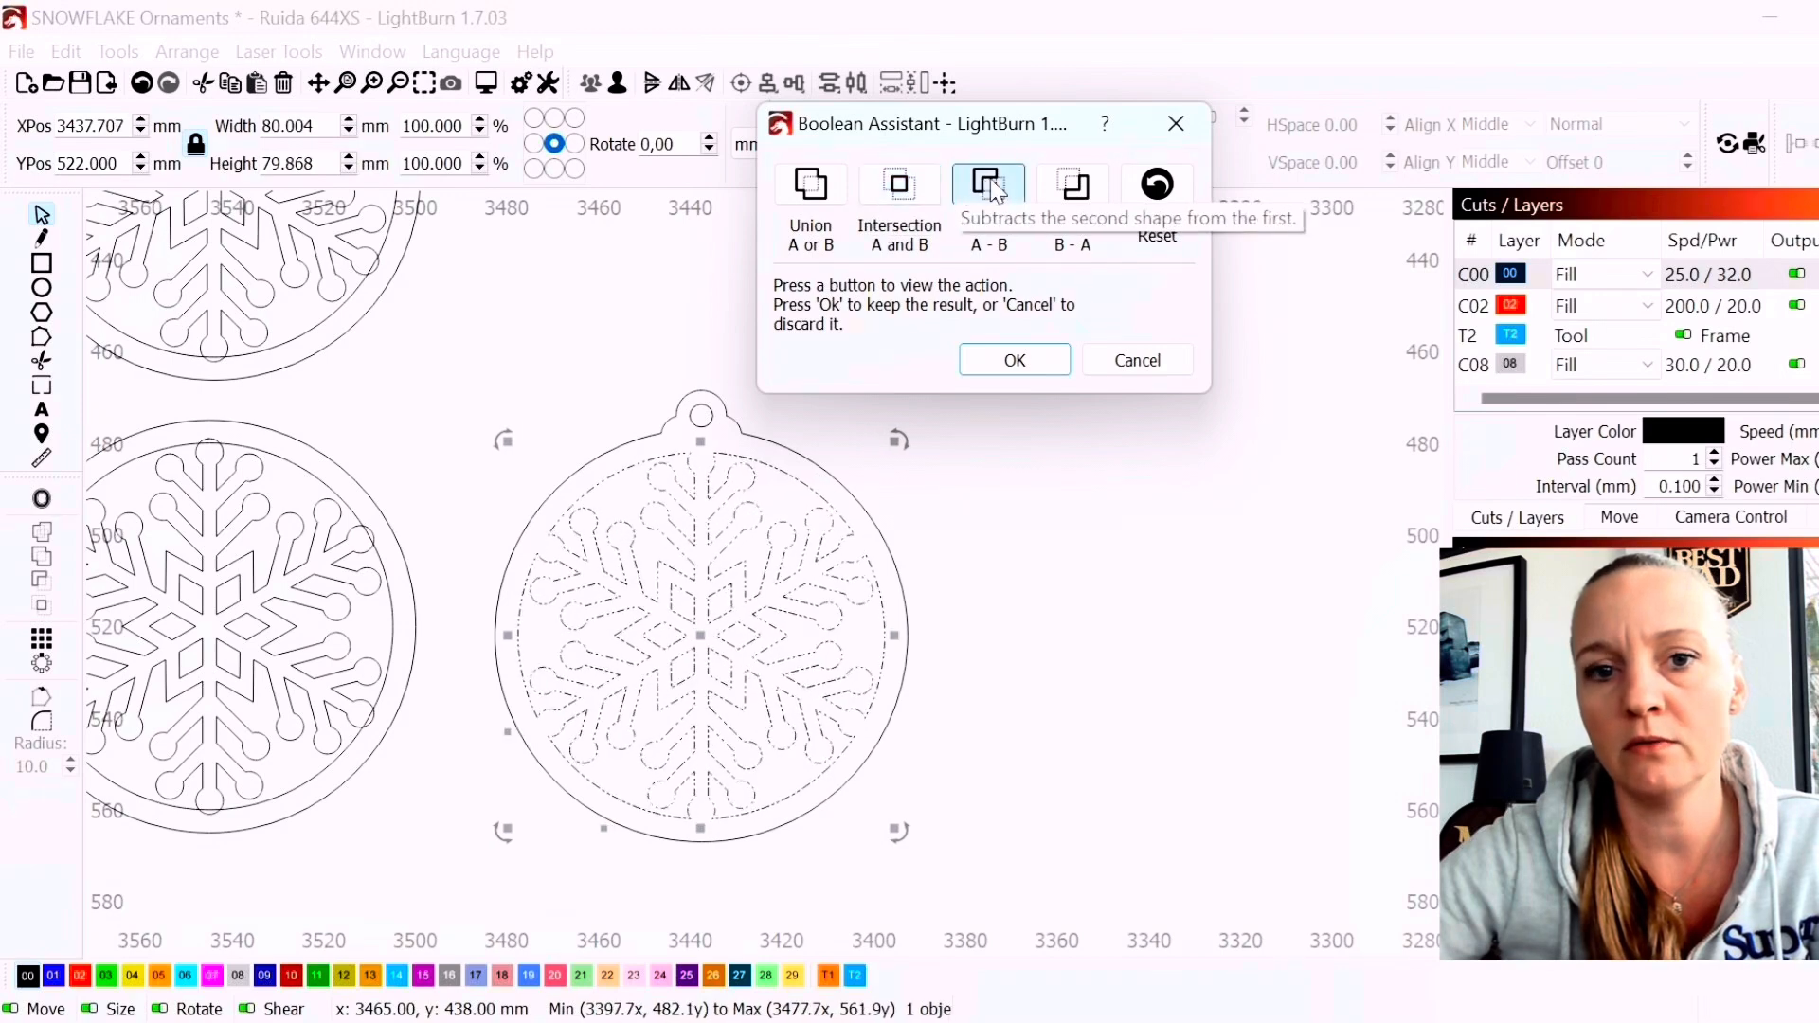
{"action": "left_click", "coordinate": [1089, 189]}
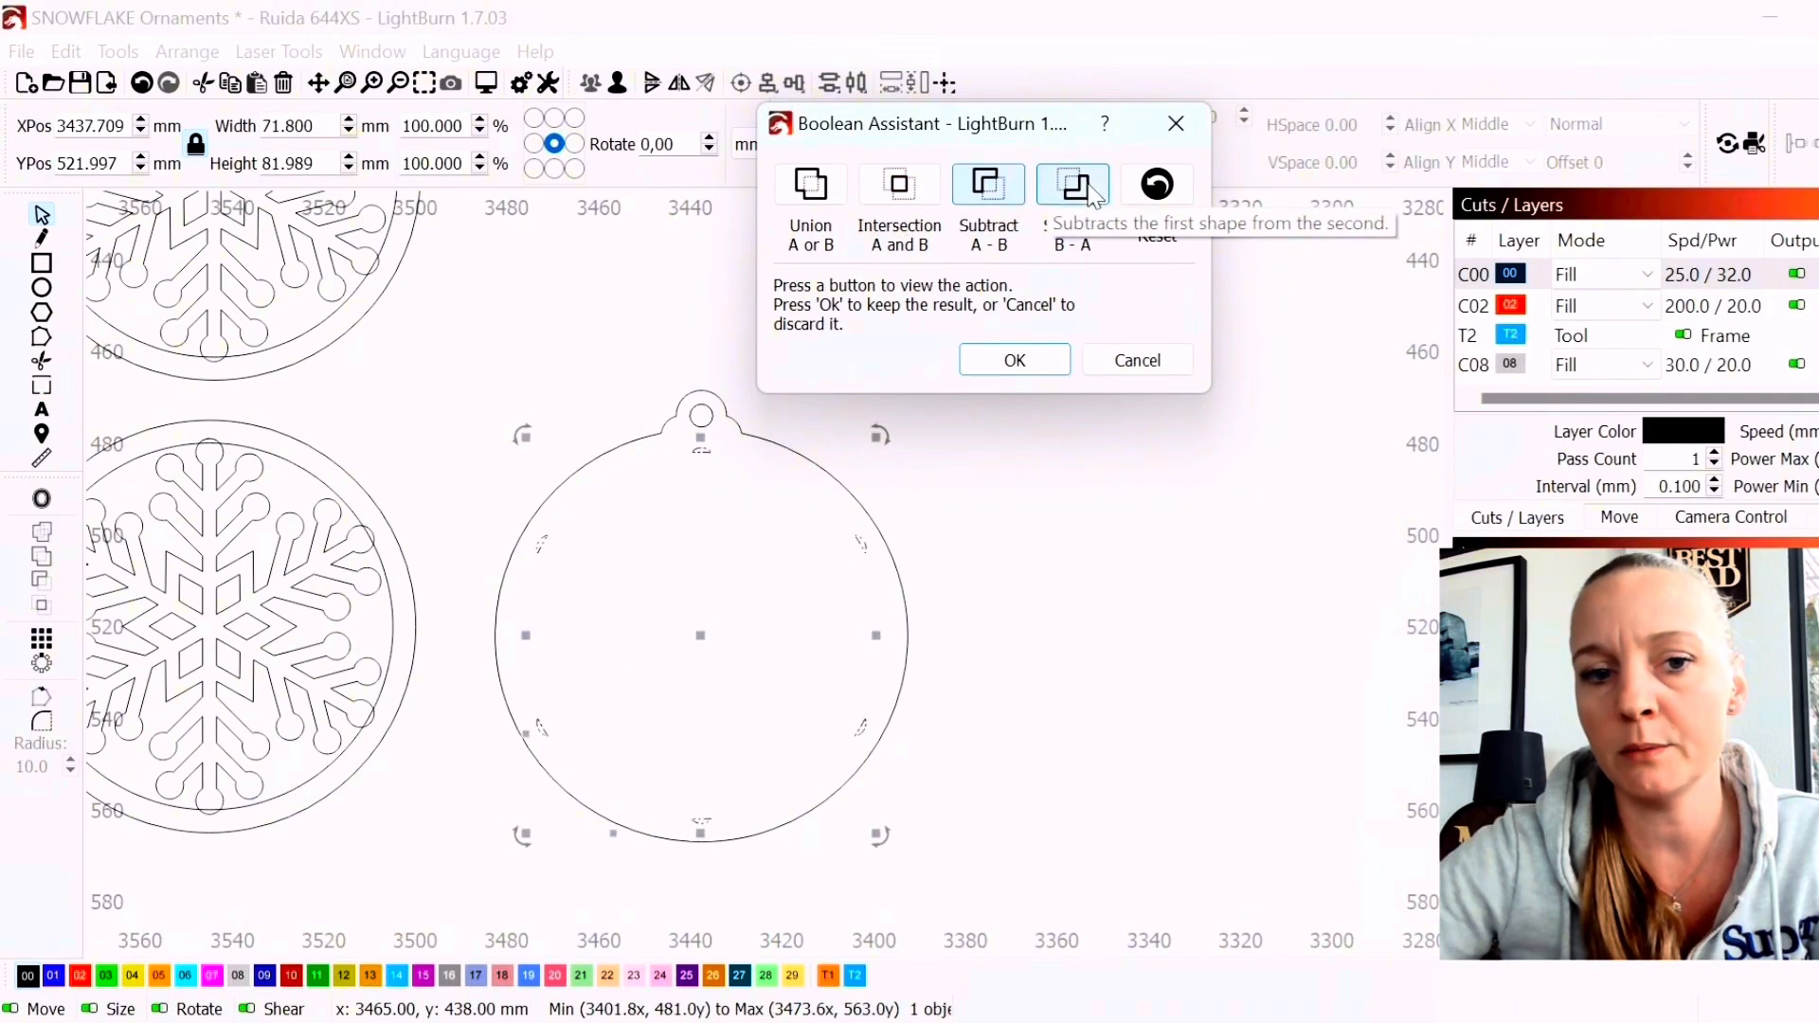
Cut the snowflake out of the inner frame circle by applying Subtract A - B in the Boolean Assistant
{"action": "left_click", "coordinate": [985, 186]}
{"action": "left_click", "coordinate": [895, 186]}
{"action": "left_click", "coordinate": [810, 185]}
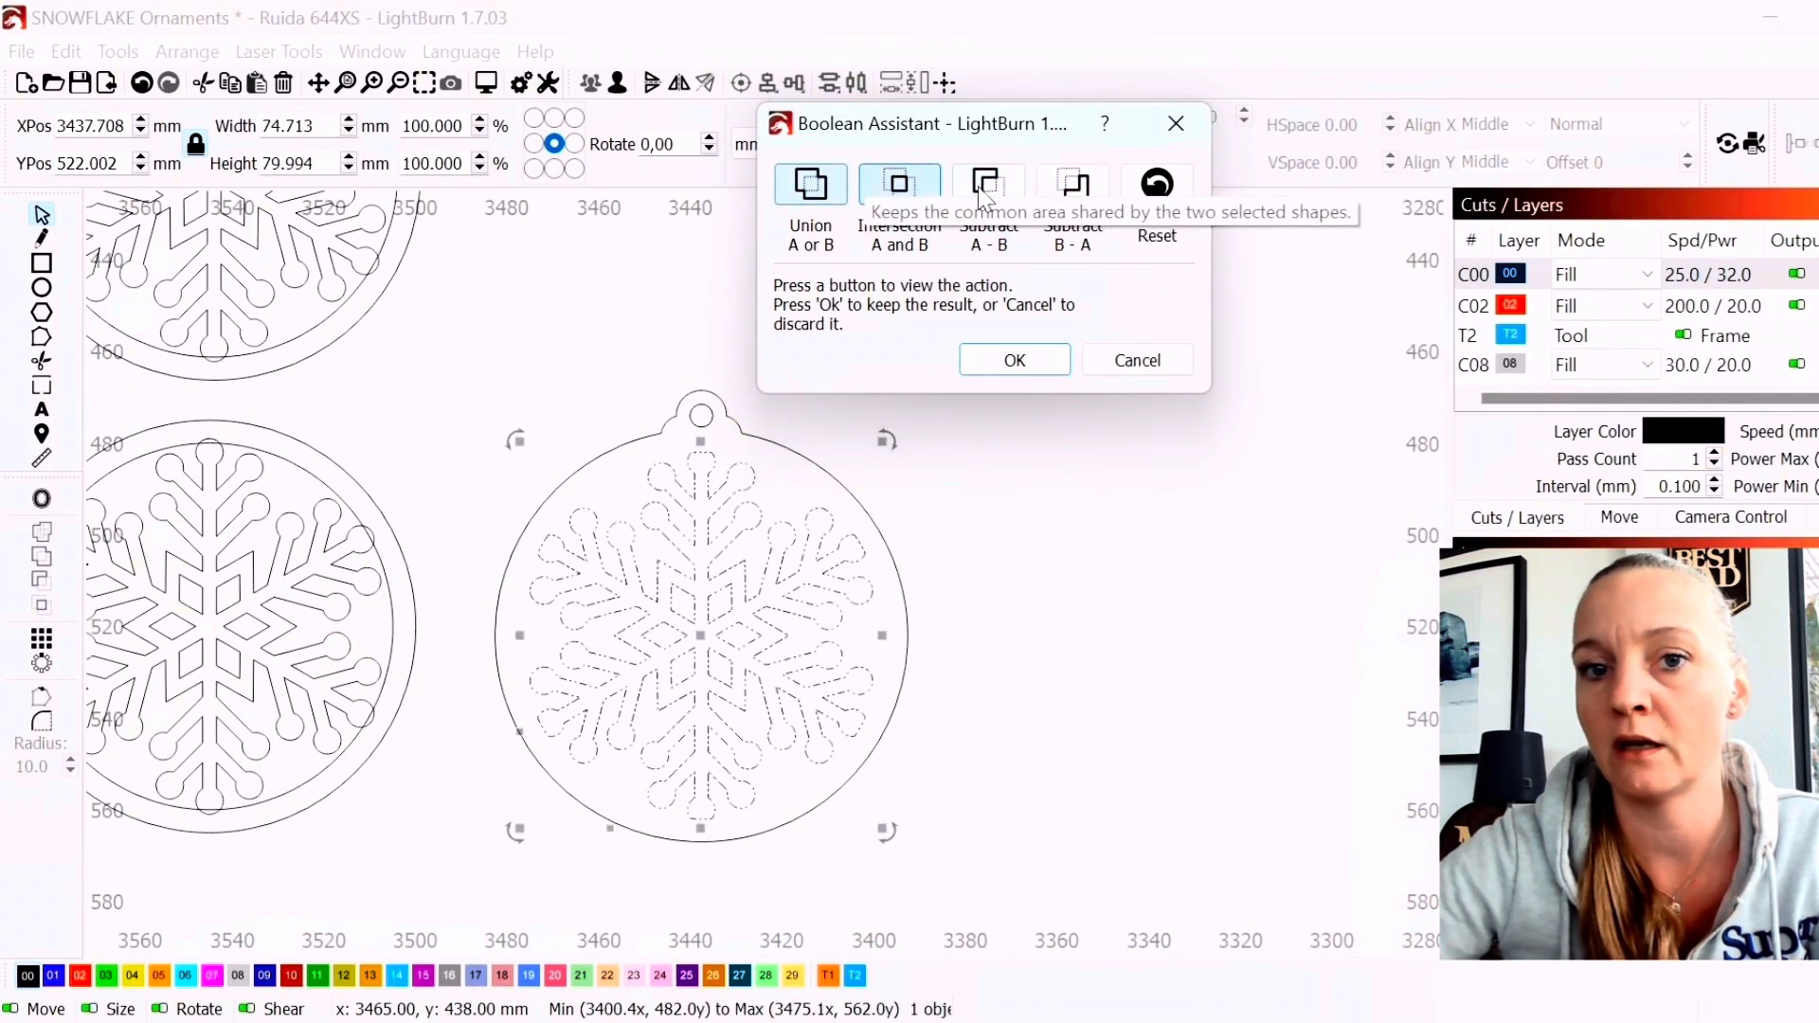
{"action": "left_click", "coordinate": [988, 187]}
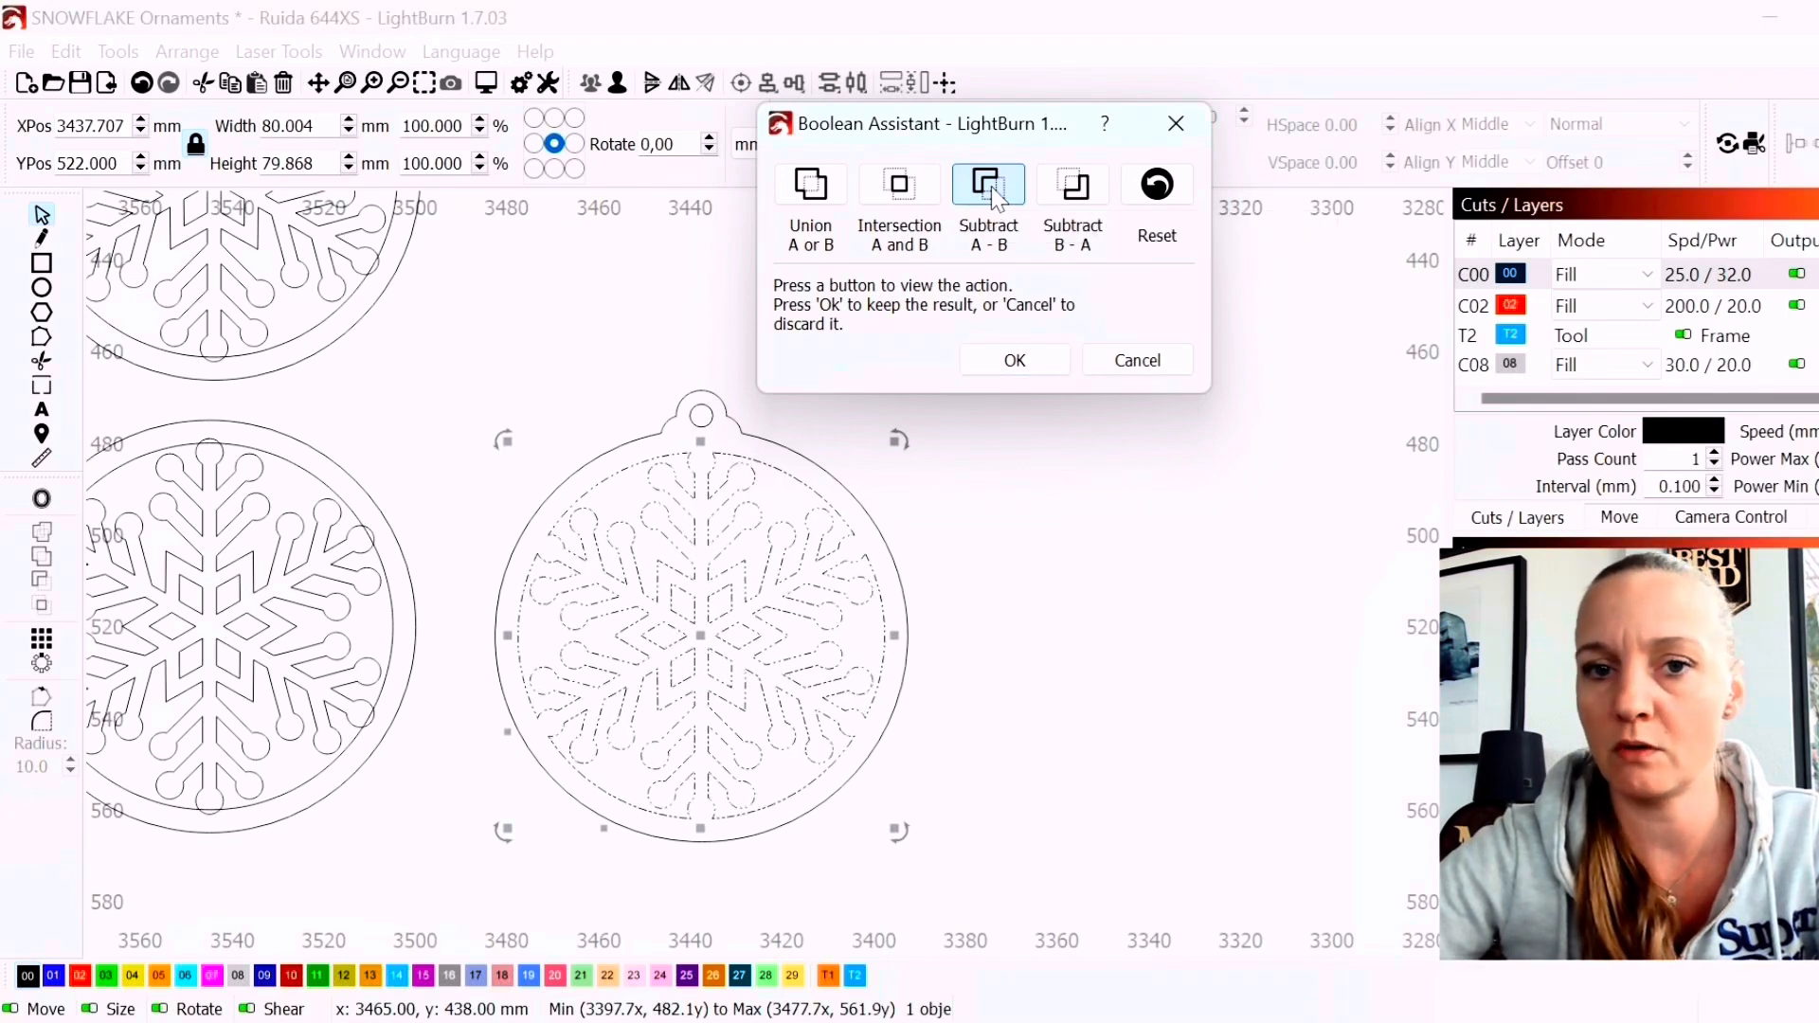
{"action": "left_click", "coordinate": [1014, 360]}
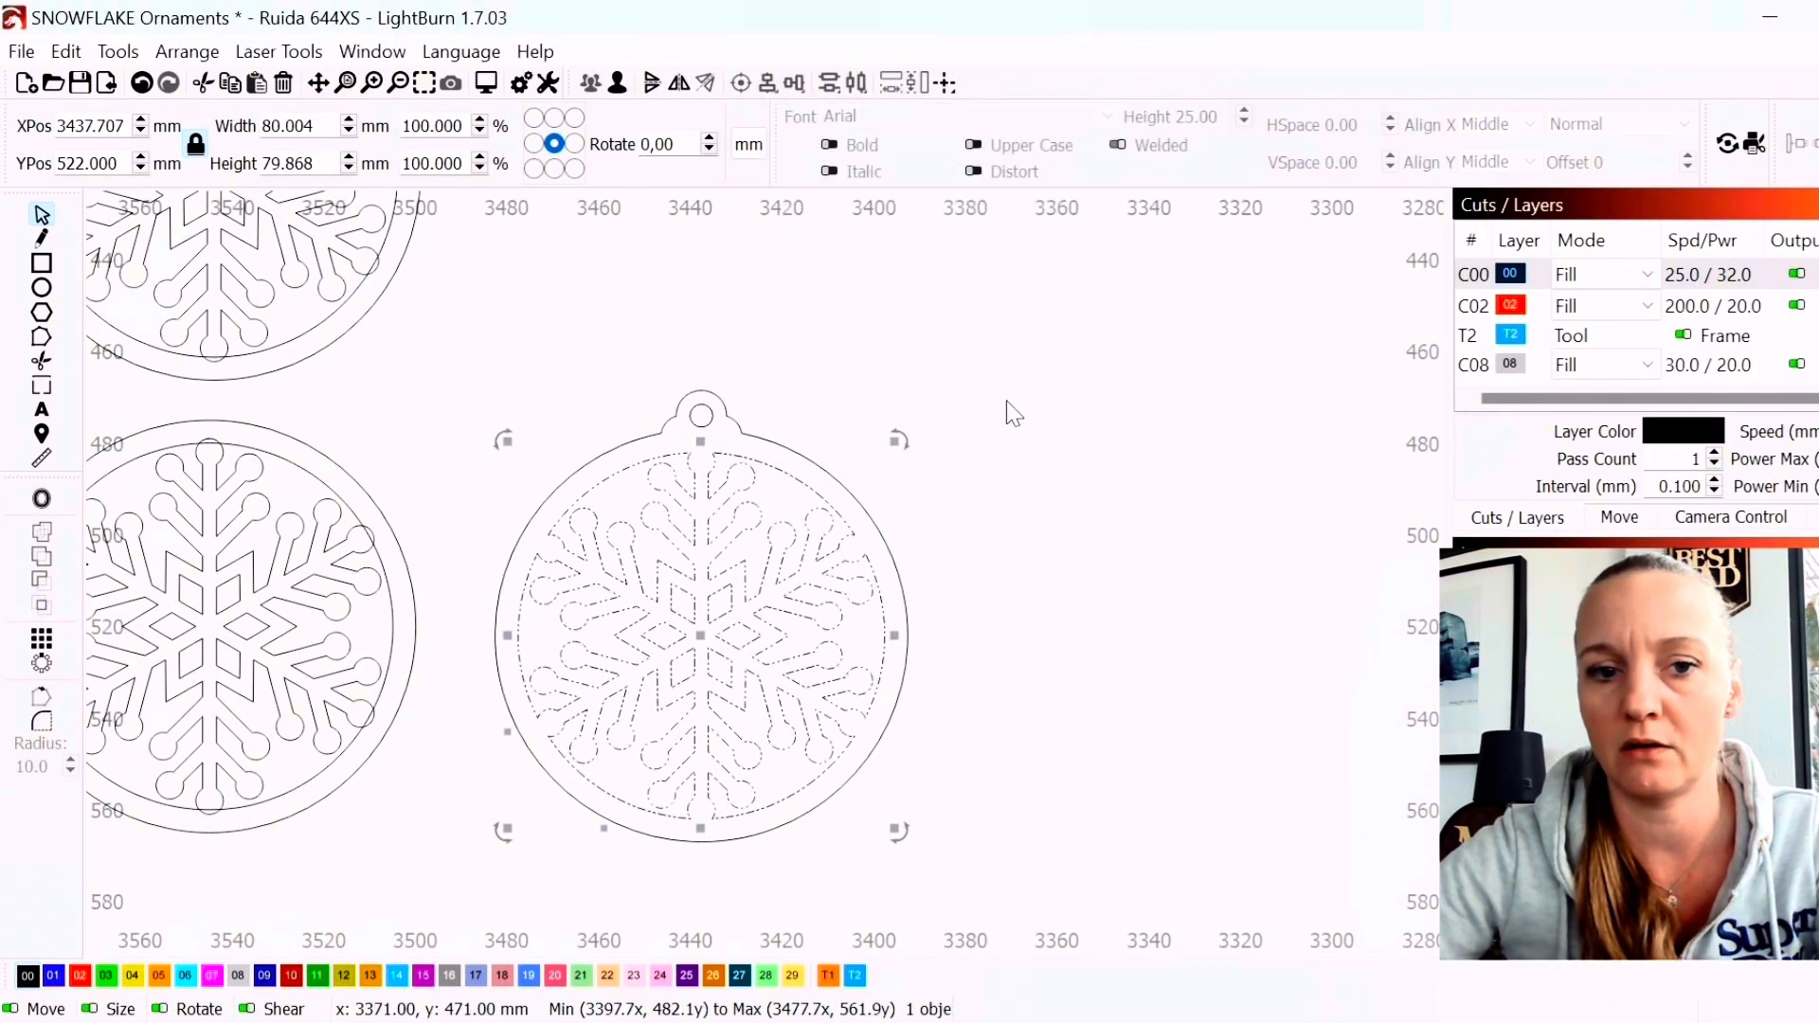
Copy the finished ornament and place the copy below the full-snowflake ornament in the existing set, at X 3896, Y 714 mm
{"action": "scroll", "coordinate": [1076, 486], "scroll_direction": "down", "scroll_amount": 3}
{"action": "left_click_drag", "start_coordinate": [659, 330], "coordinate": [1069, 830]}
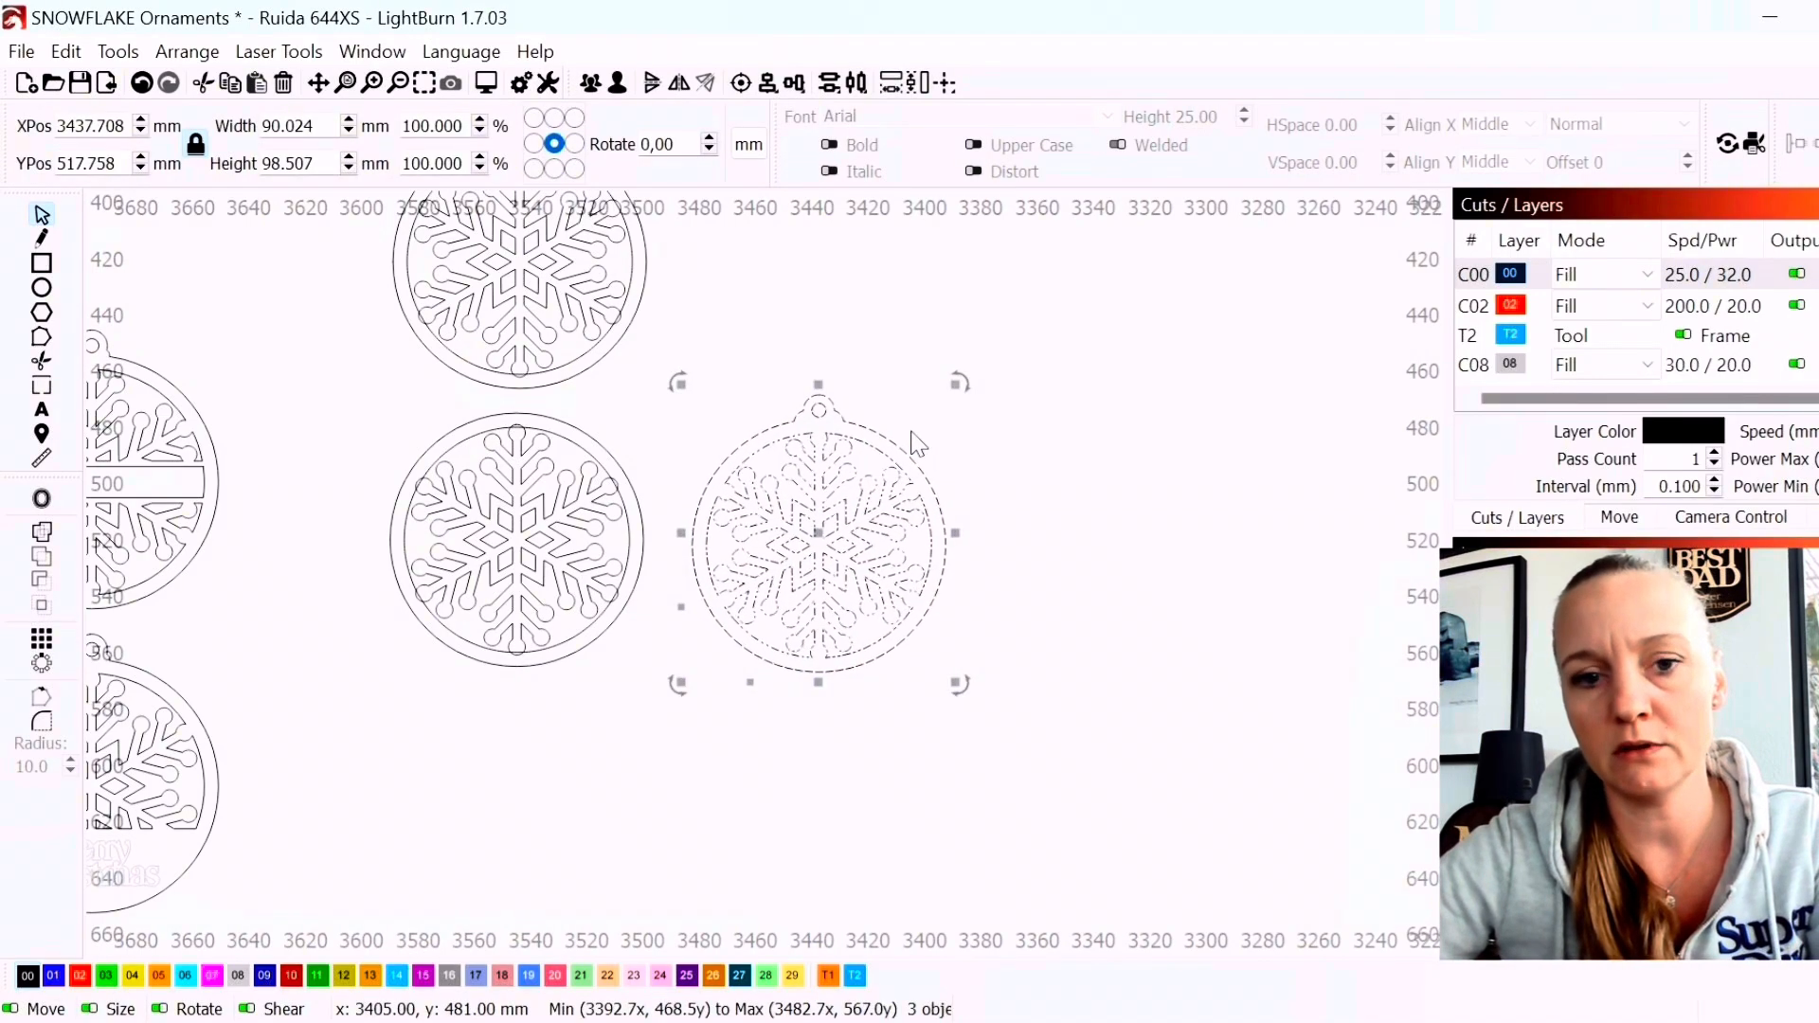
{"action": "scroll", "coordinate": [918, 443], "scroll_direction": "down", "scroll_amount": 5}
{"action": "key", "text": "ctrl+v"}
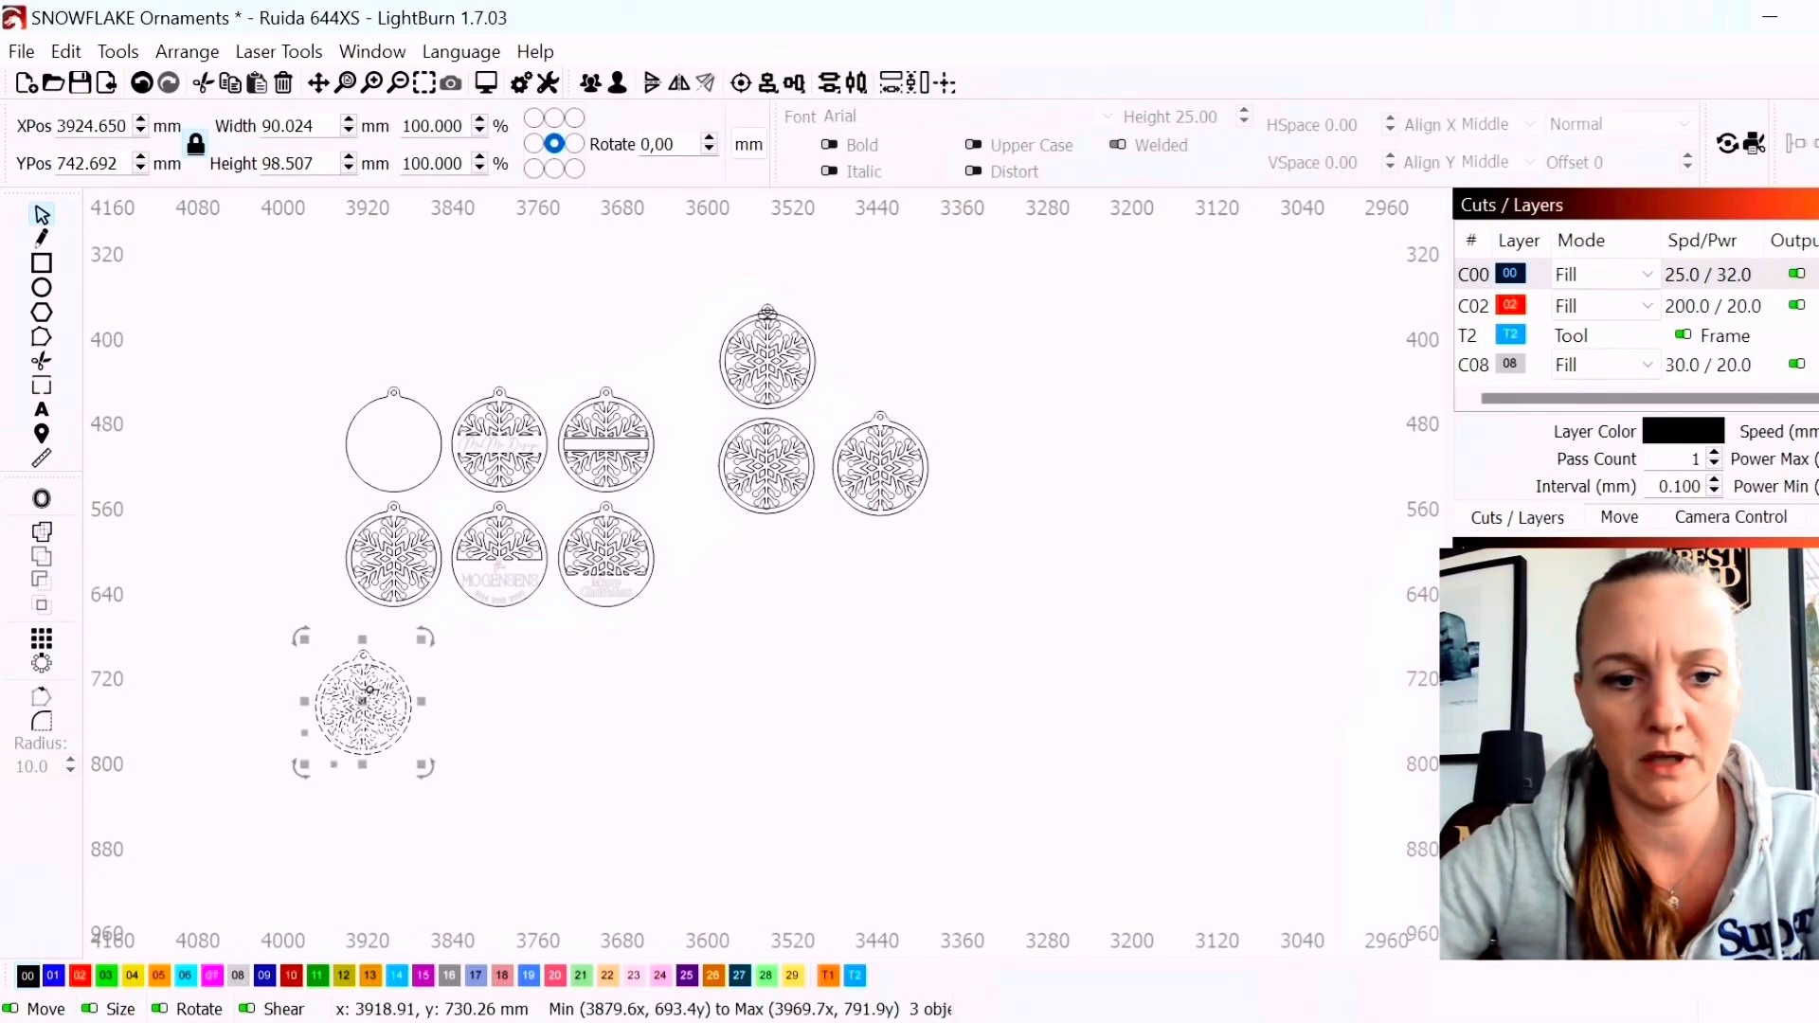
{"action": "scroll", "coordinate": [369, 689], "scroll_direction": "up", "scroll_amount": 3}
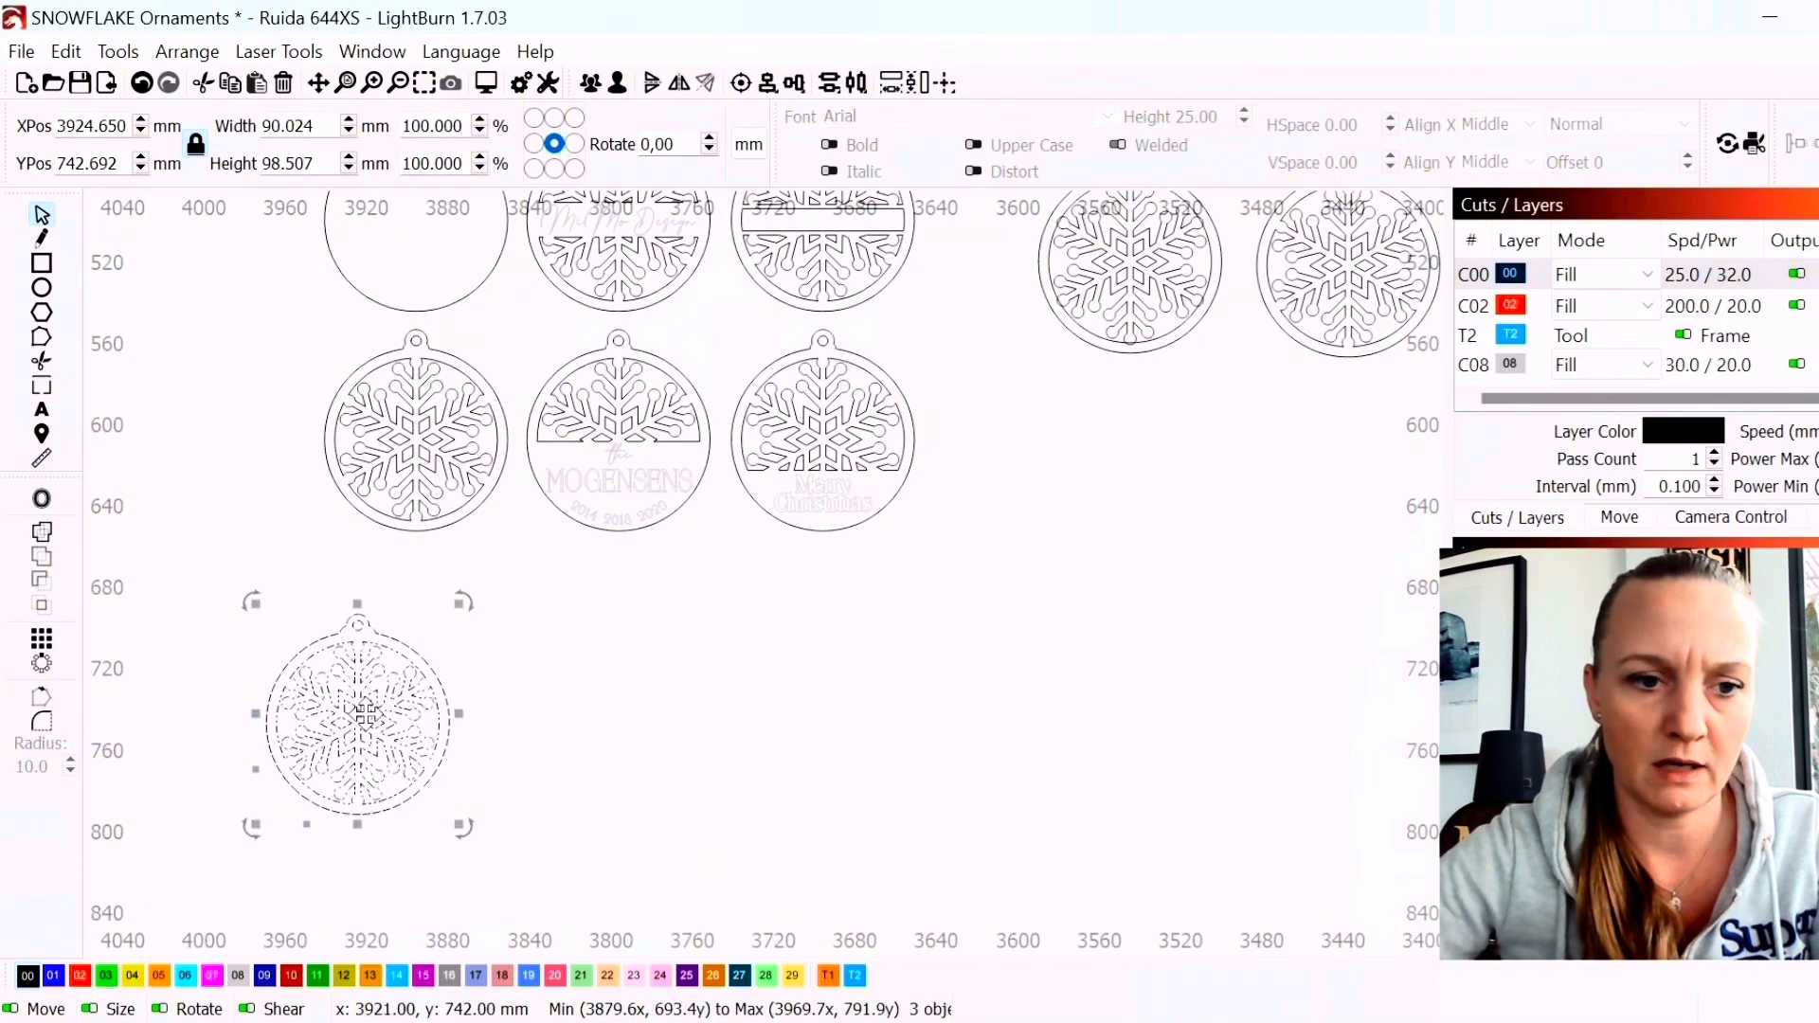
{"action": "left_click_drag", "start_coordinate": [365, 717], "coordinate": [421, 657]}
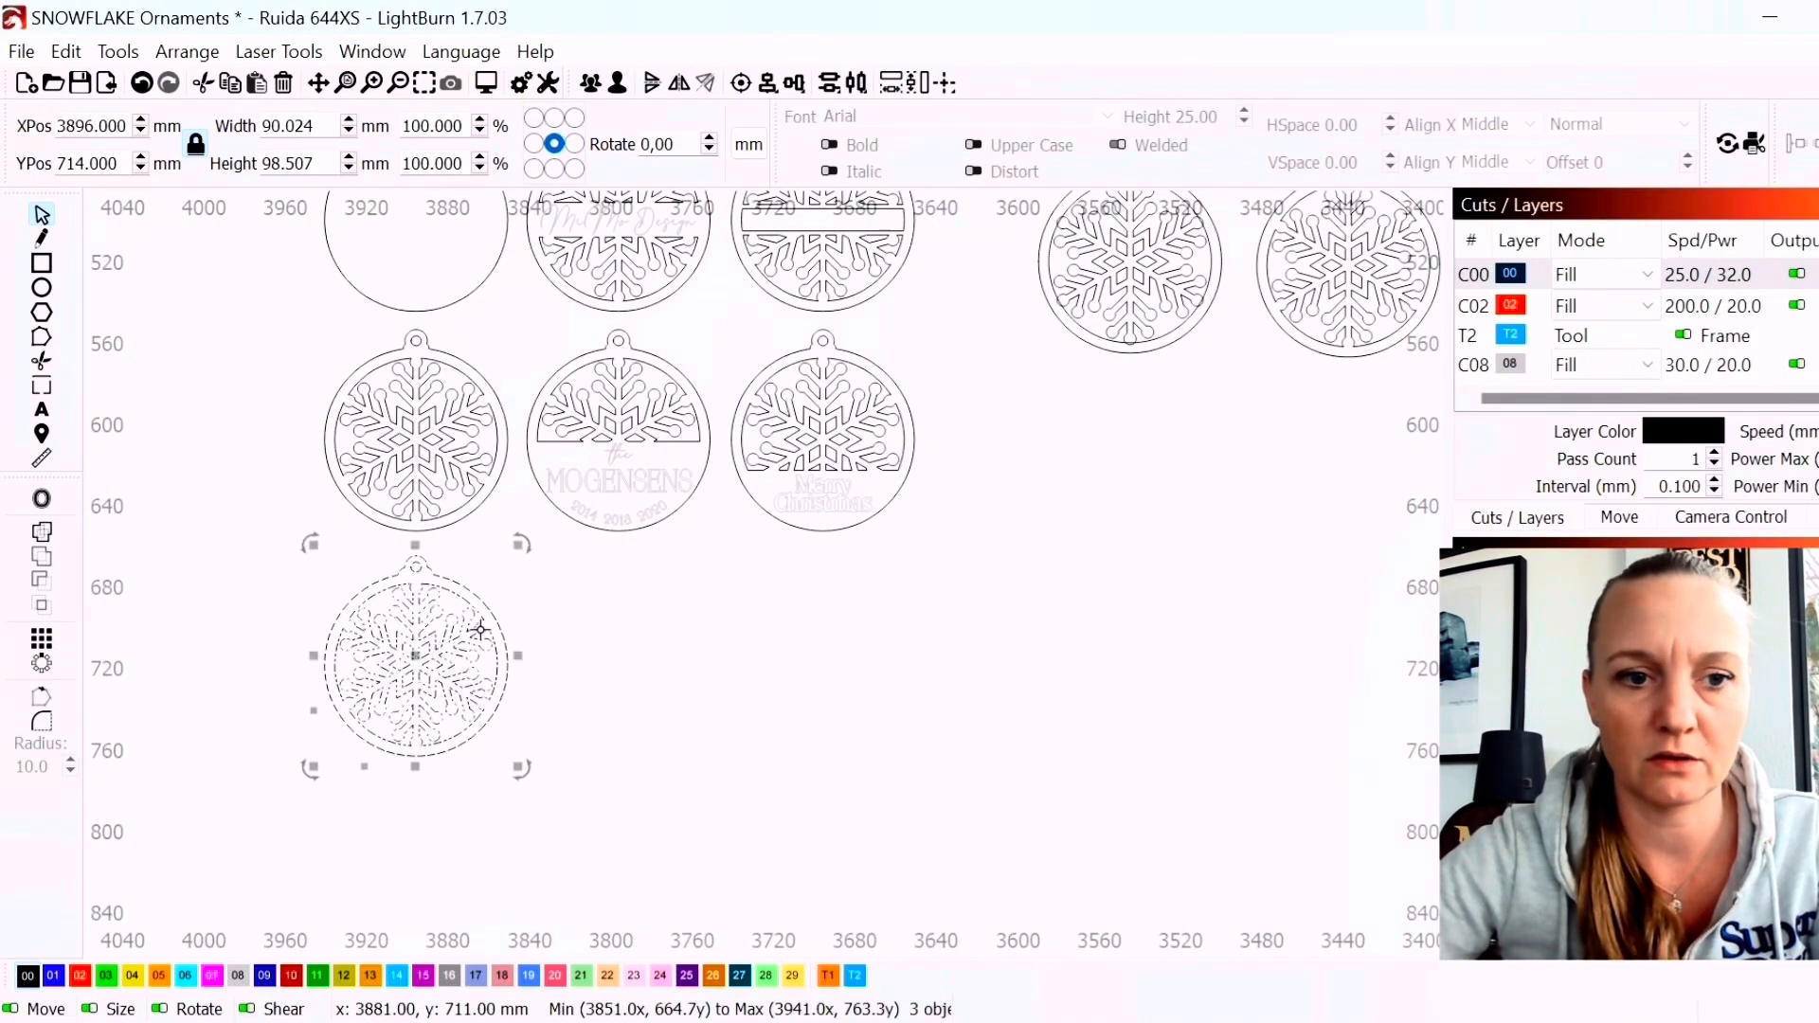
{"action": "left_click", "coordinate": [316, 589]}
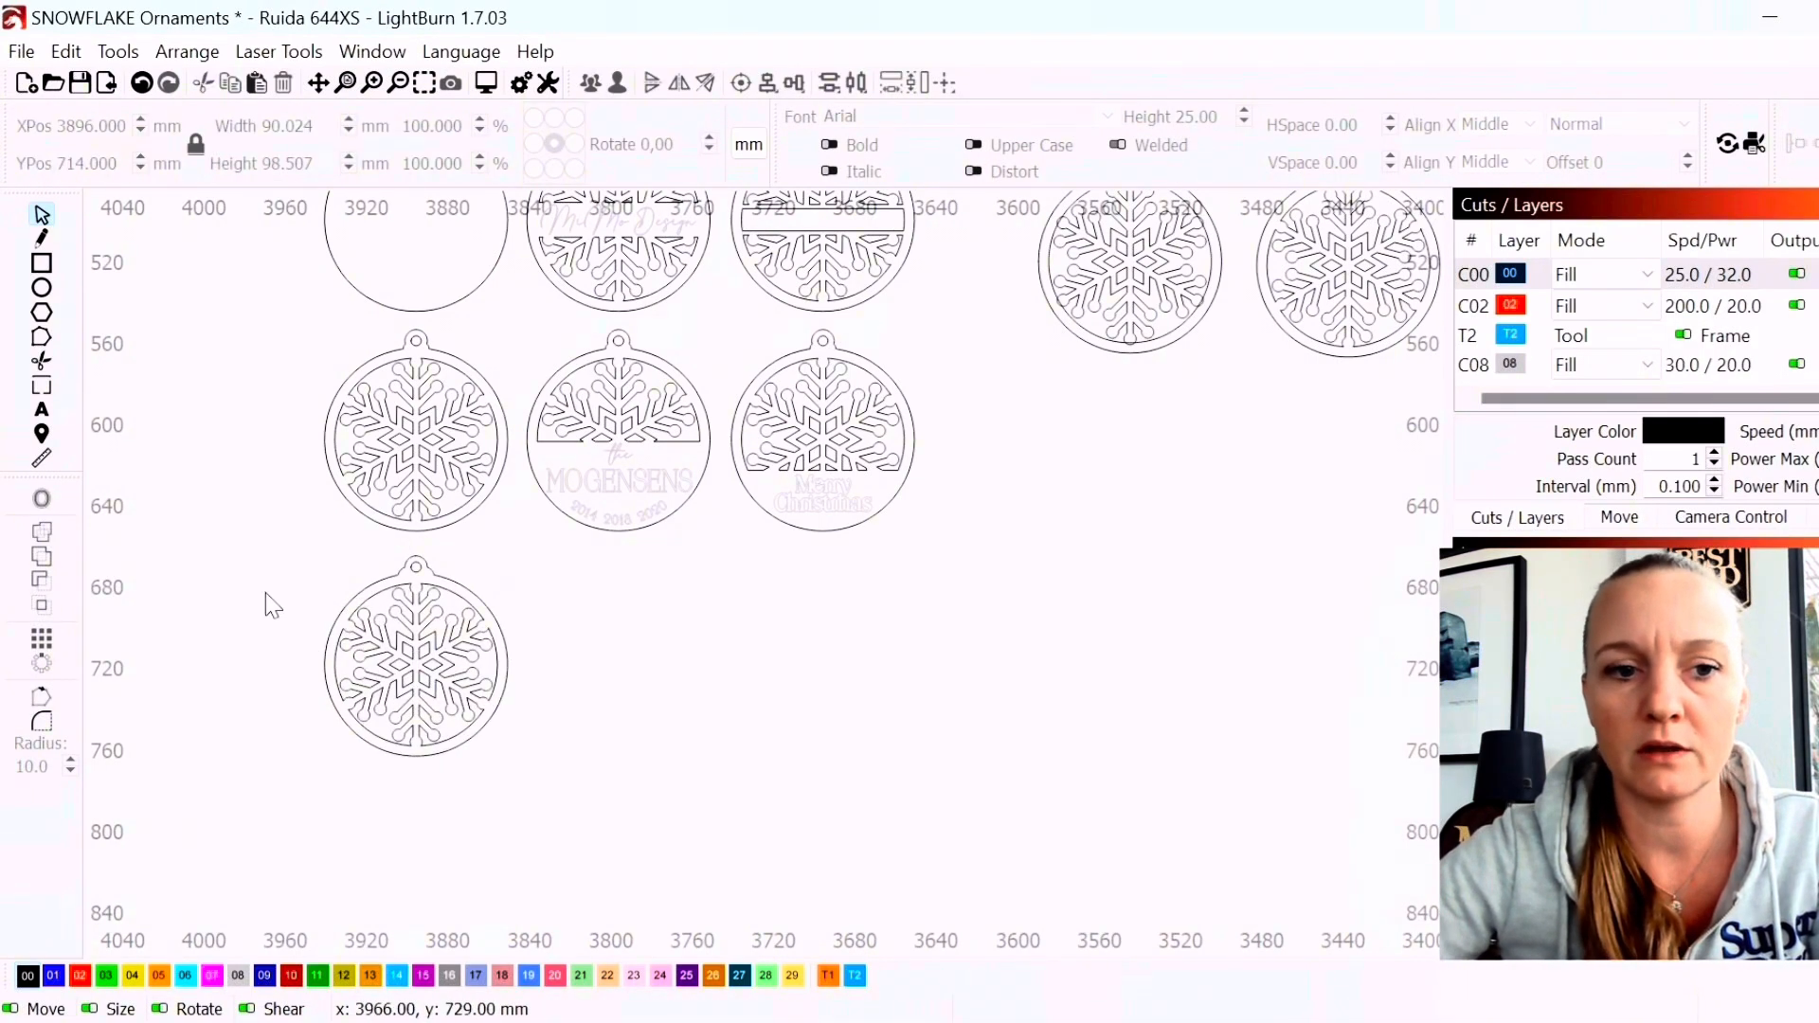
Copy only the new ornament's outer outline and ring hole, and place the copy above the blank ornament, at X 3893, Y 373 mm
{"action": "left_click_drag", "start_coordinate": [399, 512], "coordinate": [408, 653]}
{"action": "scroll", "coordinate": [465, 755], "scroll_direction": "up", "scroll_amount": 3}
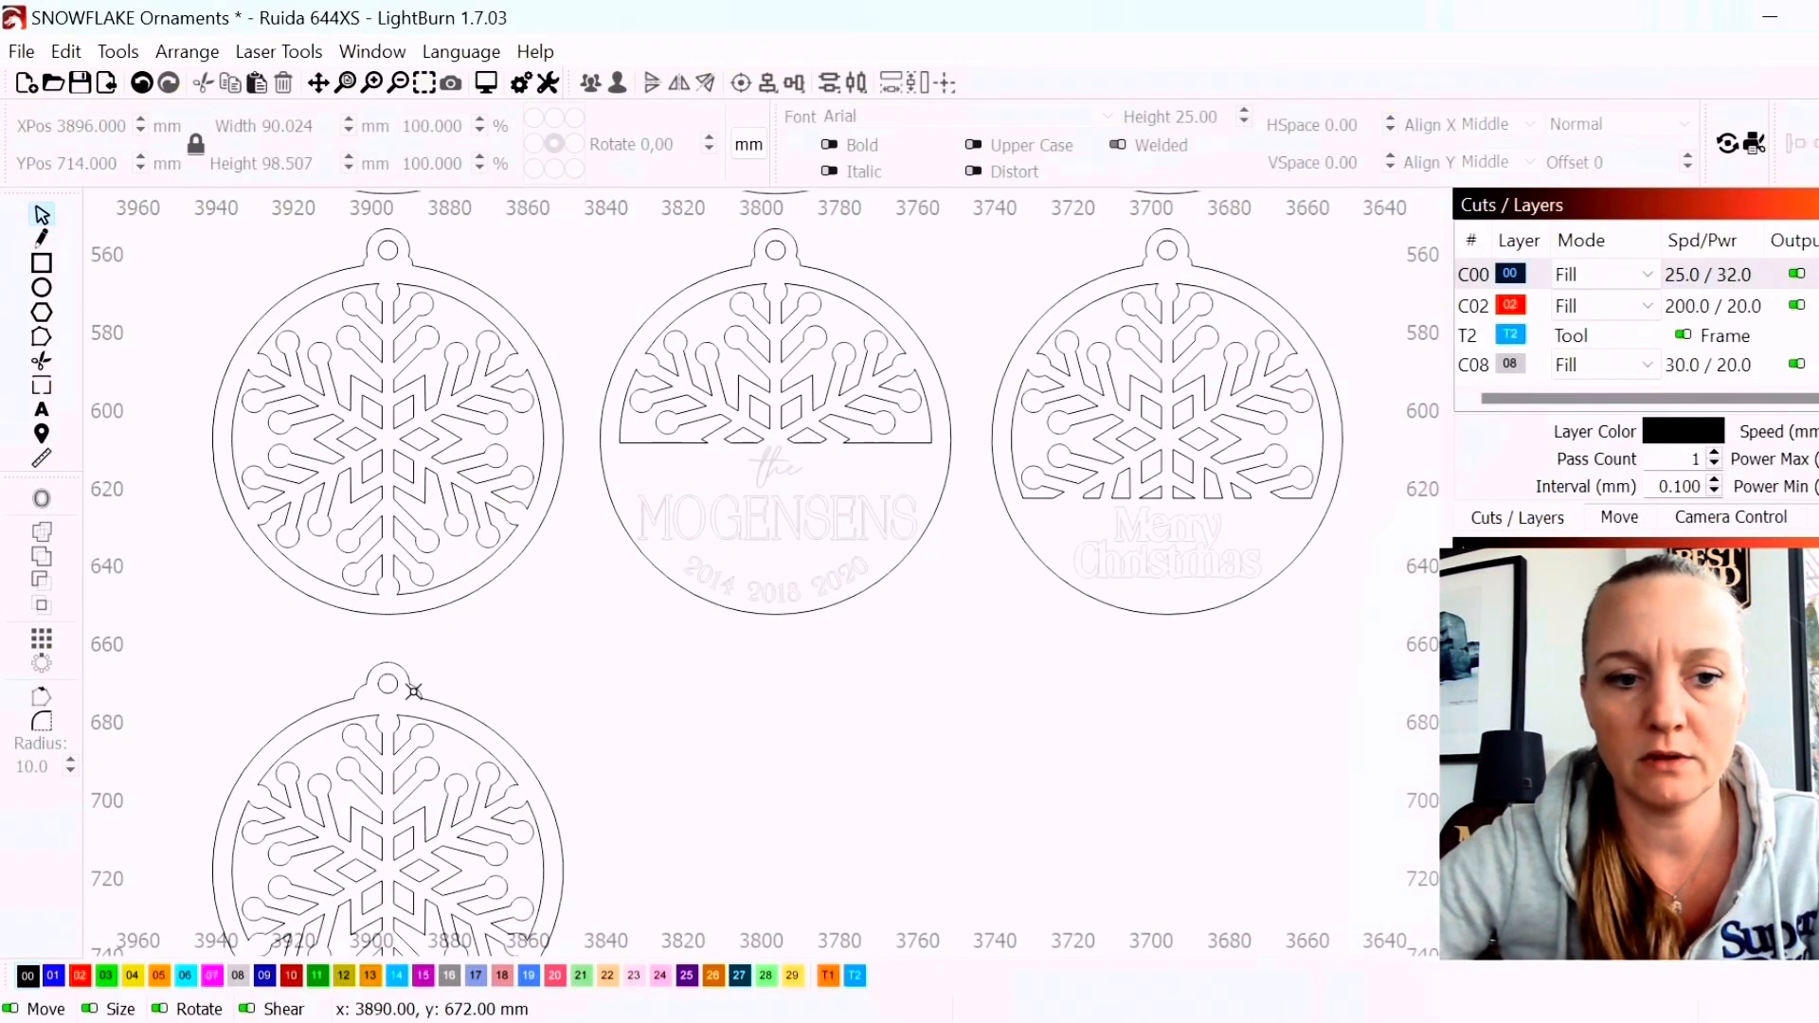
{"action": "left_click", "coordinate": [420, 693]}
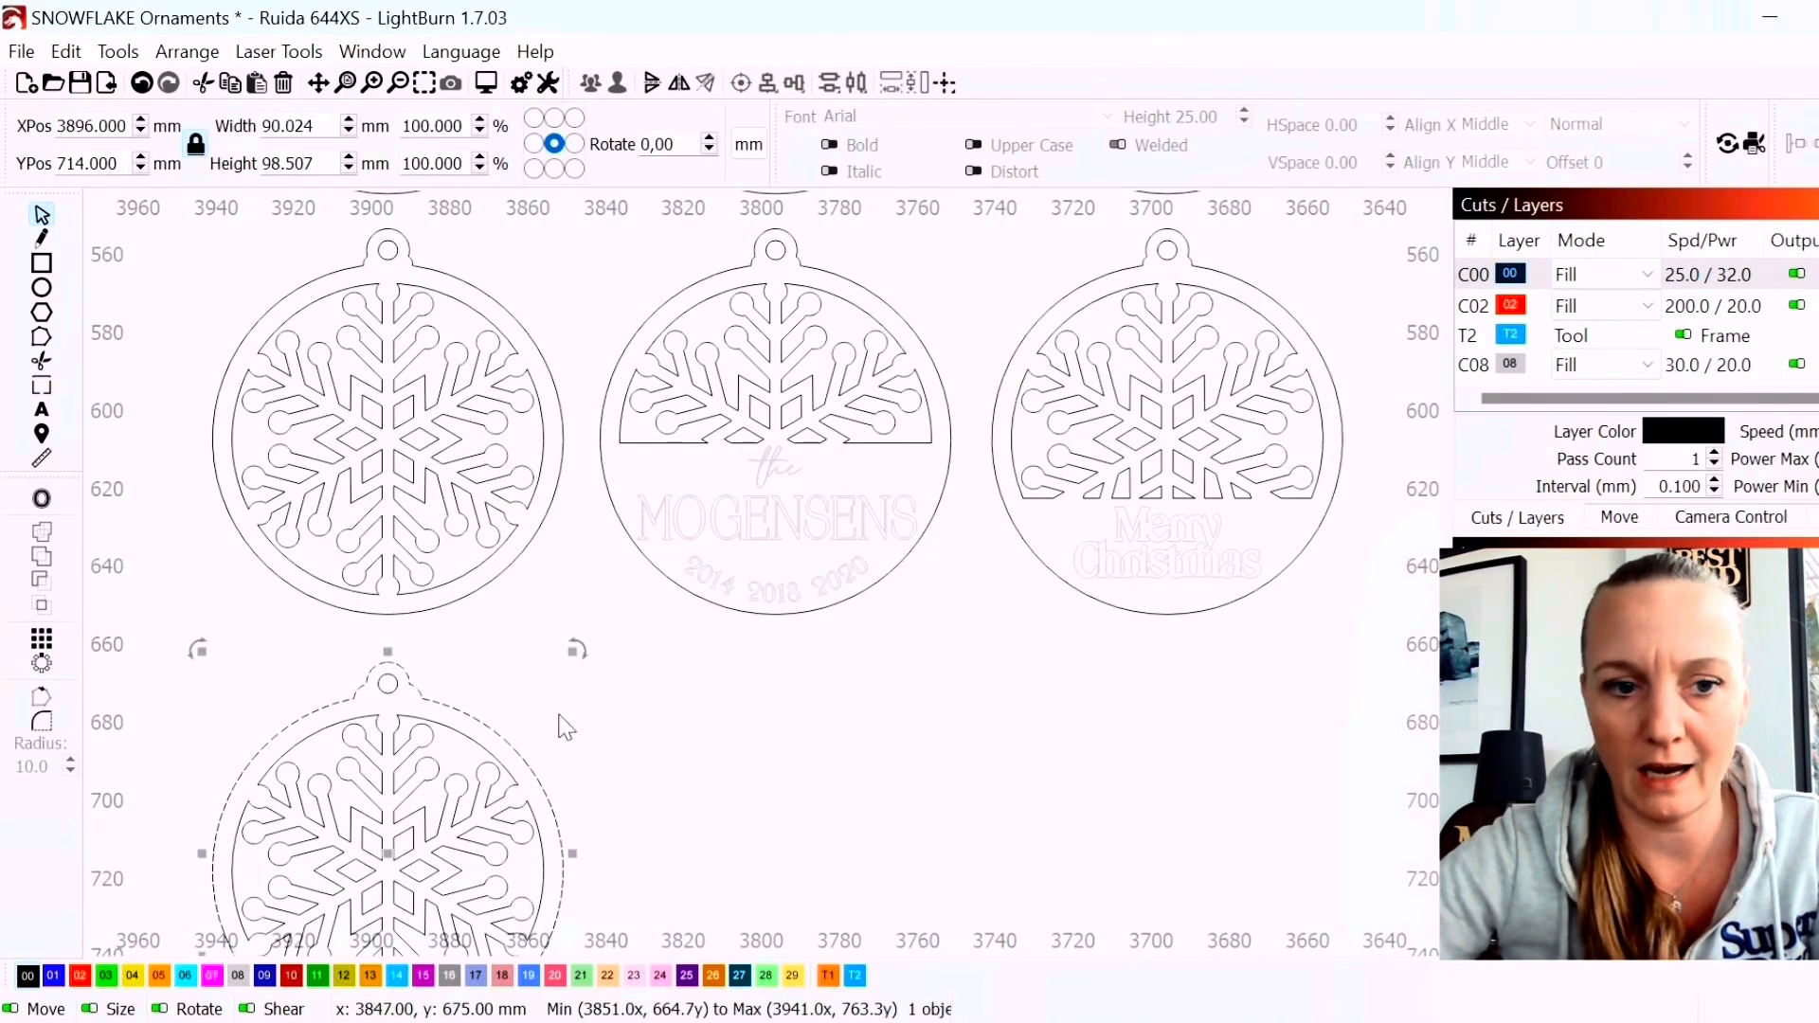
{"action": "left_click", "coordinate": [395, 682], "text": "shift"}
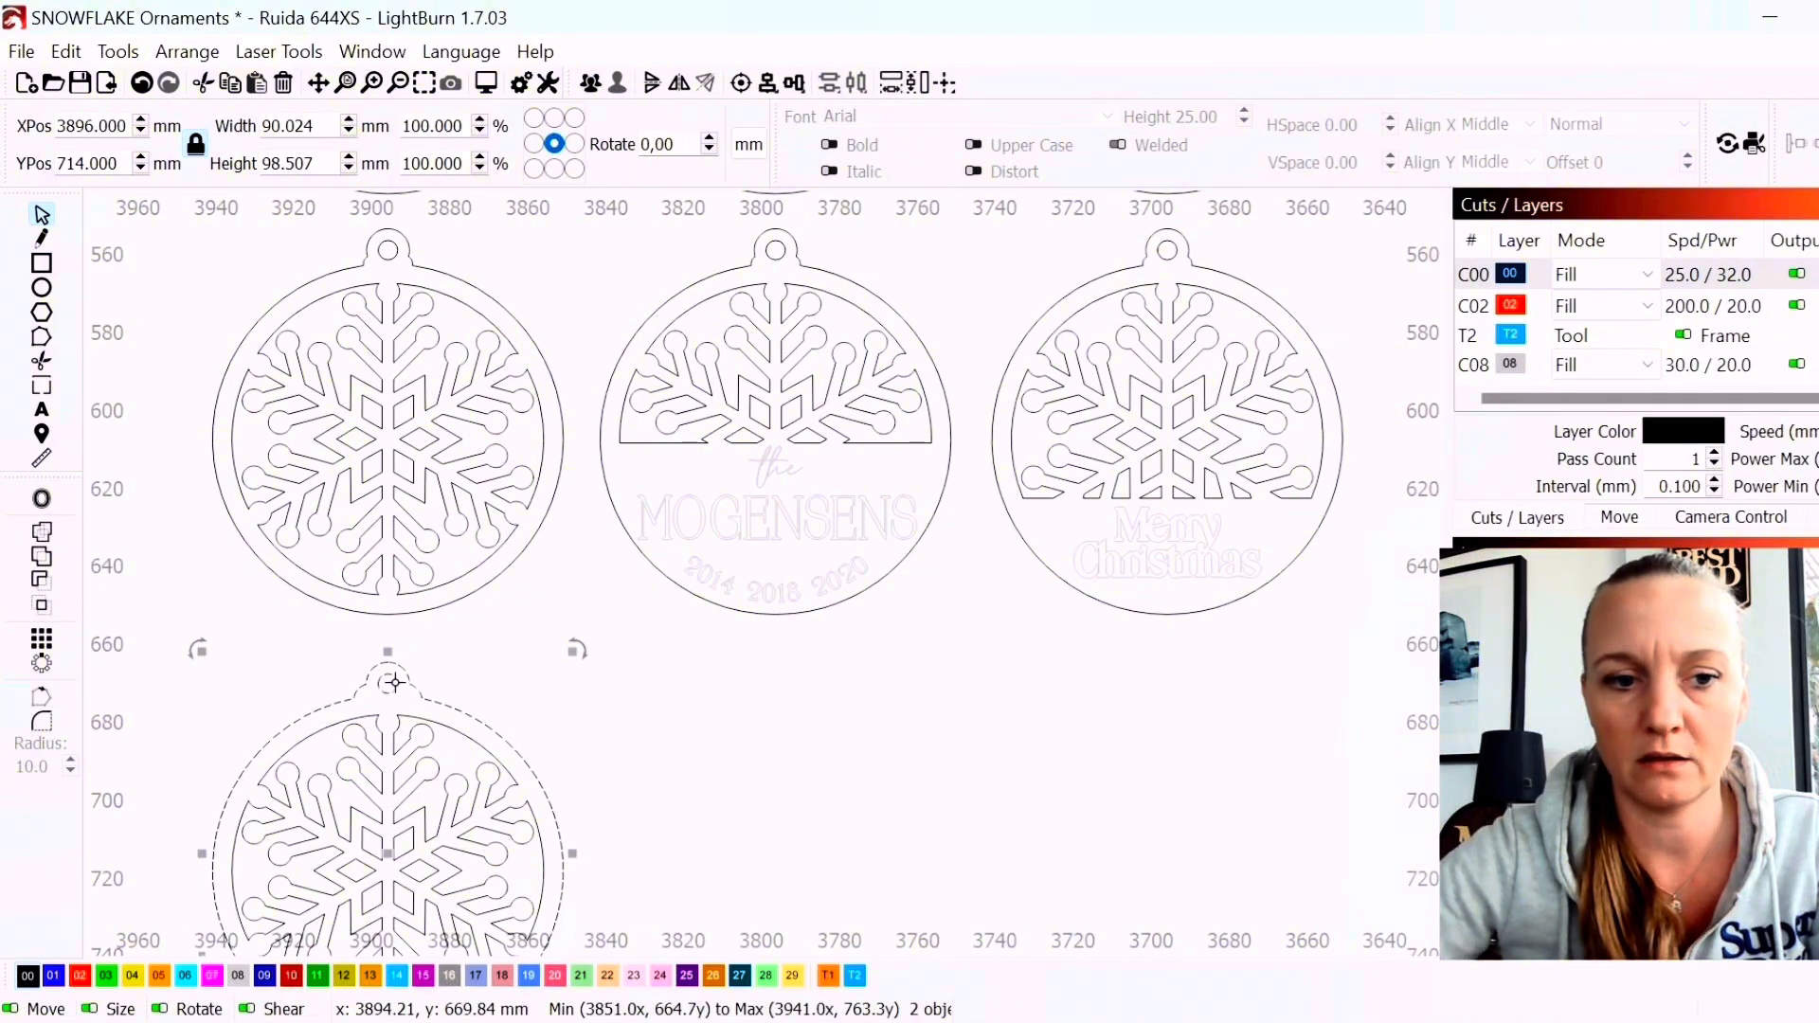
{"action": "right_click", "coordinate": [451, 671]}
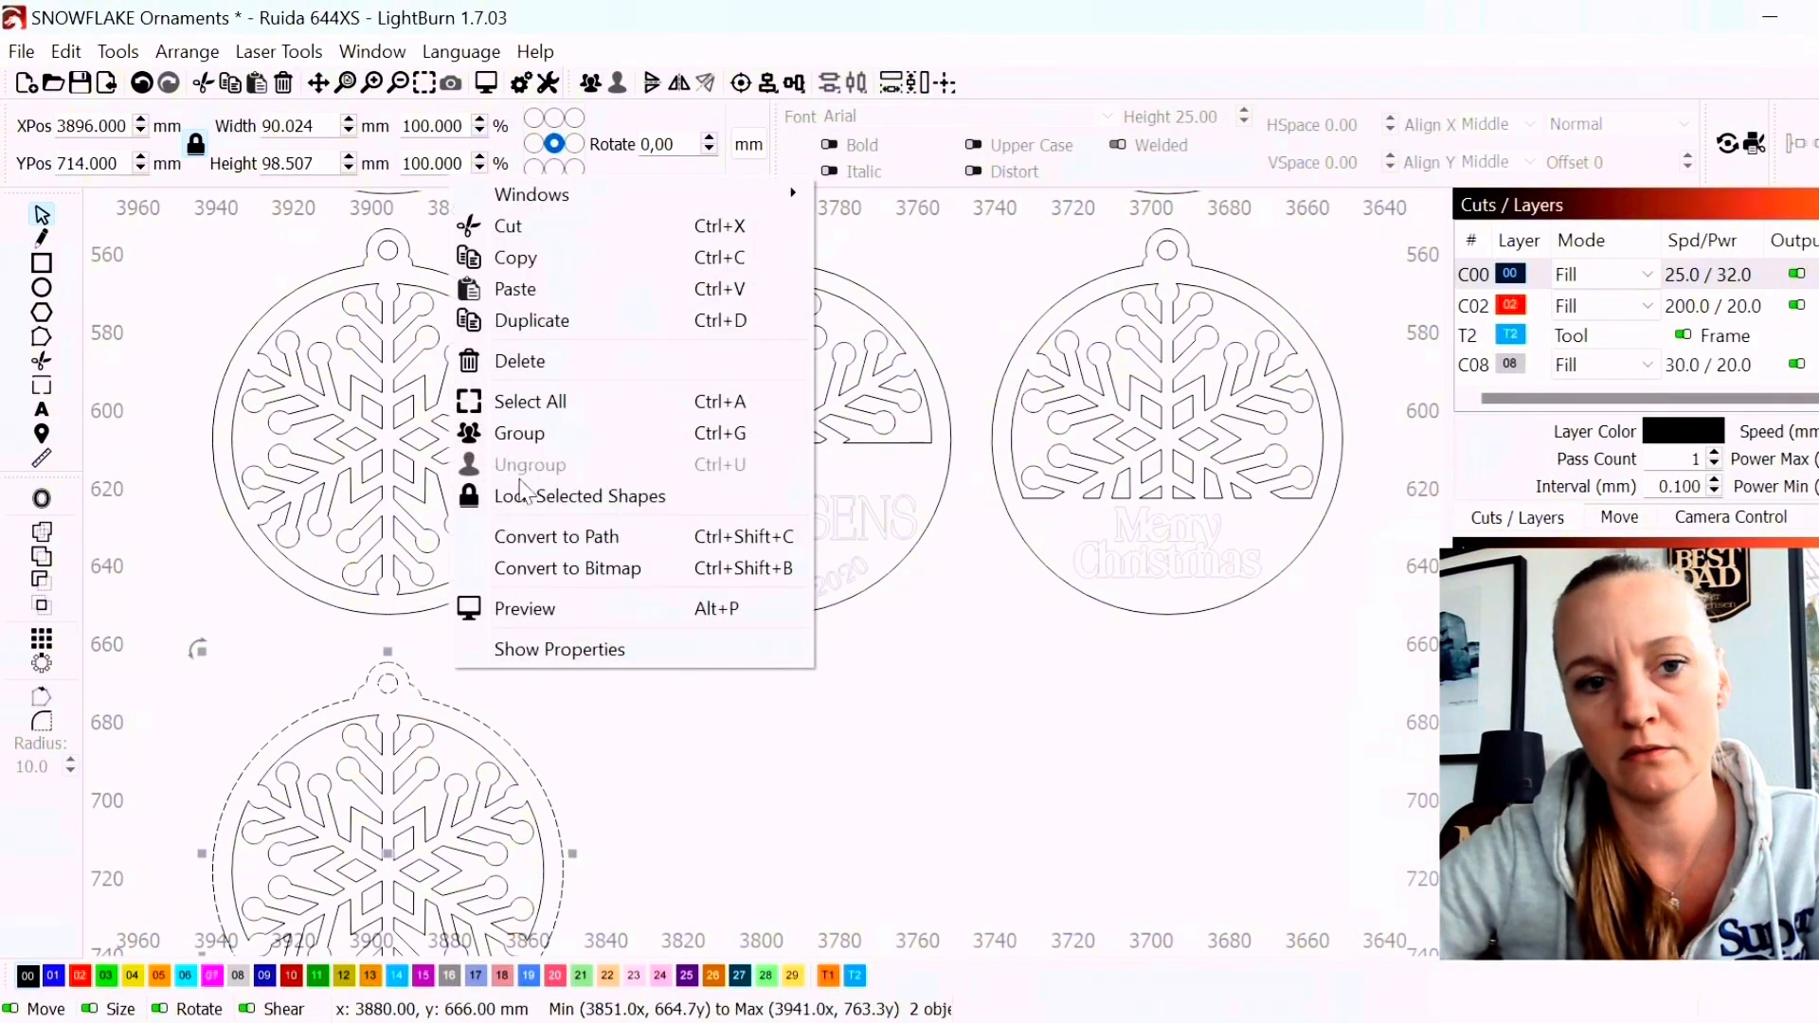
{"action": "left_click", "coordinate": [548, 258]}
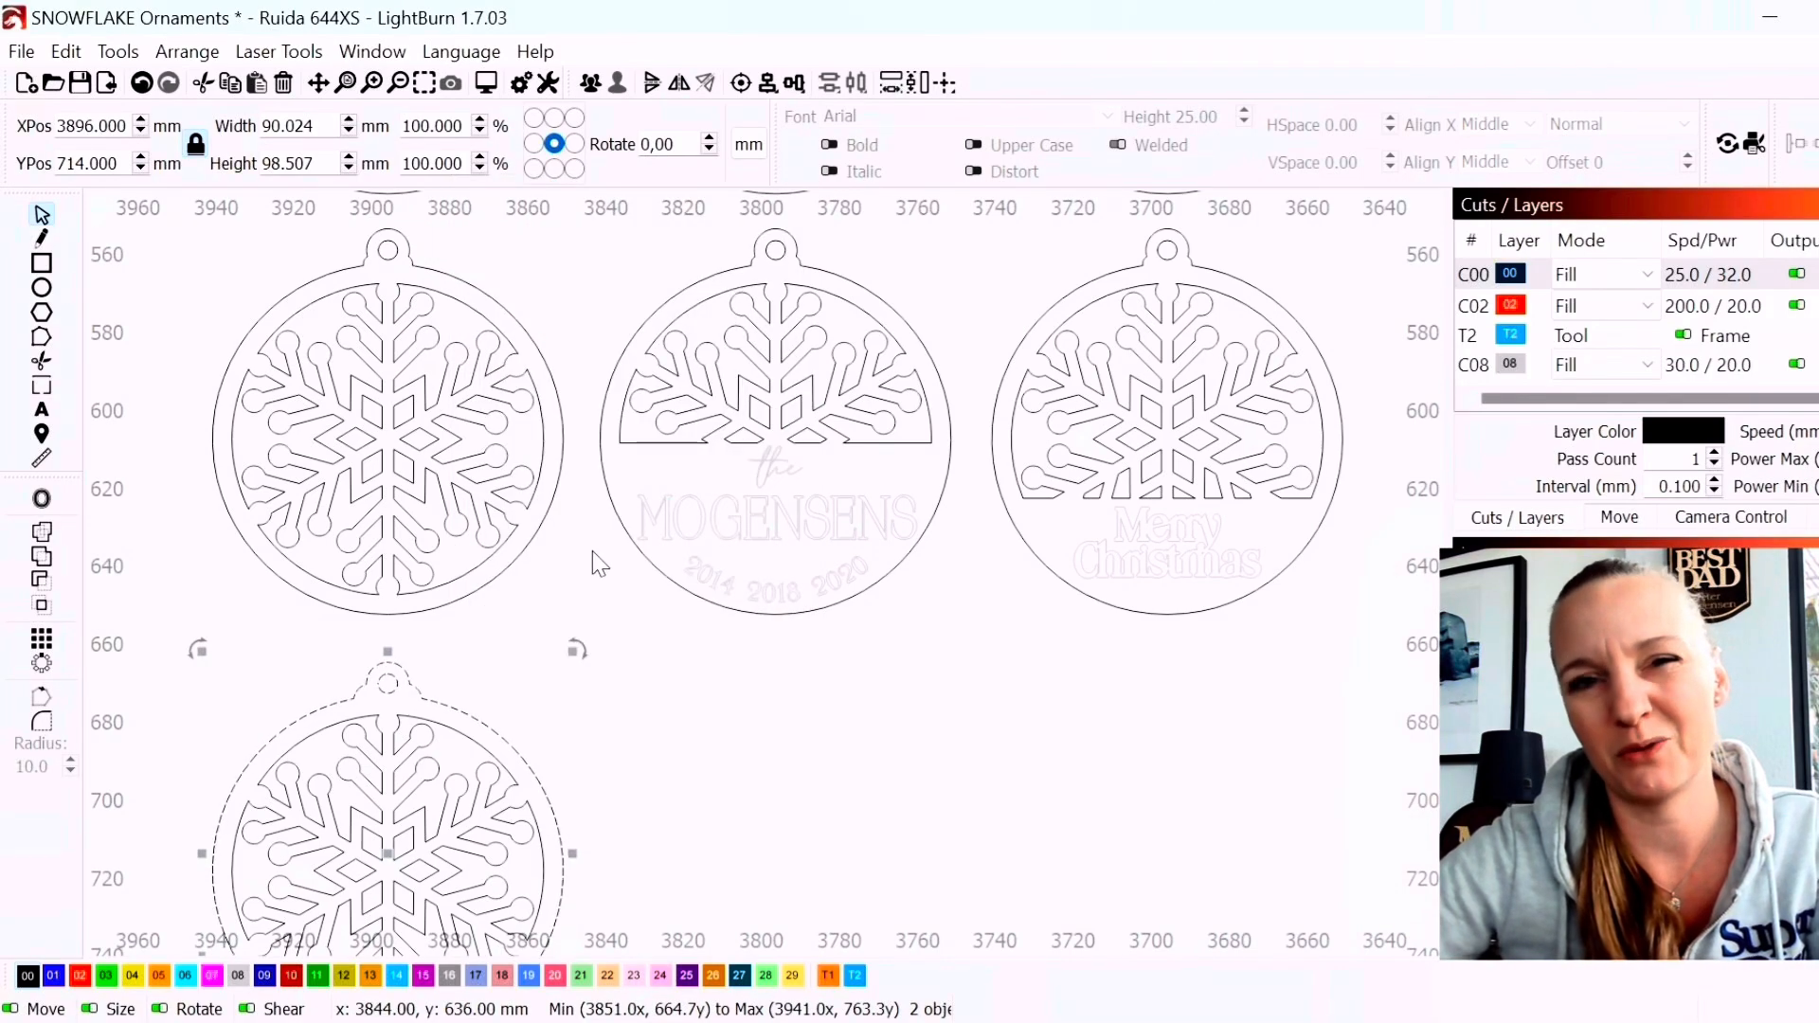
{"action": "scroll", "coordinate": [540, 702], "scroll_direction": "down", "scroll_amount": 3}
{"action": "scroll", "coordinate": [502, 474], "scroll_direction": "up", "scroll_amount": 3}
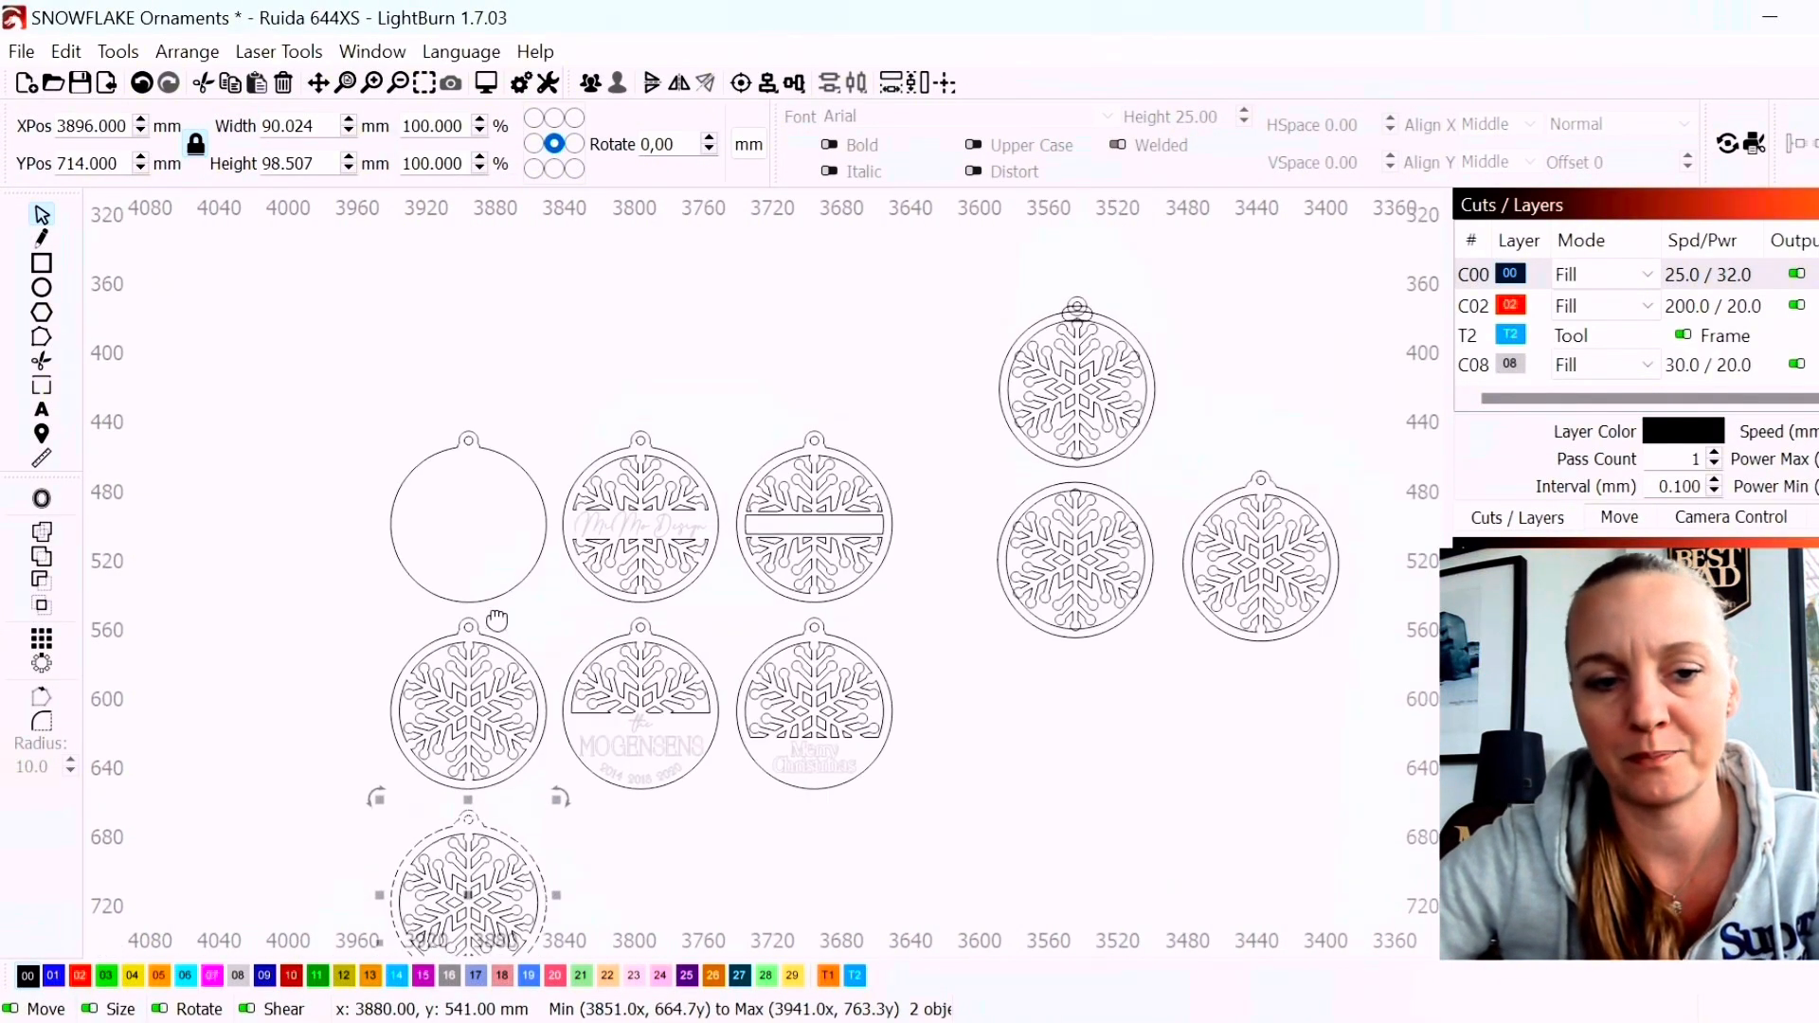
{"action": "right_click", "coordinate": [479, 386]}
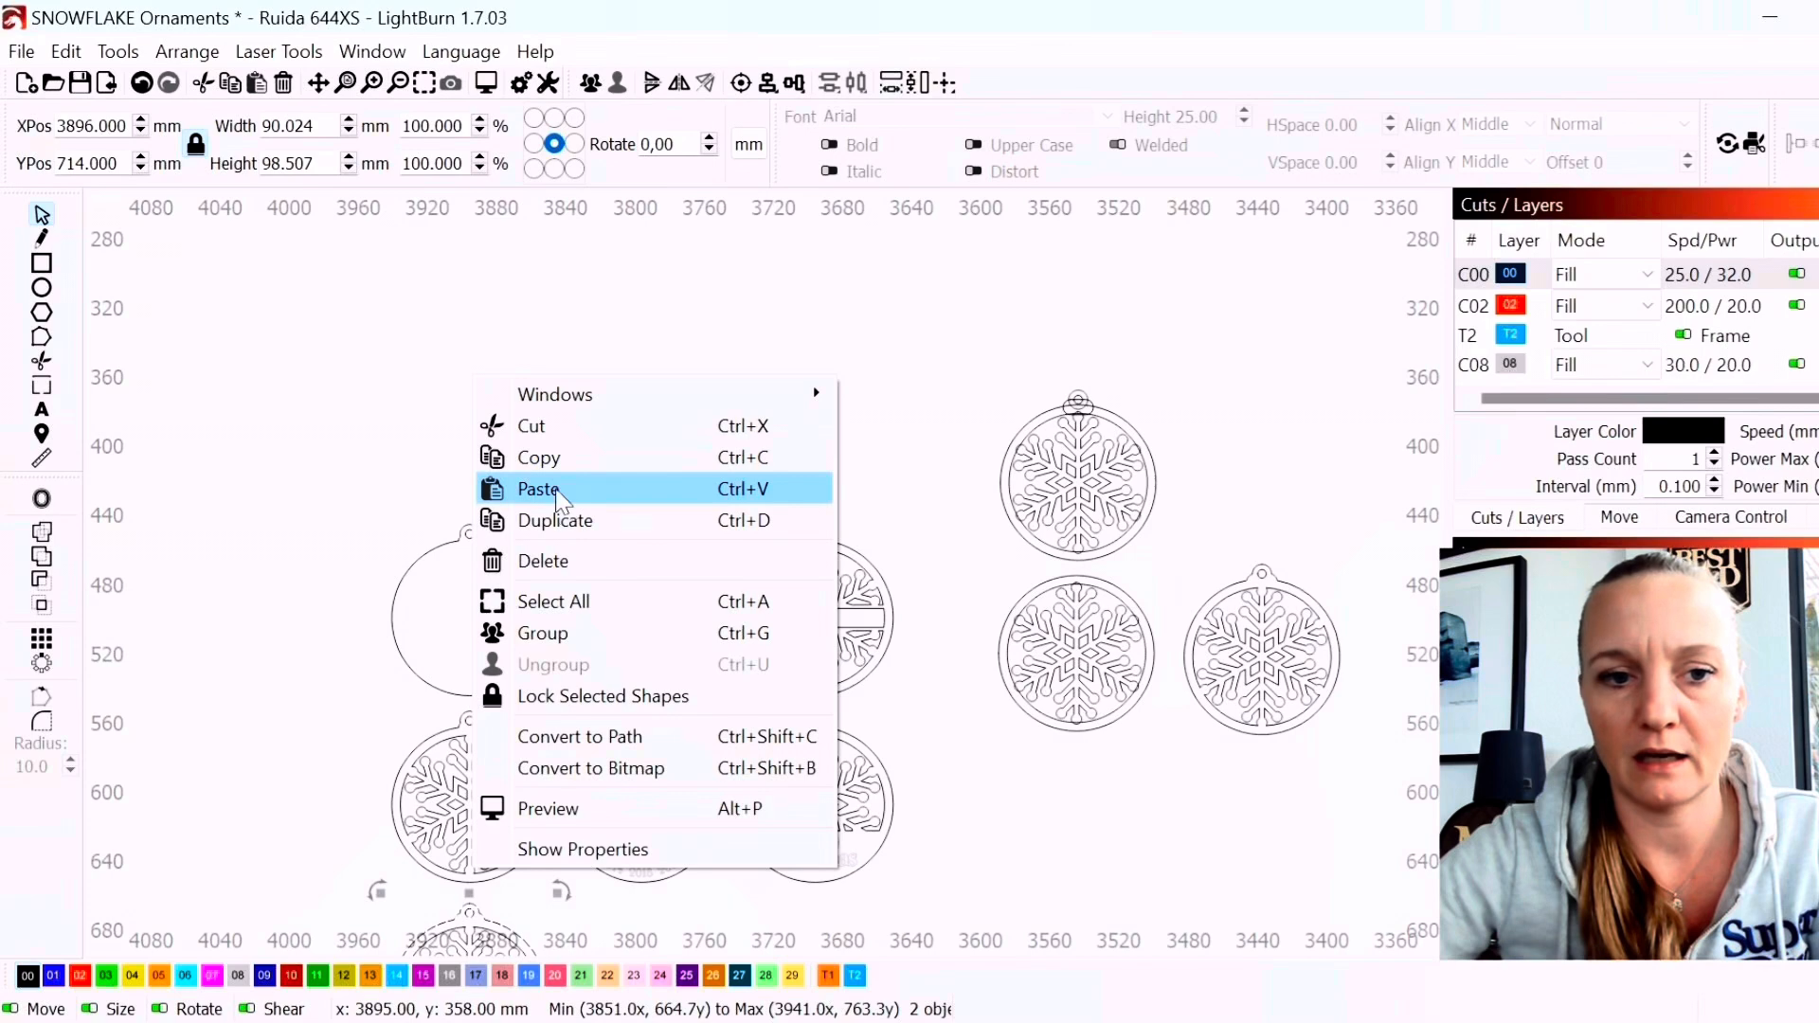
{"action": "left_click", "coordinate": [524, 483]}
{"action": "left_click_drag", "start_coordinate": [477, 377], "coordinate": [480, 406]}
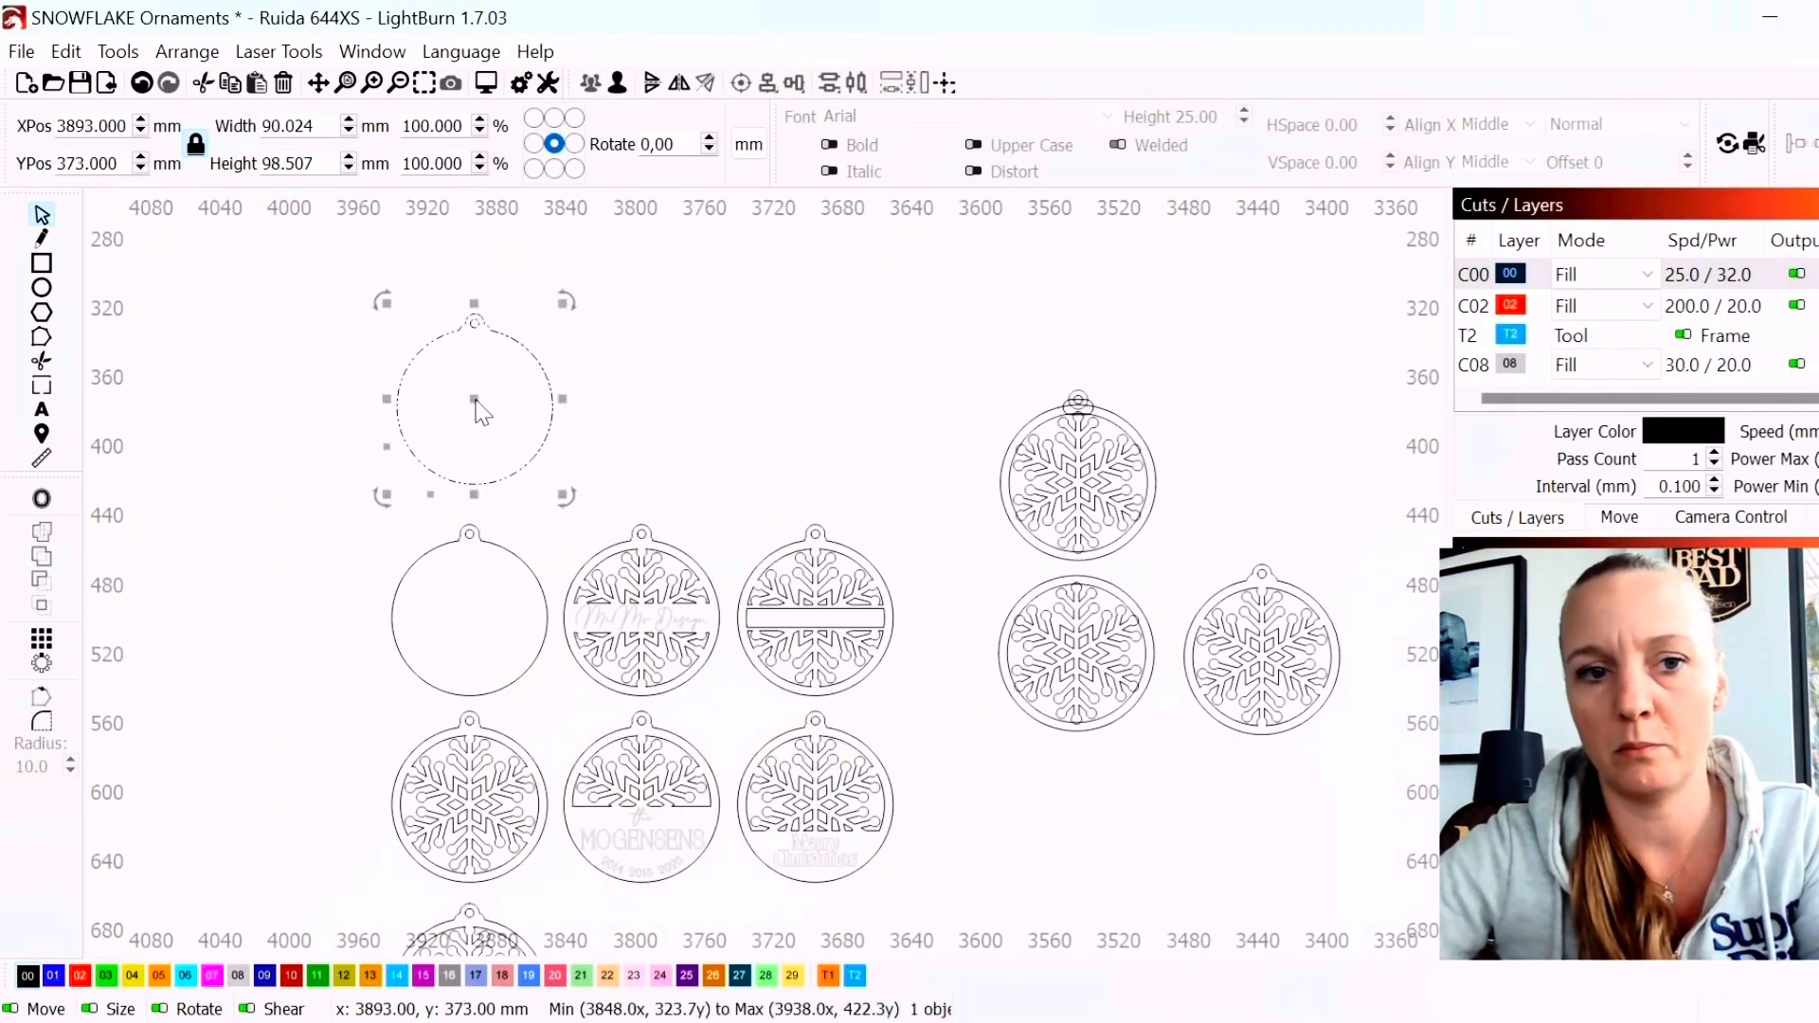
Group the whole copied snowflake ornament below the set and move it to the empty area beyond the original welded ornament
{"action": "scroll", "coordinate": [474, 403], "scroll_direction": "down", "scroll_amount": 3}
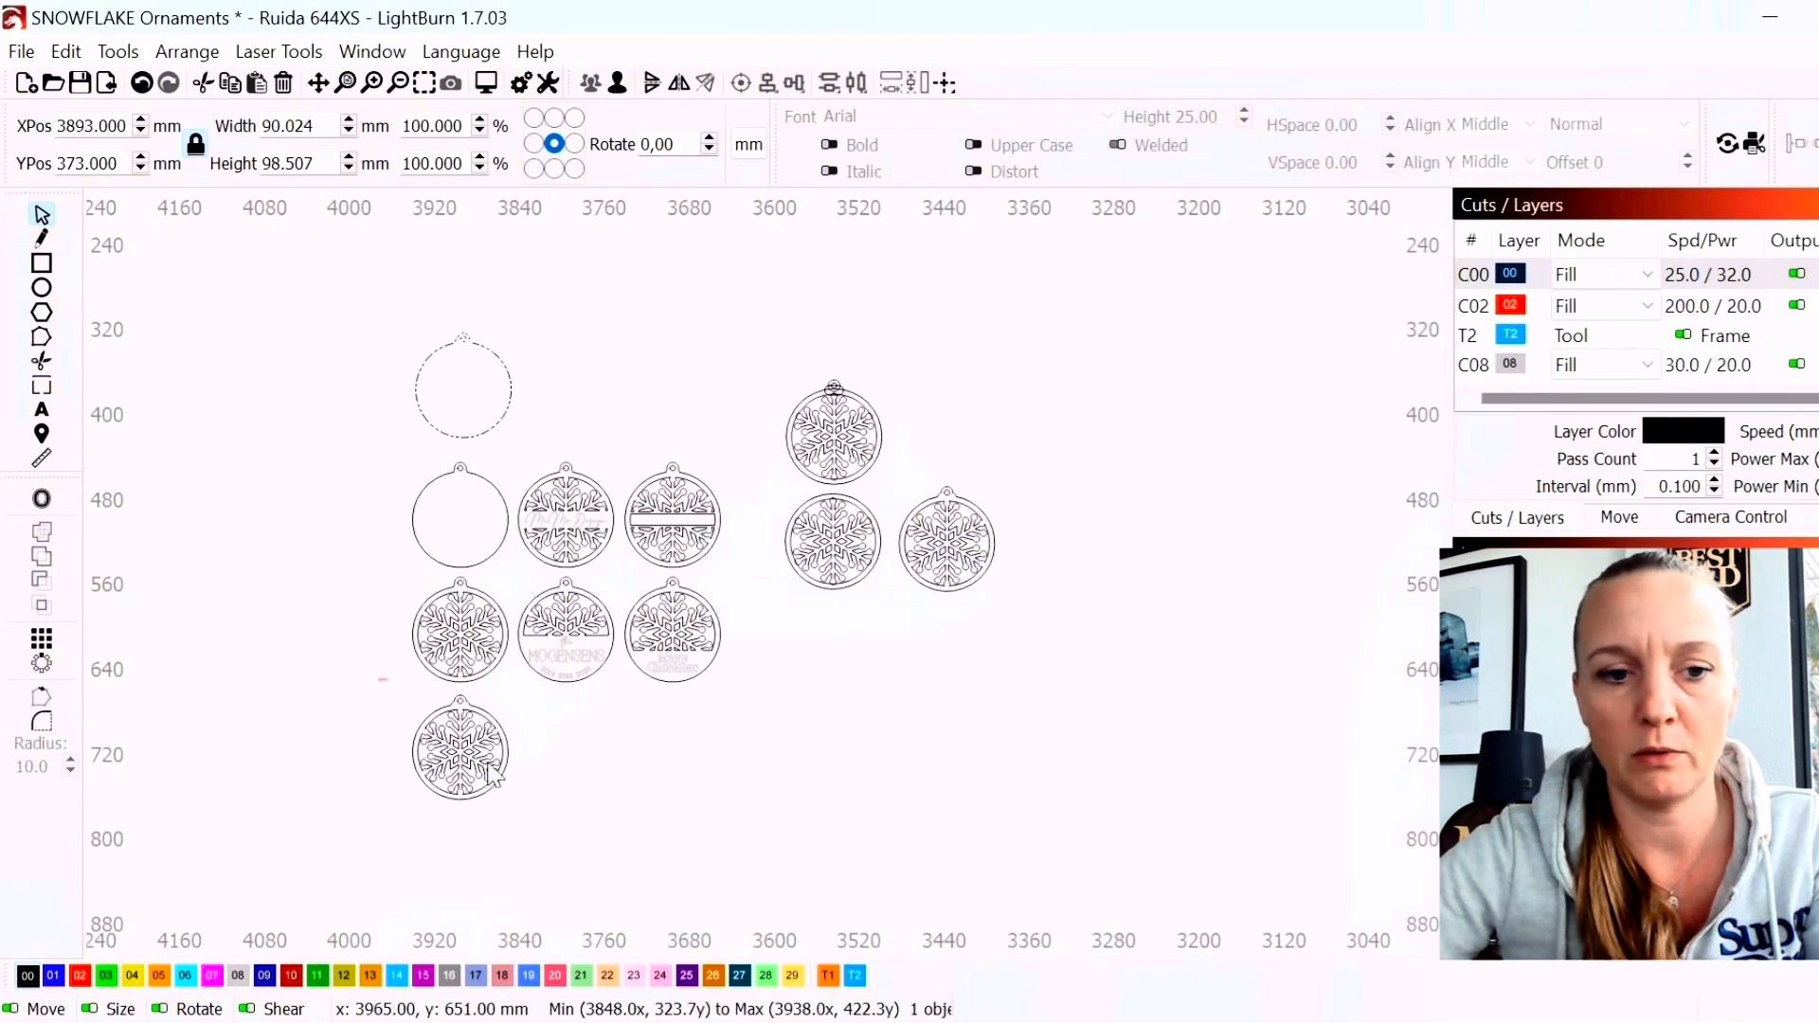
{"action": "left_click_drag", "start_coordinate": [382, 678], "coordinate": [569, 861]}
{"action": "right_click", "coordinate": [467, 771]}
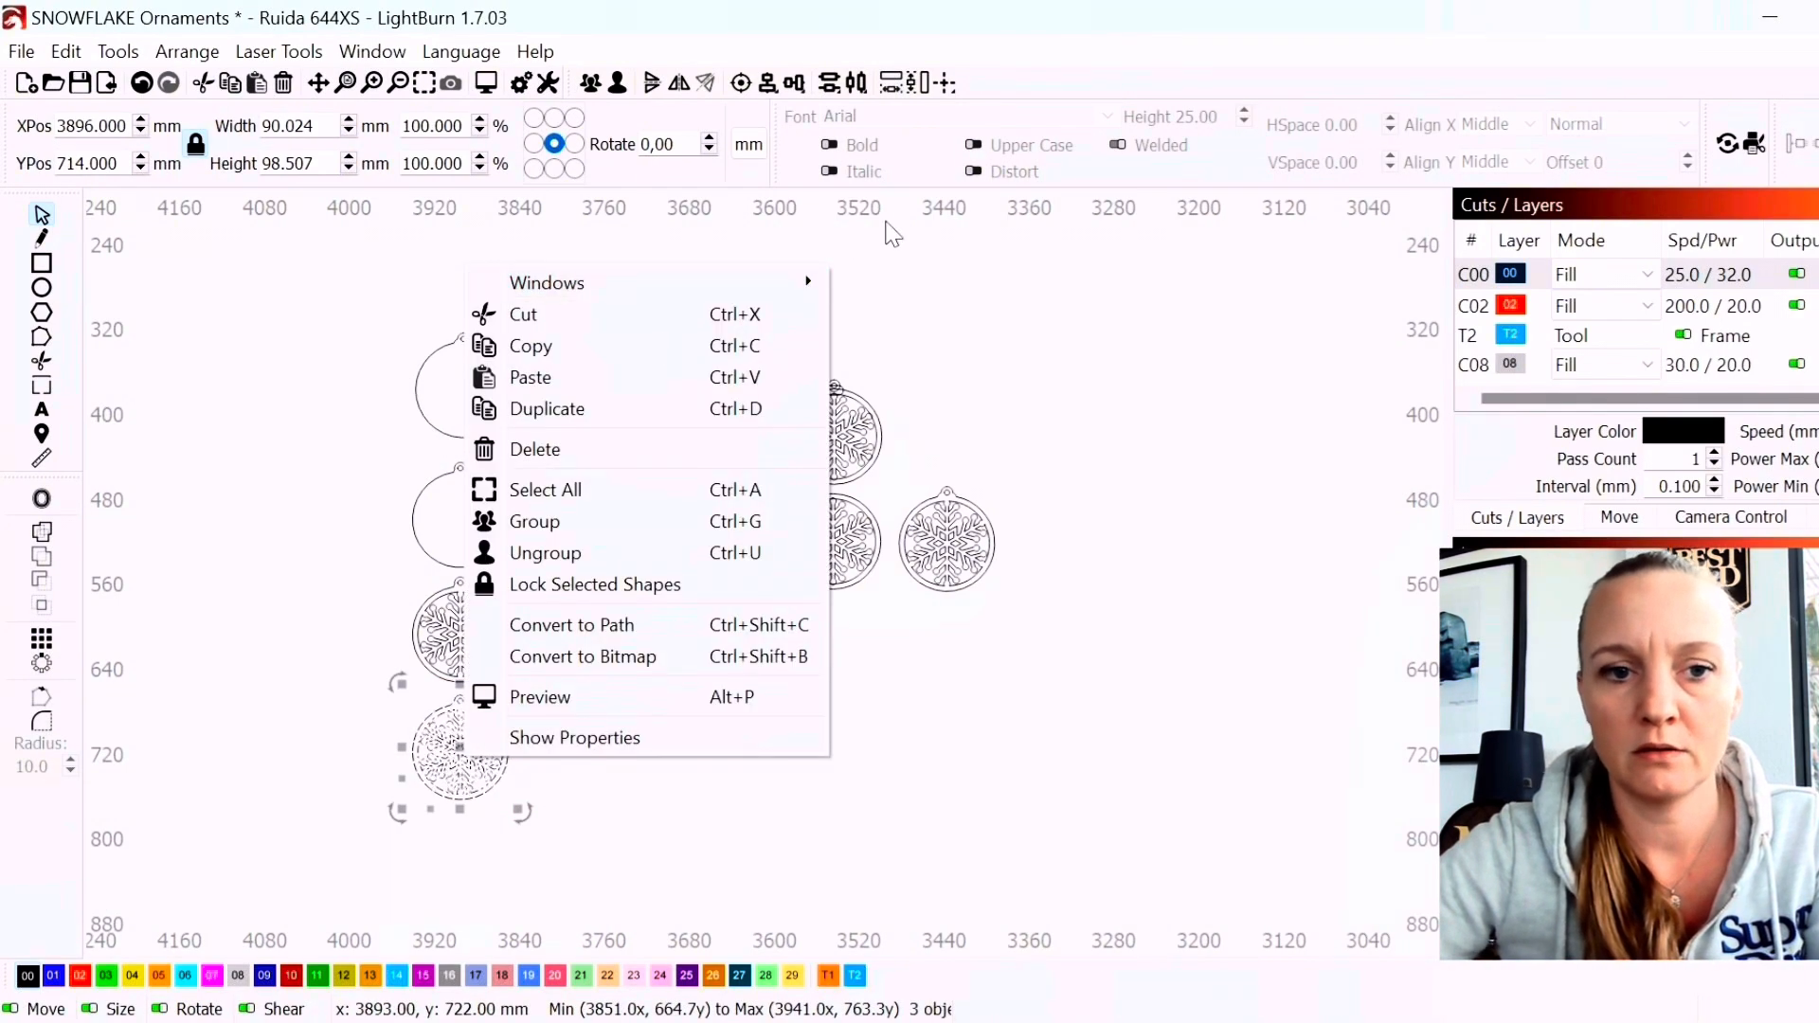
{"action": "left_click", "coordinate": [655, 521]}
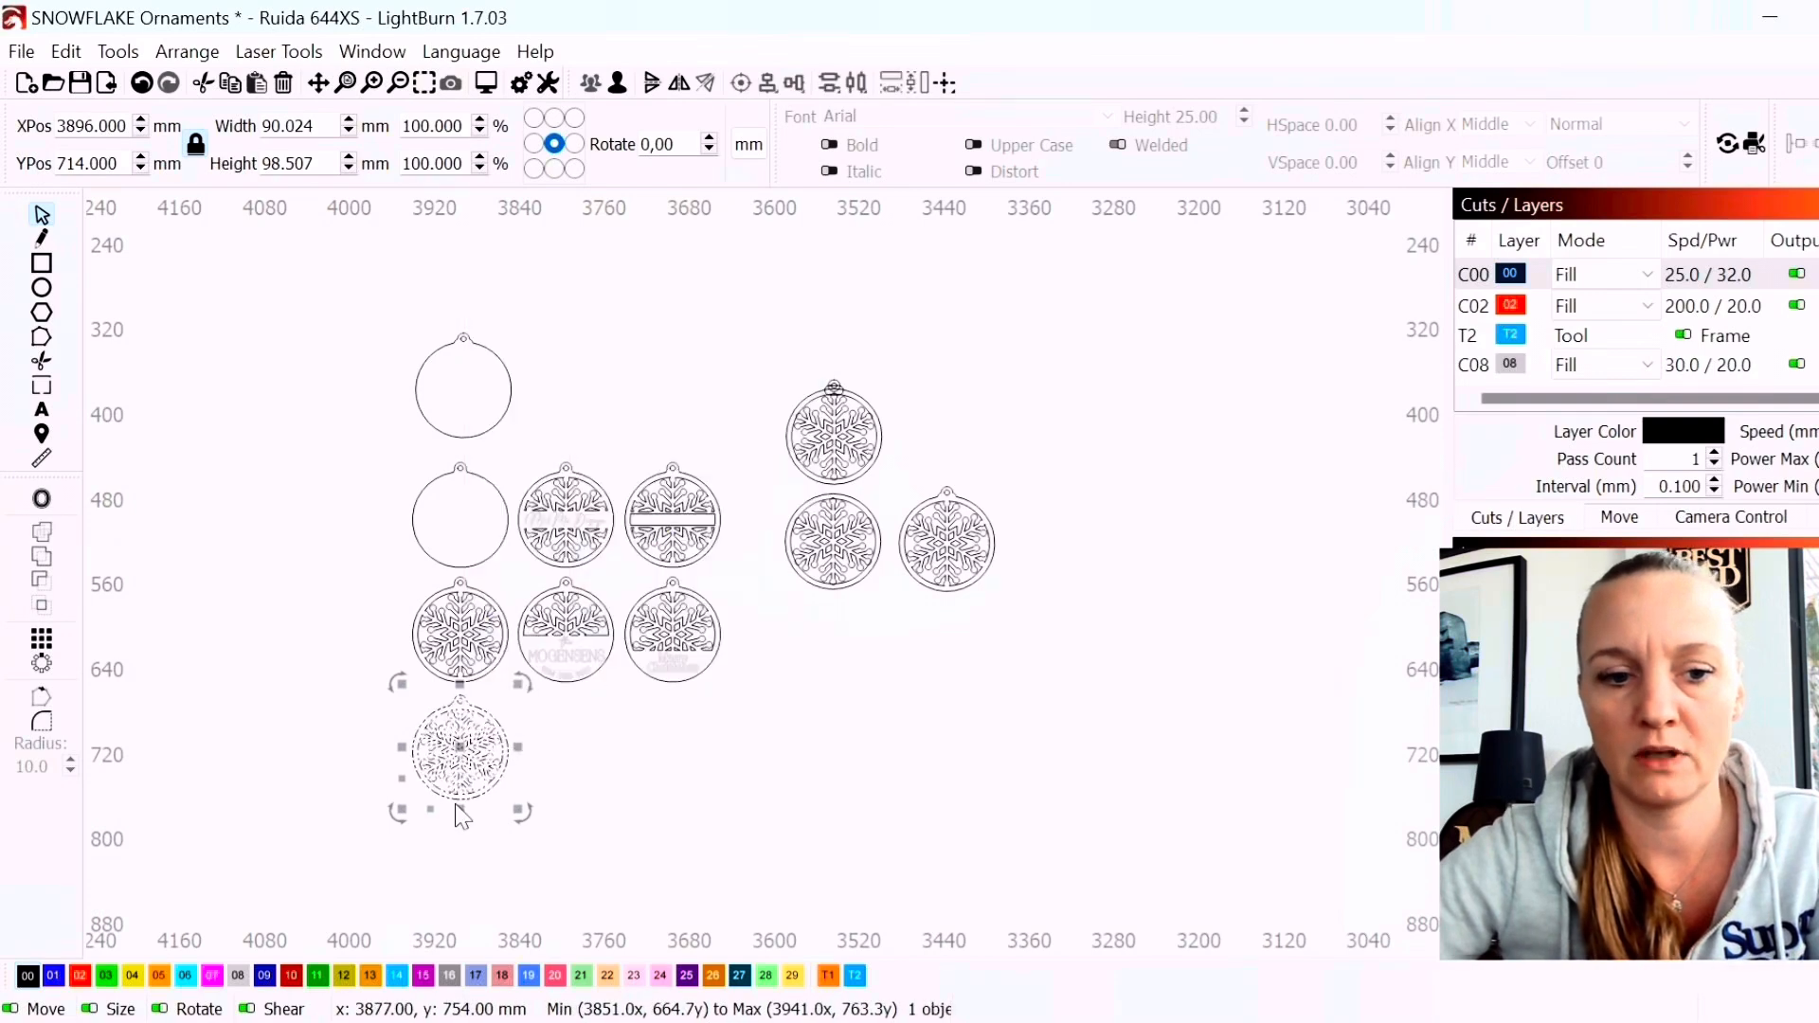
{"action": "left_click_drag", "start_coordinate": [1343, 522], "coordinate": [1181, 538]}
Move the blank outline with its ring hole above the relocated snowflake ornament, to X 3219, Y 403 mm
{"action": "left_click", "coordinate": [507, 416]}
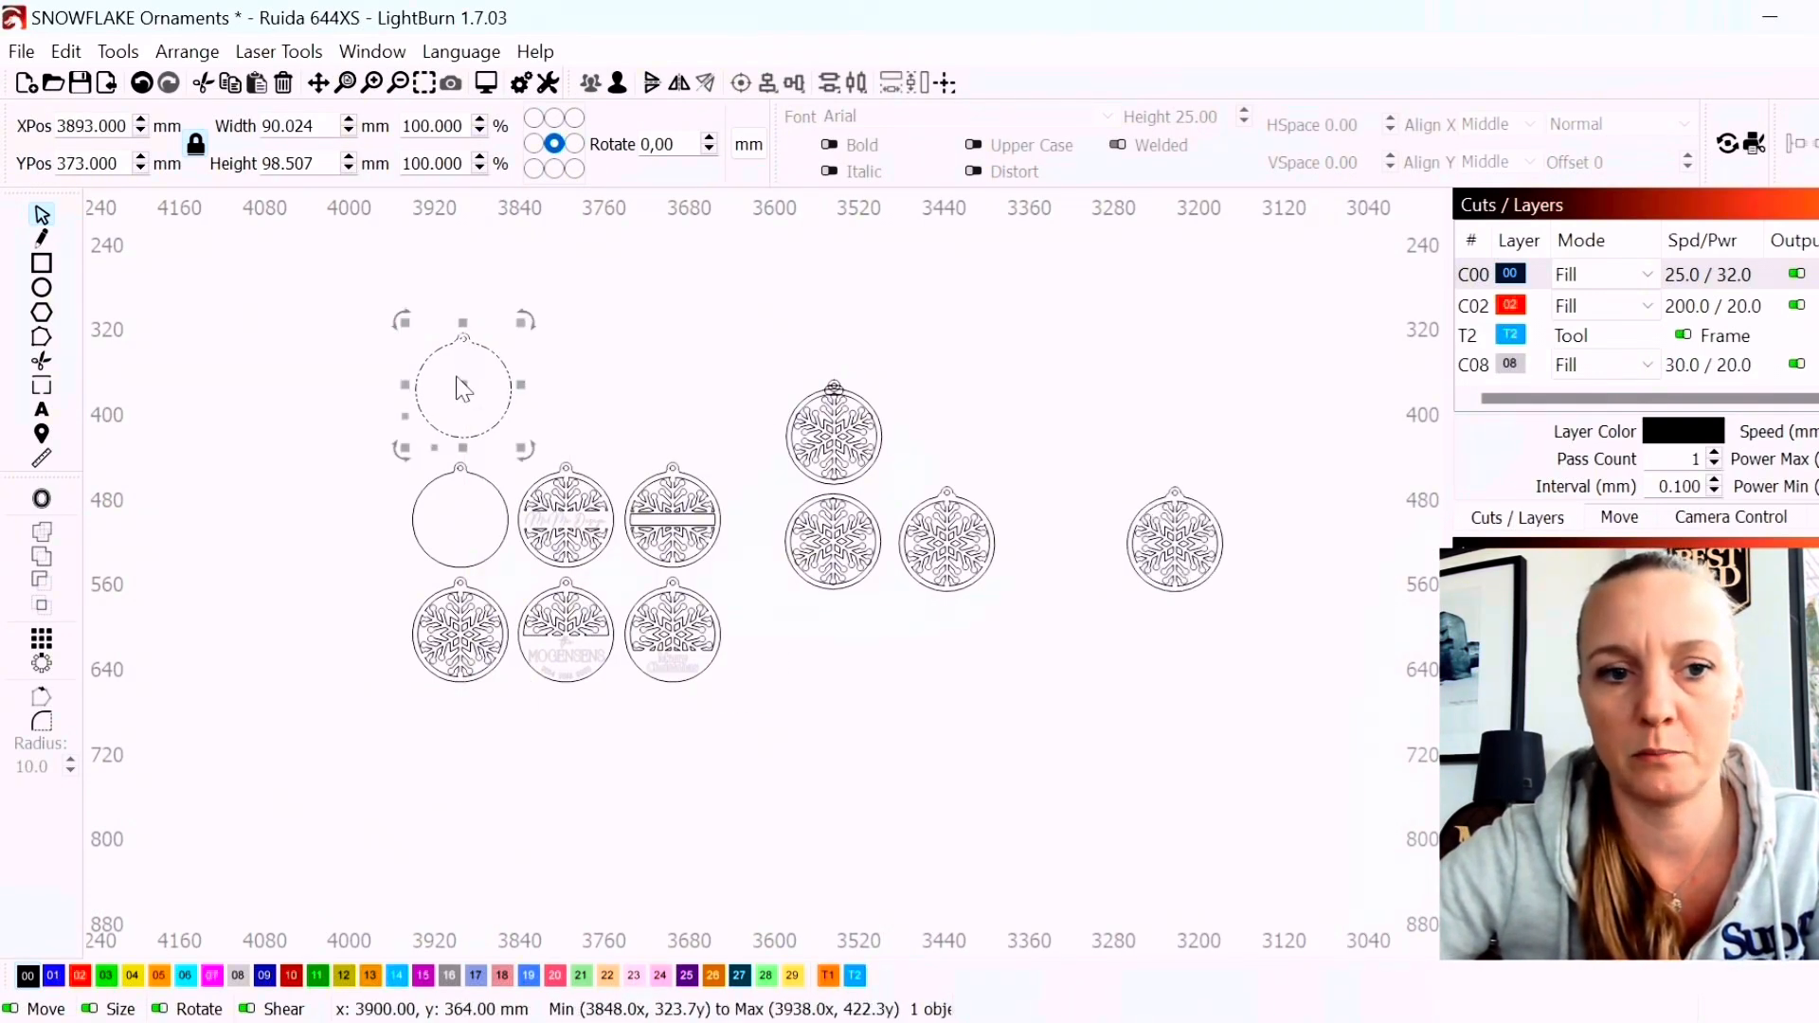
{"action": "left_click_drag", "start_coordinate": [464, 382], "coordinate": [1180, 417]}
{"action": "left_click", "coordinate": [1117, 717]}
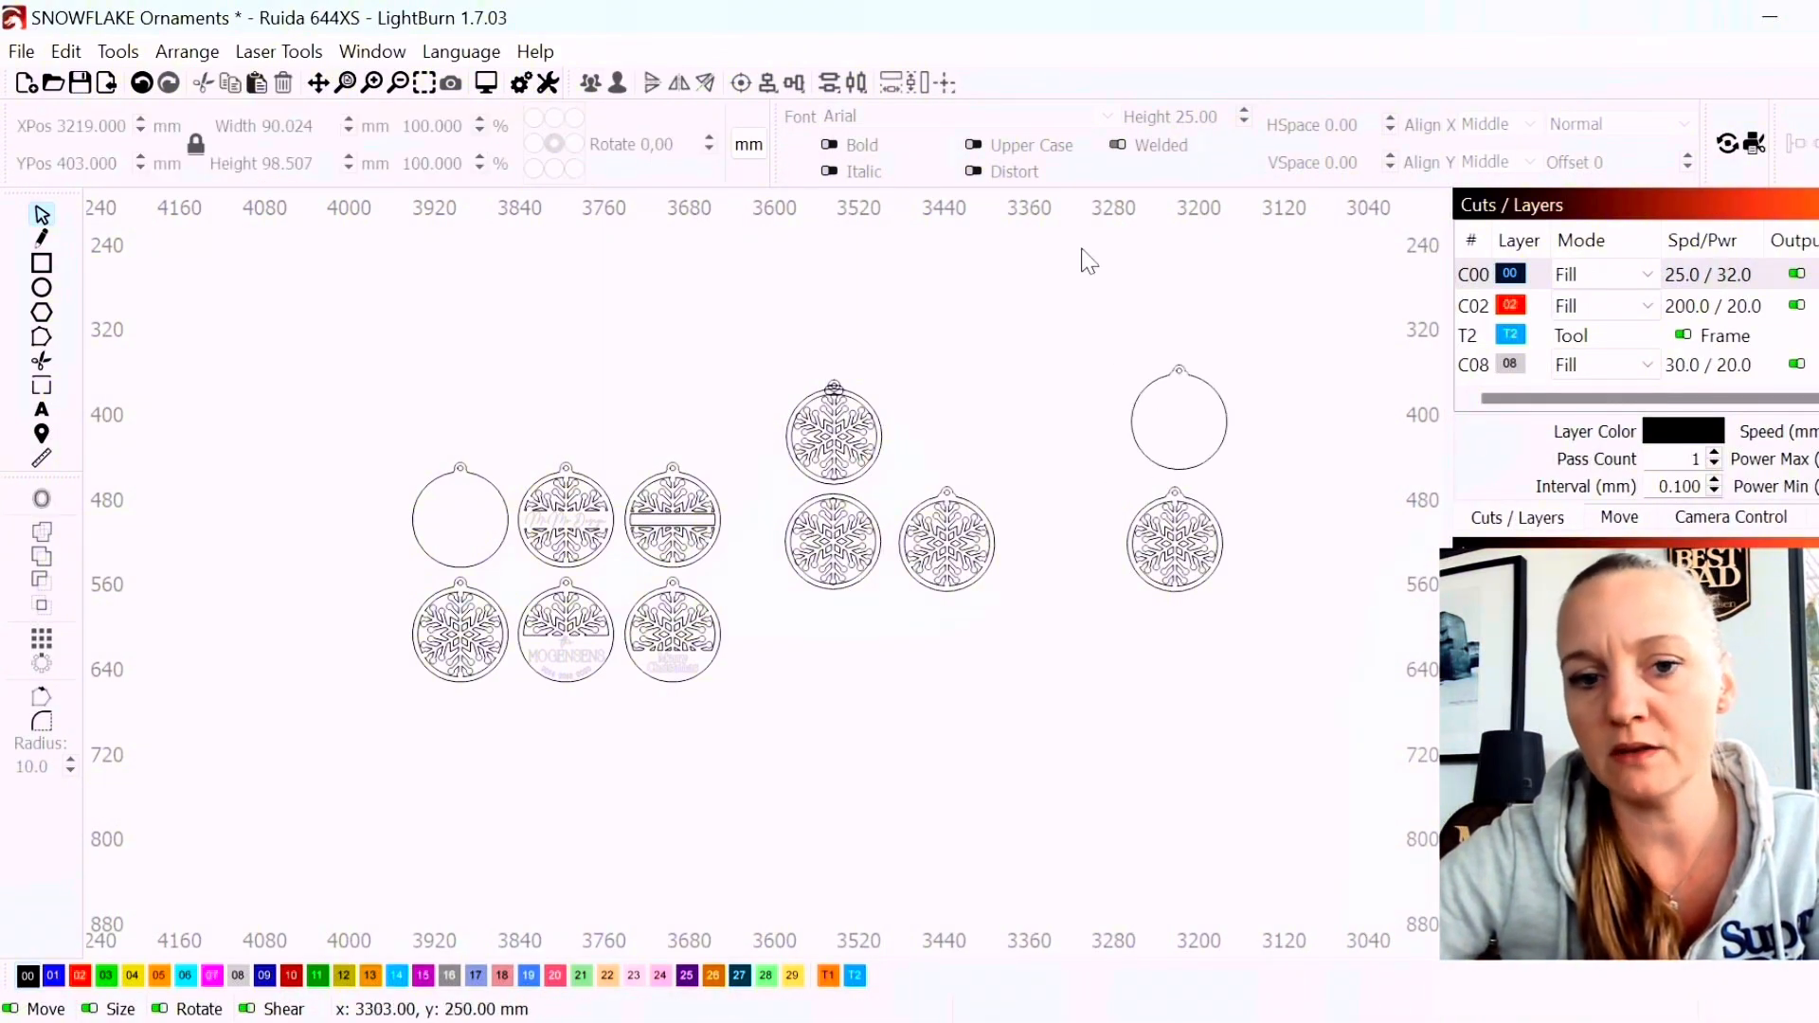
Examine the two existing ornaments that have a band across the middle of the snowflake
{"action": "scroll", "coordinate": [564, 488], "scroll_direction": "up", "scroll_amount": 2}
{"action": "scroll", "coordinate": [737, 398], "scroll_direction": "up", "scroll_amount": 2}
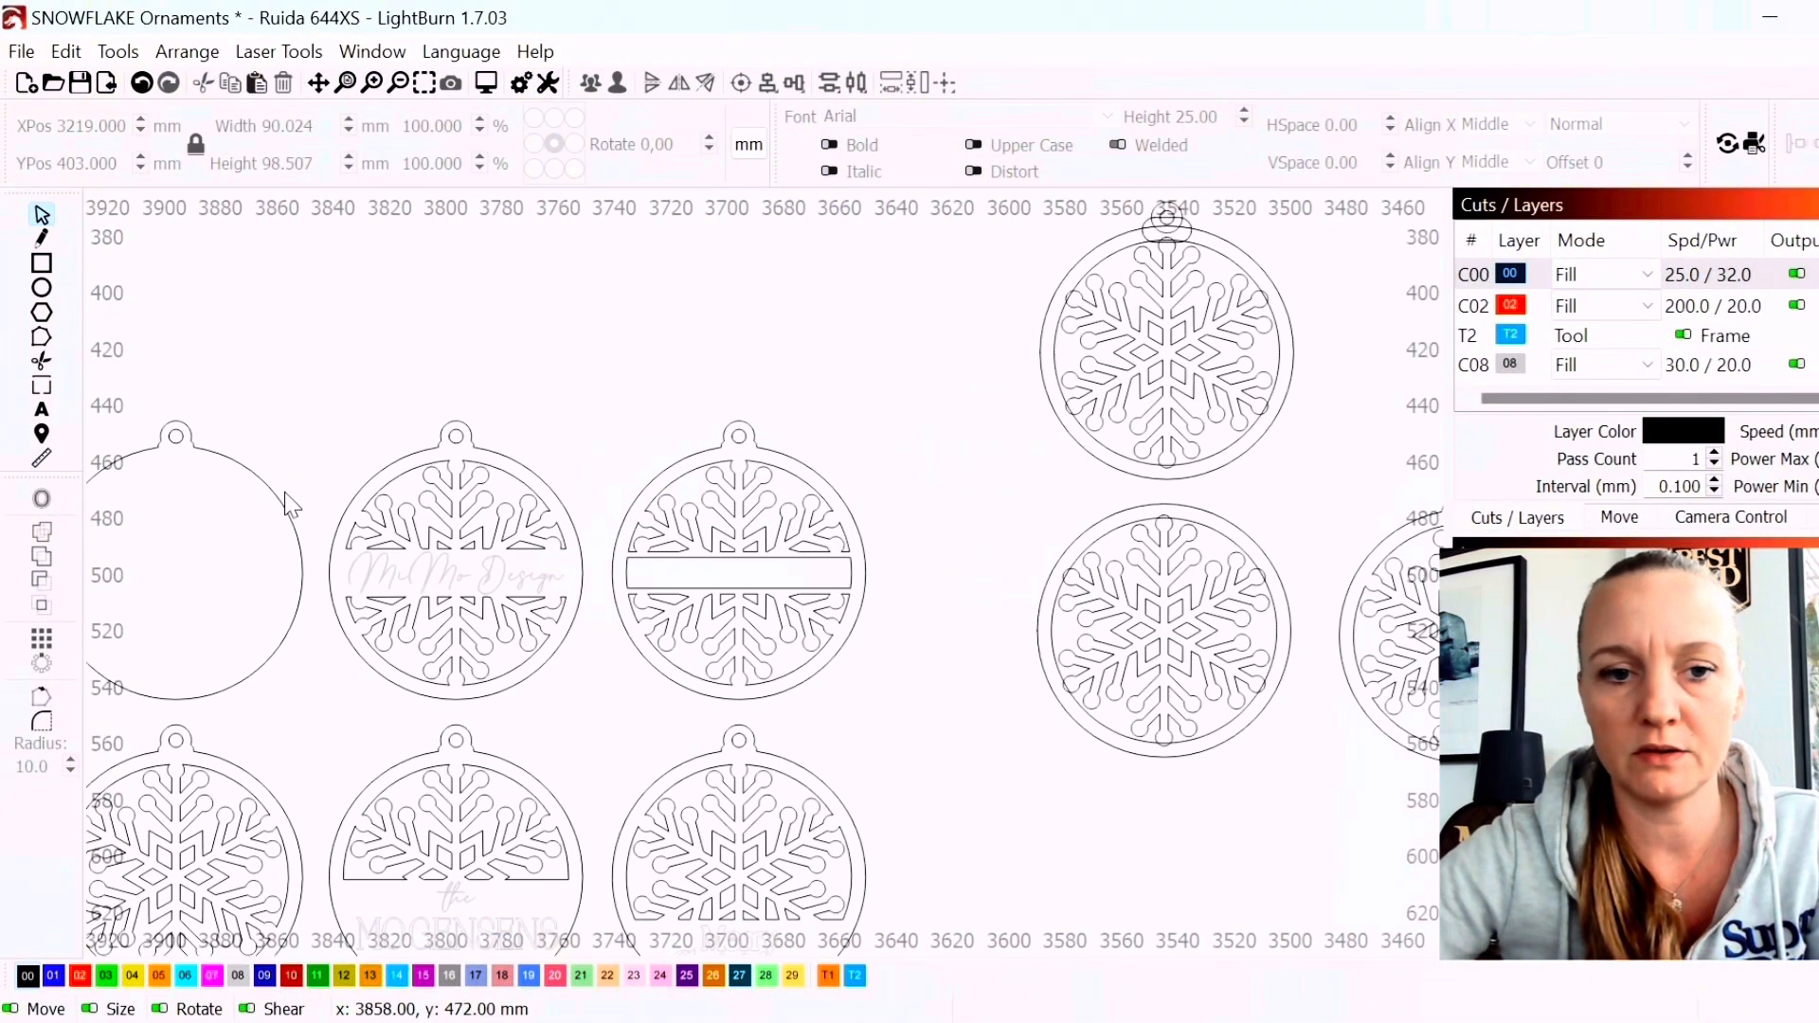
{"action": "left_click_drag", "start_coordinate": [281, 393], "coordinate": [915, 721]}
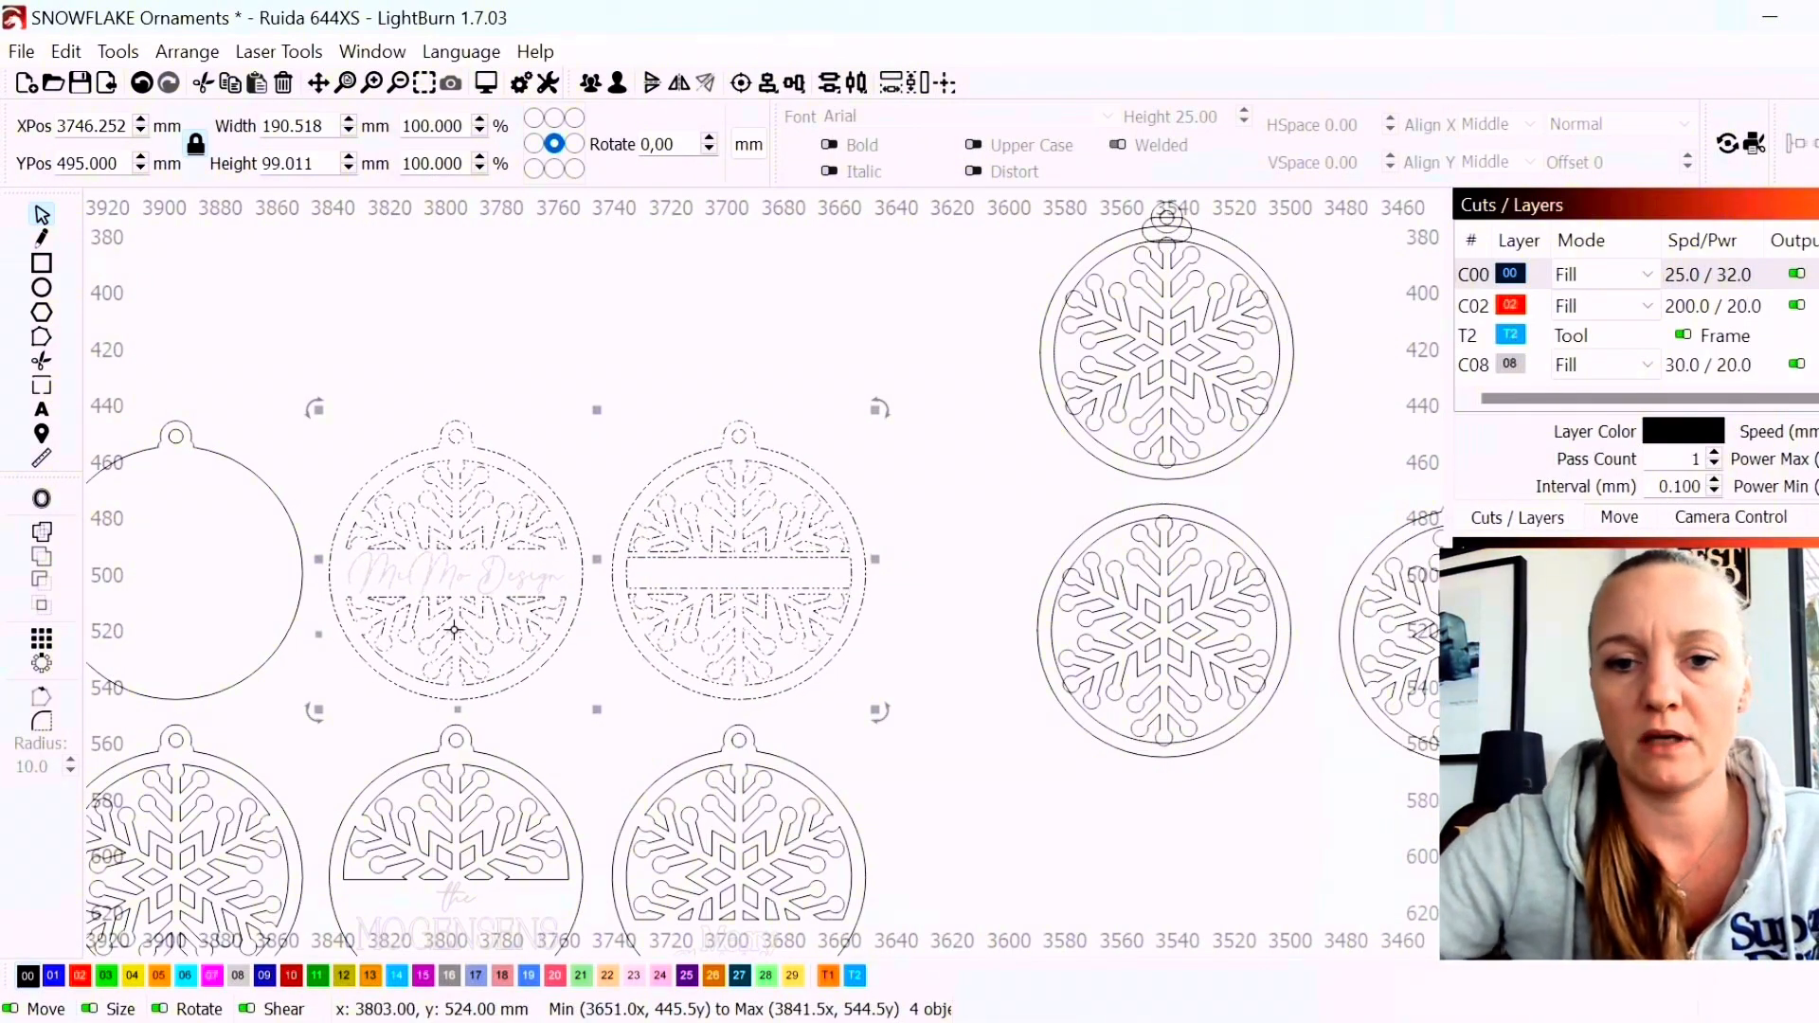
Duplicate the relocated snowflake ornament and move the duplicate horizontally to X 3093, Y 518 mm beside it
{"action": "scroll", "coordinate": [682, 571], "scroll_direction": "down", "scroll_amount": 3}
{"action": "left_click_drag", "start_coordinate": [1316, 745], "coordinate": [742, 692]}
{"action": "left_click", "coordinate": [846, 255]}
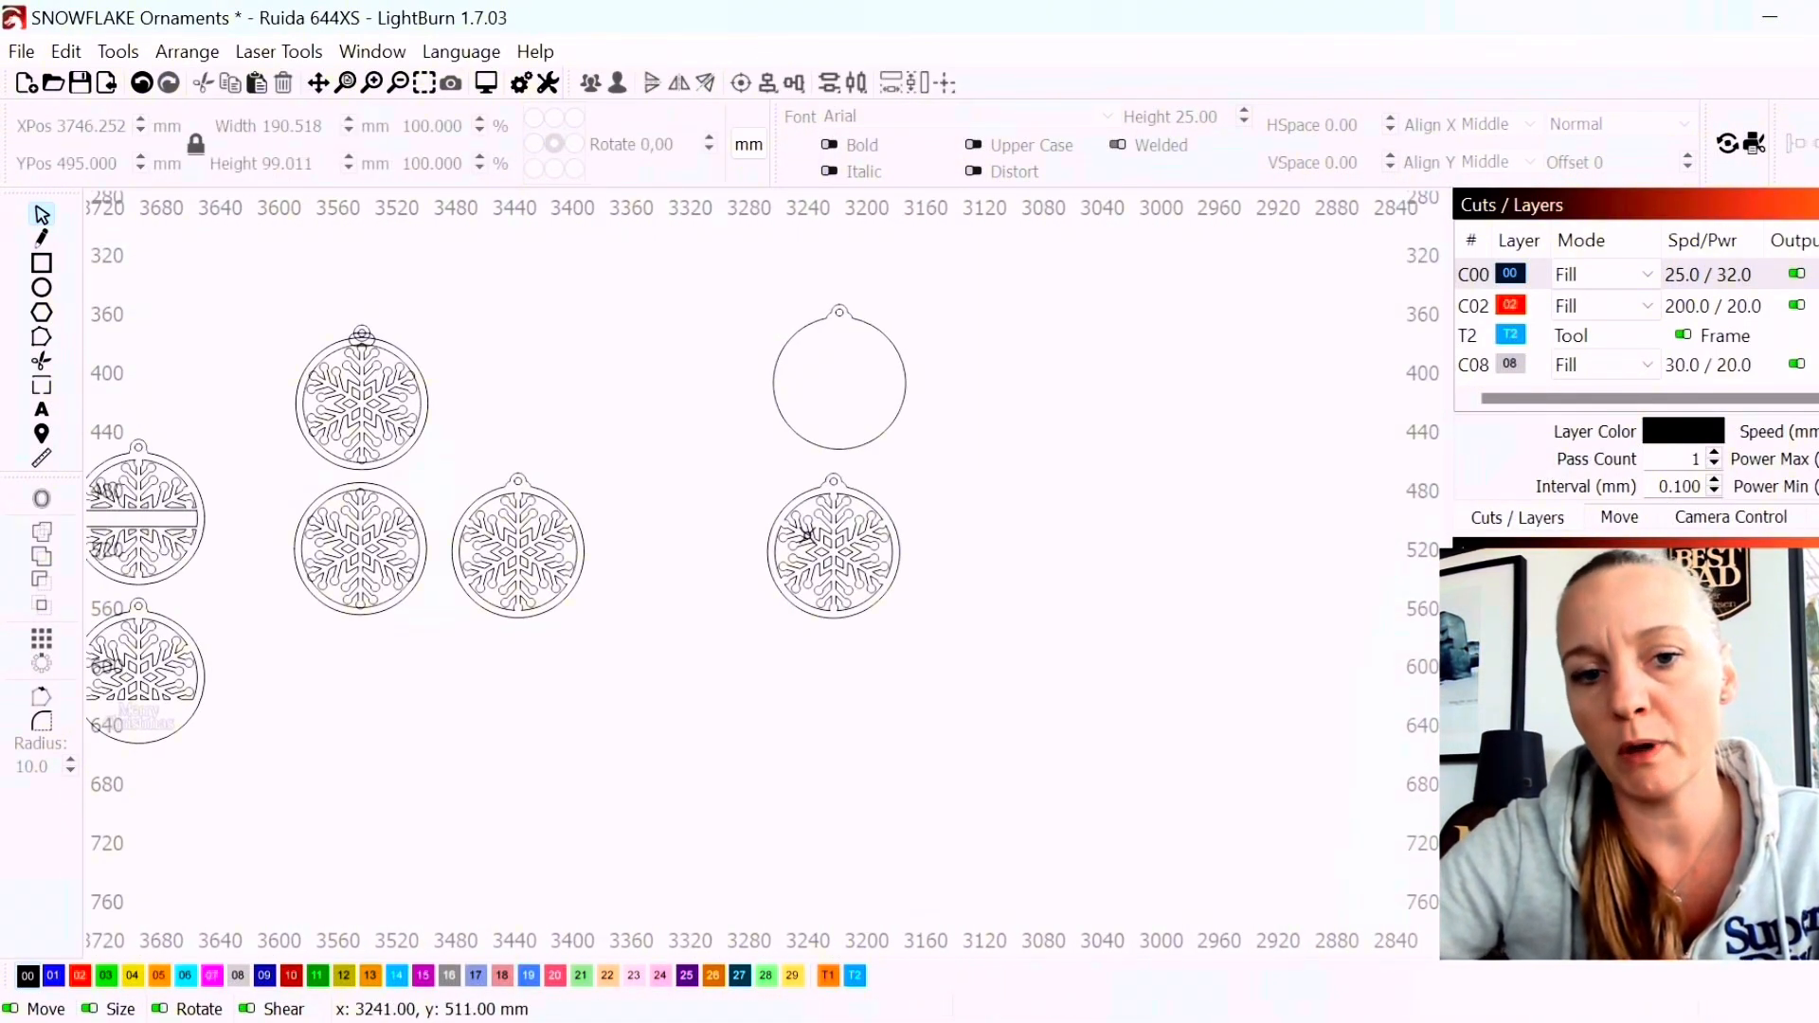
{"action": "left_click_drag", "start_coordinate": [727, 459], "coordinate": [963, 698]}
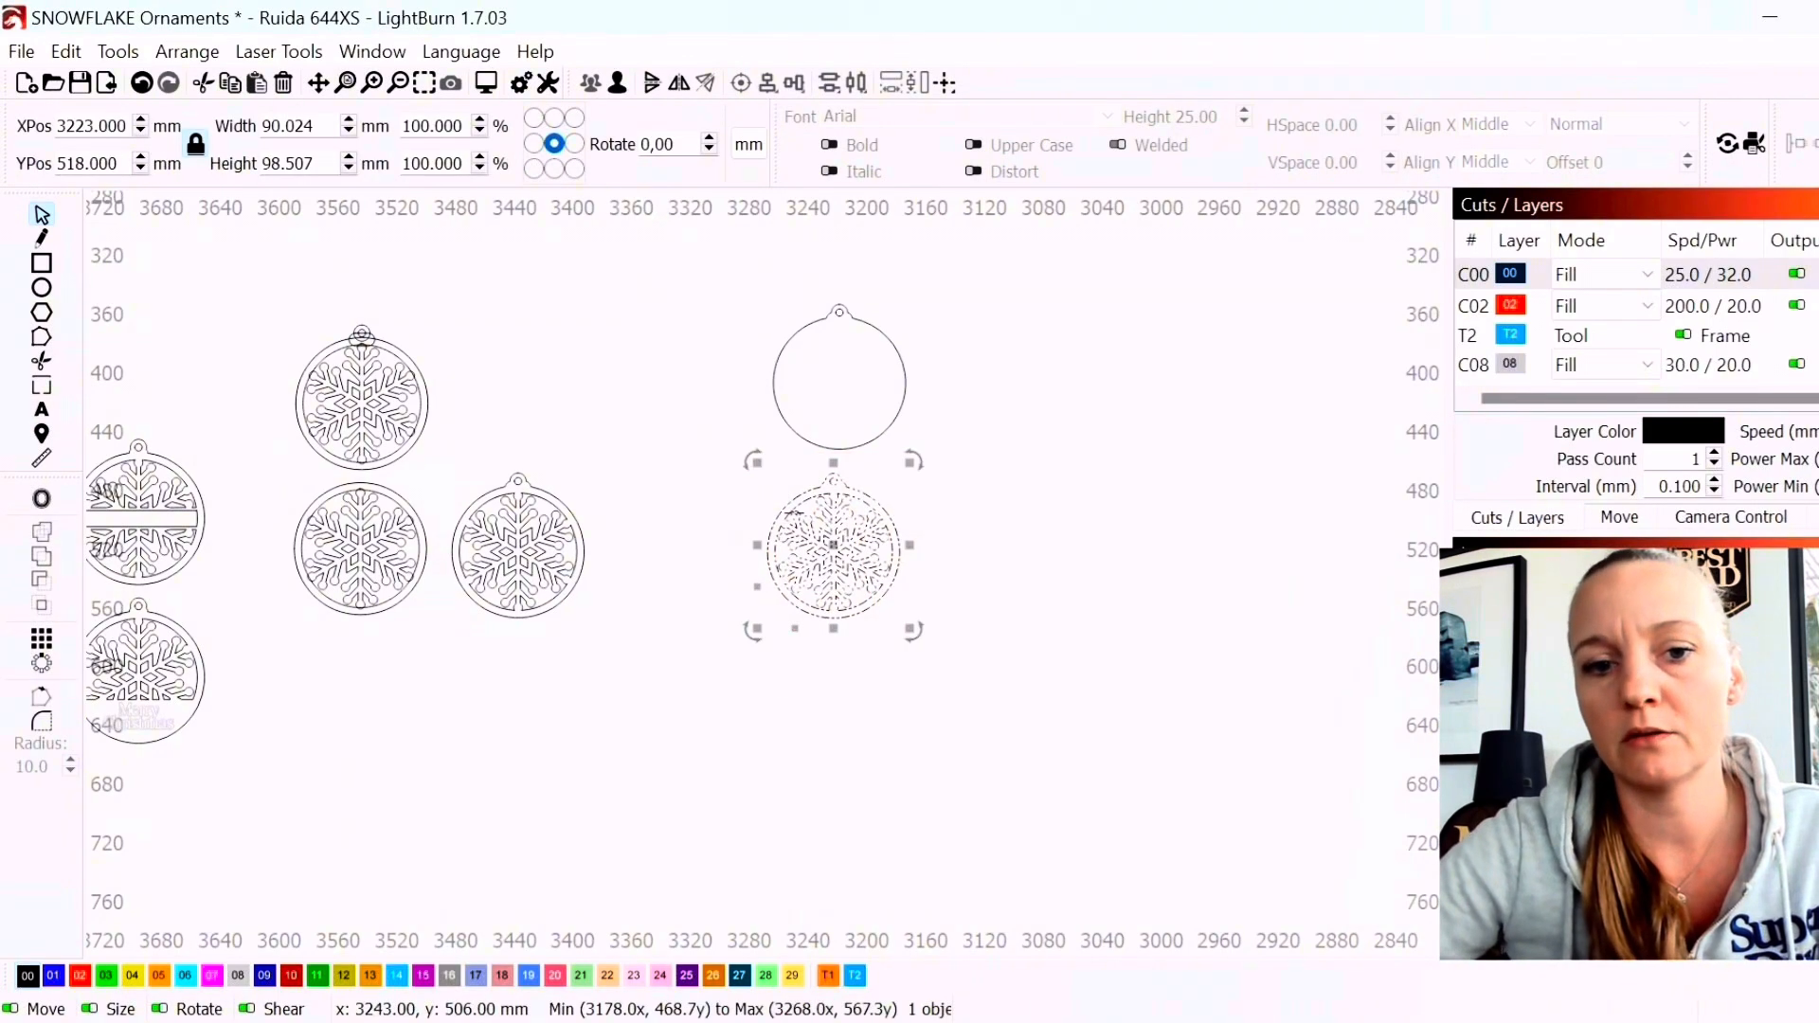
{"action": "right_click", "coordinate": [850, 549]}
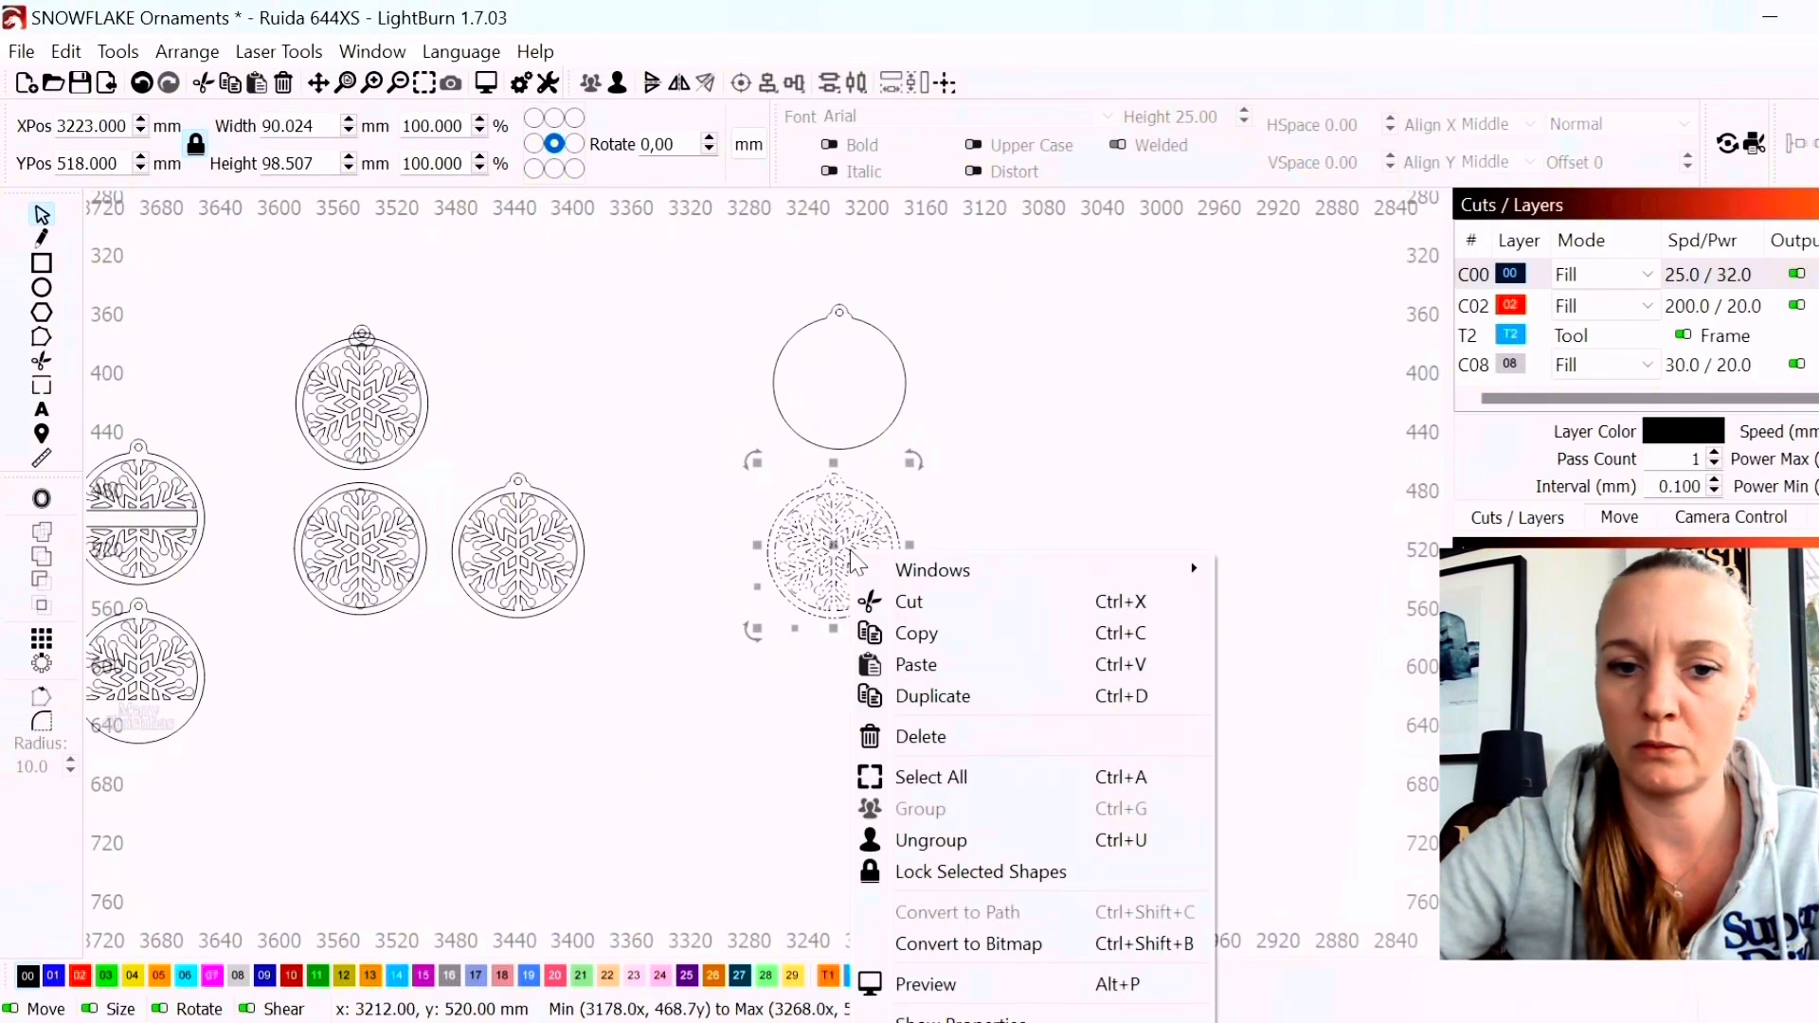
{"action": "left_click", "coordinate": [946, 693]}
{"action": "key", "text": "Right"}
{"action": "key", "text": "Right"}
{"action": "key", "text": "Right"}
{"action": "key", "text": "Right"}
{"action": "key", "text": "Right"}
{"action": "key", "text": "Right"}
{"action": "key", "text": "Right"}
{"action": "key", "text": "Right"}
{"action": "key", "text": "Right"}
{"action": "key", "text": "Right"}
{"action": "key", "text": "Right"}
{"action": "key", "text": "Right"}
{"action": "key", "text": "Right"}
{"action": "key", "text": "Right"}
{"action": "key", "text": "Right"}
{"action": "key", "text": "Right"}
{"action": "key", "text": "Right"}
{"action": "key", "text": "Right"}
{"action": "key", "text": "Right"}
{"action": "key", "text": "Right"}
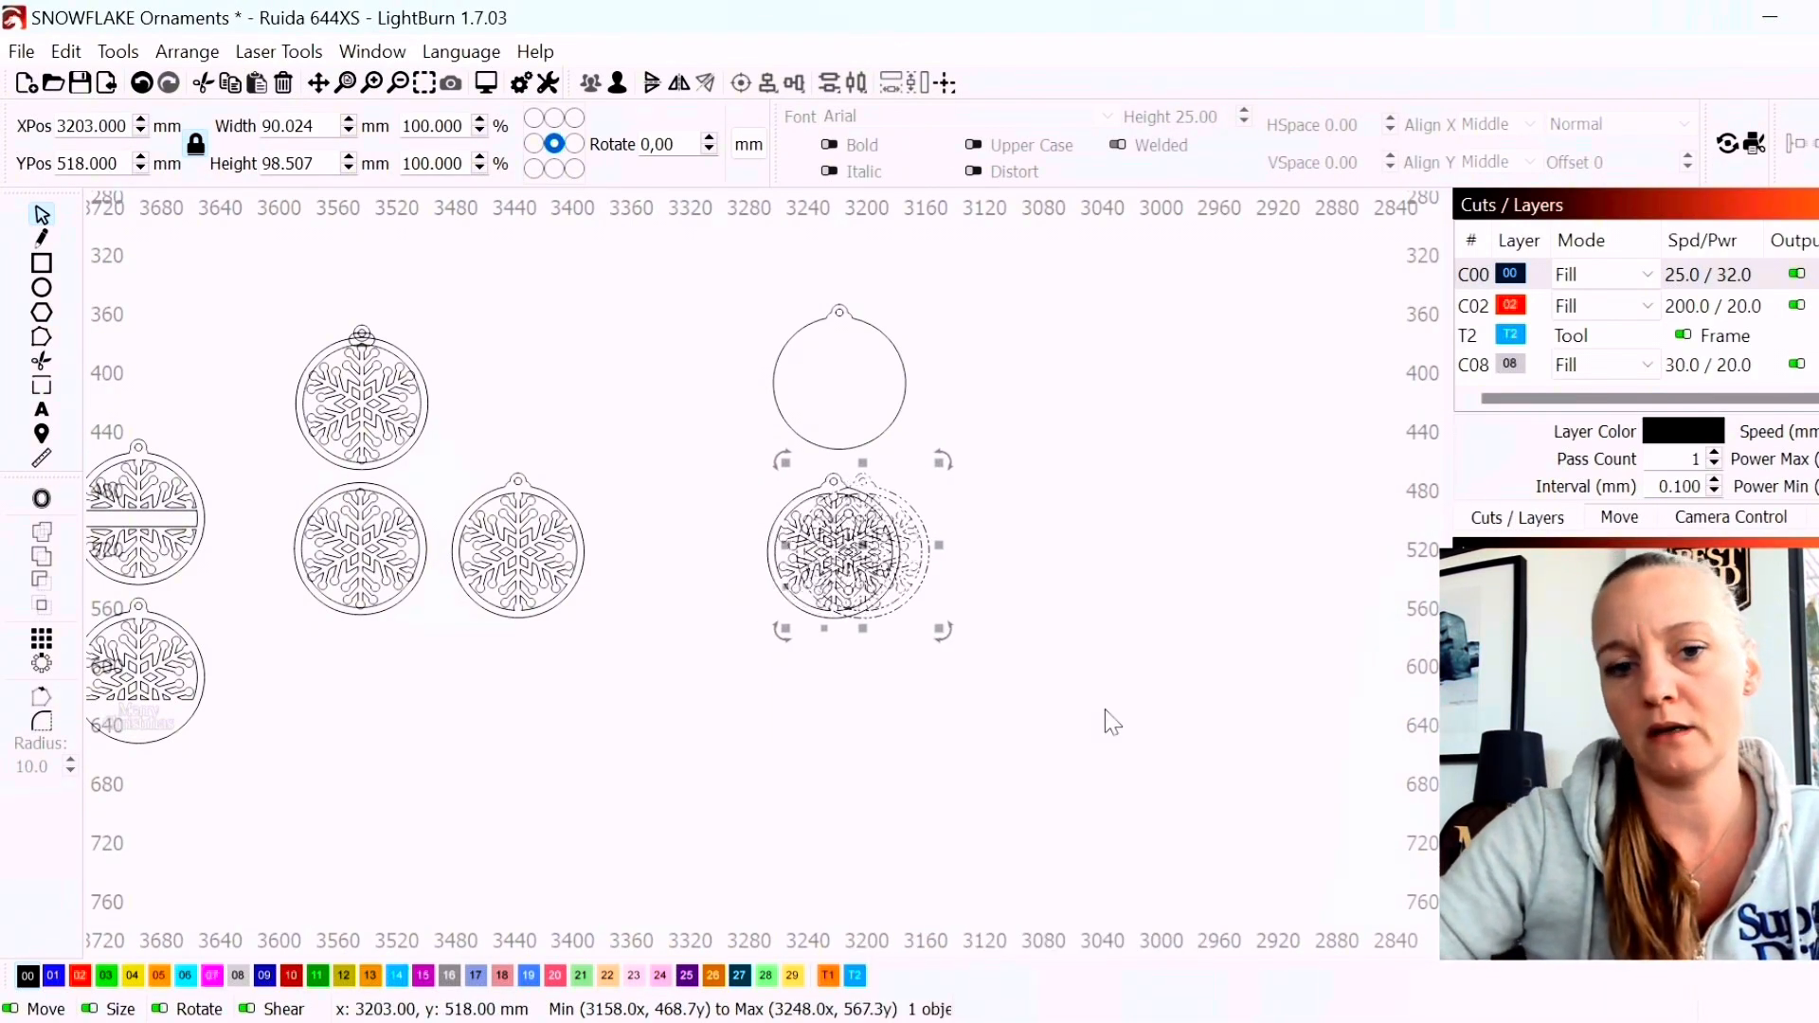
{"action": "key", "text": "Right"}
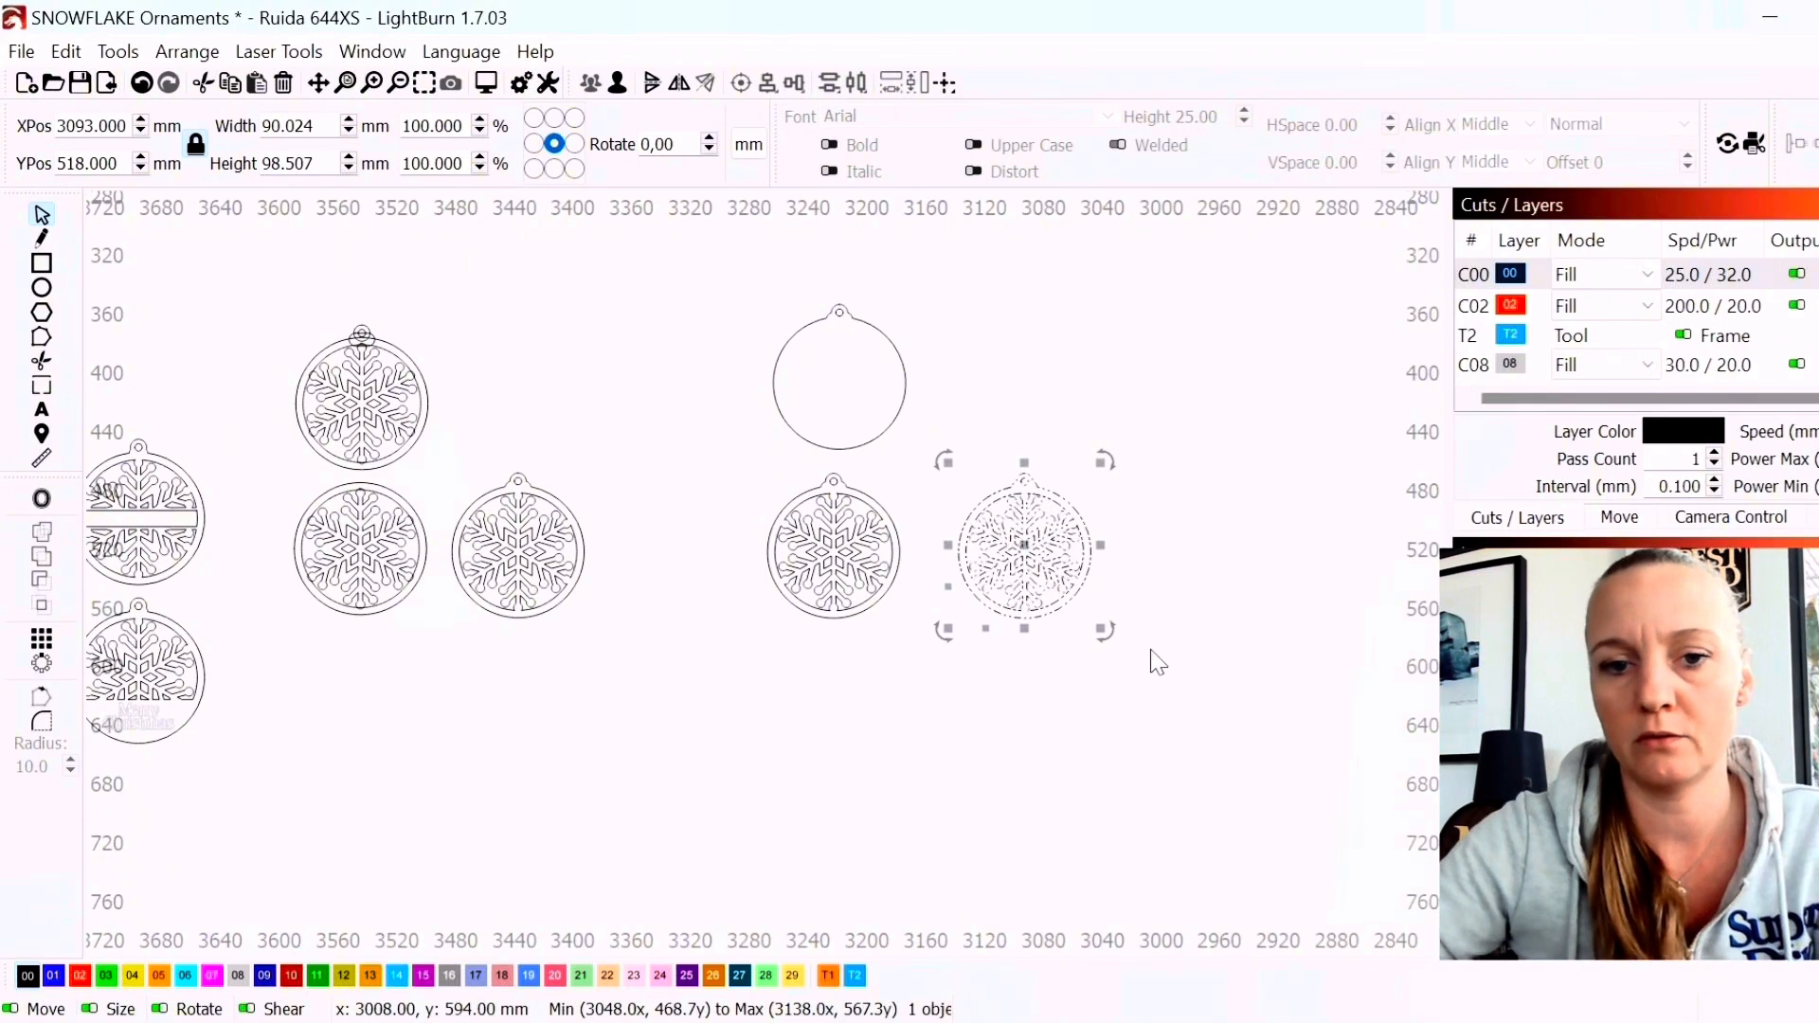
{"action": "left_click_drag", "start_coordinate": [1151, 655], "coordinate": [892, 719]}
{"action": "scroll", "coordinate": [783, 623], "scroll_direction": "up", "scroll_amount": 1}
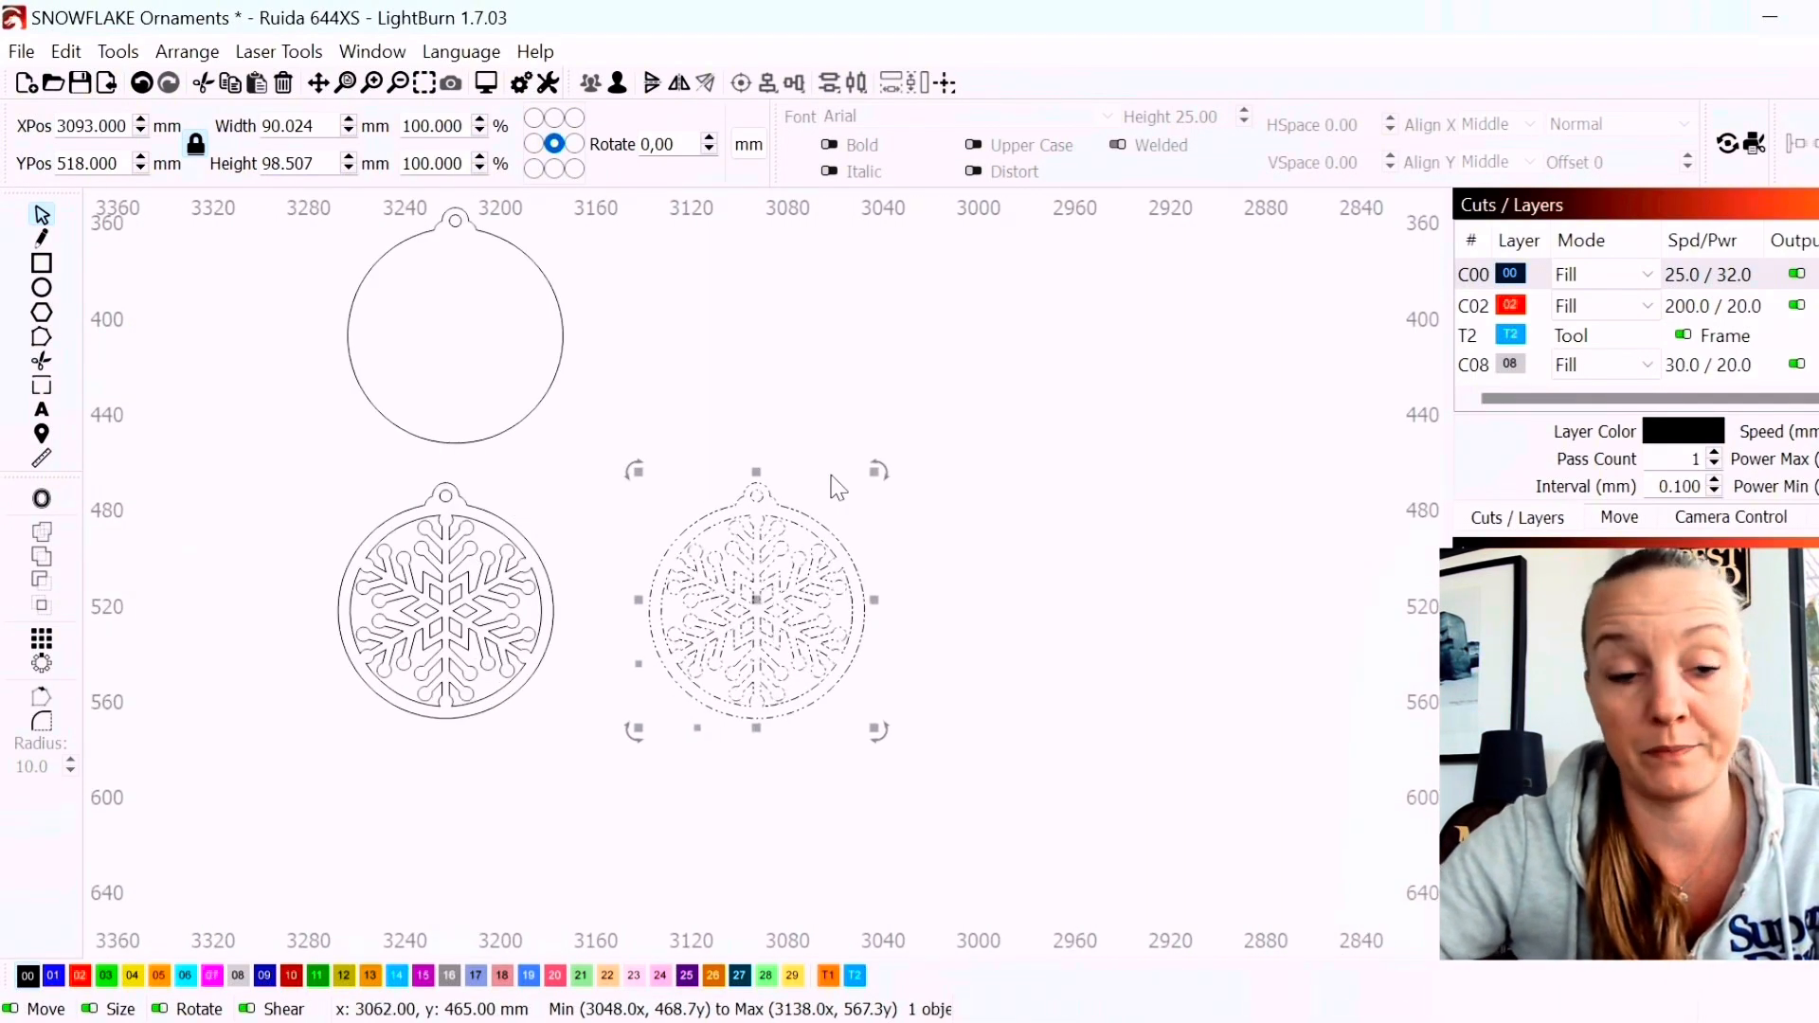
{"action": "scroll", "coordinate": [819, 655], "scroll_direction": "up", "scroll_amount": 1}
{"action": "left_click", "coordinate": [631, 533]}
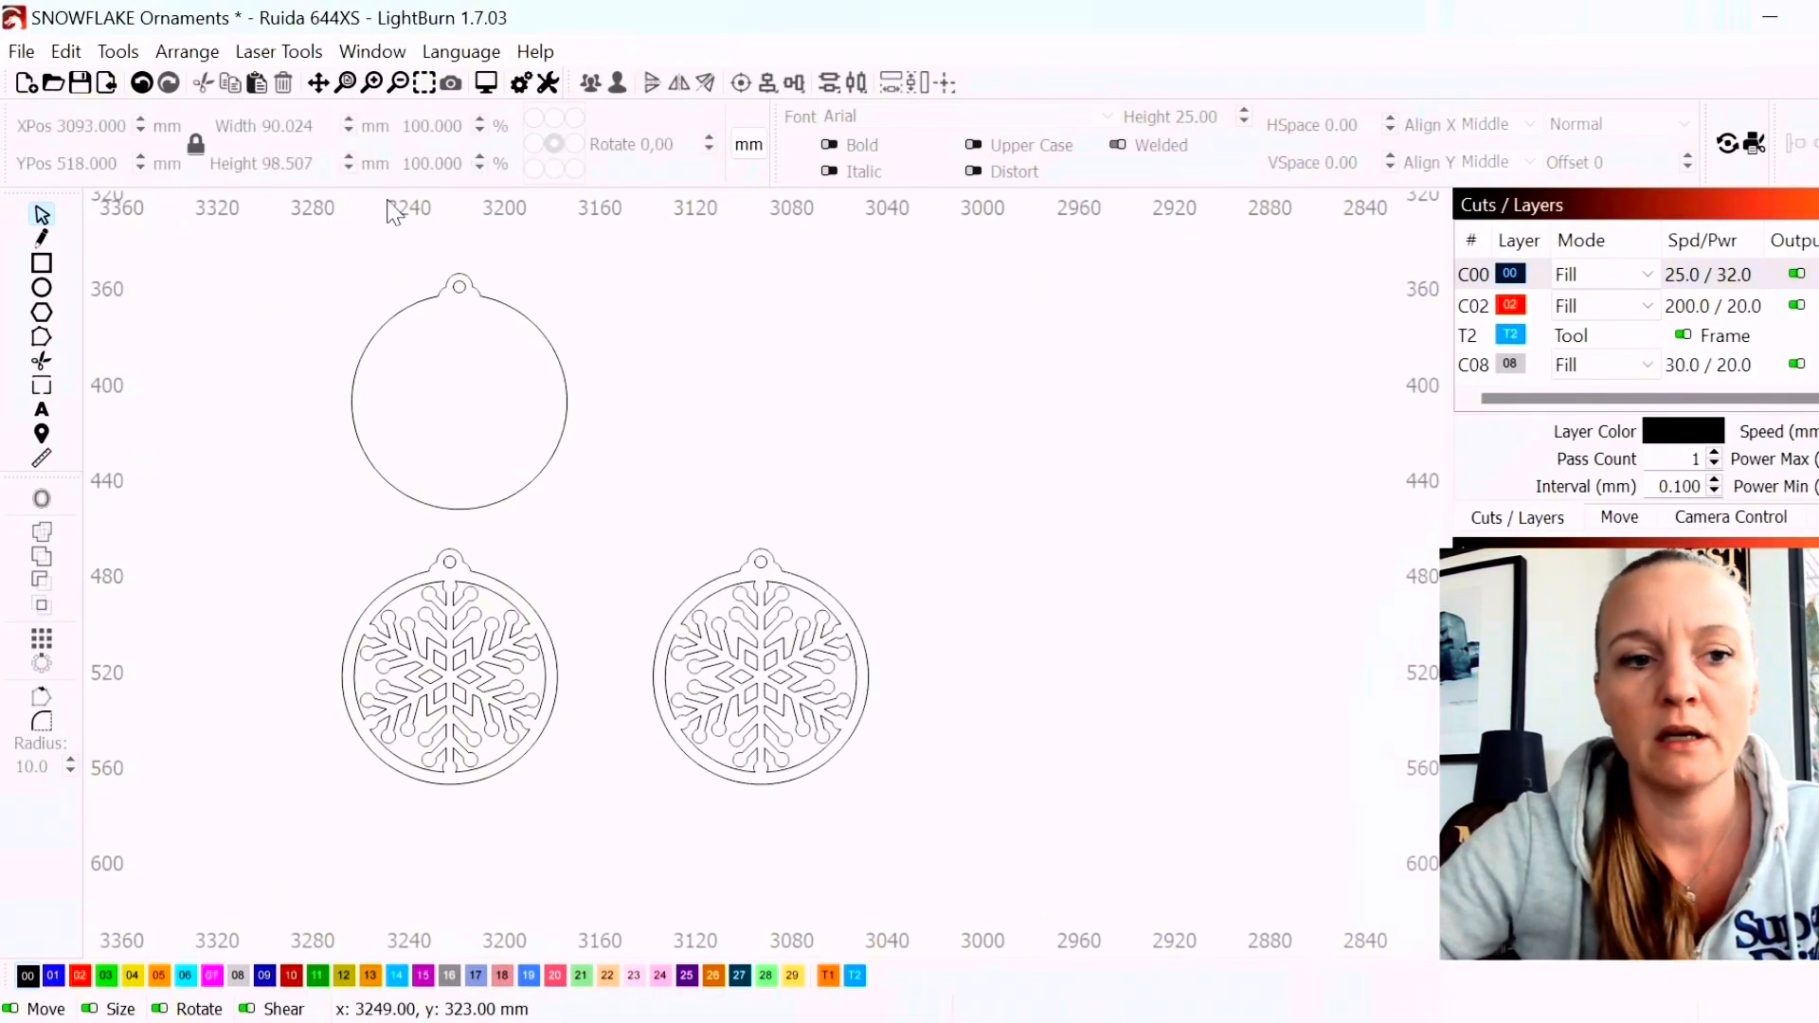
Draw a rectangle 112 x 31 mm across the middle of the duplicated snowflake ornament, extending past both edges of its frame
{"action": "left_click", "coordinate": [40, 265]}
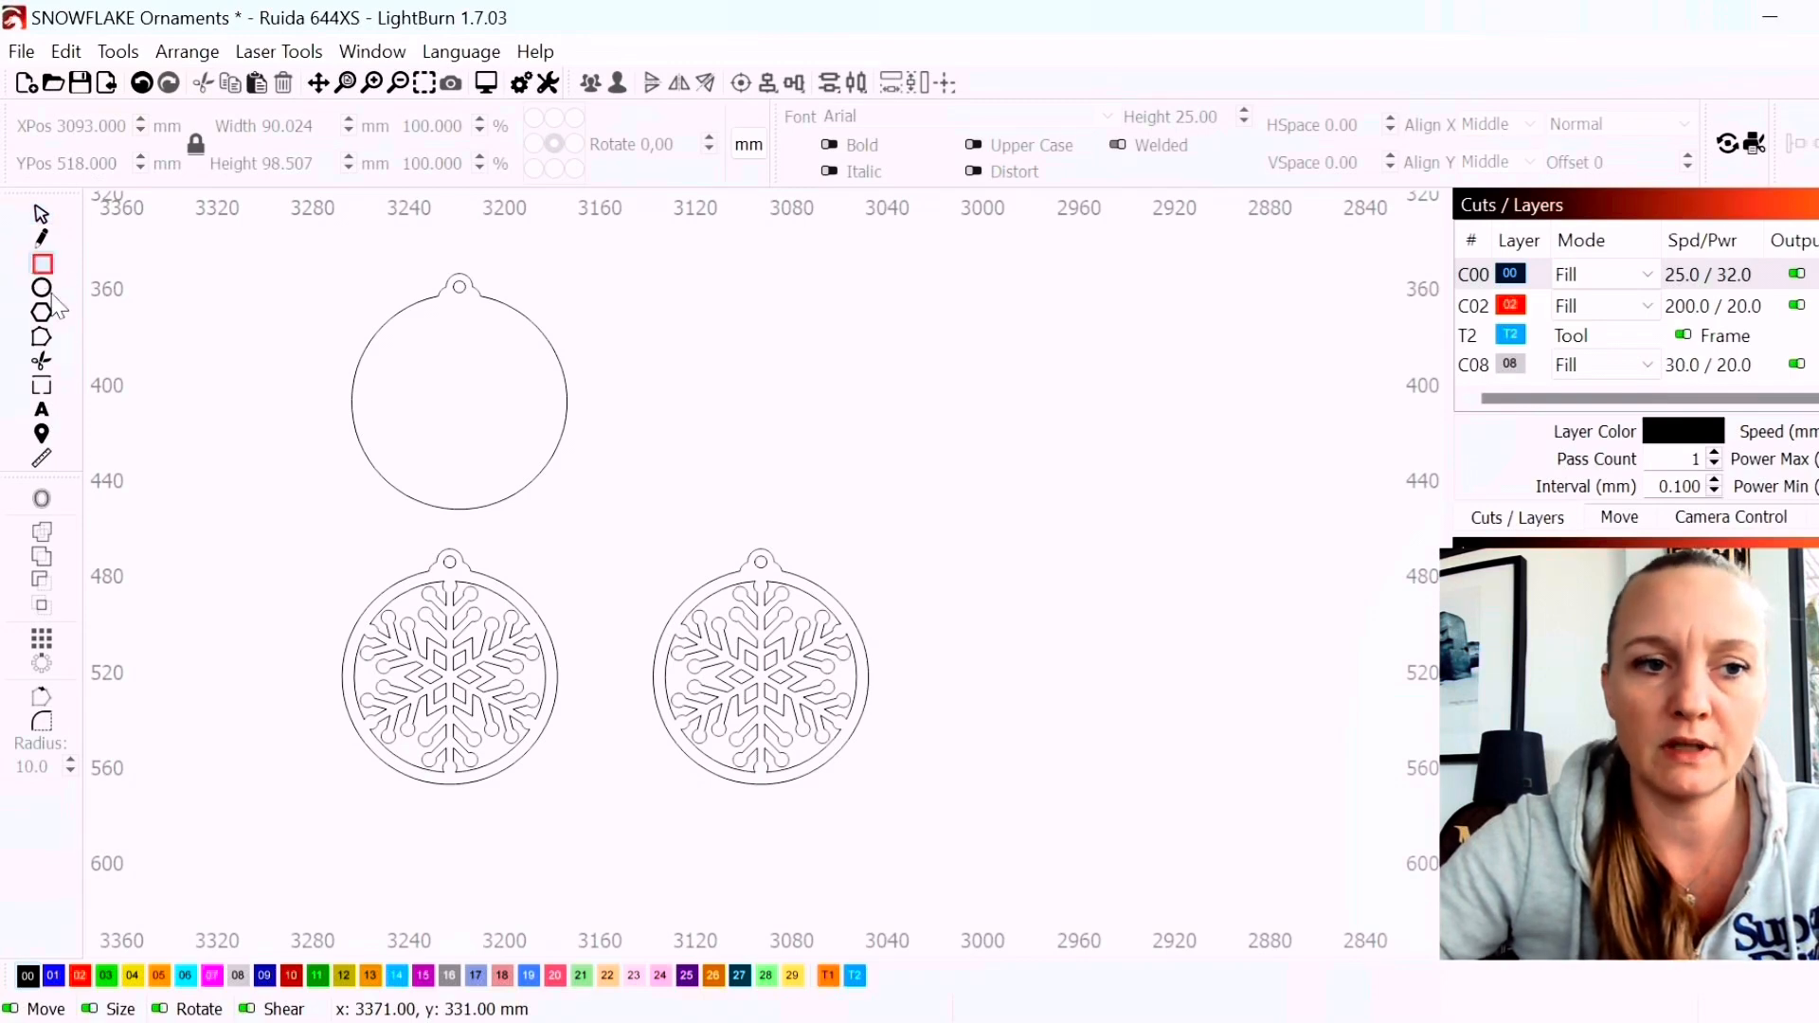
{"action": "scroll", "coordinate": [643, 725], "scroll_direction": "up", "scroll_amount": 1}
{"action": "left_click_drag", "start_coordinate": [618, 612], "coordinate": [989, 715]}
{"action": "scroll", "coordinate": [759, 661], "scroll_direction": "up", "scroll_amount": 1}
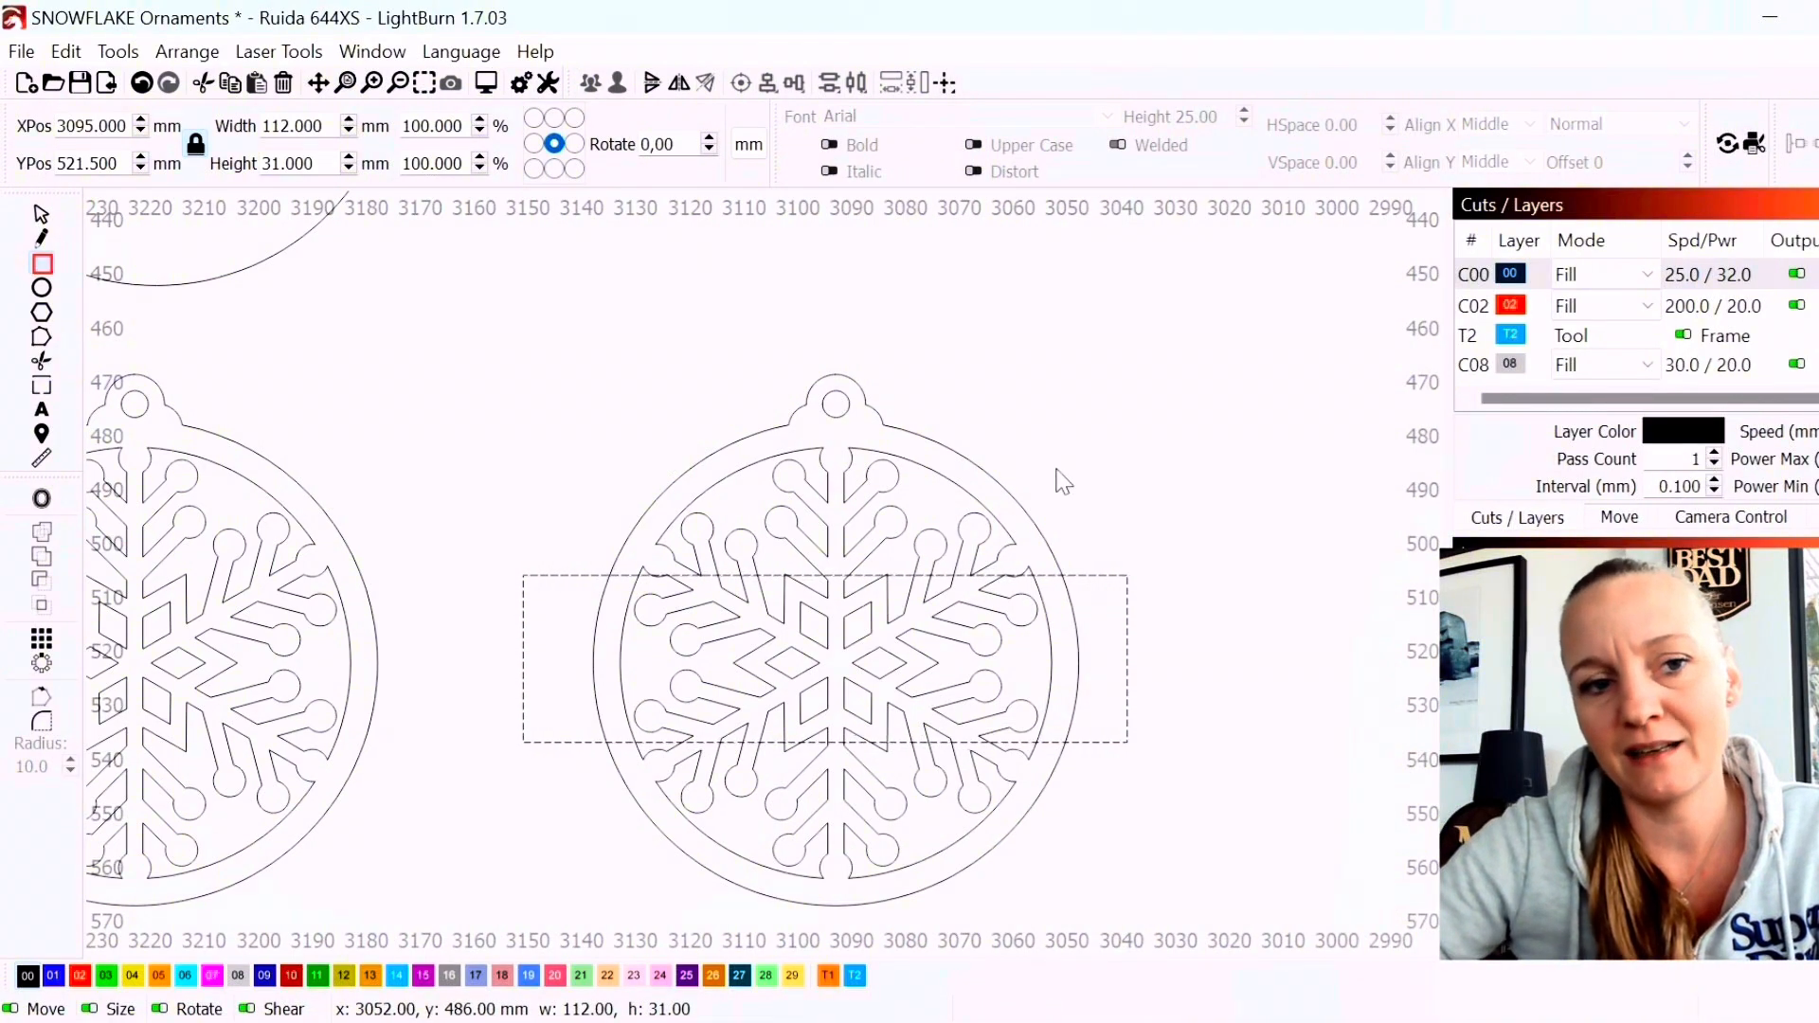
{"action": "scroll", "coordinate": [1065, 482], "scroll_direction": "down", "scroll_amount": 1}
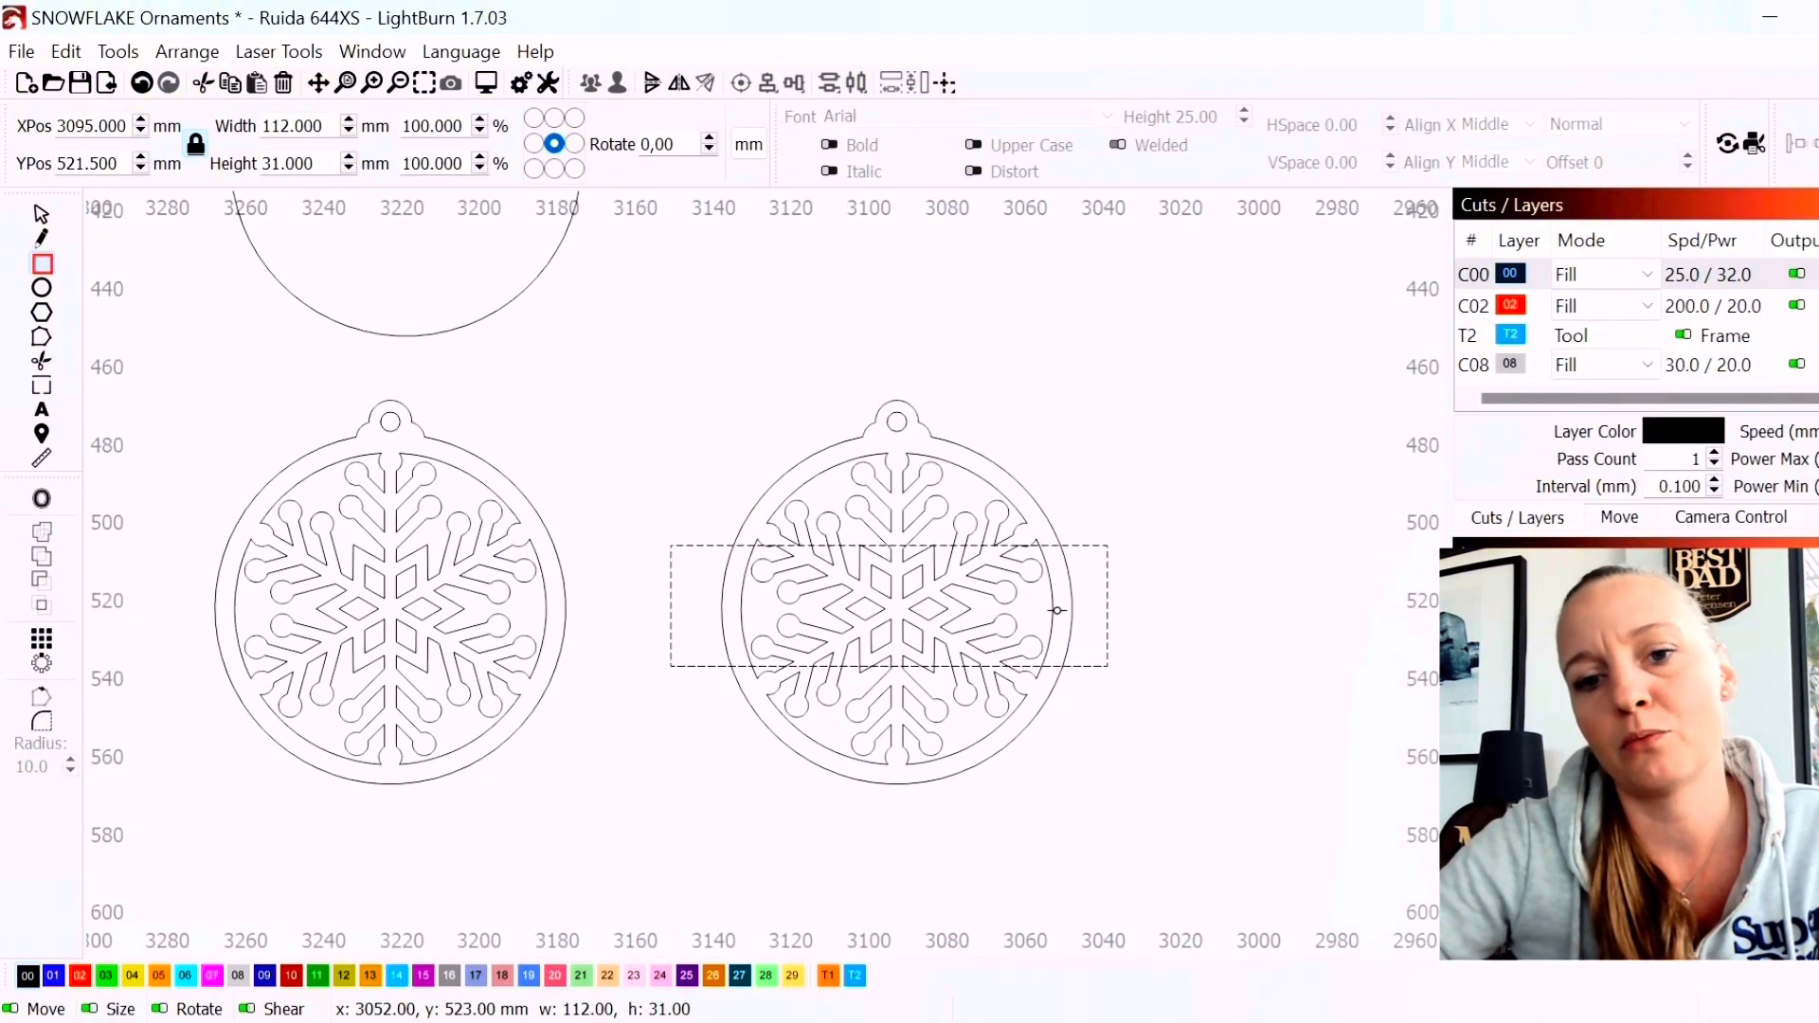
{"action": "scroll", "coordinate": [1058, 610], "scroll_direction": "down", "scroll_amount": 3}
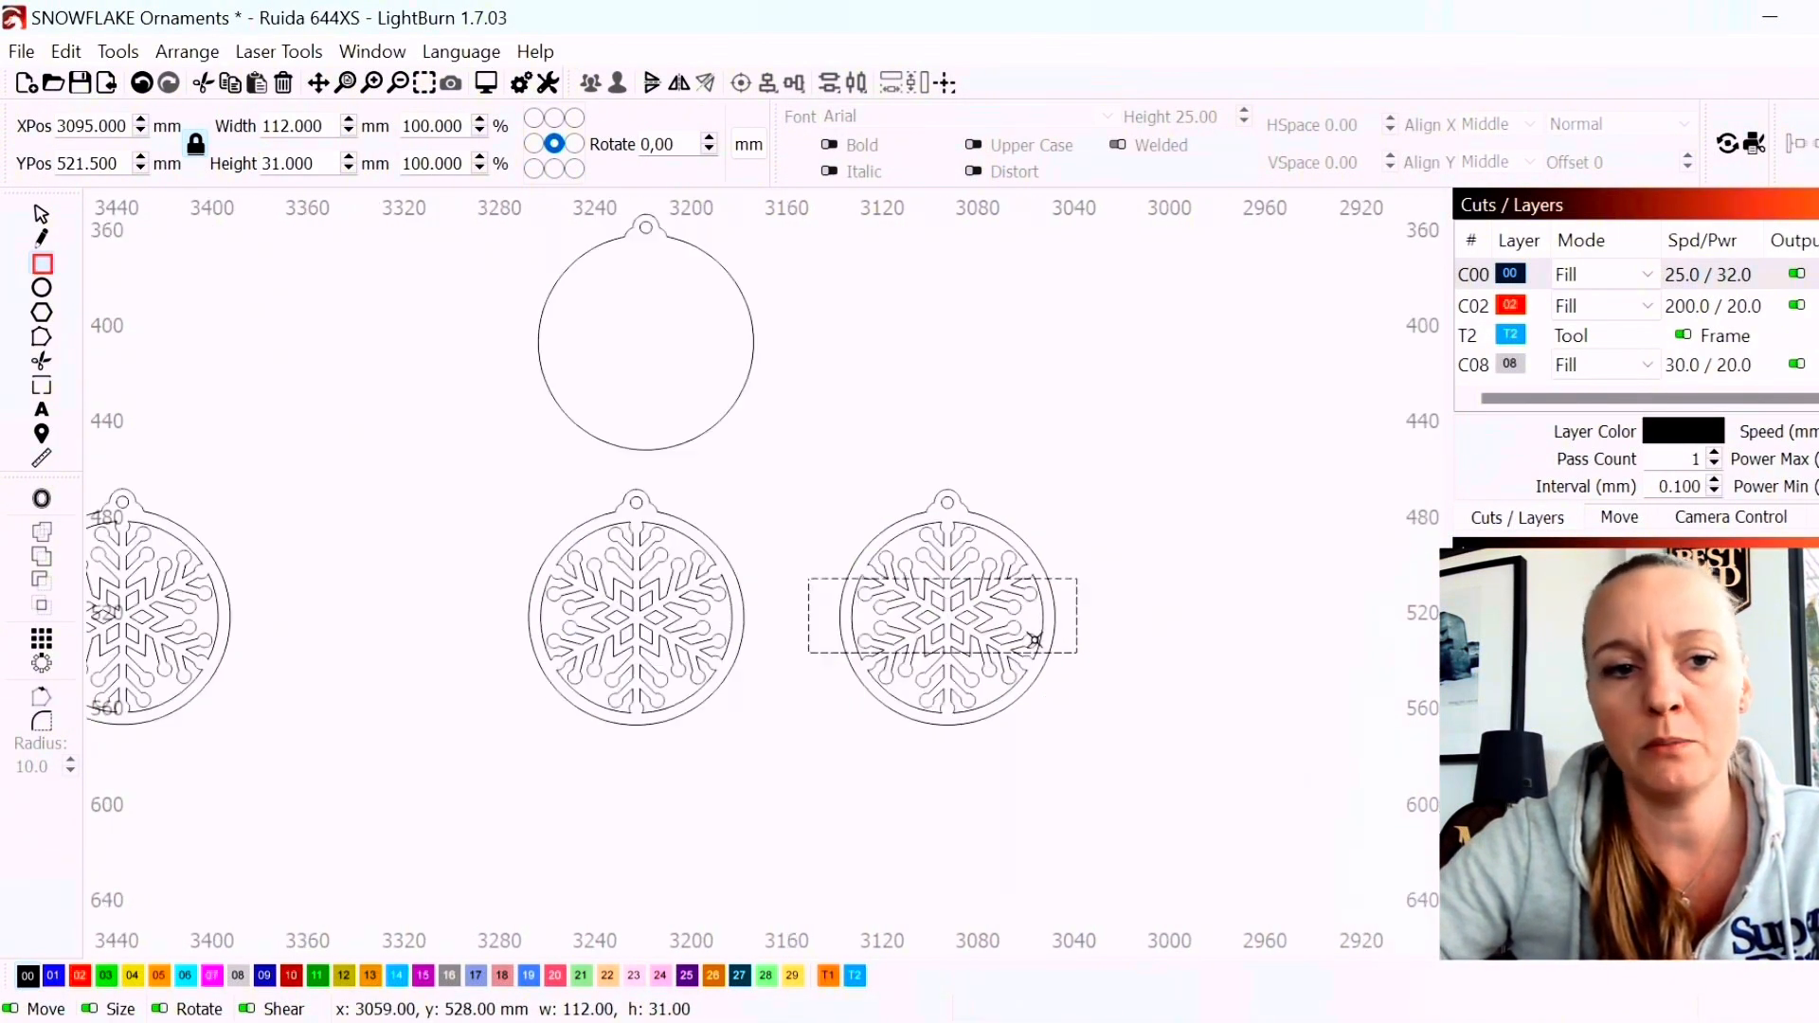
{"action": "scroll", "coordinate": [251, 436], "scroll_direction": "up", "scroll_amount": 2}
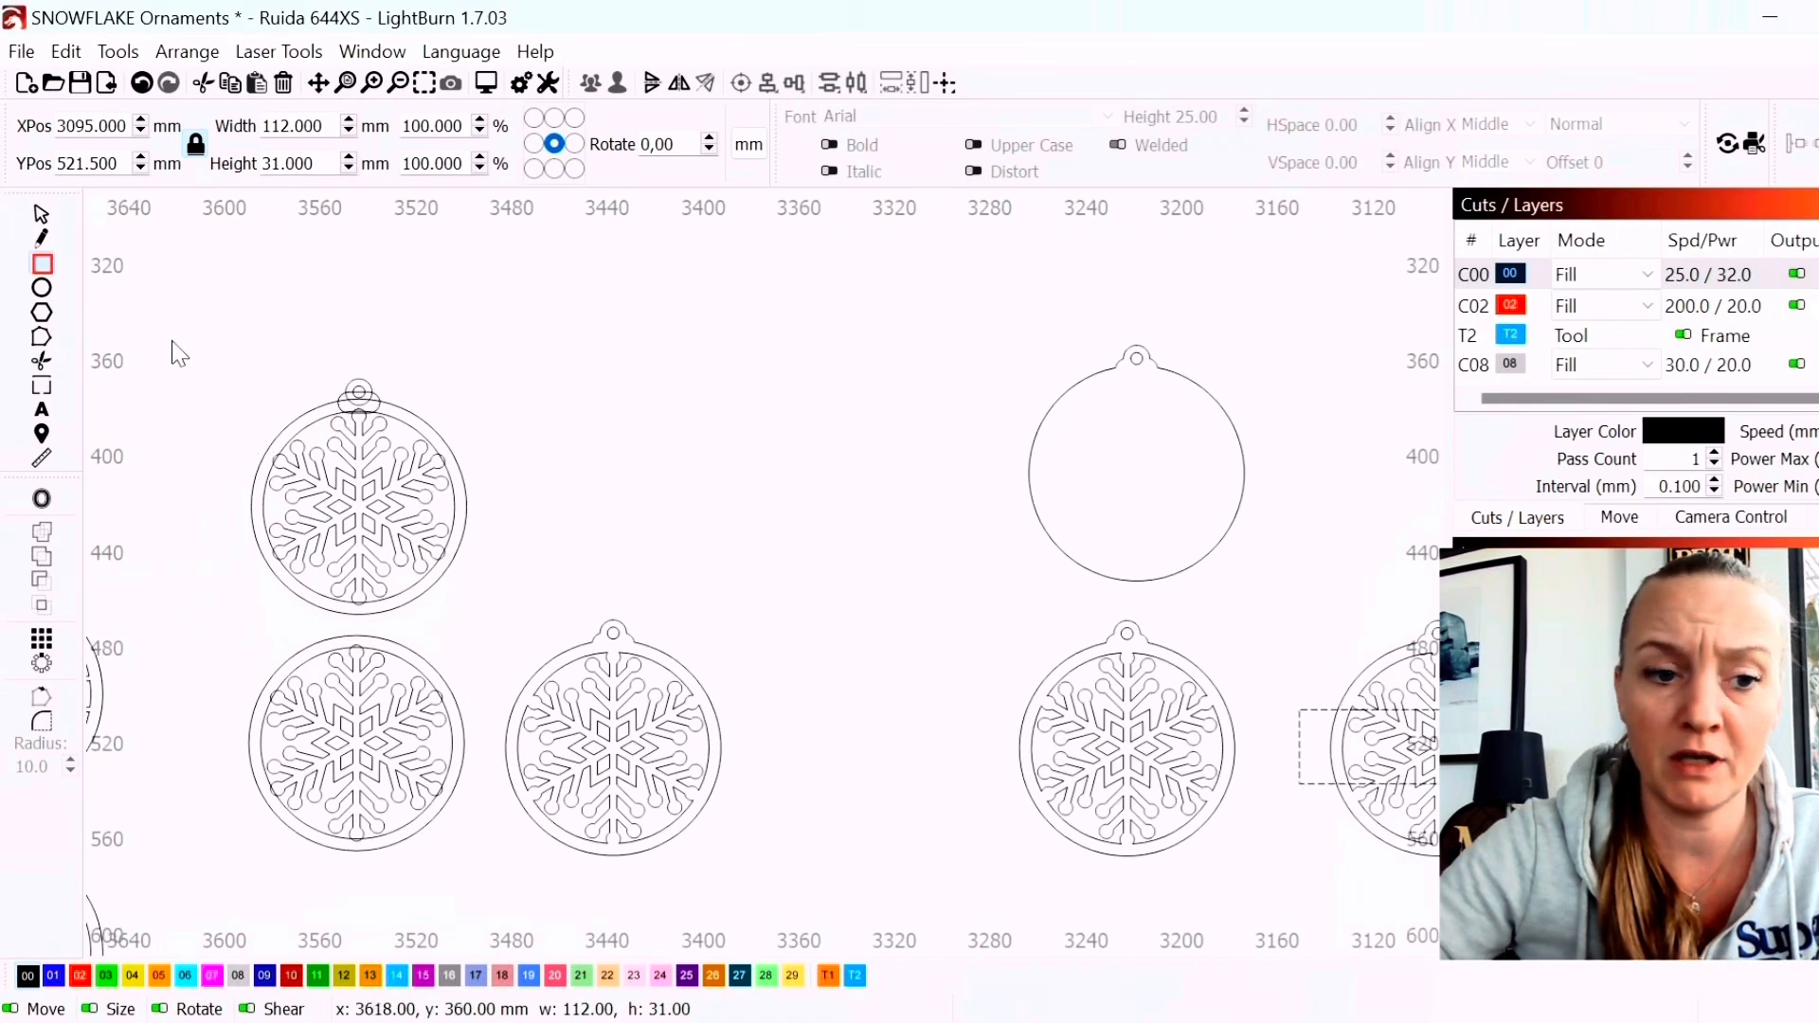
{"action": "mouse_move", "coordinate": [190, 347]}
{"action": "left_mouse_down"}
{"action": "mouse_move", "coordinate": [517, 654]}
{"action": "mouse_move", "coordinate": [143, 347]}
{"action": "mouse_move", "coordinate": [211, 327]}
{"action": "left_mouse_up"}
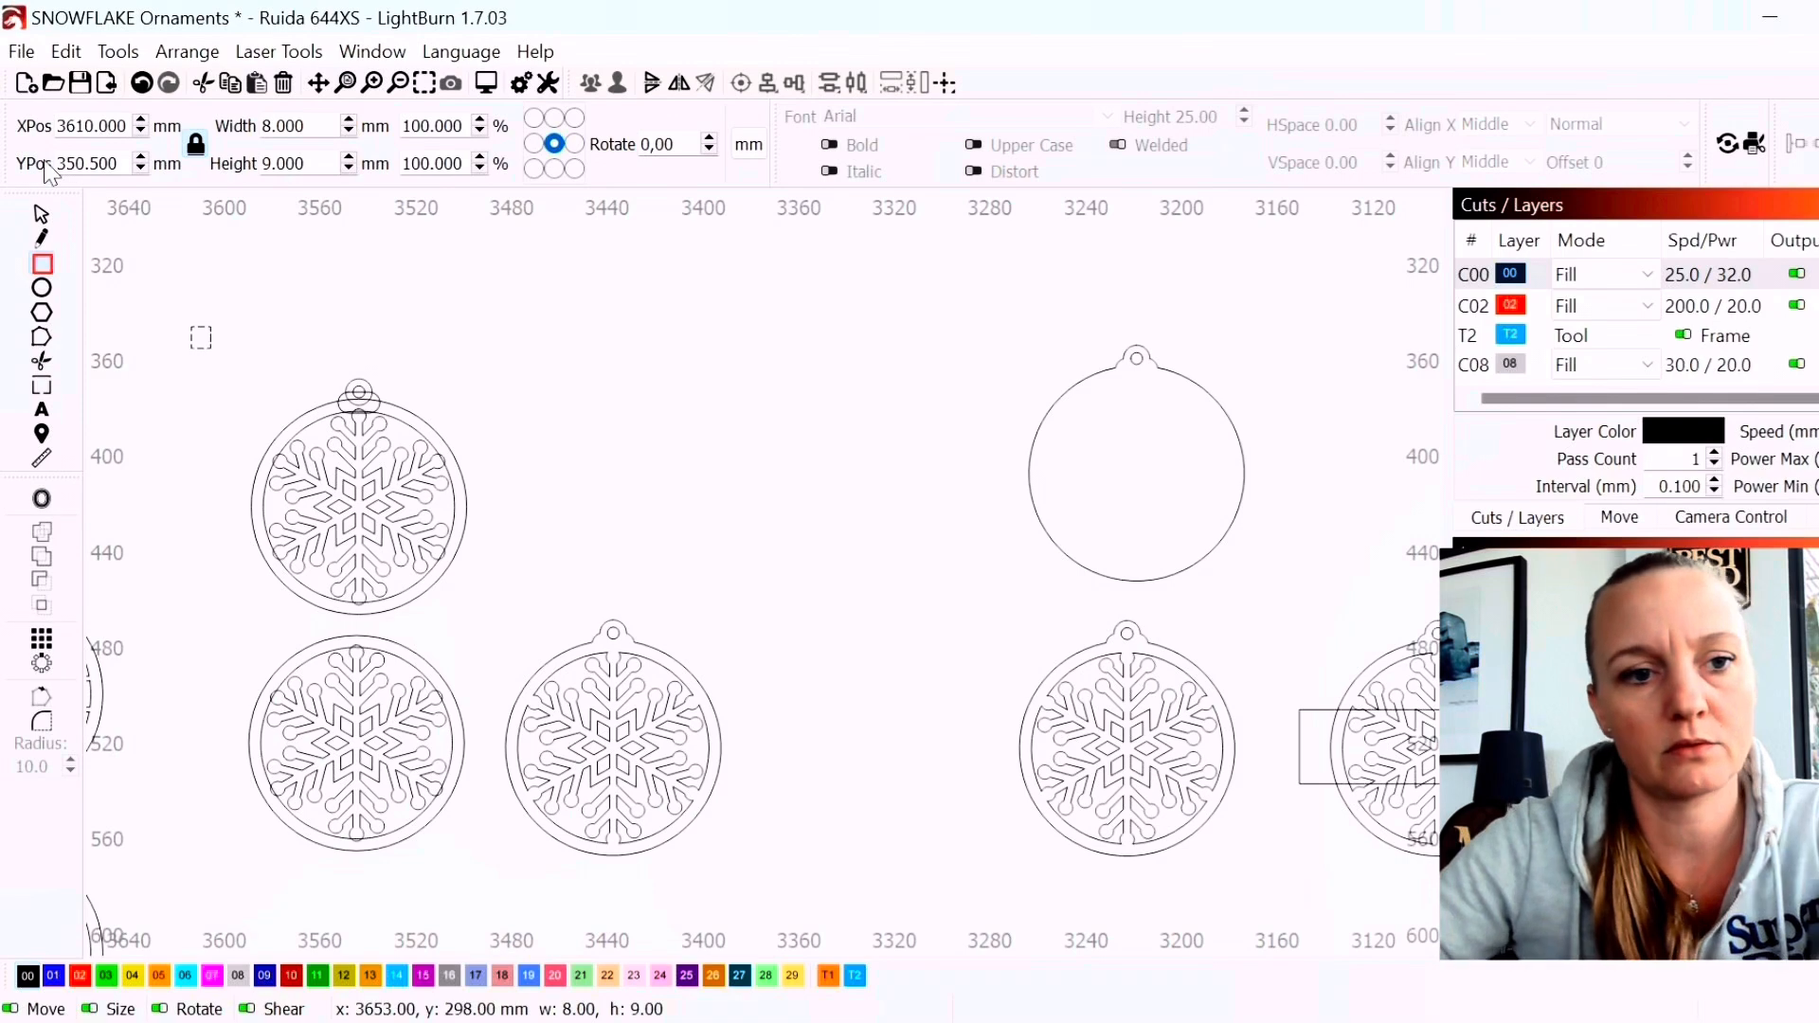
{"action": "left_click", "coordinate": [43, 223]}
{"action": "key", "text": "Delete"}
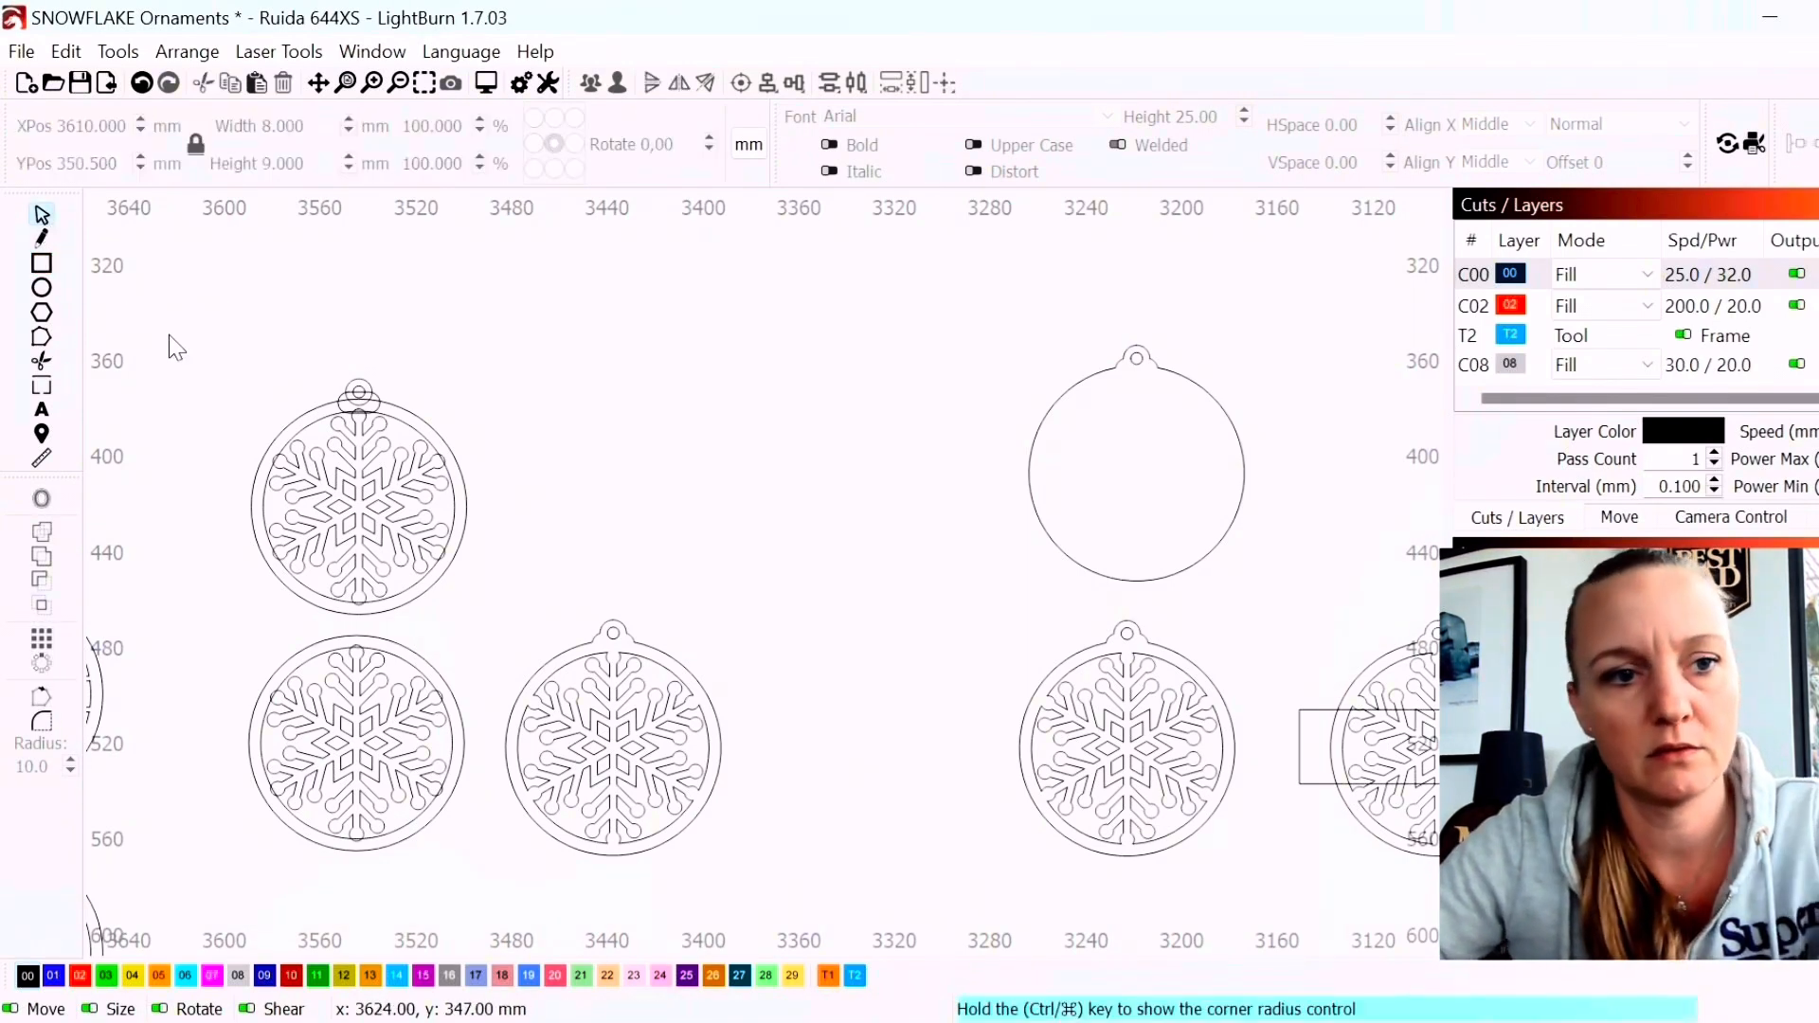
Copy the original unwelded ornament with all its separate shapes into the empty area beside the ornament crossed by the rectangle
{"action": "left_click_drag", "start_coordinate": [180, 347], "coordinate": [533, 633]}
{"action": "scroll", "coordinate": [130, 418], "scroll_direction": "down", "scroll_amount": 3}
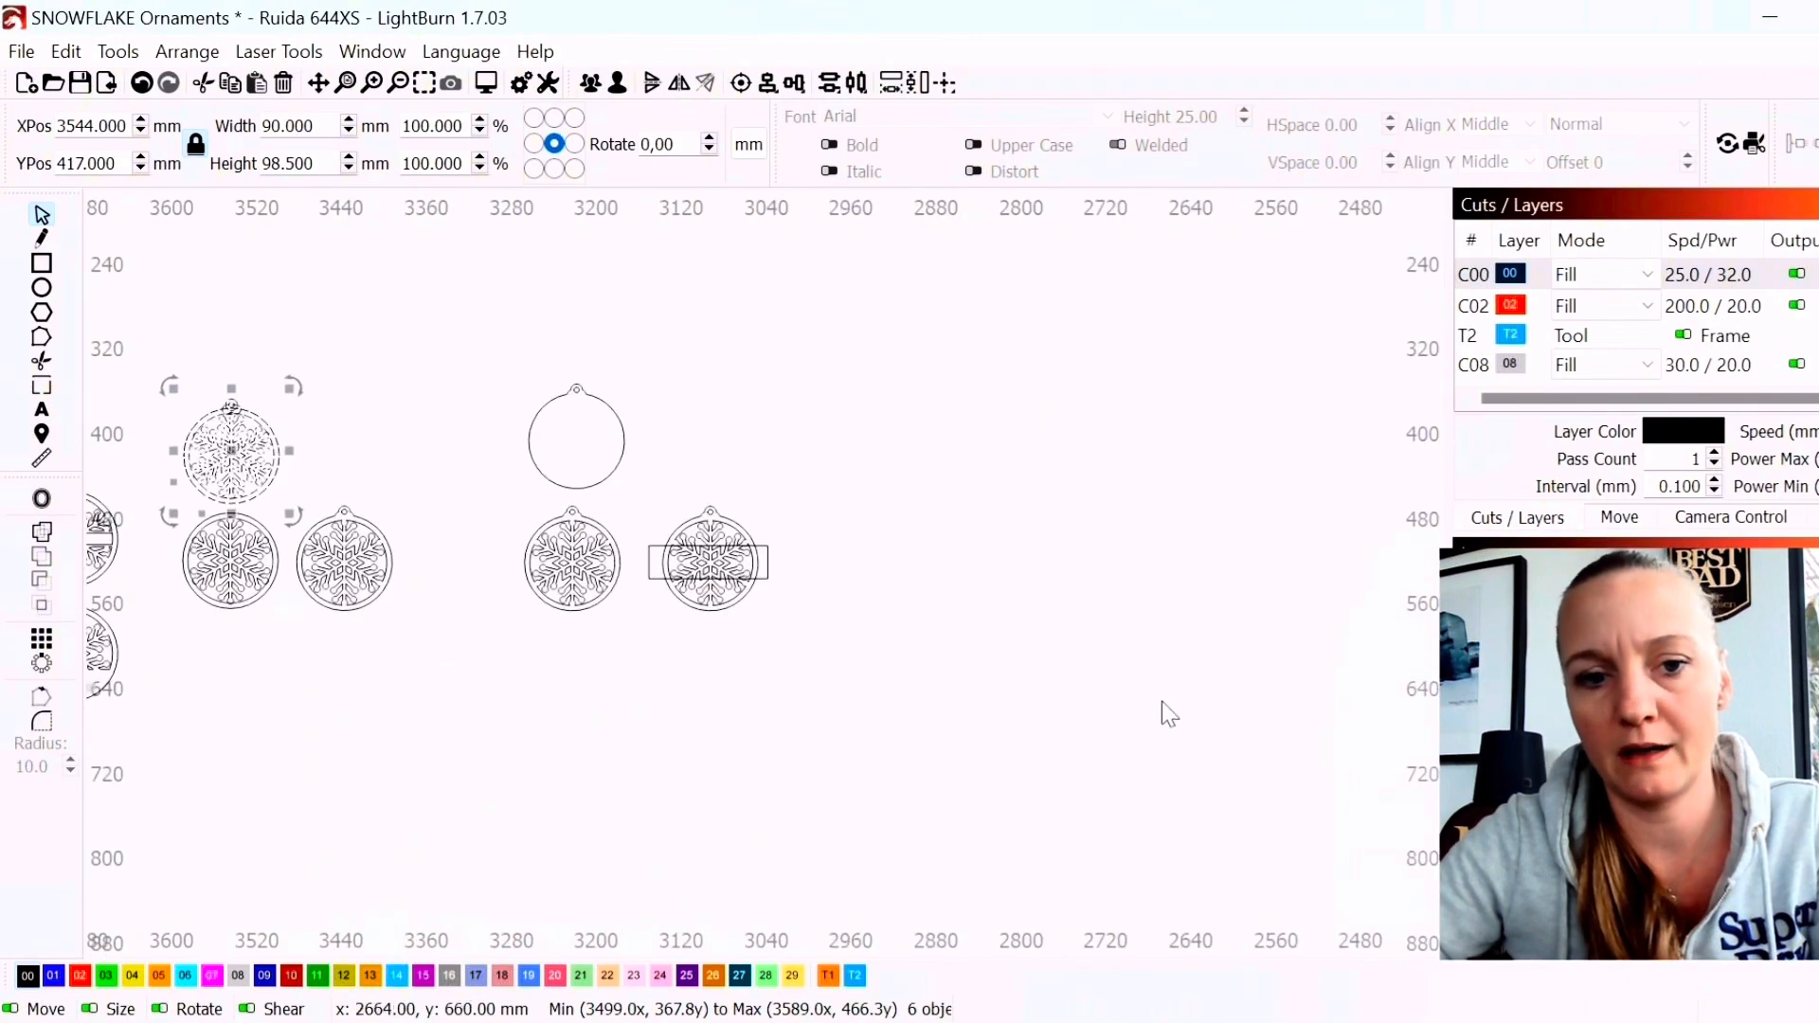
{"action": "key", "text": "ctrl+v"}
{"action": "scroll", "coordinate": [866, 569], "scroll_direction": "up", "scroll_amount": 5}
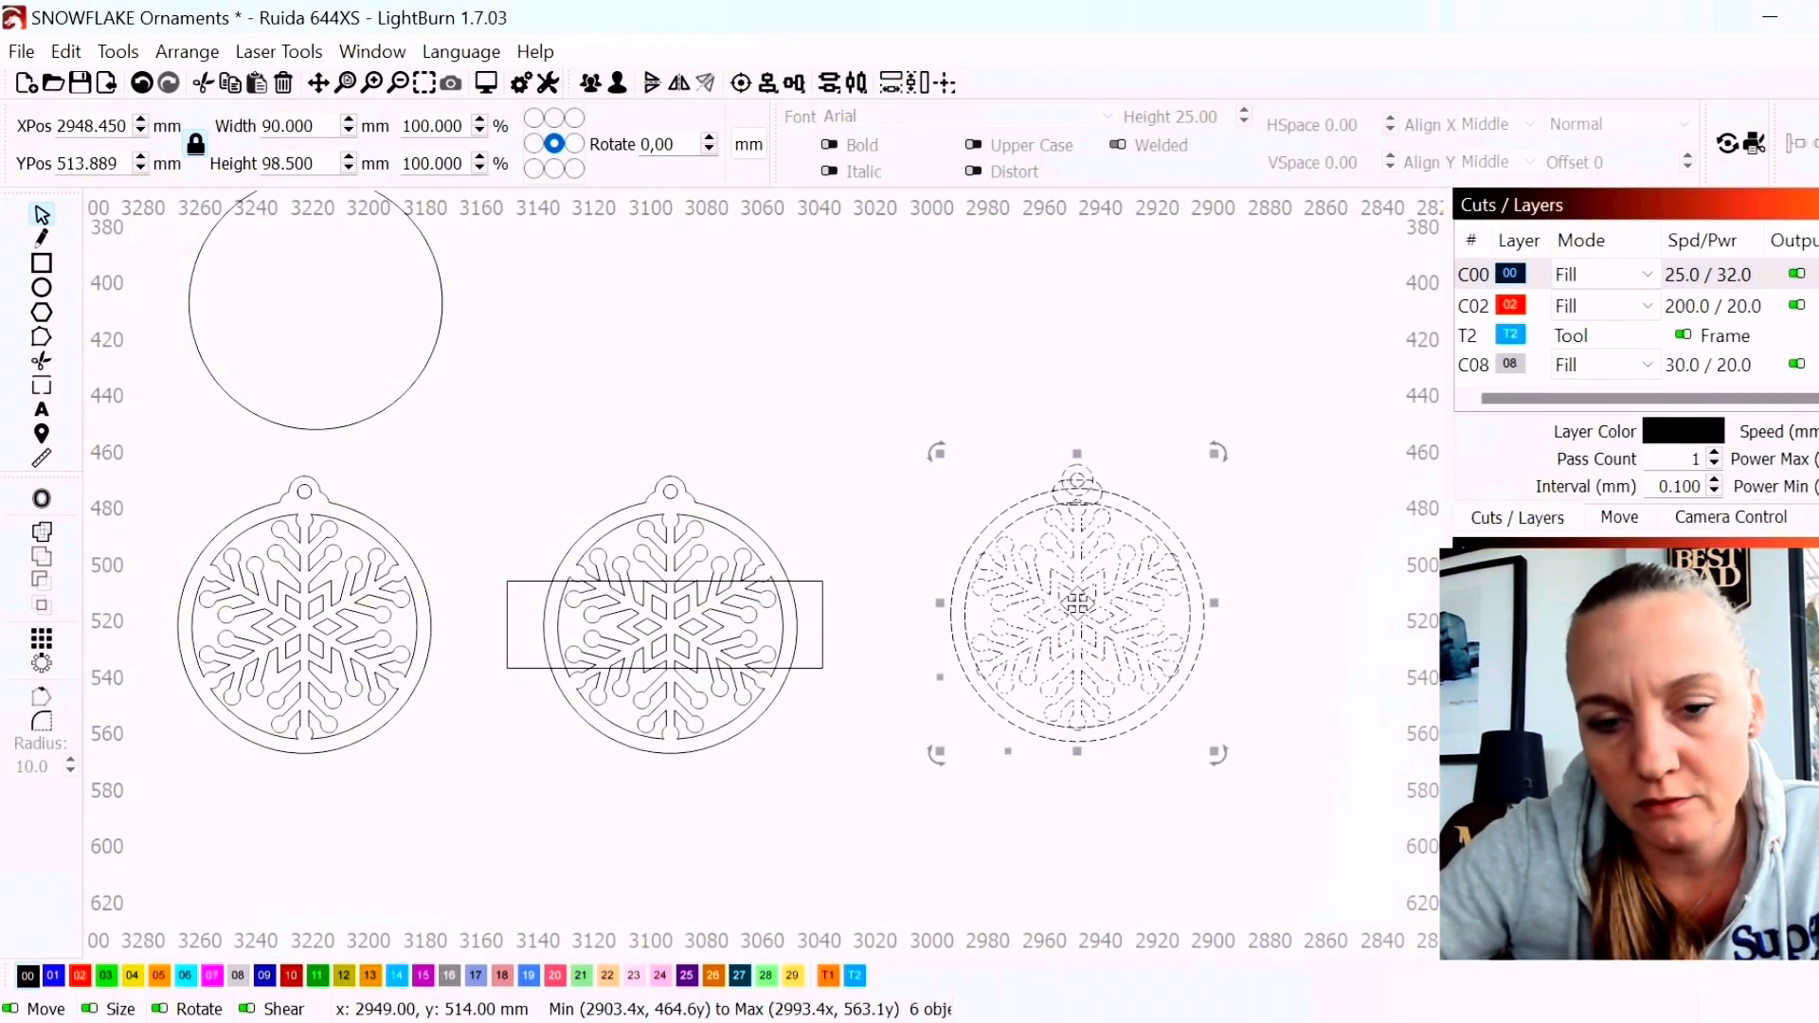
Weld the pasted copy's outer ring circle and ring base into one shape, leaving out the hole, frame circles and snowflake
{"action": "left_click", "coordinate": [1118, 513], "text": "shift"}
{"action": "left_click", "coordinate": [1079, 480], "text": "shift"}
{"action": "scroll", "coordinate": [1078, 480], "scroll_direction": "up", "scroll_amount": 3}
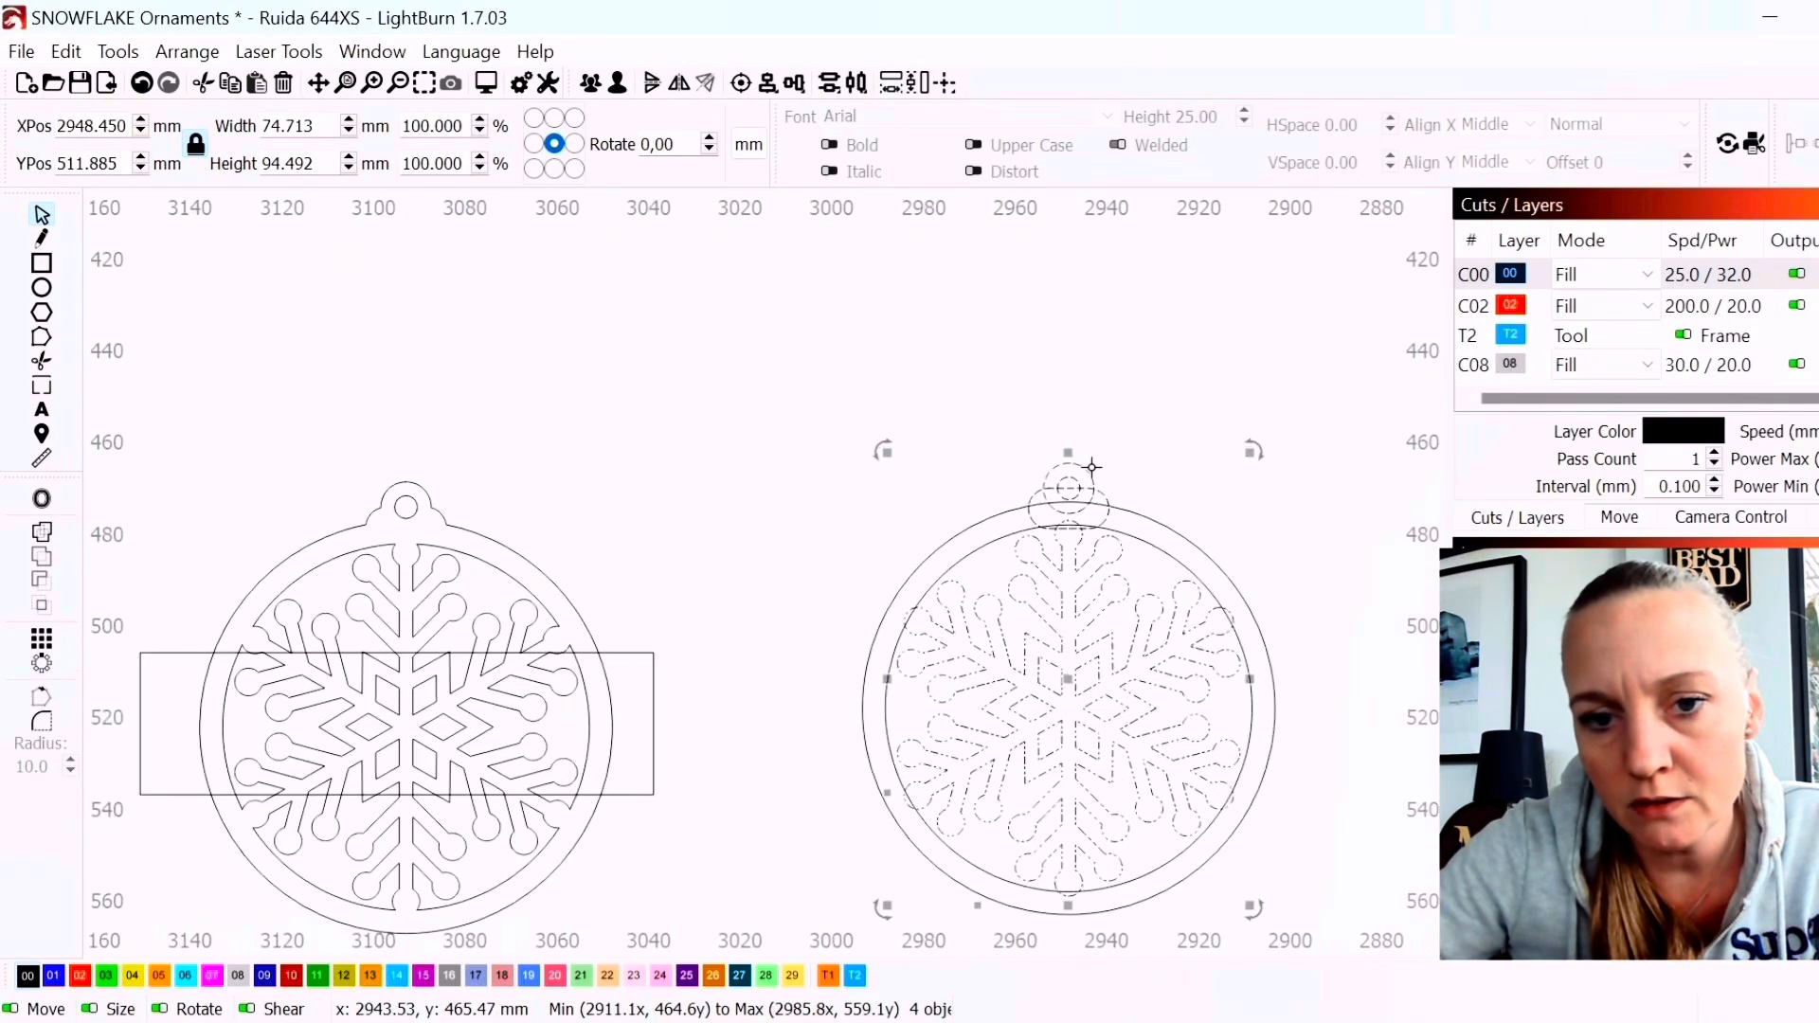
{"action": "left_click", "coordinate": [1070, 487], "text": "shift"}
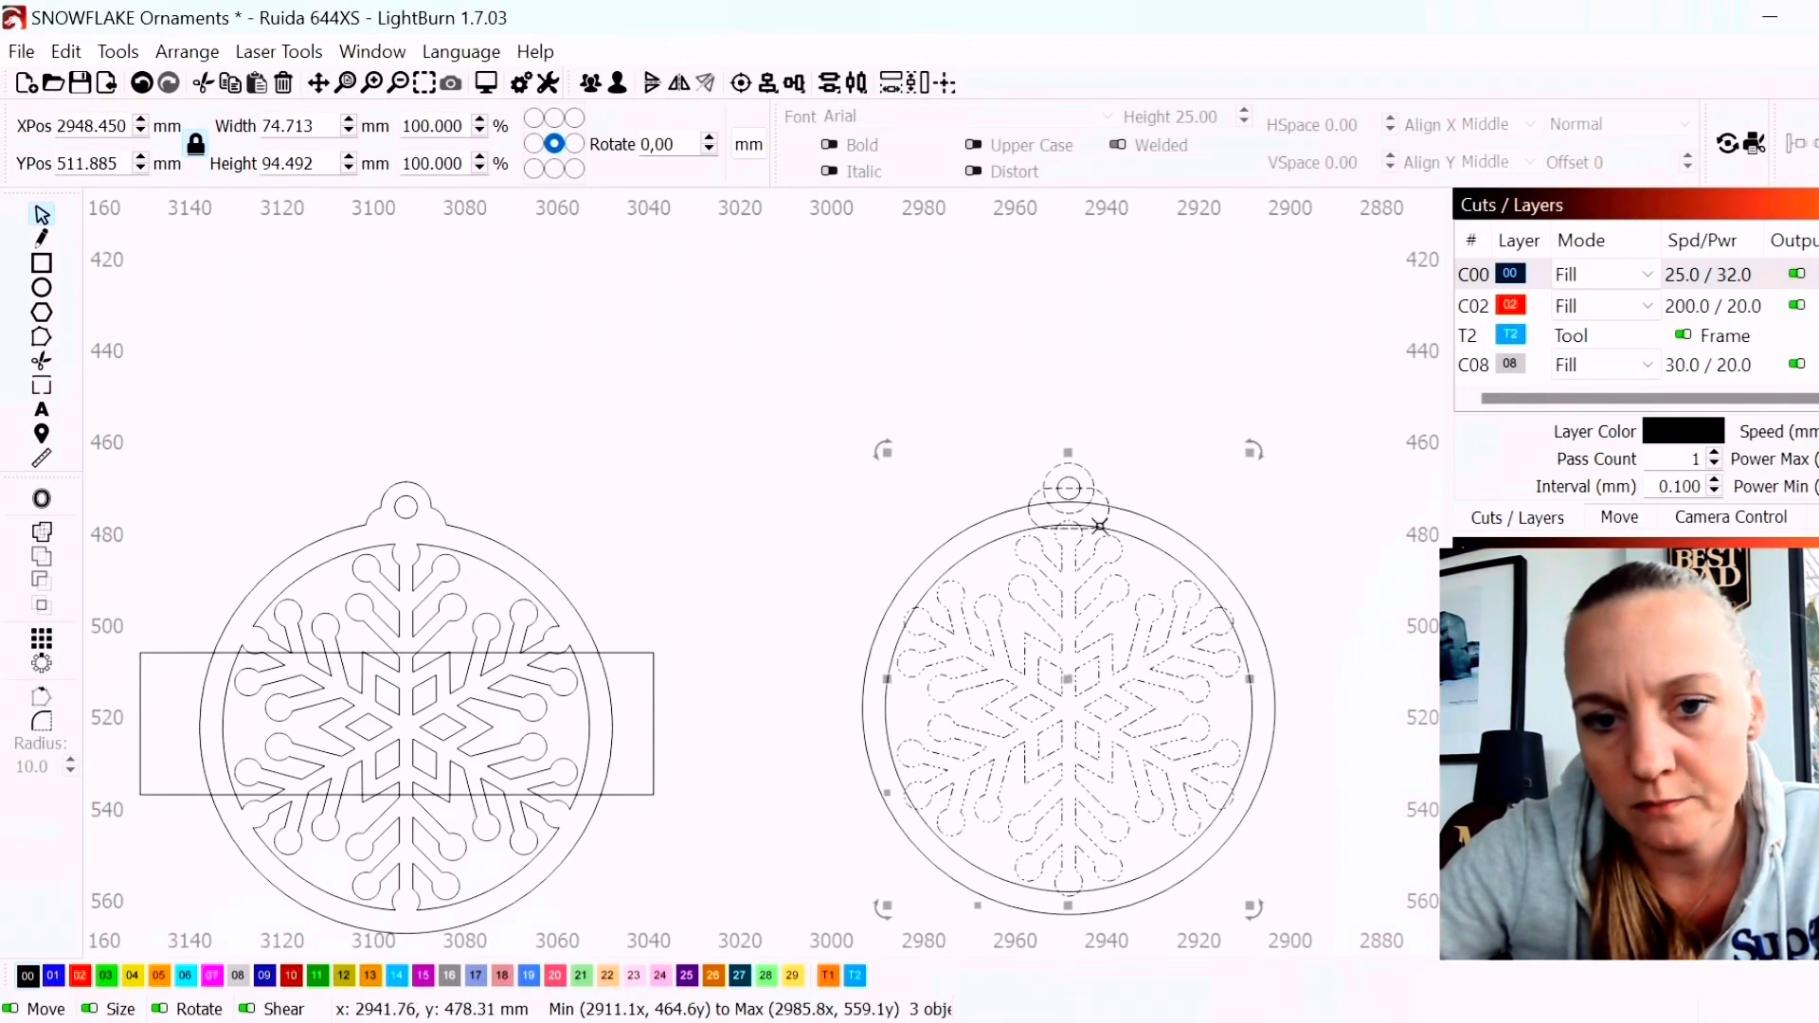
{"action": "left_click", "coordinate": [1078, 554], "text": "shift"}
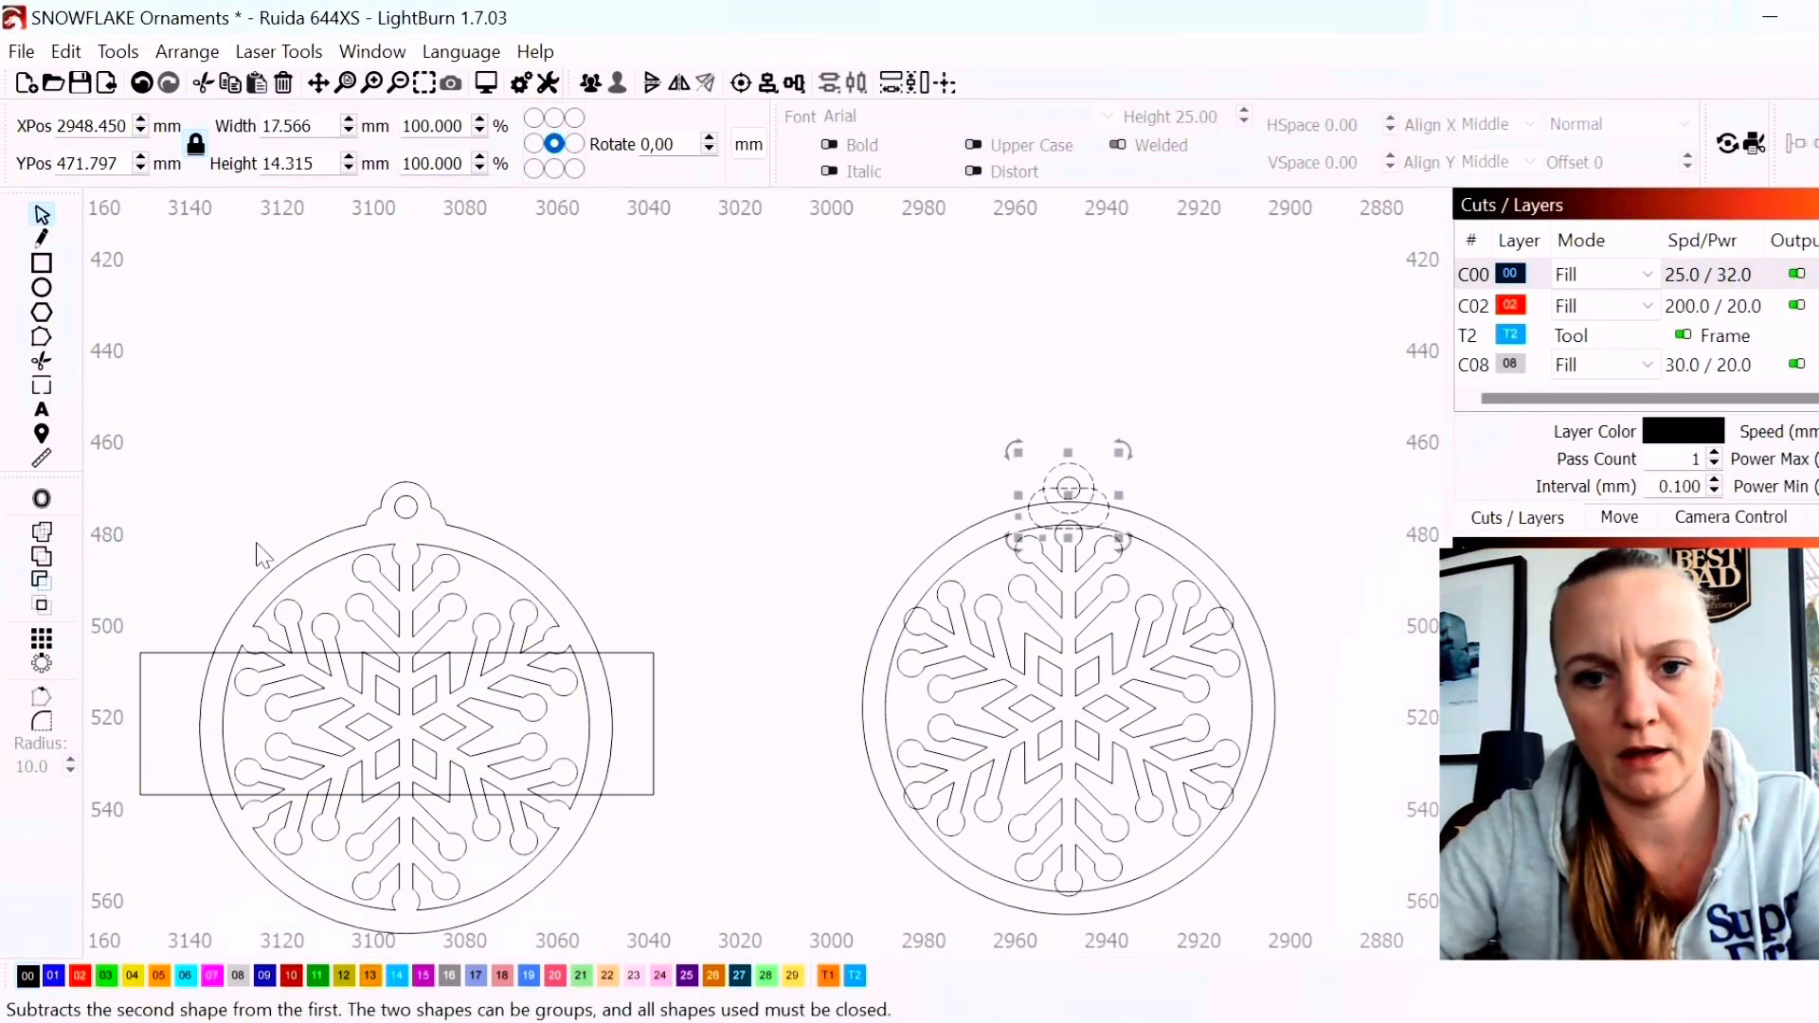
{"action": "left_click", "coordinate": [47, 533]}
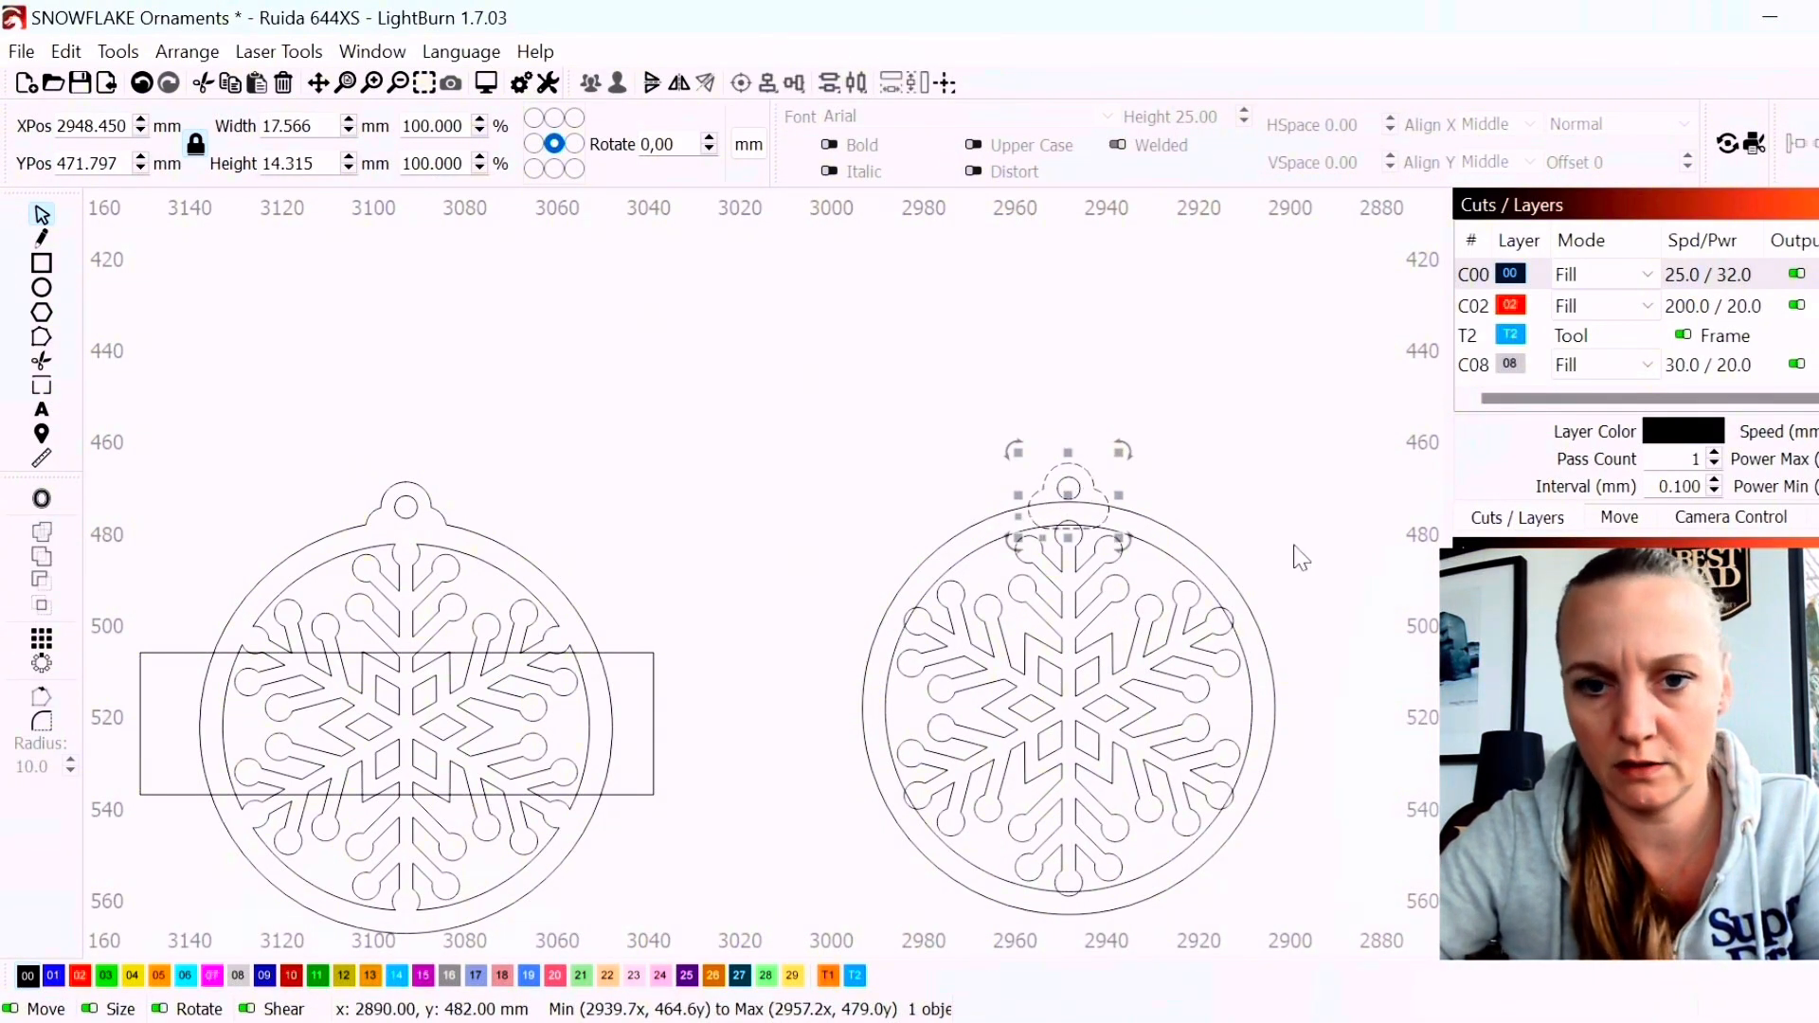
Weld the merged hanging ring to the outer frame circle of the pasted ornament
{"action": "left_click", "coordinate": [1175, 528], "text": "shift"}
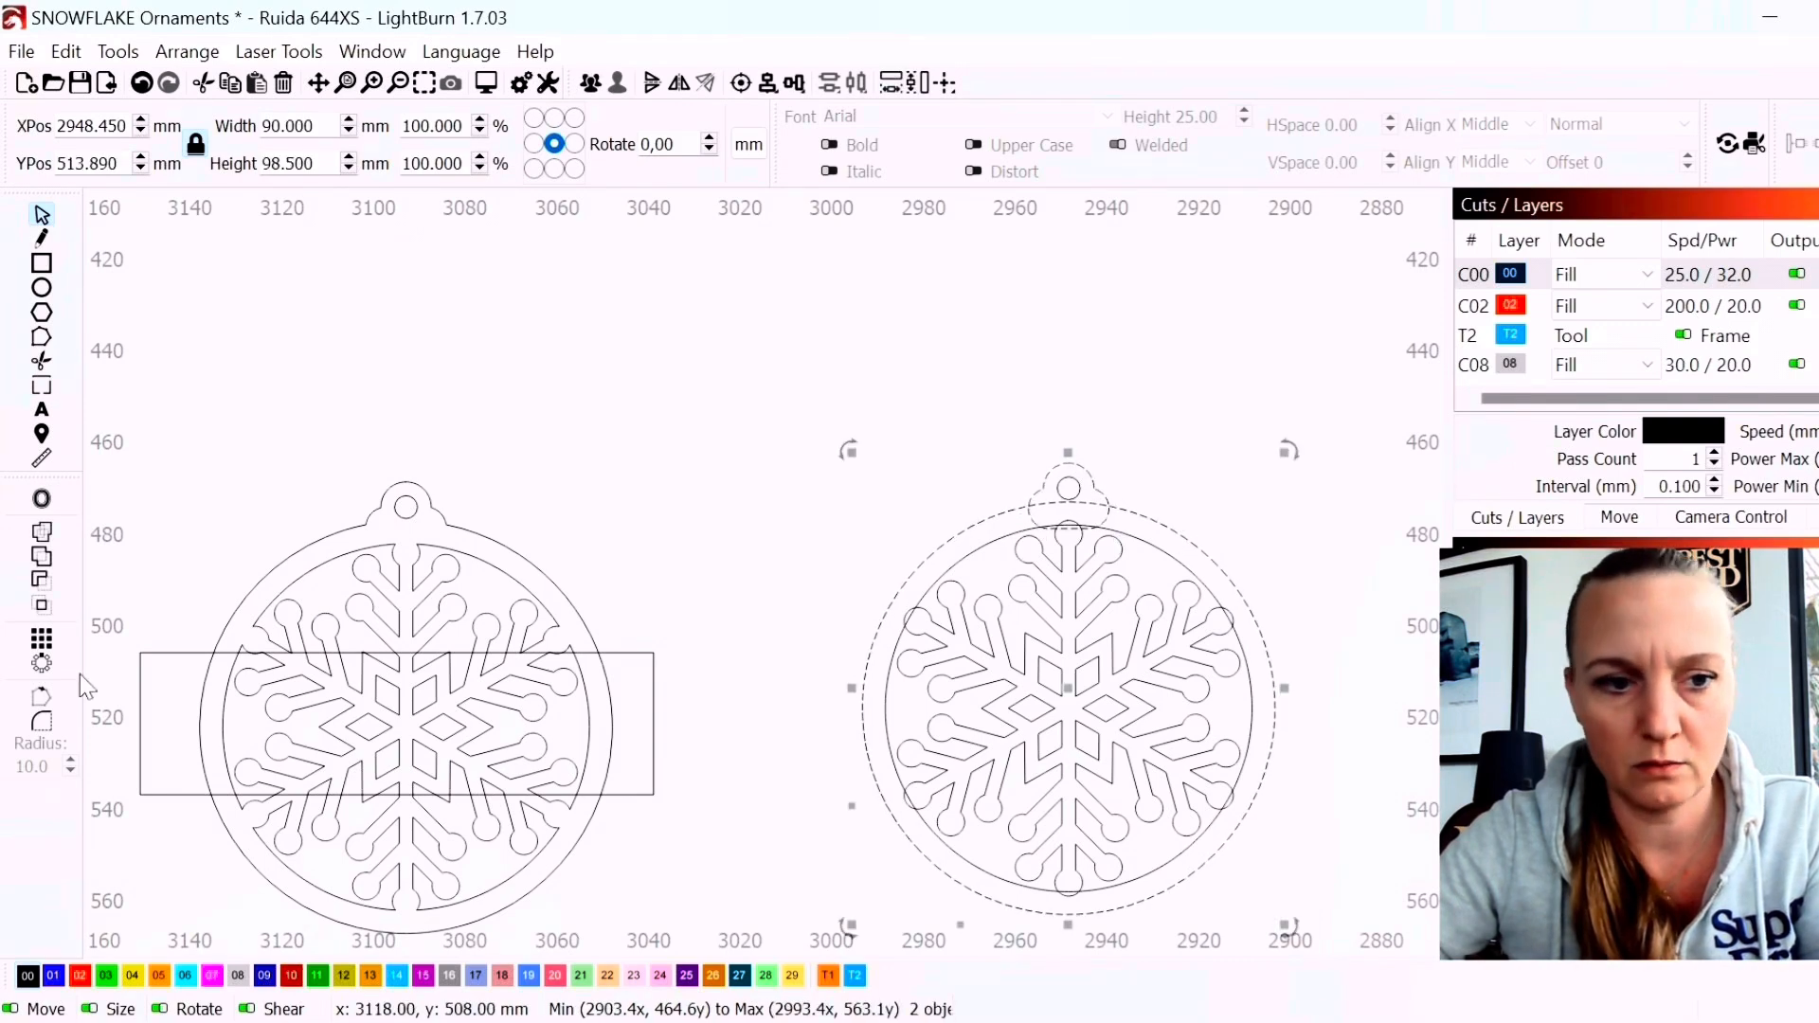
{"action": "left_click", "coordinate": [41, 499]}
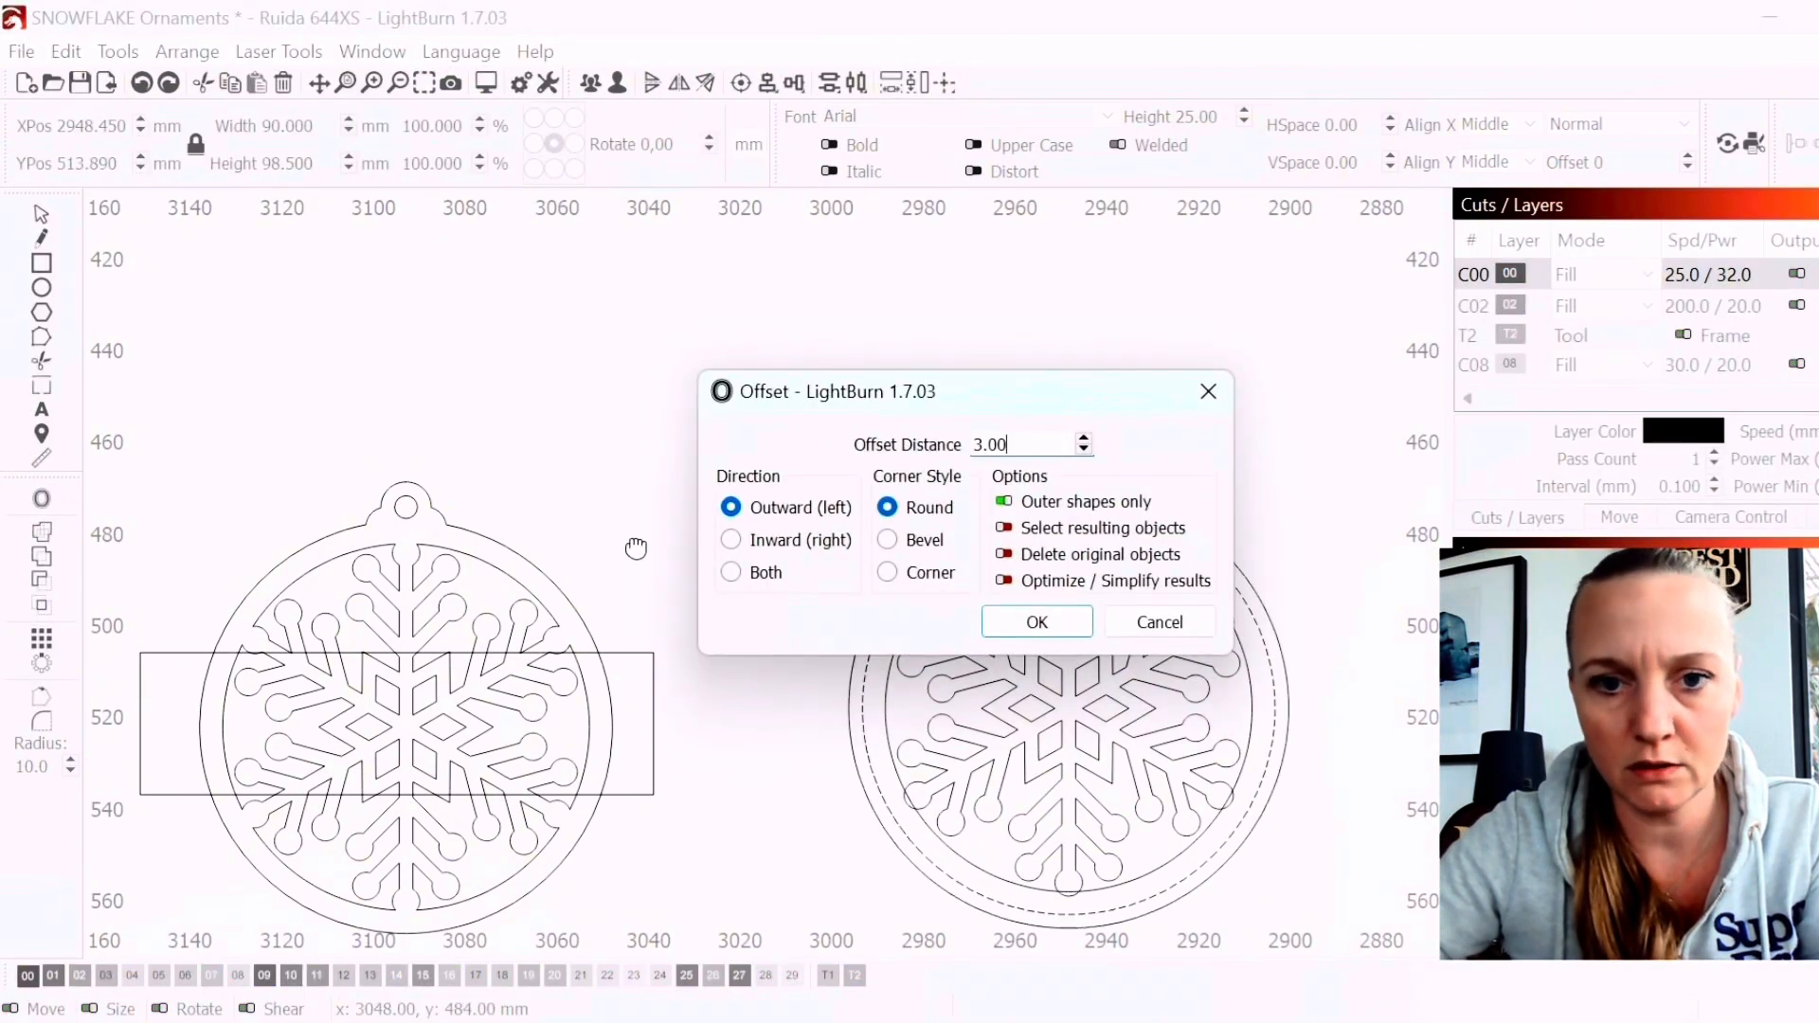
{"action": "left_click", "coordinate": [1175, 621]}
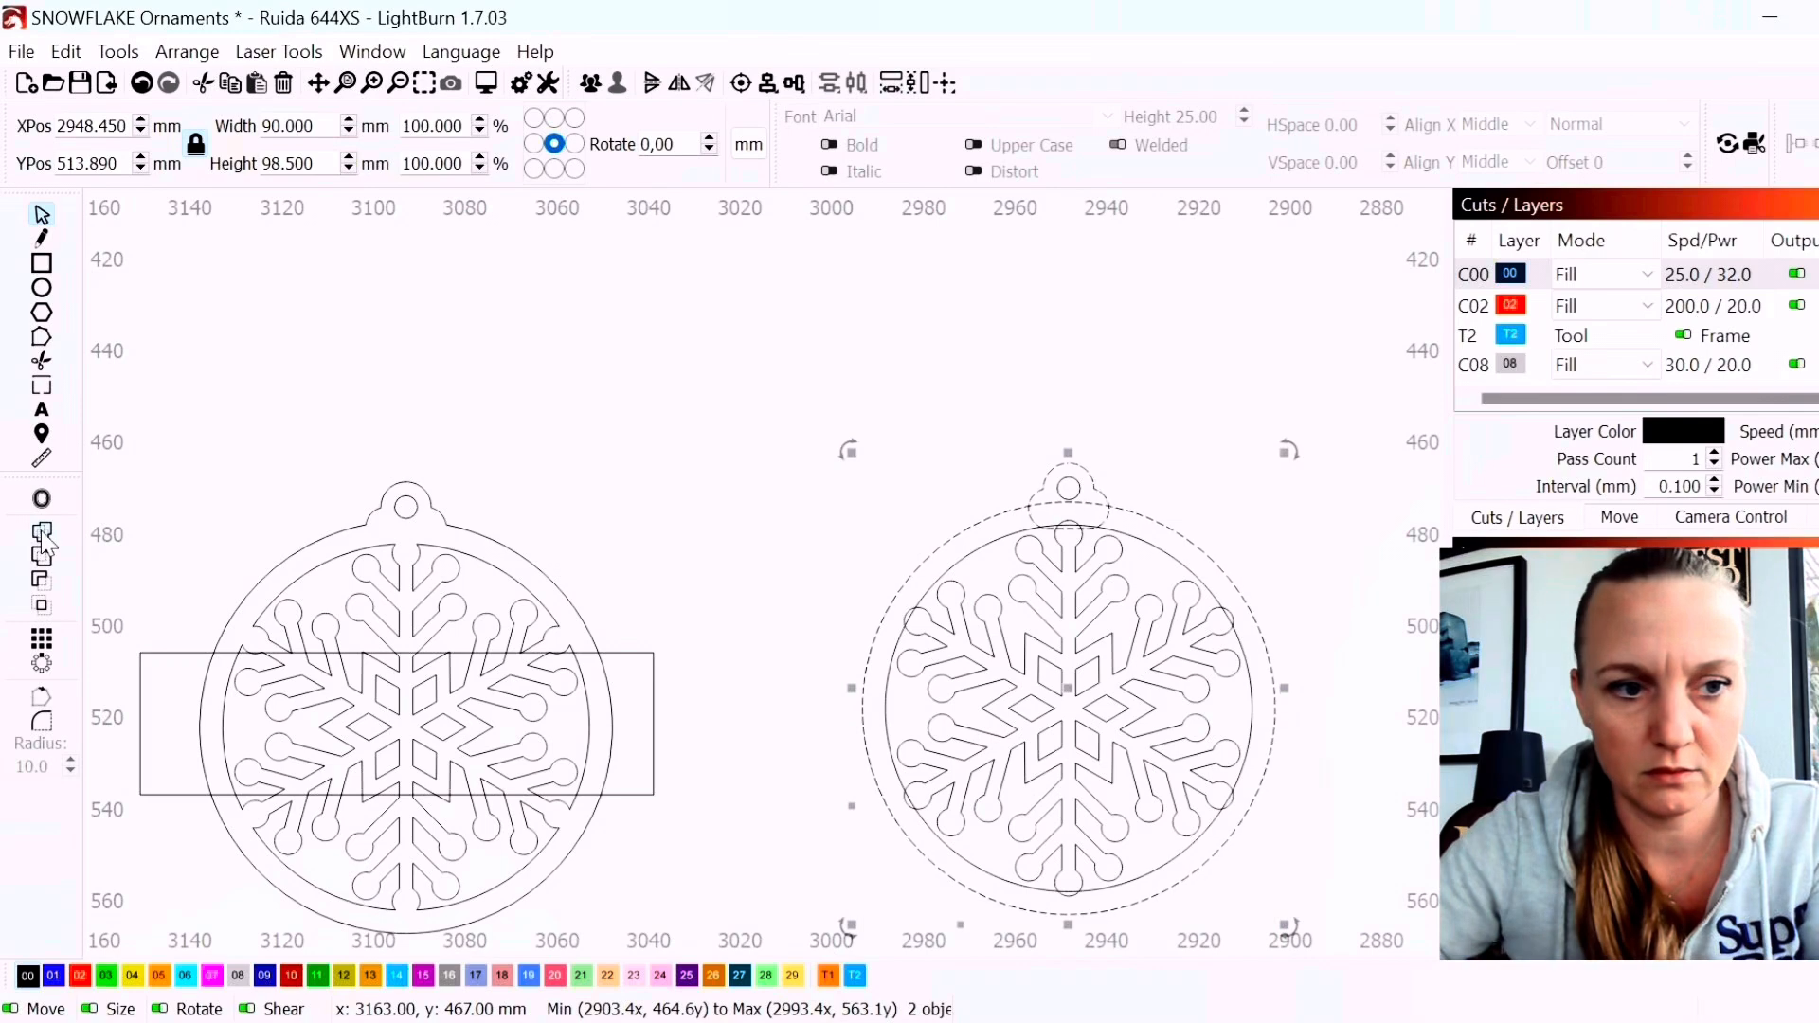
{"action": "left_click", "coordinate": [1157, 477]}
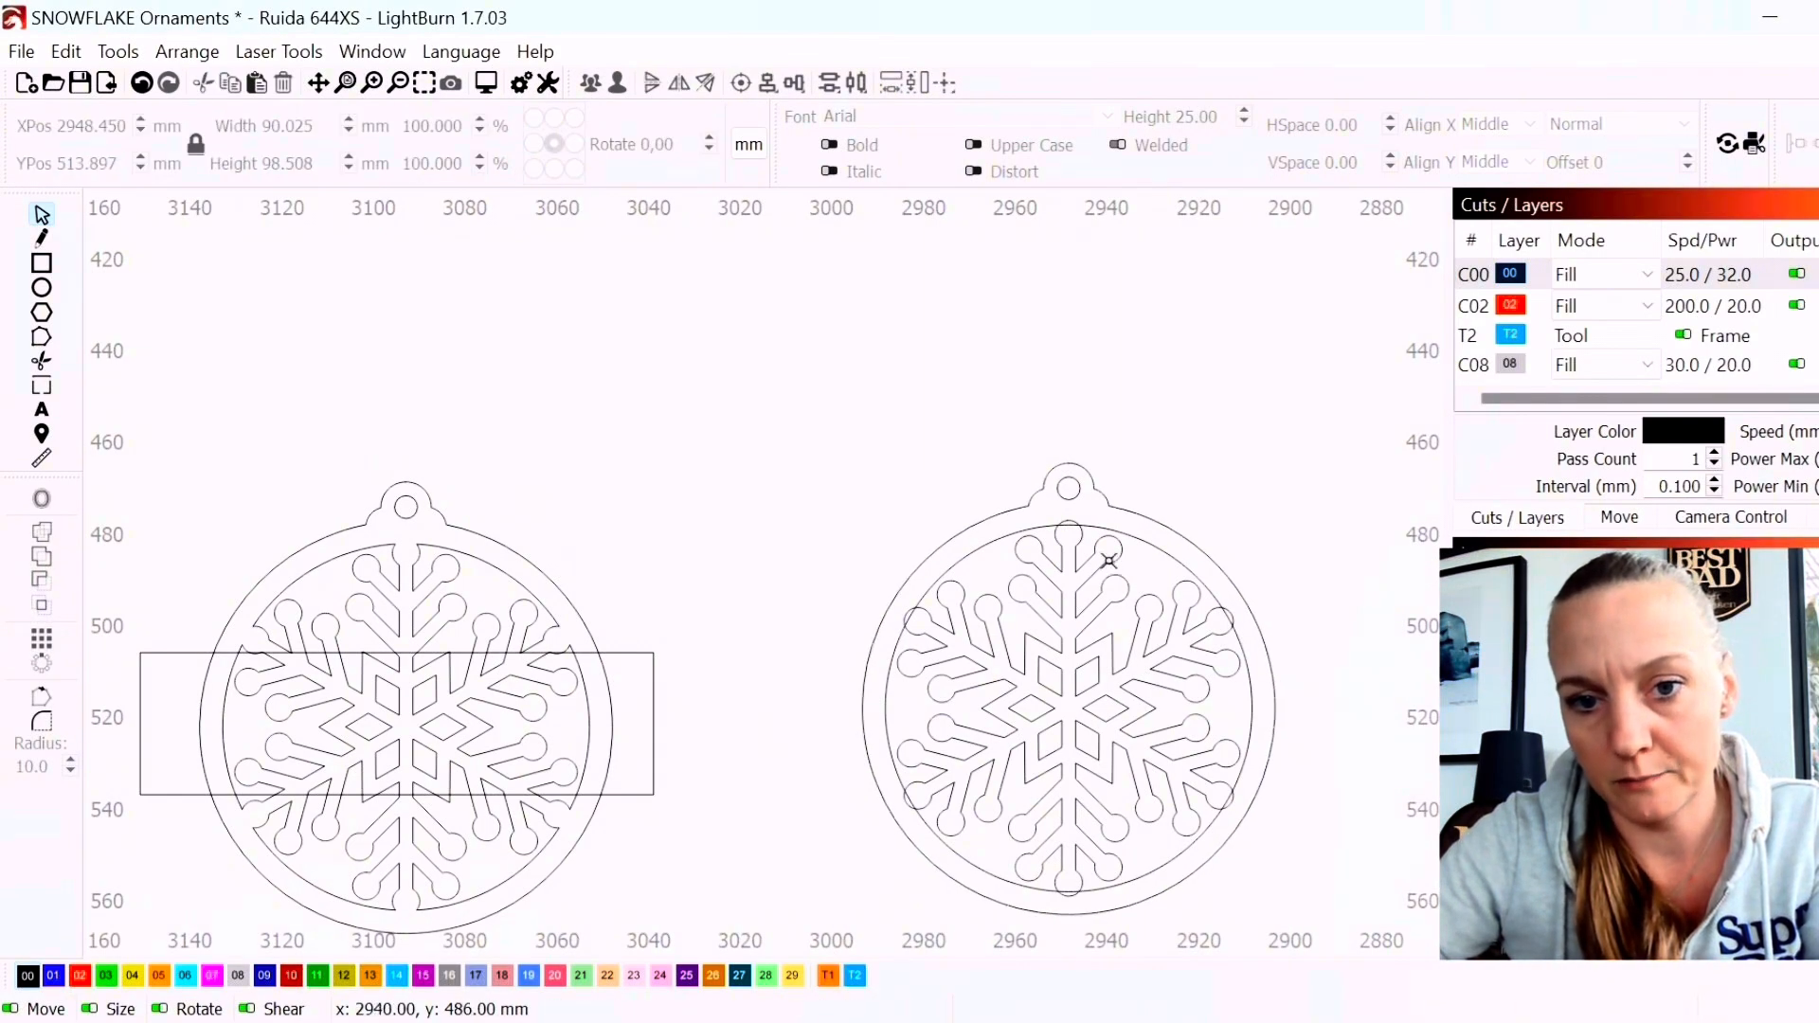
Delete the snowflake from the pasted ornament and place its remaining frame over the ornament crossed by the rectangle, at X 3093, Y 518 mm
{"action": "left_click", "coordinate": [1108, 560]}
{"action": "key", "text": "Delete"}
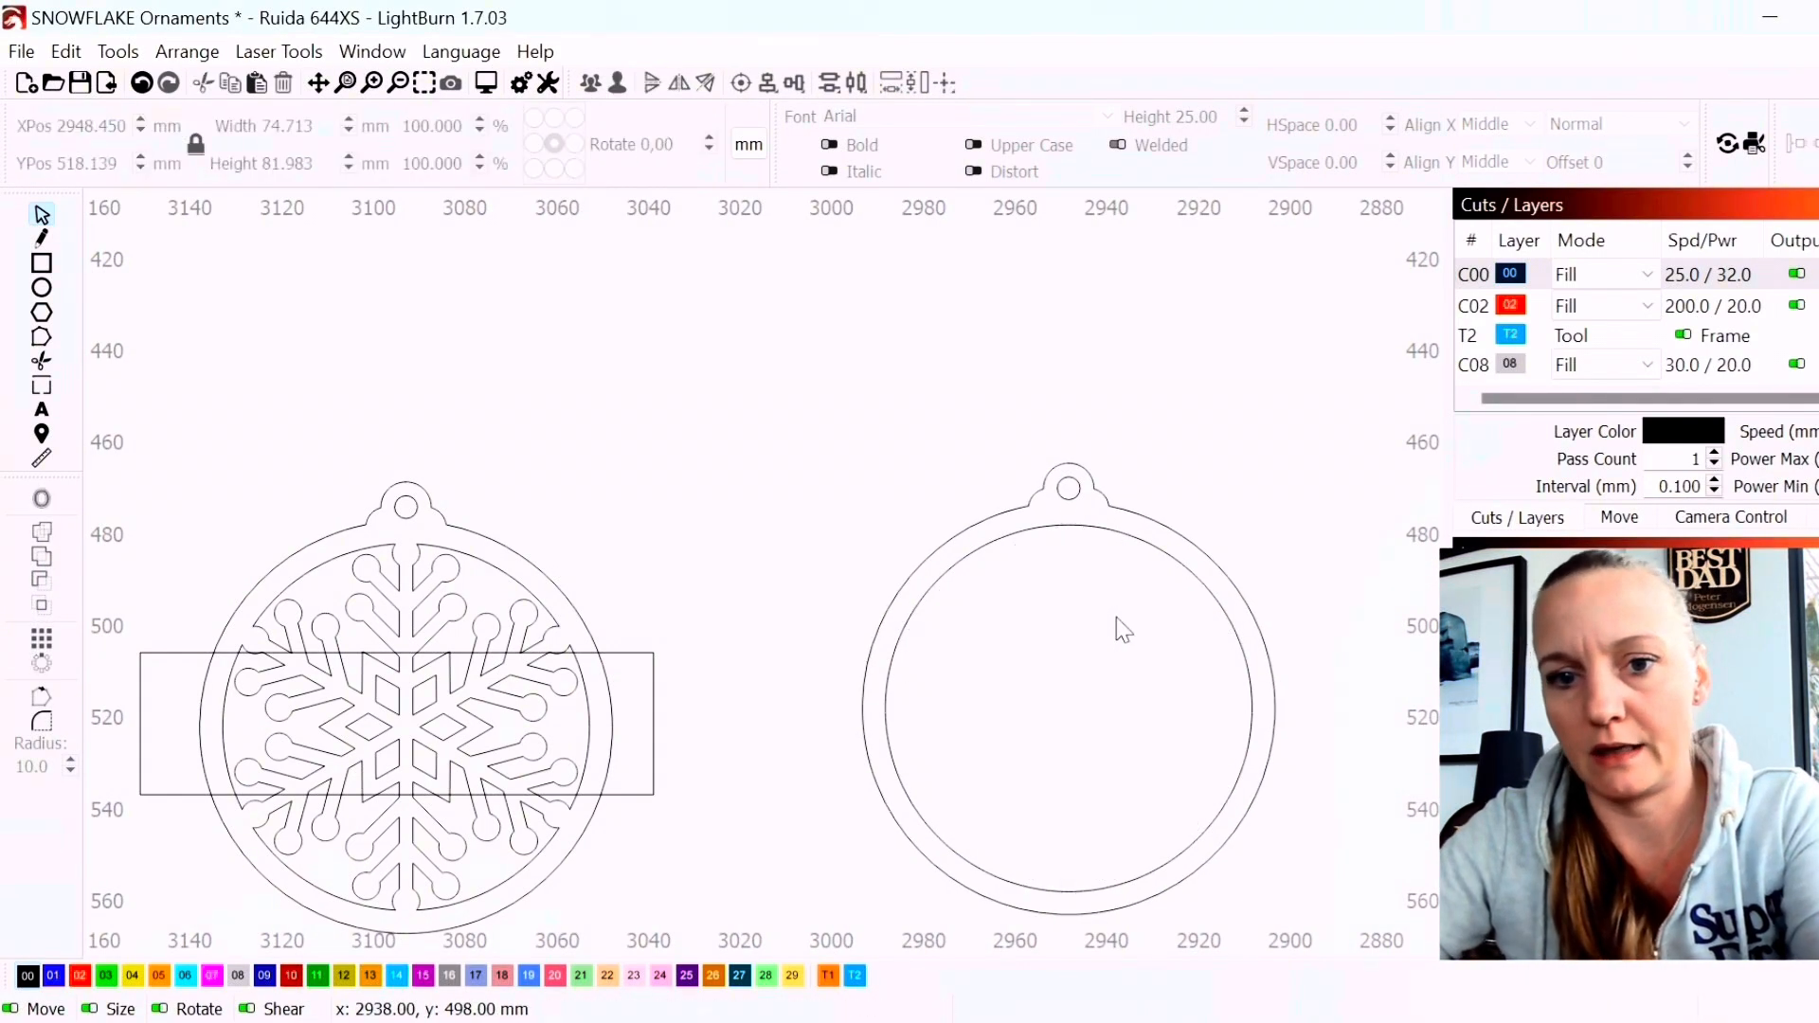
{"action": "scroll", "coordinate": [1125, 398], "scroll_direction": "down", "scroll_amount": 3}
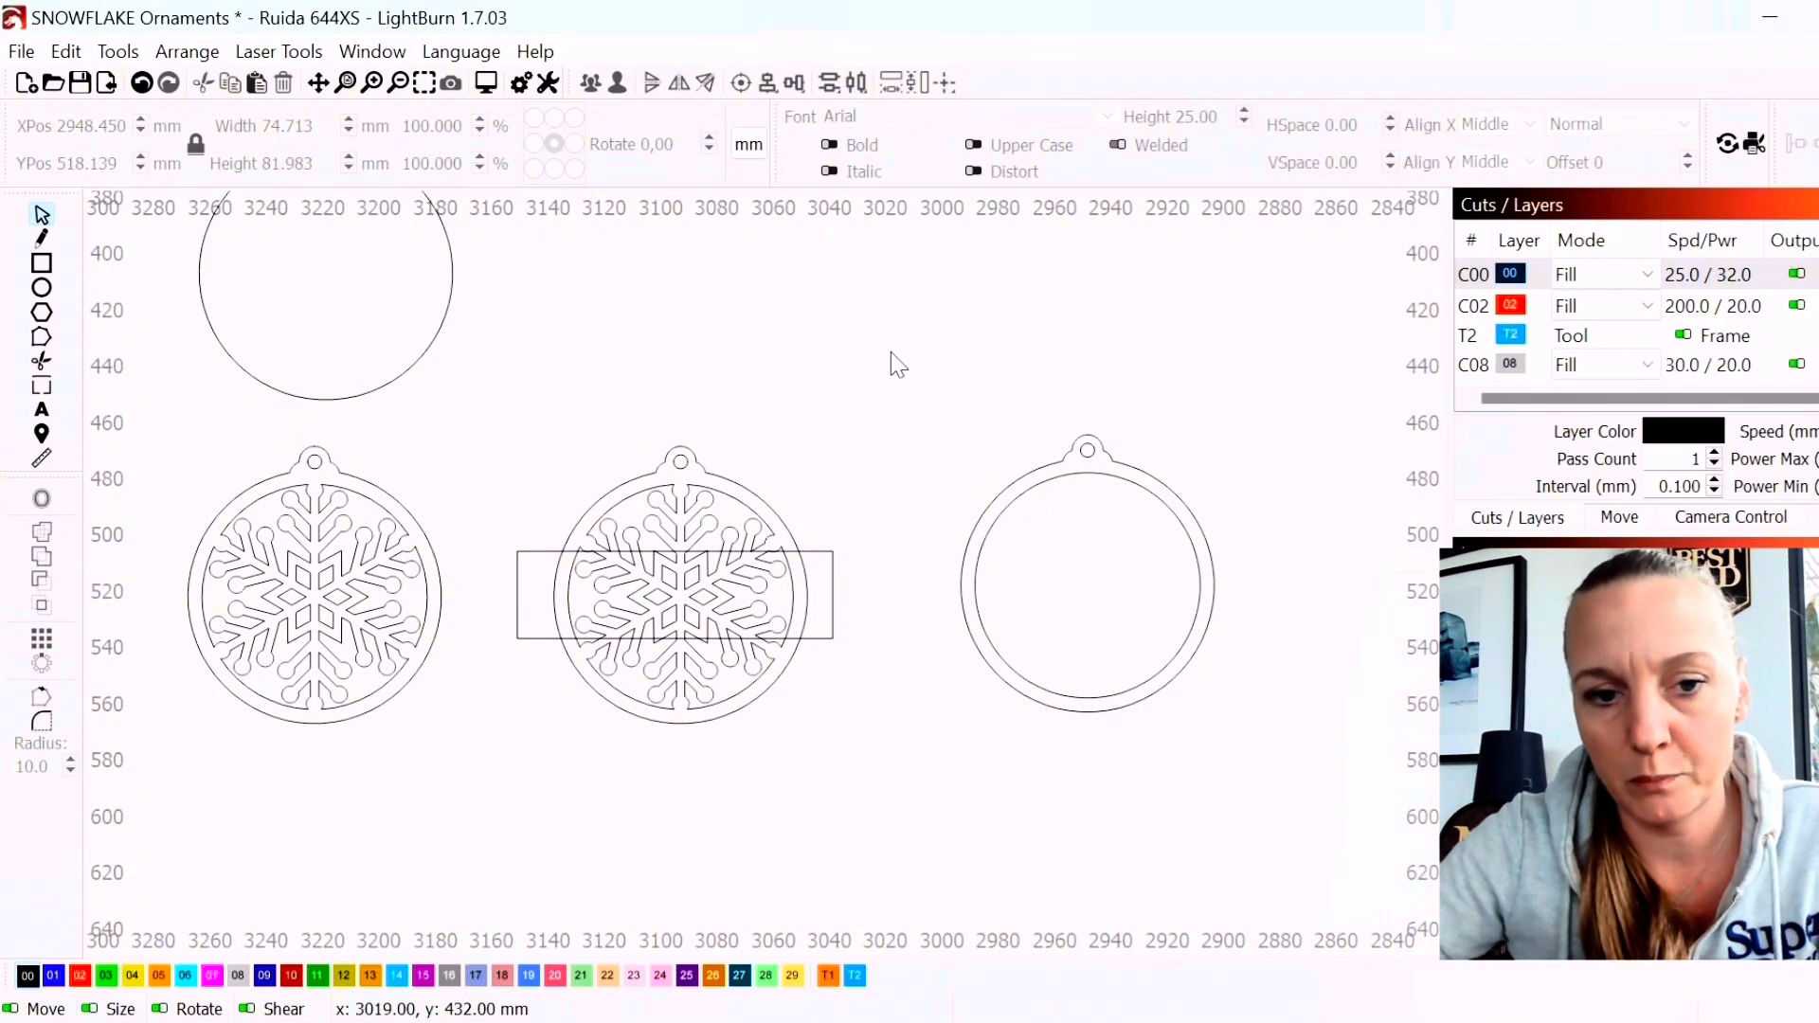
{"action": "left_click_drag", "start_coordinate": [896, 363], "coordinate": [1357, 786]}
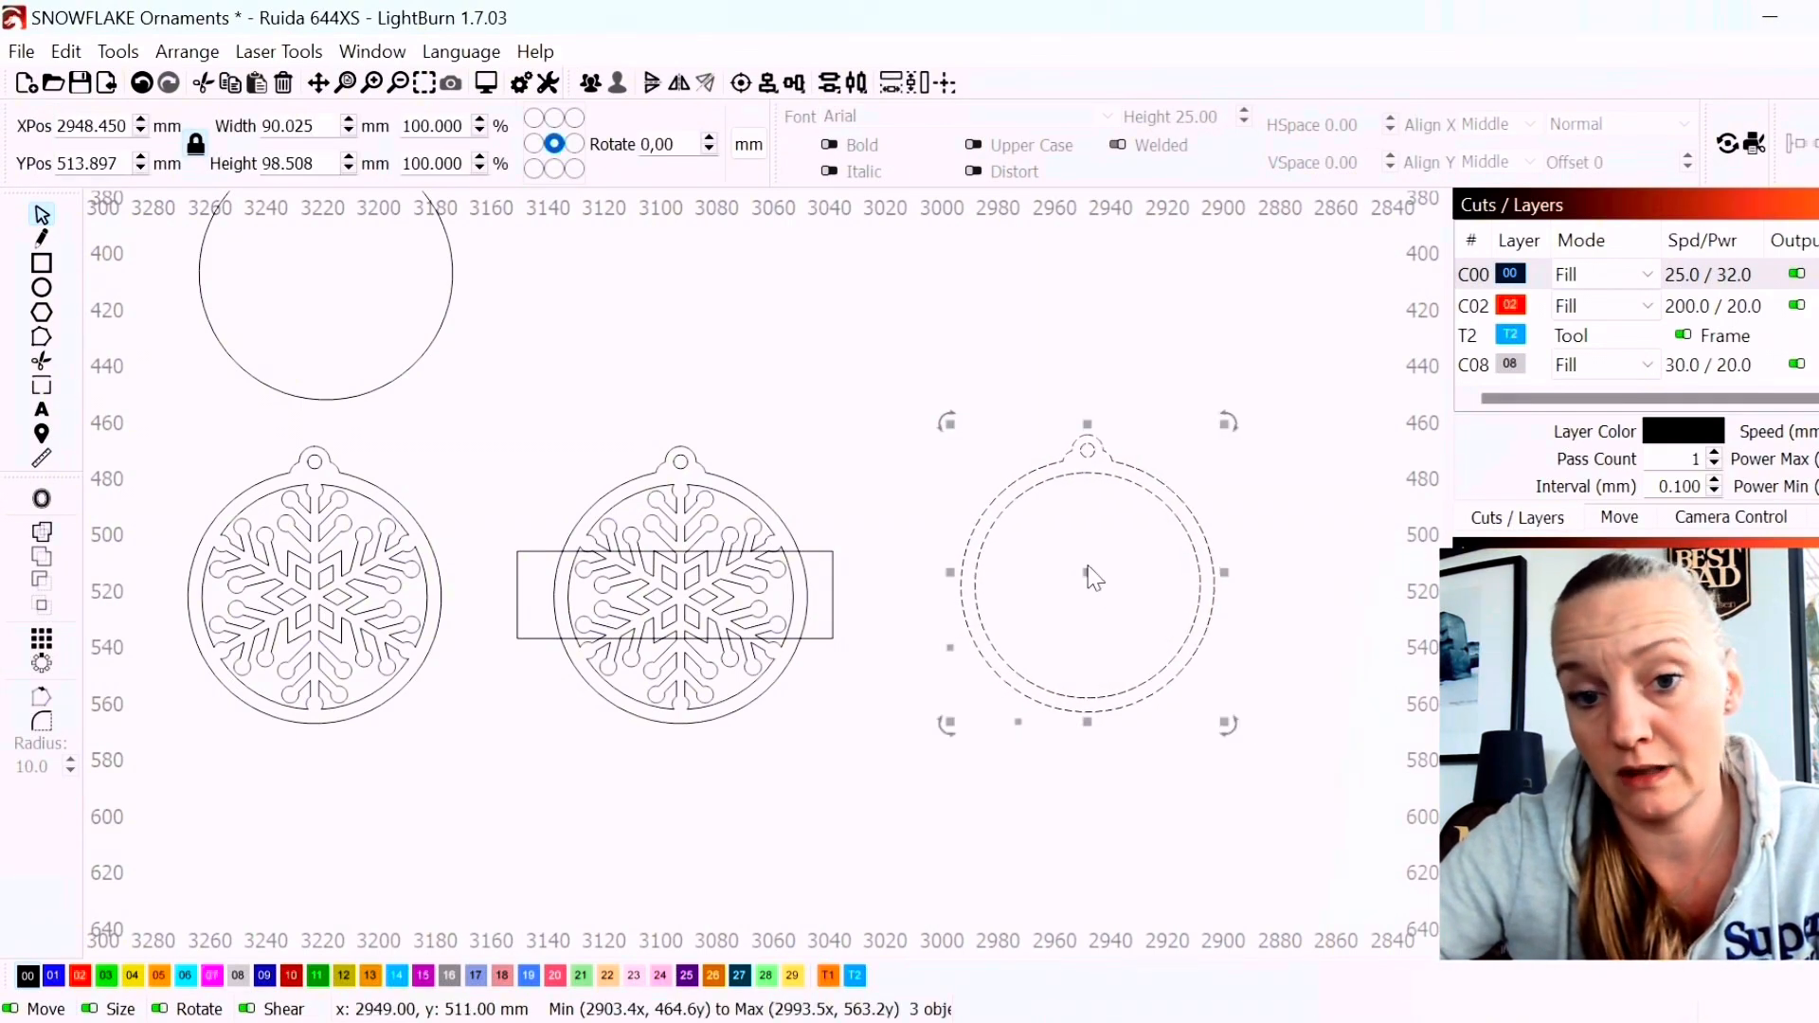
{"action": "left_click_drag", "start_coordinate": [1087, 572], "coordinate": [682, 584]}
Check how the overlaid frame lines up with the outer outline and inner edge of the snowflake ornament beneath it
{"action": "scroll", "coordinate": [784, 417], "scroll_direction": "up", "scroll_amount": 6}
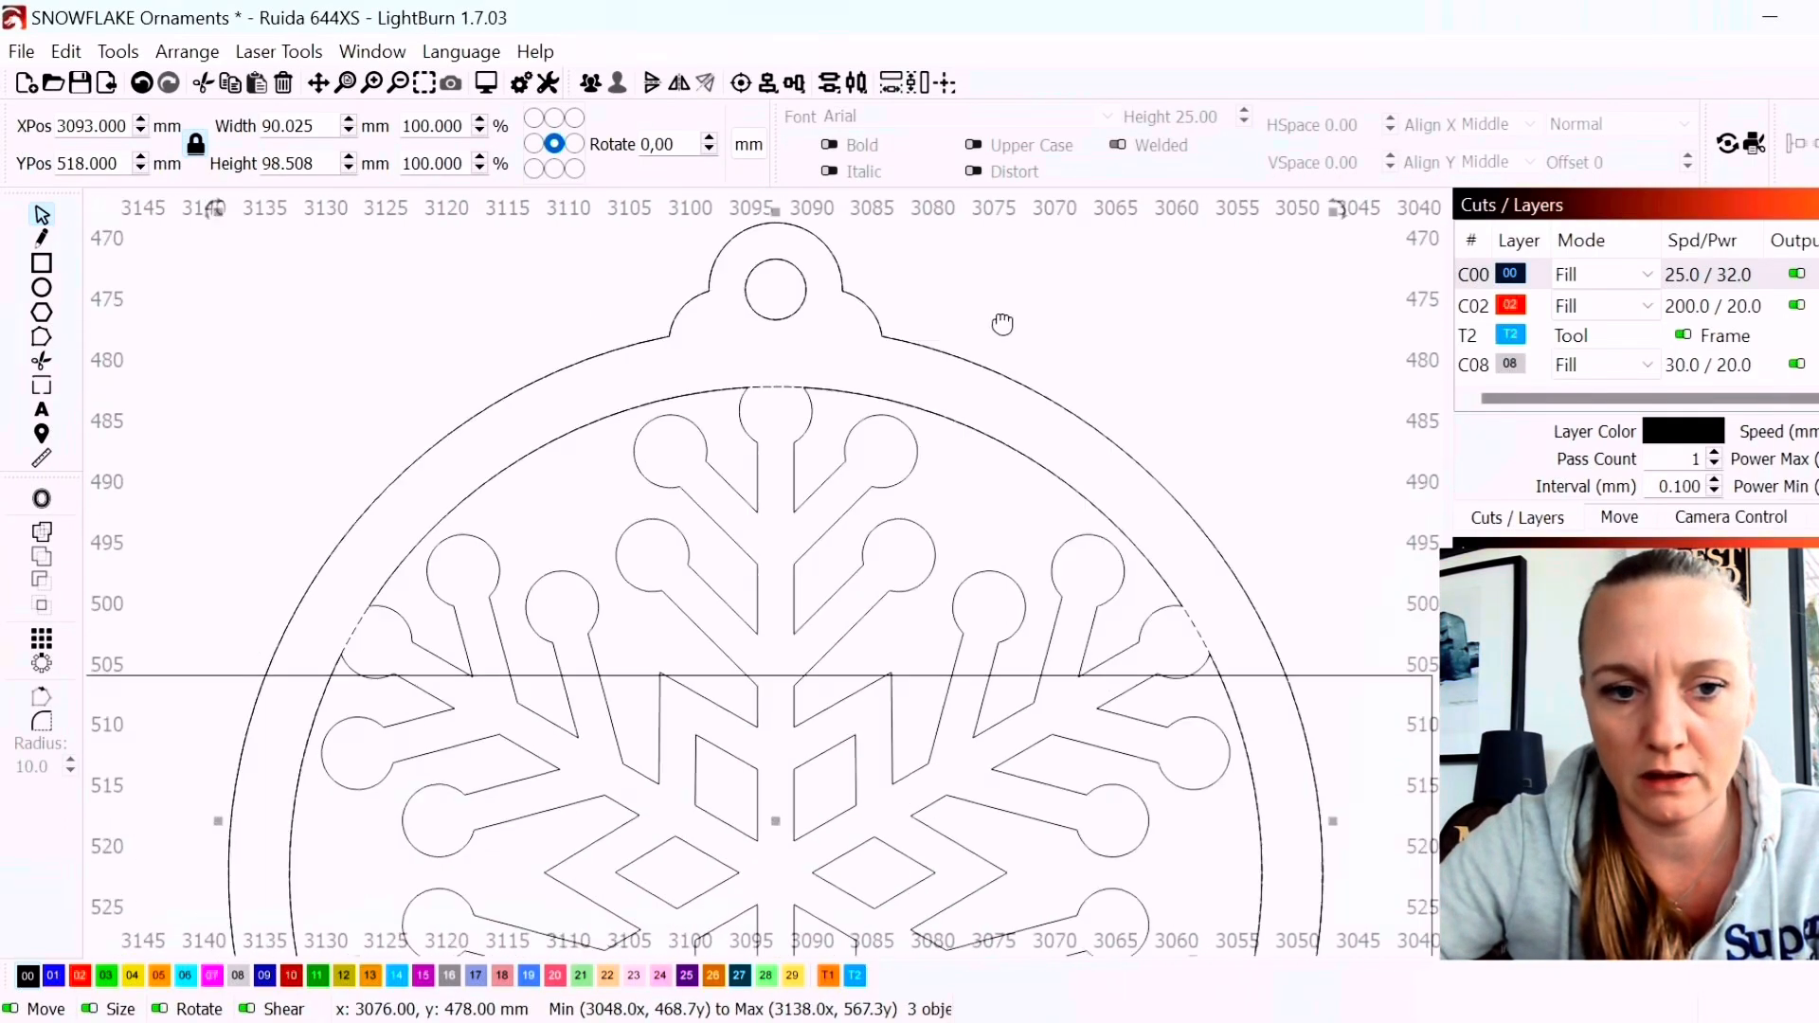
{"action": "left_click_drag", "start_coordinate": [1003, 325], "coordinate": [1227, 270]}
{"action": "left_click", "coordinate": [722, 289]}
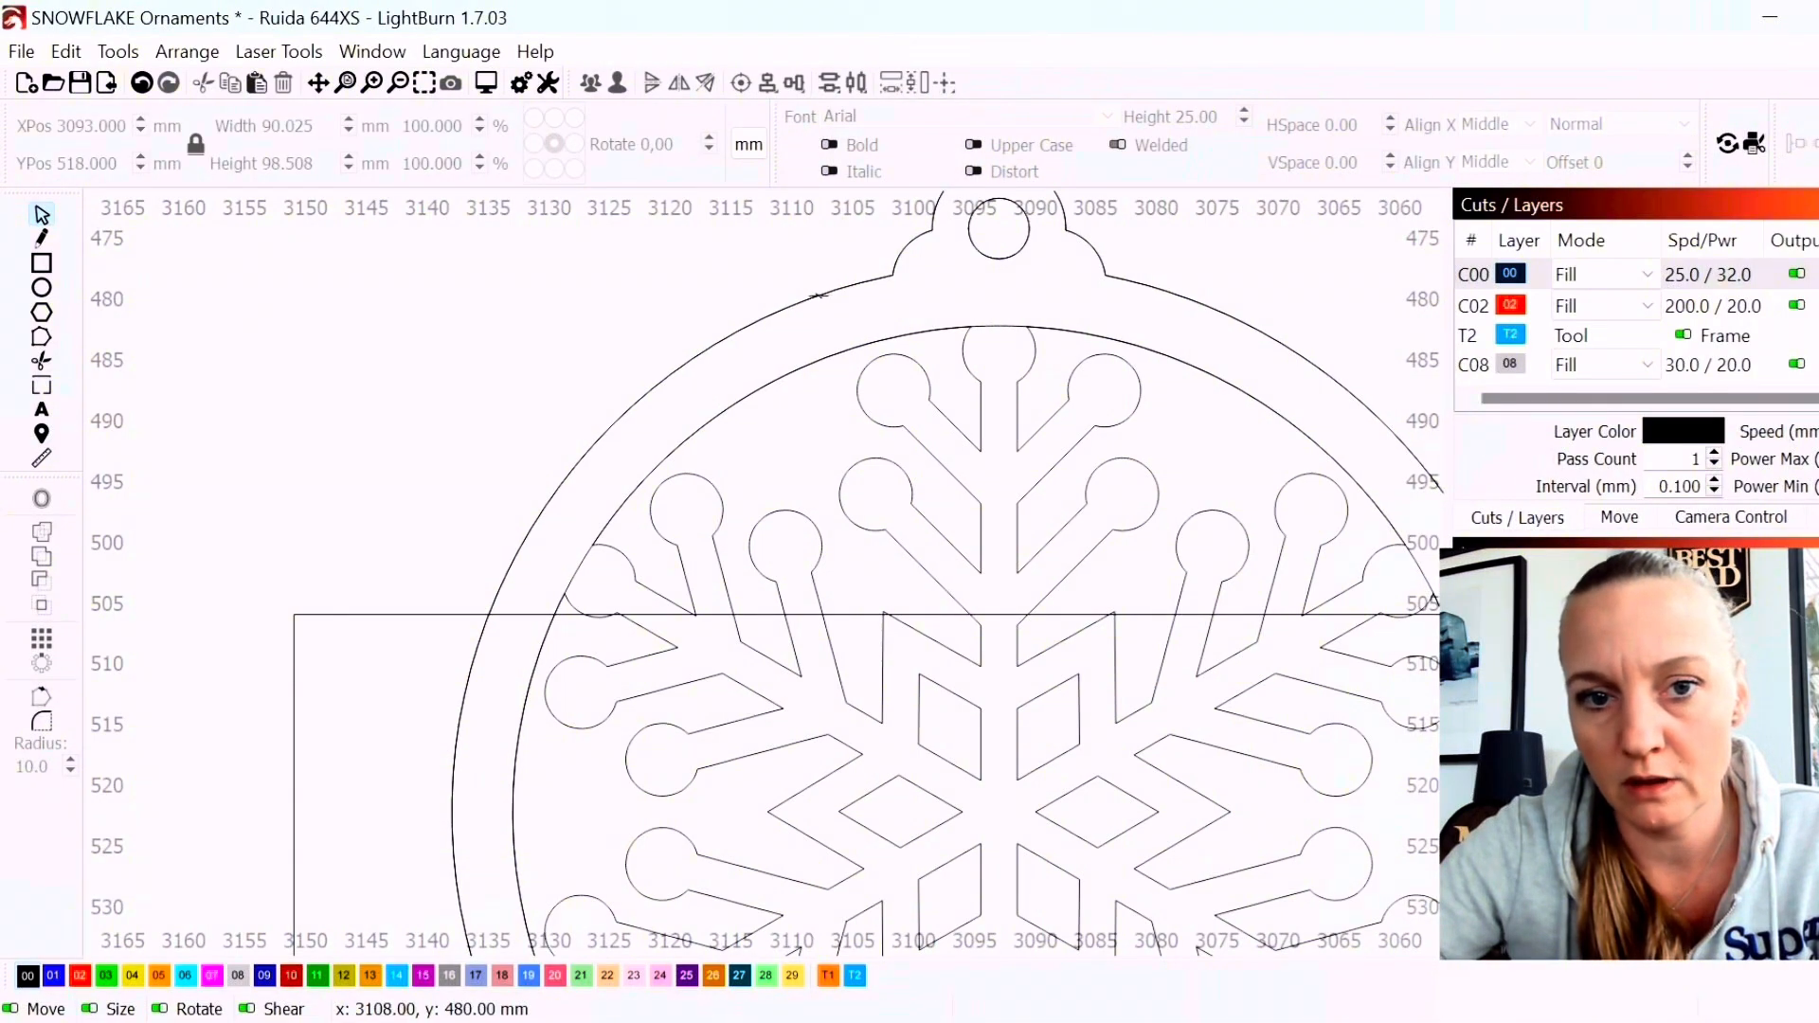
{"action": "left_click", "coordinate": [819, 296]}
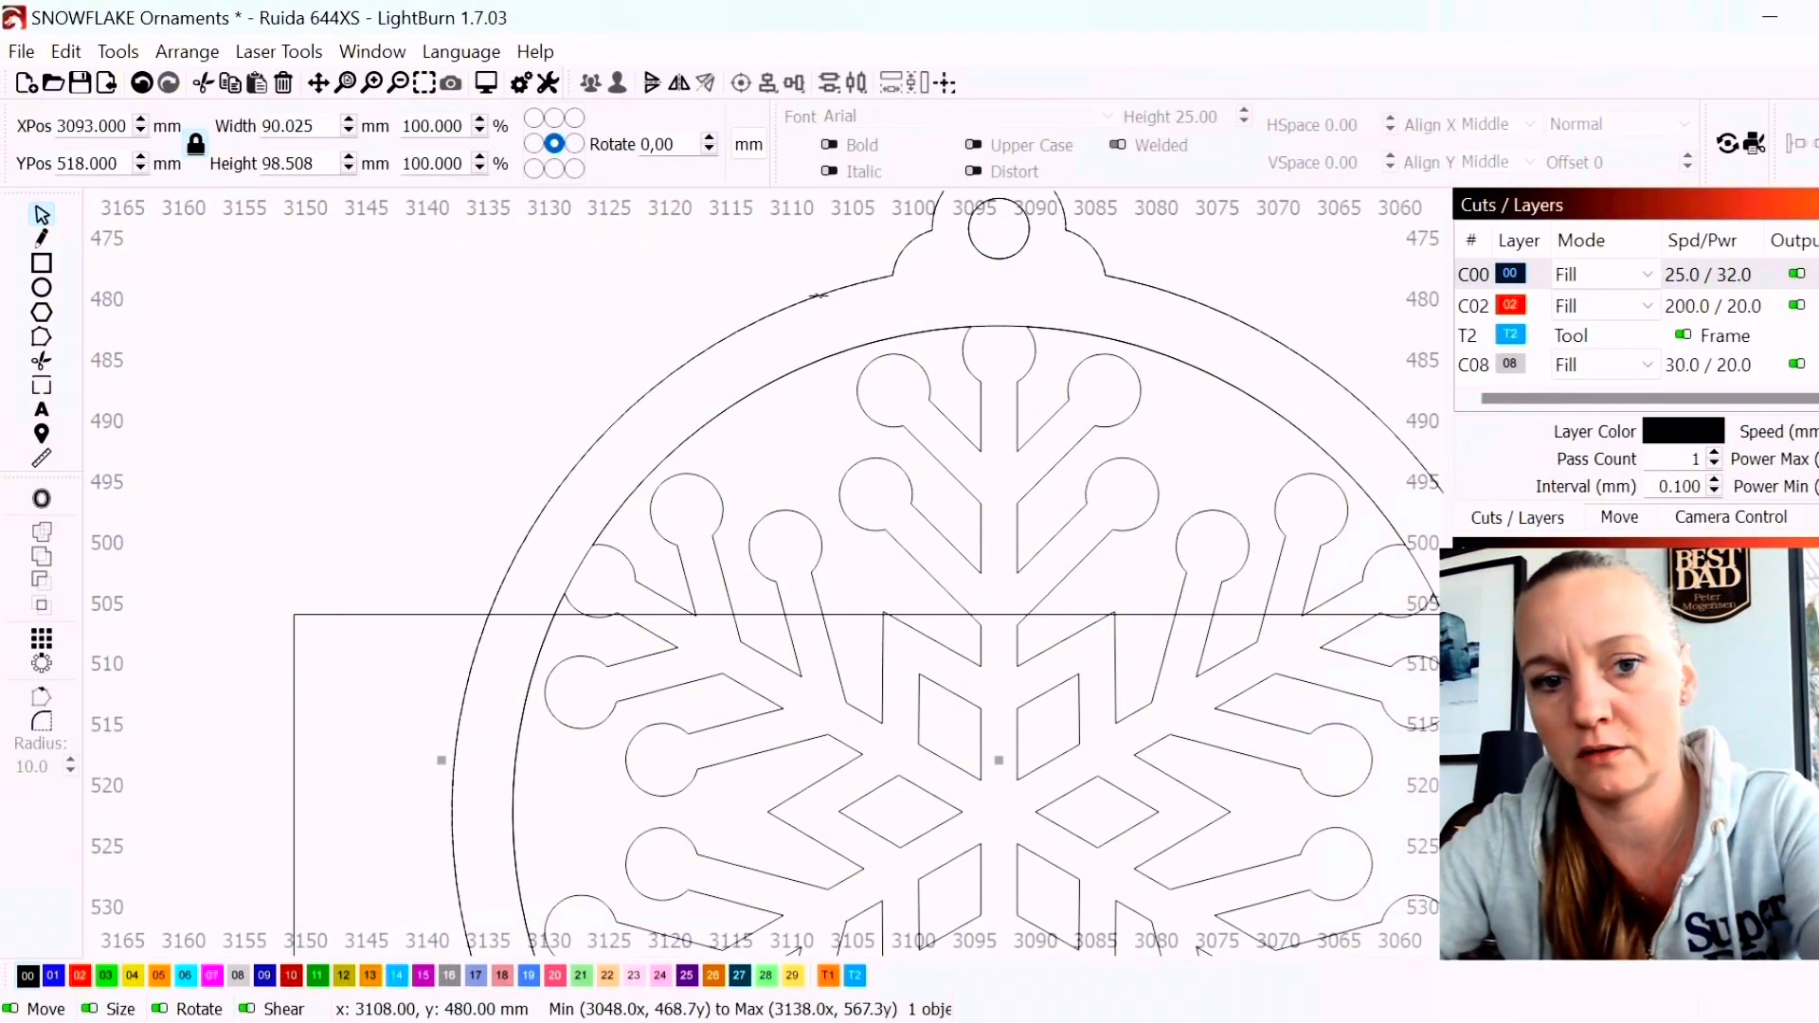
{"action": "key", "text": "Escape"}
{"action": "scroll", "coordinate": [692, 398], "scroll_direction": "down", "scroll_amount": 5}
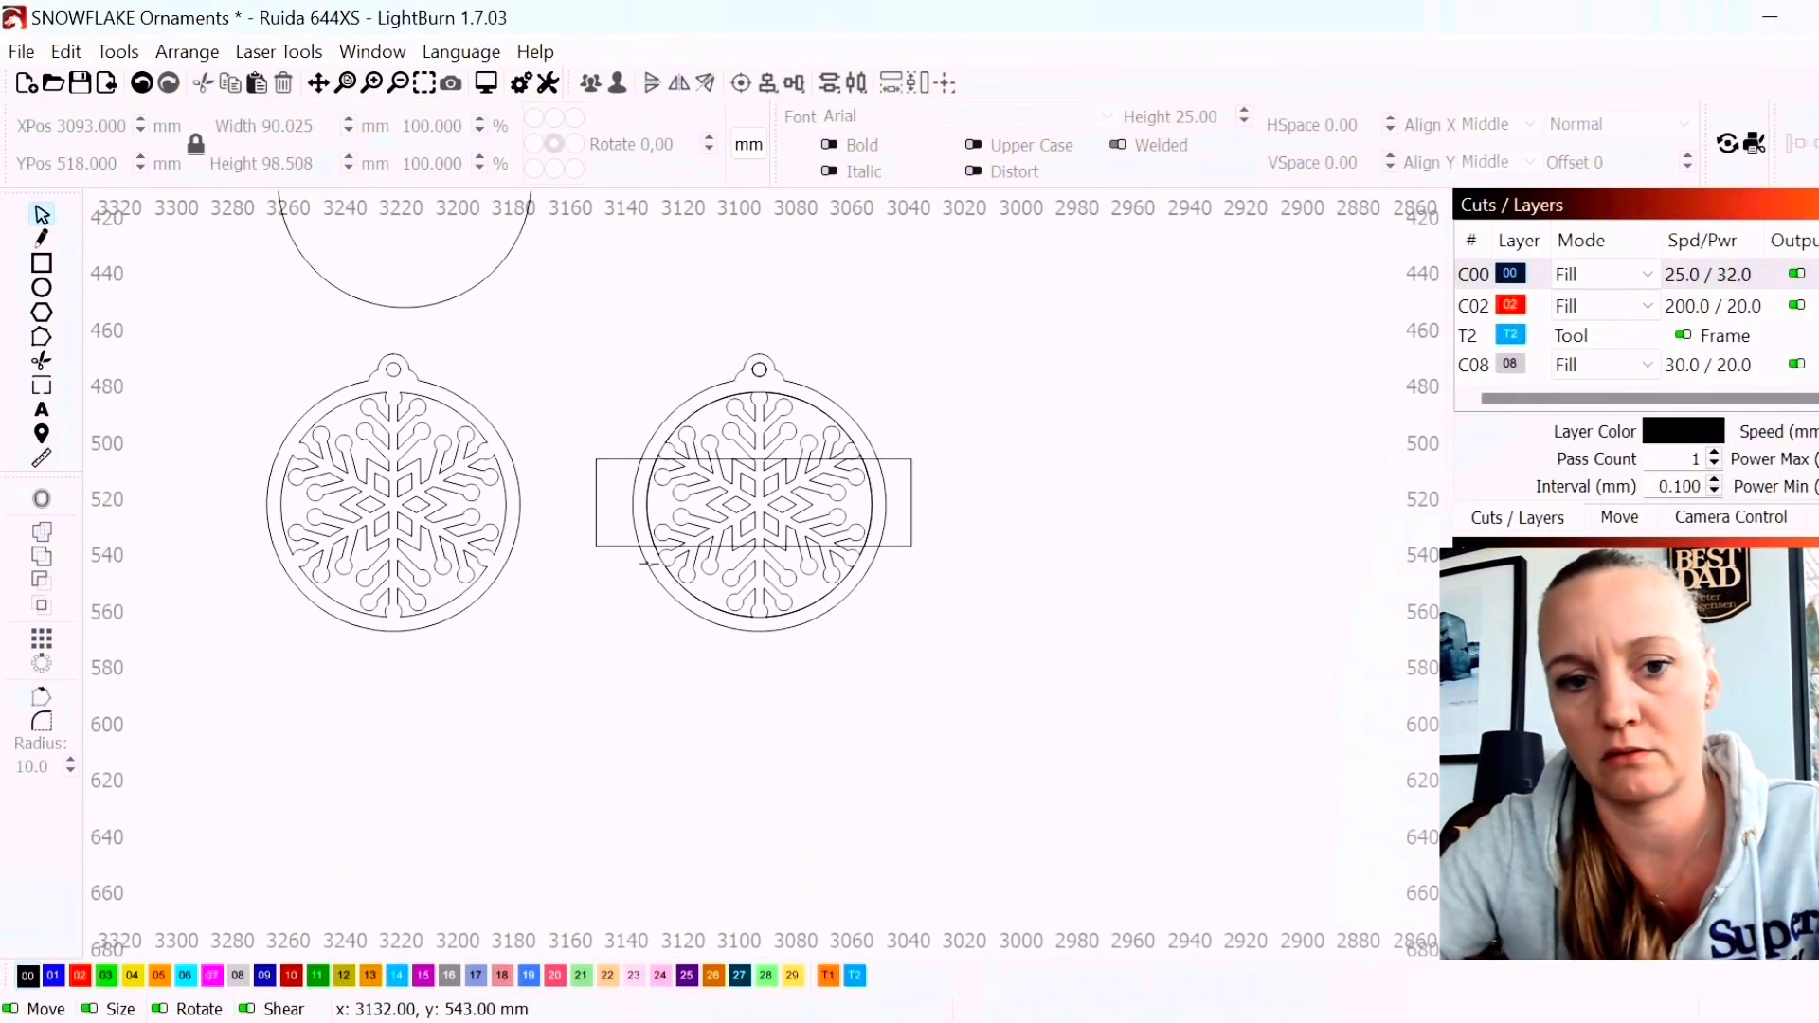
Copy the overlaid snowflake ornament with its crossing rectangle and place the duplicate at about X 3374.5, Y 409.5 mm
{"action": "left_click_drag", "start_coordinate": [528, 288], "coordinate": [1033, 727]}
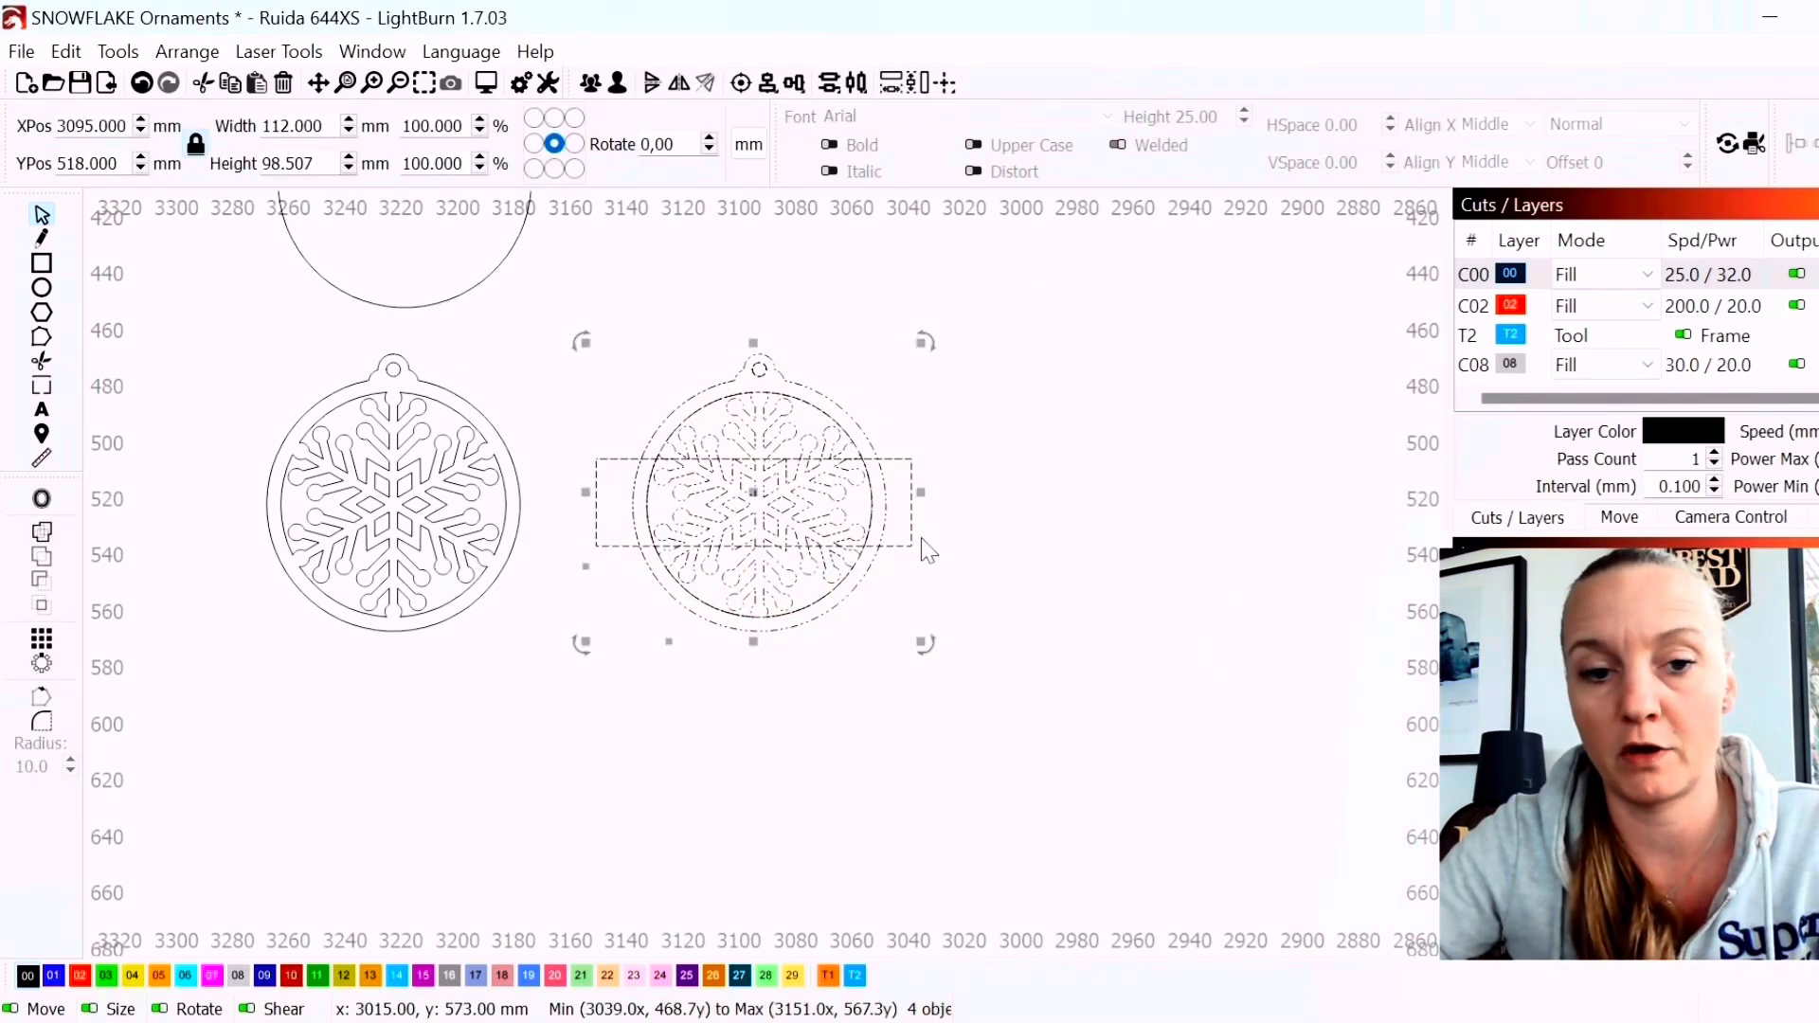
{"action": "left_click_drag", "start_coordinate": [756, 340], "coordinate": [798, 467]}
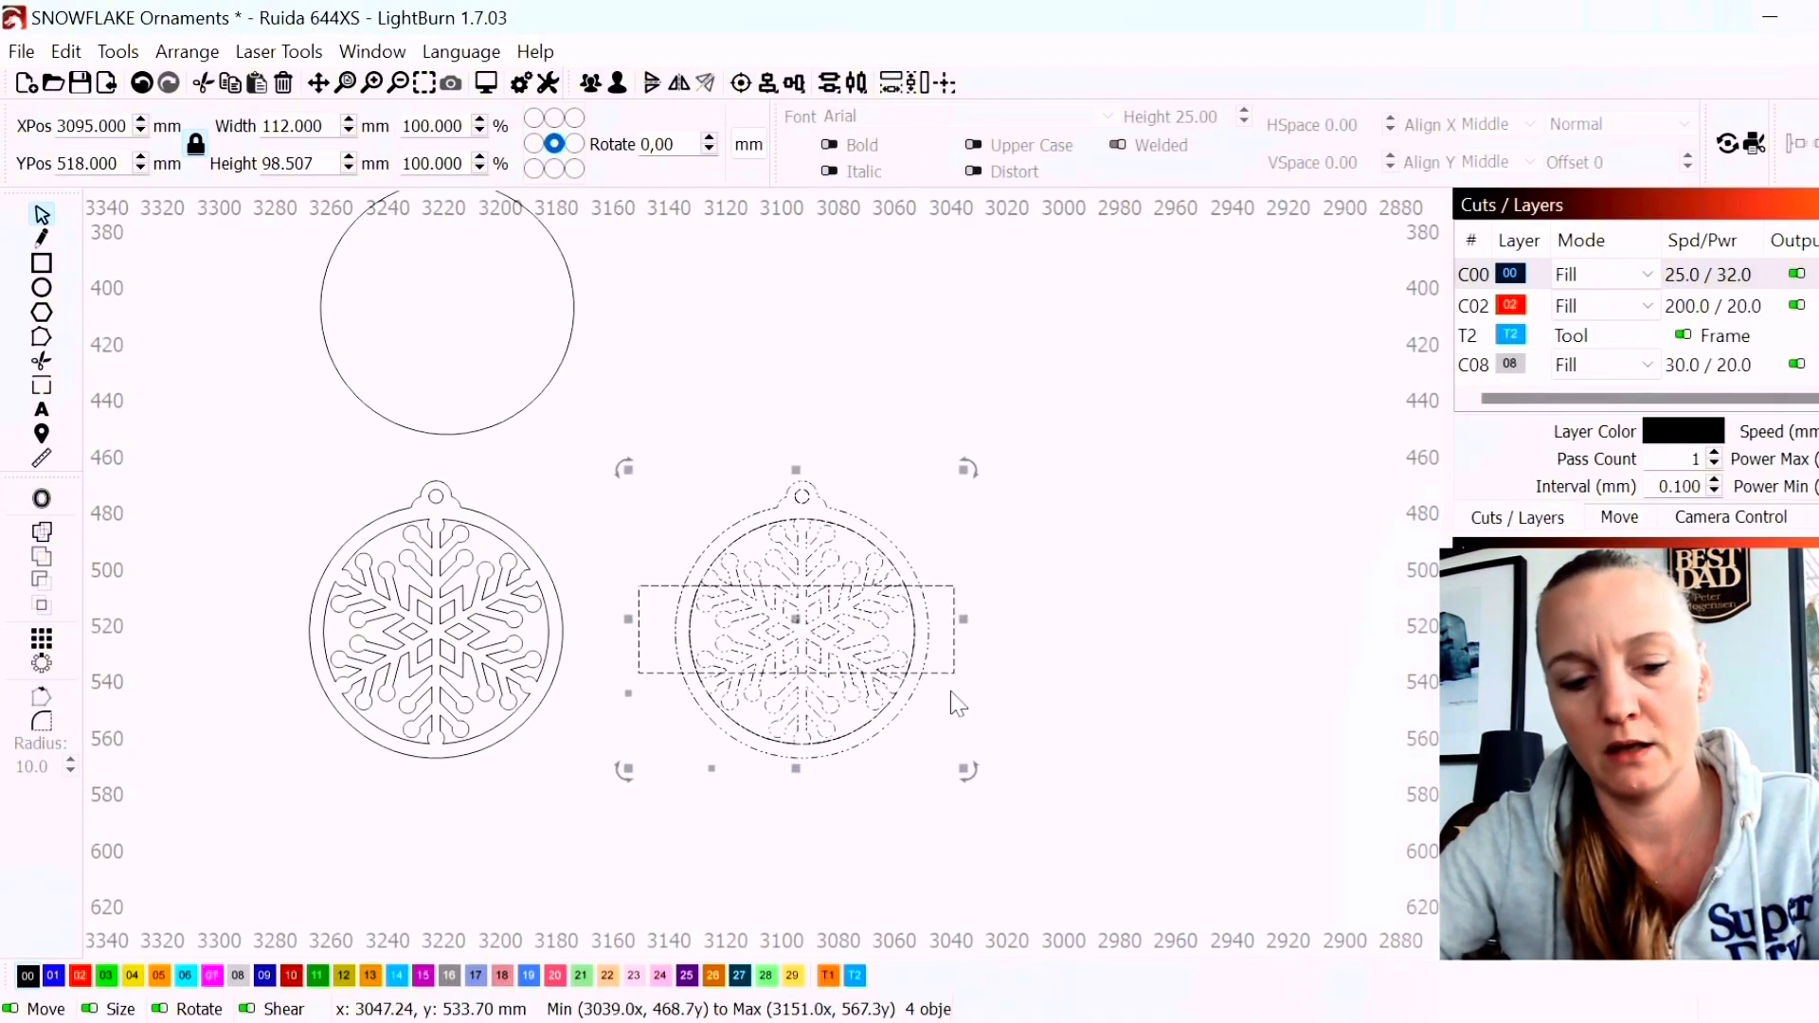
{"action": "scroll", "coordinate": [957, 637], "scroll_direction": "down", "scroll_amount": 2}
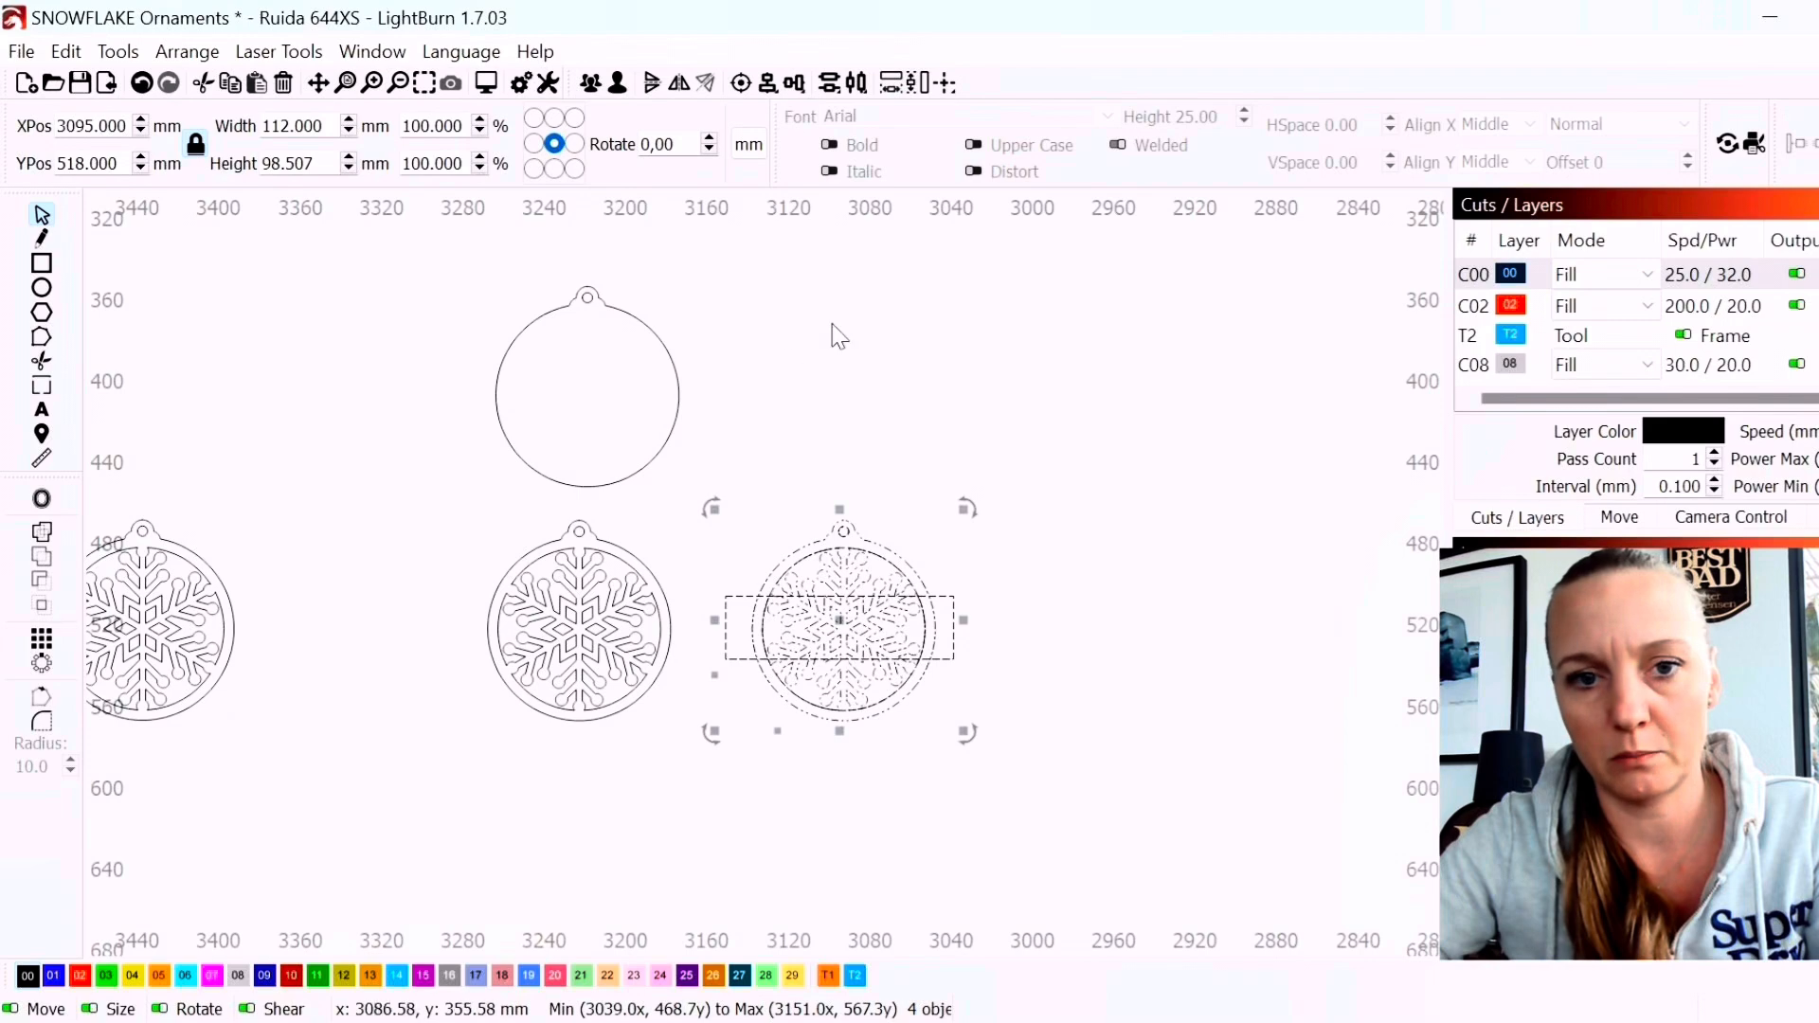
{"action": "key", "text": "ctrl+v"}
Lower the upper edge of the rectangle crossing the original ornament to make it about 23 mm high
{"action": "scroll", "coordinate": [850, 494], "scroll_direction": "up", "scroll_amount": 3}
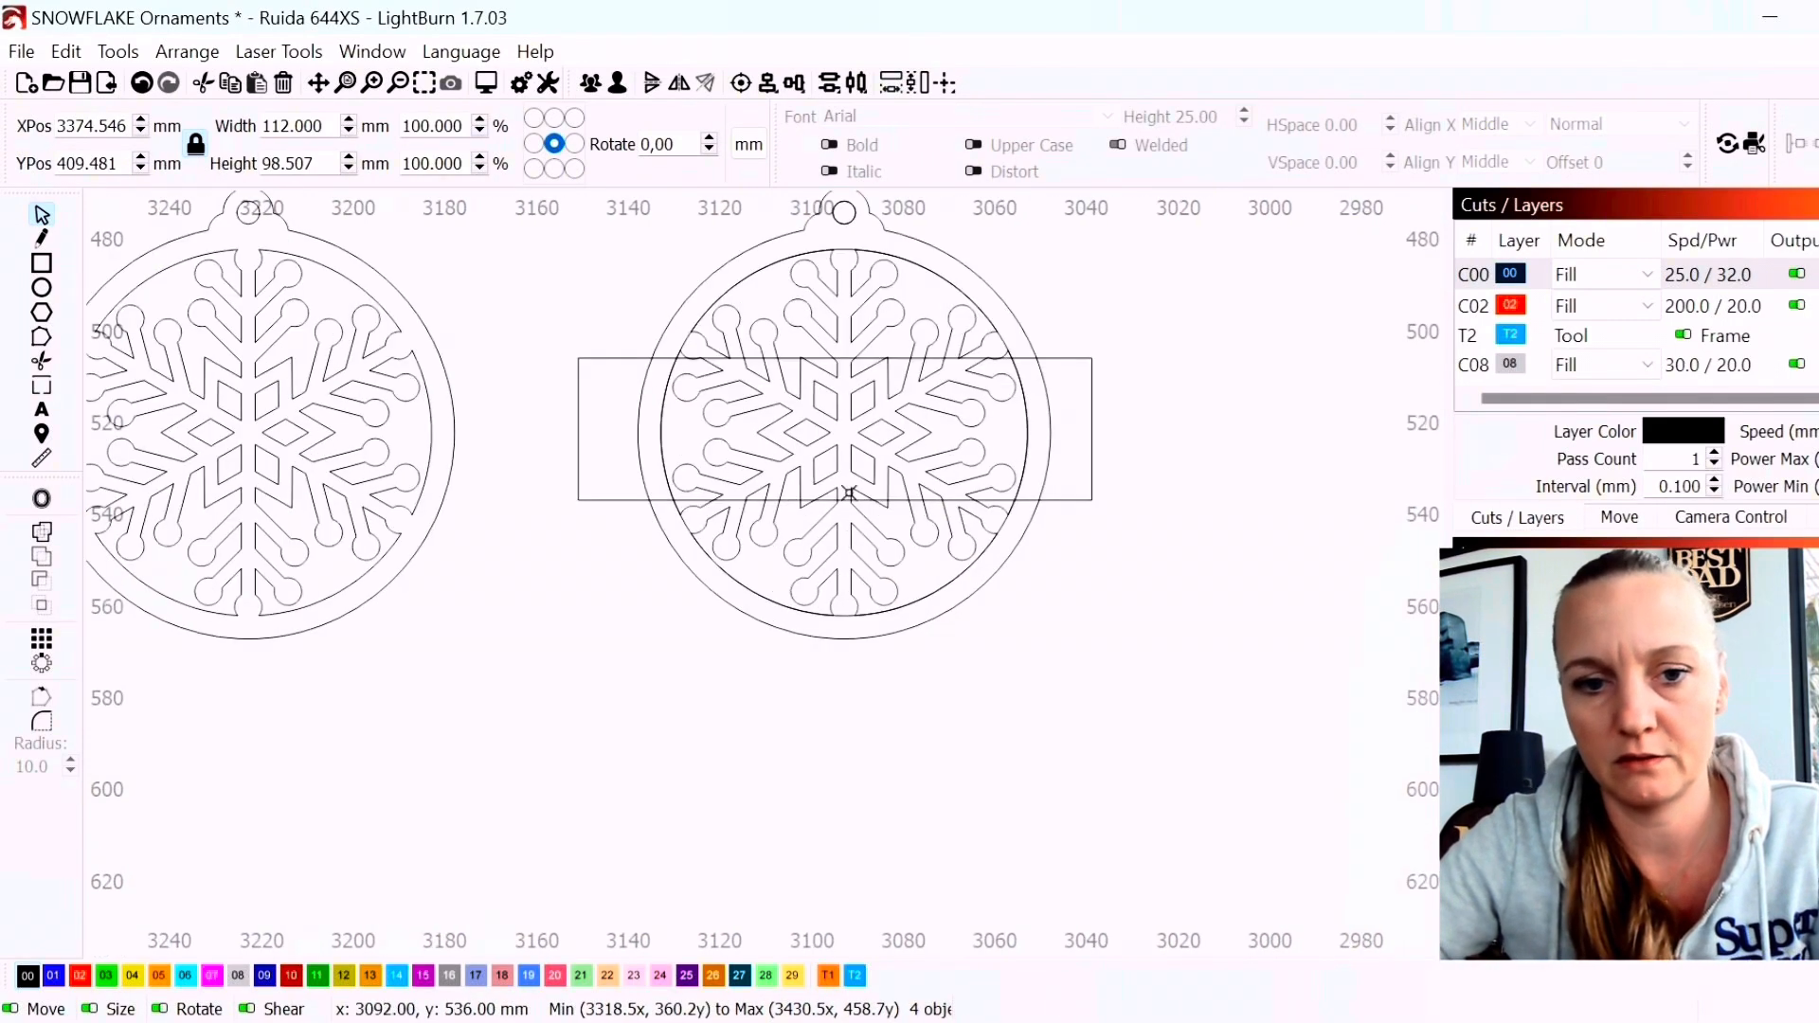
{"action": "left_click", "coordinate": [1074, 796]}
{"action": "left_click", "coordinate": [1090, 459]}
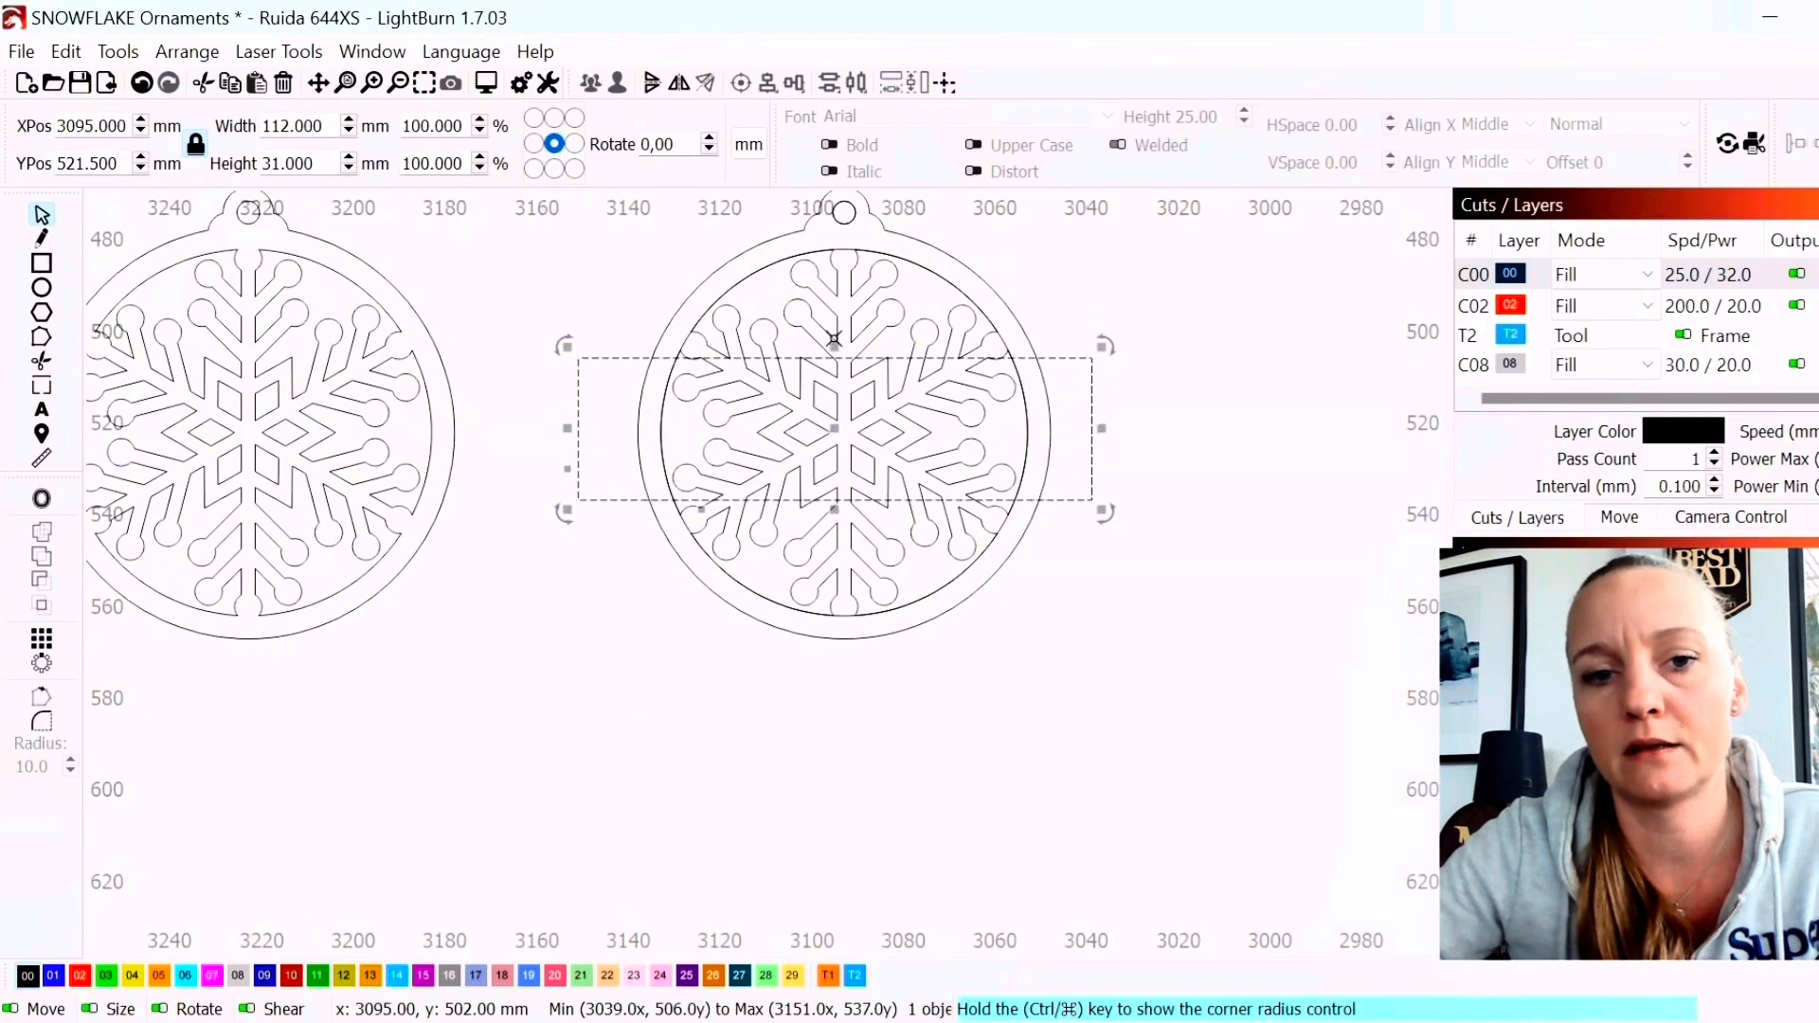
{"action": "left_click_drag", "start_coordinate": [833, 338], "coordinate": [843, 359]}
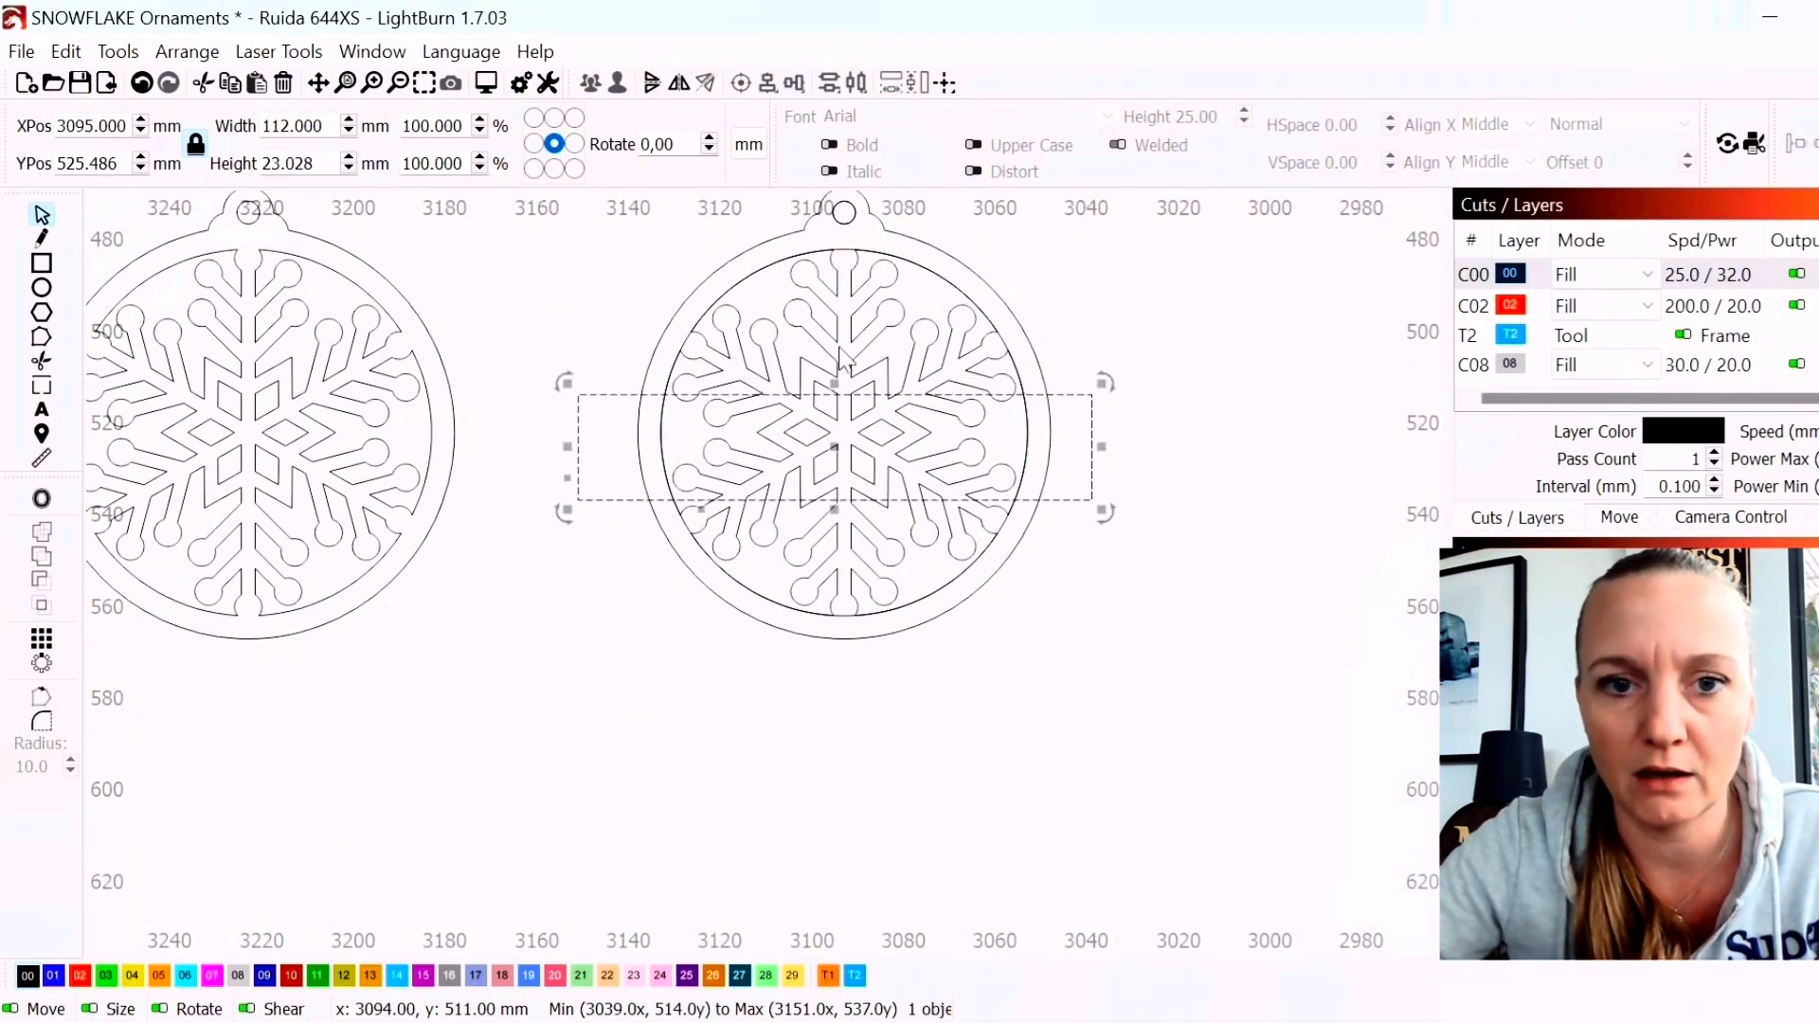
Centre the rectangle on the inner frame circle of the ornament
{"action": "scroll", "coordinate": [840, 246], "scroll_direction": "up", "scroll_amount": 4}
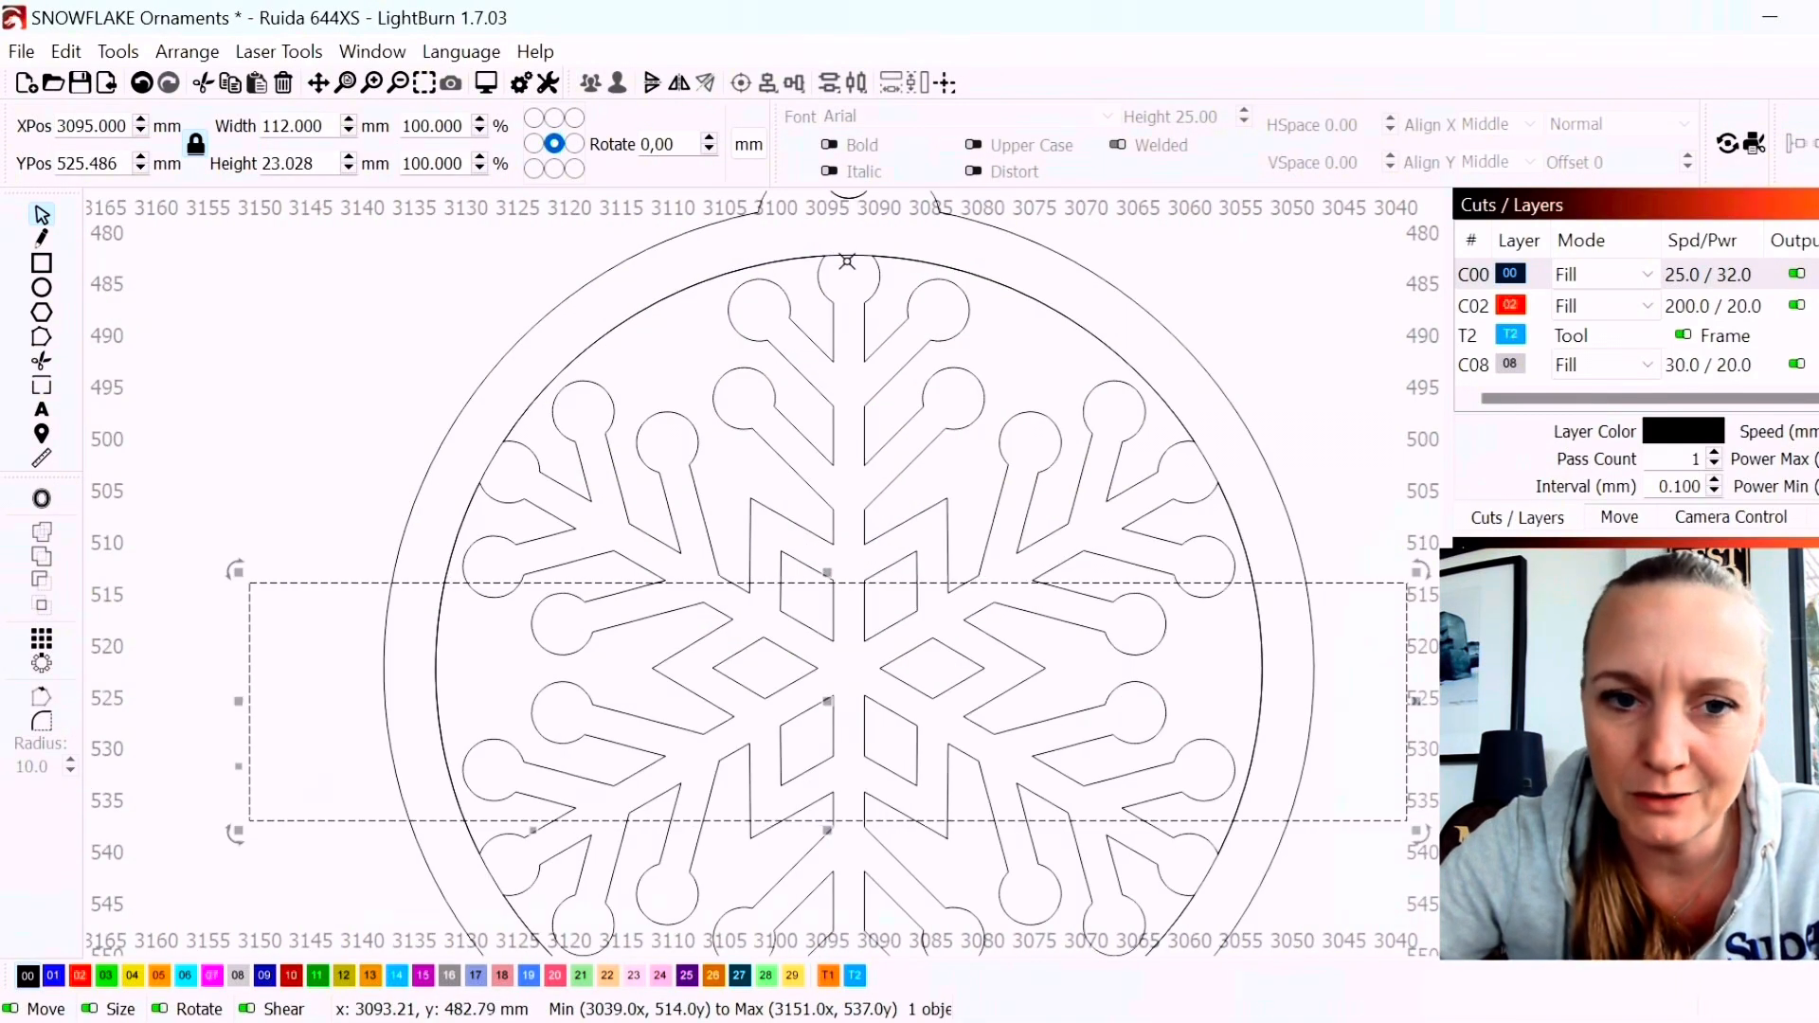
{"action": "scroll", "coordinate": [847, 261], "scroll_direction": "up", "scroll_amount": 3}
{"action": "left_click", "coordinate": [845, 265], "text": "shift"}
{"action": "scroll", "coordinate": [845, 266], "scroll_direction": "down", "scroll_amount": 4}
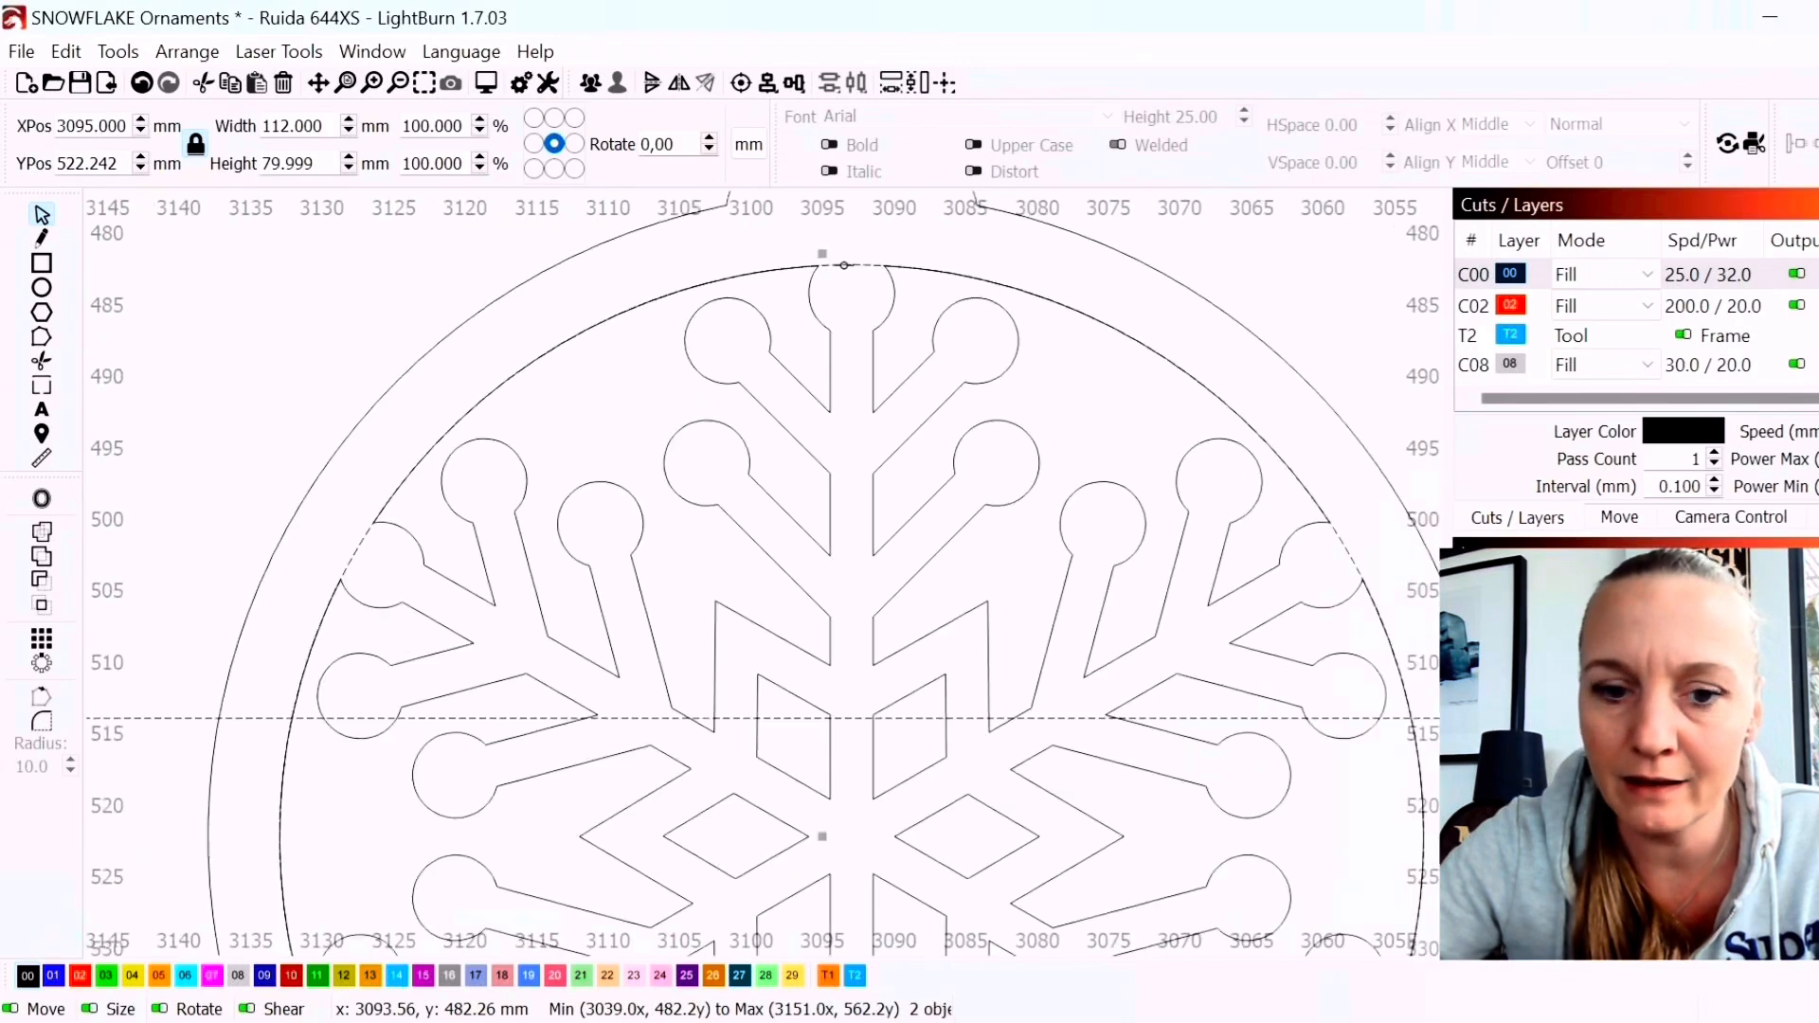
{"action": "left_click", "coordinate": [744, 85]}
{"action": "left_click", "coordinate": [941, 471]}
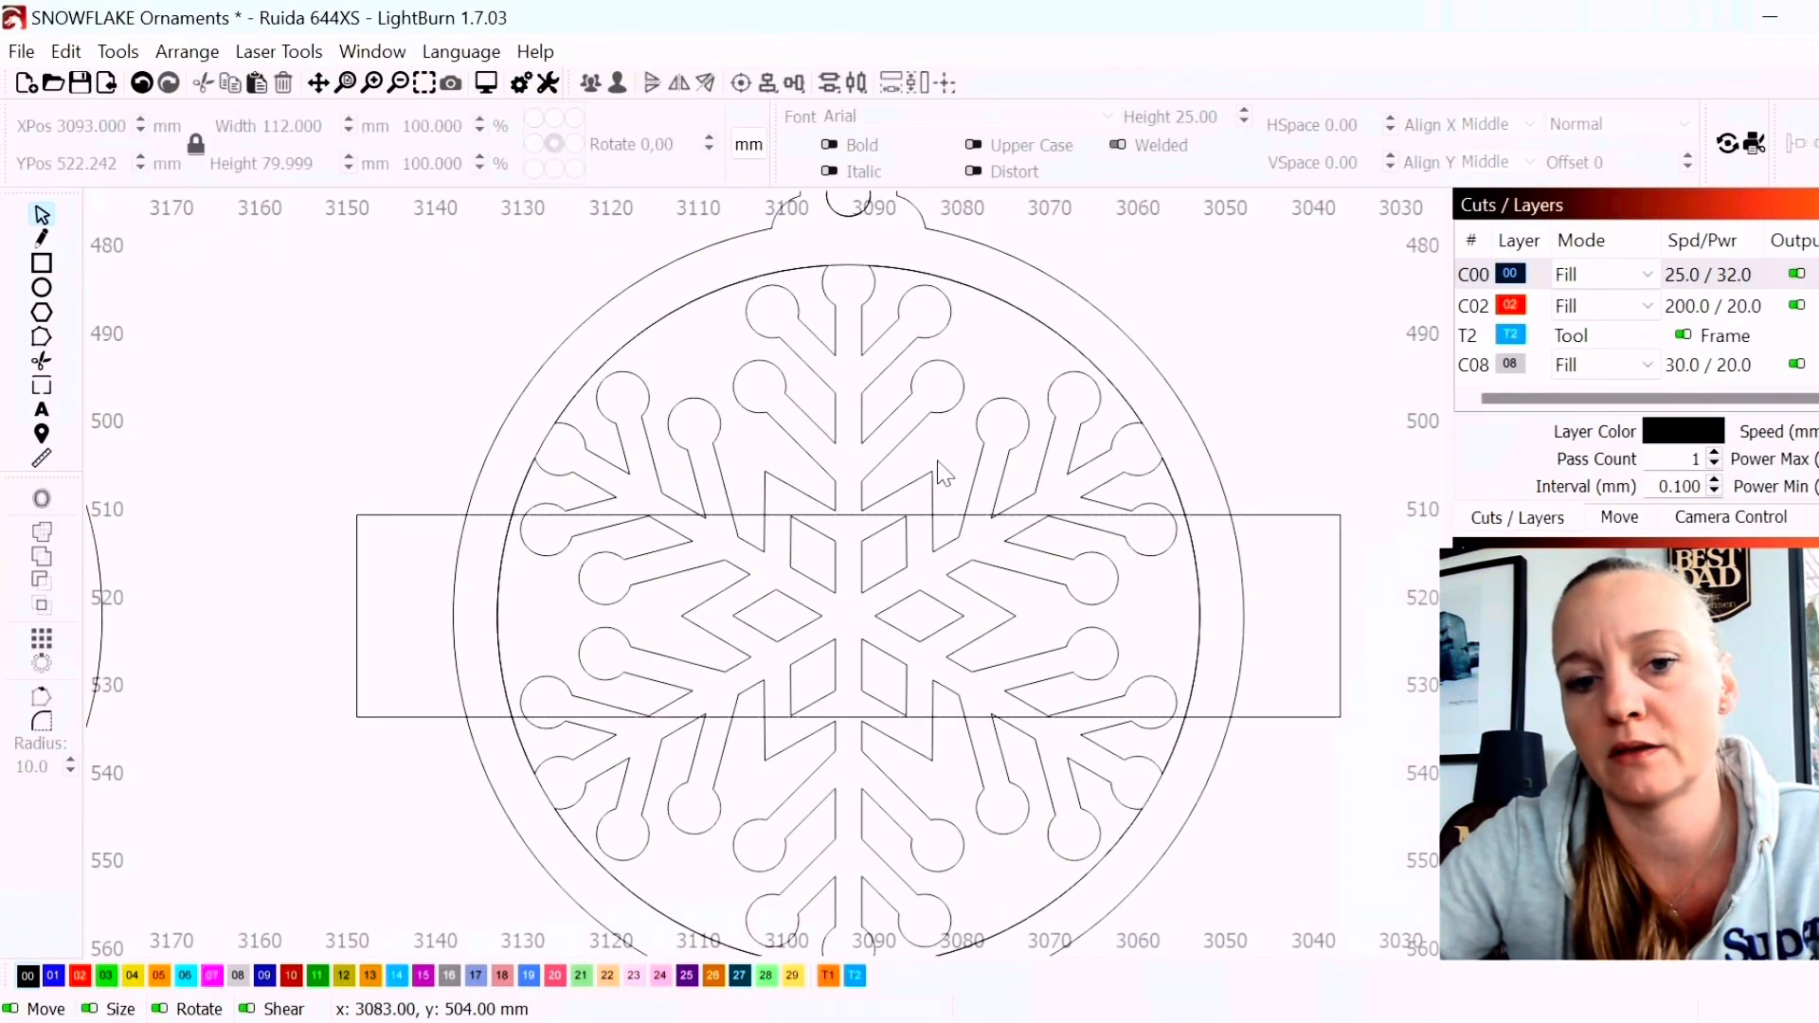
Move the rectangle's lower and upper edges inward to narrow the band to about 17.4 mm high
{"action": "scroll", "coordinate": [917, 578], "scroll_direction": "down", "scroll_amount": 3}
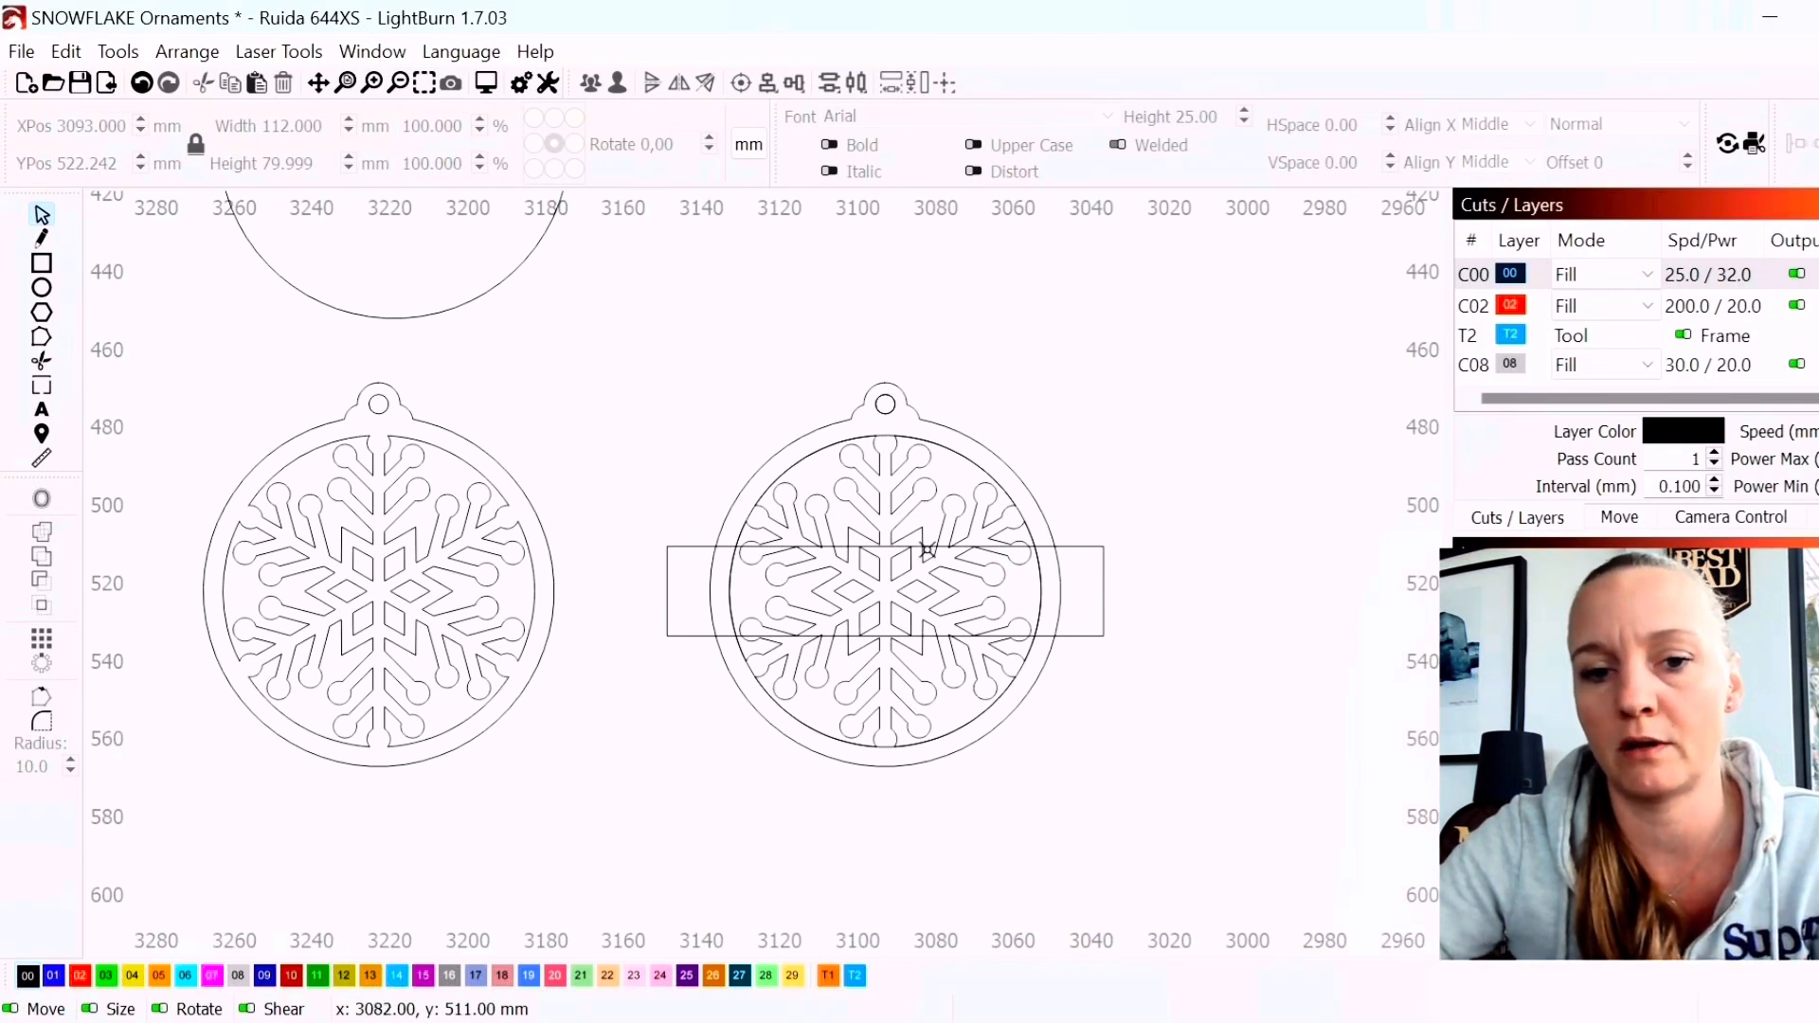
{"action": "scroll", "coordinate": [928, 550], "scroll_direction": "up", "scroll_amount": 2}
{"action": "left_click", "coordinate": [934, 668]}
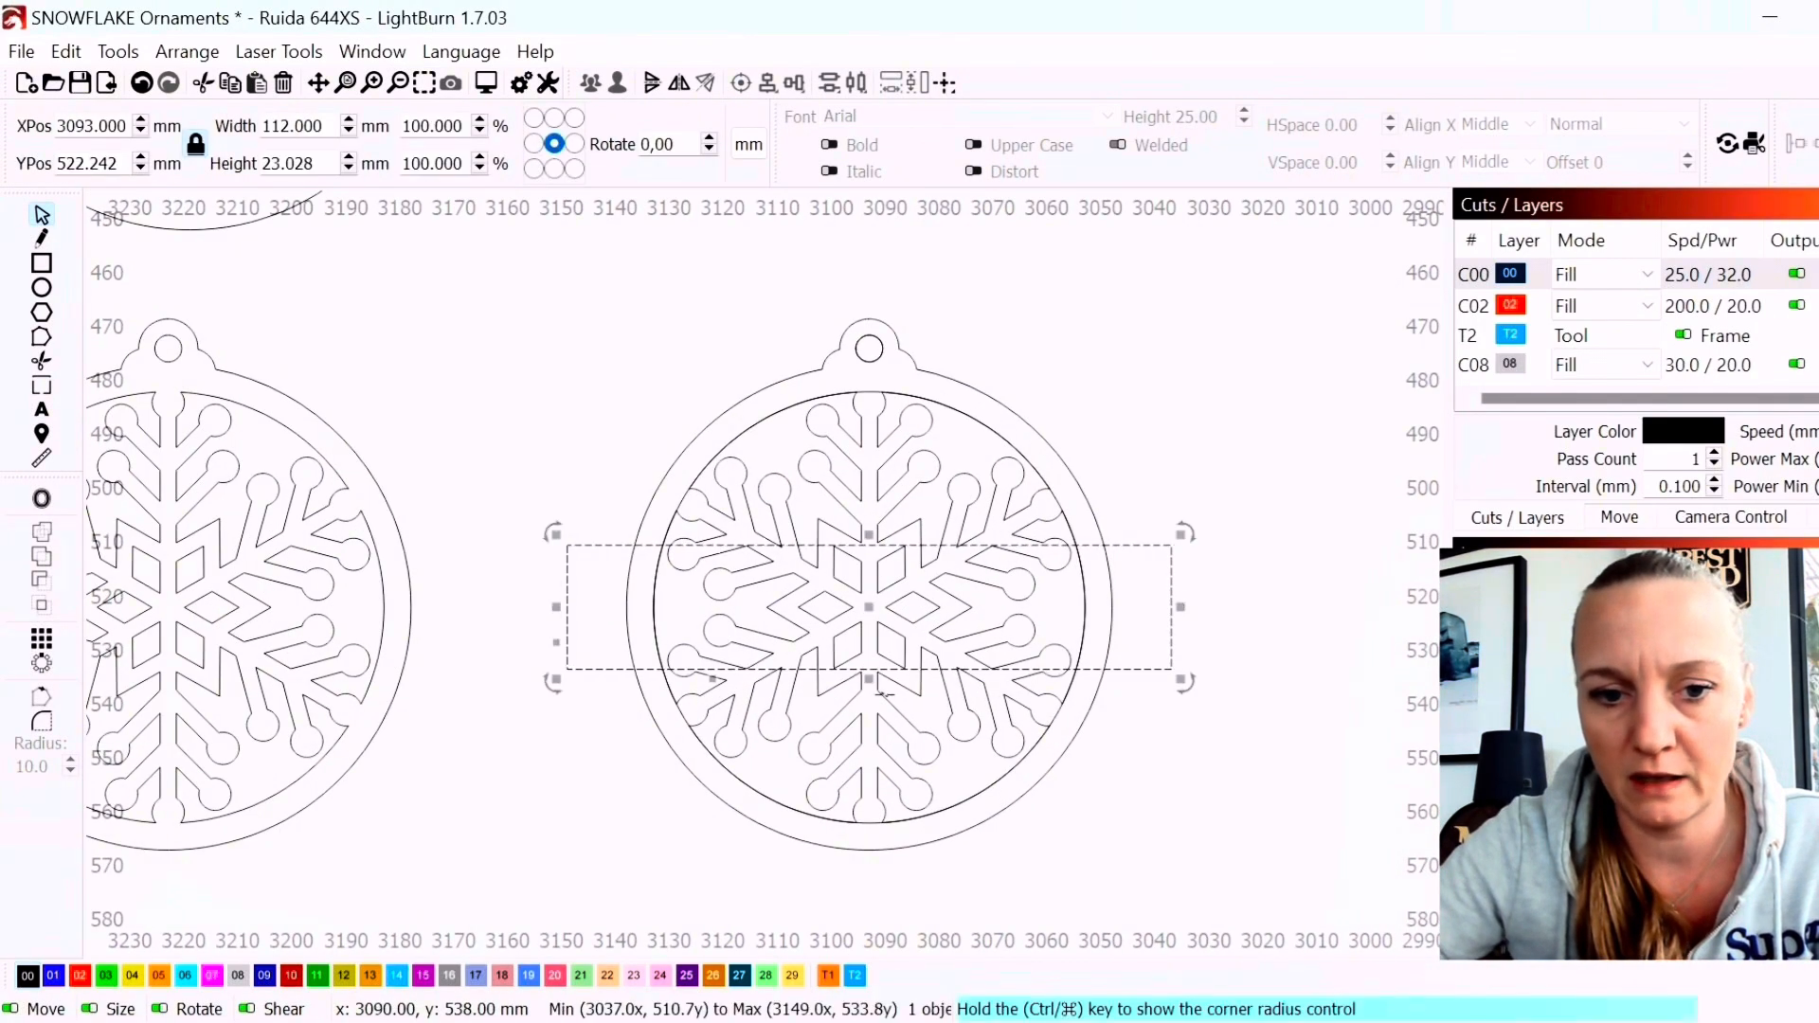
{"action": "scroll", "coordinate": [872, 687], "scroll_direction": "up", "scroll_amount": 3}
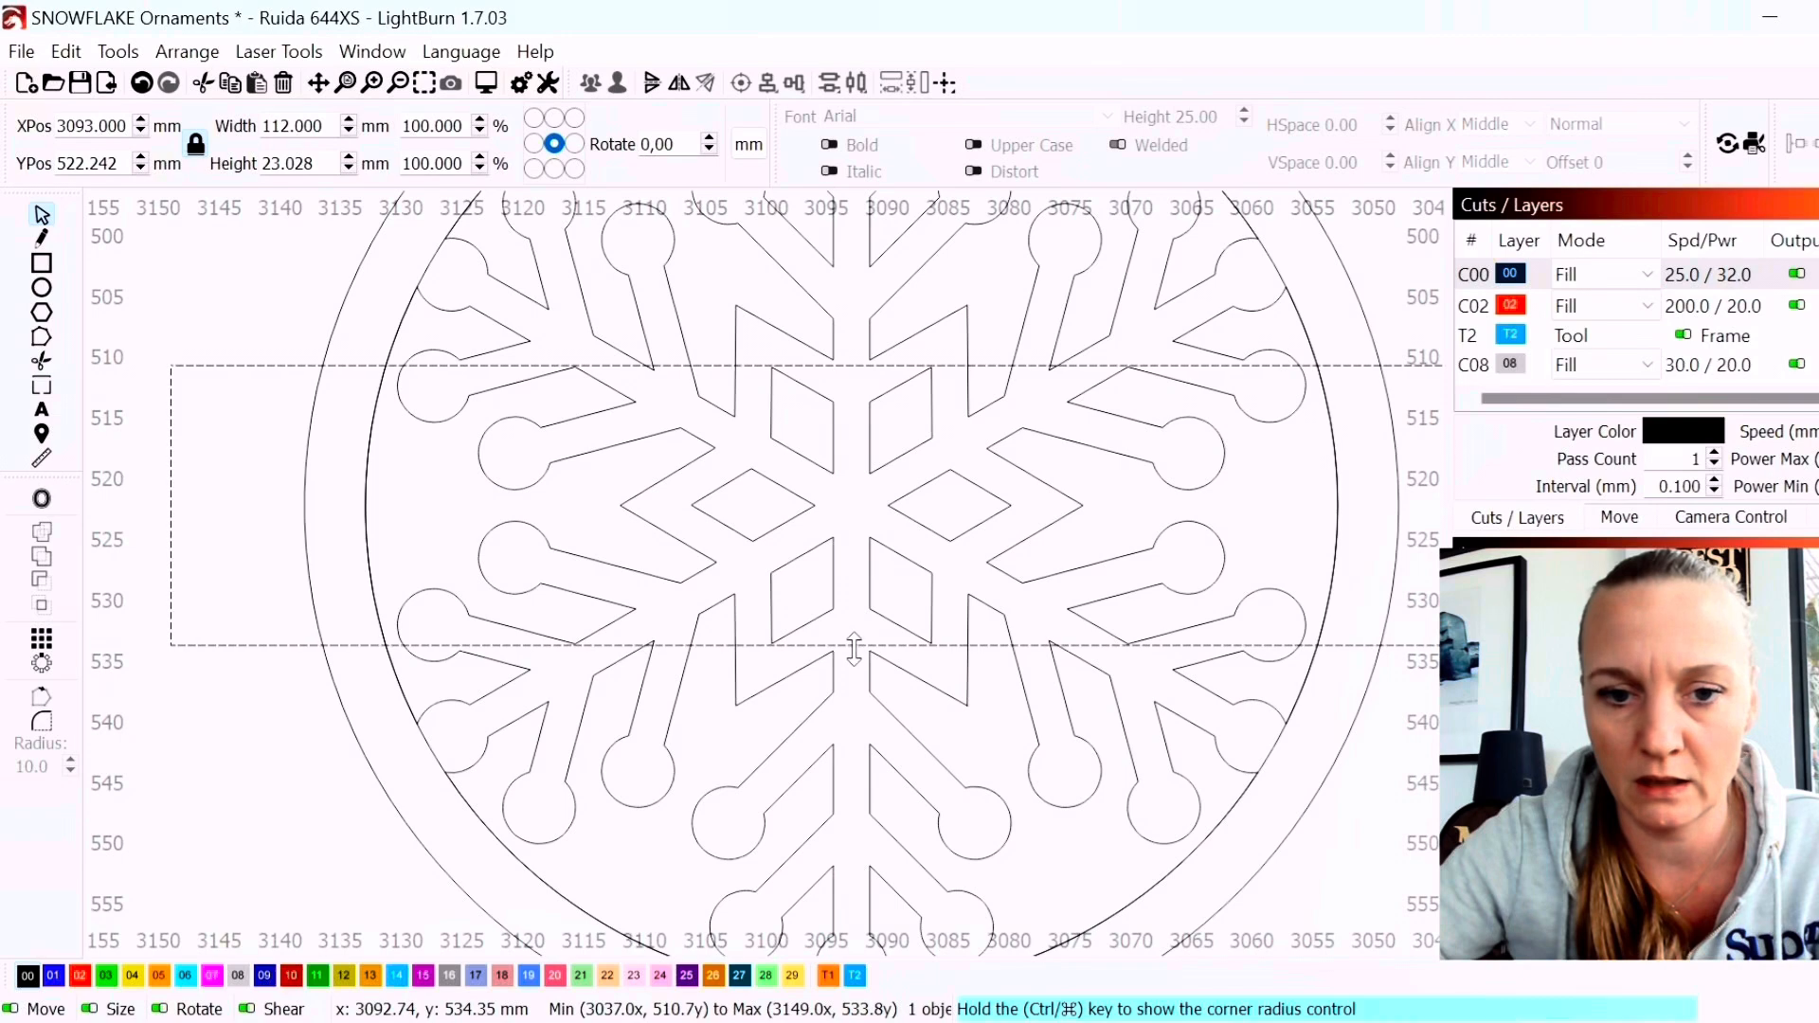
{"action": "left_click_drag", "start_coordinate": [854, 650], "coordinate": [854, 616]}
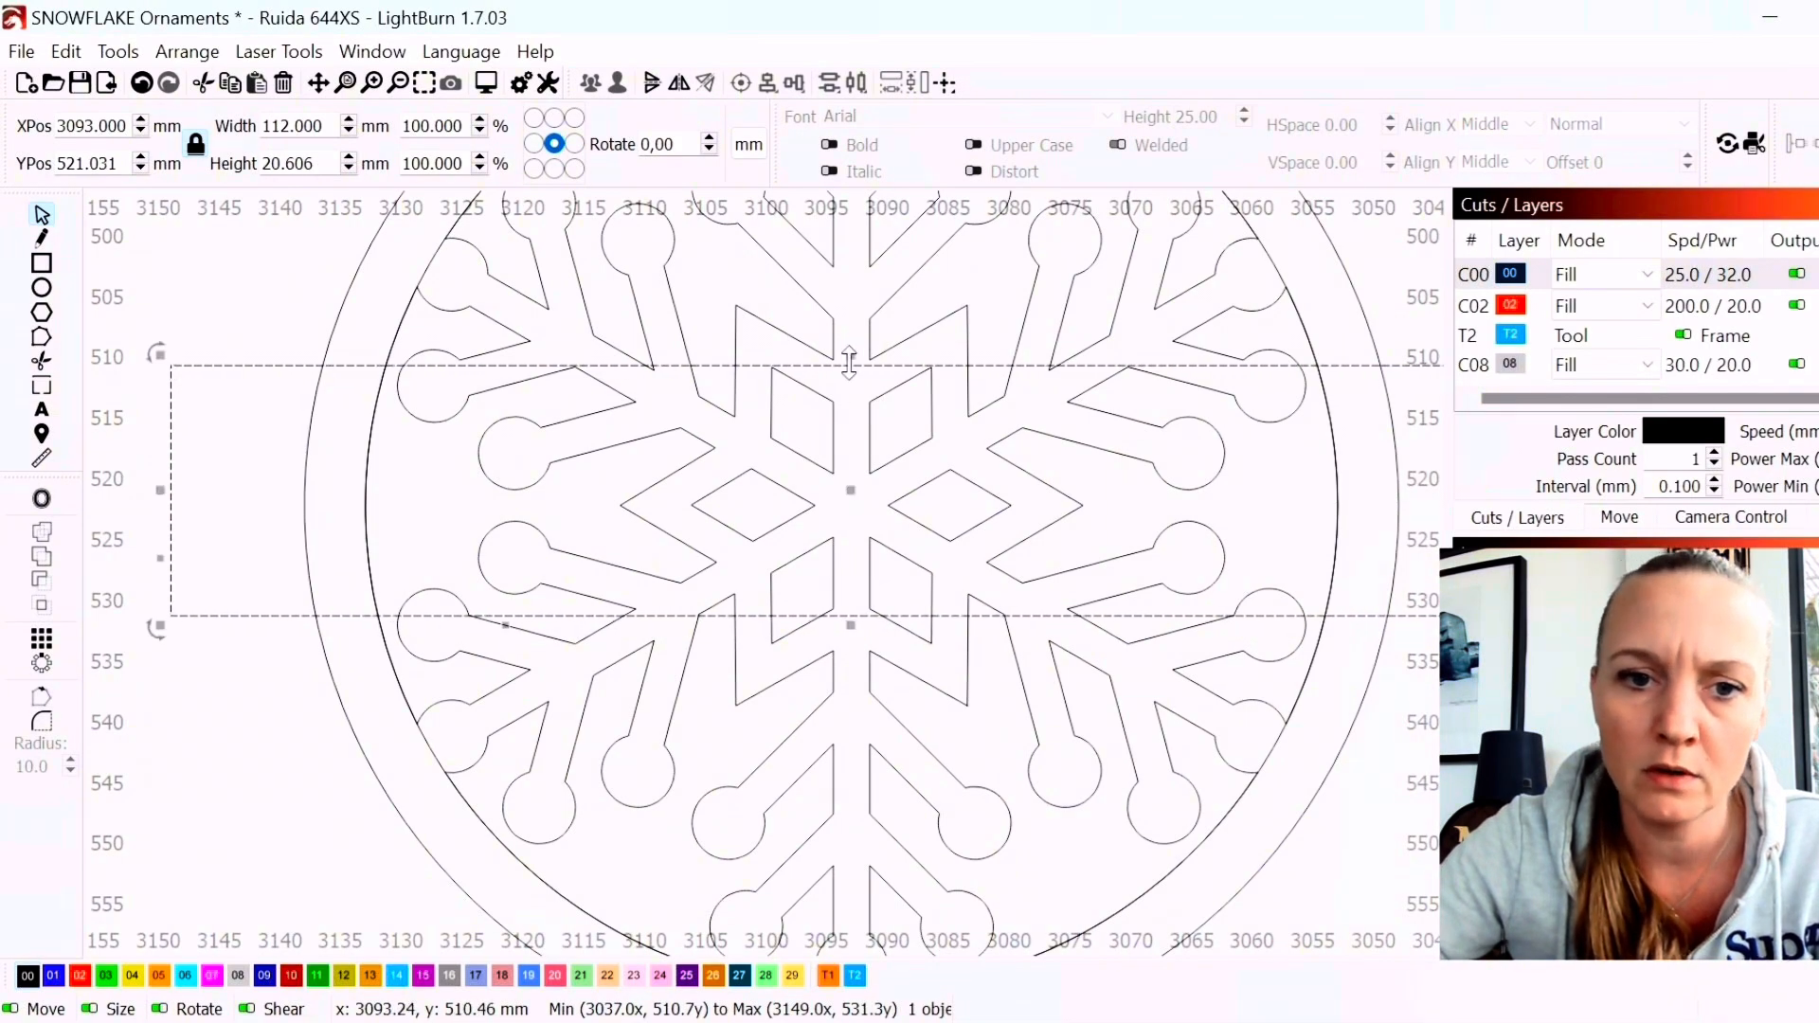
{"action": "left_click_drag", "start_coordinate": [850, 363], "coordinate": [850, 398]}
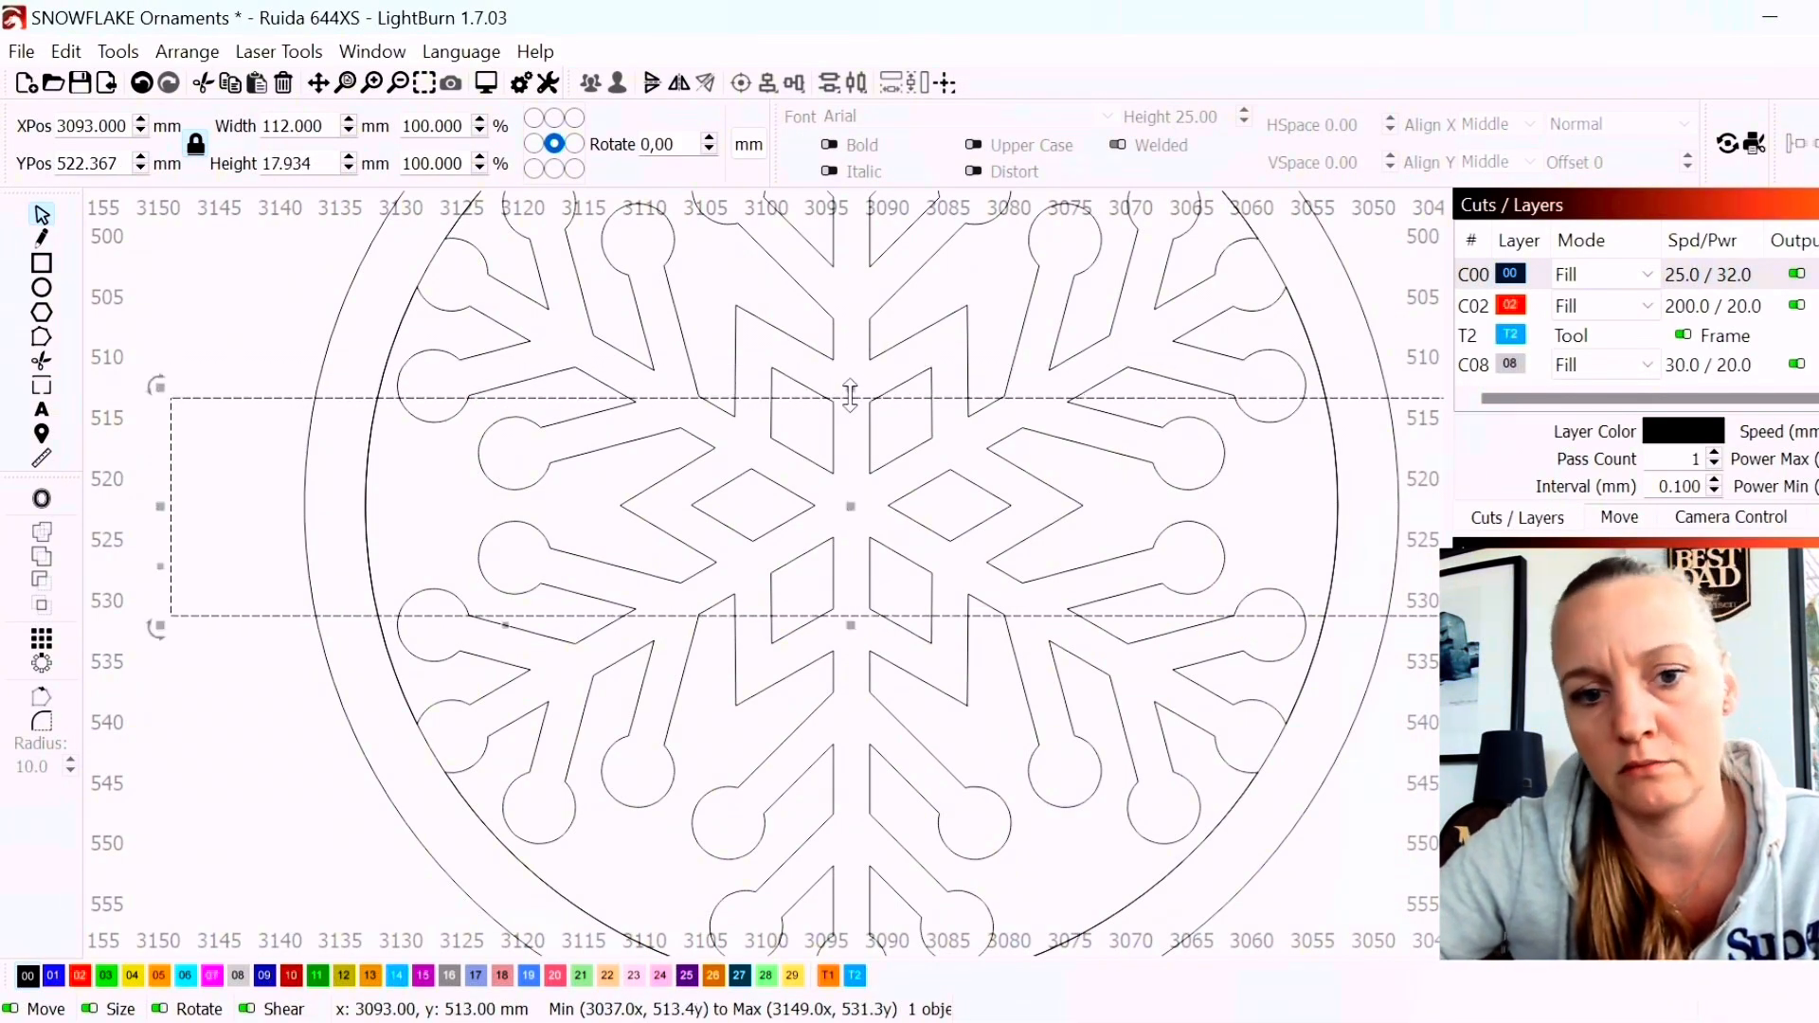
{"action": "left_click_drag", "start_coordinate": [849, 616], "coordinate": [849, 619]}
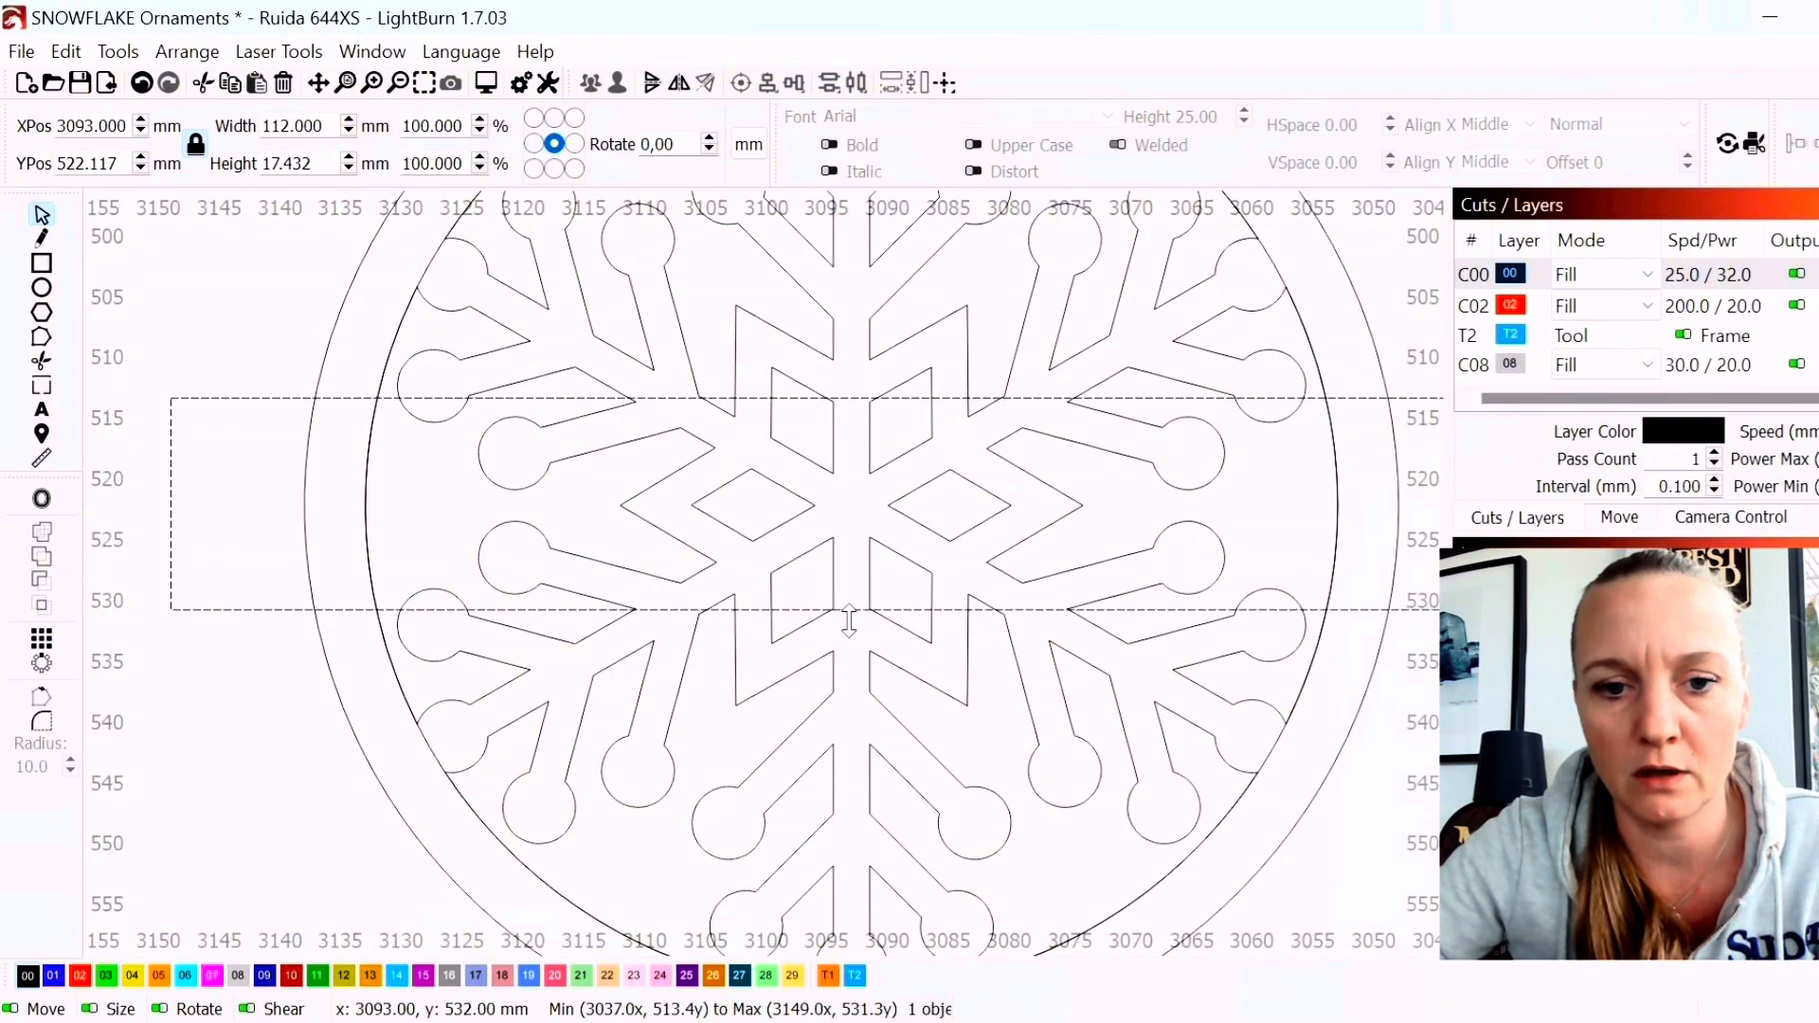
Realign the narrowed rectangle to the centre of the ornament's inner frame circle
{"action": "scroll", "coordinate": [846, 574], "scroll_direction": "down", "scroll_amount": 3}
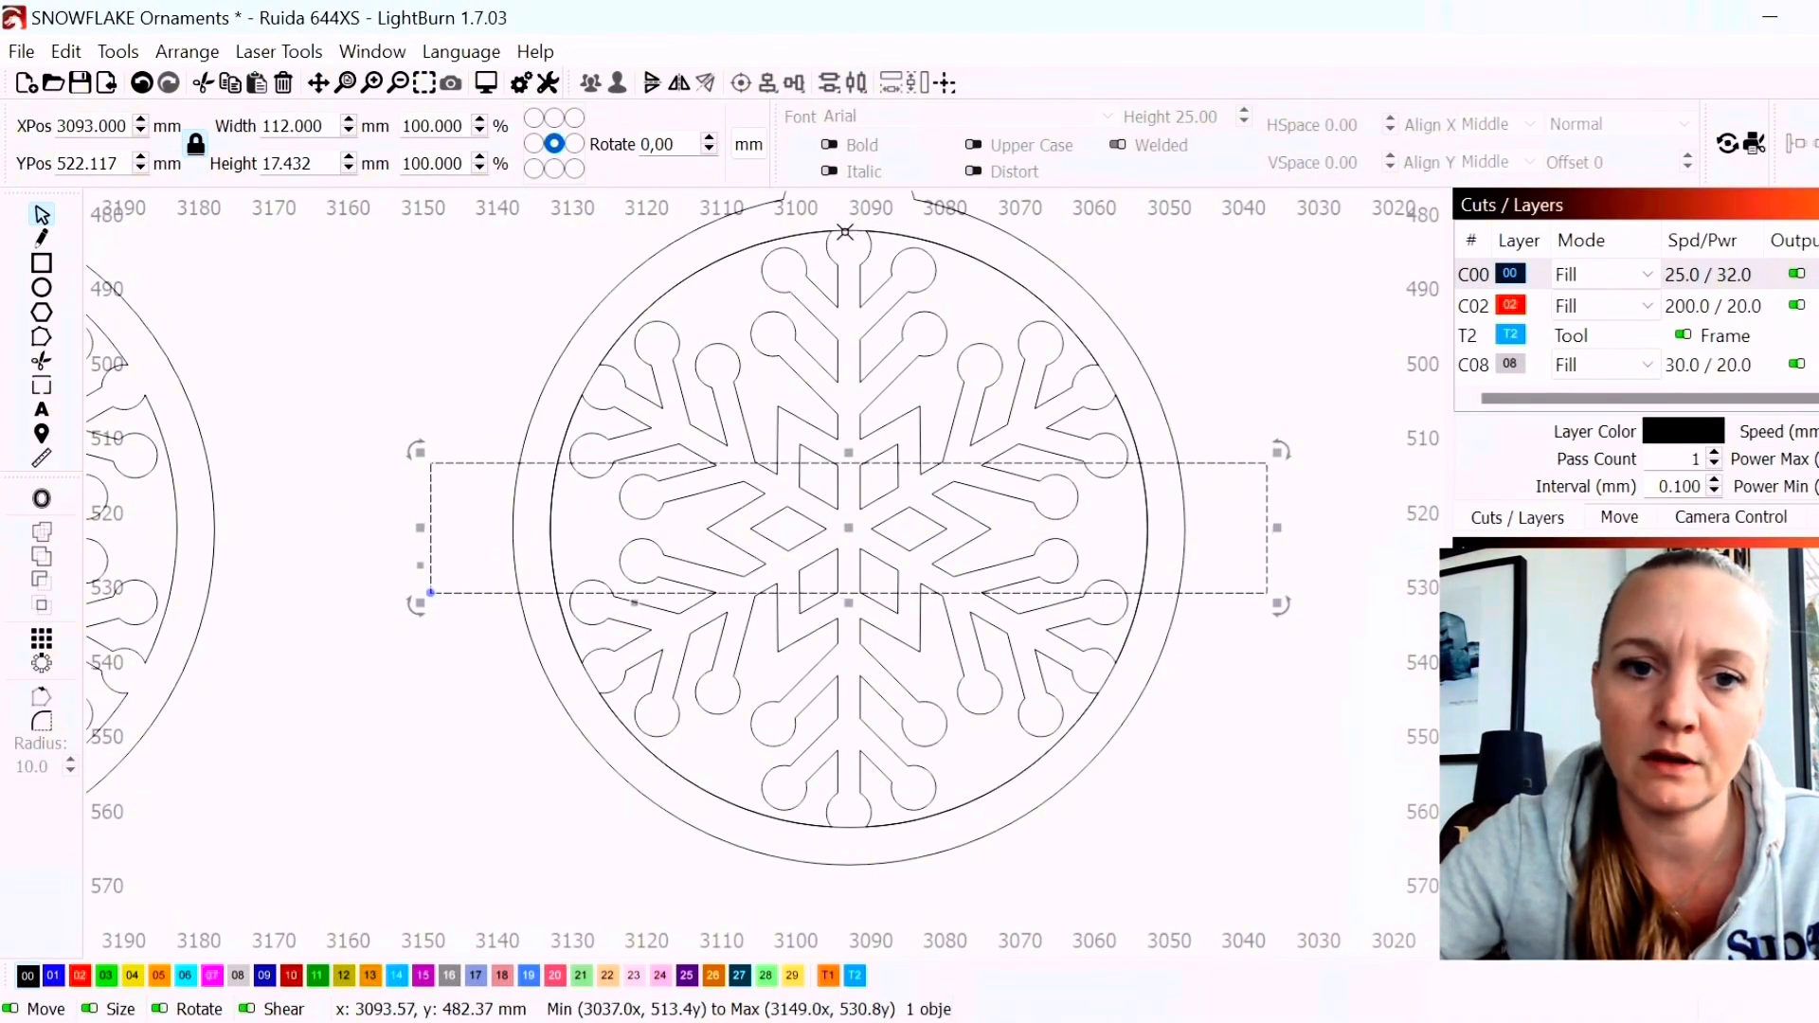
{"action": "left_click", "coordinate": [850, 233], "text": "shift"}
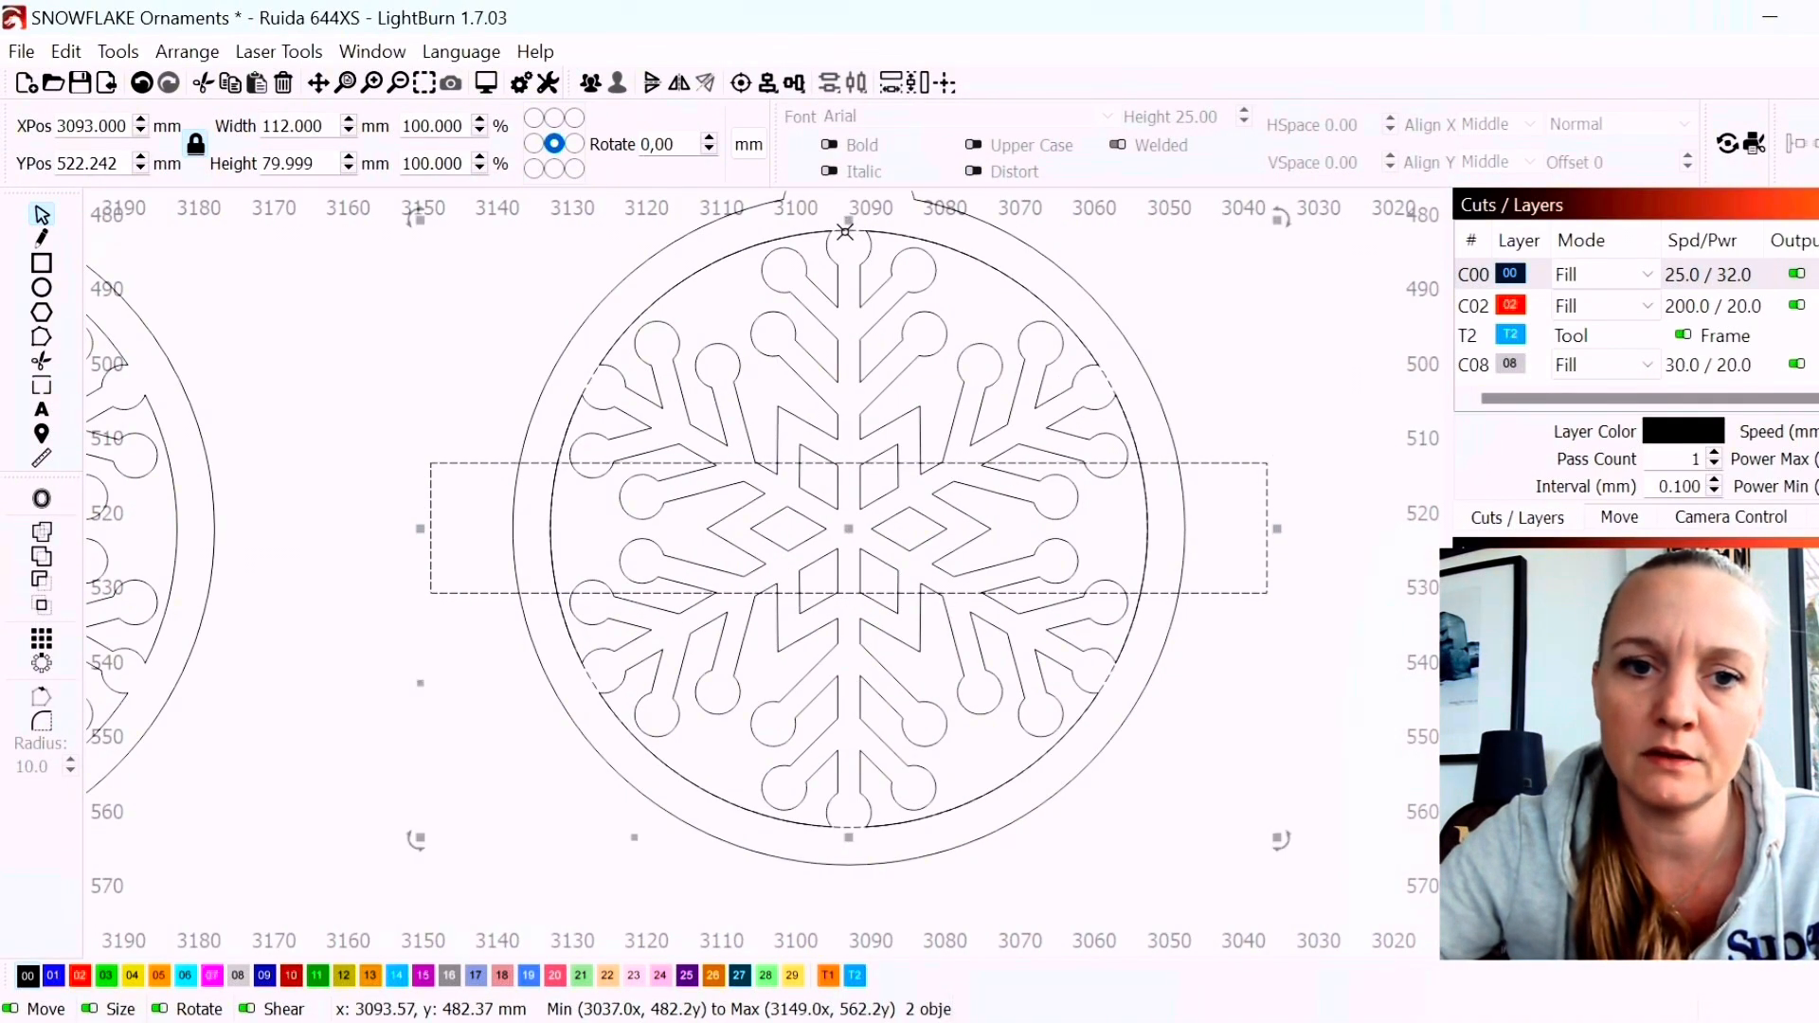
{"action": "left_click", "coordinate": [742, 83]}
{"action": "scroll", "coordinate": [810, 491], "scroll_direction": "down", "scroll_amount": 3}
{"action": "left_click", "coordinate": [920, 731]}
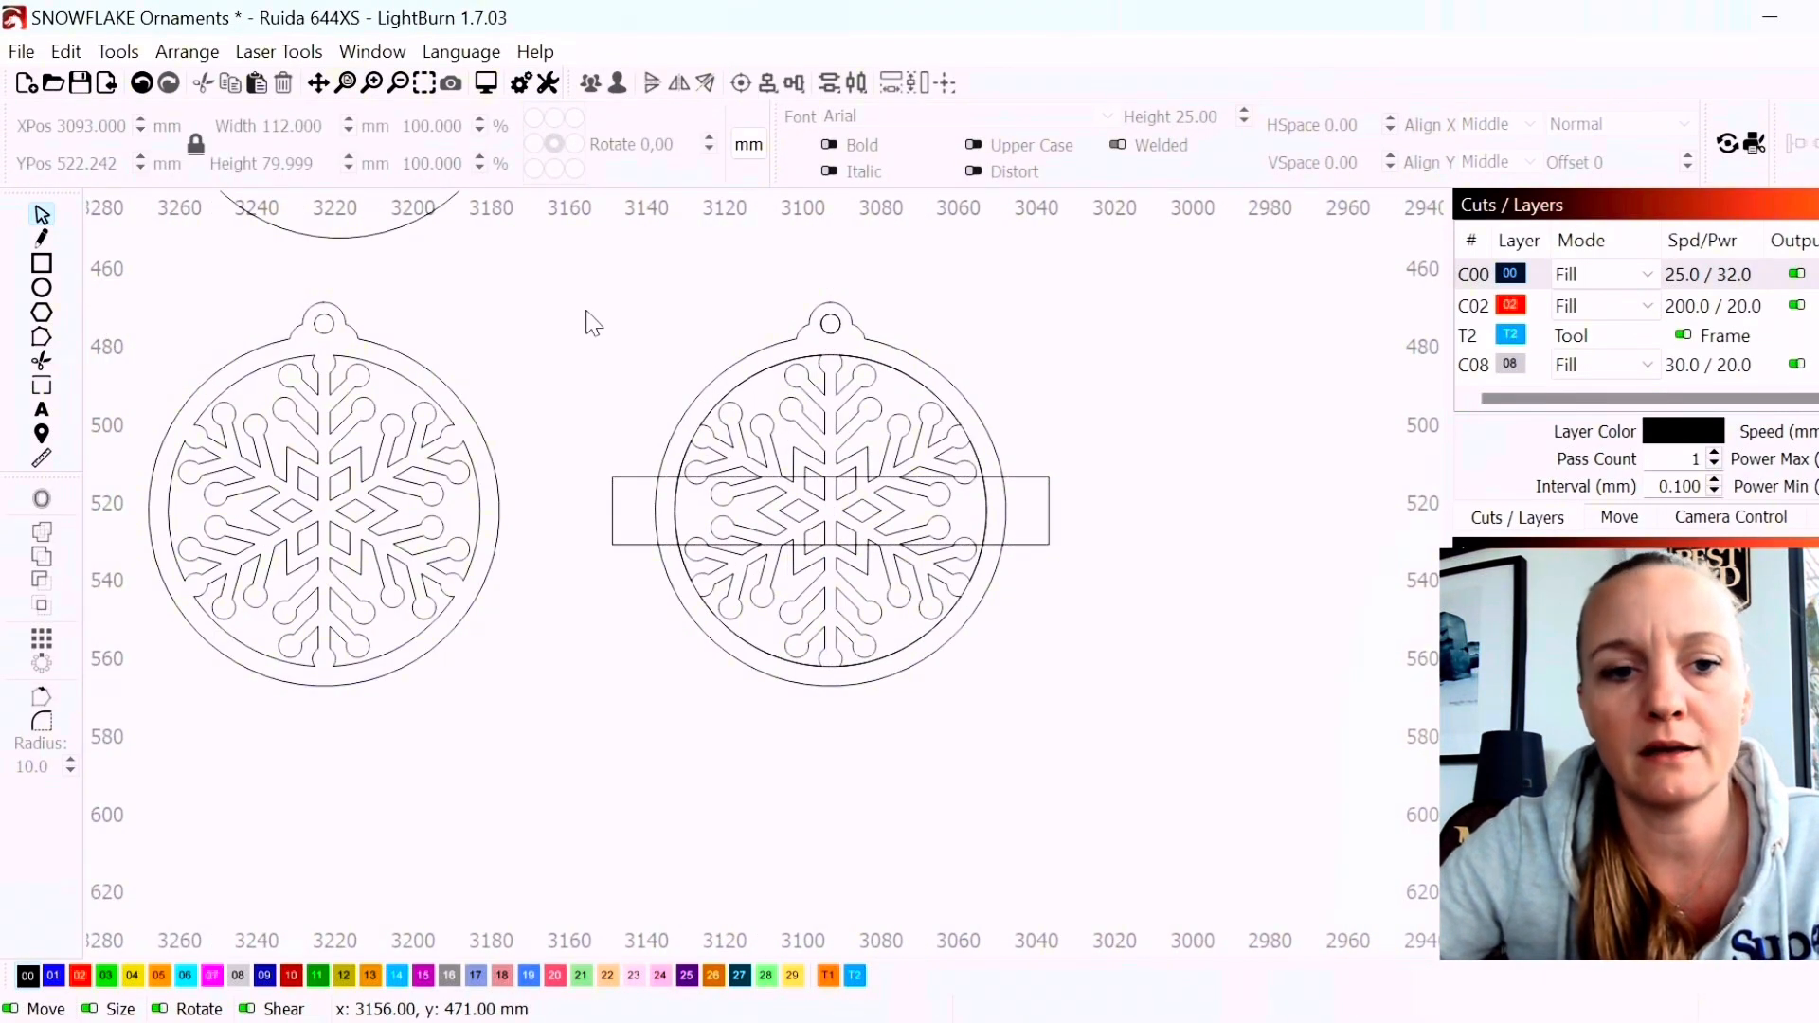
Copy the ornament with its narrowed rectangle and place the duplicate beside it at about X 2972, Y 480.5 mm
{"action": "left_click_drag", "start_coordinate": [535, 282], "coordinate": [1111, 779]}
{"action": "scroll", "coordinate": [877, 536], "scroll_direction": "down", "scroll_amount": 3}
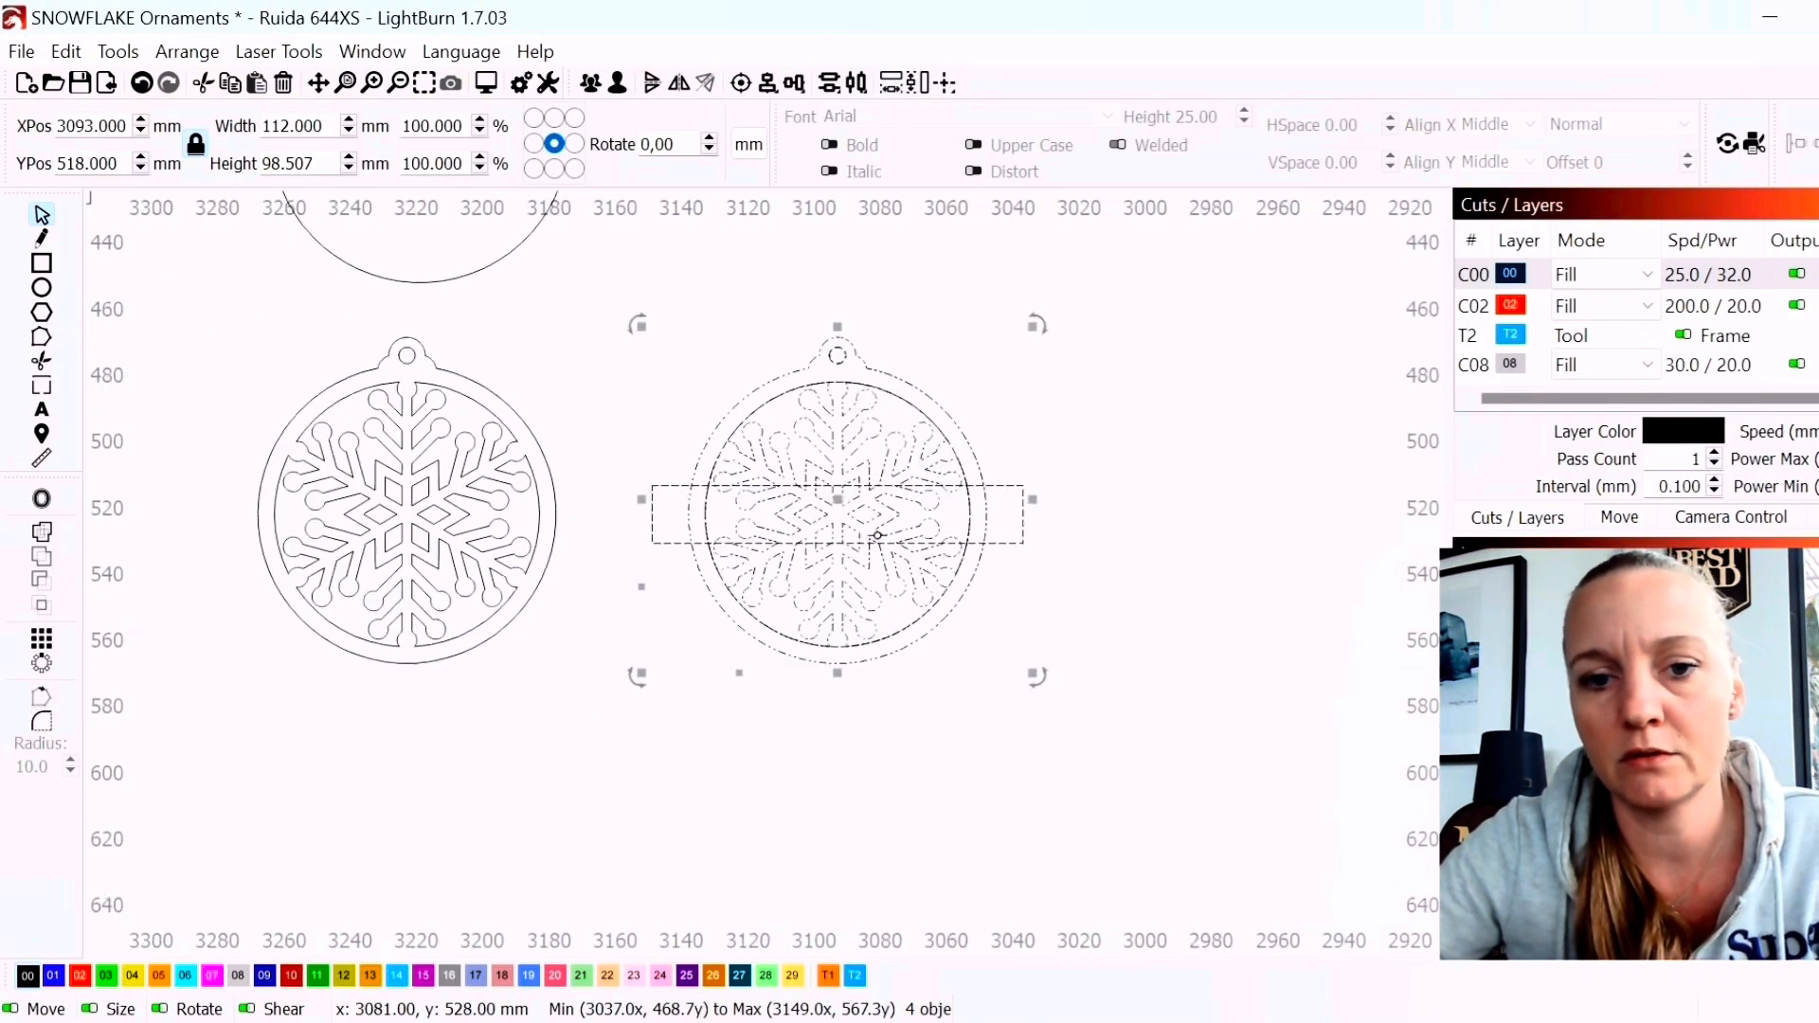
{"action": "key", "text": "ctrl+c"}
{"action": "key", "text": "ctrl+v"}
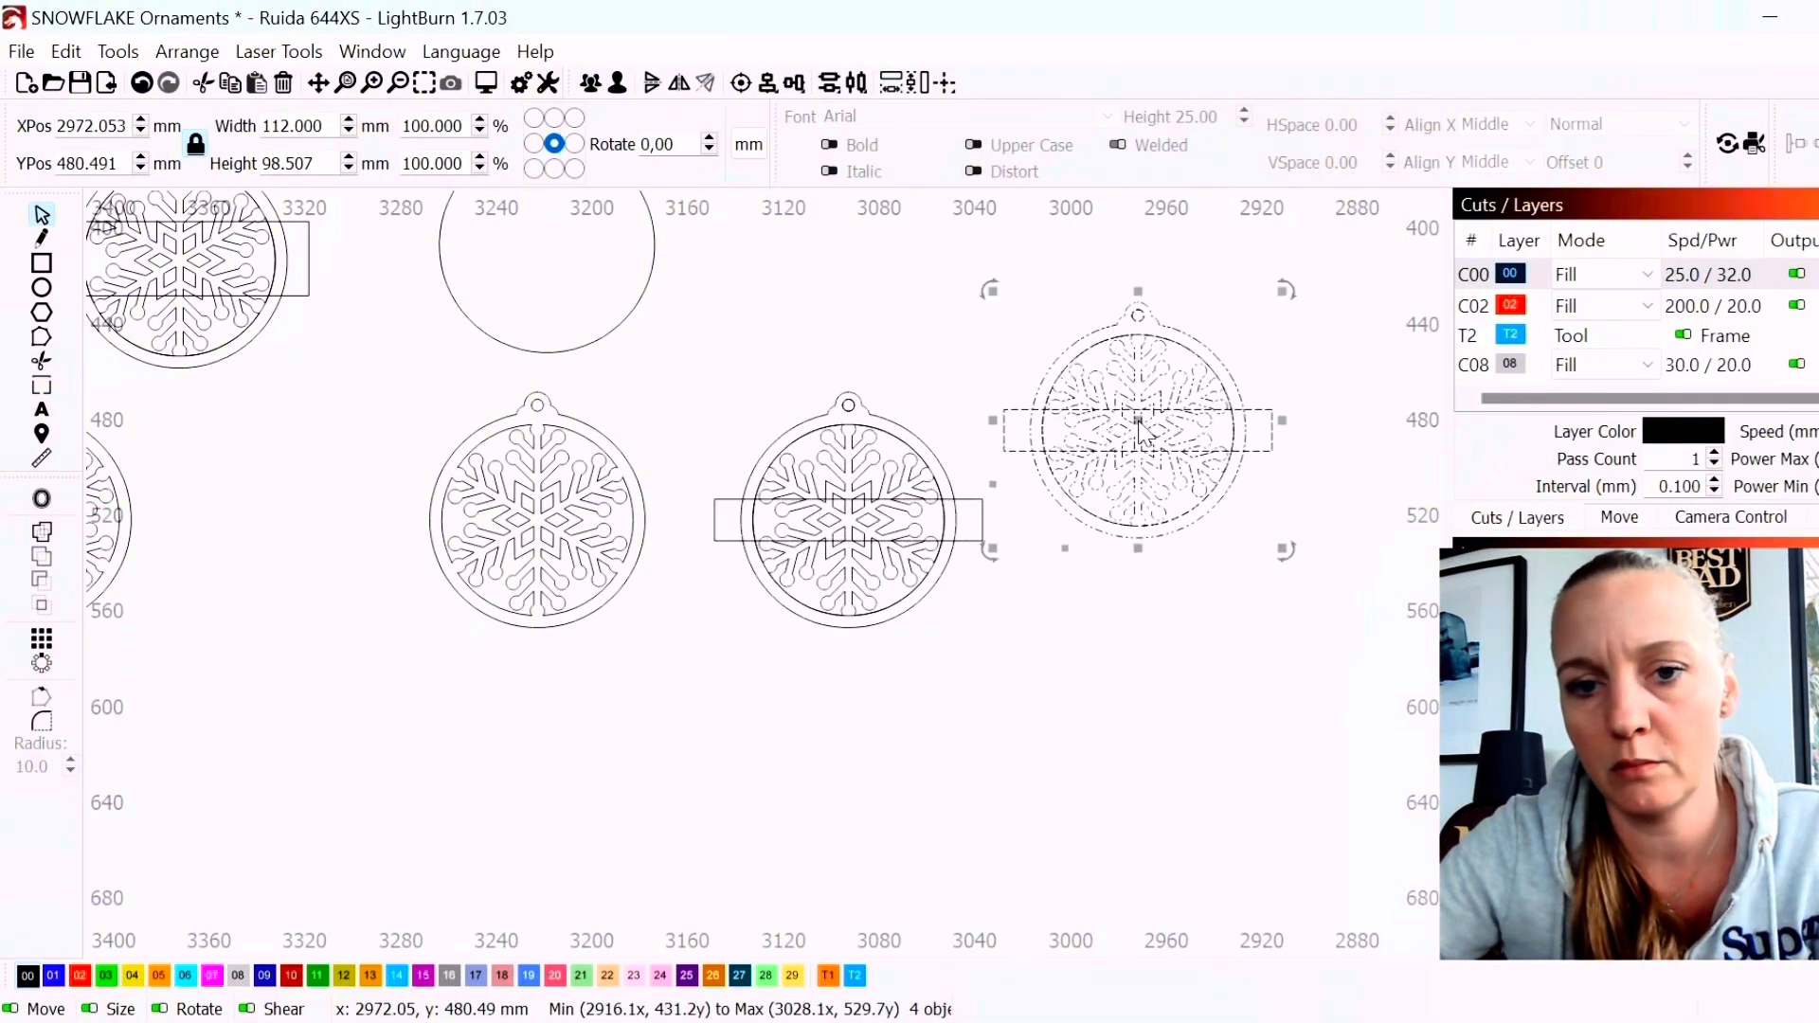
Delete the separate inner frame circle from the original ornament, keeping its snowflake outline and crossing rectangle
{"action": "scroll", "coordinate": [962, 474], "scroll_direction": "up", "scroll_amount": 3}
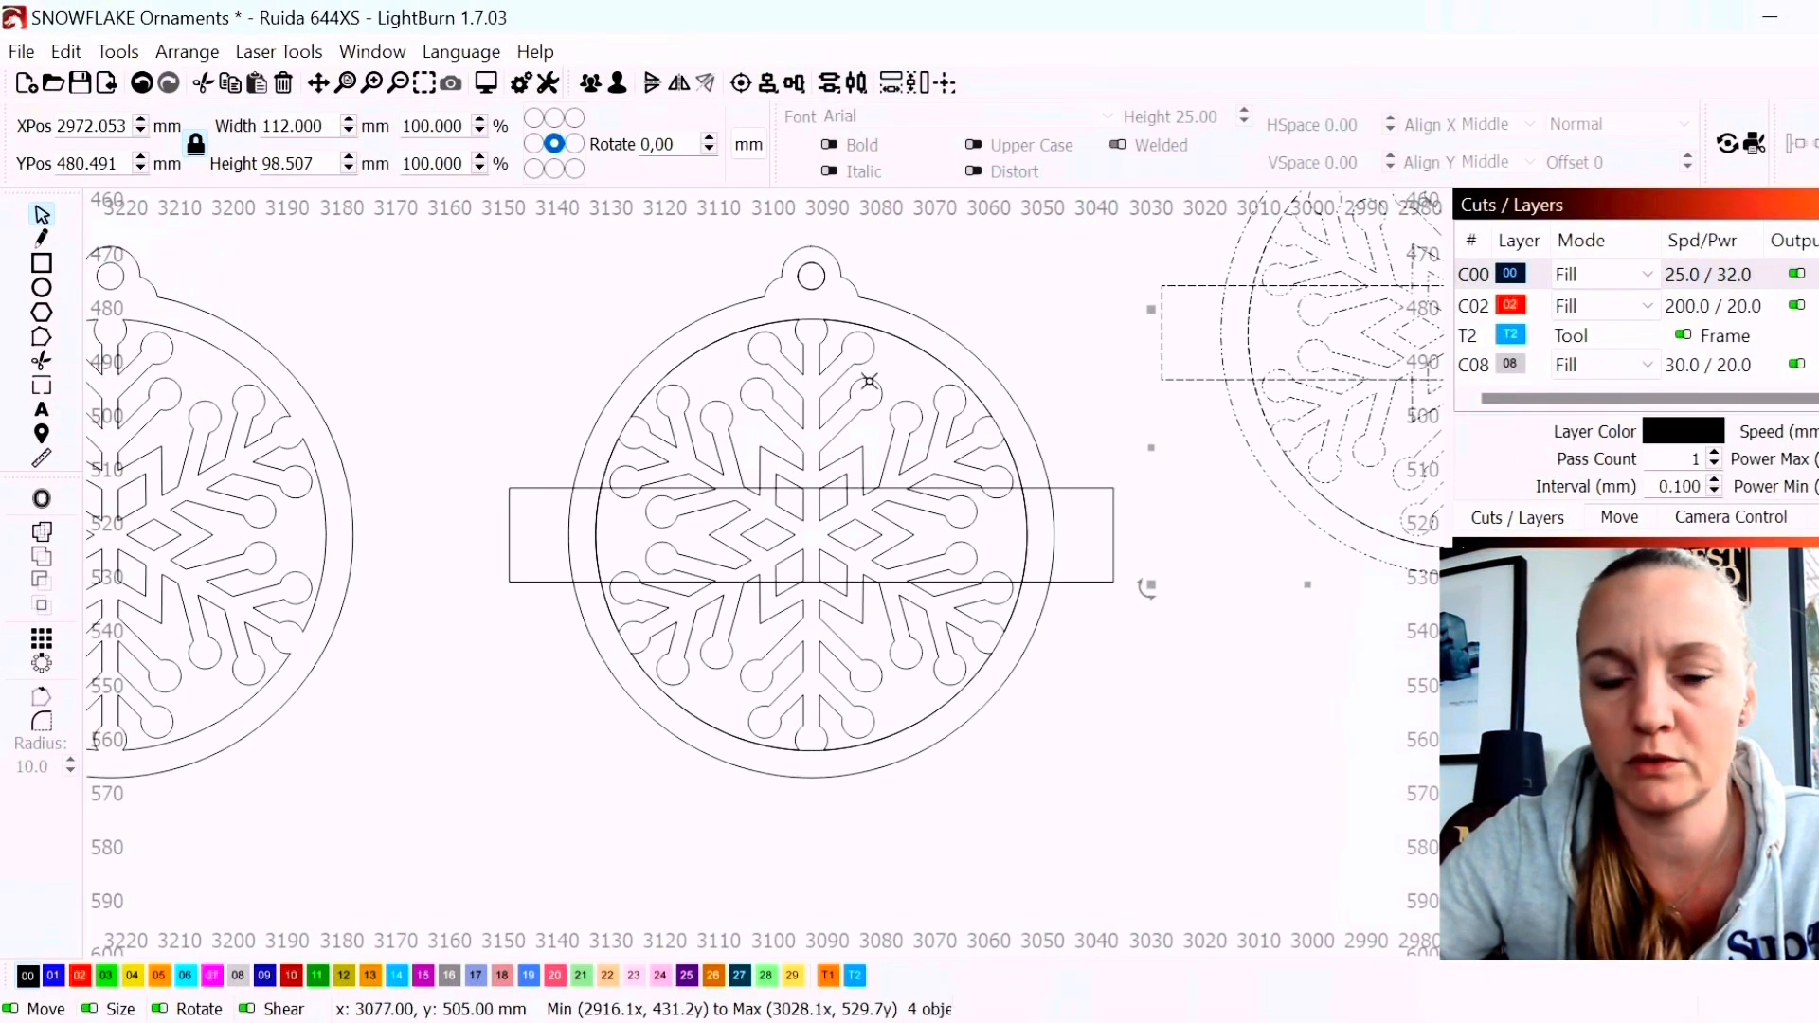
{"action": "scroll", "coordinate": [626, 521], "scroll_direction": "up", "scroll_amount": 2}
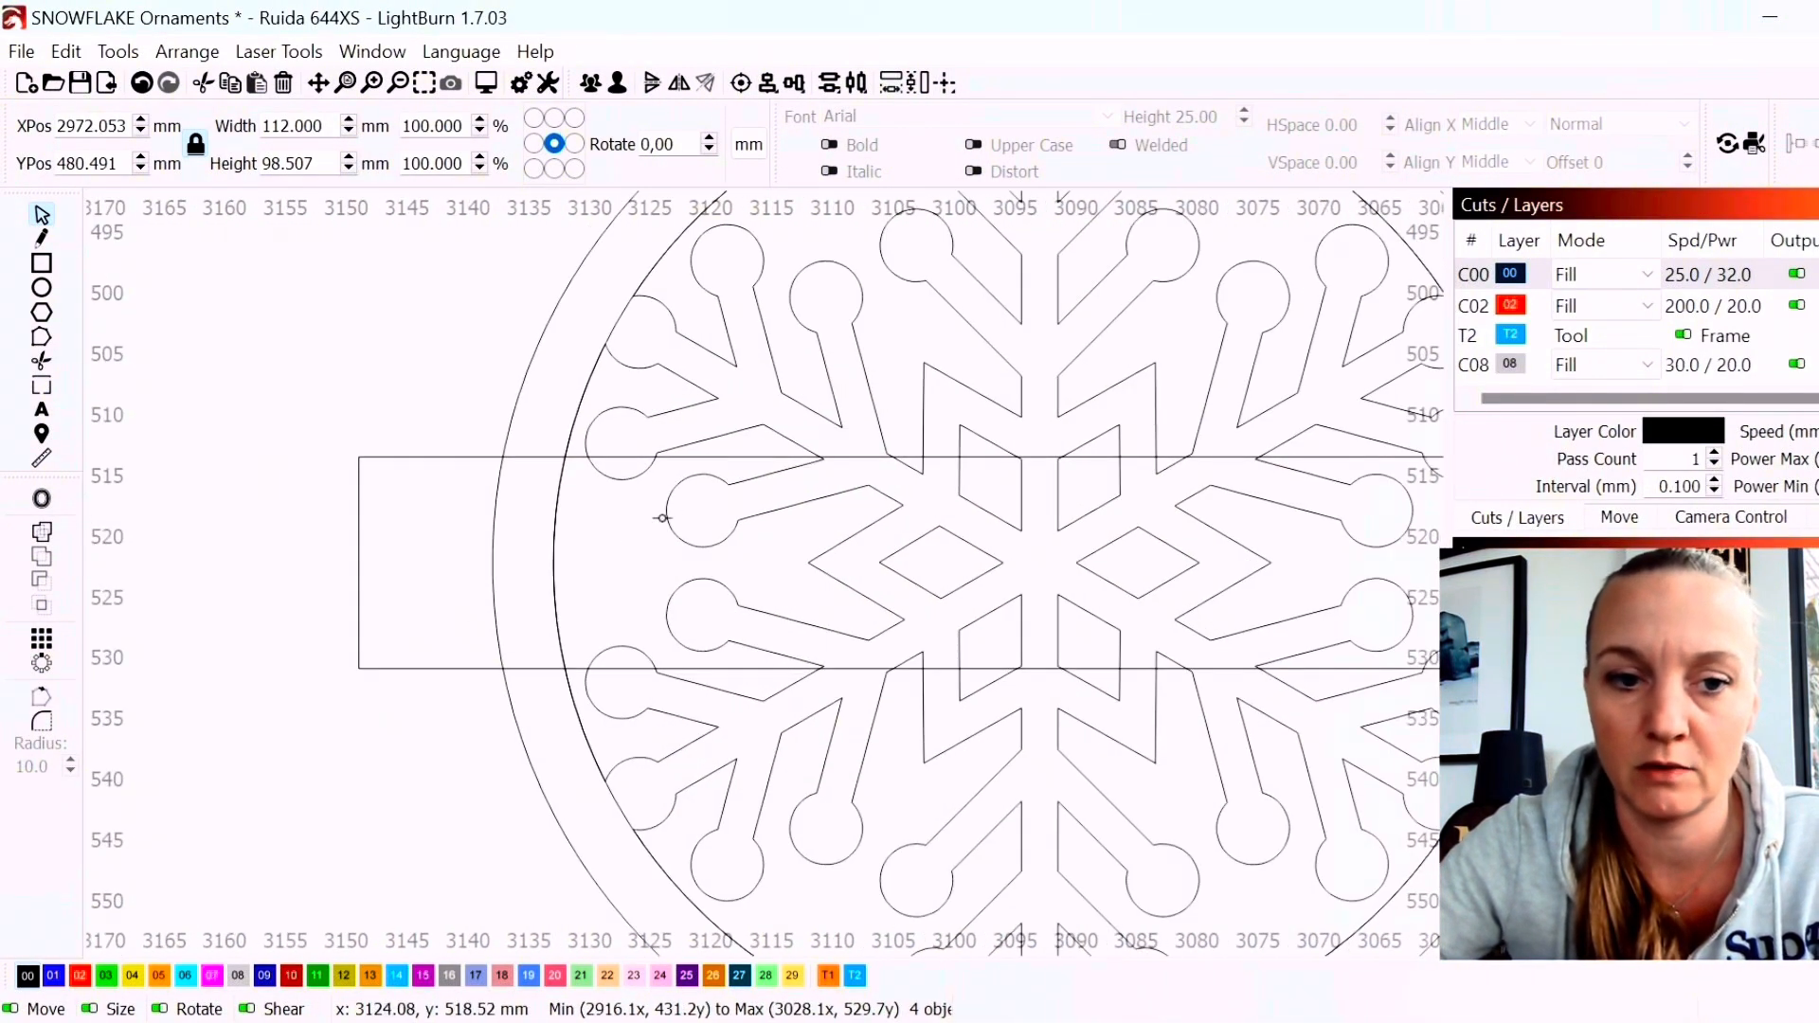
{"action": "left_click", "coordinate": [623, 319]}
{"action": "scroll", "coordinate": [621, 317], "scroll_direction": "down", "scroll_amount": 4}
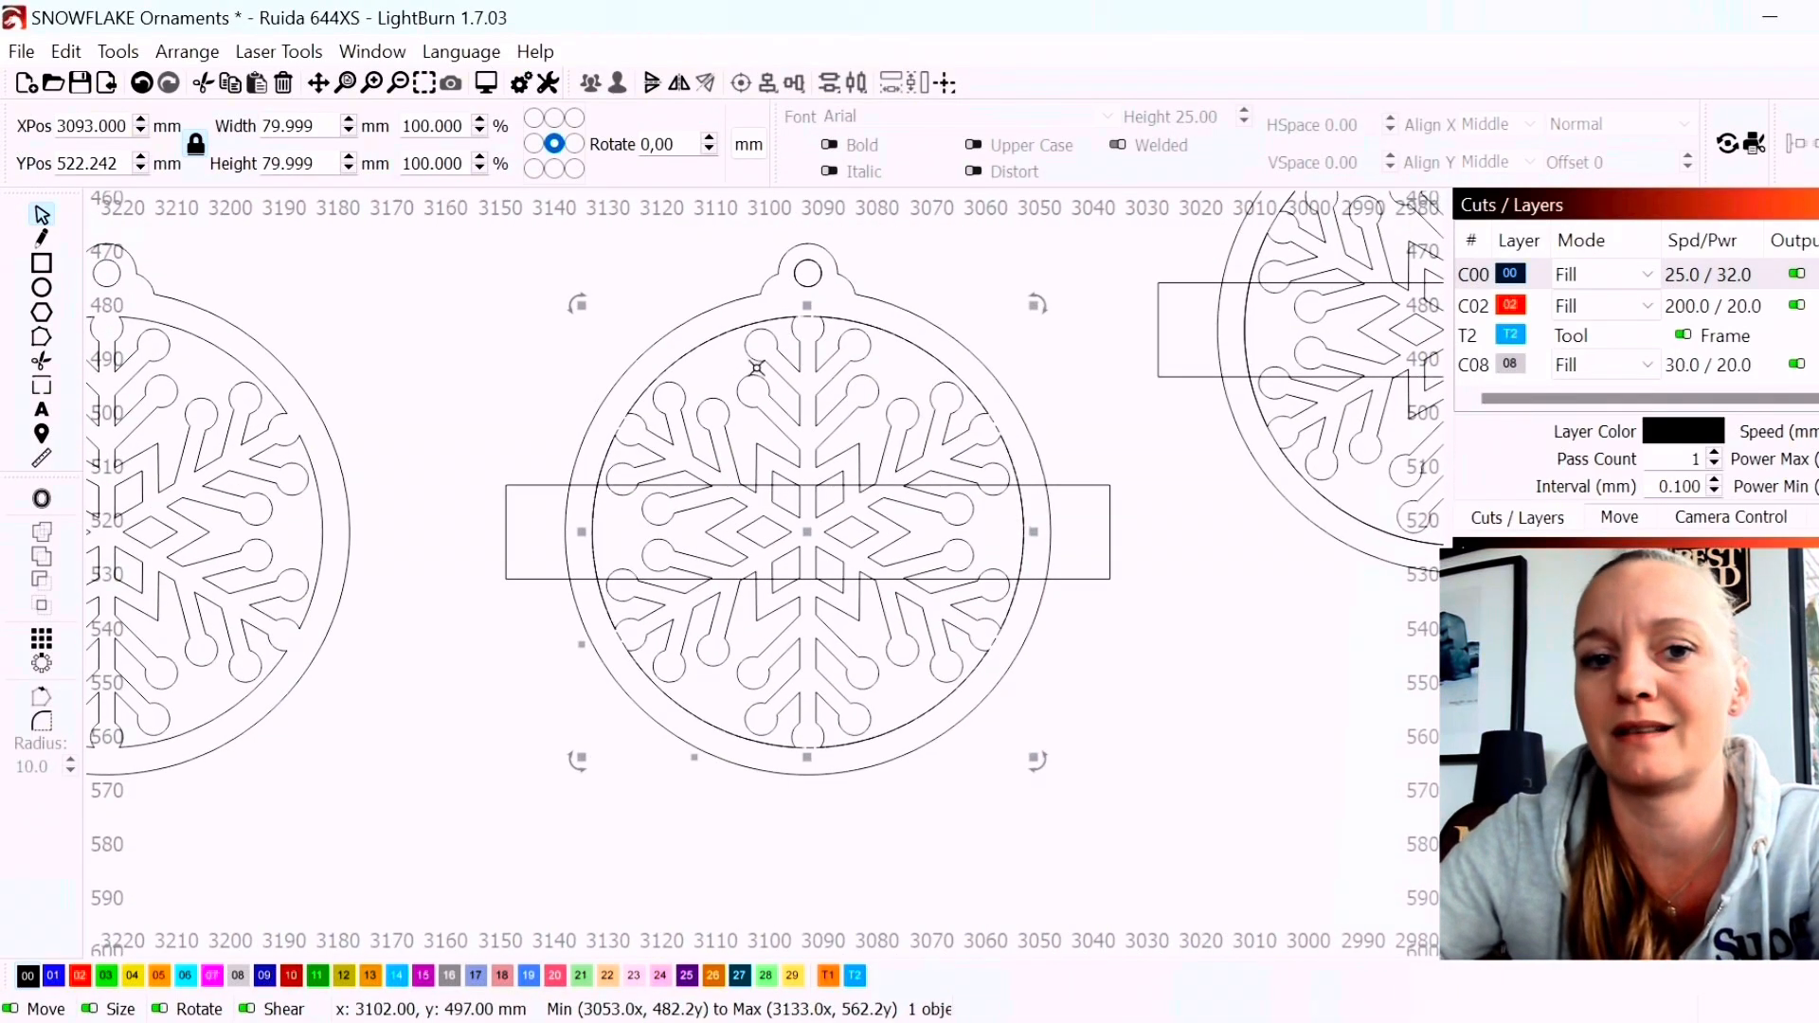
{"action": "left_click", "coordinate": [812, 393]}
{"action": "scroll", "coordinate": [1087, 547], "scroll_direction": "up", "scroll_amount": 3}
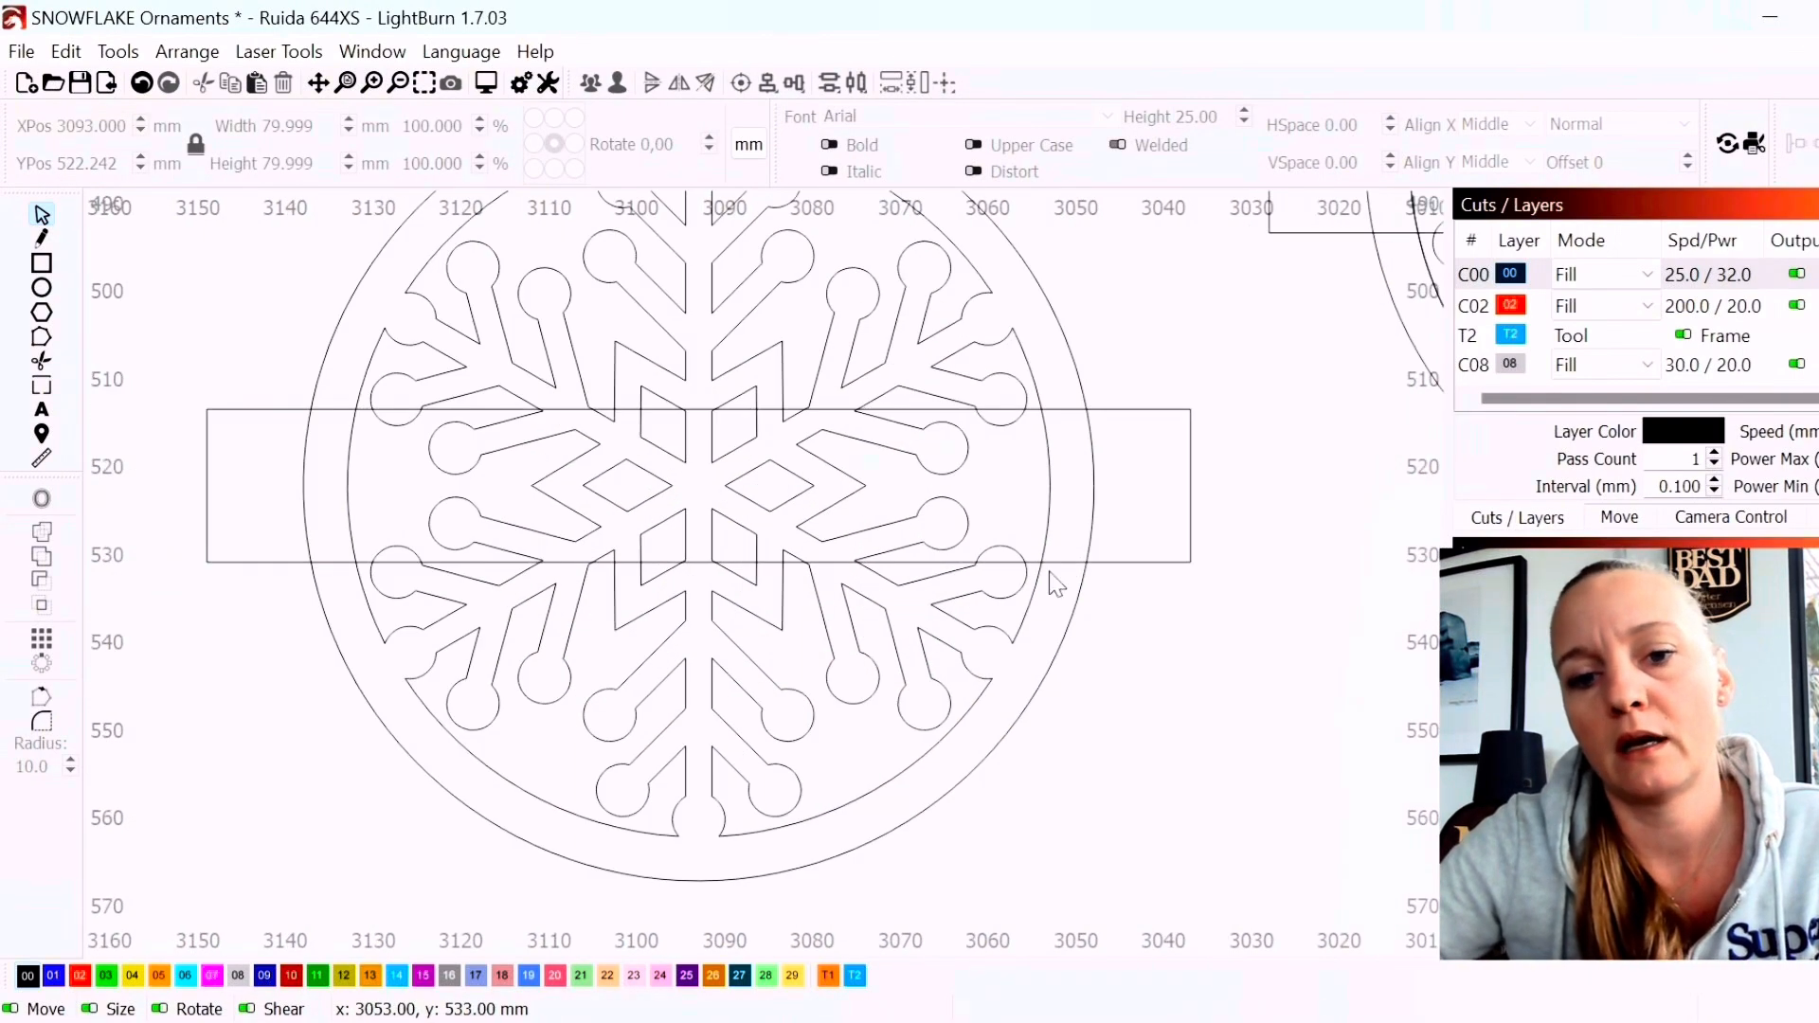
Preview the union, intersection and both subtractions of the rectangle and snowflake ornament in the Boolean Assistant, then discard the result
{"action": "left_click", "coordinate": [1053, 561]}
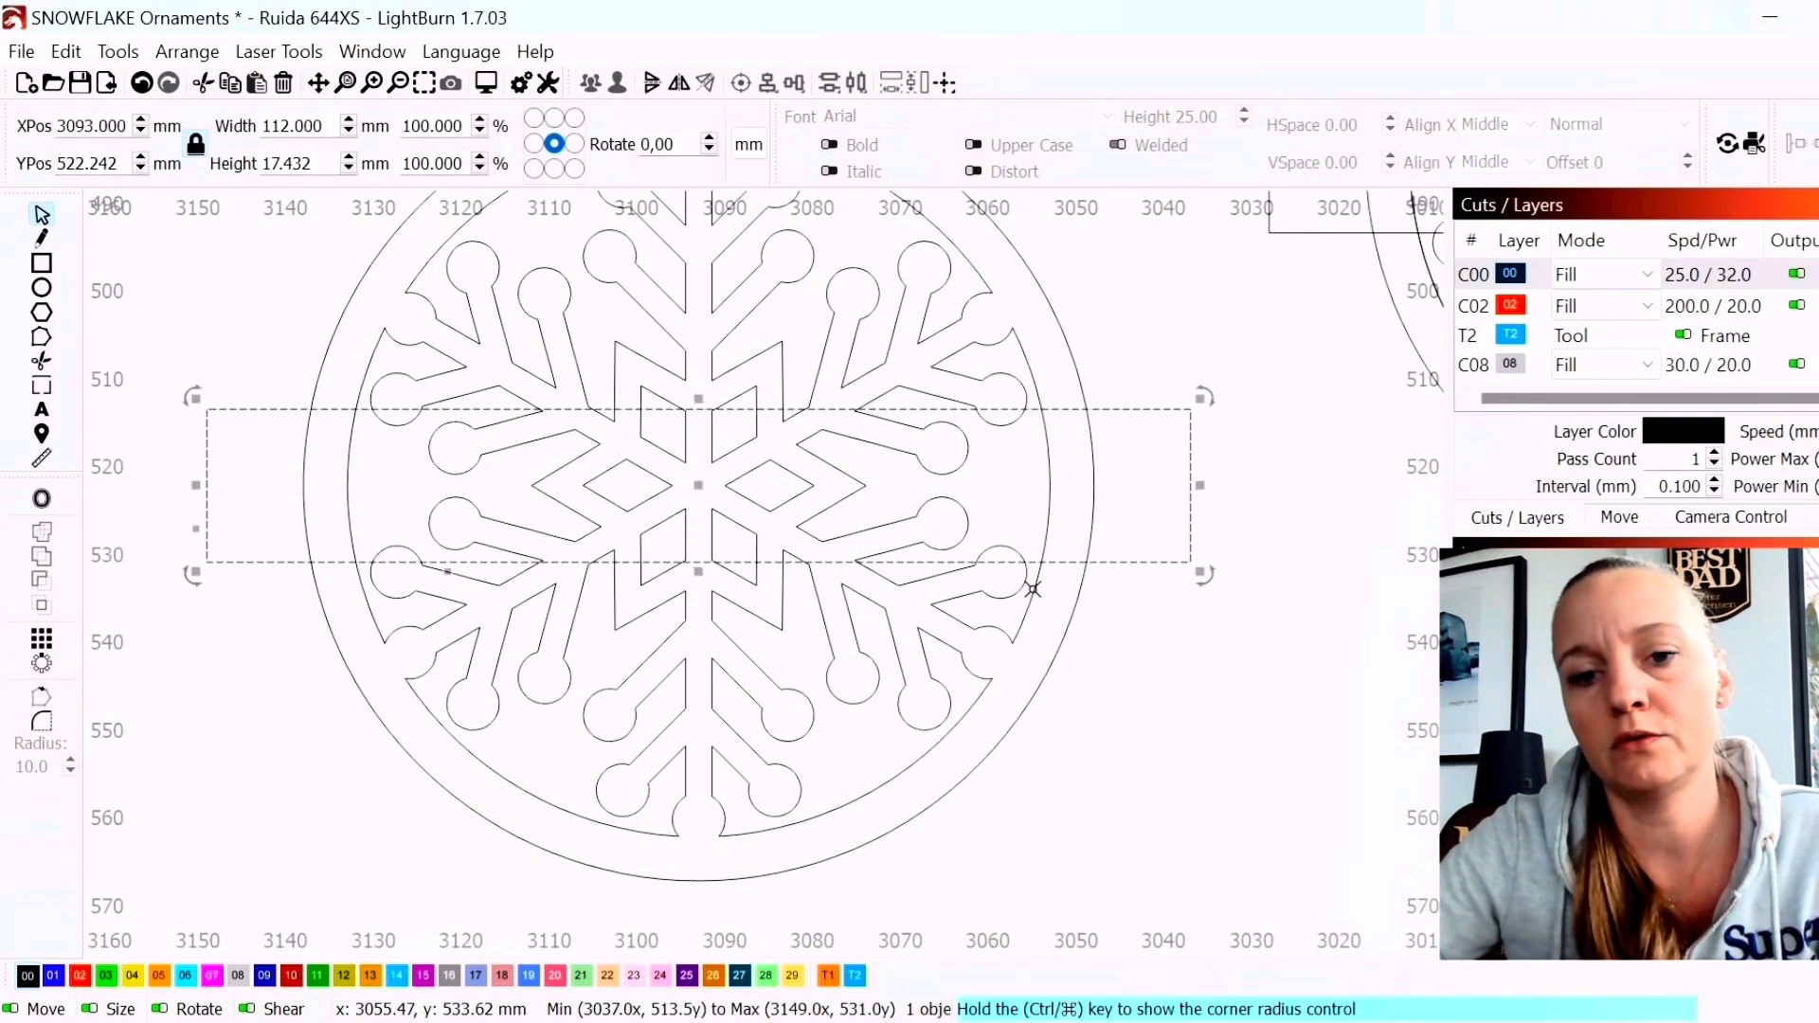
{"action": "left_click", "coordinate": [1033, 595], "text": "shift"}
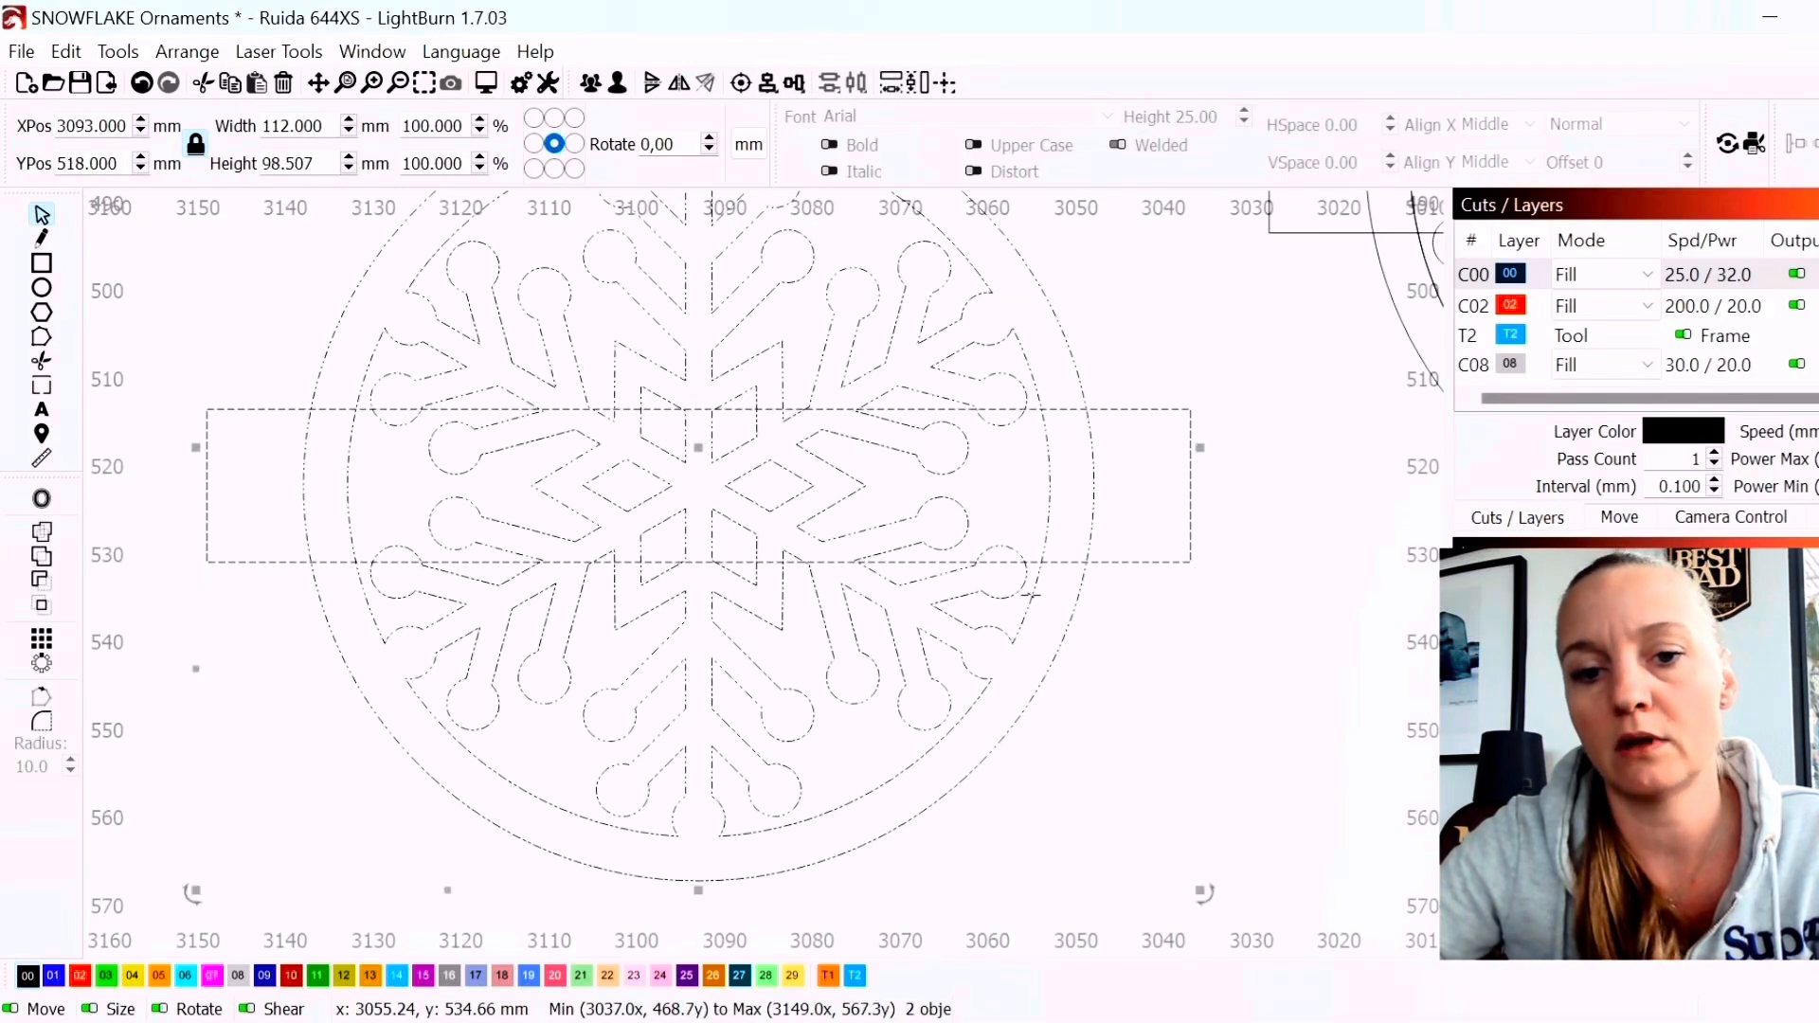
{"action": "scroll", "coordinate": [1038, 630], "scroll_direction": "down", "scroll_amount": 2}
{"action": "scroll", "coordinate": [1038, 630], "scroll_direction": "up", "scroll_amount": 2}
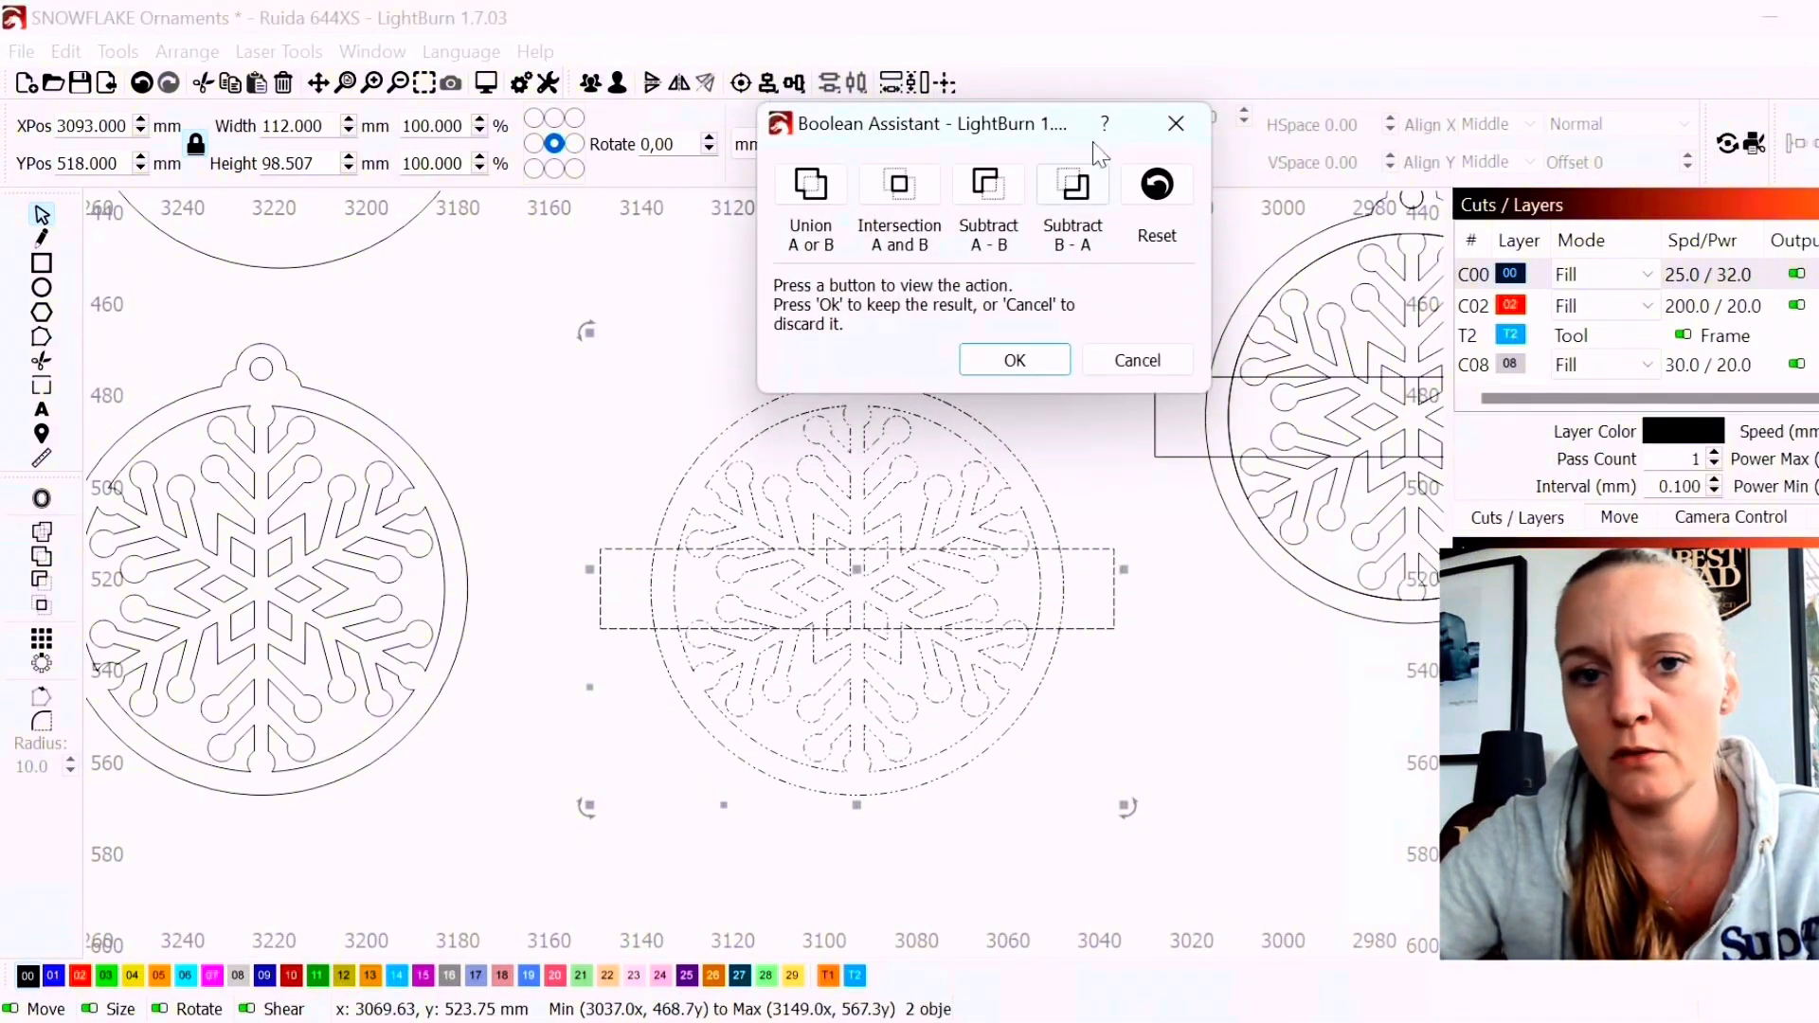
{"action": "left_click_drag", "start_coordinate": [1050, 132], "coordinate": [593, 119]}
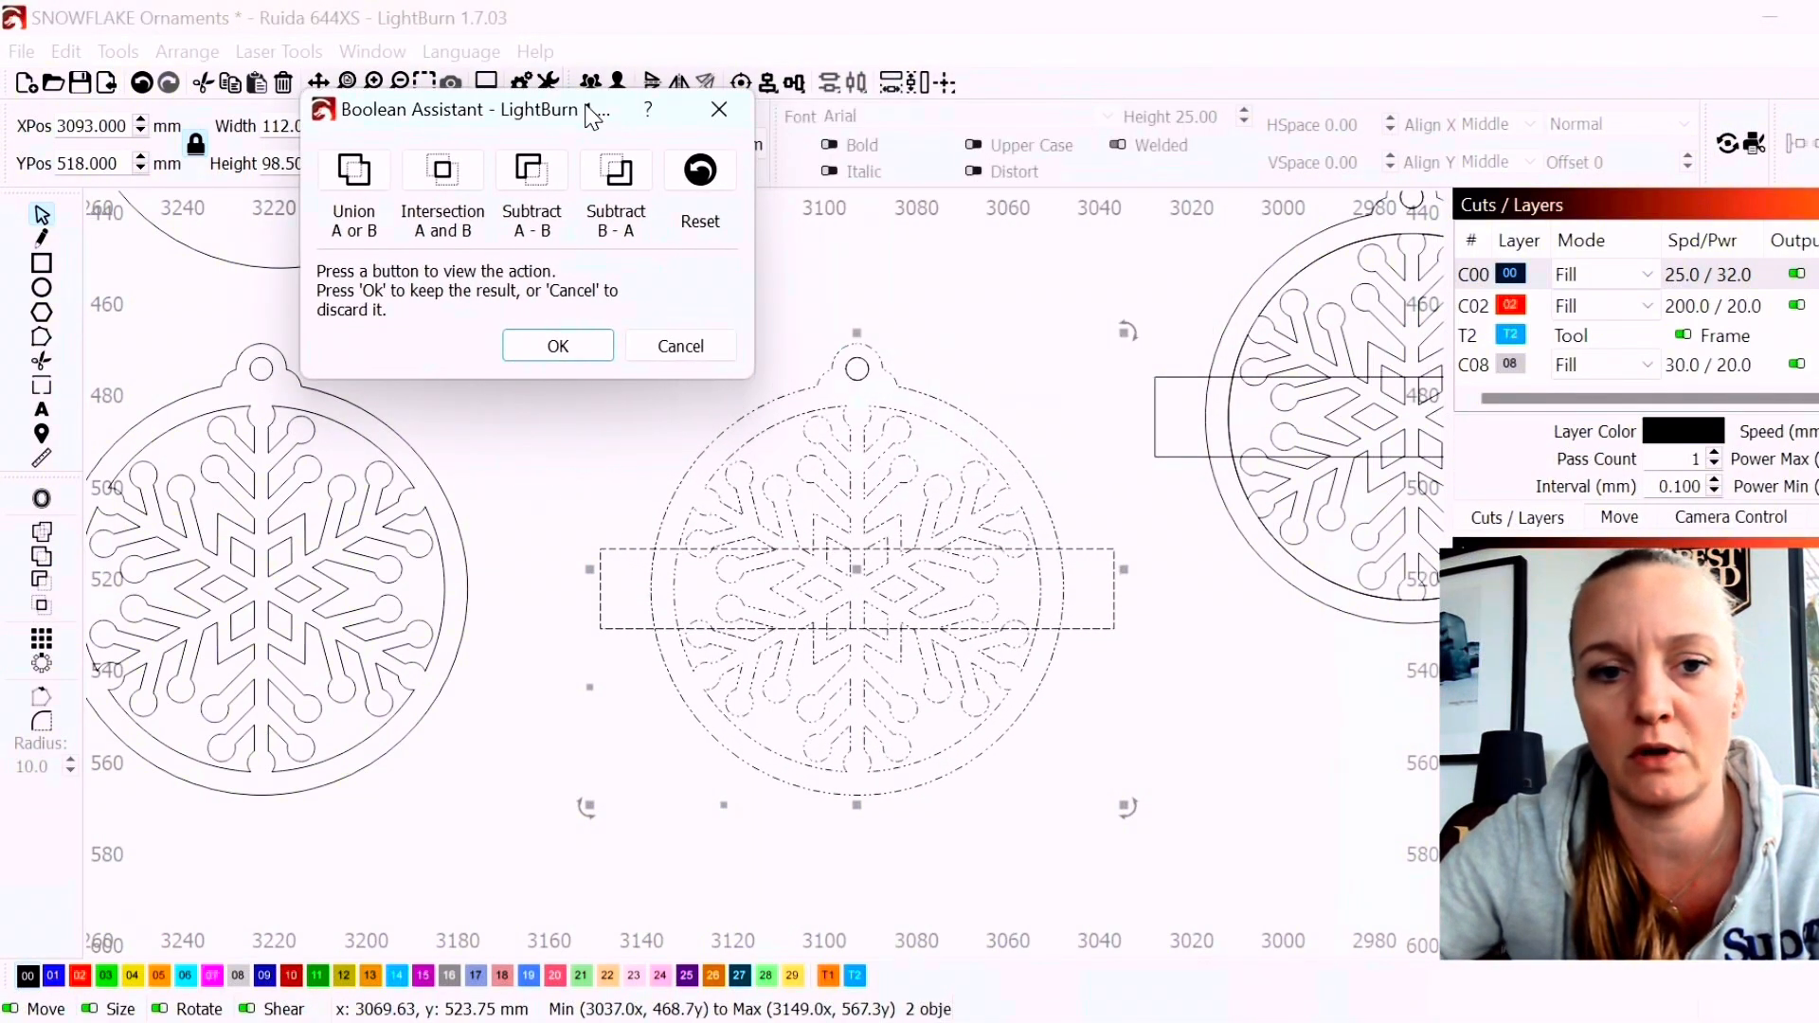
{"action": "left_click", "coordinate": [442, 171]}
{"action": "left_click", "coordinate": [353, 171]}
{"action": "left_click", "coordinate": [442, 174]}
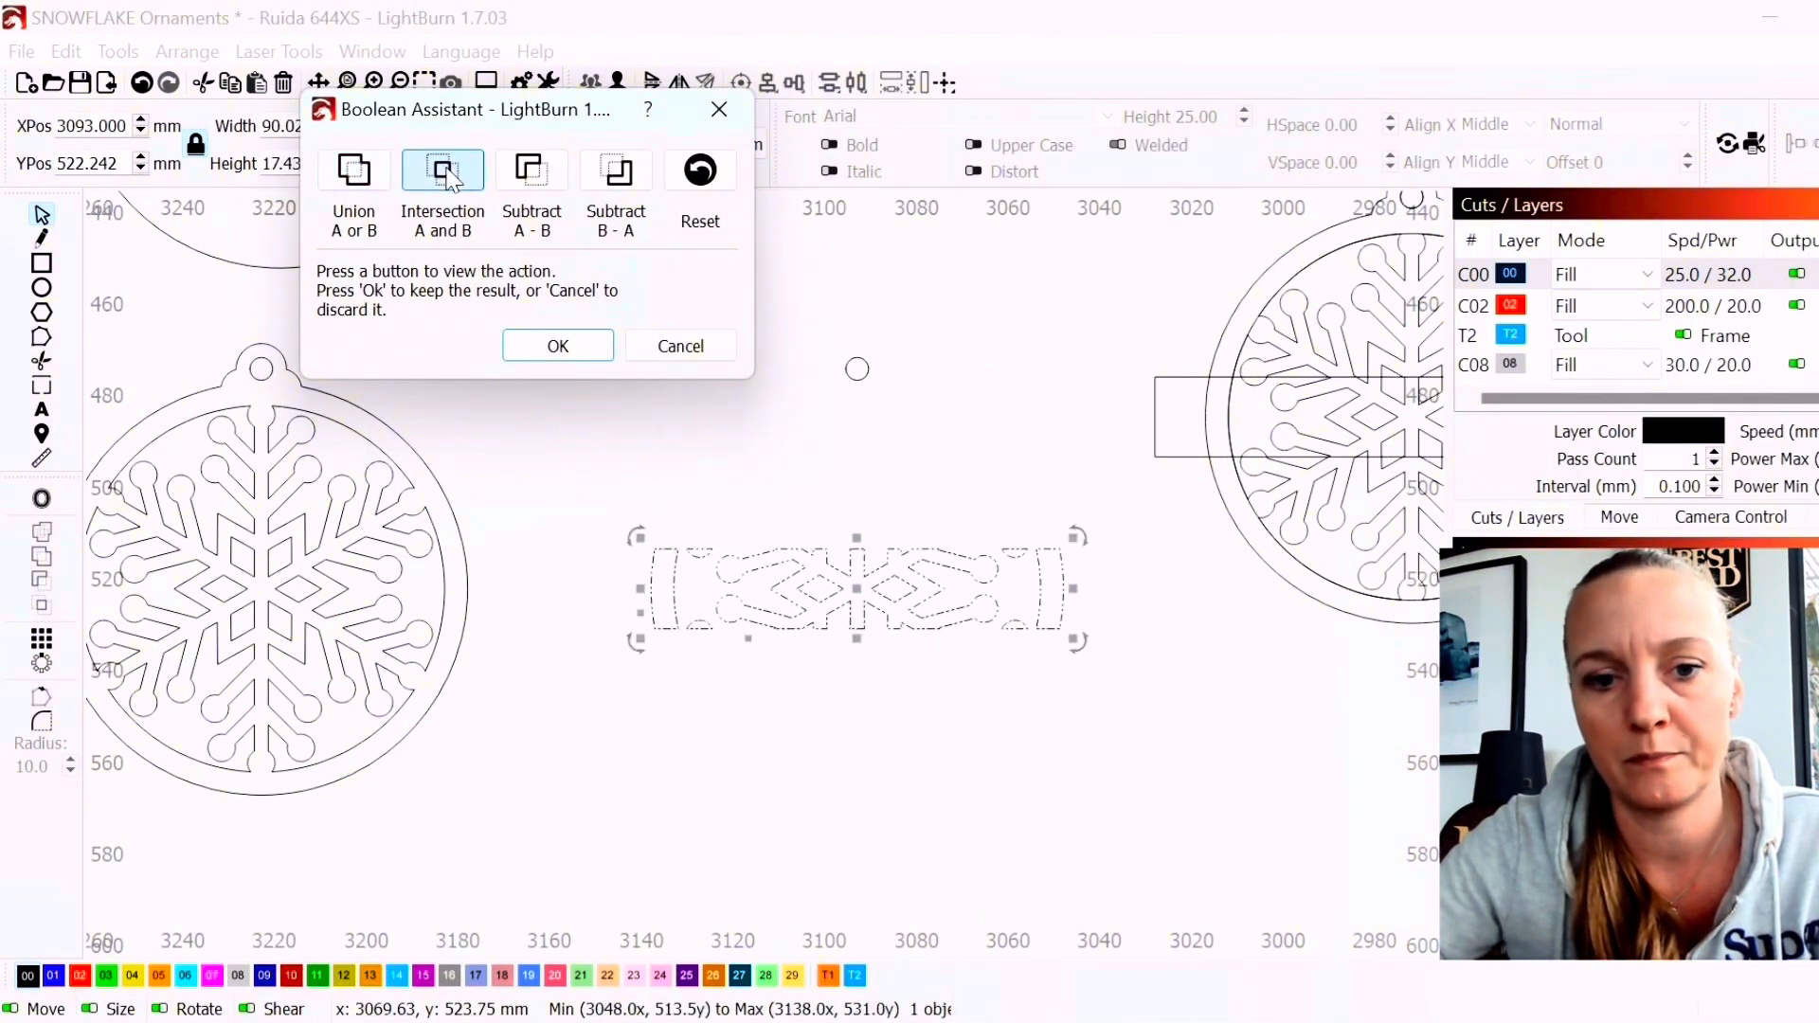
{"action": "left_click", "coordinate": [353, 170]}
{"action": "left_click", "coordinate": [443, 170]}
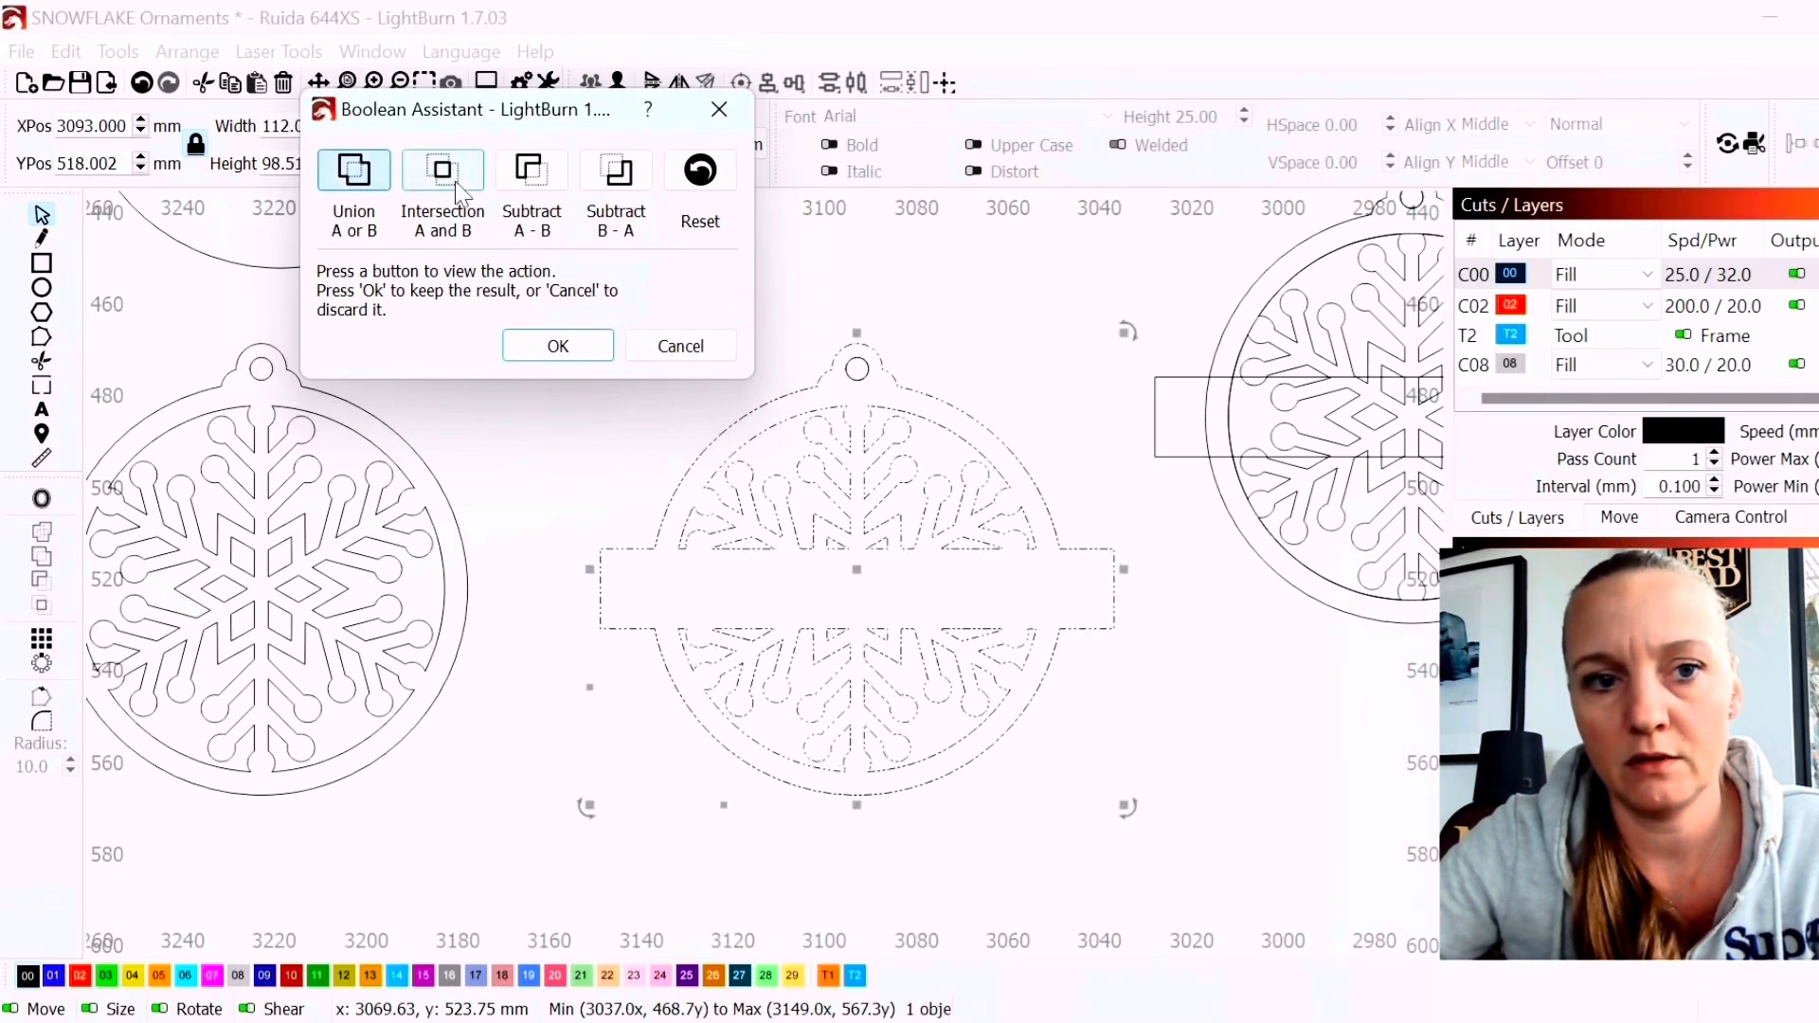
{"action": "left_click", "coordinate": [529, 172]}
{"action": "left_click", "coordinate": [472, 180]}
{"action": "left_click", "coordinate": [531, 175]}
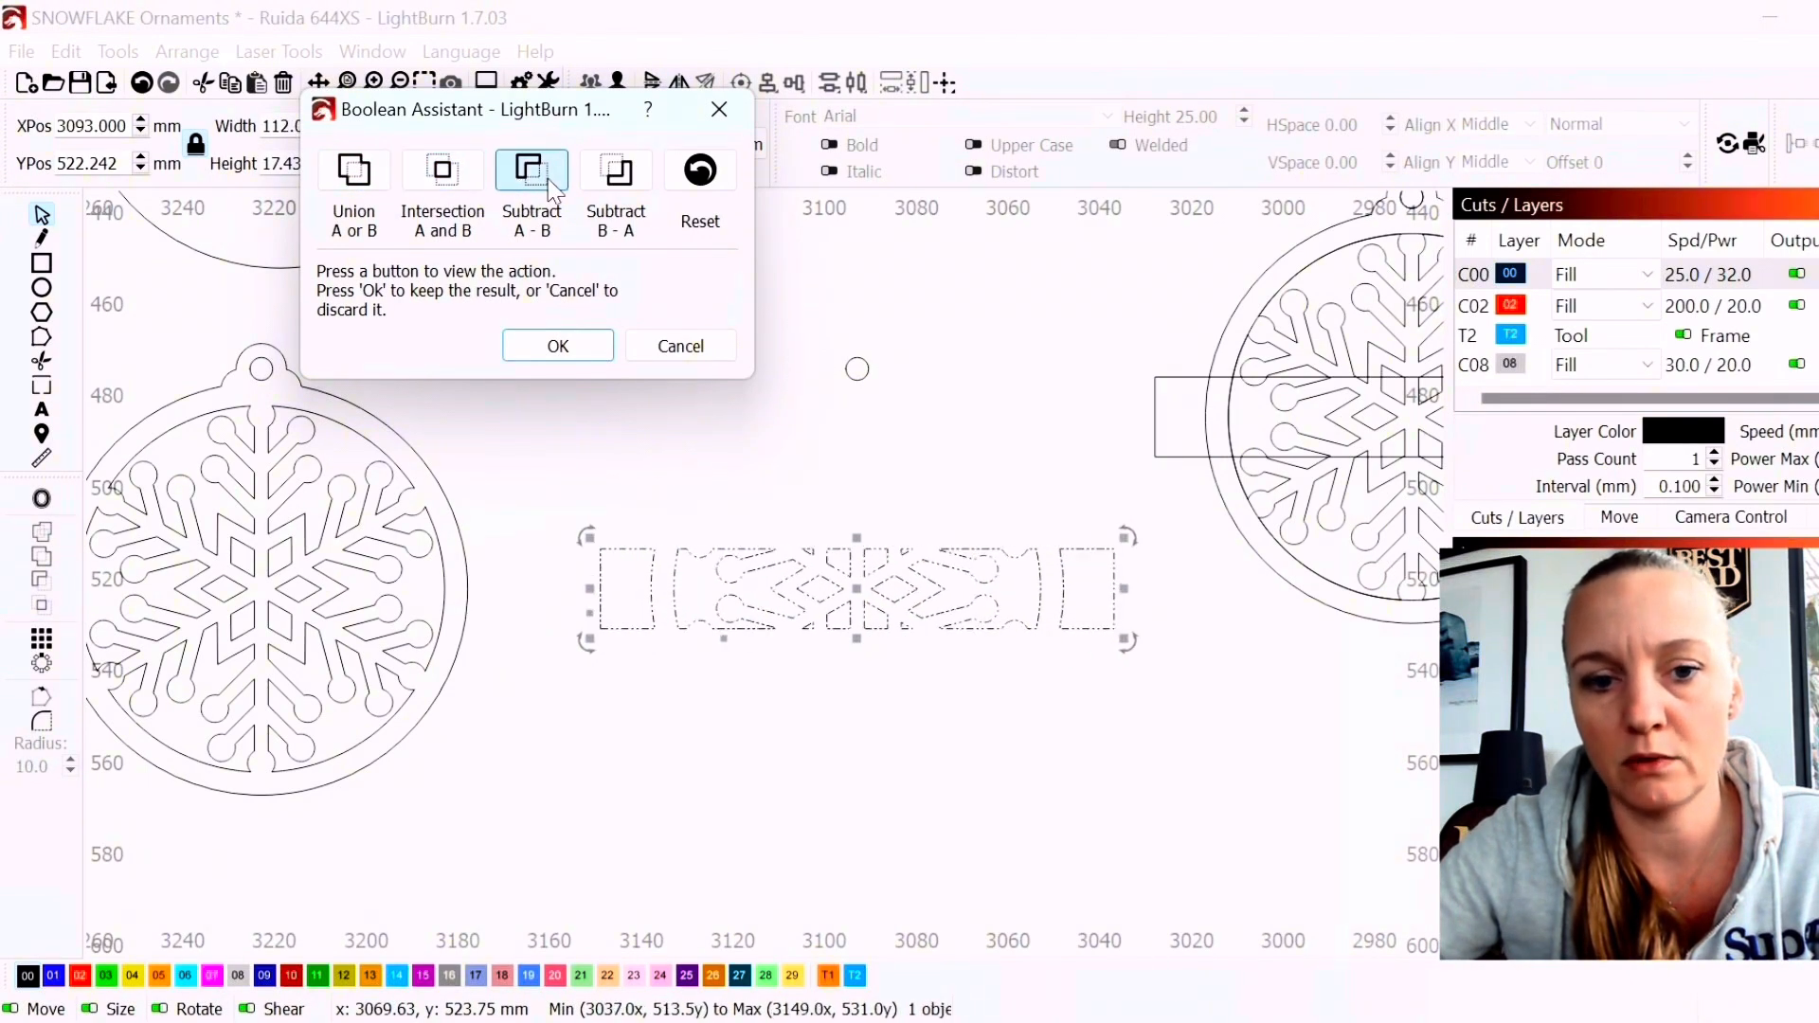
{"action": "left_click", "coordinate": [627, 178]}
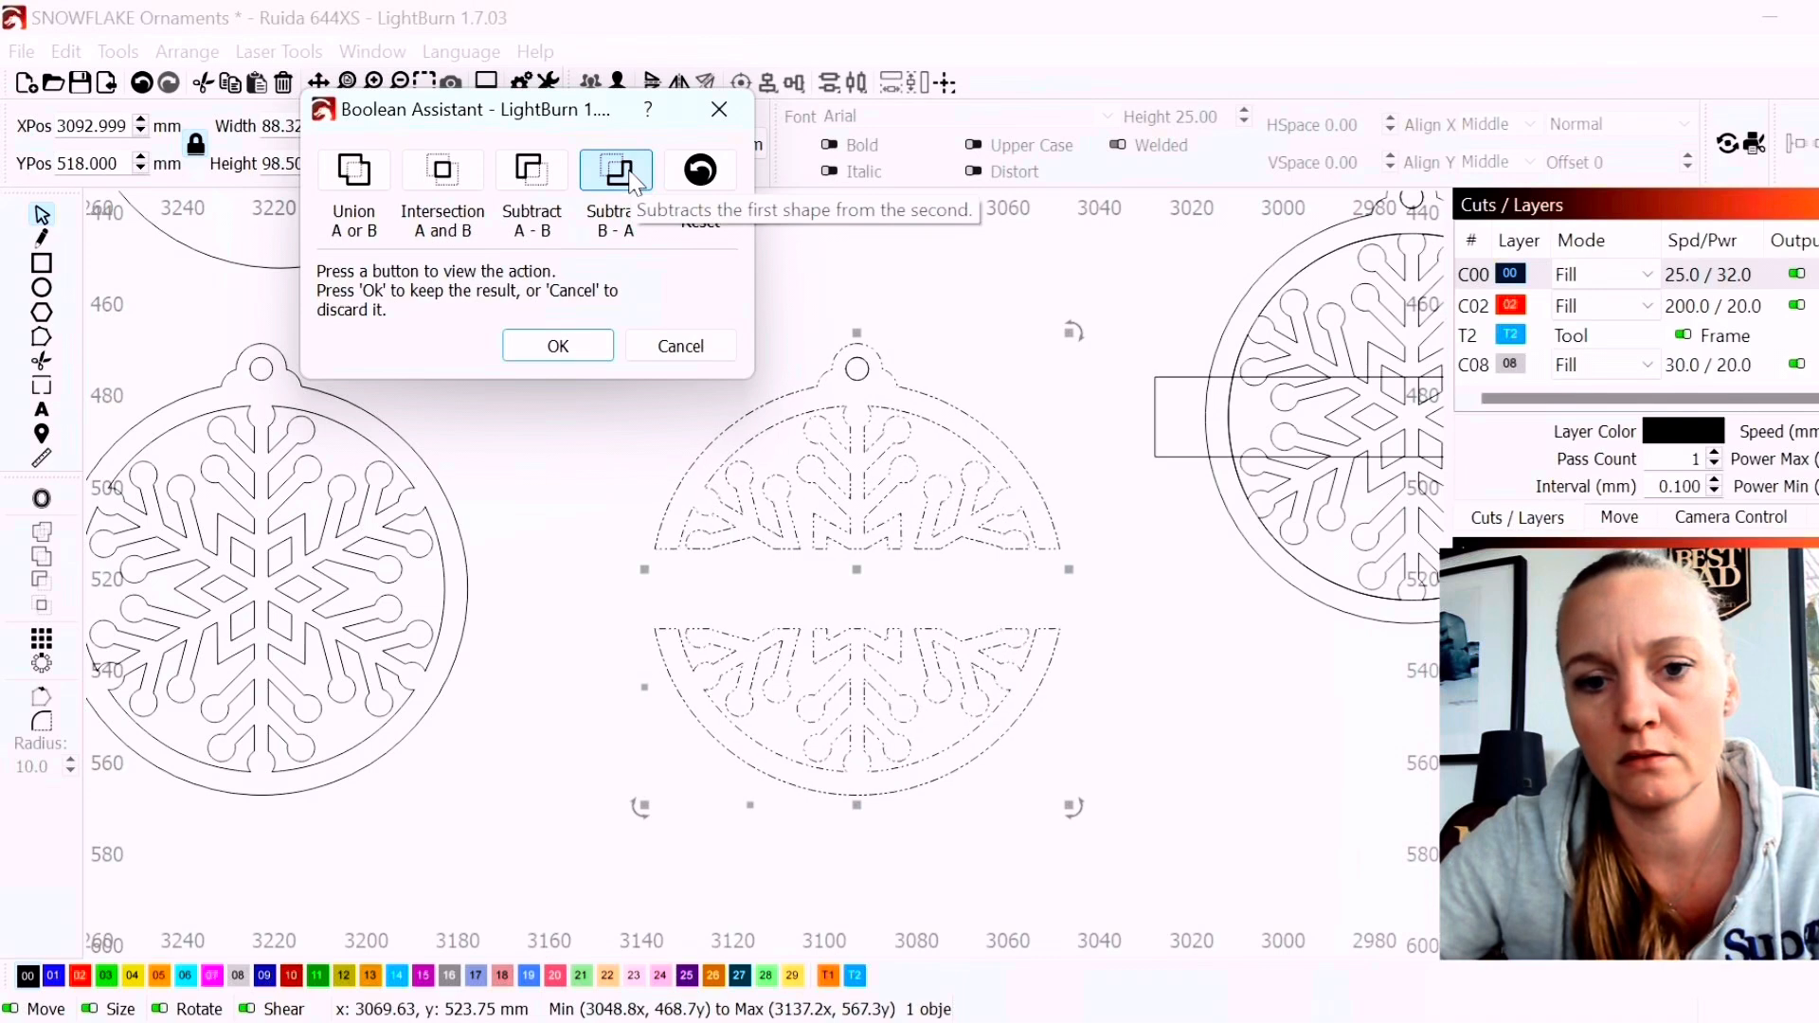
{"action": "left_click", "coordinate": [527, 190]}
{"action": "left_click", "coordinate": [443, 172]}
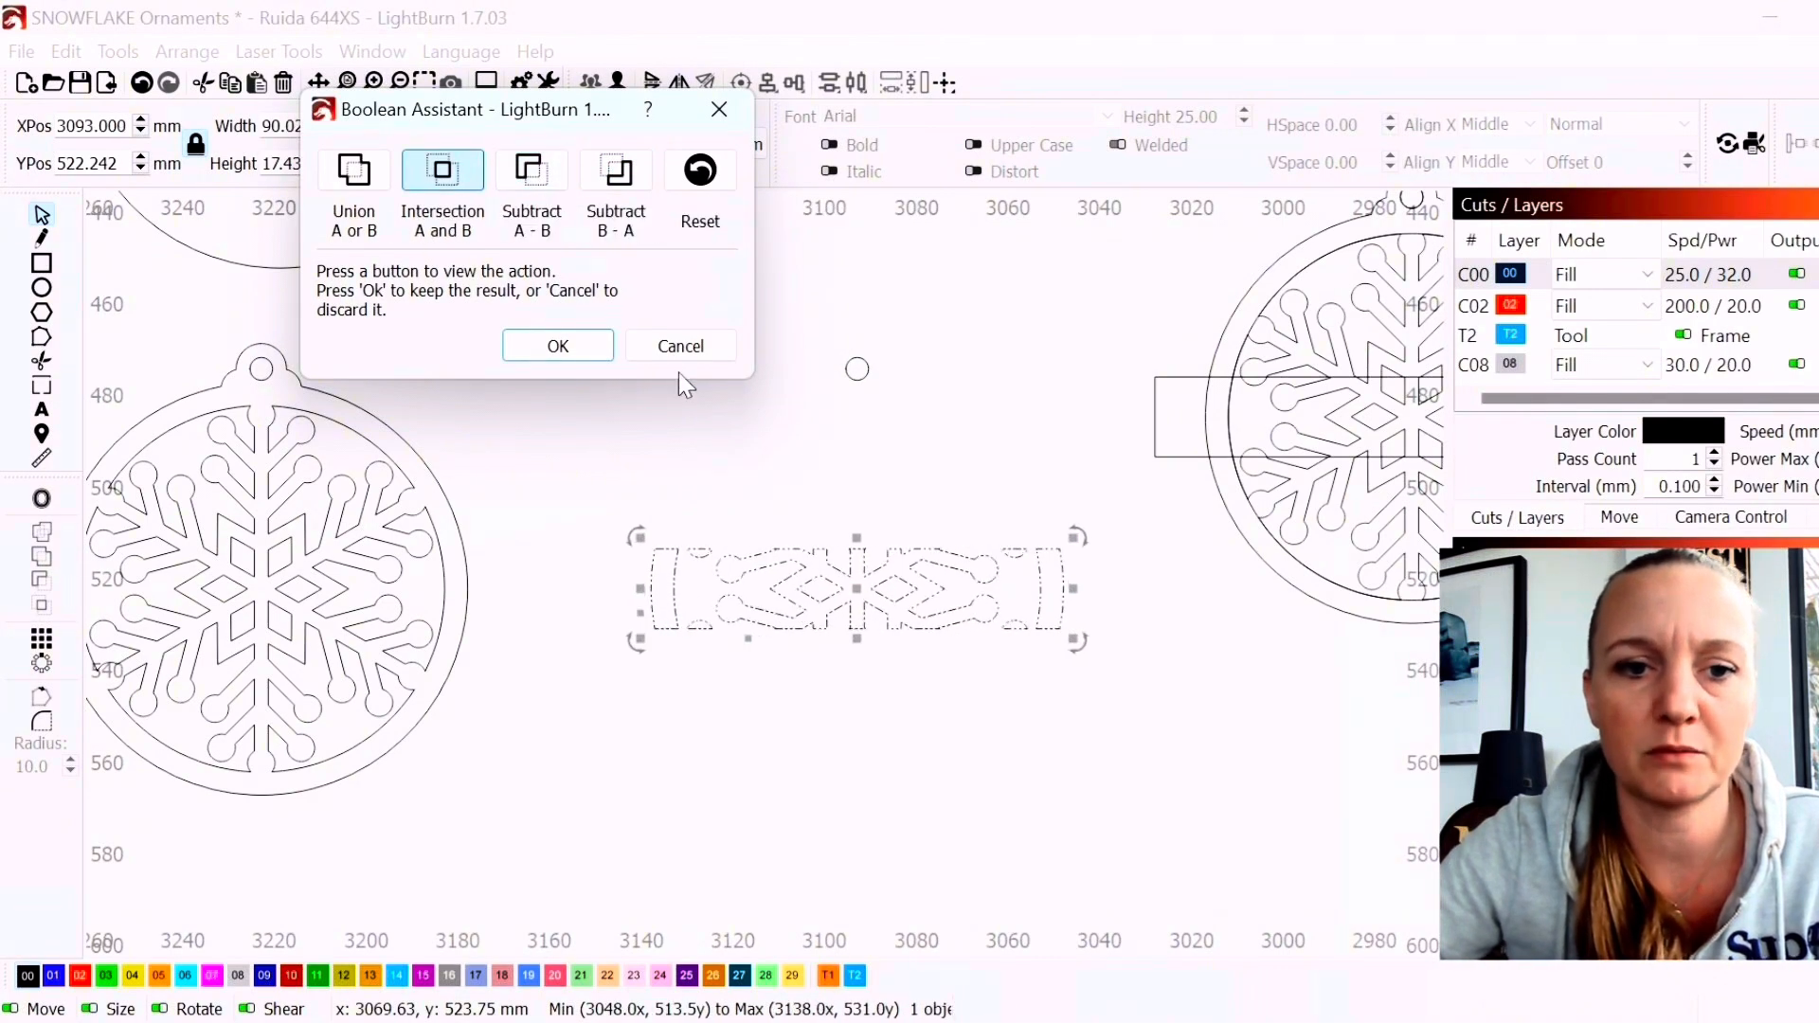
{"action": "left_click", "coordinate": [681, 346]}
{"action": "left_click", "coordinate": [575, 521]}
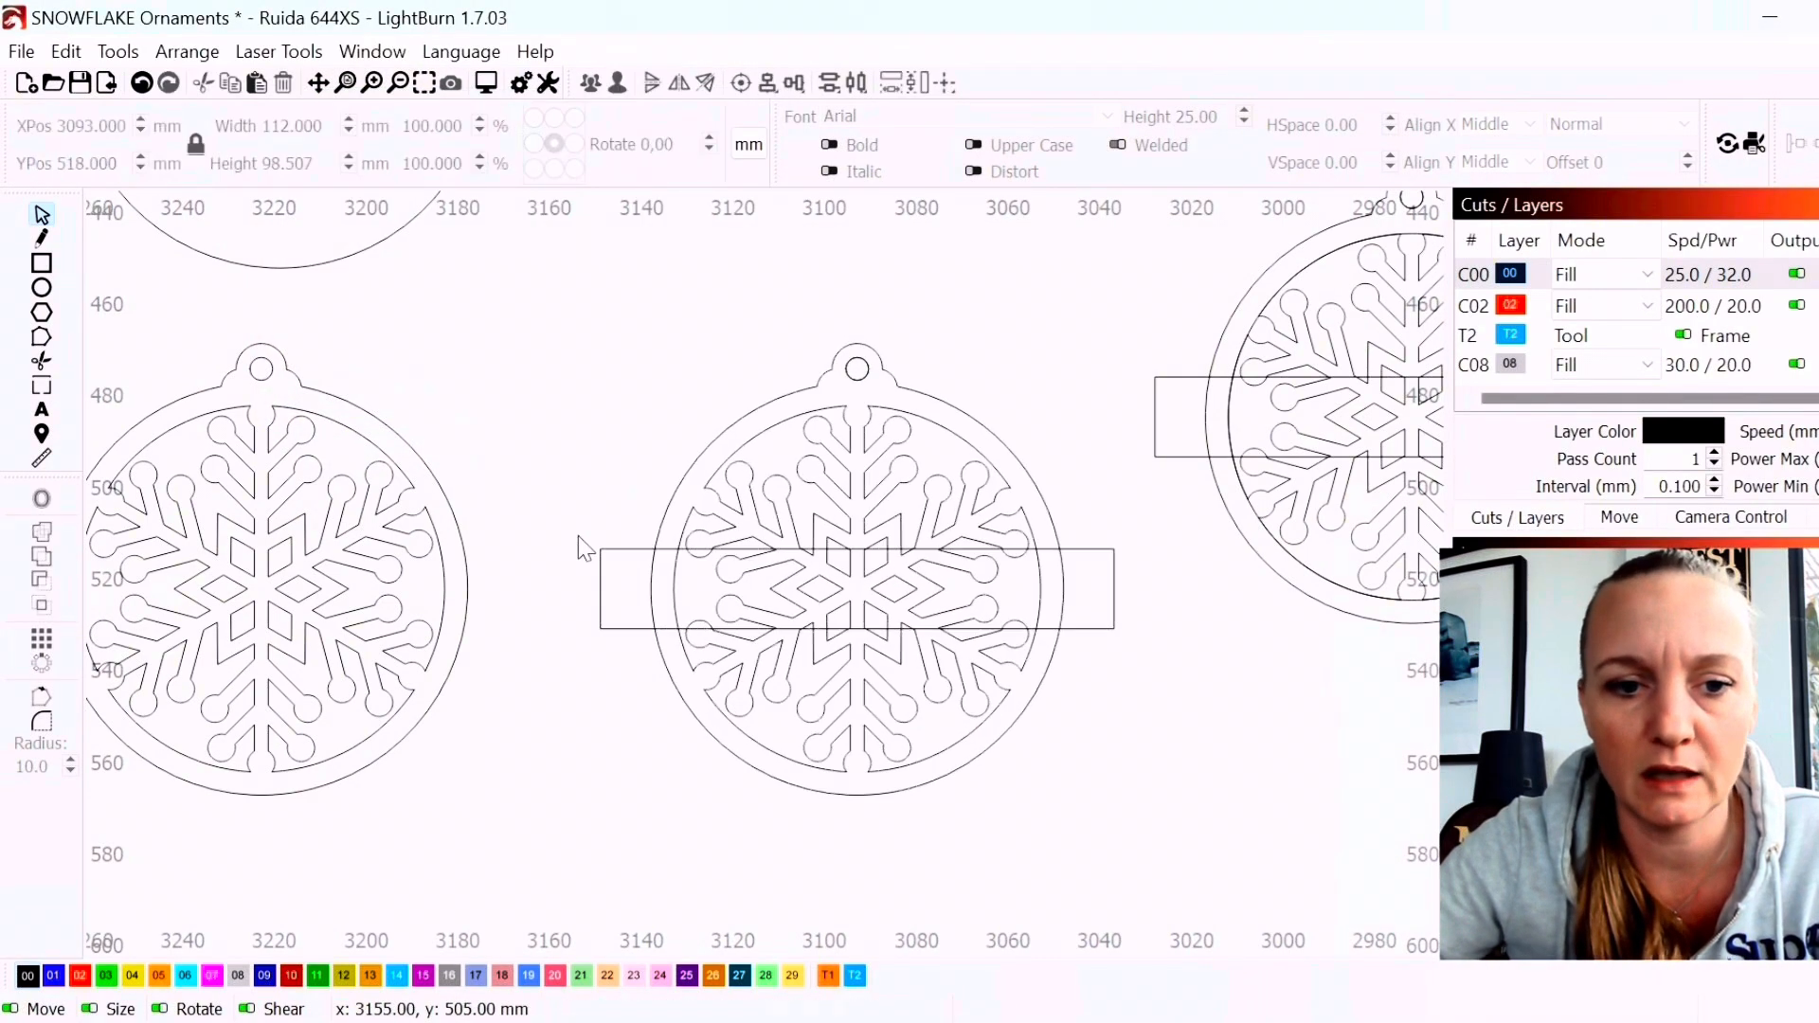
Shorten the crossing rectangle from both ends to about 84.8 mm wide so its ends sit within the ornament's frame ring
{"action": "left_click", "coordinate": [600, 593]}
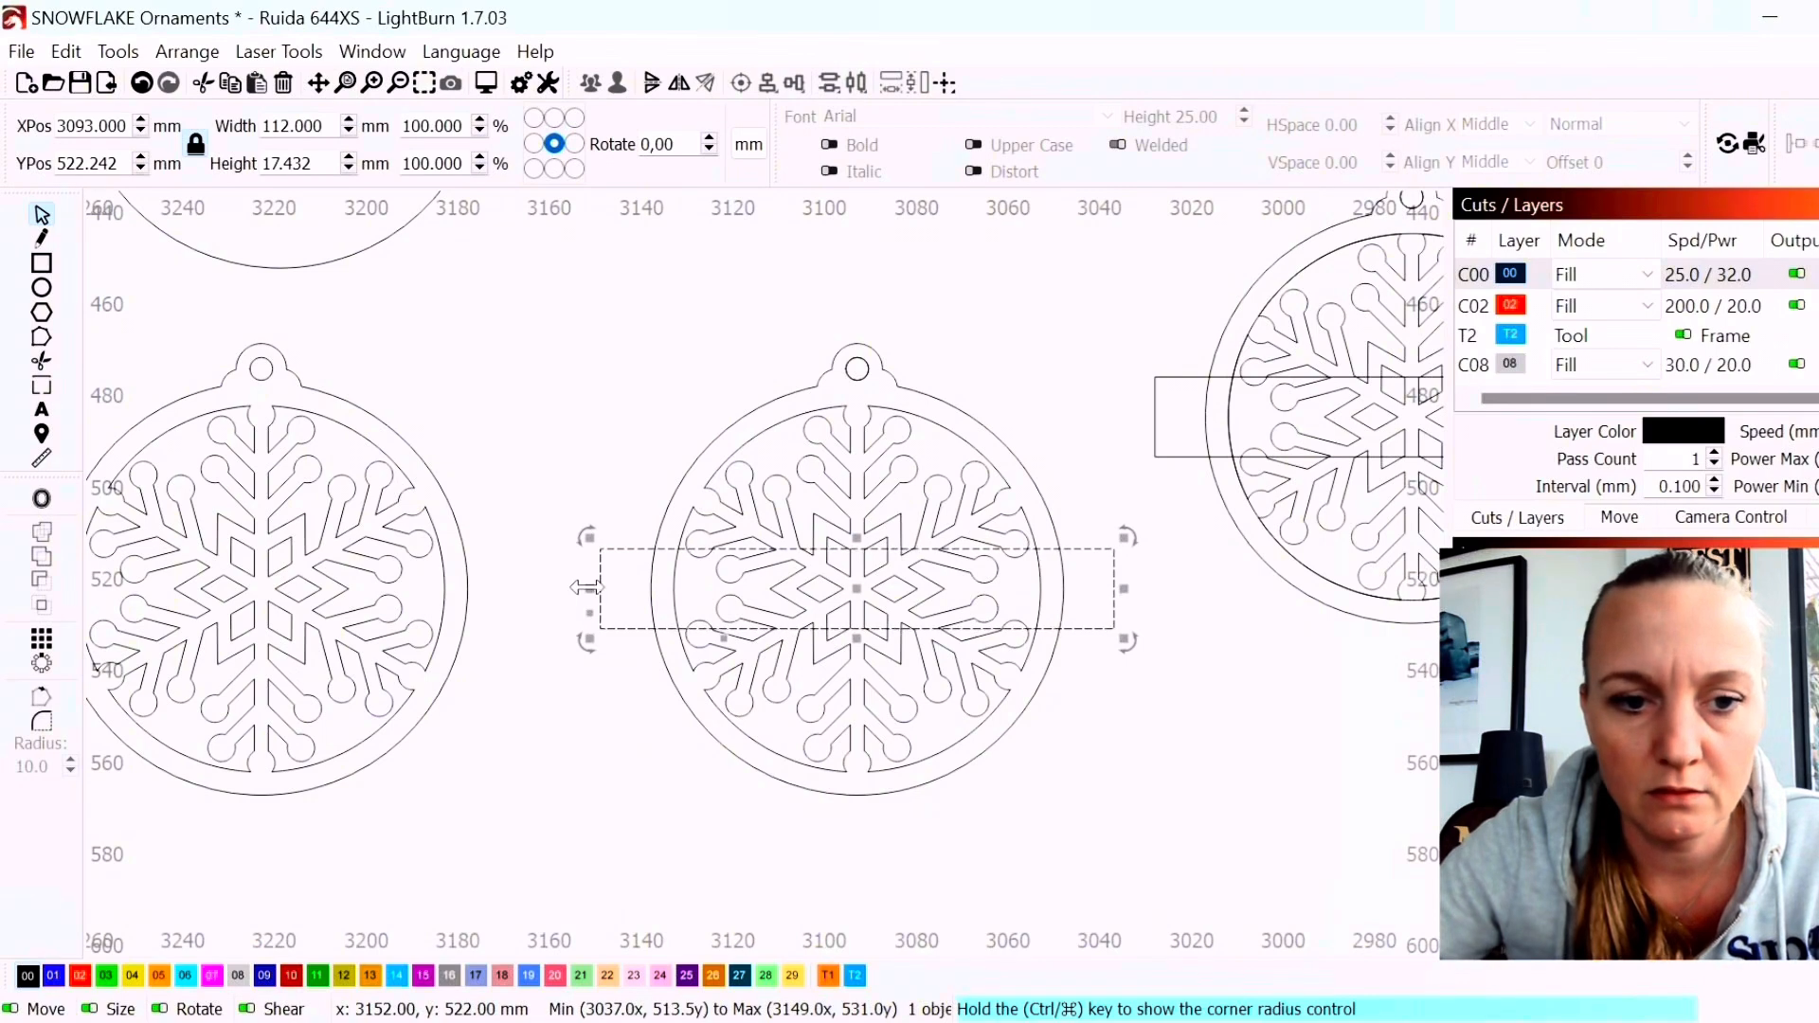
{"action": "left_click_drag", "start_coordinate": [586, 588], "coordinate": [648, 591]}
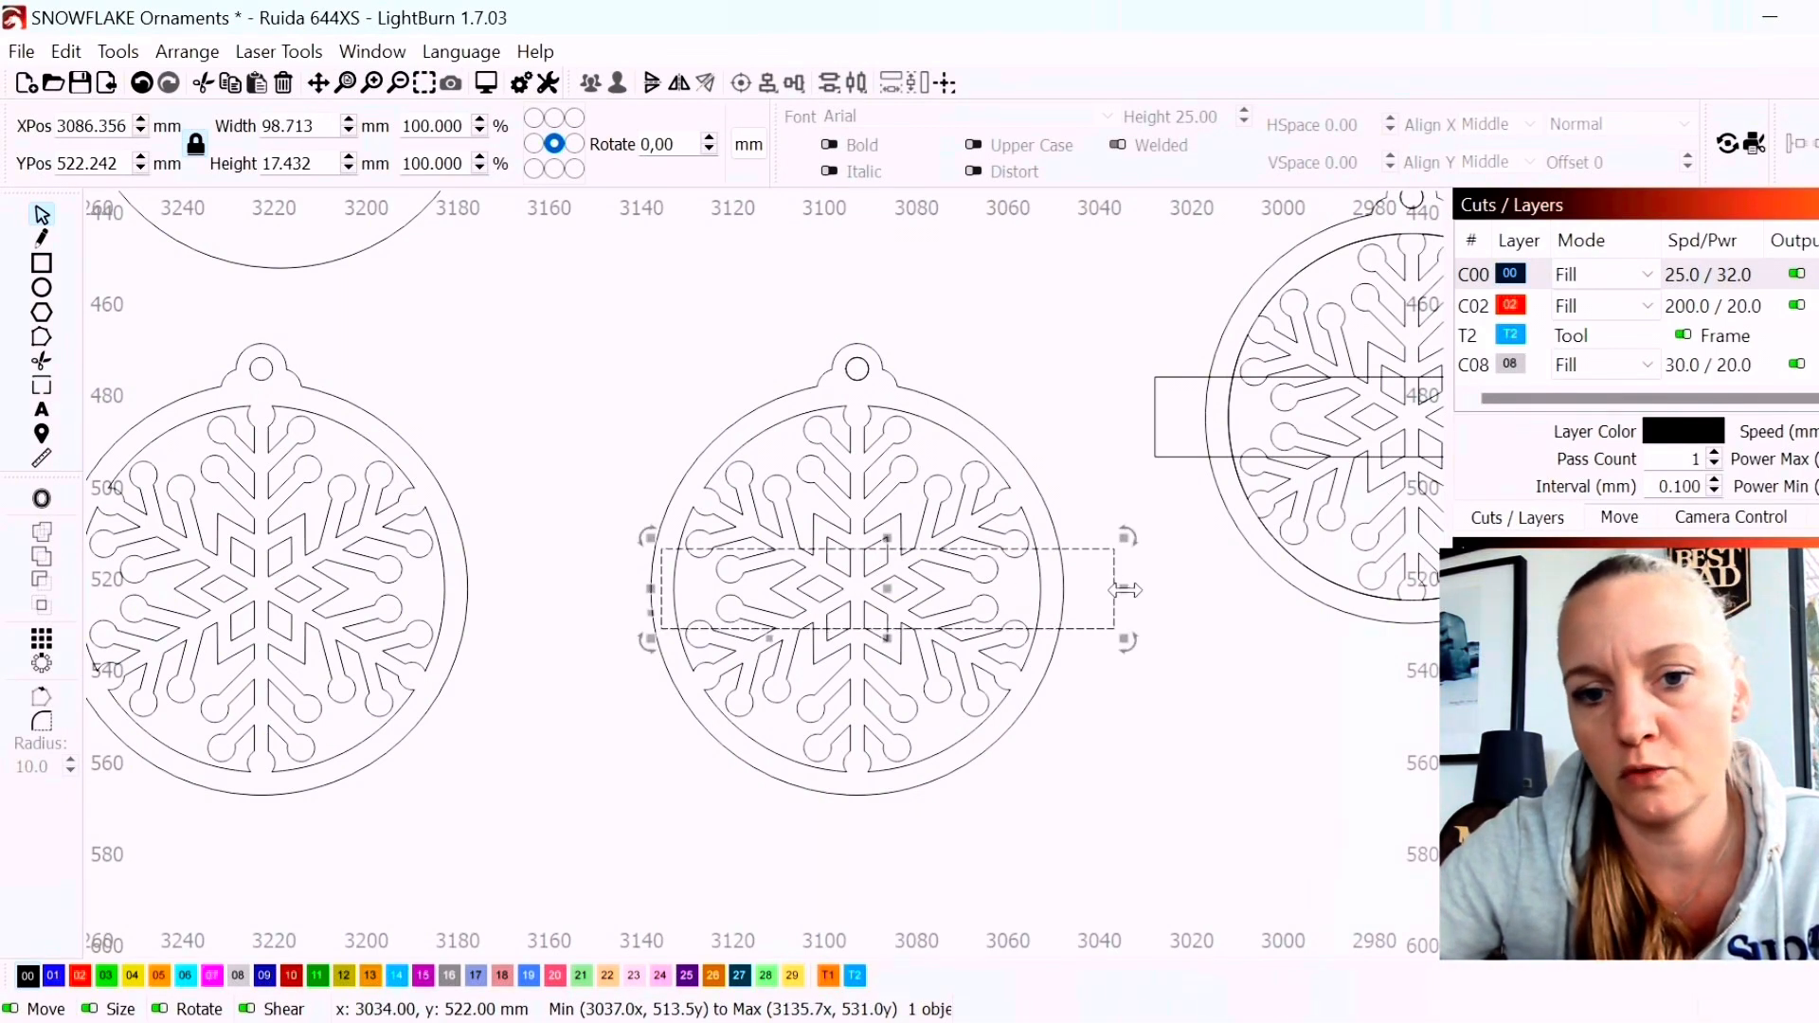
{"action": "left_click_drag", "start_coordinate": [1127, 590], "coordinate": [1063, 593]}
{"action": "left_click", "coordinate": [666, 394]}
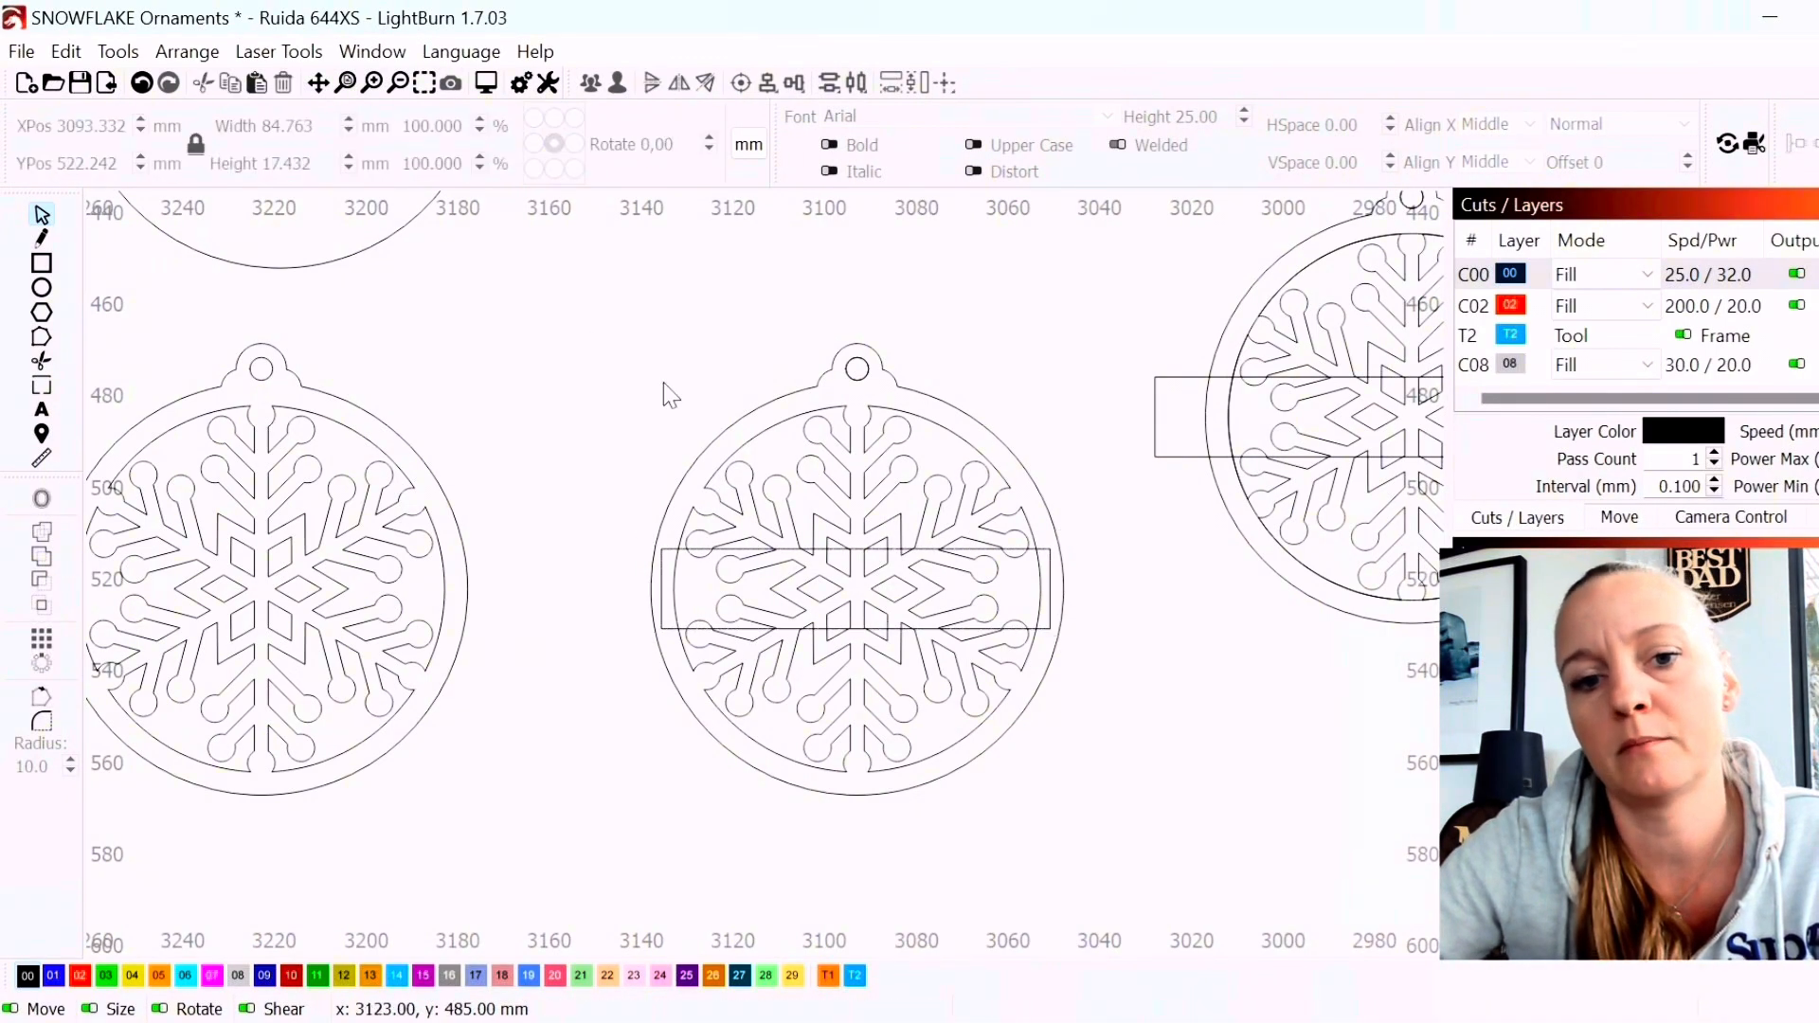
Compare Boolean operations on the shortened rectangle and snowflake ornament, and keep the union
{"action": "left_click_drag", "start_coordinate": [586, 284], "coordinate": [1088, 838]}
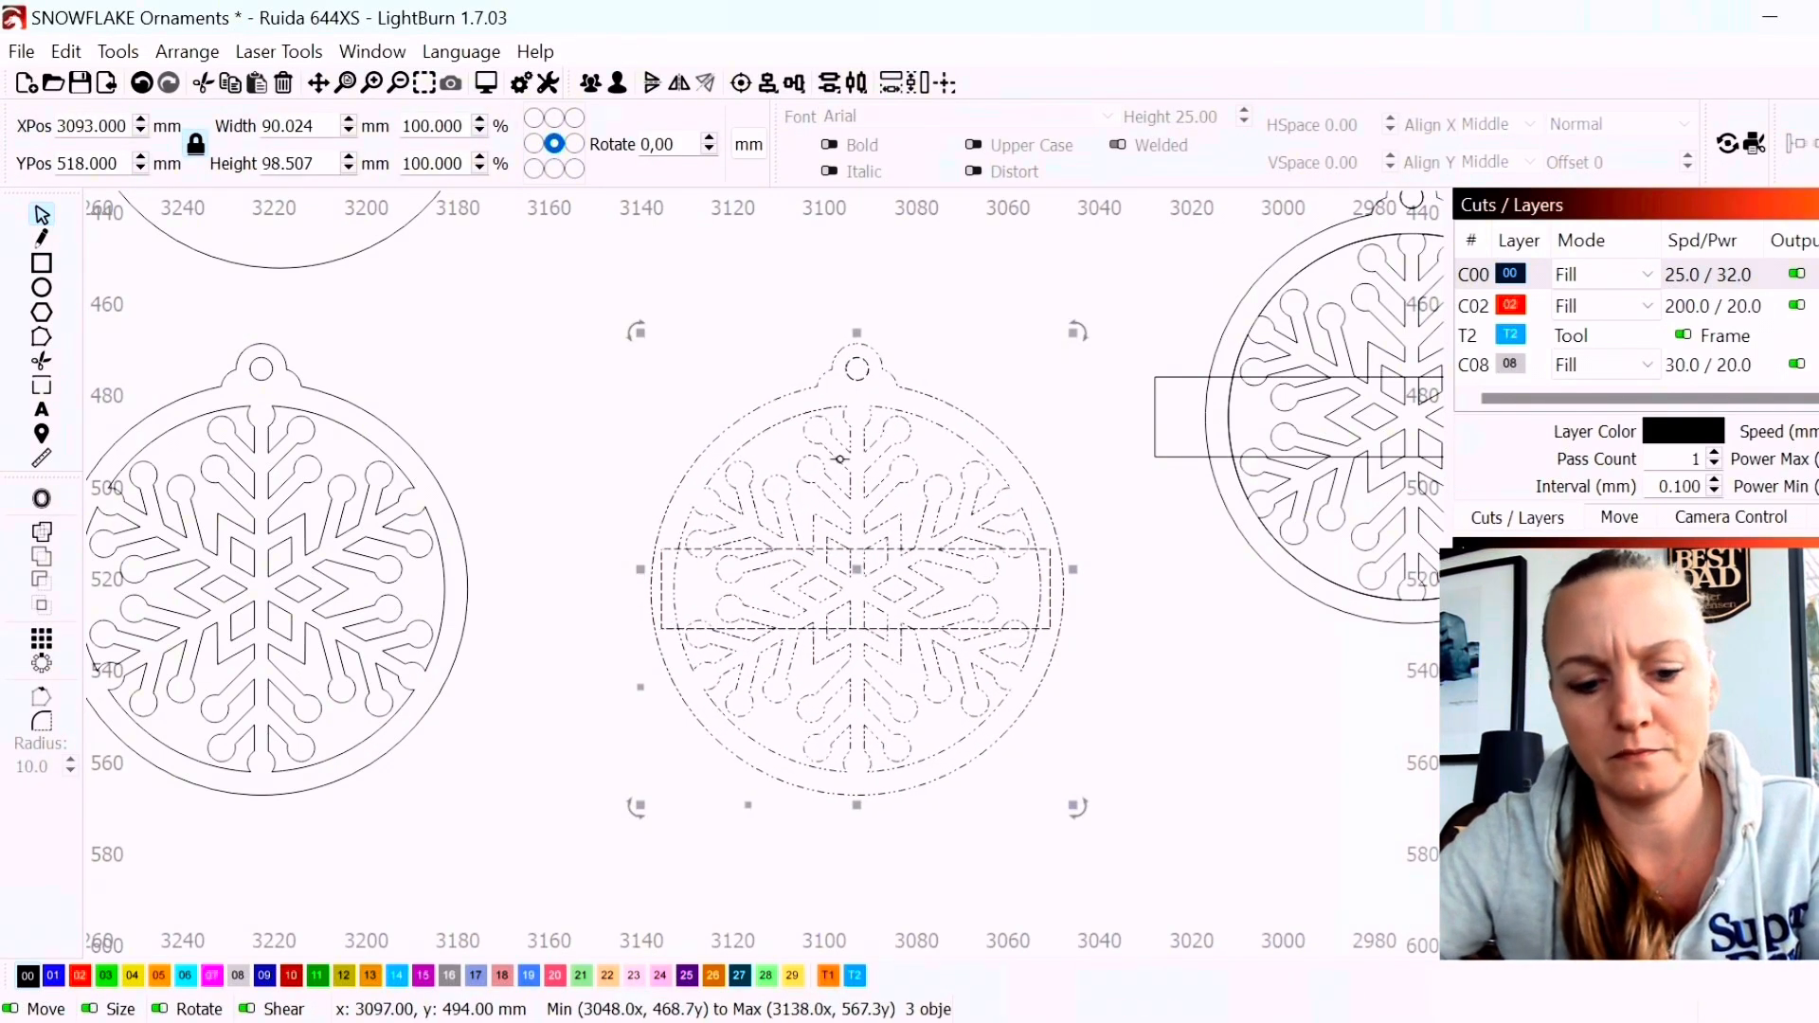
{"action": "left_click", "coordinate": [983, 460]}
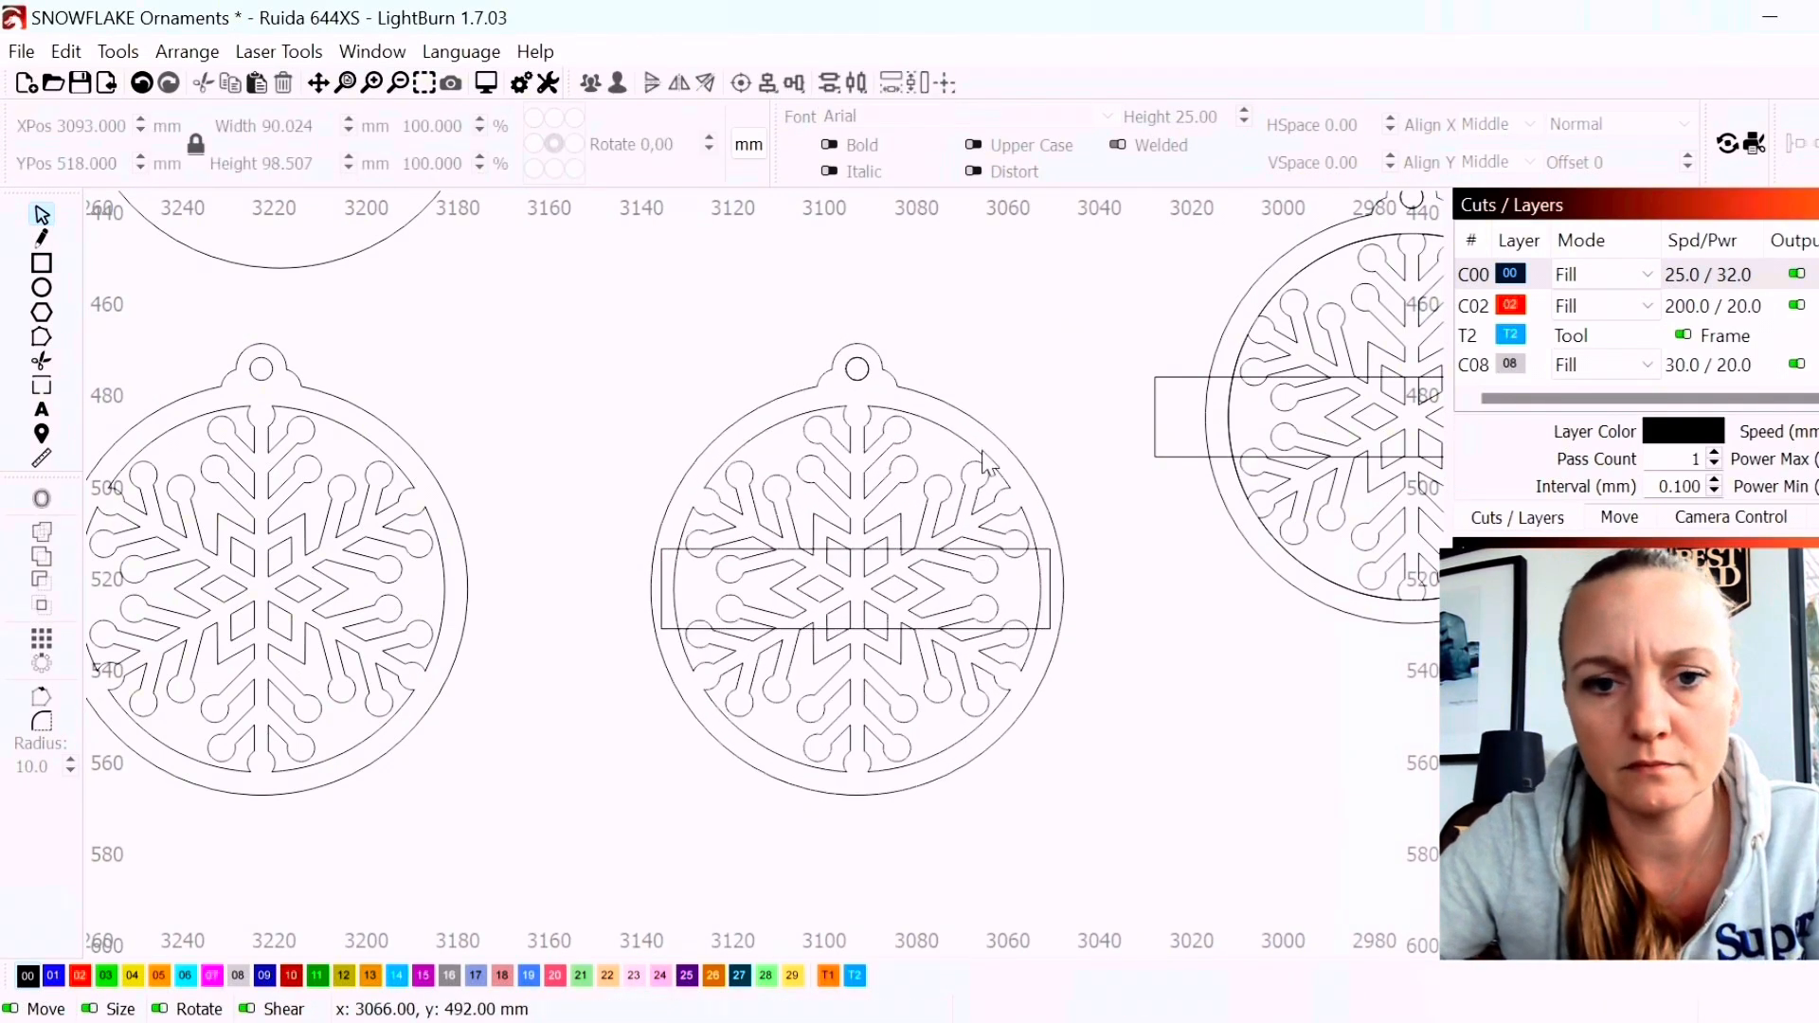
{"action": "left_click", "coordinate": [997, 550]}
{"action": "left_click", "coordinate": [1016, 513], "text": "shift"}
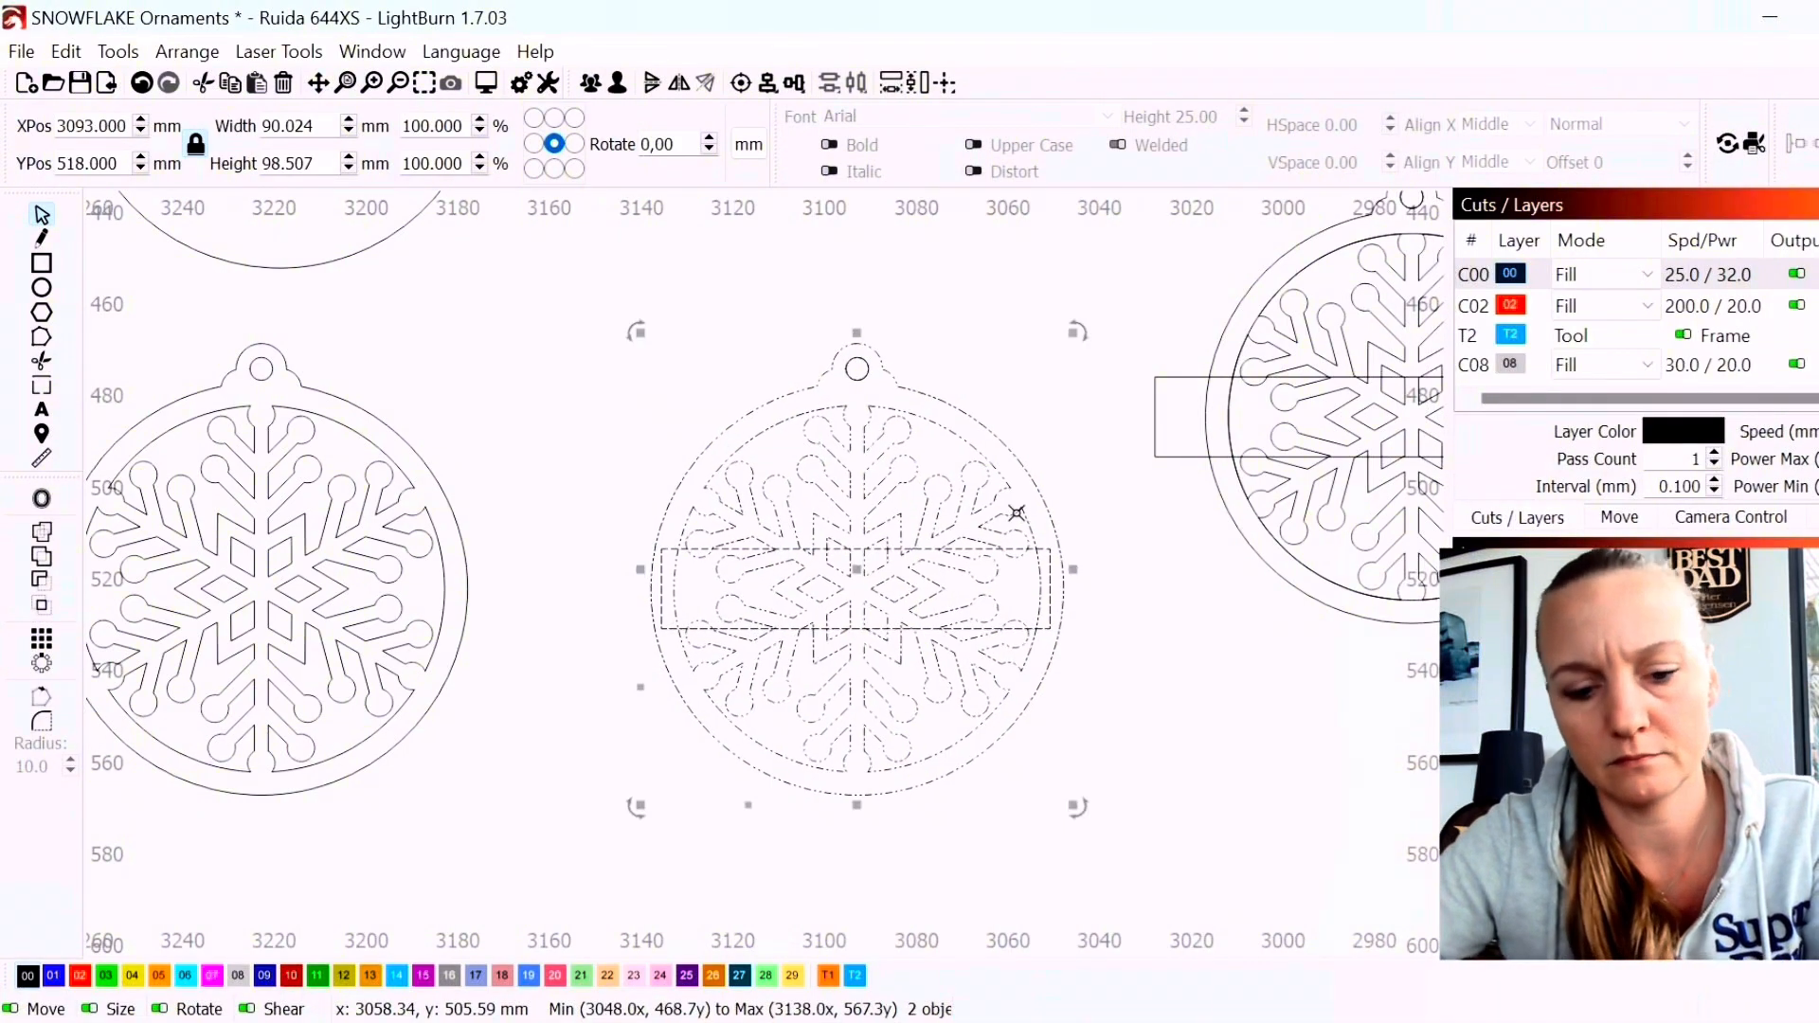
{"action": "key", "text": "alt+shift+b"}
{"action": "left_click", "coordinate": [532, 171]}
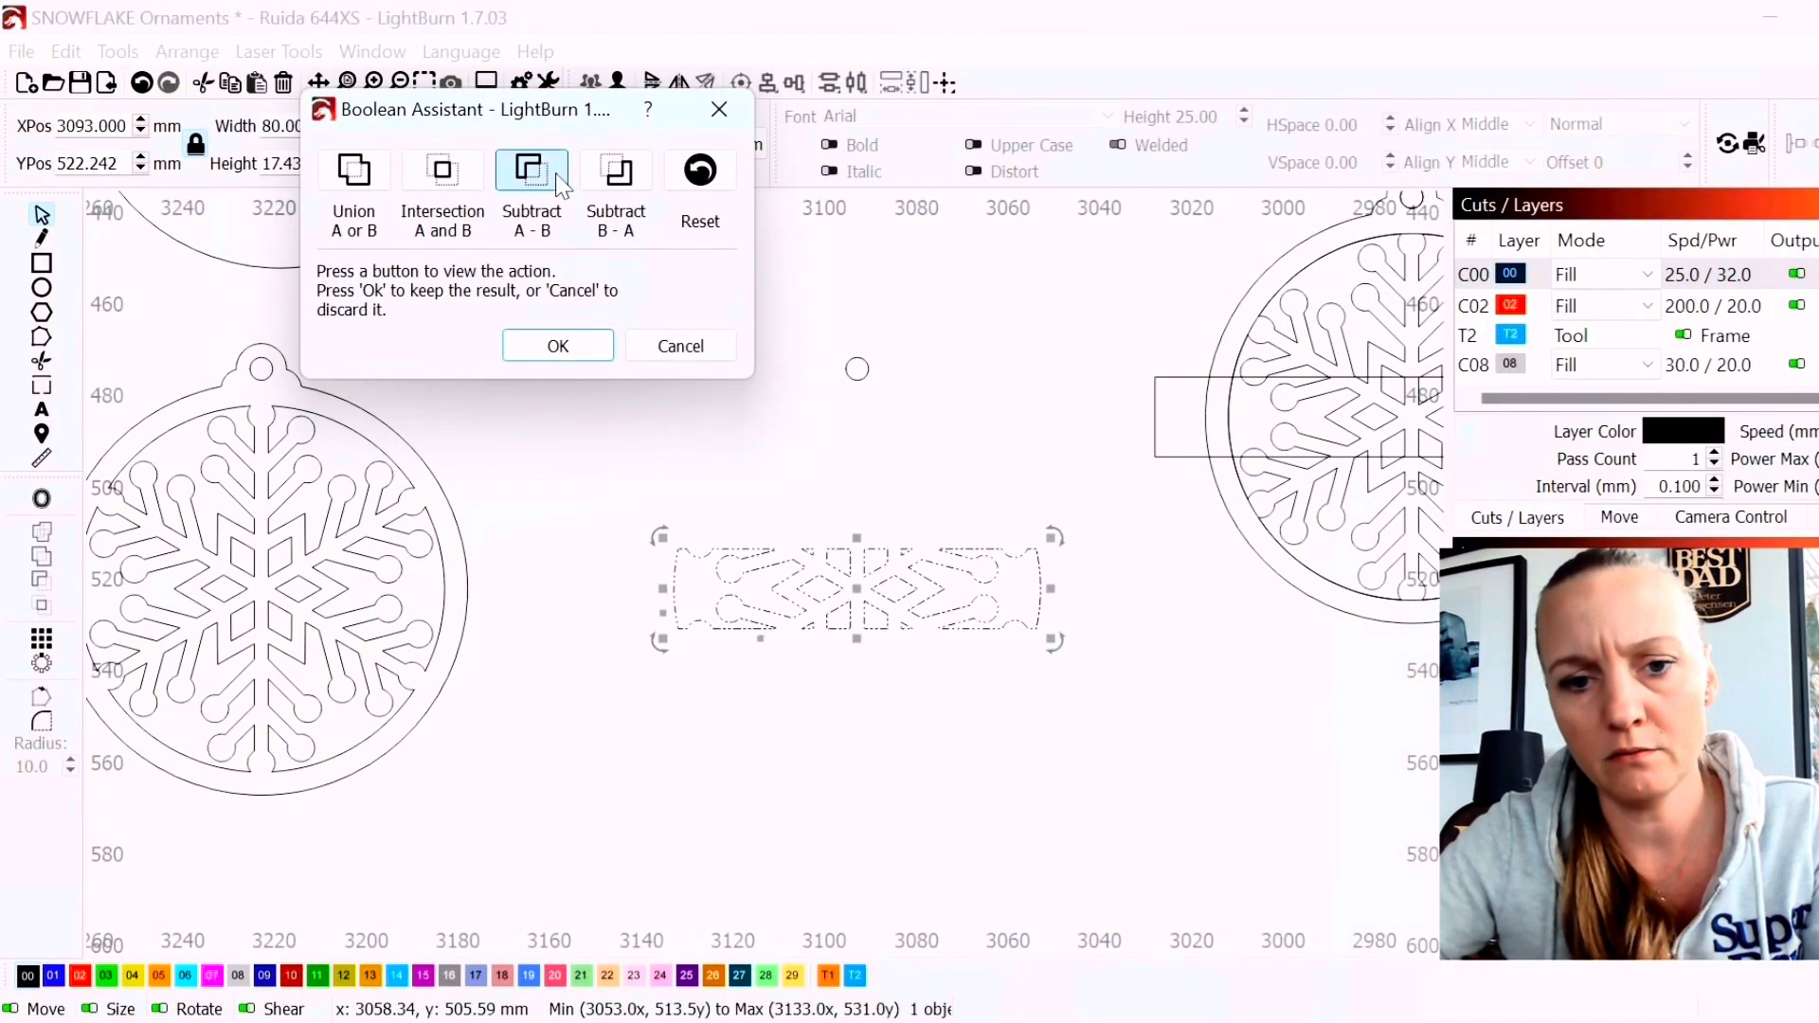
{"action": "left_click", "coordinate": [620, 187]}
{"action": "left_click", "coordinate": [443, 173]}
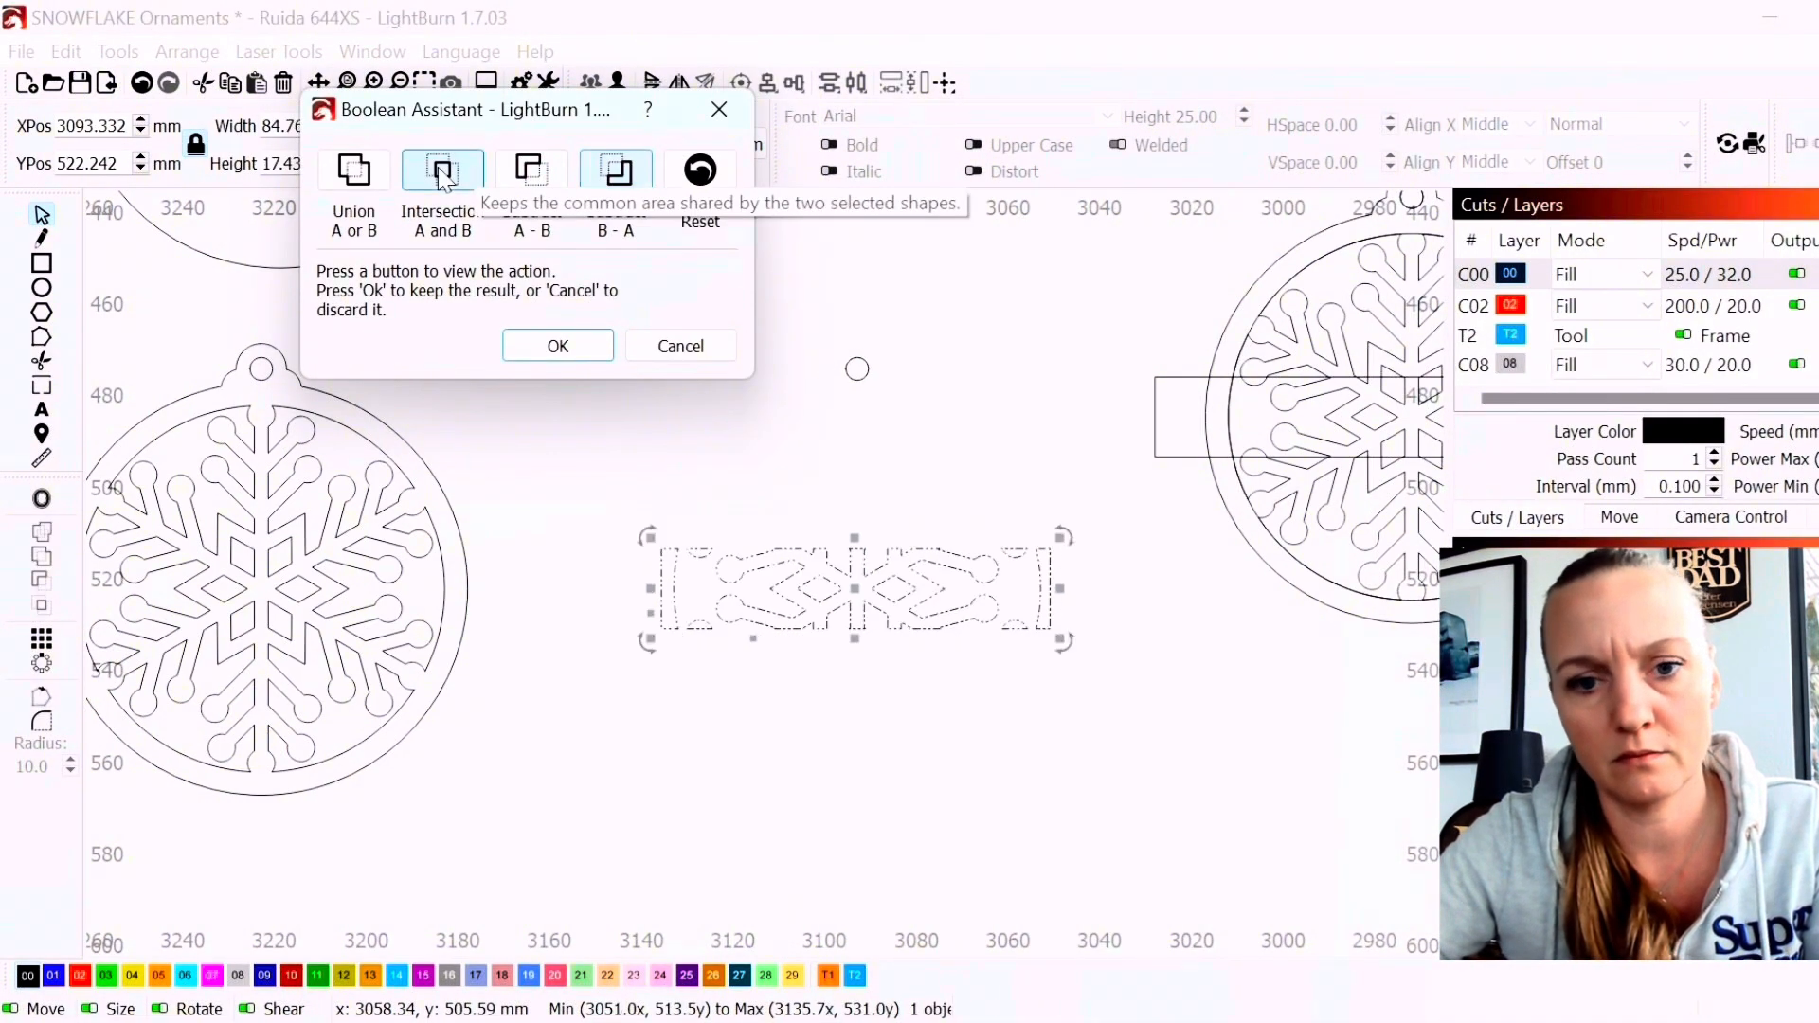
{"action": "left_click", "coordinate": [379, 193]}
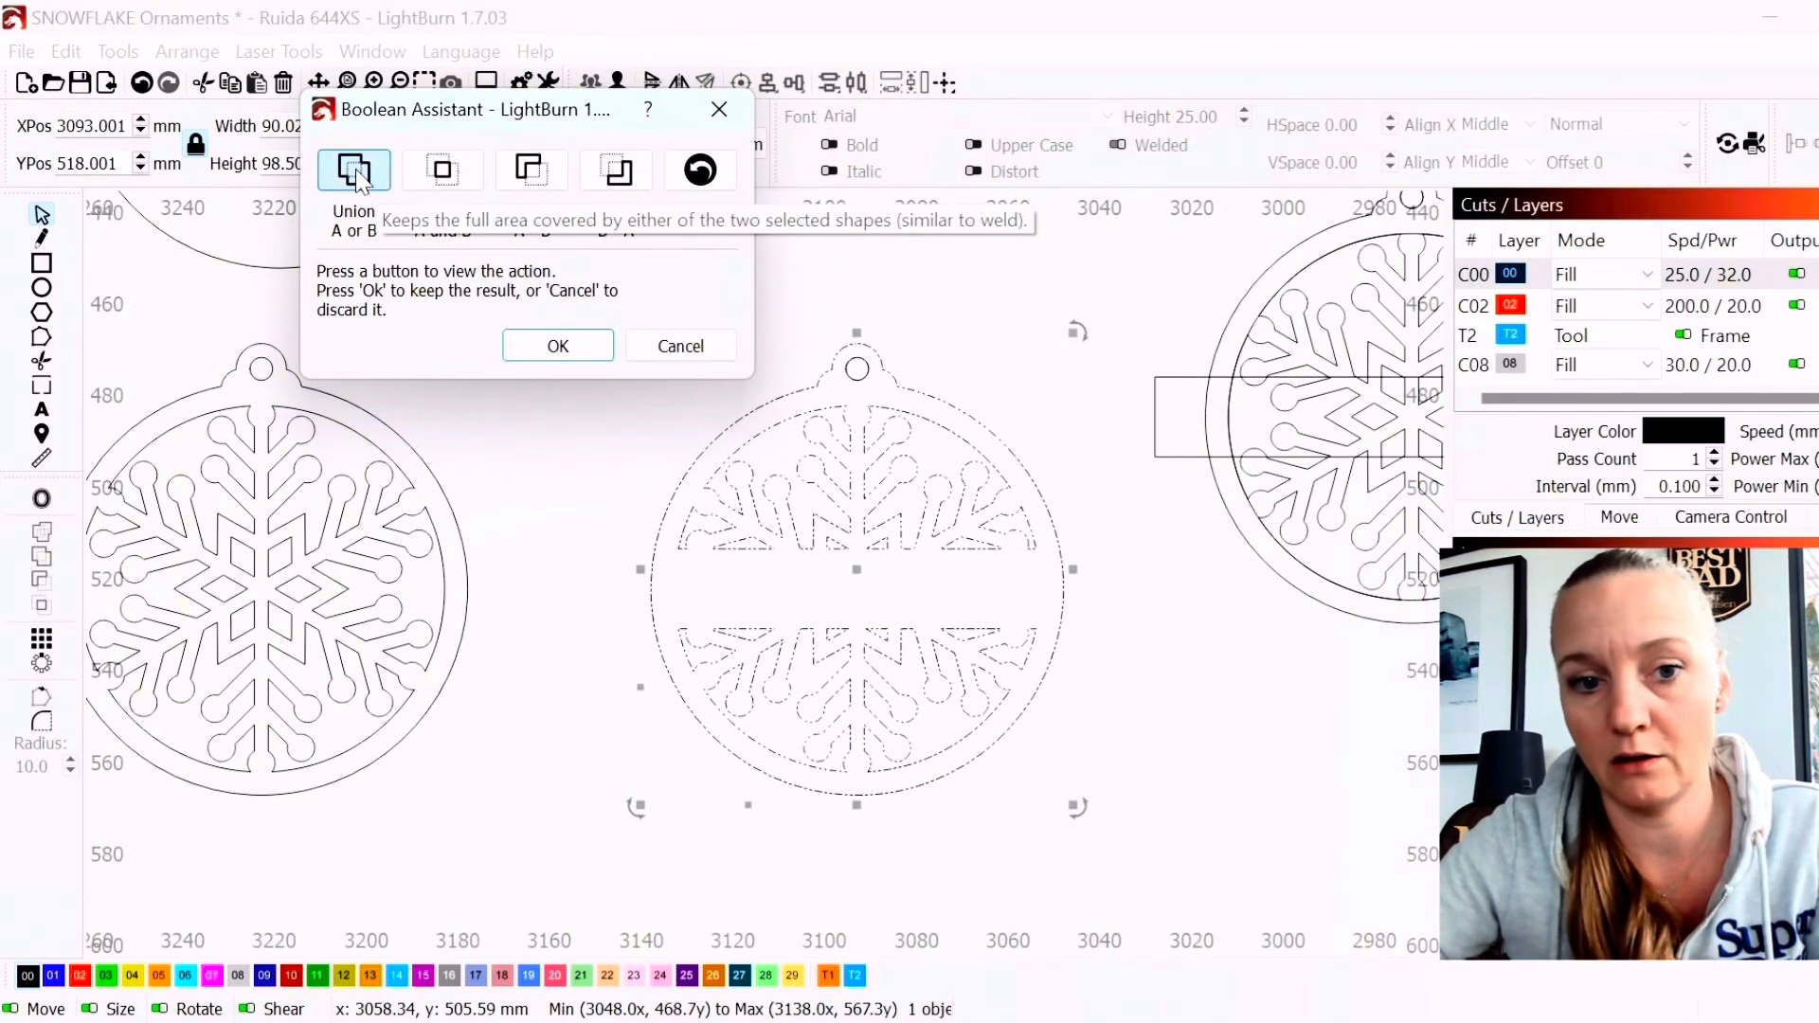
{"action": "left_click", "coordinate": [558, 346]}
Select the banded ornament together with its hanging hole and move it beside the blank outline, at about X 3104, Y 404 mm
{"action": "scroll", "coordinate": [849, 377], "scroll_direction": "up", "scroll_amount": 2}
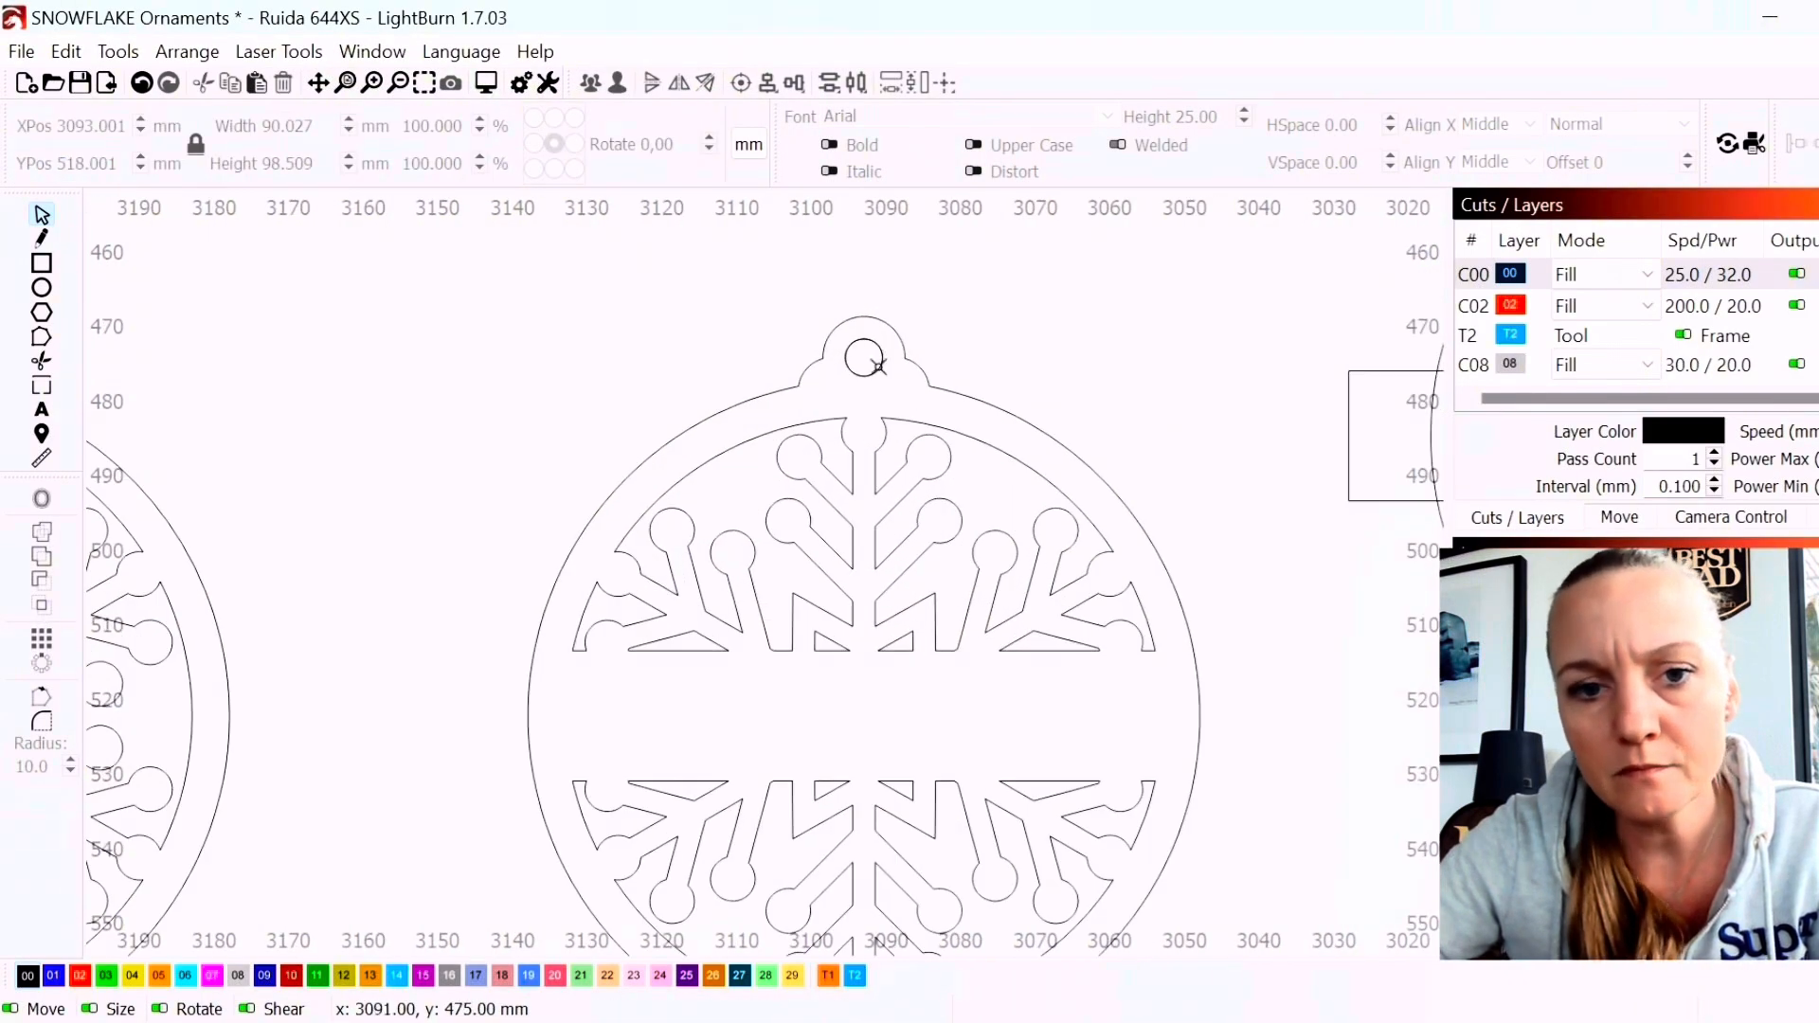
{"action": "left_click", "coordinate": [881, 367]}
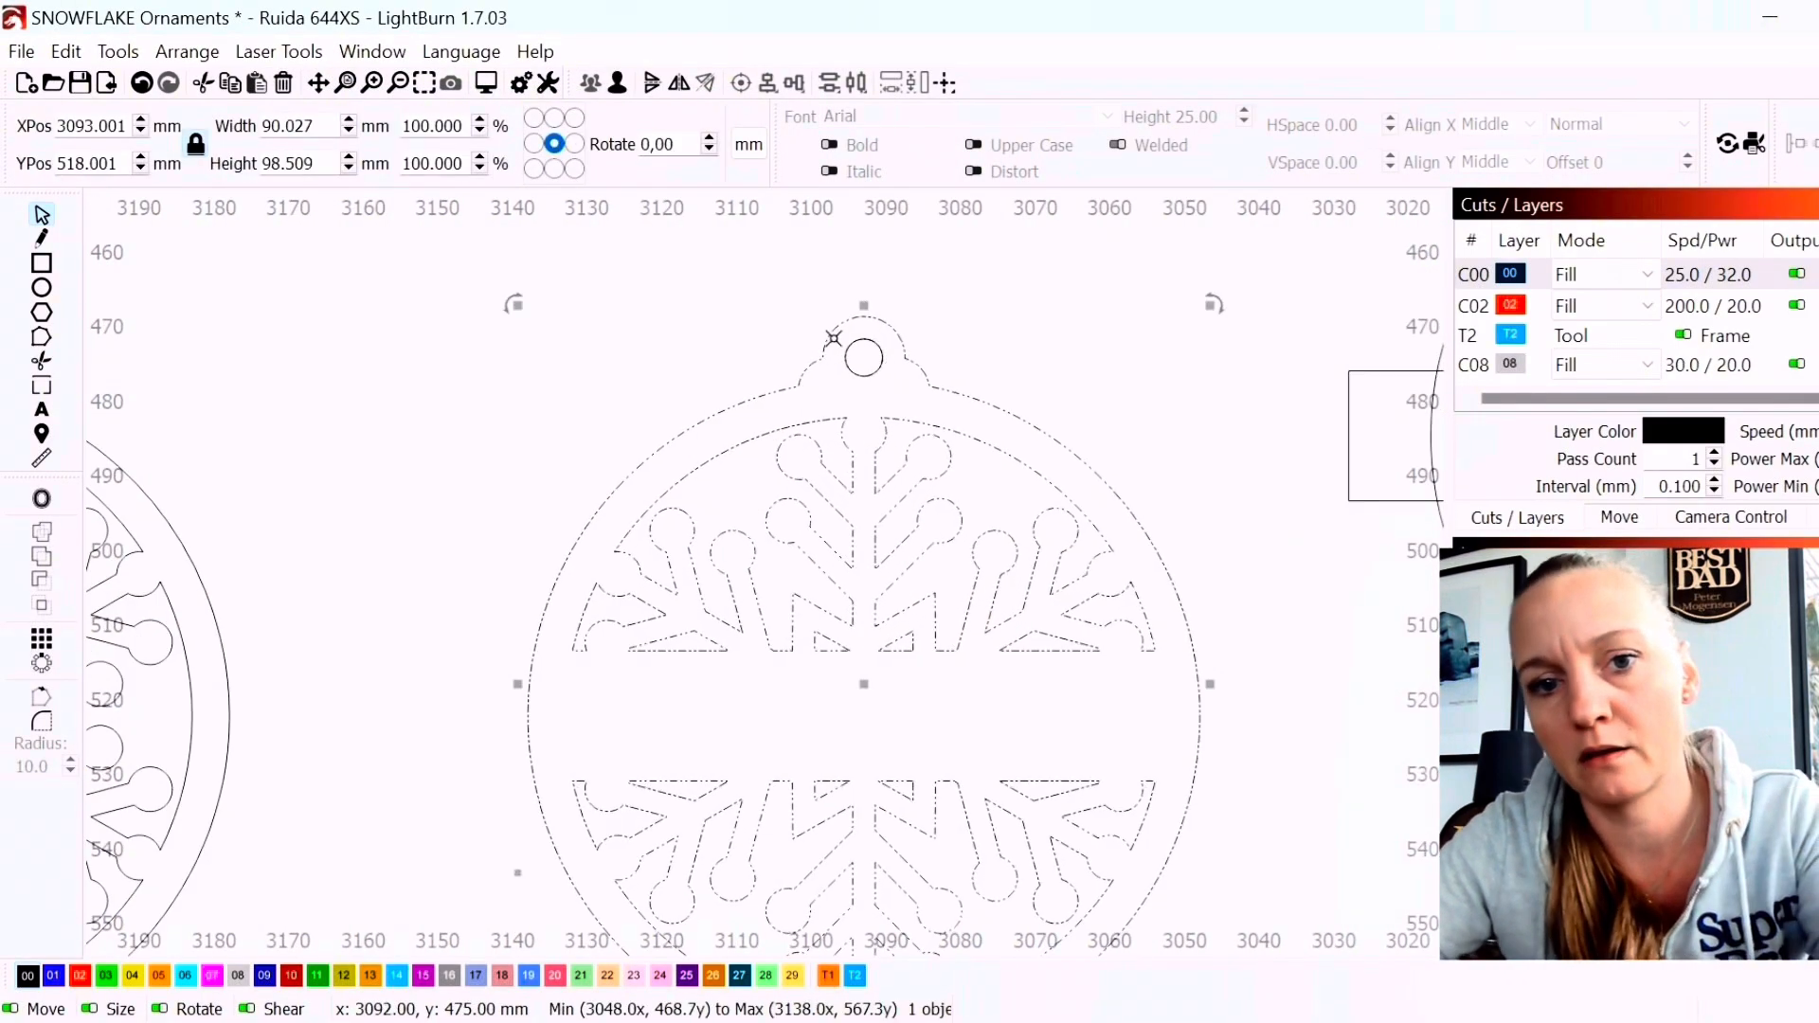
{"action": "left_click_drag", "start_coordinate": [713, 262], "coordinate": [947, 406]}
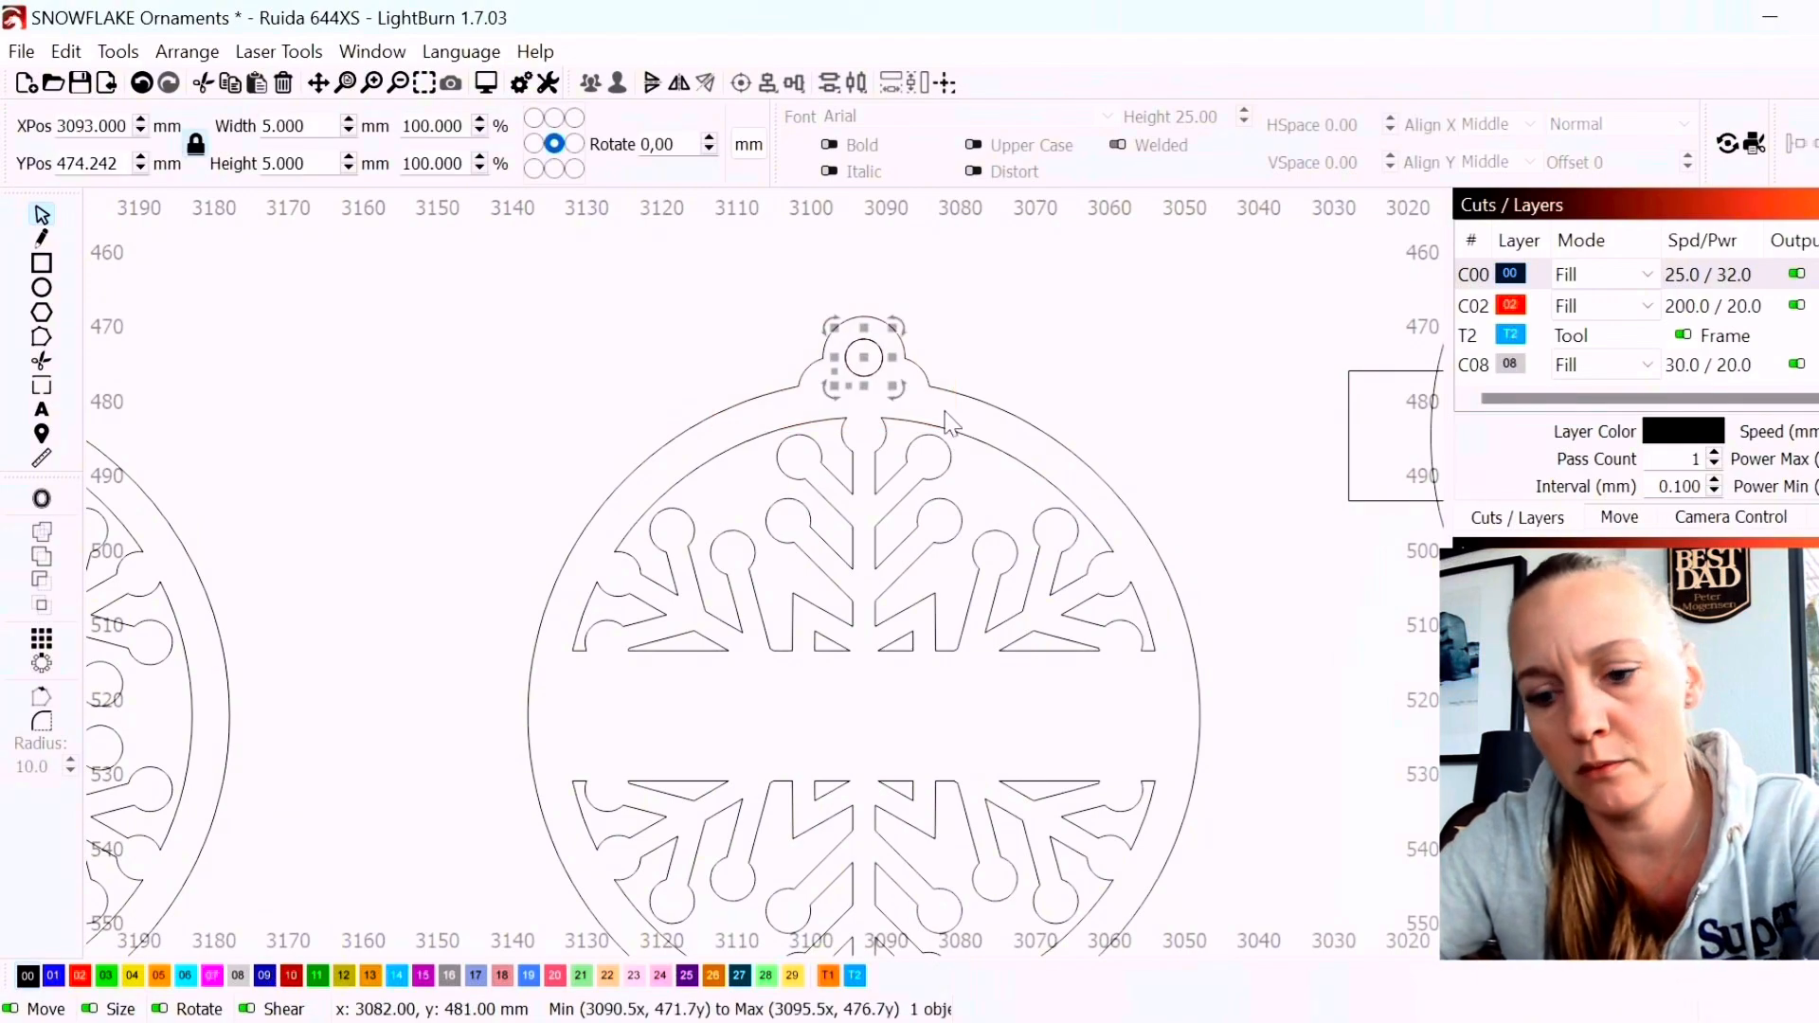
{"action": "scroll", "coordinate": [915, 337], "scroll_direction": "down", "scroll_amount": 3}
{"action": "left_click_drag", "start_coordinate": [694, 311], "coordinate": [1089, 723]}
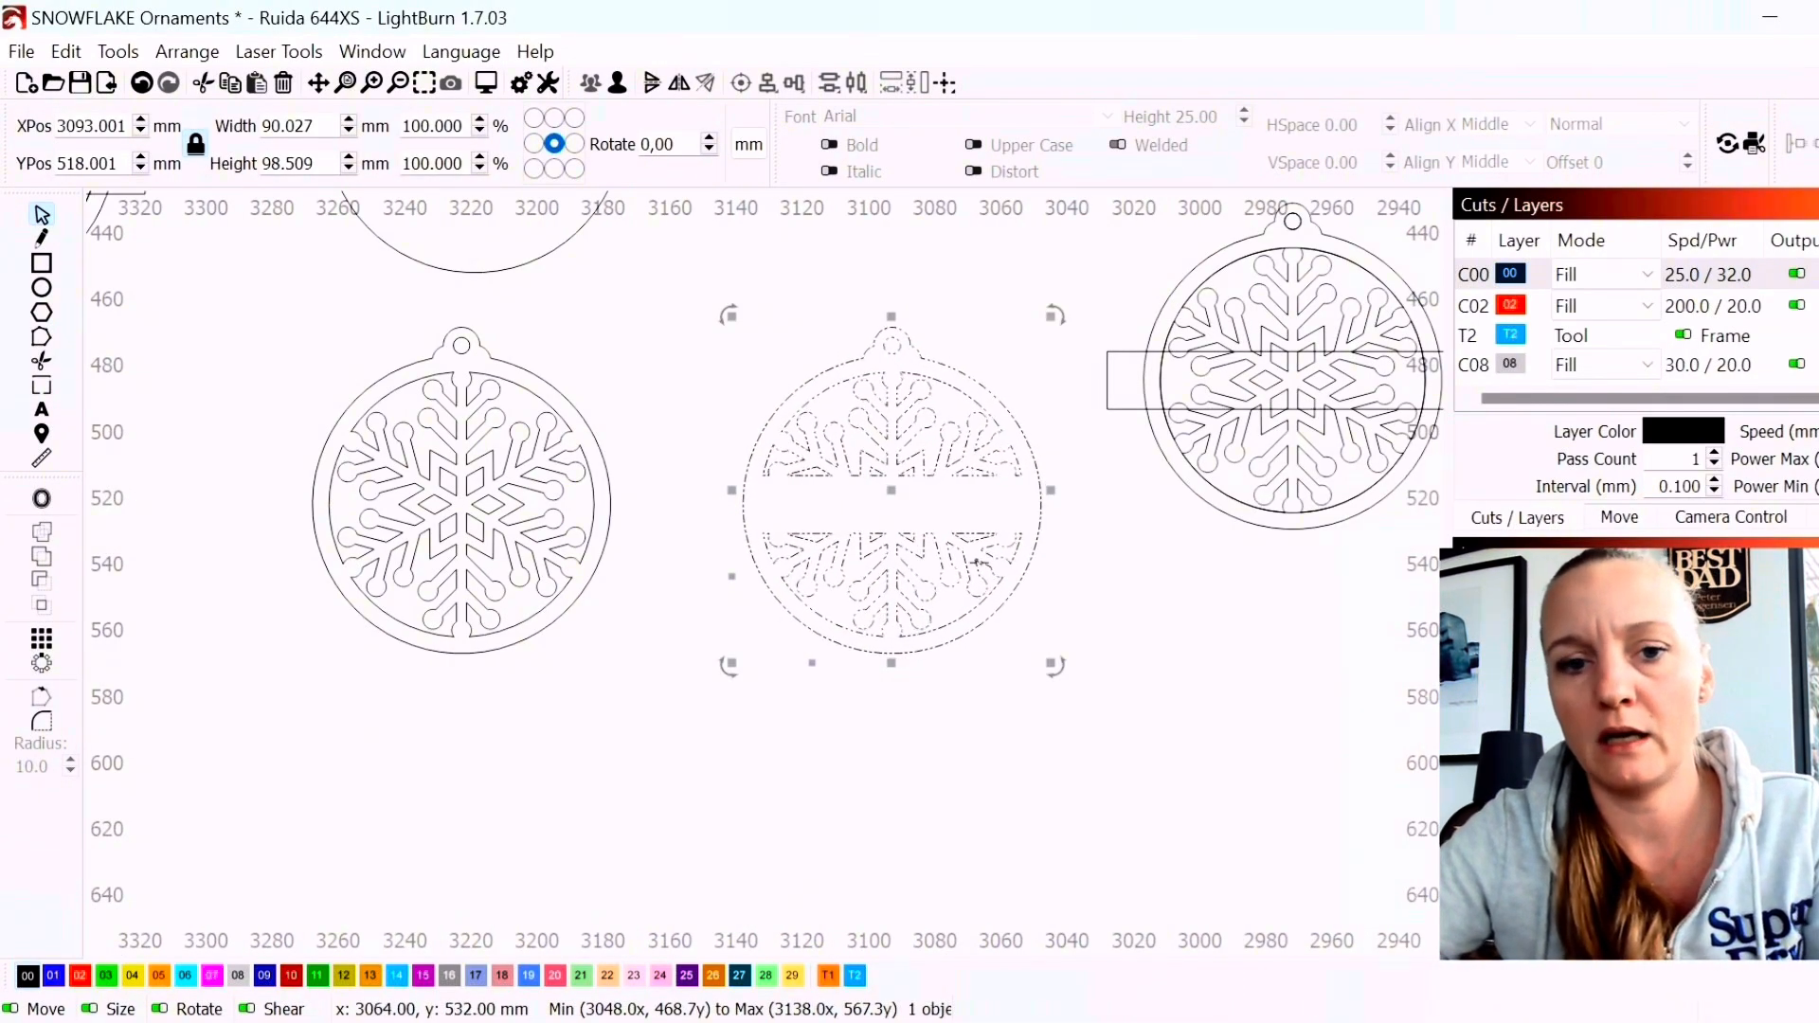
{"action": "scroll", "coordinate": [1055, 668], "scroll_direction": "down", "scroll_amount": 3}
{"action": "left_click_drag", "start_coordinate": [417, 480], "coordinate": [1247, 343]}
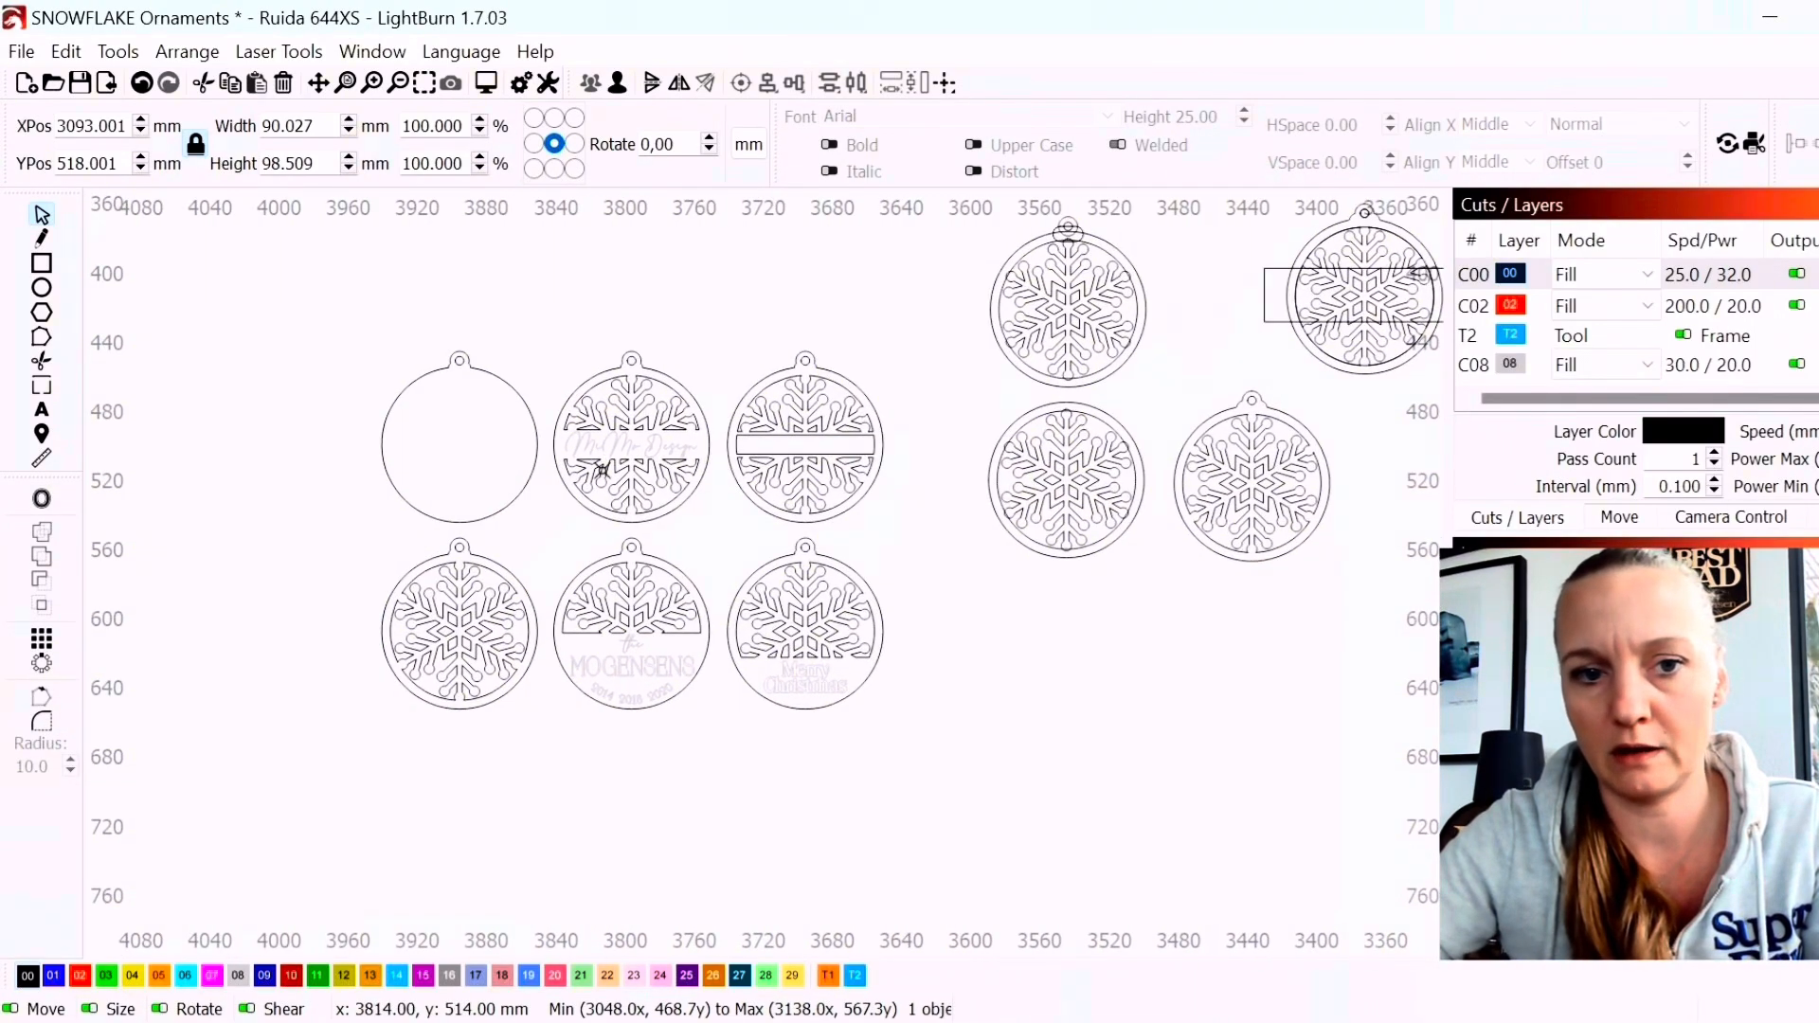
{"action": "left_click_drag", "start_coordinate": [1096, 616], "coordinate": [512, 711]}
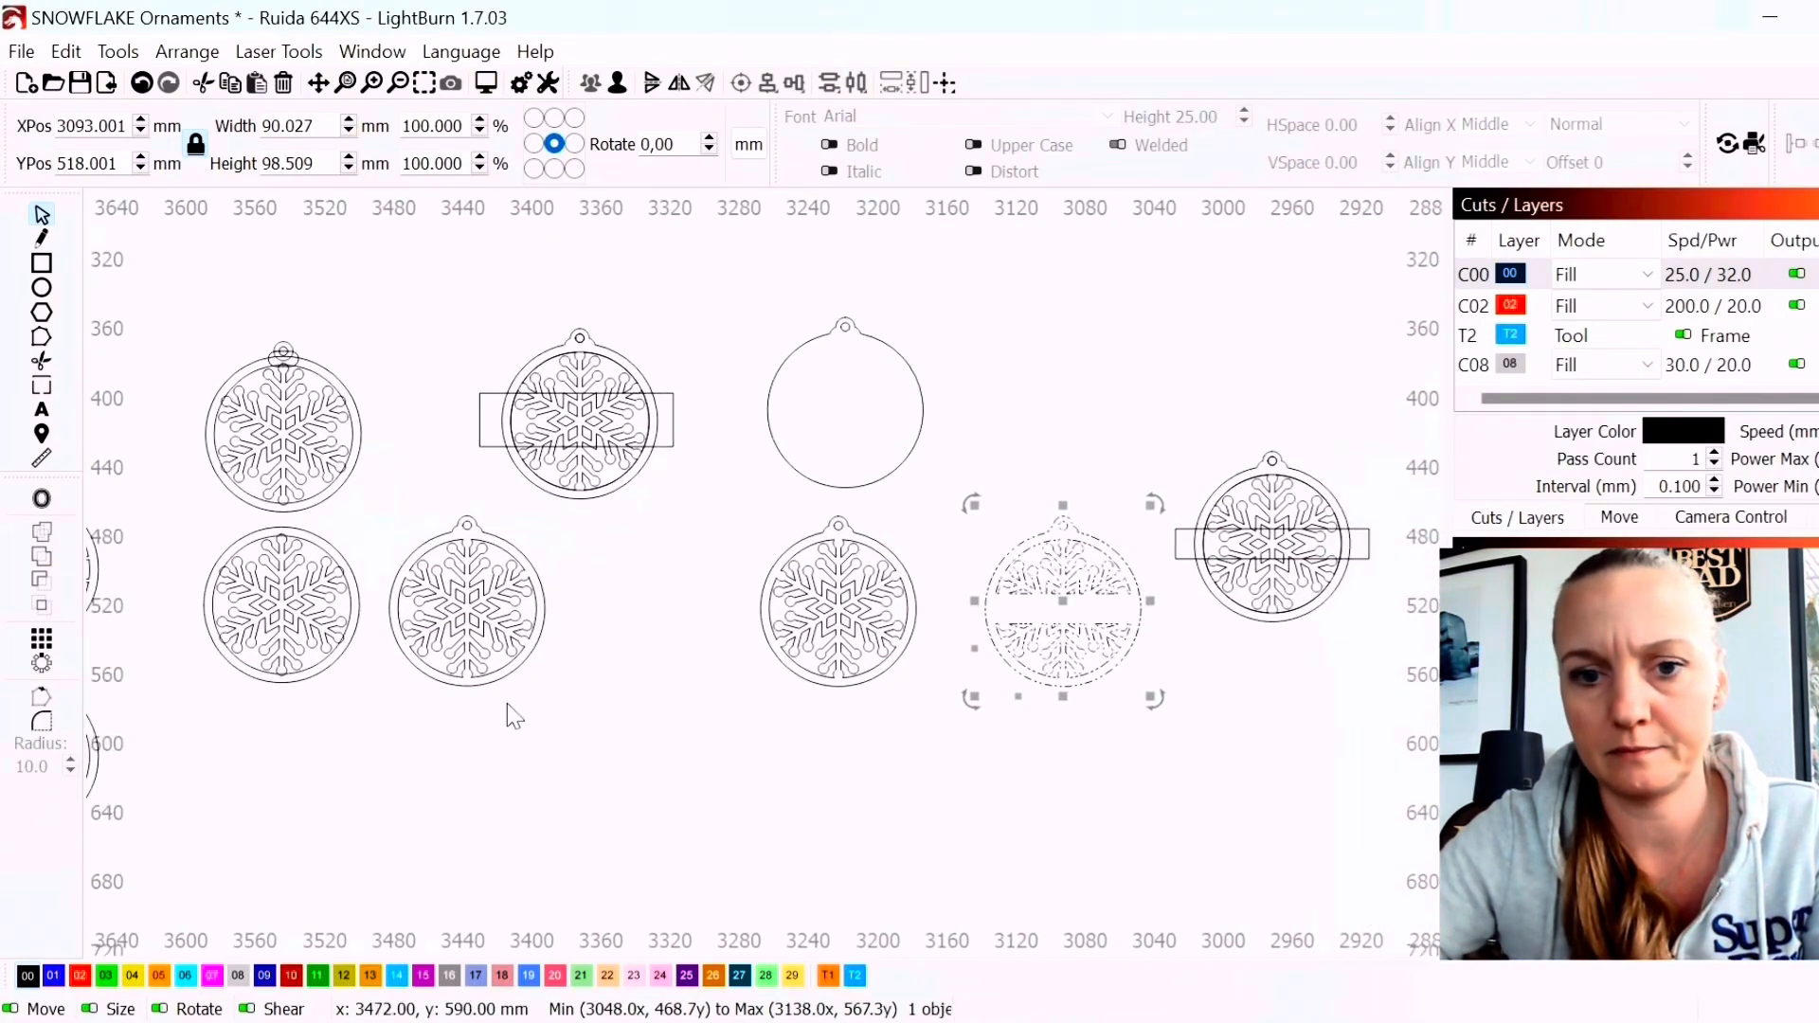
{"action": "left_click_drag", "start_coordinate": [1072, 608], "coordinate": [1043, 412]}
Examine the finished example ornament that has a separate plate inside its horizontal band
{"action": "scroll", "coordinate": [1031, 563], "scroll_direction": "down", "scroll_amount": 3}
{"action": "scroll", "coordinate": [118, 638], "scroll_direction": "up", "scroll_amount": 2}
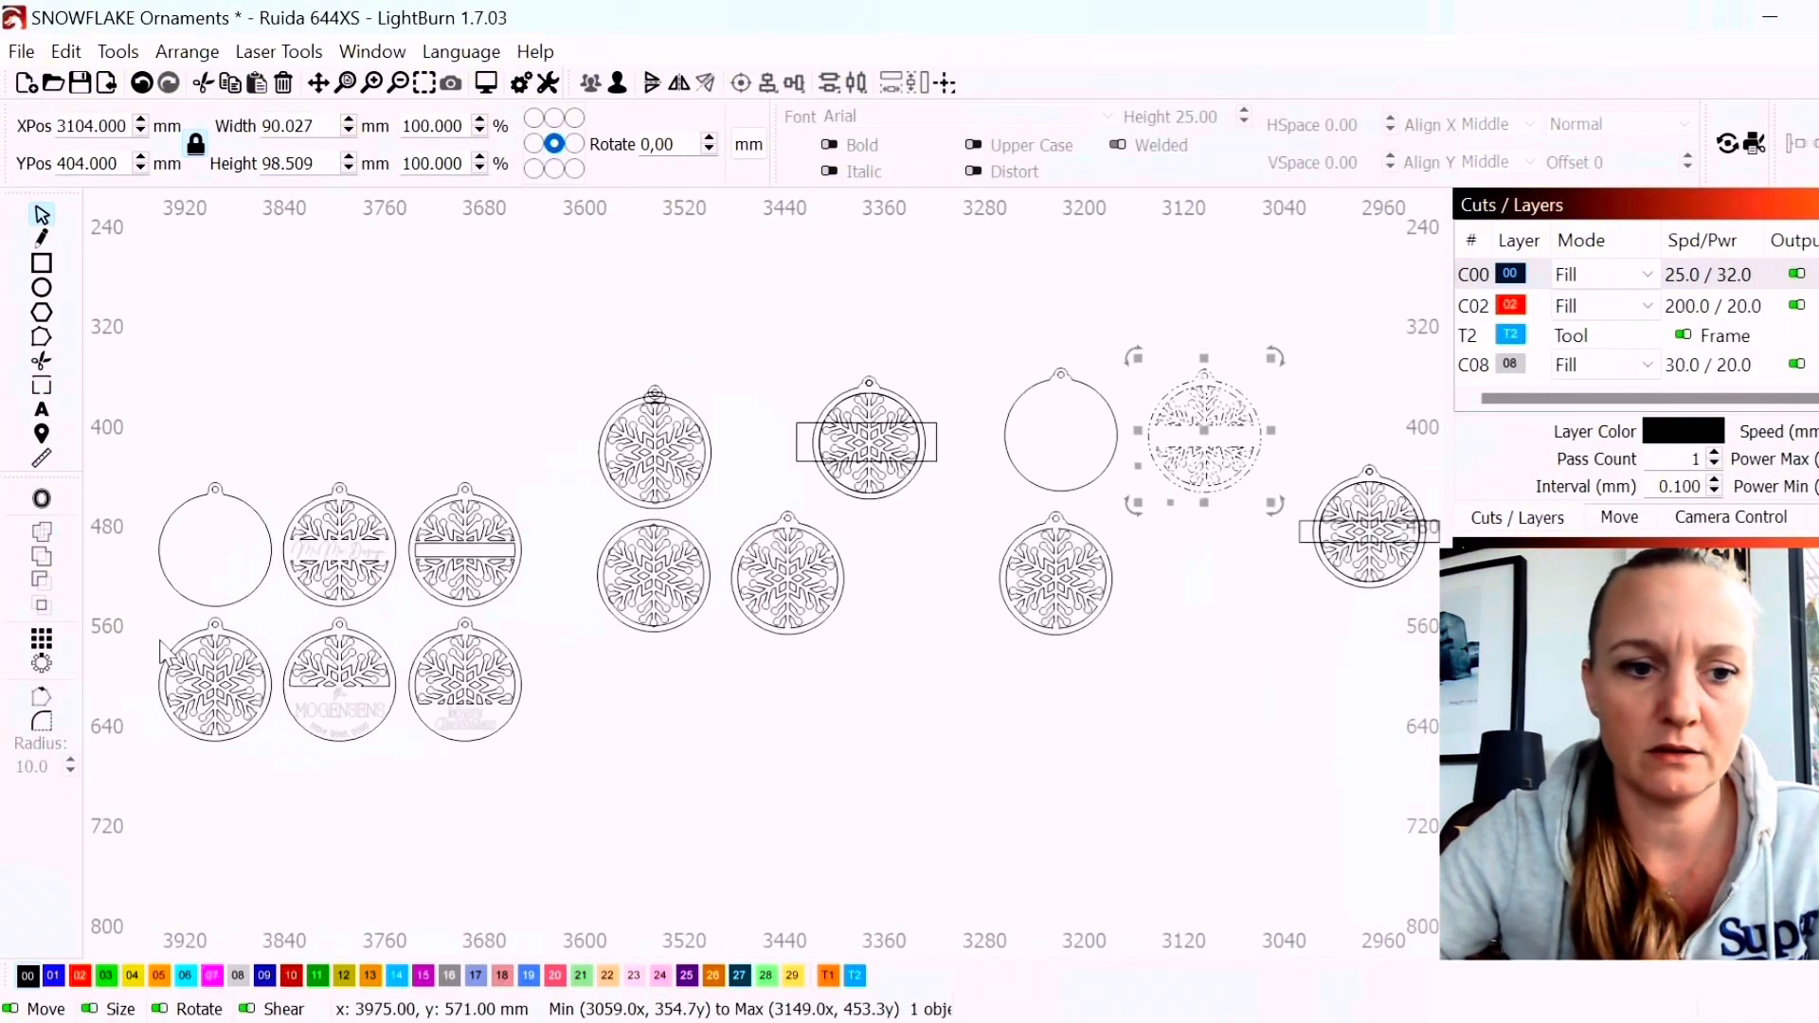
{"action": "scroll", "coordinate": [674, 453], "scroll_direction": "up", "scroll_amount": 5}
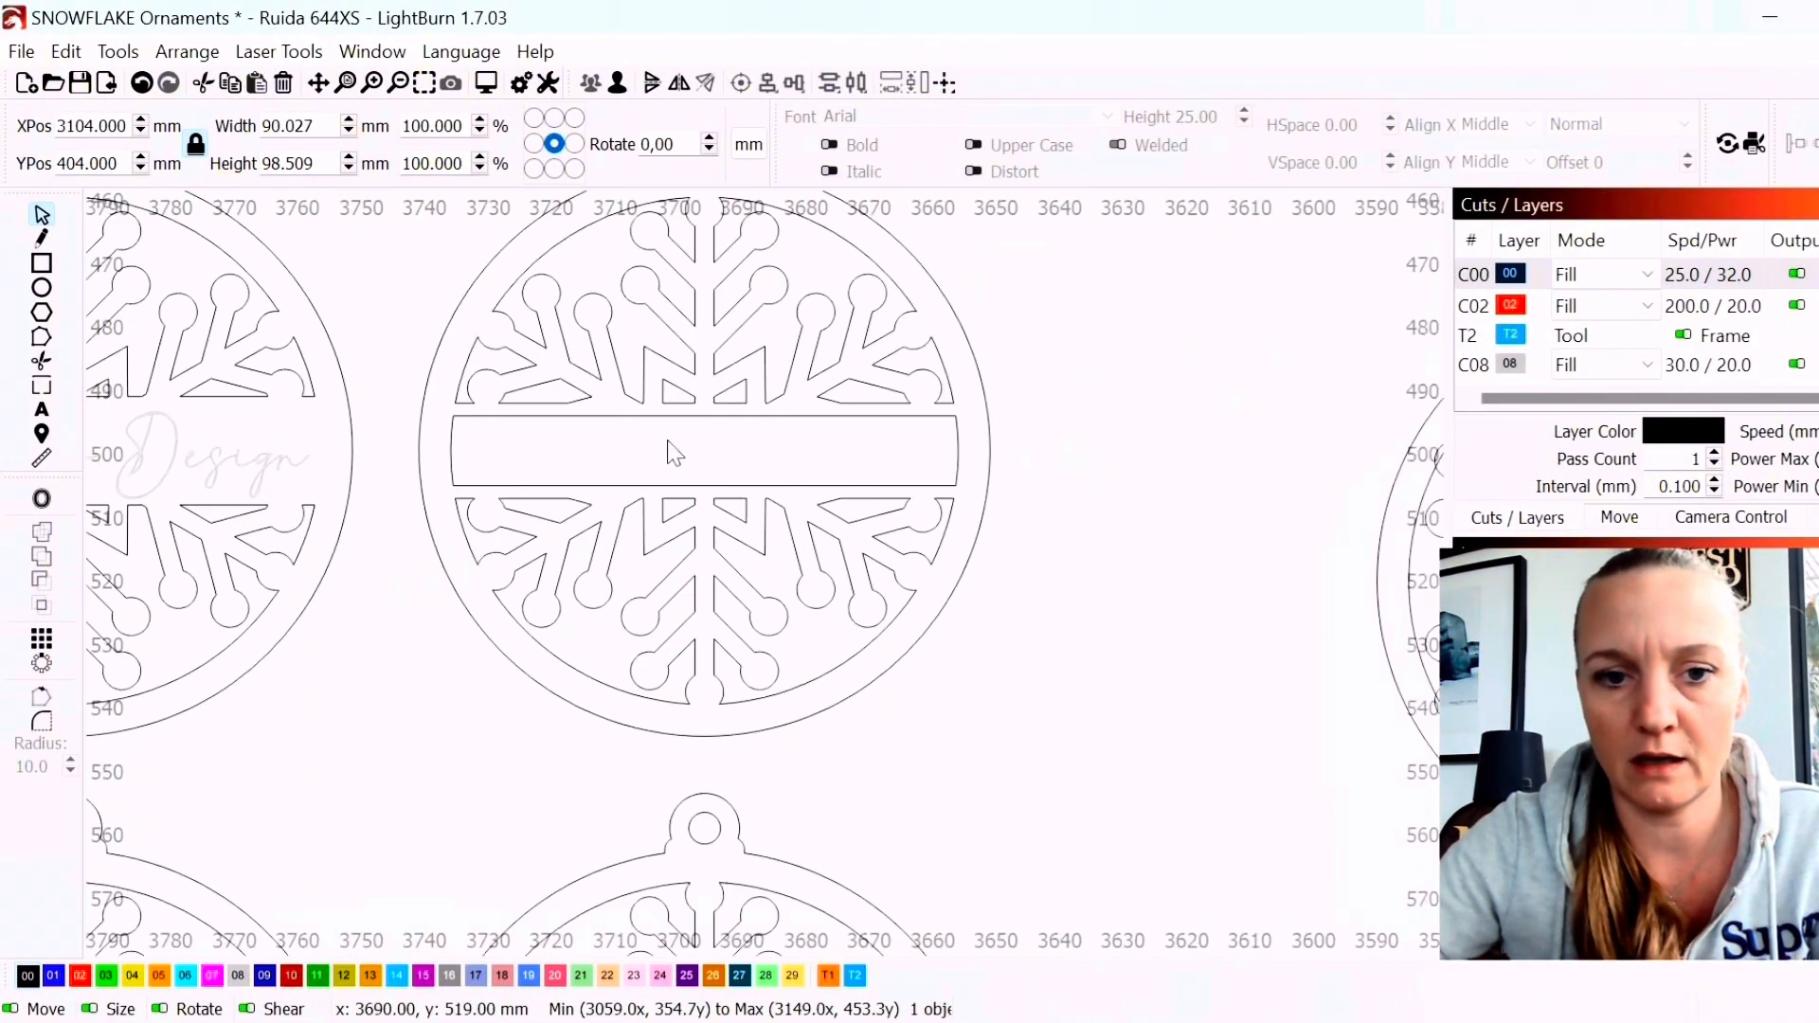
{"action": "left_click_drag", "start_coordinate": [626, 415], "coordinate": [613, 539]}
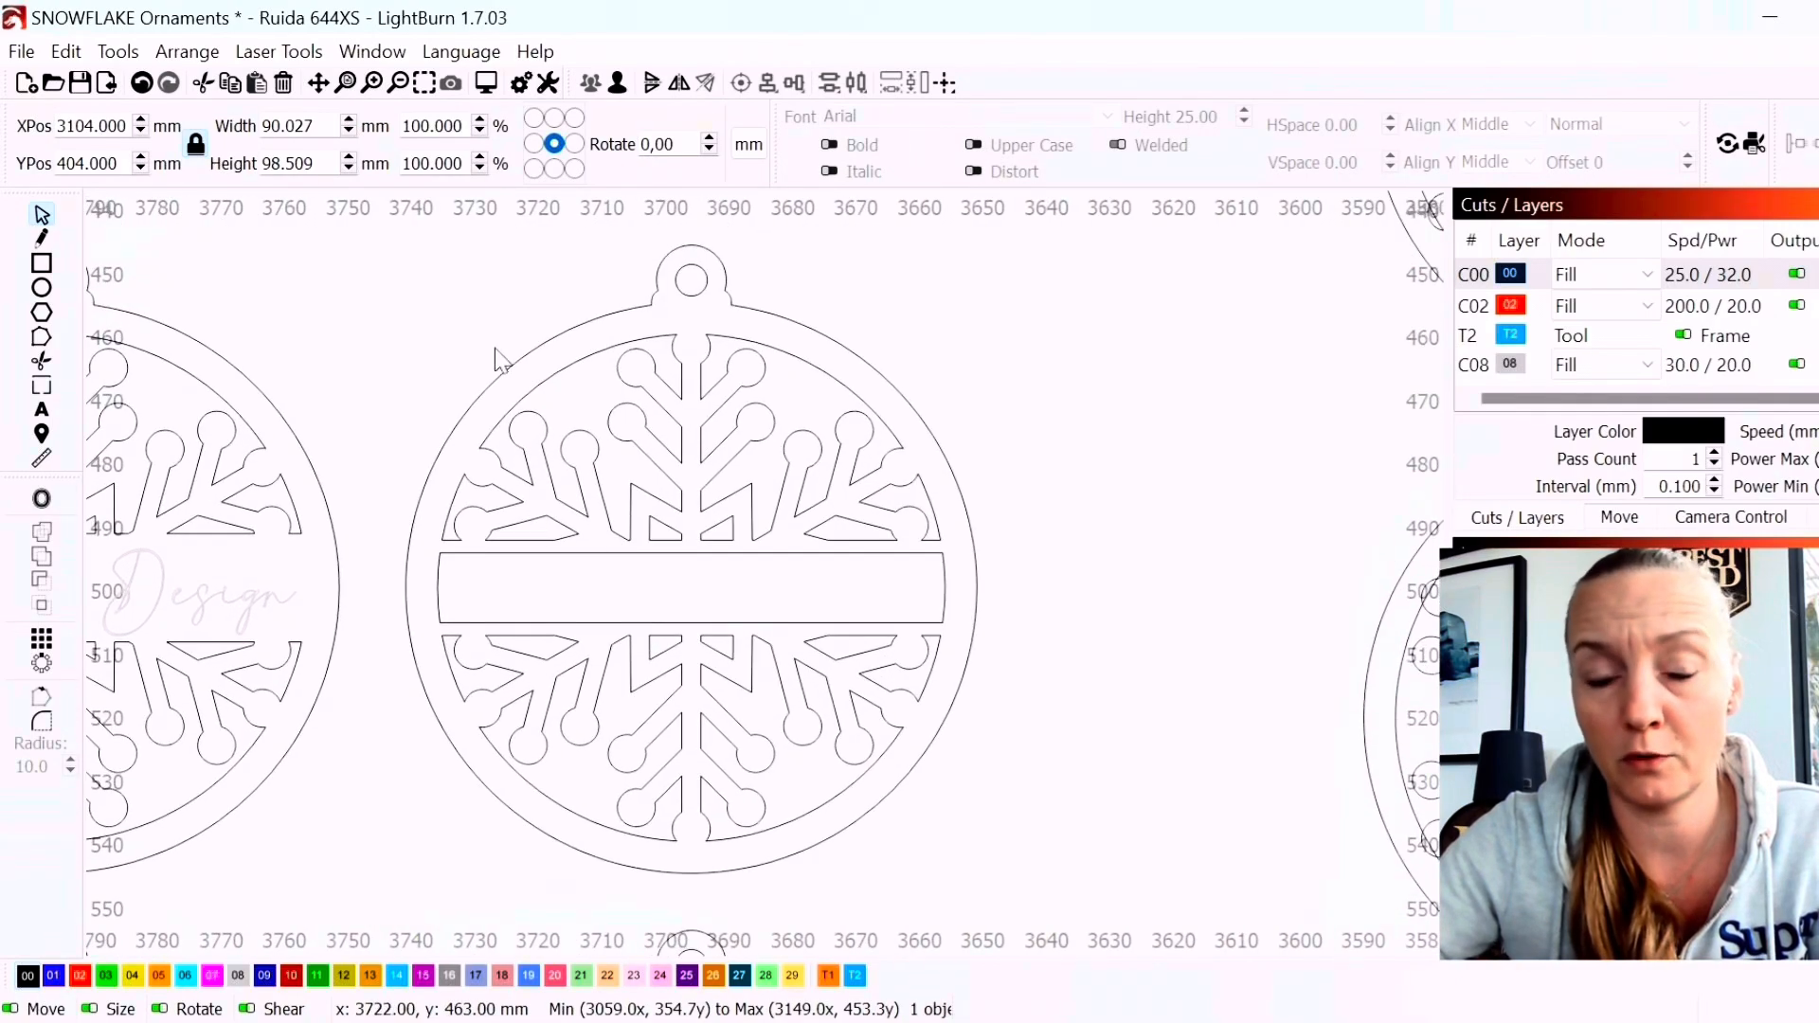
{"action": "scroll", "coordinate": [417, 654], "scroll_direction": "down", "scroll_amount": 3}
{"action": "scroll", "coordinate": [403, 655], "scroll_direction": "down", "scroll_amount": 2}
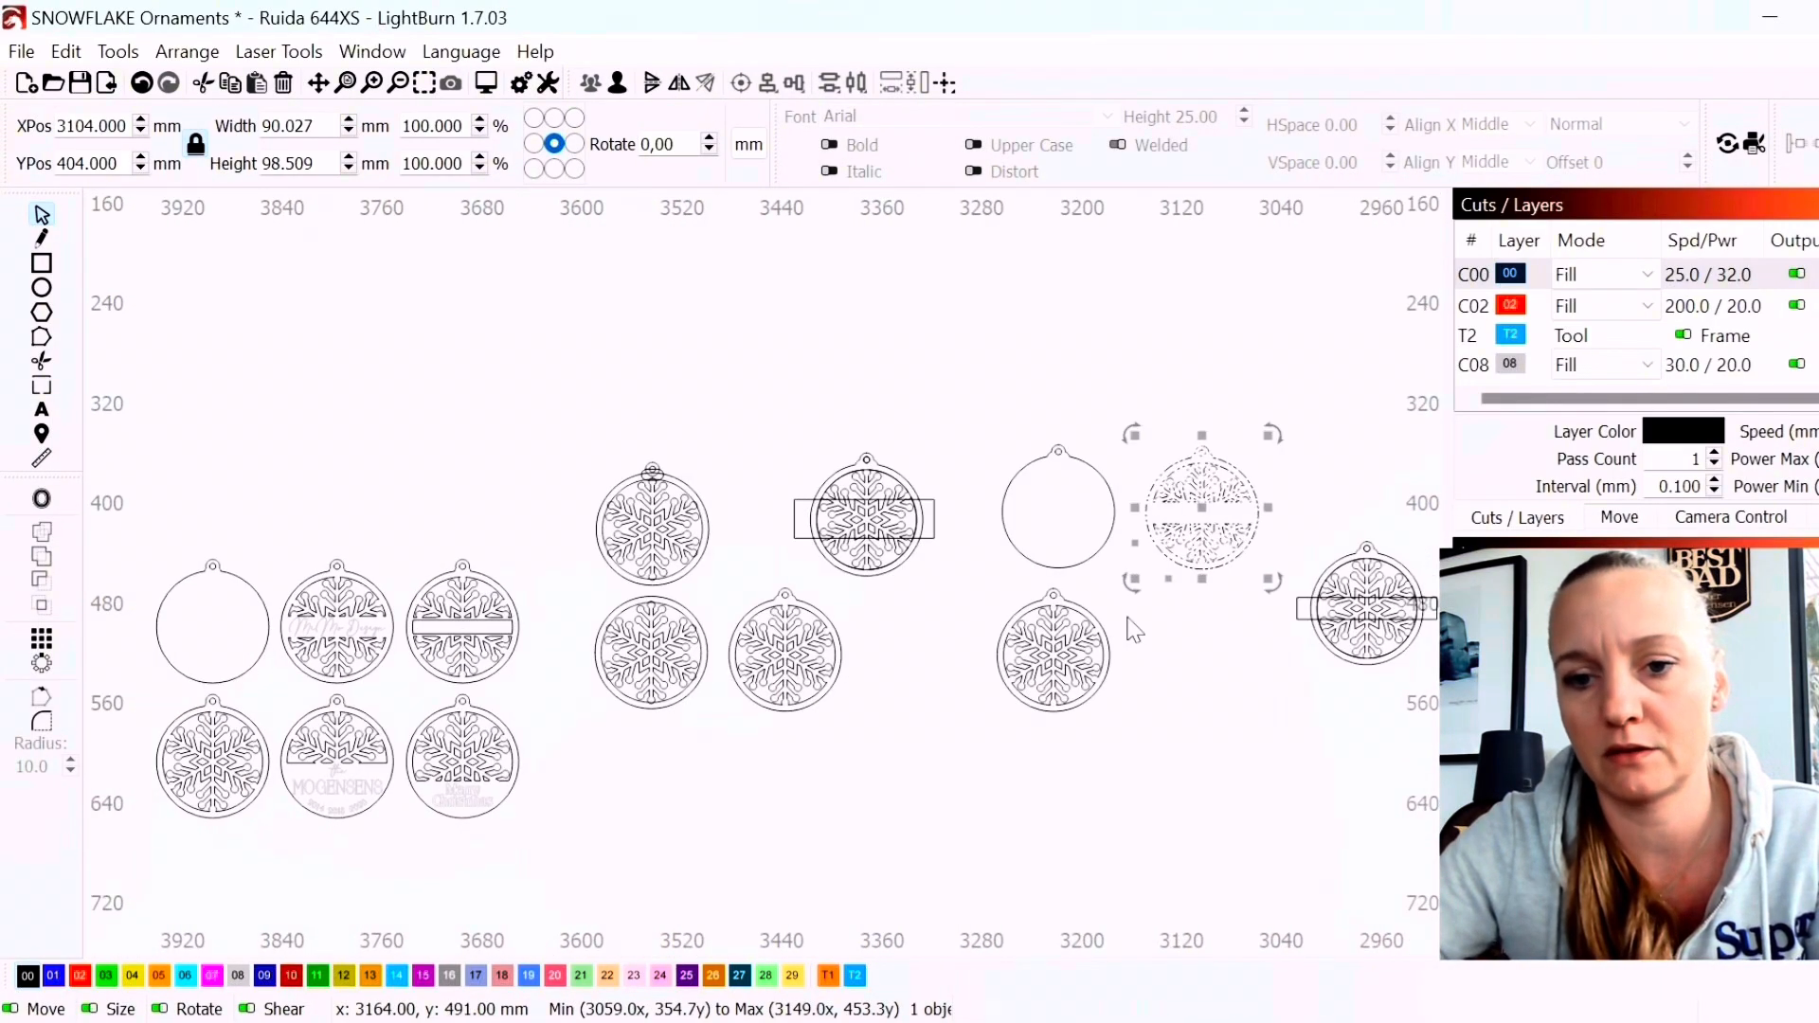
Move the ornament copy with its inner circle and crossing rectangle below the banded ornament, at about X 3094, Y 520 mm
{"action": "left_click_drag", "start_coordinate": [1157, 612], "coordinate": [725, 609]}
{"action": "left_click", "coordinate": [850, 500]}
{"action": "left_click_drag", "start_coordinate": [850, 502], "coordinate": [1061, 711]}
{"action": "left_click_drag", "start_coordinate": [929, 604], "coordinate": [777, 653]}
{"action": "scroll", "coordinate": [774, 673], "scroll_direction": "up", "scroll_amount": 4}
{"action": "scroll", "coordinate": [773, 669], "scroll_direction": "up", "scroll_amount": 2}
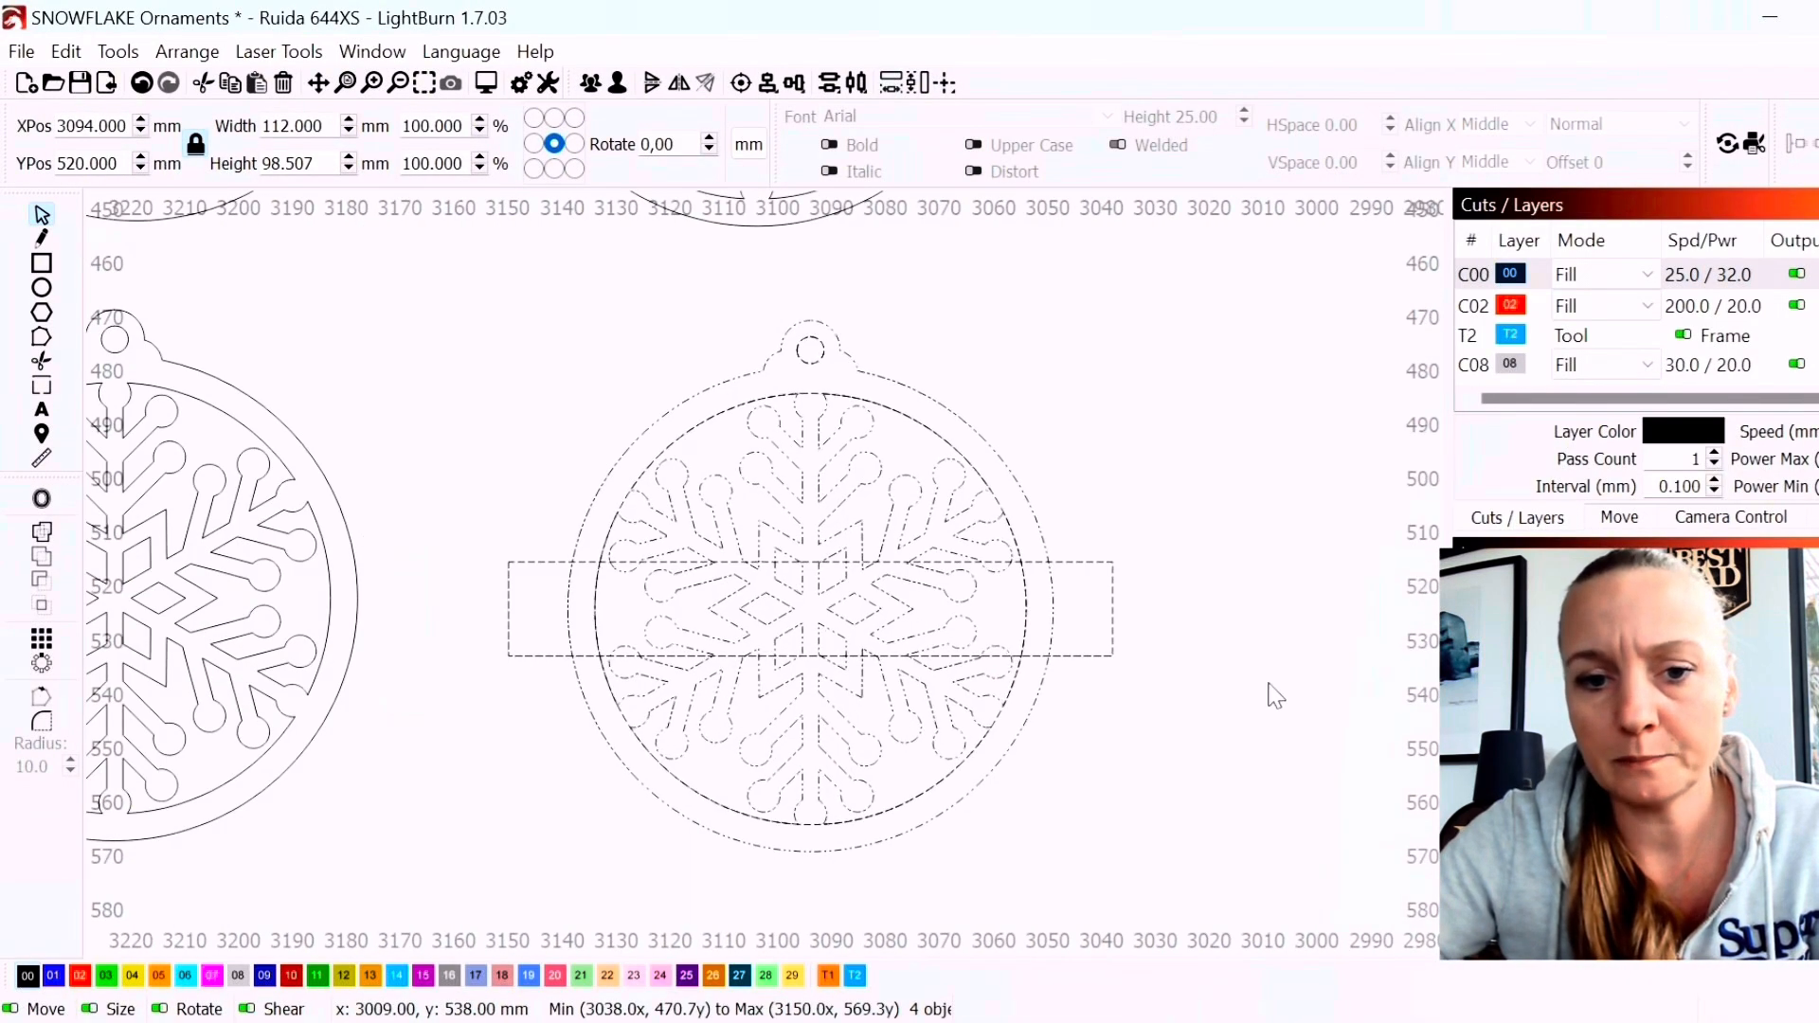
{"action": "left_click", "coordinate": [1273, 691]}
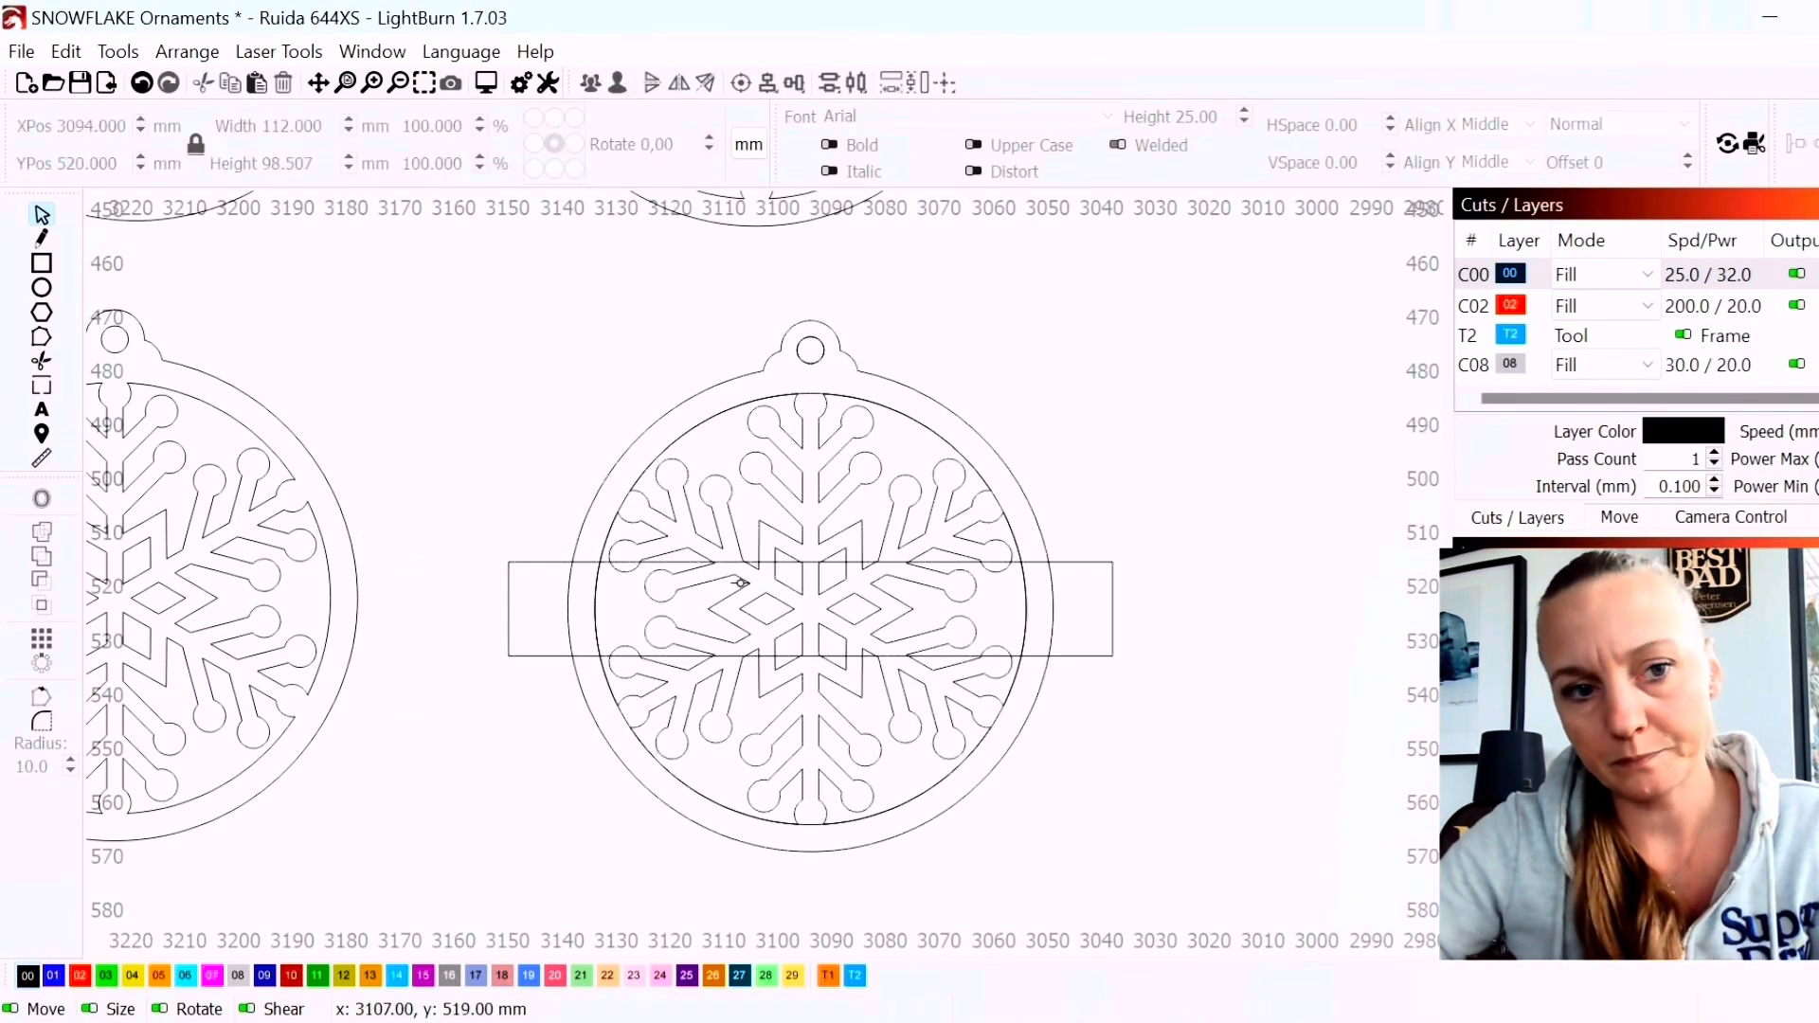
Add the family surname in capitals as 25 mm high Arial text near the ornament's upper edge
{"action": "left_click", "coordinate": [42, 411]}
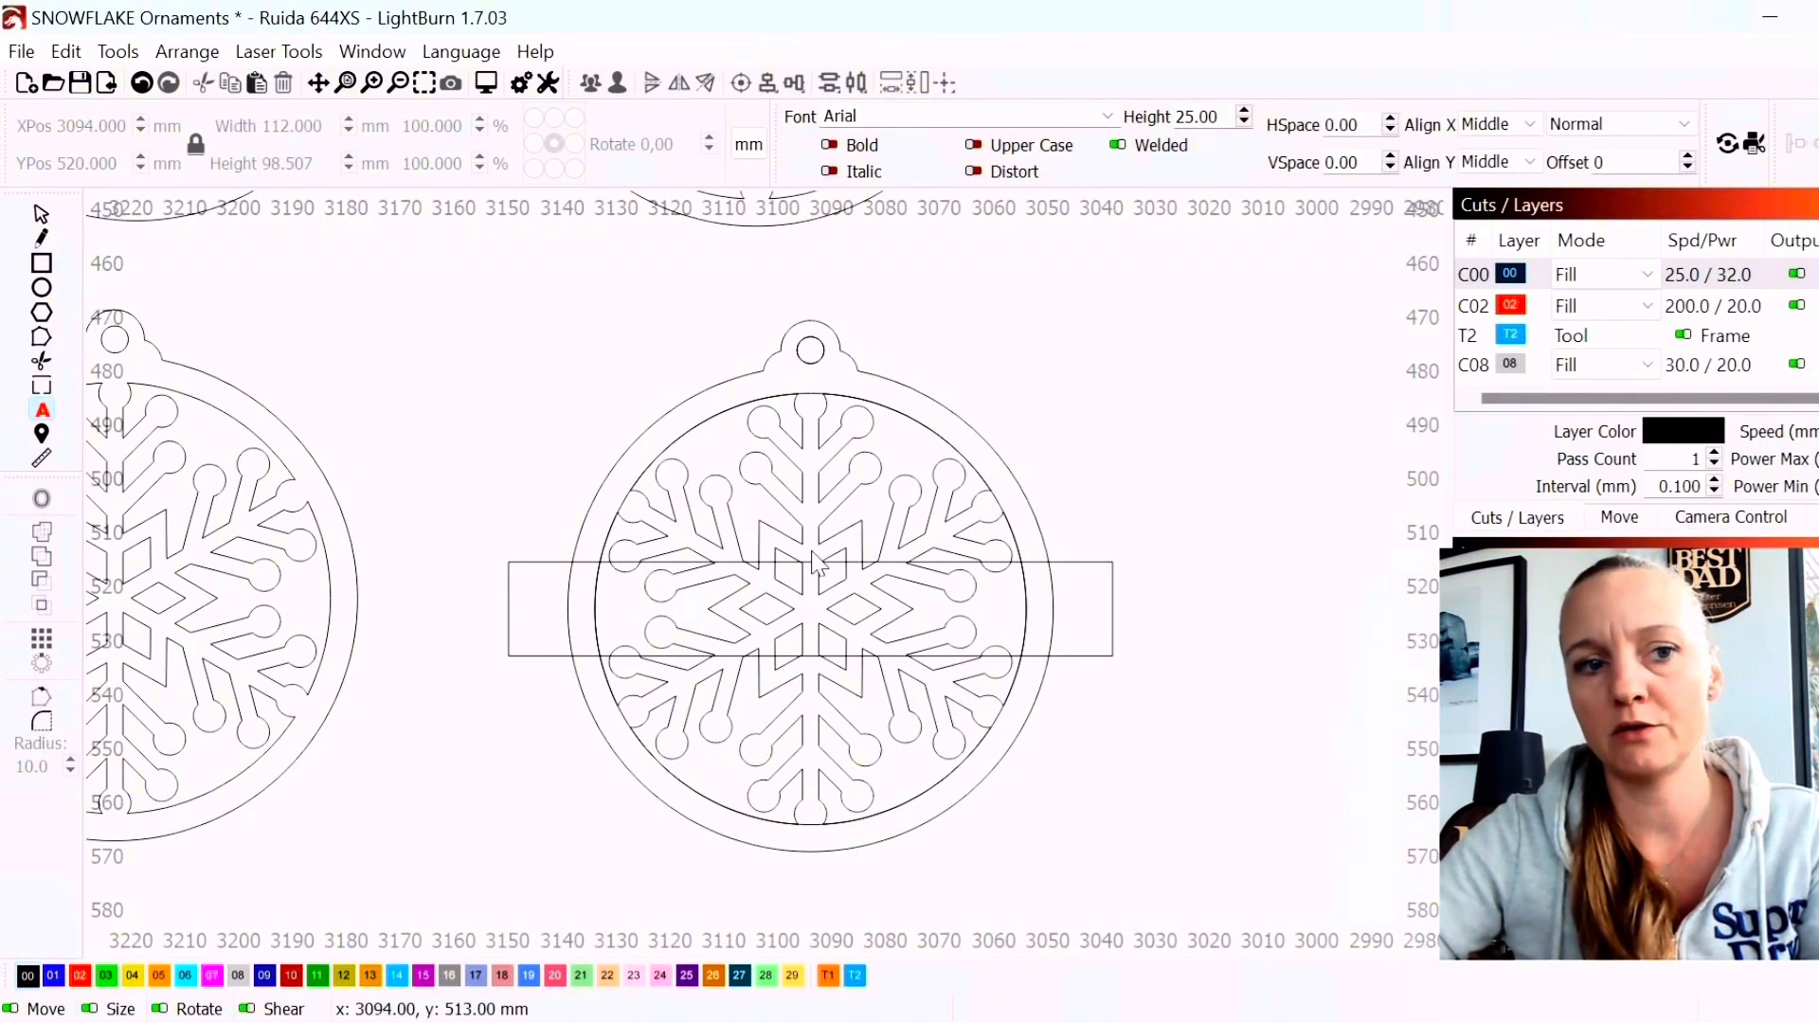
{"action": "left_click", "coordinate": [1063, 379]}
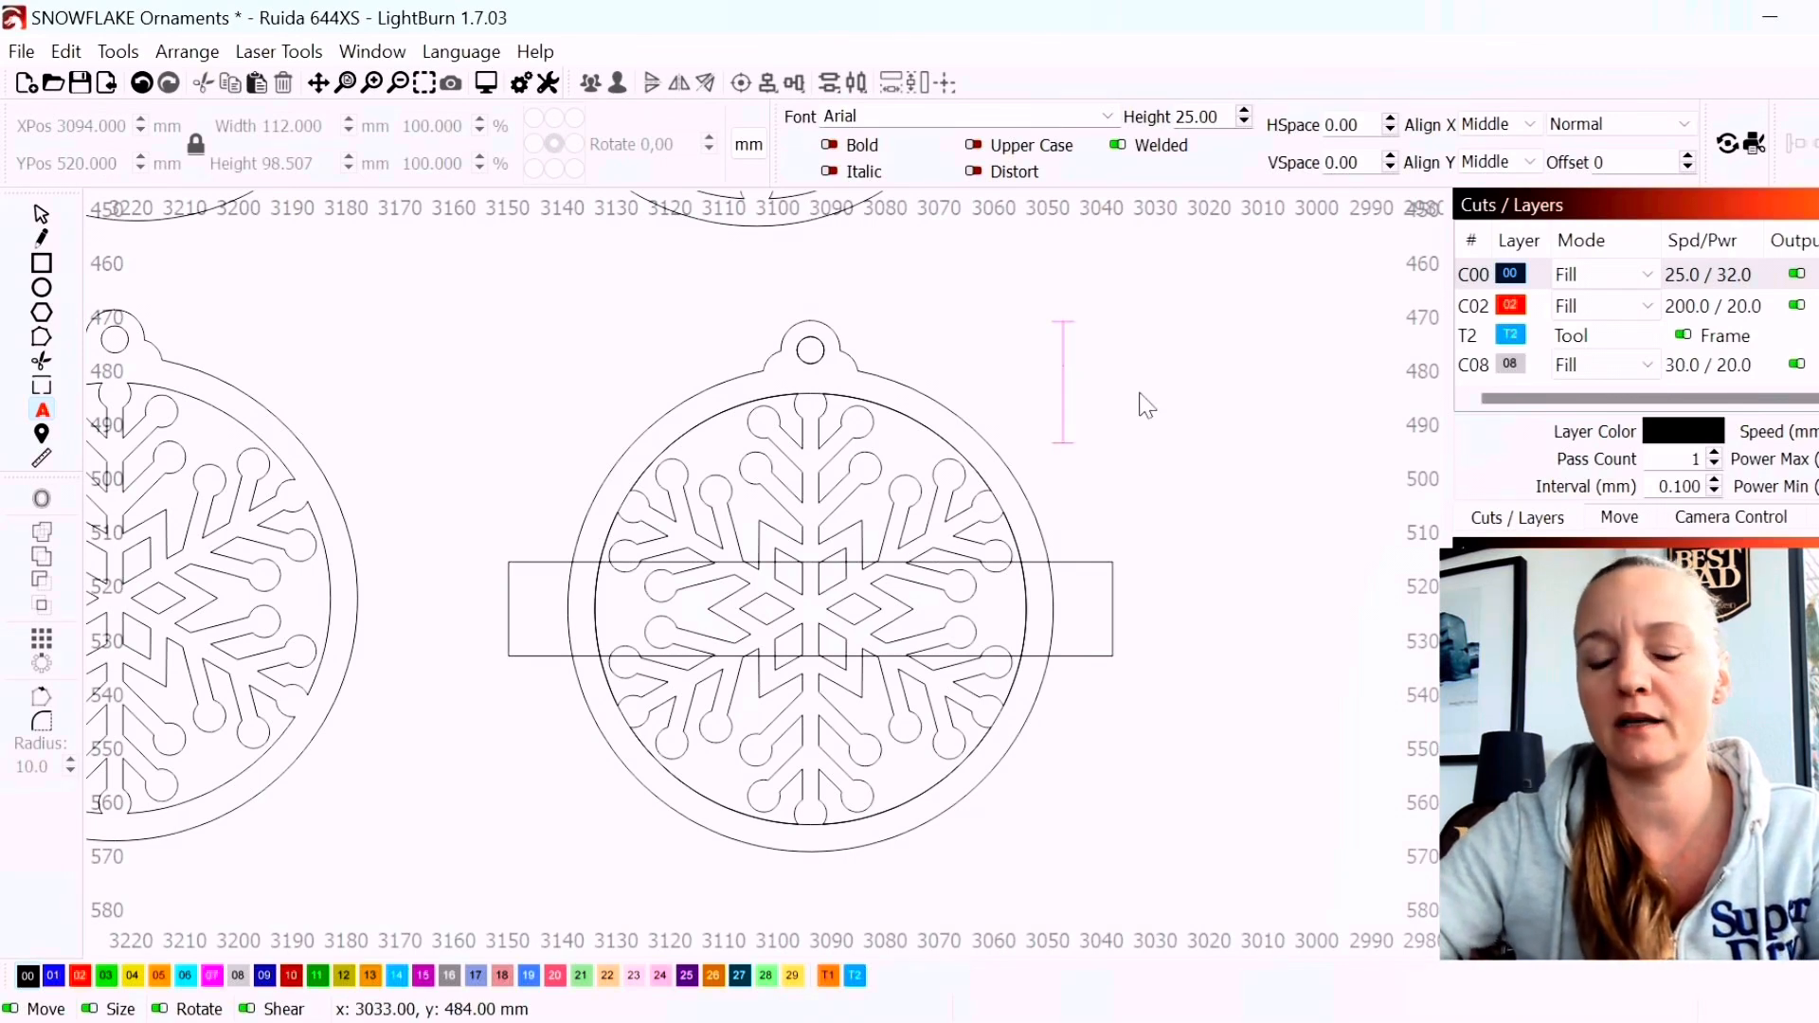
{"action": "type", "text": "mo"}
{"action": "key", "text": "BackSpace"}
{"action": "key", "text": "BackSpace"}
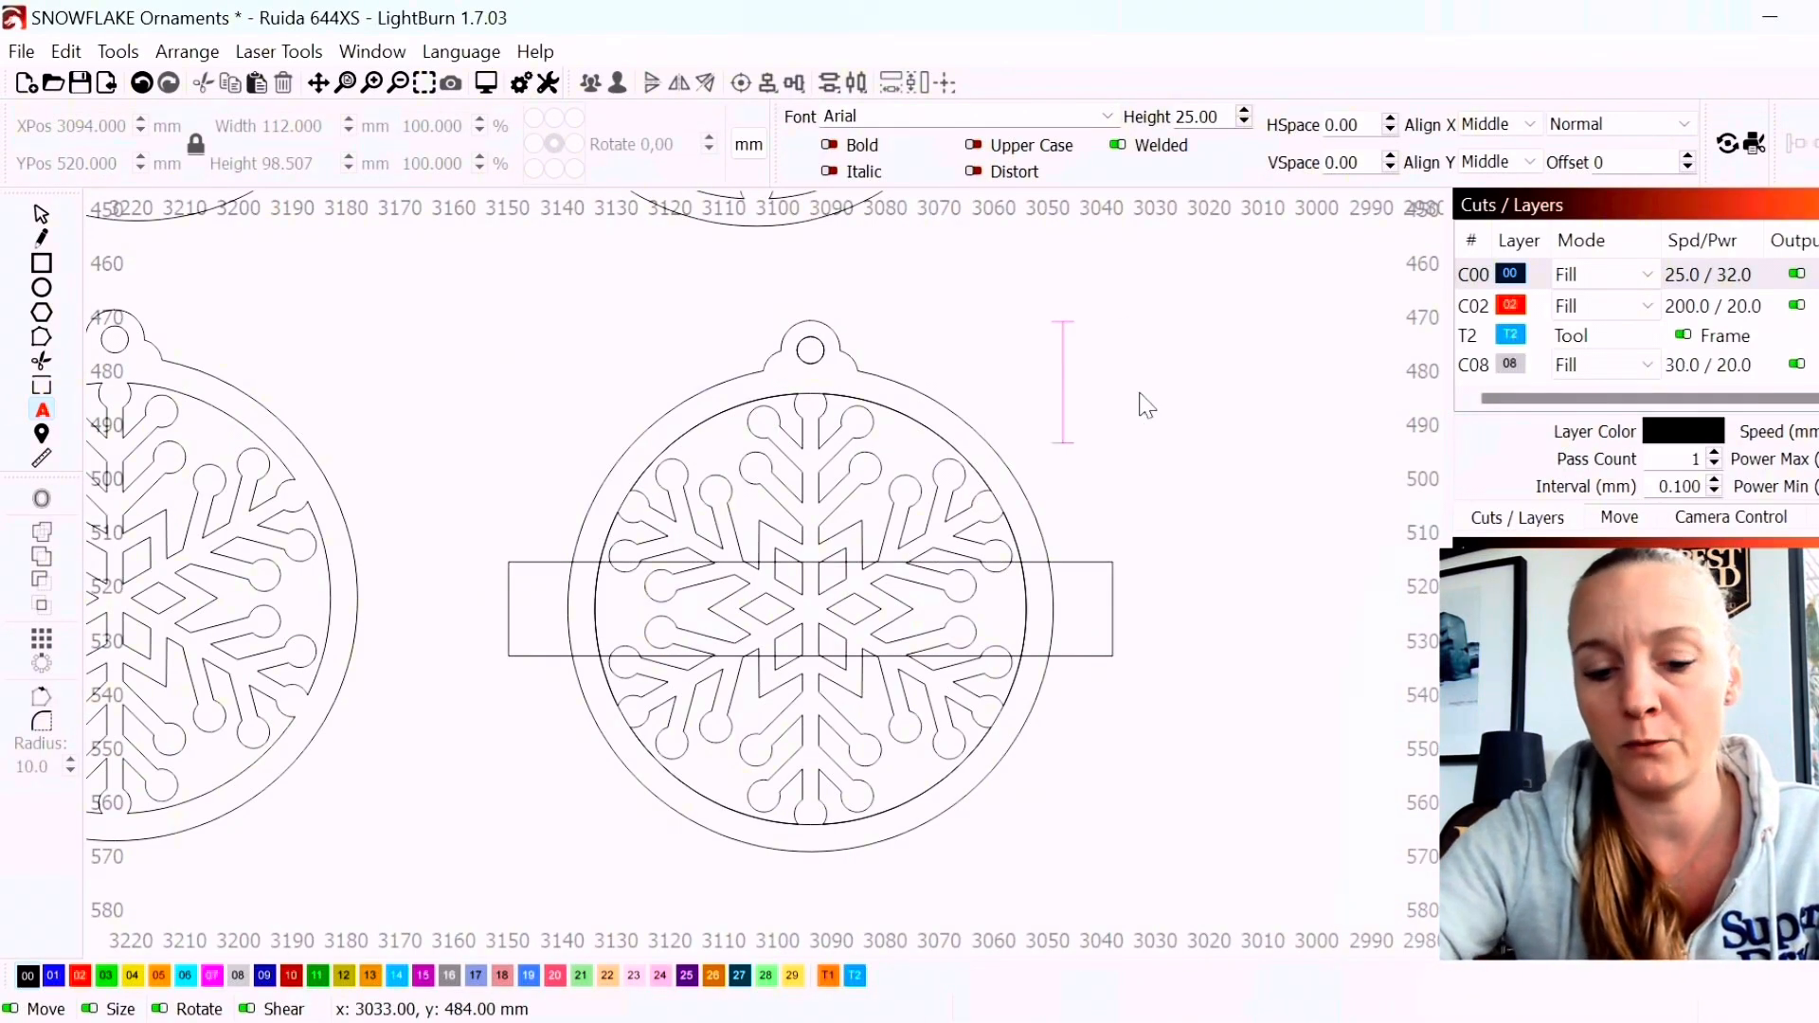
{"action": "type", "text": "MOGRN"}
{"action": "key", "text": "BackSpace"}
{"action": "key", "text": "BackSpace"}
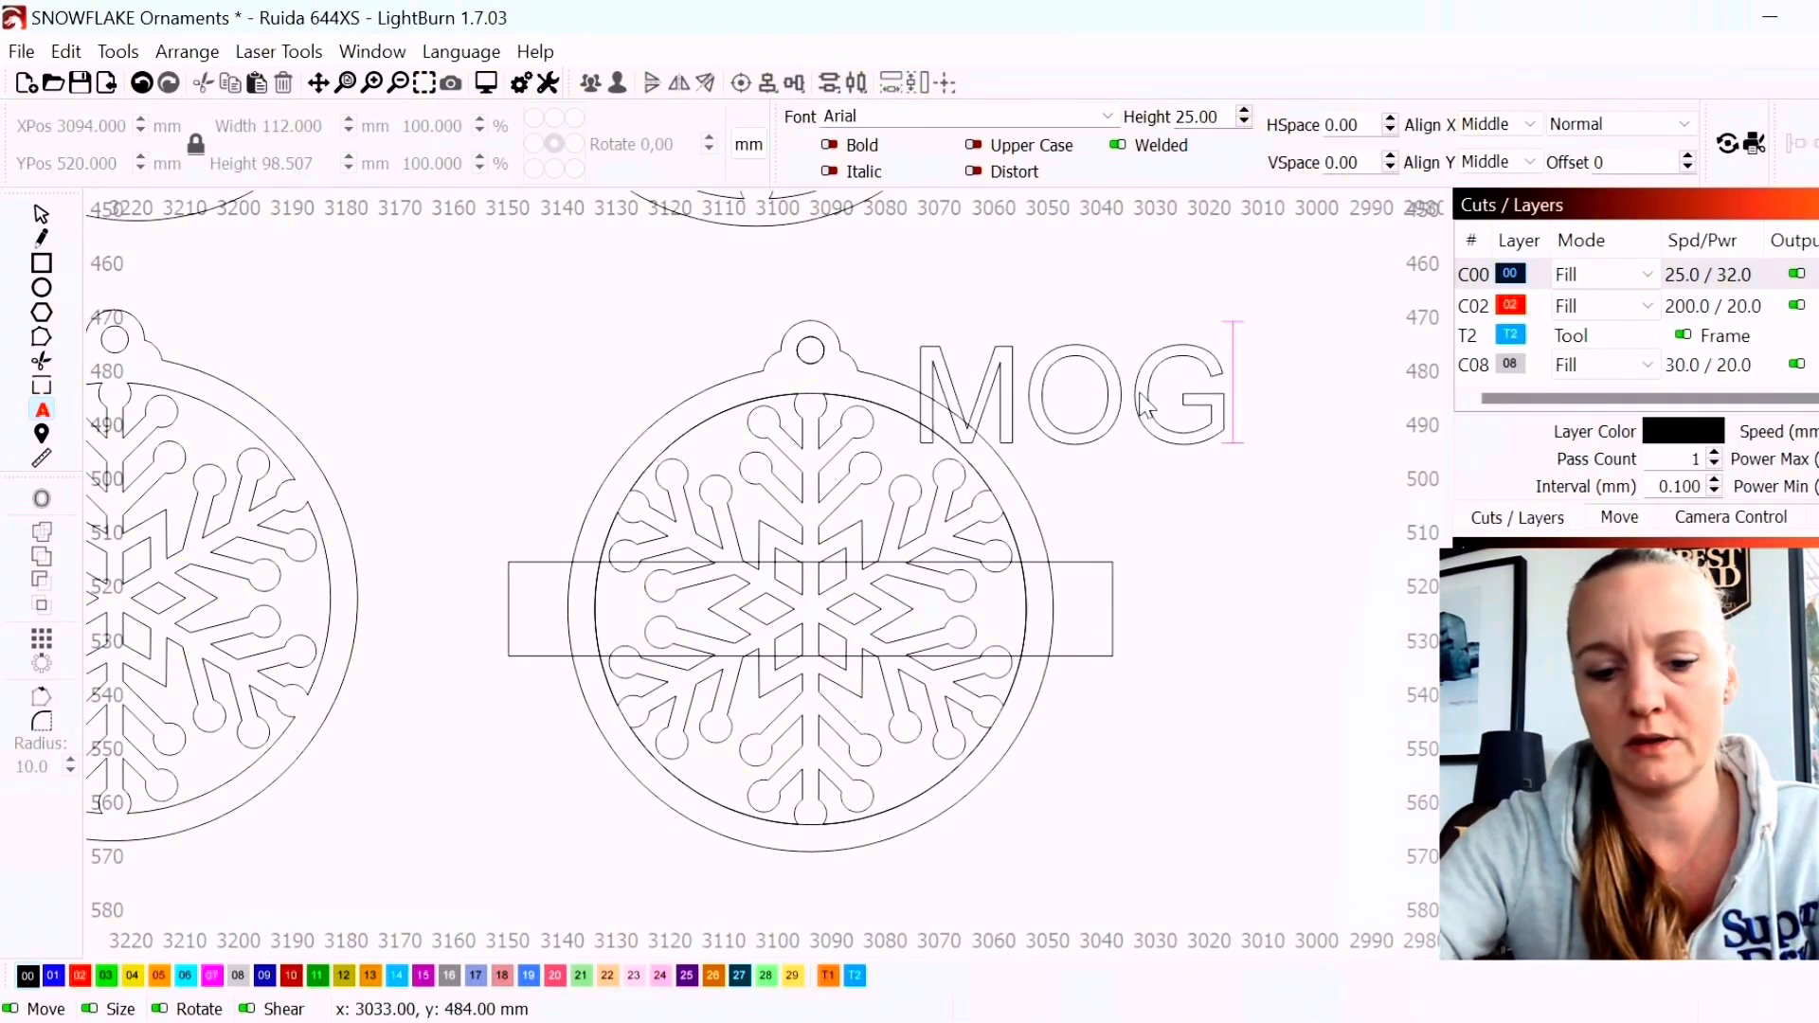
{"action": "type", "text": "ENSEN"}
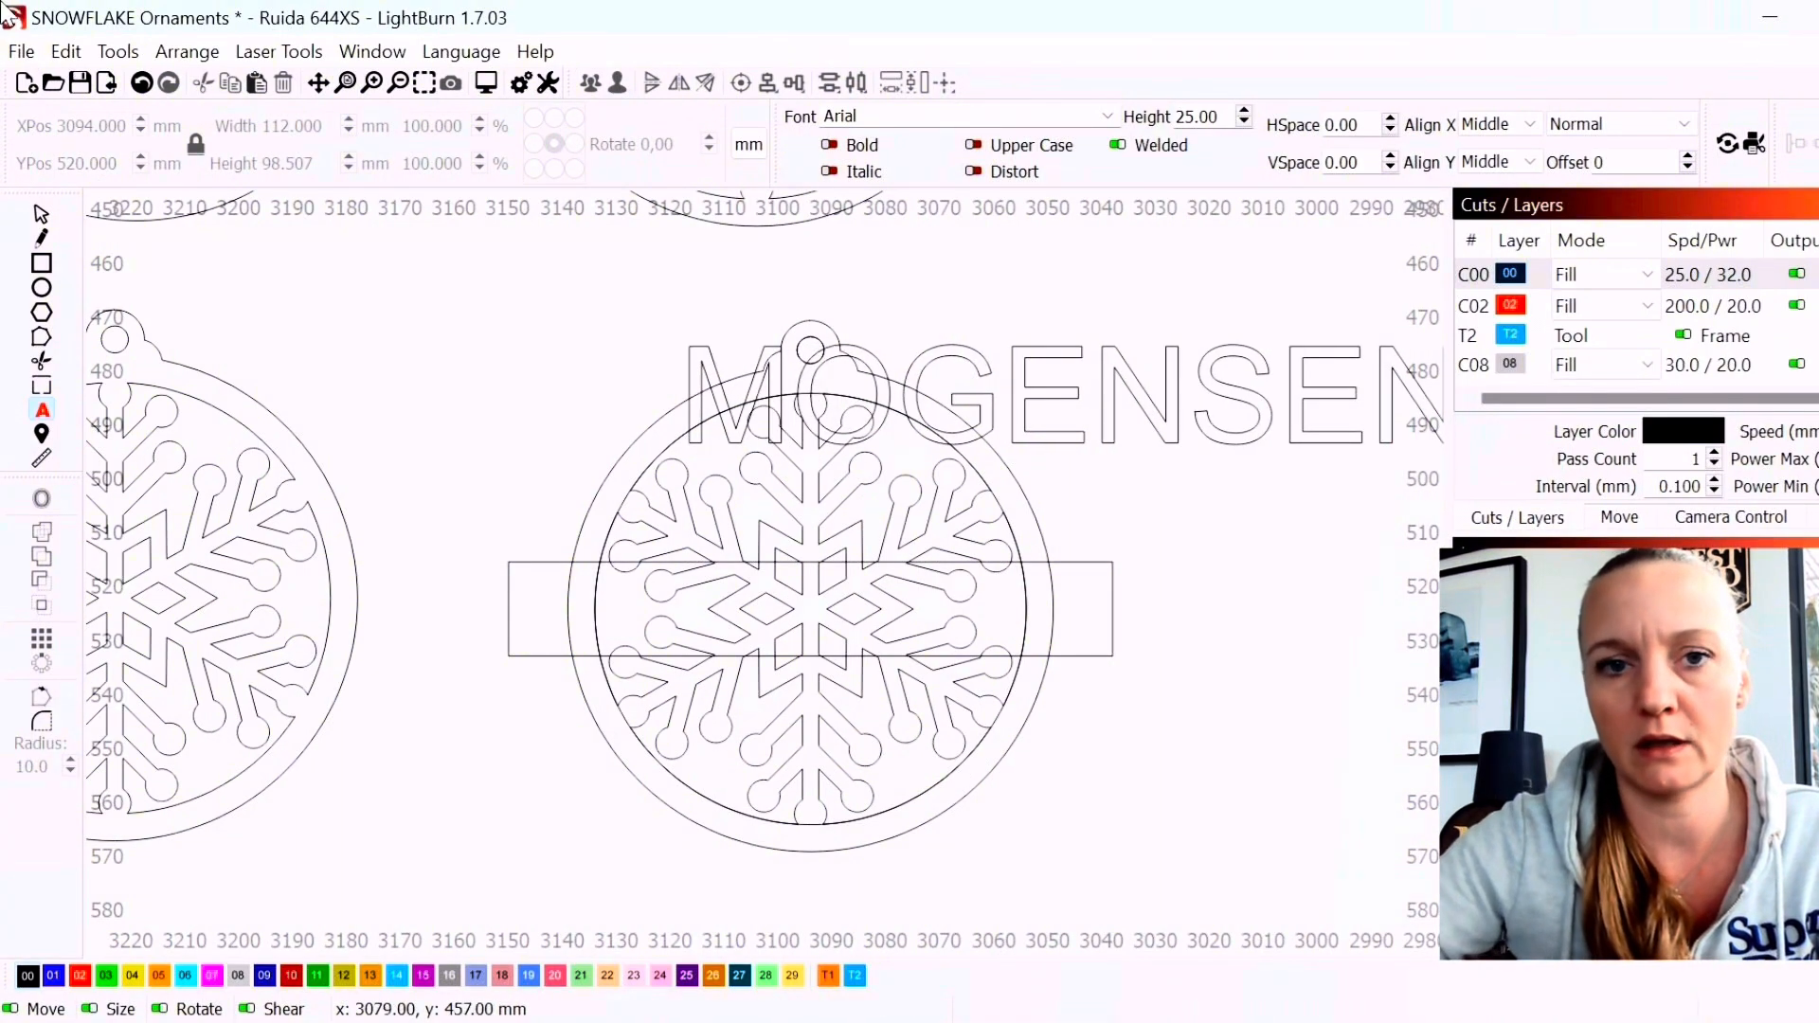
{"action": "left_click", "coordinate": [41, 218]}
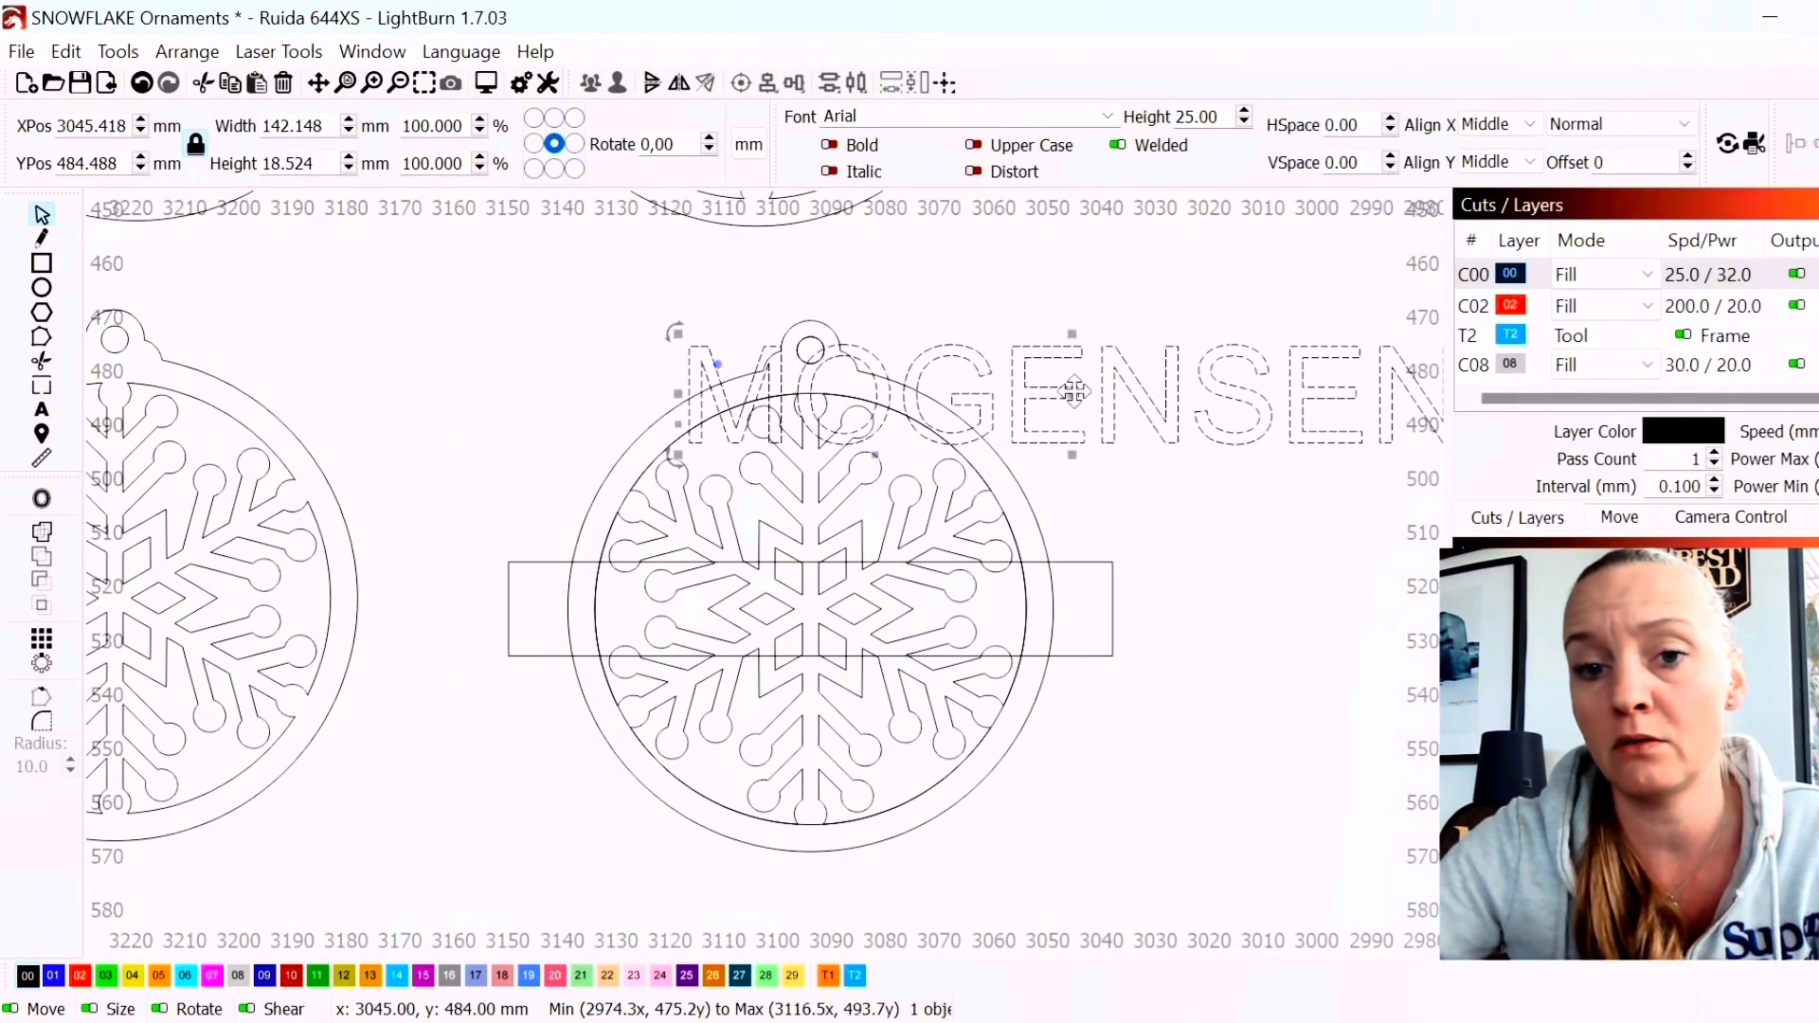
Place the surname text on the ornament's crossing rectangle and scale it proportionally to about 74.7 mm wide
{"action": "left_click_drag", "start_coordinate": [1076, 408], "coordinate": [815, 630]}
{"action": "scroll", "coordinate": [1193, 761], "scroll_direction": "up", "scroll_amount": 2}
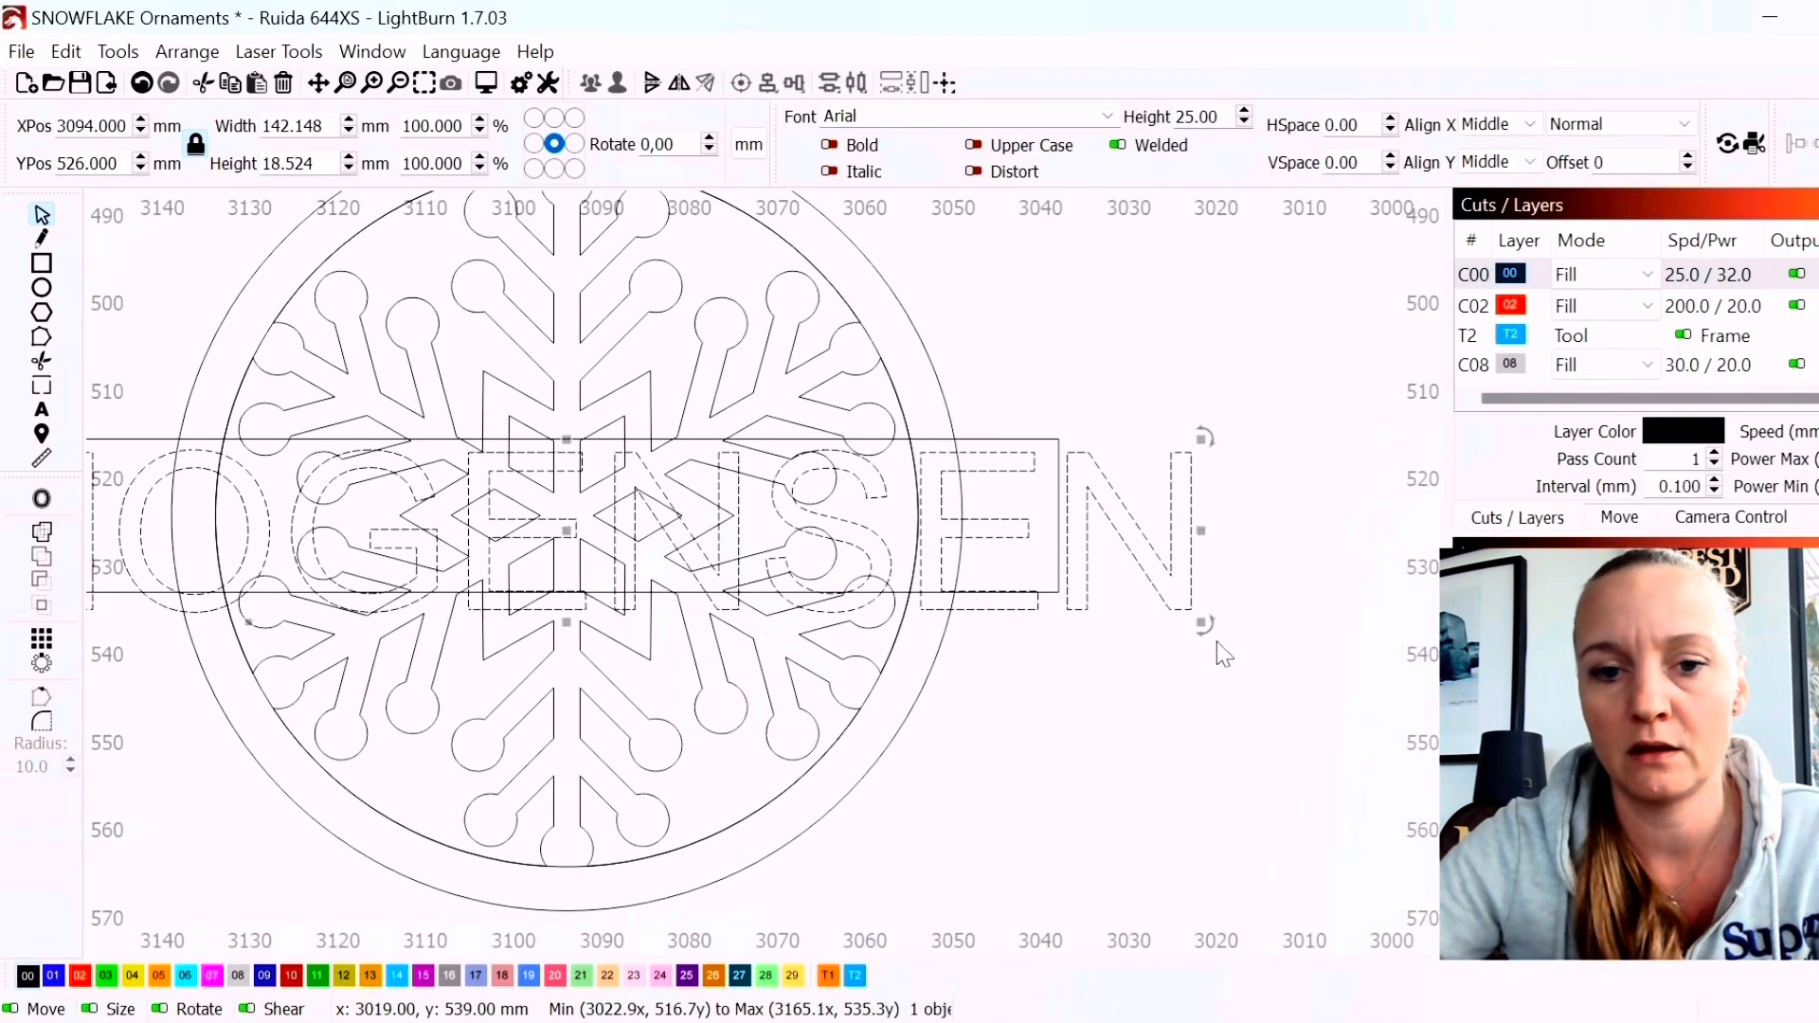
{"action": "left_click_drag", "start_coordinate": [1202, 623], "coordinate": [746, 556]}
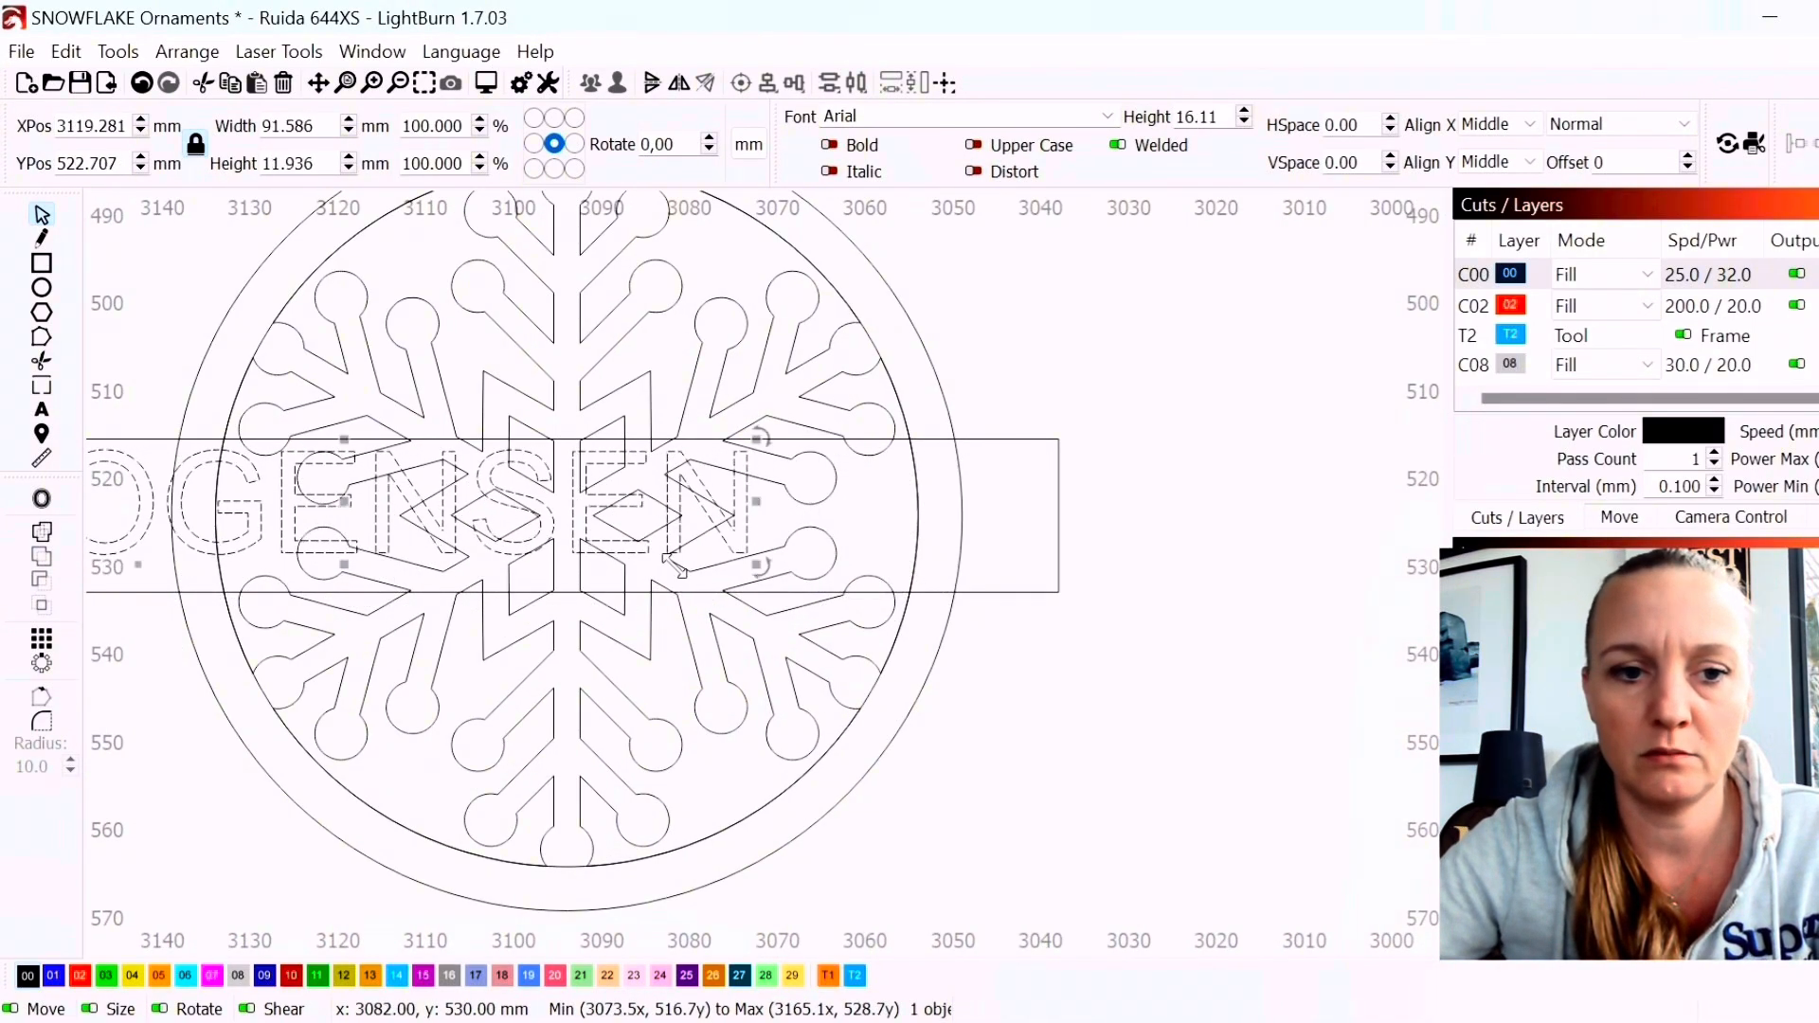
{"action": "scroll", "coordinate": [507, 462], "scroll_direction": "left", "scroll_amount": 4}
{"action": "left_click_drag", "start_coordinate": [520, 499], "coordinate": [775, 509]}
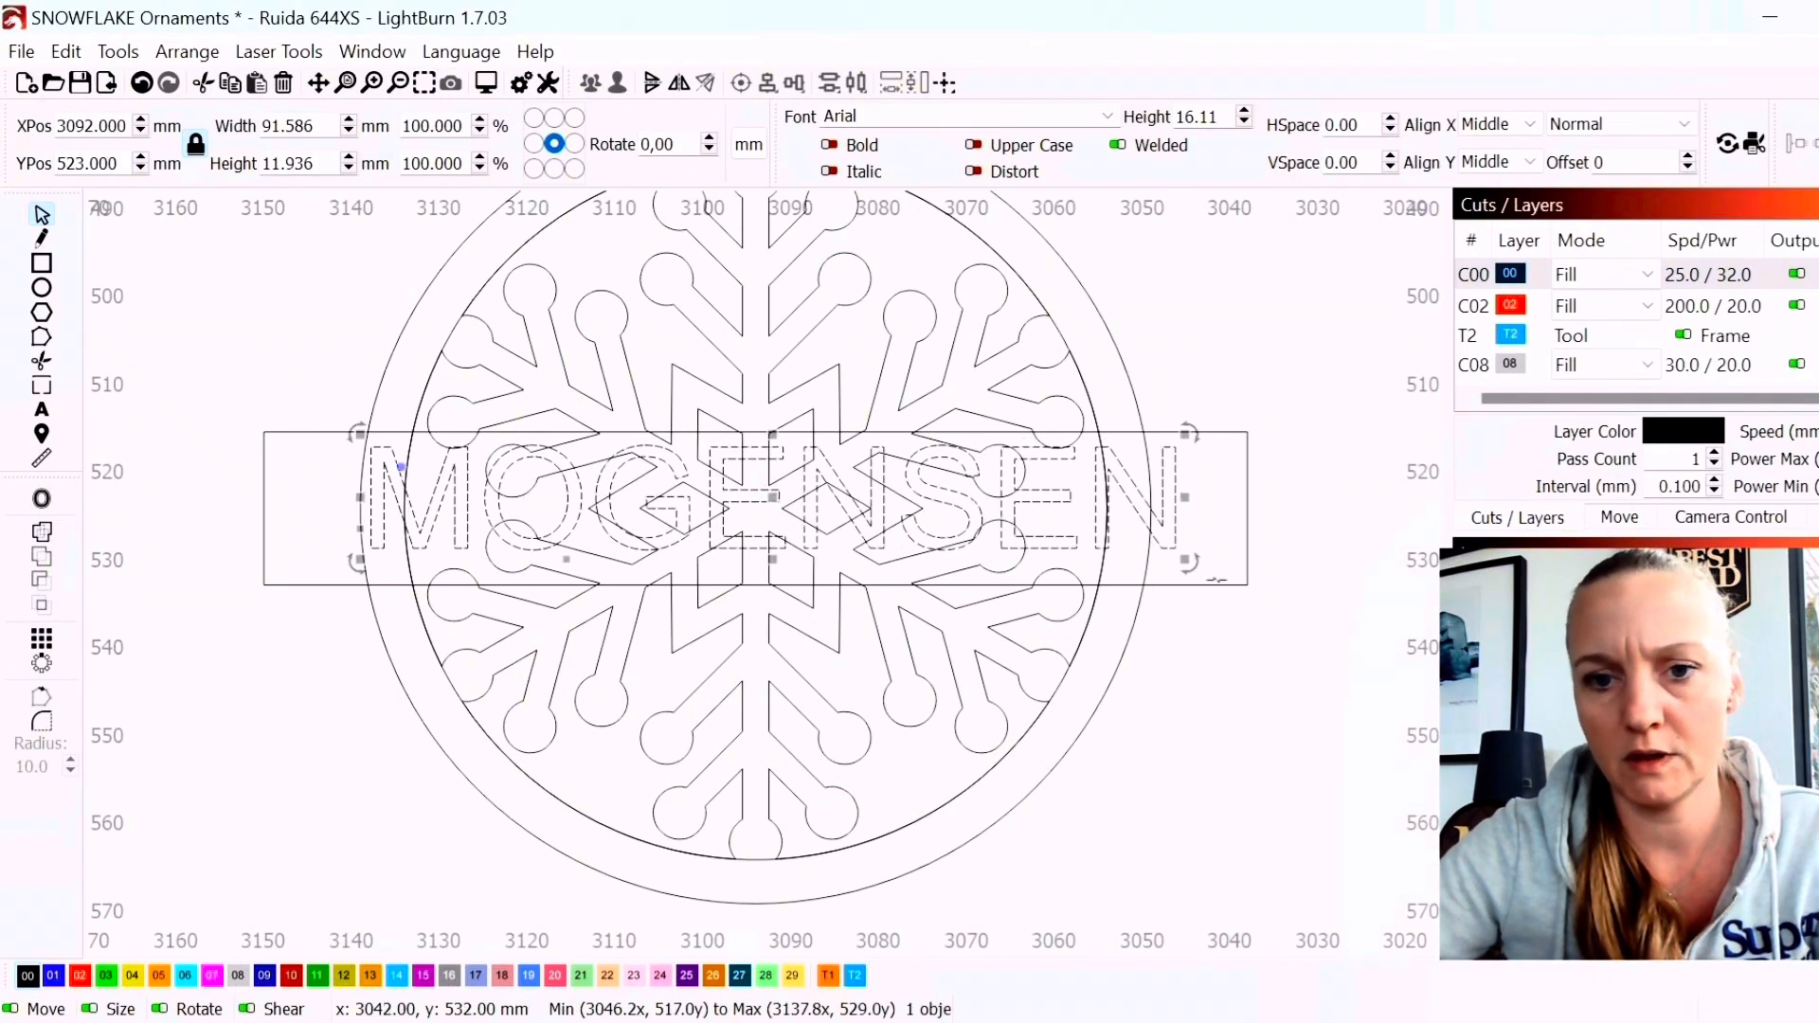
{"action": "left_click_drag", "start_coordinate": [1185, 561], "coordinate": [1041, 542]}
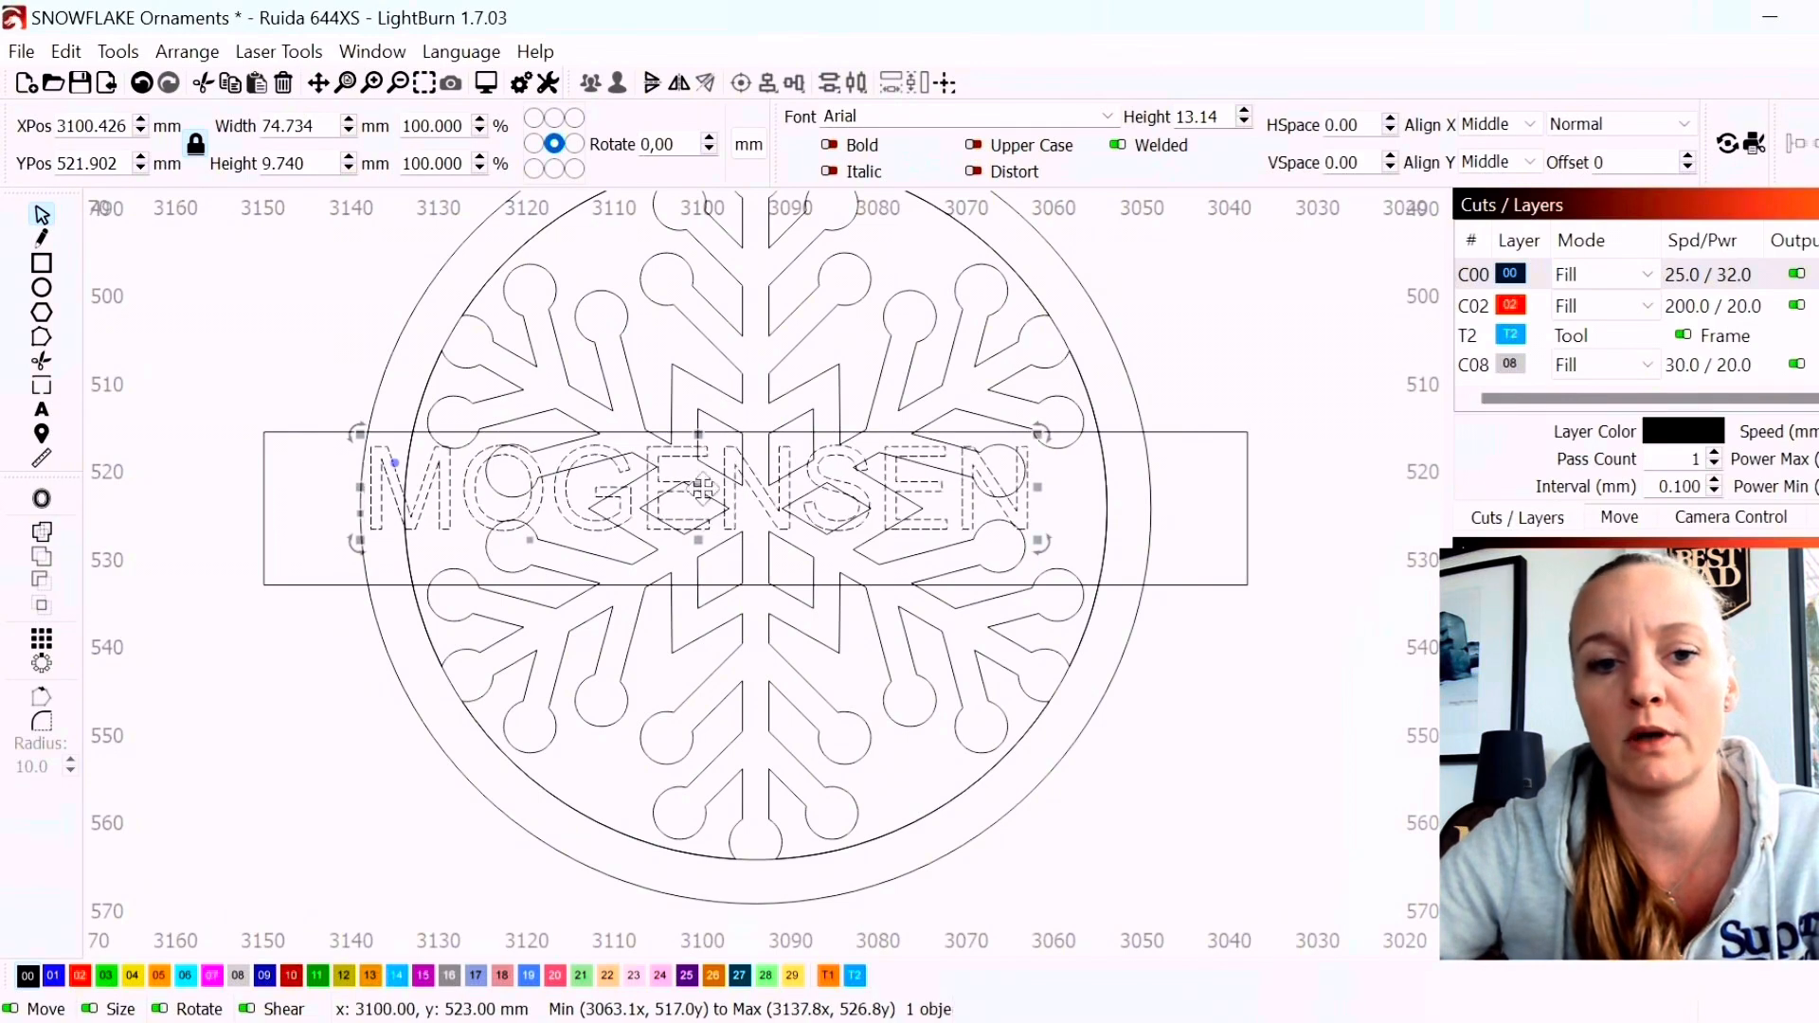
Center the name text on the snowflake and shrink the rectangle around it to about 83 mm wide and 11 mm high
{"action": "left_click_drag", "start_coordinate": [699, 484], "coordinate": [753, 513]}
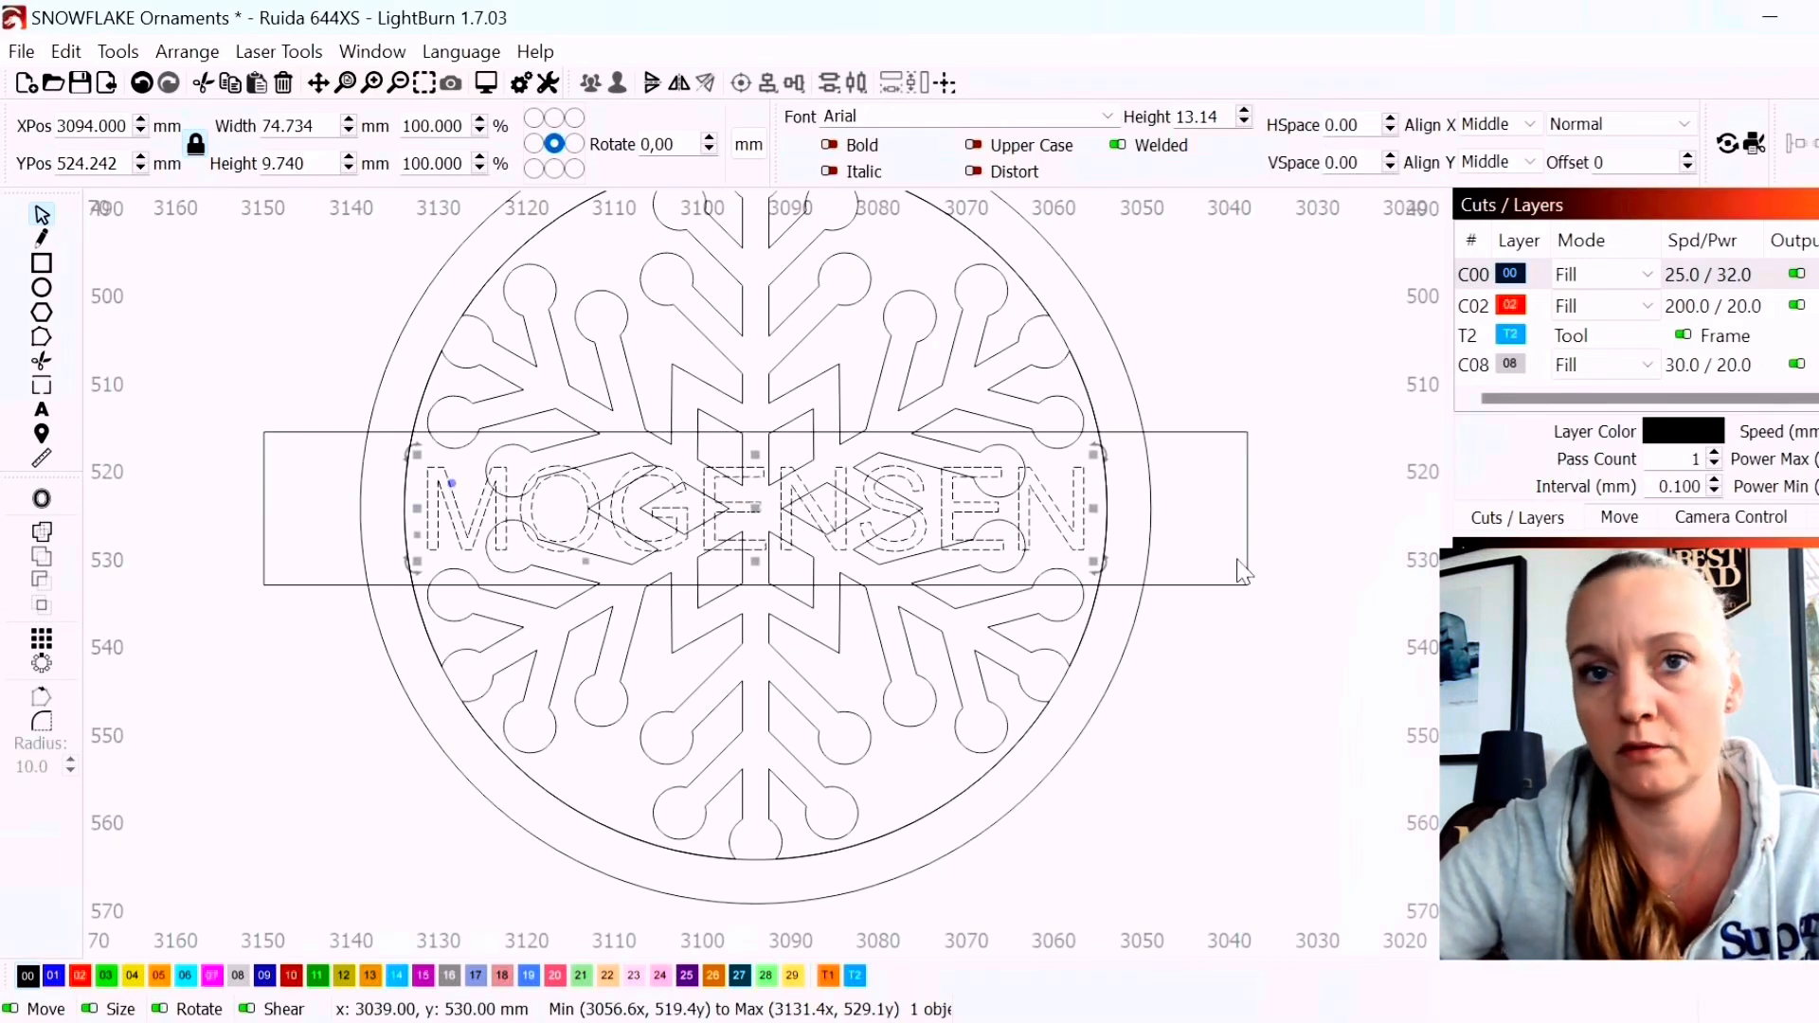
{"action": "left_click", "coordinate": [1183, 583]}
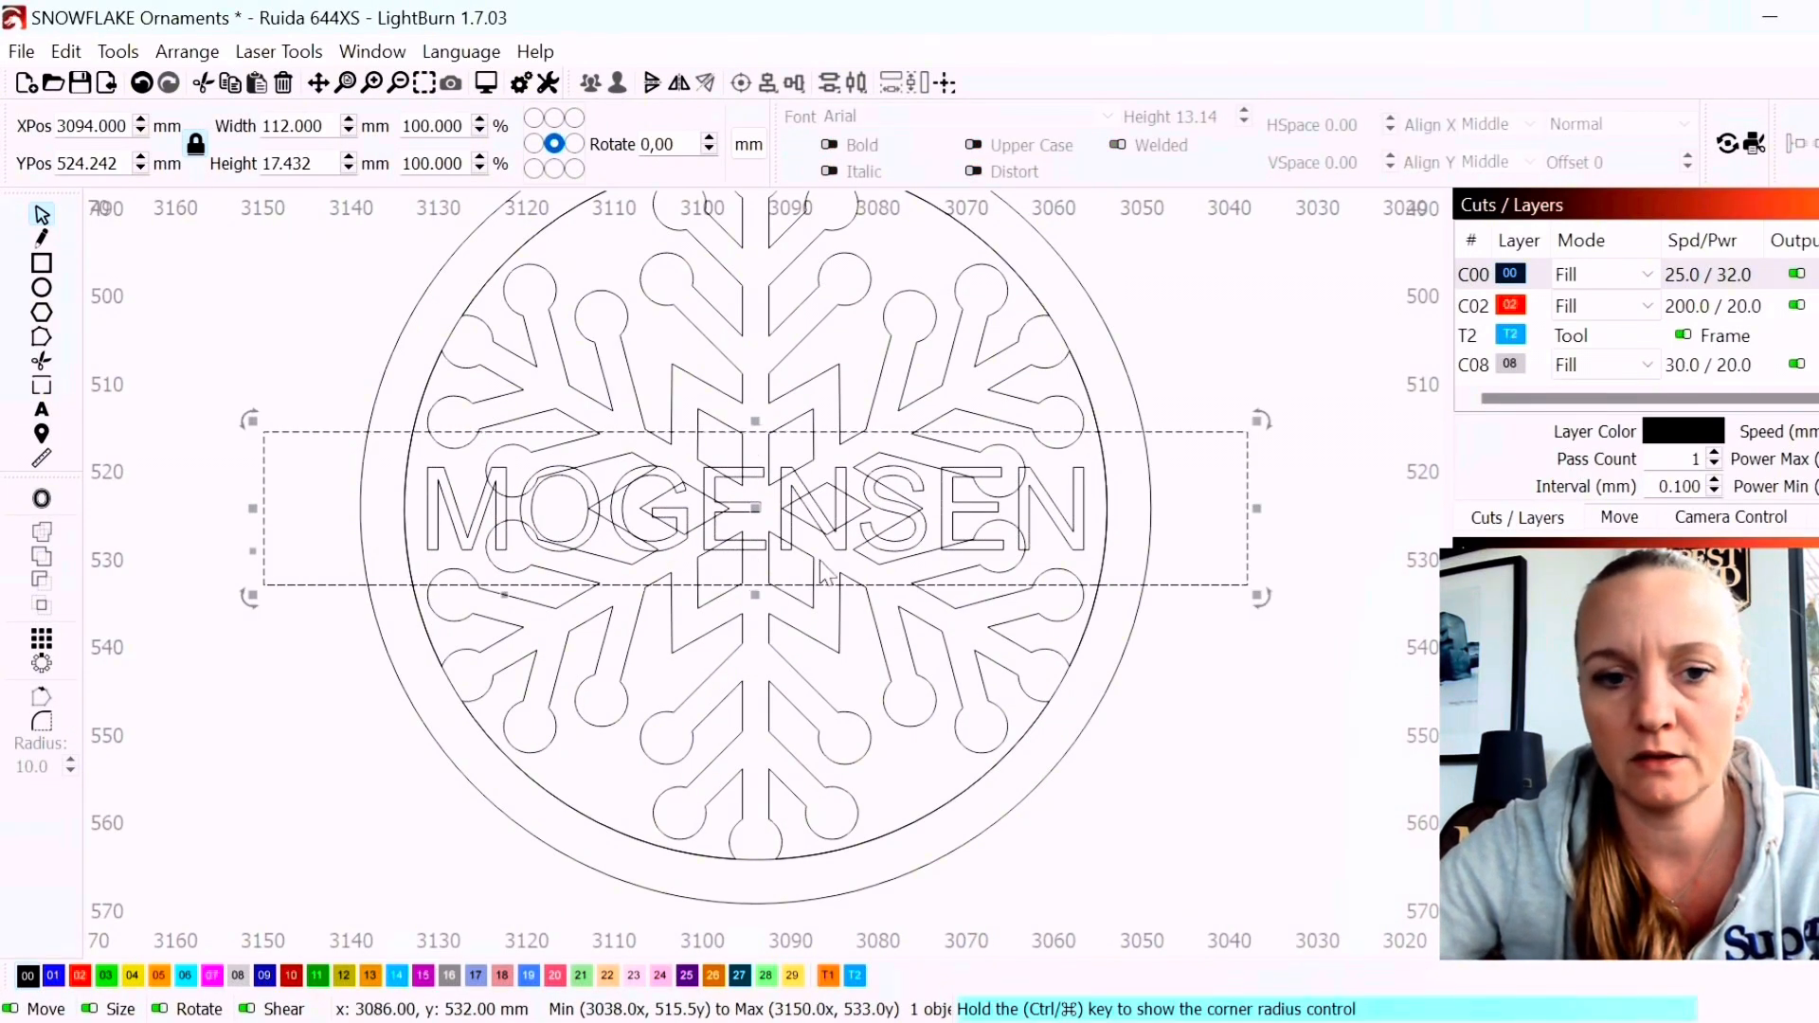
{"action": "left_click_drag", "start_coordinate": [755, 595], "coordinate": [755, 561]}
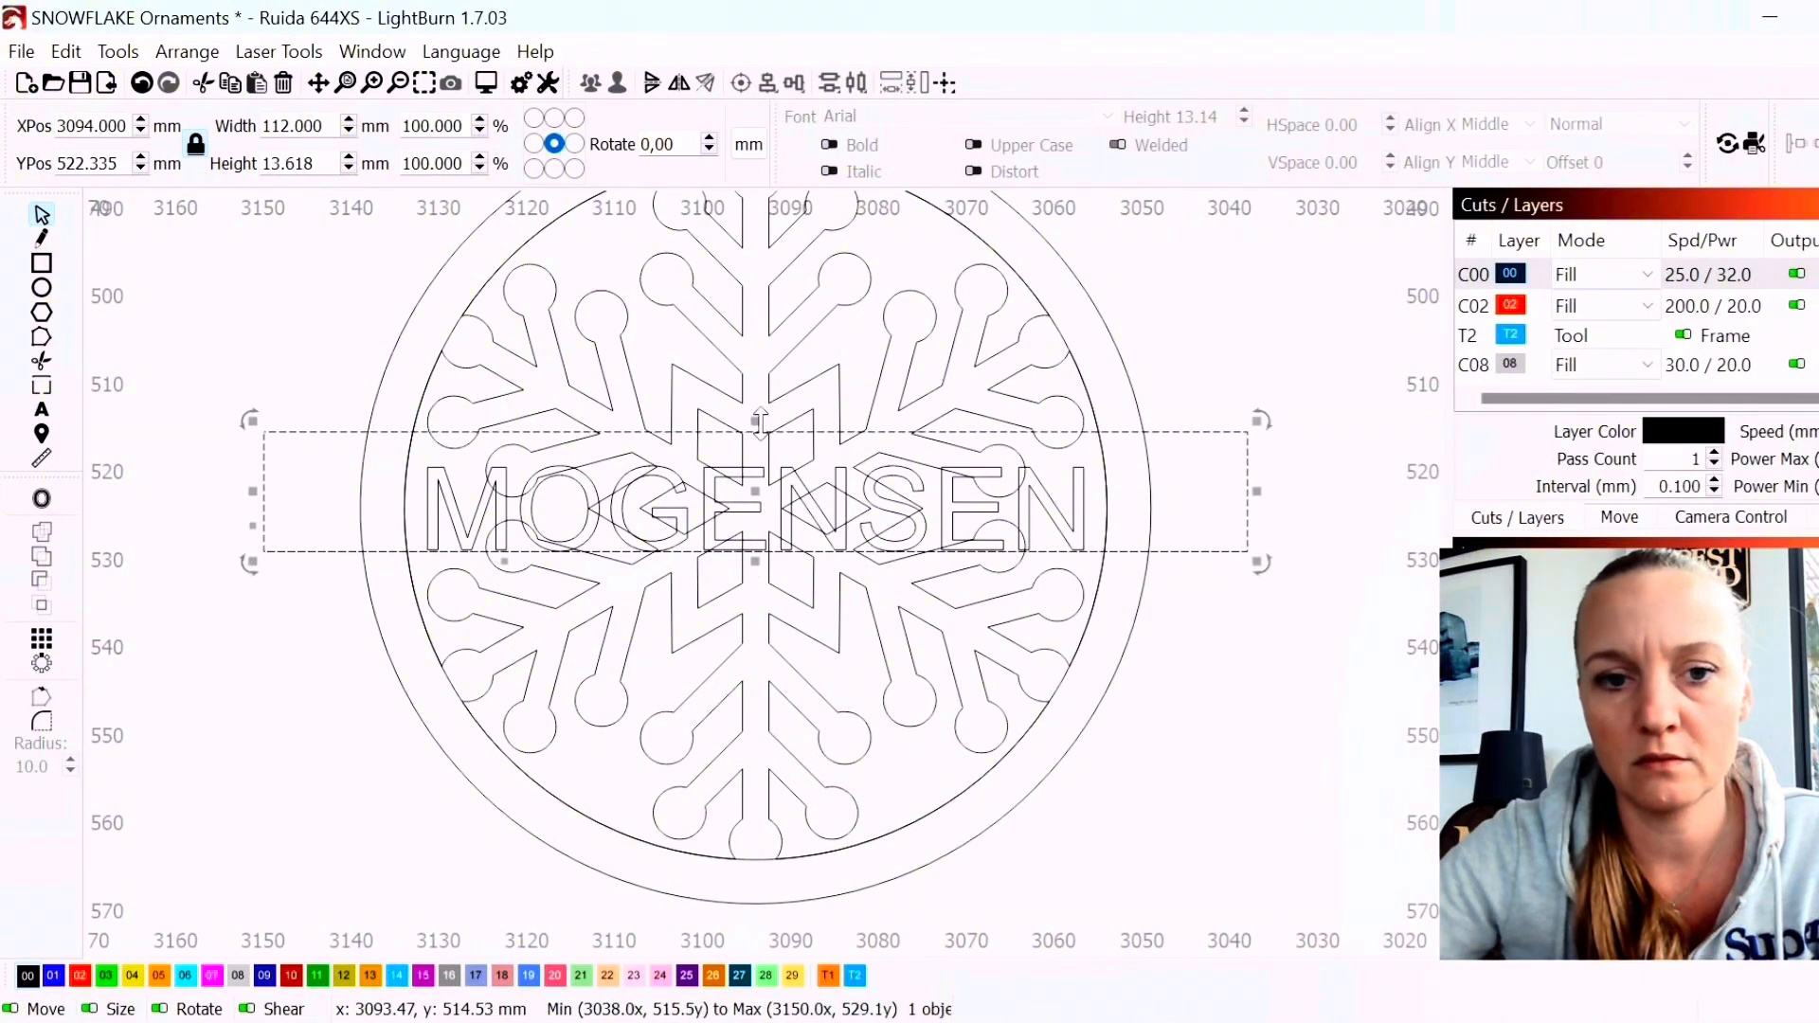
{"action": "left_click_drag", "start_coordinate": [769, 434], "coordinate": [767, 456]}
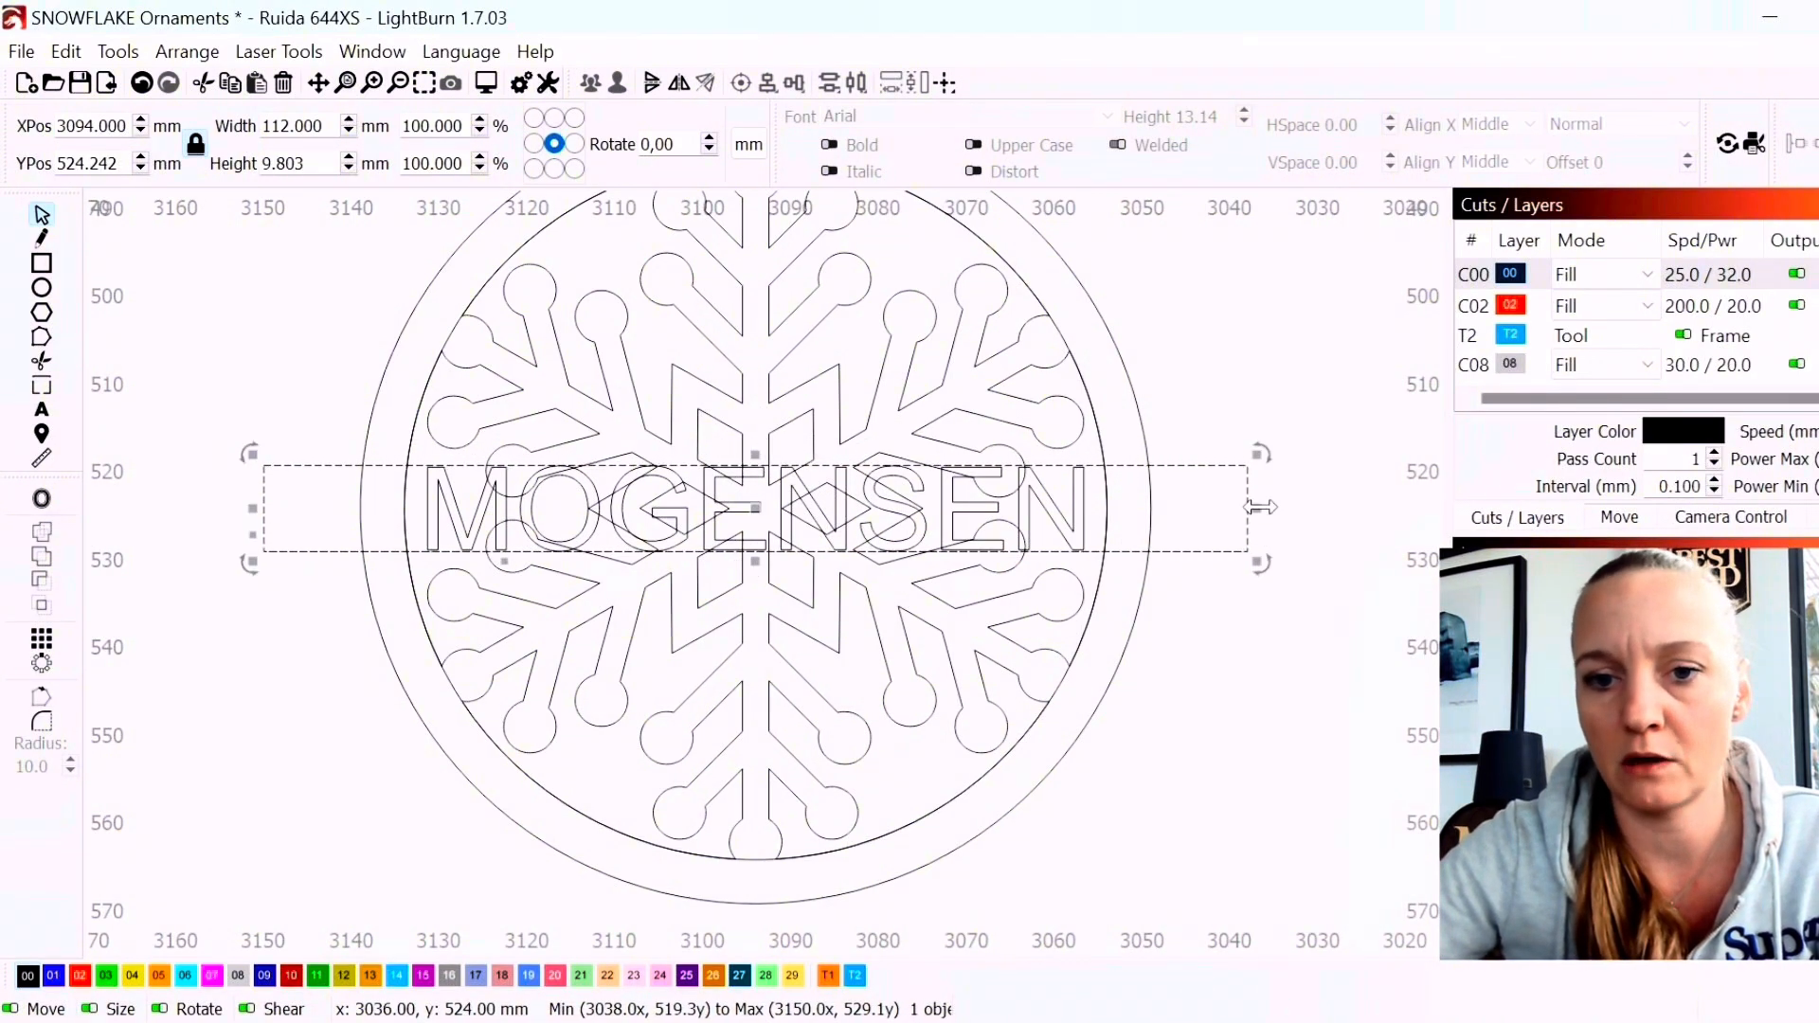
{"action": "left_click_drag", "start_coordinate": [1261, 510], "coordinate": [1131, 514]}
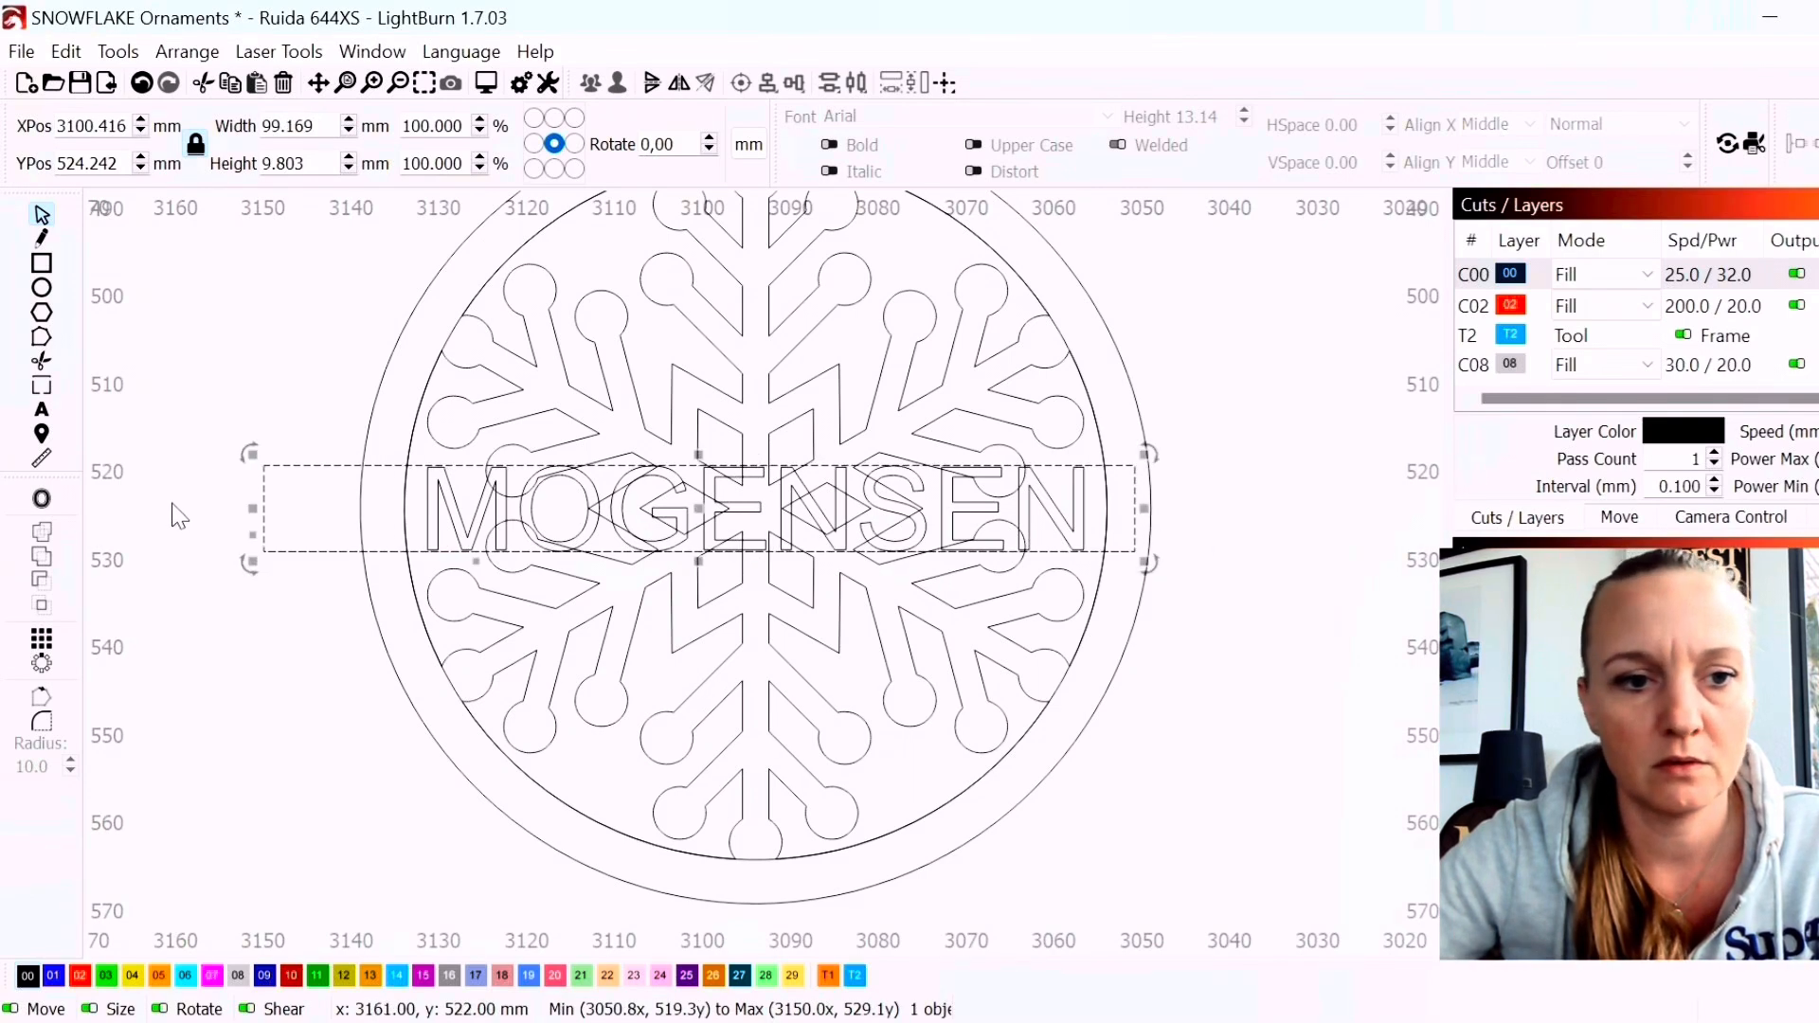
{"action": "left_click_drag", "start_coordinate": [249, 512], "coordinate": [375, 513]}
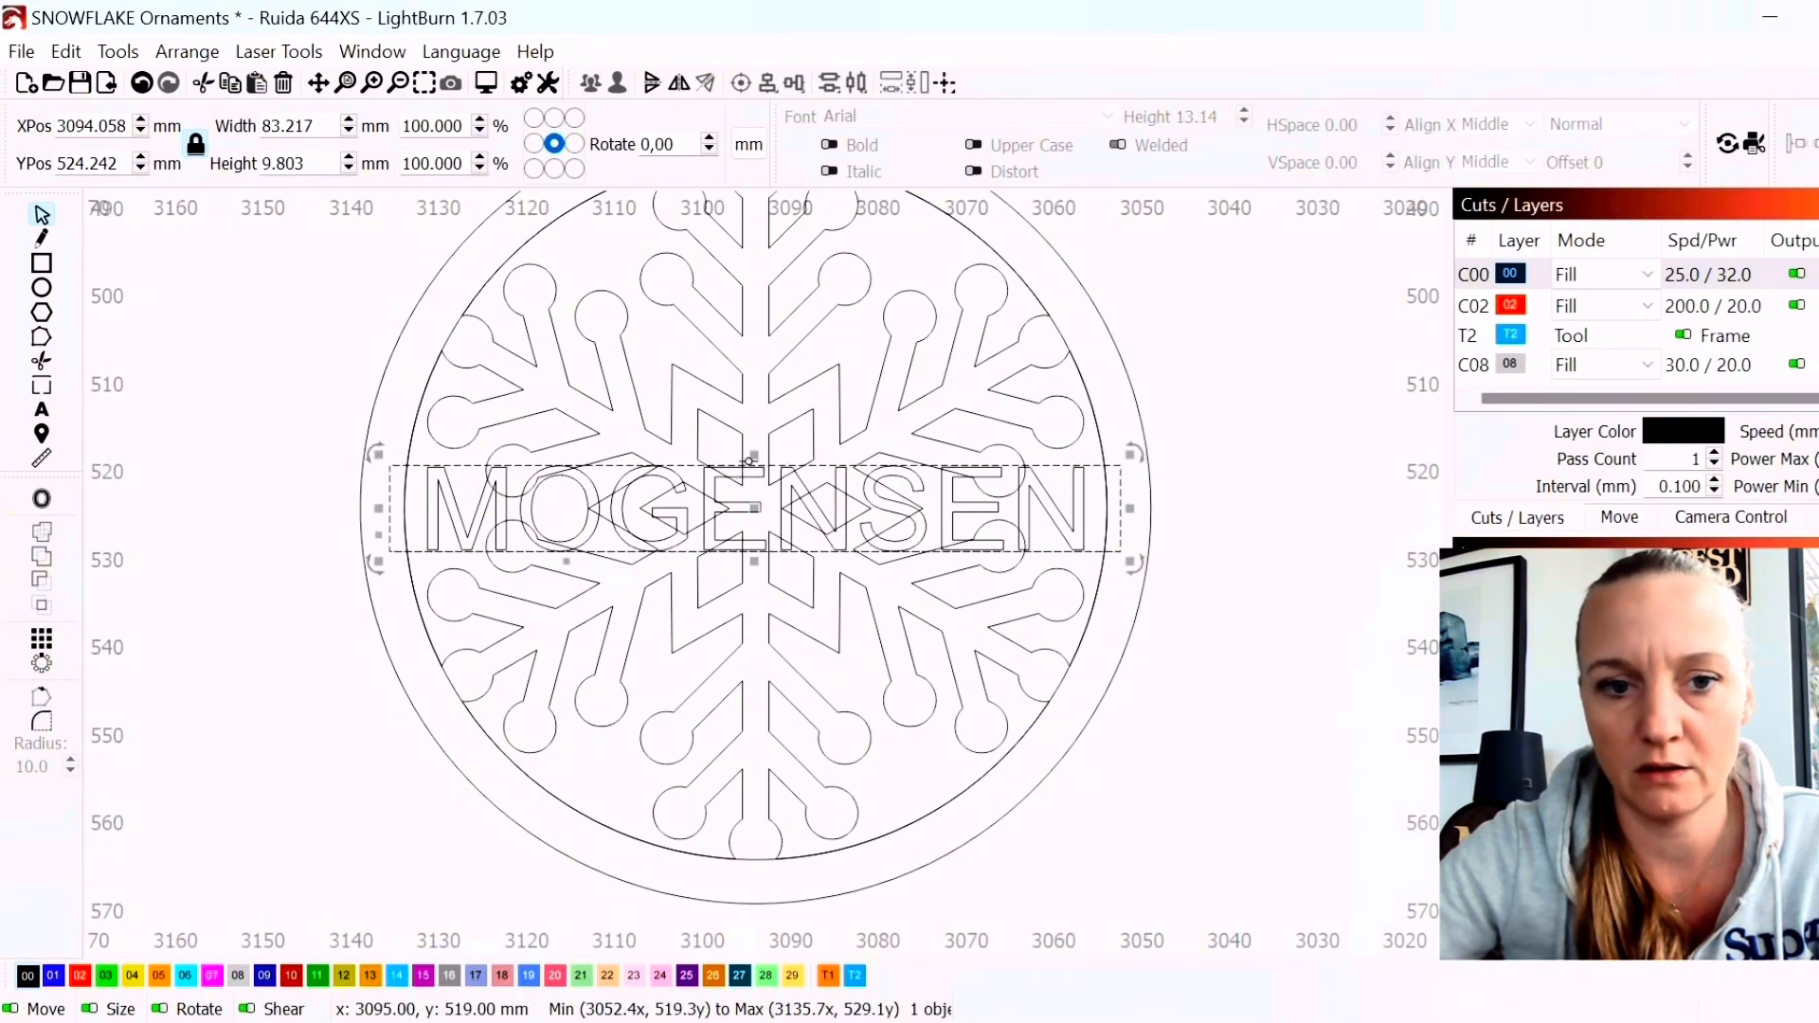
{"action": "left_click_drag", "start_coordinate": [755, 462], "coordinate": [751, 461]}
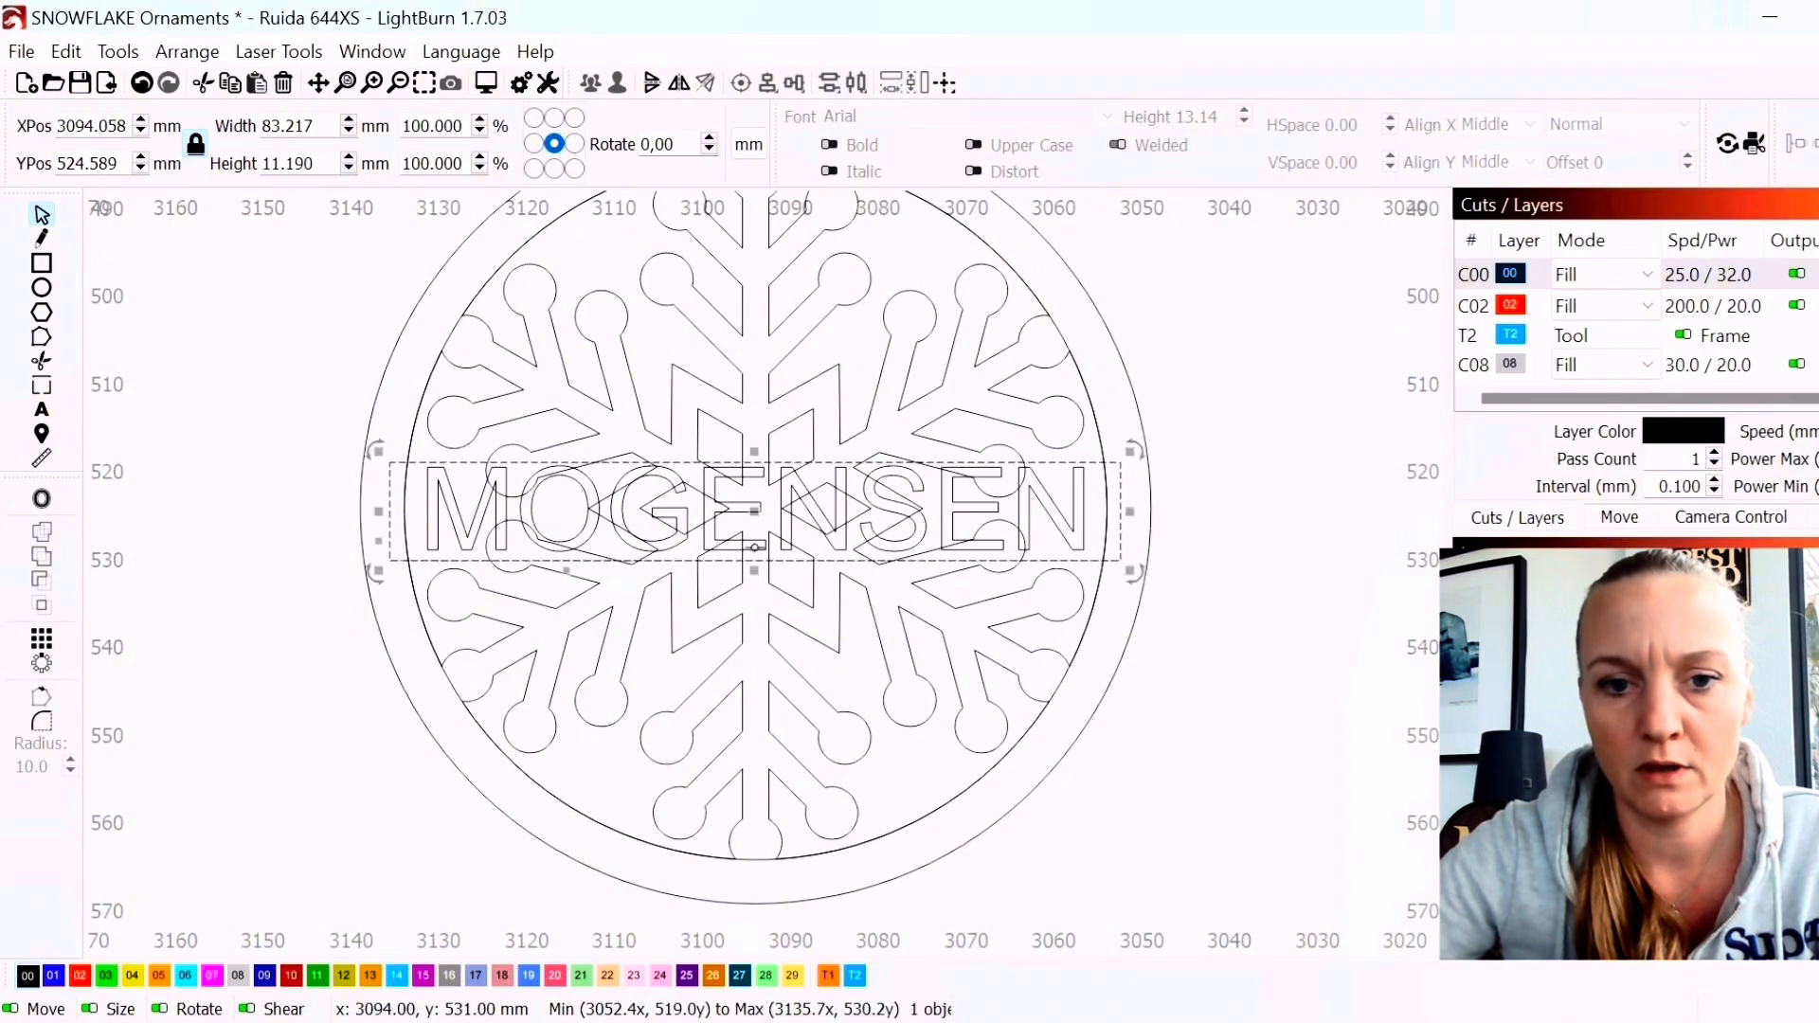
Make the name text bold and set its horizontal letter spacing to -8.00
{"action": "left_click", "coordinate": [1019, 524]}
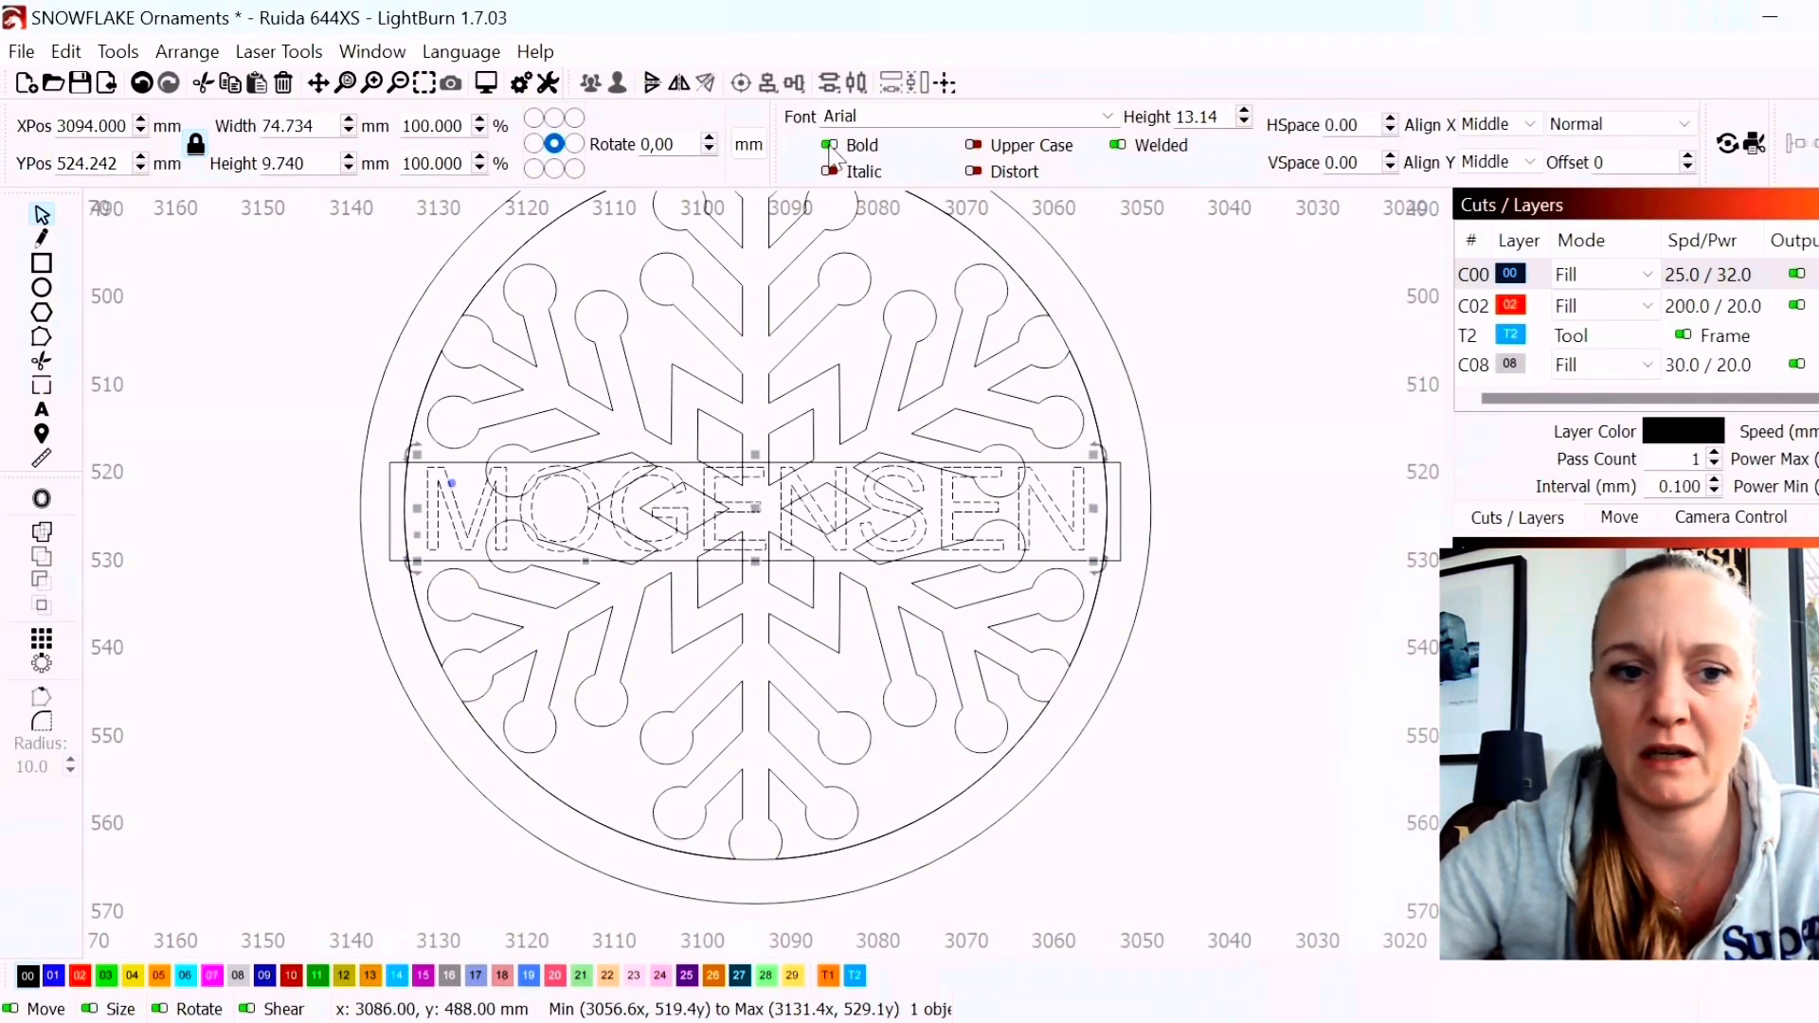
{"action": "left_click", "coordinate": [1390, 130]}
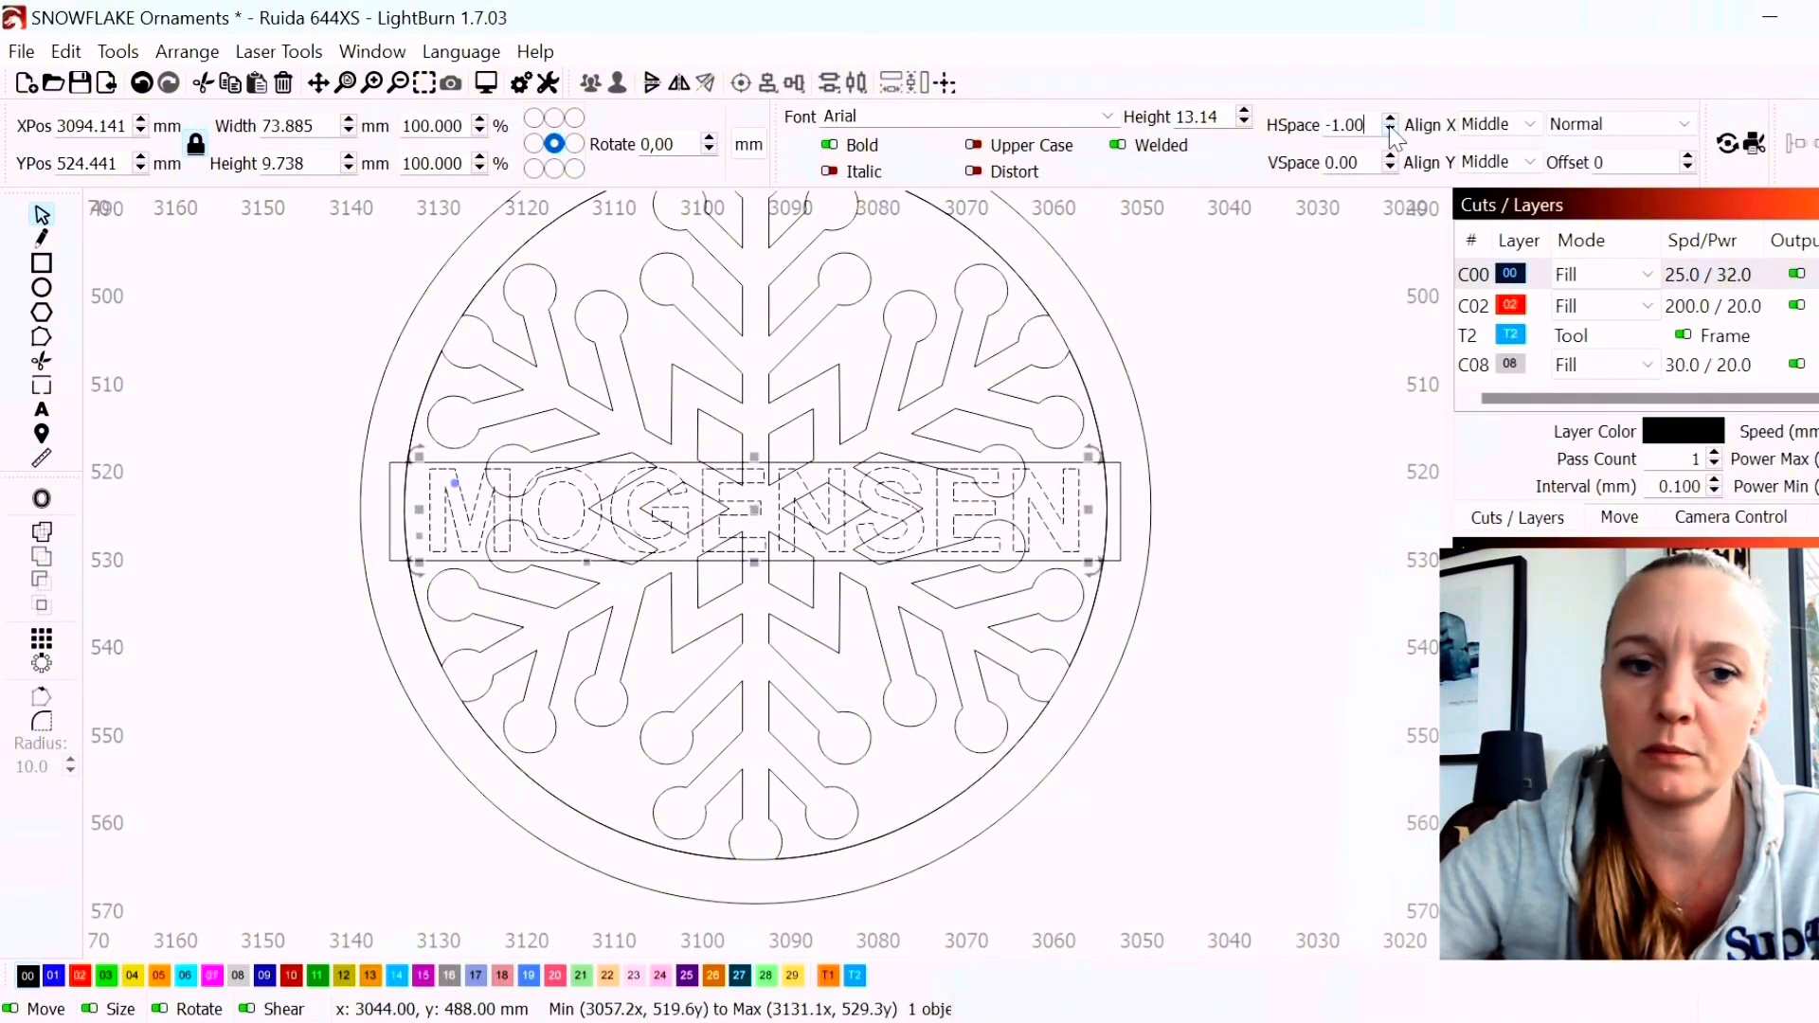
{"action": "left_click", "coordinate": [1390, 131]}
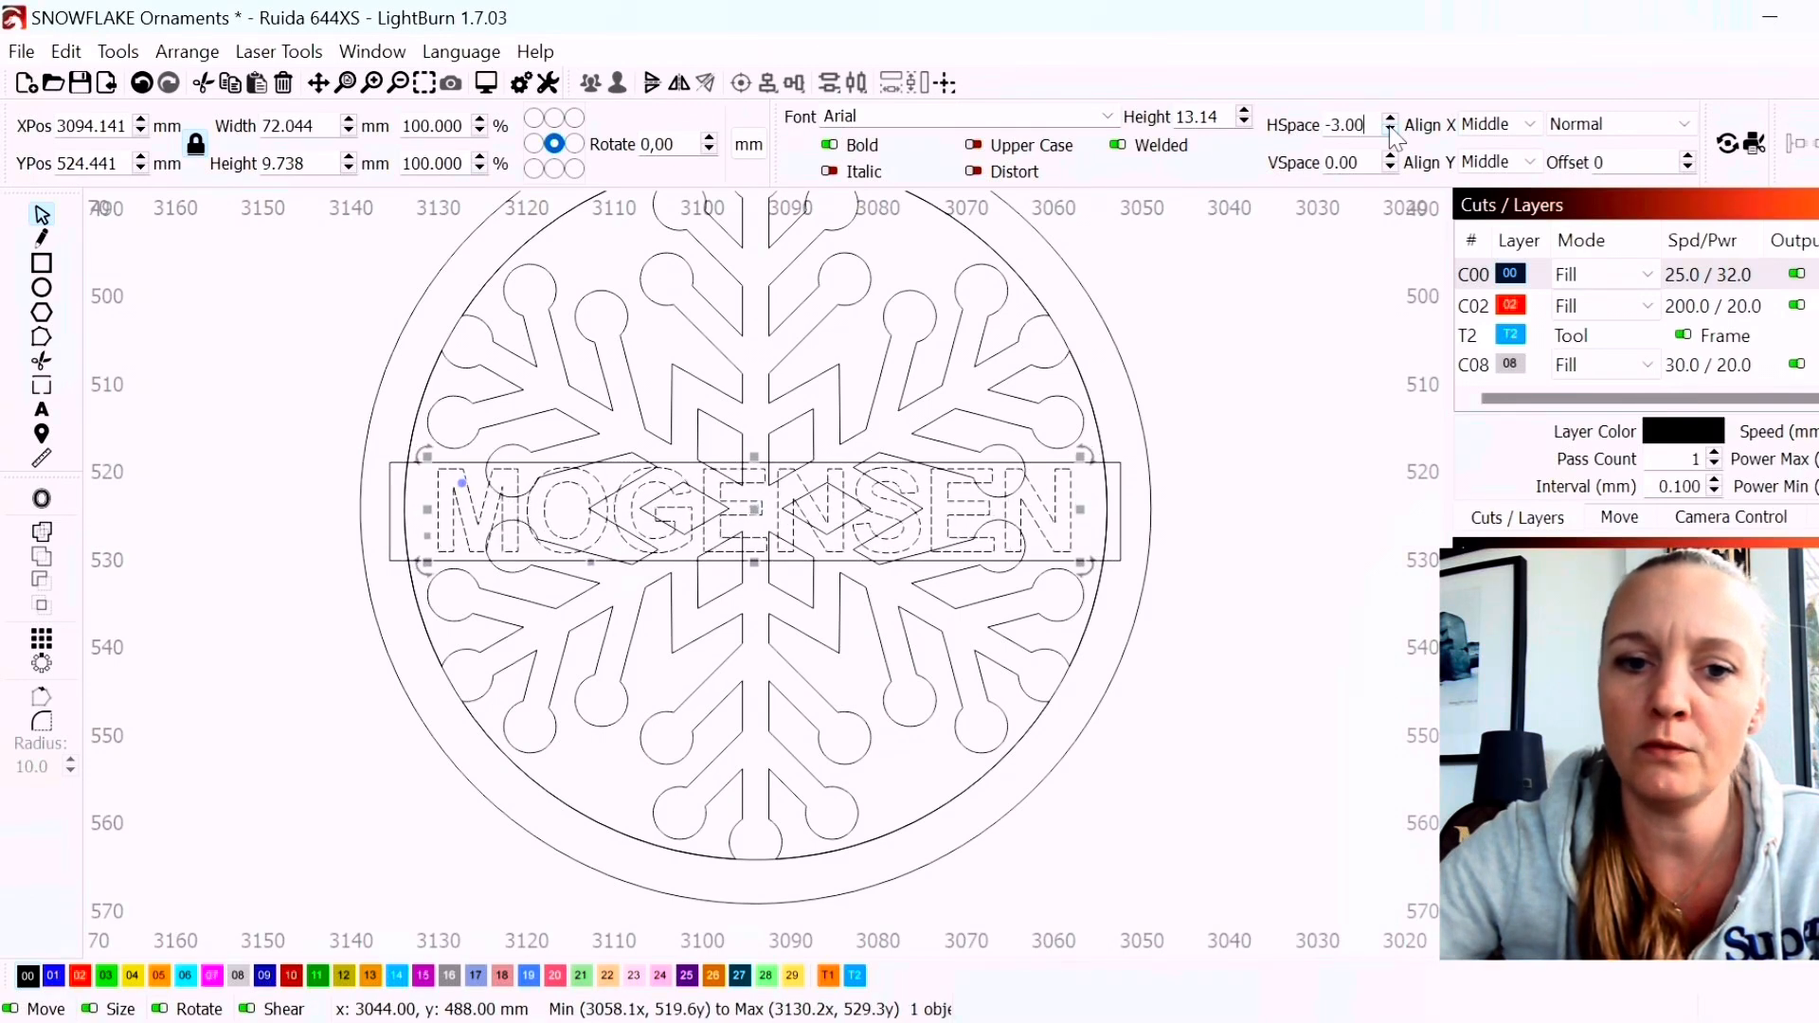
{"action": "left_click", "coordinate": [1390, 131]}
{"action": "left_click", "coordinate": [1390, 131]}
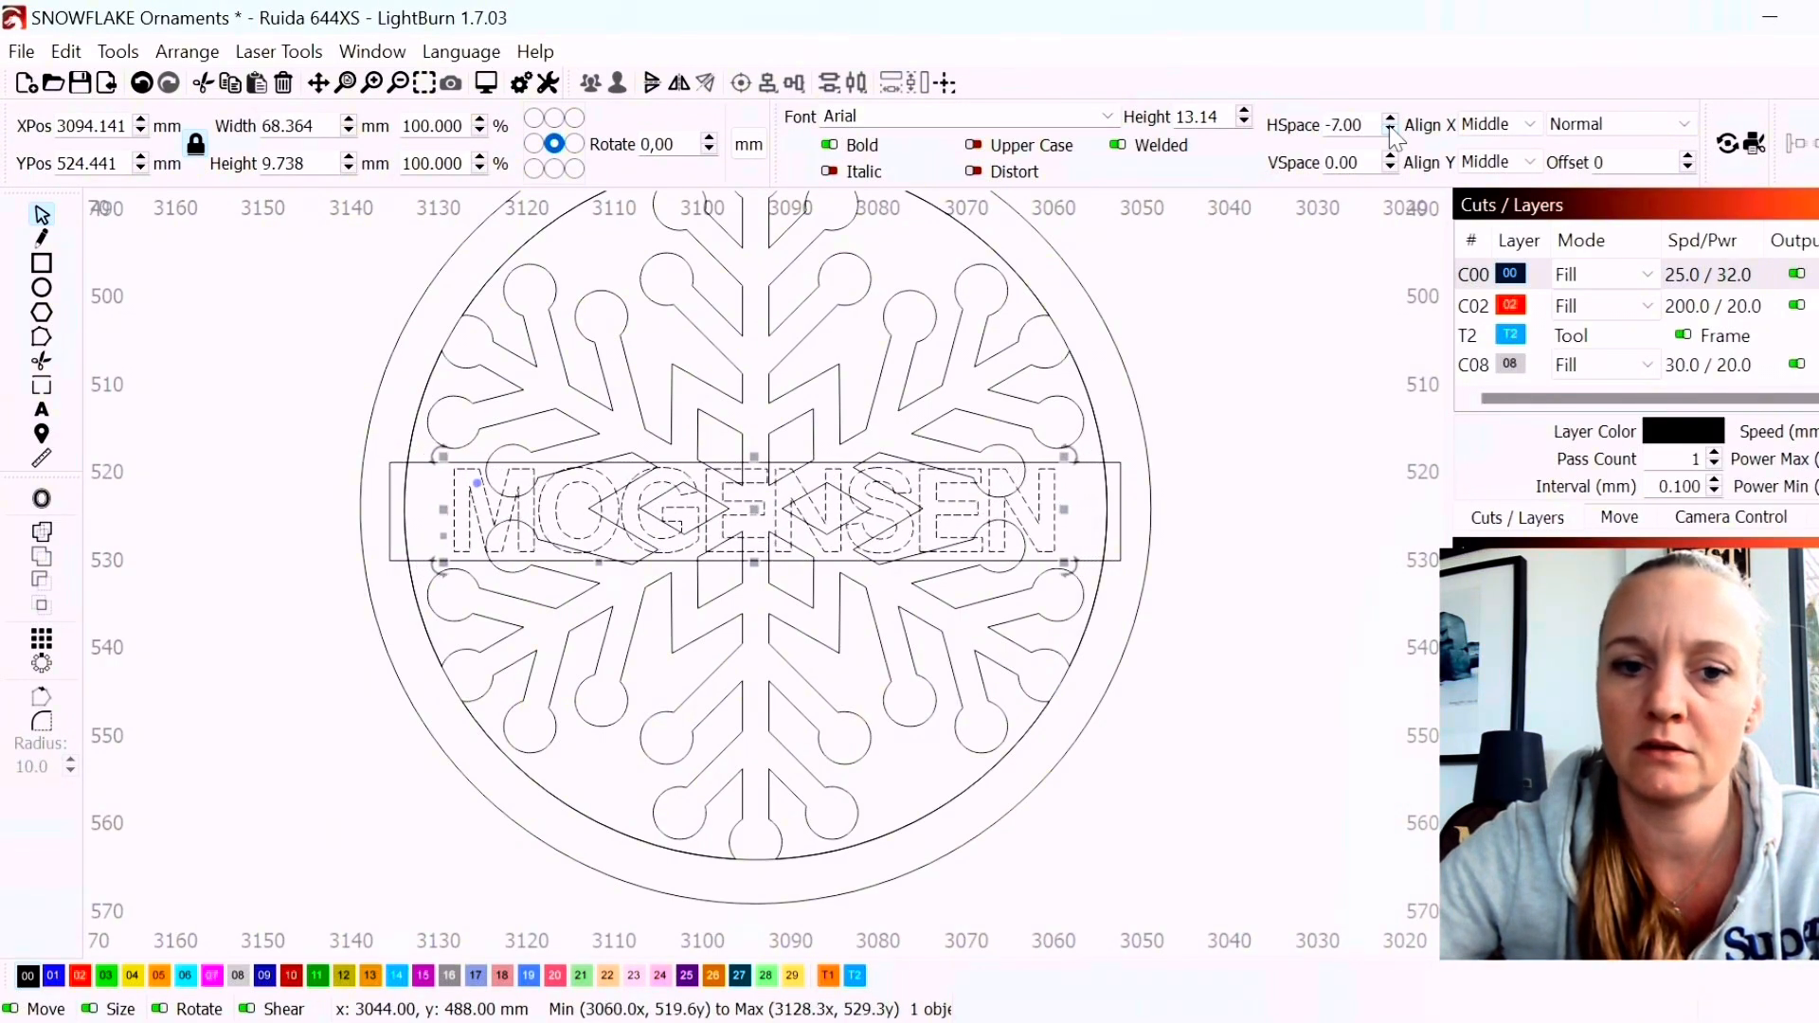
{"action": "left_click", "coordinate": [1390, 131]}
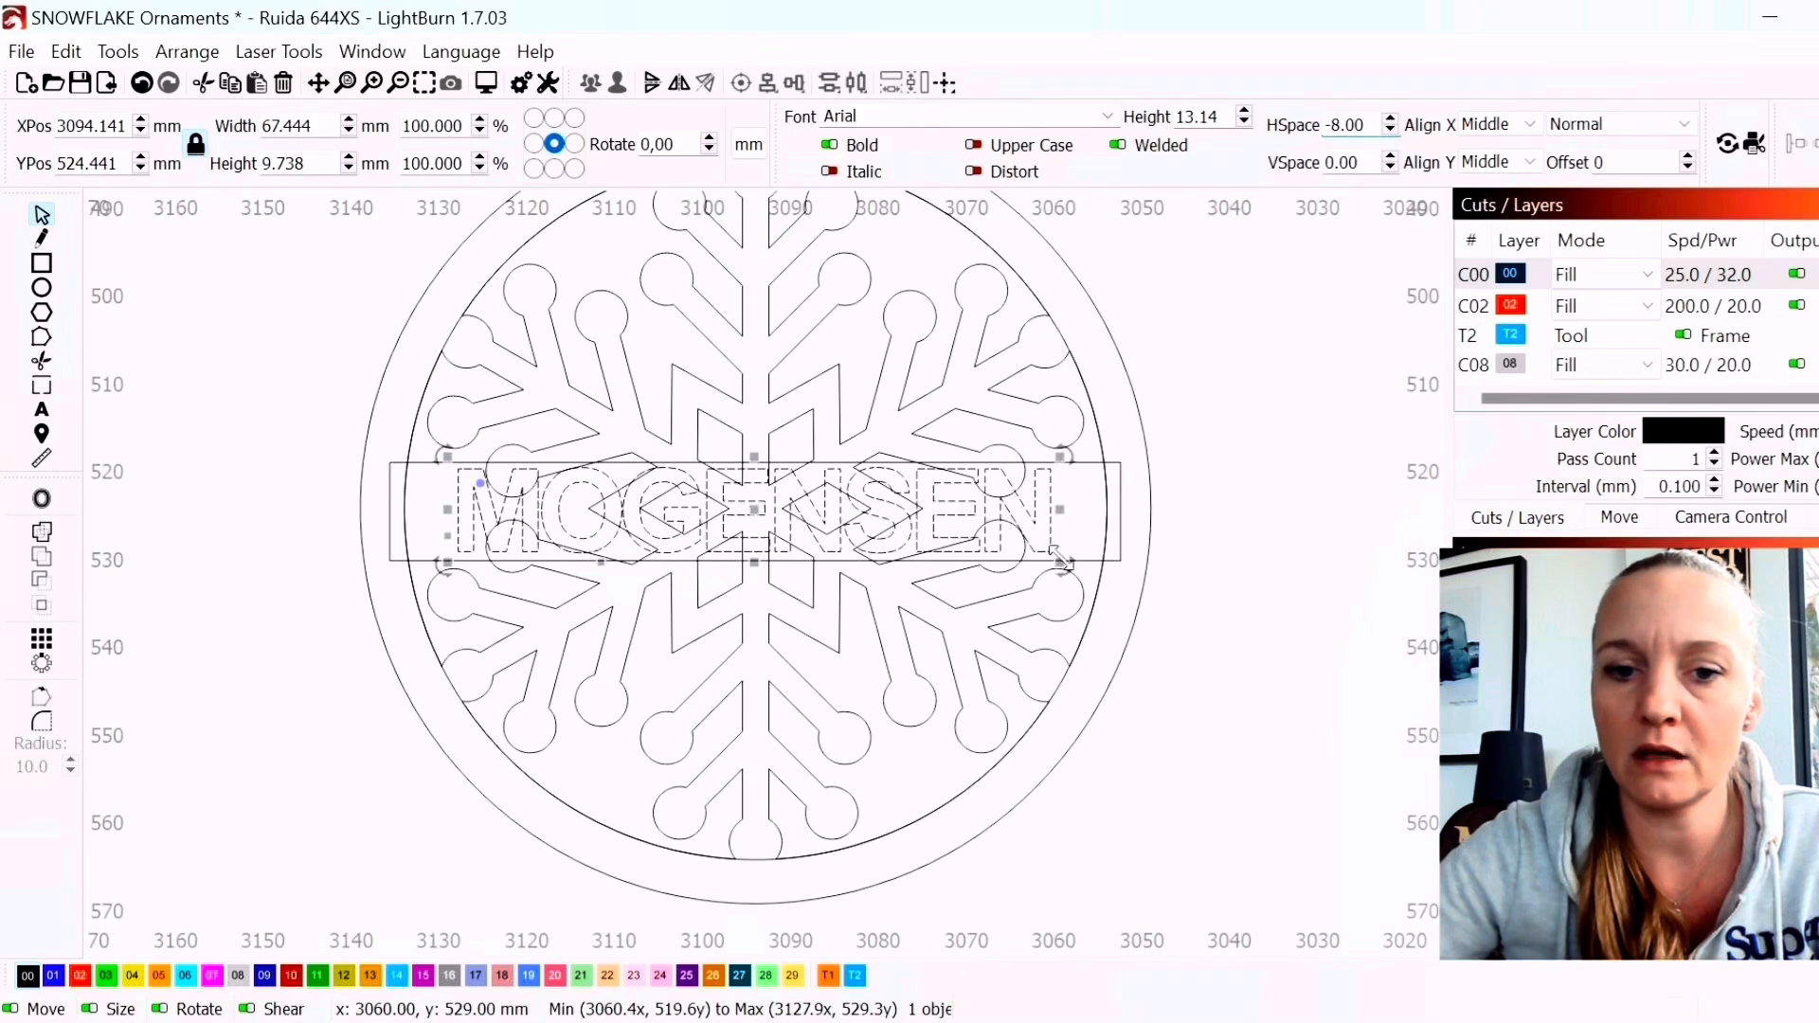
Enlarge the name text over the rectangle to about 74 mm wide and 12.4 mm high, and park it outside the ornament
{"action": "left_click_drag", "start_coordinate": [1064, 562], "coordinate": [1077, 569]}
{"action": "left_click", "coordinate": [782, 509]}
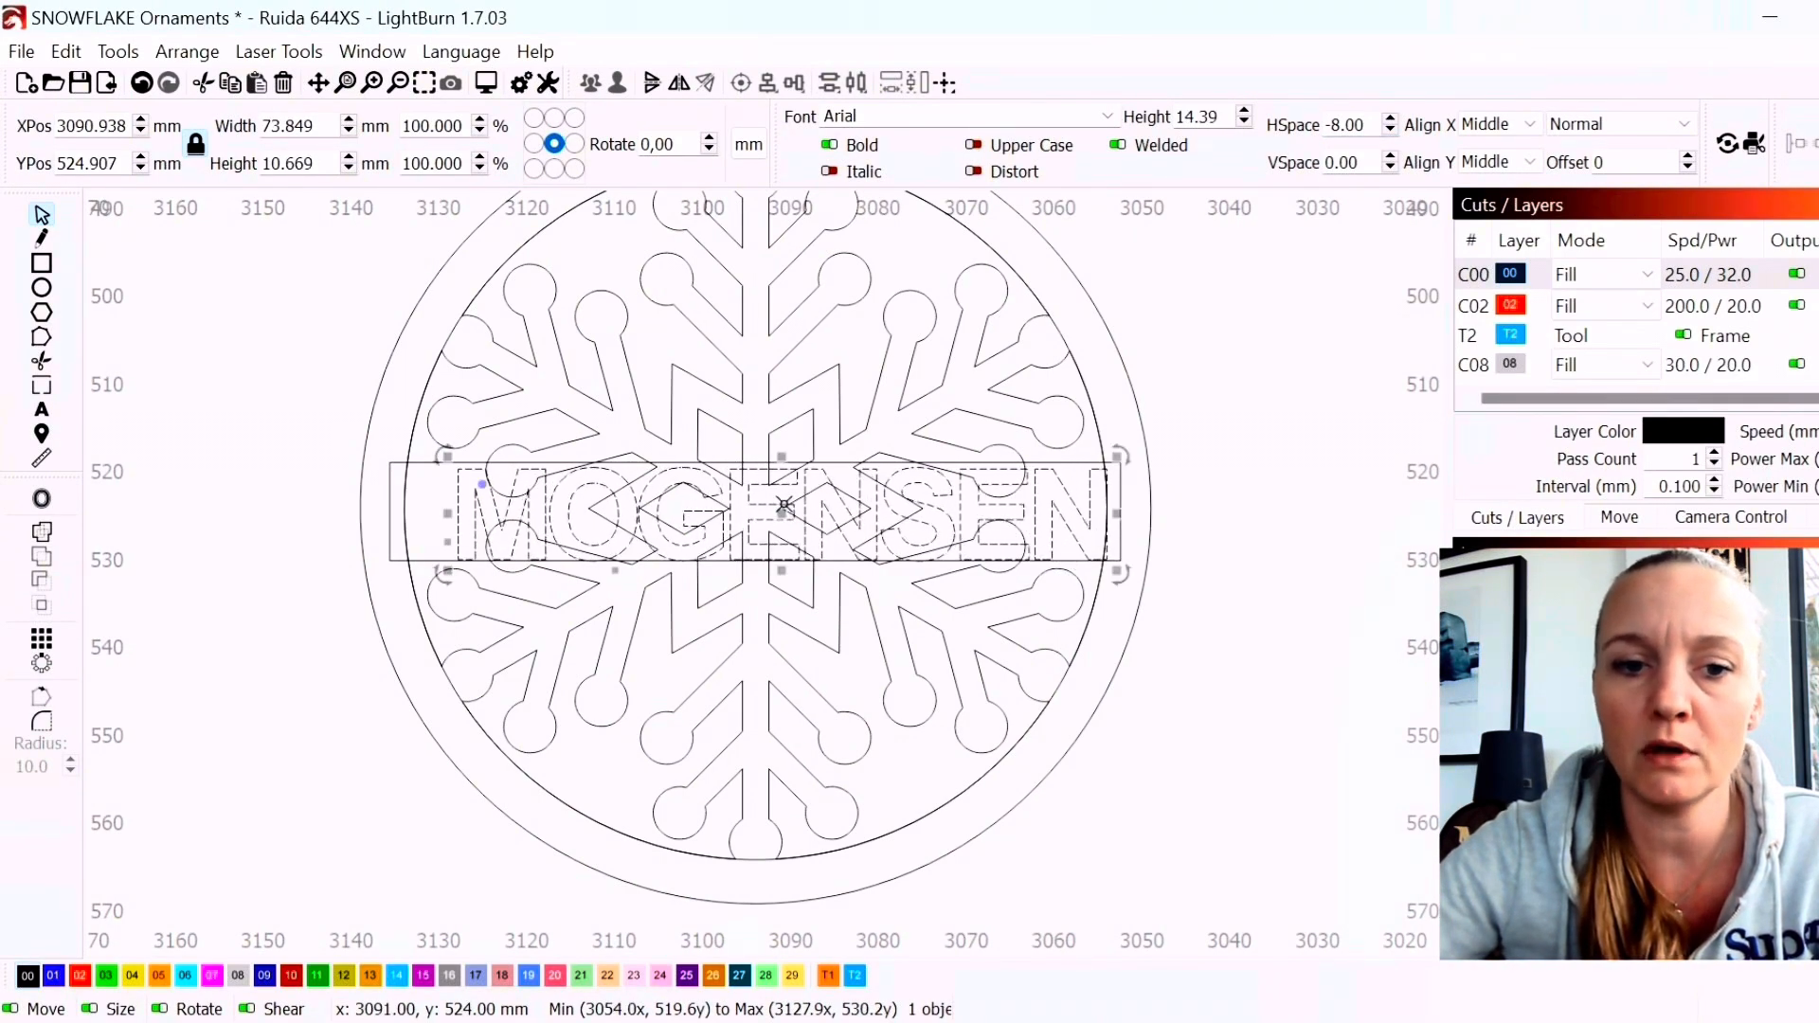
{"action": "left_click_drag", "start_coordinate": [775, 508], "coordinate": [756, 518]}
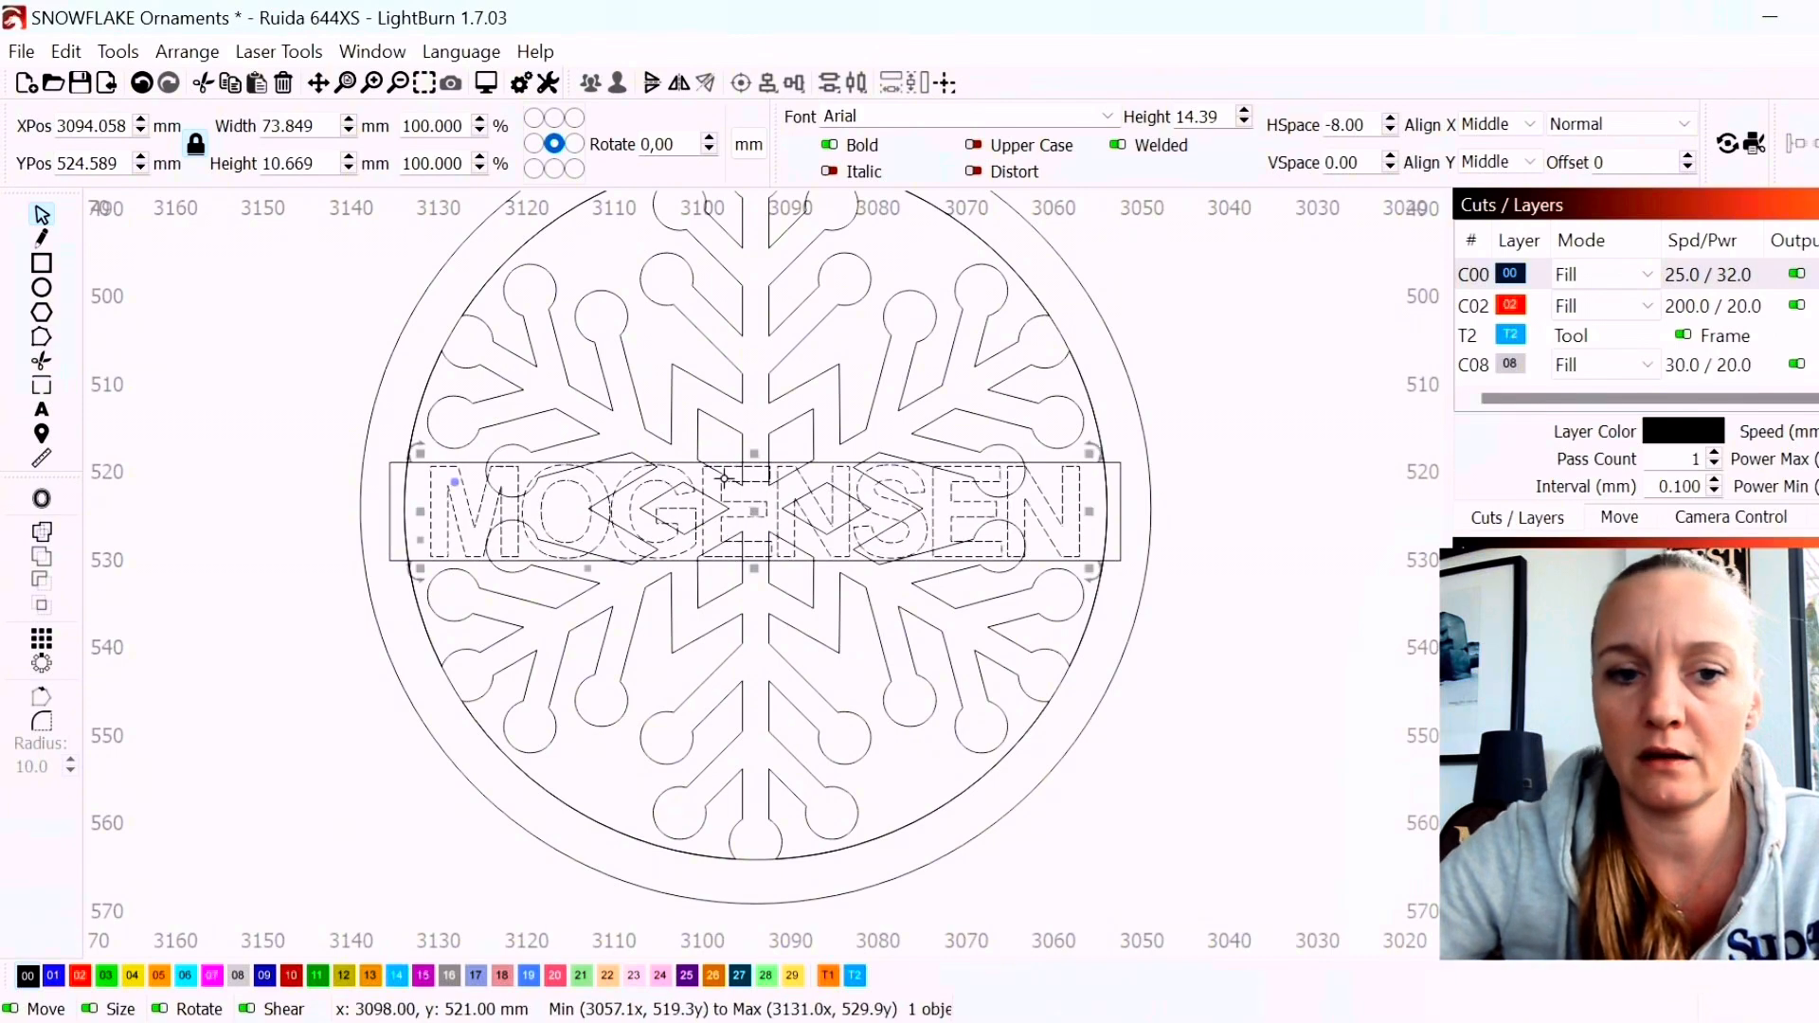
{"action": "left_click_drag", "start_coordinate": [750, 450], "coordinate": [751, 442]}
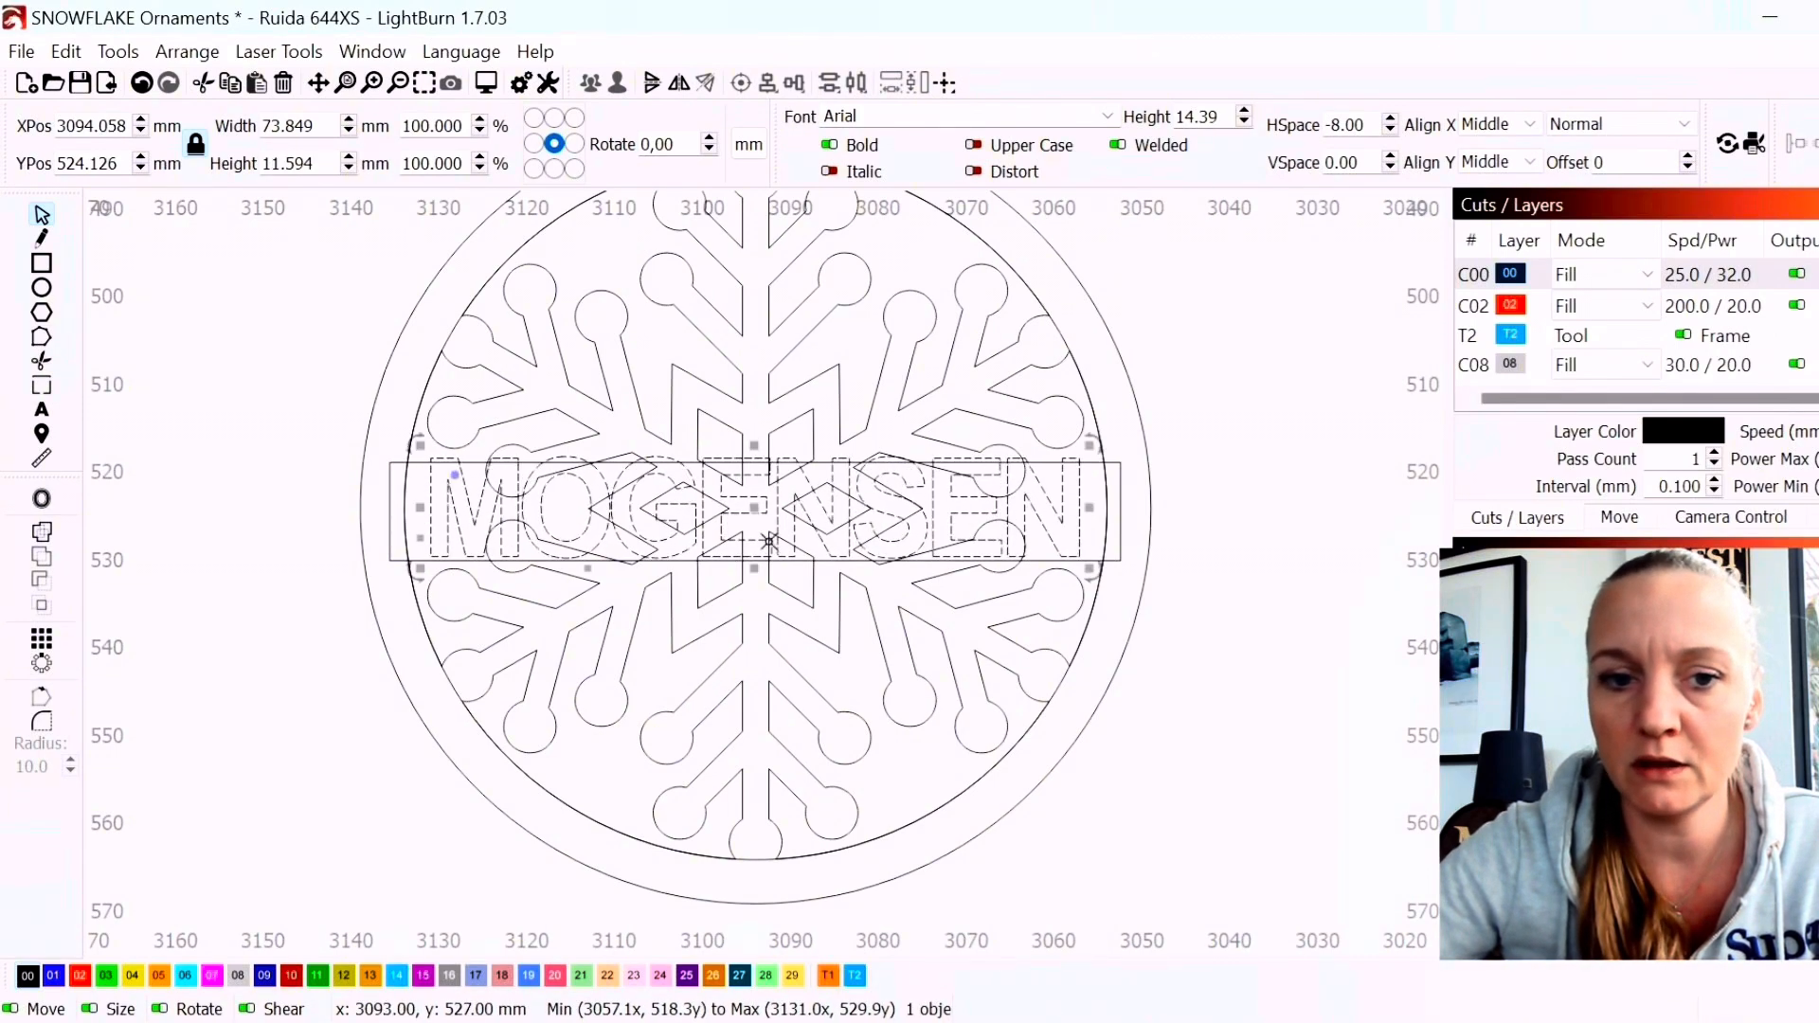
{"action": "left_click_drag", "start_coordinate": [758, 570], "coordinate": [759, 573]}
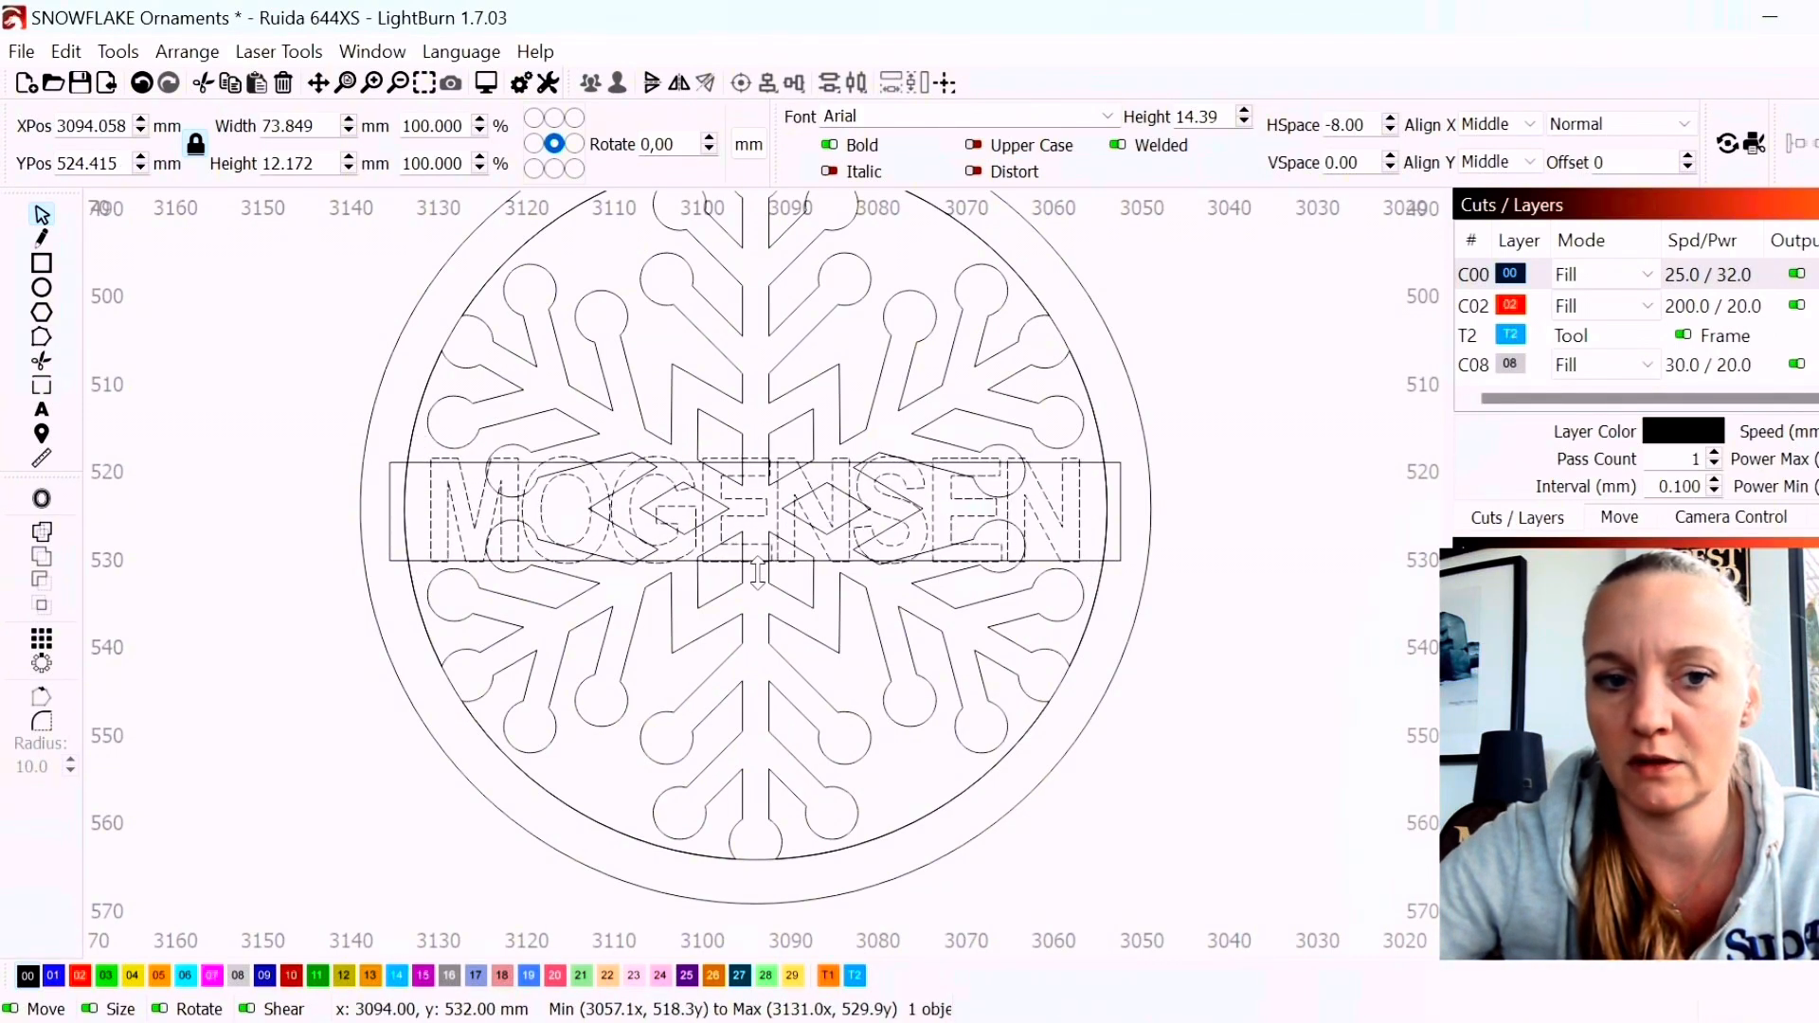
{"action": "scroll", "coordinate": [758, 573], "scroll_direction": "down", "scroll_amount": 2}
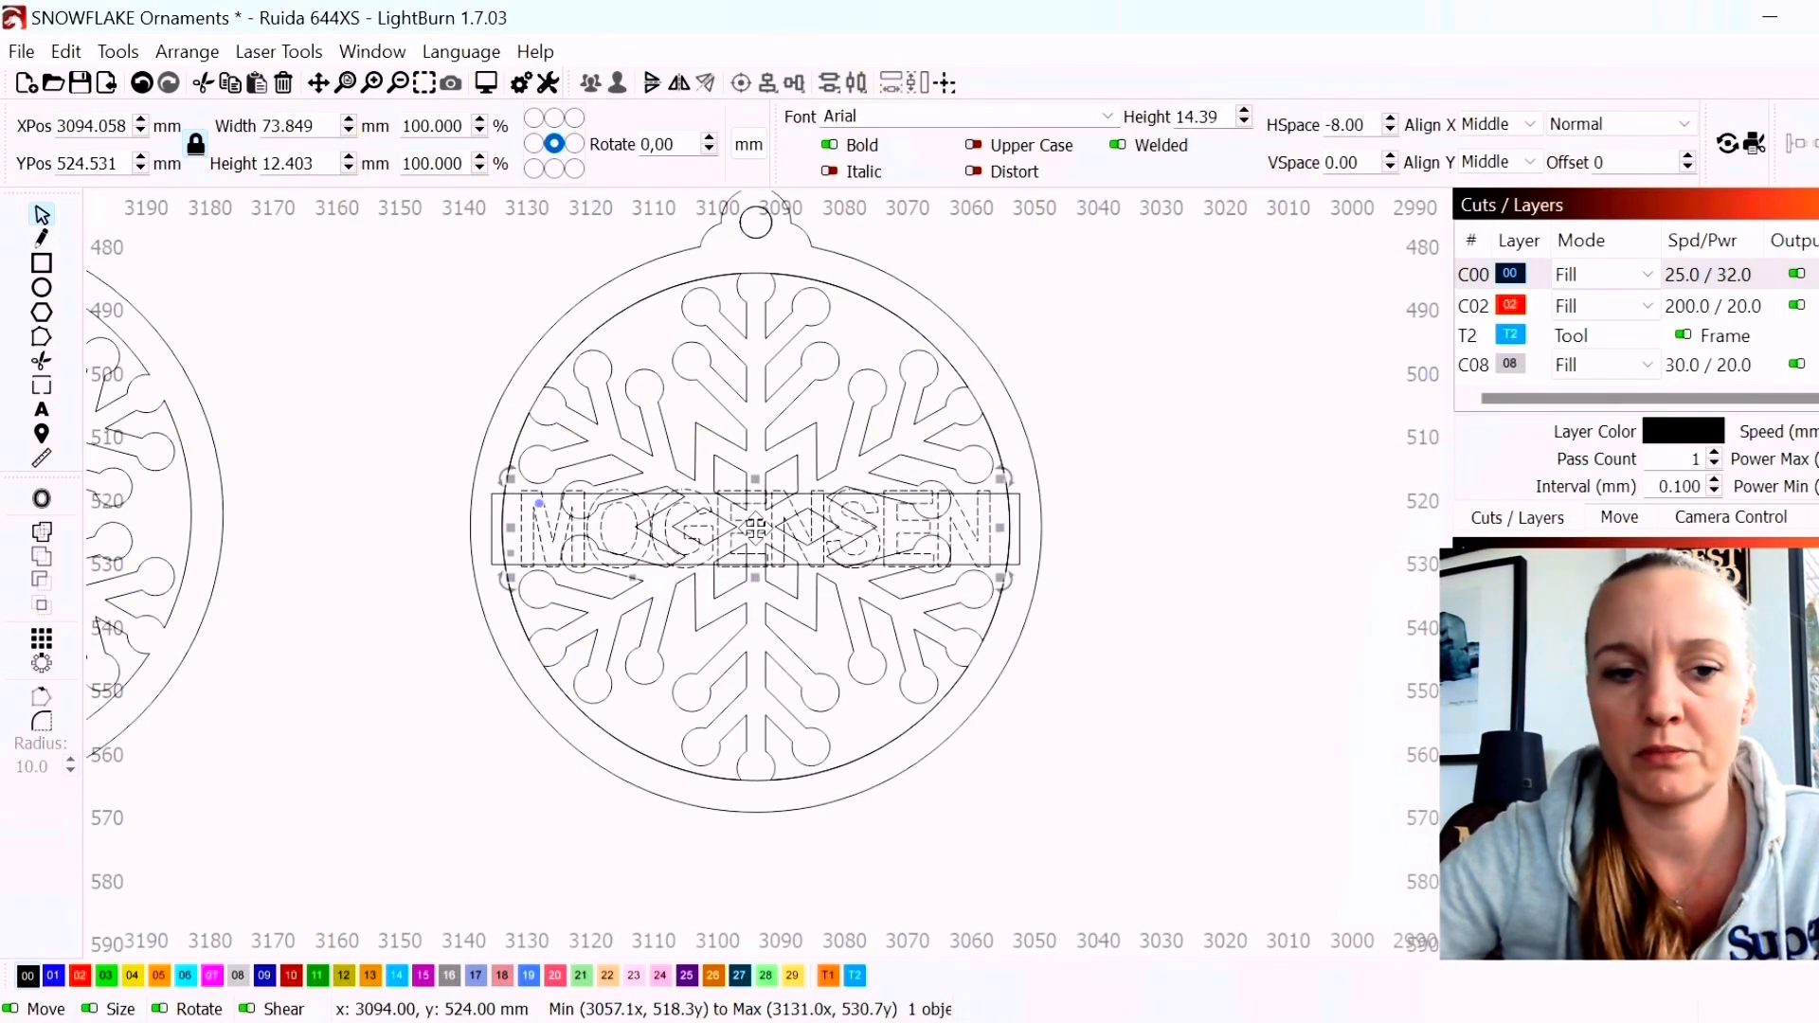
{"action": "left_click_drag", "start_coordinate": [755, 527], "coordinate": [1308, 304]}
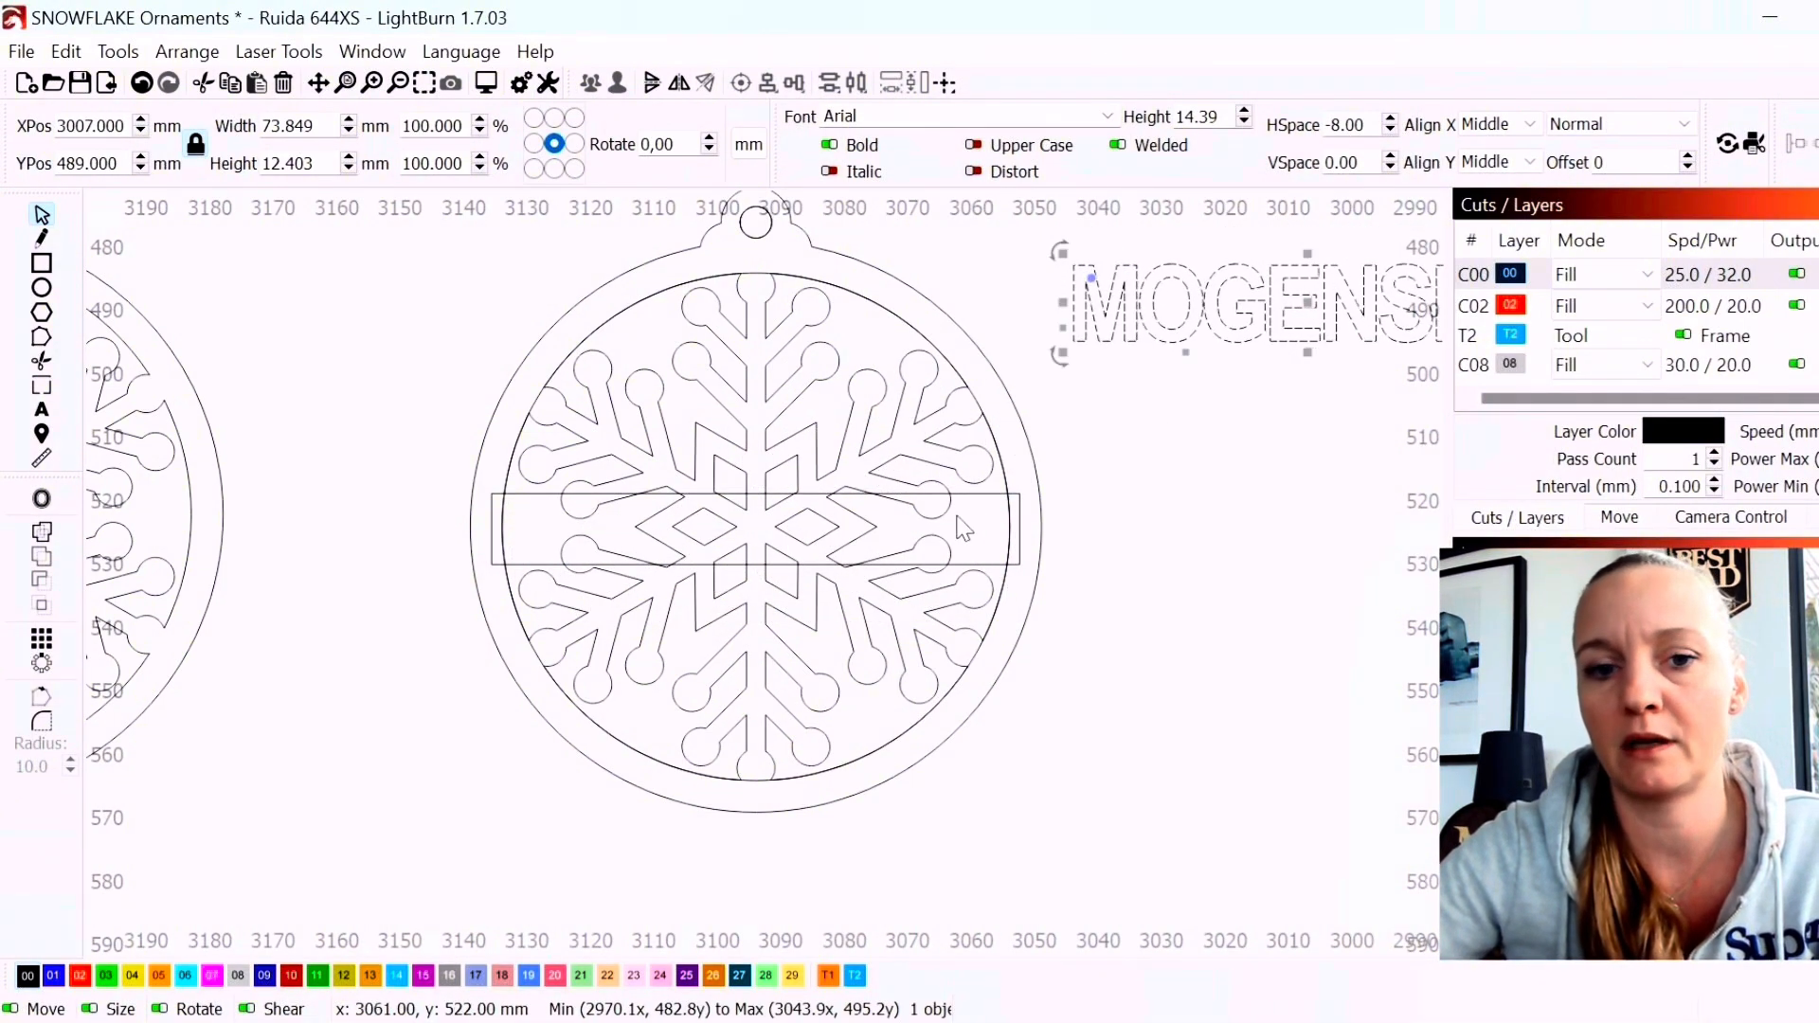
Offset the rectangle outward by 1.00 mm with round corners, keeping the original, and select the new outer outline
{"action": "scroll", "coordinate": [578, 465], "scroll_direction": "up", "scroll_amount": 2}
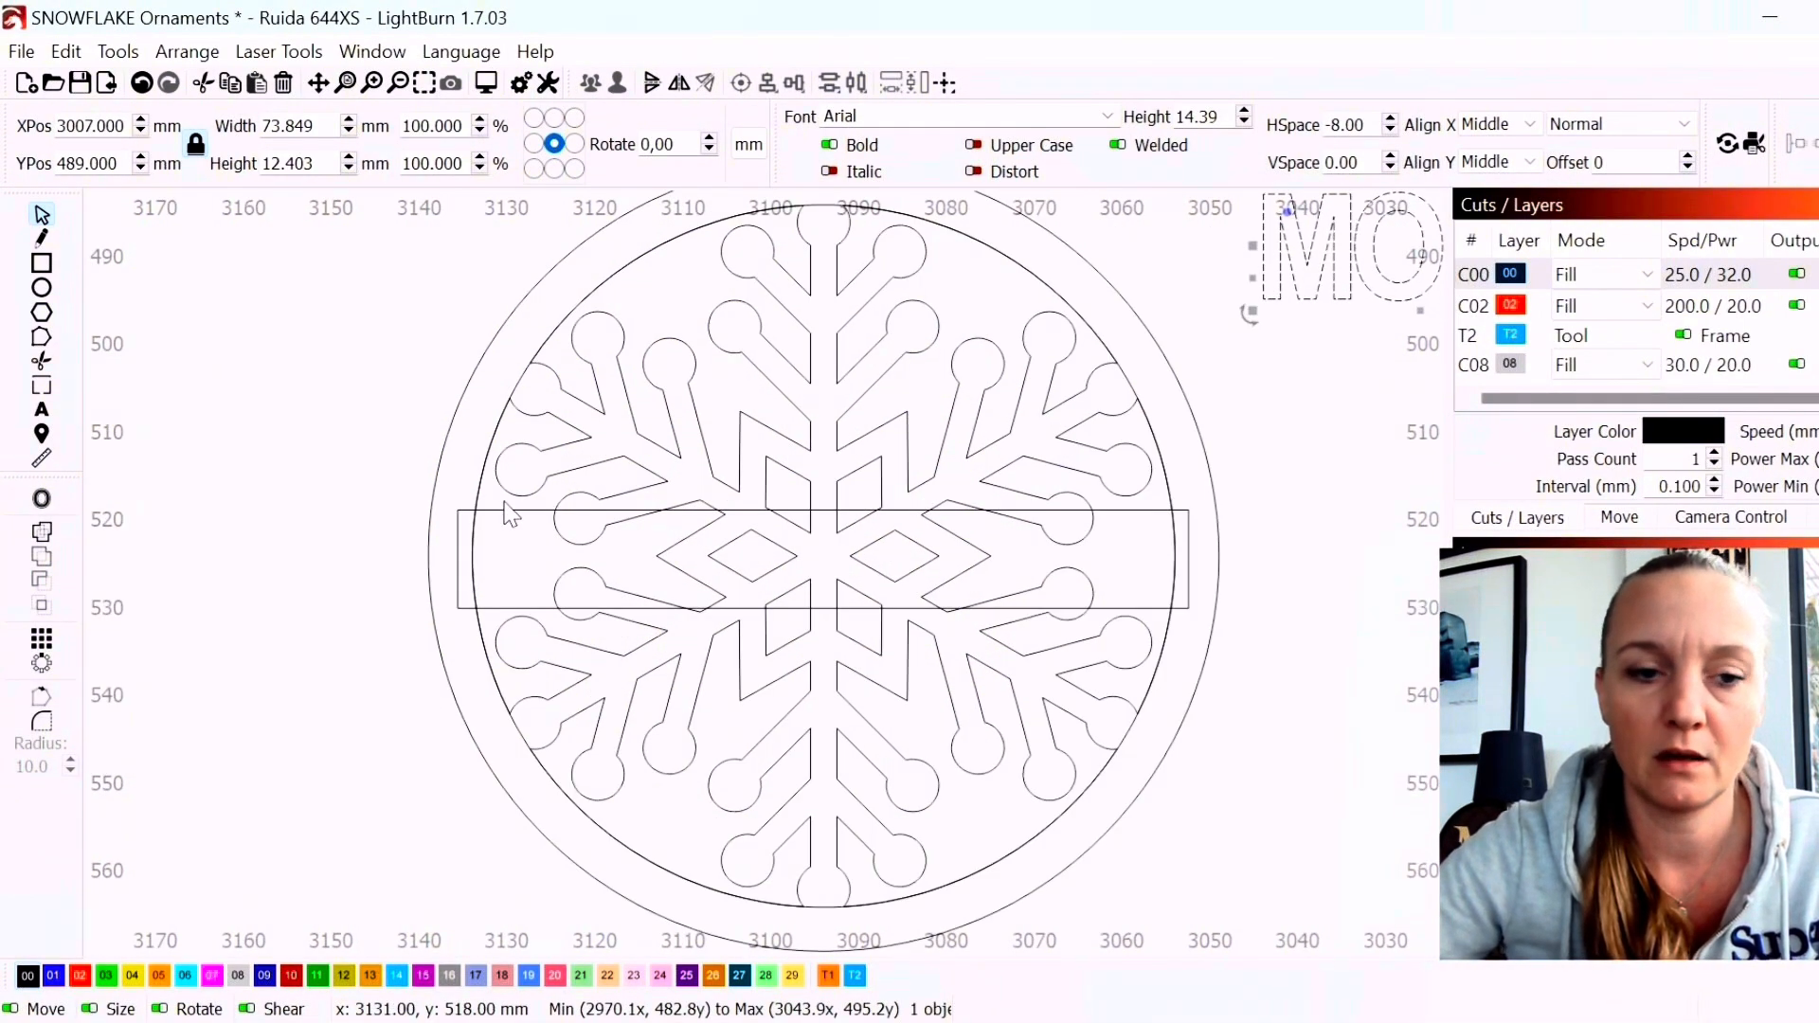
{"action": "left_click", "coordinate": [514, 511]}
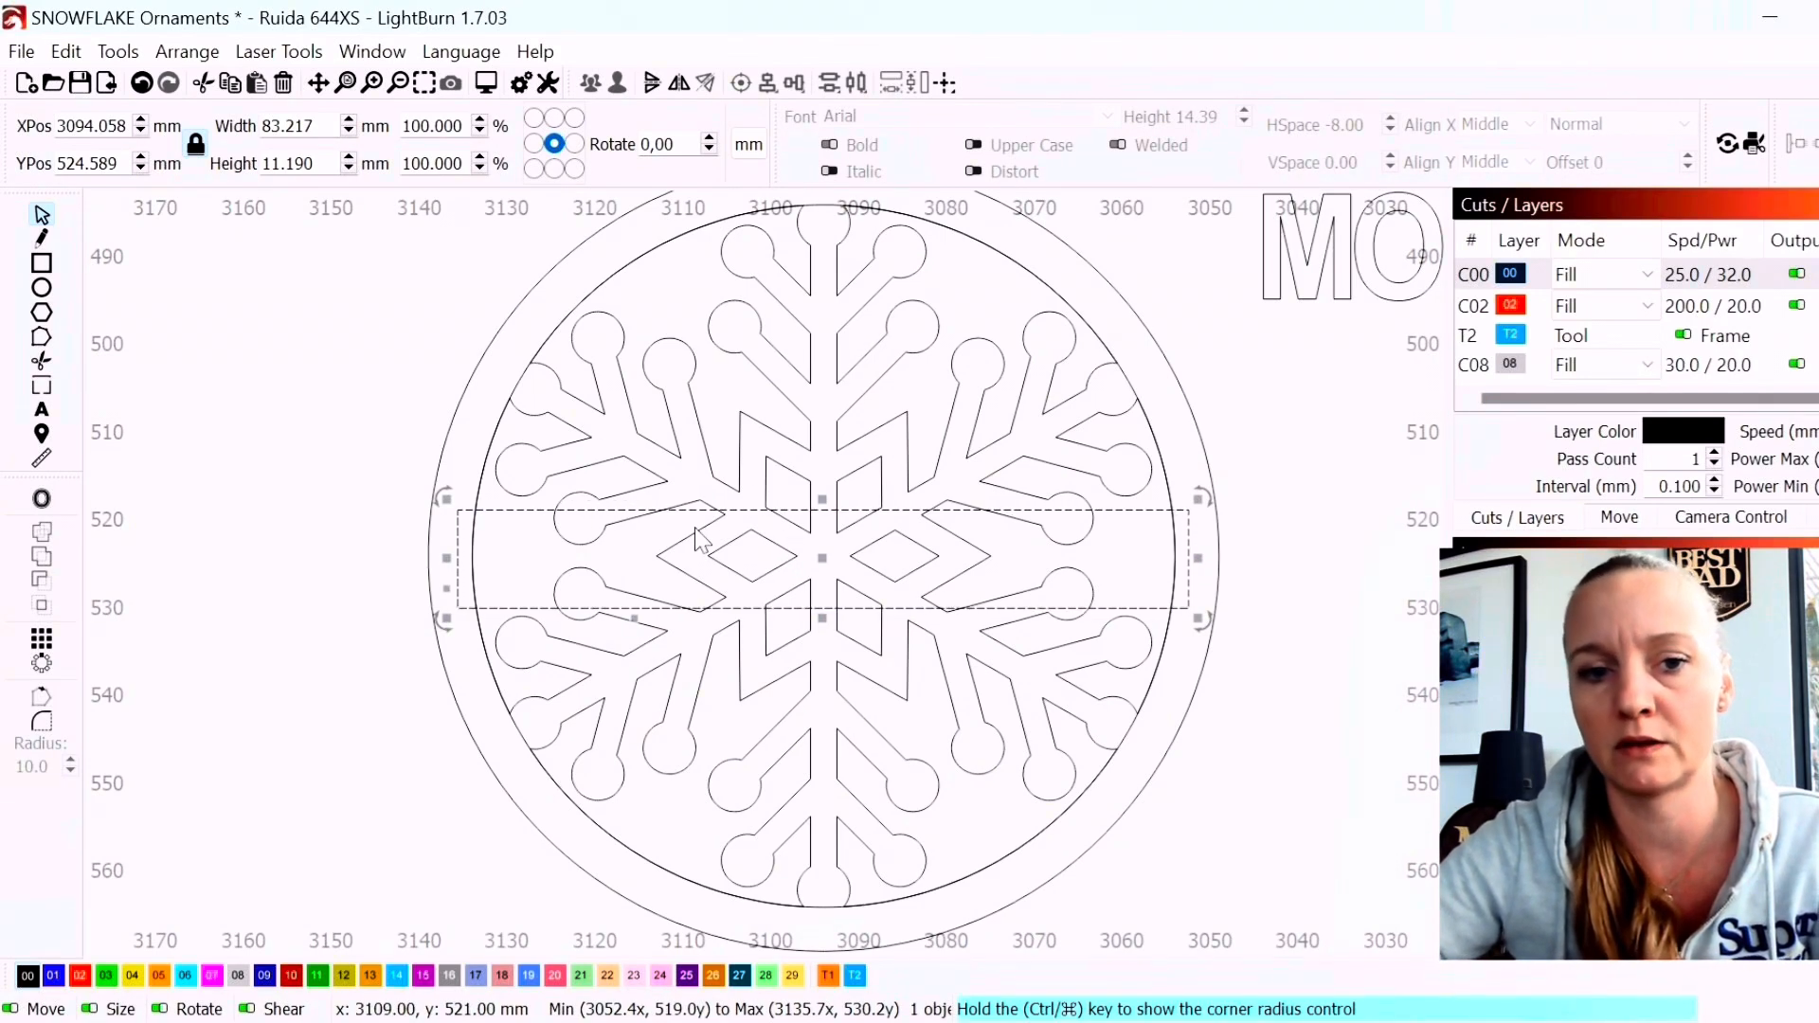
{"action": "left_click", "coordinate": [41, 499]}
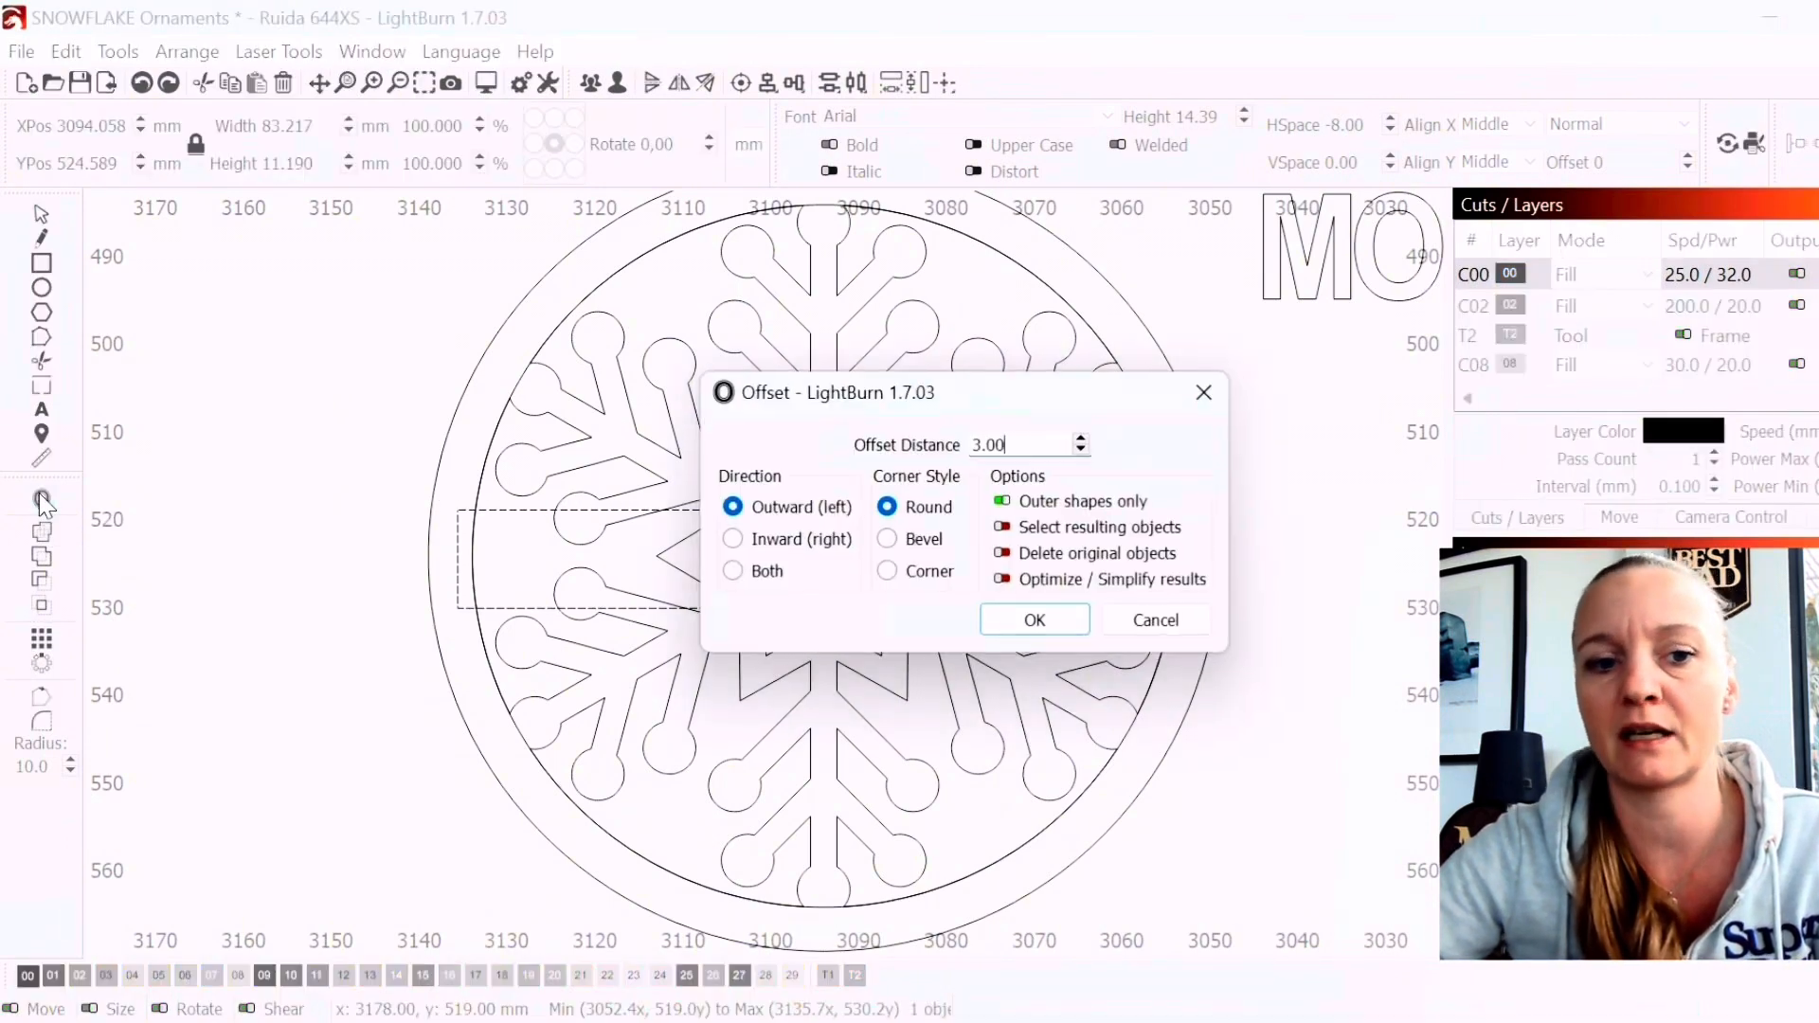
{"action": "left_click_drag", "start_coordinate": [997, 414], "coordinate": [385, 154]}
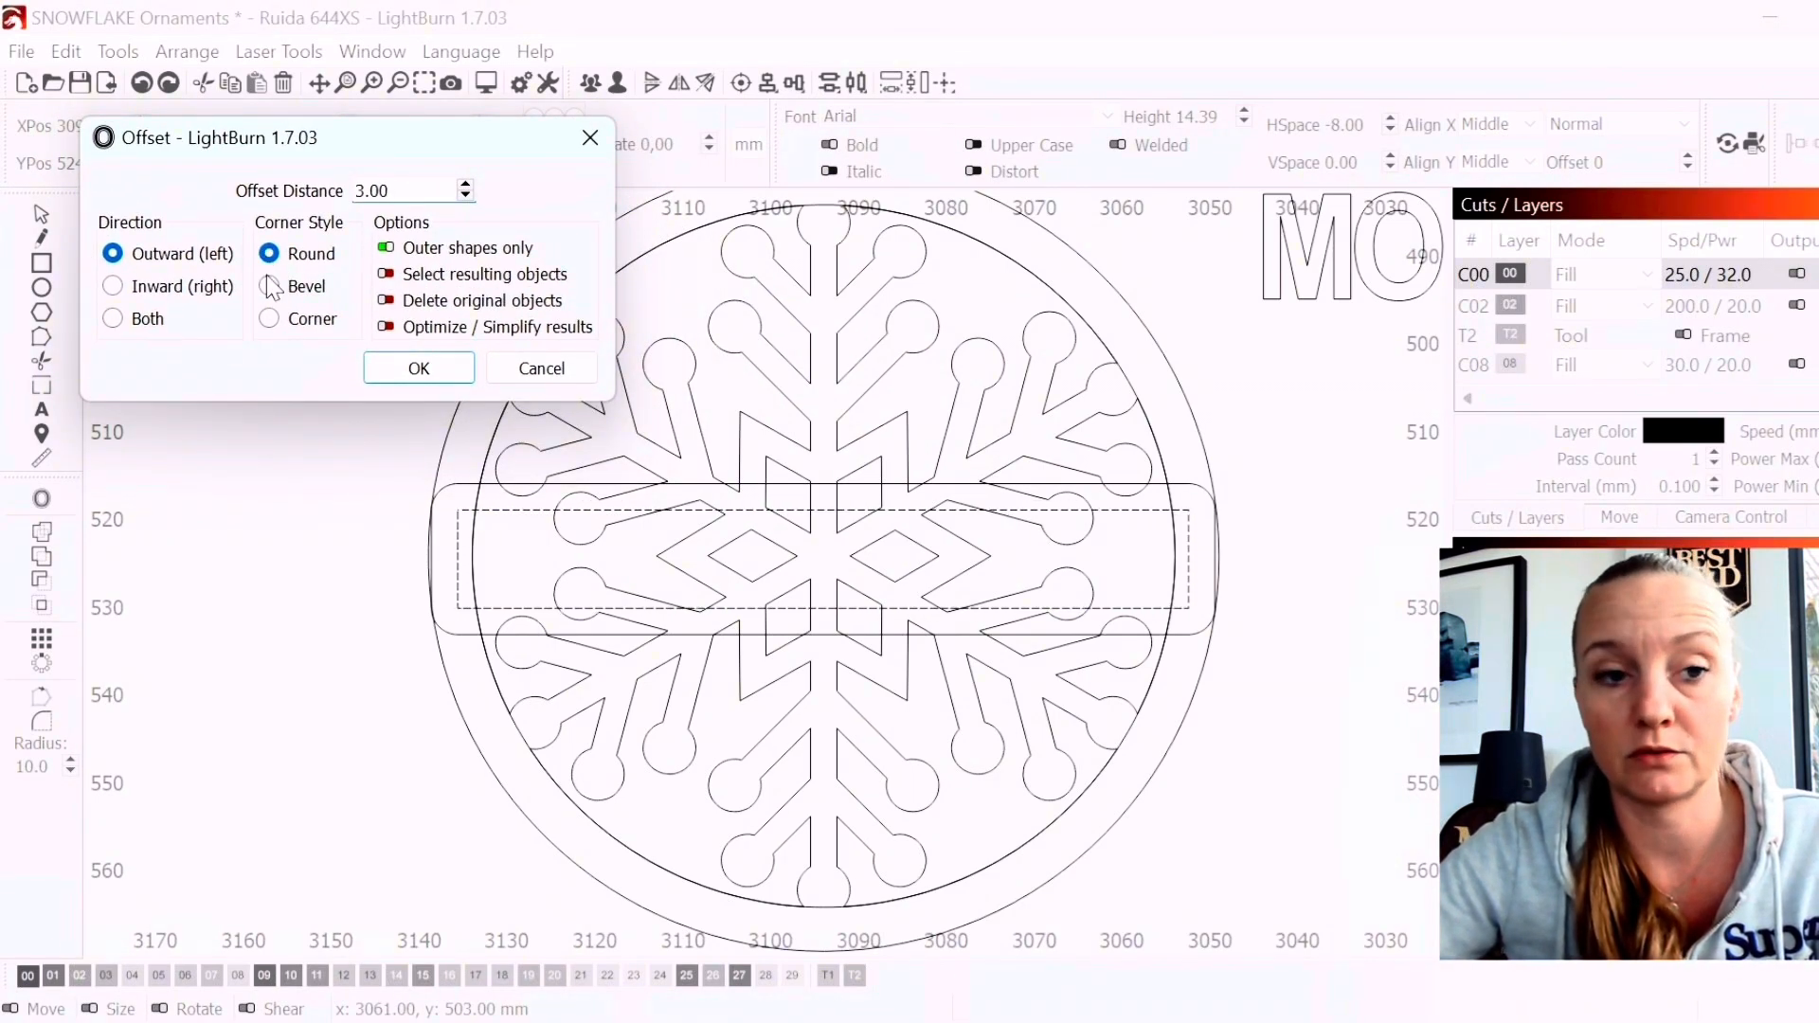
{"action": "left_click", "coordinate": [466, 196]}
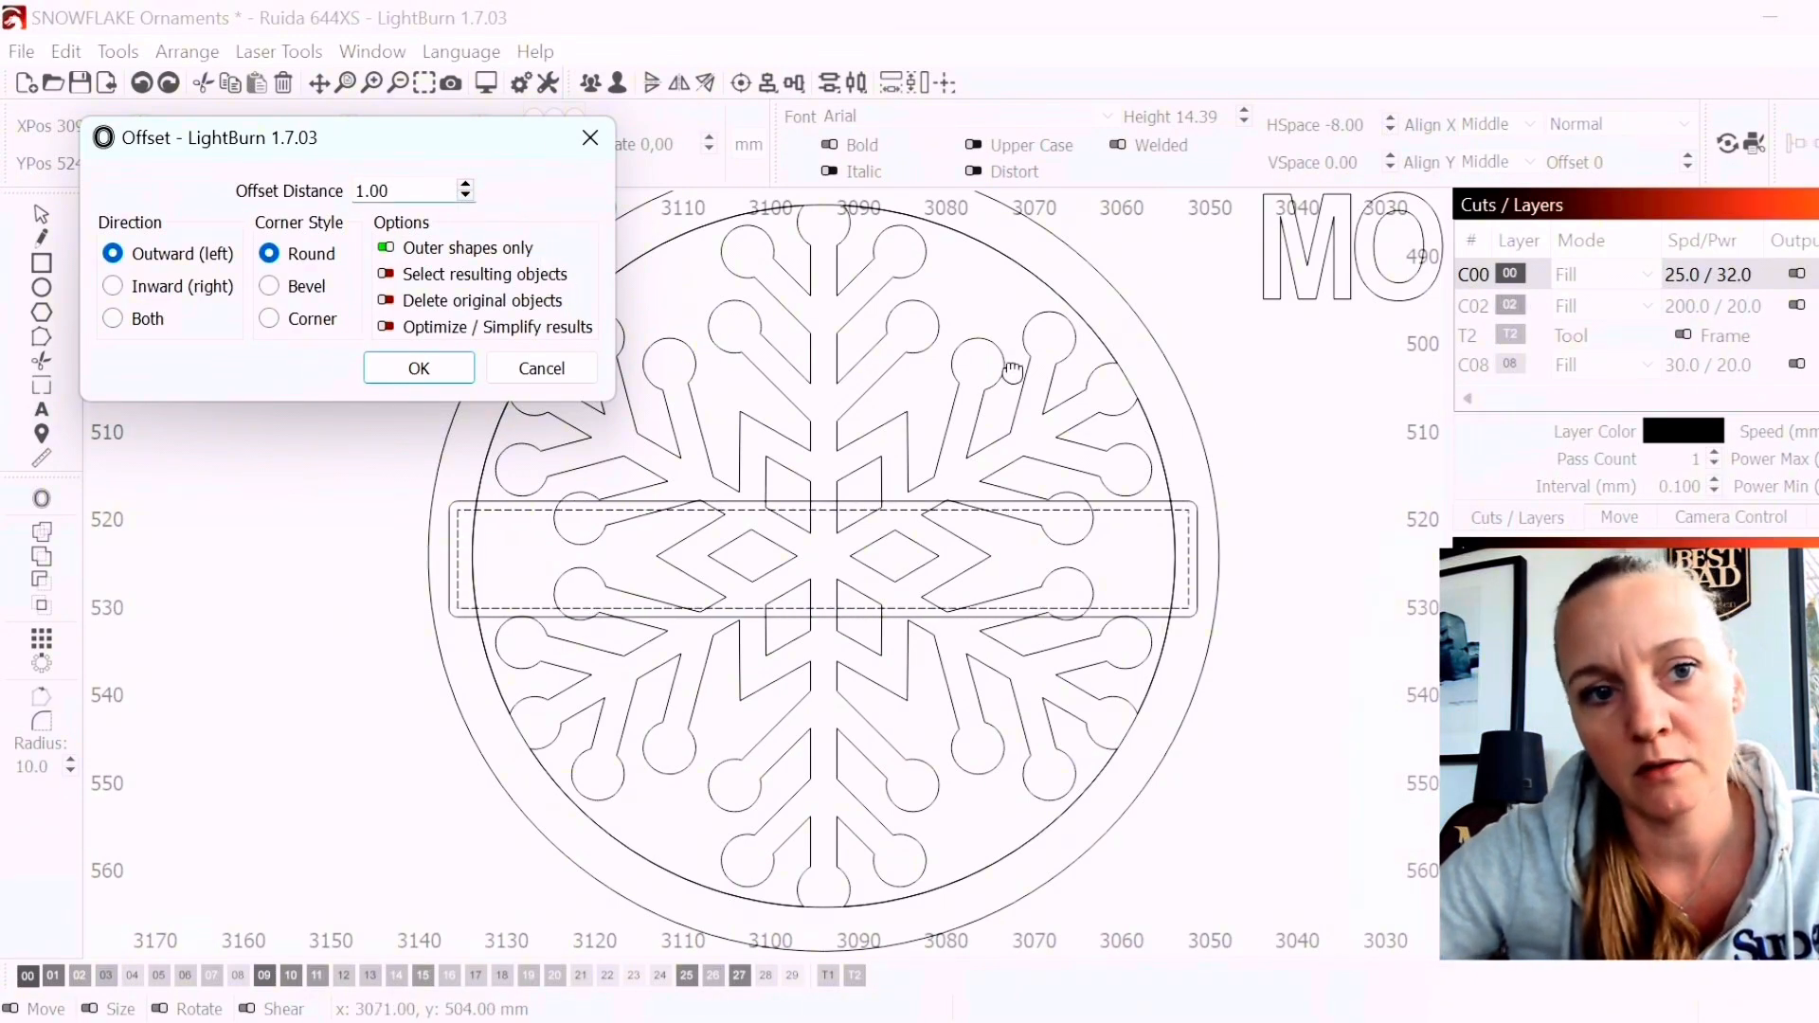
{"action": "left_click", "coordinate": [409, 372]}
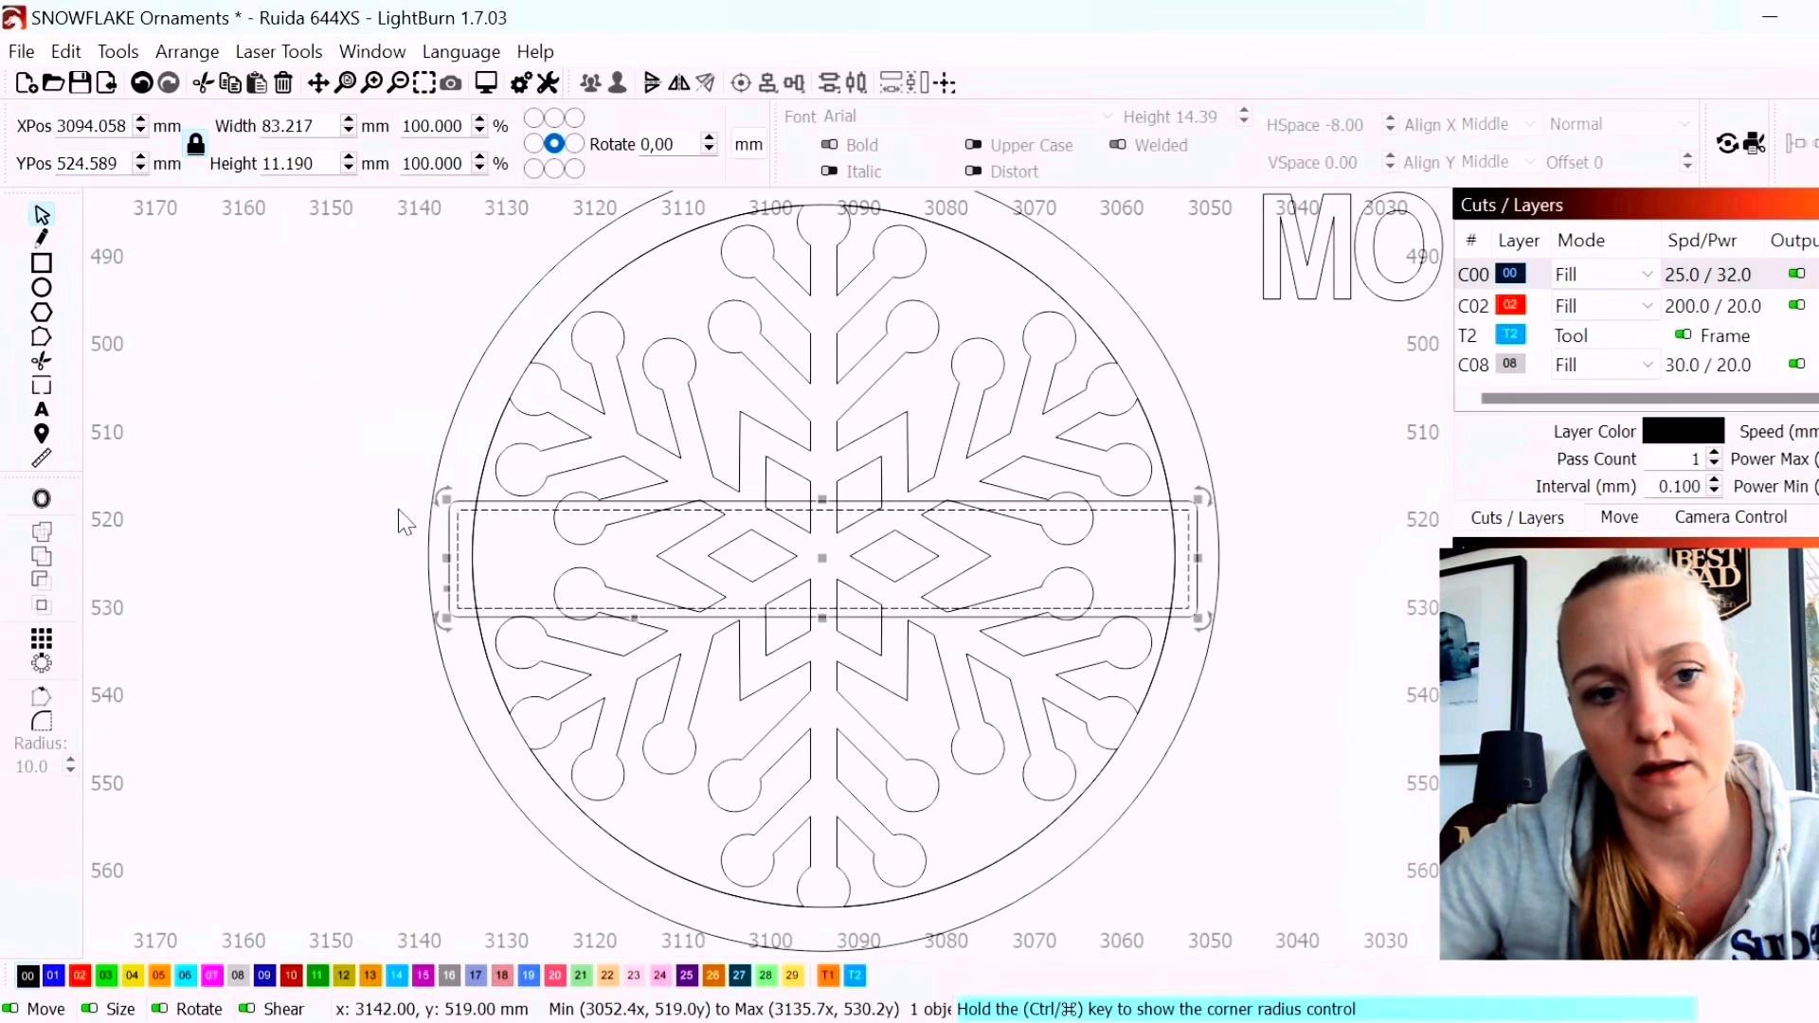
{"action": "scroll", "coordinate": [479, 514], "scroll_direction": "up", "scroll_amount": 2}
{"action": "left_click", "coordinate": [454, 511]}
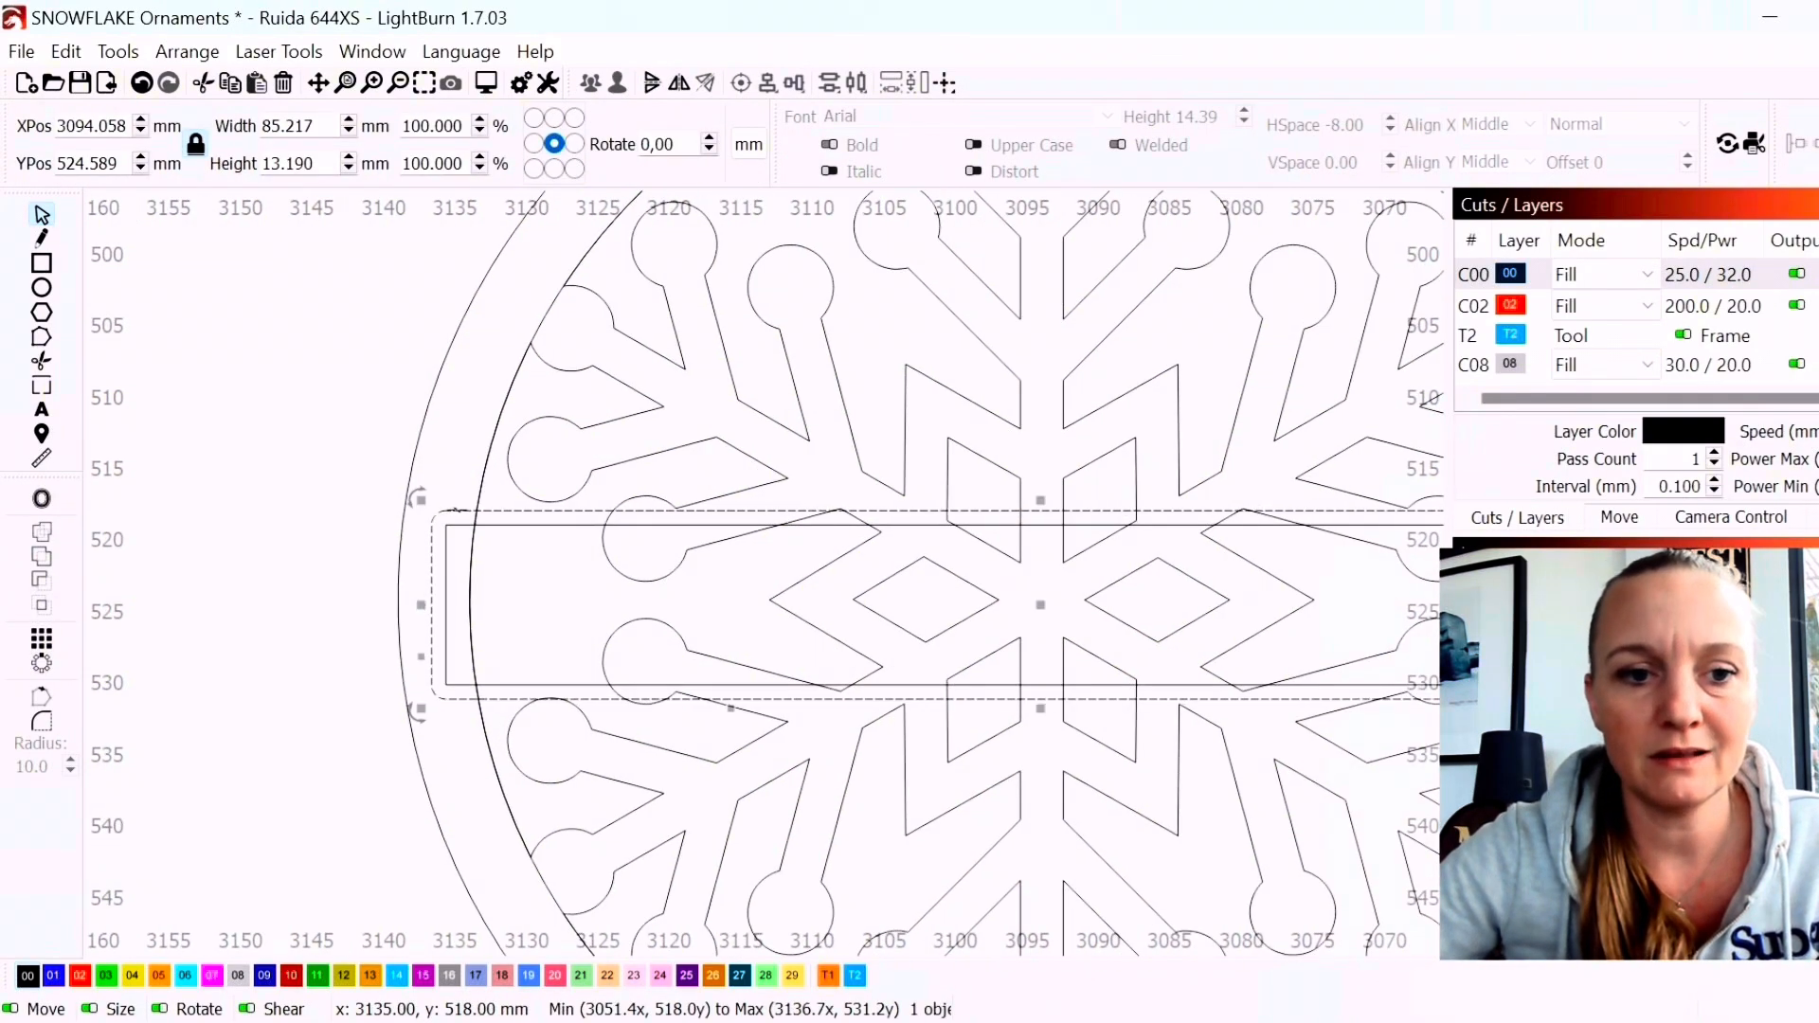
{"action": "scroll", "coordinate": [478, 512], "scroll_direction": "down", "scroll_amount": 1}
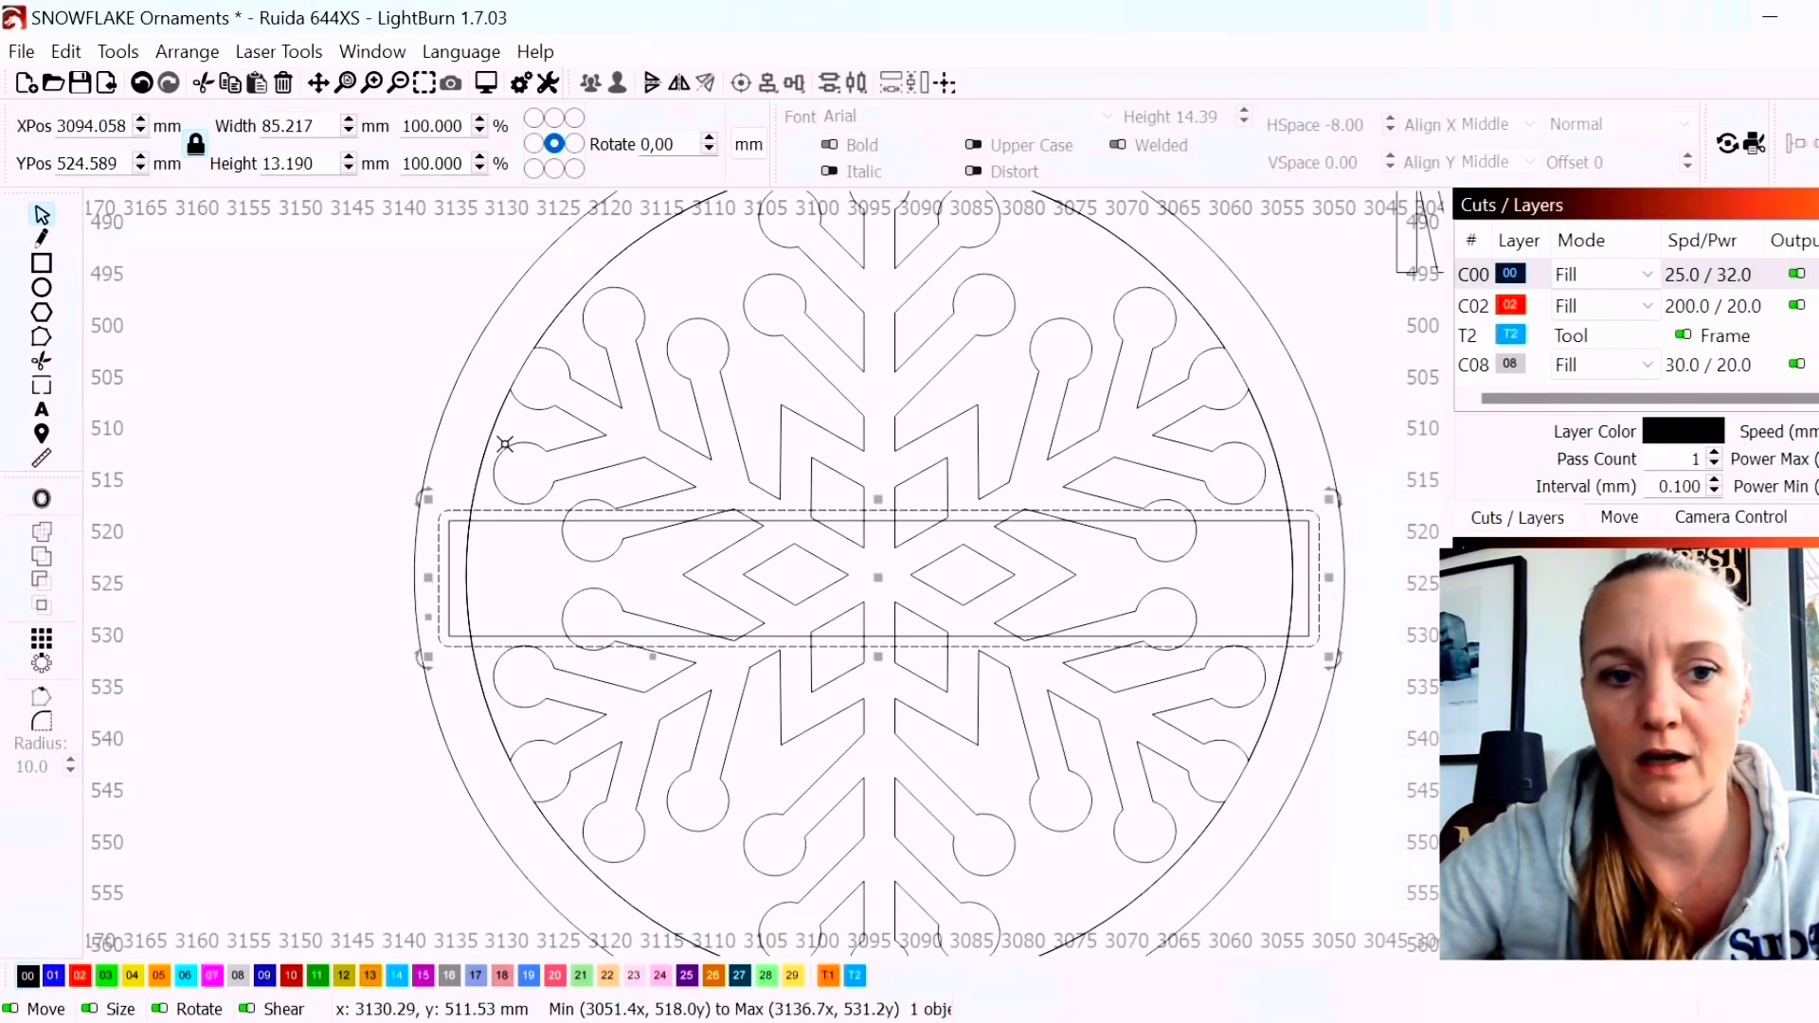
Trim the inner rectangle to the 80 mm snowflake circle with a Boolean intersection of the two shapes
{"action": "left_click", "coordinate": [495, 586]}
{"action": "left_click_drag", "start_coordinate": [490, 555], "coordinate": [428, 647]}
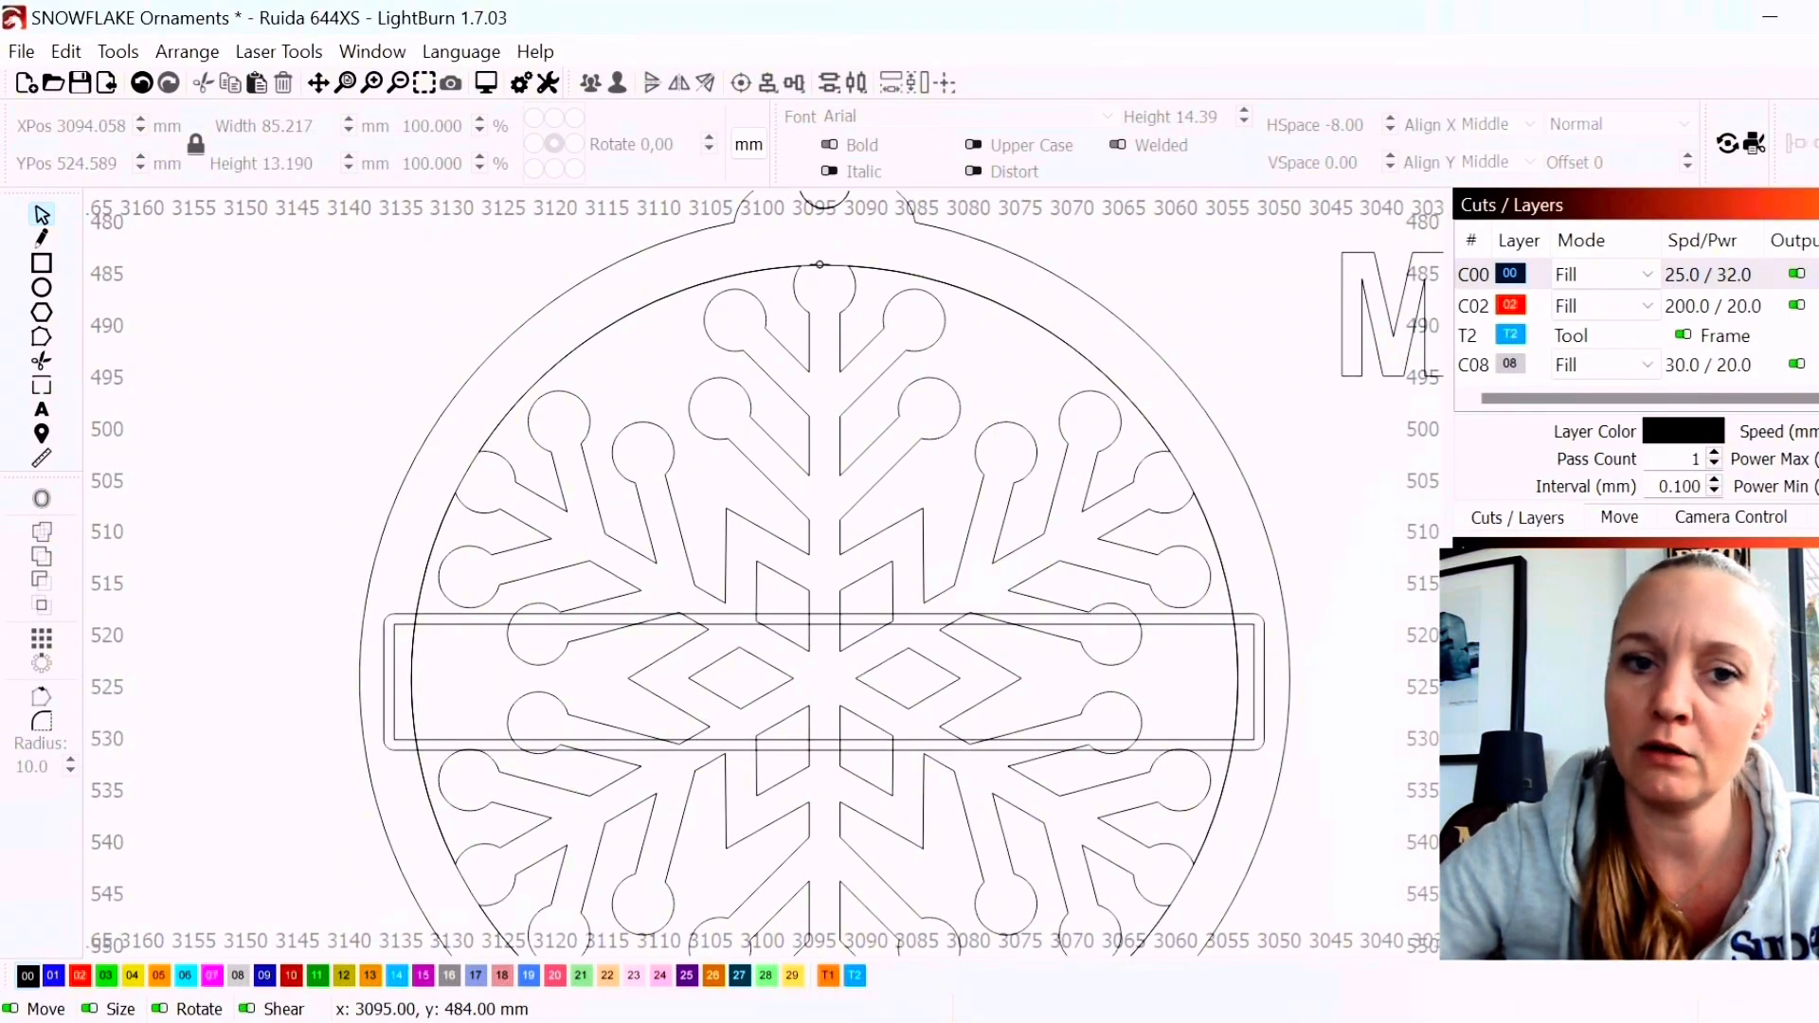
{"action": "left_click", "coordinate": [821, 264]}
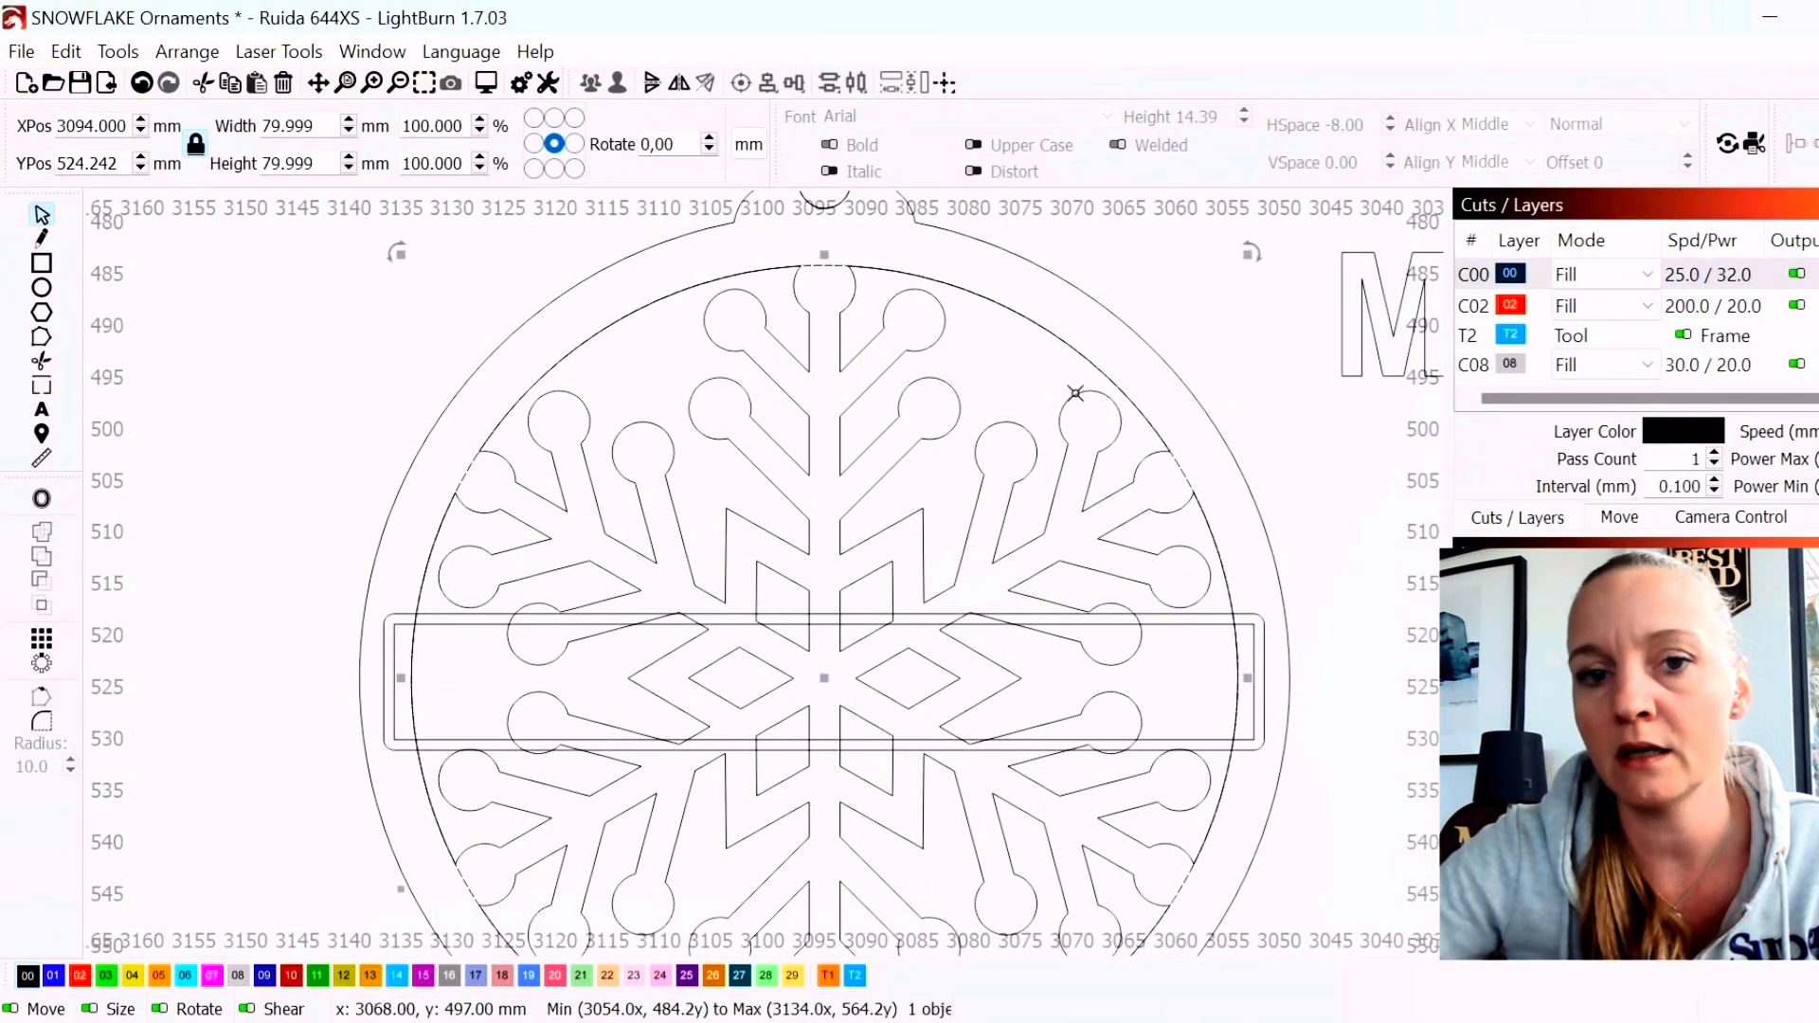
{"action": "scroll", "coordinate": [1249, 734], "scroll_direction": "up", "scroll_amount": 2}
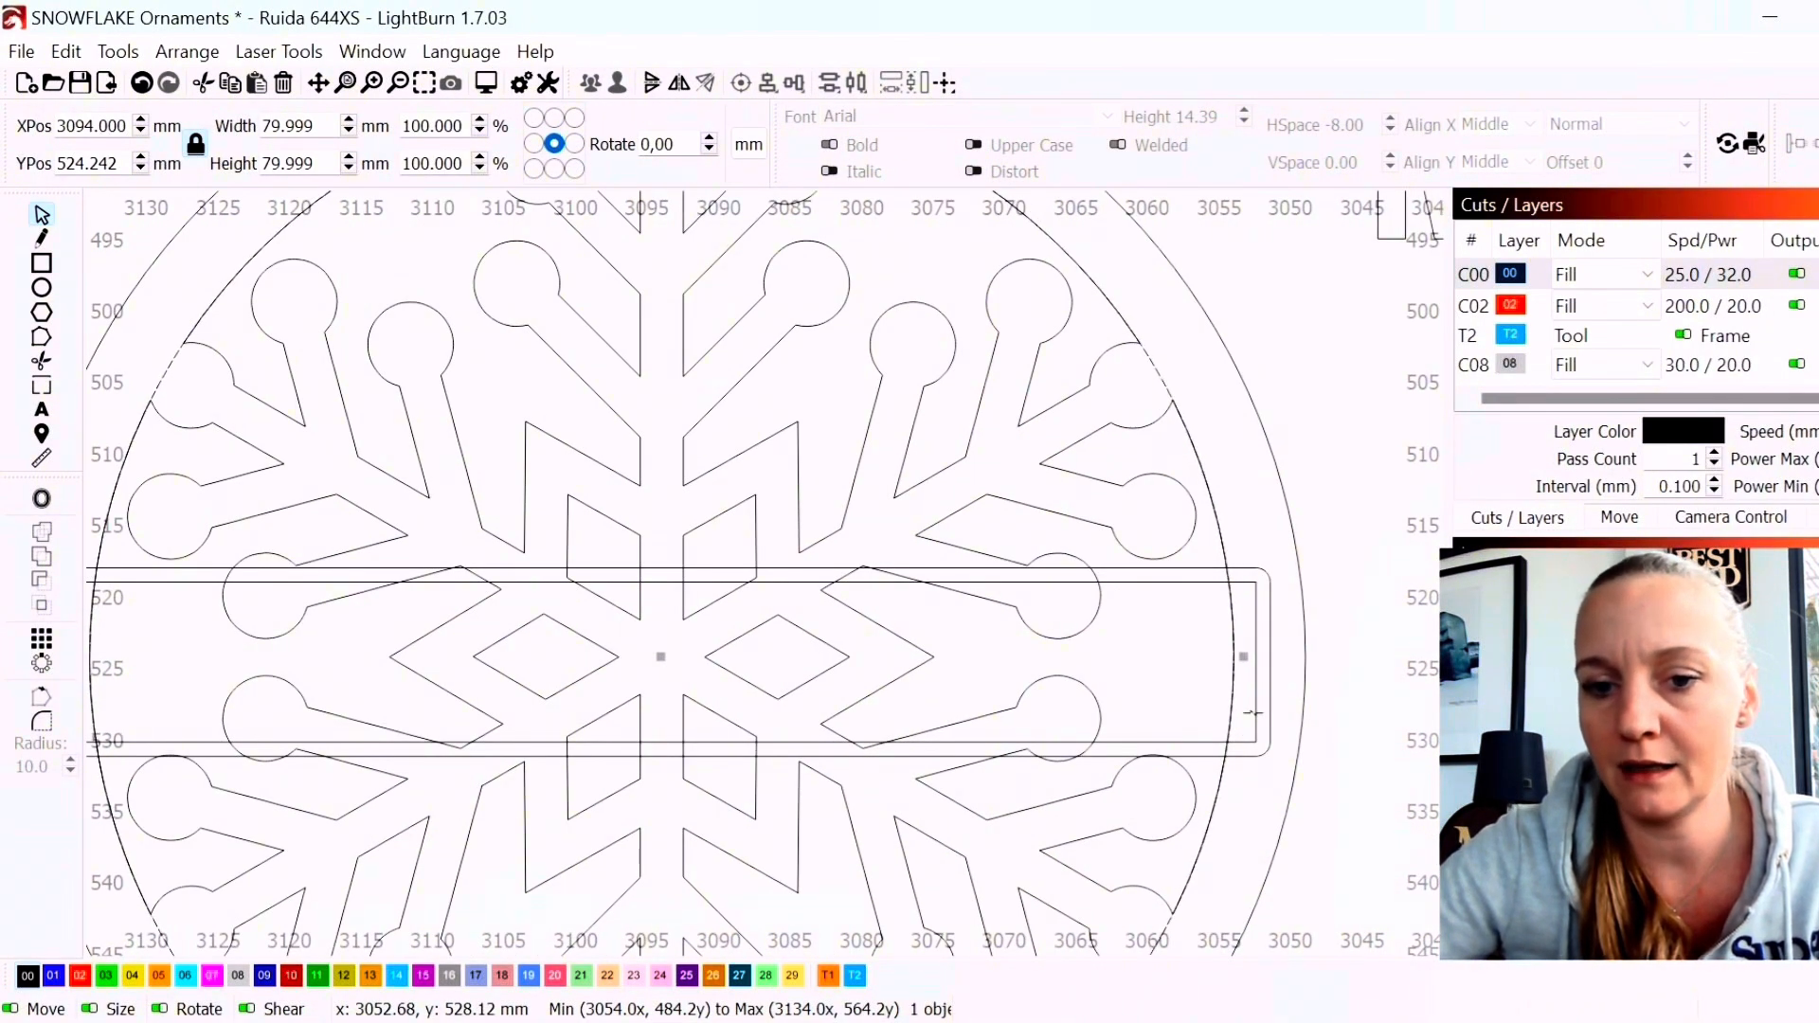
{"action": "left_click", "coordinate": [1255, 712], "text": "shift"}
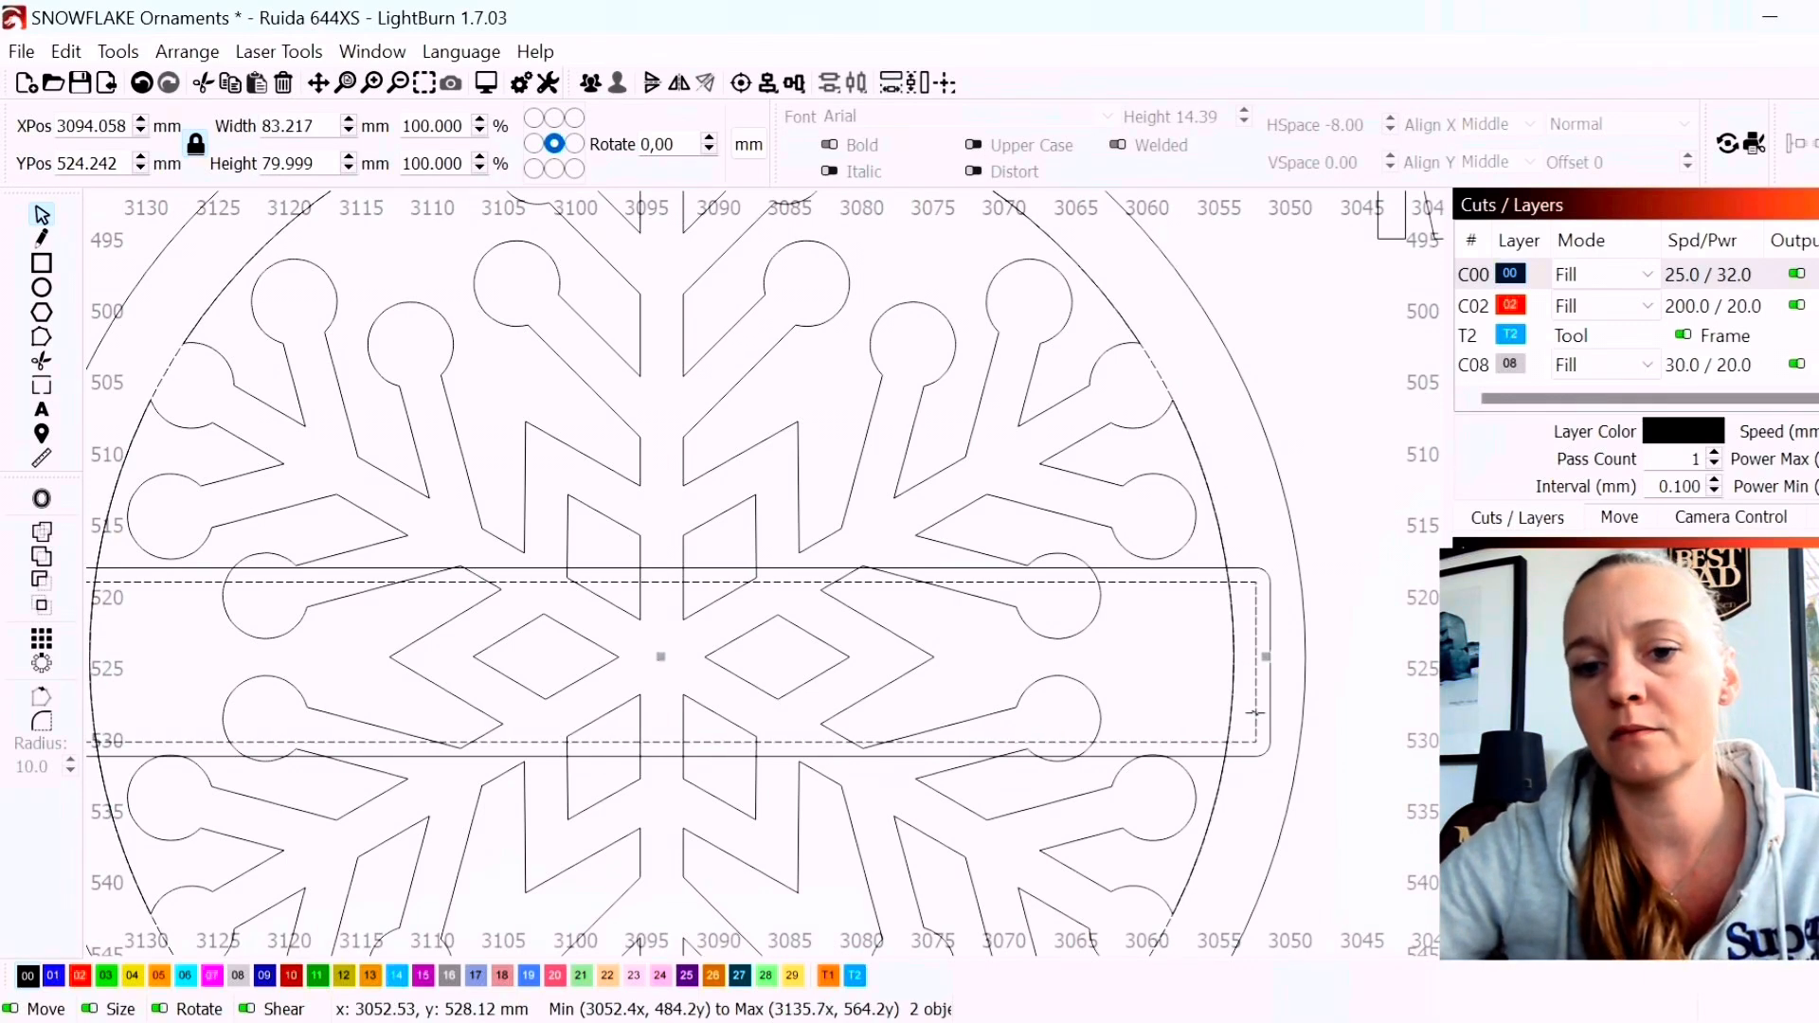
{"action": "scroll", "coordinate": [1008, 624], "scroll_direction": "down", "scroll_amount": 2}
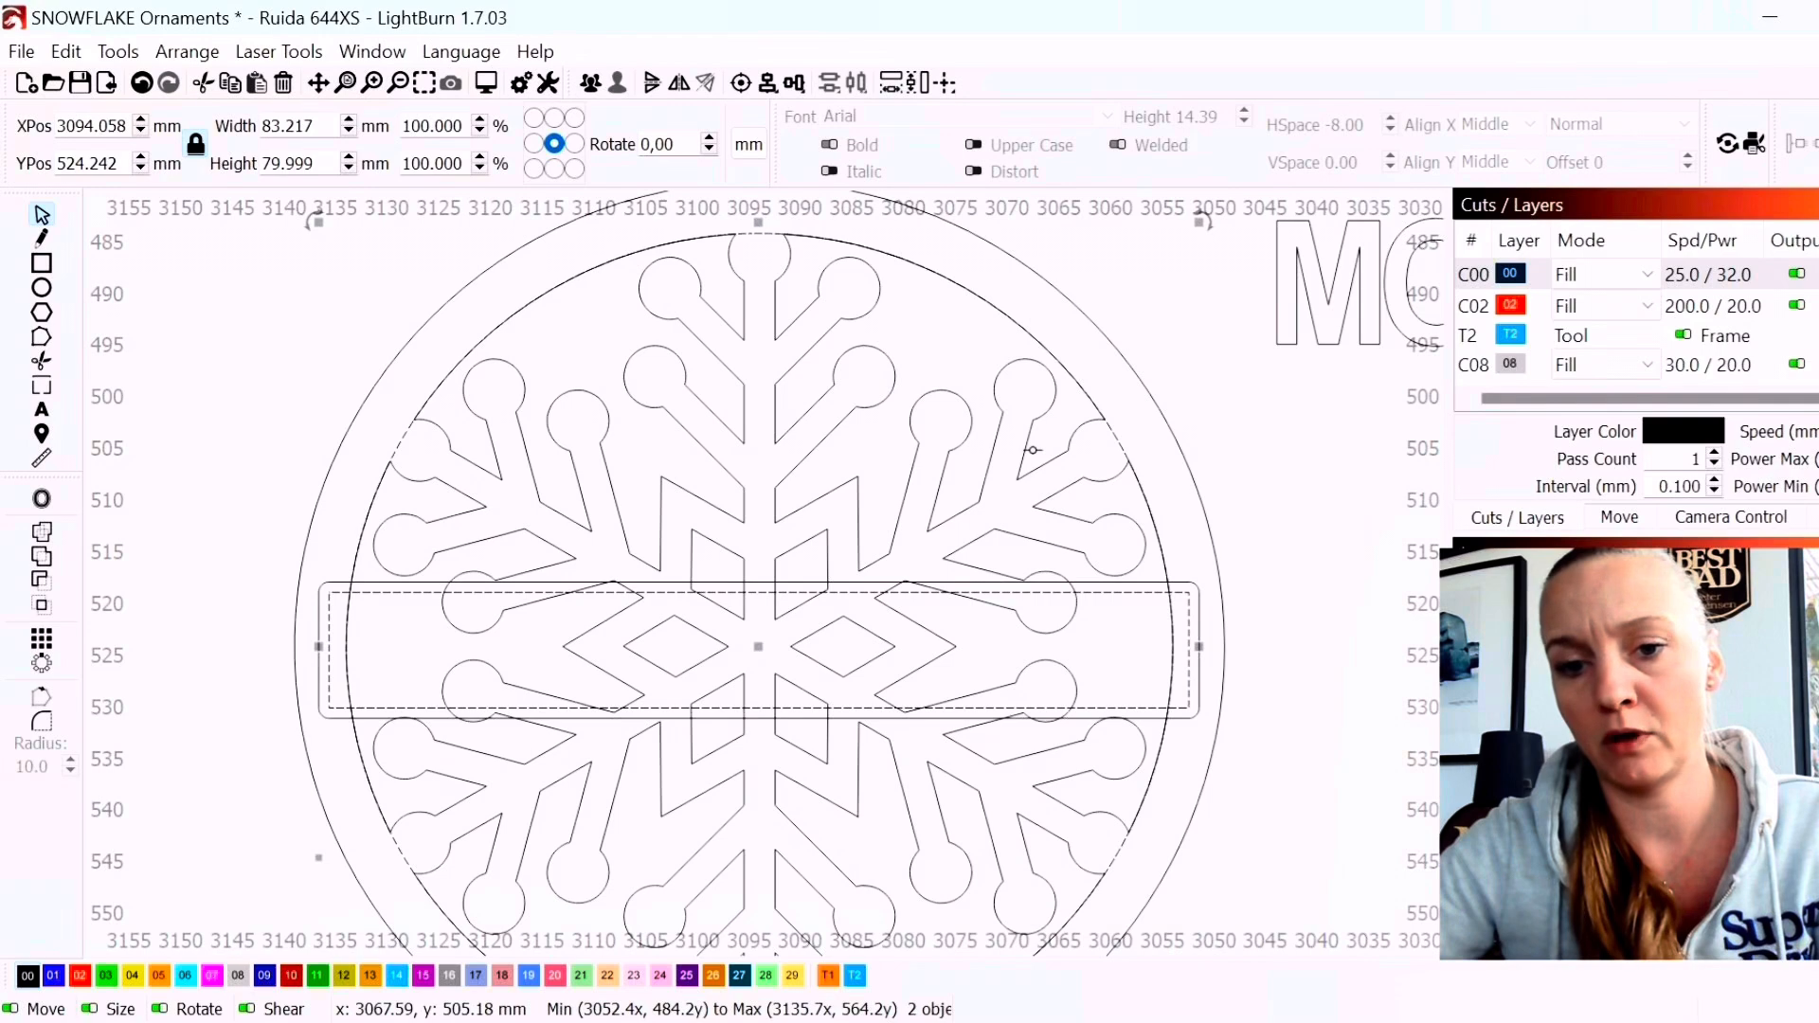
{"action": "key", "text": "ctrl+b"}
{"action": "left_click", "coordinate": [357, 177]}
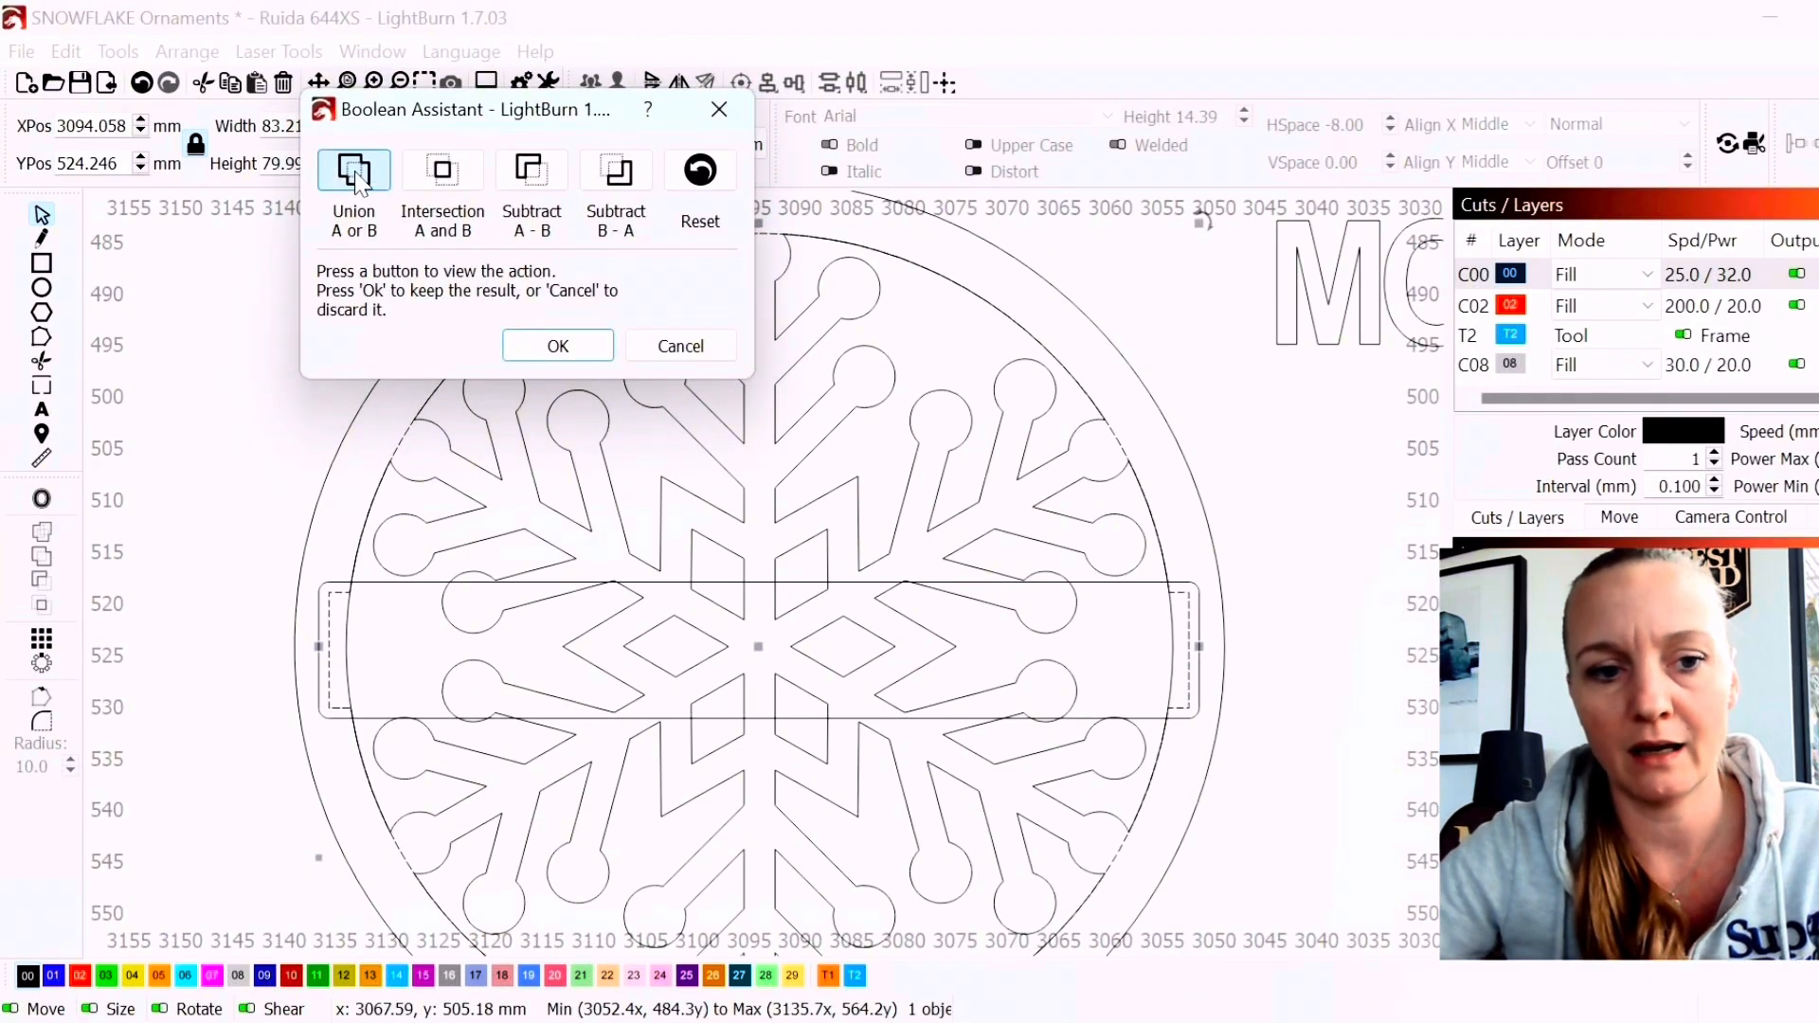
{"action": "left_click", "coordinate": [432, 186]}
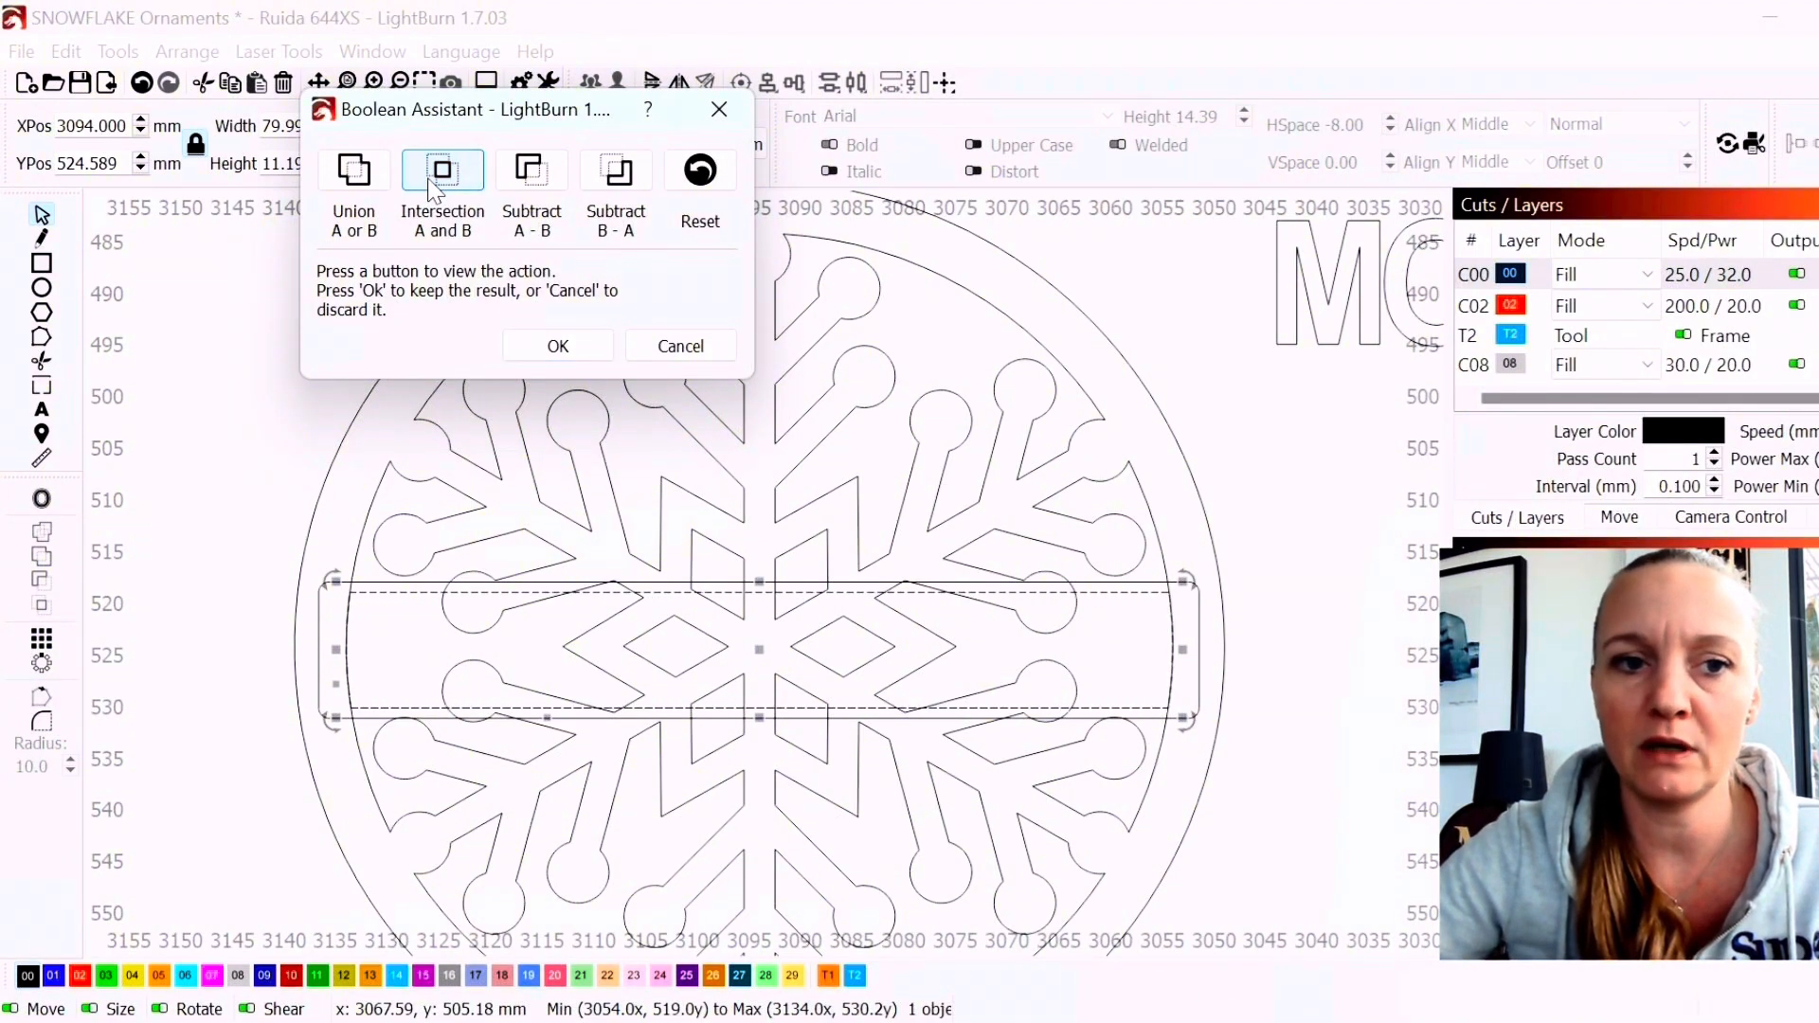
{"action": "left_click", "coordinate": [523, 357]}
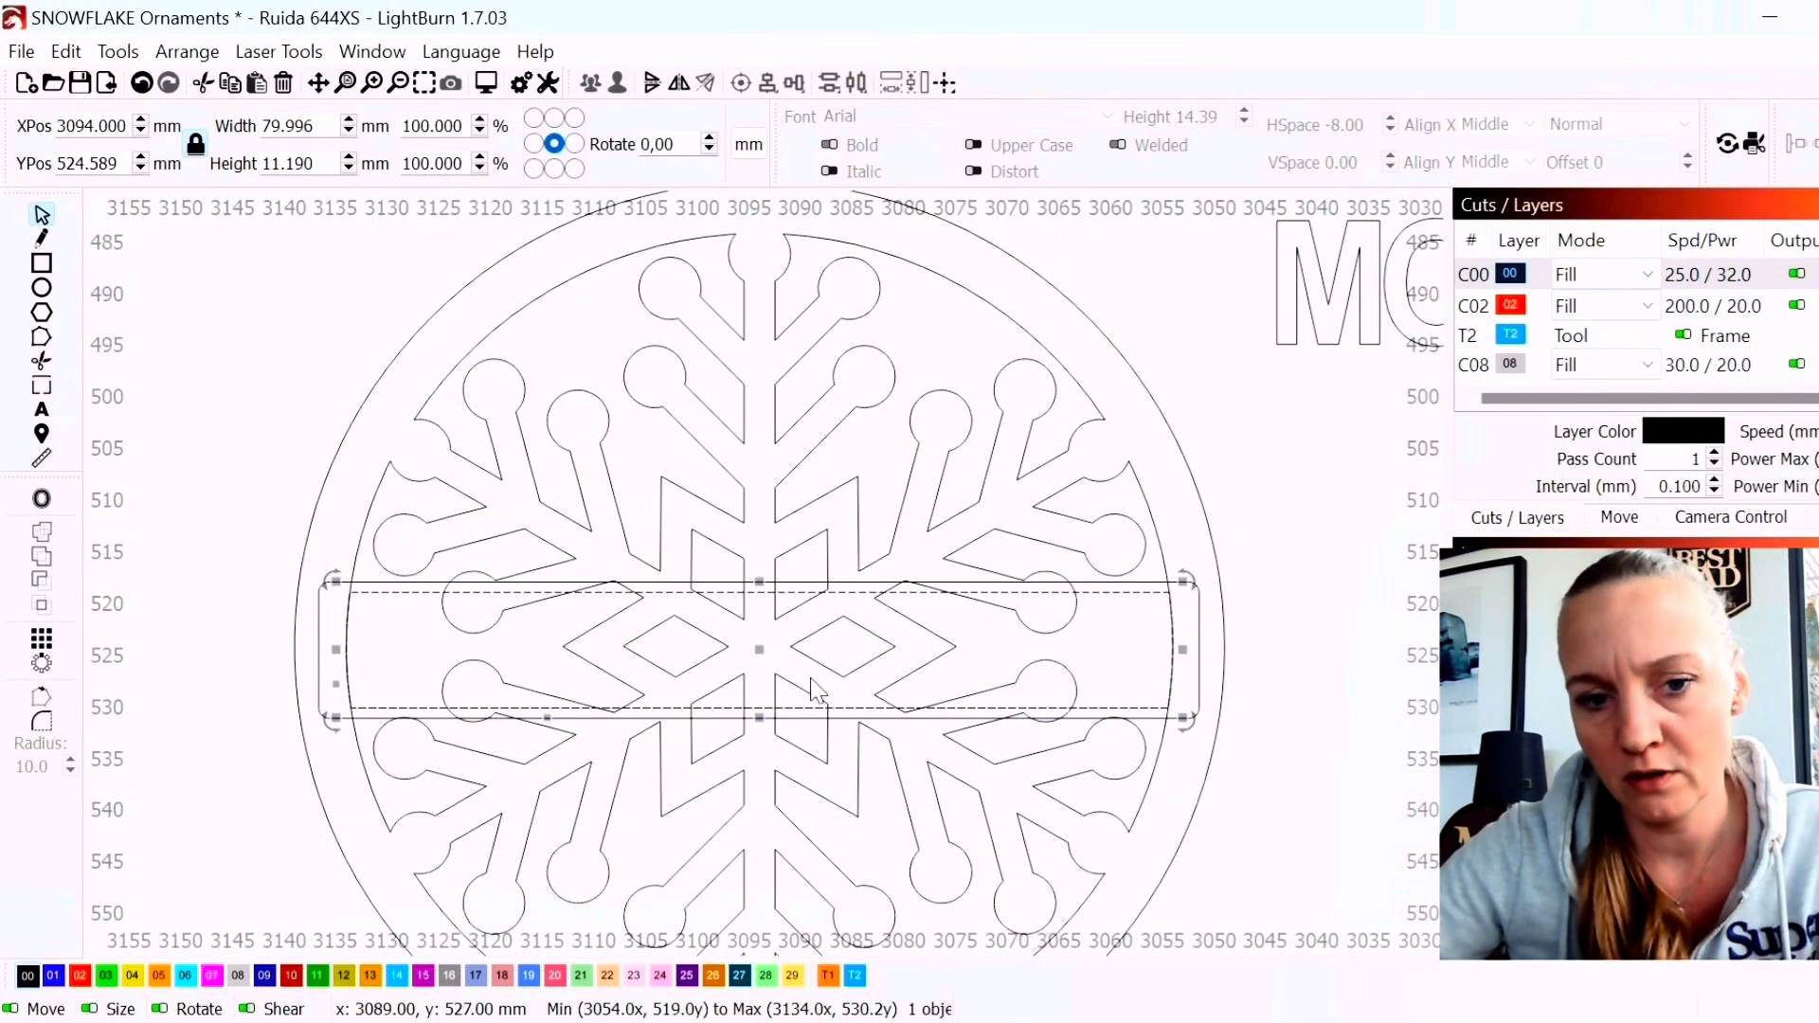
Shift the trimmed inner band 15 mm to the left of the ornament's center
{"action": "key", "text": "Left"}
{"action": "key", "text": "Left"}
{"action": "key", "text": "Left"}
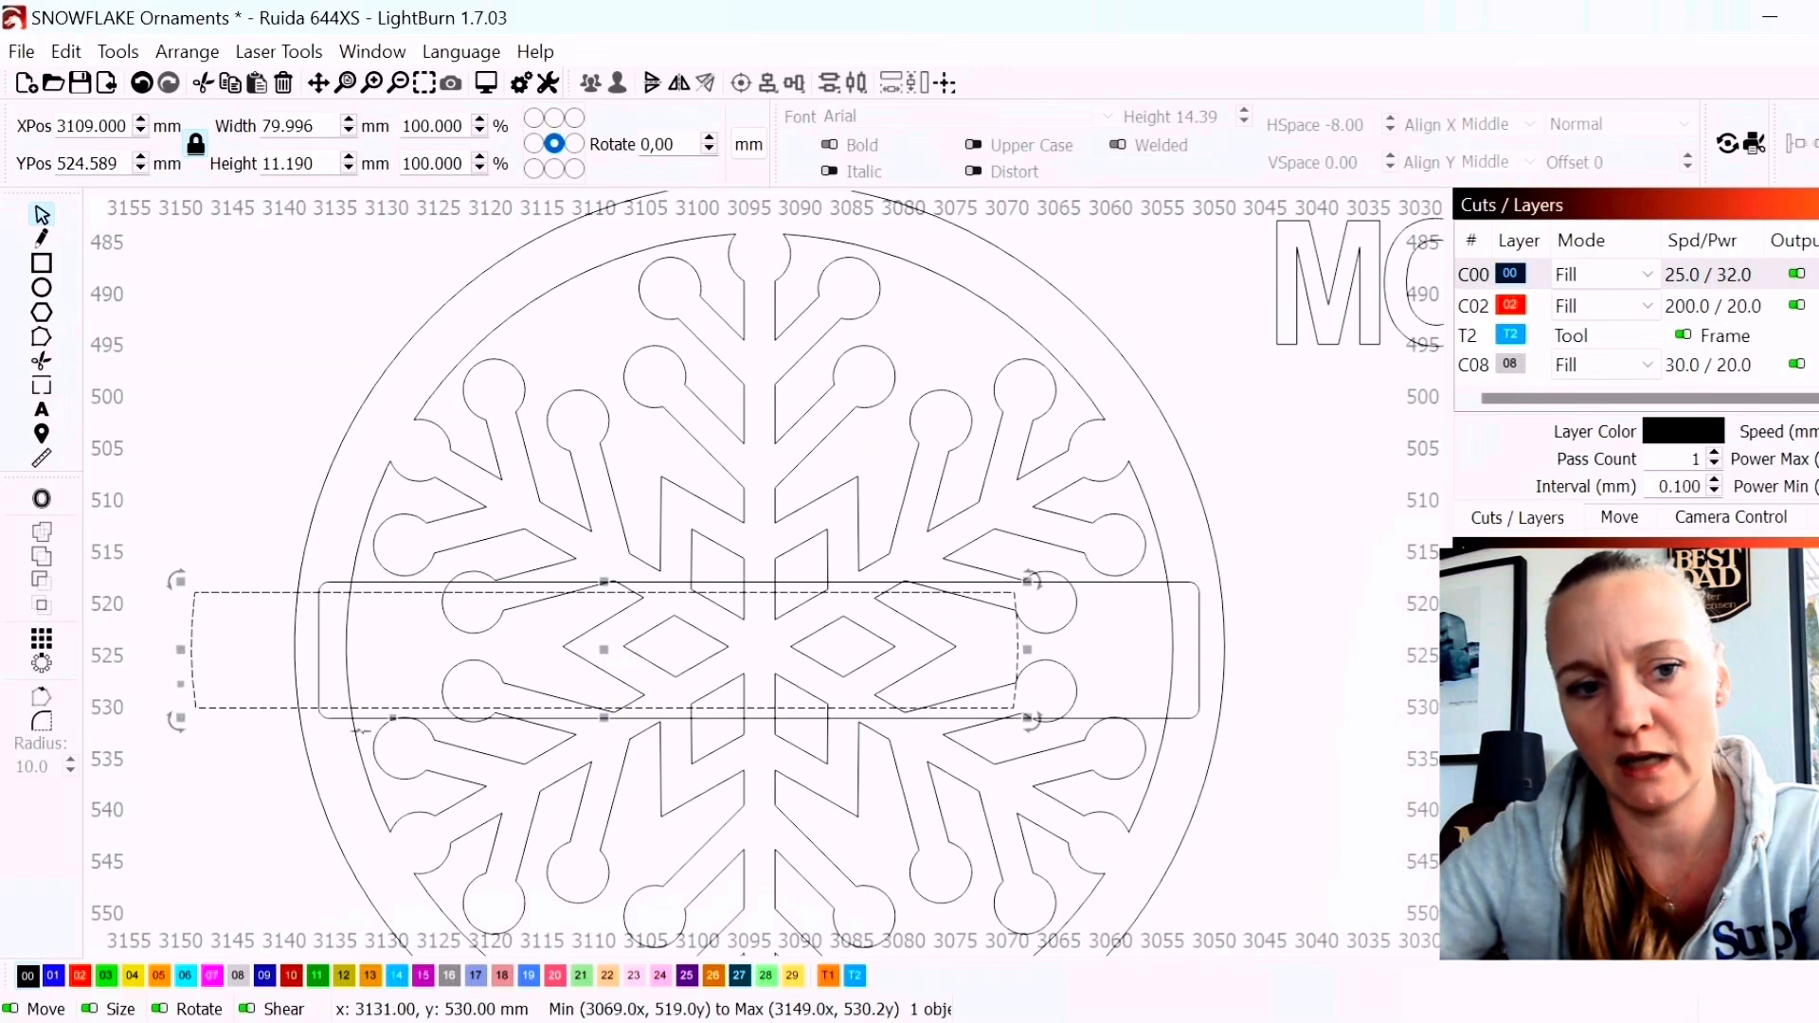
Shift the trimmed inner band 15 mm to the right so it is centered on the ornament
{"action": "key", "text": "Right"}
{"action": "key", "text": "Right"}
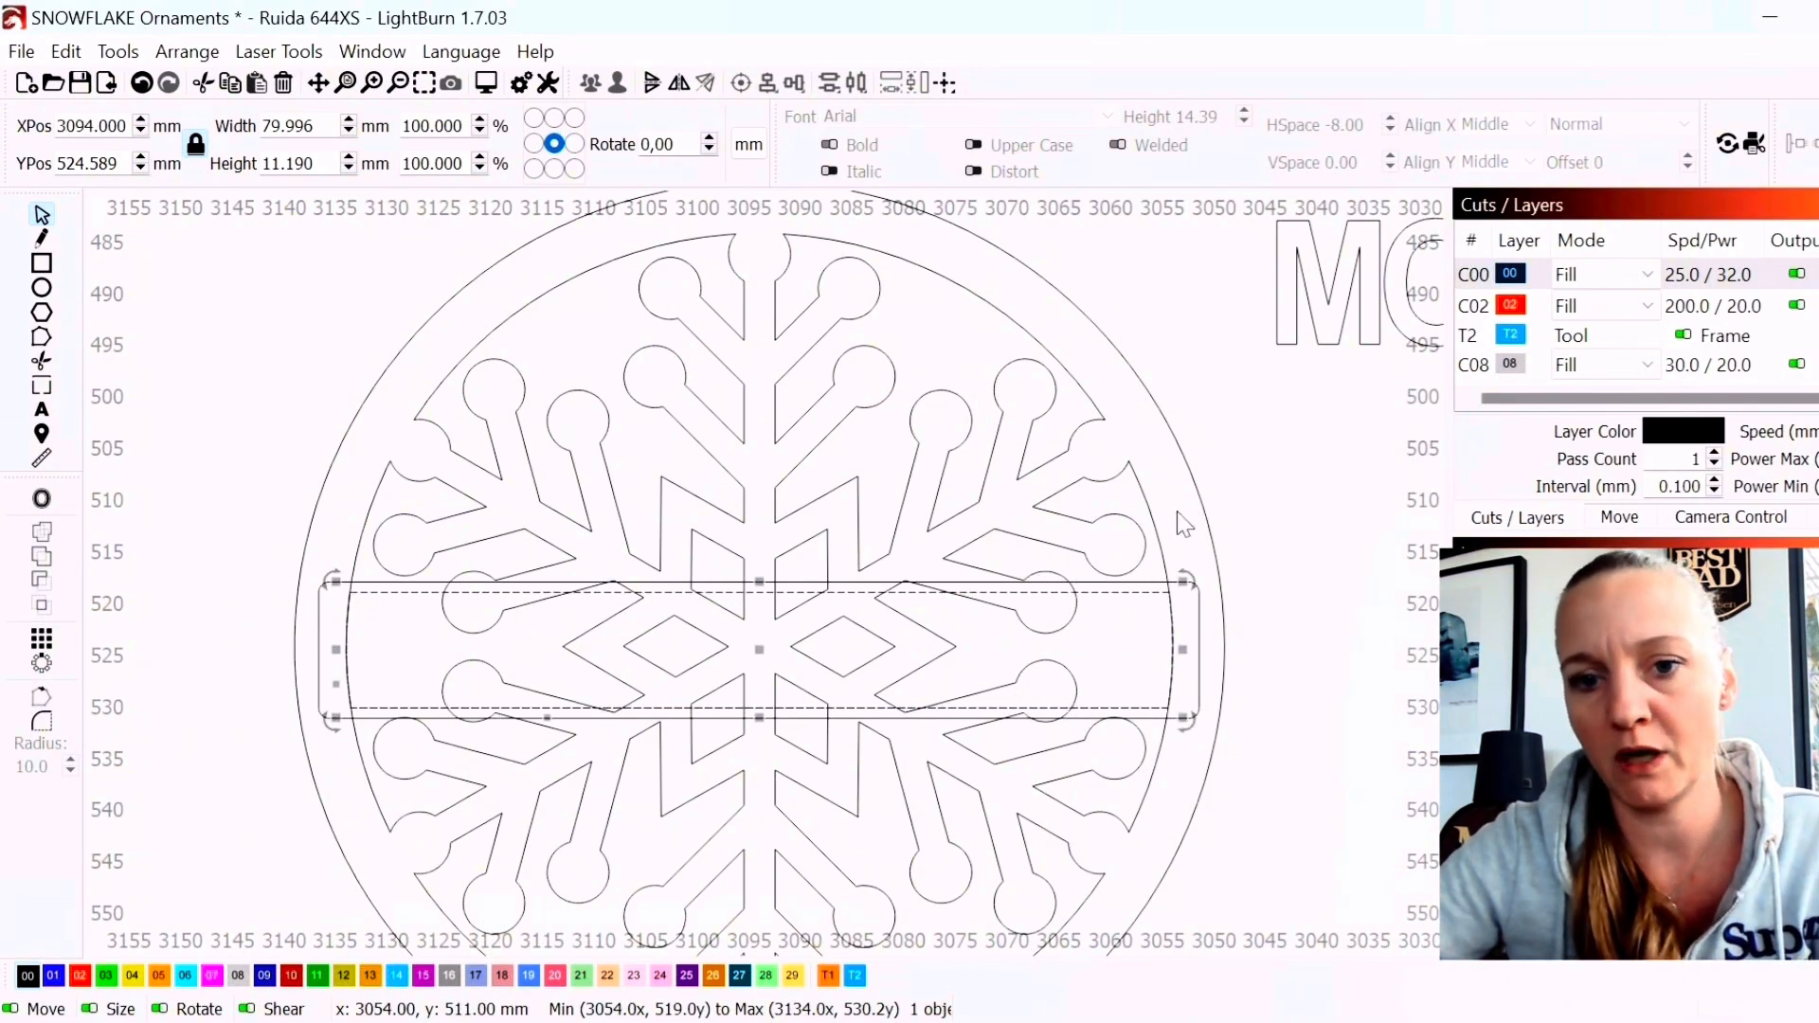
{"action": "key", "text": "Escape"}
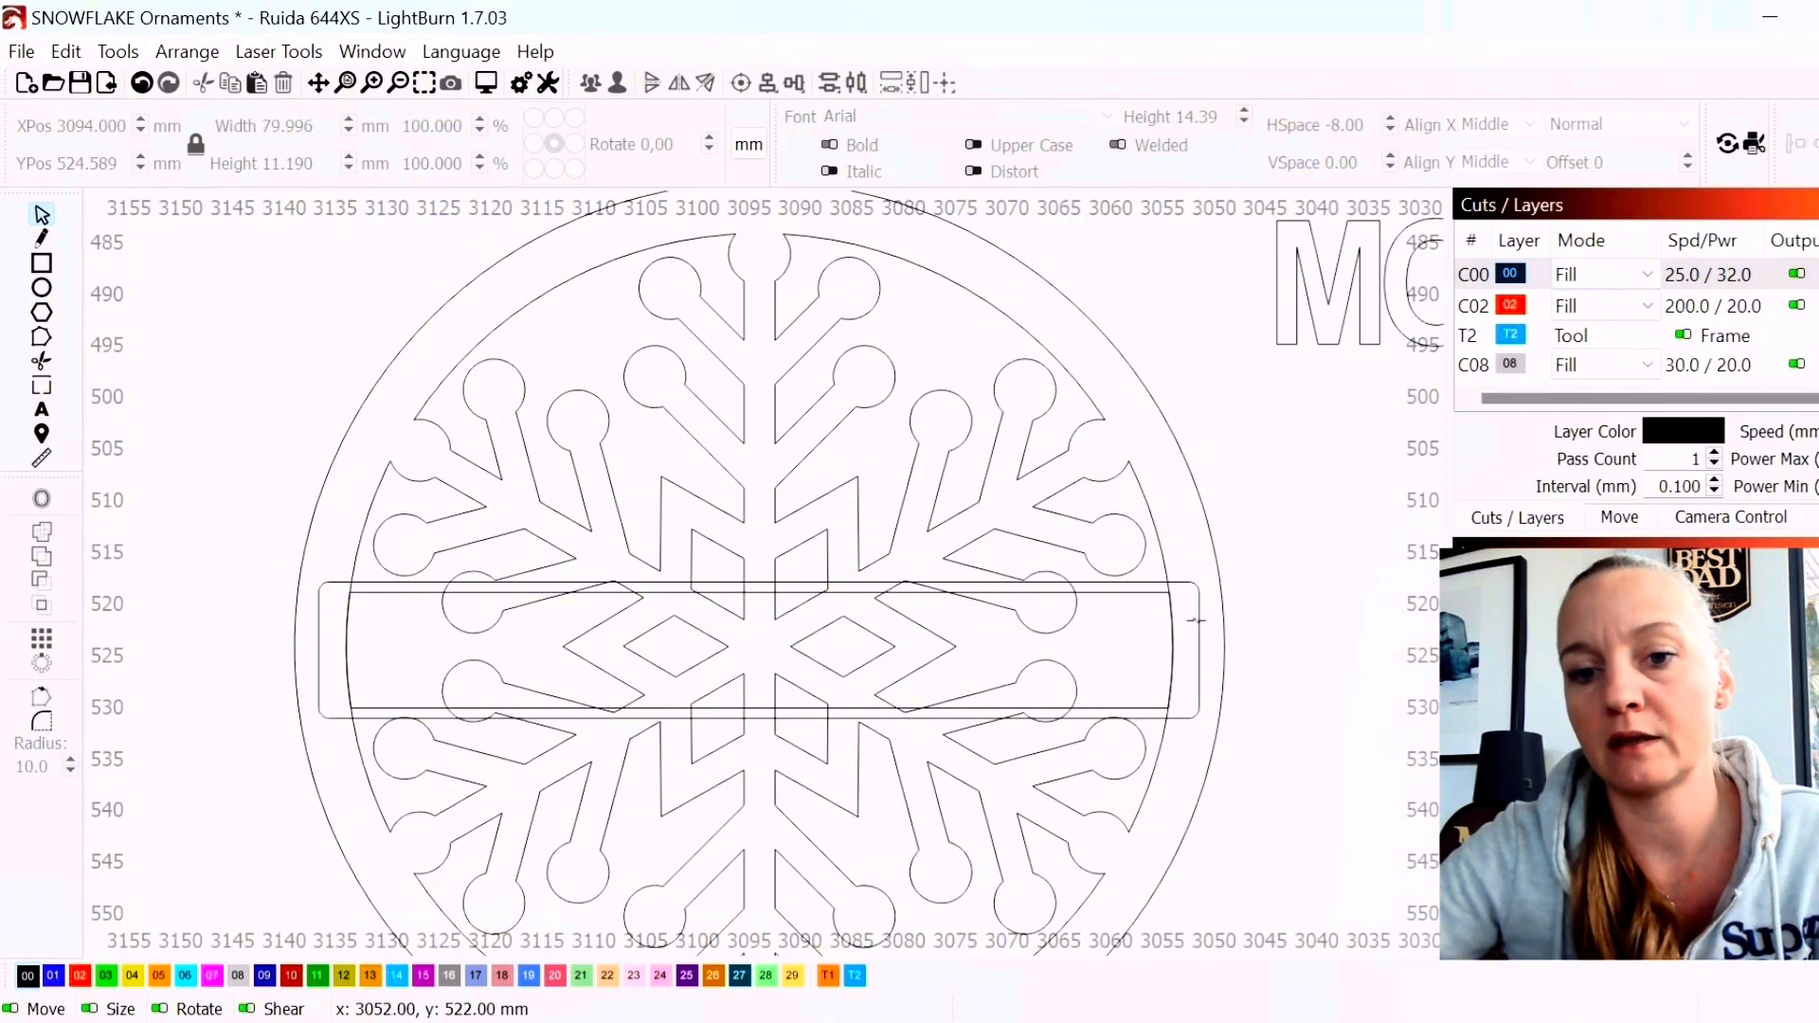
Merge the outer offset rectangle with the snowflake ornament using a Boolean union of the two shapes
{"action": "left_click", "coordinate": [1201, 619]}
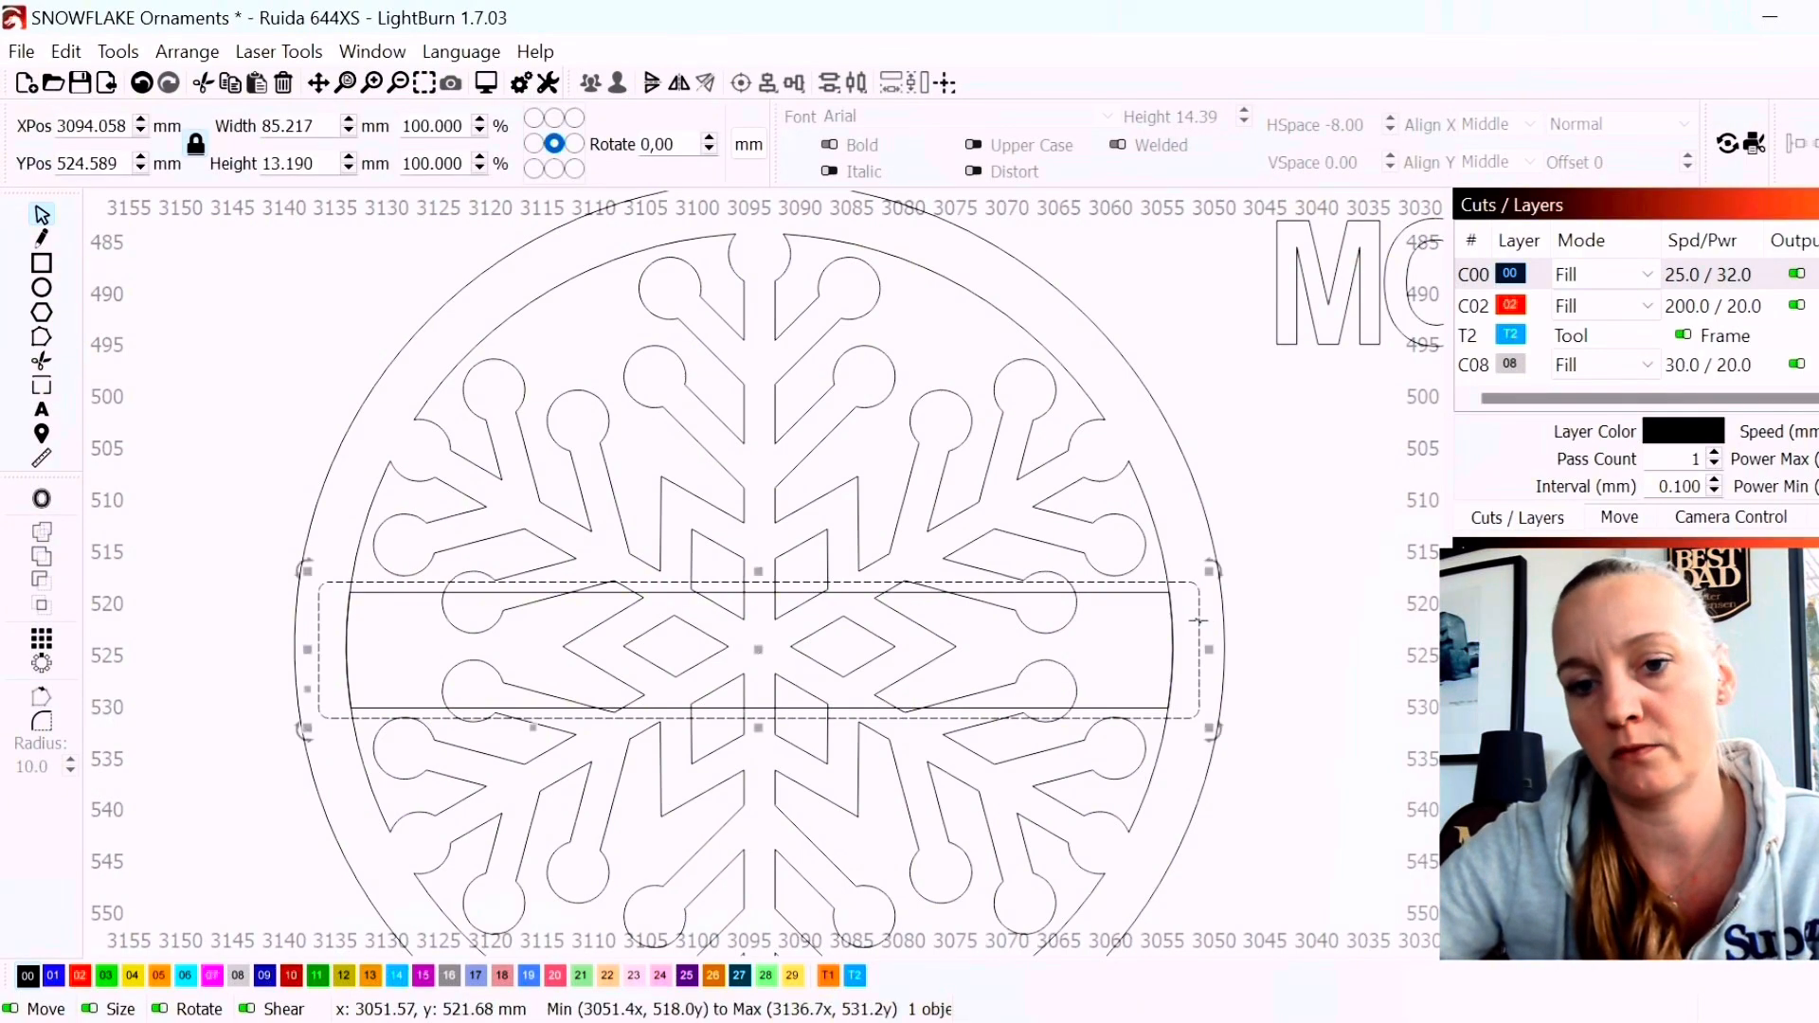
{"action": "left_click", "coordinate": [1140, 490], "text": "shift"}
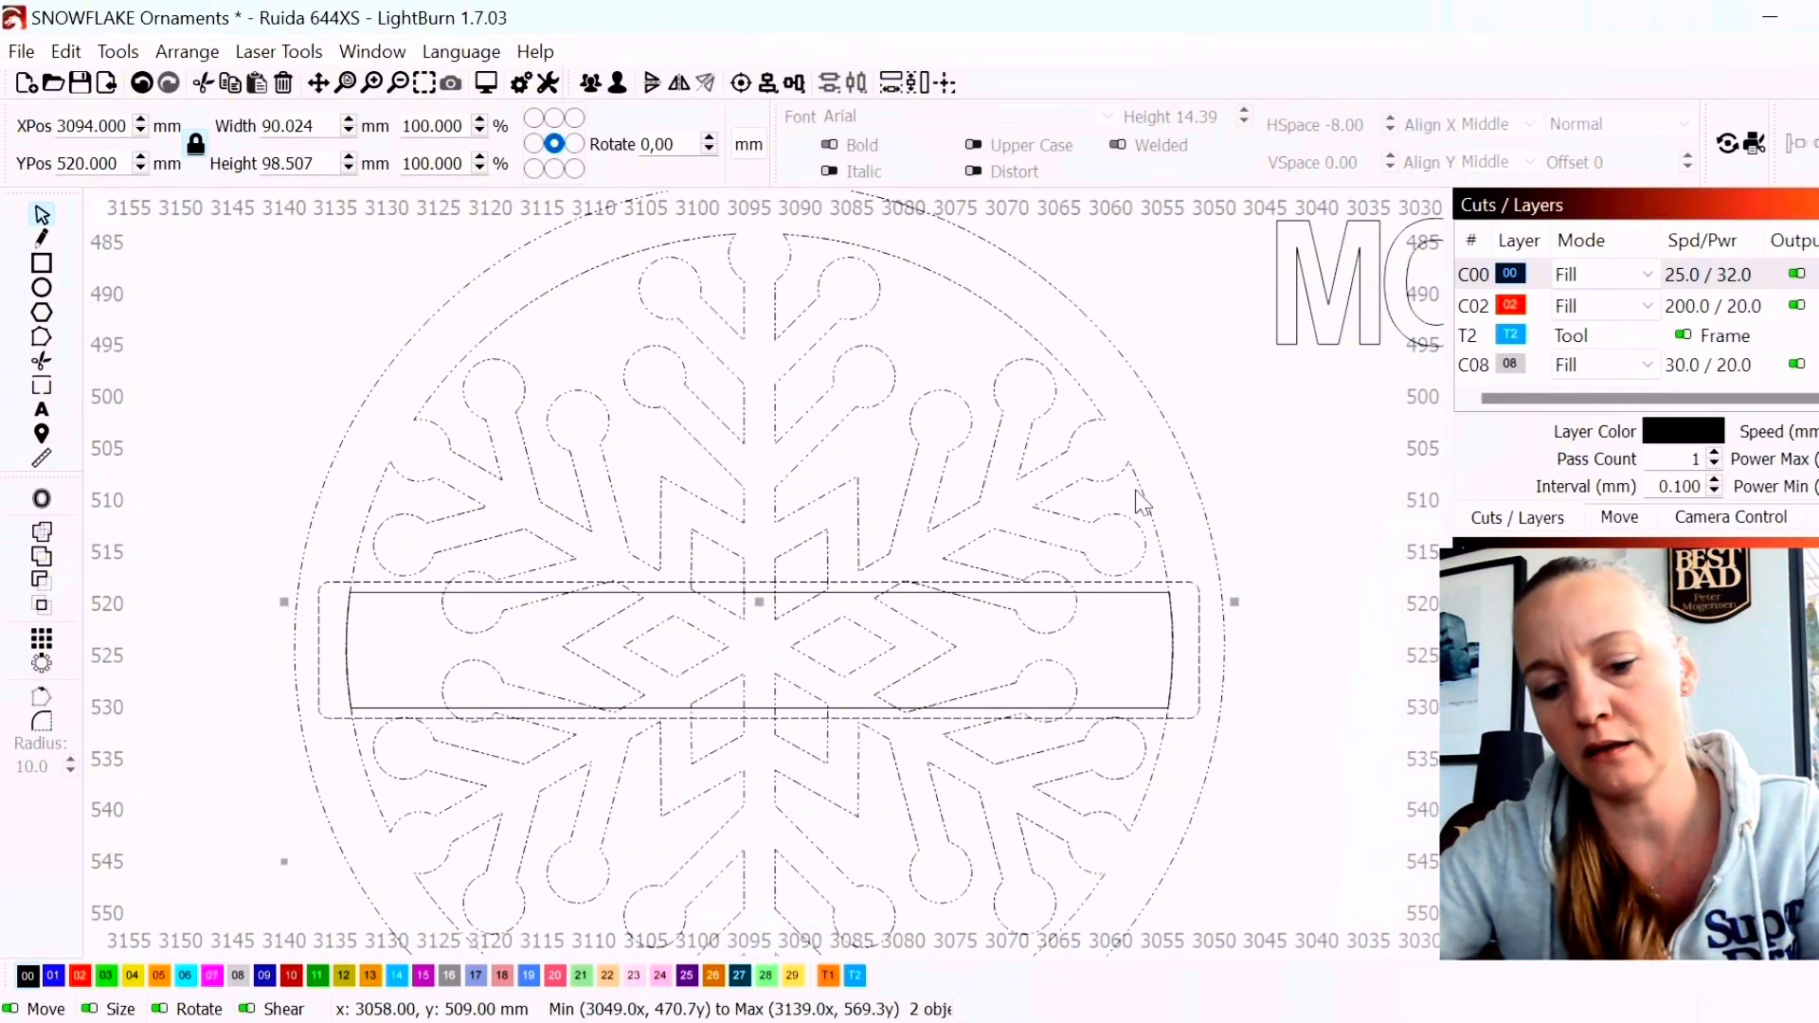
{"action": "key", "text": "ctrl+b"}
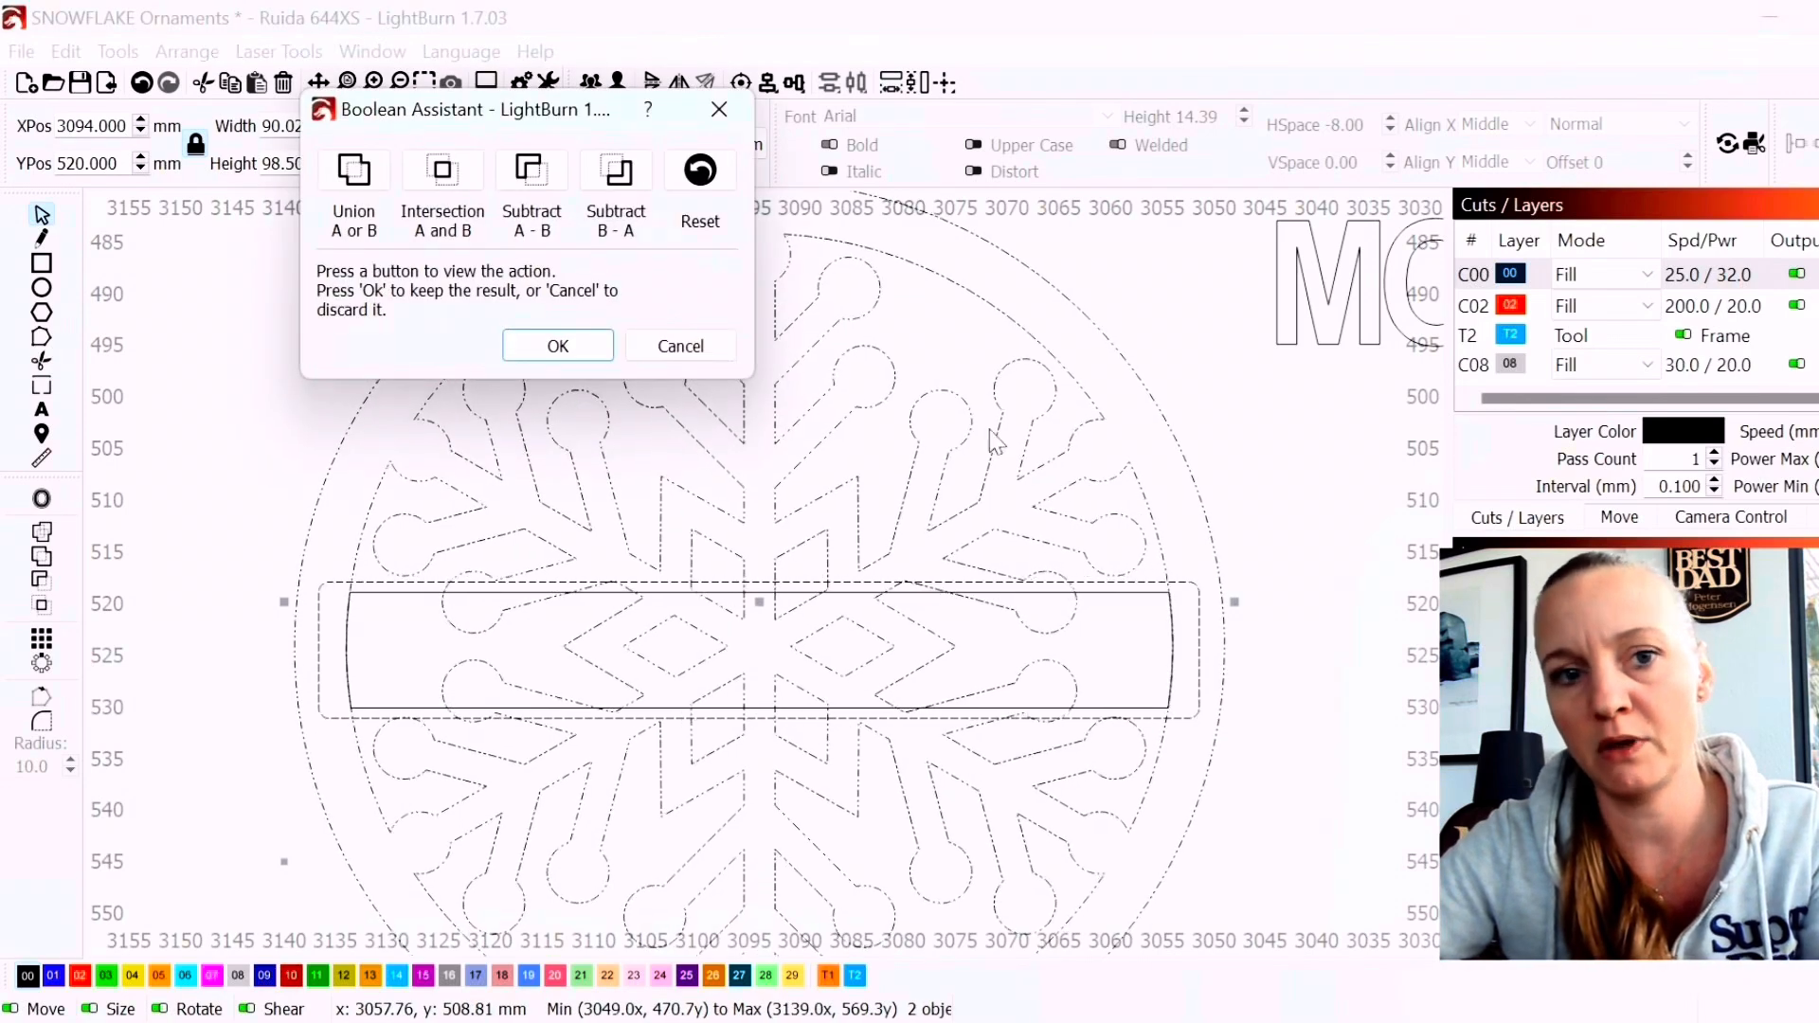
{"action": "left_click", "coordinate": [530, 176]}
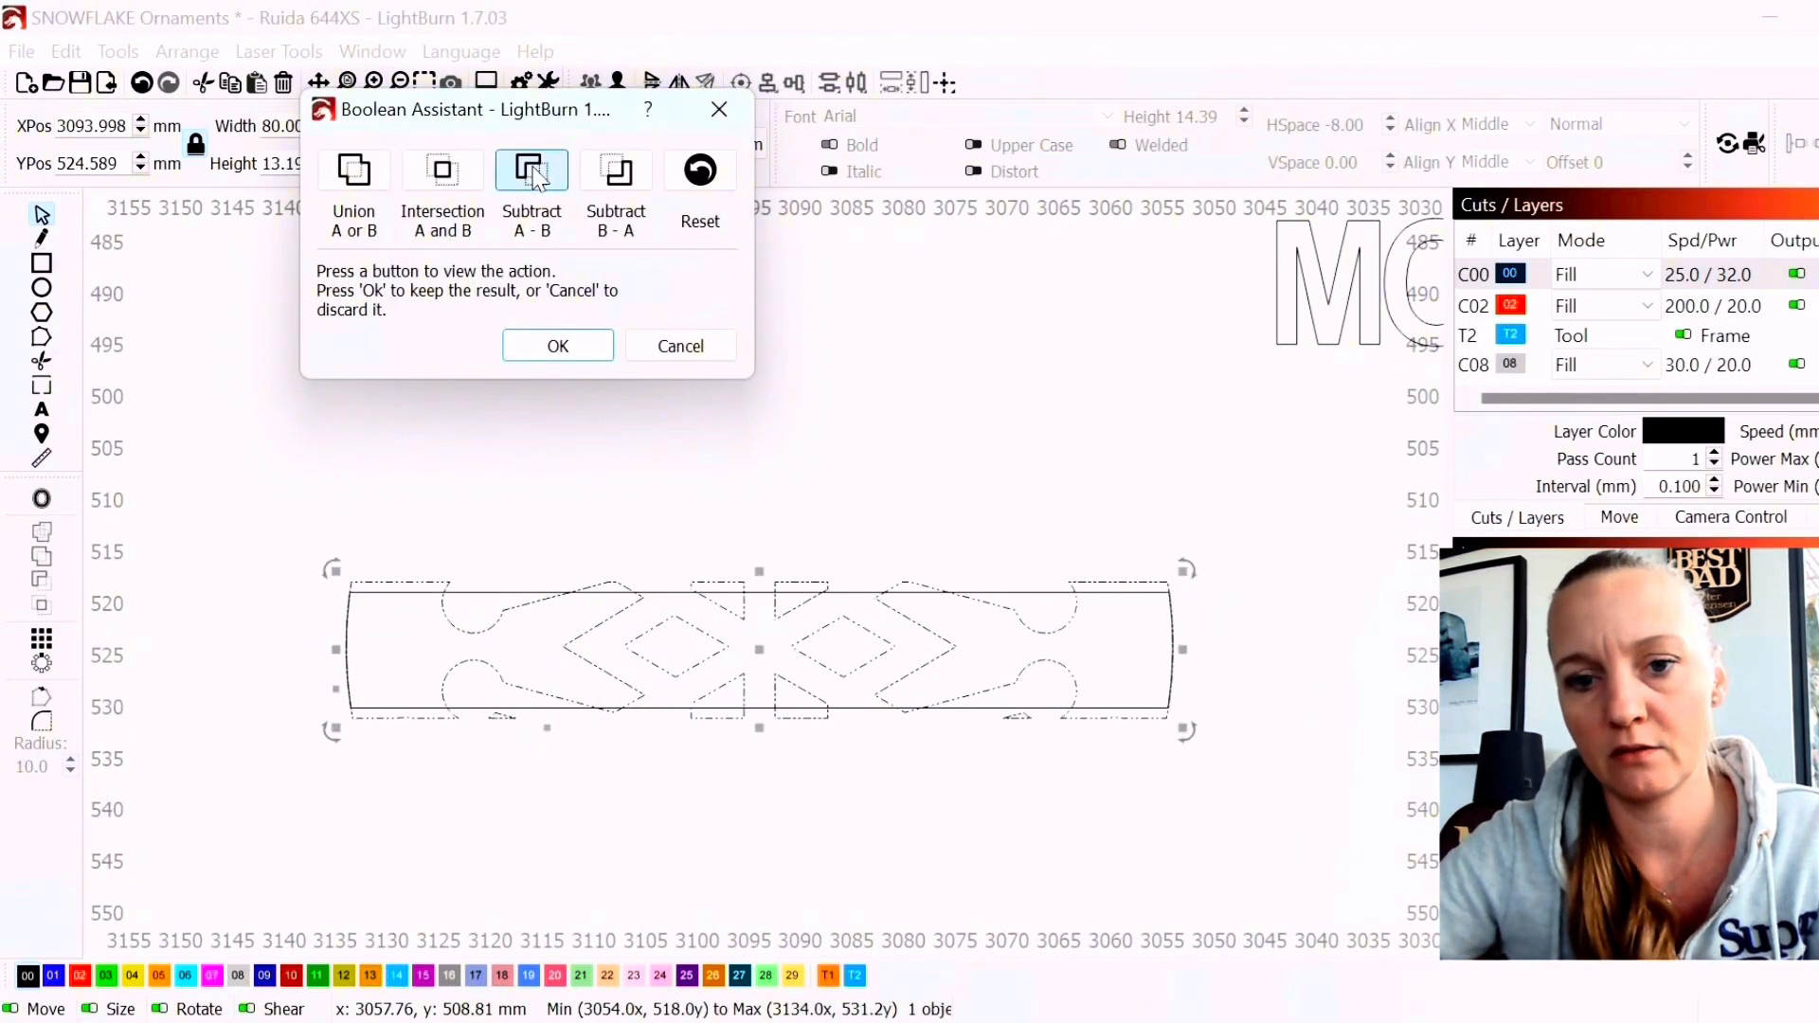
{"action": "left_click", "coordinate": [622, 180]}
{"action": "left_click", "coordinate": [443, 173]}
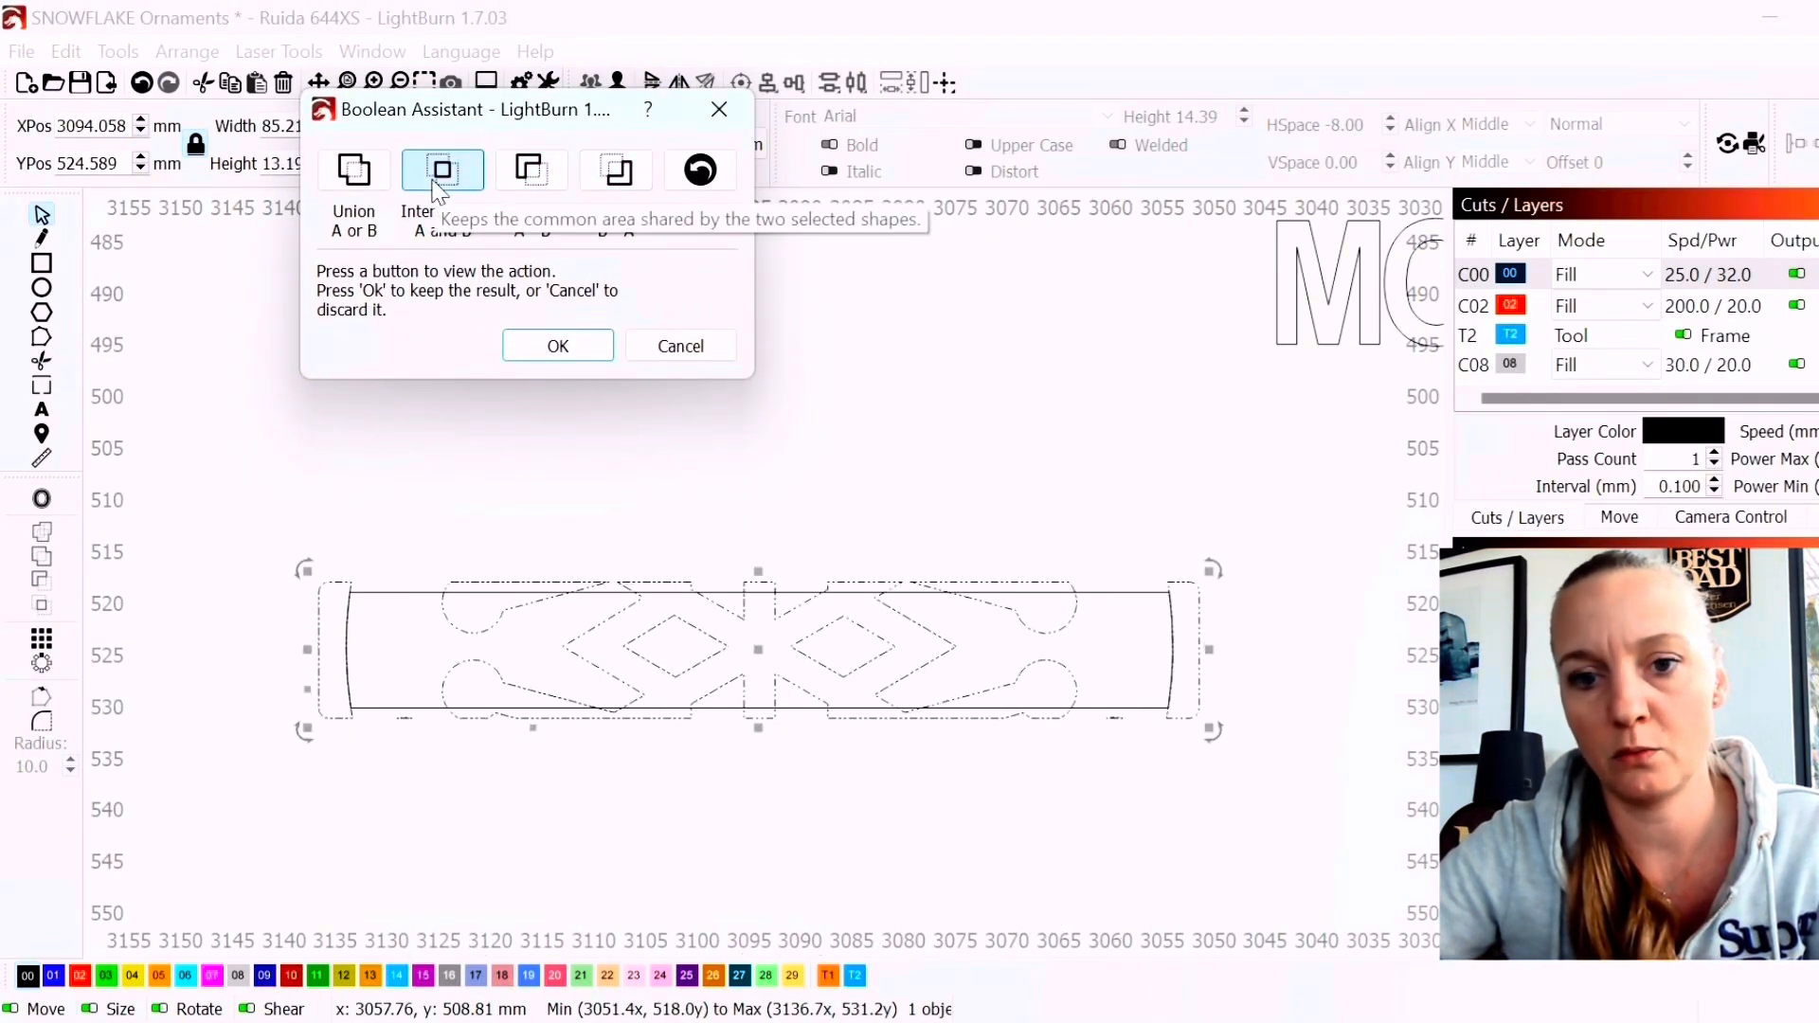
{"action": "left_click", "coordinate": [378, 185]}
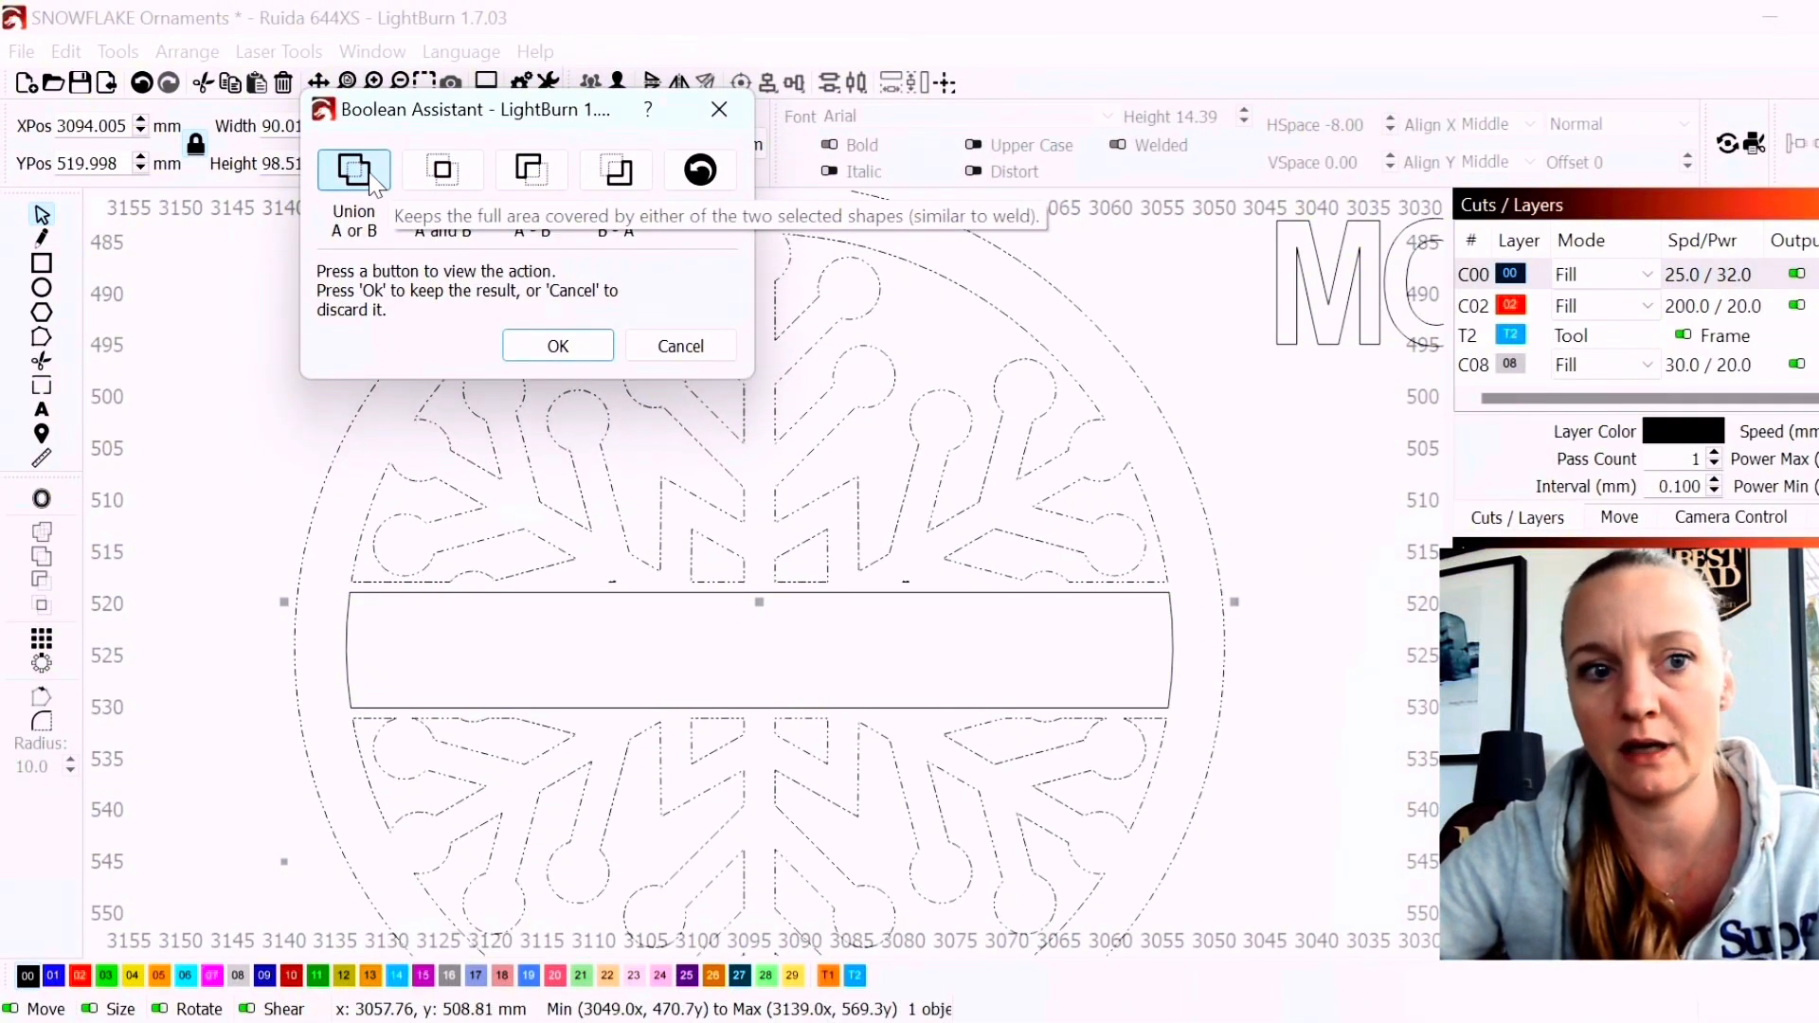
{"action": "left_click", "coordinate": [566, 347]}
{"action": "scroll", "coordinate": [755, 504], "scroll_direction": "down", "scroll_amount": 3}
{"action": "left_click", "coordinate": [1183, 718]}
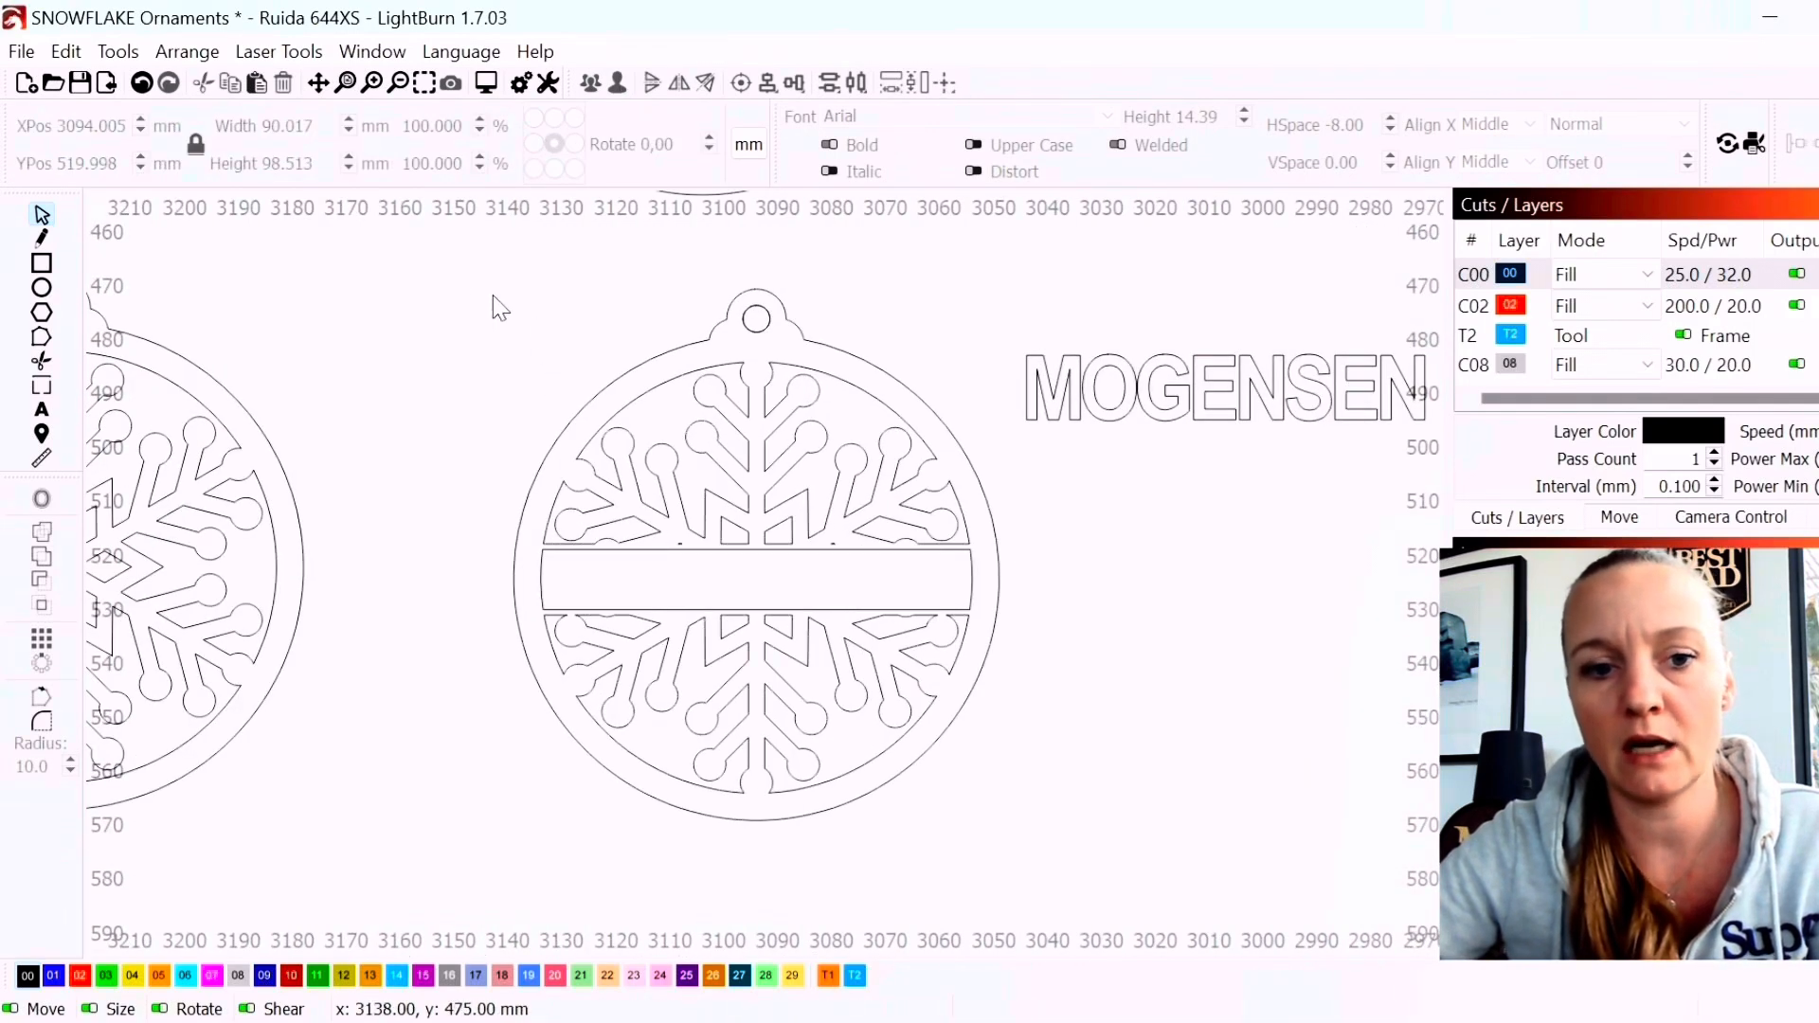
Group the ornament with its inner band and paste a copy of the group beside the original
{"action": "left_click_drag", "start_coordinate": [681, 269], "coordinate": [807, 320]}
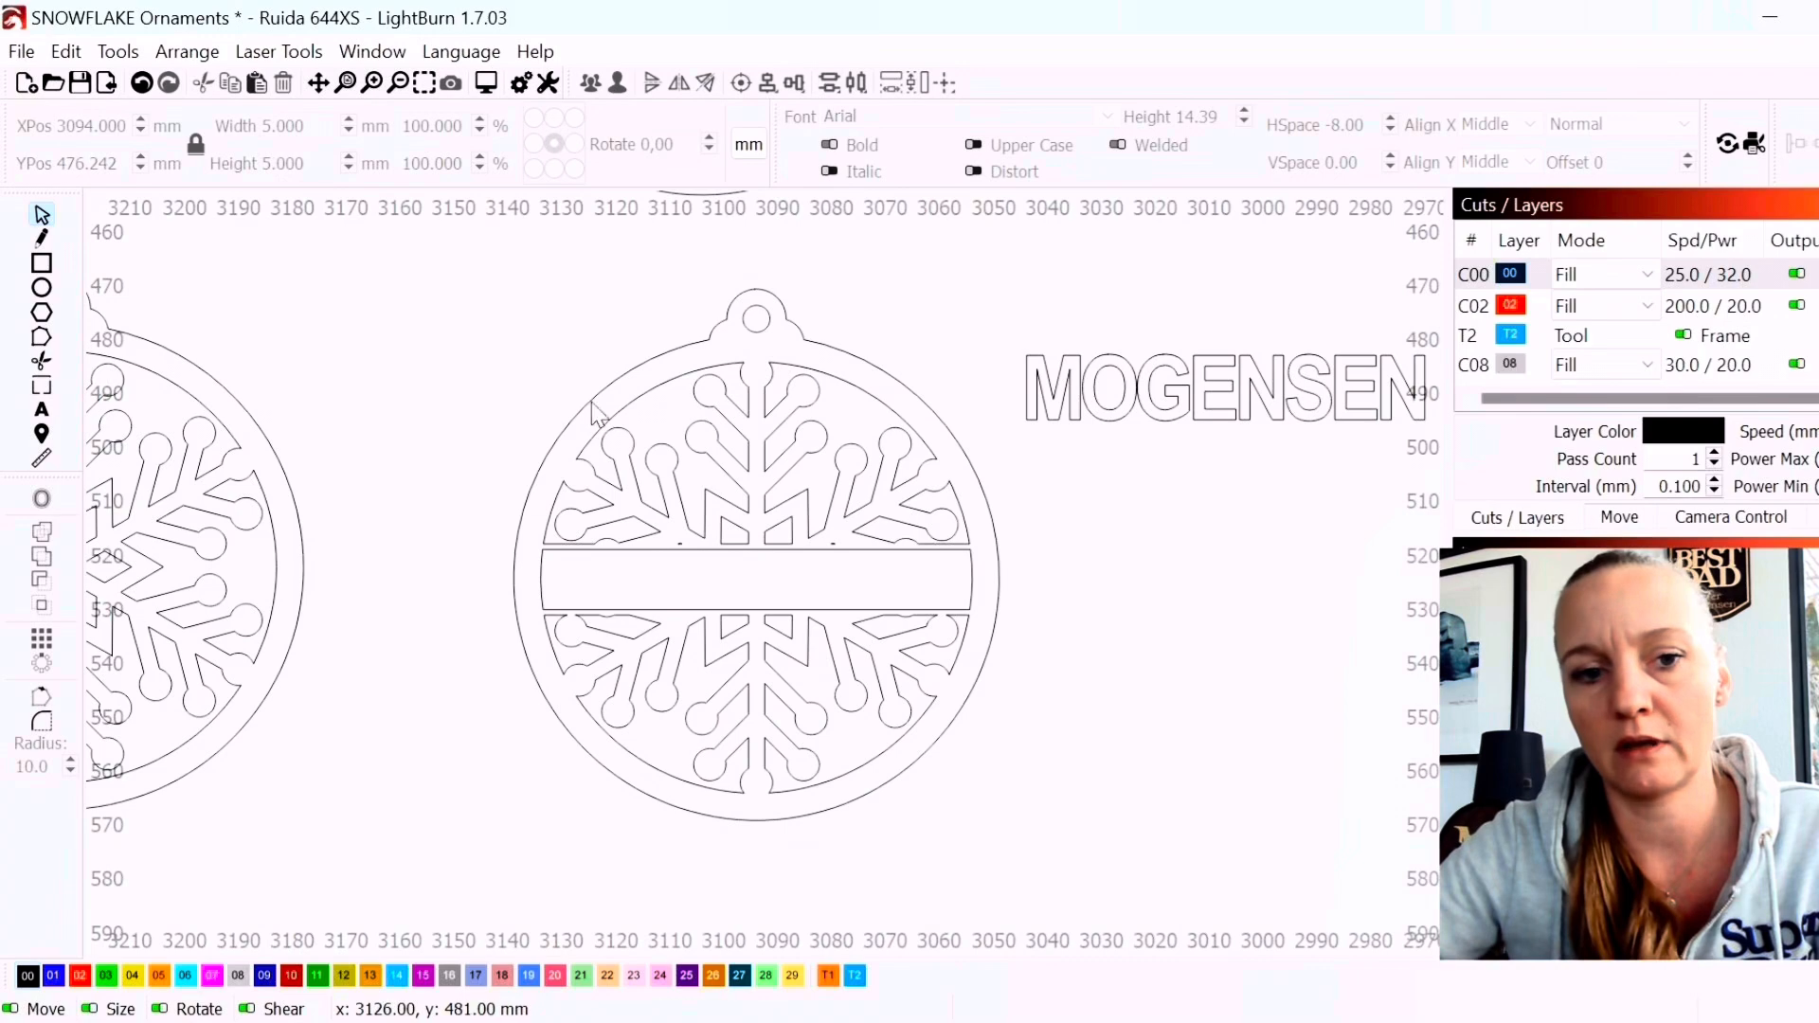
{"action": "scroll", "coordinate": [592, 453], "scroll_direction": "down", "scroll_amount": 2}
{"action": "left_click_drag", "start_coordinate": [464, 322], "coordinate": [905, 748]}
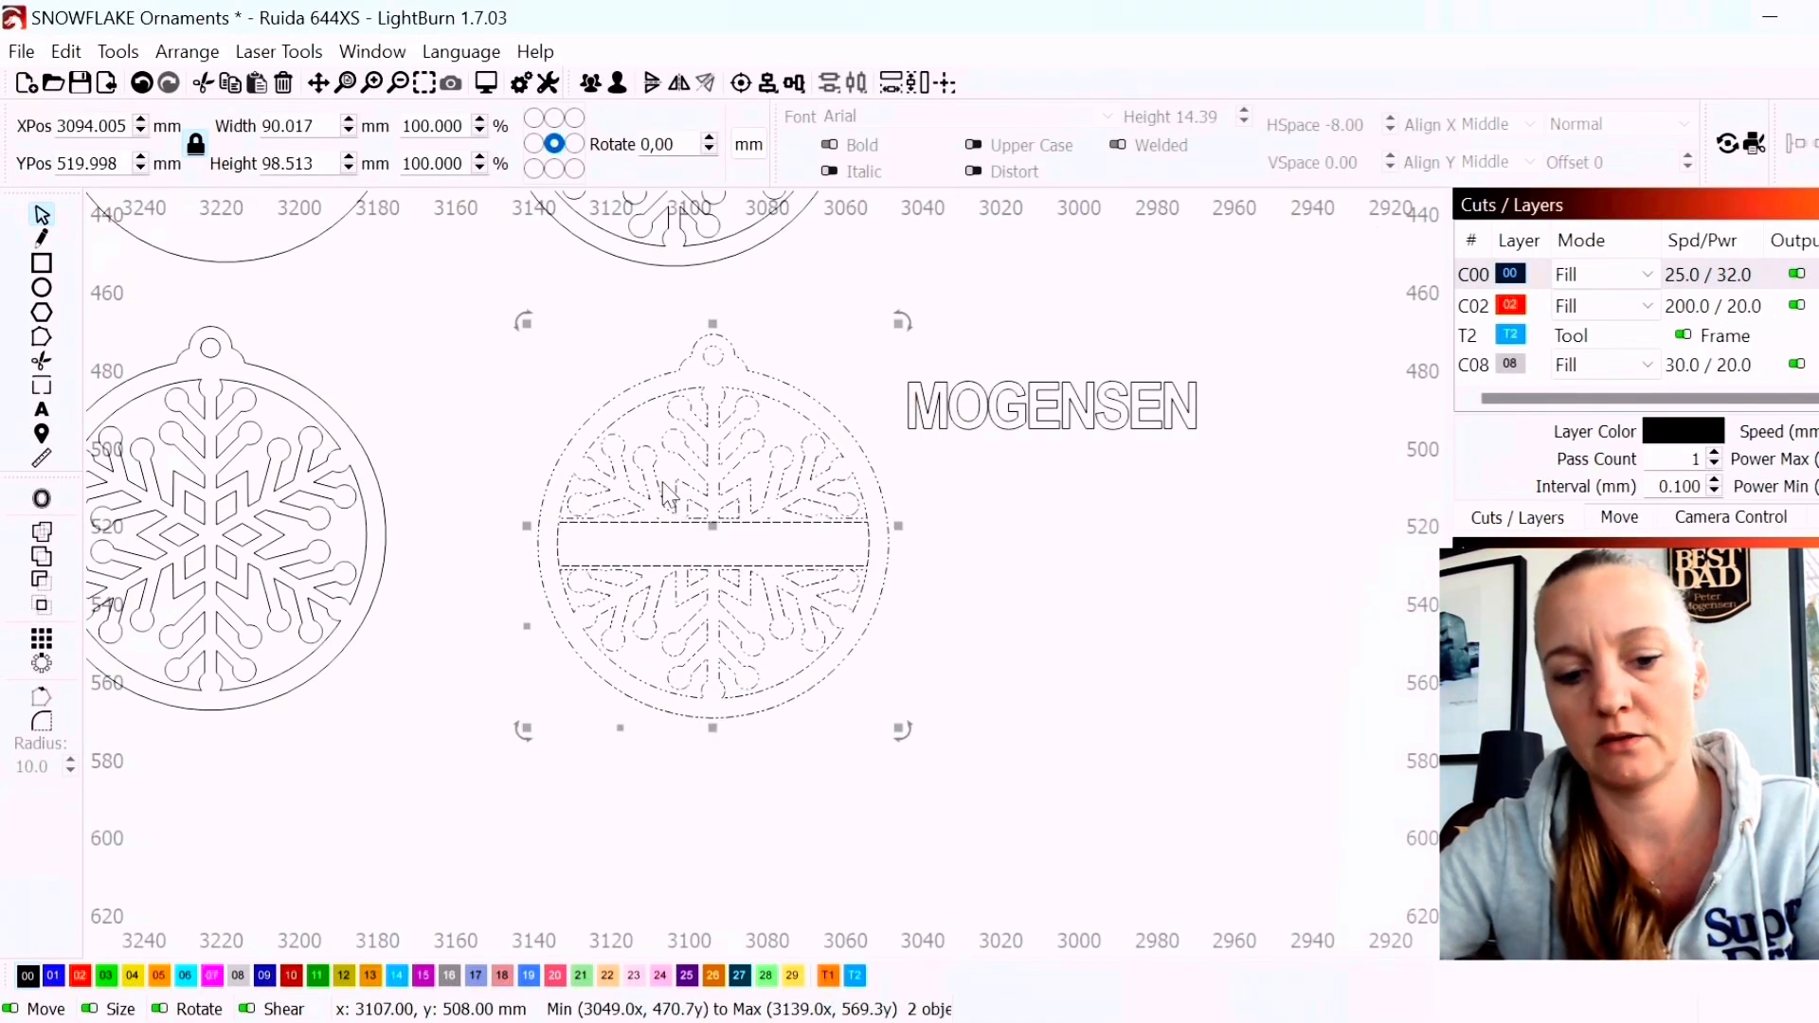
{"action": "key", "text": "ctrl+g"}
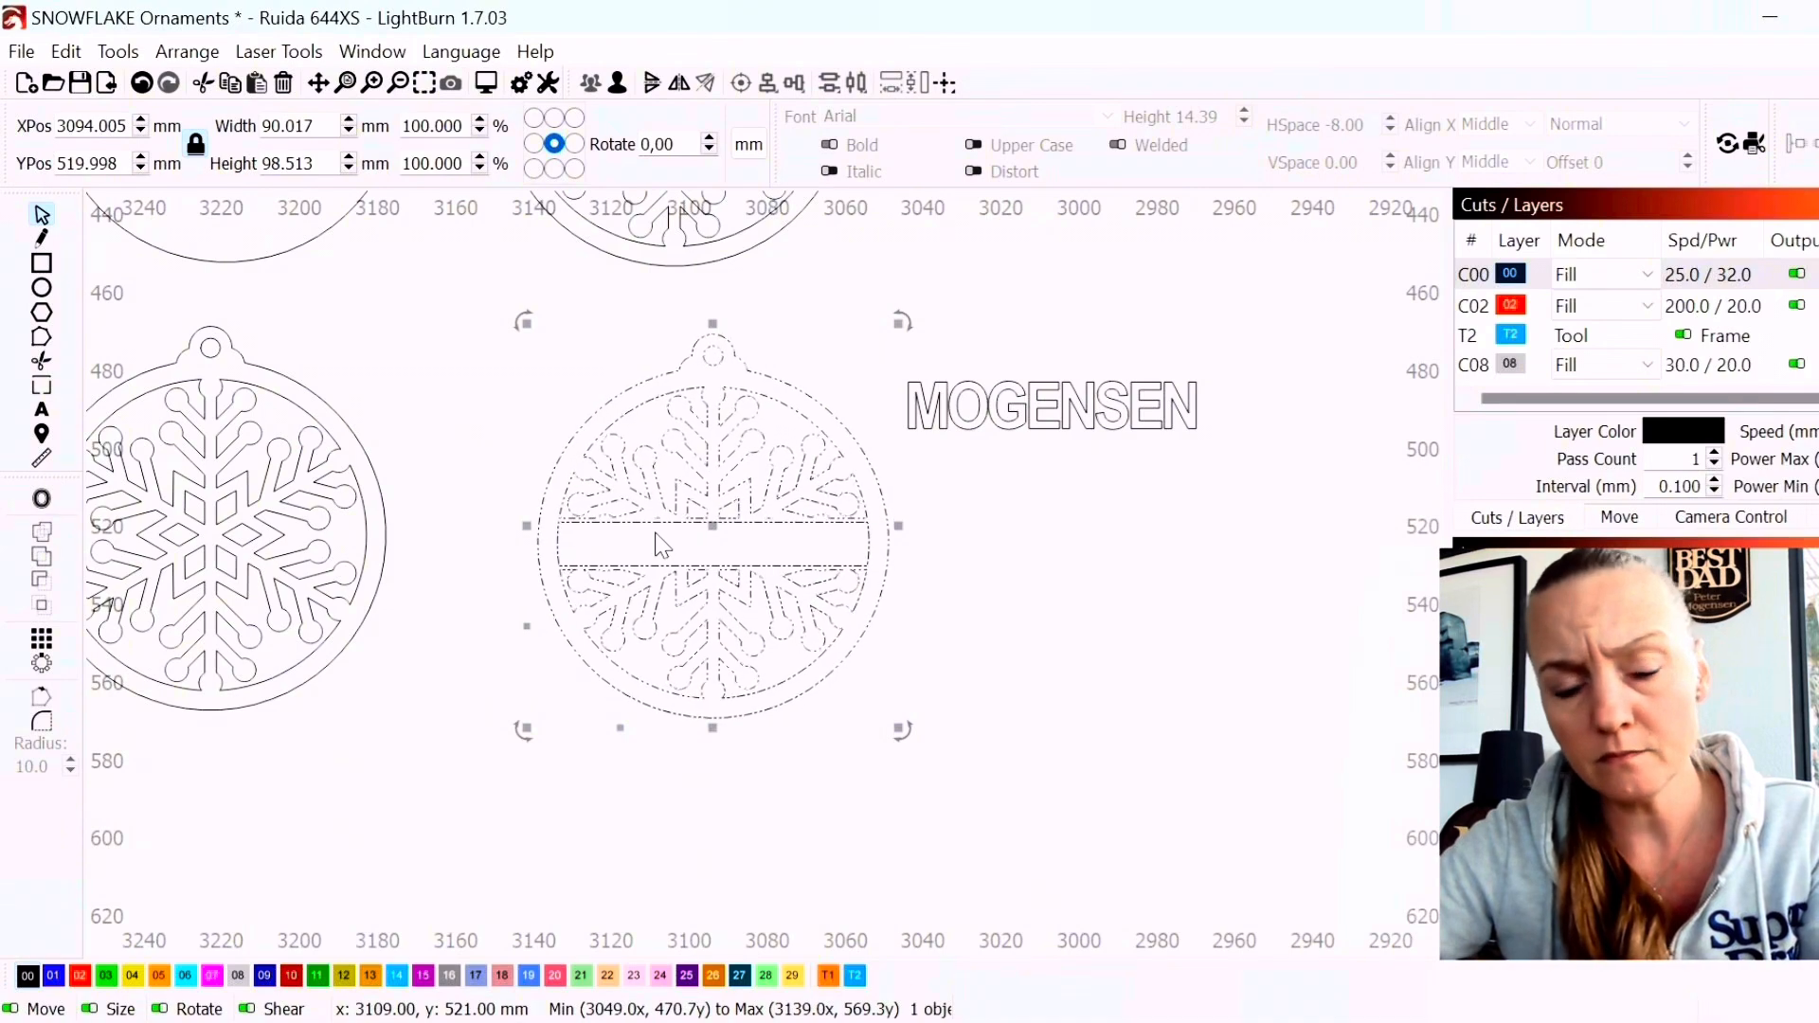
{"action": "key", "text": "ctrl+v"}
{"action": "left_click_drag", "start_coordinate": [1123, 615], "coordinate": [945, 584]}
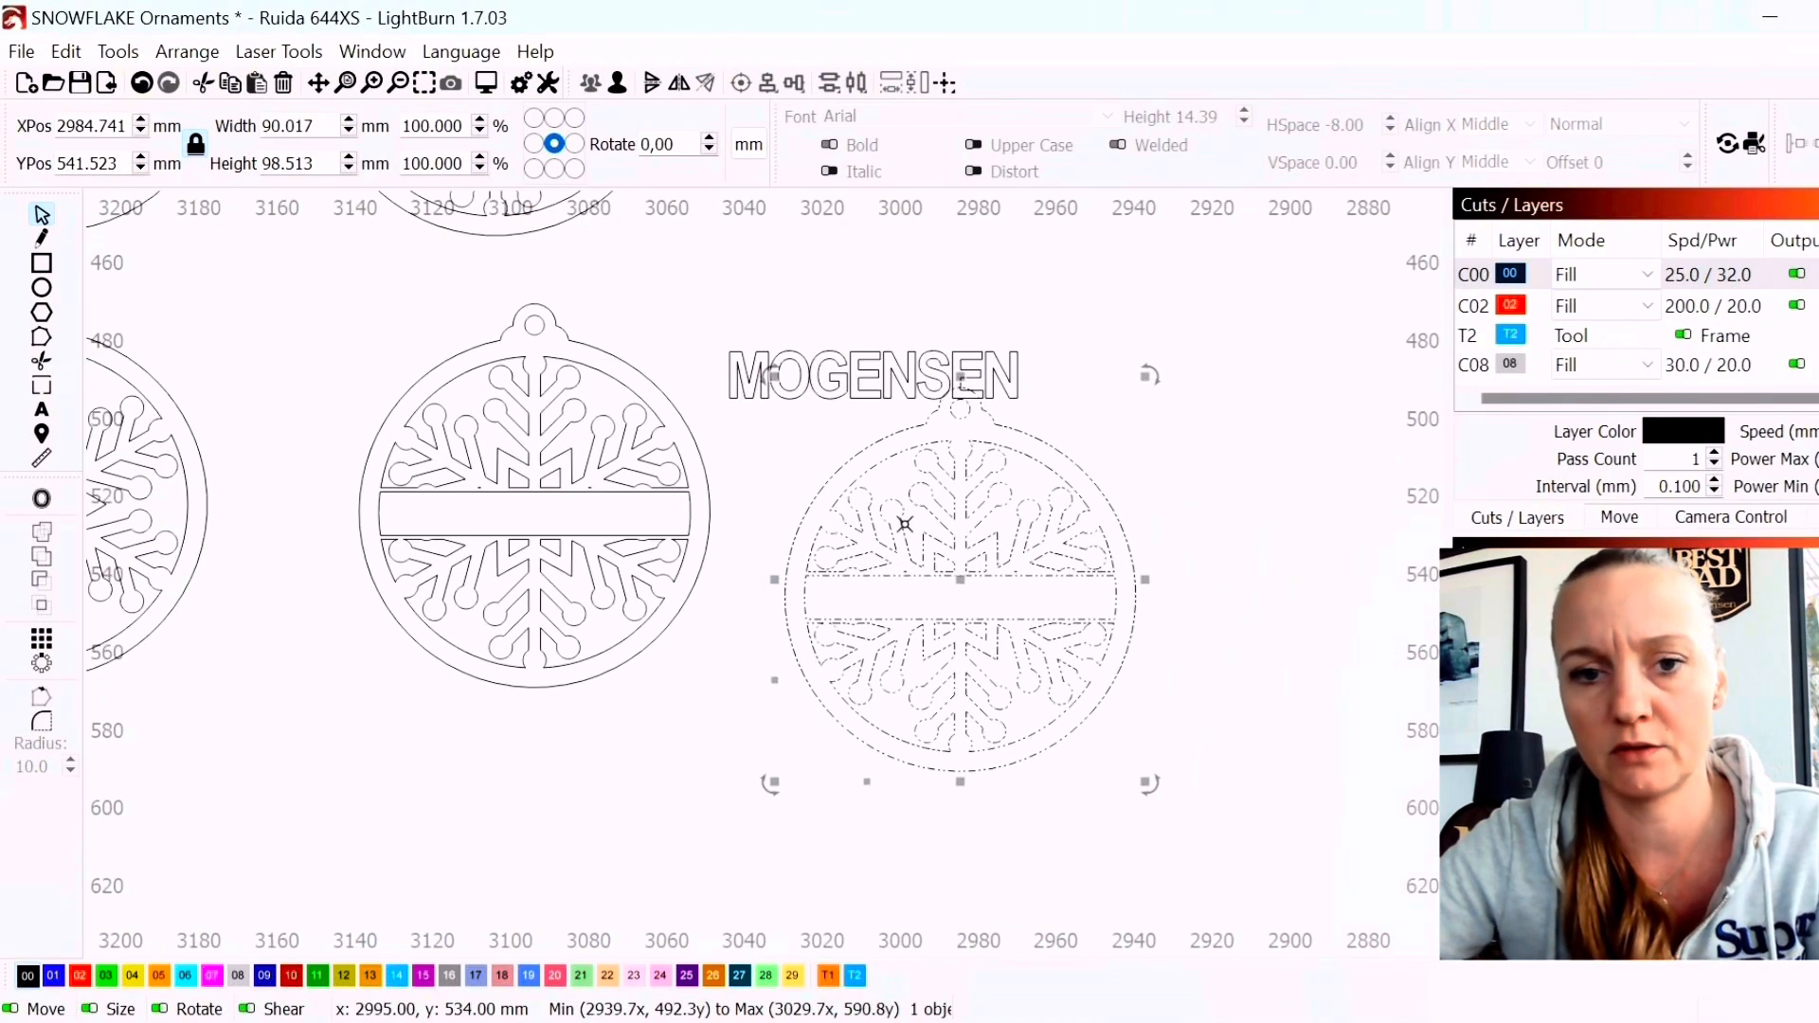
Move the name text onto the copied ornament's band and shrink it to about 71.6 mm wide and 11.8 mm high
{"action": "left_click", "coordinate": [841, 372]}
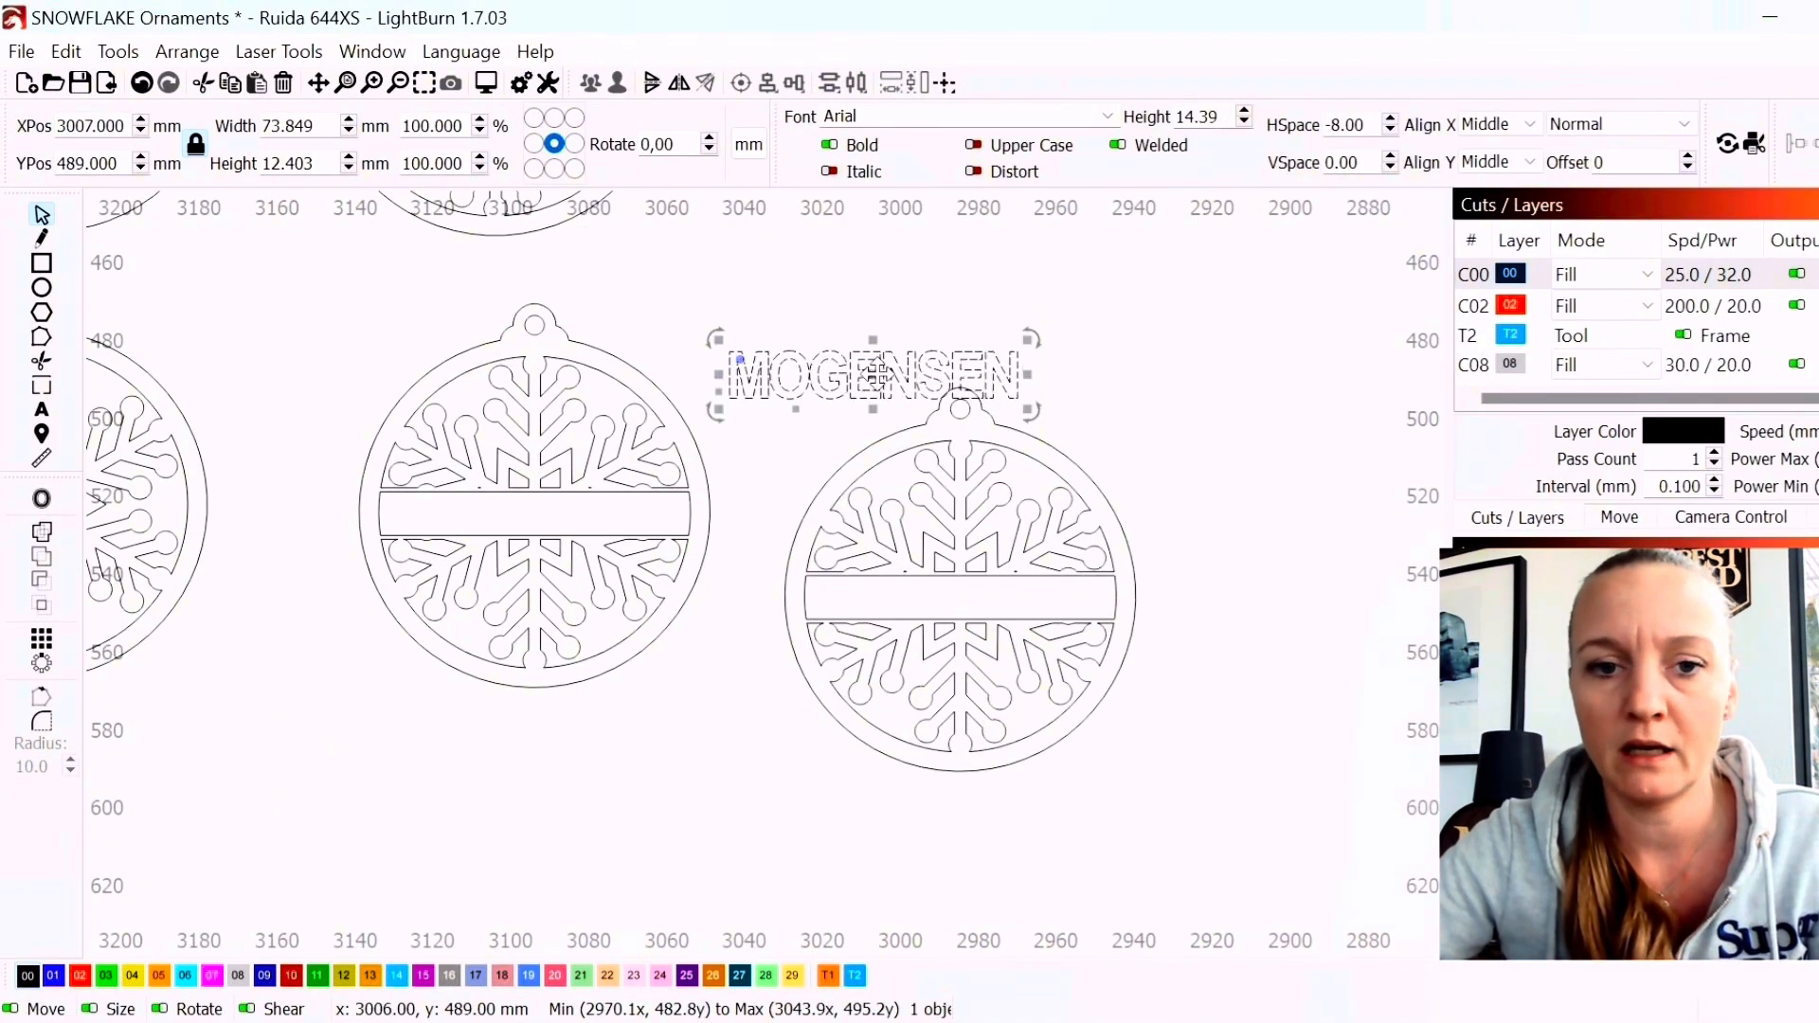
{"action": "left_click_drag", "start_coordinate": [886, 379], "coordinate": [967, 596]}
{"action": "scroll", "coordinate": [965, 595], "scroll_direction": "up", "scroll_amount": 4}
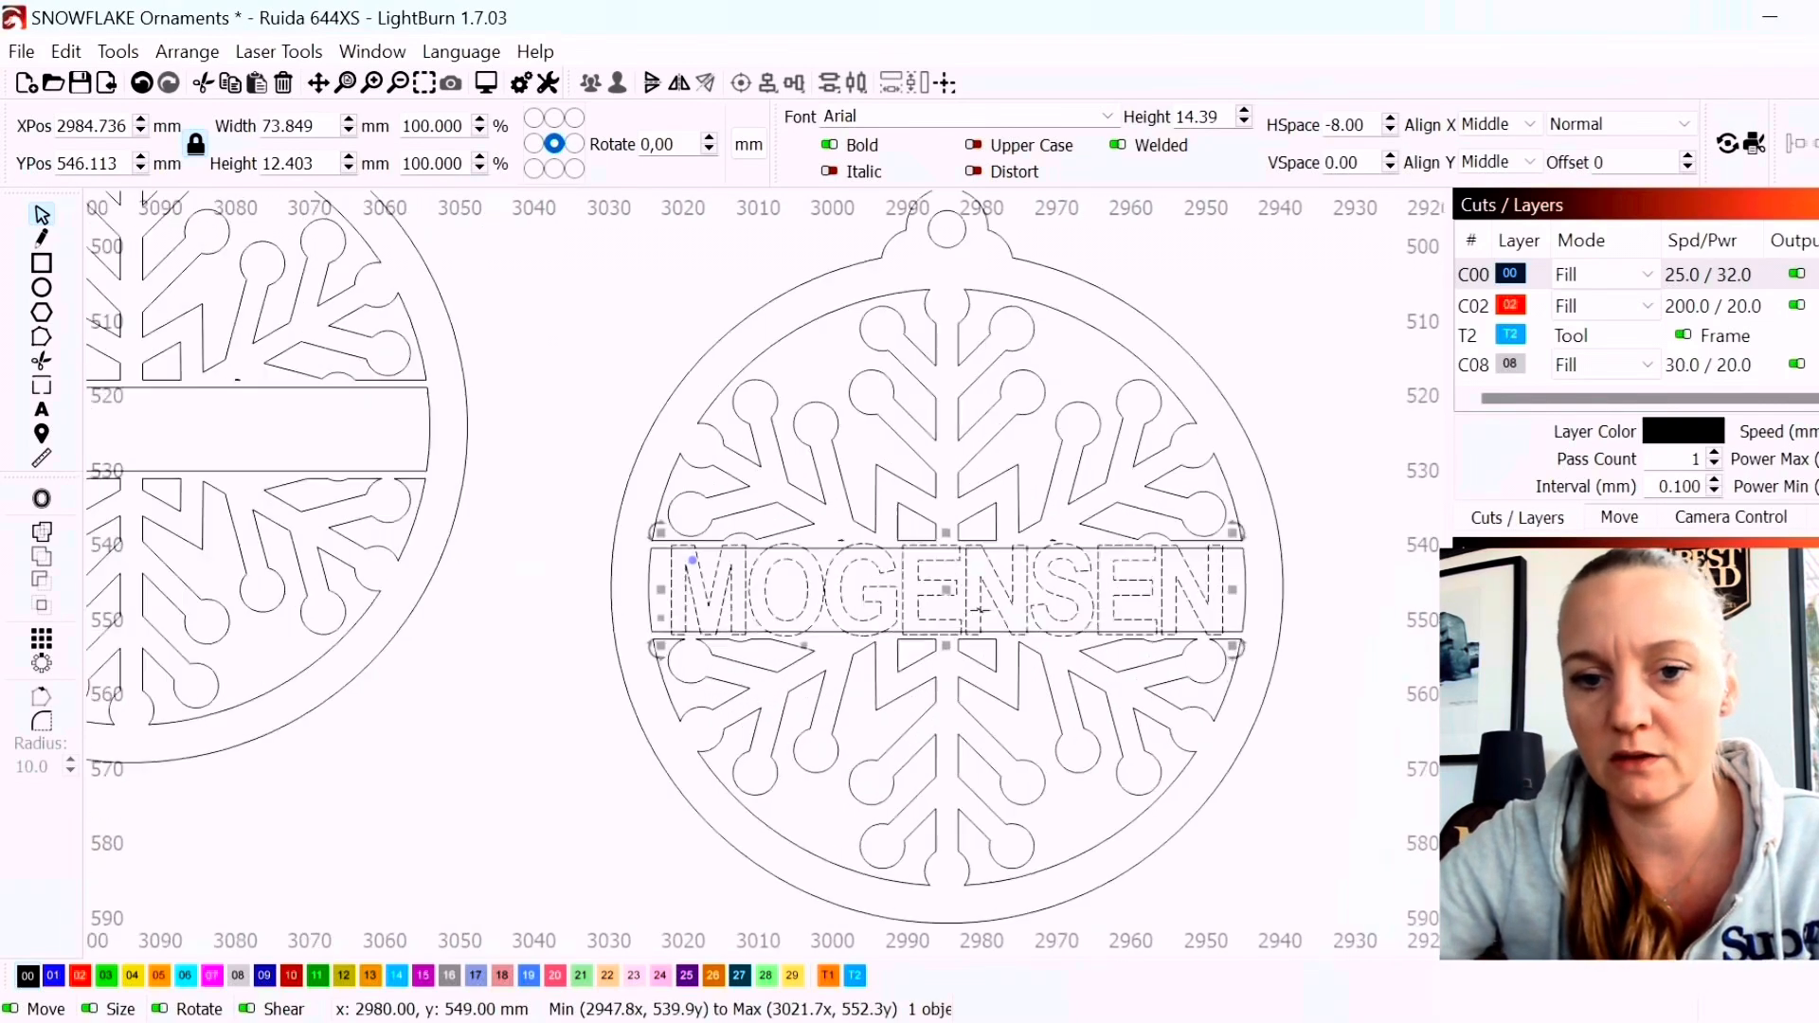
{"action": "scroll", "coordinate": [1265, 630], "scroll_direction": "up", "scroll_amount": 2}
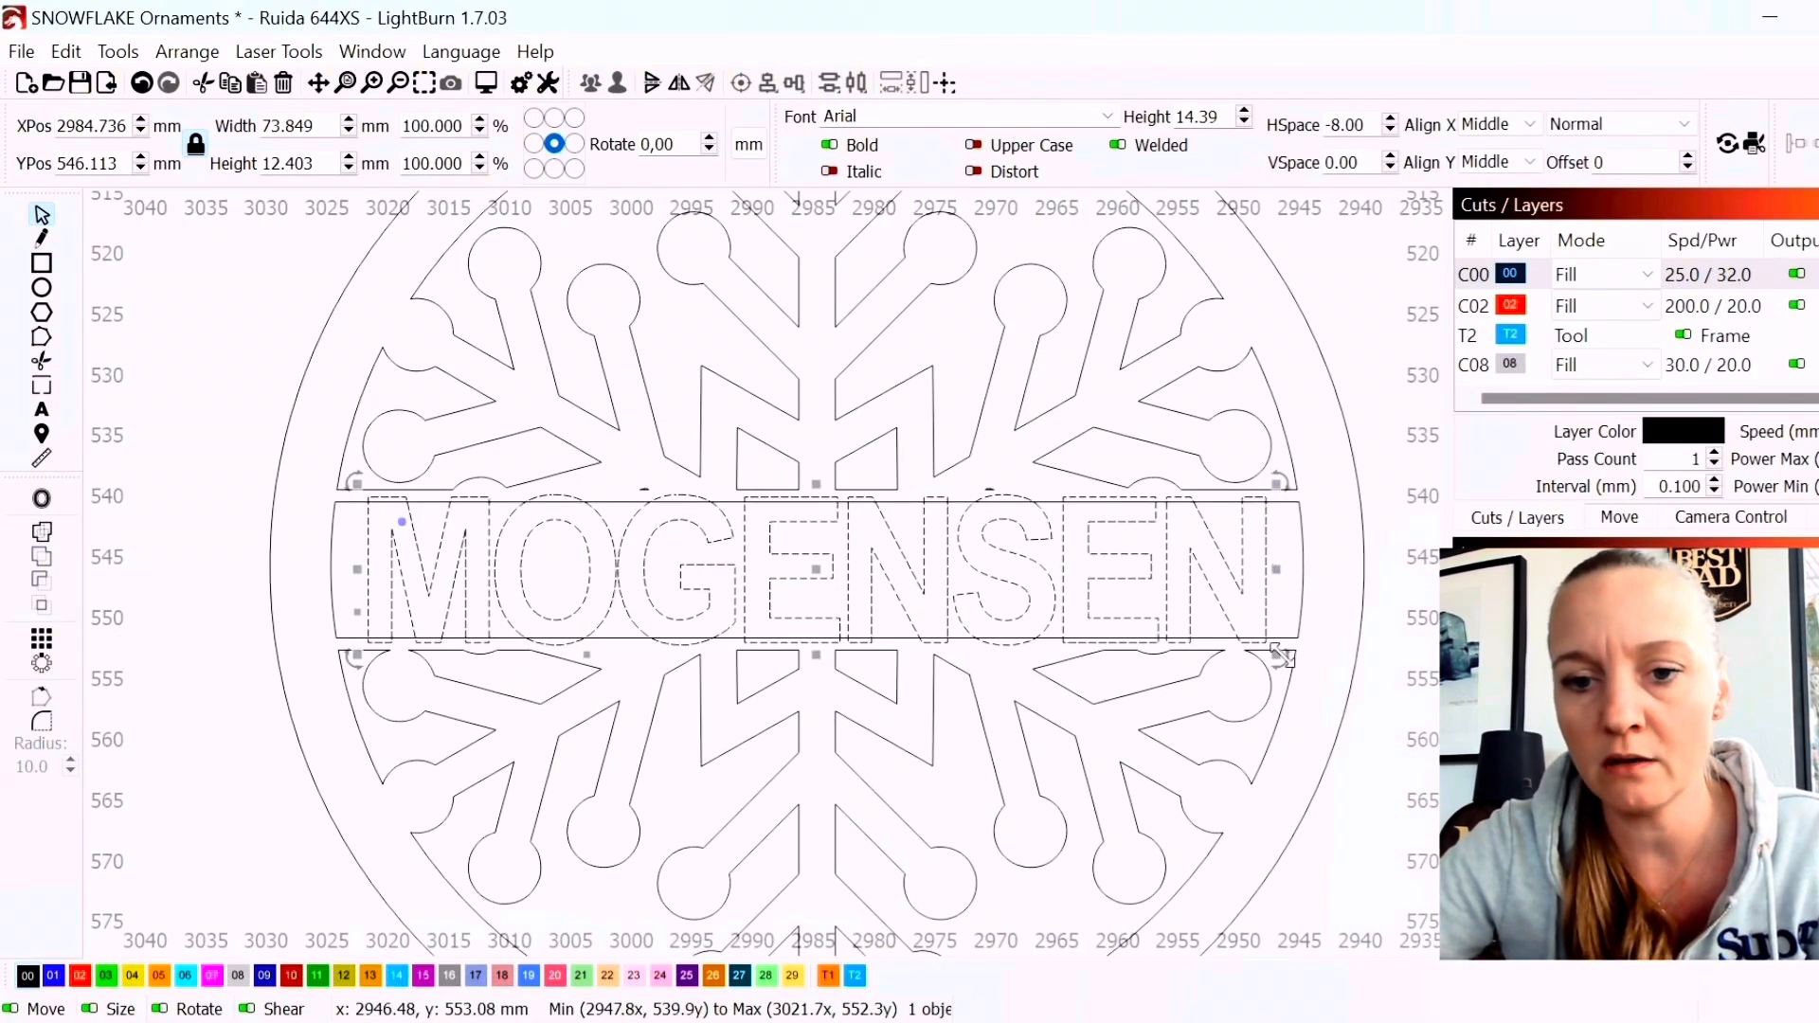
{"action": "left_click_drag", "start_coordinate": [1275, 649], "coordinate": [1259, 646]}
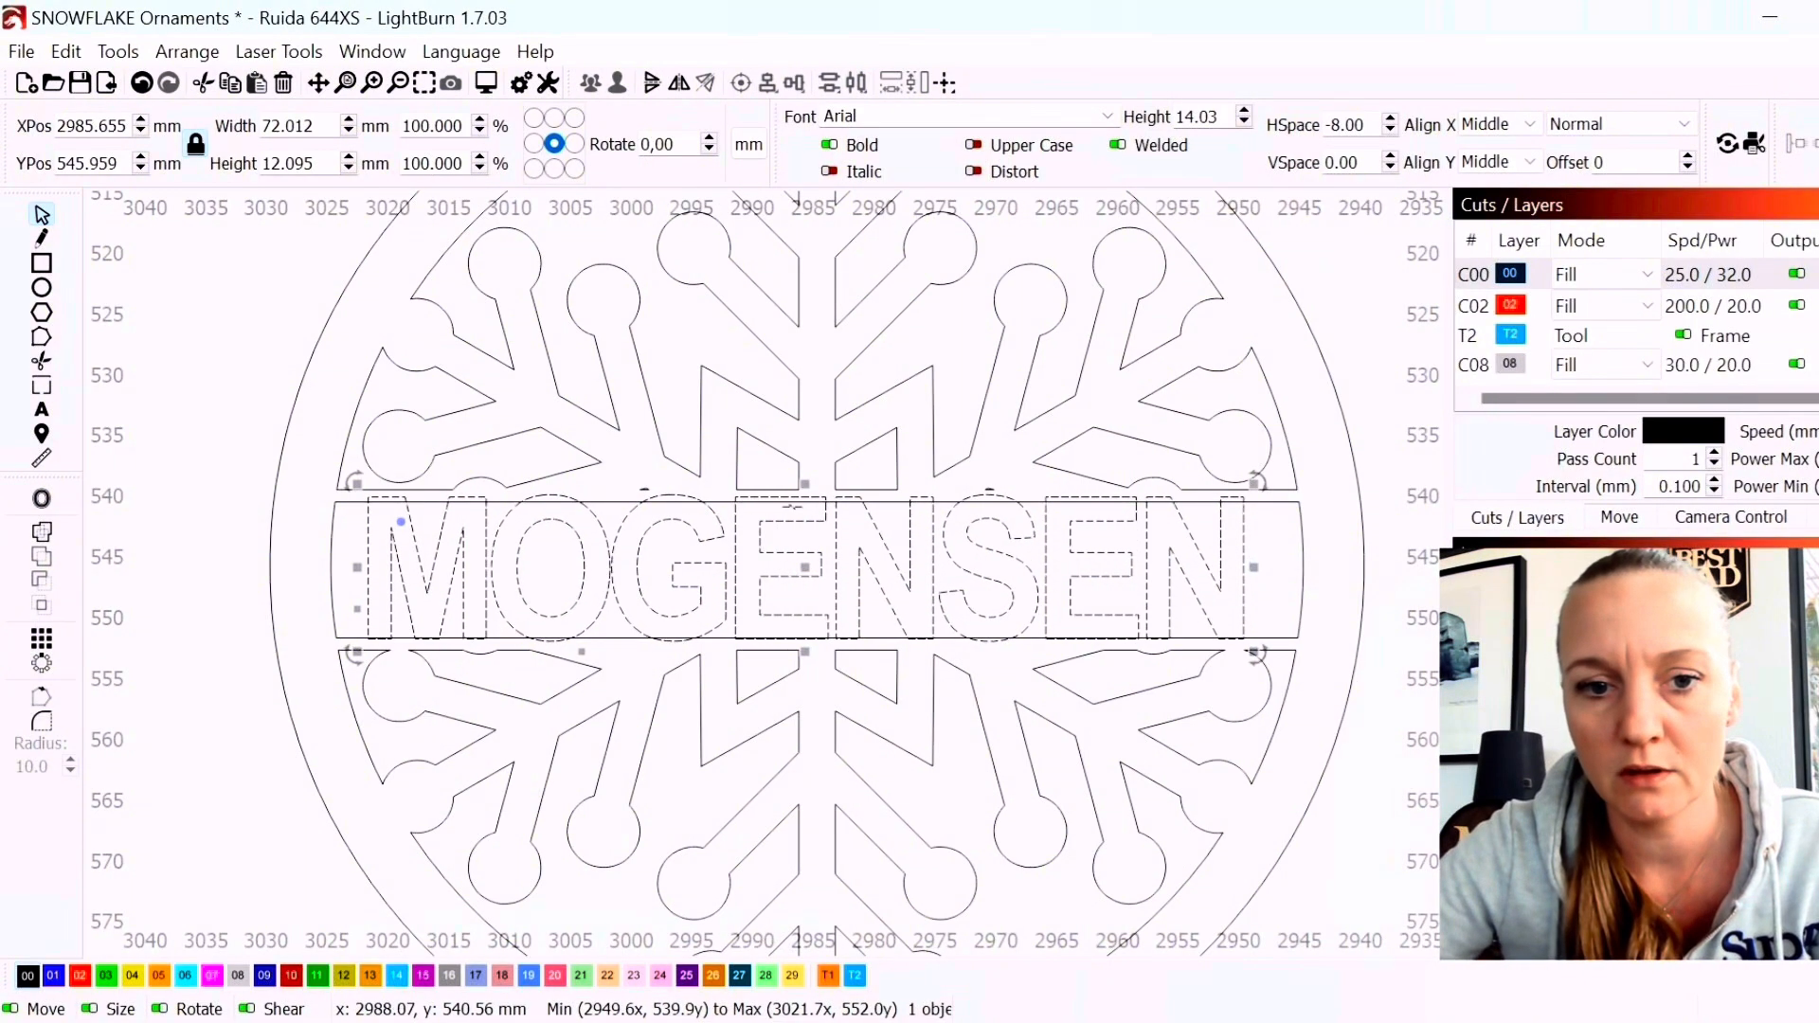
{"action": "left_click_drag", "start_coordinate": [1247, 568], "coordinate": [1263, 601]}
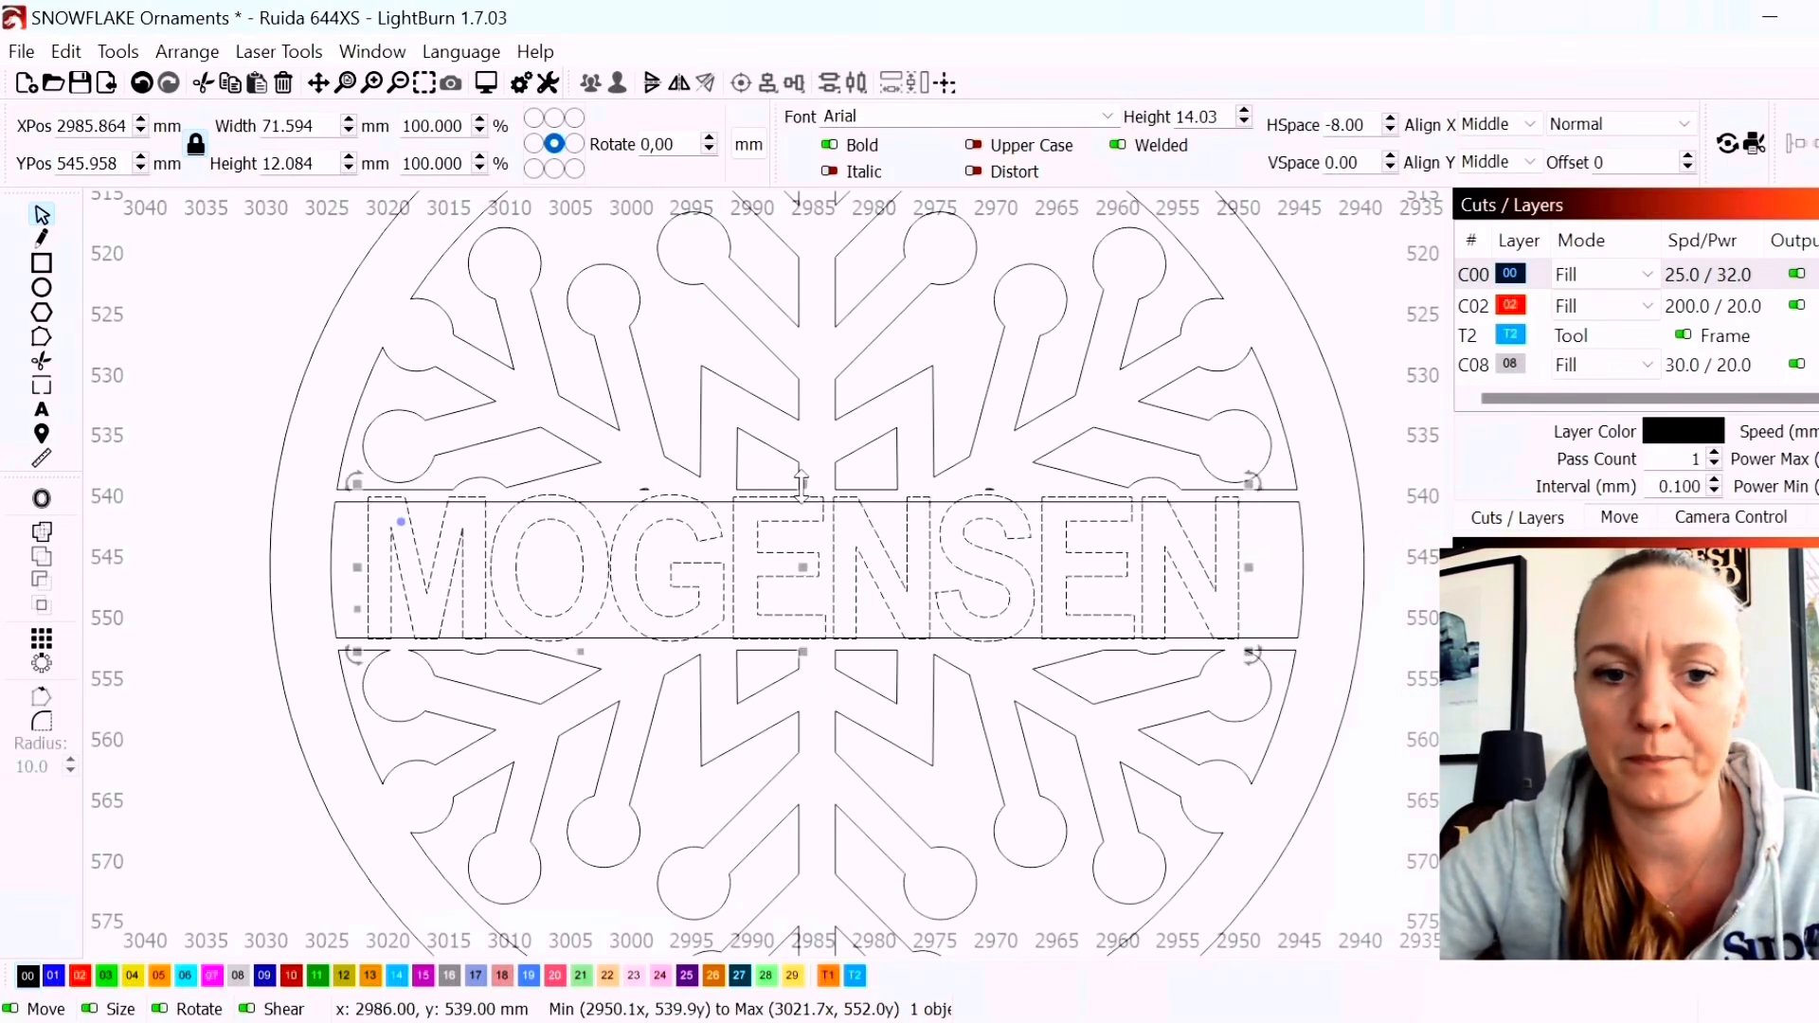
Ungroup the copied ornament from its inner band and clear the selection
{"action": "left_click", "coordinate": [1306, 581]}
{"action": "right_click", "coordinate": [1308, 585]}
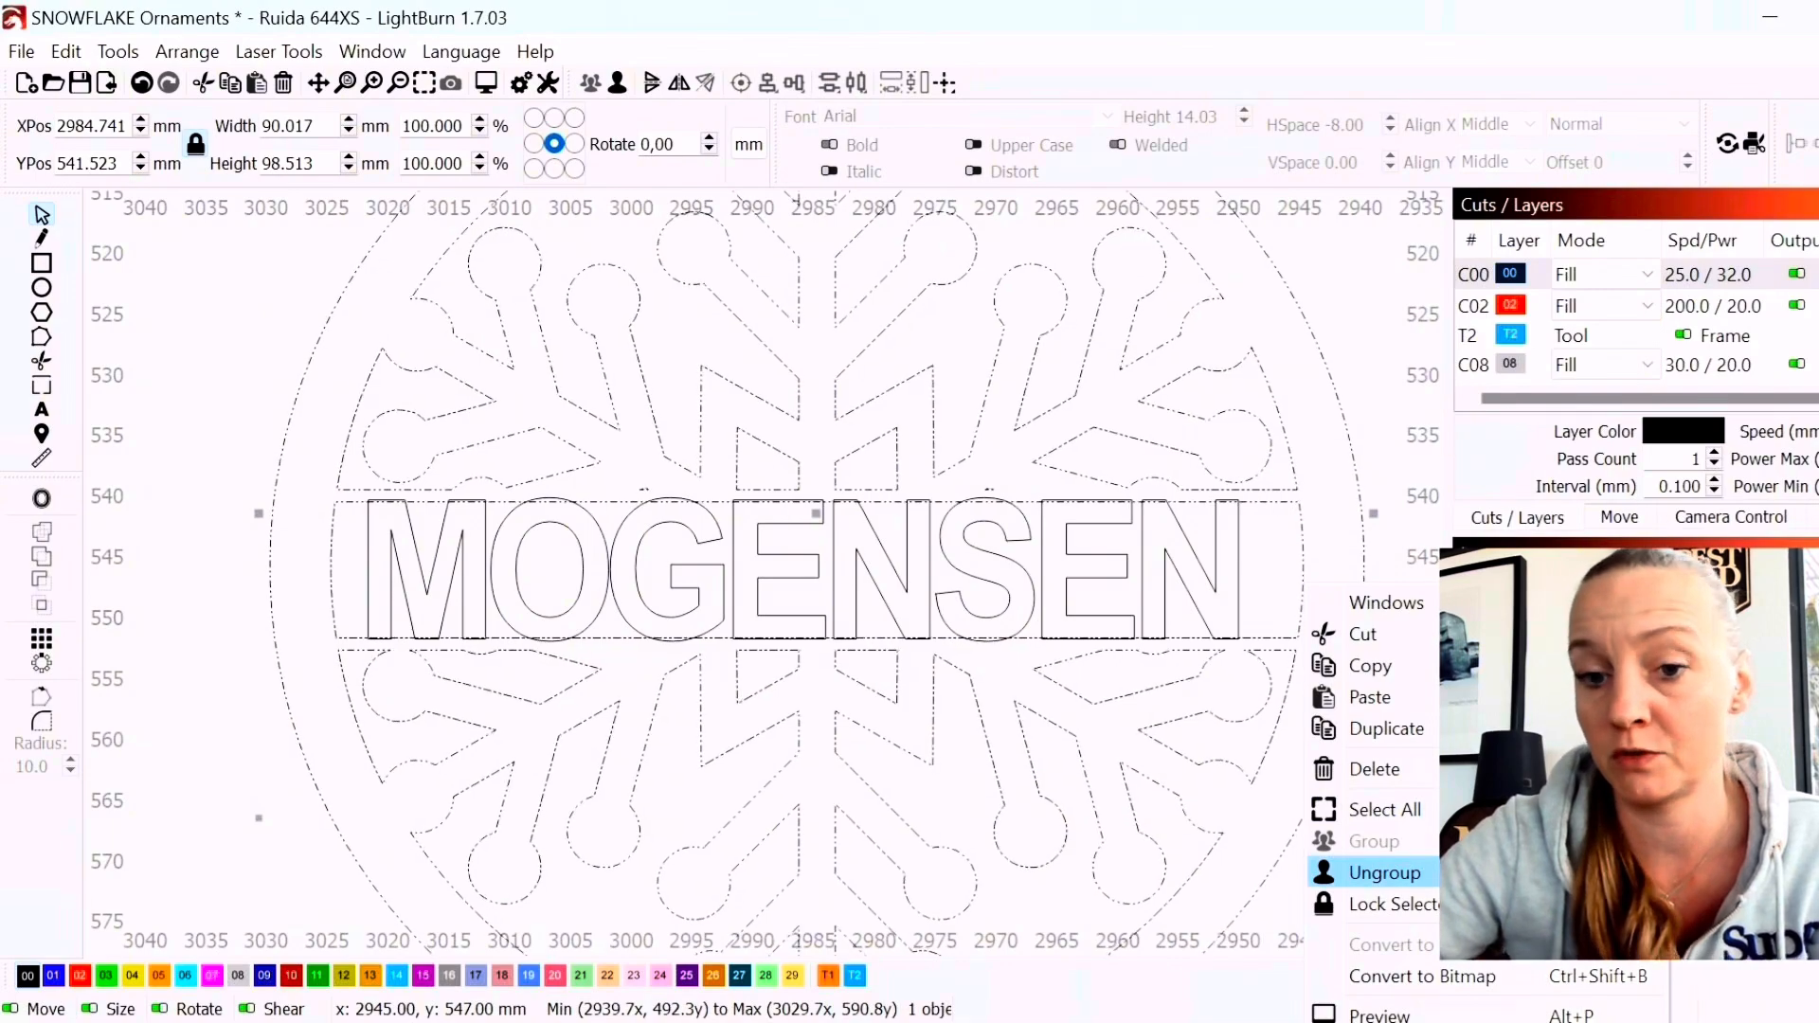
{"action": "left_click", "coordinate": [1383, 873]}
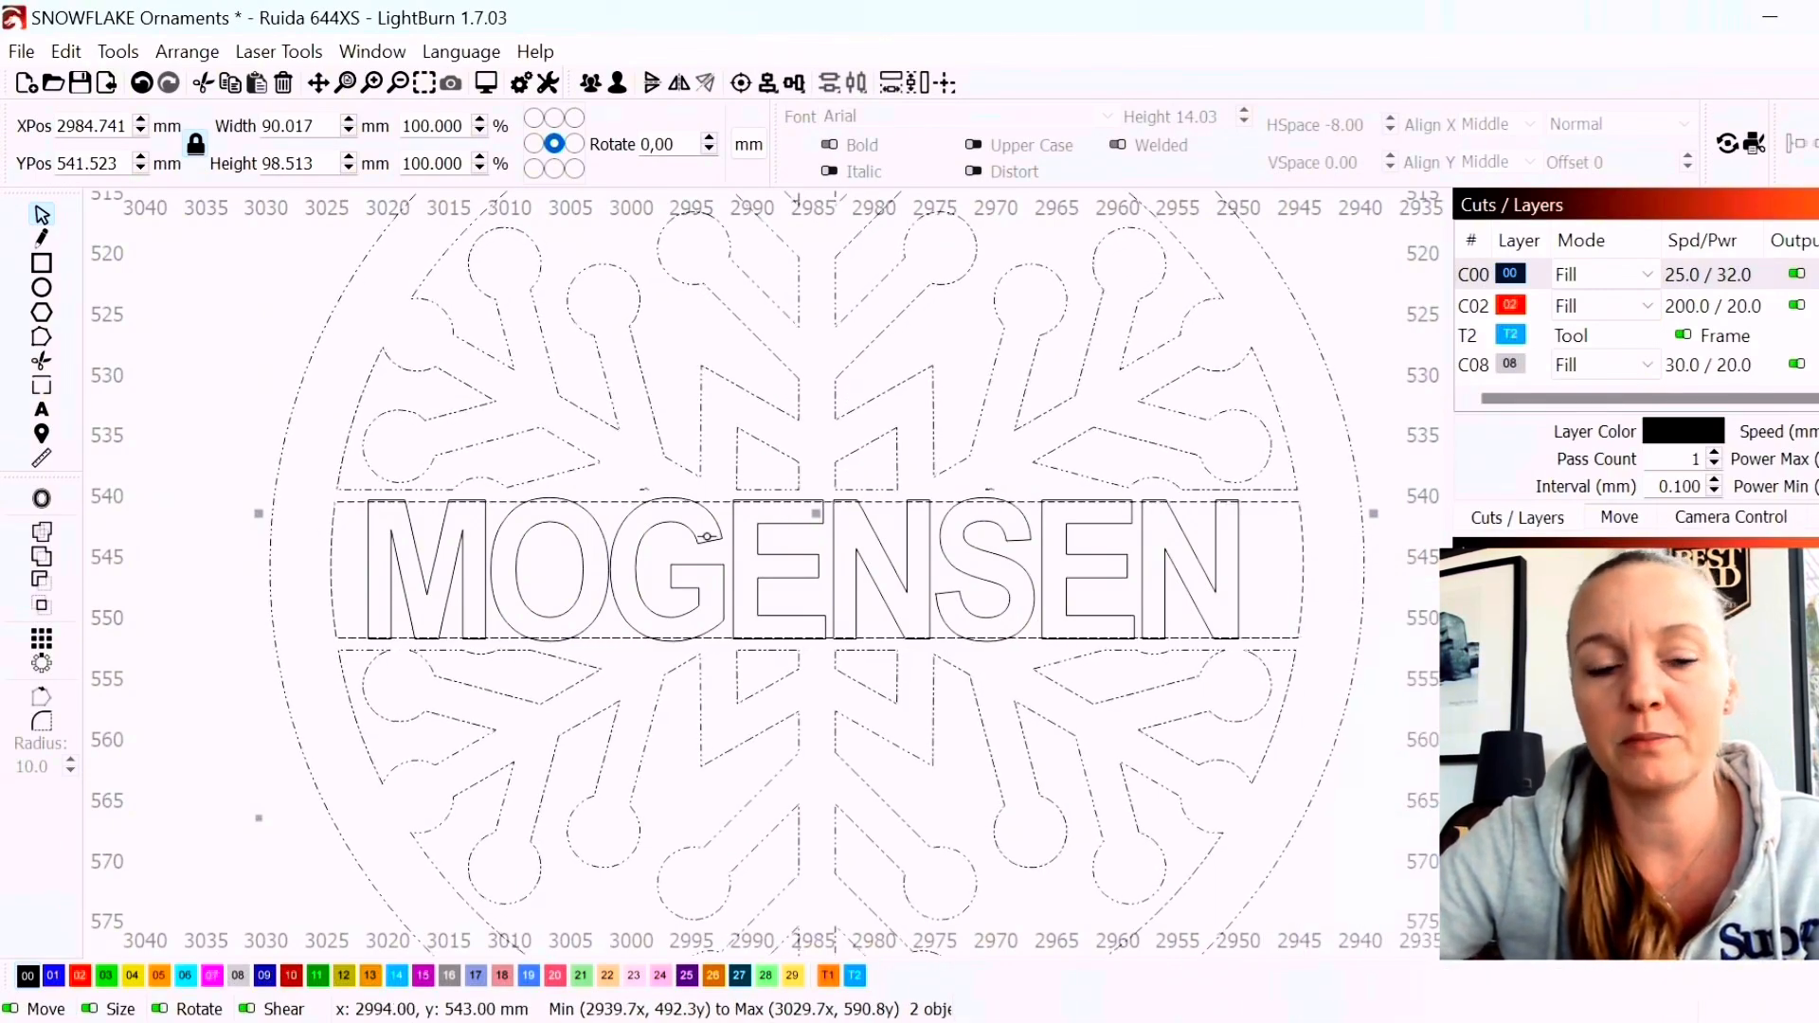
{"action": "scroll", "coordinate": [707, 537], "scroll_direction": "down", "scroll_amount": 4}
{"action": "left_click", "coordinate": [1135, 672]}
{"action": "scroll", "coordinate": [985, 572], "scroll_direction": "up", "scroll_amount": 3}
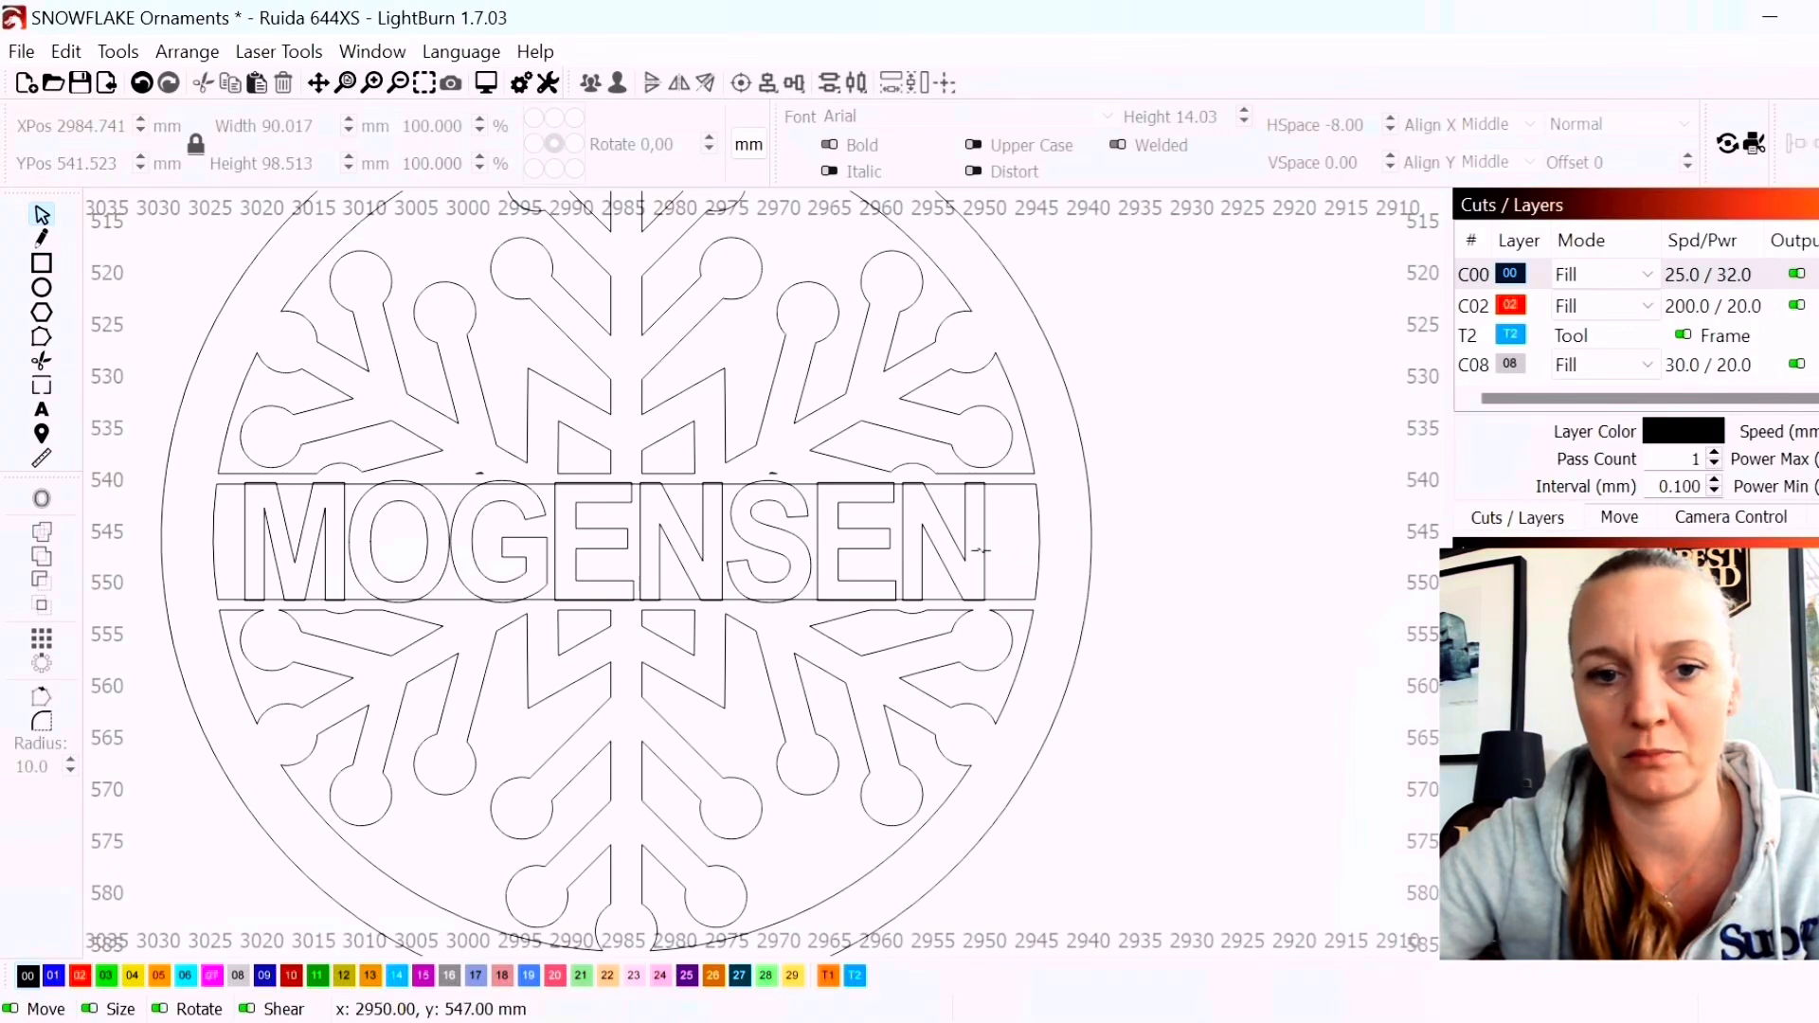
Center the name text on the inner band and cut the letters out of the band with Boolean Subtract B - A
{"action": "left_click", "coordinate": [985, 550]}
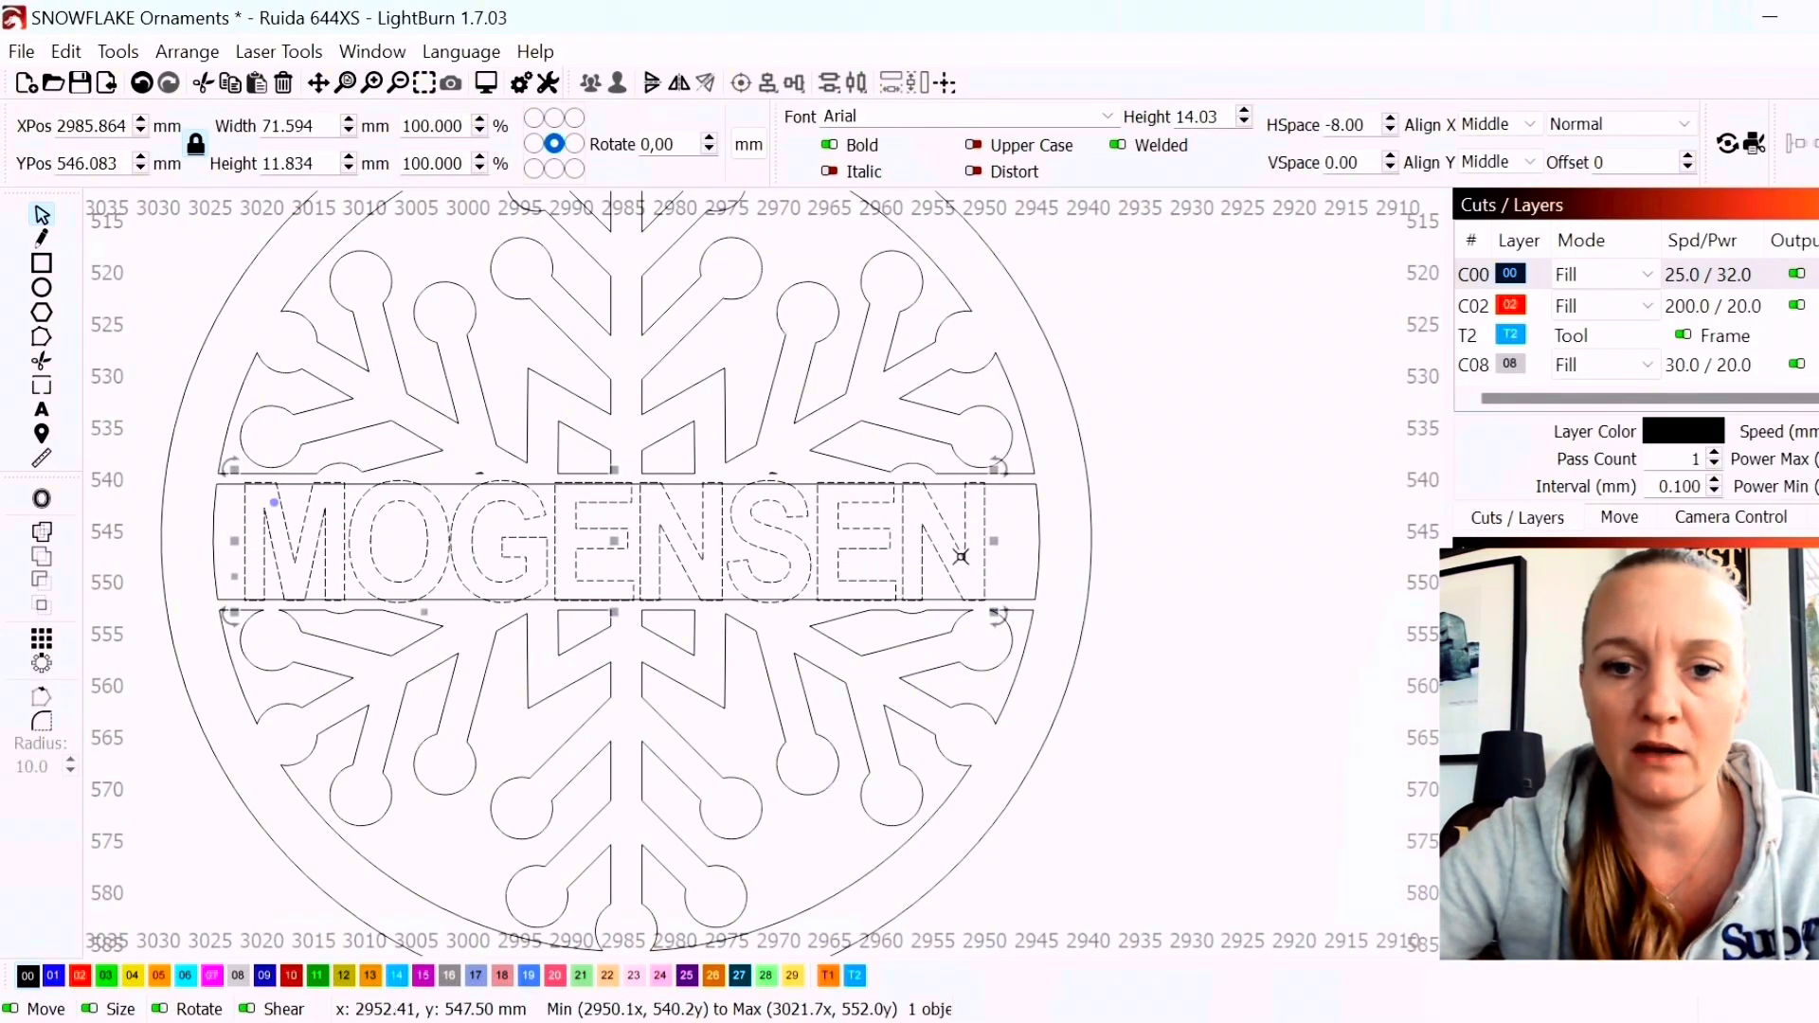
{"action": "left_click", "coordinate": [1043, 548], "text": "shift"}
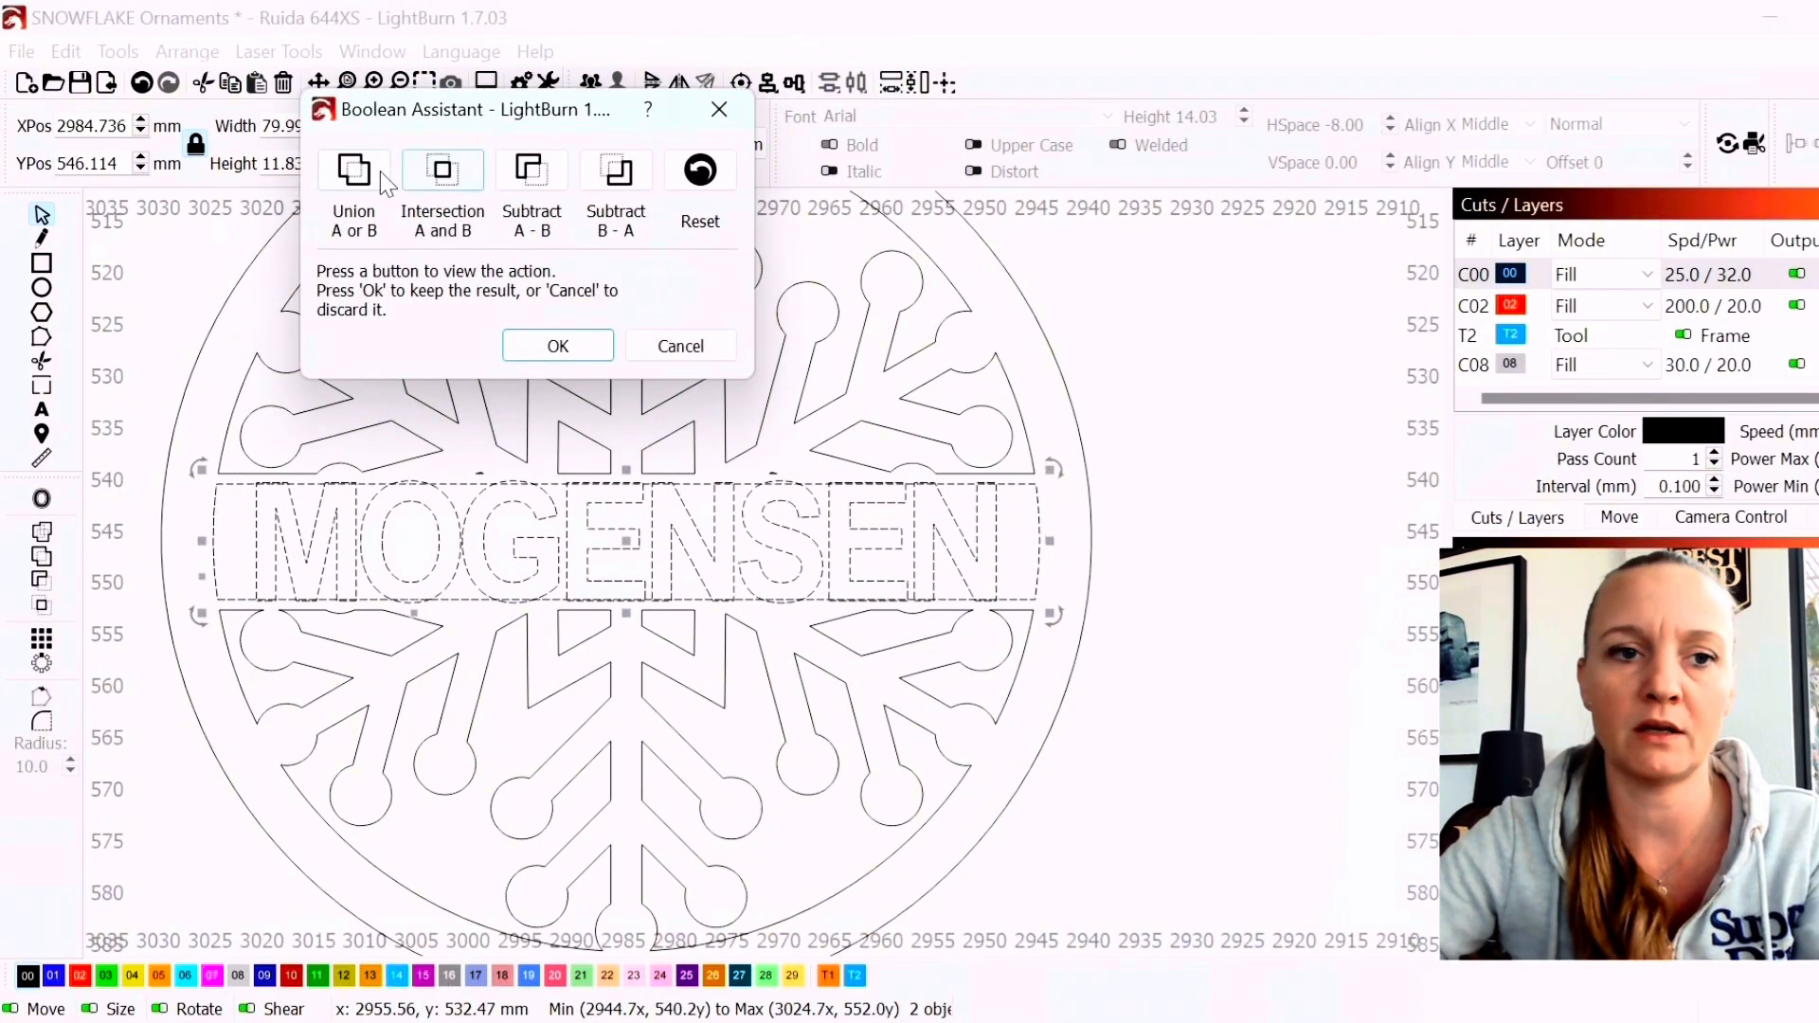
{"action": "left_click", "coordinate": [355, 170]}
{"action": "left_click", "coordinate": [441, 171]}
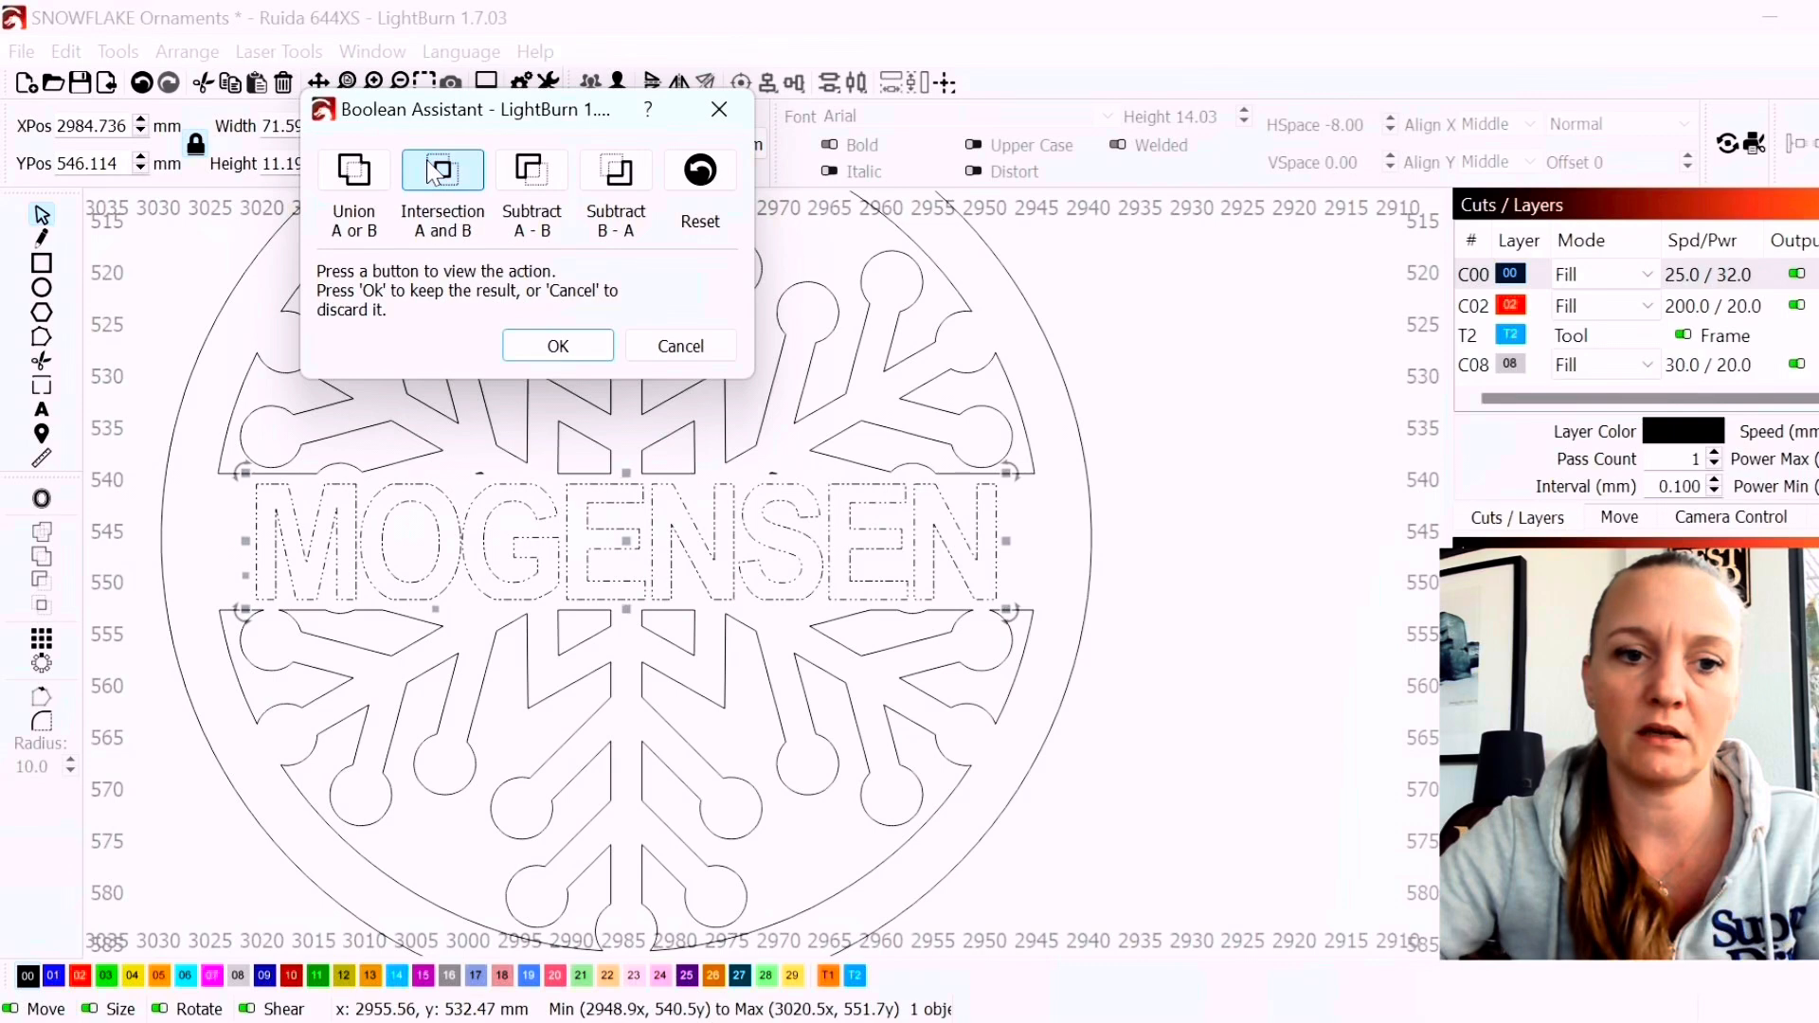
{"action": "left_click", "coordinate": [534, 178]}
{"action": "left_click", "coordinate": [620, 180]}
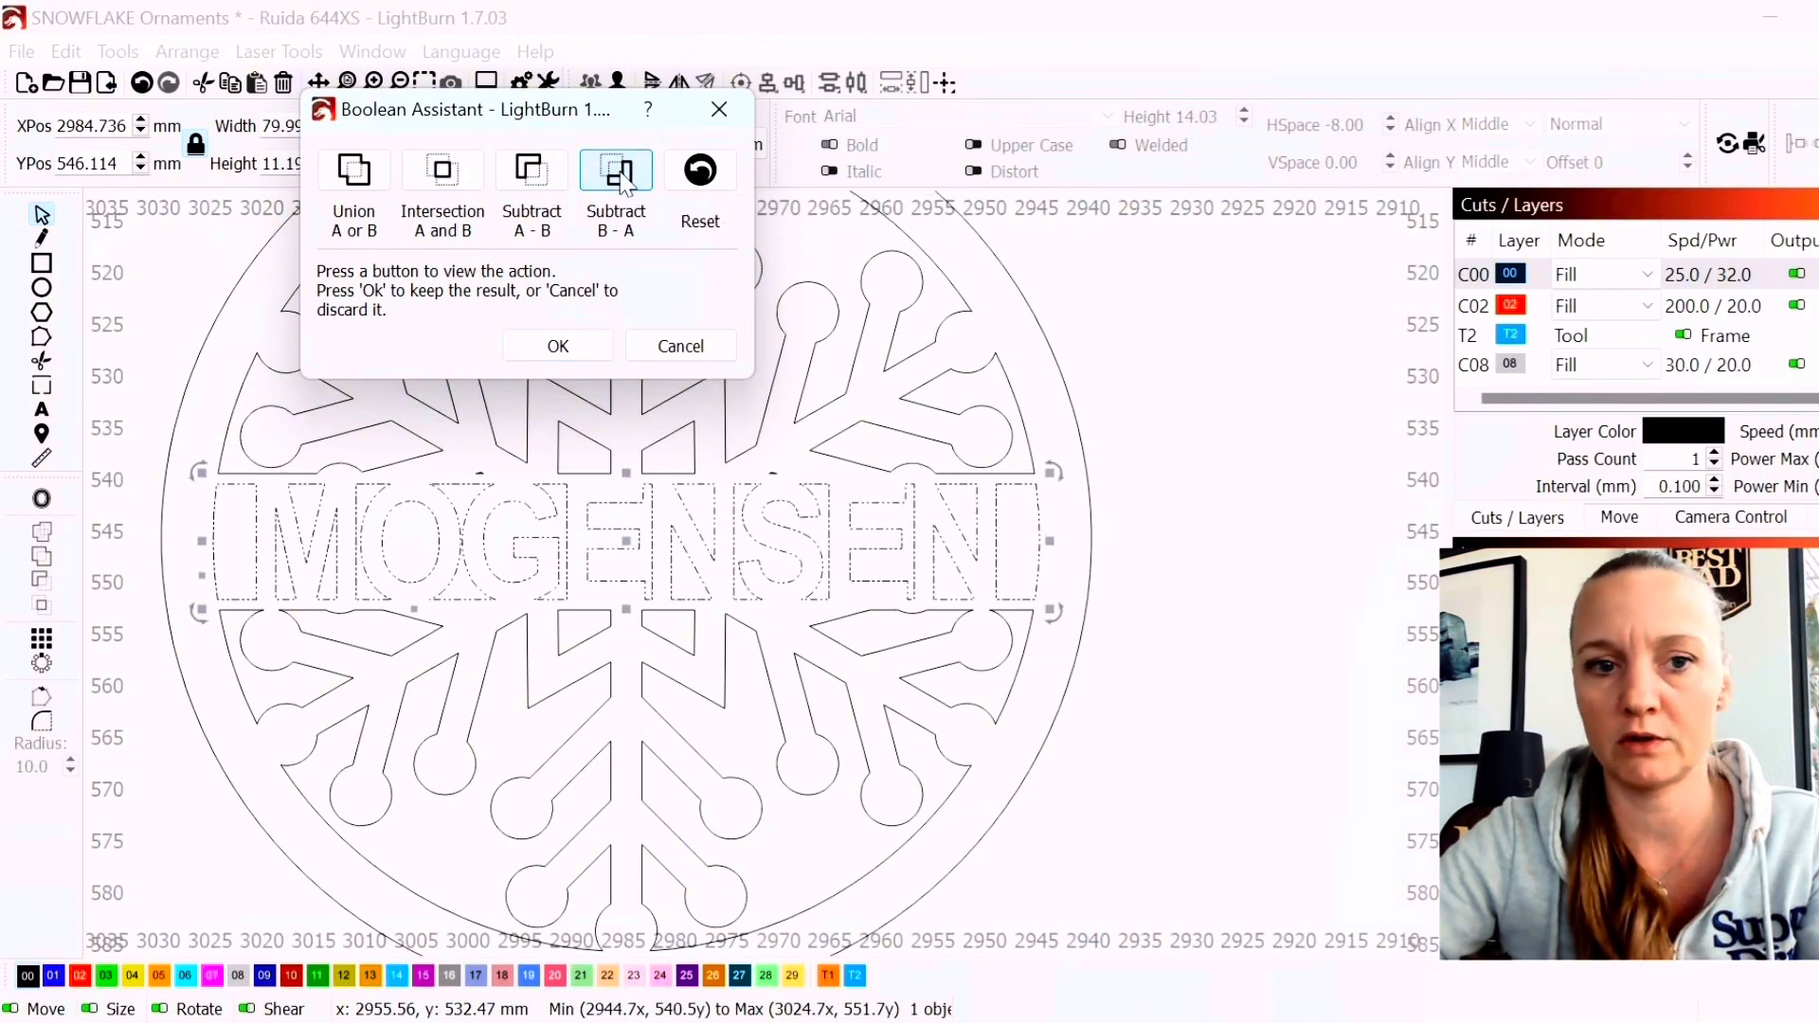
{"action": "left_click", "coordinate": [597, 352]}
{"action": "scroll", "coordinate": [1069, 662], "scroll_direction": "down", "scroll_amount": 3}
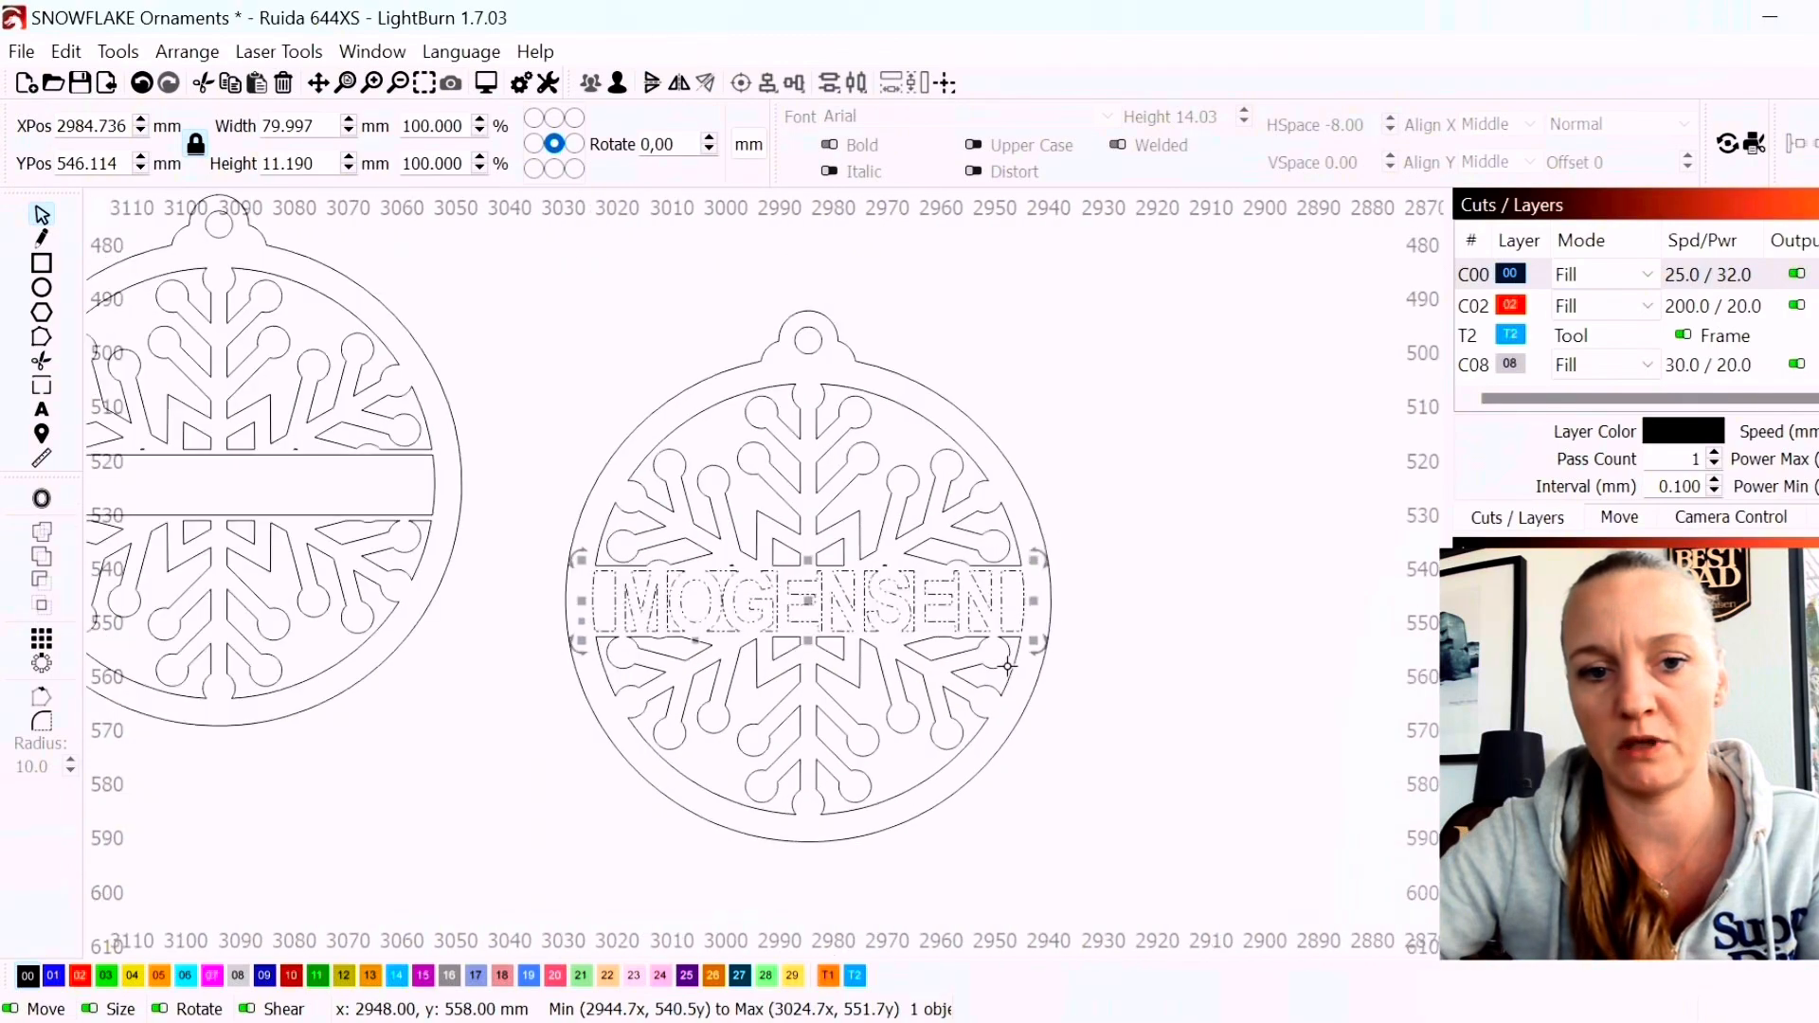
Select the finished name ornament together with its lettered band and move it to the empty area above the other ornaments
{"action": "left_click_drag", "start_coordinate": [536, 282], "coordinate": [1146, 863]}
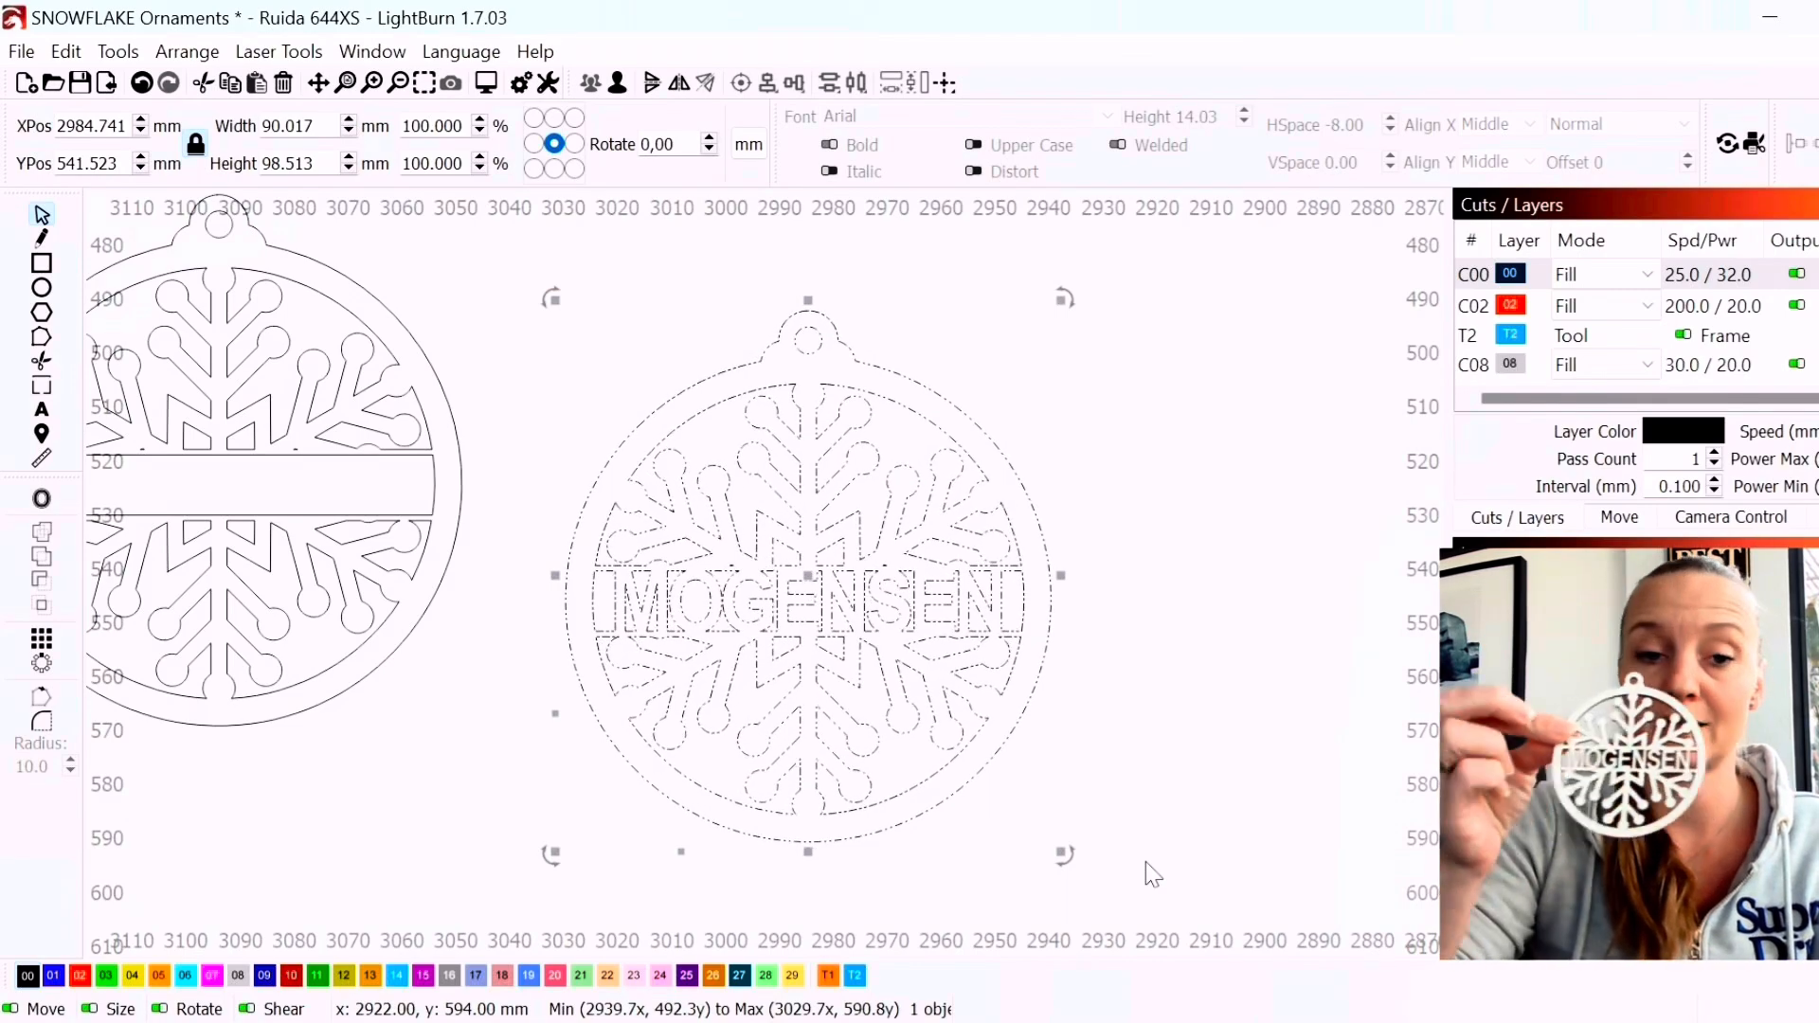
{"action": "scroll", "coordinate": [989, 709], "scroll_direction": "down", "scroll_amount": 5}
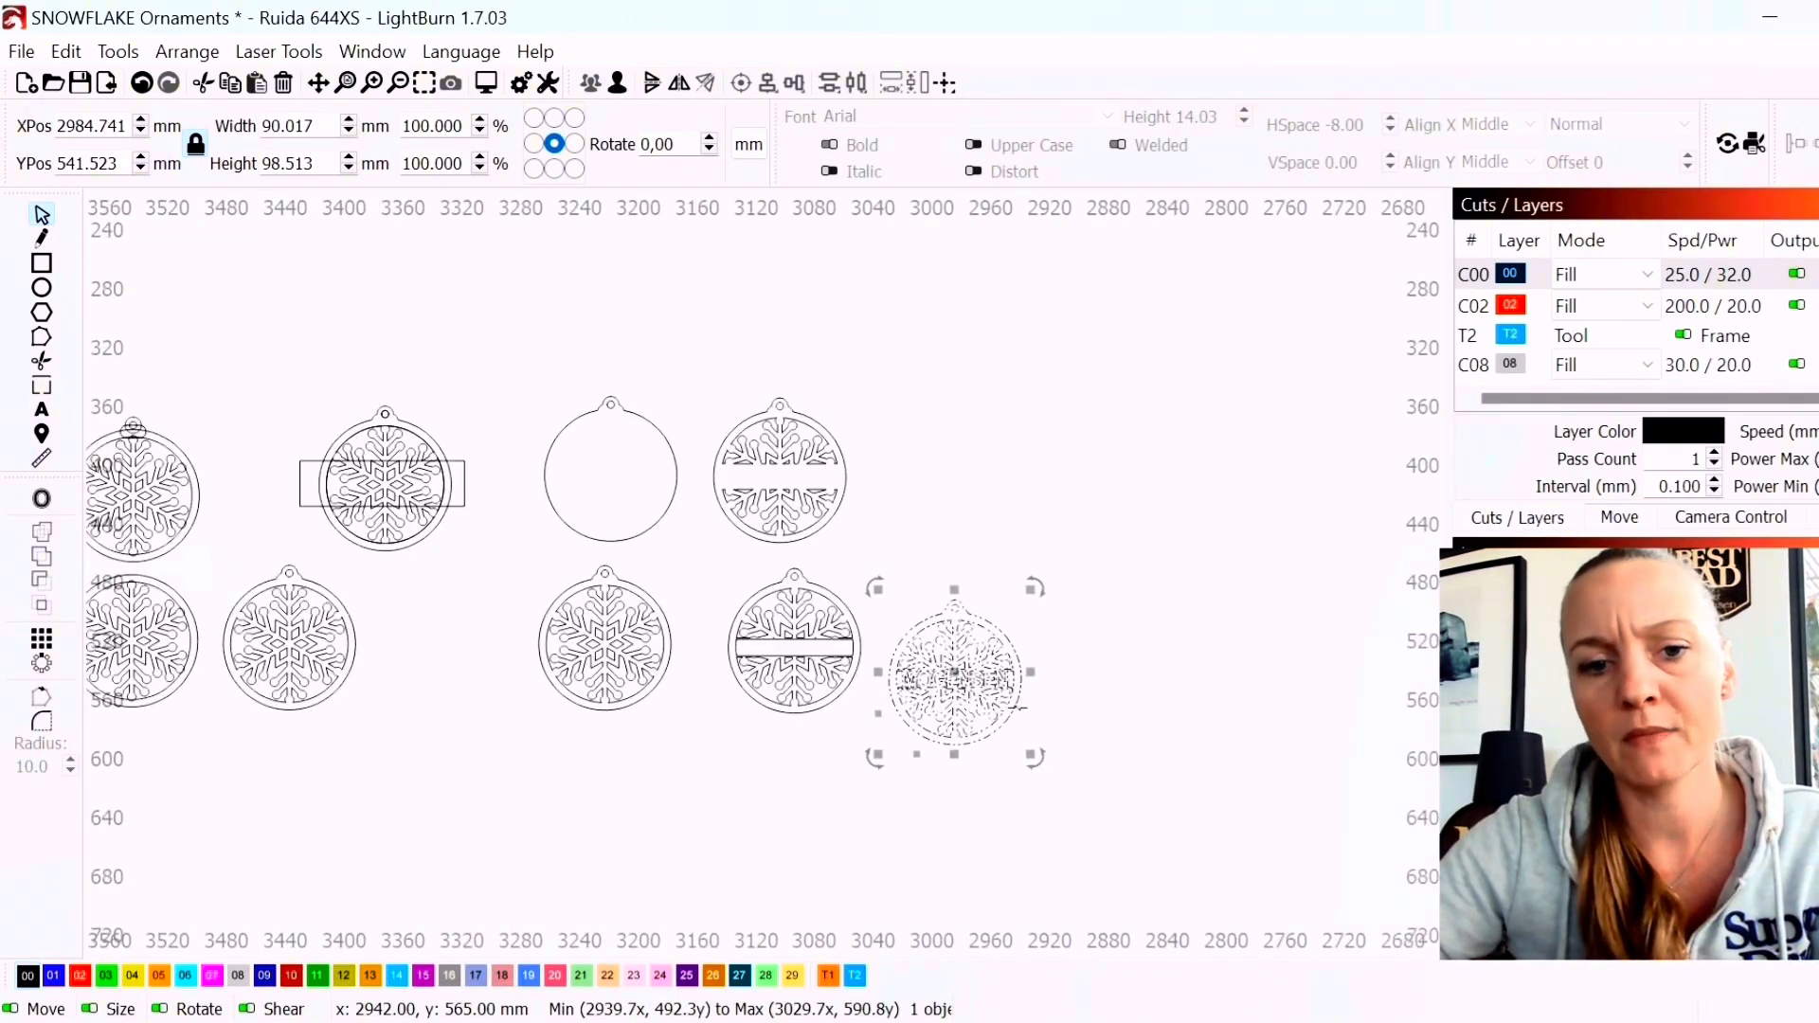
{"action": "left_click_drag", "start_coordinate": [954, 677], "coordinate": [415, 330]}
Examine the finished example ornaments, comparing the name band, half-snowflake with family name and years, and Merry Christmas designs
{"action": "left_click_drag", "start_coordinate": [524, 616], "coordinate": [1578, 370]}
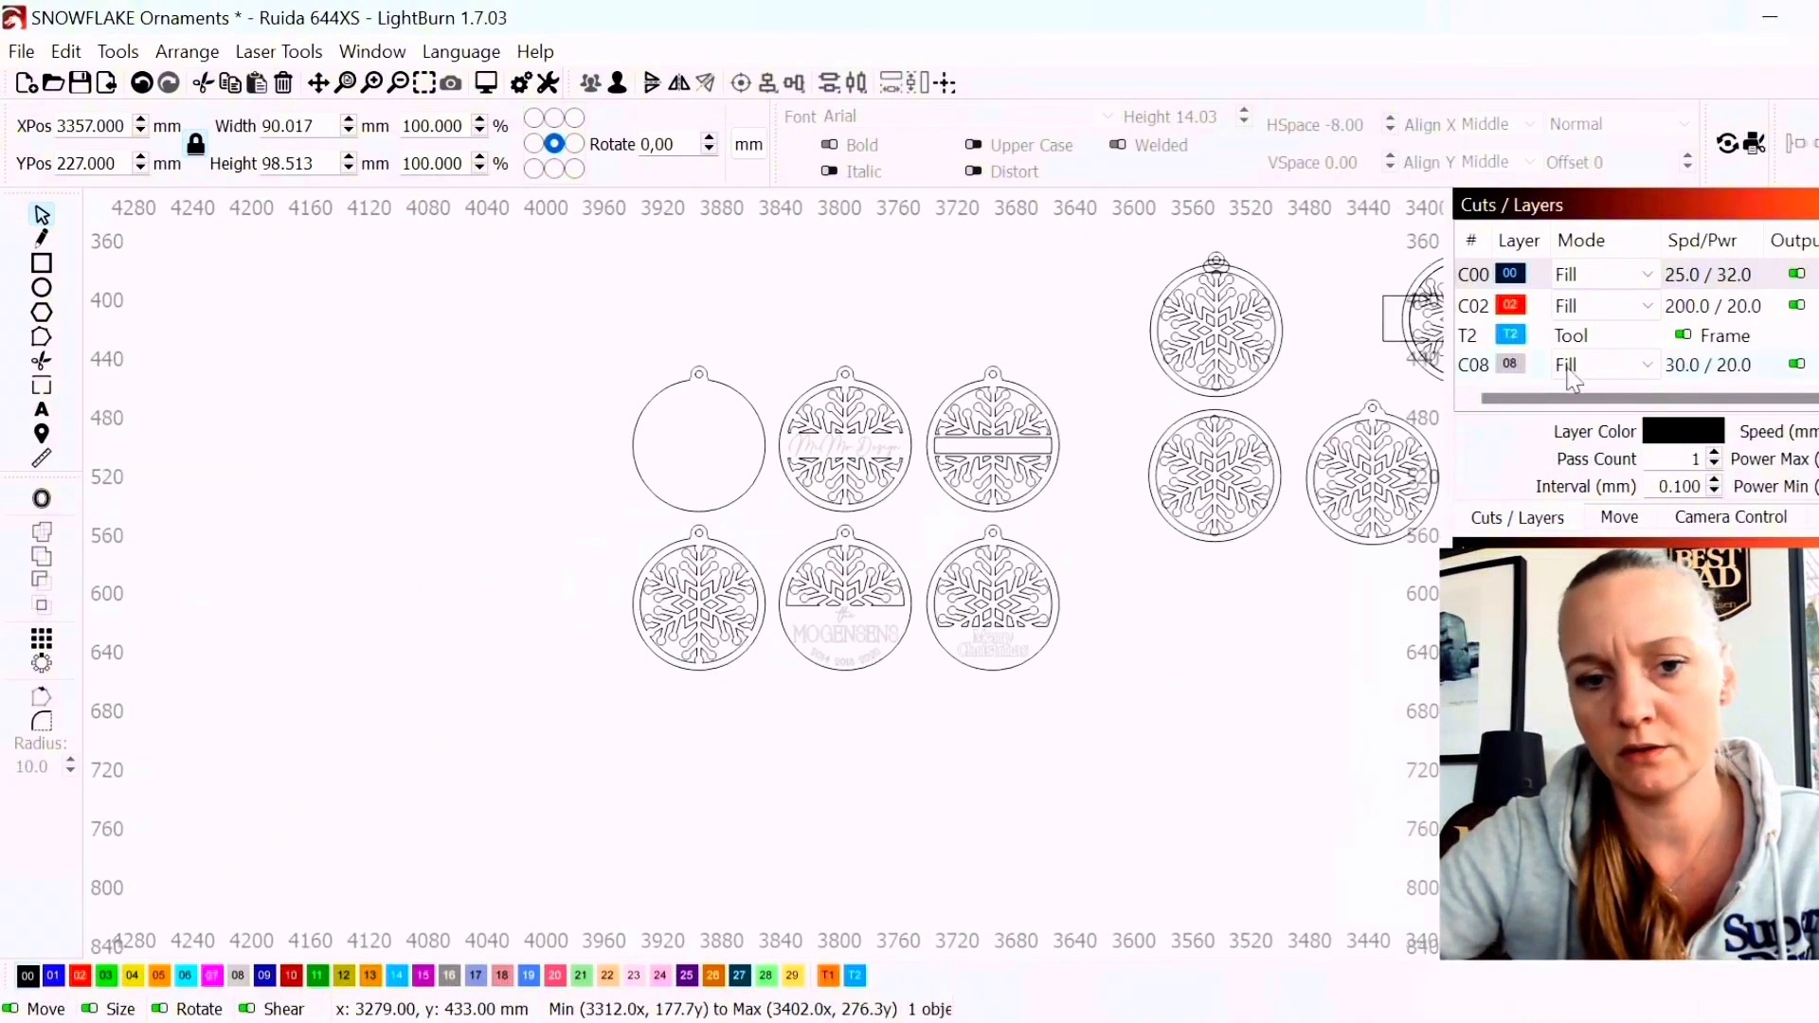
{"action": "scroll", "coordinate": [1283, 480], "scroll_direction": "up", "scroll_amount": 3}
{"action": "scroll", "coordinate": [329, 722], "scroll_direction": "down", "scroll_amount": 3}
{"action": "scroll", "coordinate": [329, 722], "scroll_direction": "left", "scroll_amount": 2}
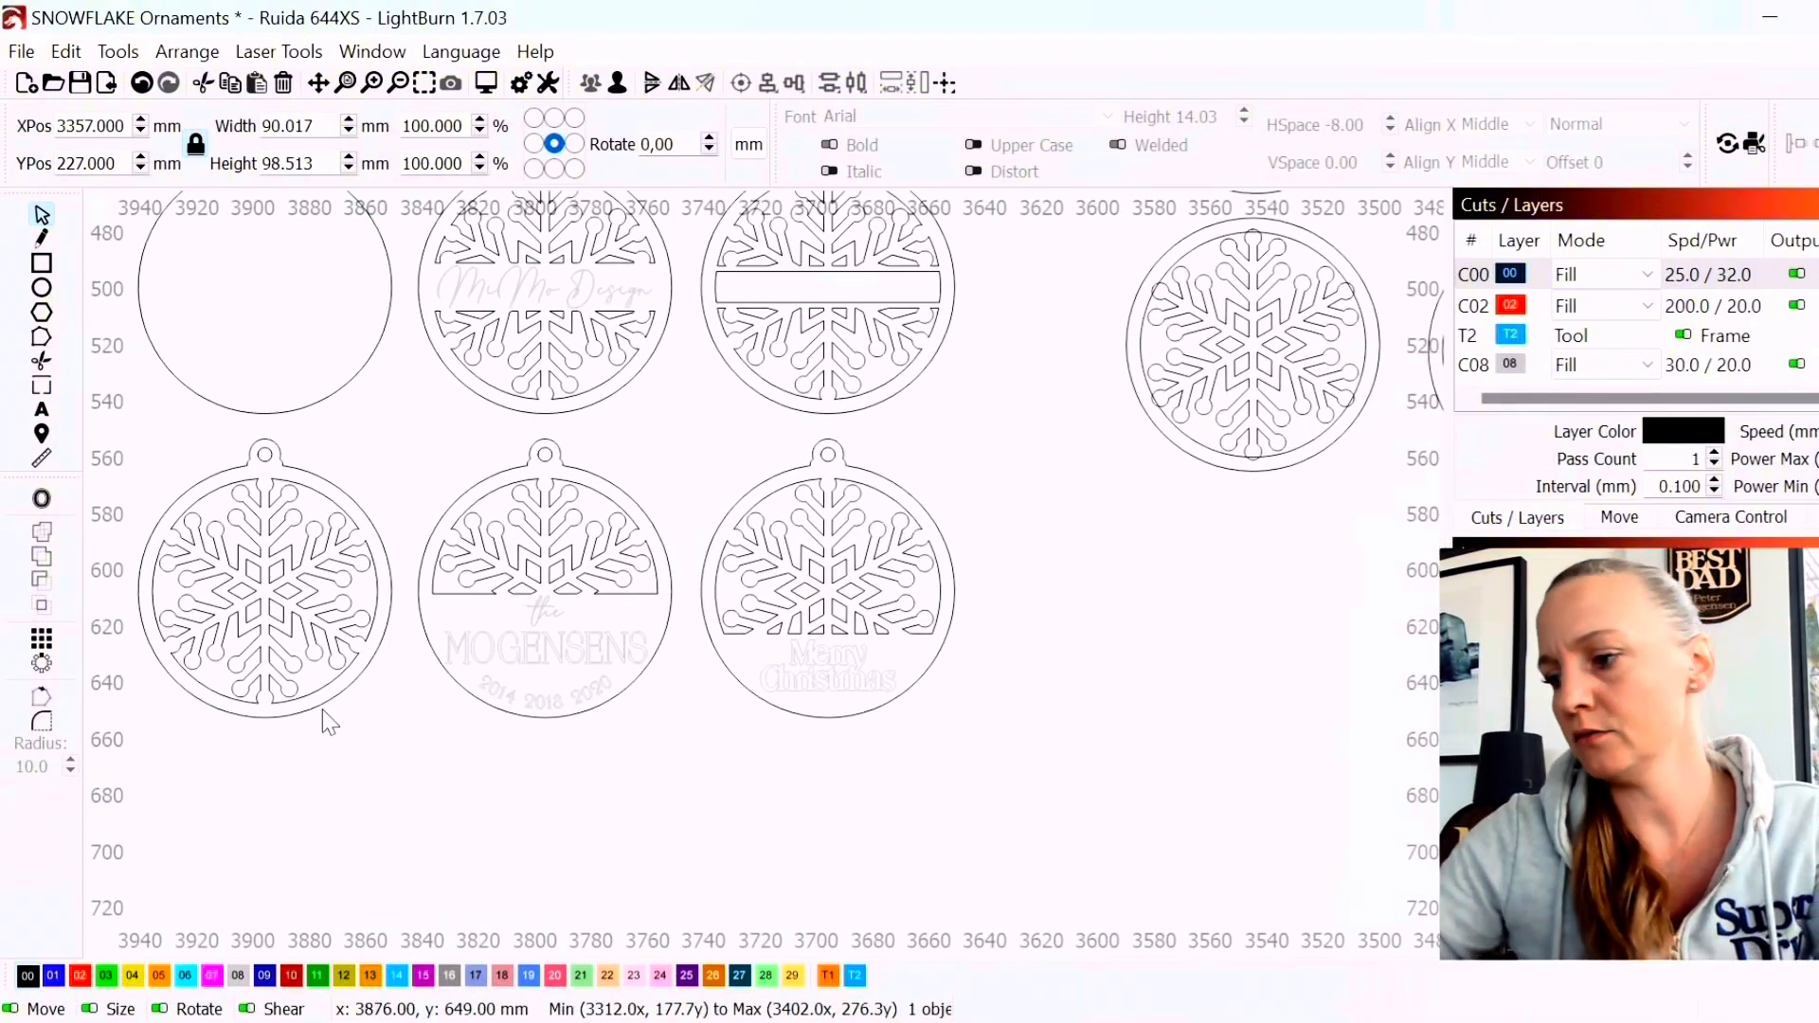
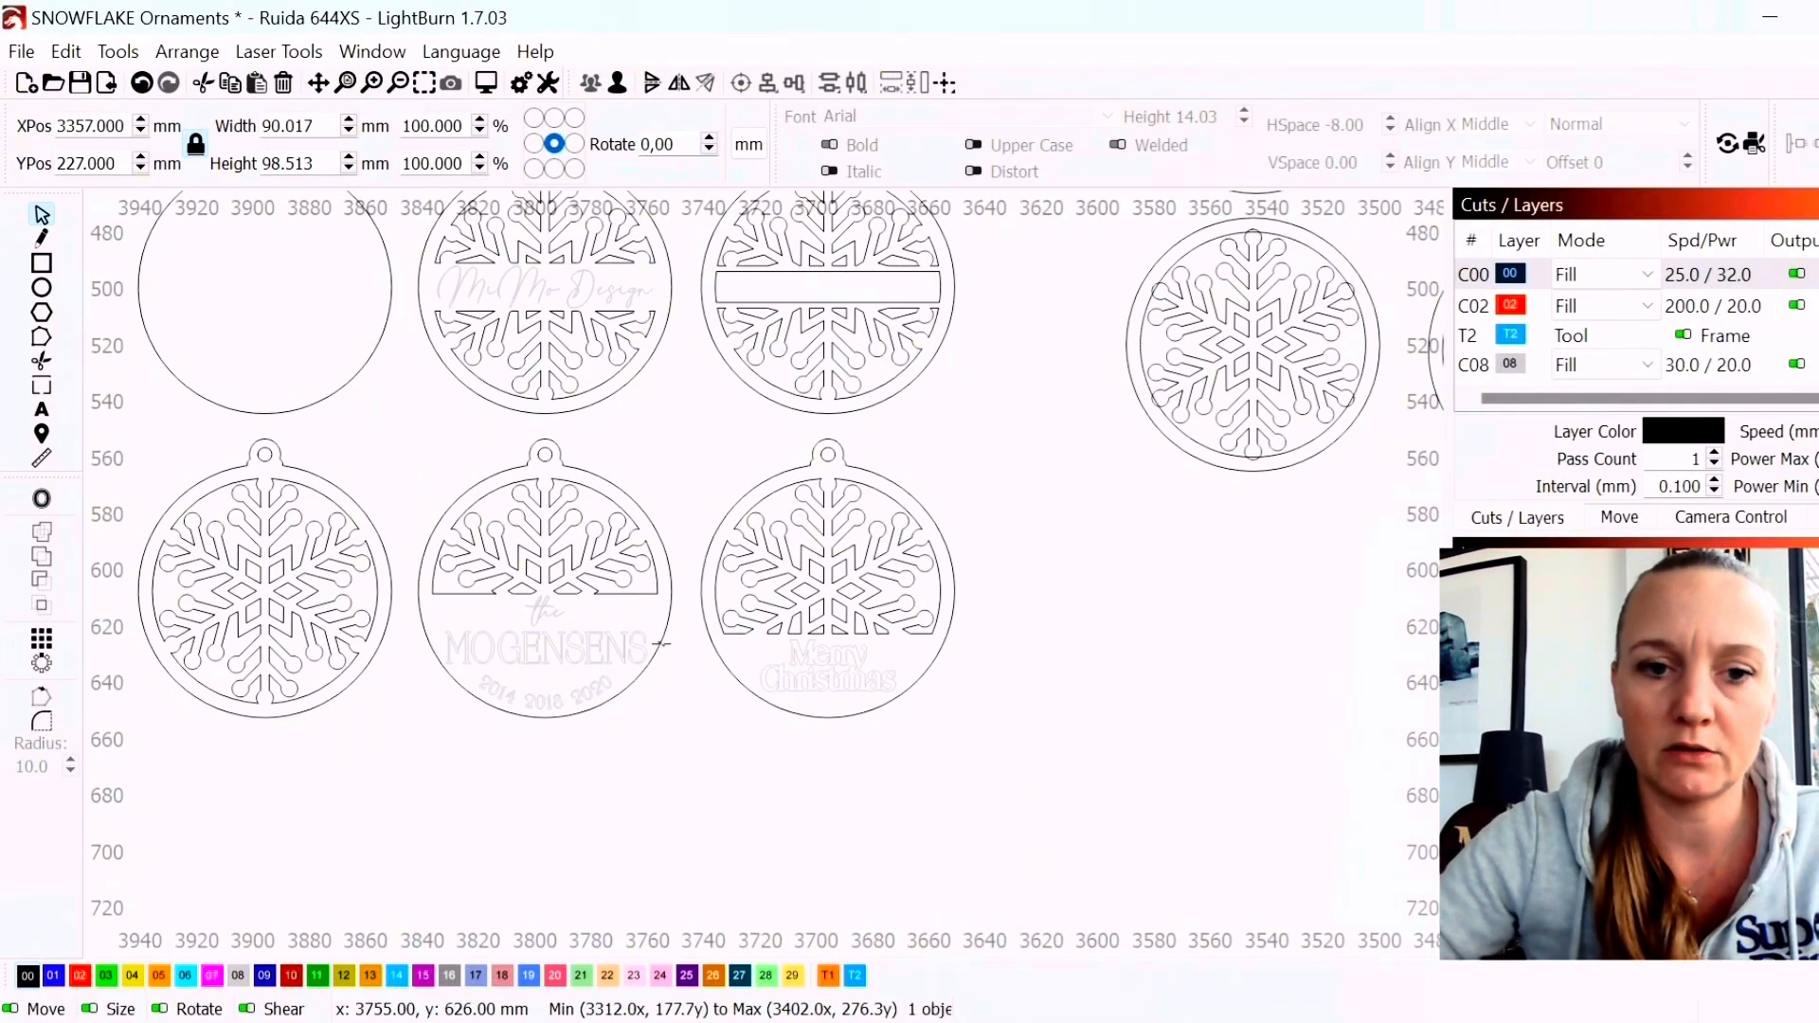
{"action": "scroll", "coordinate": [903, 616], "scroll_direction": "down", "scroll_amount": 3}
{"action": "left_click_drag", "start_coordinate": [969, 588], "coordinate": [484, 544]}
{"action": "scroll", "coordinate": [752, 412], "scroll_direction": "up", "scroll_amount": 3}
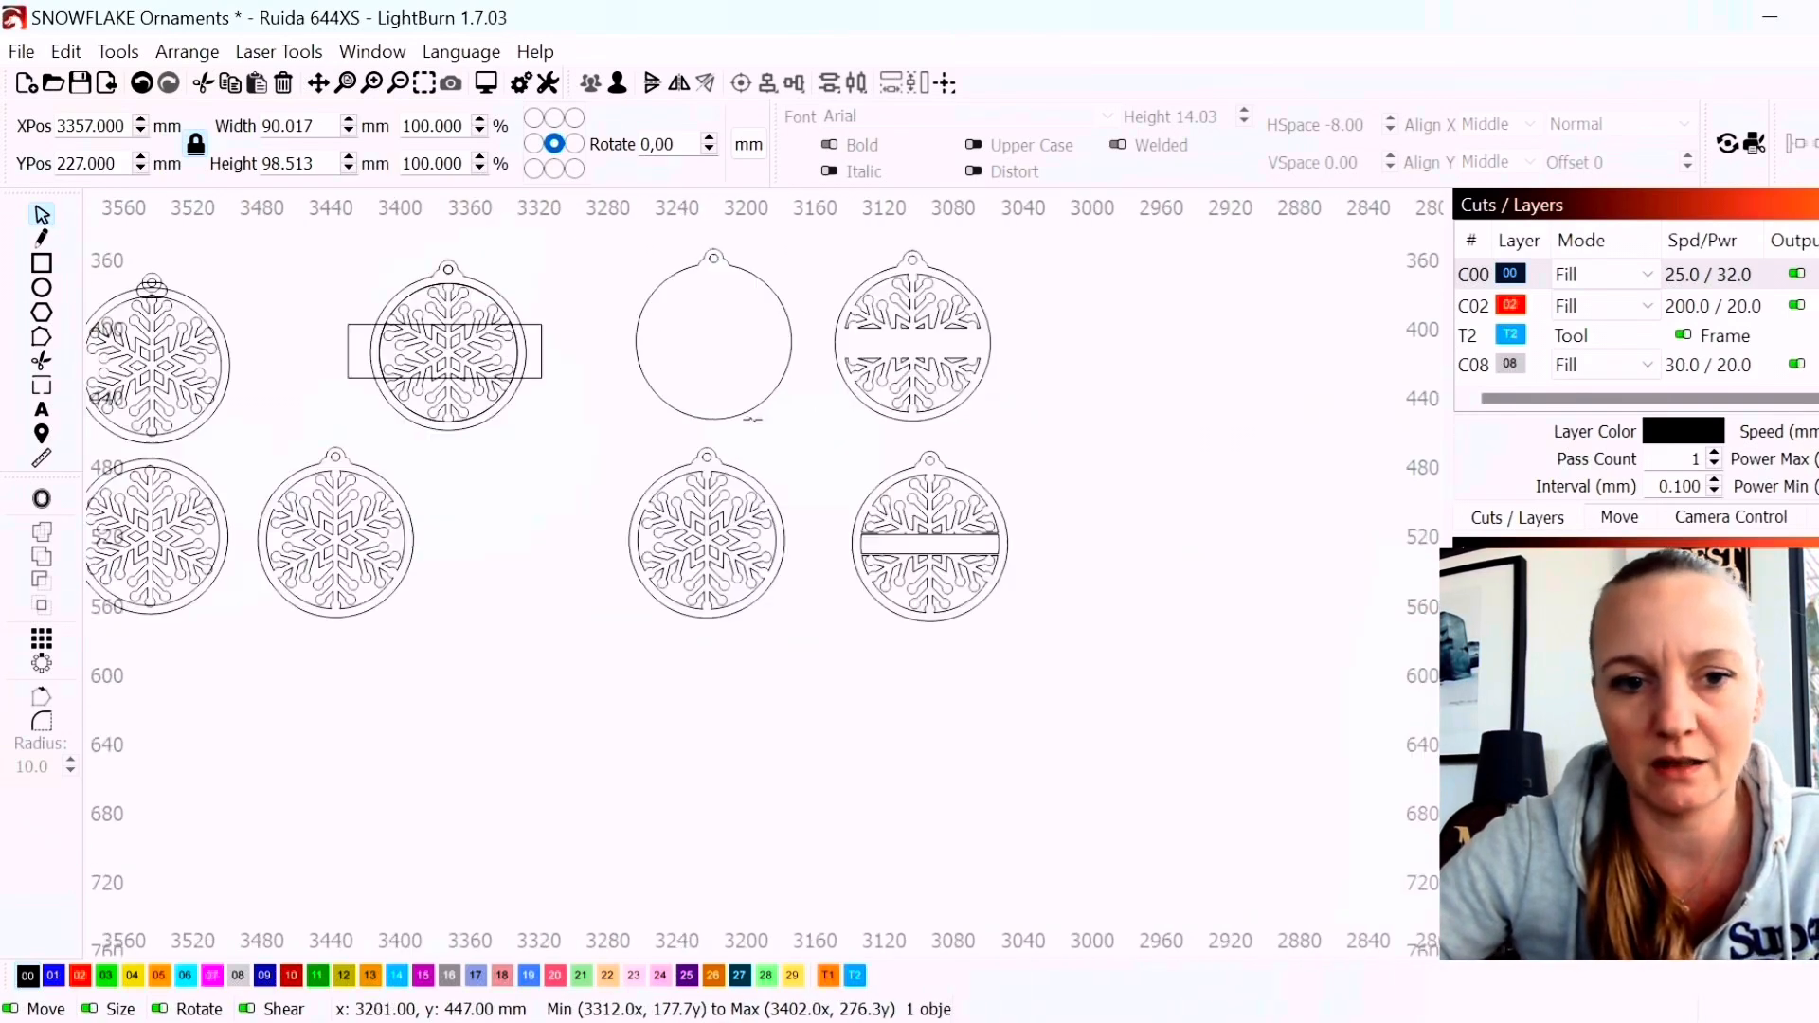
Copy the plain snowflake ornament below the blank disc and paste it into the empty space beyond the other ornaments
{"action": "left_click_drag", "start_coordinate": [572, 434], "coordinate": [843, 763]}
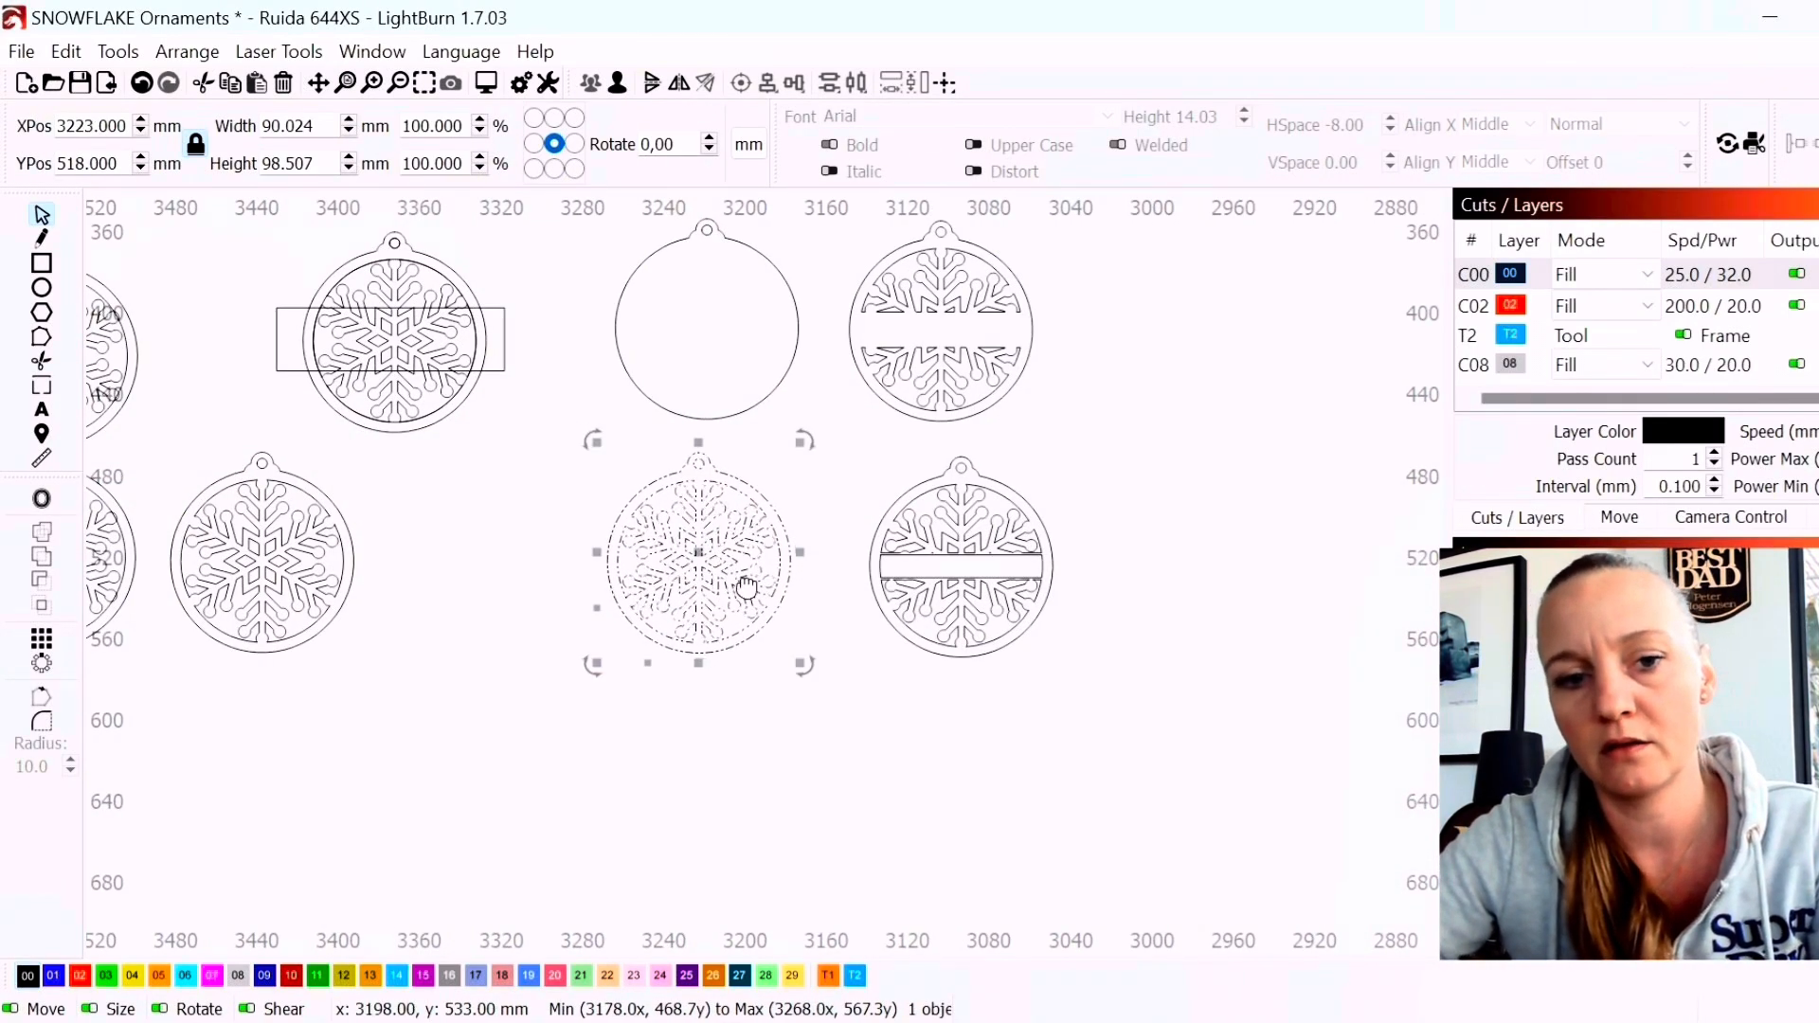
{"action": "left_click_drag", "start_coordinate": [743, 581], "coordinate": [292, 690]}
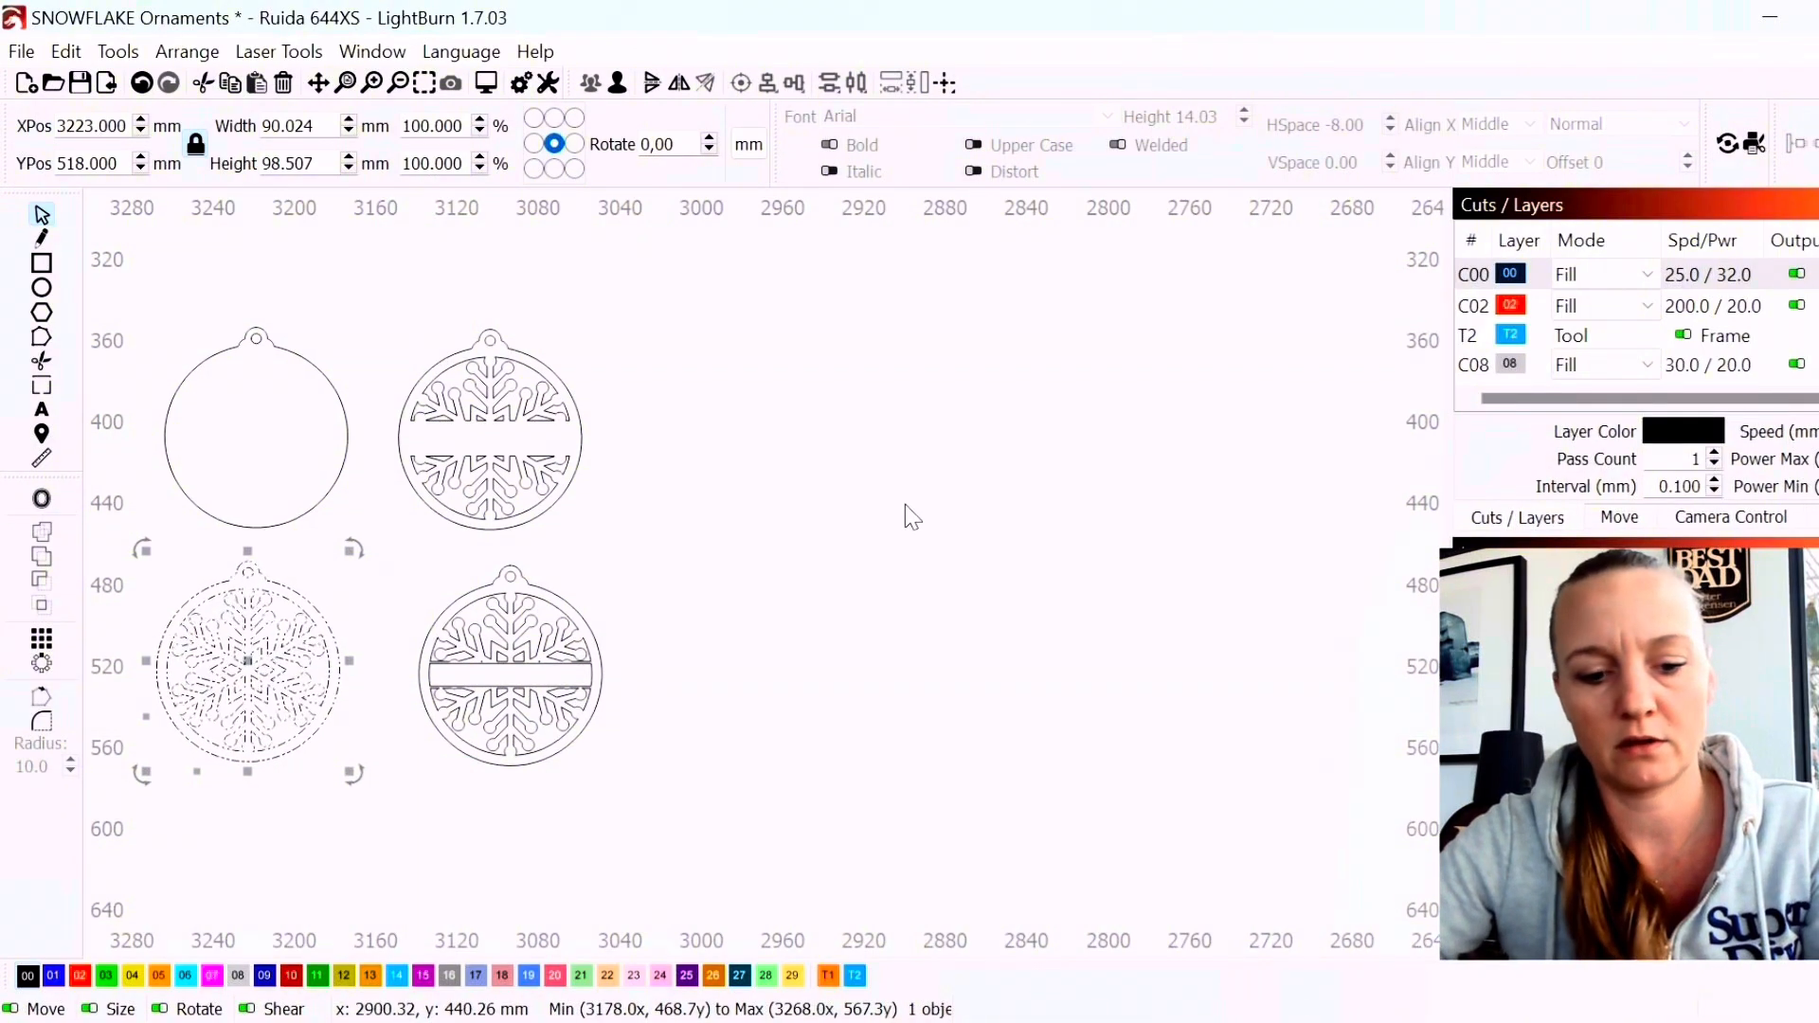
{"action": "key", "text": "ctrl+v"}
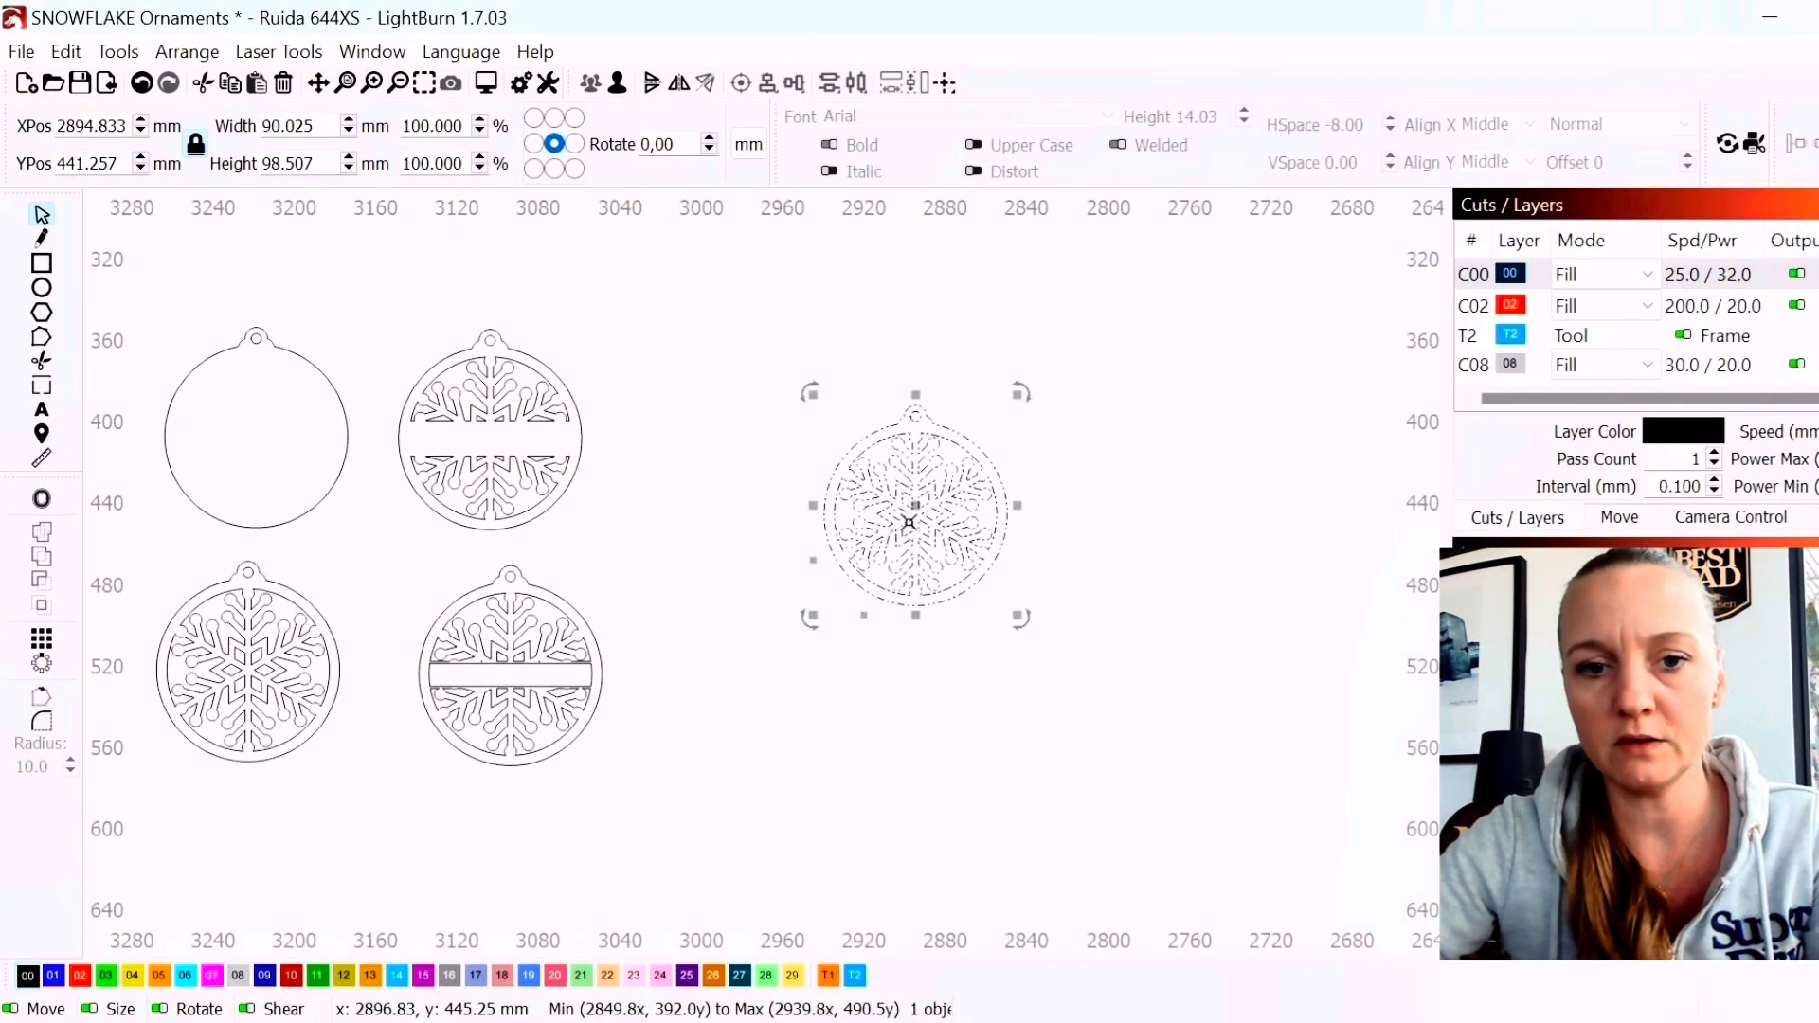
Deselect the pasted snowflake ornament and show the drawing in the Filled / Smooth view style
{"action": "scroll", "coordinate": [924, 520], "scroll_direction": "up", "scroll_amount": 4}
{"action": "left_click", "coordinate": [1226, 561]}
{"action": "left_click_drag", "start_coordinate": [726, 294], "coordinate": [579, 373]}
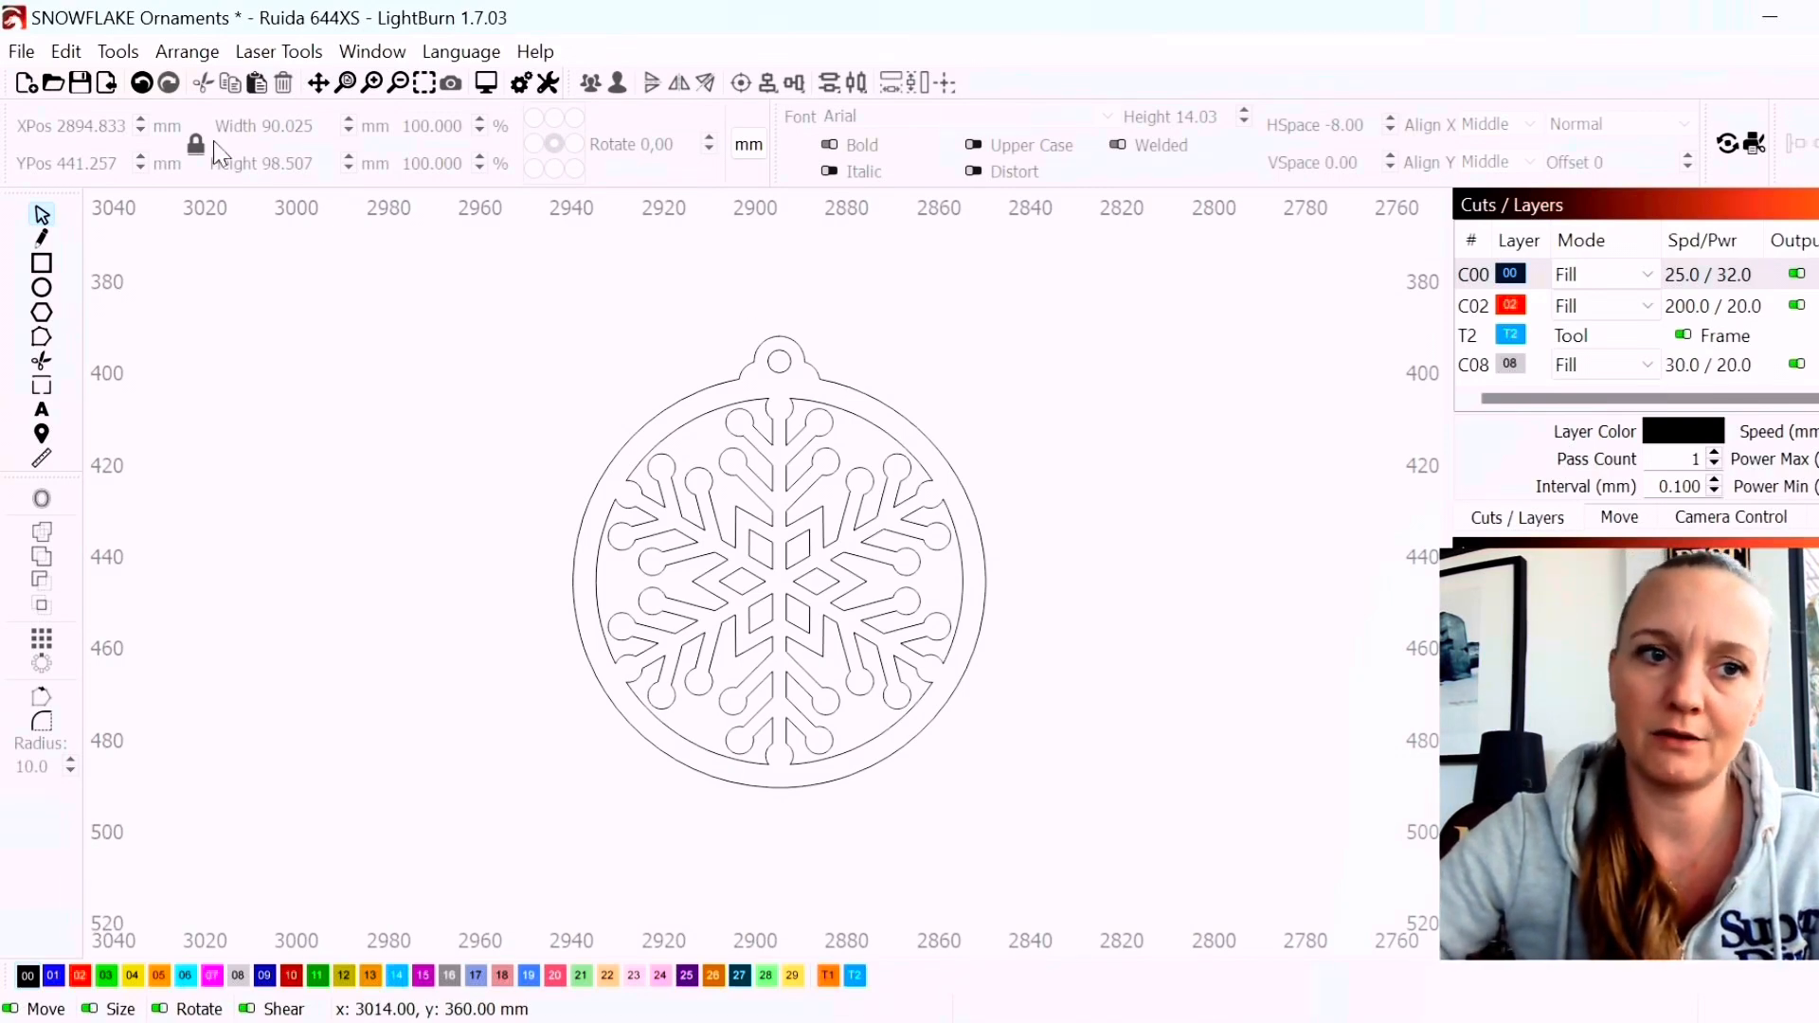
{"action": "left_click", "coordinate": [373, 53]}
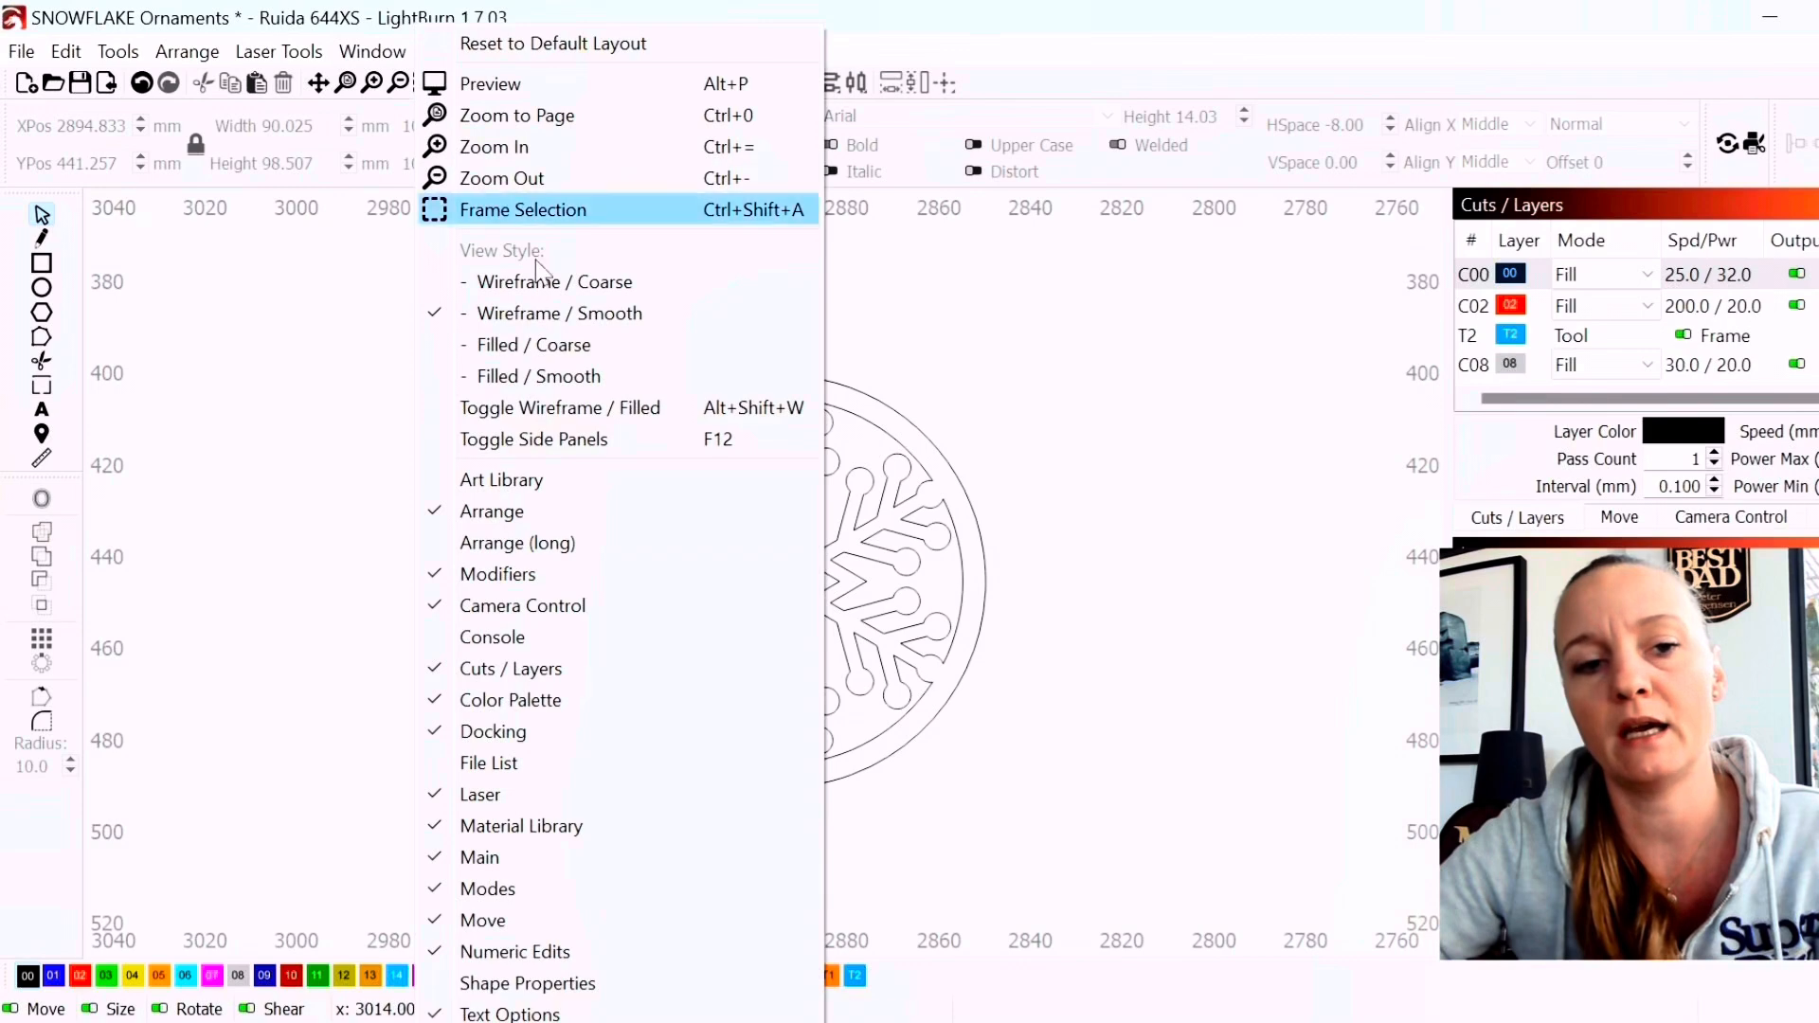
{"action": "left_click", "coordinate": [572, 378]}
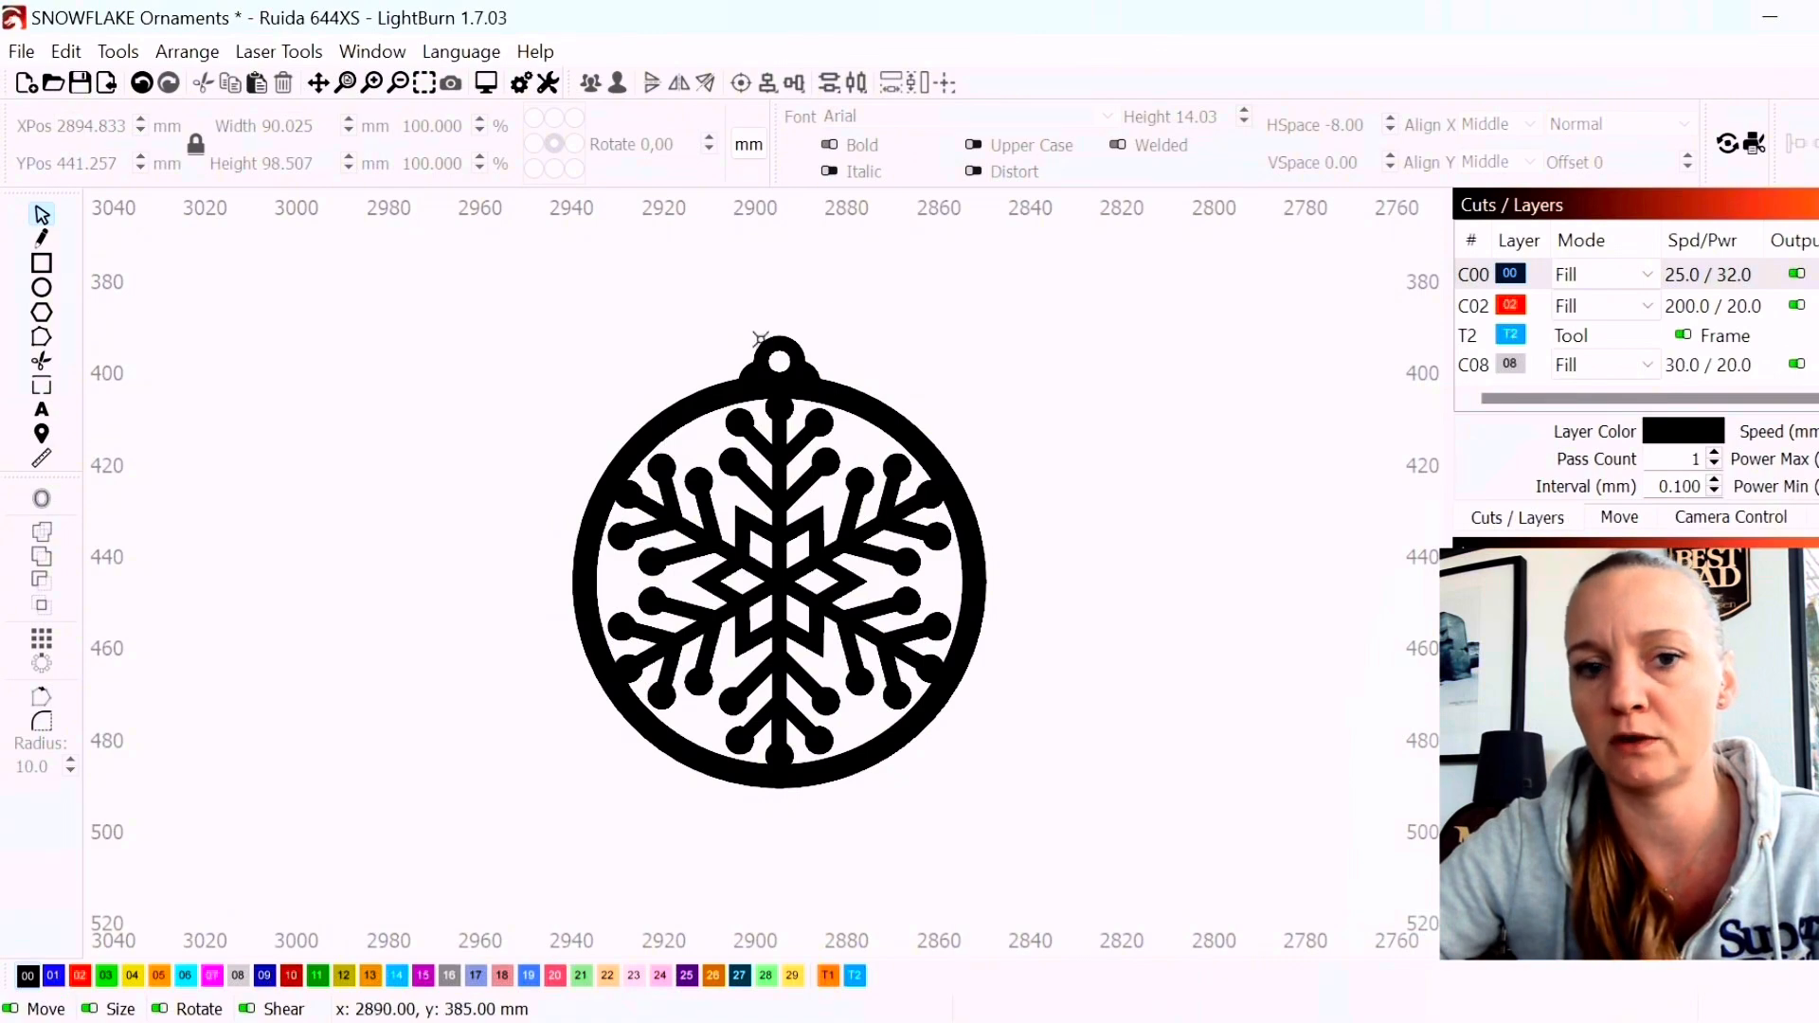
Try Line mode on layer C00 and return the layer to Fill mode
{"action": "left_click", "coordinate": [1647, 277]}
{"action": "left_click", "coordinate": [1649, 282]}
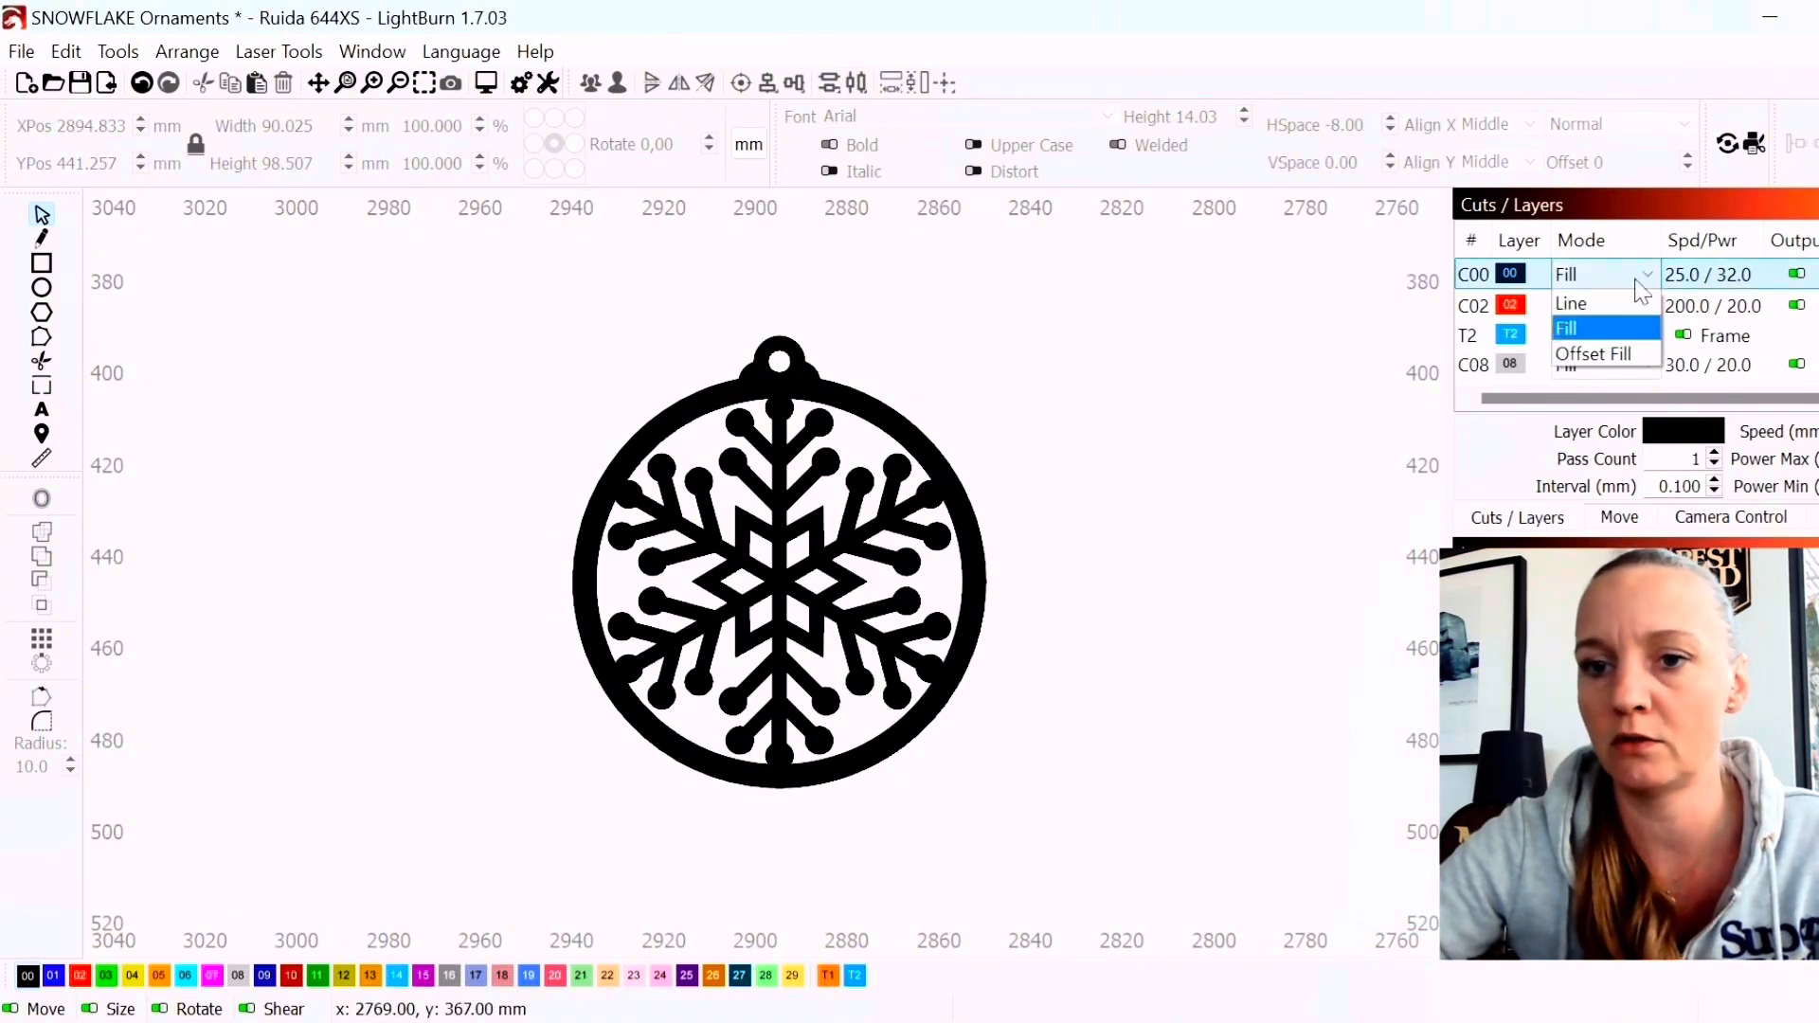
{"action": "left_click", "coordinate": [1616, 300]}
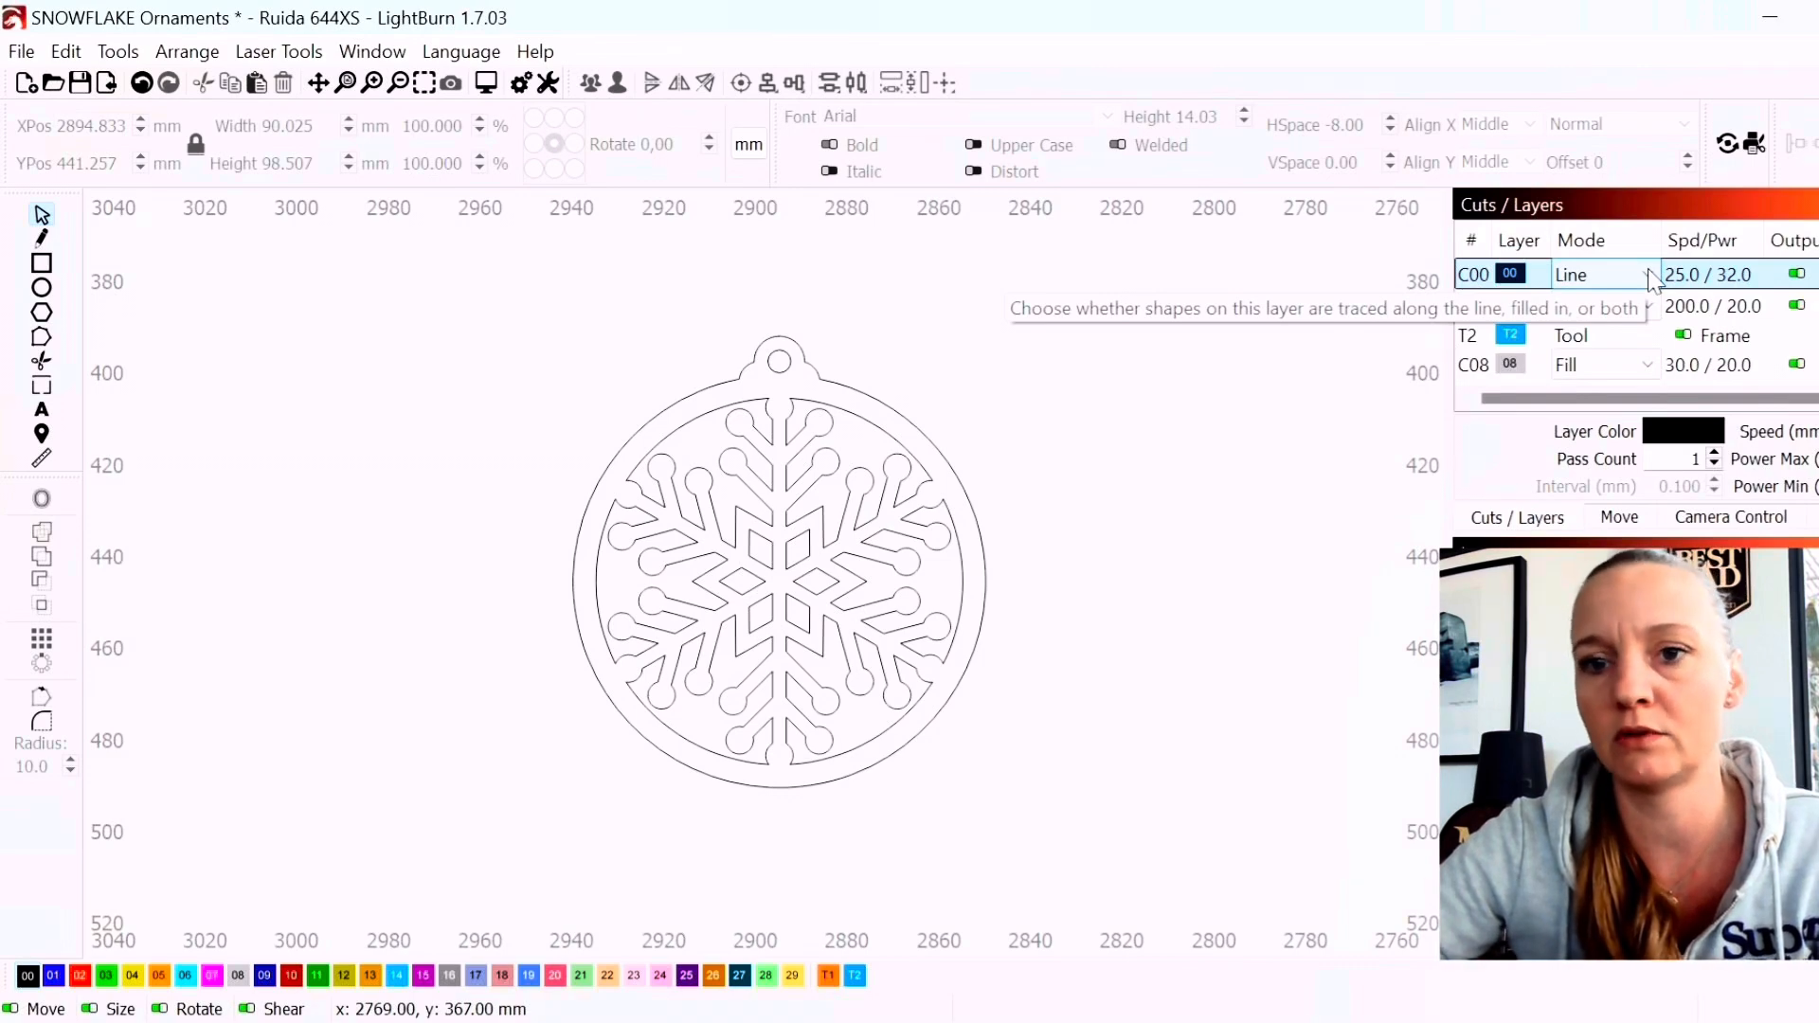
{"action": "left_click", "coordinate": [1649, 276]}
{"action": "left_click", "coordinate": [1606, 323]}
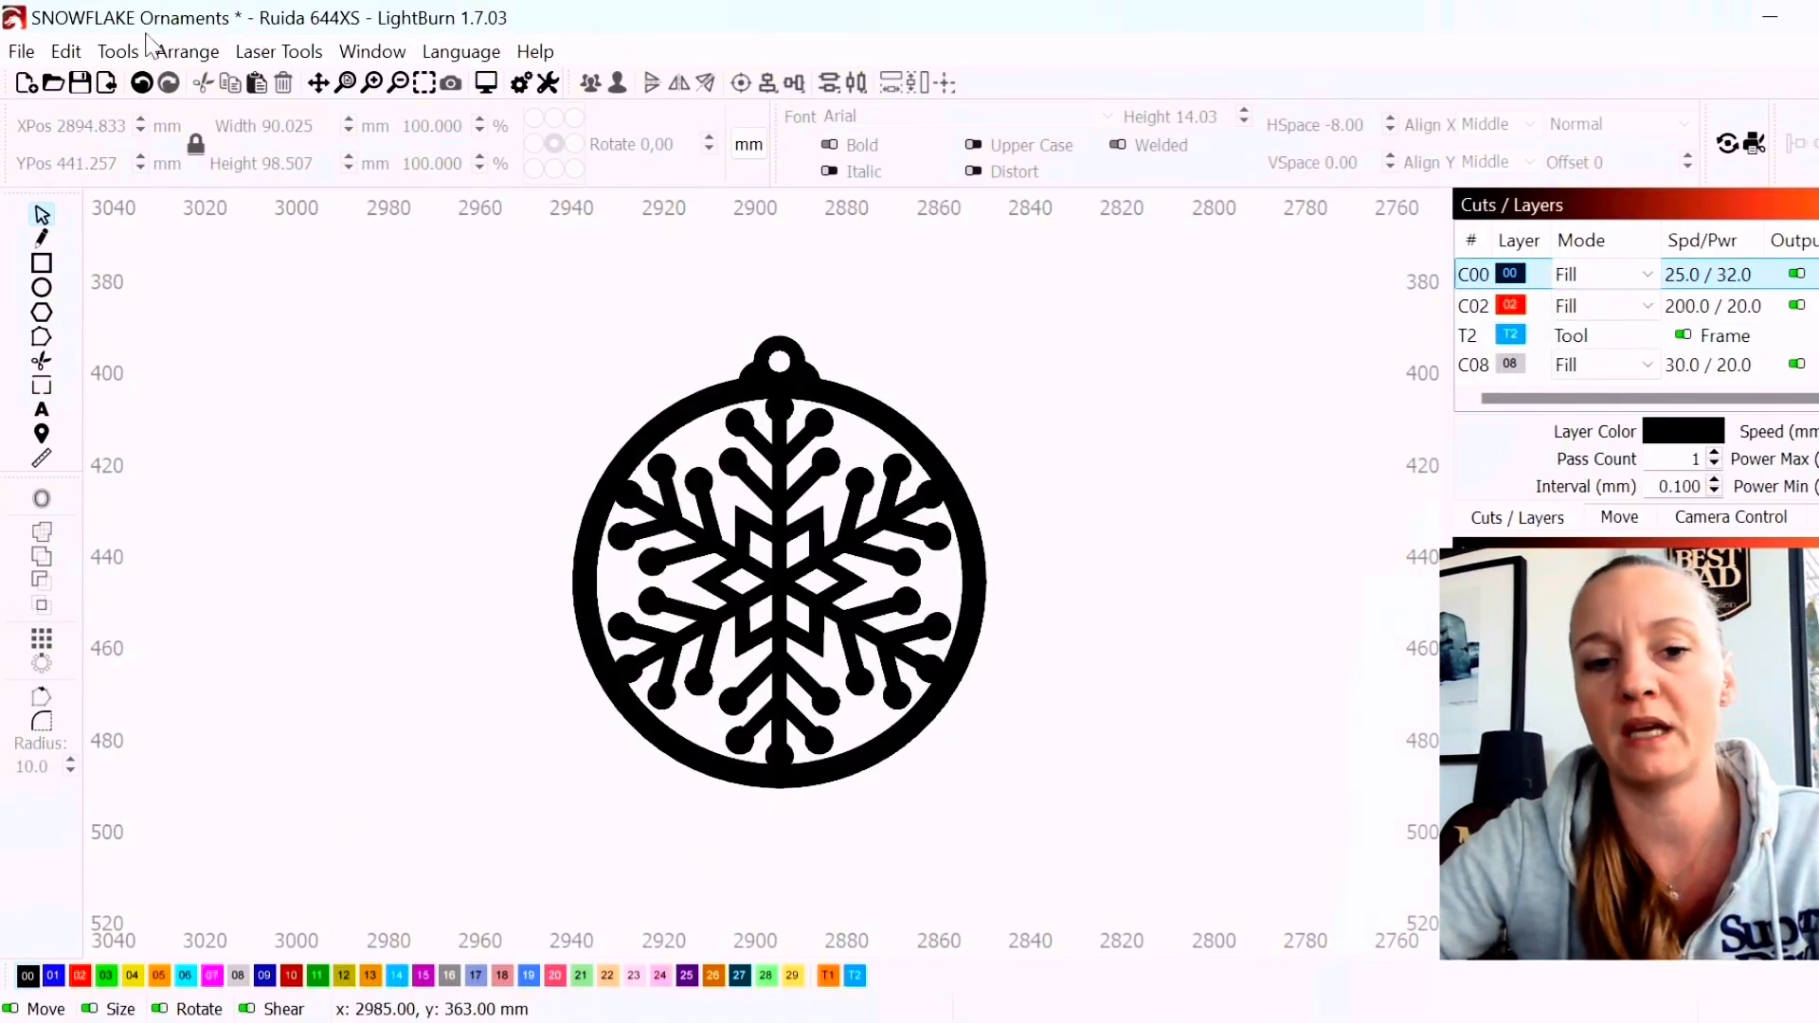
Draw a rectangle 133 mm wide over the pasted ornament's lower half and fit its upper edge to the snowflake's centre line, about 55 mm high
{"action": "left_click", "coordinate": [41, 267]}
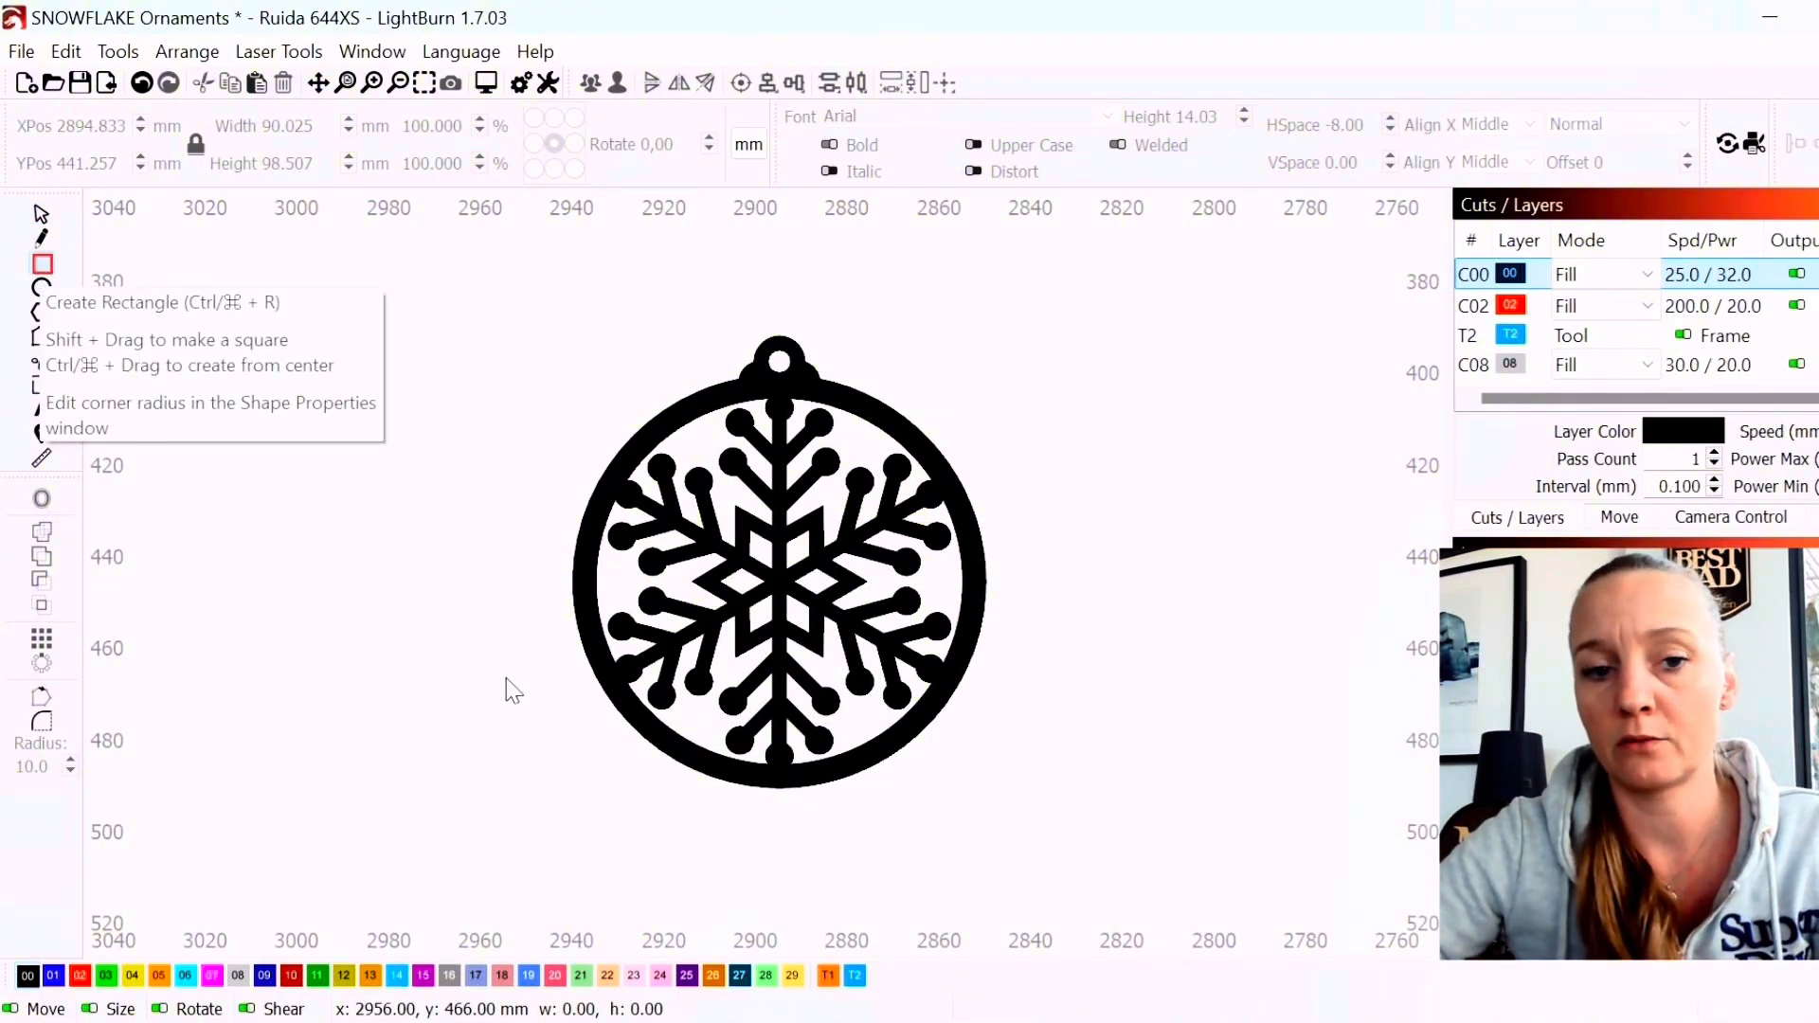
{"action": "left_click_drag", "start_coordinate": [484, 561], "coordinate": [606, 639]}
{"action": "left_click_drag", "start_coordinate": [810, 745], "coordinate": [1095, 832]}
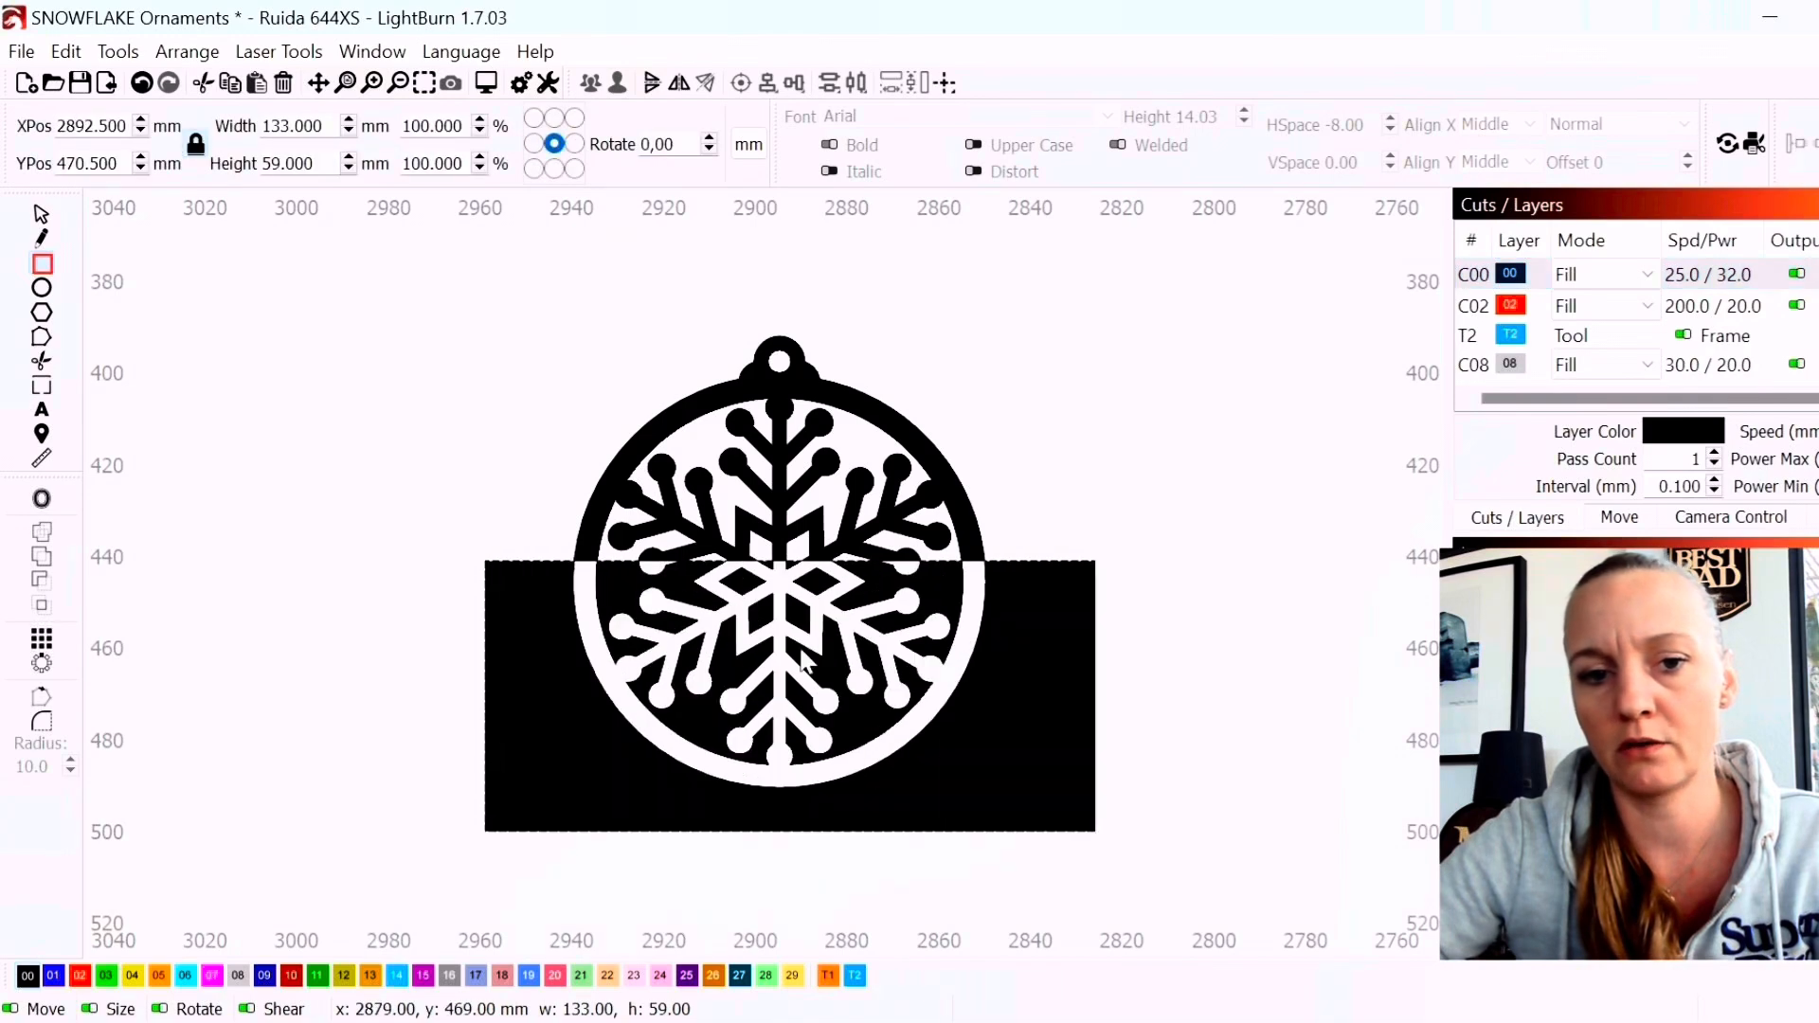
{"action": "left_click", "coordinate": [42, 218]}
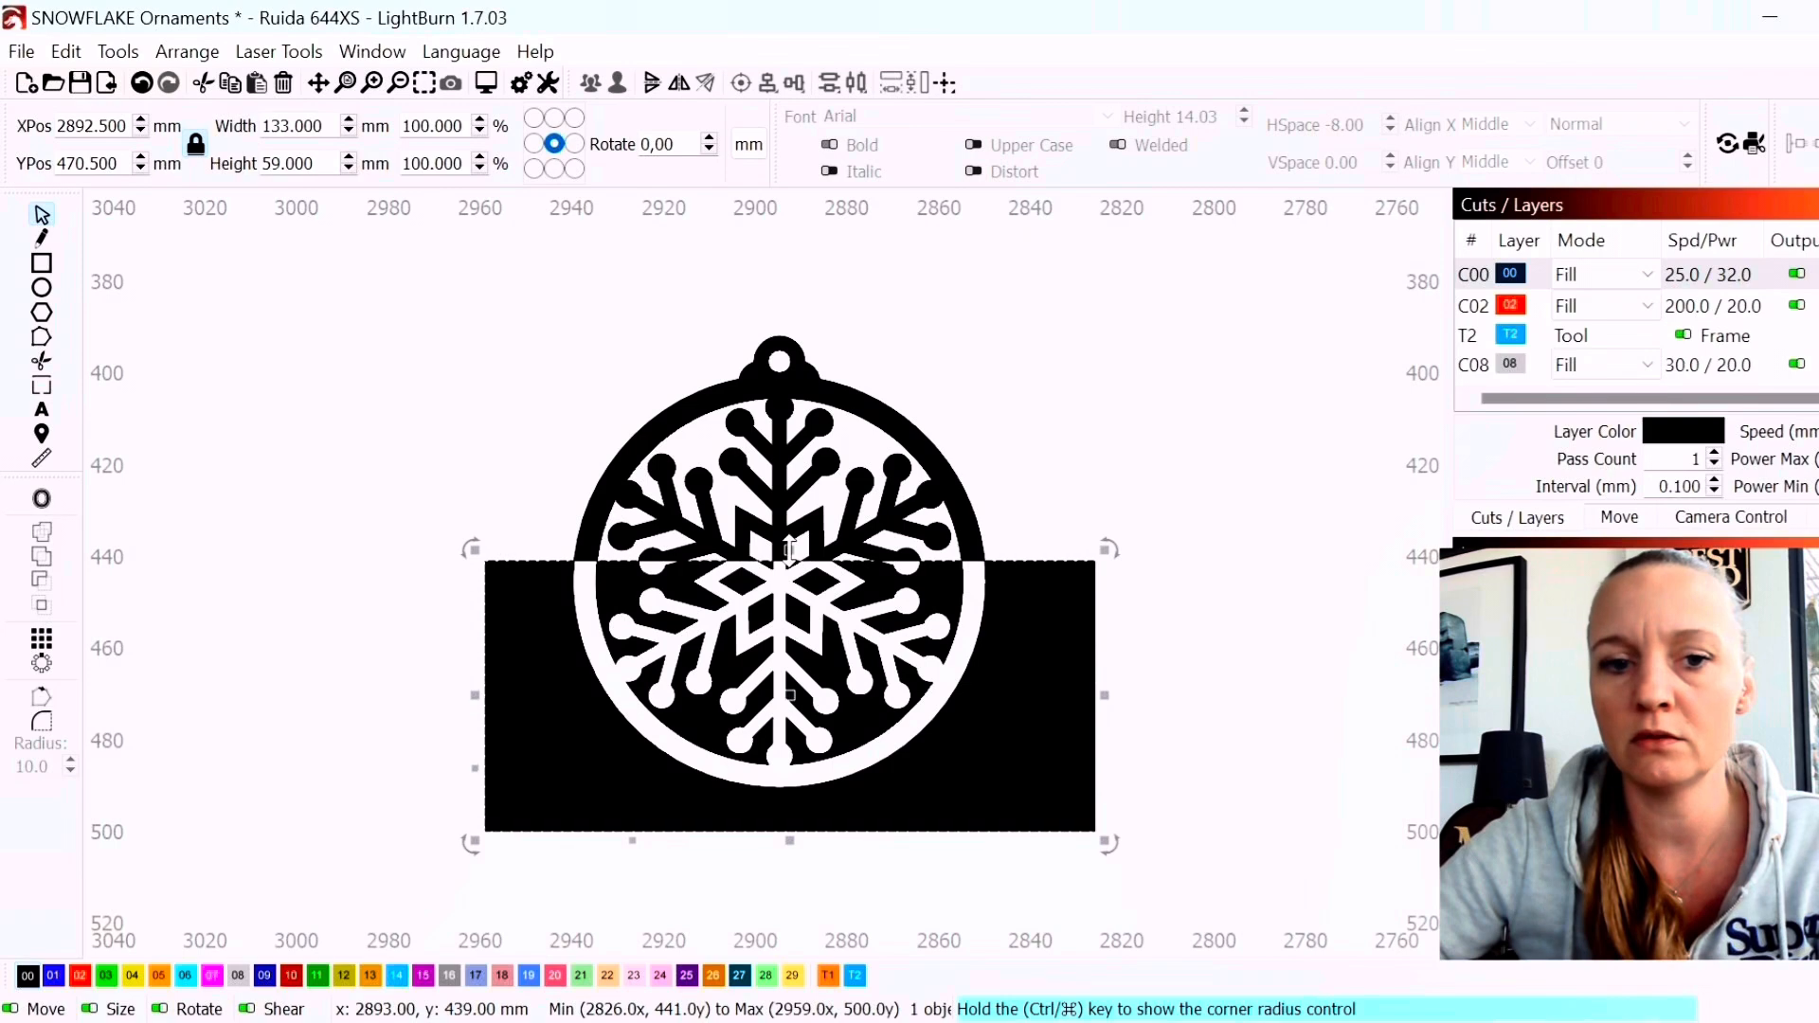
{"action": "left_click_drag", "start_coordinate": [791, 550], "coordinate": [792, 568]}
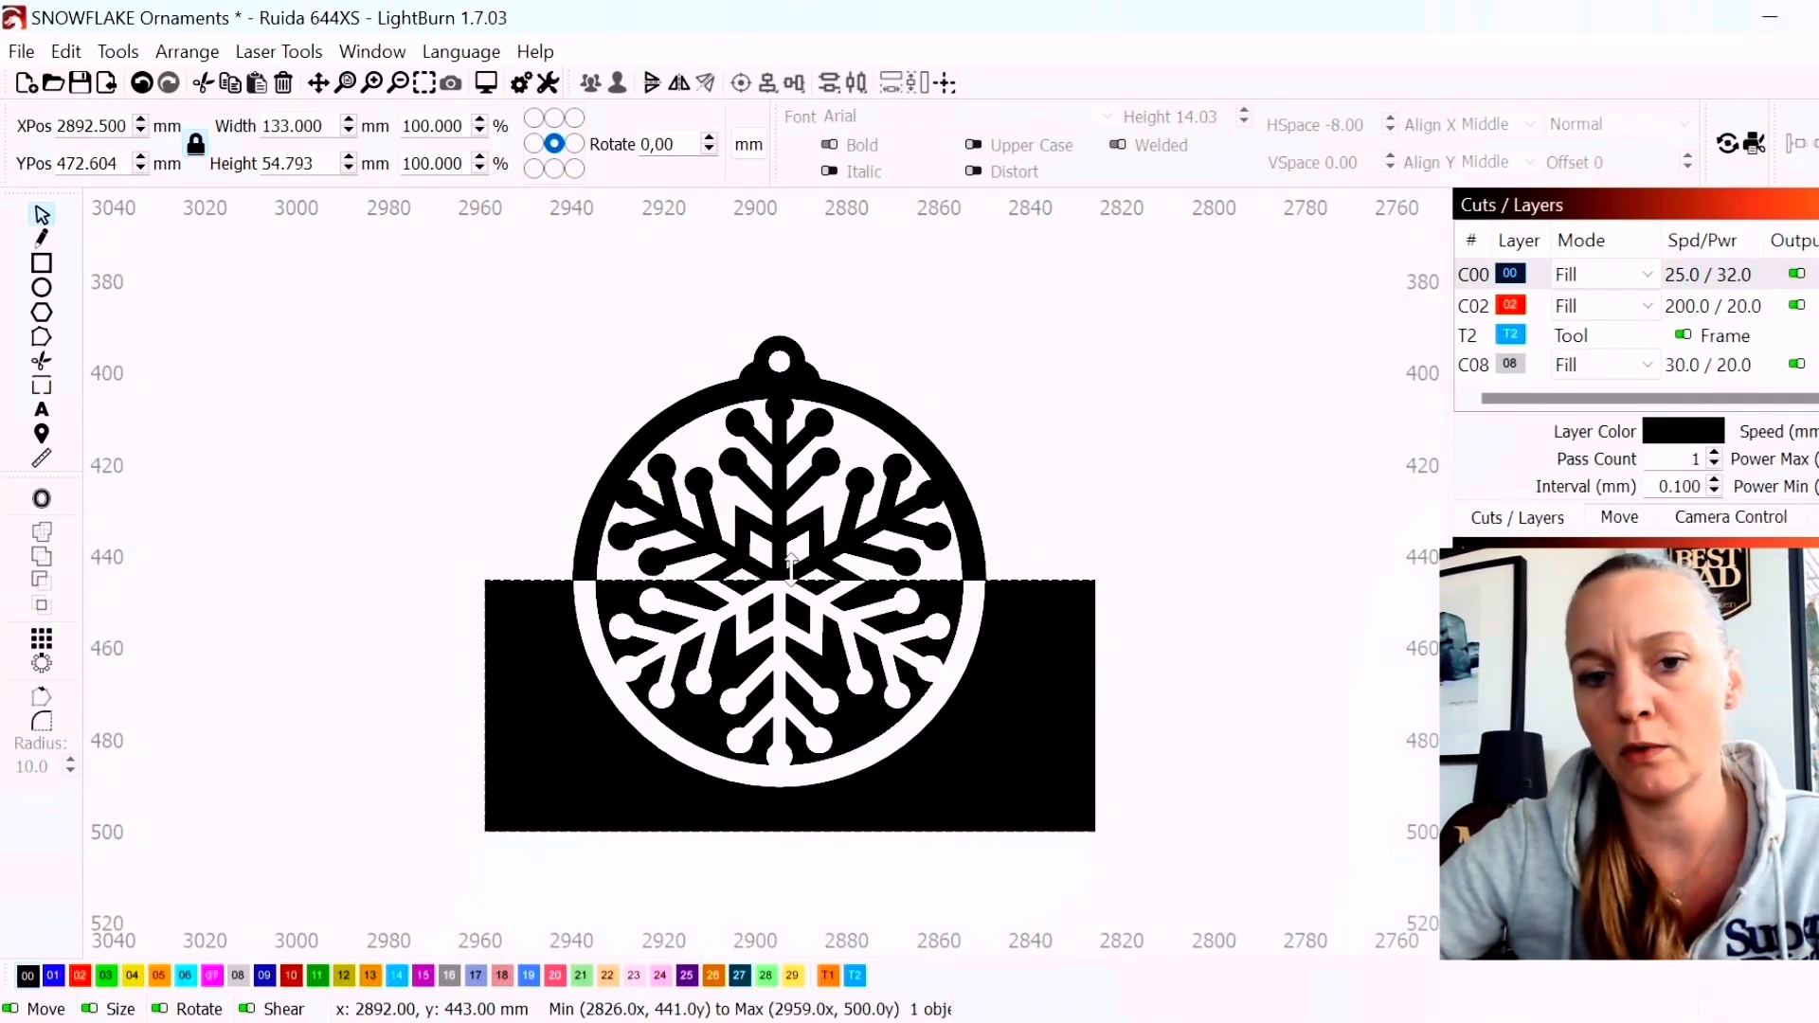
{"action": "scroll", "coordinate": [990, 581], "scroll_direction": "up", "scroll_amount": 6}
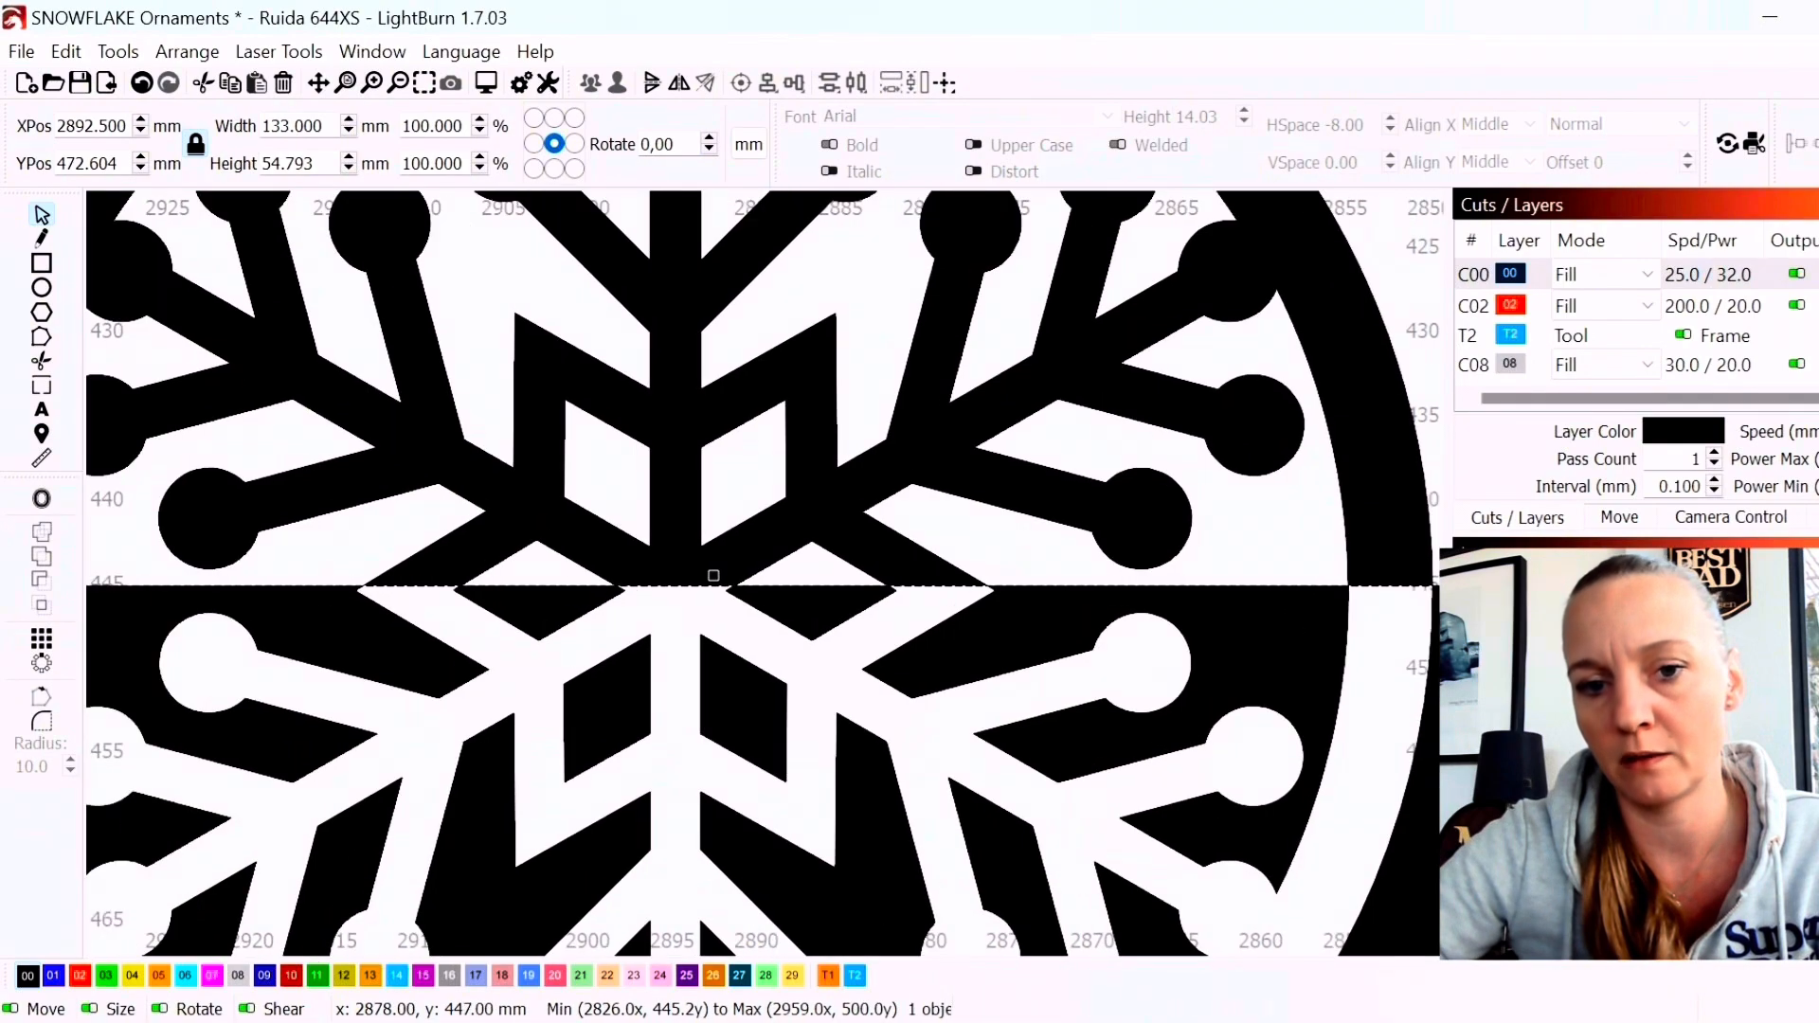
{"action": "scroll", "coordinate": [991, 580], "scroll_direction": "down", "scroll_amount": 7}
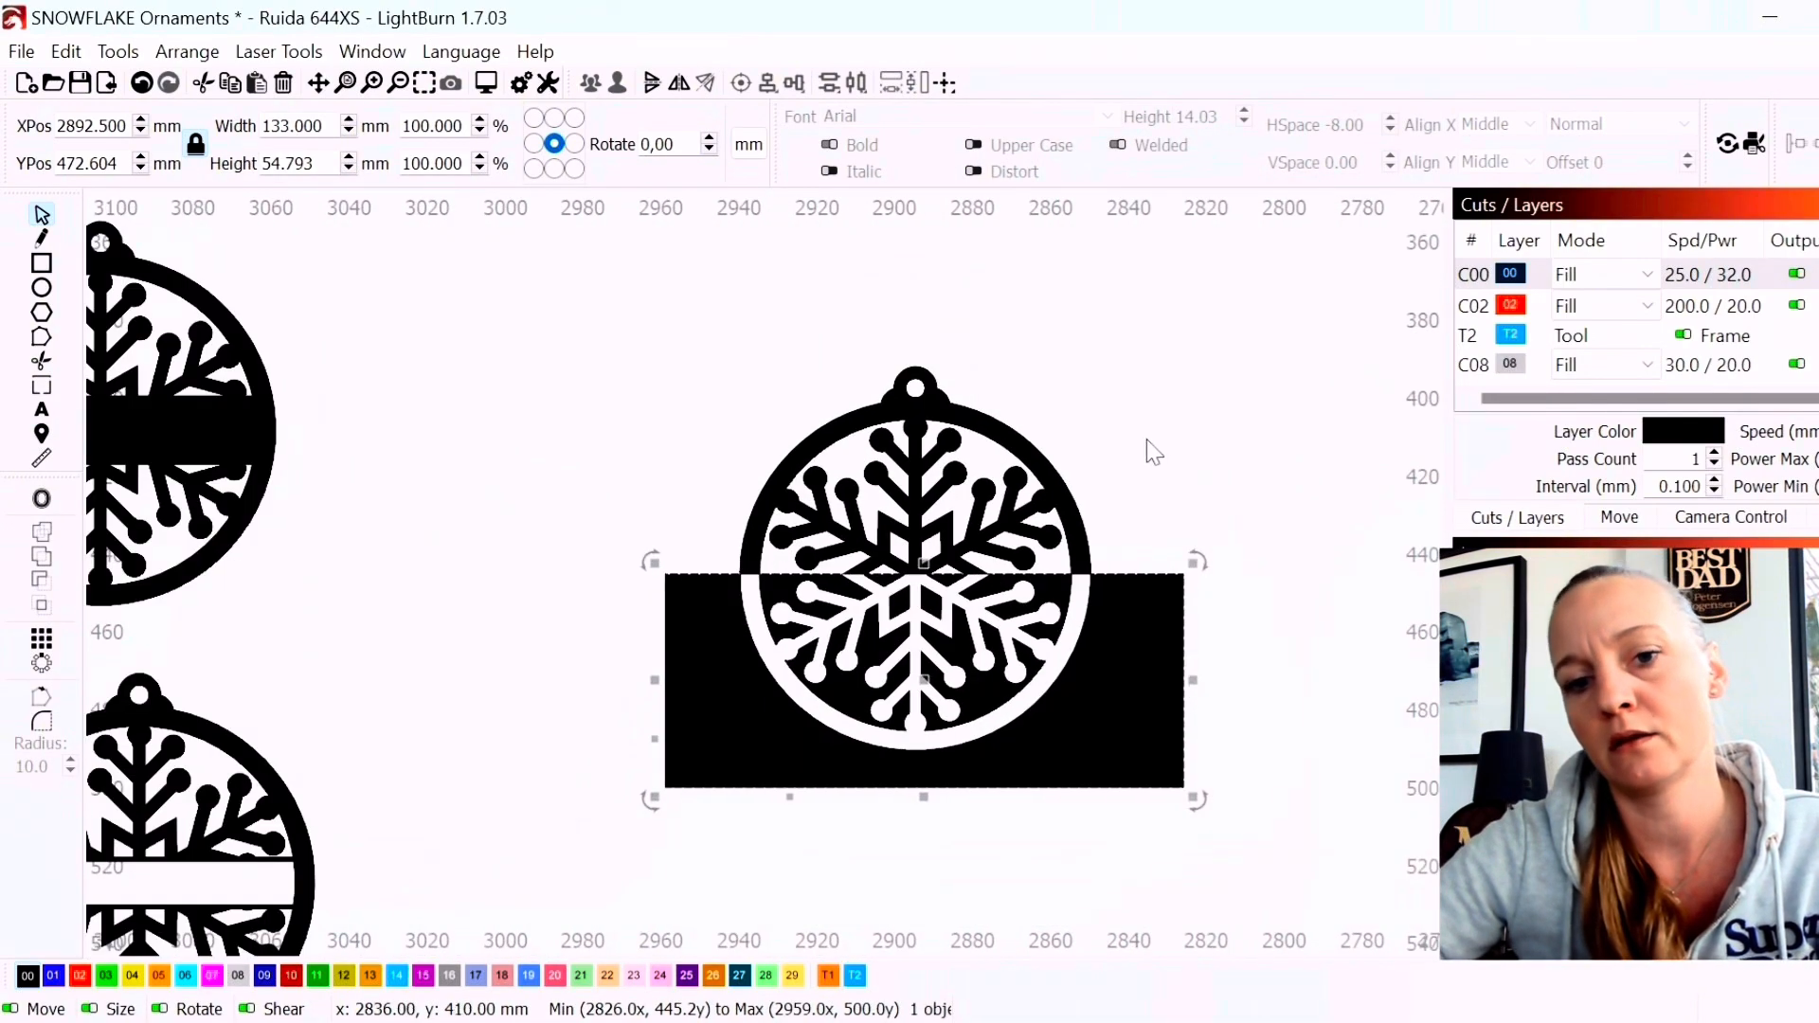
{"action": "left_click", "coordinate": [779, 438]}
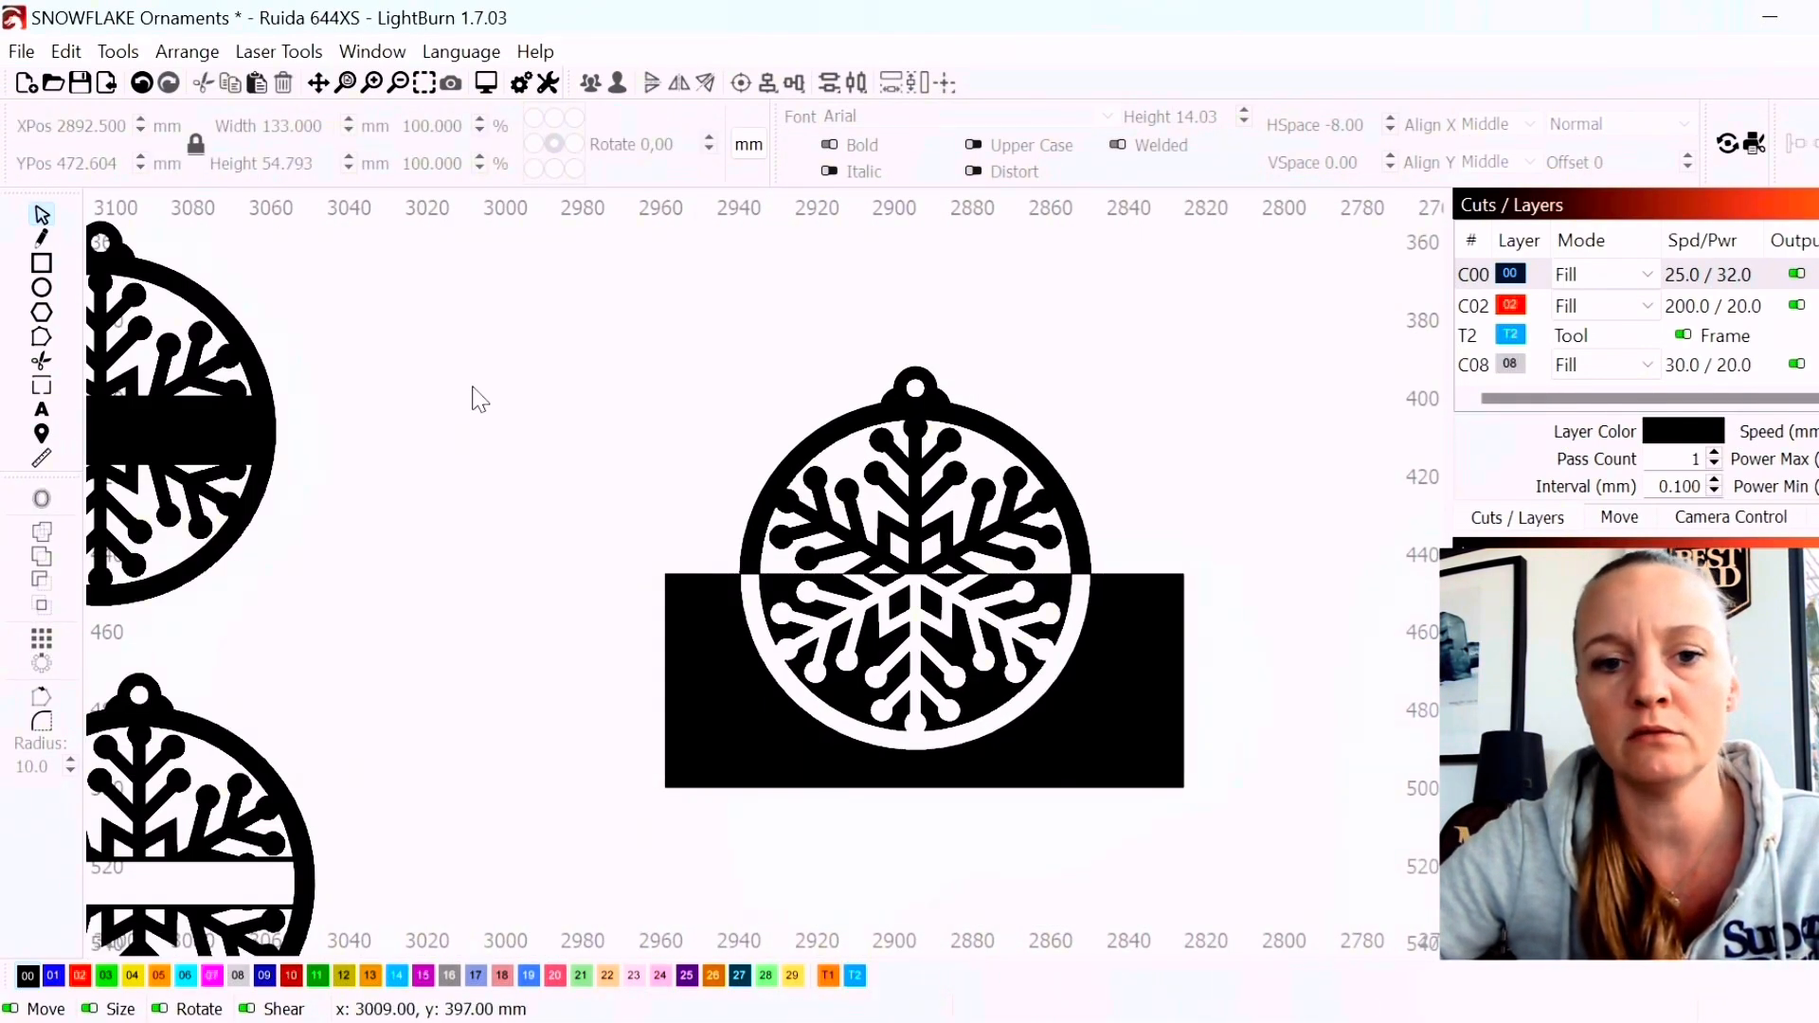
Copy the snowflake ornament together with its rectangle and place the duplicate in the empty space beside the original
{"action": "scroll", "coordinate": [479, 393], "scroll_direction": "down", "scroll_amount": 3}
{"action": "left_click_drag", "start_coordinate": [520, 325], "coordinate": [915, 663]}
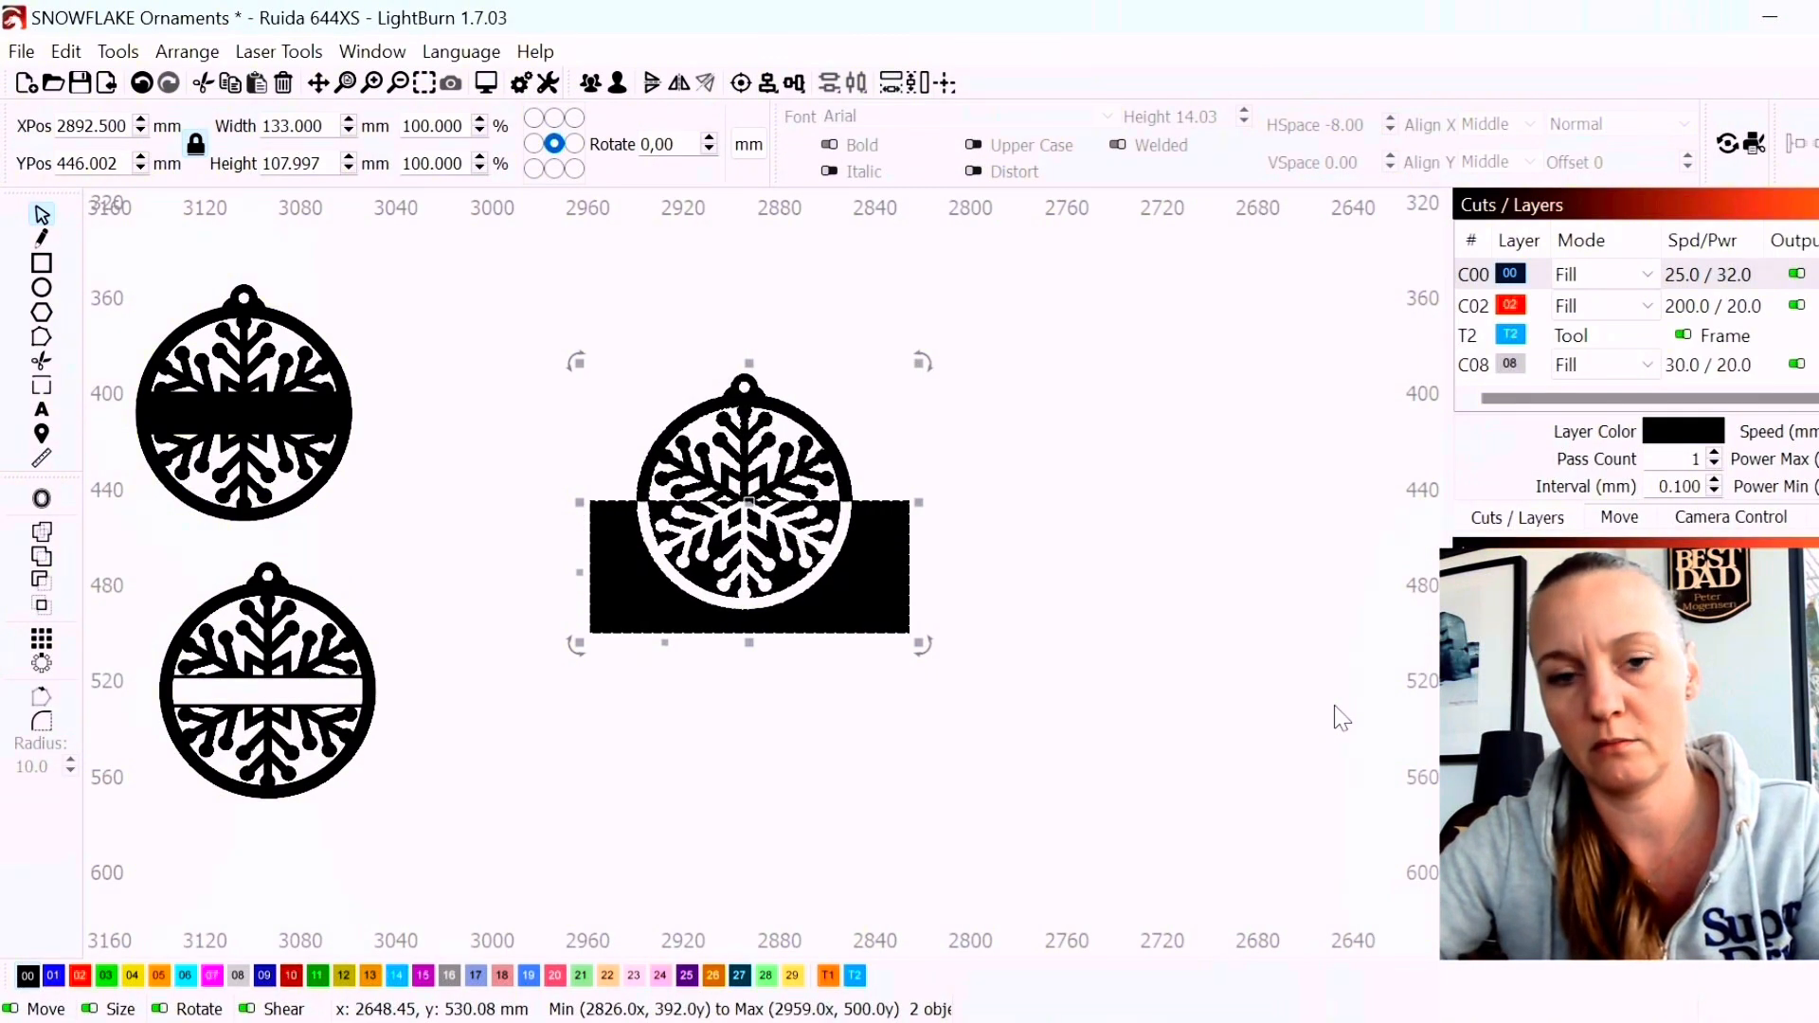
{"action": "key", "text": "ctrl+v"}
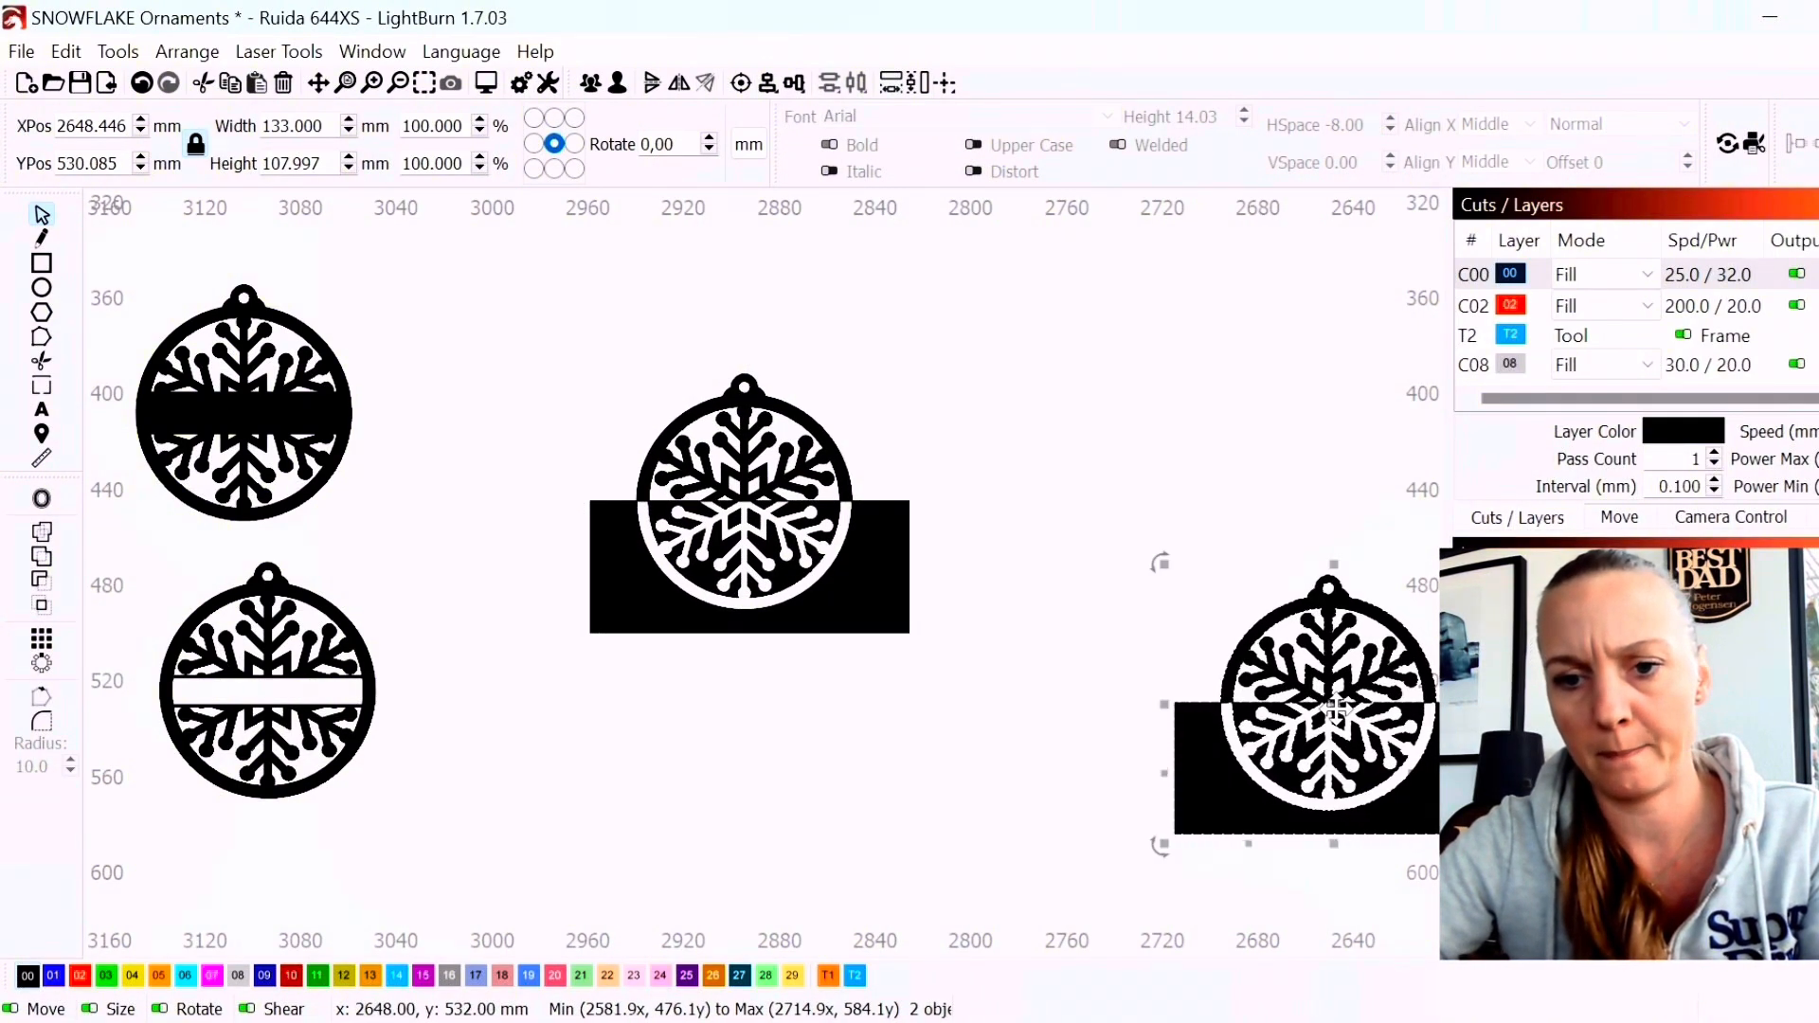
{"action": "left_click_drag", "start_coordinate": [1336, 706], "coordinate": [1113, 502]}
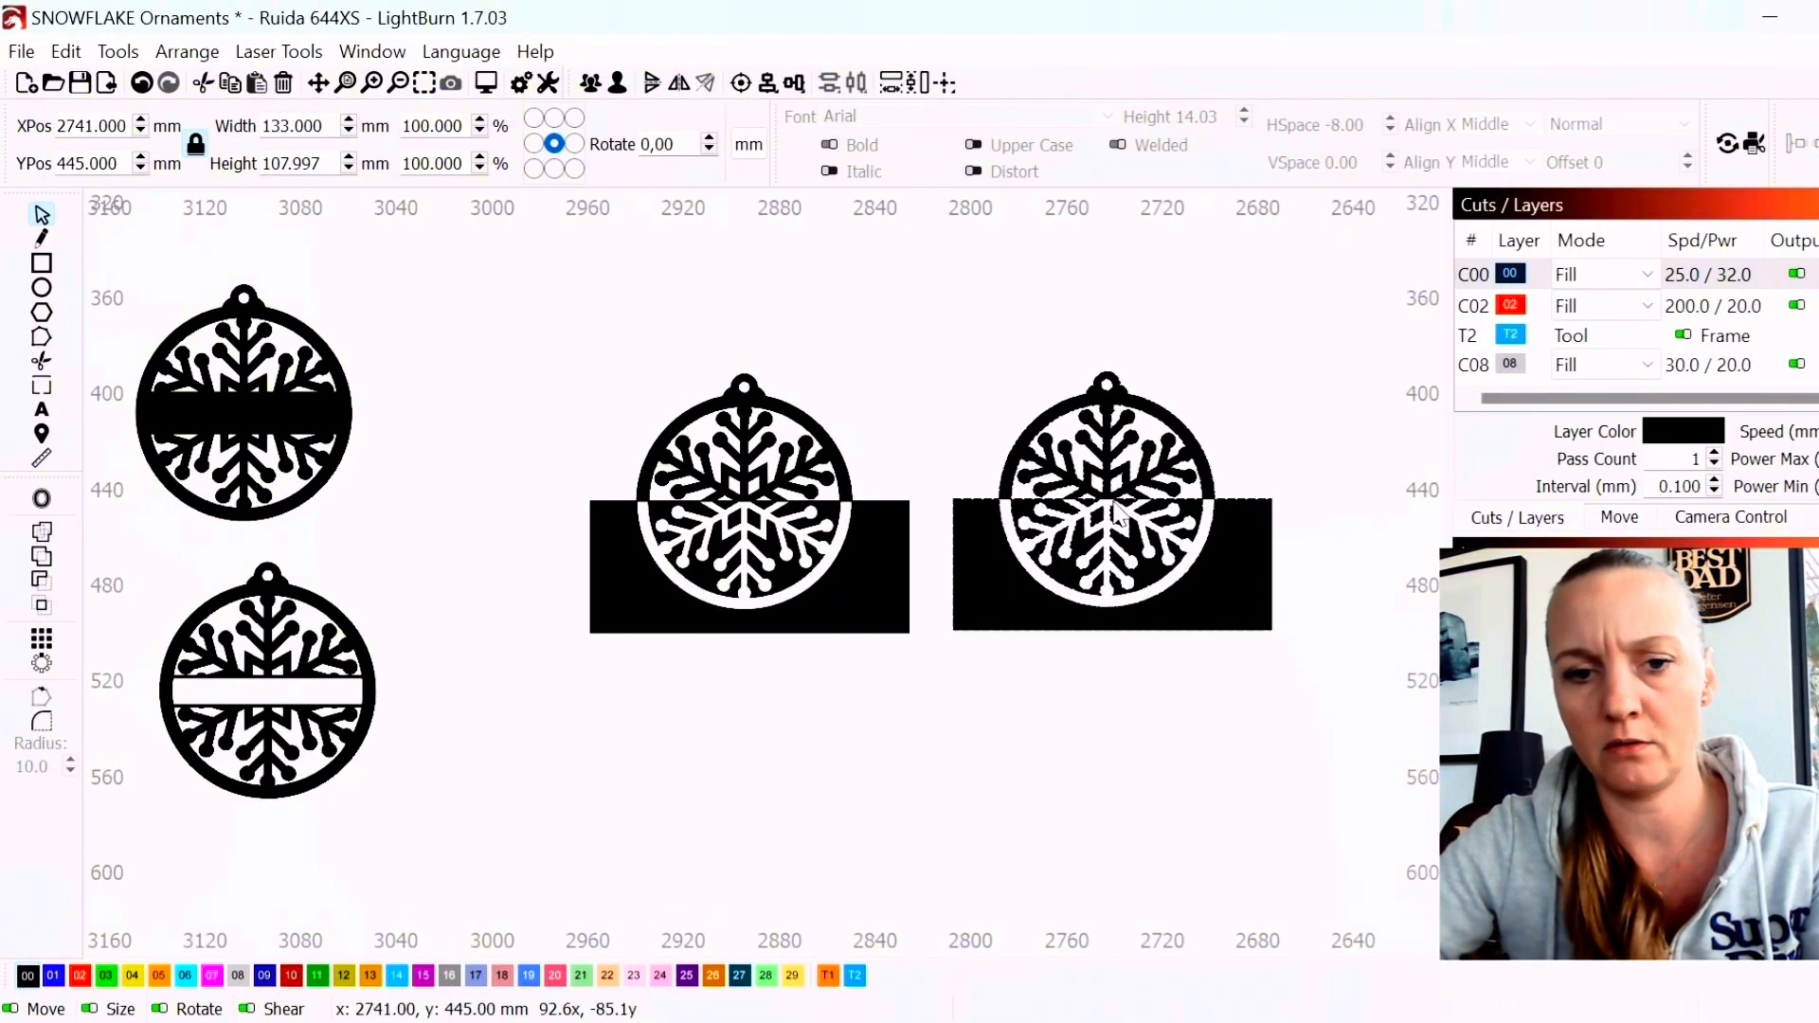
{"action": "left_click", "coordinate": [1180, 733]}
Reduce the duplicate's rectangle to about 44 mm high by lowering its upper edge below the snowflake's central star
{"action": "left_click", "coordinate": [1180, 505]}
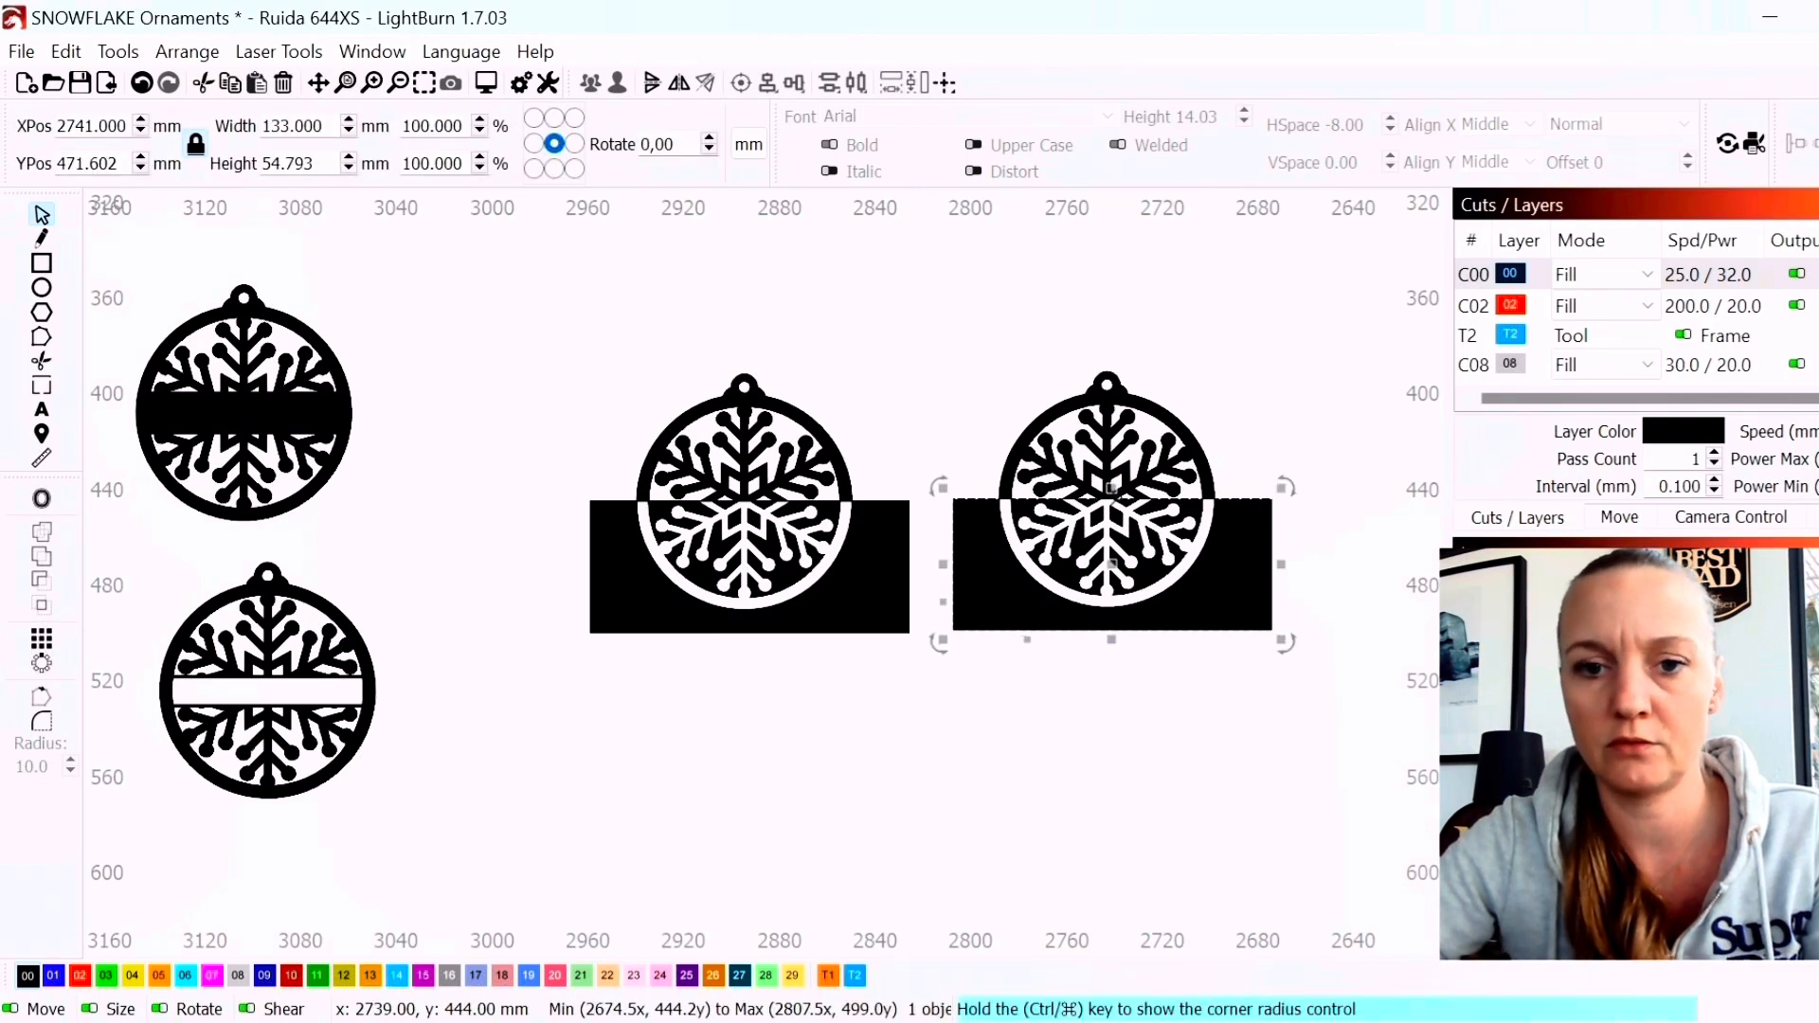
{"action": "mouse_move", "coordinate": [1113, 490]}
{"action": "left_mouse_down"}
{"action": "mouse_move", "coordinate": [1113, 533]}
{"action": "mouse_move", "coordinate": [1111, 488]}
{"action": "left_mouse_up"}
{"action": "scroll", "coordinate": [1113, 533], "scroll_direction": "up", "scroll_amount": 5}
{"action": "scroll", "coordinate": [1110, 537], "scroll_direction": "up", "scroll_amount": 2}
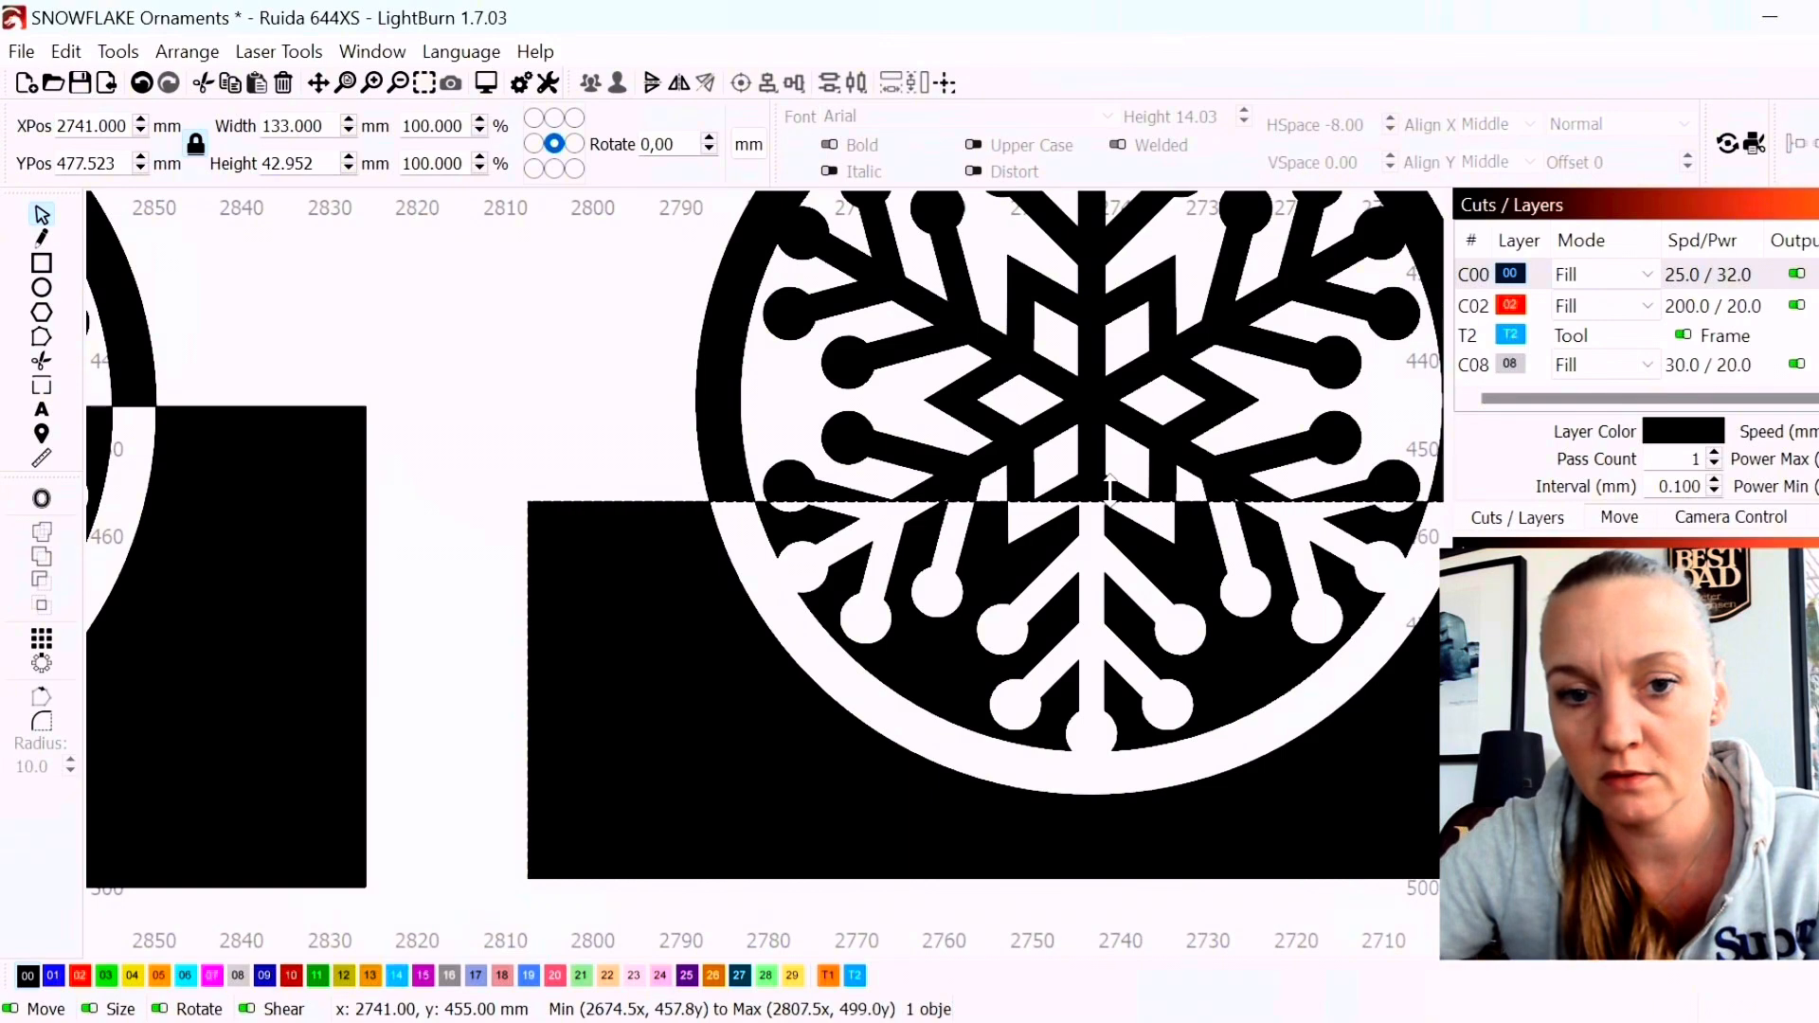
{"action": "left_click_drag", "start_coordinate": [1110, 488], "coordinate": [1111, 481]}
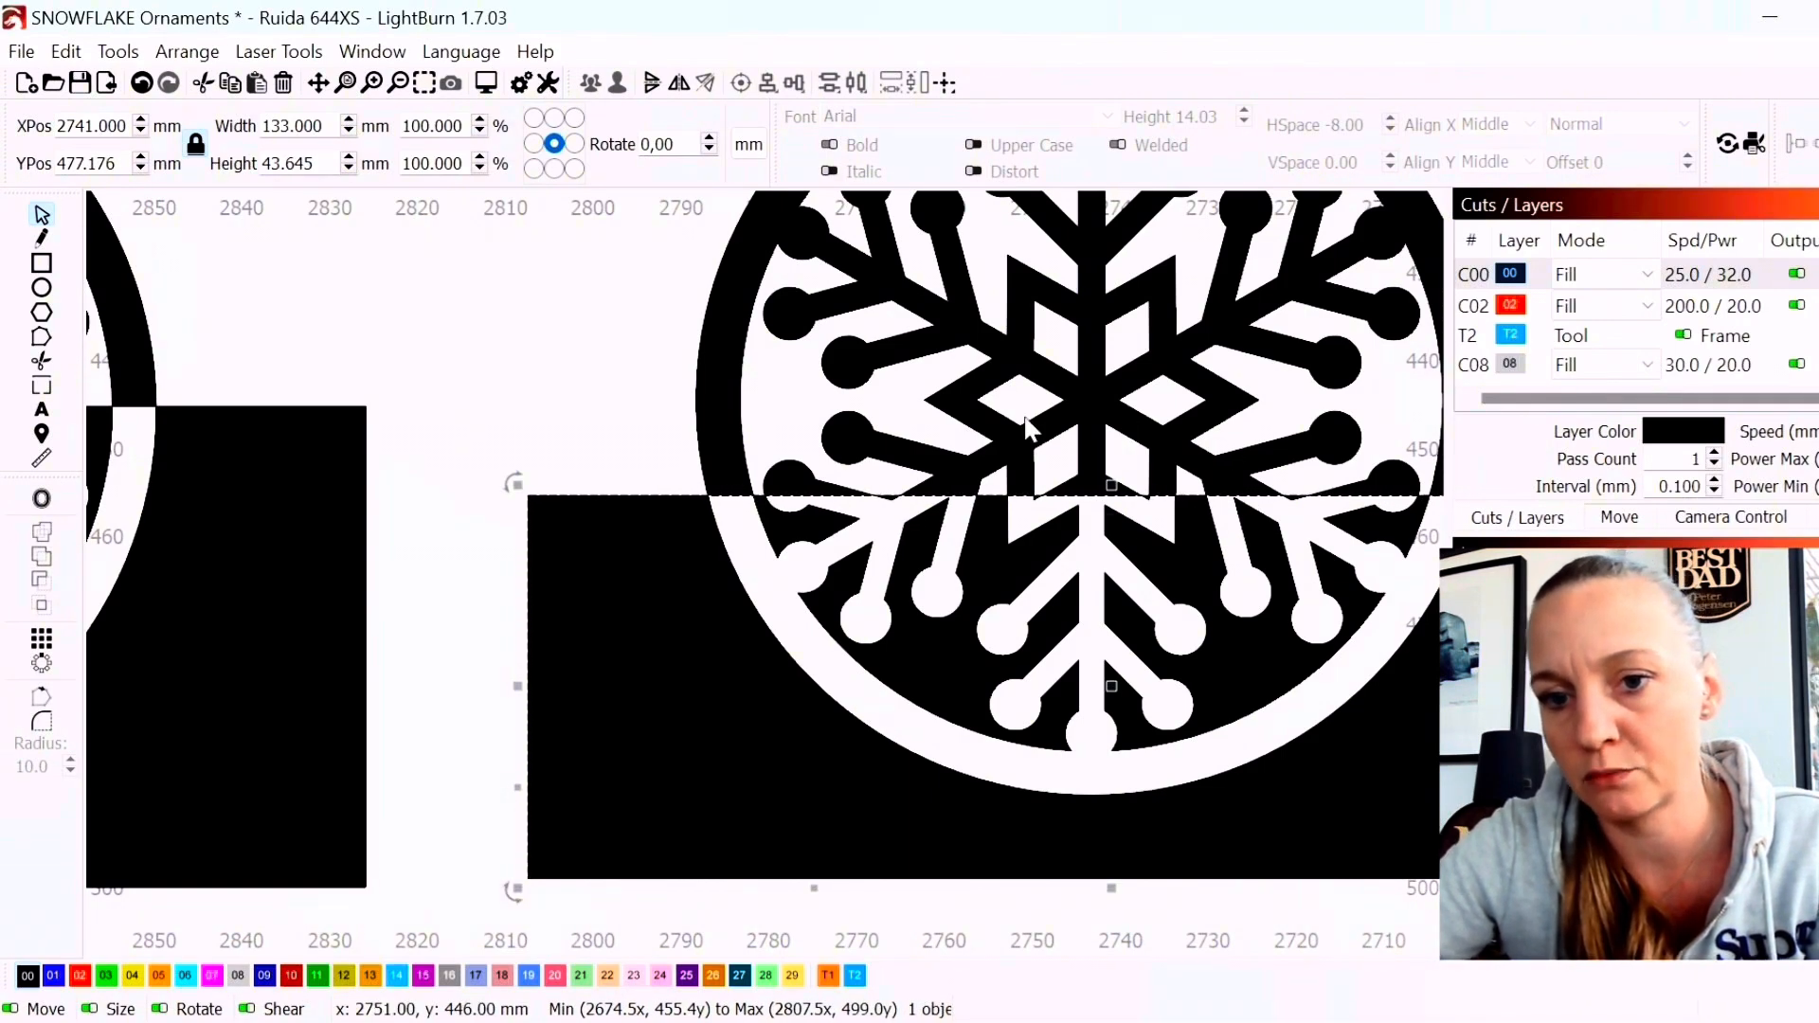
{"action": "scroll", "coordinate": [1028, 429], "scroll_direction": "down", "scroll_amount": 2}
{"action": "scroll", "coordinate": [386, 638], "scroll_direction": "down", "scroll_amount": 2}
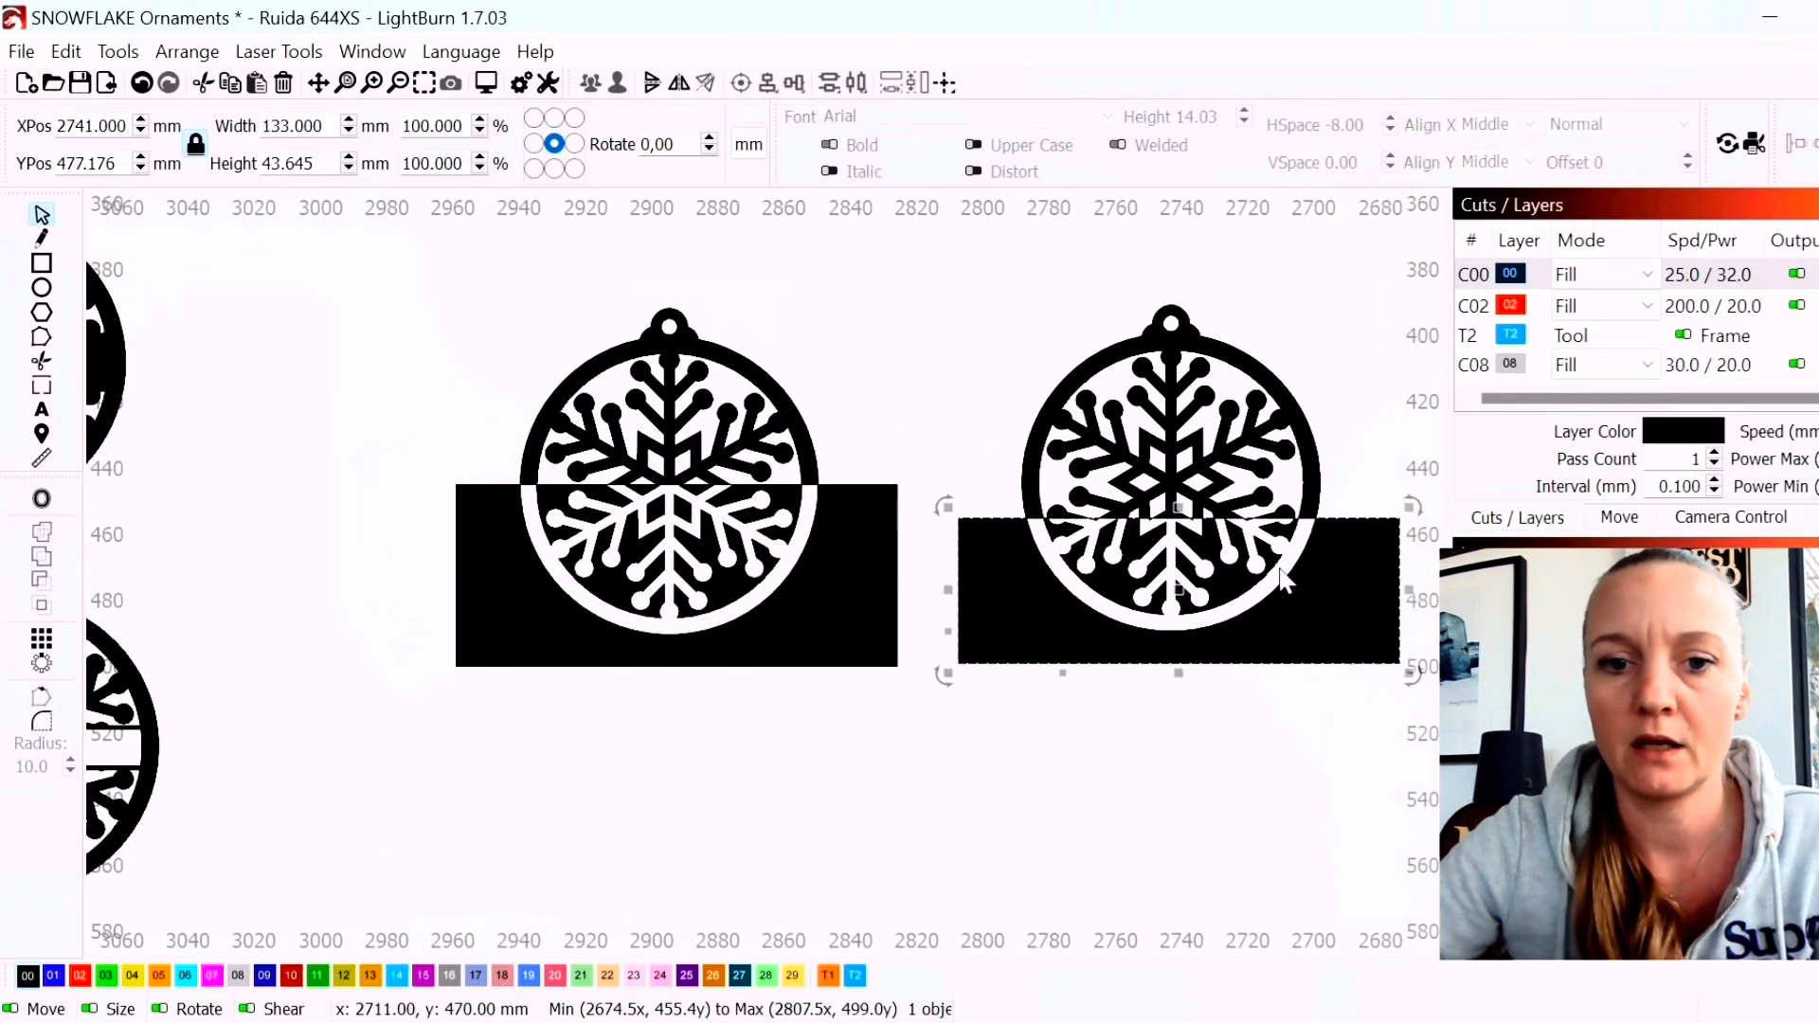
{"action": "left_click", "coordinate": [1069, 802]}
{"action": "scroll", "coordinate": [1216, 337], "scroll_direction": "right", "scroll_amount": 3}
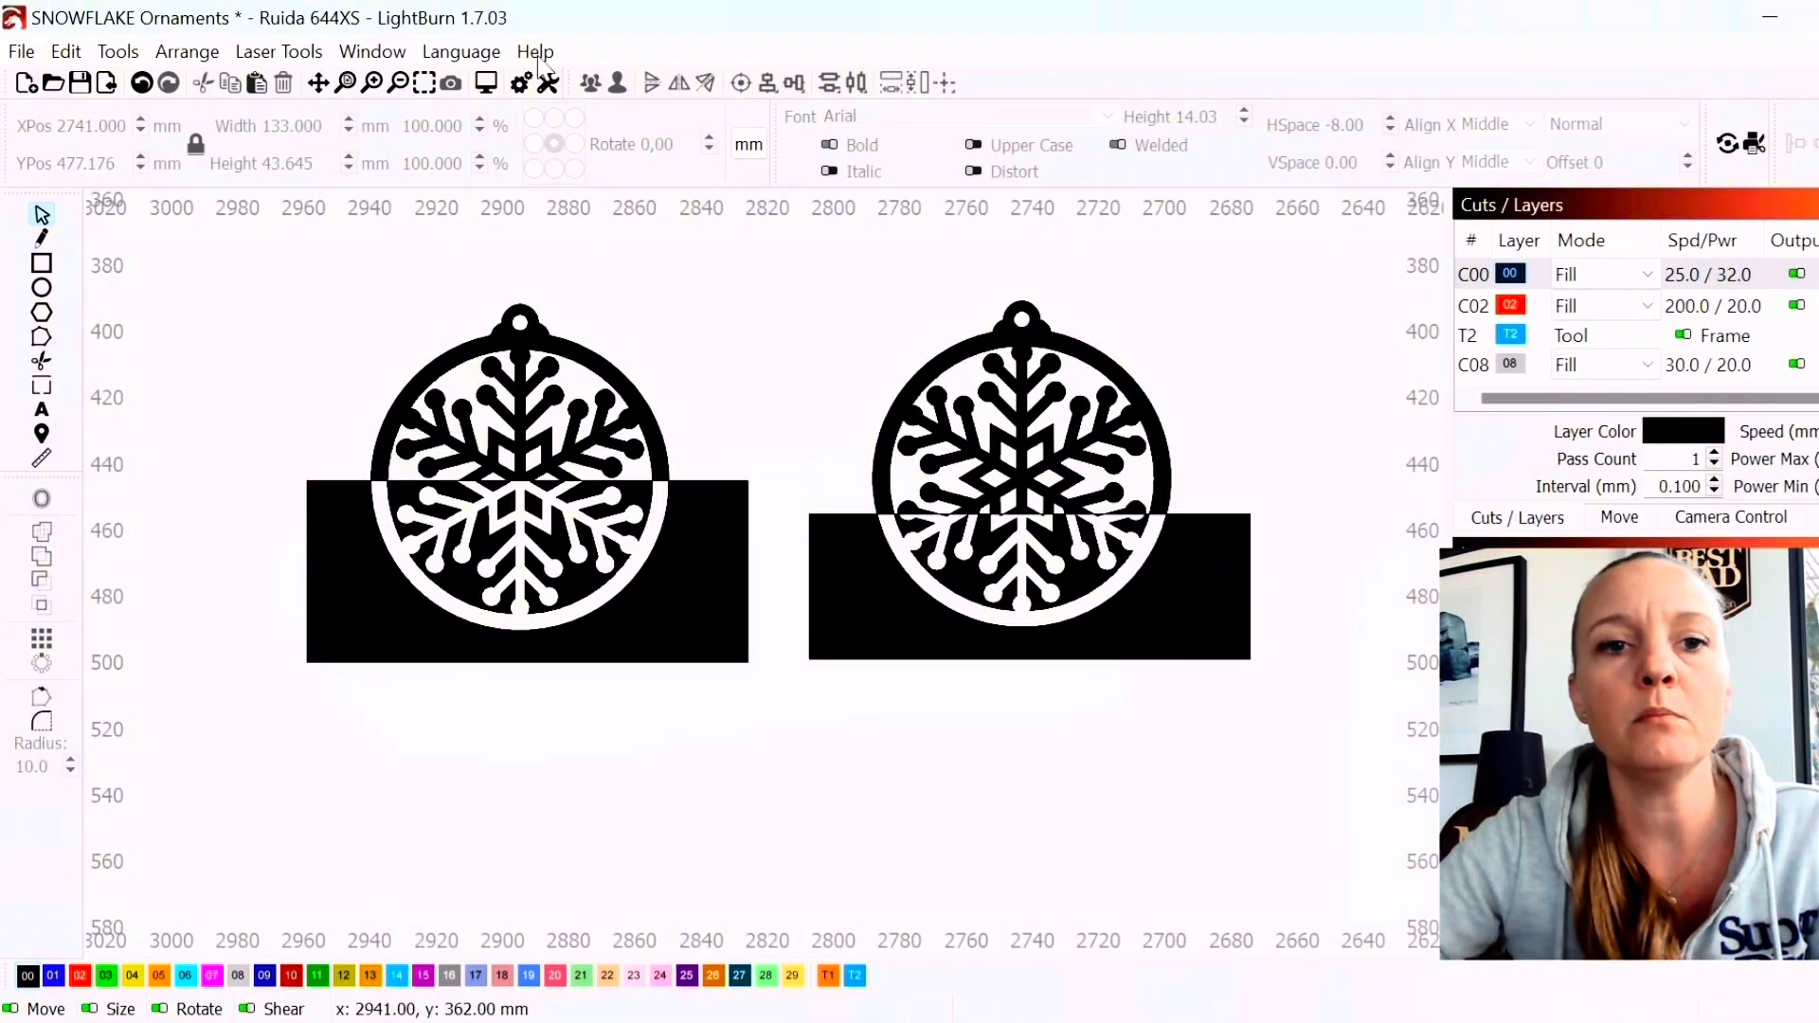
Return the display to Wireframe / Smooth and ungroup the first ornament, whose rectangle starts at the snowflake's centre line
{"action": "left_click", "coordinate": [372, 51]}
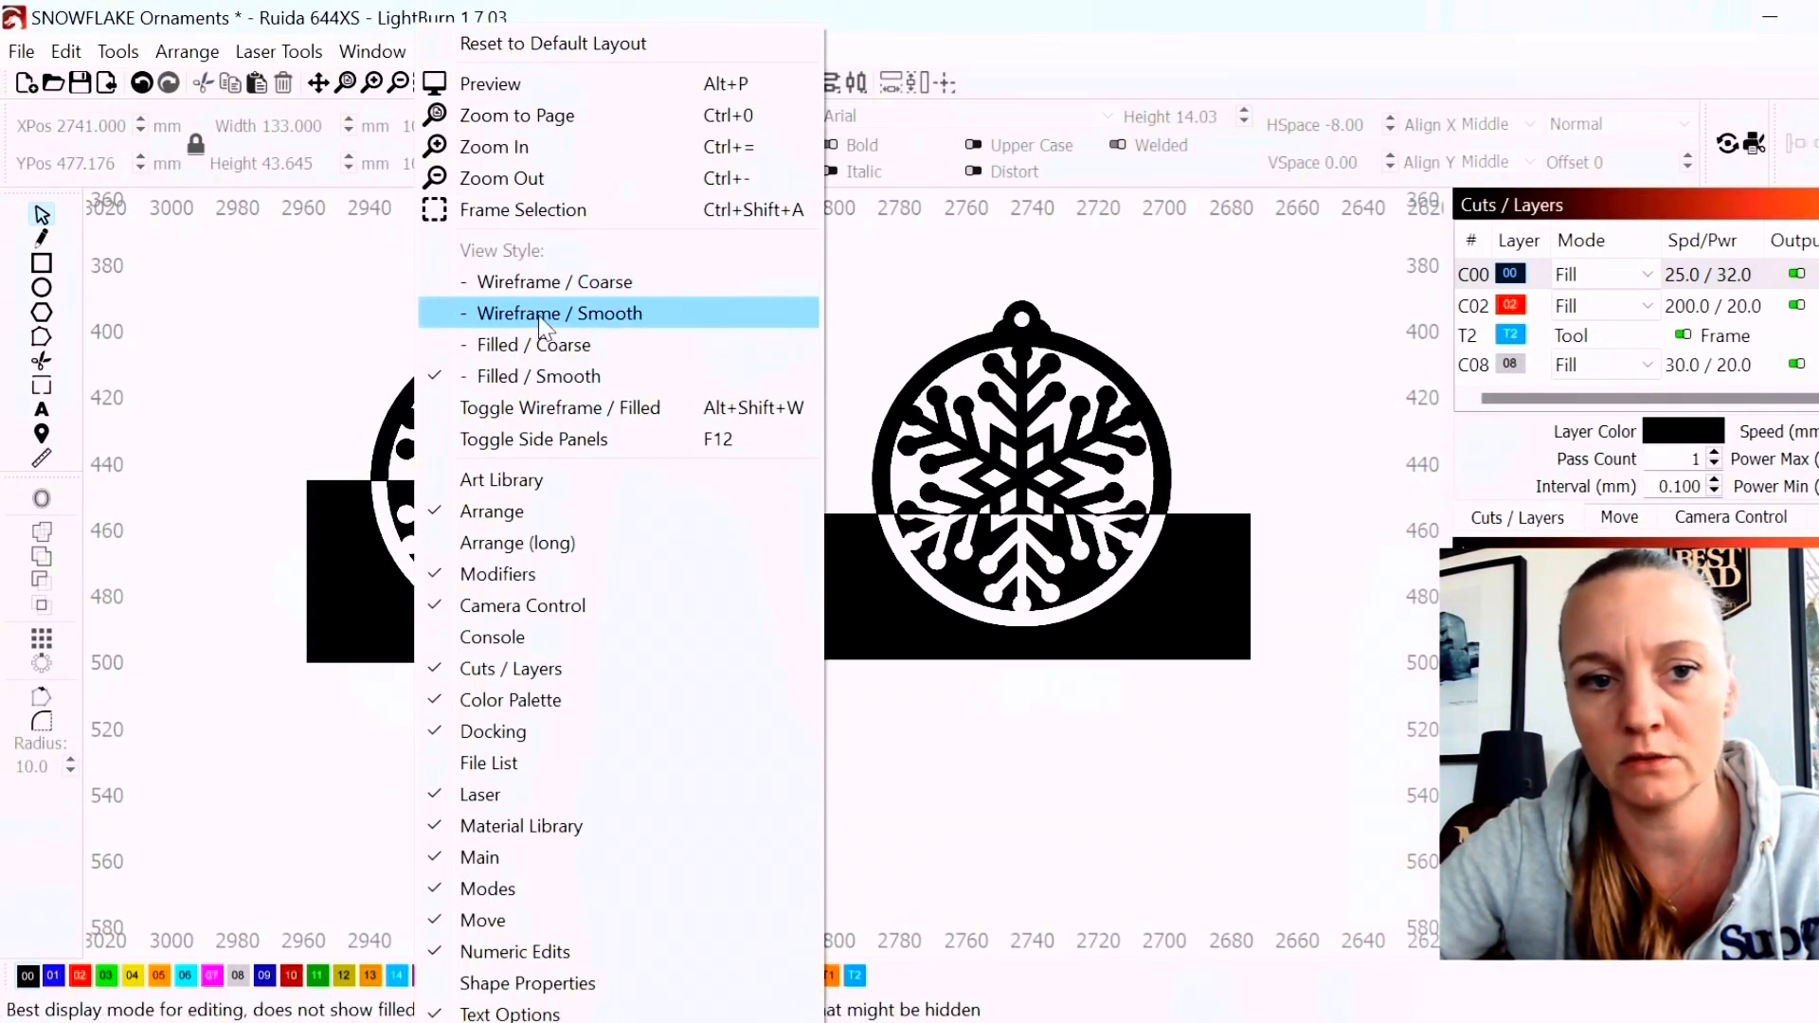
{"action": "left_click", "coordinate": [545, 321]}
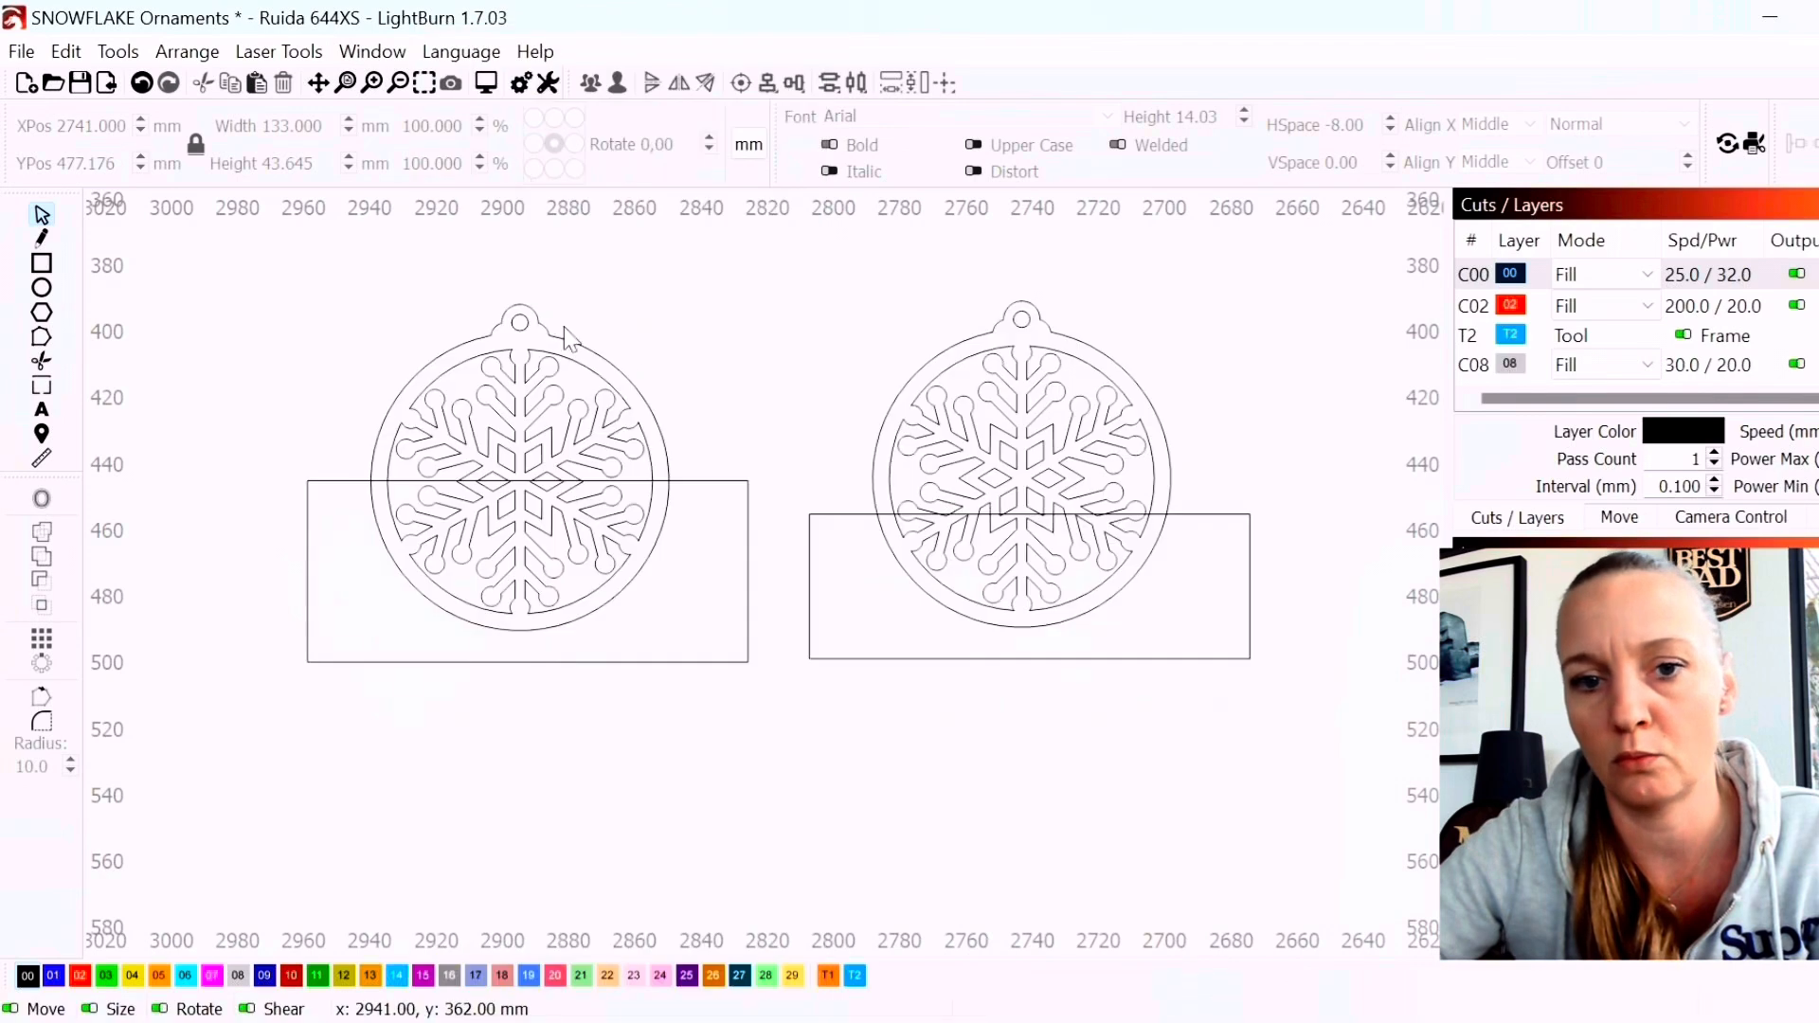
{"action": "left_click", "coordinate": [652, 476]}
{"action": "right_click", "coordinate": [653, 468]}
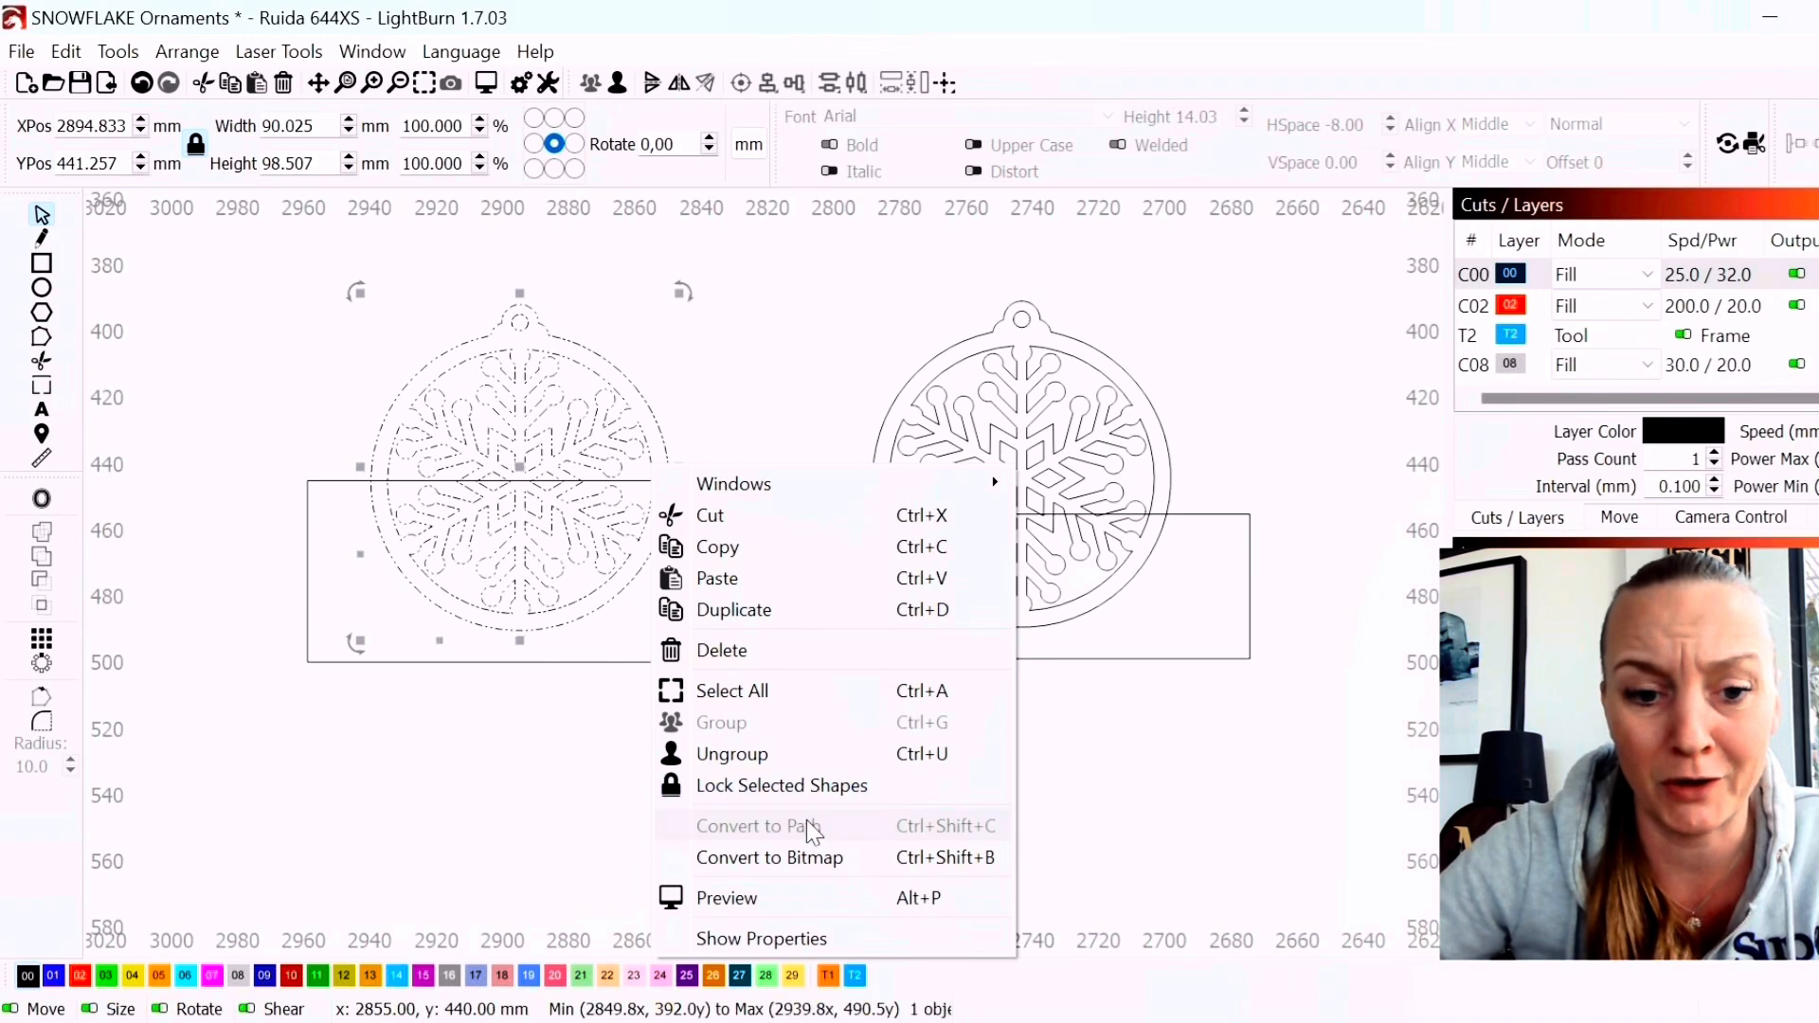
{"action": "left_click", "coordinate": [731, 754]}
{"action": "left_click", "coordinate": [669, 510]}
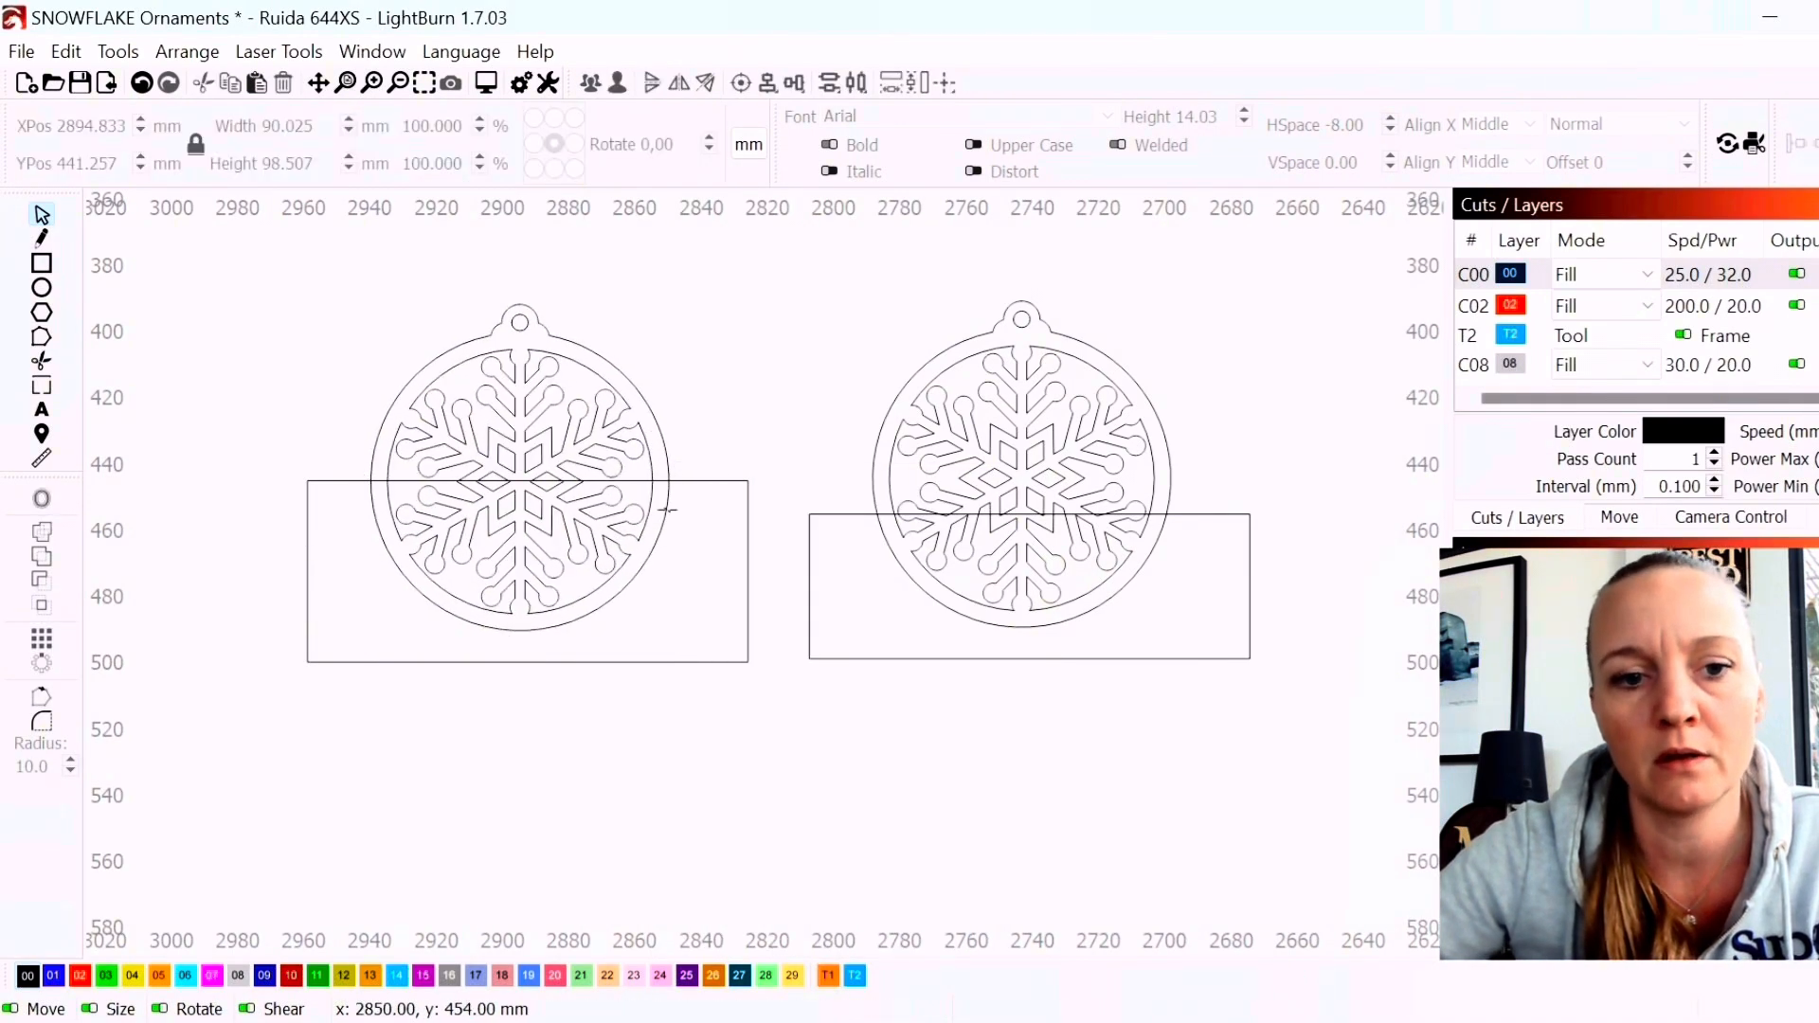
Open the Boolean Assistant for the first ornament's inner snowflake cut-outs and the rectangle, and preview Union A or B
{"action": "left_click", "coordinate": [628, 510]}
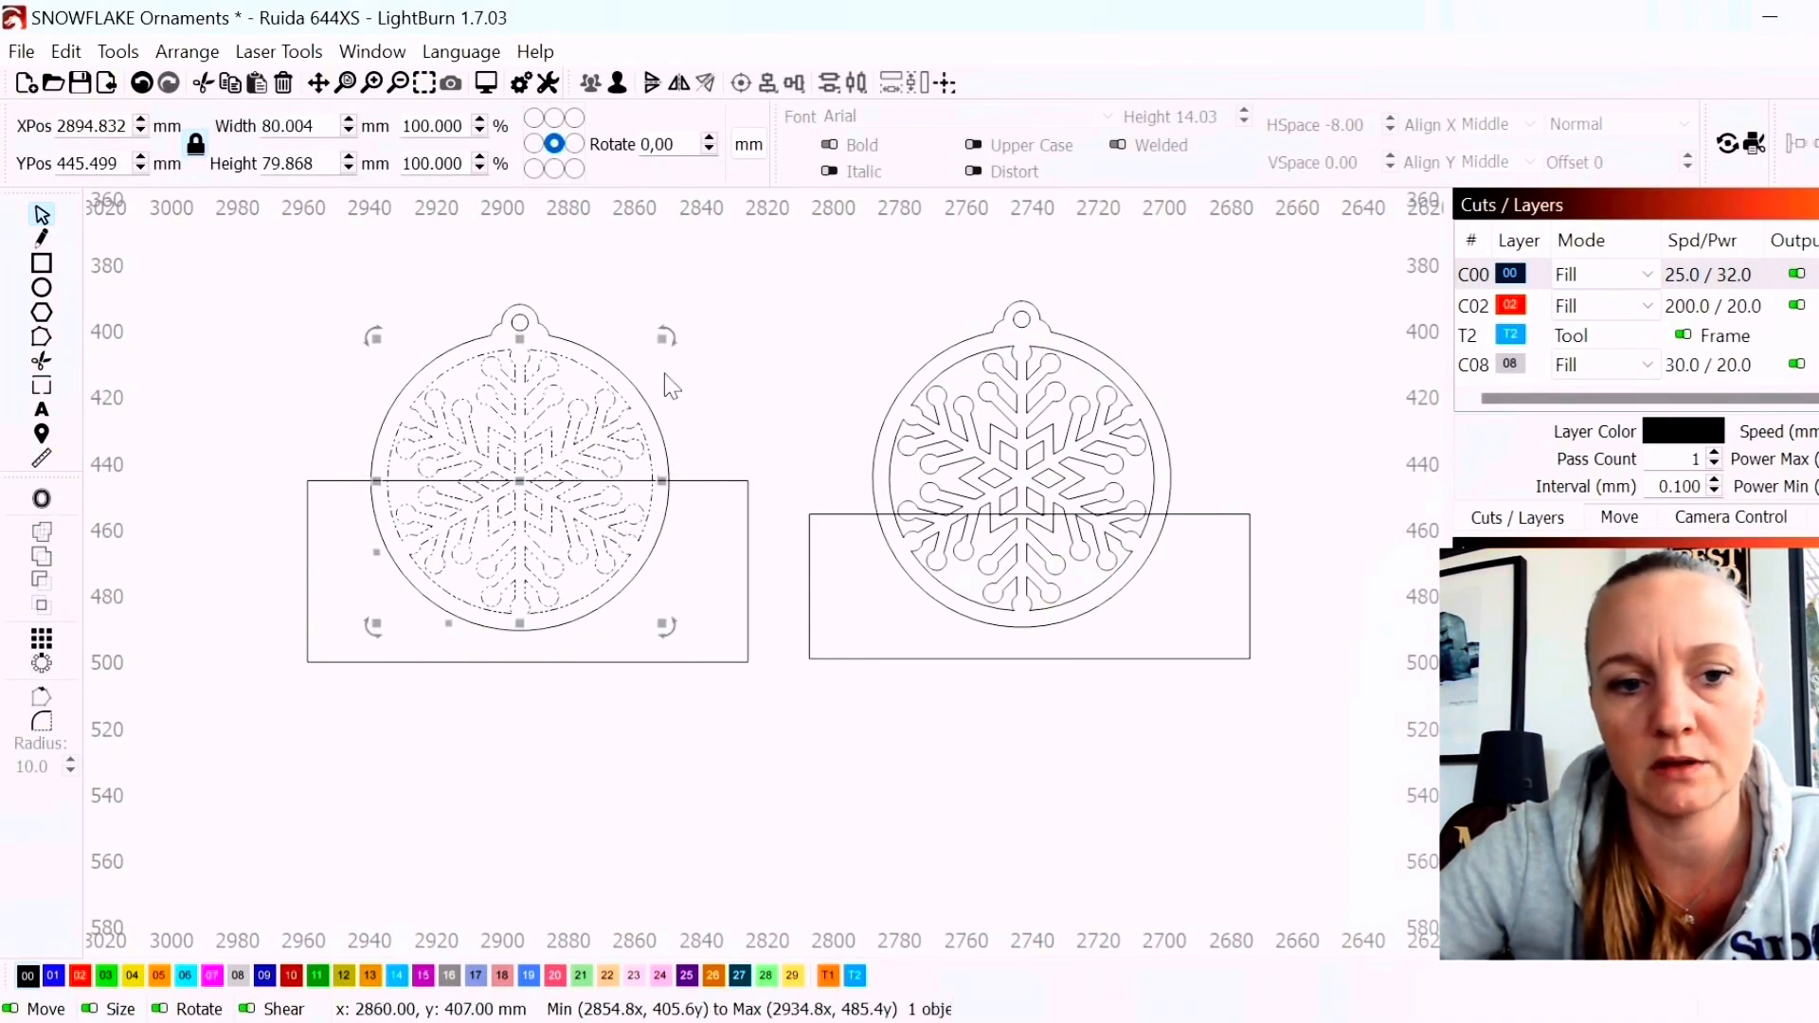
{"action": "left_click", "coordinate": [686, 481], "text": "shift"}
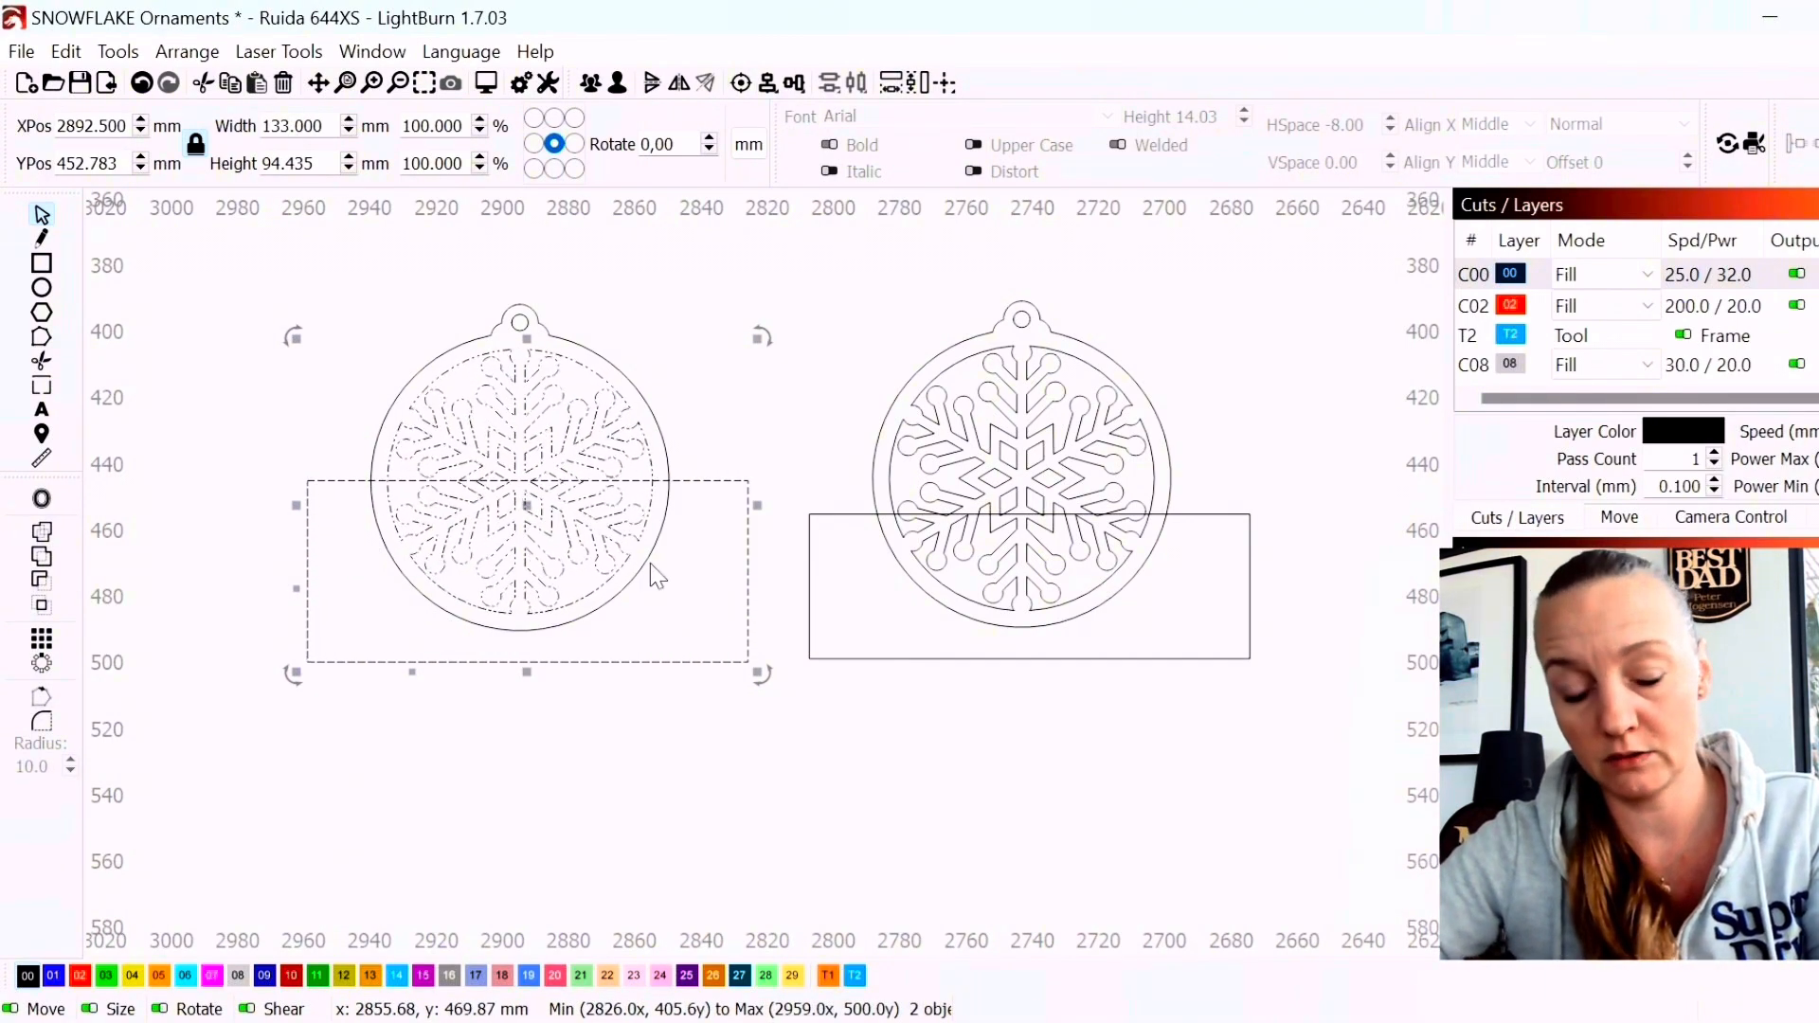
{"action": "key", "text": "ctrl+b"}
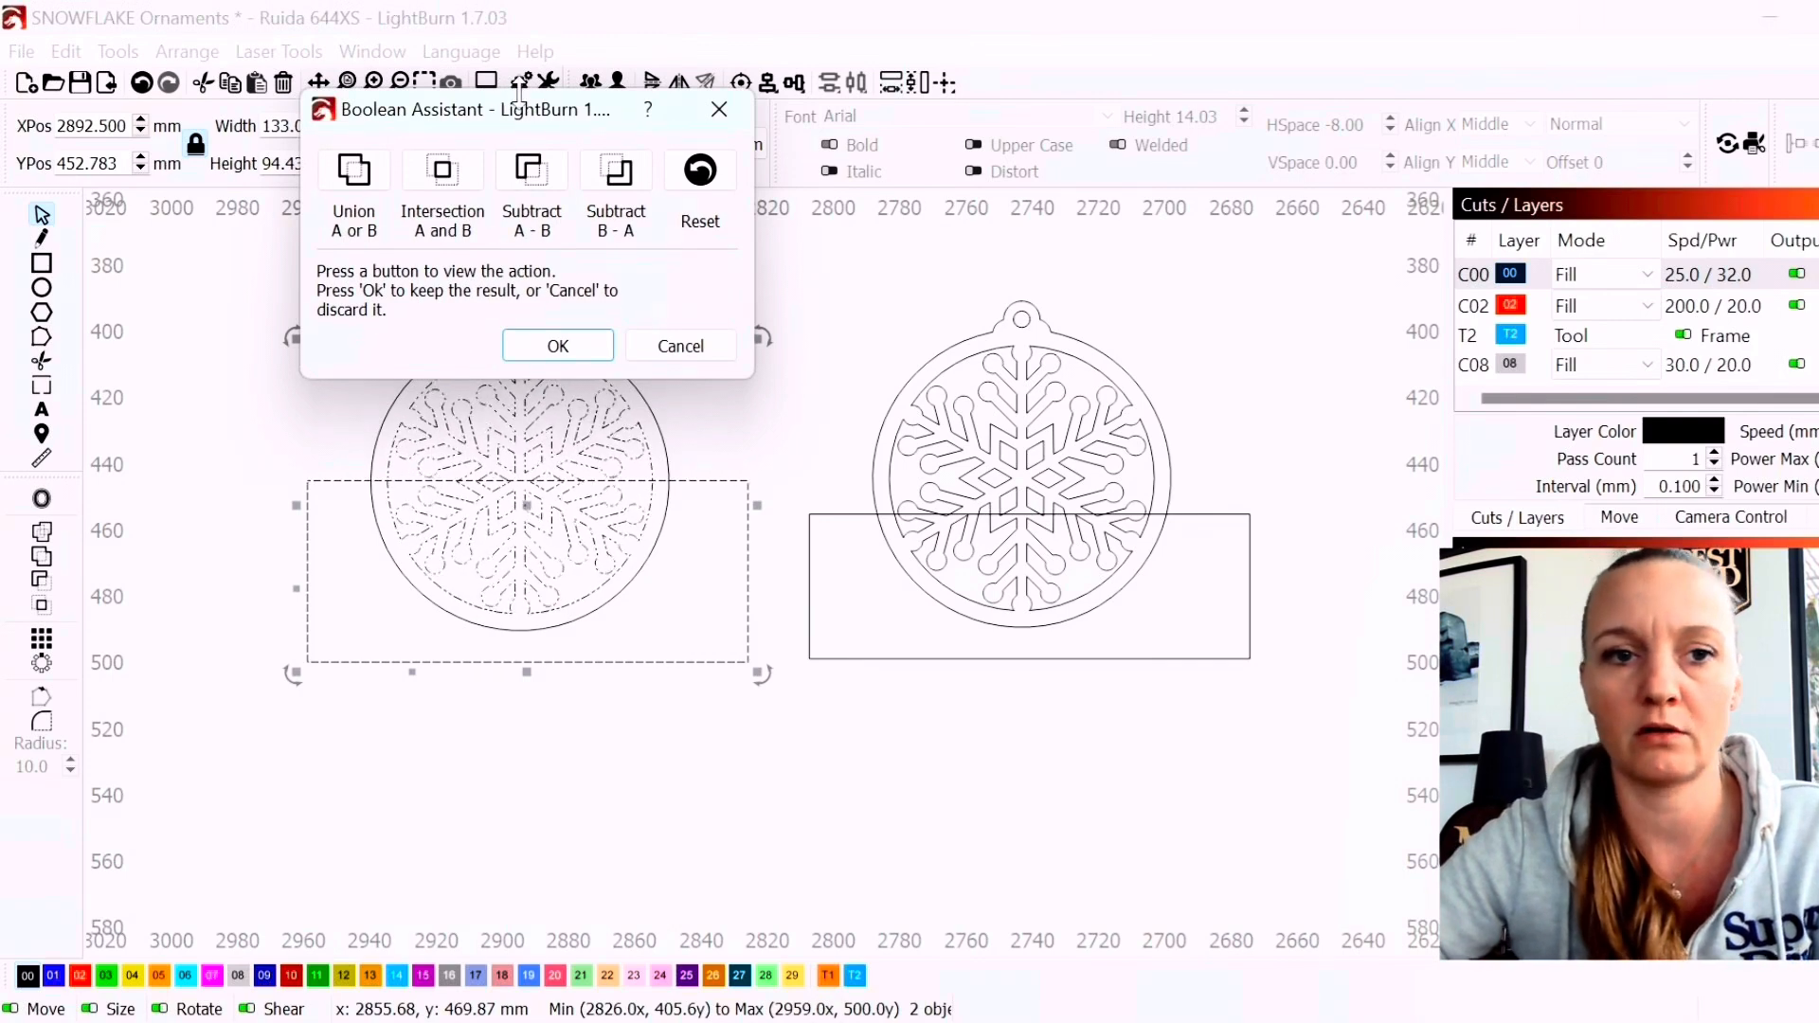
{"action": "left_click_drag", "start_coordinate": [527, 113], "coordinate": [926, 77]}
{"action": "left_click", "coordinate": [755, 155]}
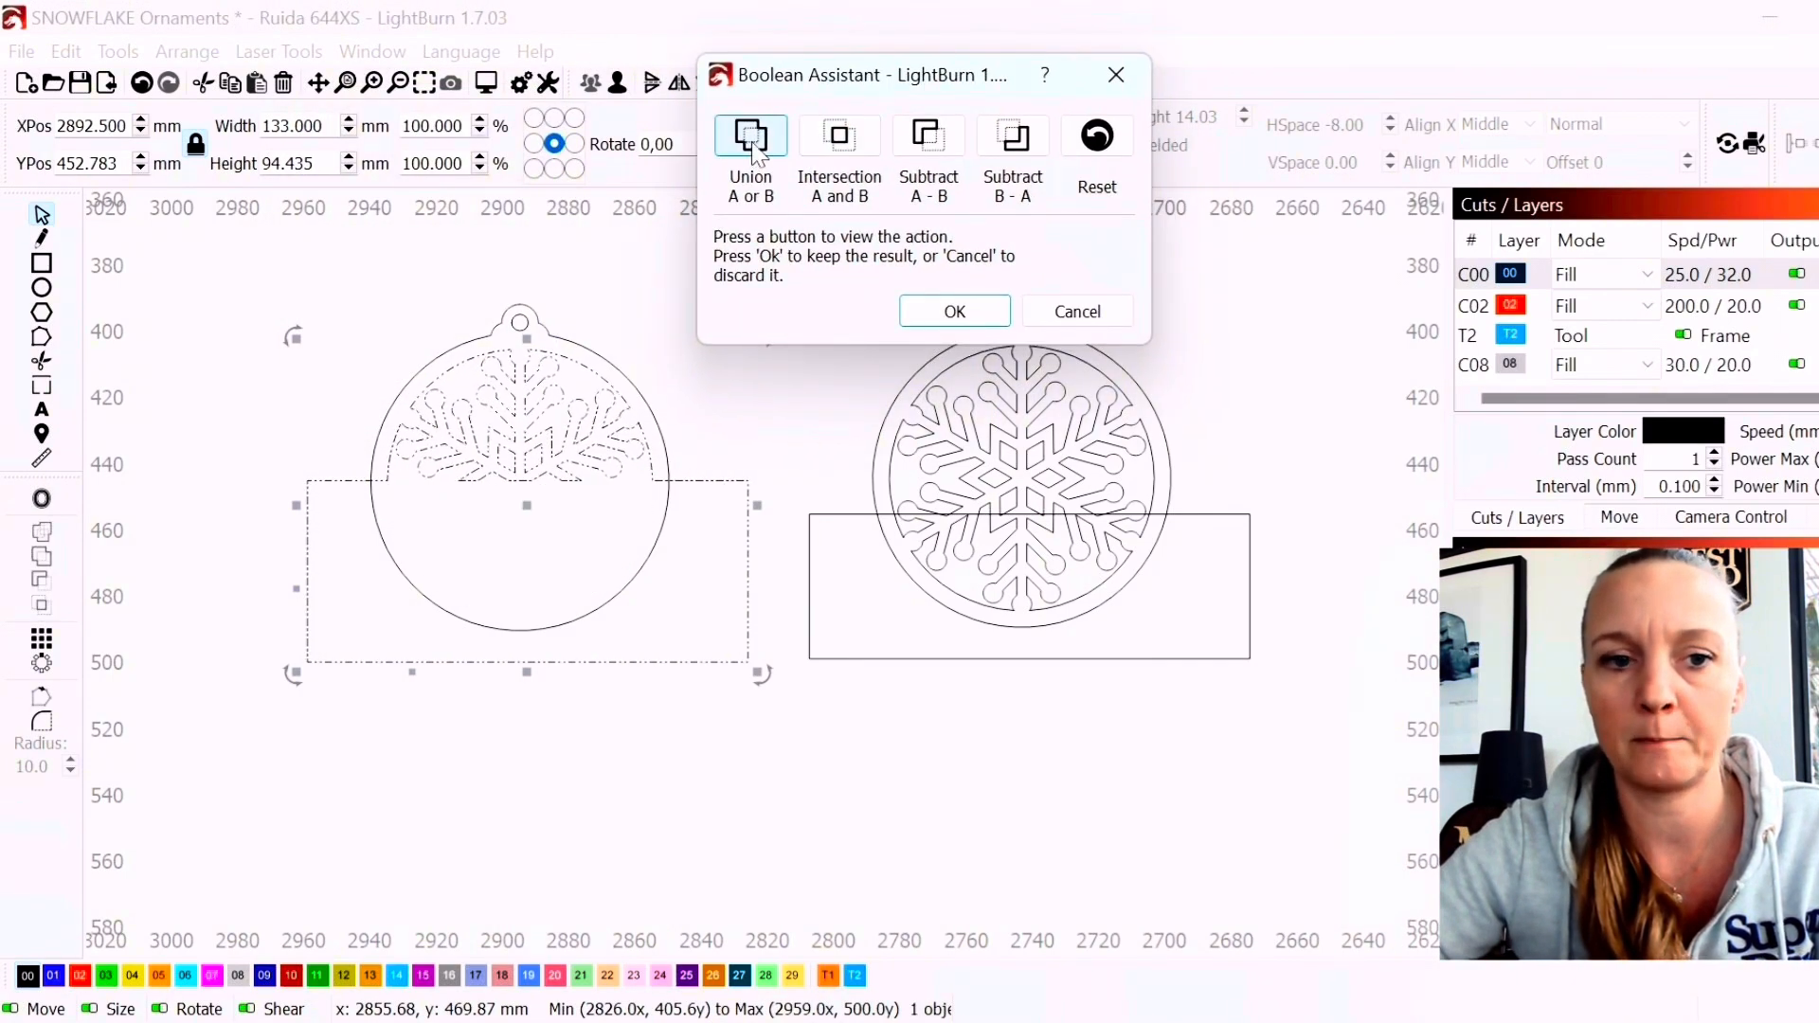
Compare Intersection with Subtract for the first ornament, and apply Subtract A - B to remove the rectangle from its inner snowflake
{"action": "left_click", "coordinate": [851, 141]}
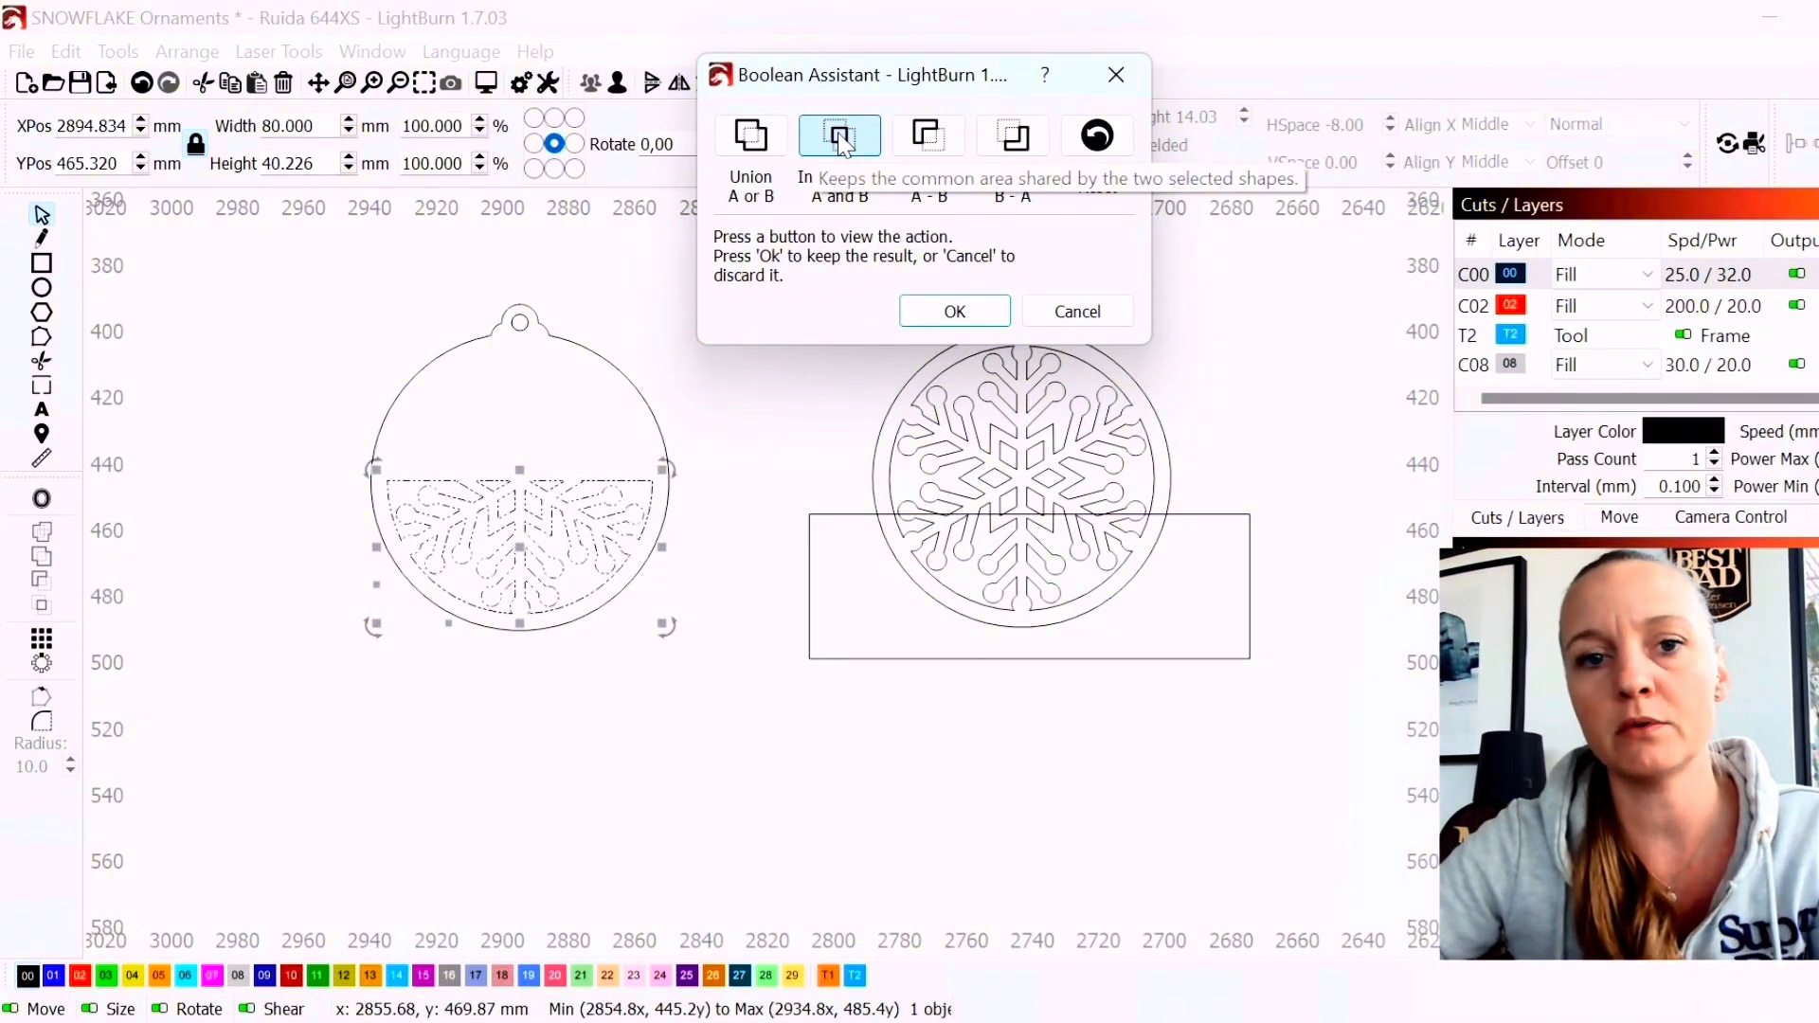
{"action": "left_click", "coordinate": [929, 142]}
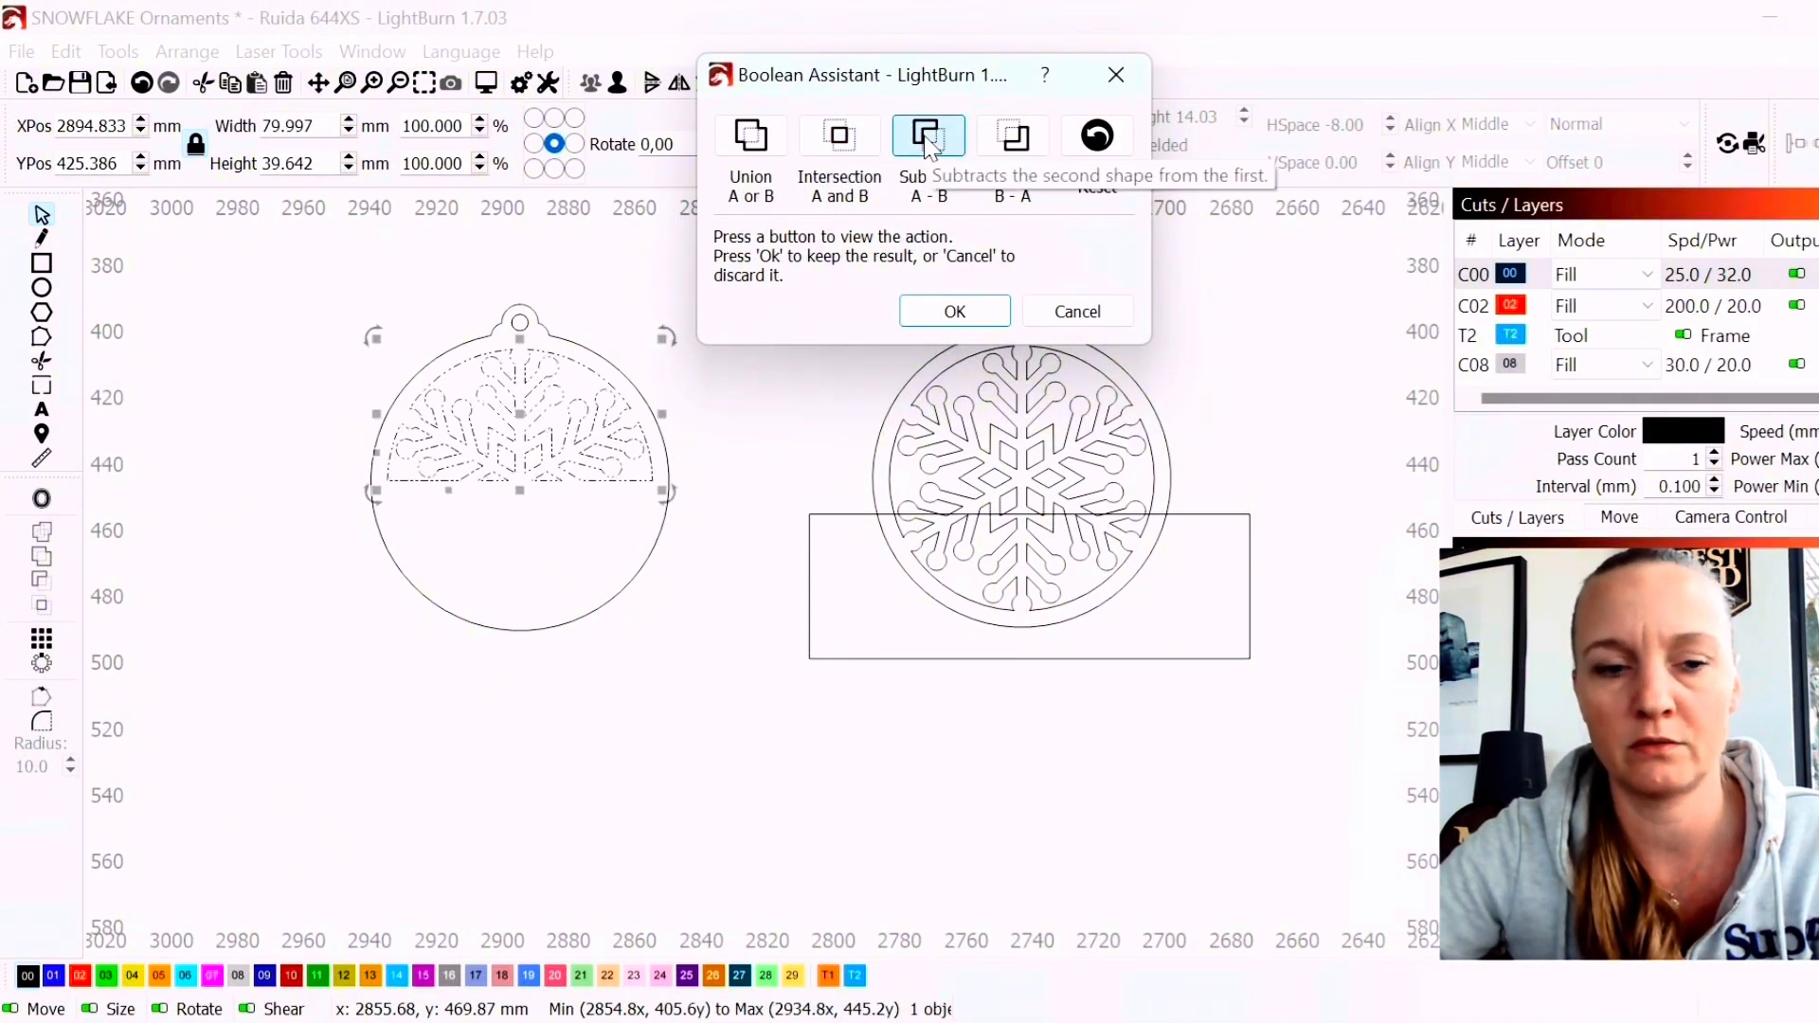
{"action": "left_click", "coordinate": [843, 140]}
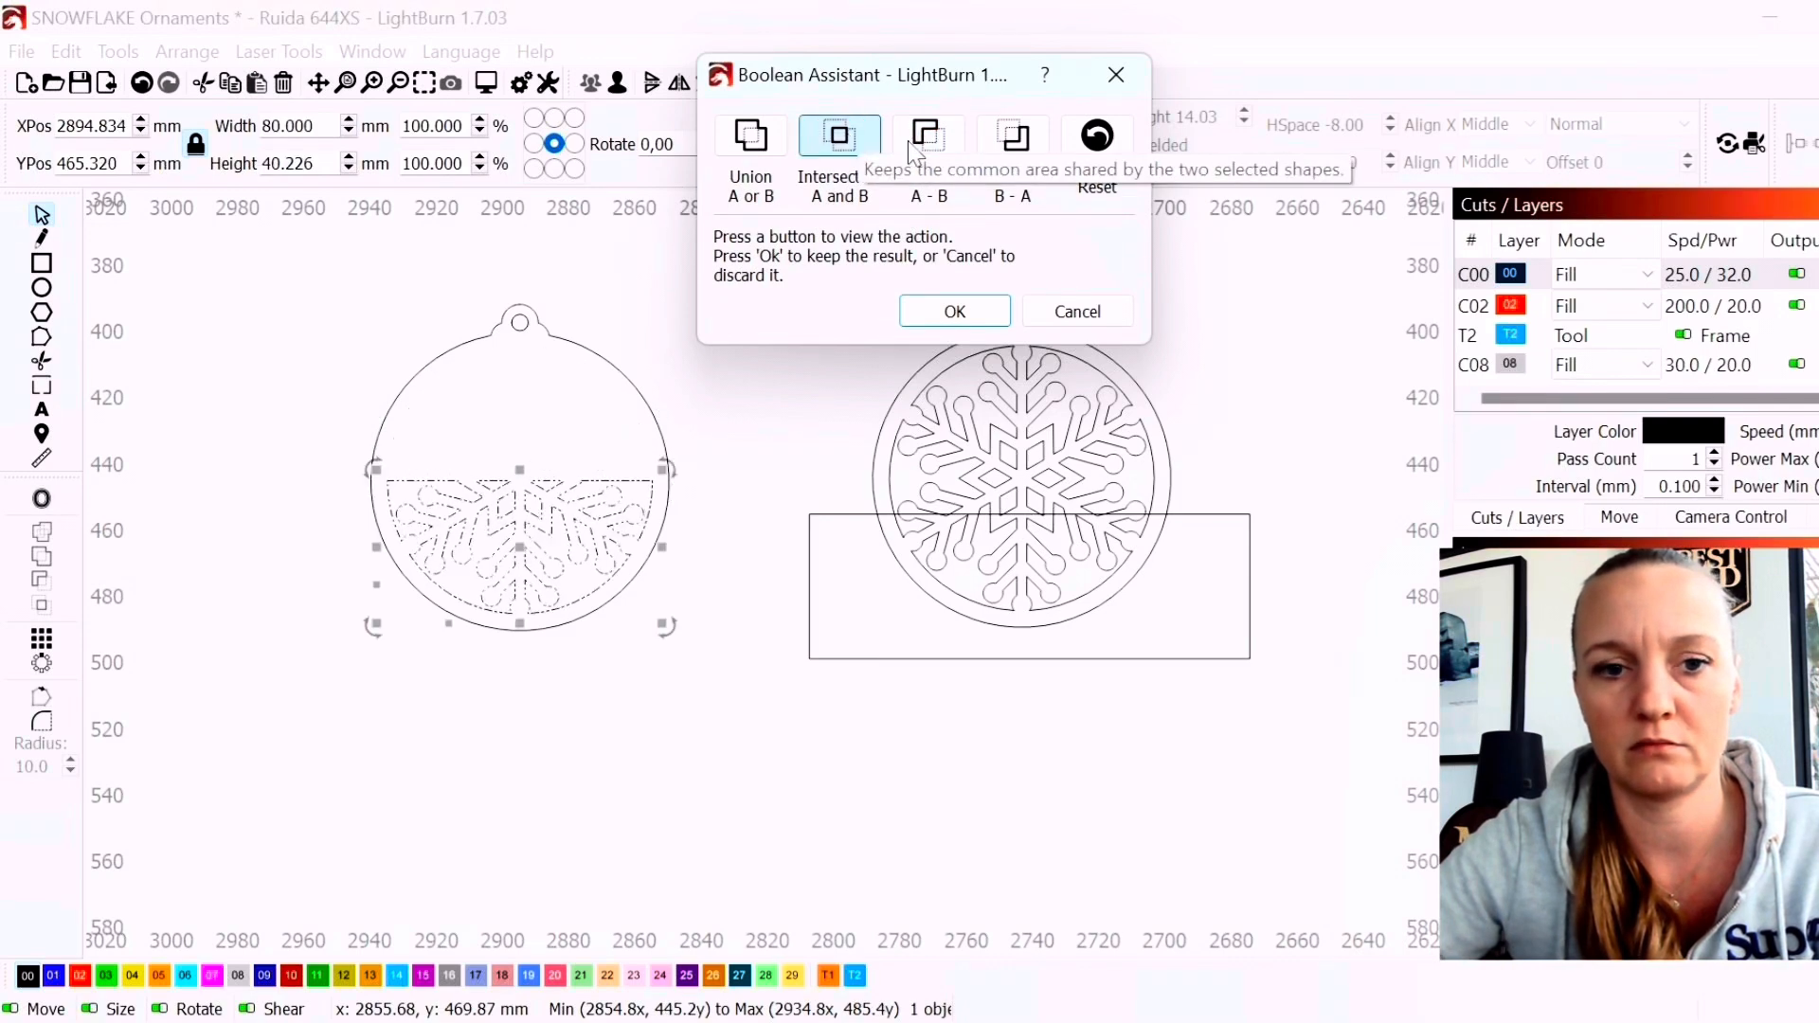
{"action": "left_click", "coordinate": [921, 144]}
{"action": "left_click", "coordinate": [849, 140]}
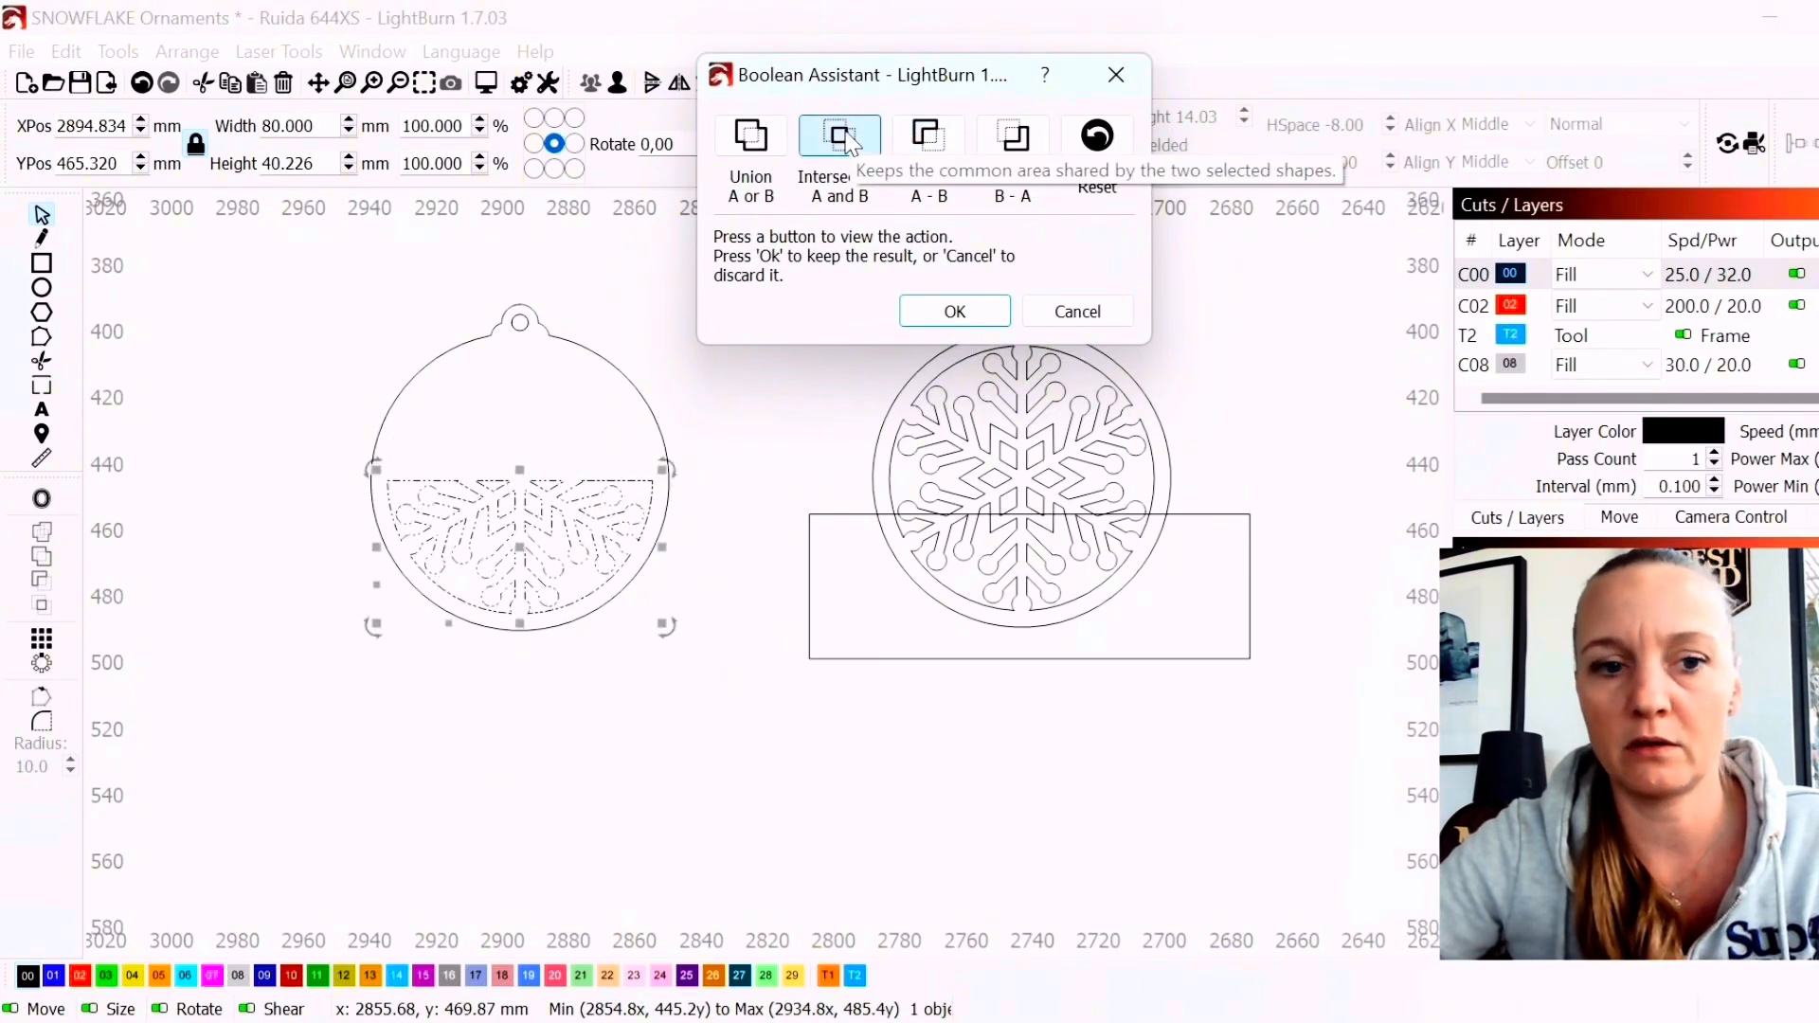
{"action": "left_click", "coordinate": [926, 136]}
{"action": "left_click", "coordinate": [843, 151]}
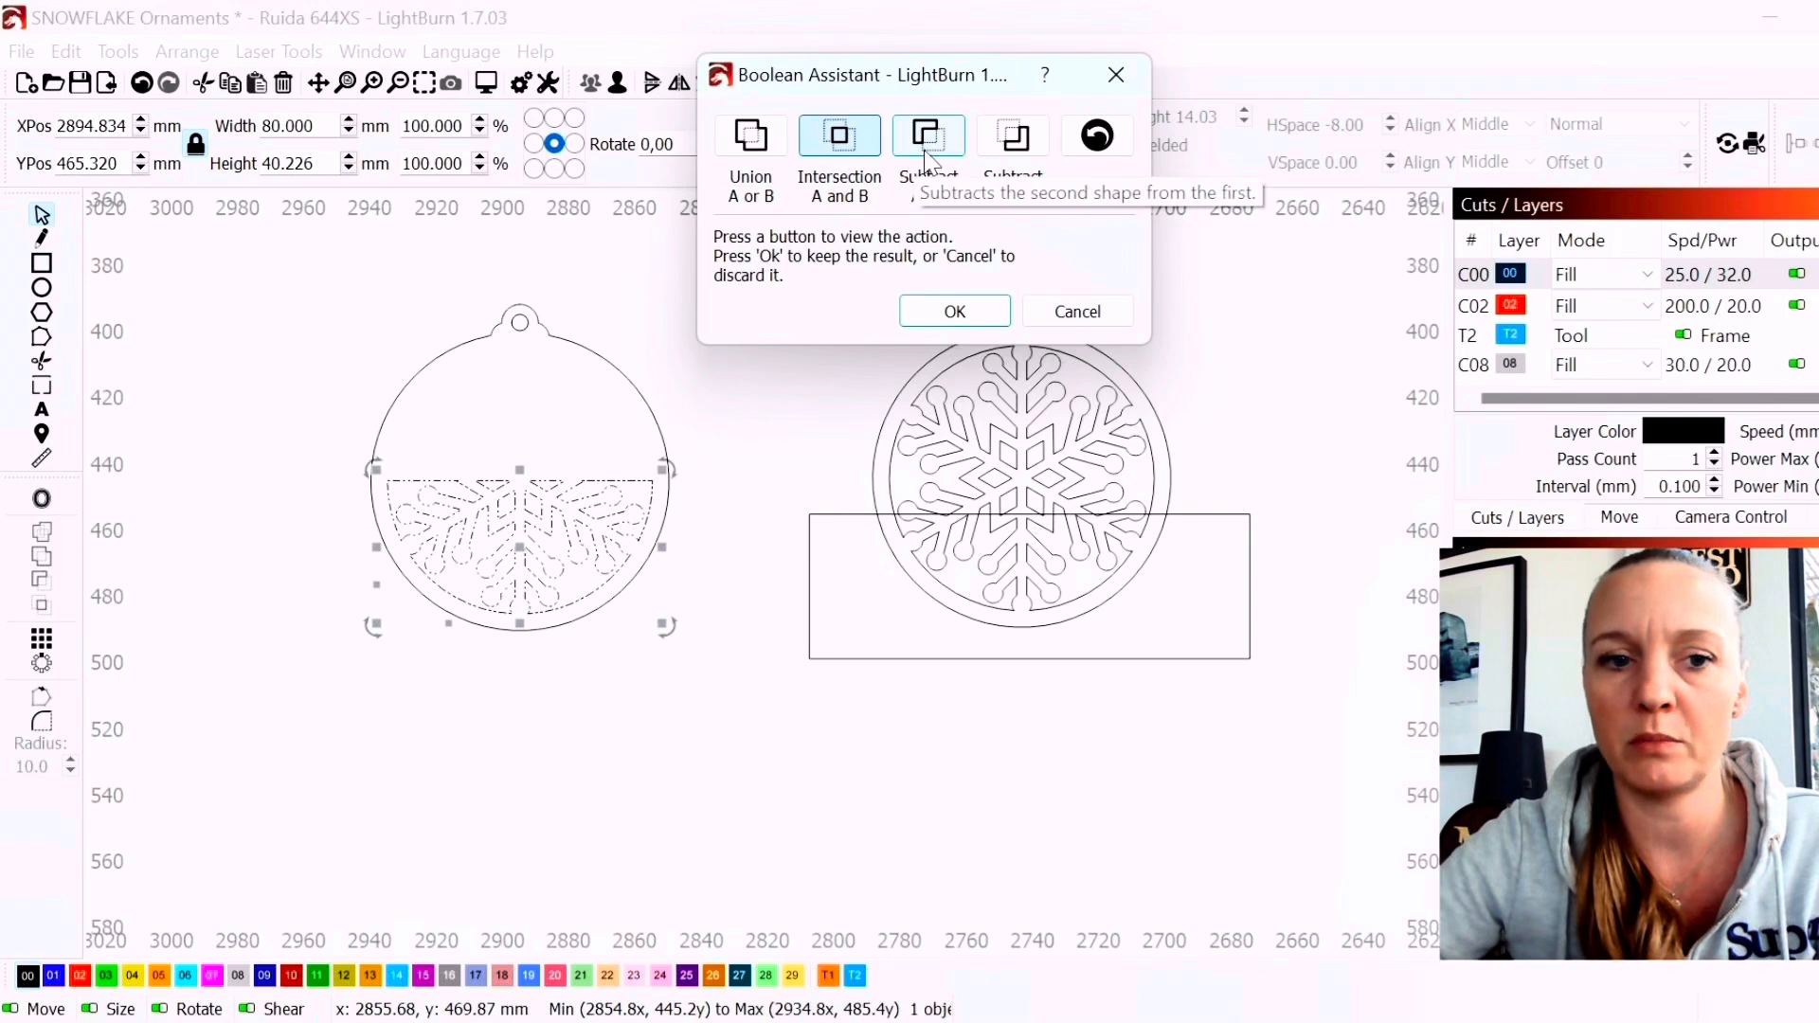
{"action": "left_click", "coordinate": [928, 152]}
{"action": "left_click", "coordinate": [844, 149]}
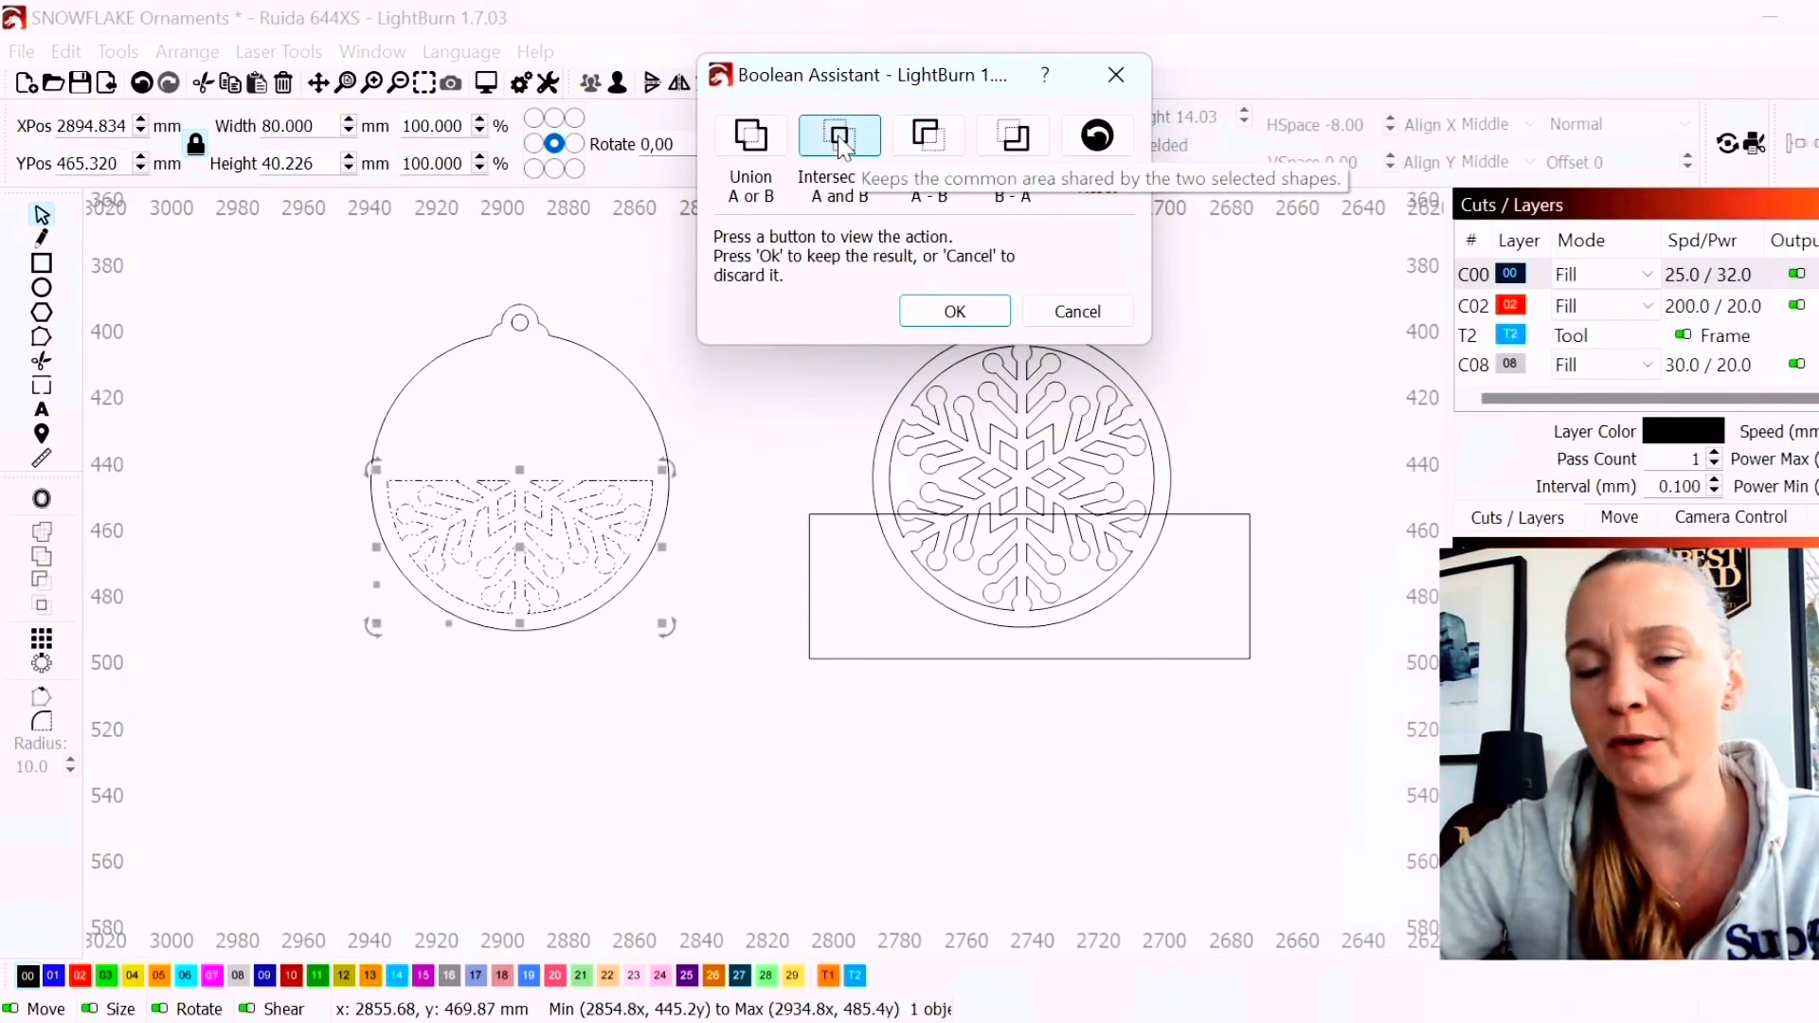
{"action": "left_click", "coordinate": [930, 145]}
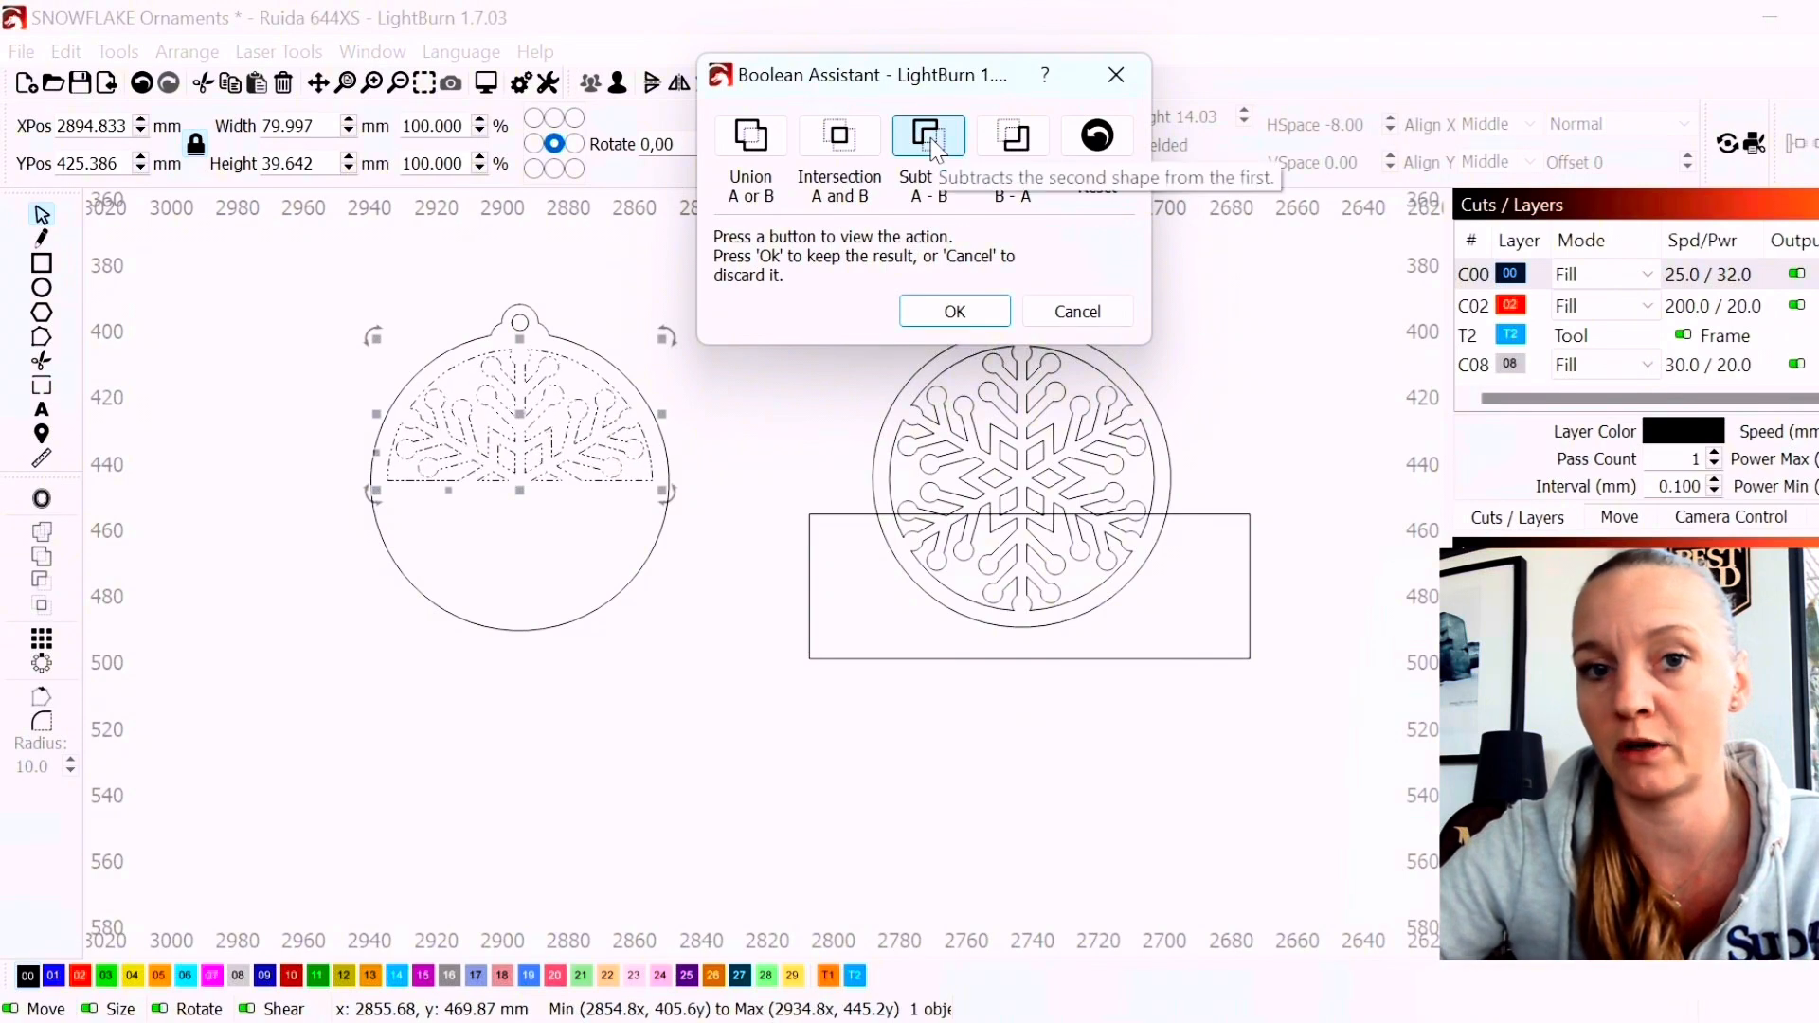
{"action": "left_click", "coordinate": [952, 311]}
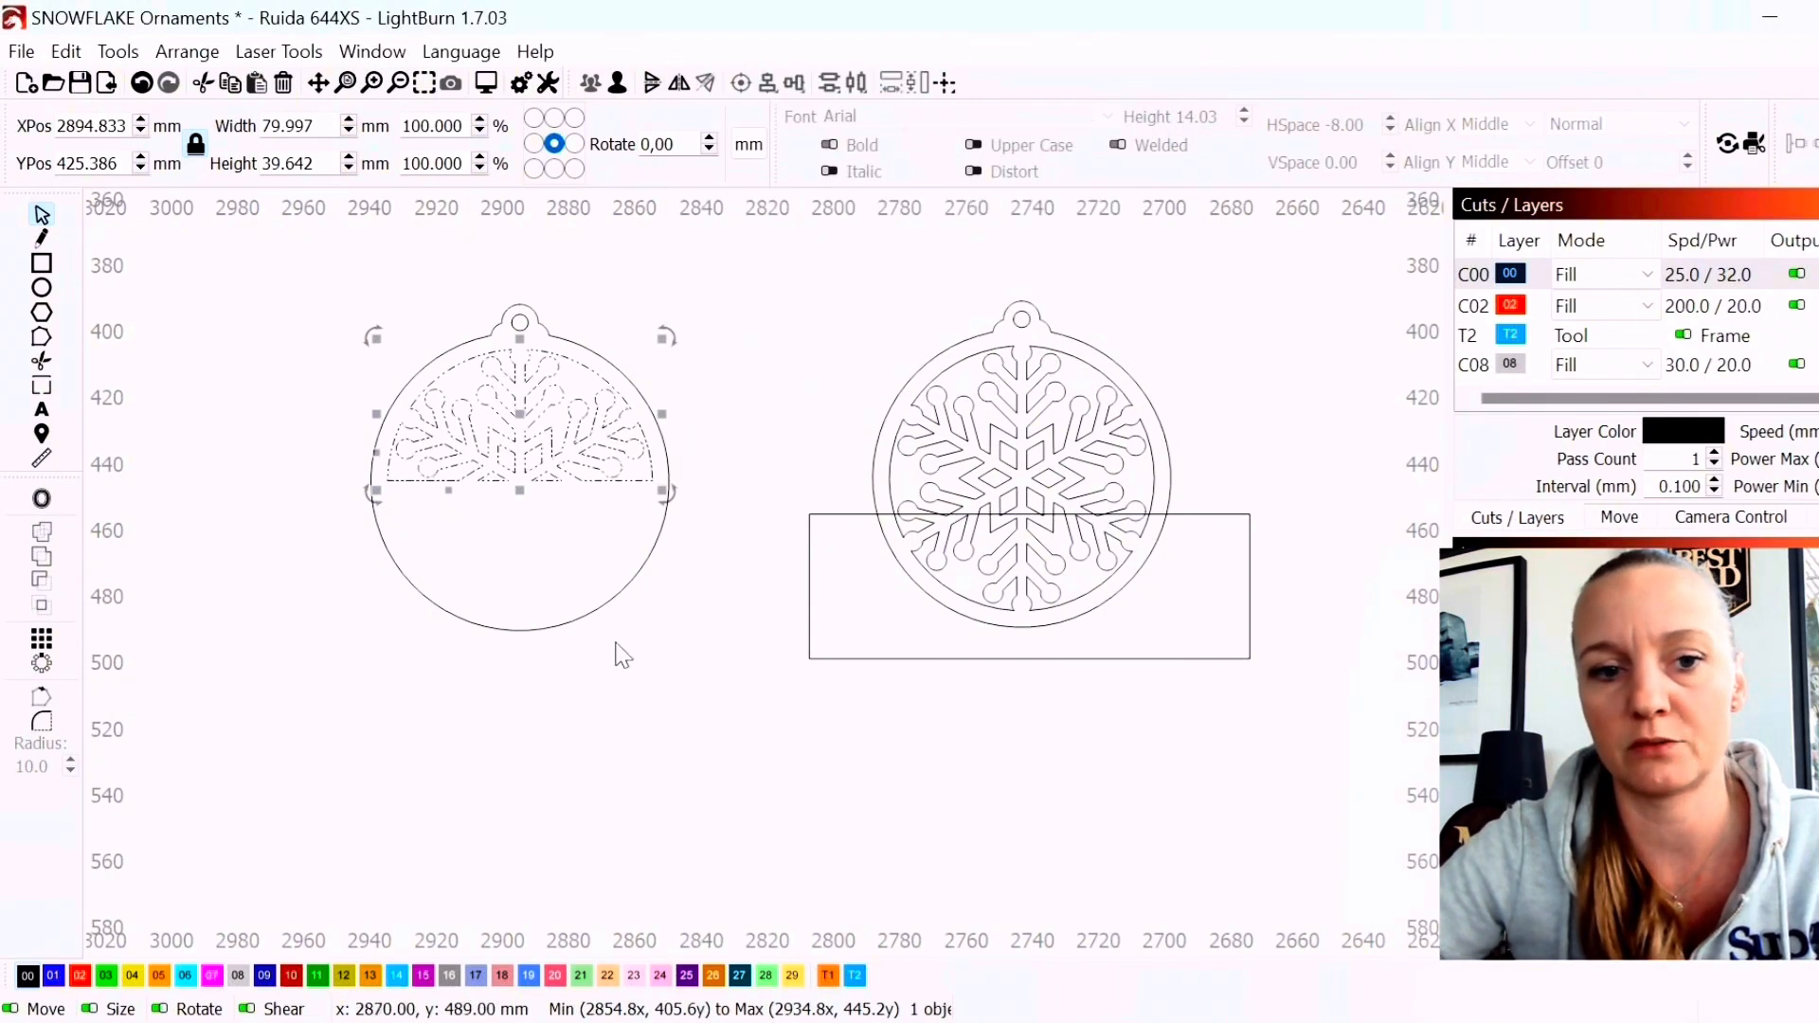
Group all parts of the trimmed first ornament
{"action": "scroll", "coordinate": [442, 534], "scroll_direction": "down", "scroll_amount": 2}
{"action": "left_click_drag", "start_coordinate": [327, 350], "coordinate": [593, 652]}
{"action": "key", "text": "ctrl+g"}
{"action": "left_click", "coordinate": [697, 448]}
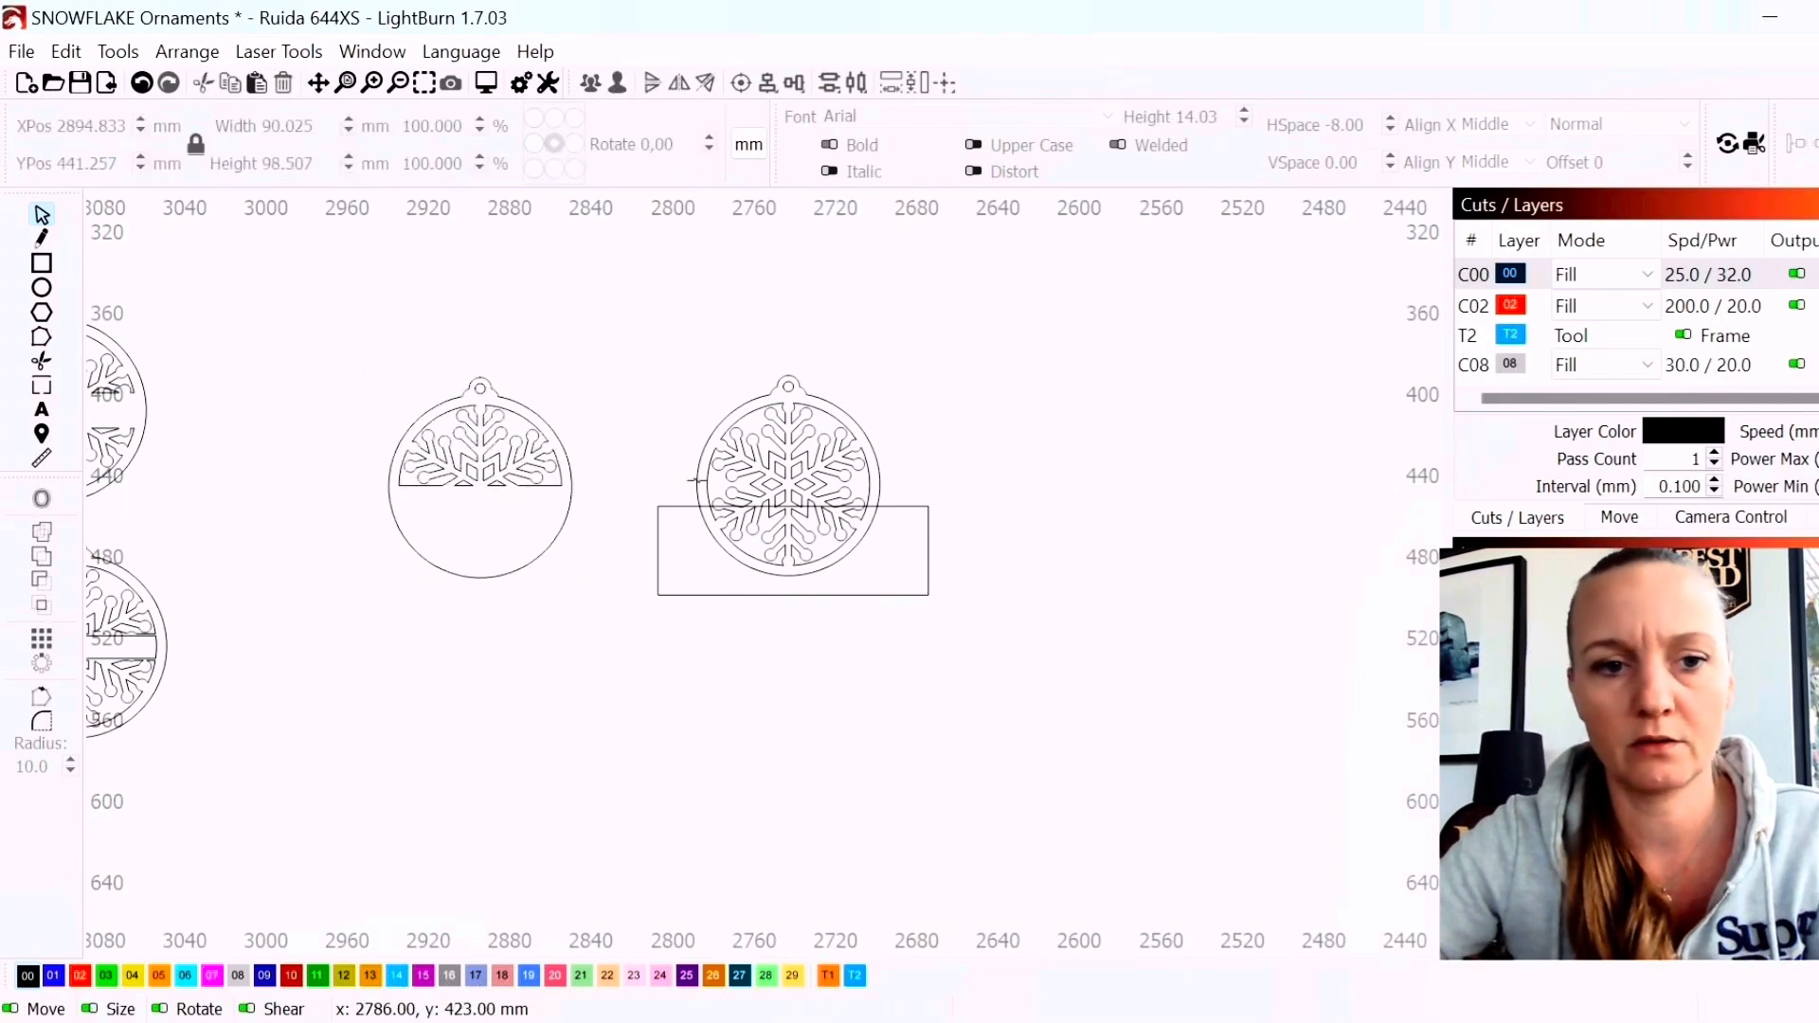
Ungroup the second snowflake ornament that still overlaps its rectangle
{"action": "scroll", "coordinate": [883, 548], "scroll_direction": "up", "scroll_amount": 2}
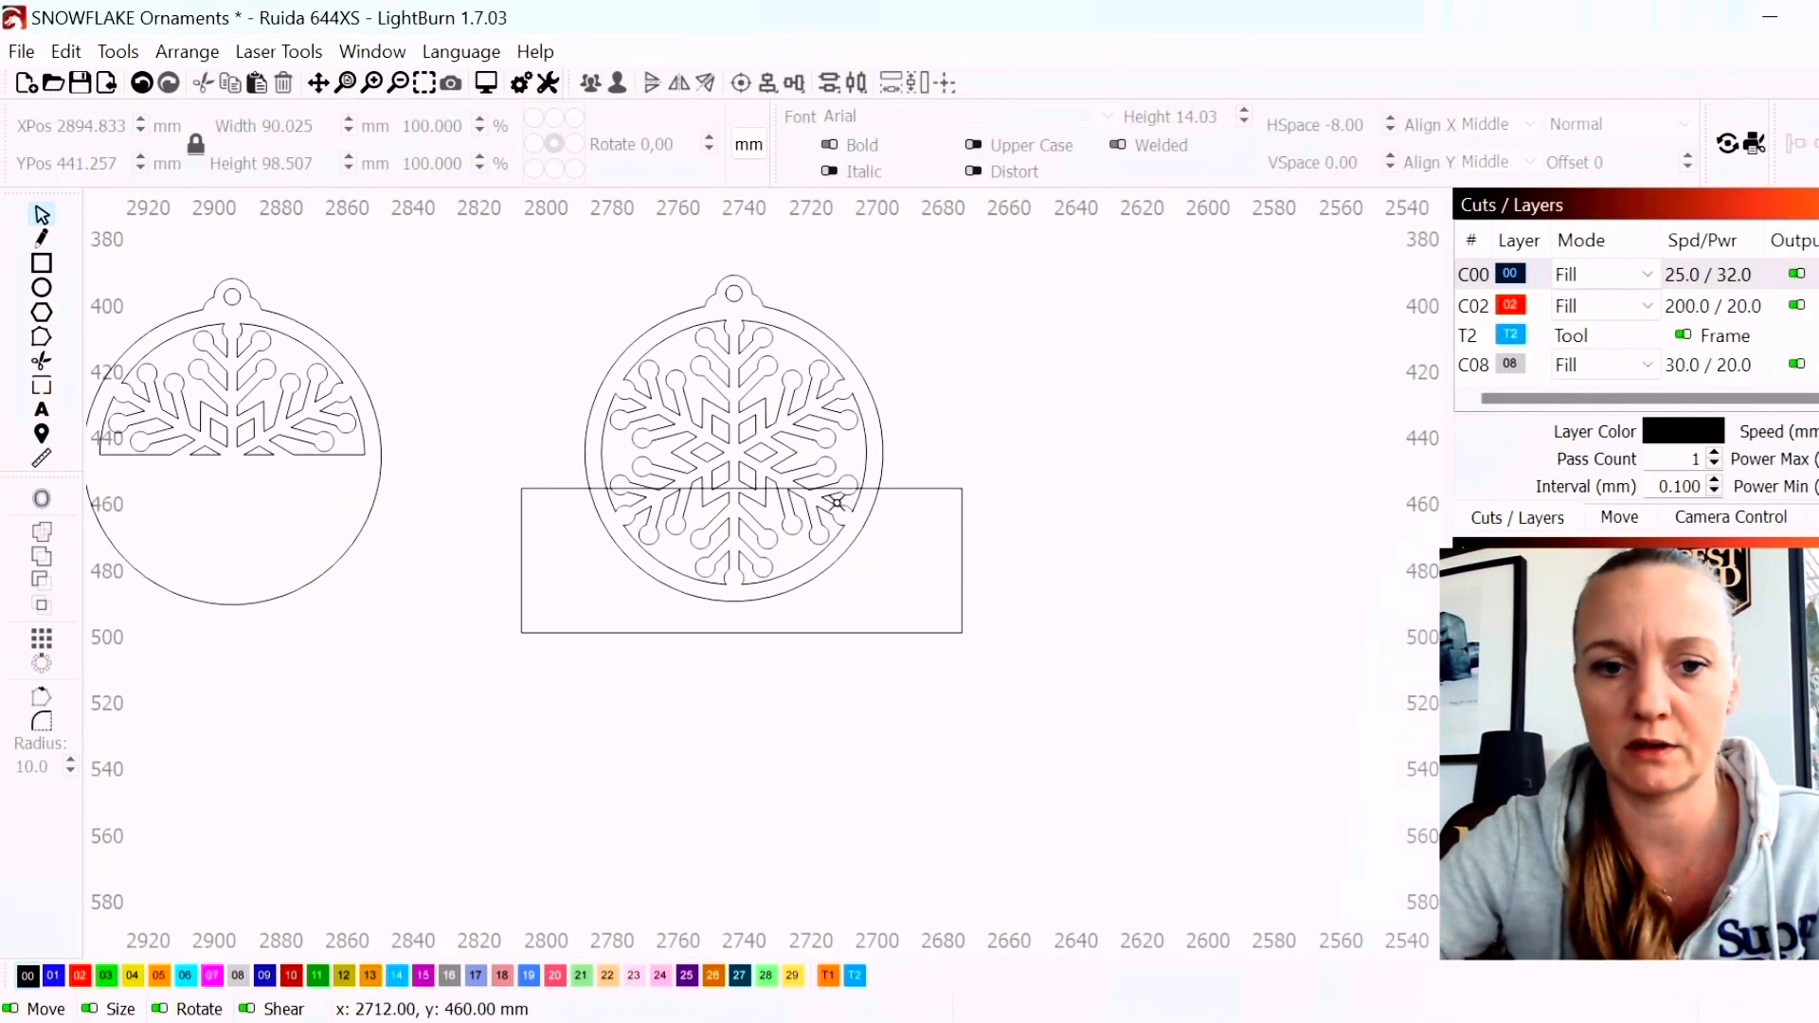
{"action": "left_click", "coordinate": [837, 502]}
{"action": "right_click", "coordinate": [837, 503]}
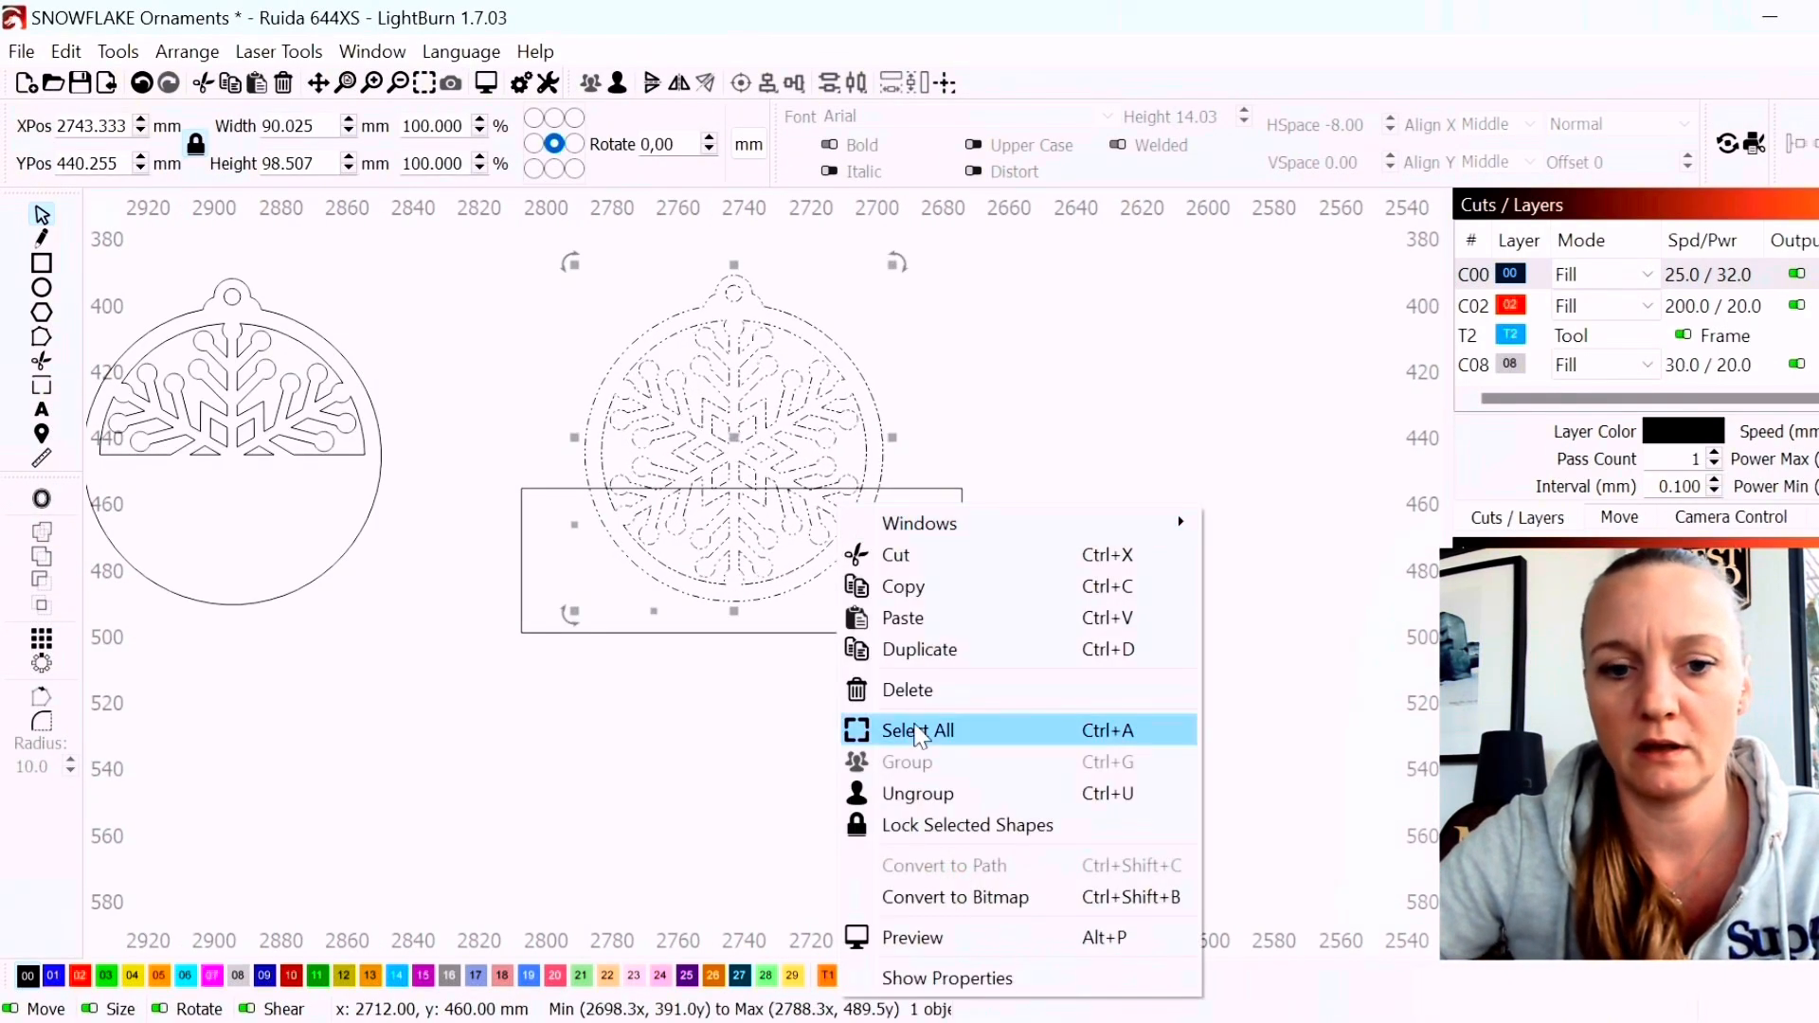
{"action": "left_click", "coordinate": [923, 794]}
{"action": "left_click", "coordinate": [907, 612]}
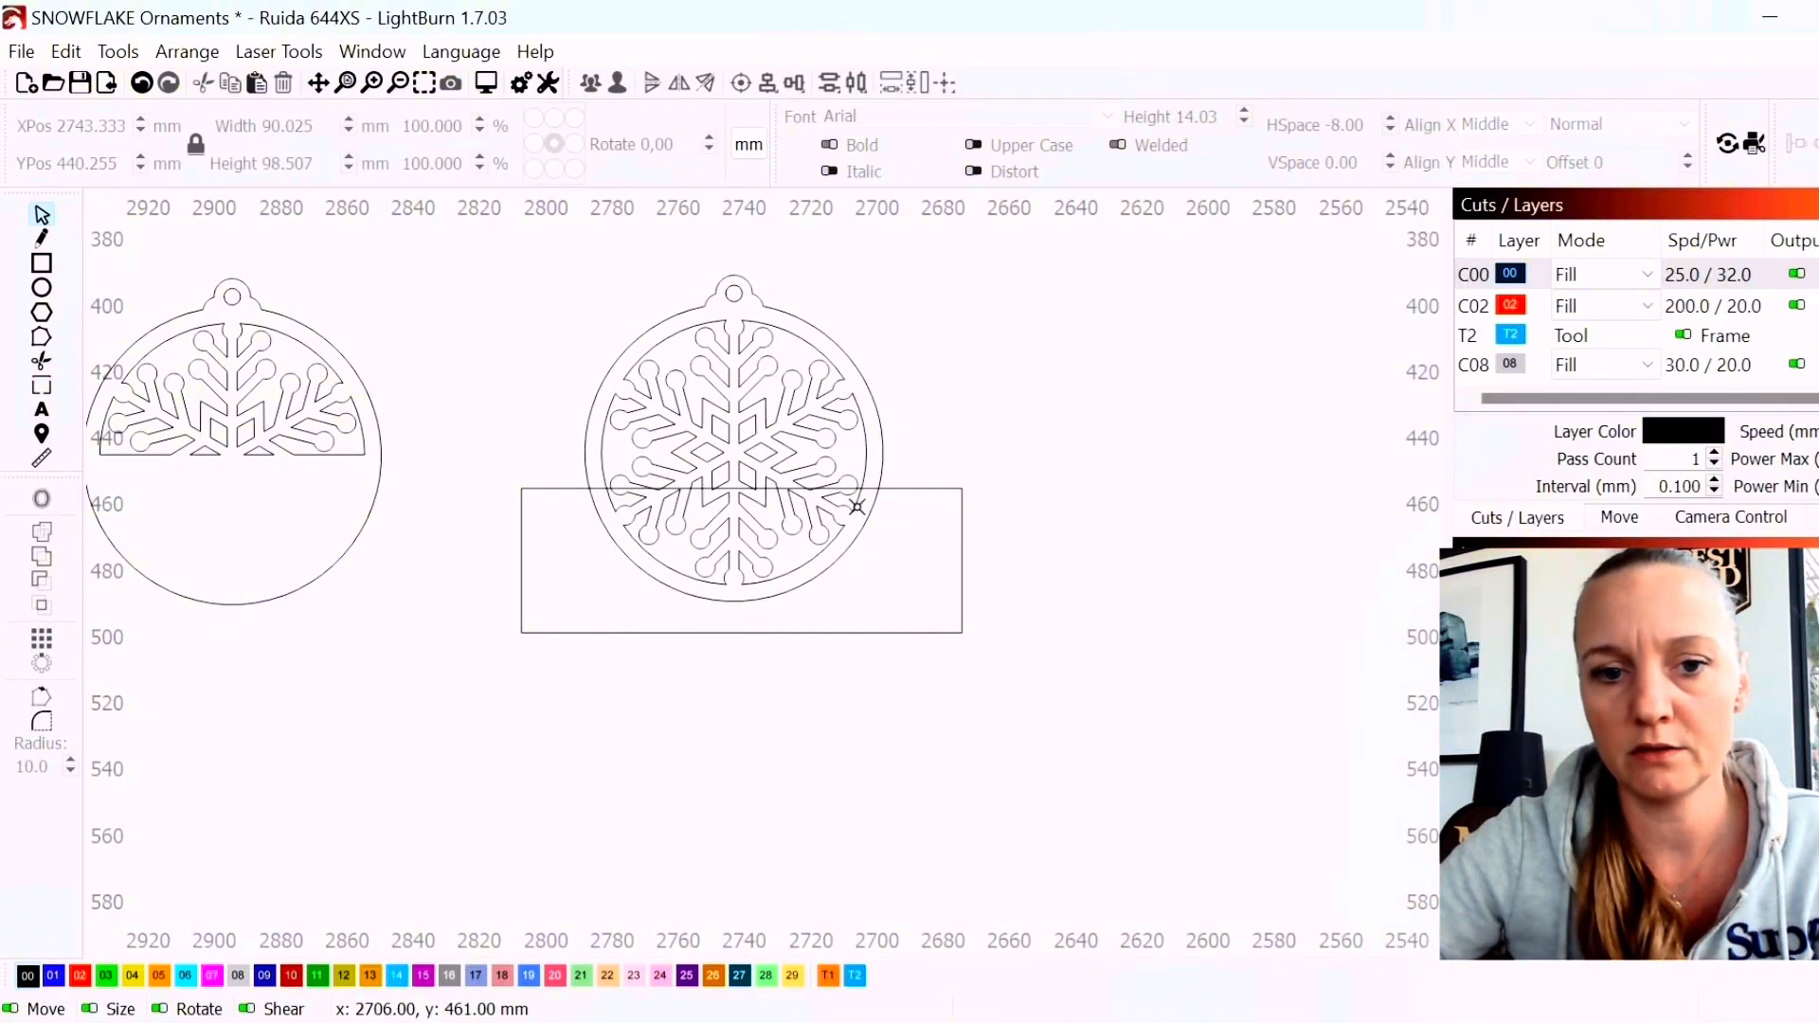
Preview Union and Intersection on the second ornament's inner snowflake and rectangle in the Boolean Assistant, and apply Subtract A - B
{"action": "left_click", "coordinate": [857, 507]}
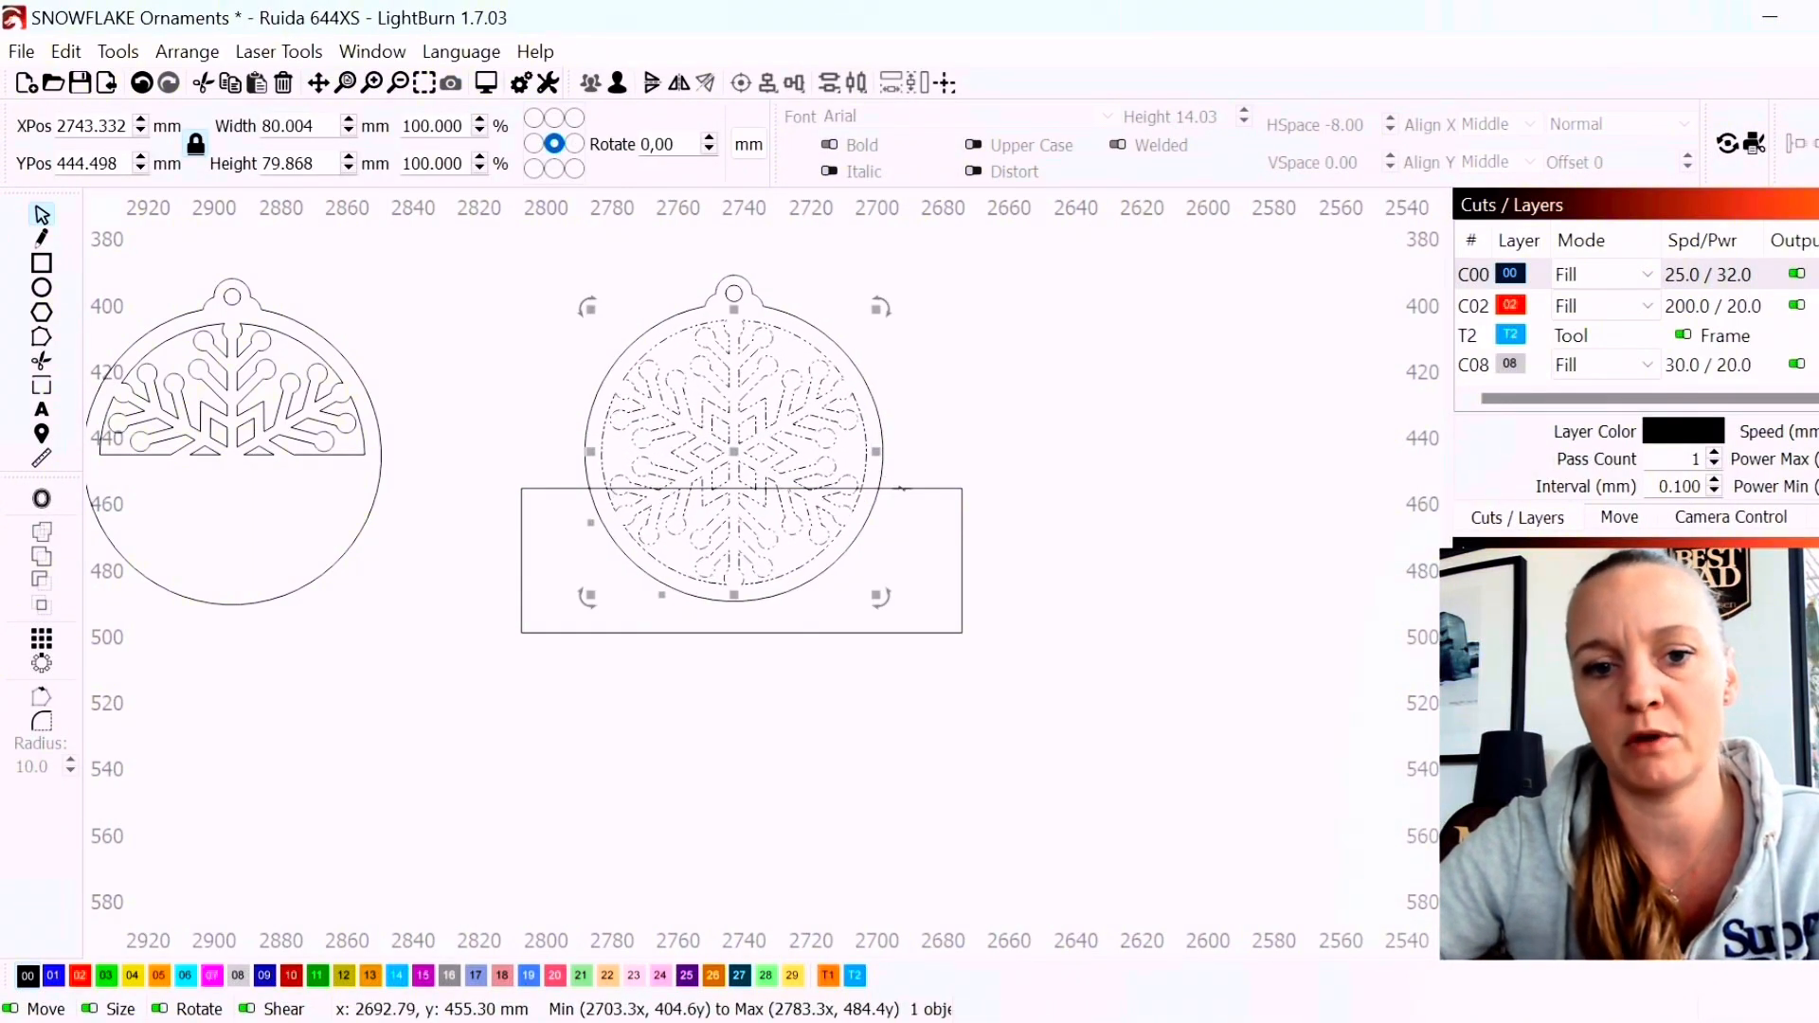
{"action": "left_click", "coordinate": [902, 489], "text": "shift"}
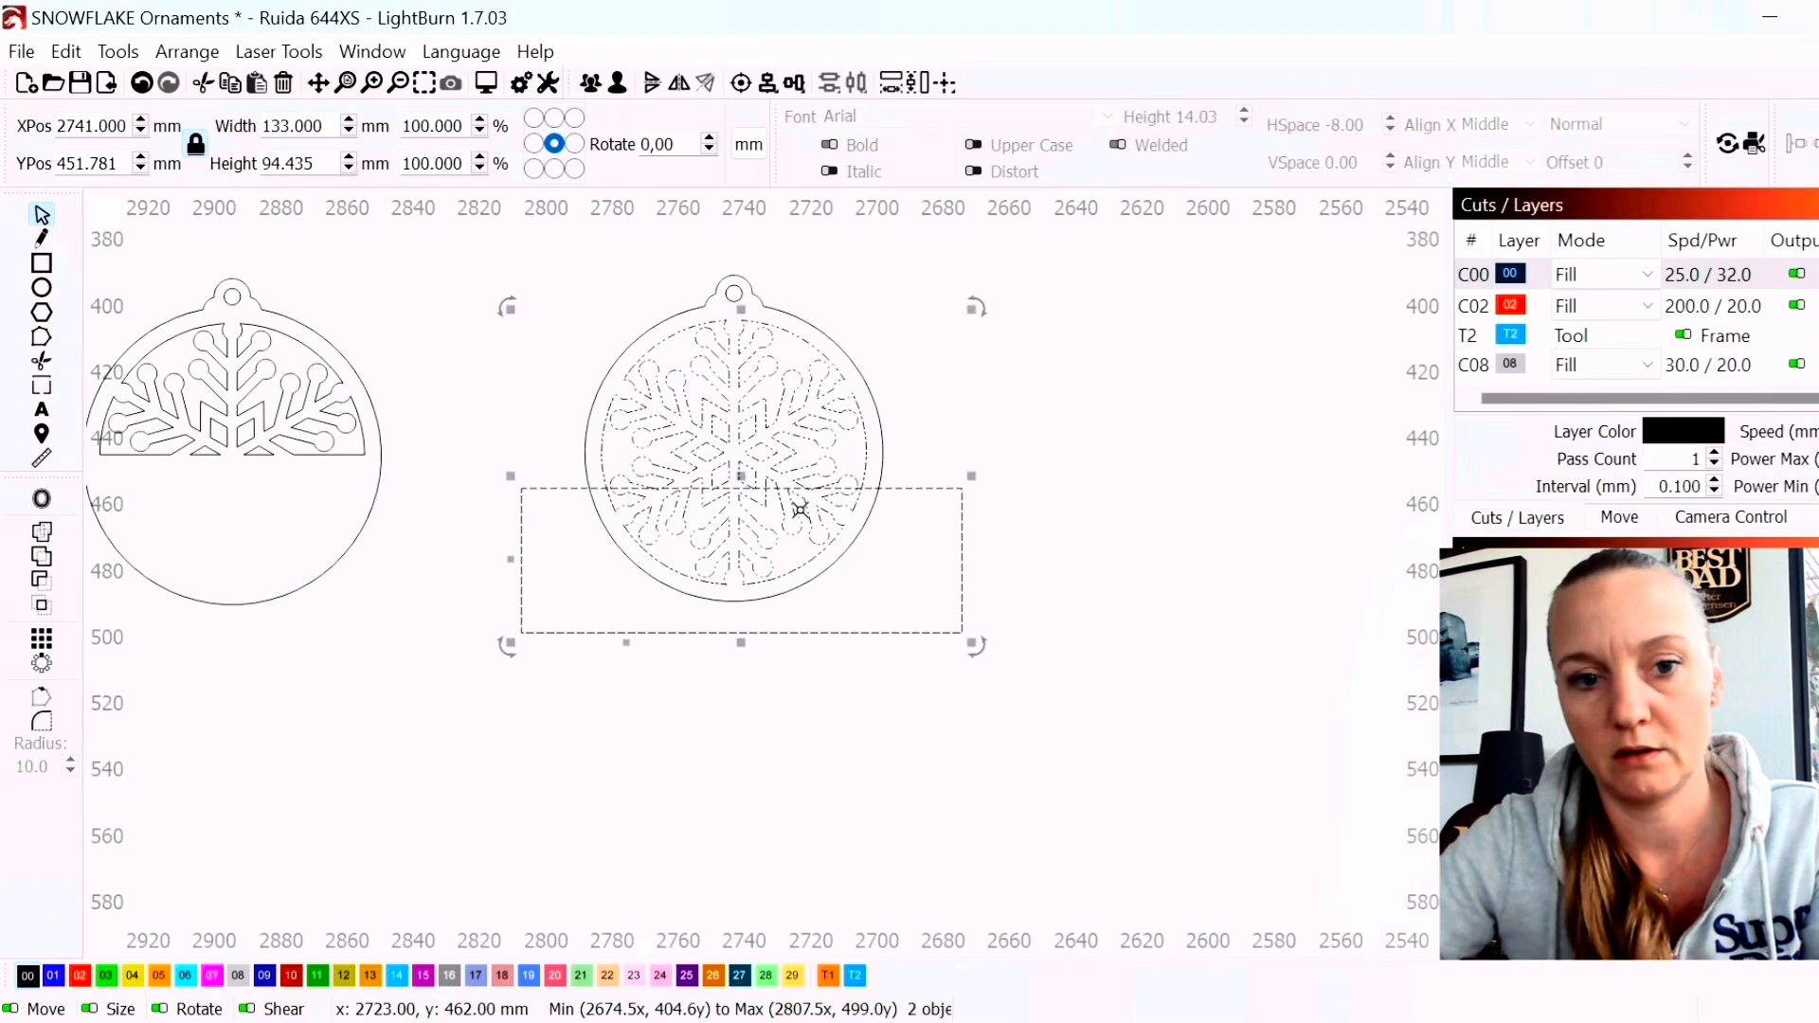
{"action": "key", "text": "alt+b"}
{"action": "left_click_drag", "start_coordinate": [979, 89], "coordinate": [1140, 104]}
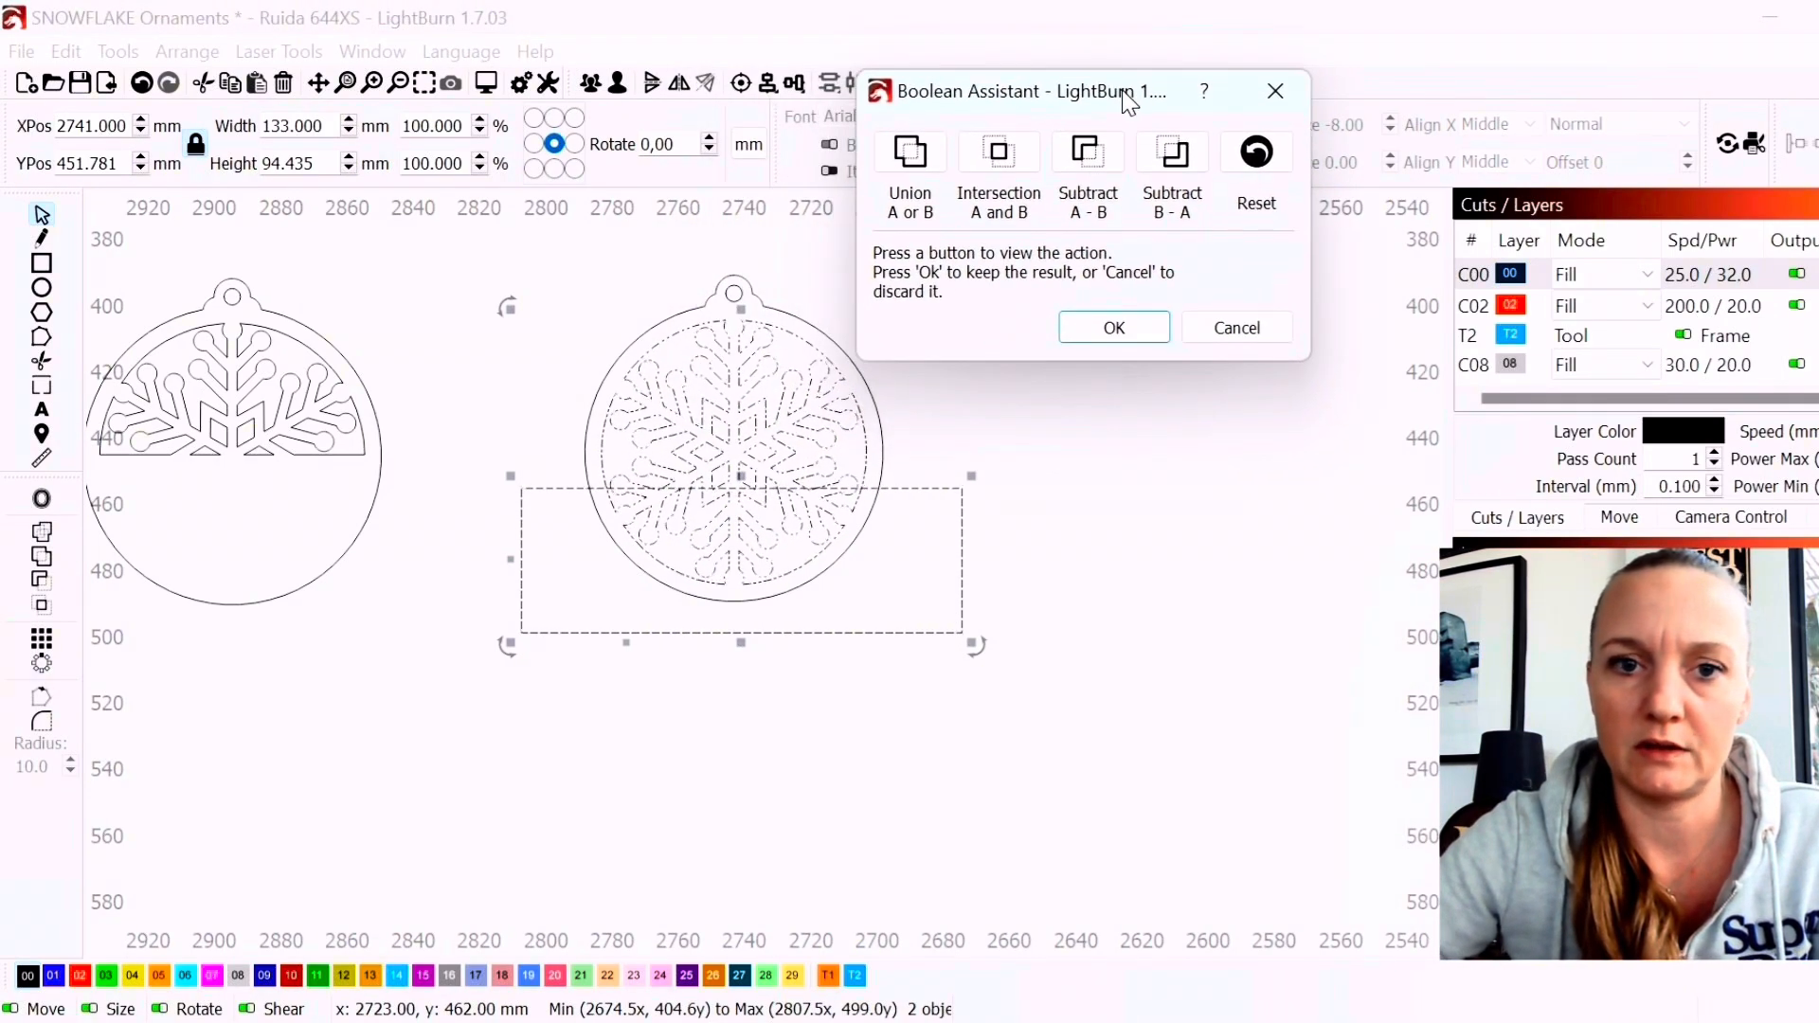
{"action": "left_click", "coordinate": [907, 169]}
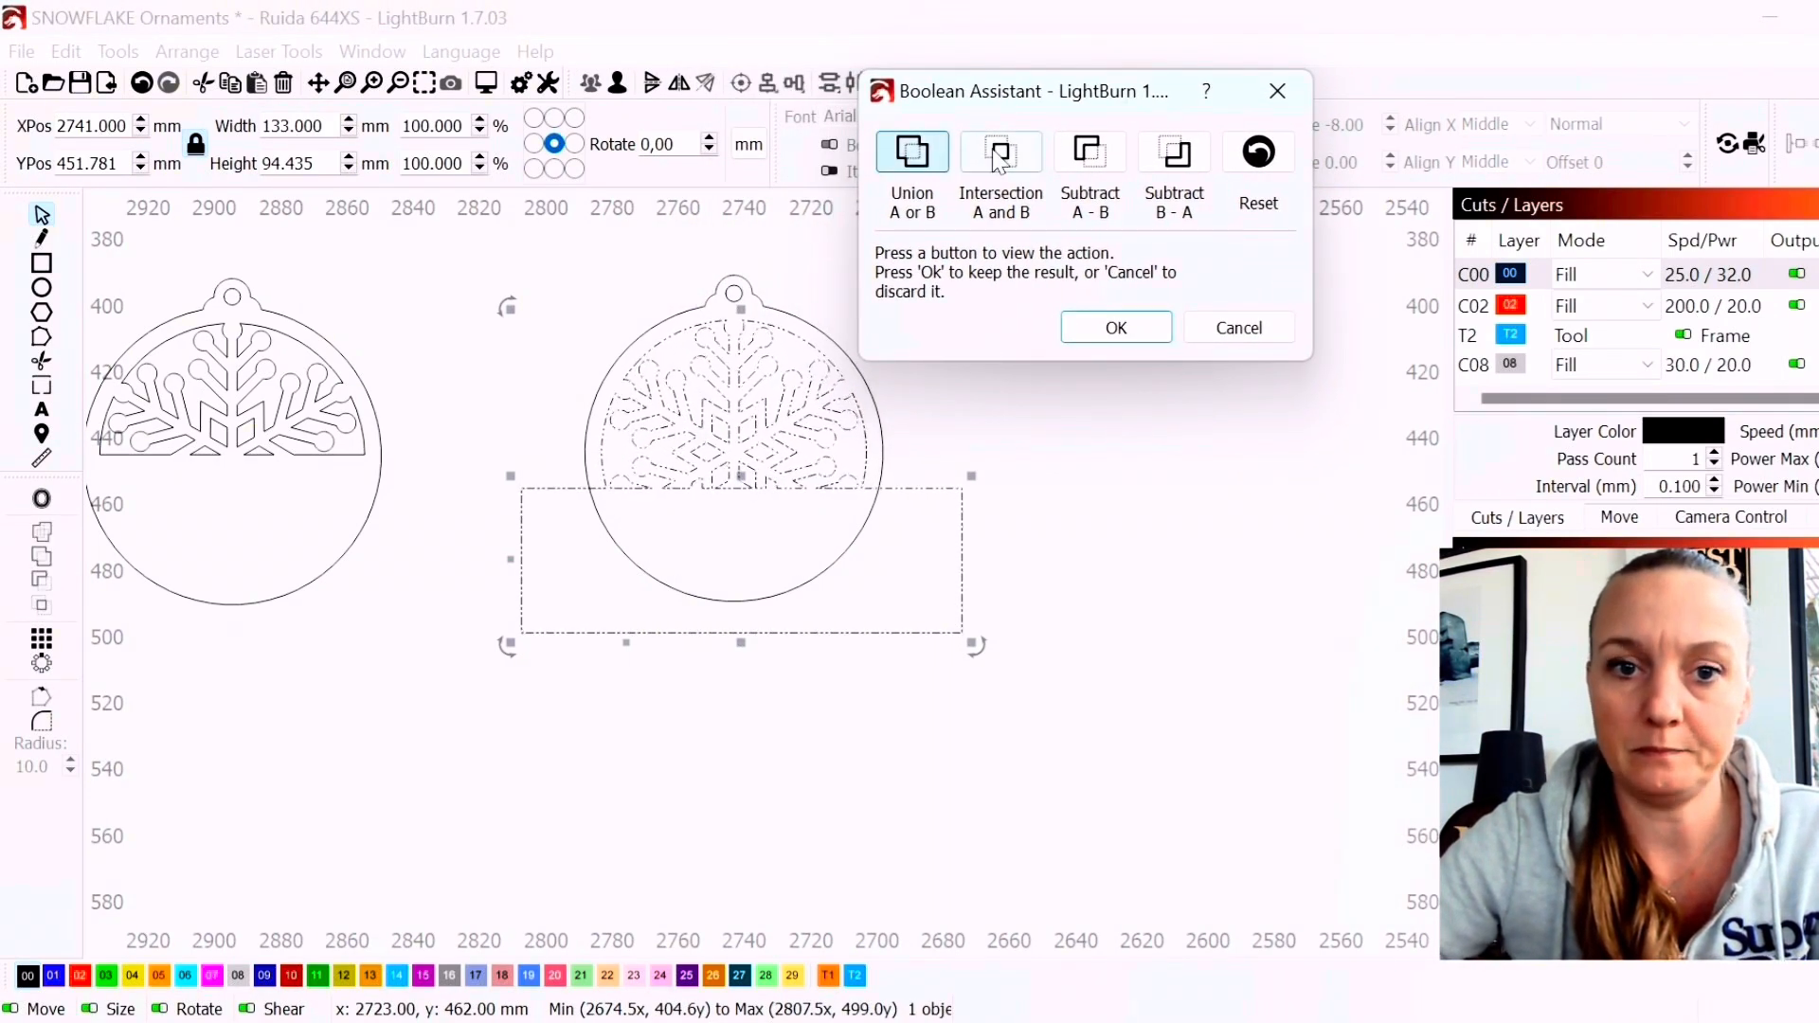
{"action": "left_click", "coordinate": [999, 156]}
{"action": "left_click", "coordinate": [909, 168]}
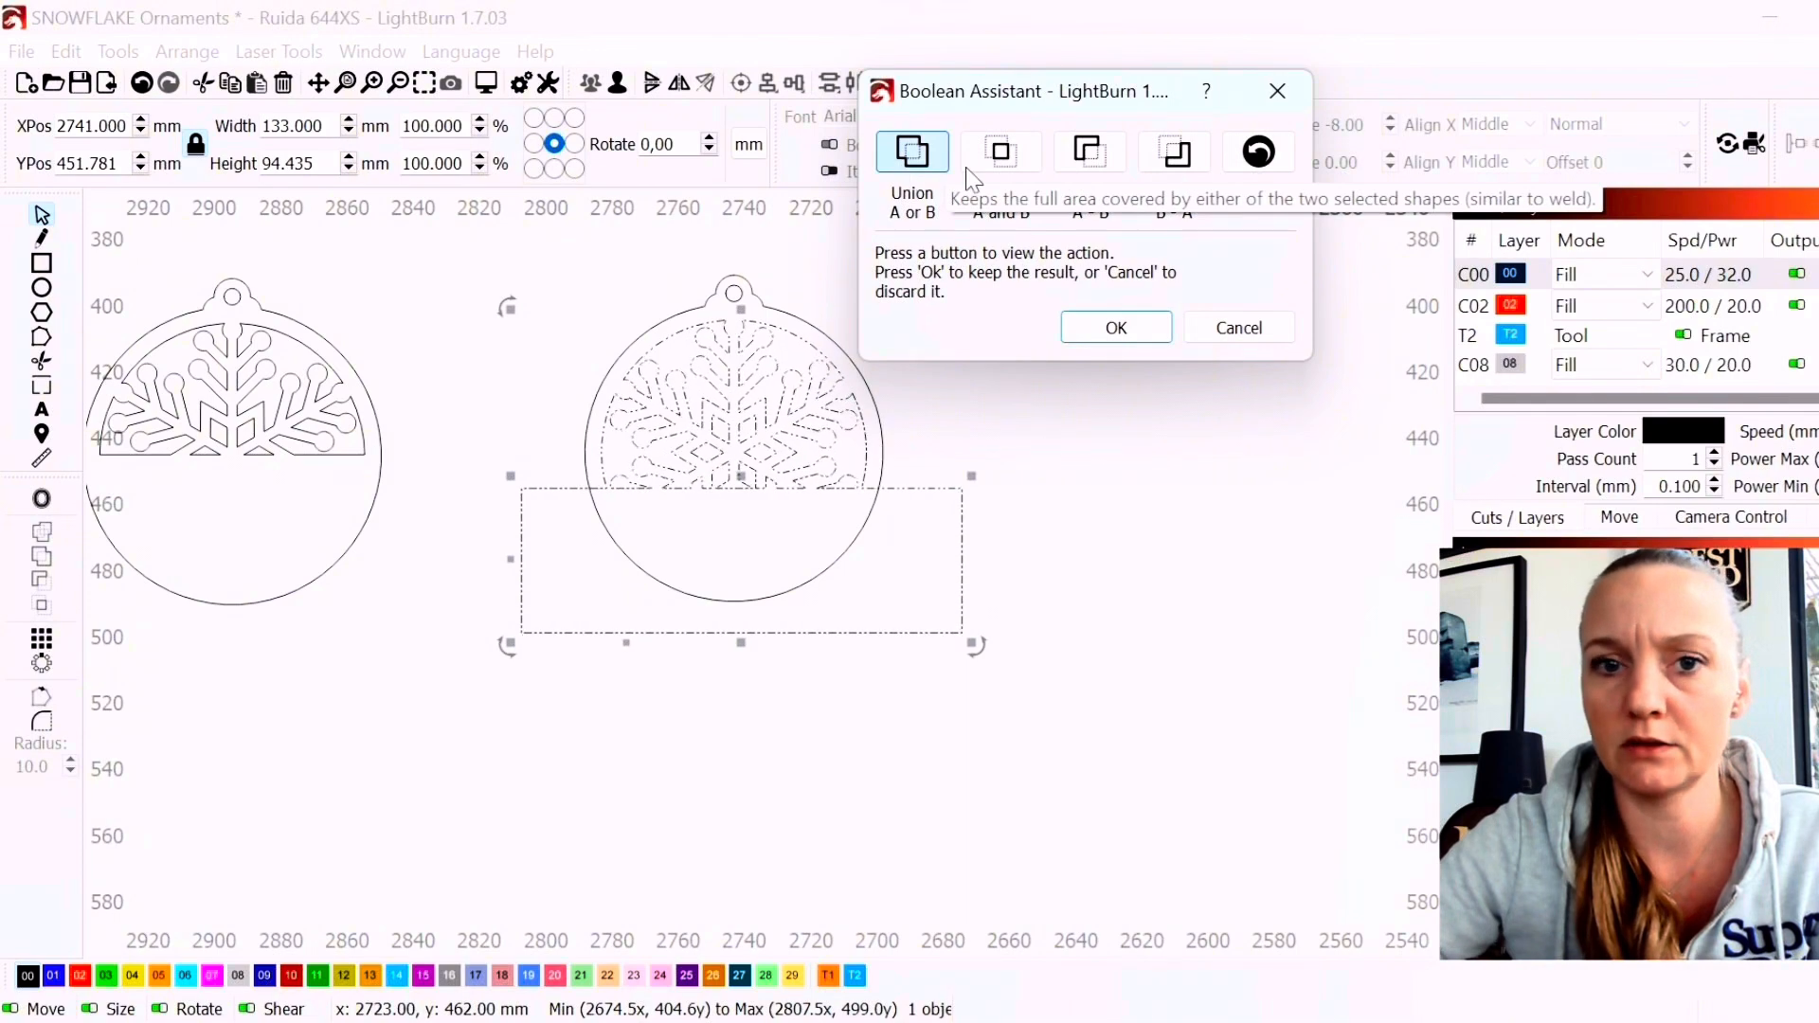
{"action": "left_click", "coordinate": [1002, 155]}
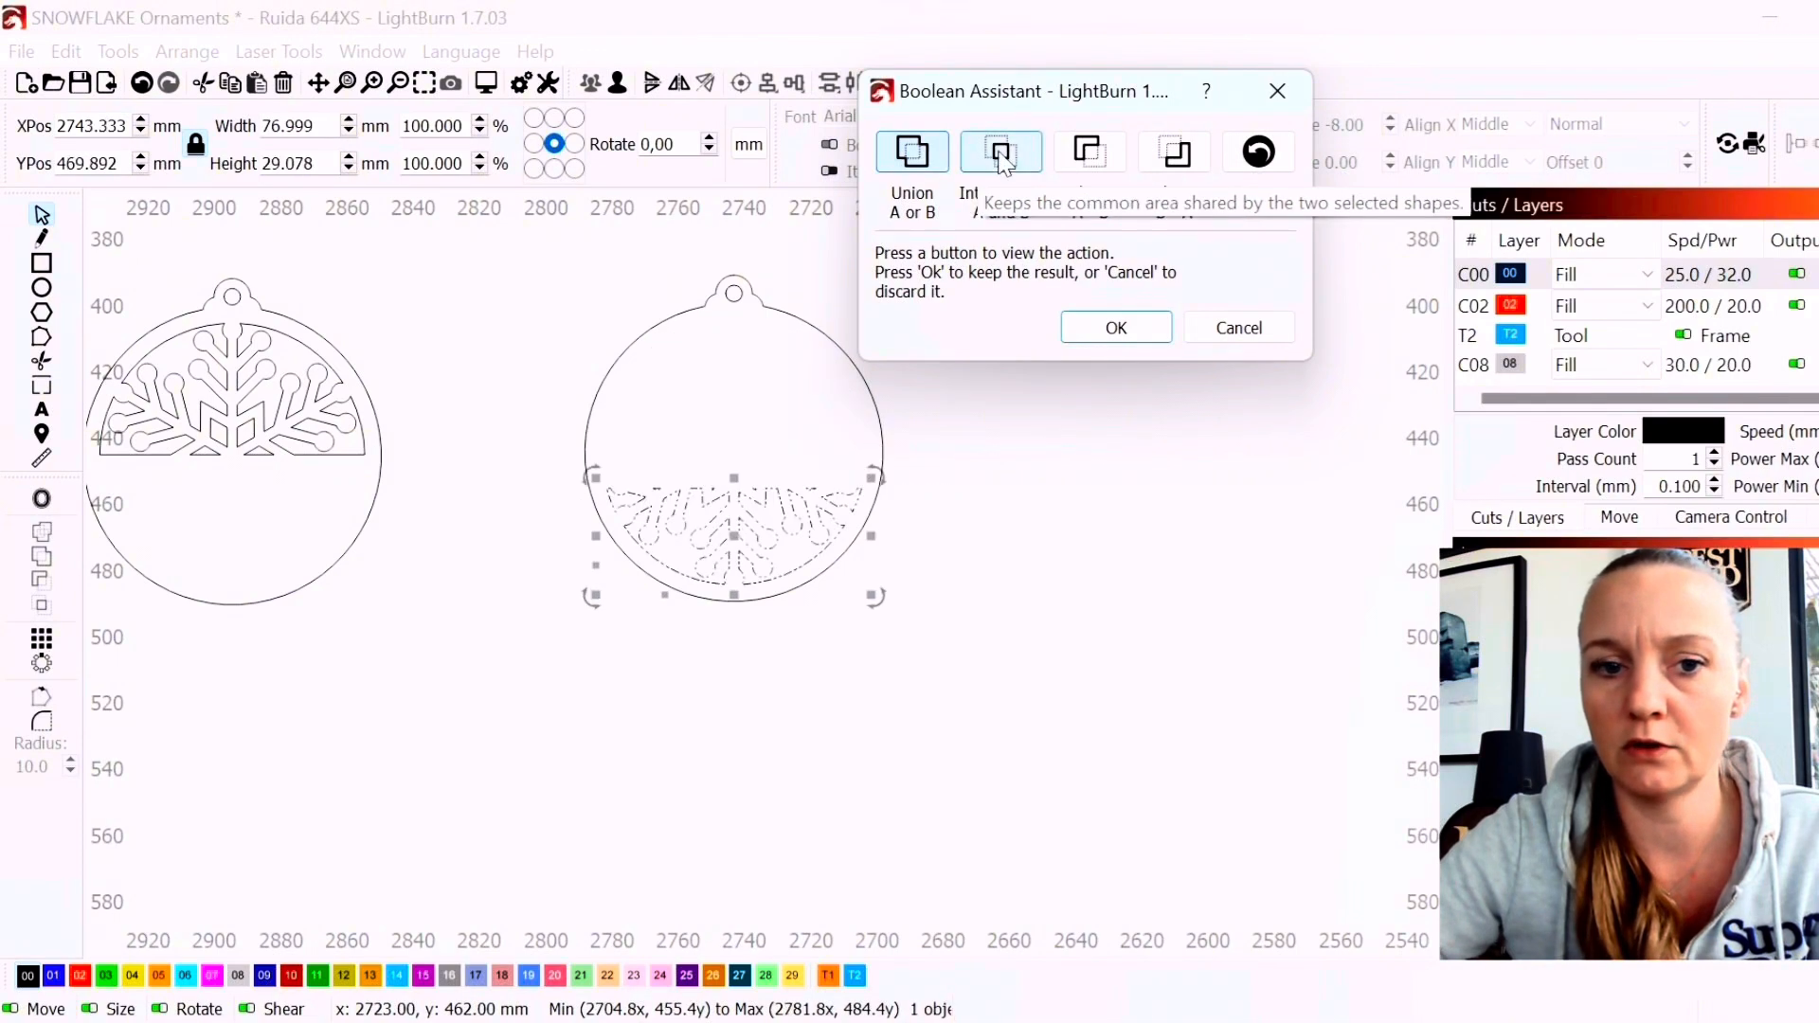
{"action": "left_click", "coordinate": [1093, 155]}
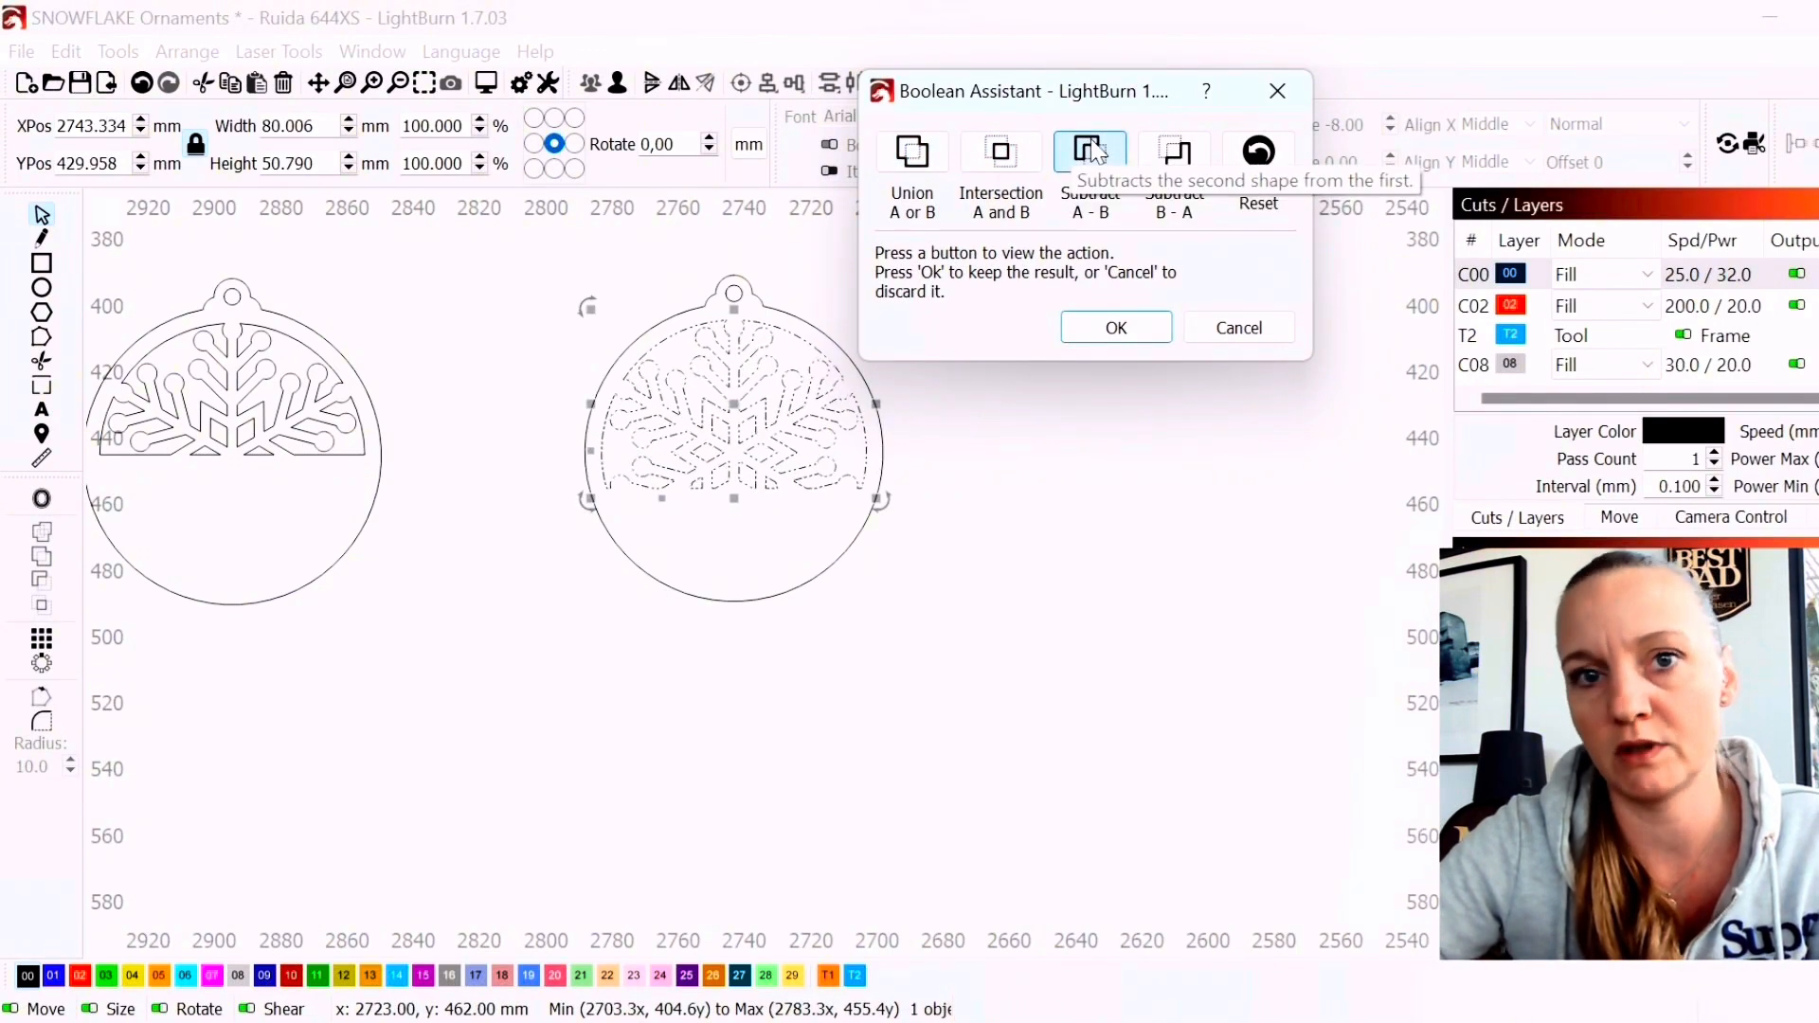
{"action": "left_click", "coordinate": [1118, 331]}
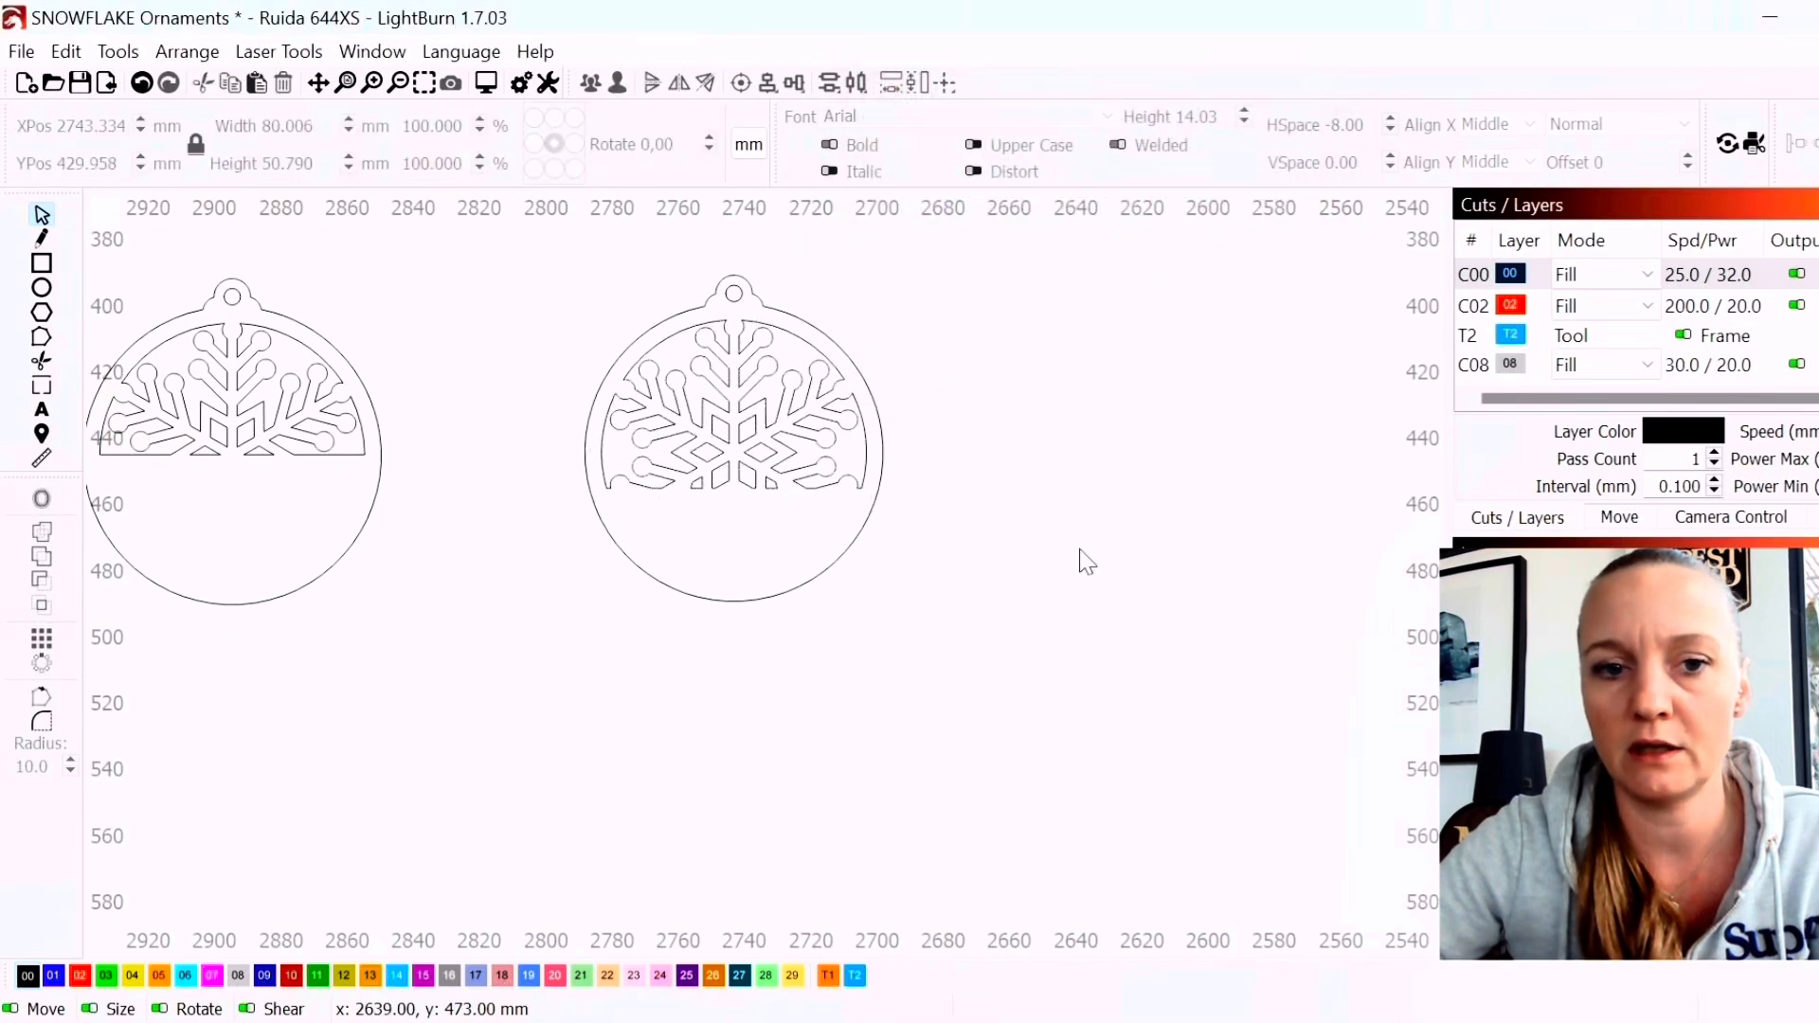
Group the trimmed second ornament and place it directly below the first half-snowflake ornament
{"action": "left_click_drag", "start_coordinate": [519, 254], "coordinate": [1037, 637]}
{"action": "scroll", "coordinate": [786, 351], "scroll_direction": "down", "scroll_amount": 3}
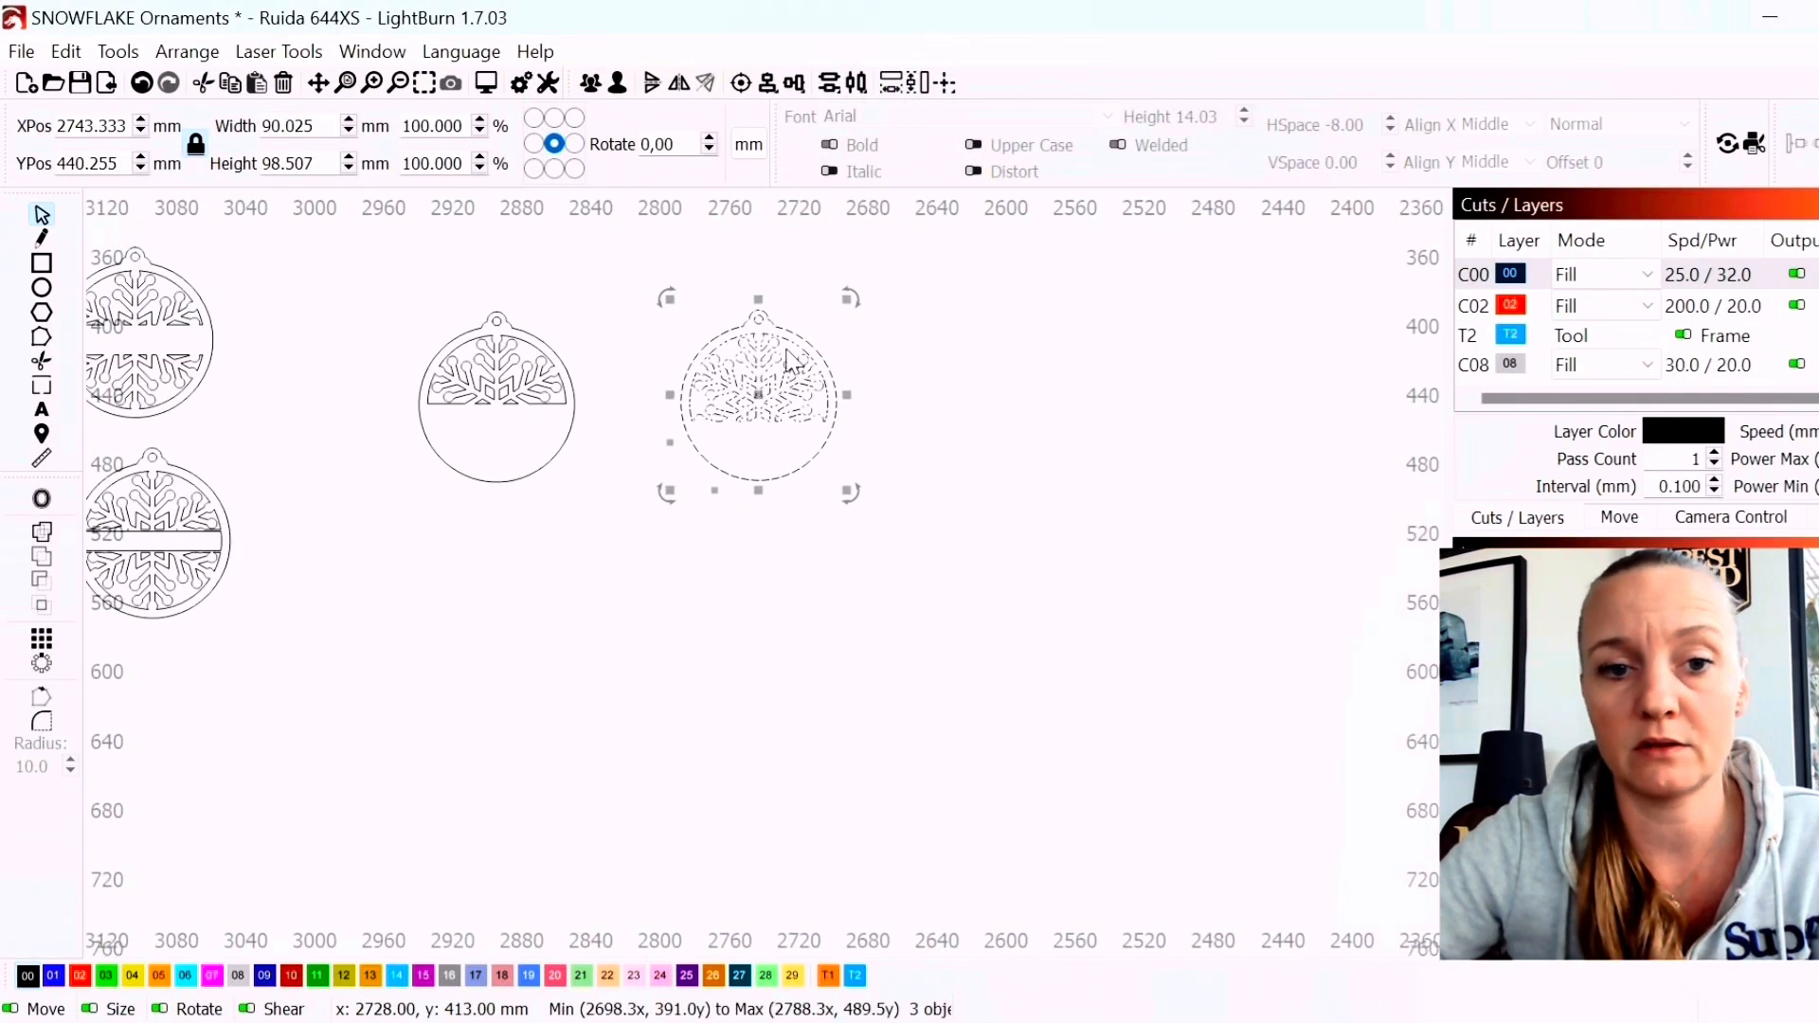
{"action": "left_click_drag", "start_coordinate": [761, 405], "coordinate": [492, 616]}
{"action": "key", "text": "ctrl+g"}
{"action": "left_click_drag", "start_coordinate": [683, 517], "coordinate": [1111, 619]}
{"action": "scroll", "coordinate": [1012, 424], "scroll_direction": "down", "scroll_amount": 1}
{"action": "left_click", "coordinate": [786, 329]}
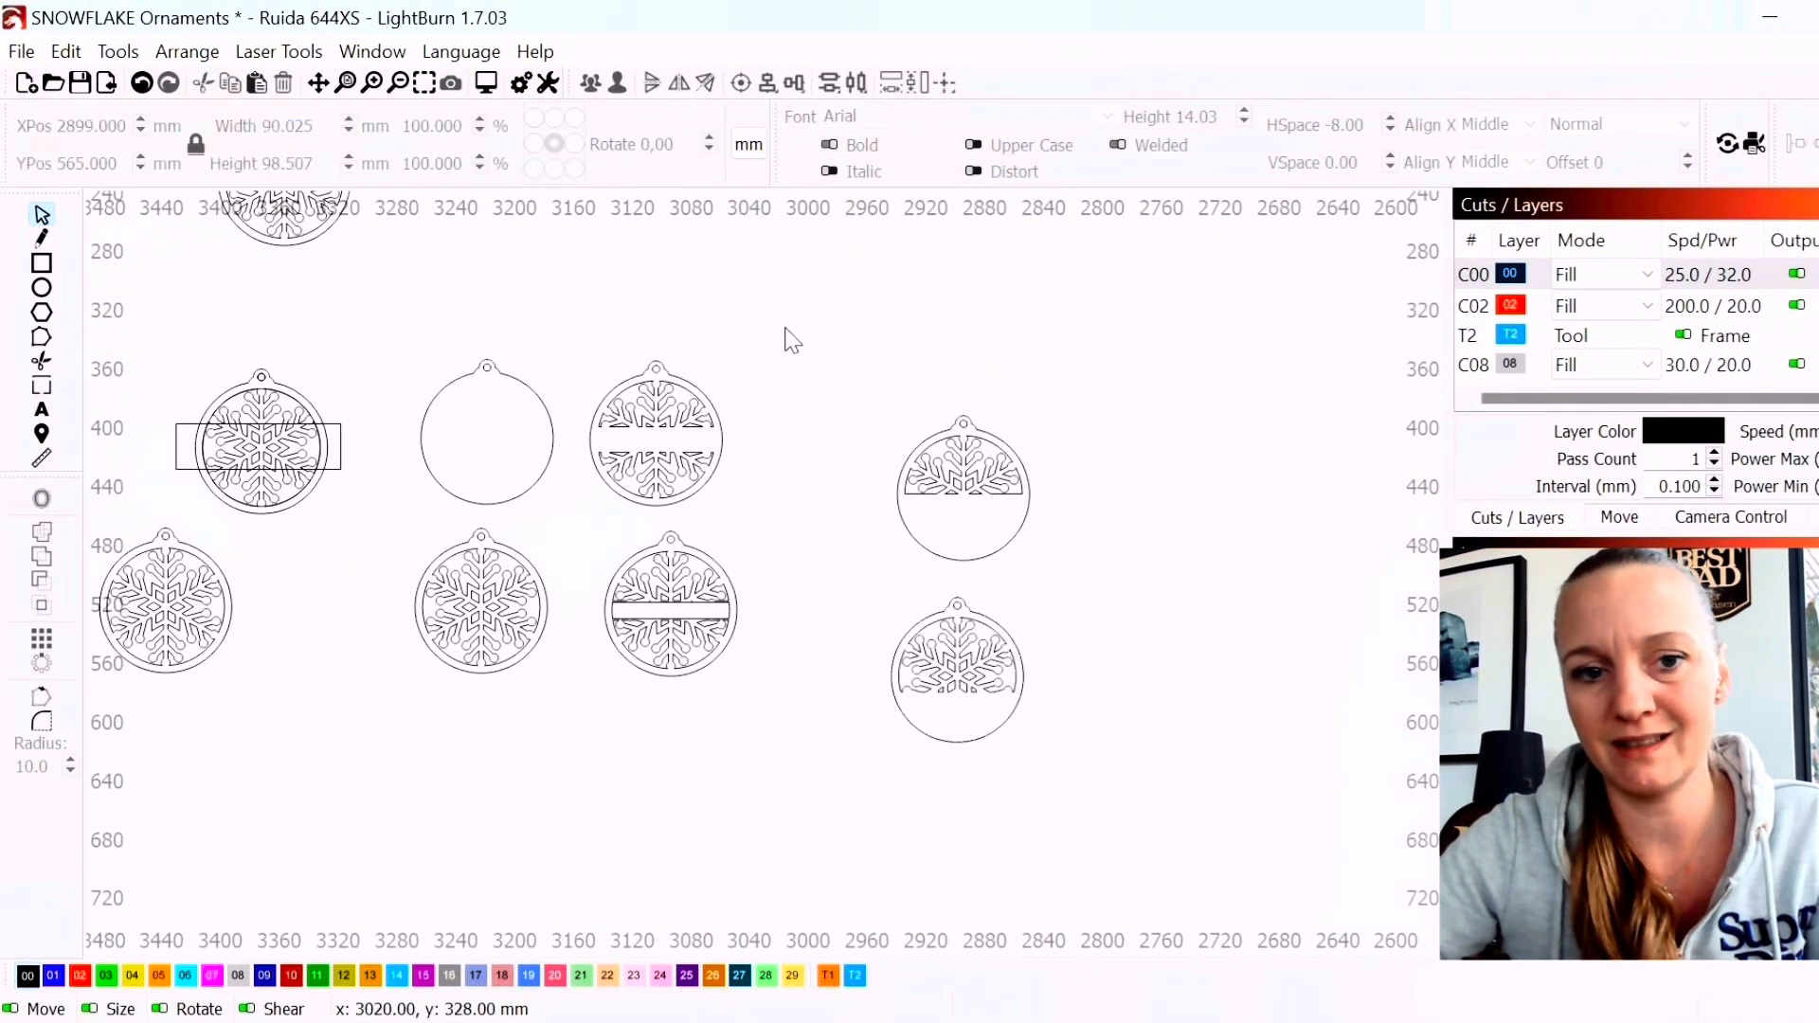
Move both half-snowflake ornaments together beside the column of ornaments with a middle band
{"action": "left_click_drag", "start_coordinate": [790, 342], "coordinate": [1070, 832]}
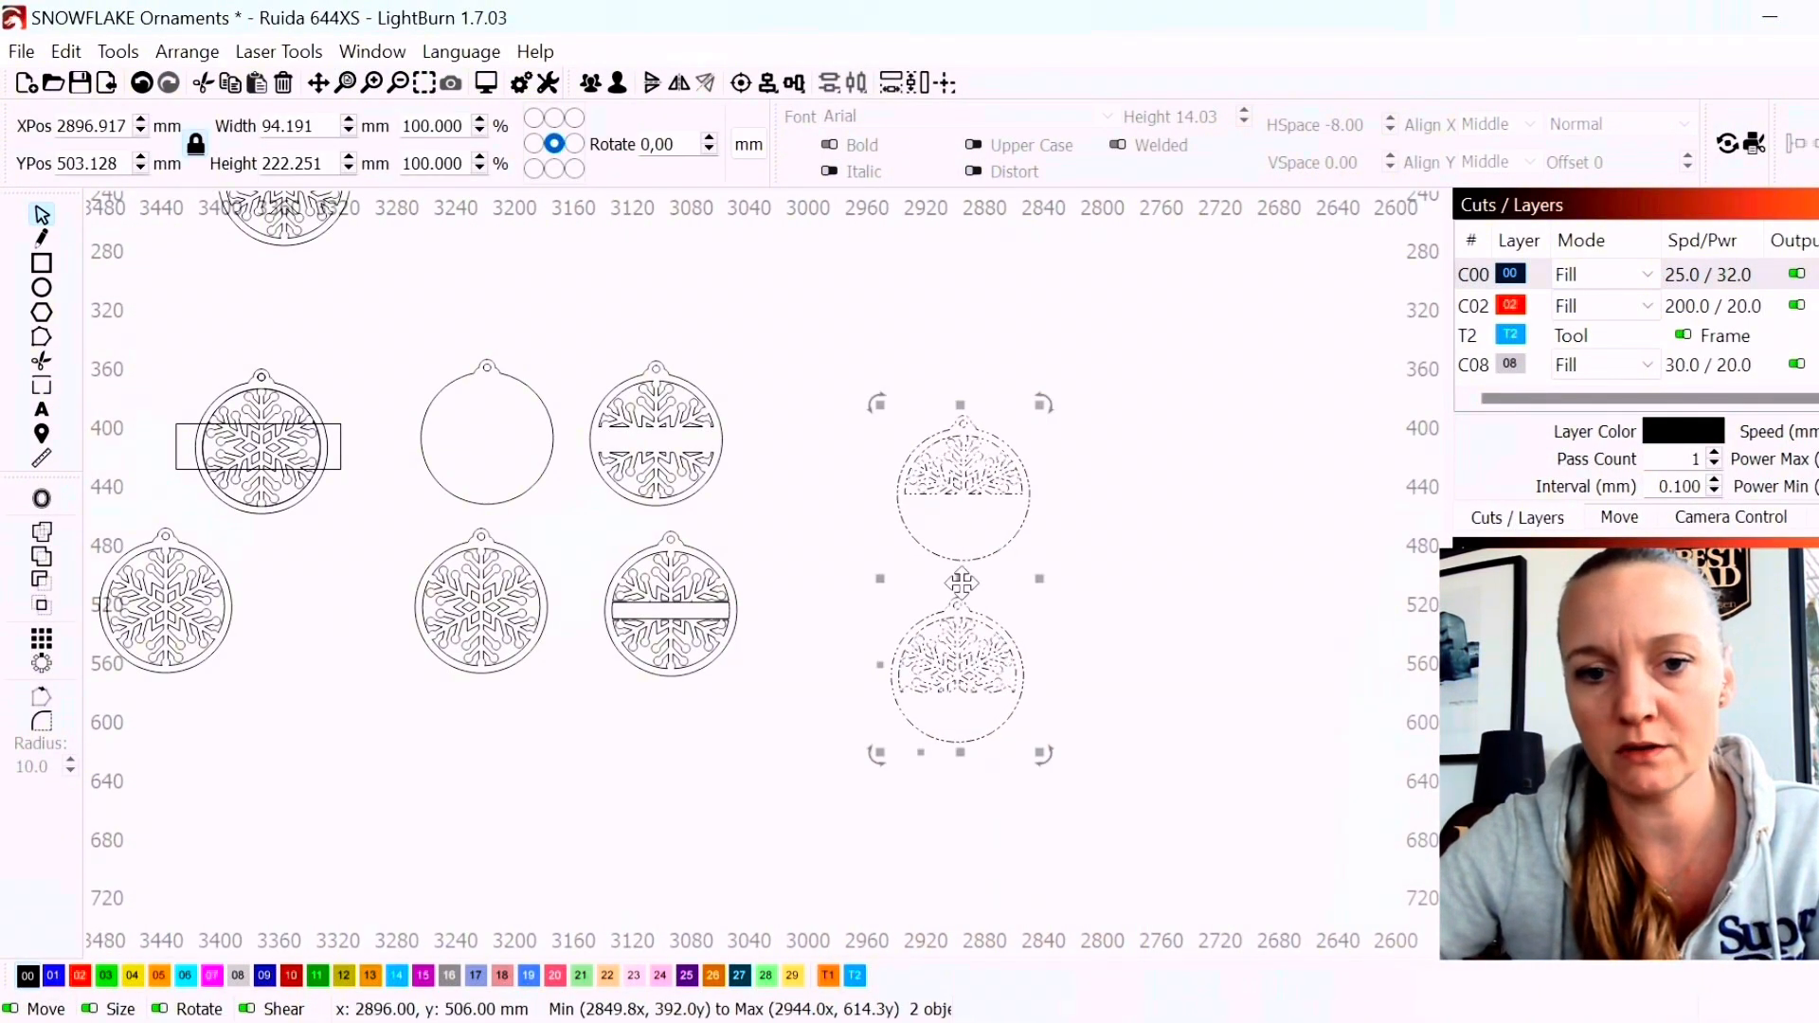
{"action": "left_click_drag", "start_coordinate": [961, 588], "coordinate": [832, 528]}
{"action": "left_click", "coordinate": [1032, 566]}
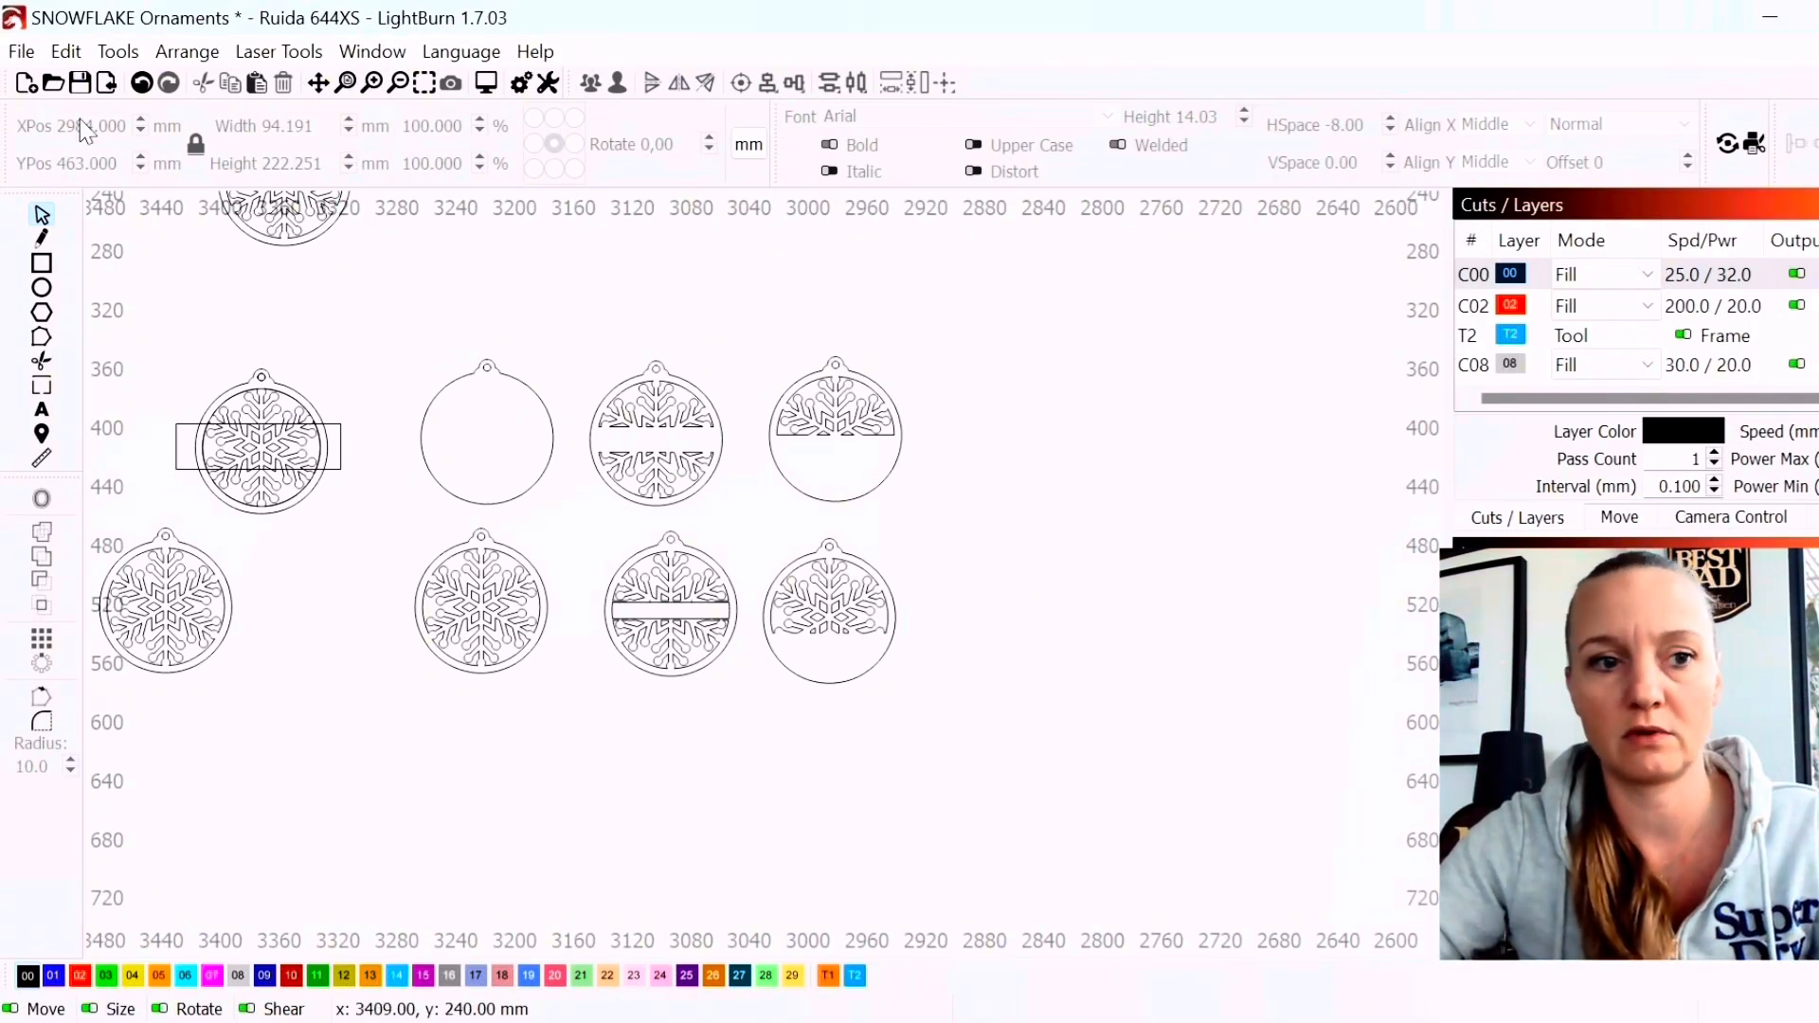
Add the text "Merry" in bold Arial, 14.03 mm high, in the empty space beside the ornaments
{"action": "left_click", "coordinate": [43, 411]}
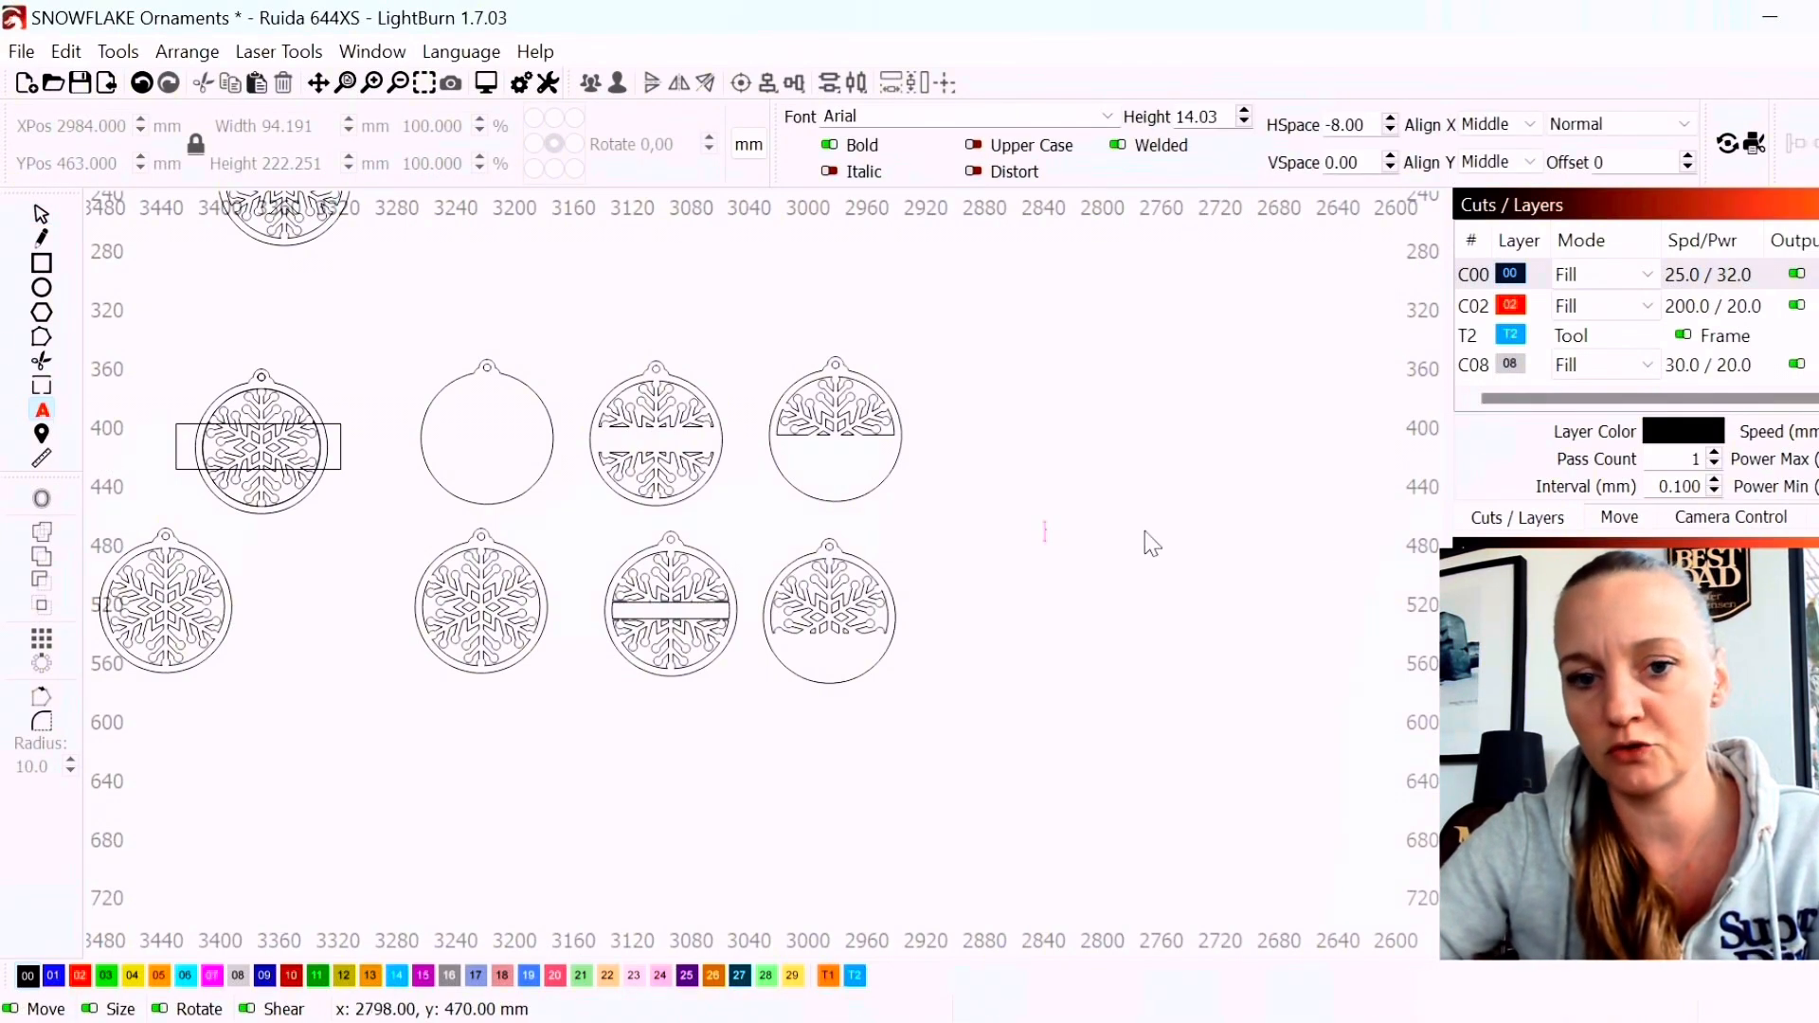
{"action": "type", "text": "Mer"}
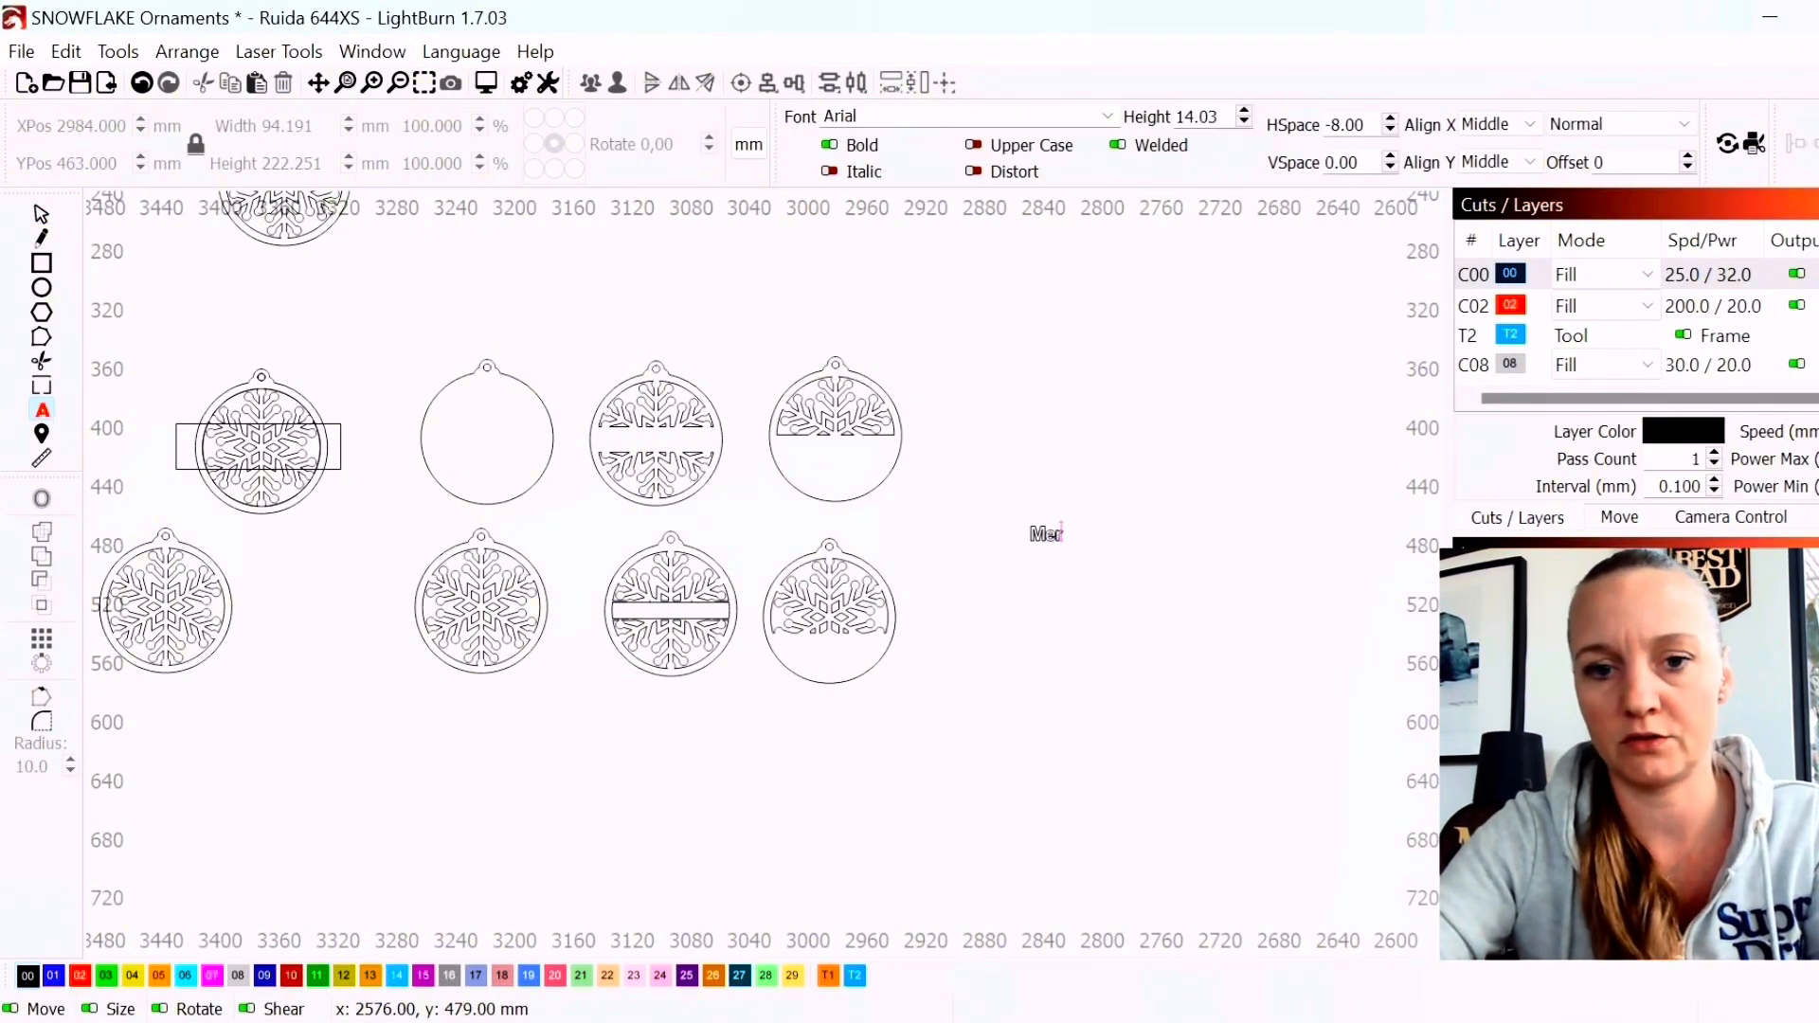
{"action": "type", "text": "ry"}
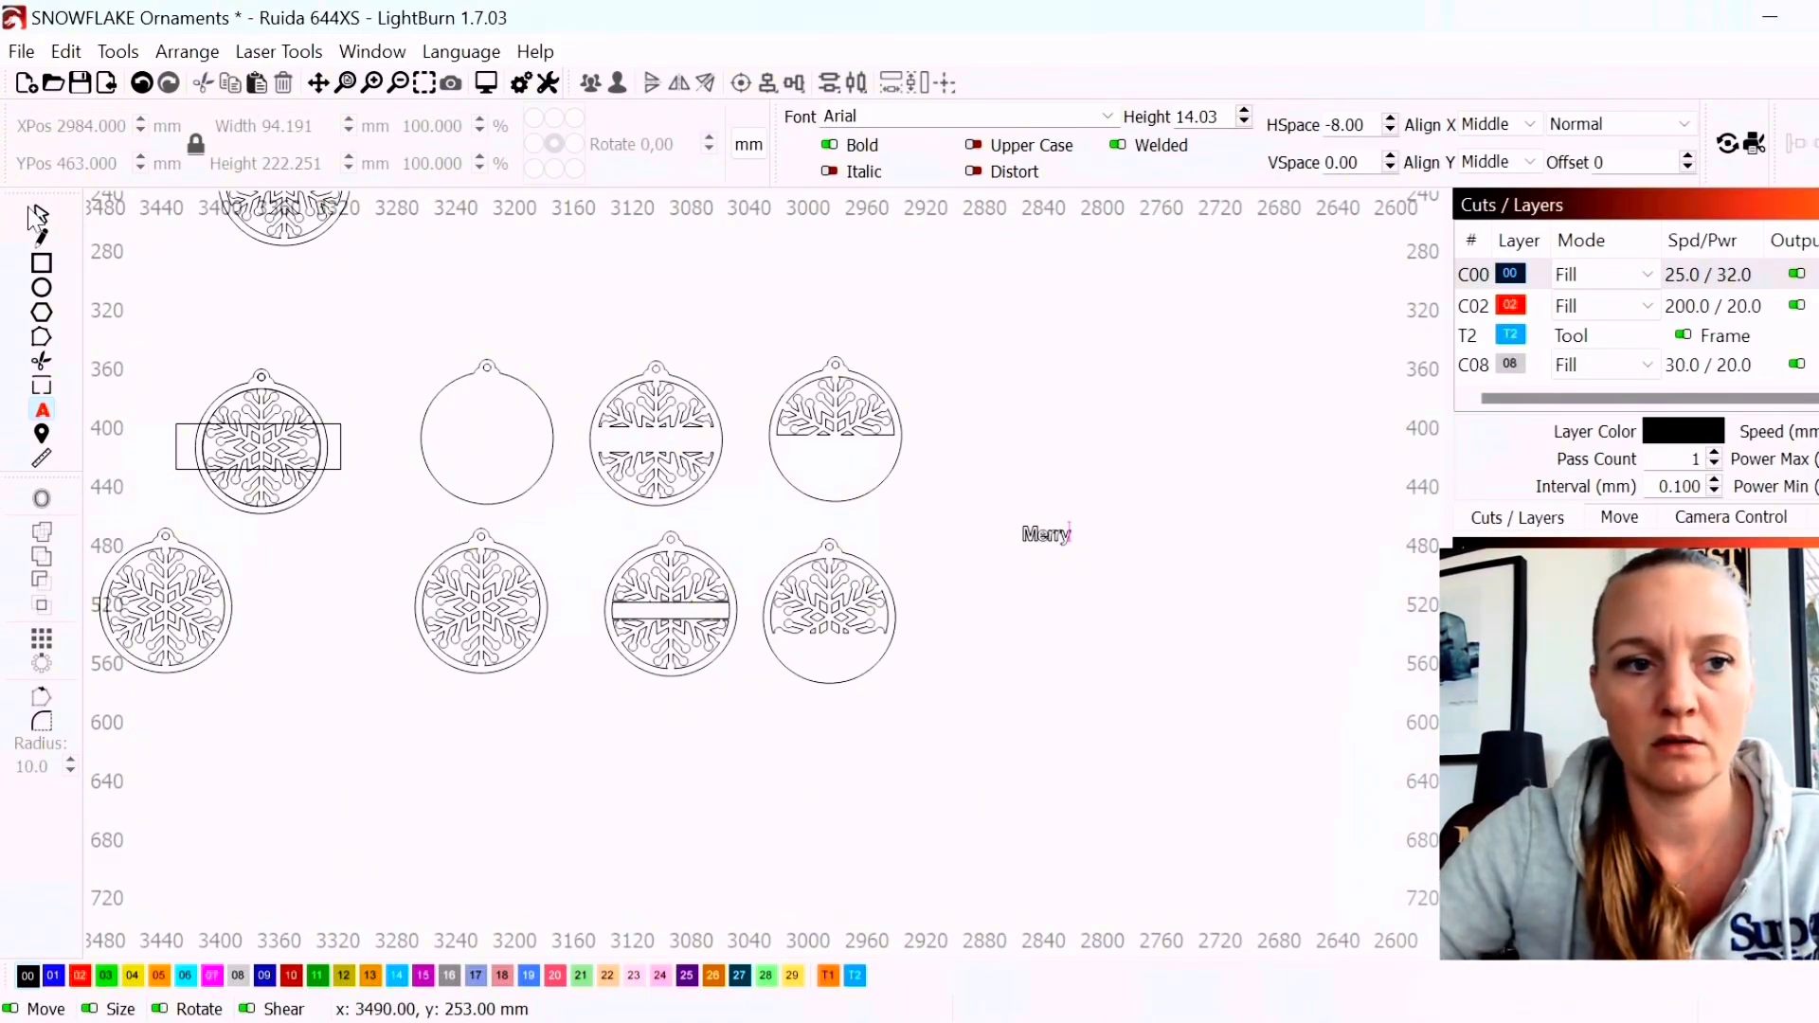
{"action": "left_click", "coordinate": [37, 216]}
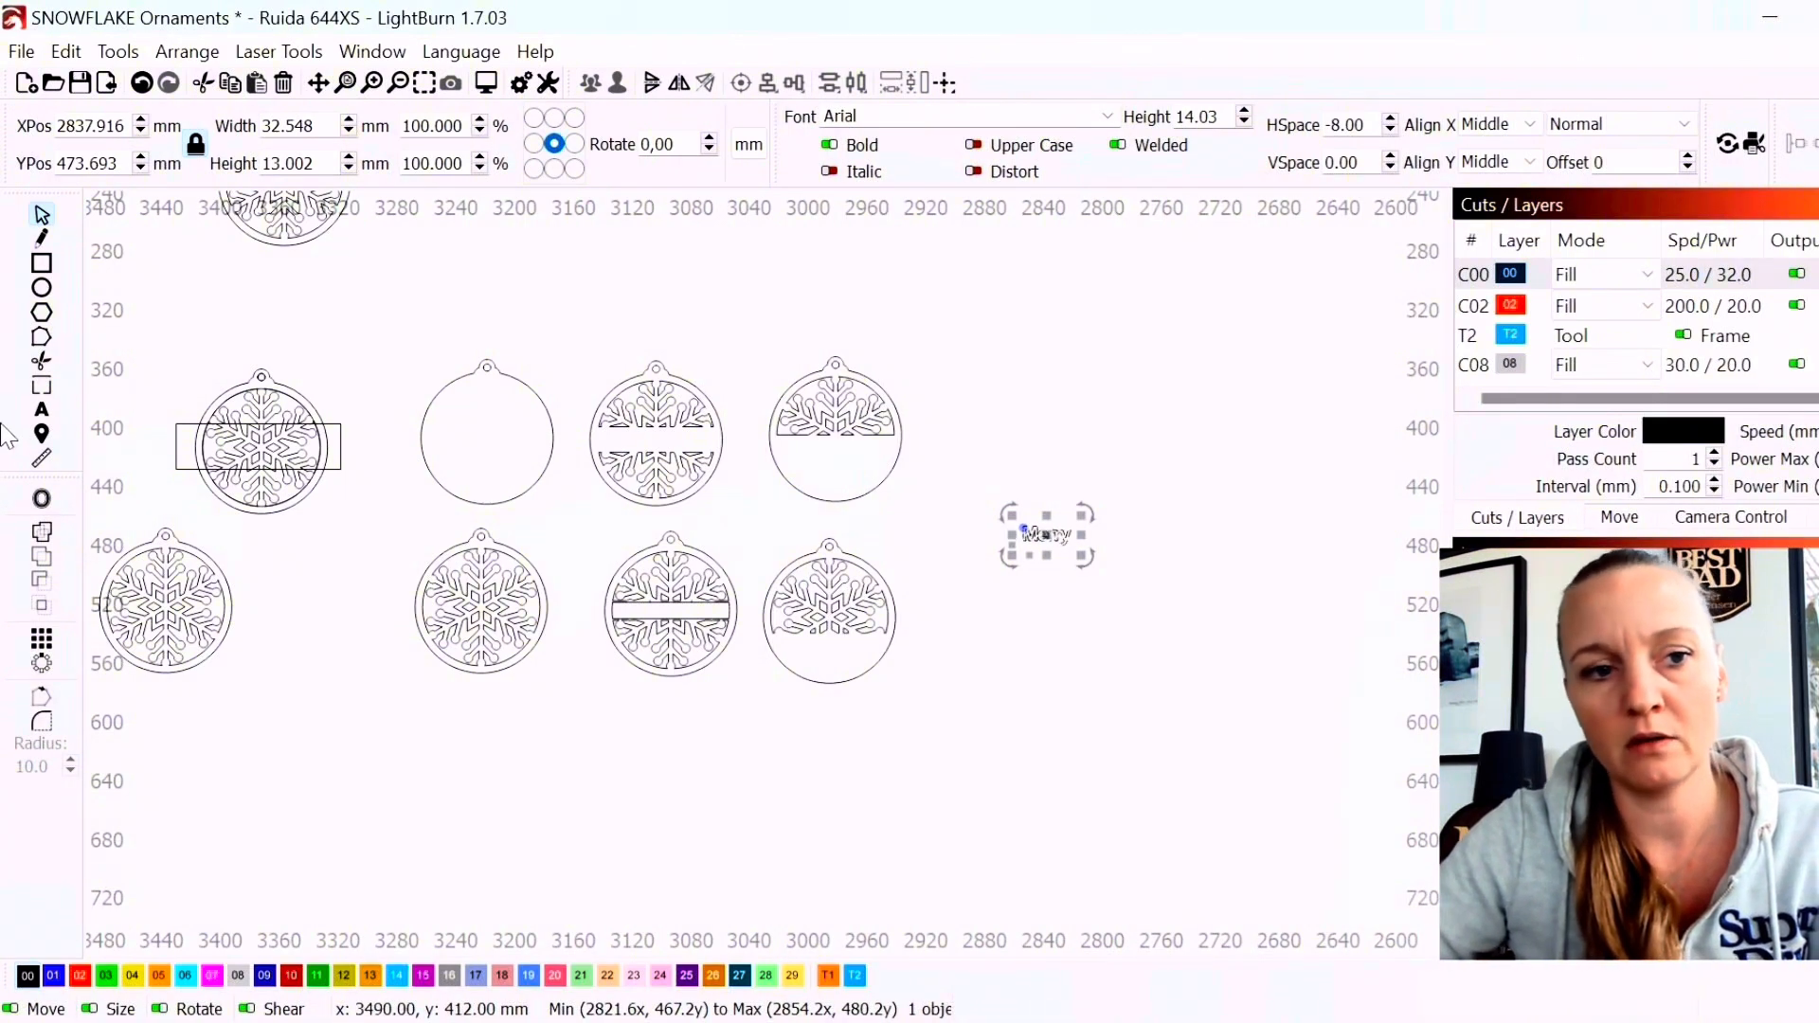
Add a separate text "Christmas" below "Merry" with the same font settings
{"action": "left_click", "coordinate": [43, 414]}
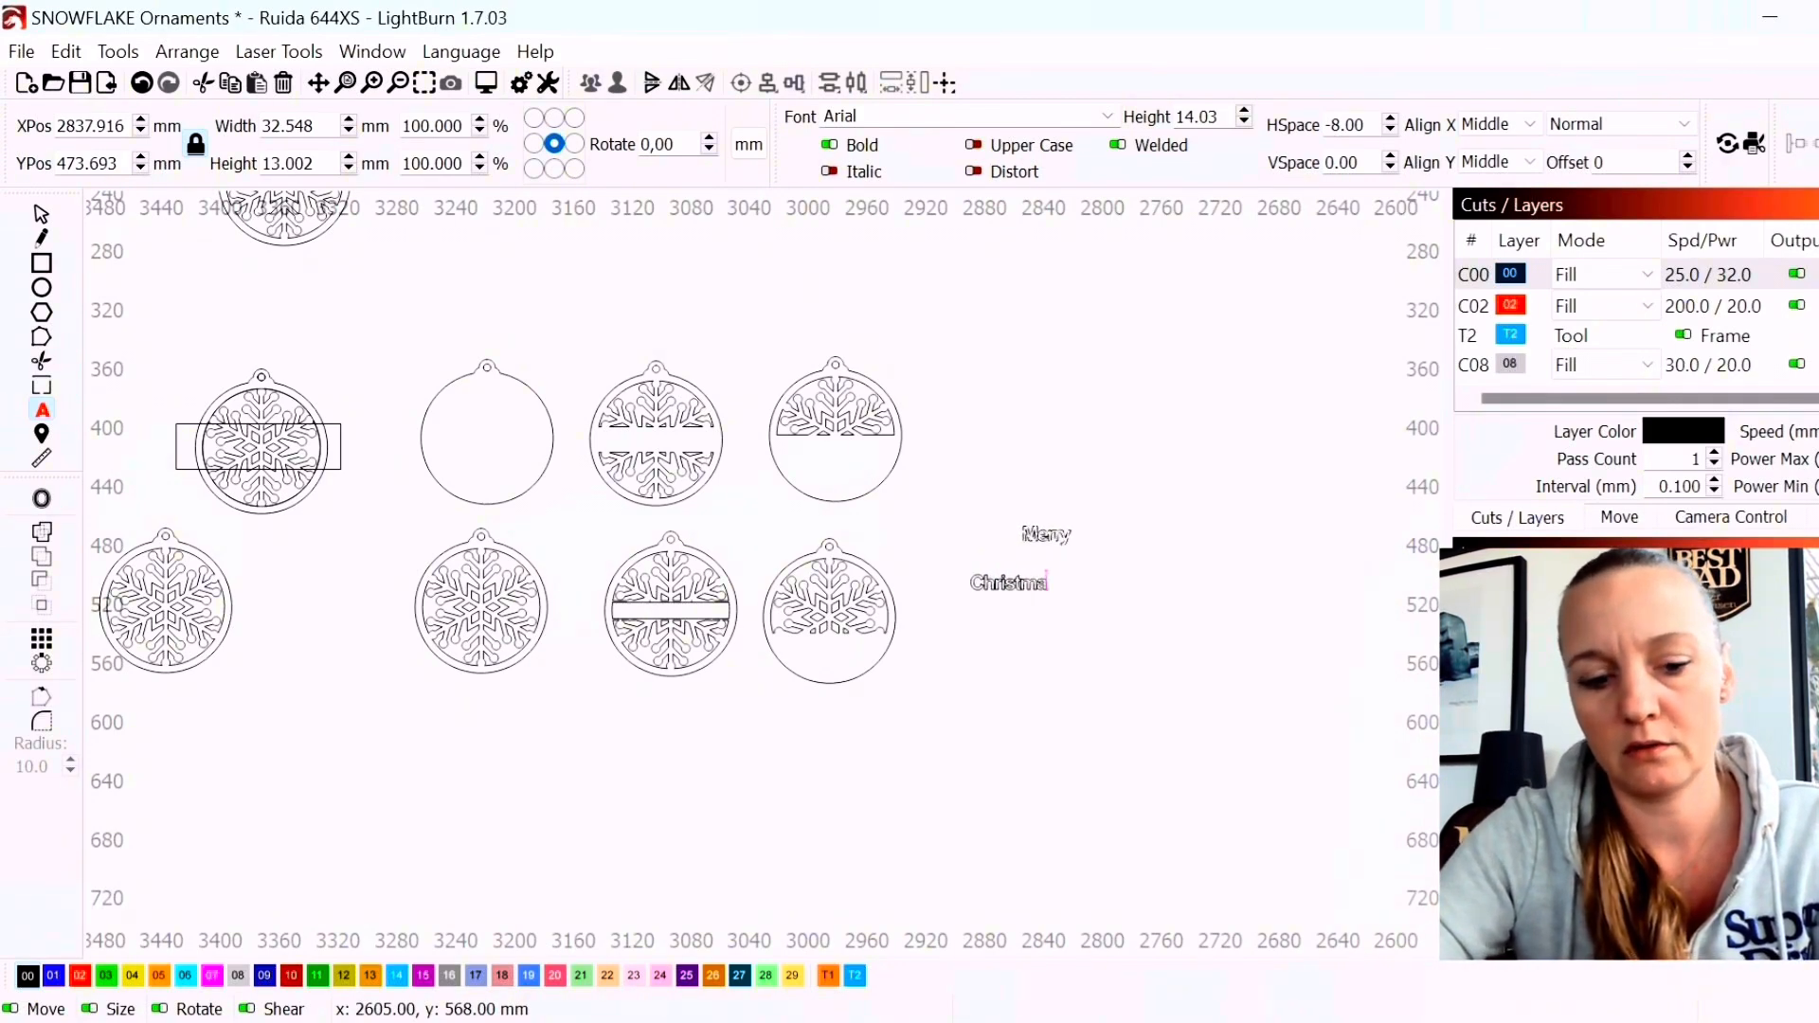
{"action": "type", "text": "s"}
{"action": "left_click", "coordinate": [39, 217]}
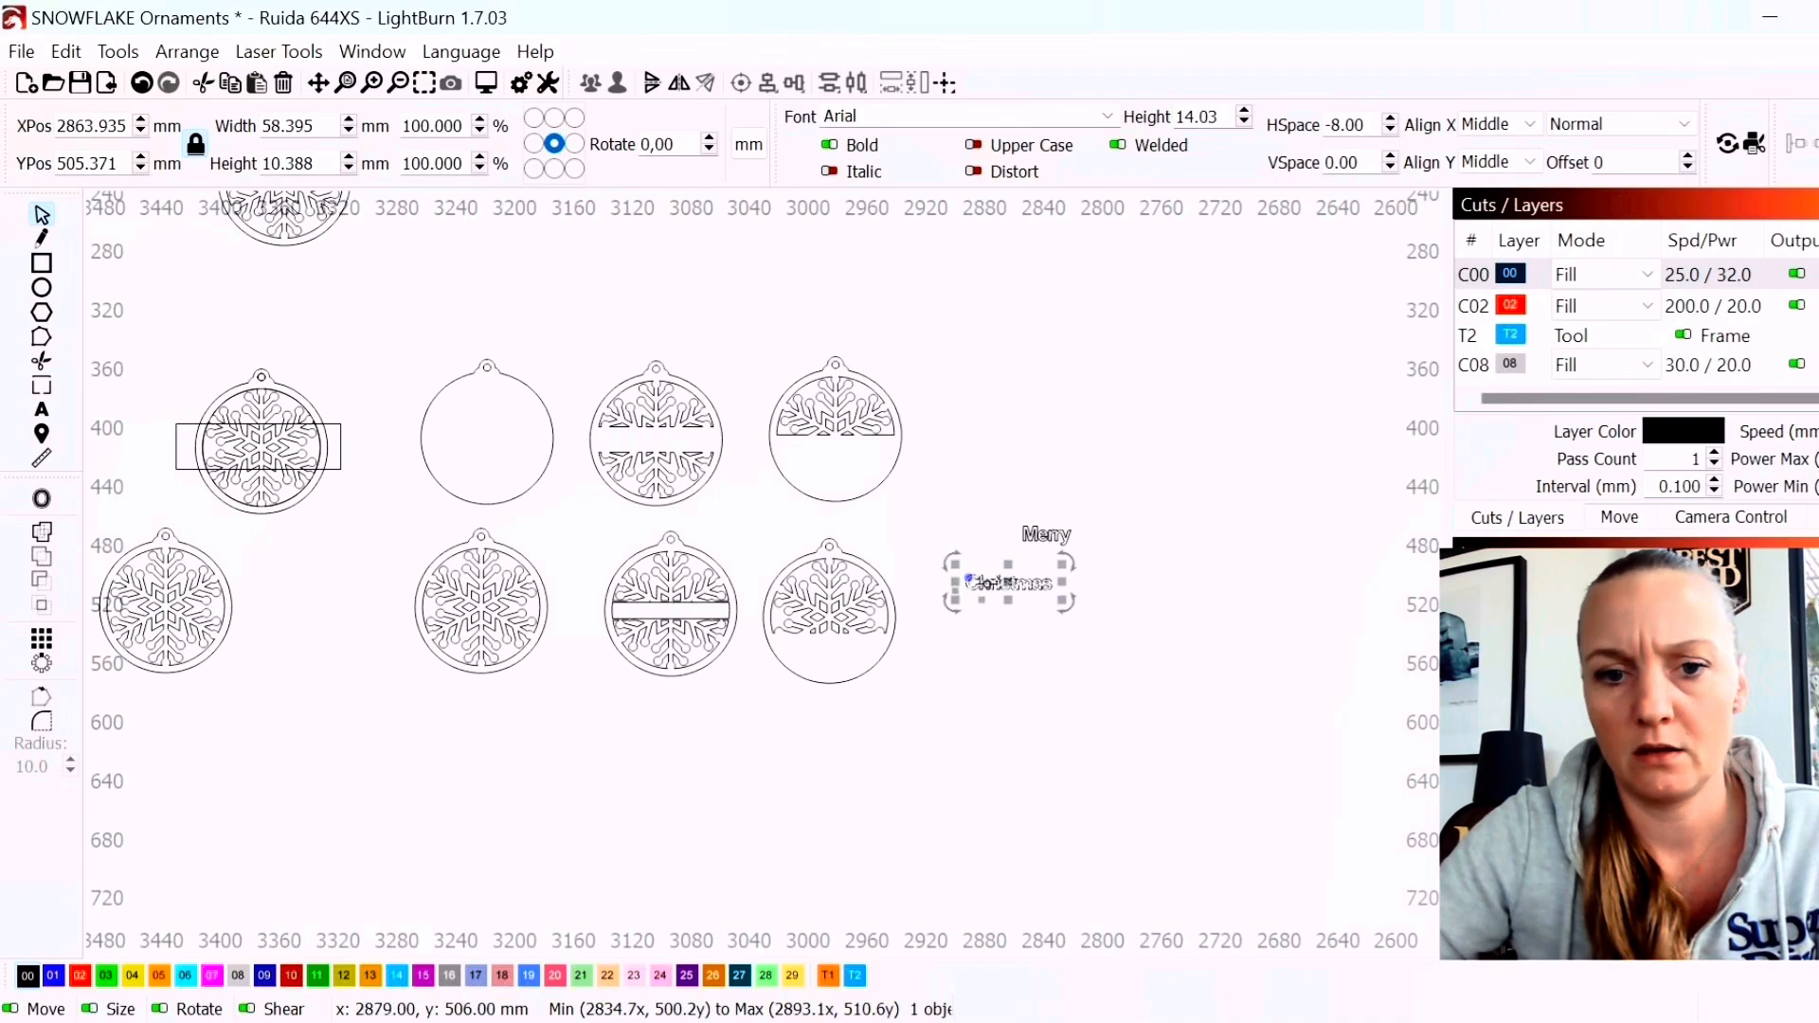
Move "Christmas" up close beneath "Merry" so the two words form a centred stack
{"action": "scroll", "coordinate": [1016, 580], "scroll_direction": "up", "scroll_amount": 3}
{"action": "left_click_drag", "start_coordinate": [1073, 566], "coordinate": [1090, 533]}
{"action": "scroll", "coordinate": [1103, 546], "scroll_direction": "up", "scroll_amount": 3}
{"action": "left_click", "coordinate": [918, 324]}
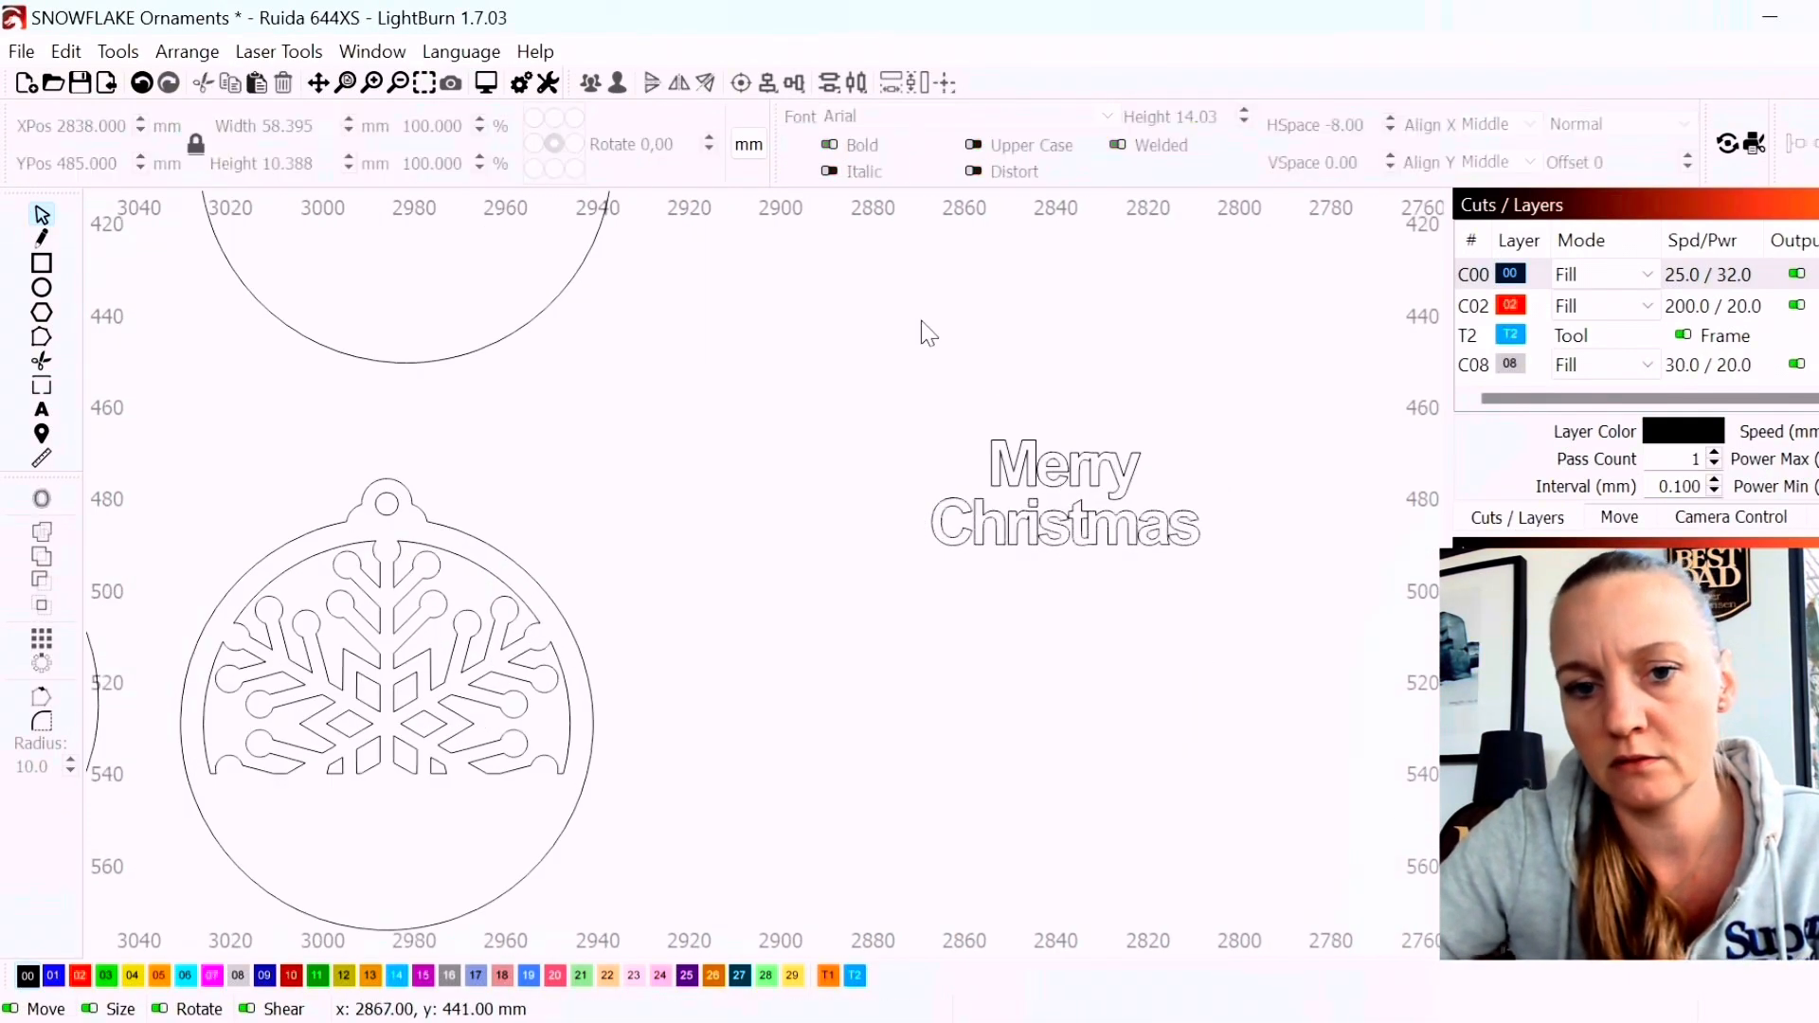
Align the "Merry" and "Christmas" texts with each other using Align V-Center
{"action": "left_click_drag", "start_coordinate": [871, 360], "coordinate": [1356, 685]}
{"action": "left_click_drag", "start_coordinate": [1177, 572], "coordinate": [902, 658]}
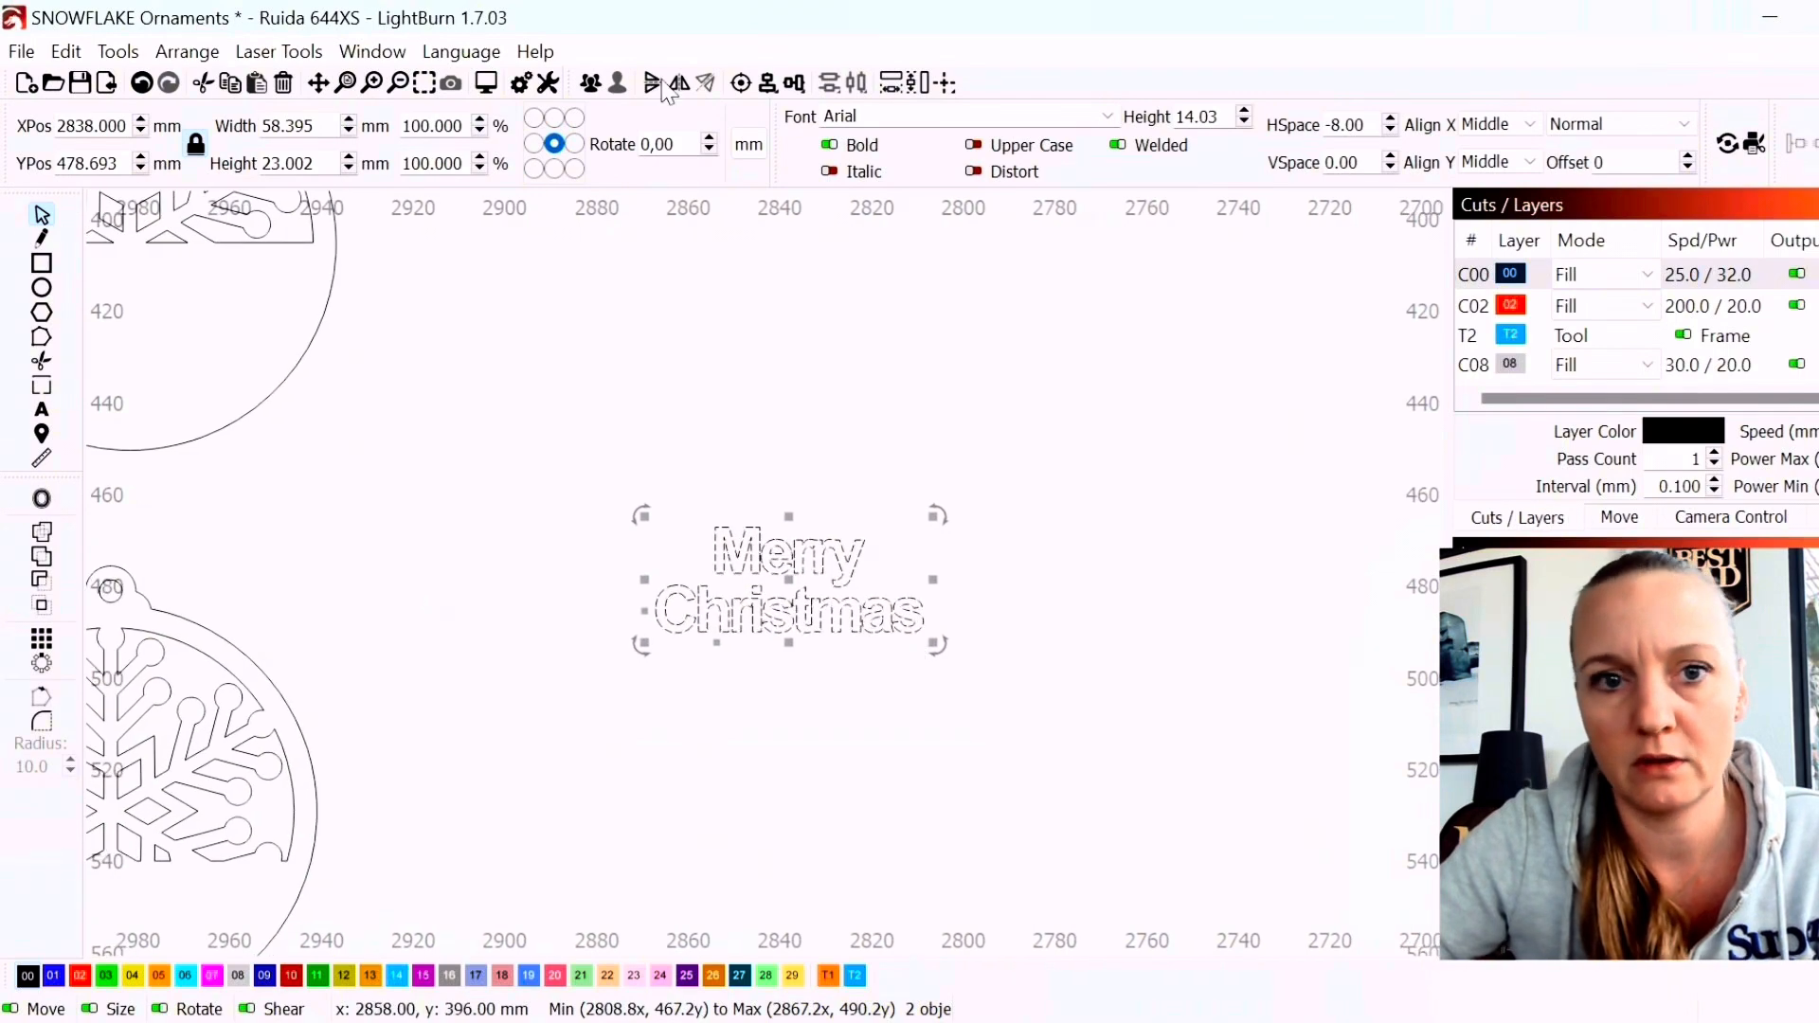
{"action": "left_click", "coordinate": [770, 85]}
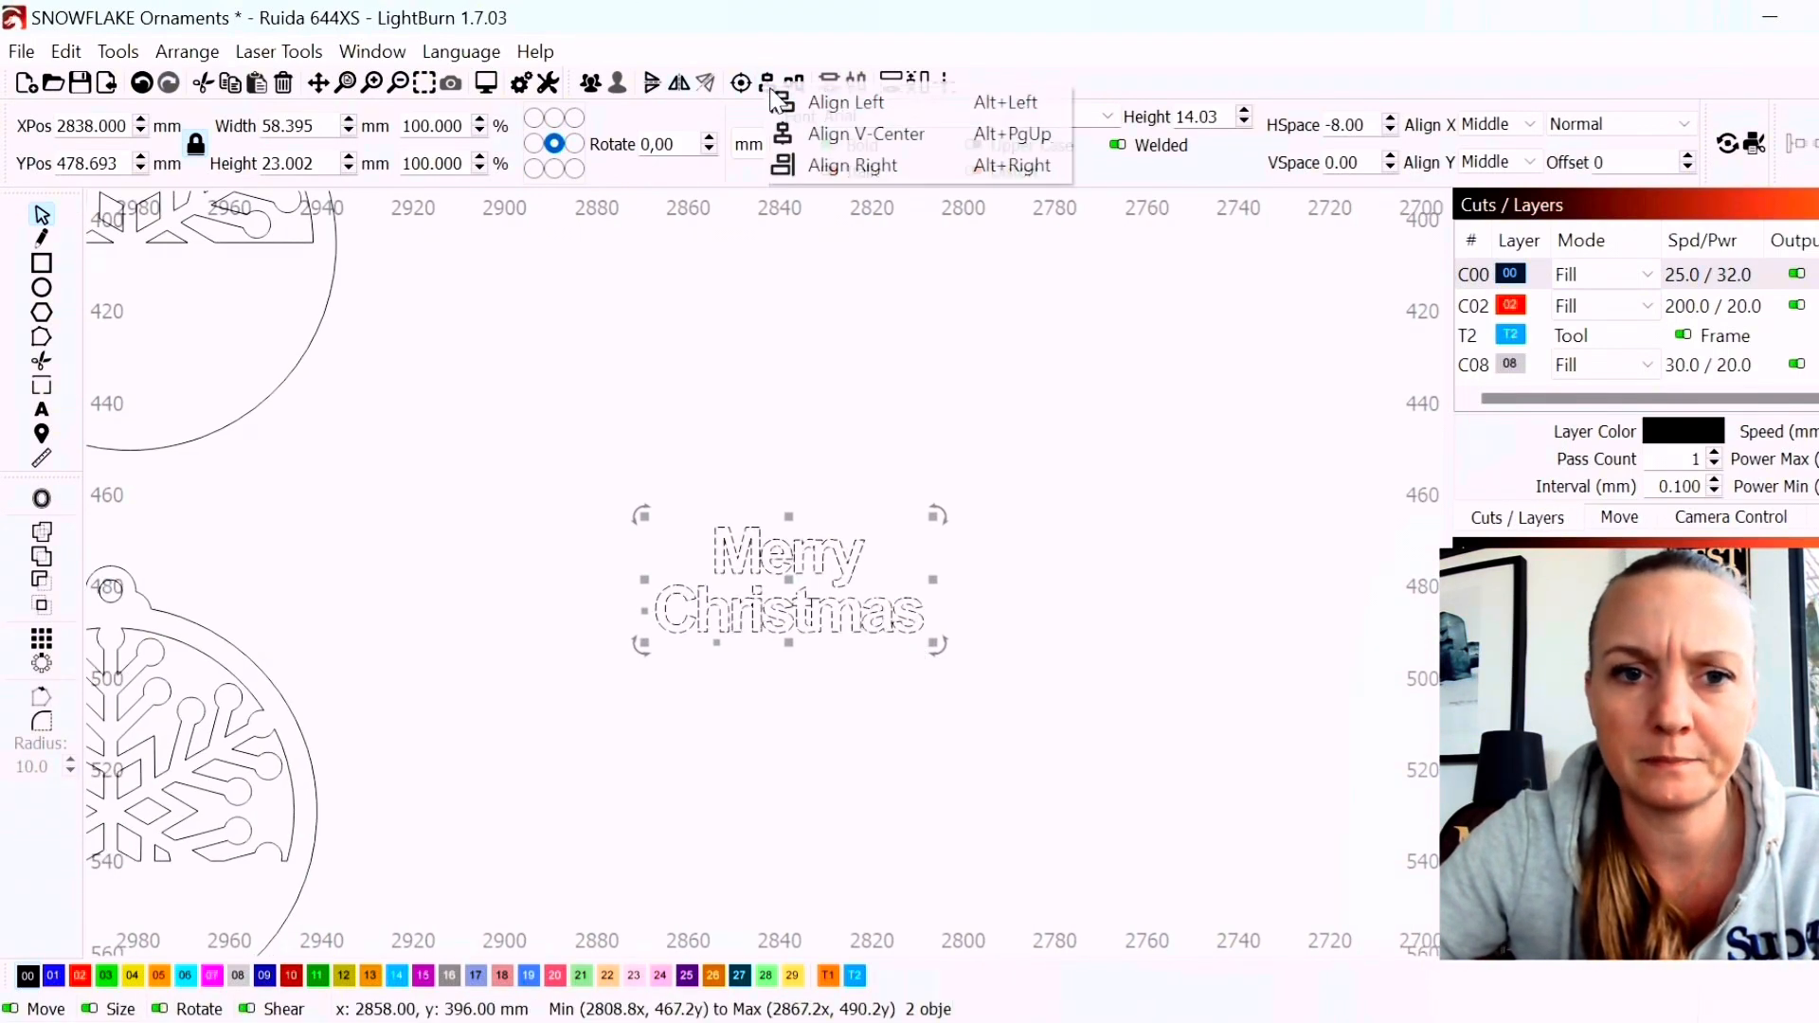
{"action": "left_click", "coordinate": [834, 134]}
Nudge "Merry" 2 mm down so it sits closer to "Christmas"
{"action": "scroll", "coordinate": [779, 495], "scroll_direction": "up", "scroll_amount": 2}
{"action": "left_click", "coordinate": [822, 407]}
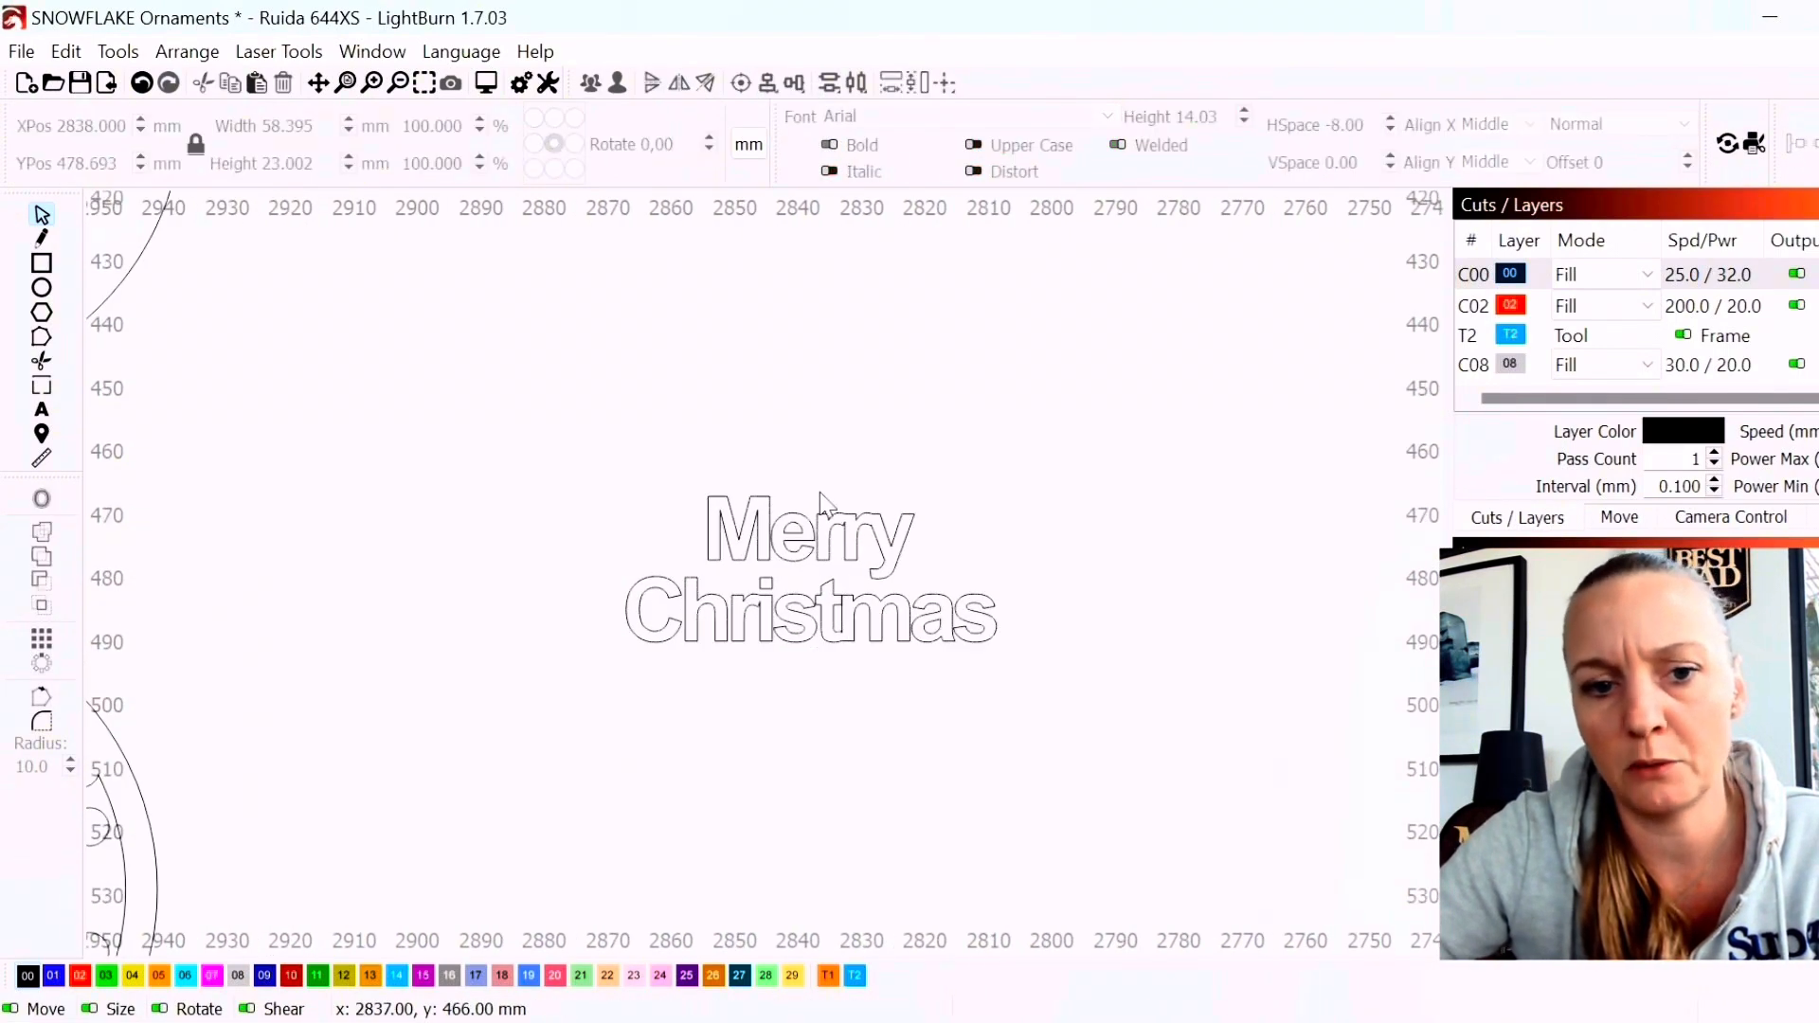
{"action": "left_click", "coordinate": [801, 559]}
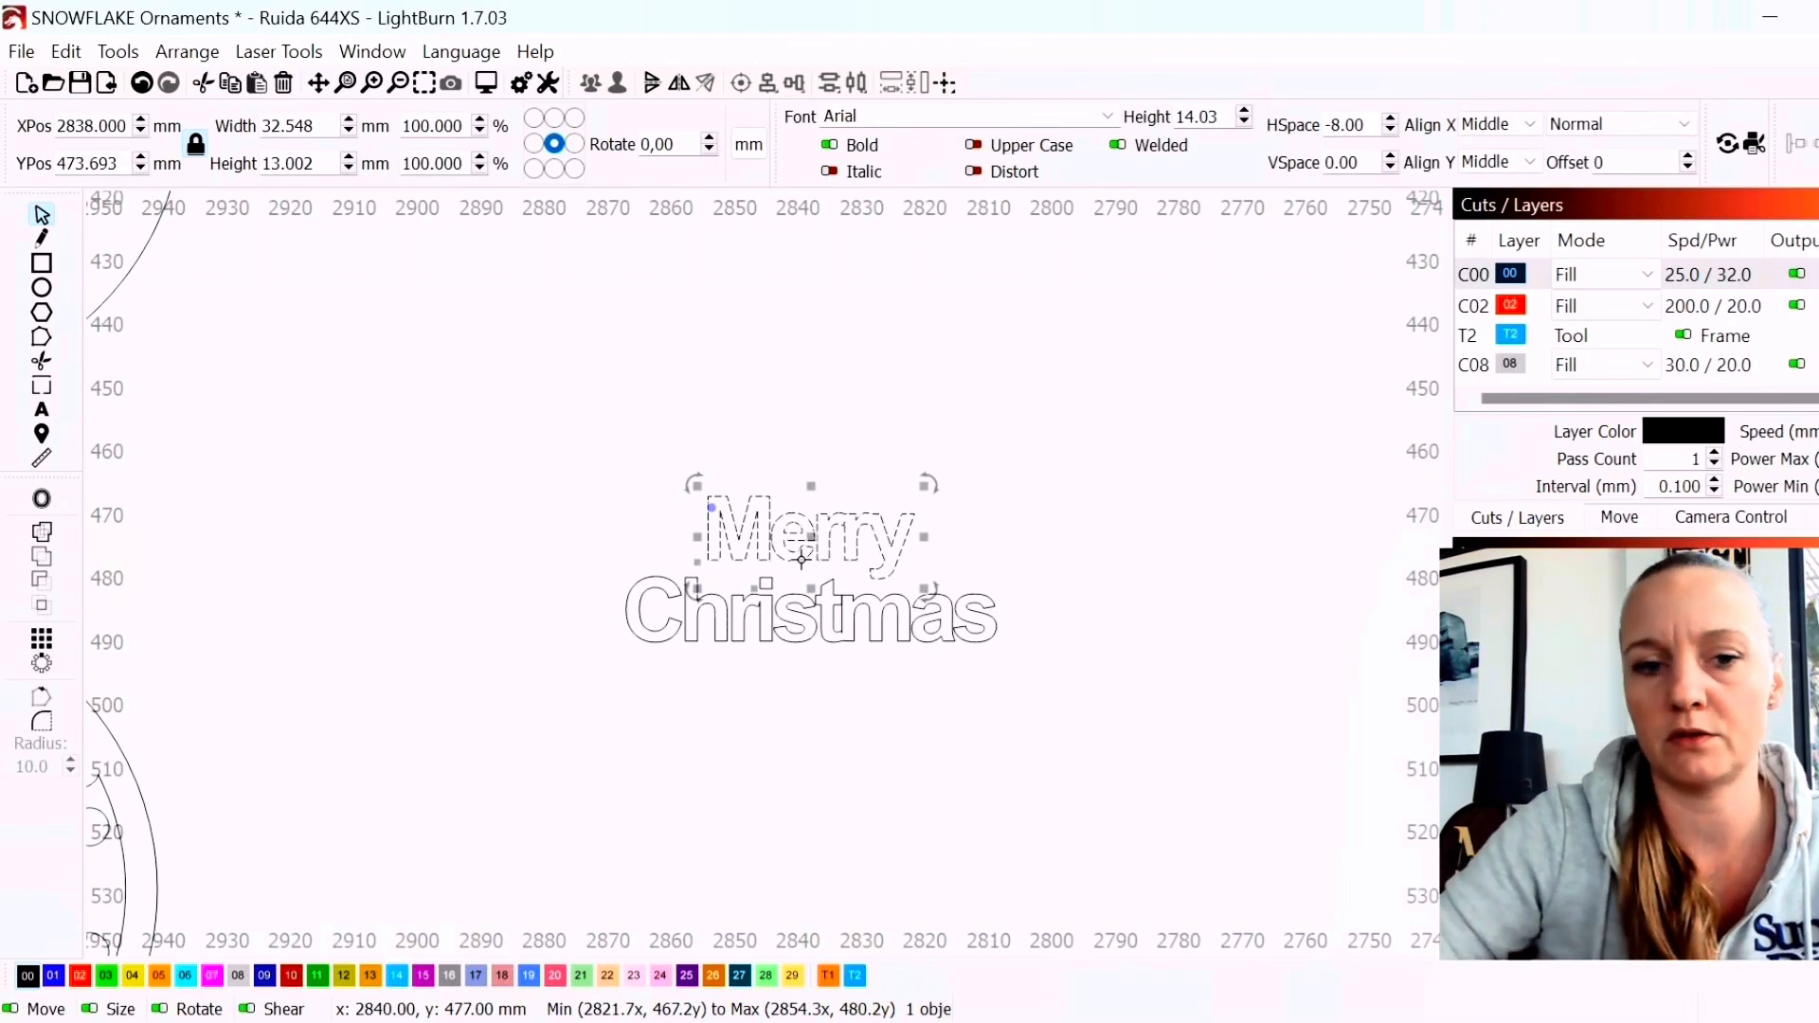
{"action": "key", "text": "Down"}
{"action": "key", "text": "Down"}
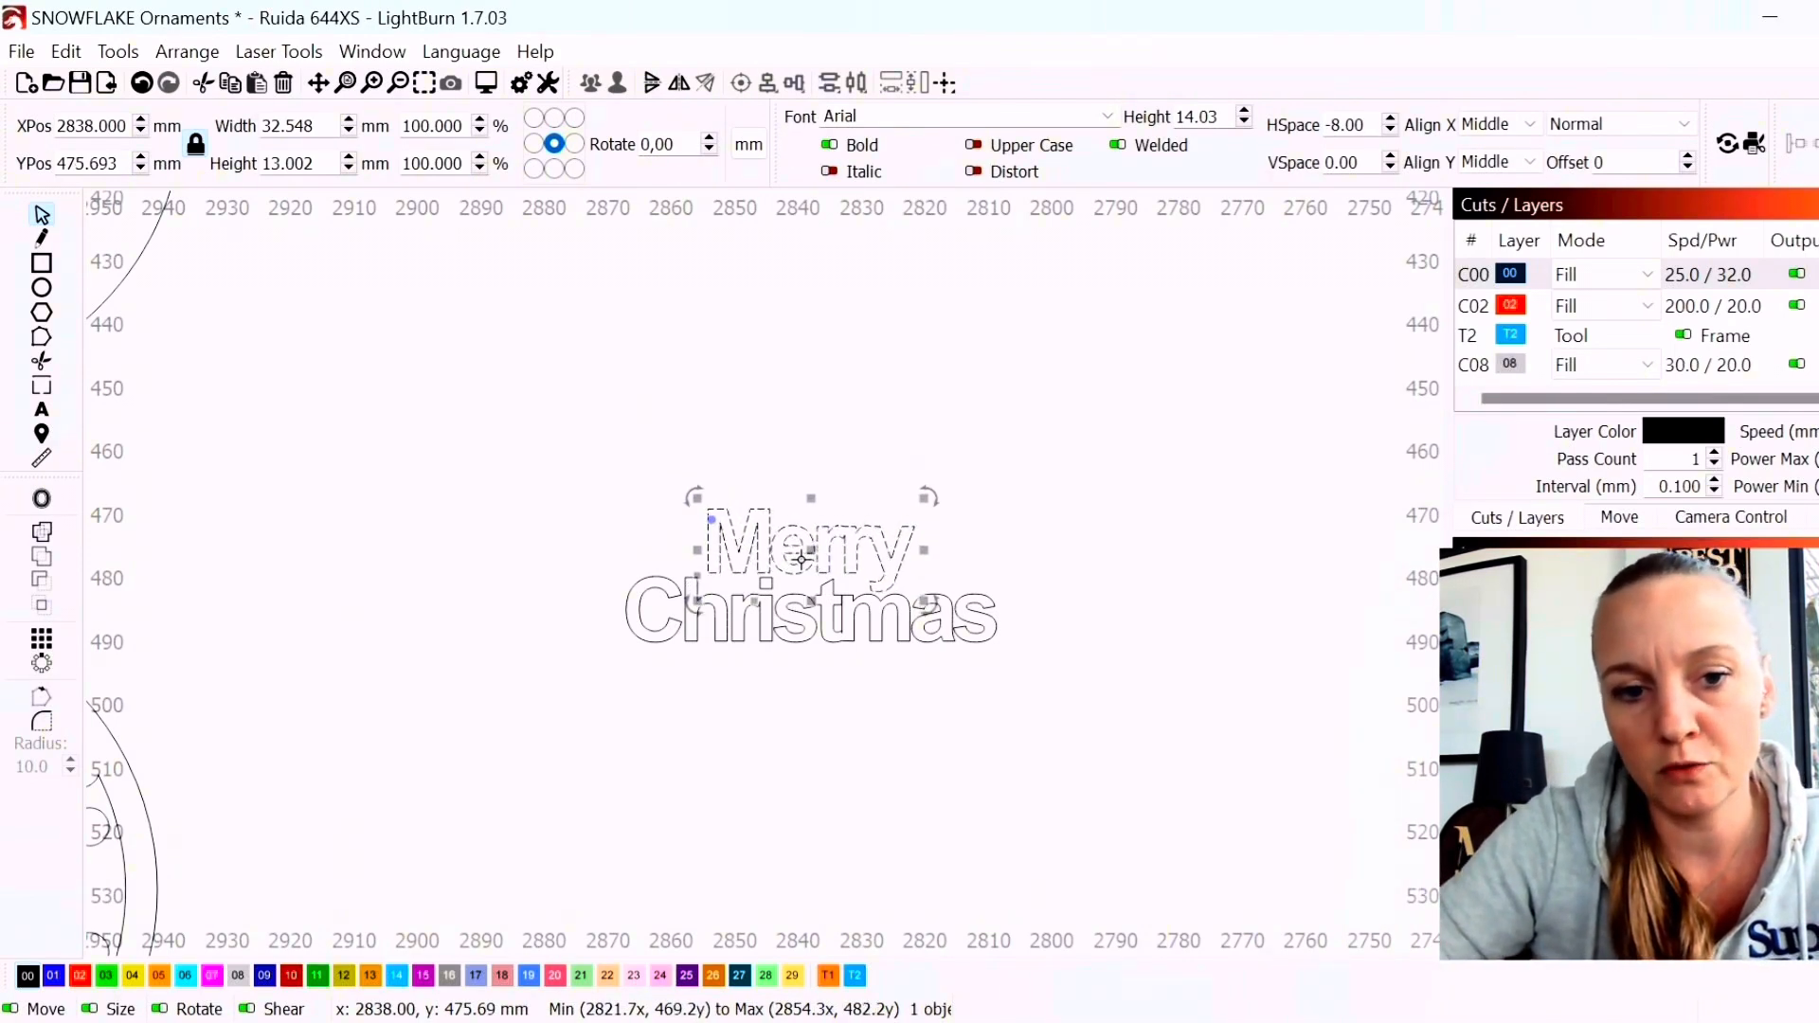
{"action": "left_click", "coordinate": [842, 815]}
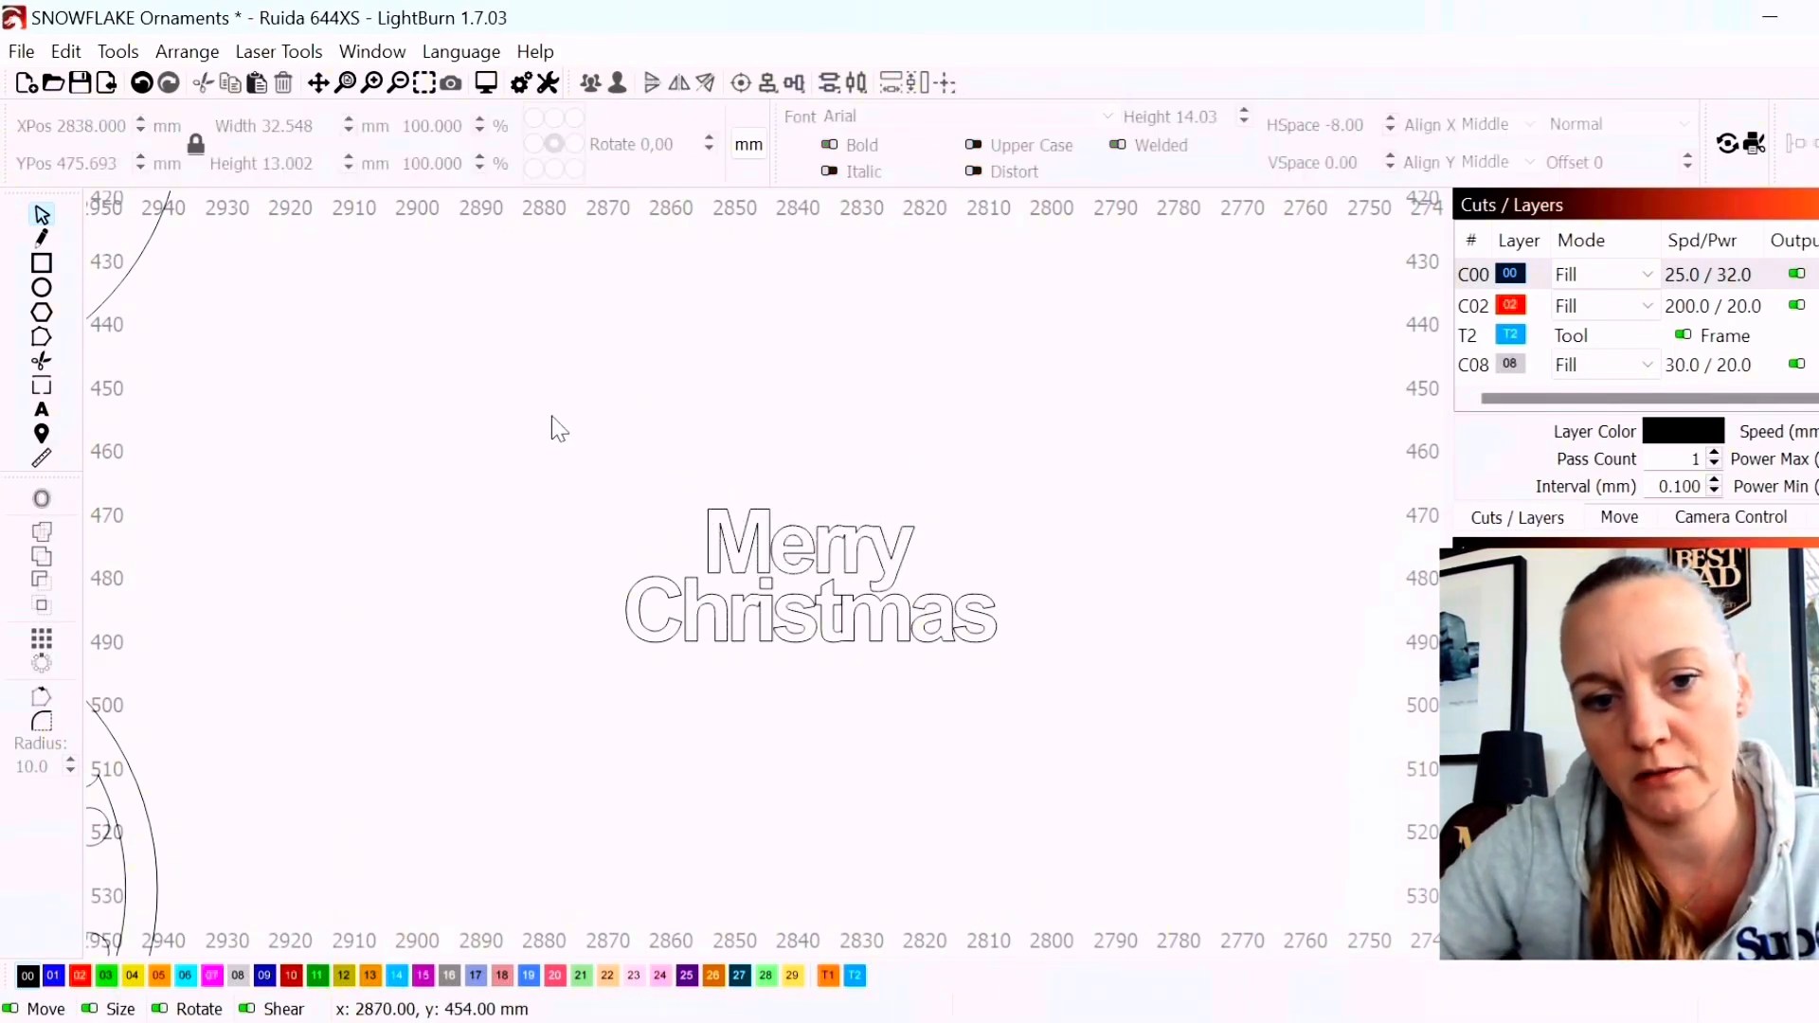
Change the font of both "Merry" and "Christmas" to Baby Girly Script
{"action": "left_click_drag", "start_coordinate": [515, 423], "coordinate": [1213, 836]}
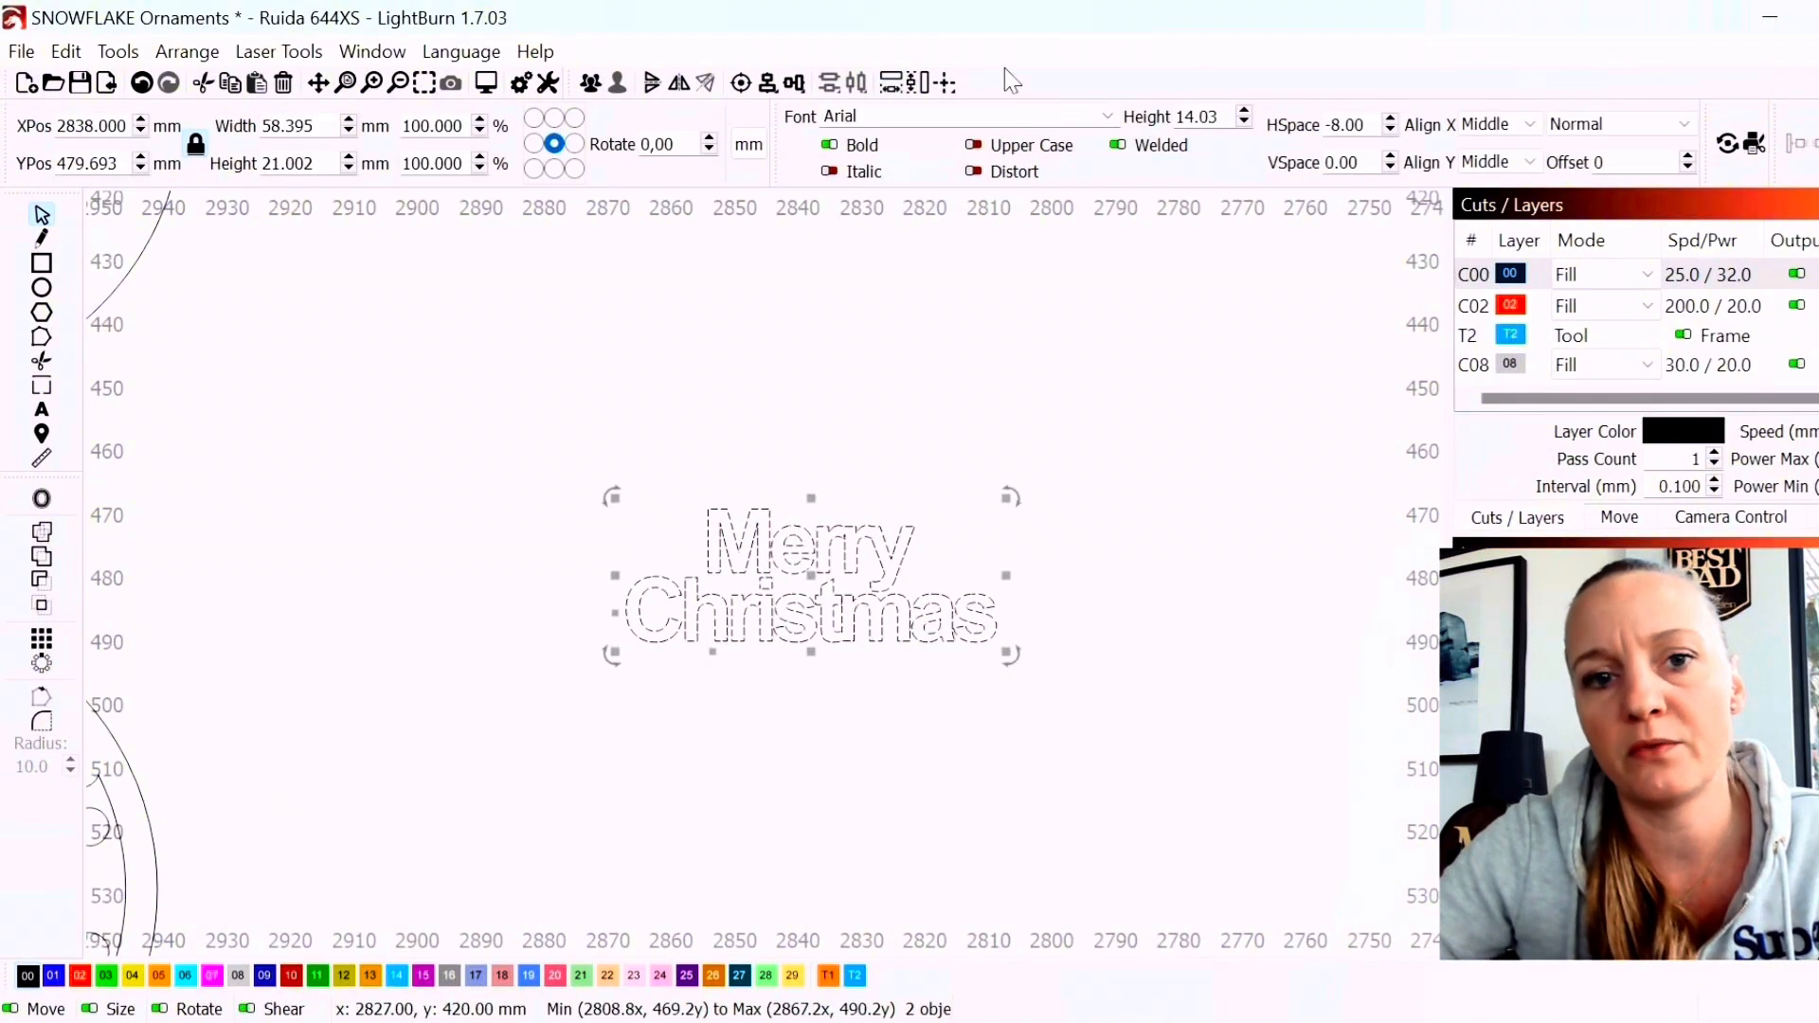
{"action": "left_click_drag", "start_coordinate": [1109, 325], "coordinate": [890, 341]}
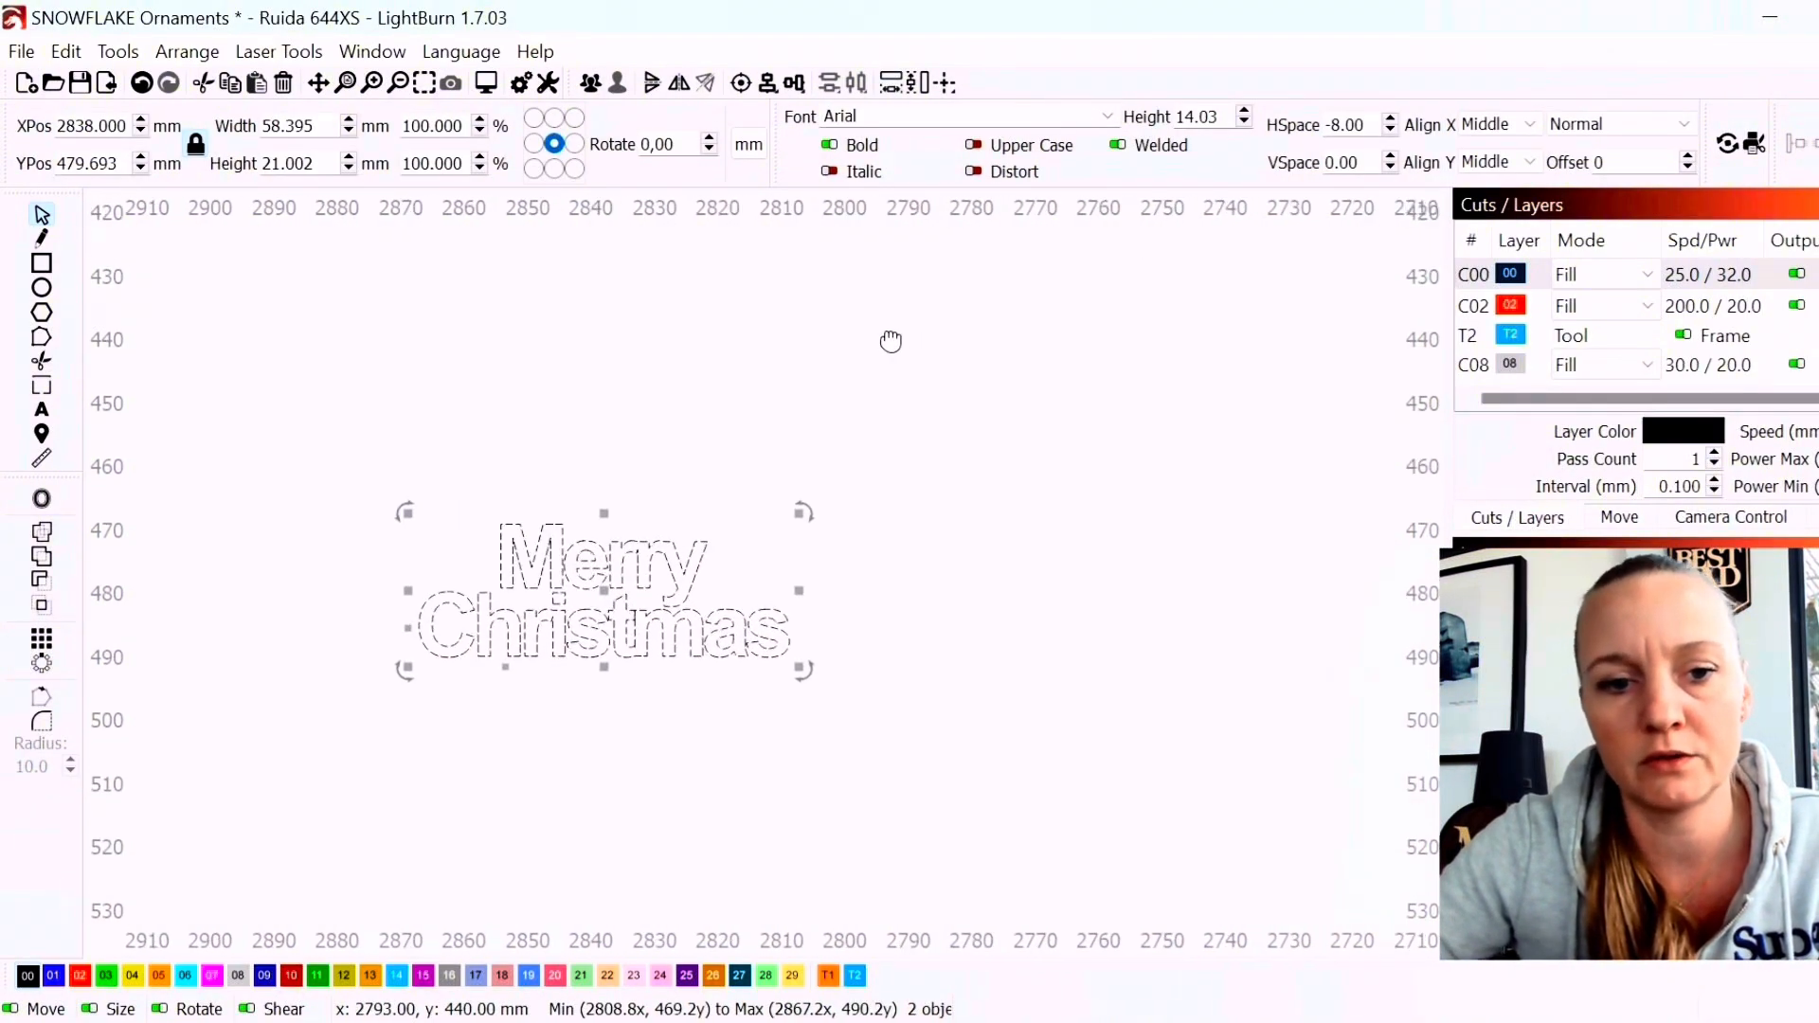
{"action": "left_click", "coordinate": [1111, 117]}
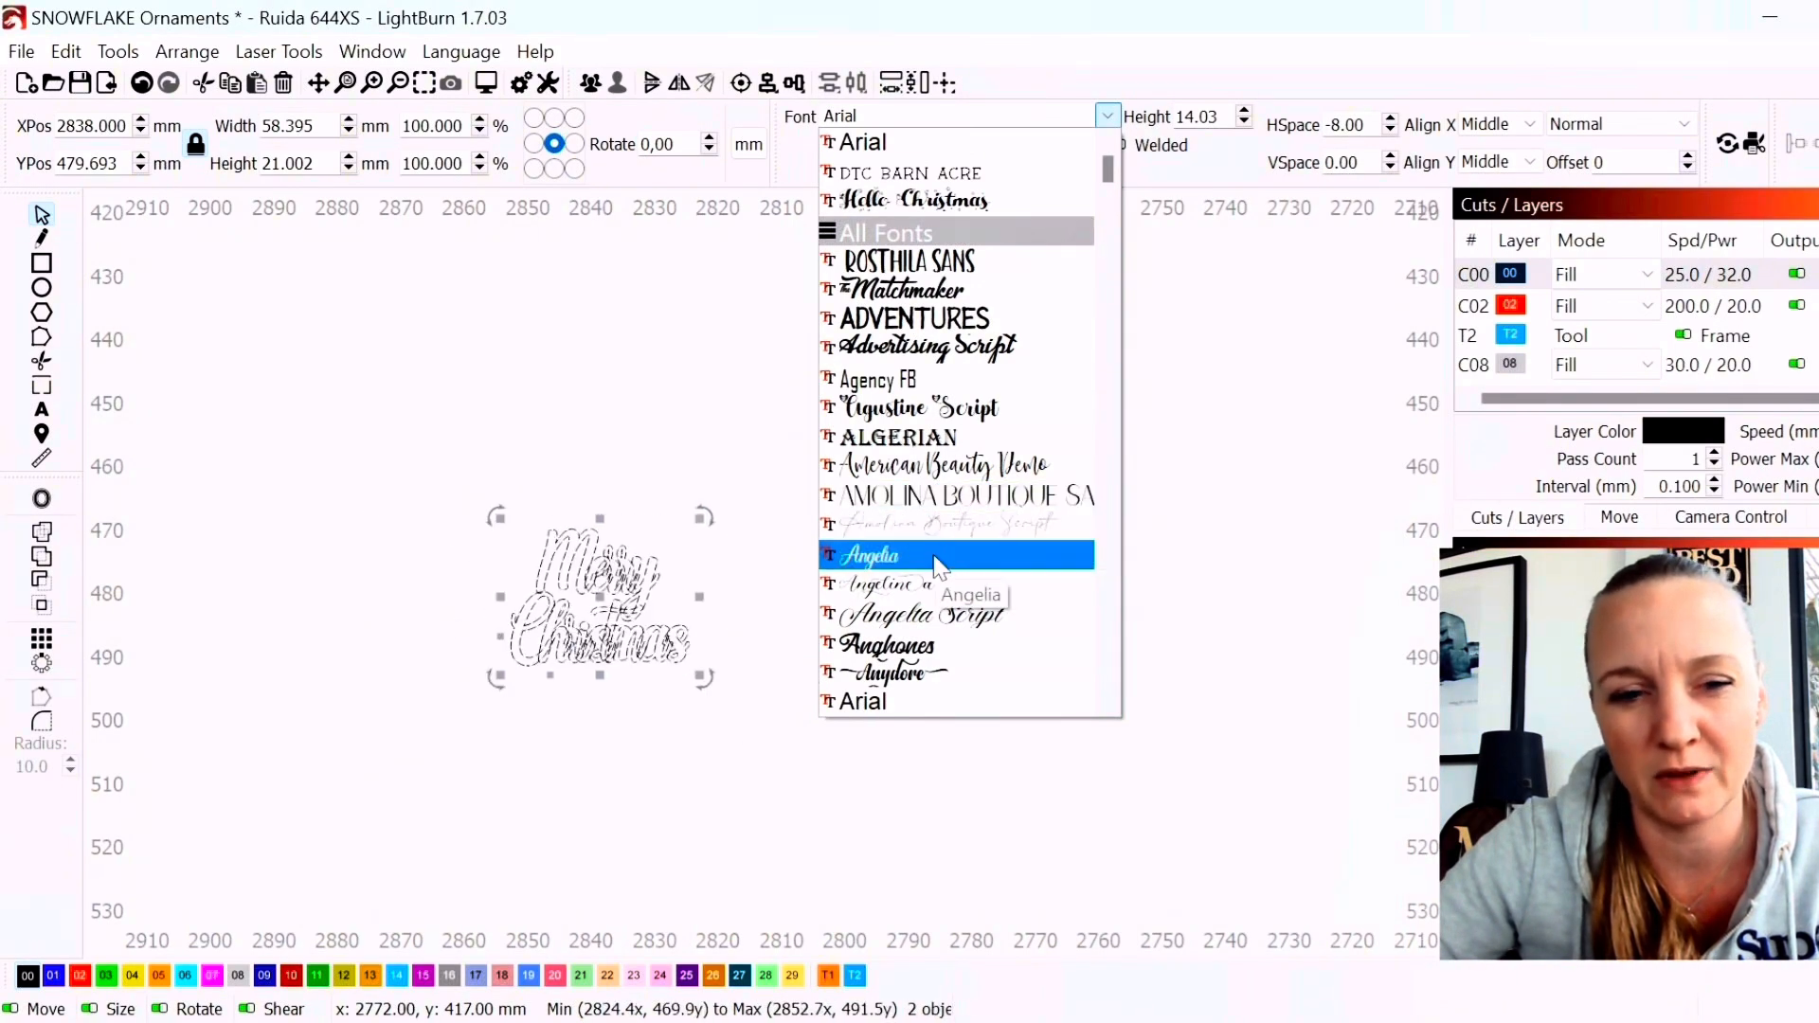
{"action": "scroll", "coordinate": [941, 567], "scroll_direction": "down", "scroll_amount": 2}
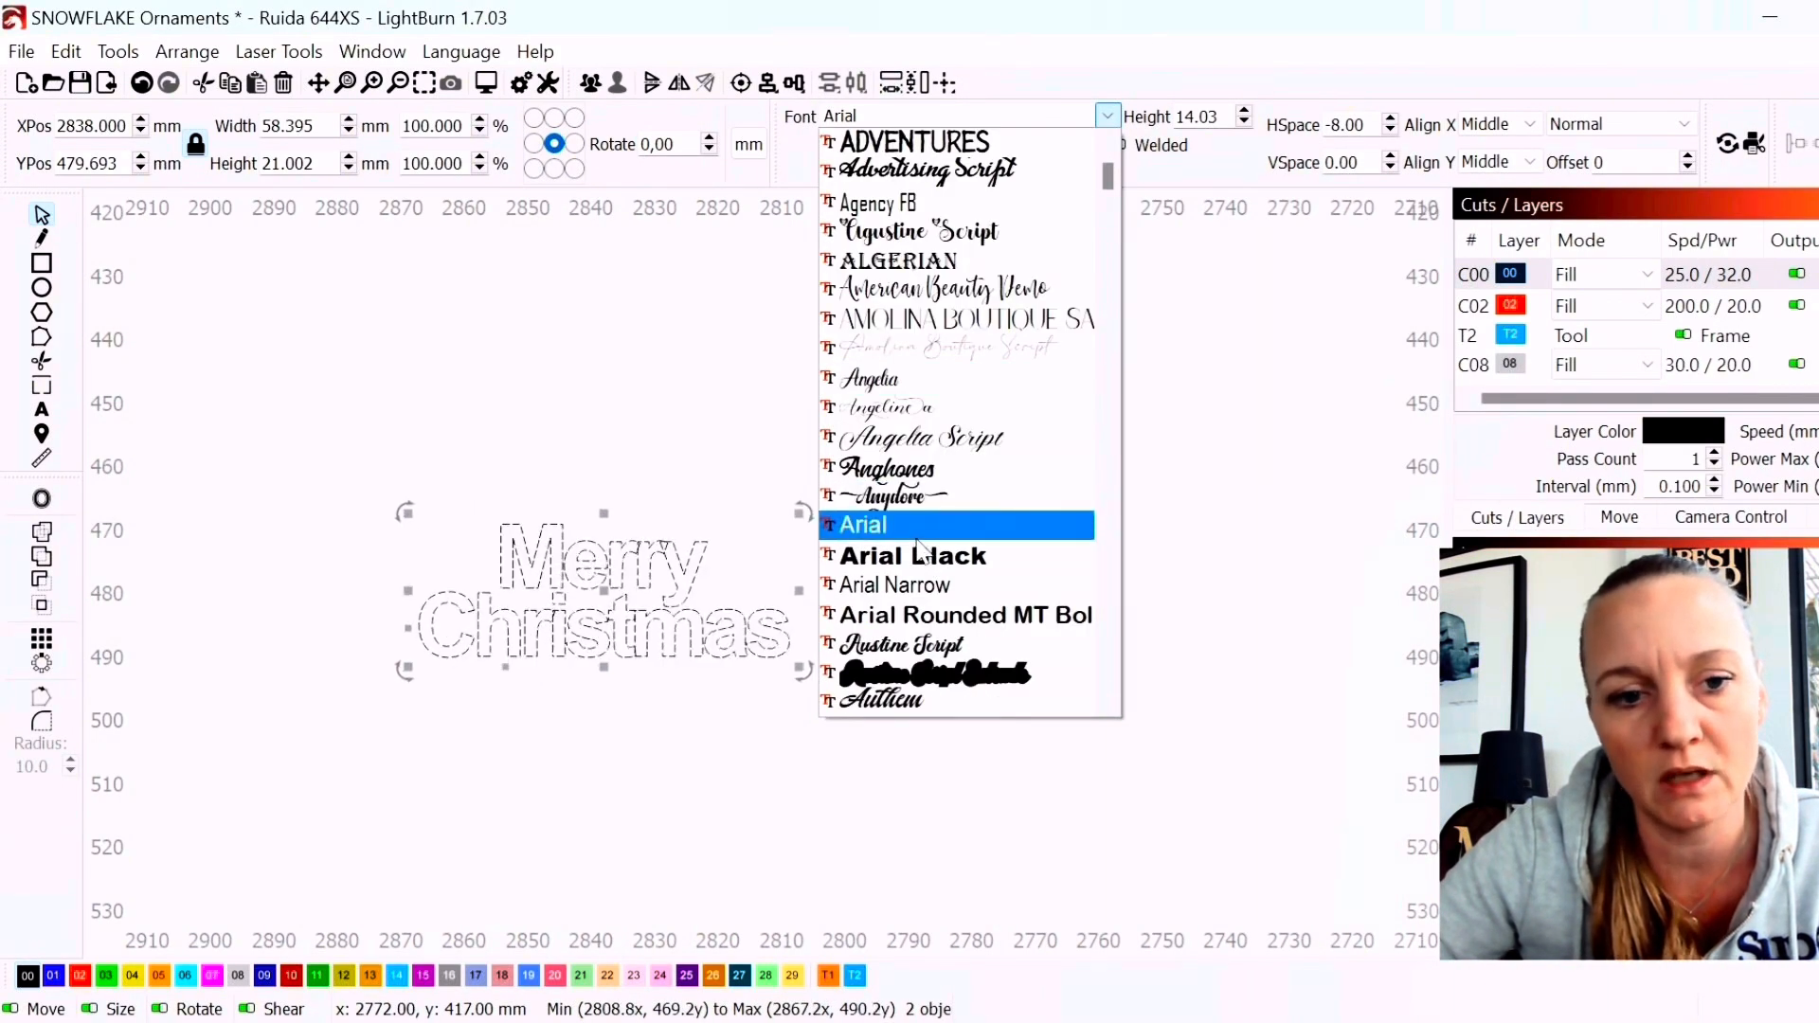
{"action": "scroll", "coordinate": [919, 594], "scroll_direction": "down", "scroll_amount": 4}
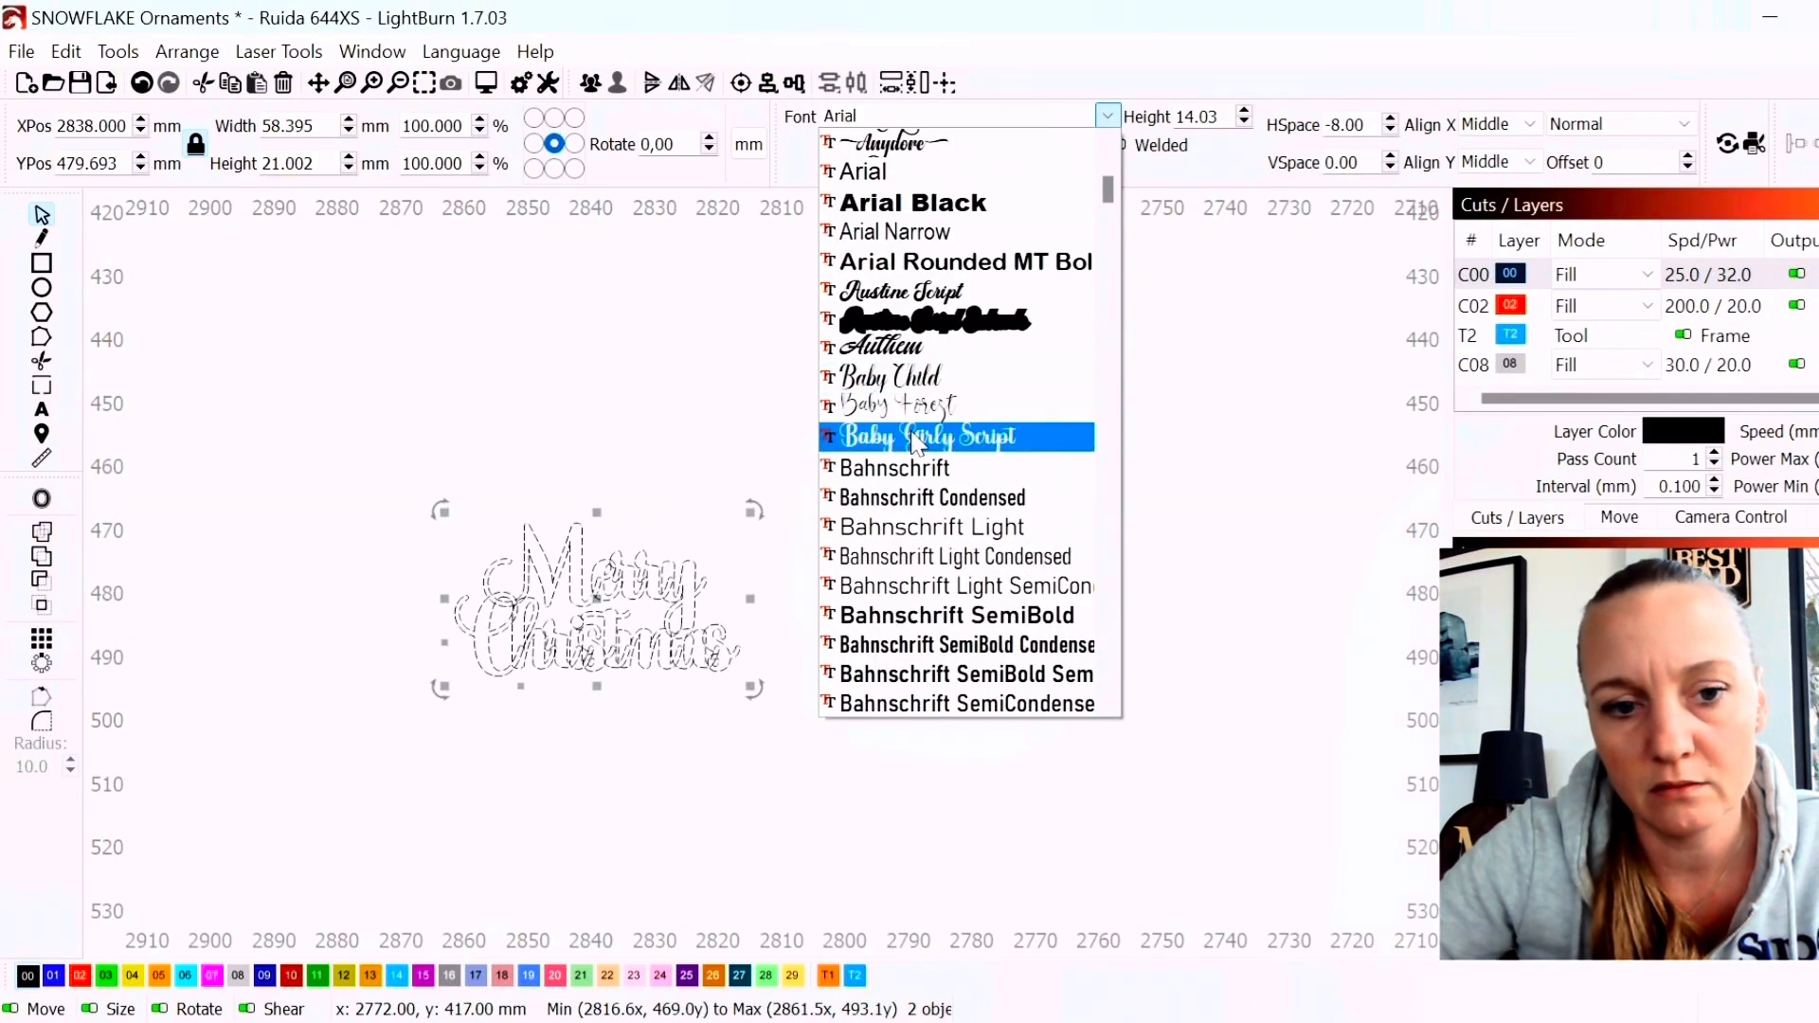
{"action": "left_click", "coordinate": [917, 442]}
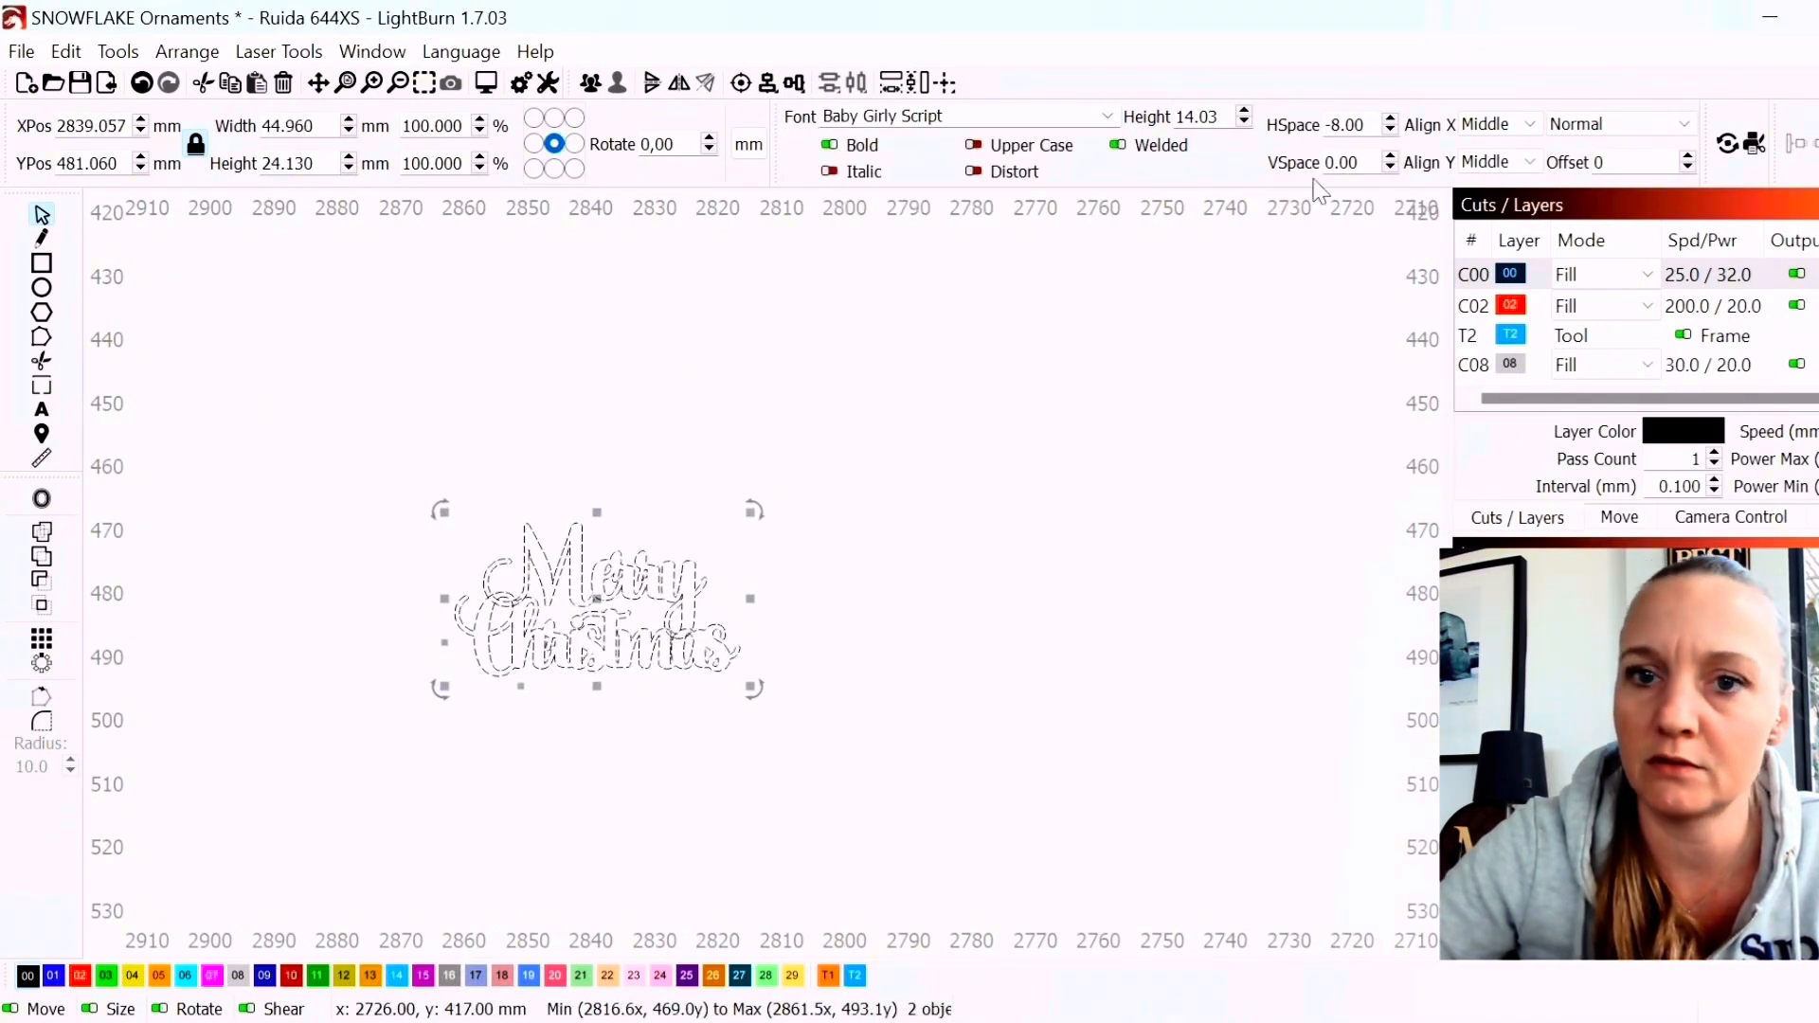
Set the horizontal letter spacing of both words to 0
{"action": "double_click", "coordinate": [1346, 126]}
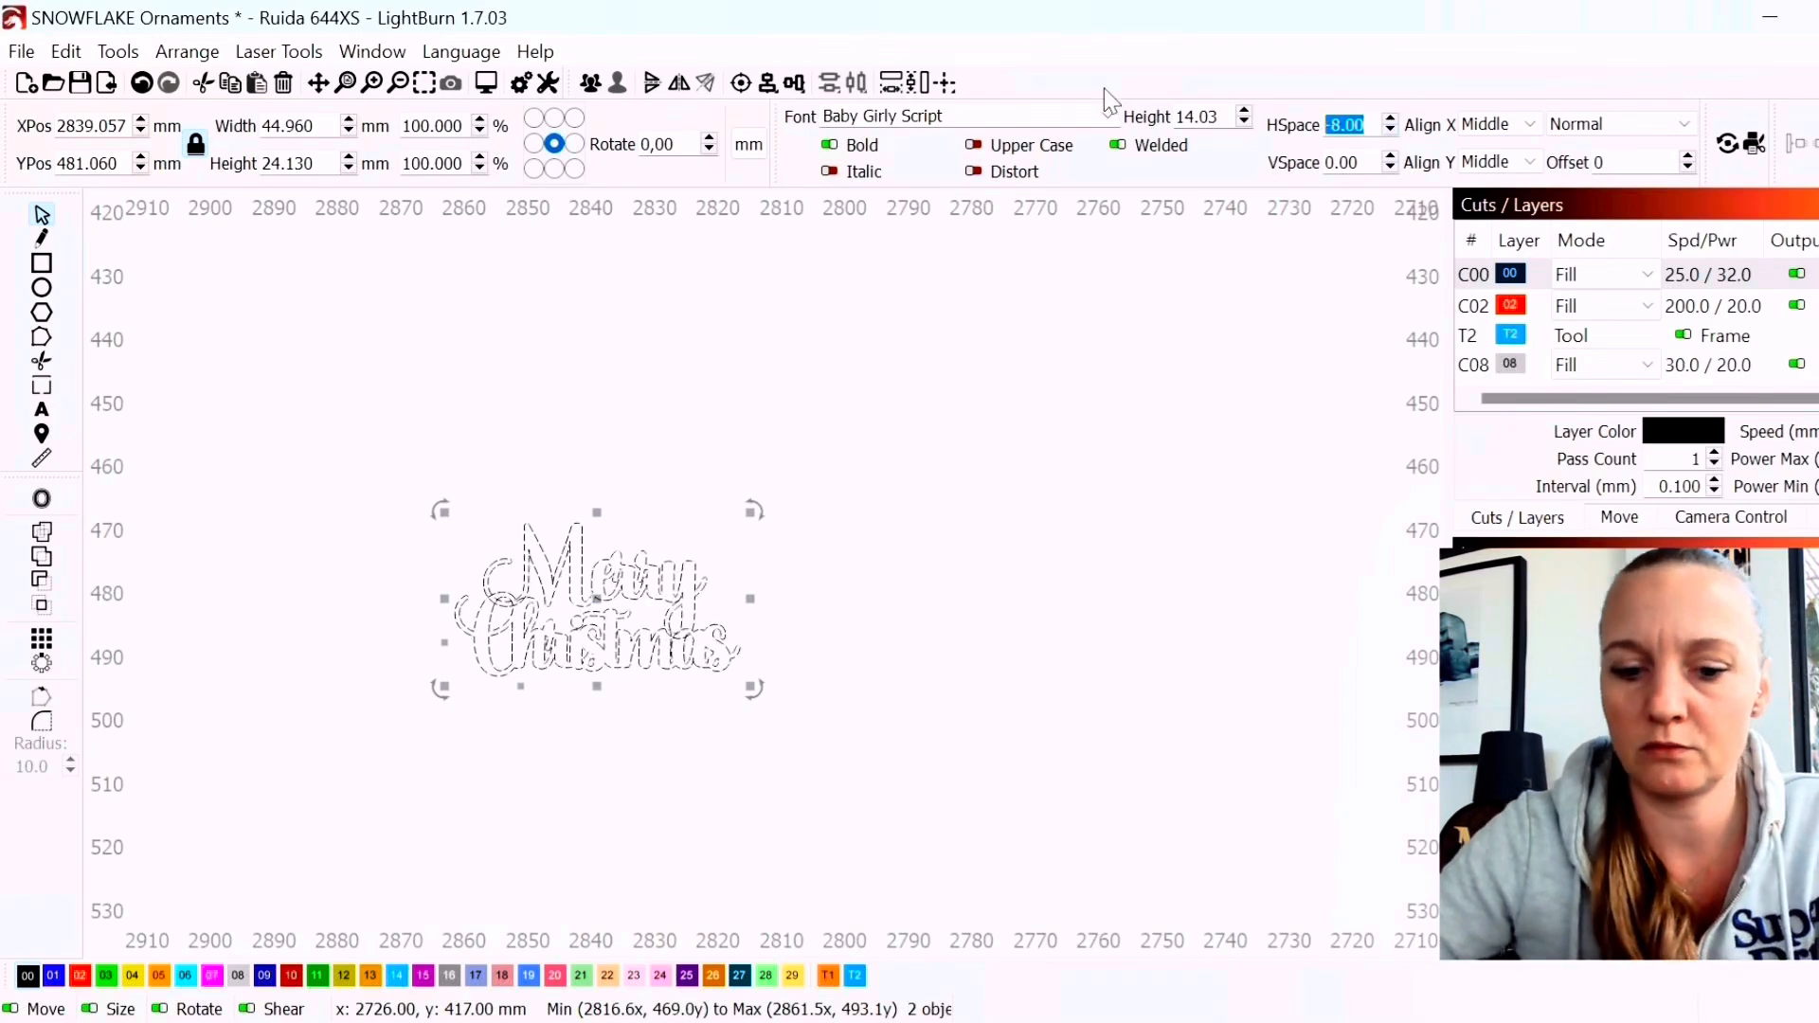
{"action": "type", "text": "0"}
{"action": "key", "text": "Return"}
{"action": "left_click", "coordinate": [815, 488]}
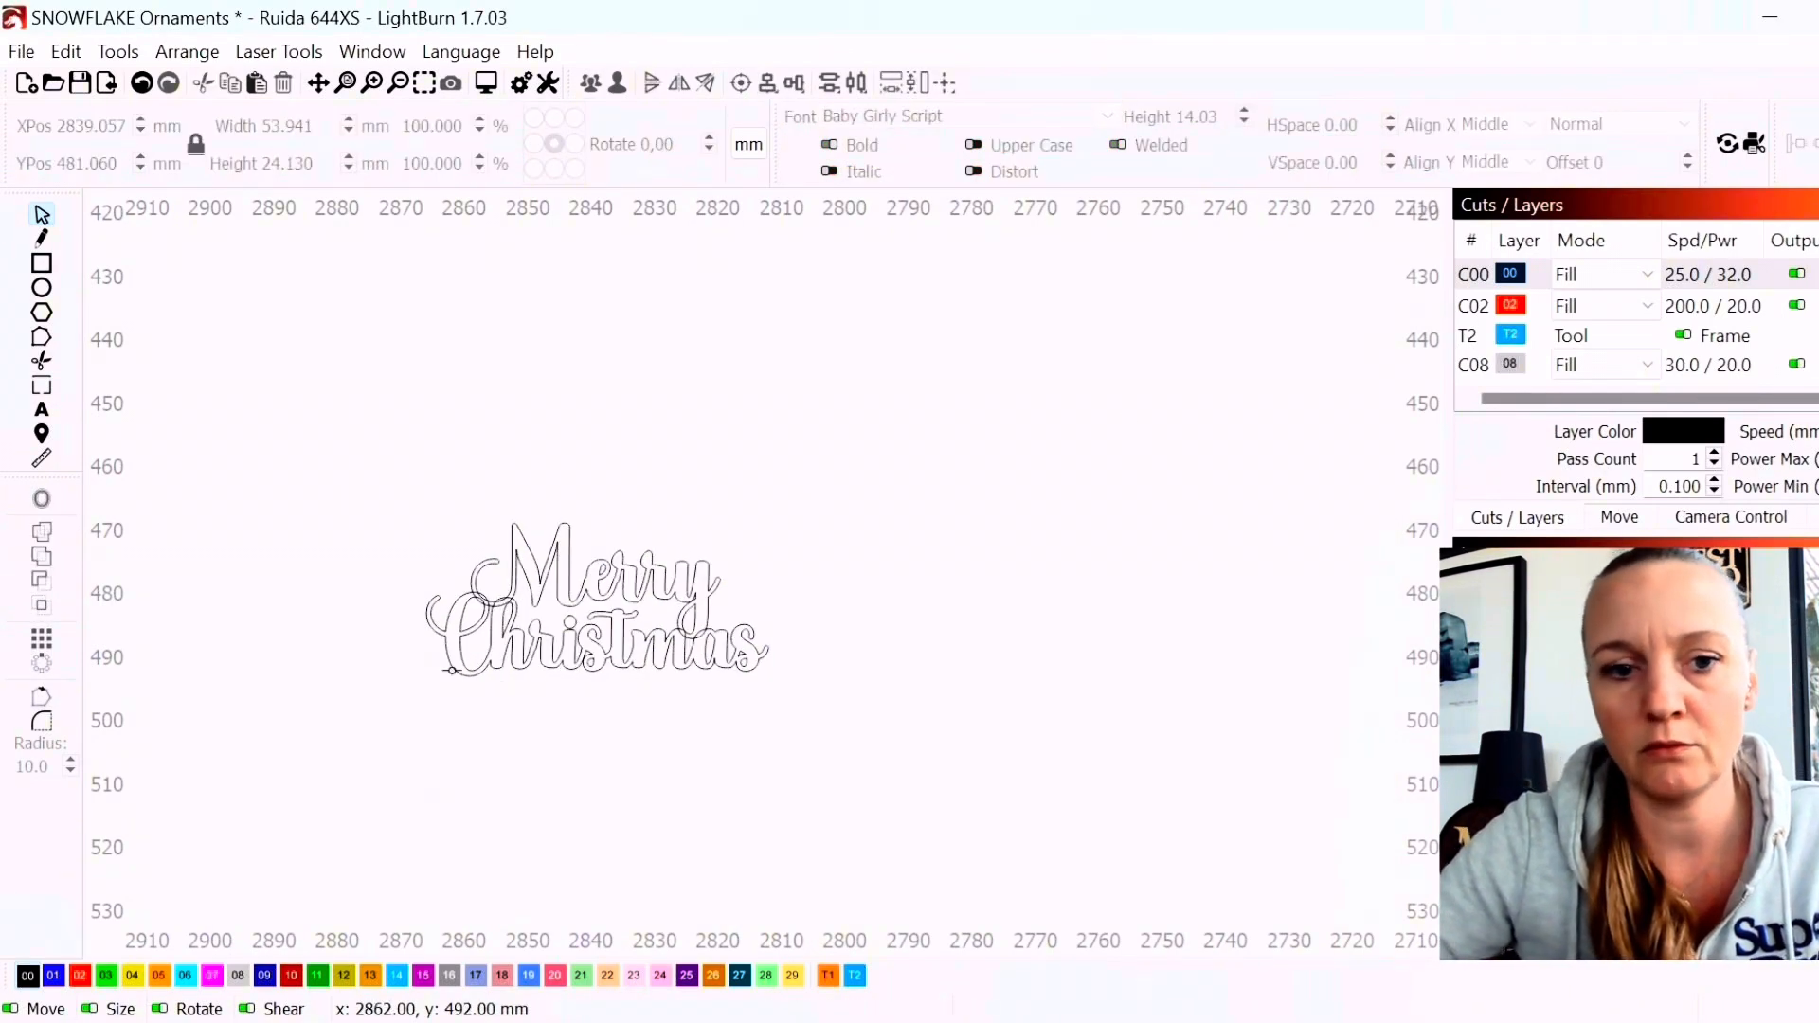
Turn off bold for both the "Merry" and "Christmas" texts
{"action": "scroll", "coordinate": [664, 568], "scroll_direction": "up", "scroll_amount": 3}
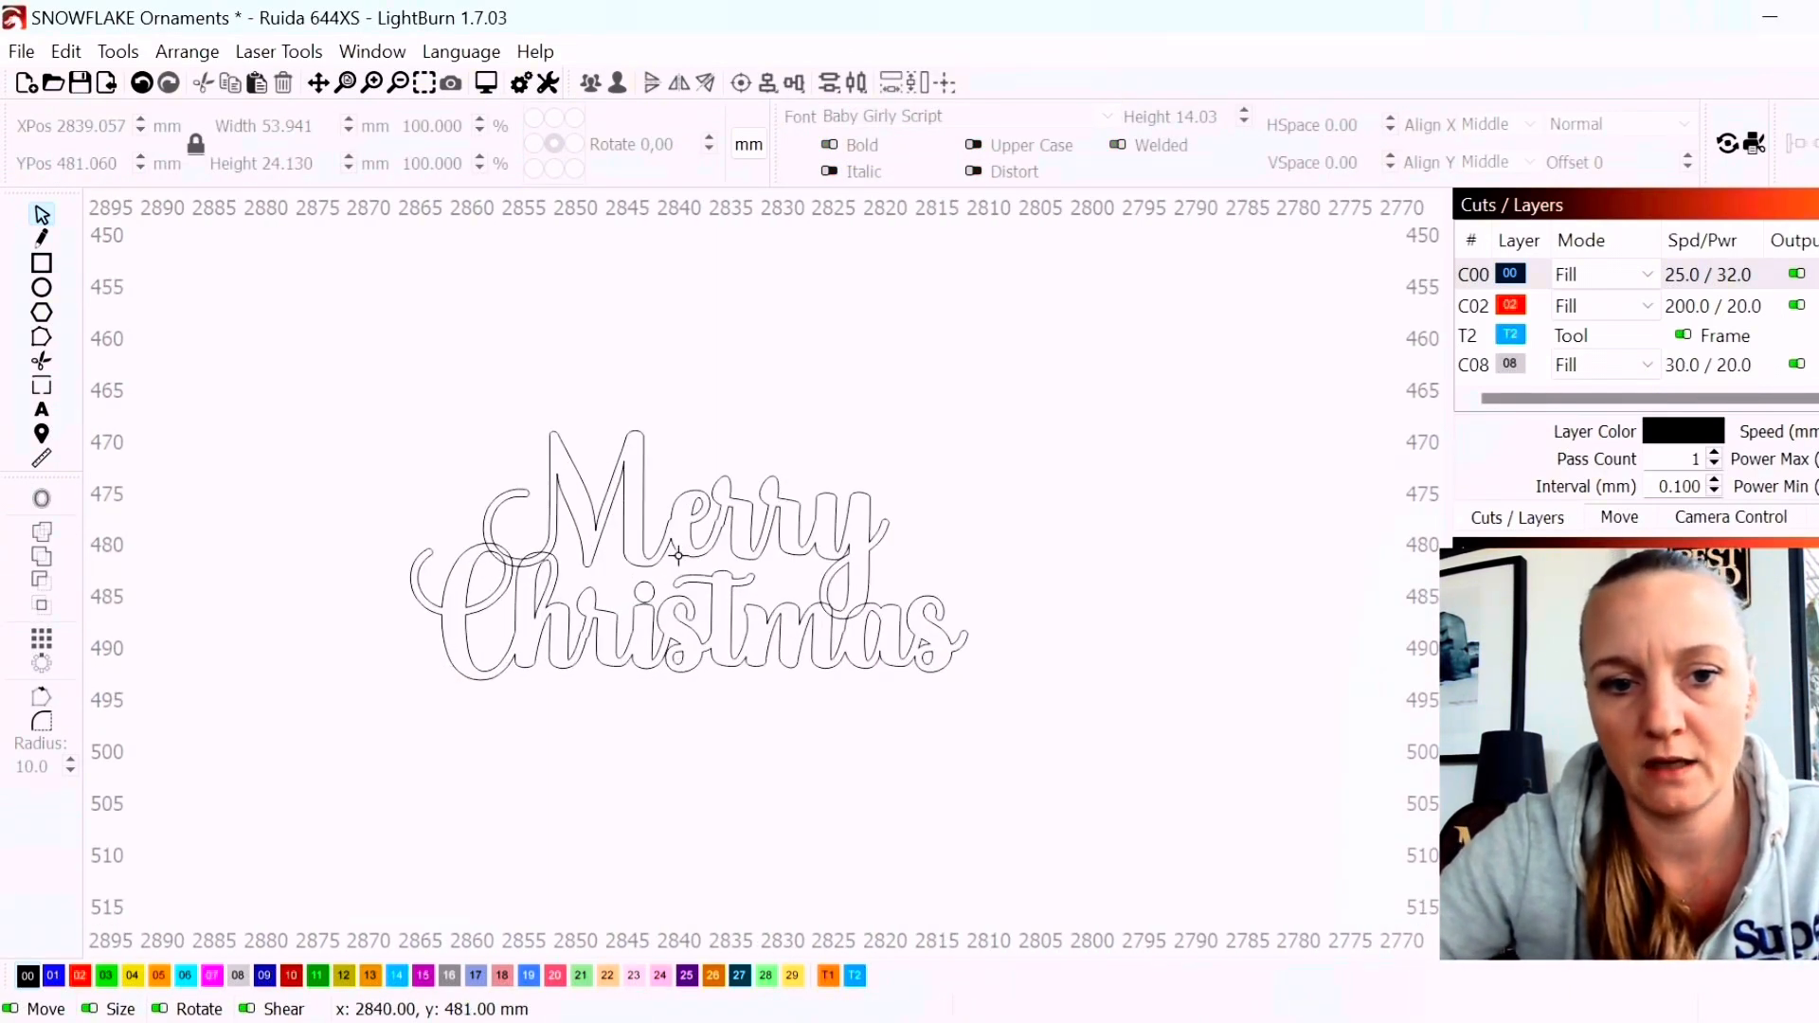
{"action": "left_click", "coordinate": [677, 554]}
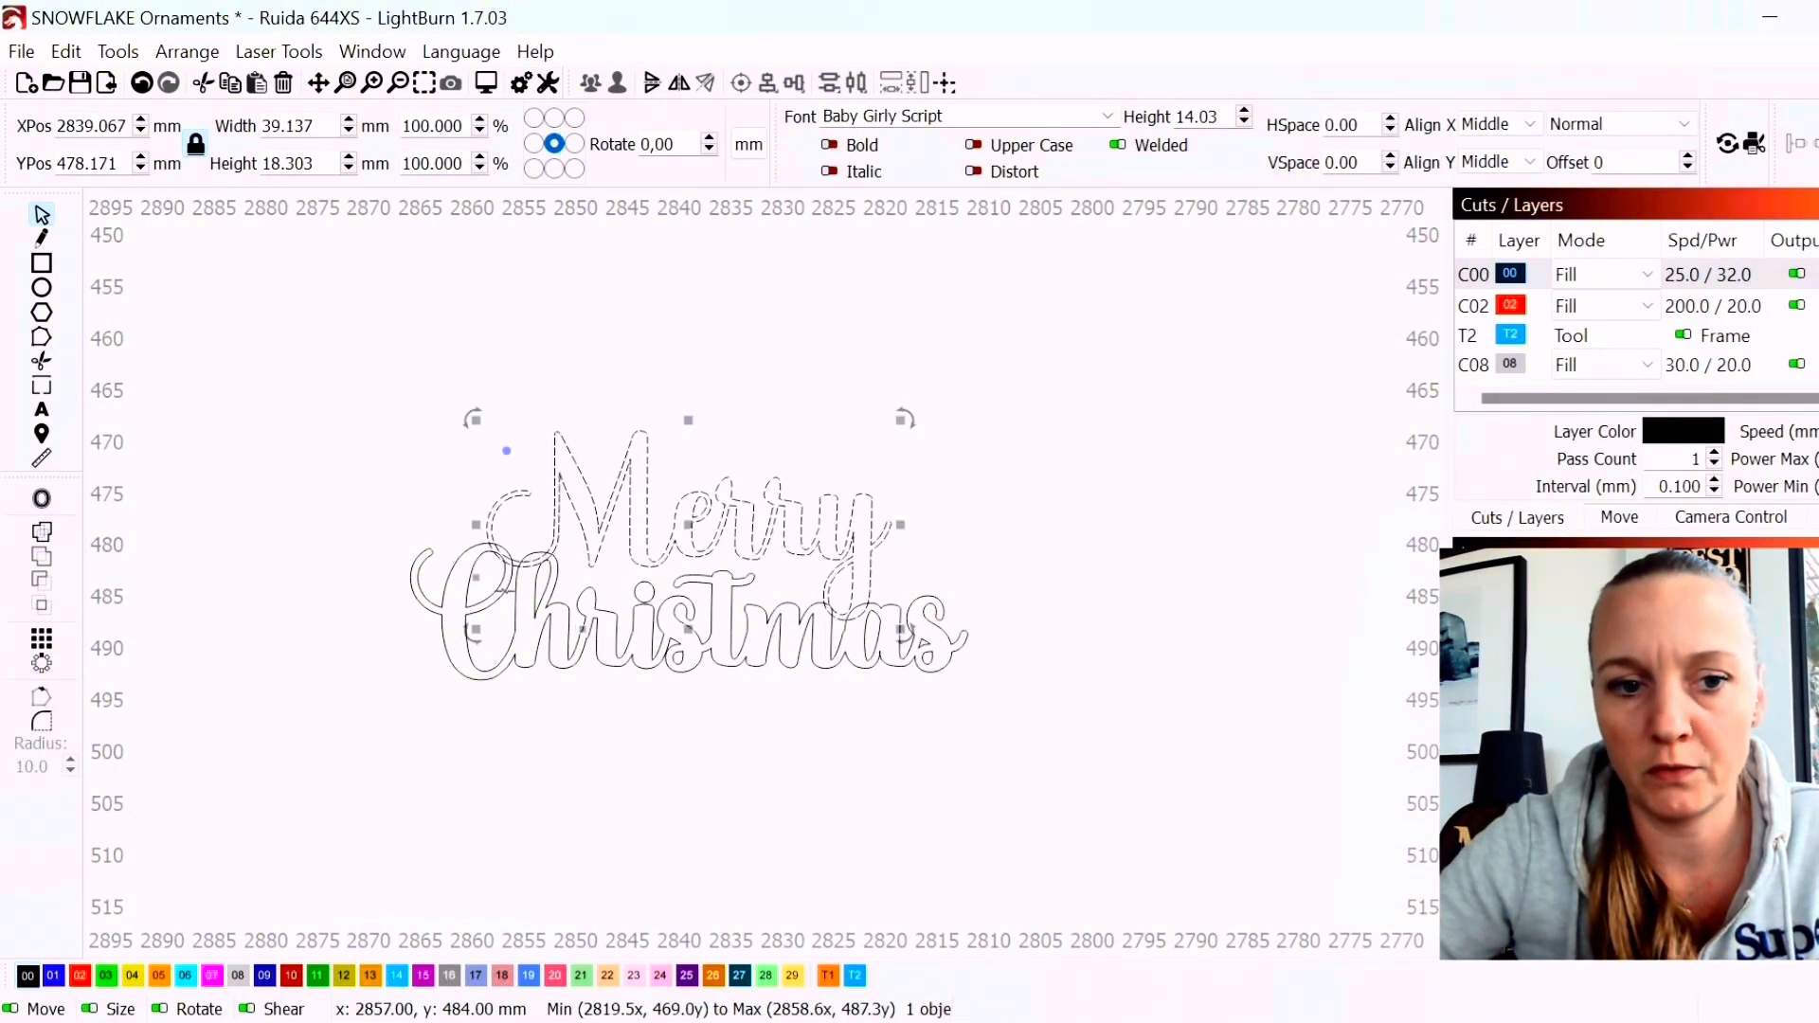
{"action": "left_click", "coordinate": [509, 581]}
{"action": "left_click", "coordinate": [829, 145]}
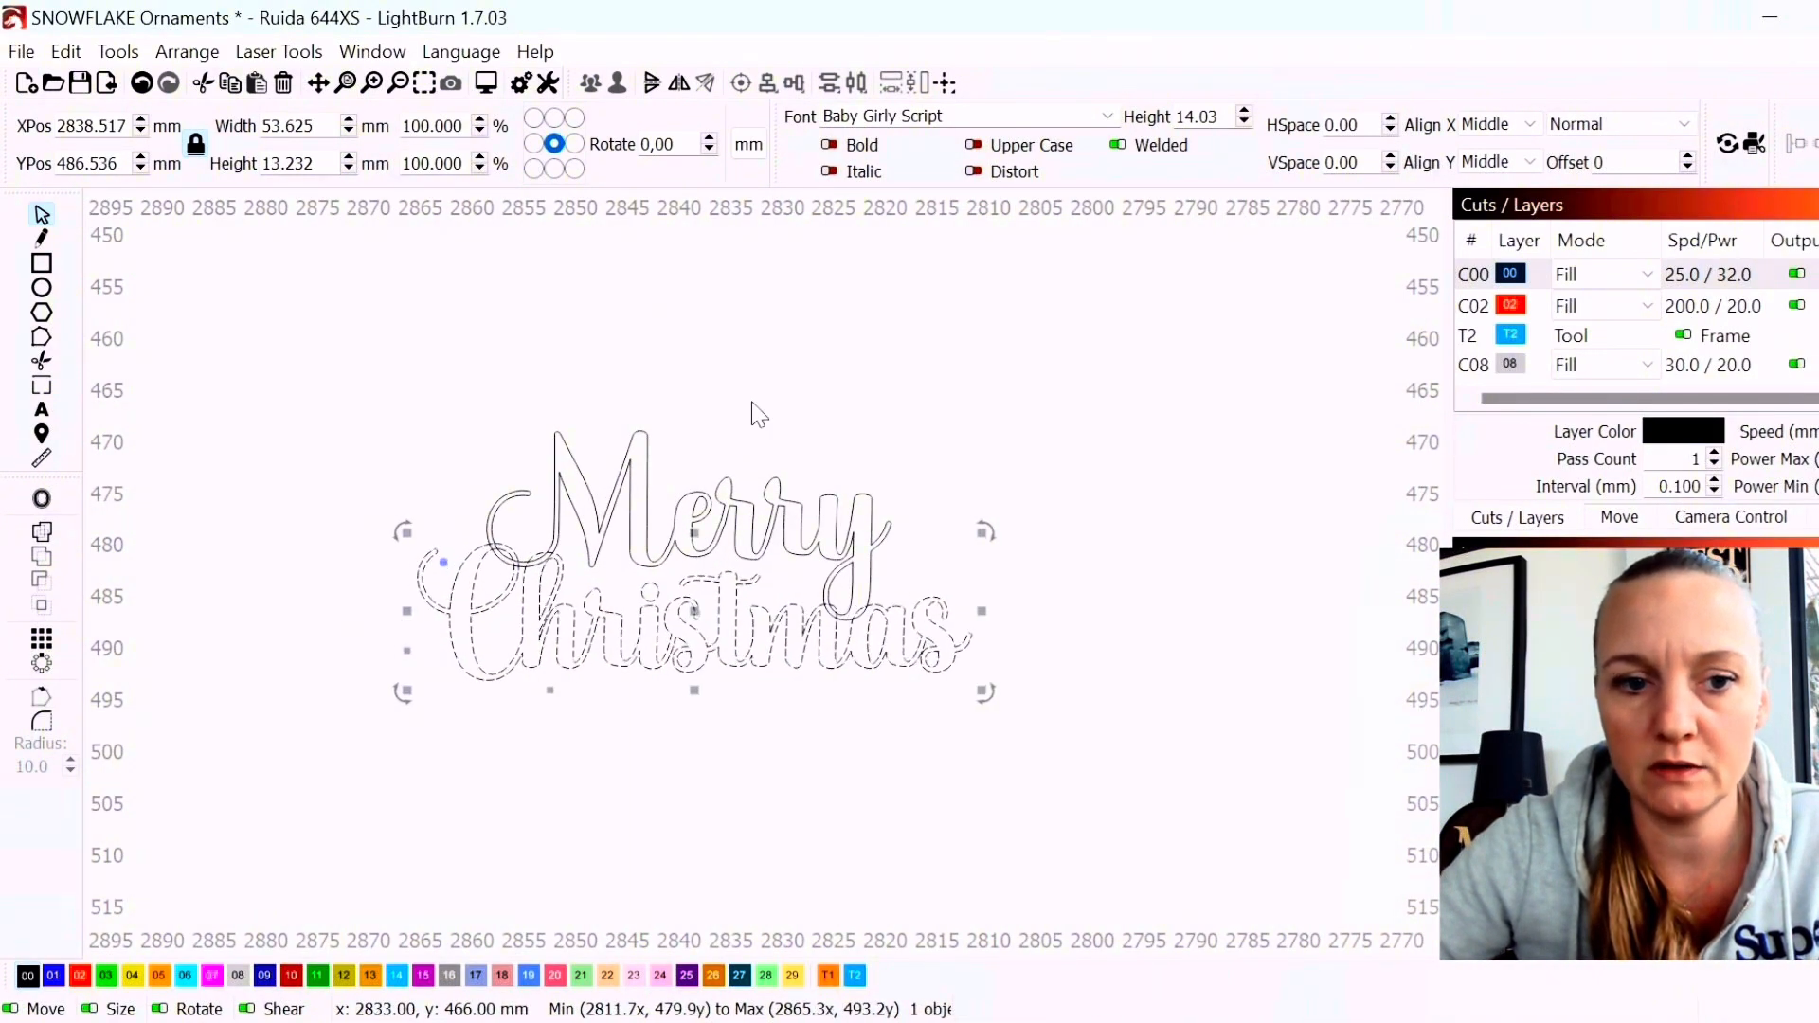
{"action": "left_click", "coordinate": [781, 557]}
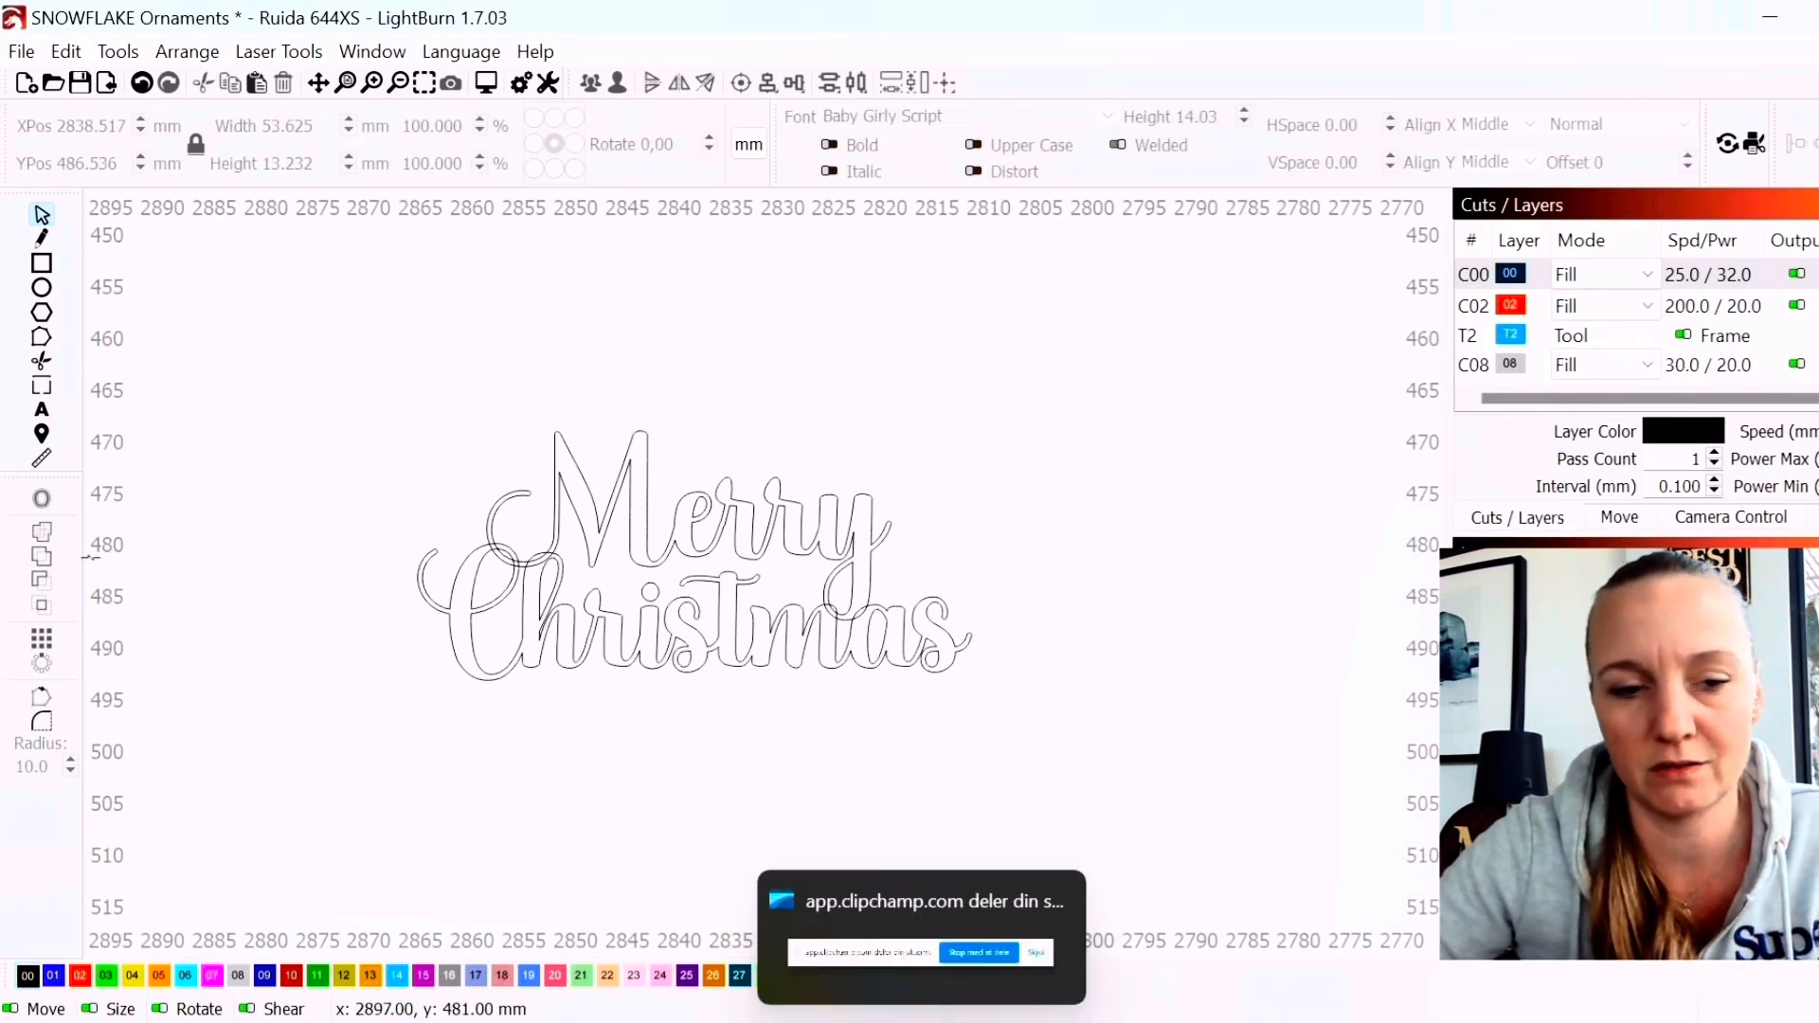
Paste a copy of the two-word "Merry Christmas" lettering into the empty space beside the original
{"action": "scroll", "coordinate": [848, 530], "scroll_direction": "up", "scroll_amount": 1}
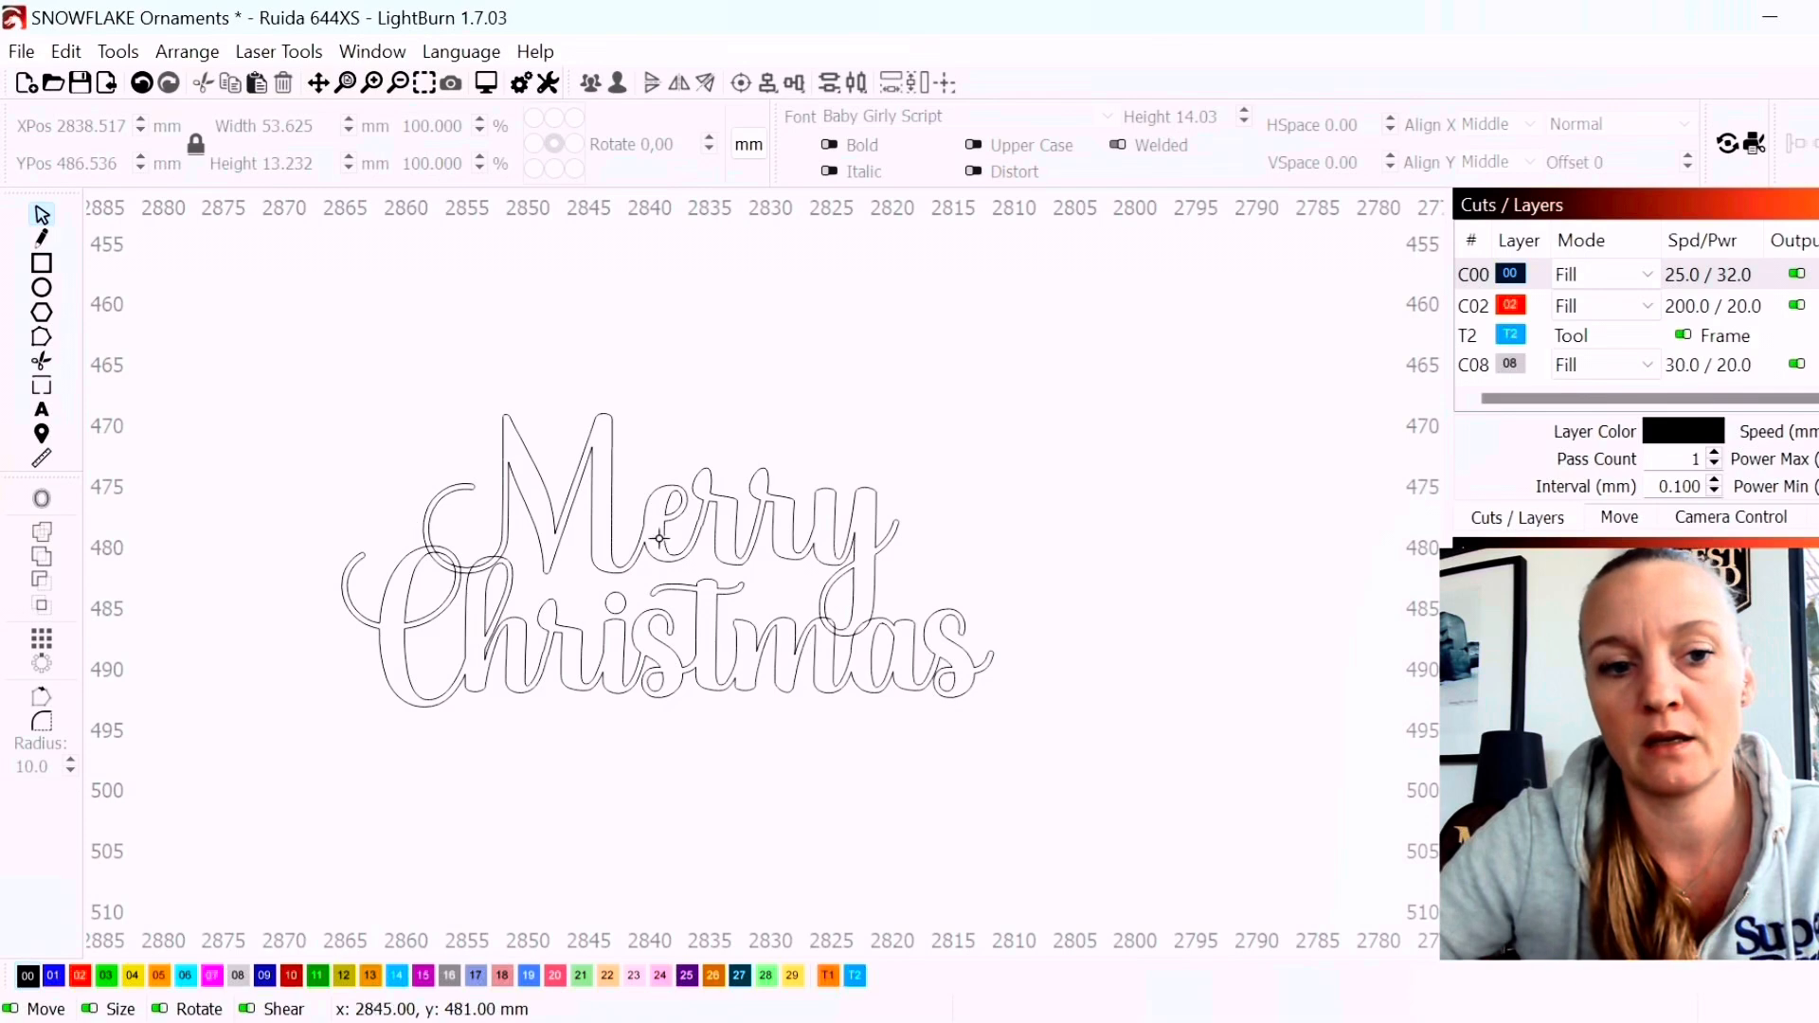
{"action": "left_click", "coordinate": [792, 564]}
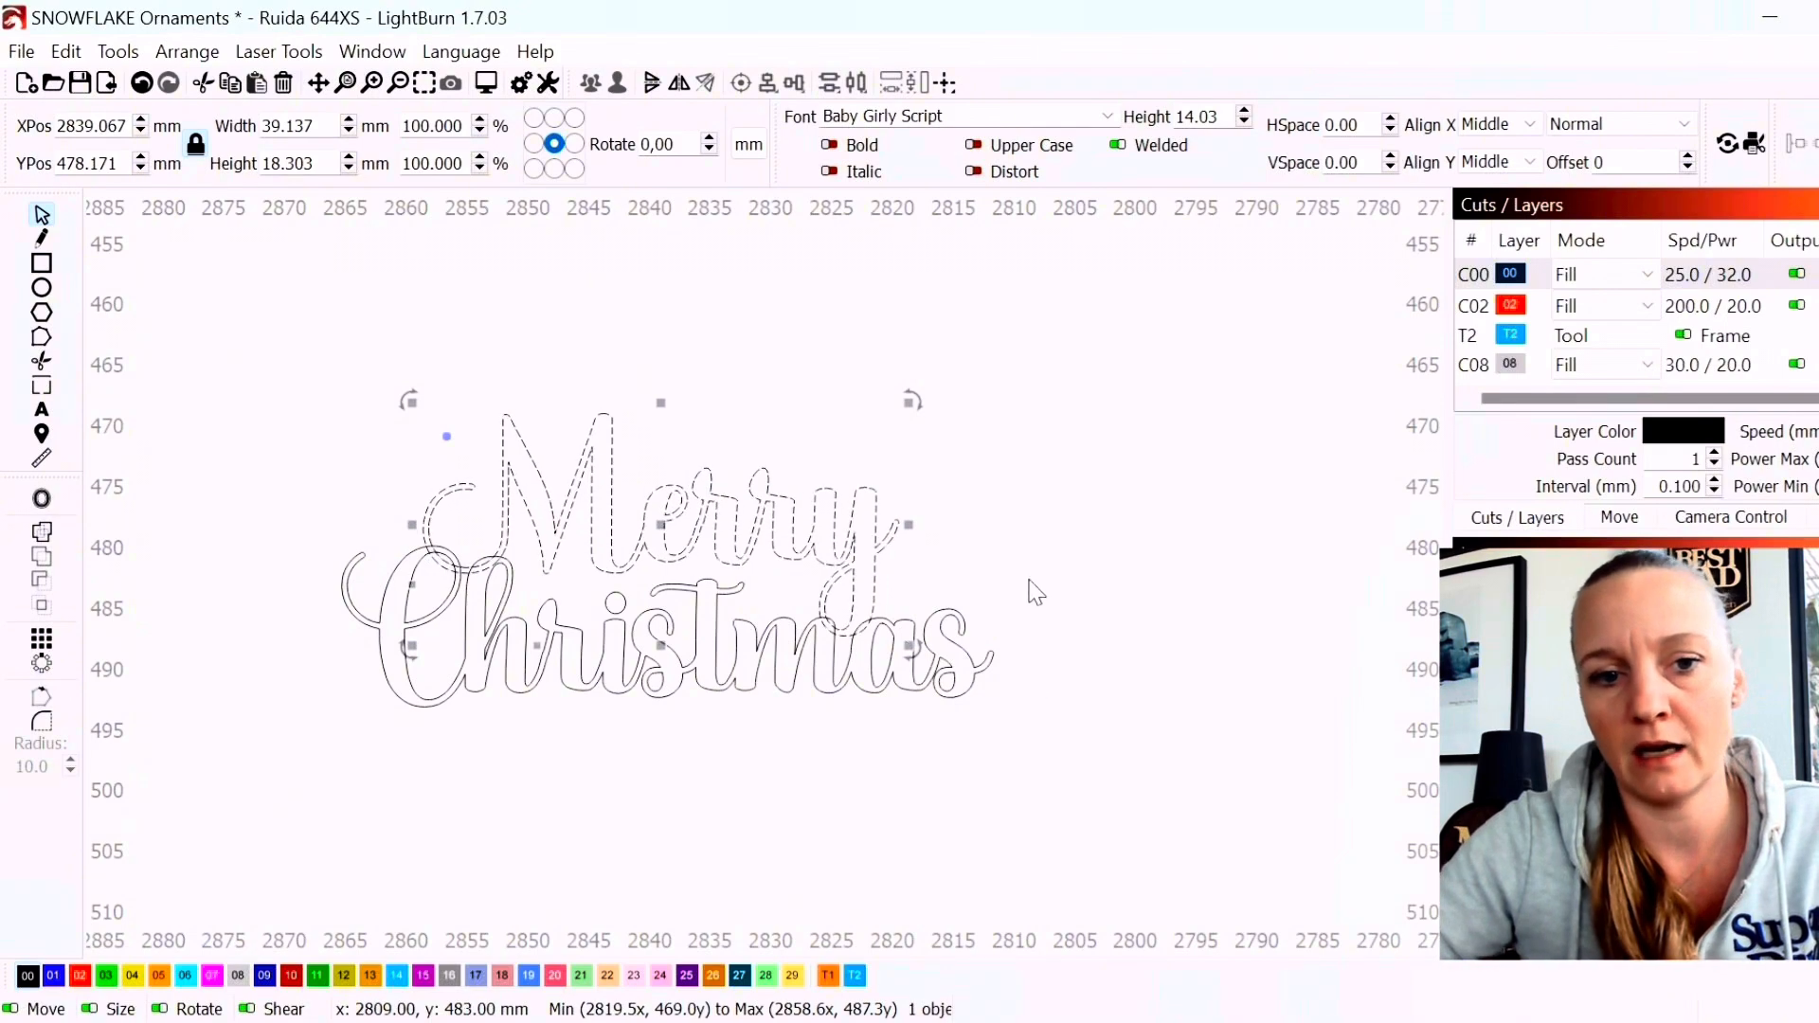
{"action": "left_click", "coordinate": [1061, 570]}
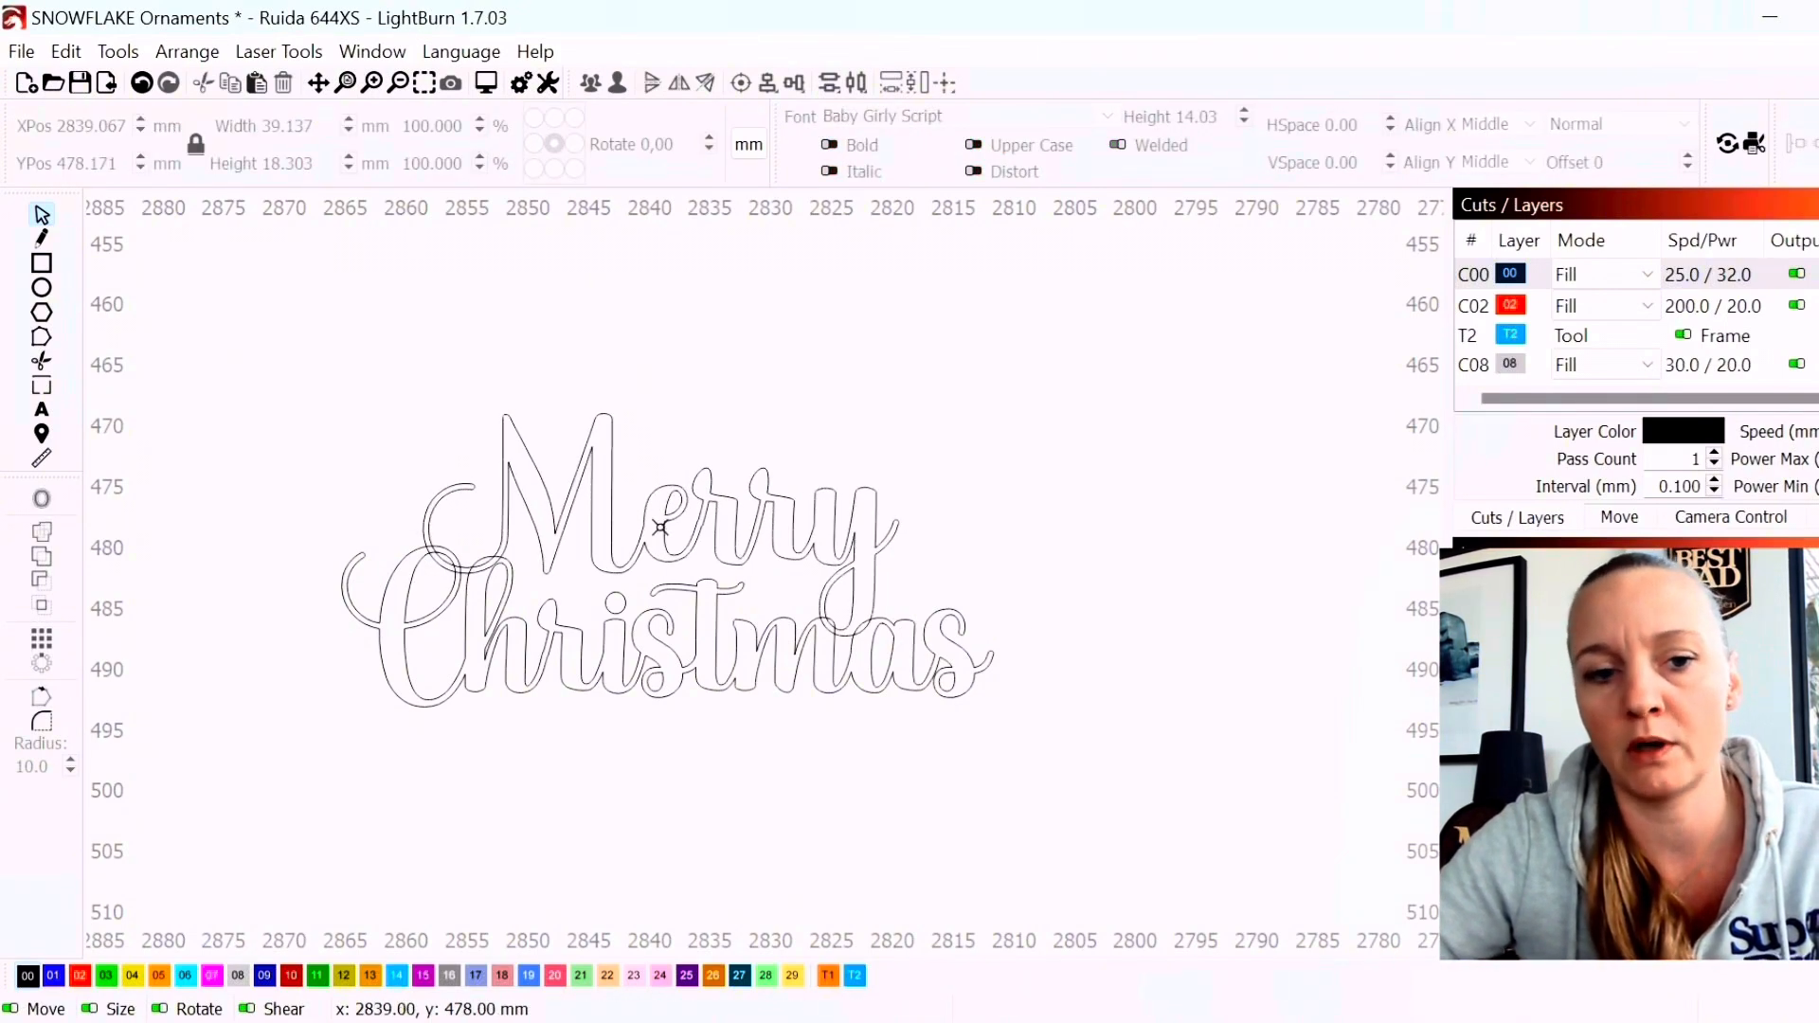
{"action": "left_click_drag", "start_coordinate": [207, 381], "coordinate": [1206, 824]}
{"action": "scroll", "coordinate": [517, 663], "scroll_direction": "down", "scroll_amount": 2}
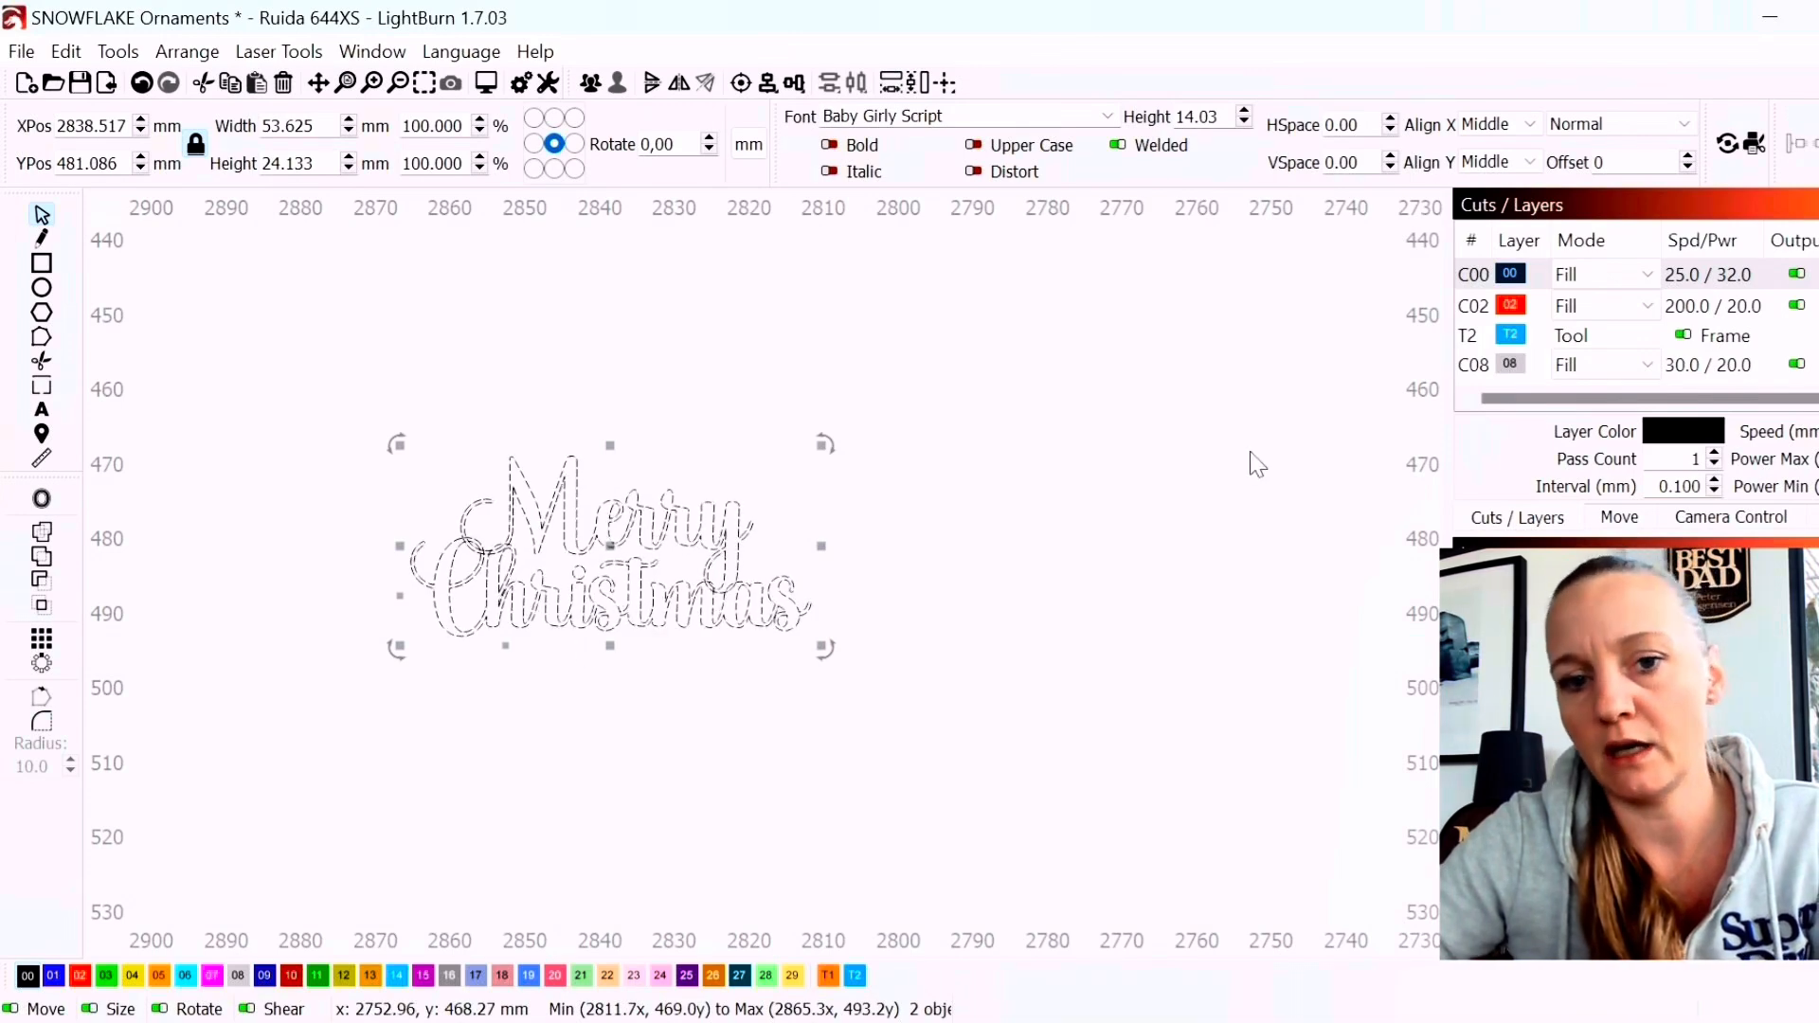
{"action": "key", "text": "ctrl+v"}
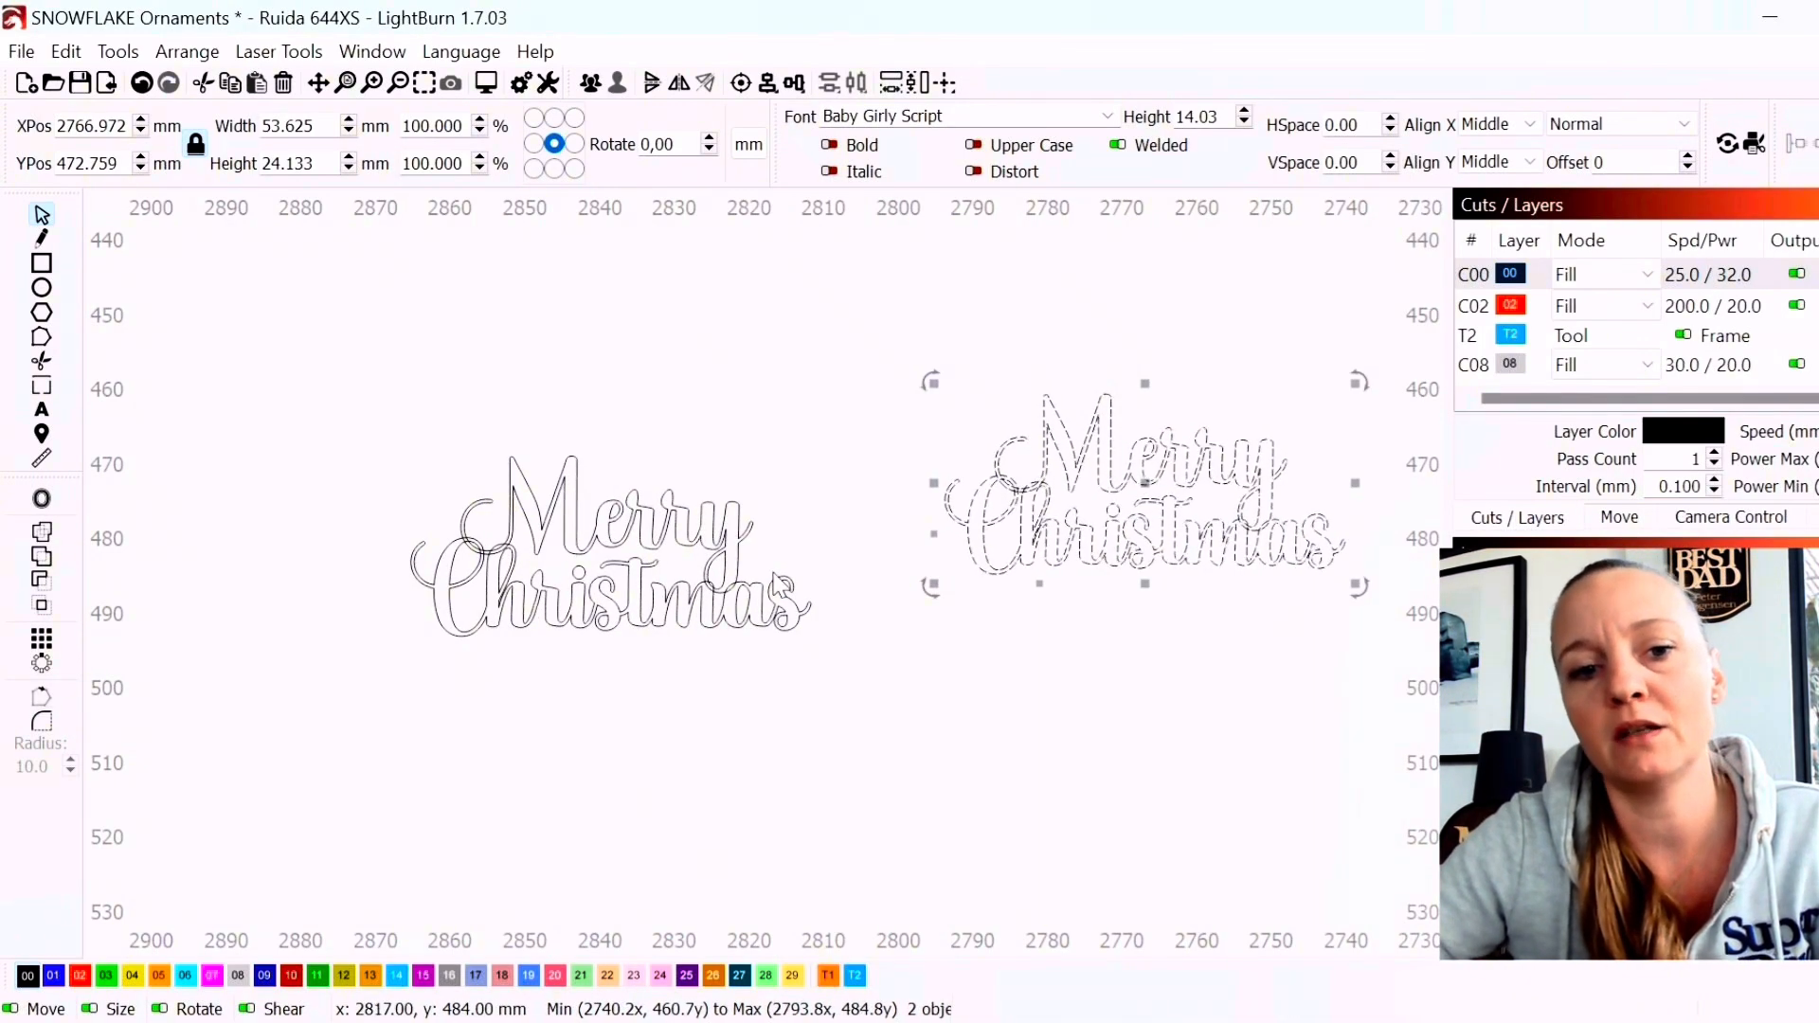
{"action": "left_click_drag", "start_coordinate": [772, 644], "coordinate": [506, 711]}
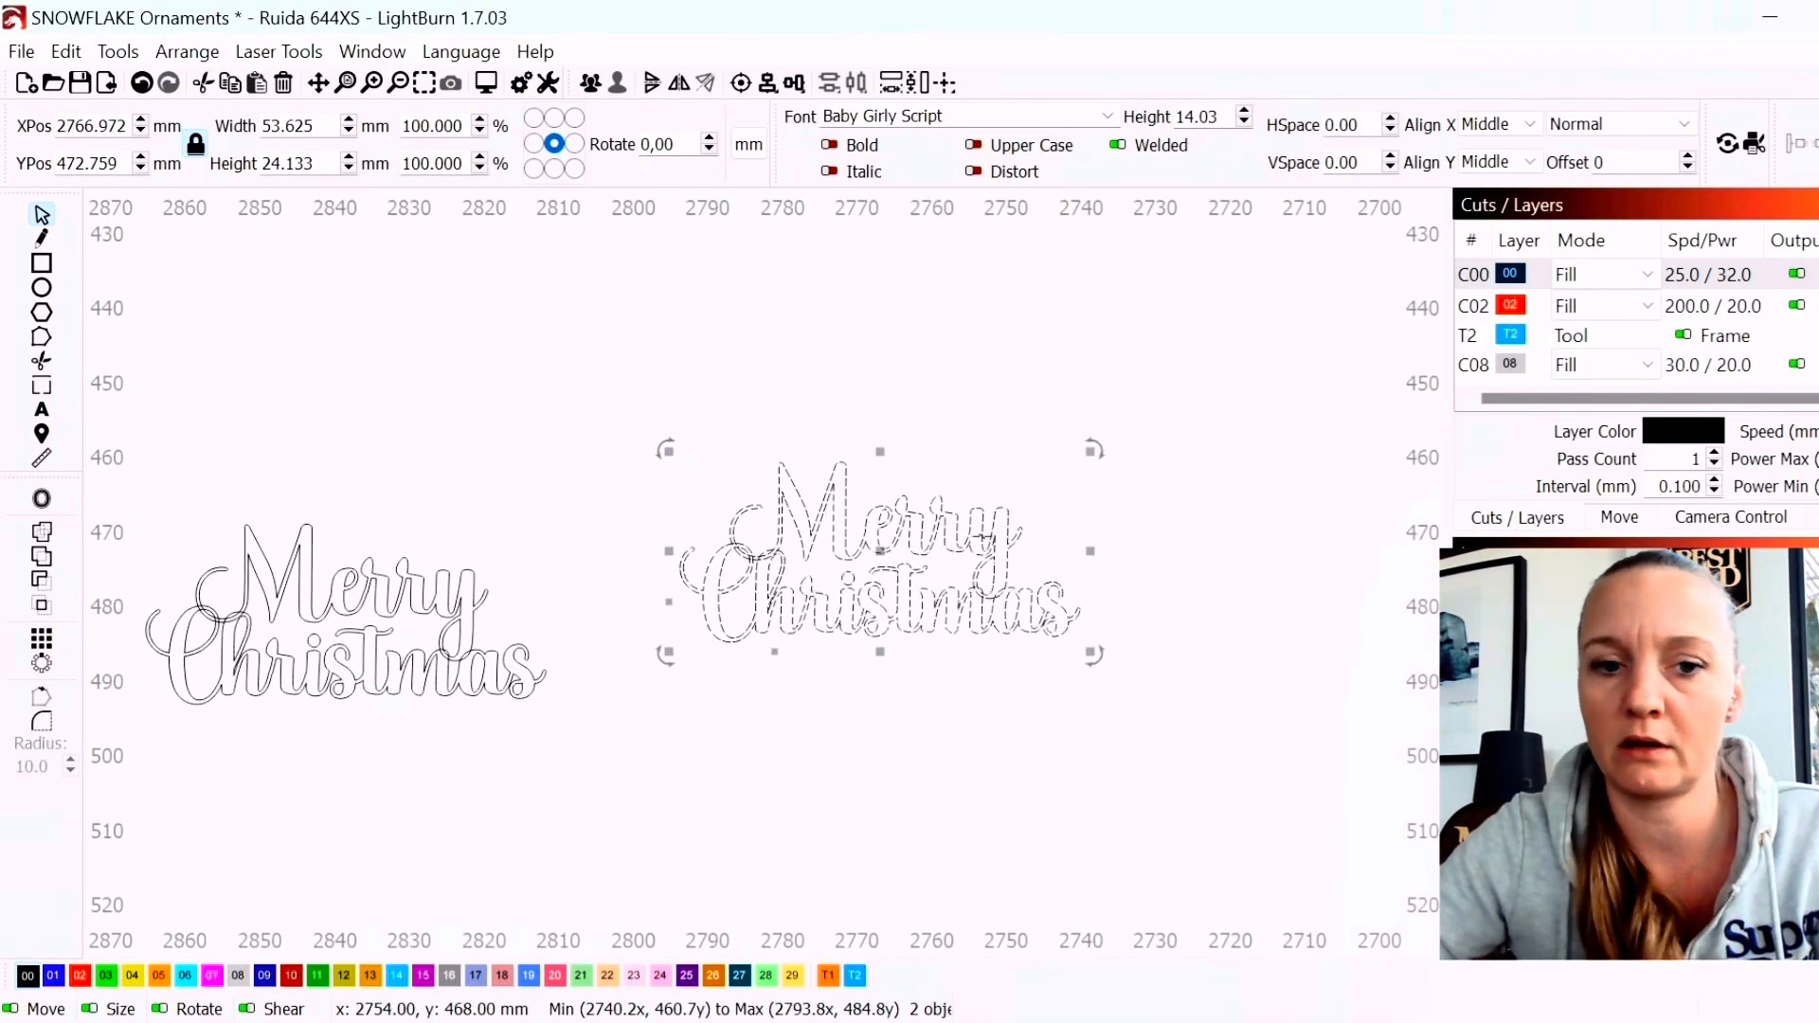
Weld the copied "Merry" and "Christmas" texts into one joined outline
{"action": "scroll", "coordinate": [931, 590], "scroll_direction": "up", "scroll_amount": 1}
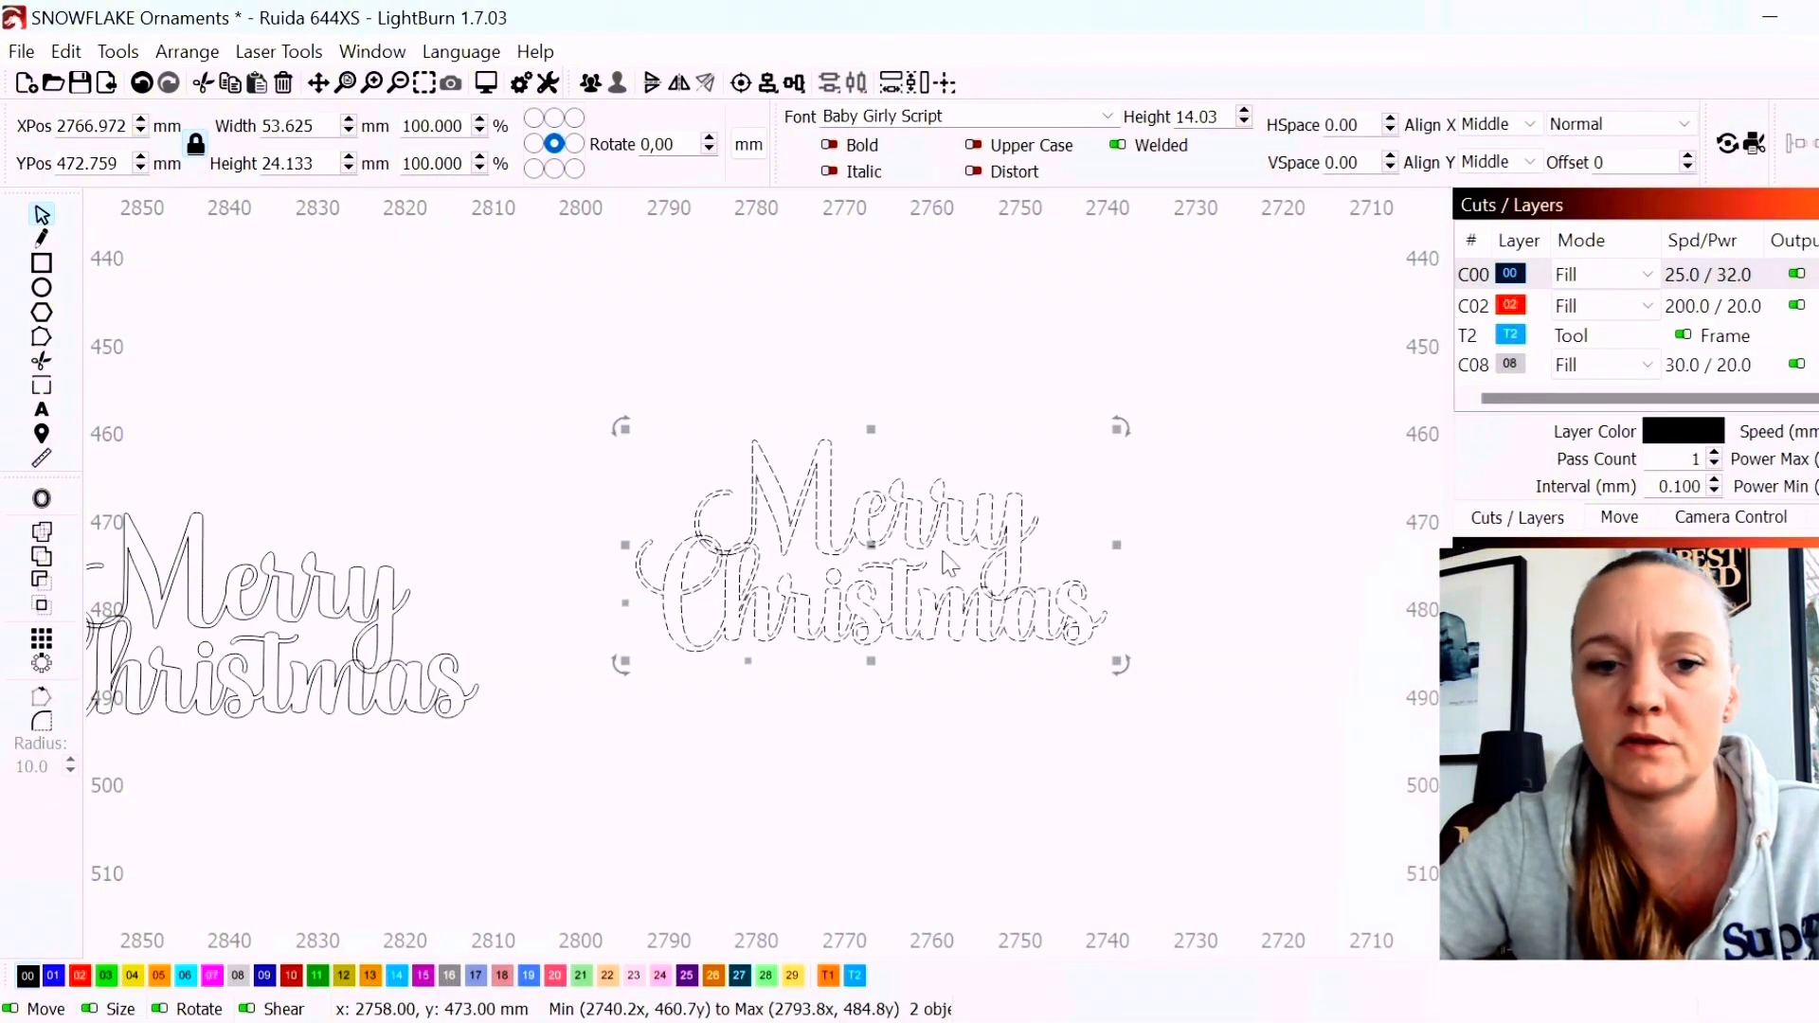
{"action": "scroll", "coordinate": [1026, 642], "scroll_direction": "up", "scroll_amount": 1}
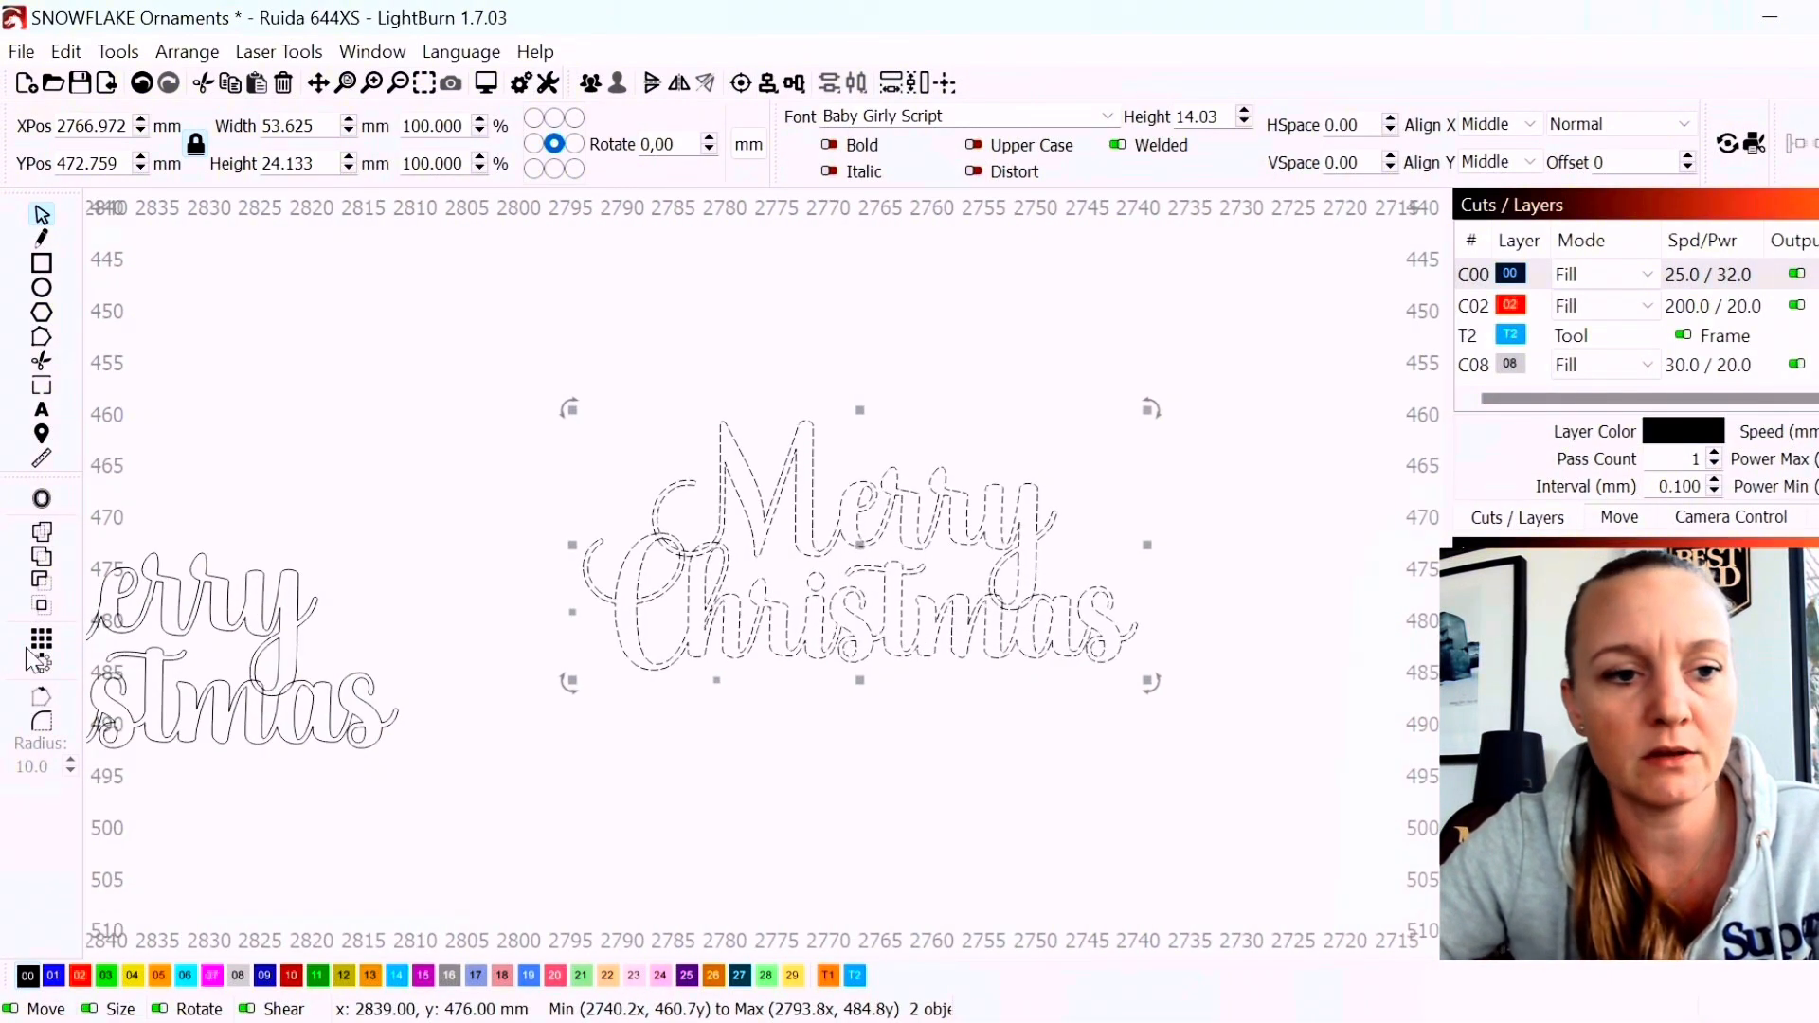
{"action": "left_click", "coordinate": [46, 537]}
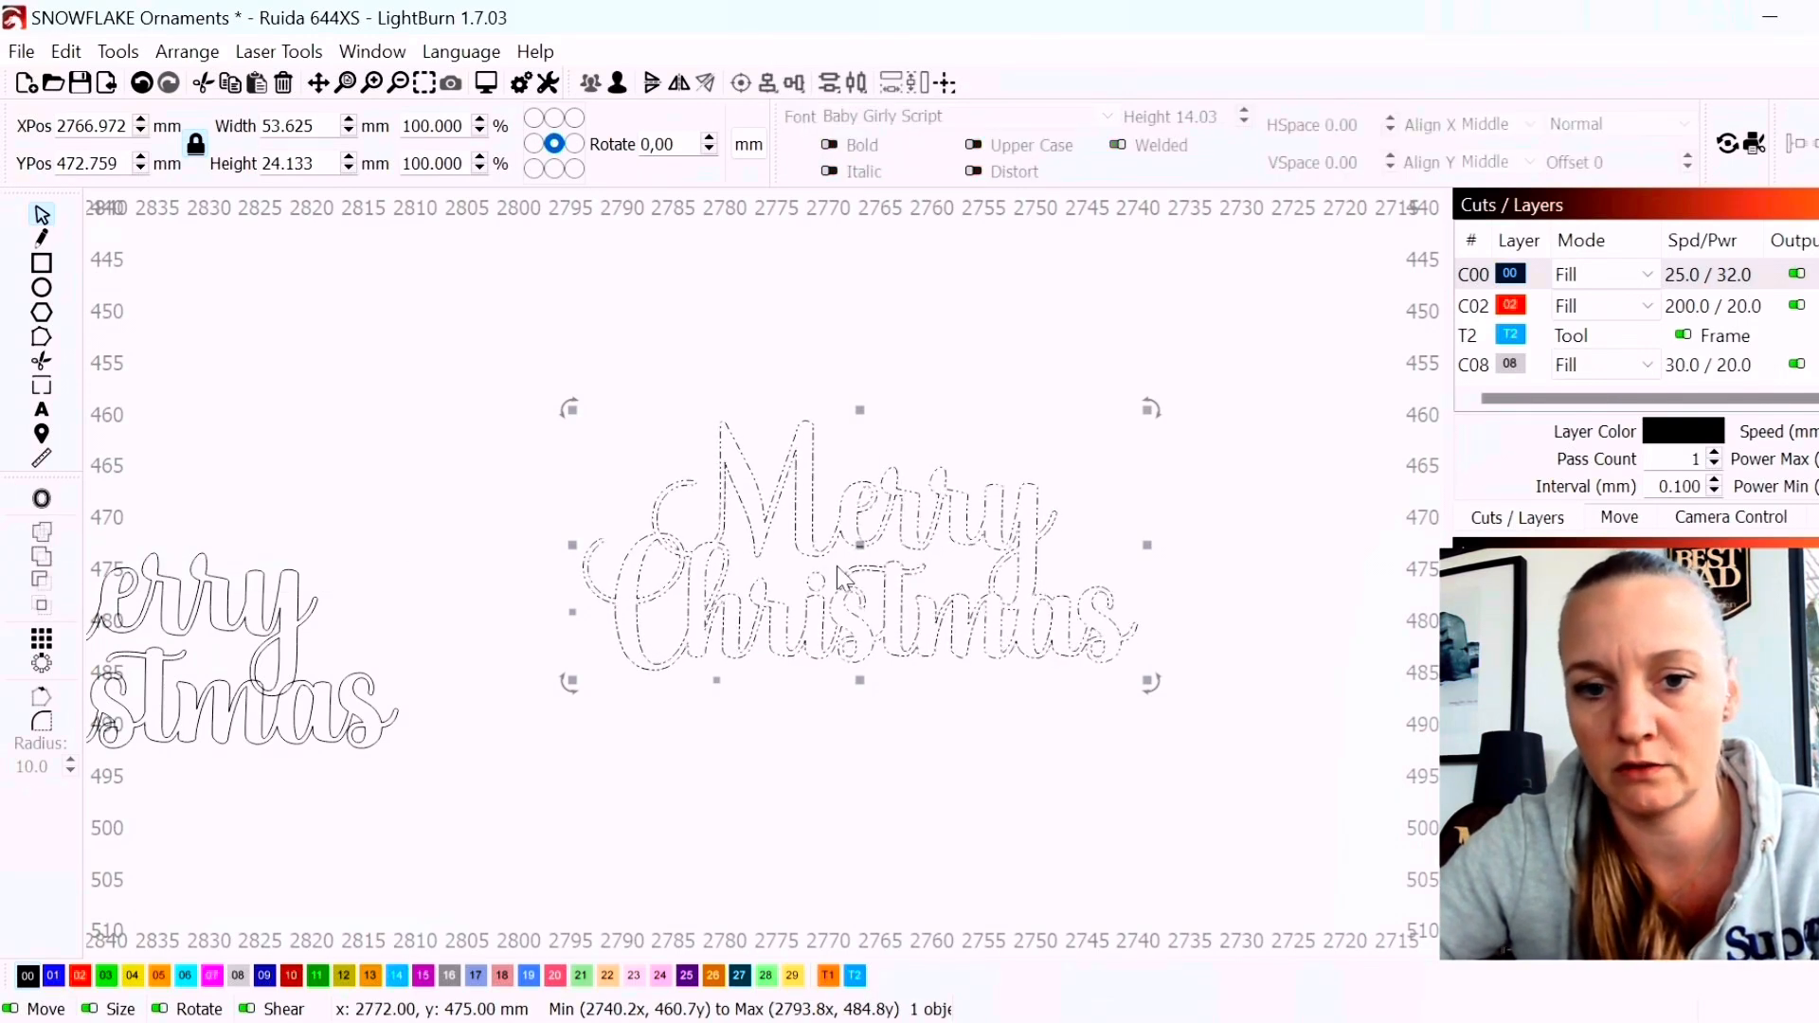
Paste a copy of the welded lettering beneath the half snowflake in the lower single-snowflake ornament, centred at X 2987, Y 554 mm
{"action": "scroll", "coordinate": [1095, 666], "scroll_direction": "down", "scroll_amount": 6}
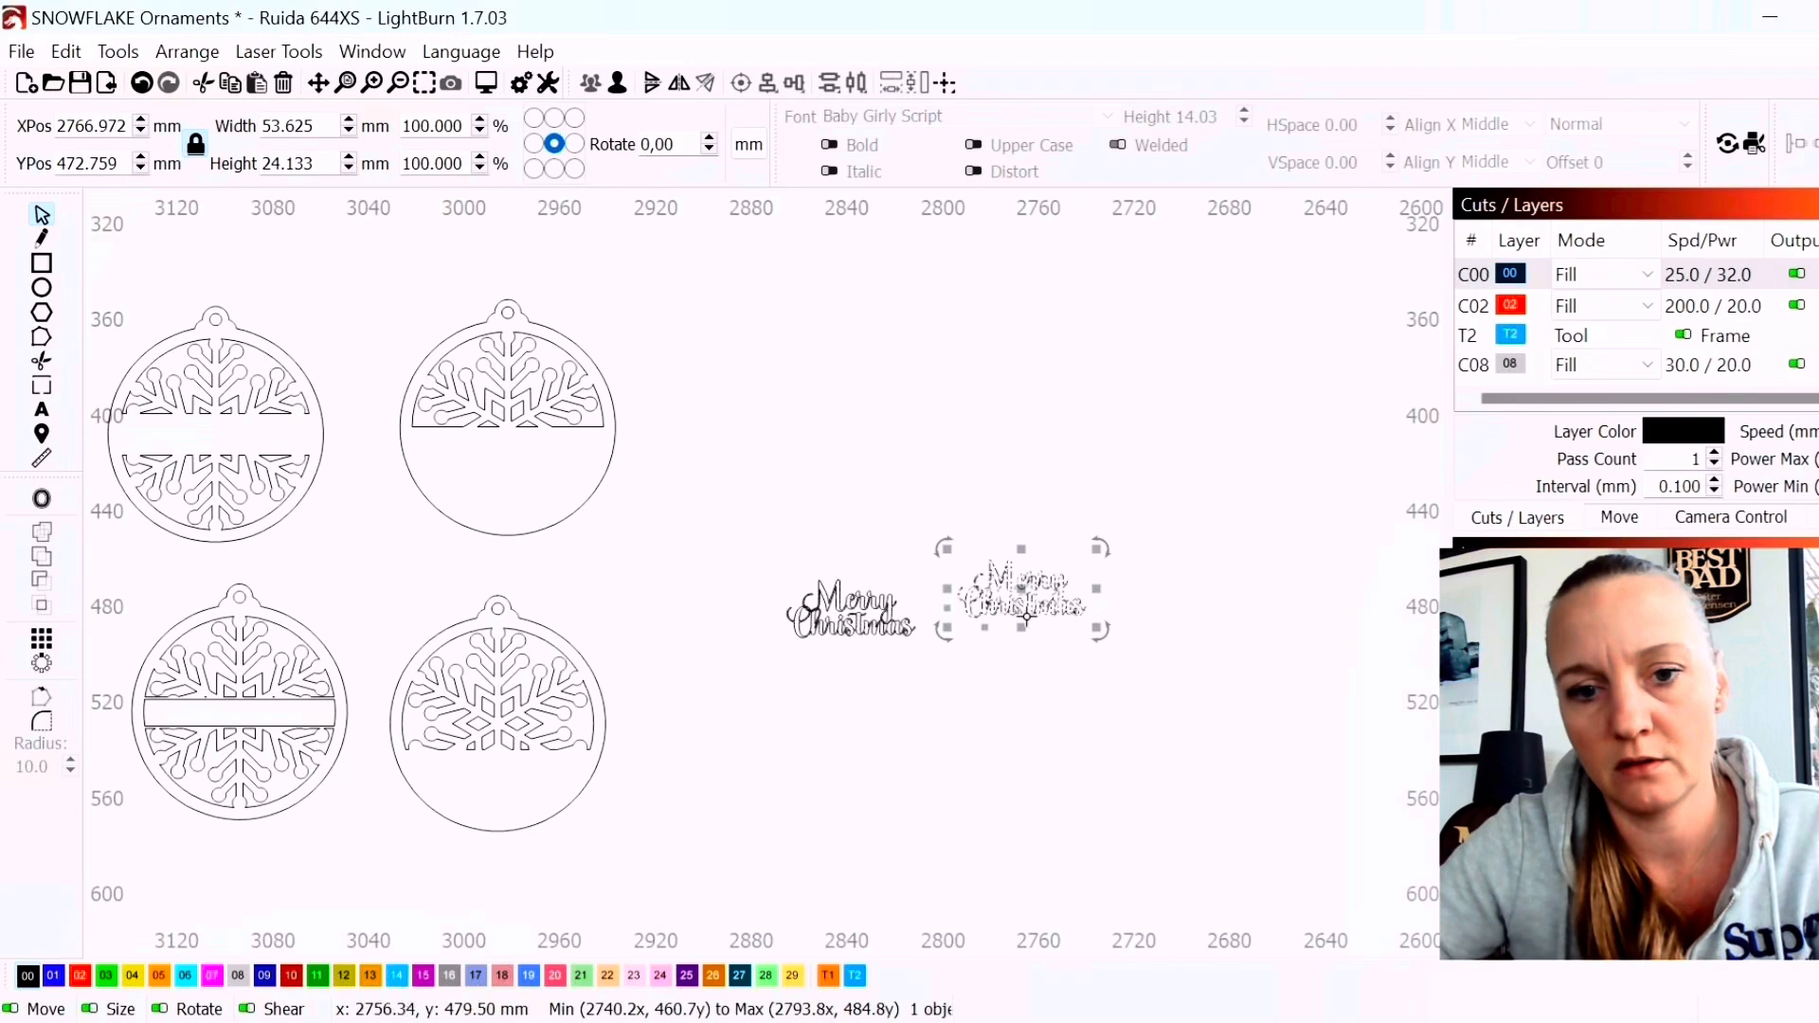
{"action": "scroll", "coordinate": [482, 772], "scroll_direction": "up", "scroll_amount": 4}
{"action": "key", "text": "ctrl+v"}
{"action": "scroll", "coordinate": [479, 756], "scroll_direction": "up", "scroll_amount": 2}
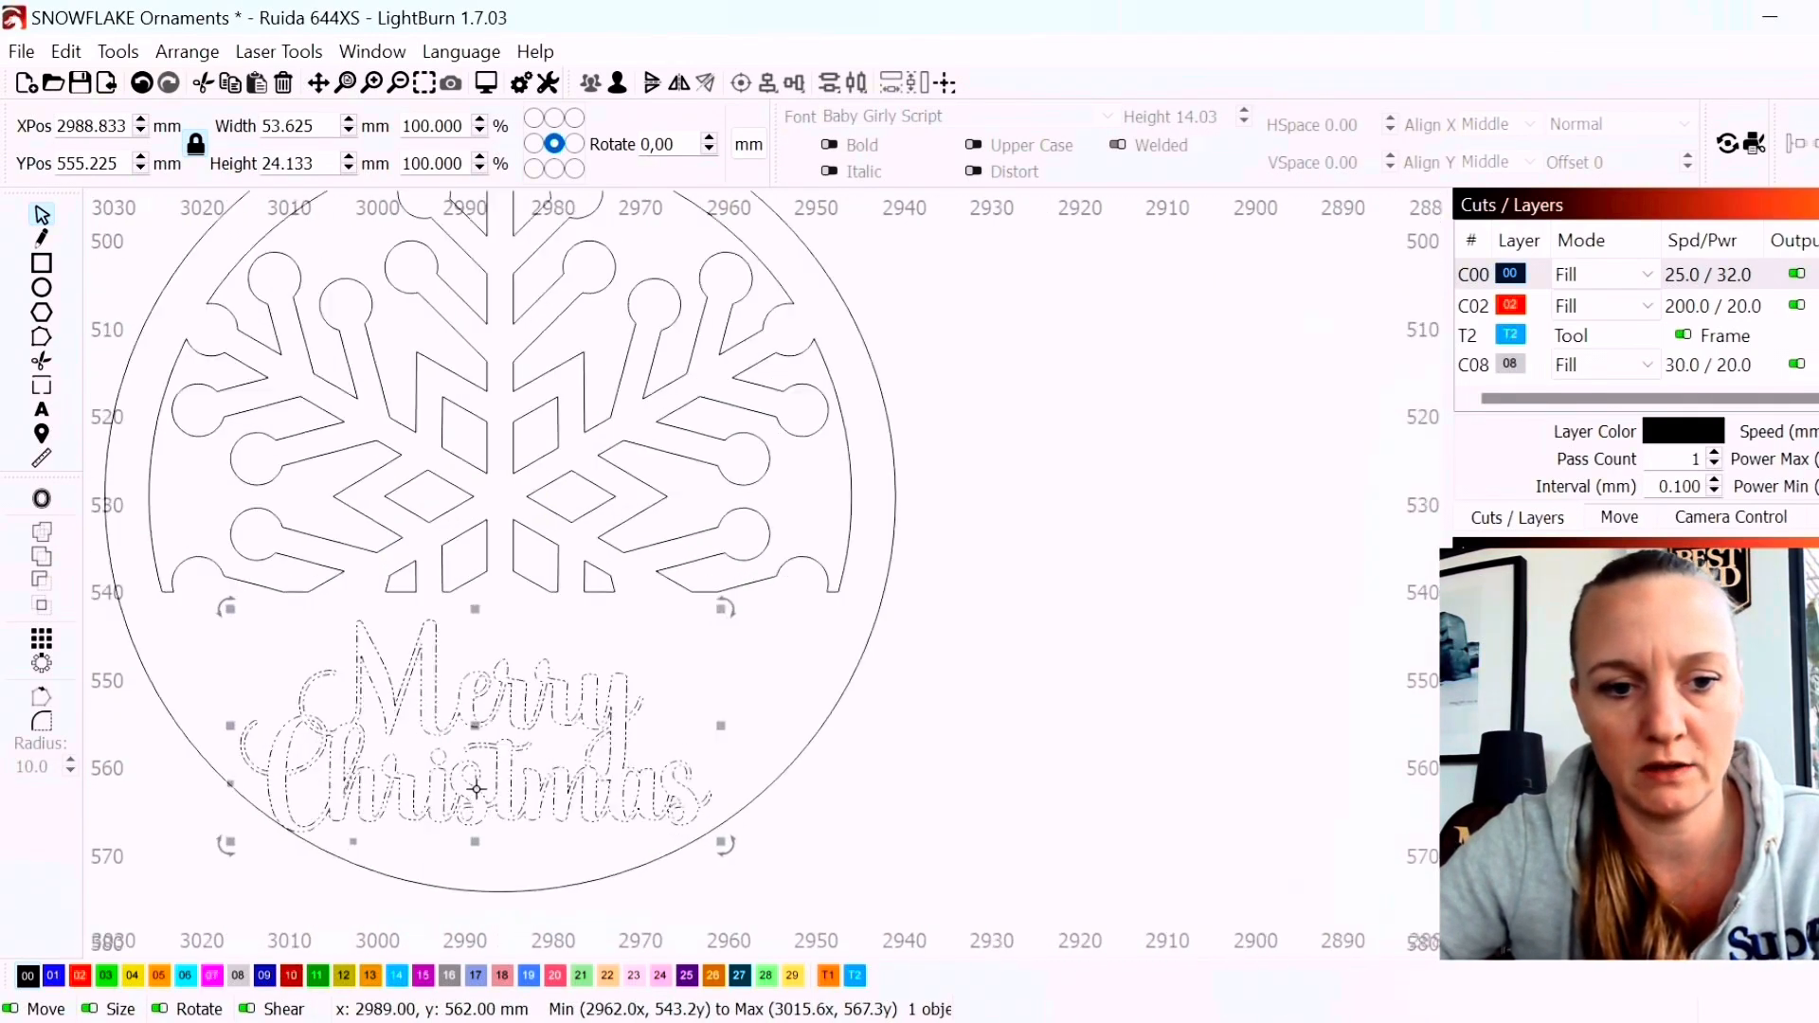
{"action": "left_click_drag", "start_coordinate": [478, 732], "coordinate": [495, 717]}
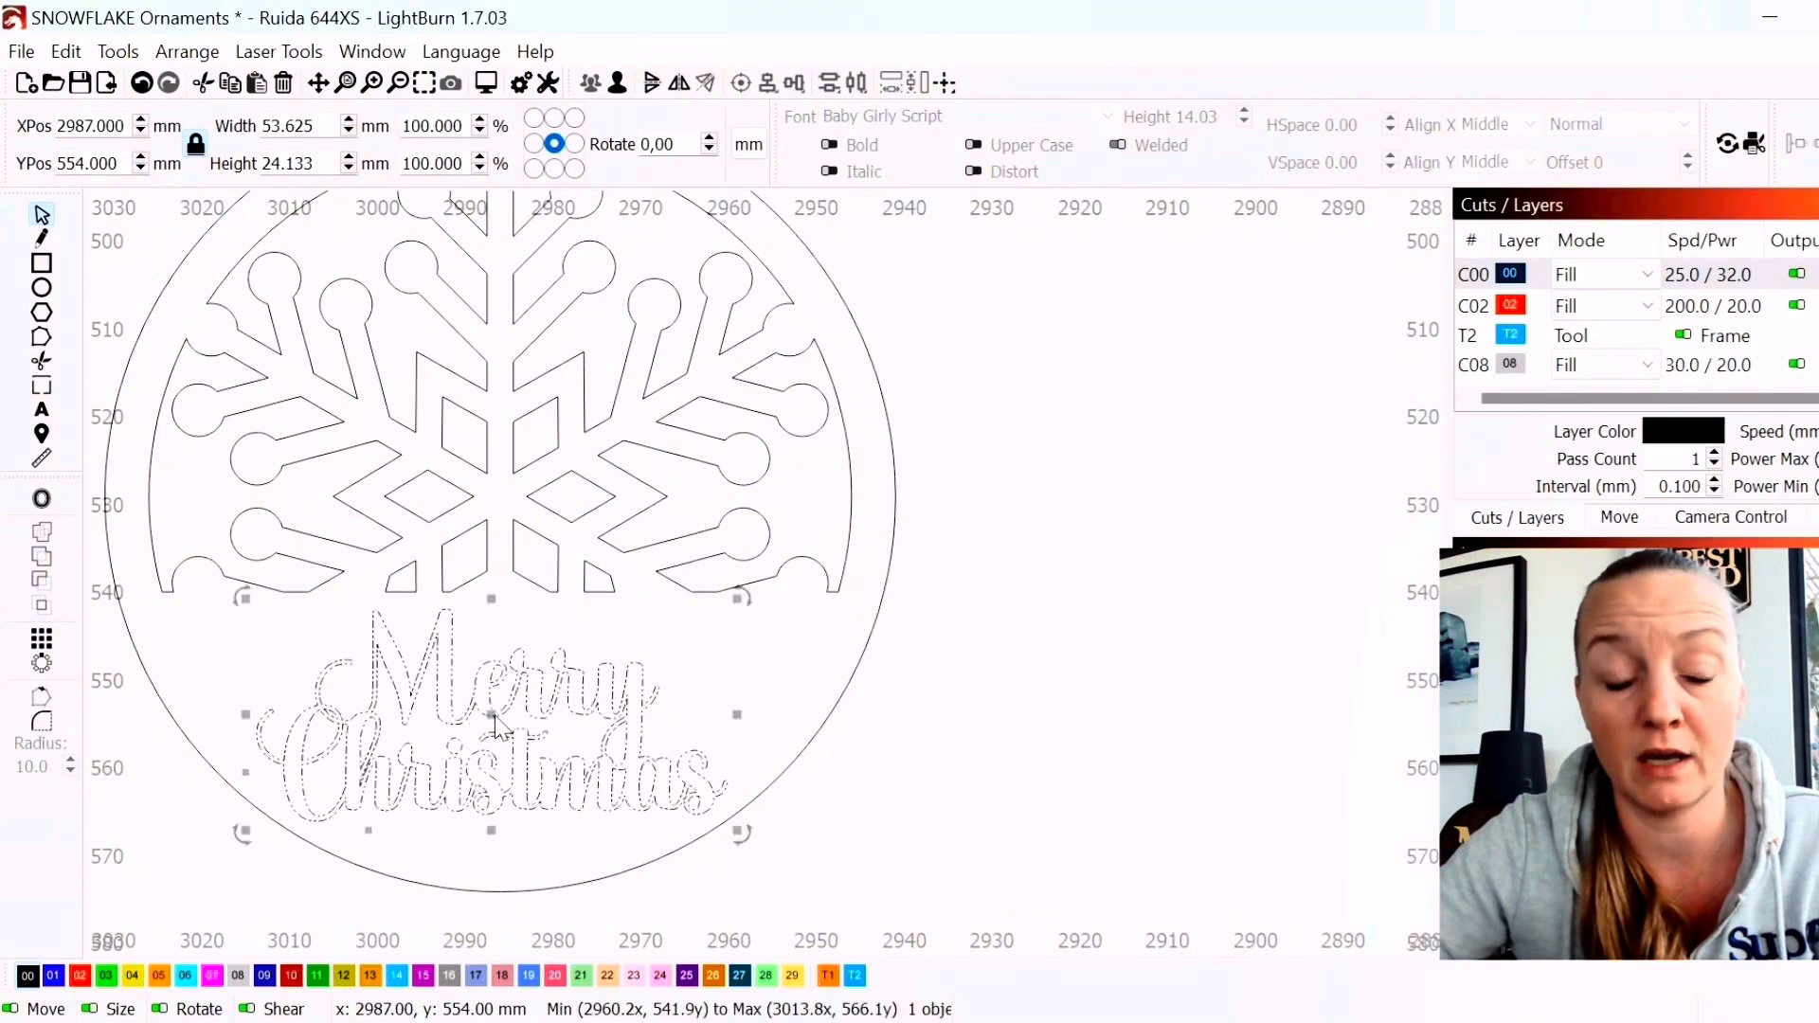
{"action": "scroll", "coordinate": [420, 812], "scroll_direction": "up", "scroll_amount": 1}
{"action": "left_click_drag", "start_coordinate": [423, 810], "coordinate": [572, 746]}
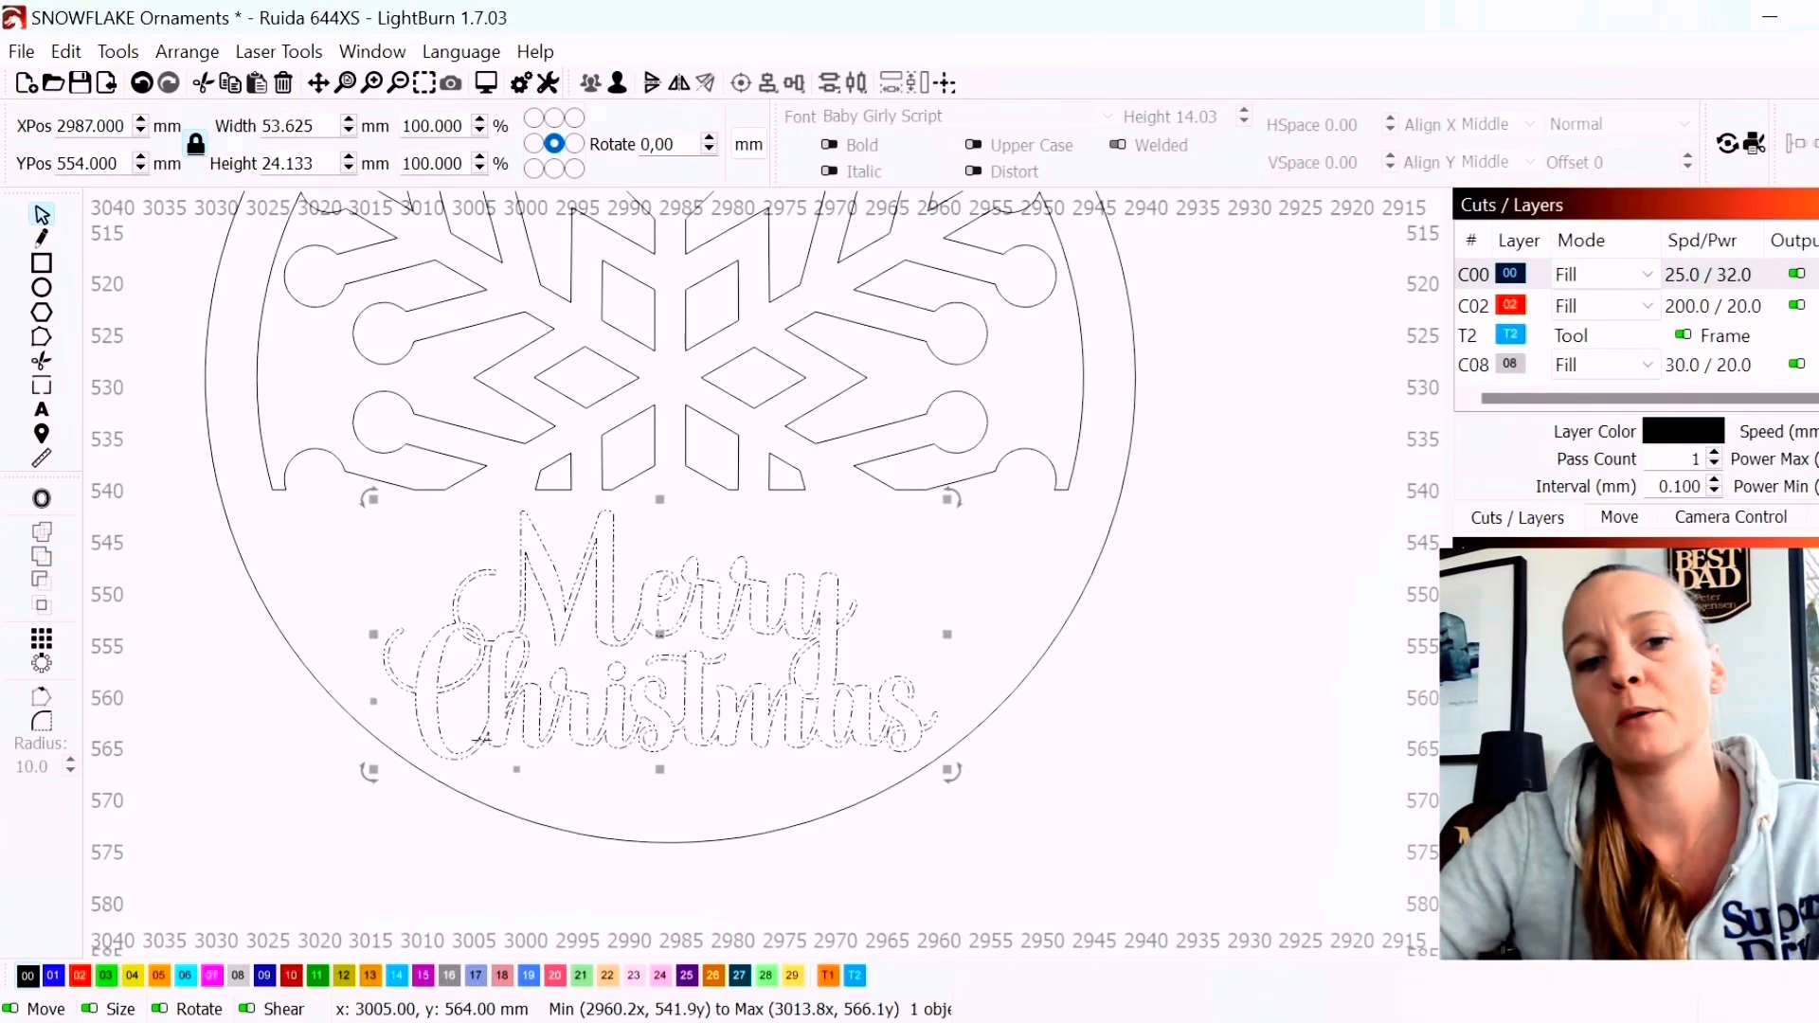
Ungroup the welded "Merry Christmas" lettering inside the ornament into separate shapes
{"action": "scroll", "coordinate": [629, 689], "scroll_direction": "up", "scroll_amount": 2}
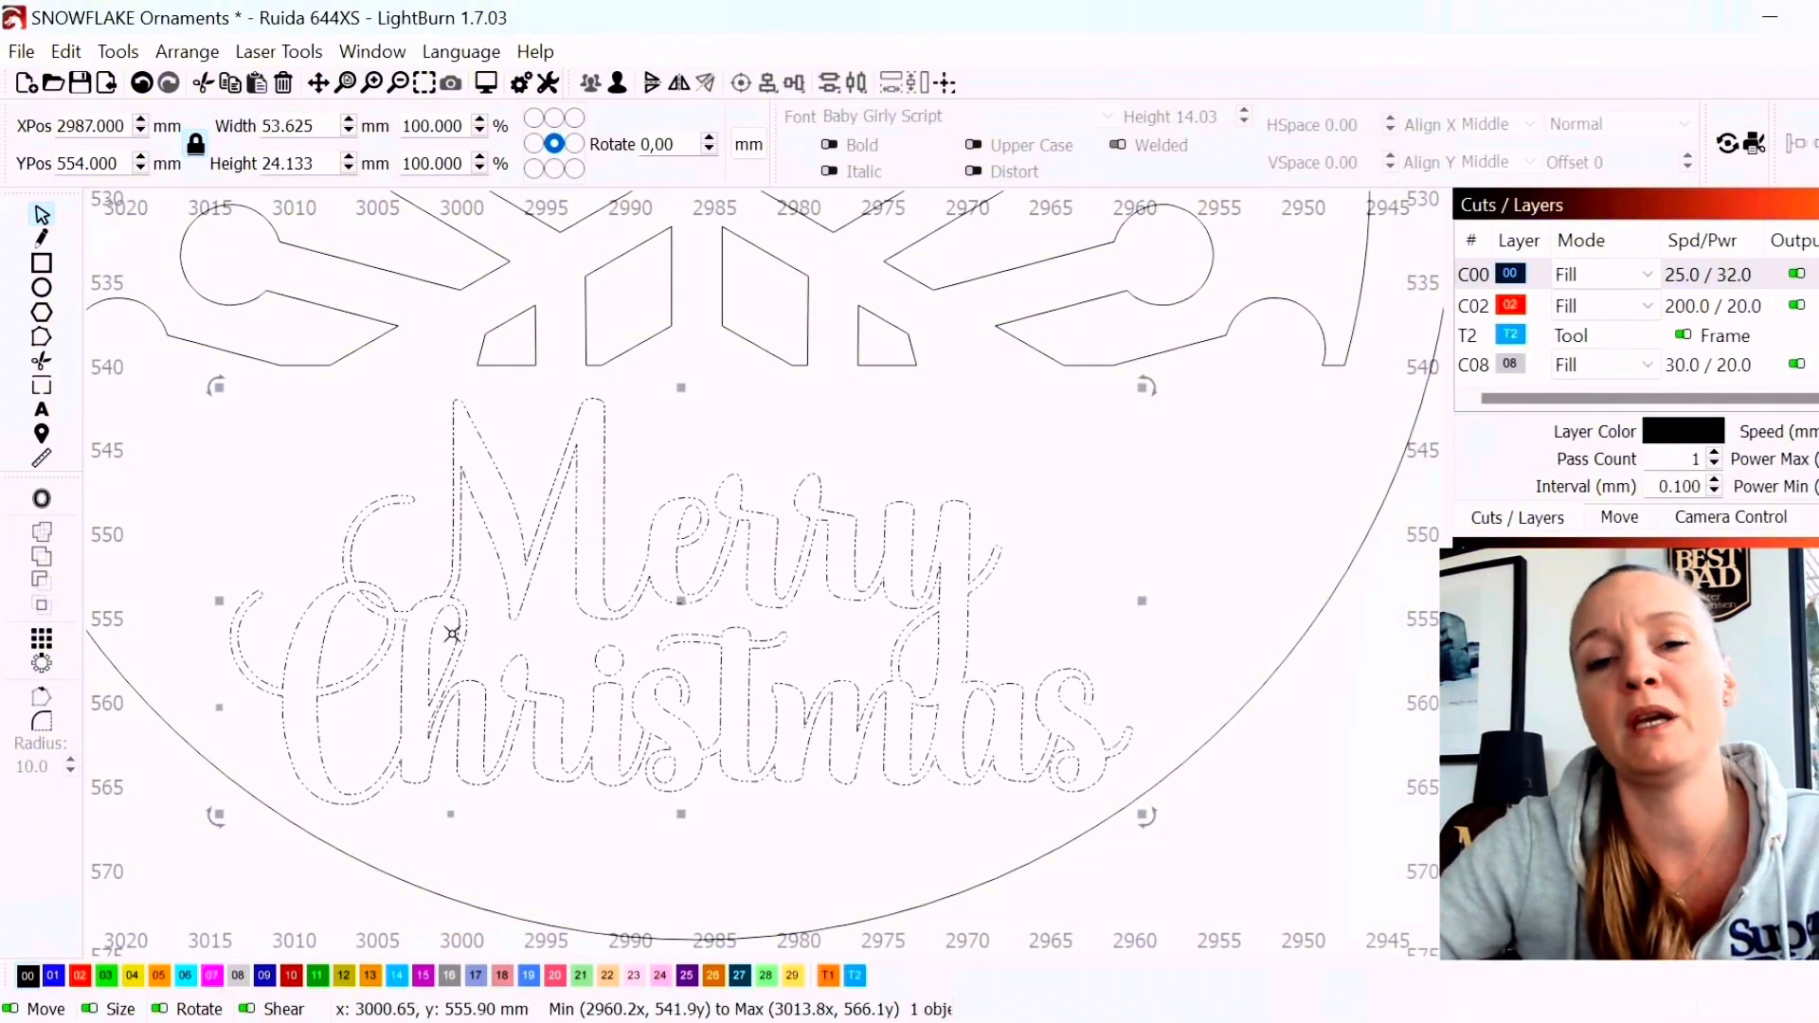
{"action": "scroll", "coordinate": [450, 645], "scroll_direction": "down", "scroll_amount": 6}
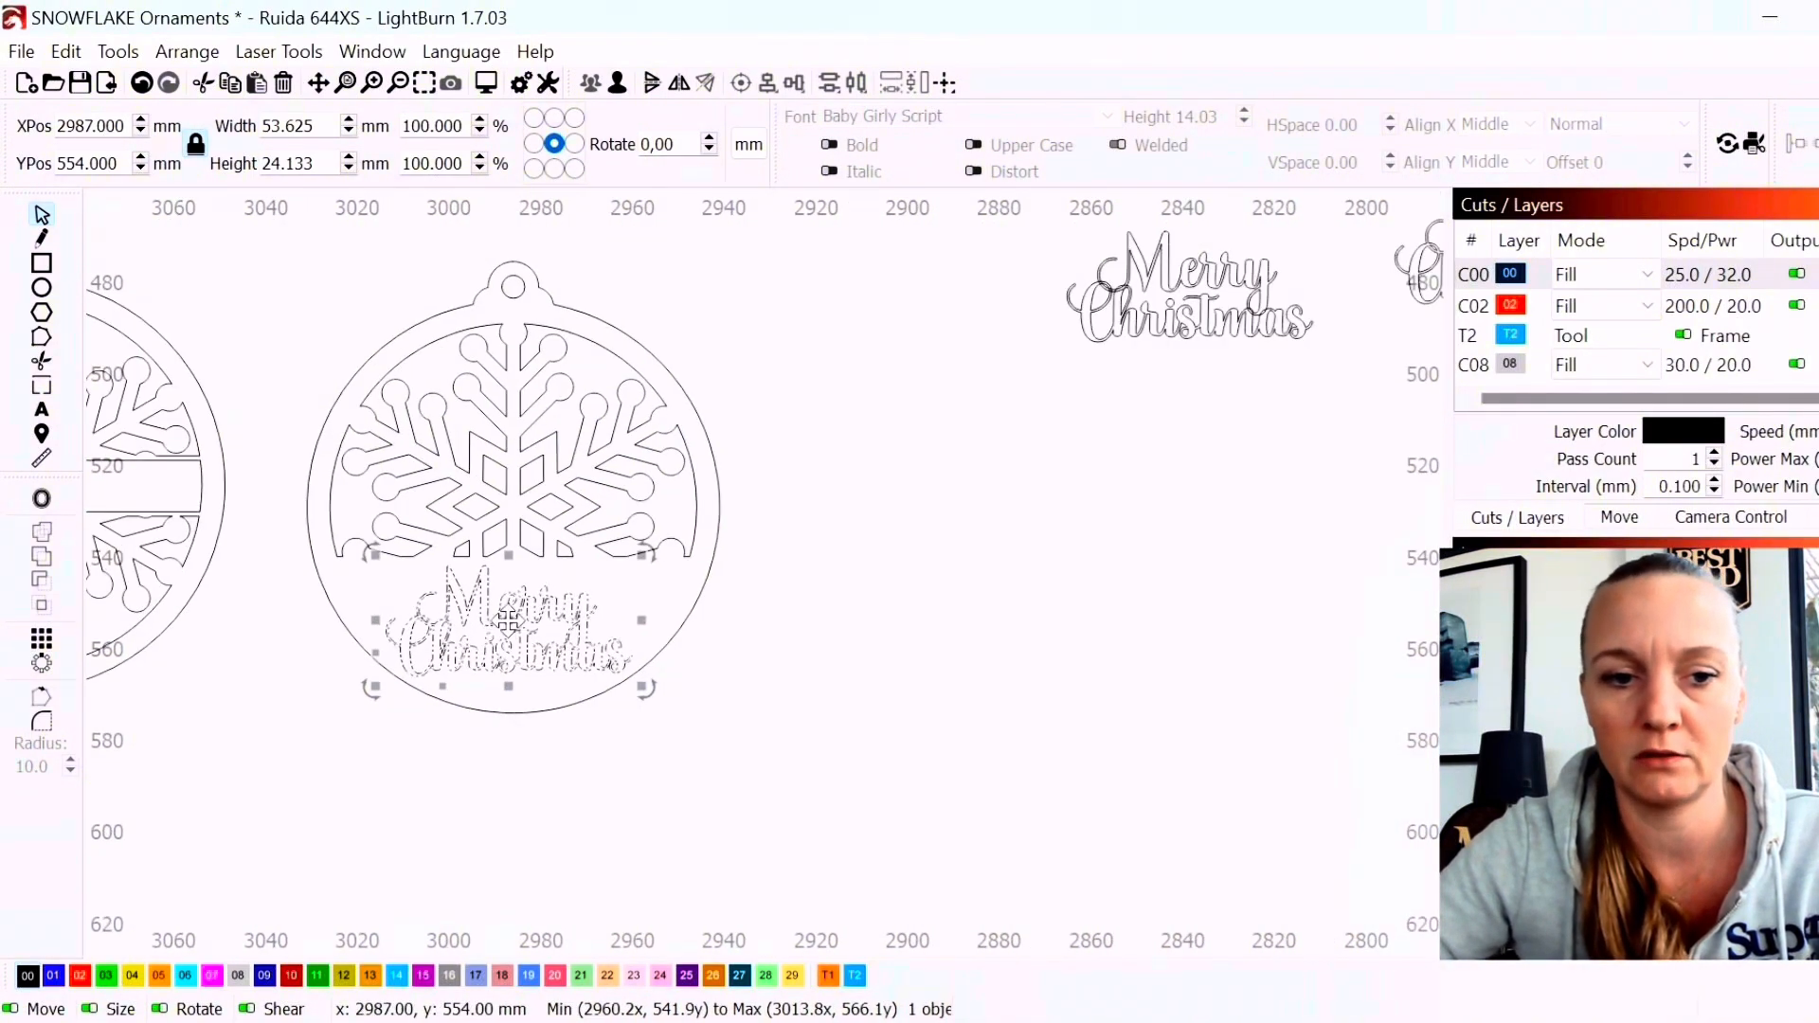
{"action": "scroll", "coordinate": [488, 636], "scroll_direction": "up", "scroll_amount": 2}
{"action": "scroll", "coordinate": [488, 636], "scroll_direction": "up", "scroll_amount": 1}
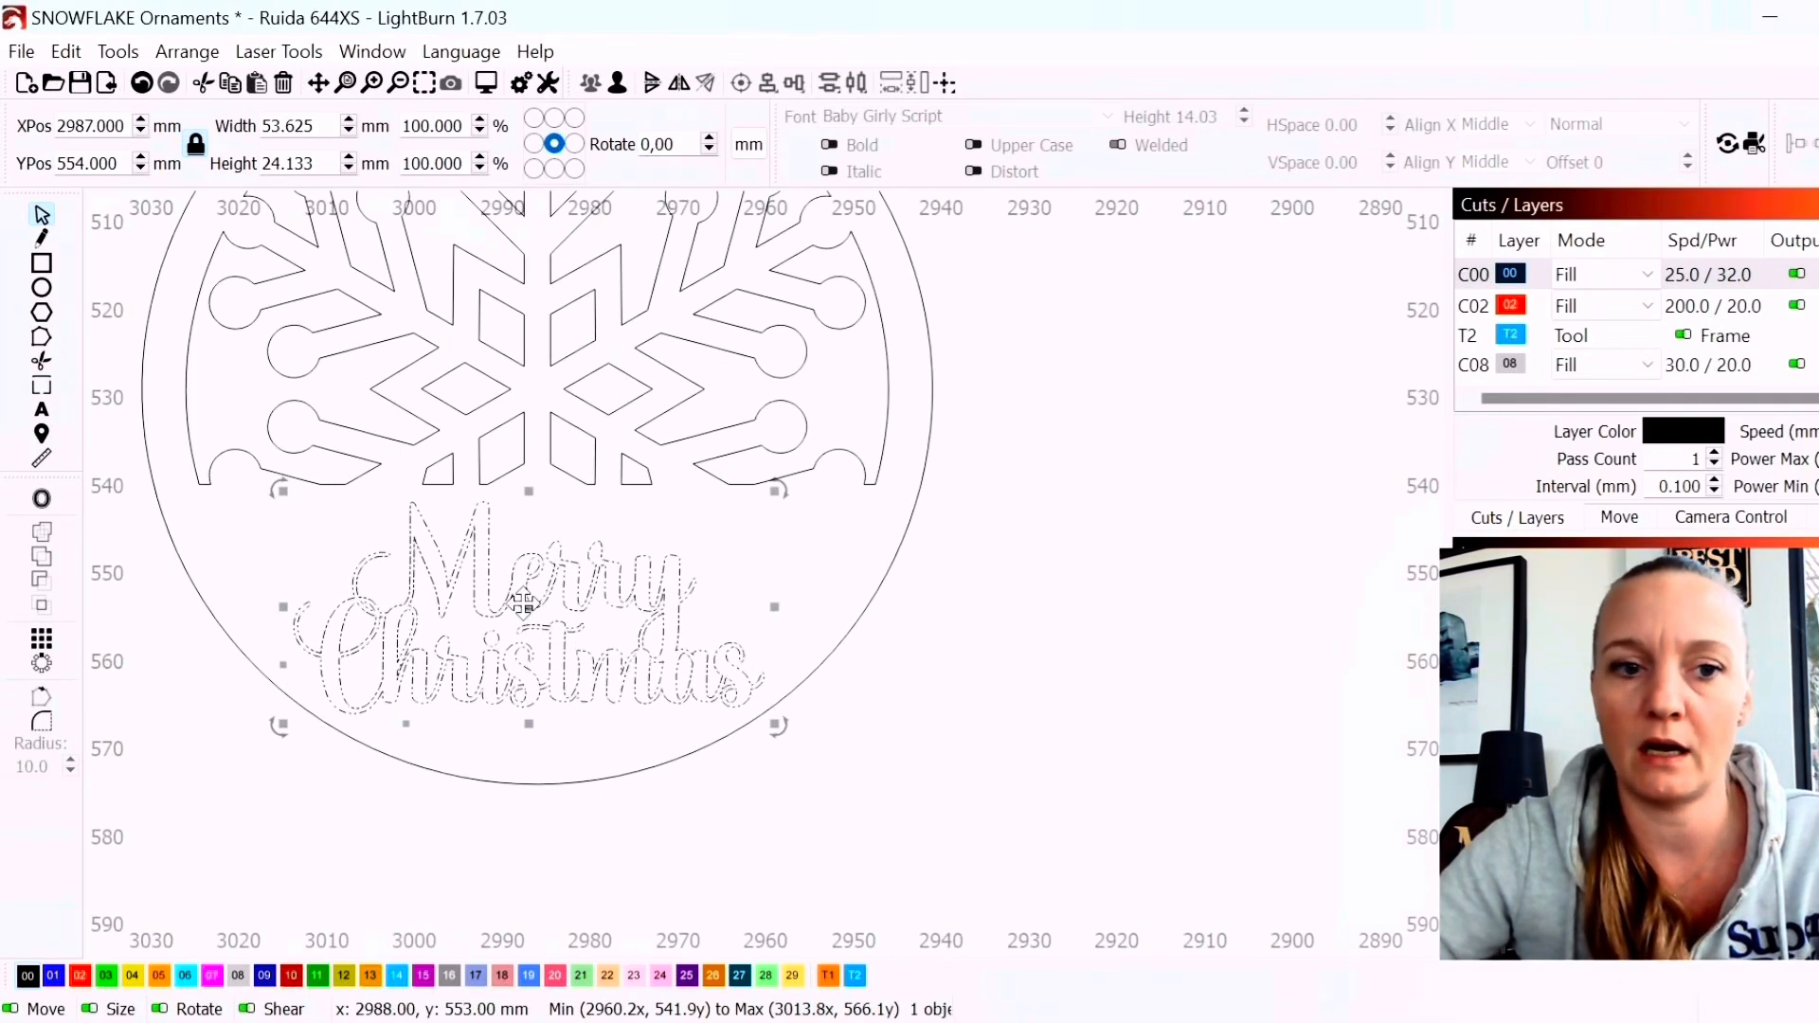
{"action": "scroll", "coordinate": [524, 604], "scroll_direction": "up", "scroll_amount": 2}
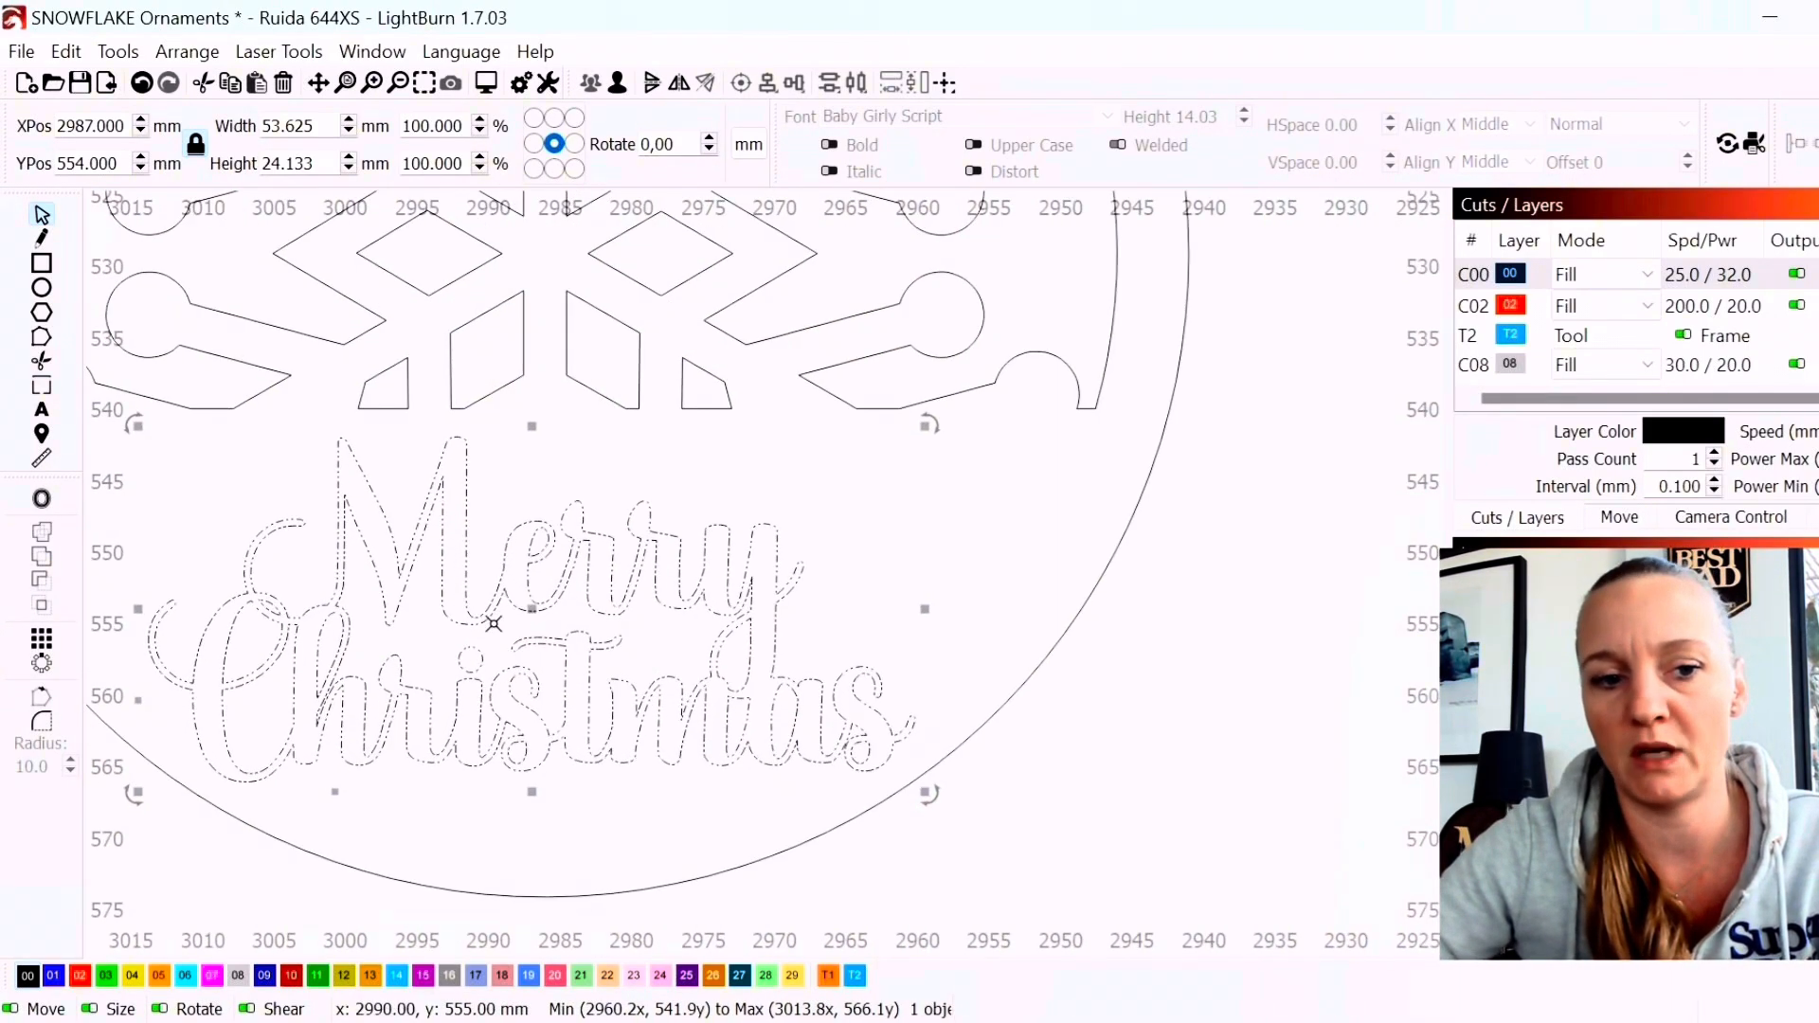
{"action": "right_click", "coordinate": [447, 654]}
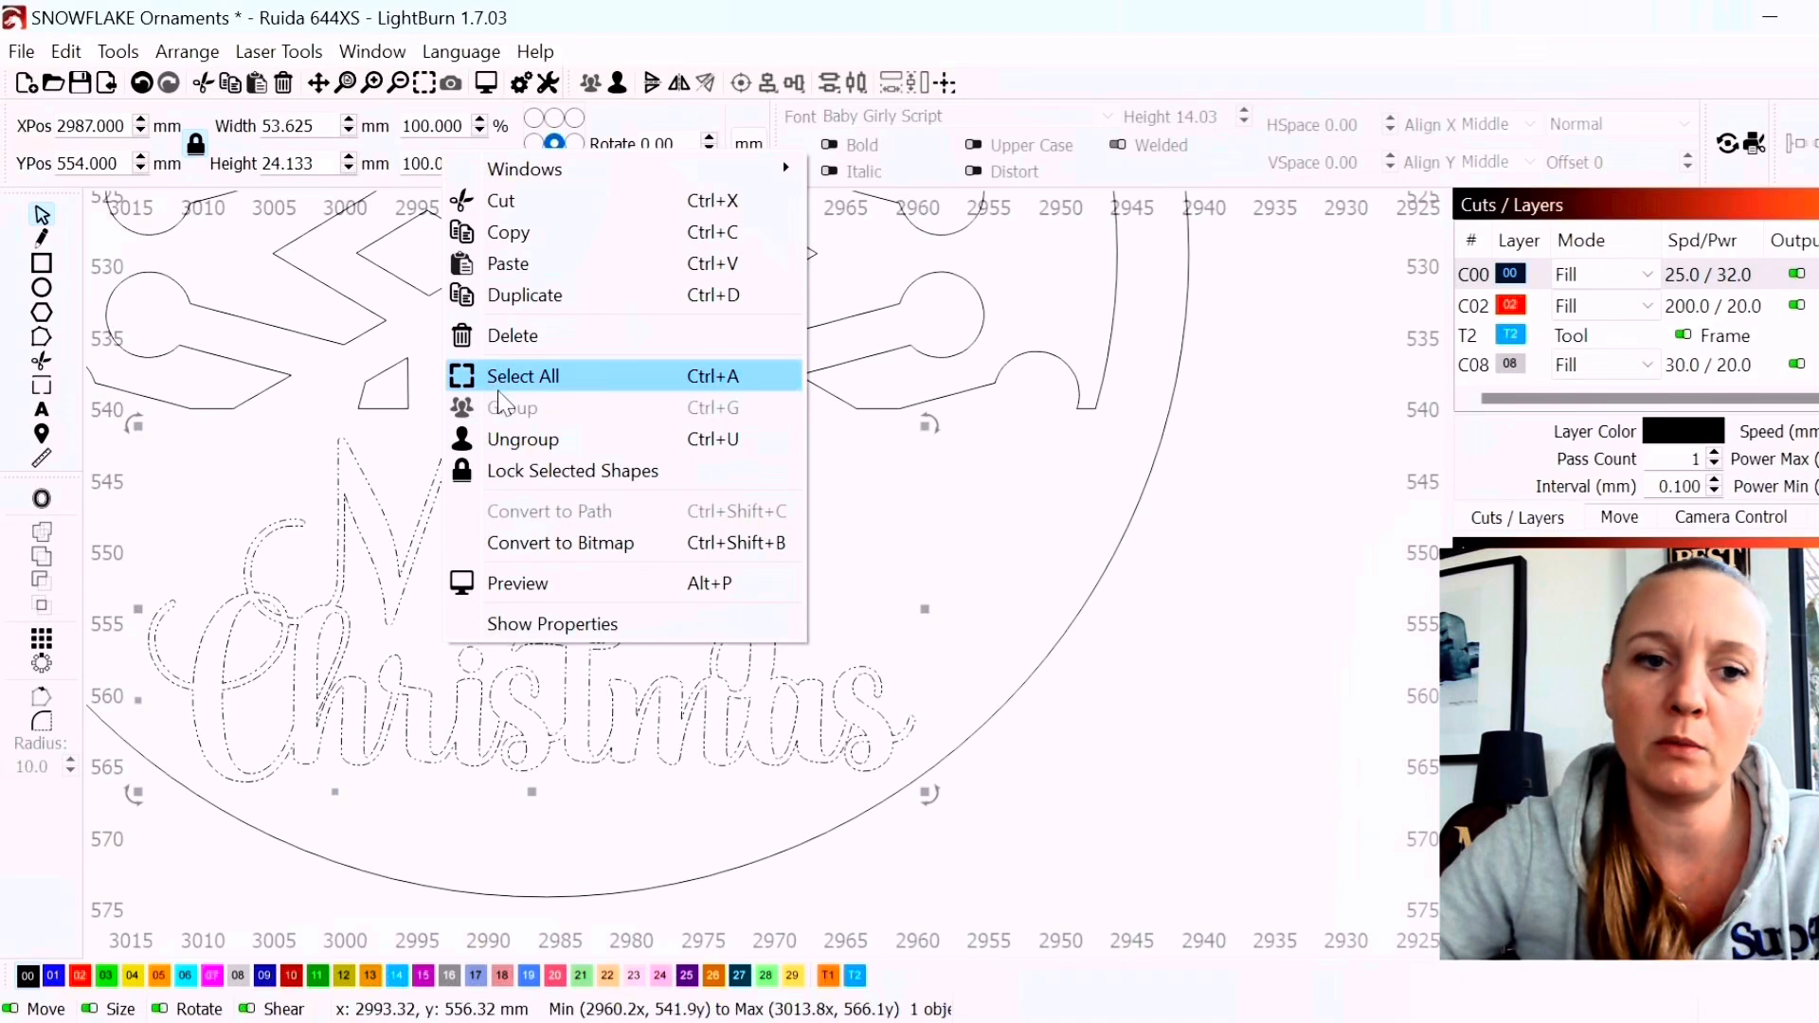
{"action": "left_click", "coordinate": [530, 438]}
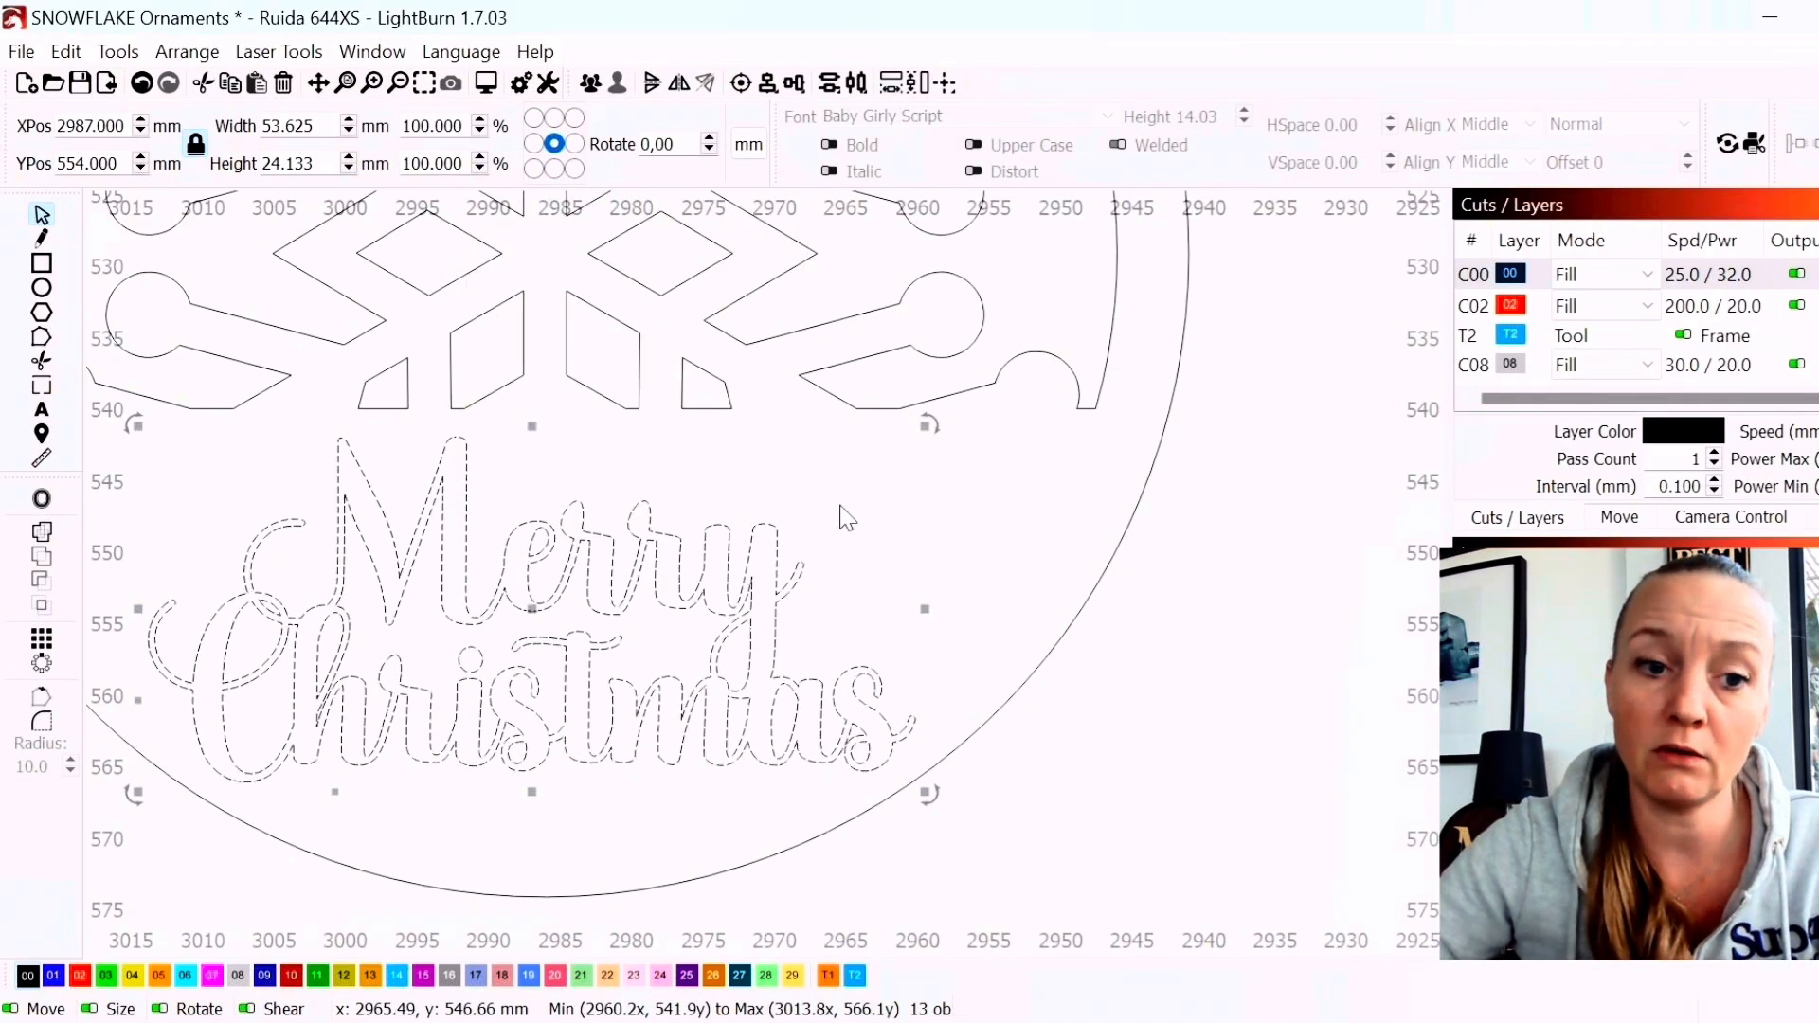
Try to weld the lettering's outer outline with the contour between the two words and the inner contour of the C
{"action": "left_click", "coordinate": [804, 550]}
{"action": "left_click", "coordinate": [777, 547]}
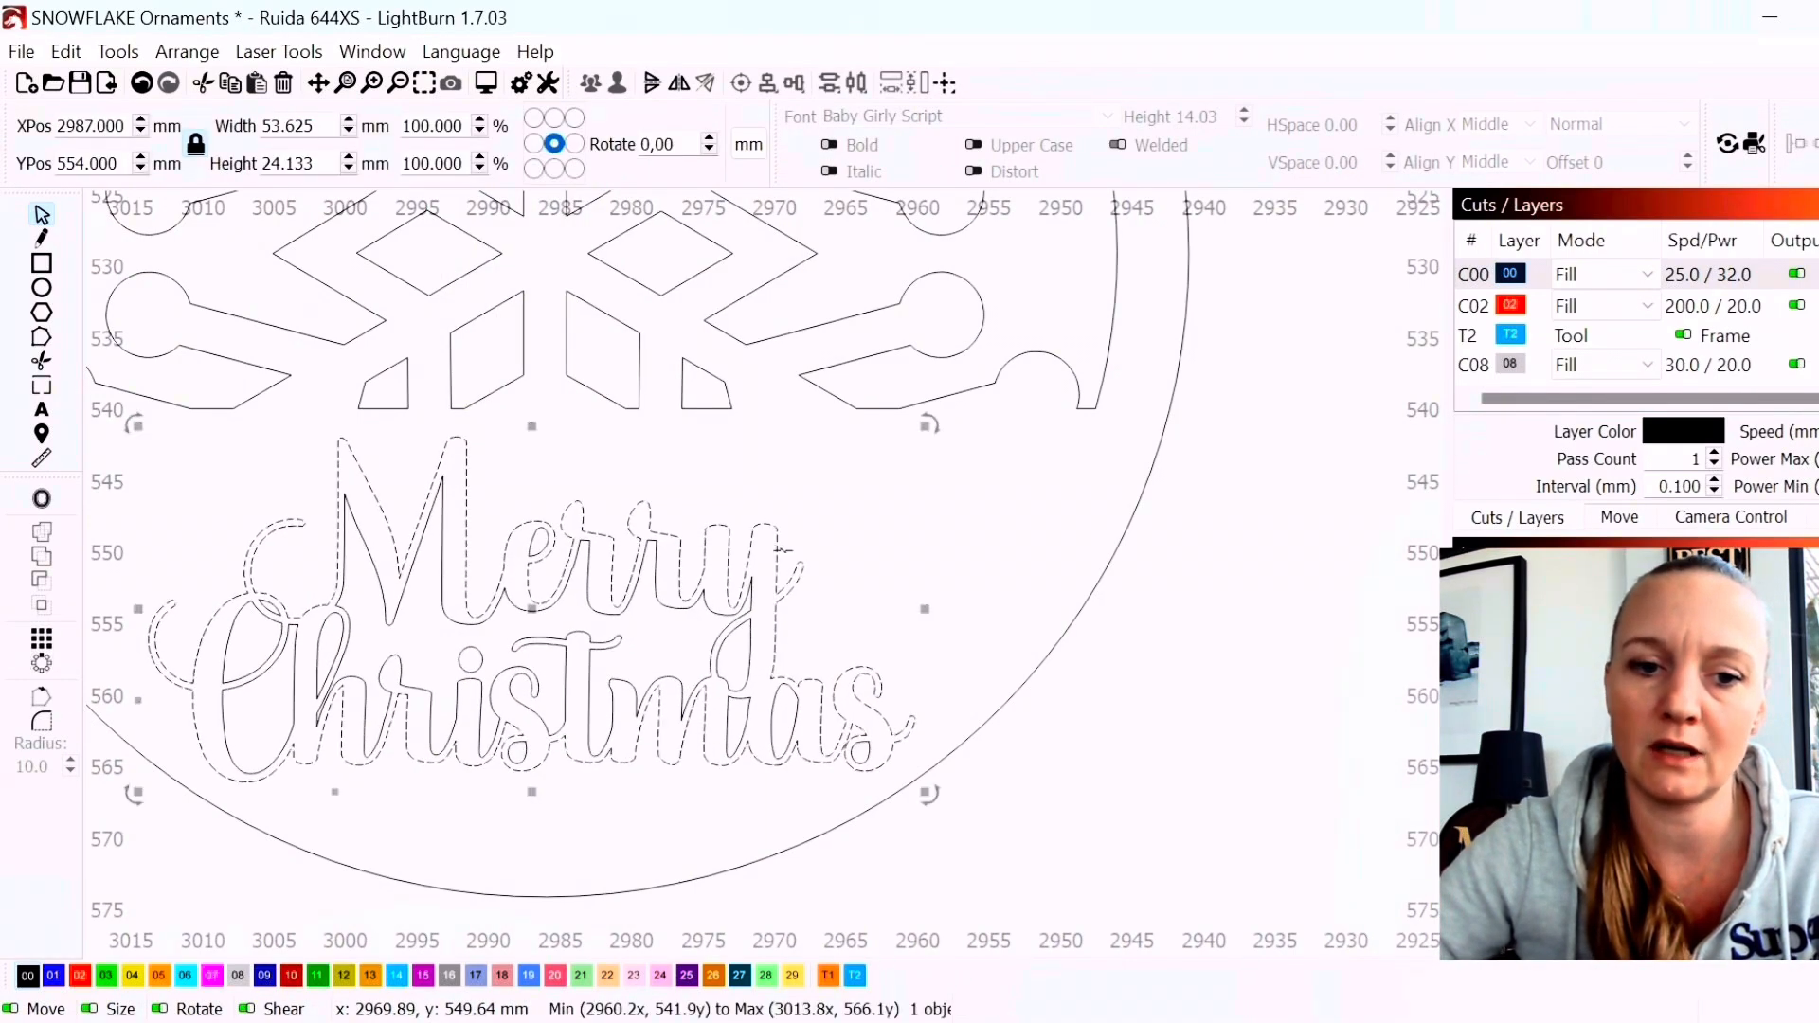
{"action": "scroll", "coordinate": [751, 641], "scroll_direction": "up", "scroll_amount": 1}
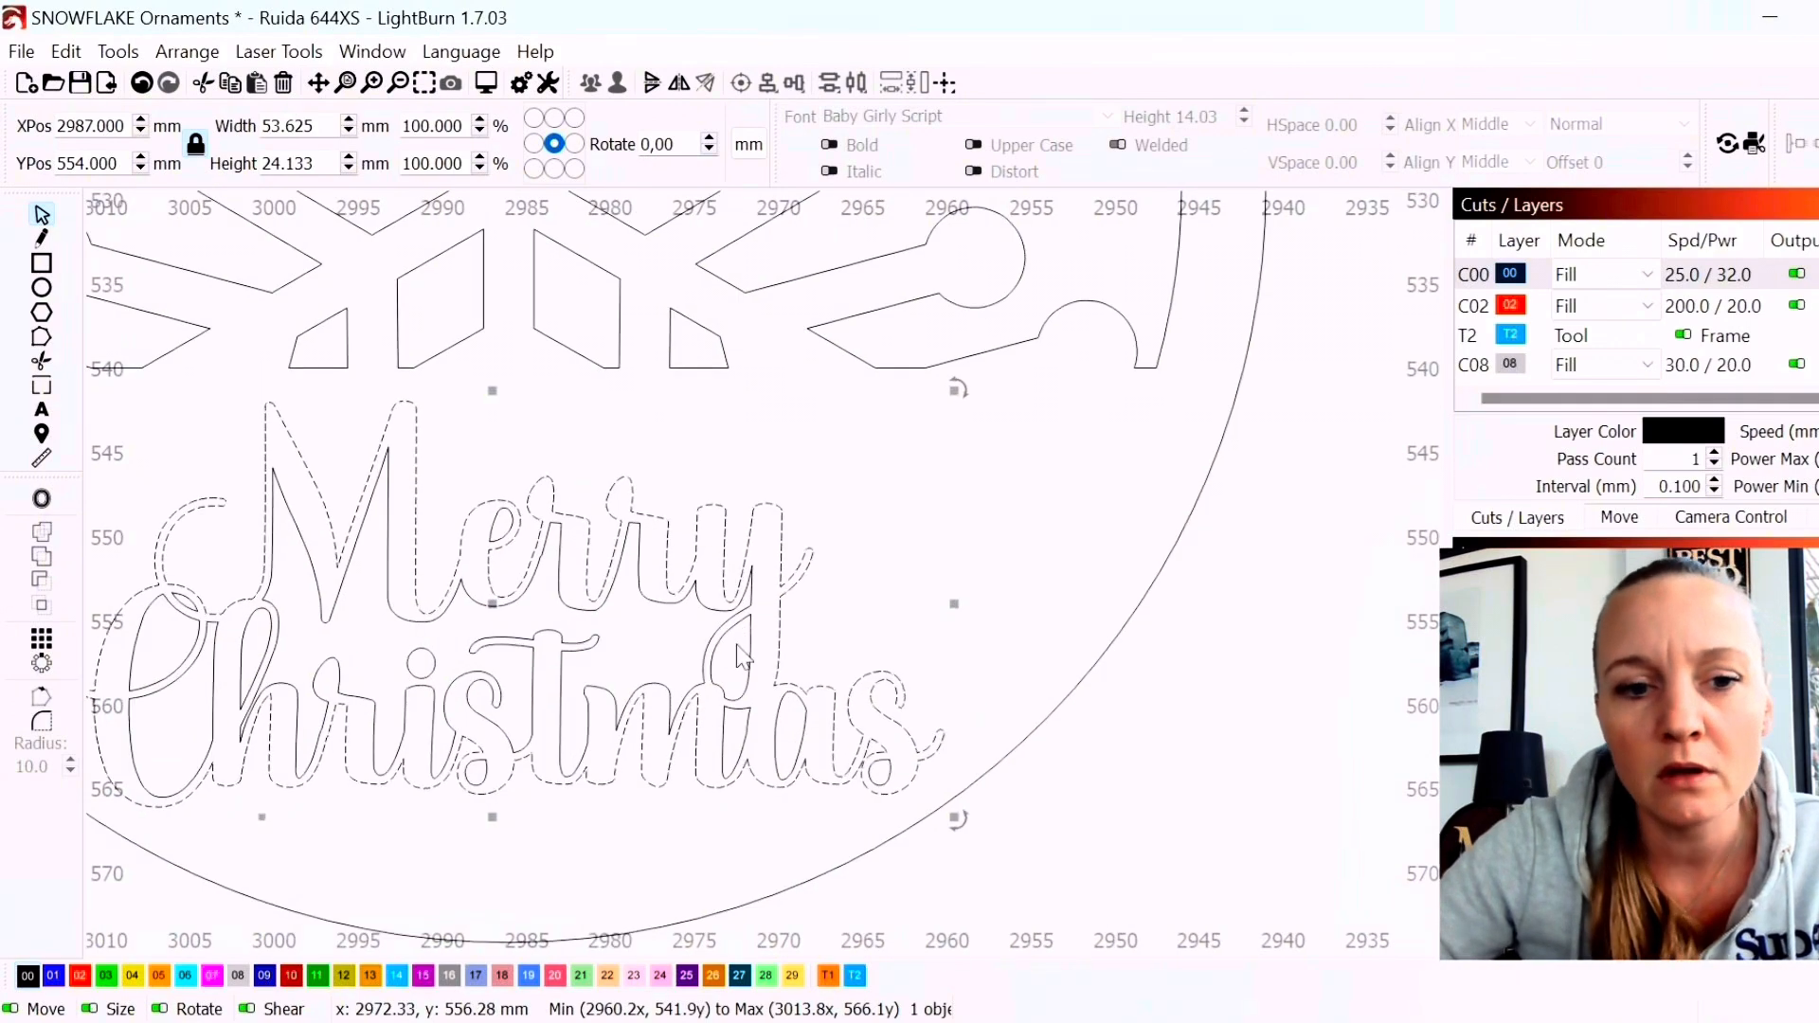
{"action": "left_click", "coordinate": [706, 637], "text": "shift"}
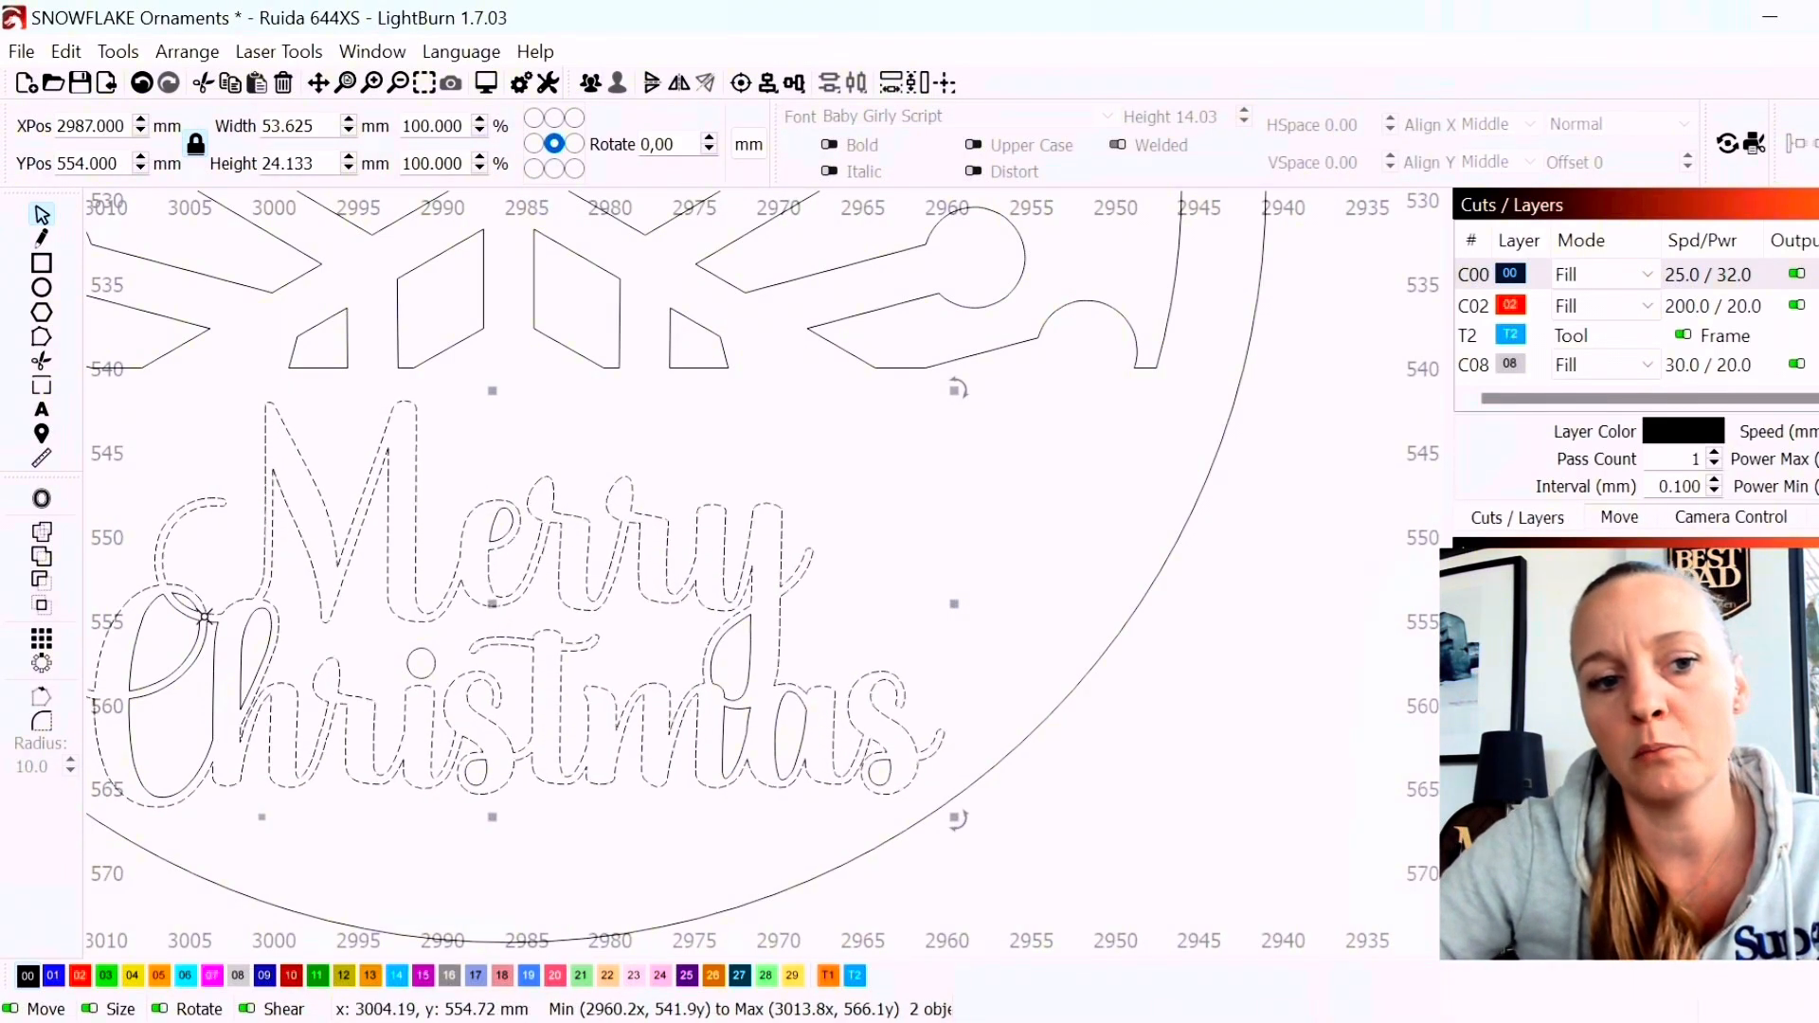
{"action": "scroll", "coordinate": [617, 648], "scroll_direction": "down", "scroll_amount": 1}
{"action": "scroll", "coordinate": [208, 706], "scroll_direction": "up", "scroll_amount": 1}
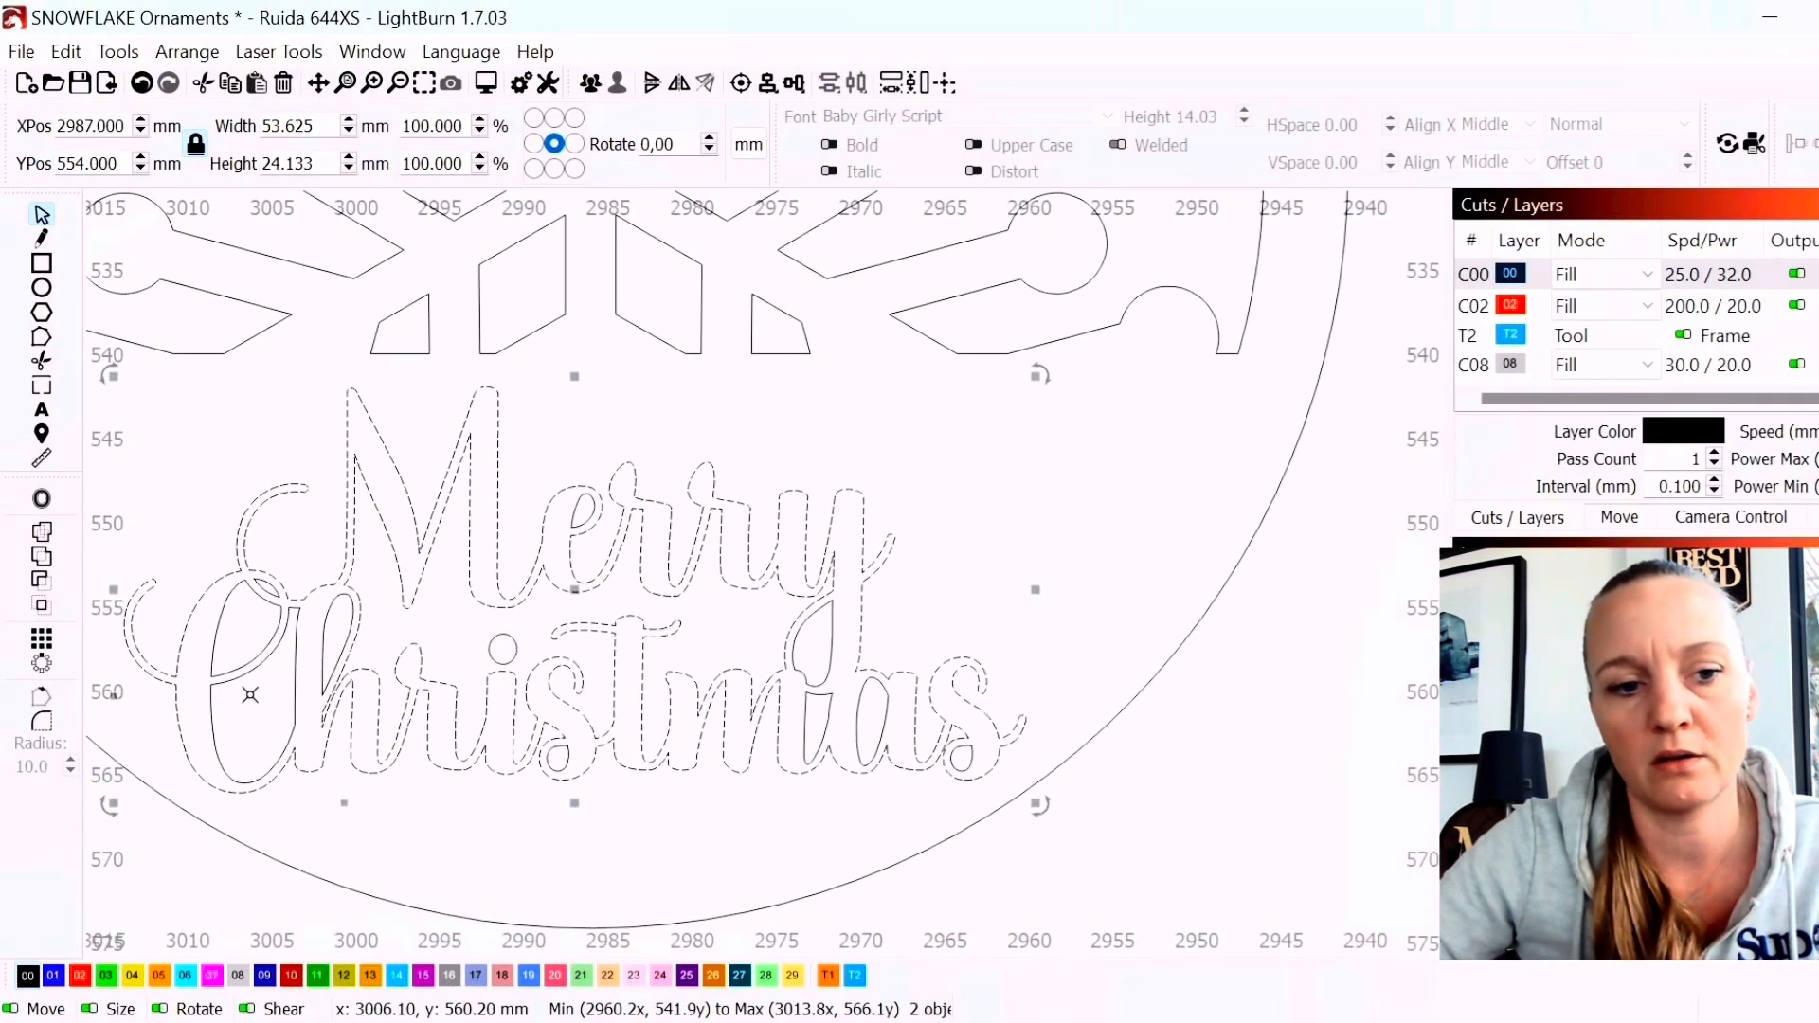
{"action": "left_click", "coordinate": [248, 673], "text": "shift"}
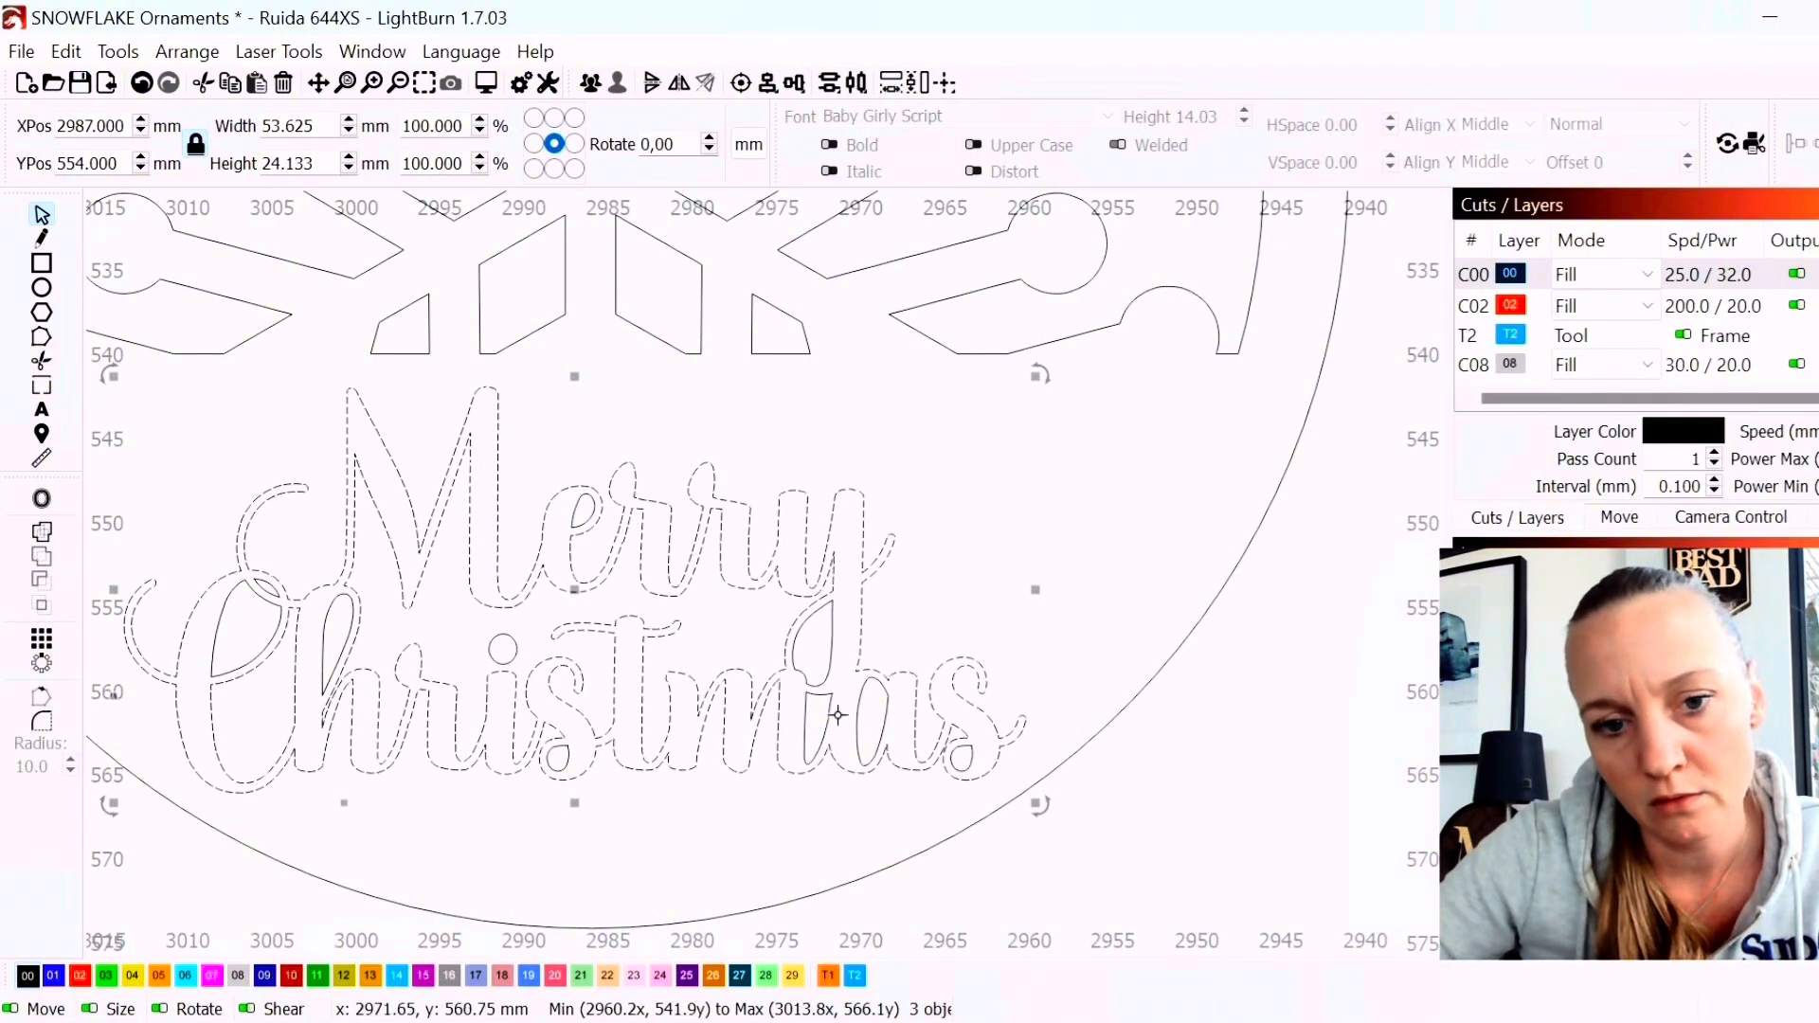
{"action": "left_click", "coordinate": [53, 538]}
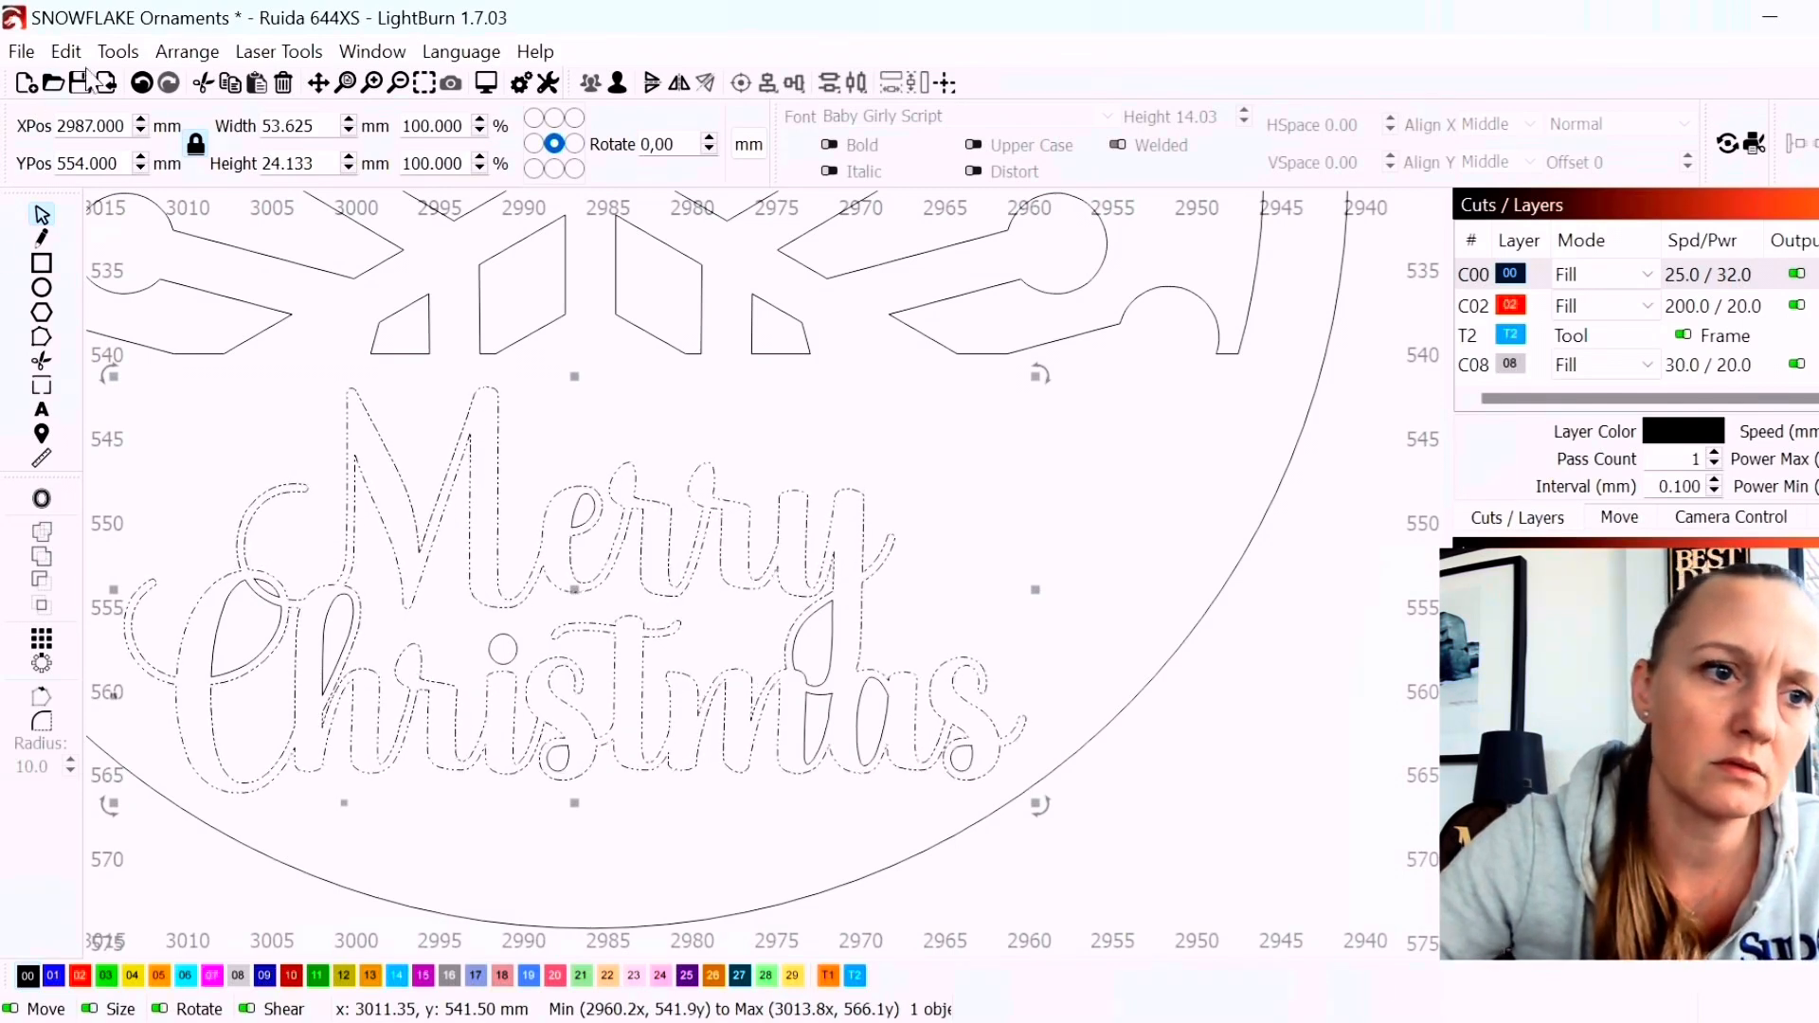
{"action": "left_click", "coordinate": [142, 84]}
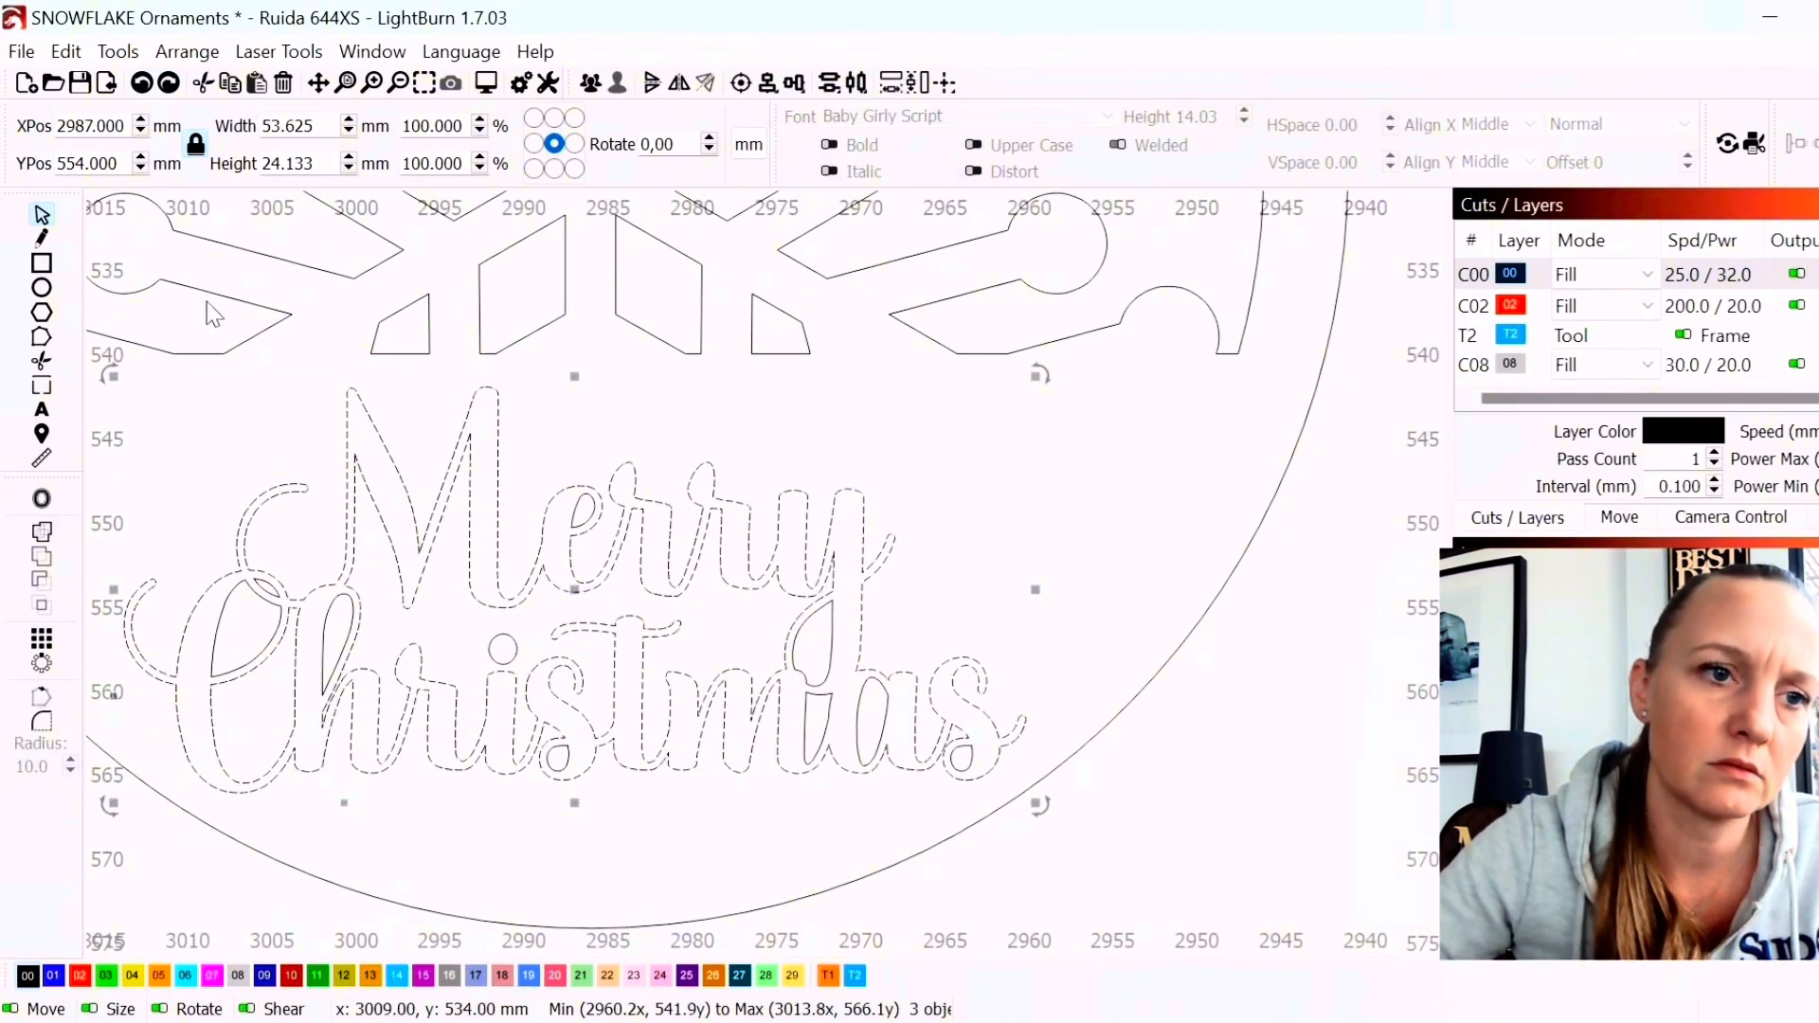
{"action": "left_click", "coordinate": [42, 498]}
{"action": "left_click_drag", "start_coordinate": [1043, 398], "coordinate": [1158, 304]}
{"action": "type", "text": "."}
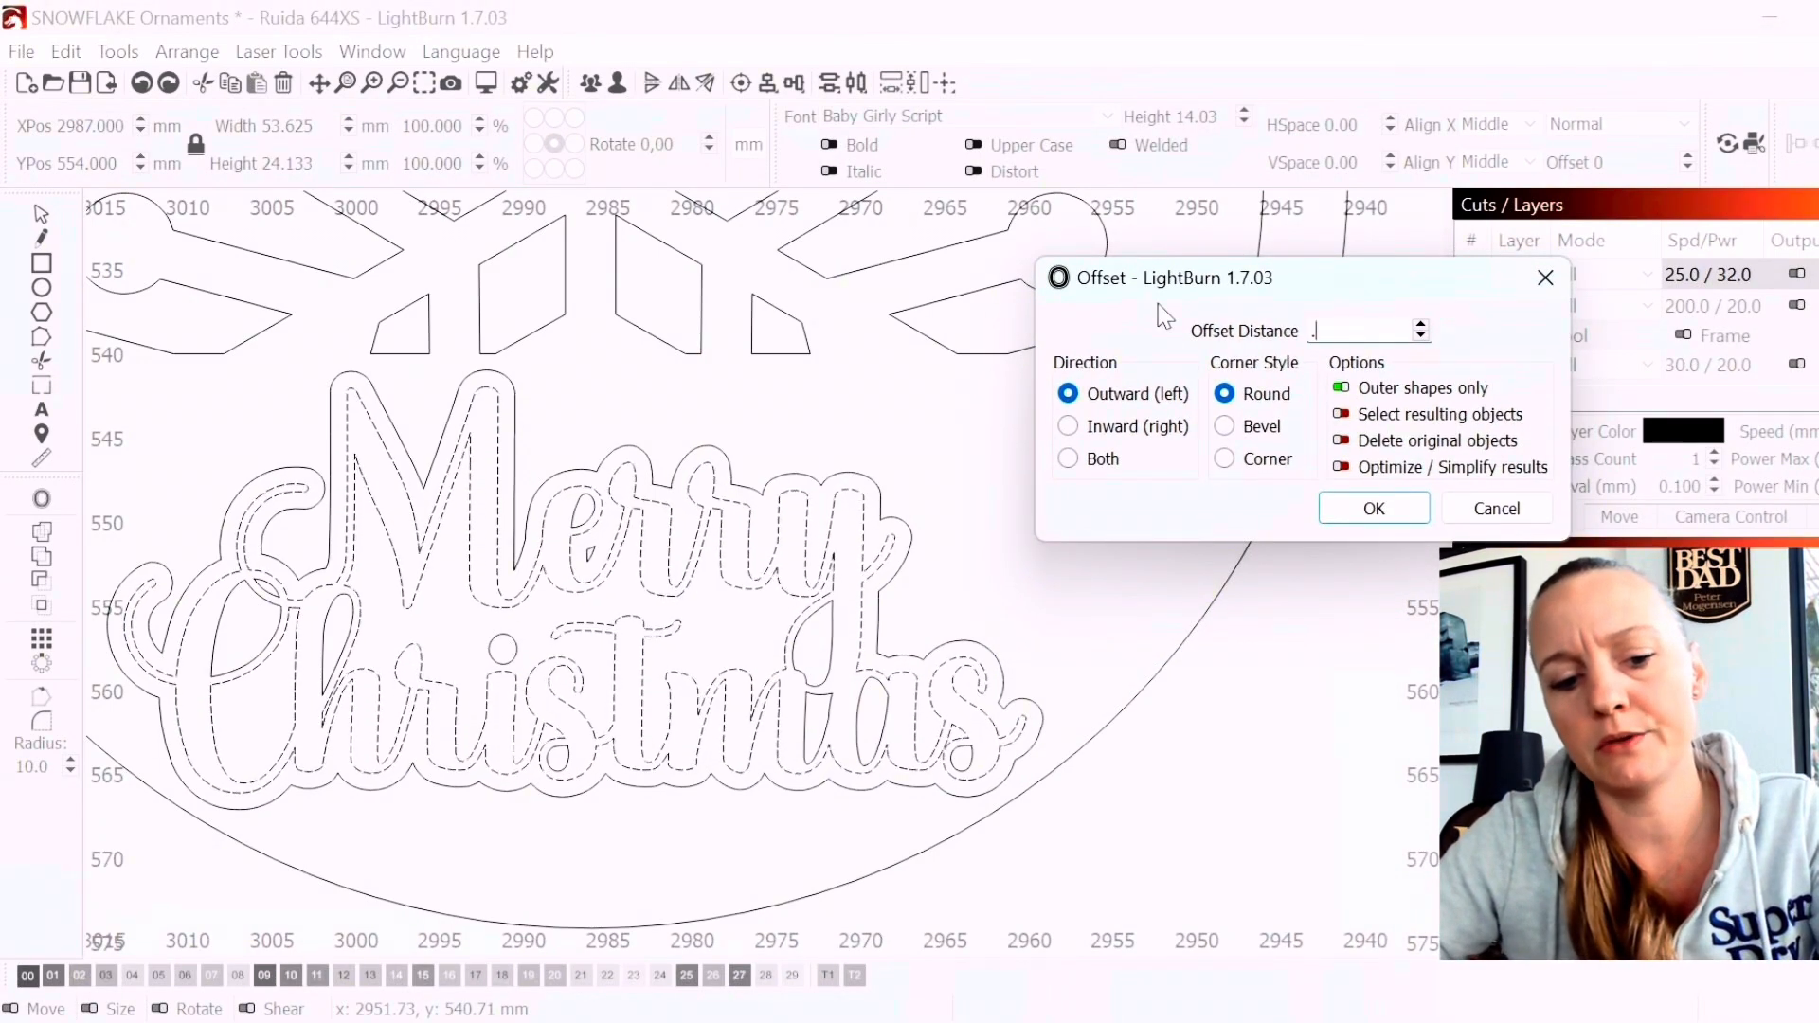
{"action": "type", "text": "2"}
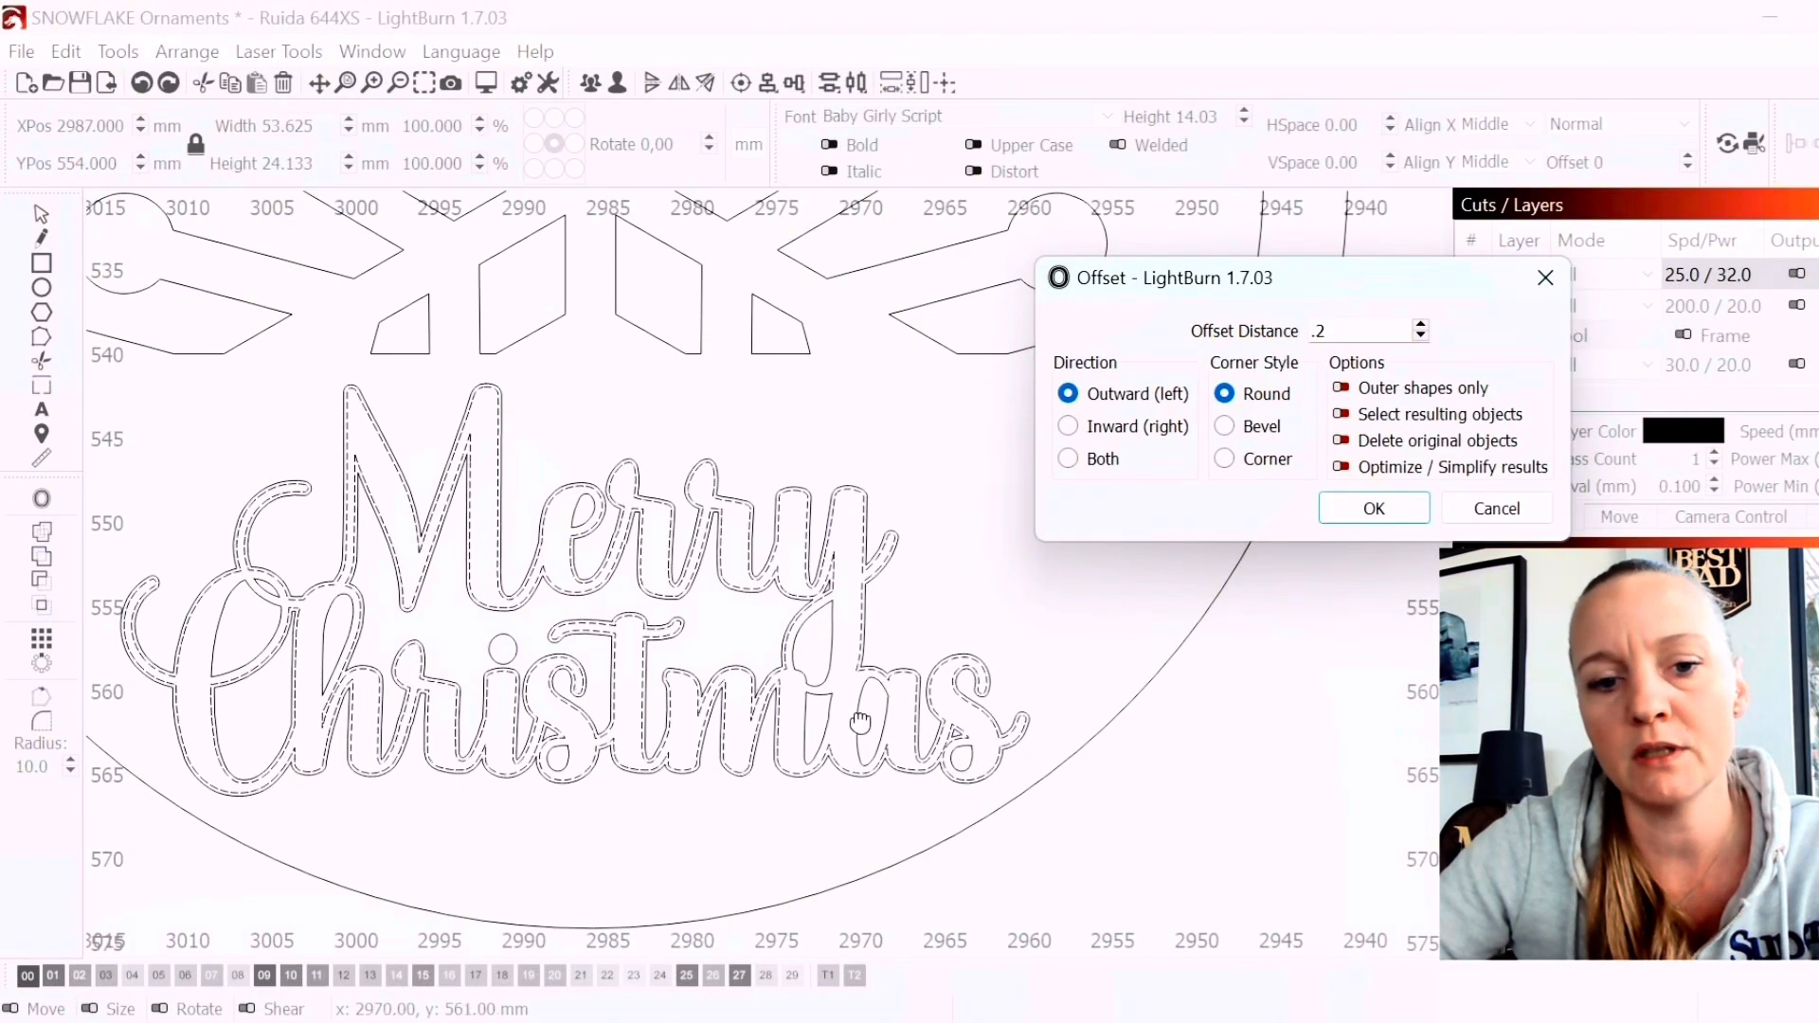
{"action": "left_click", "coordinate": [1497, 508]}
Offset the whole "Merry Christmas" lettering outward by 0.2 mm with round corners, inner shapes included, deleting the original objects
{"action": "scroll", "coordinate": [934, 631], "scroll_direction": "down", "scroll_amount": 2}
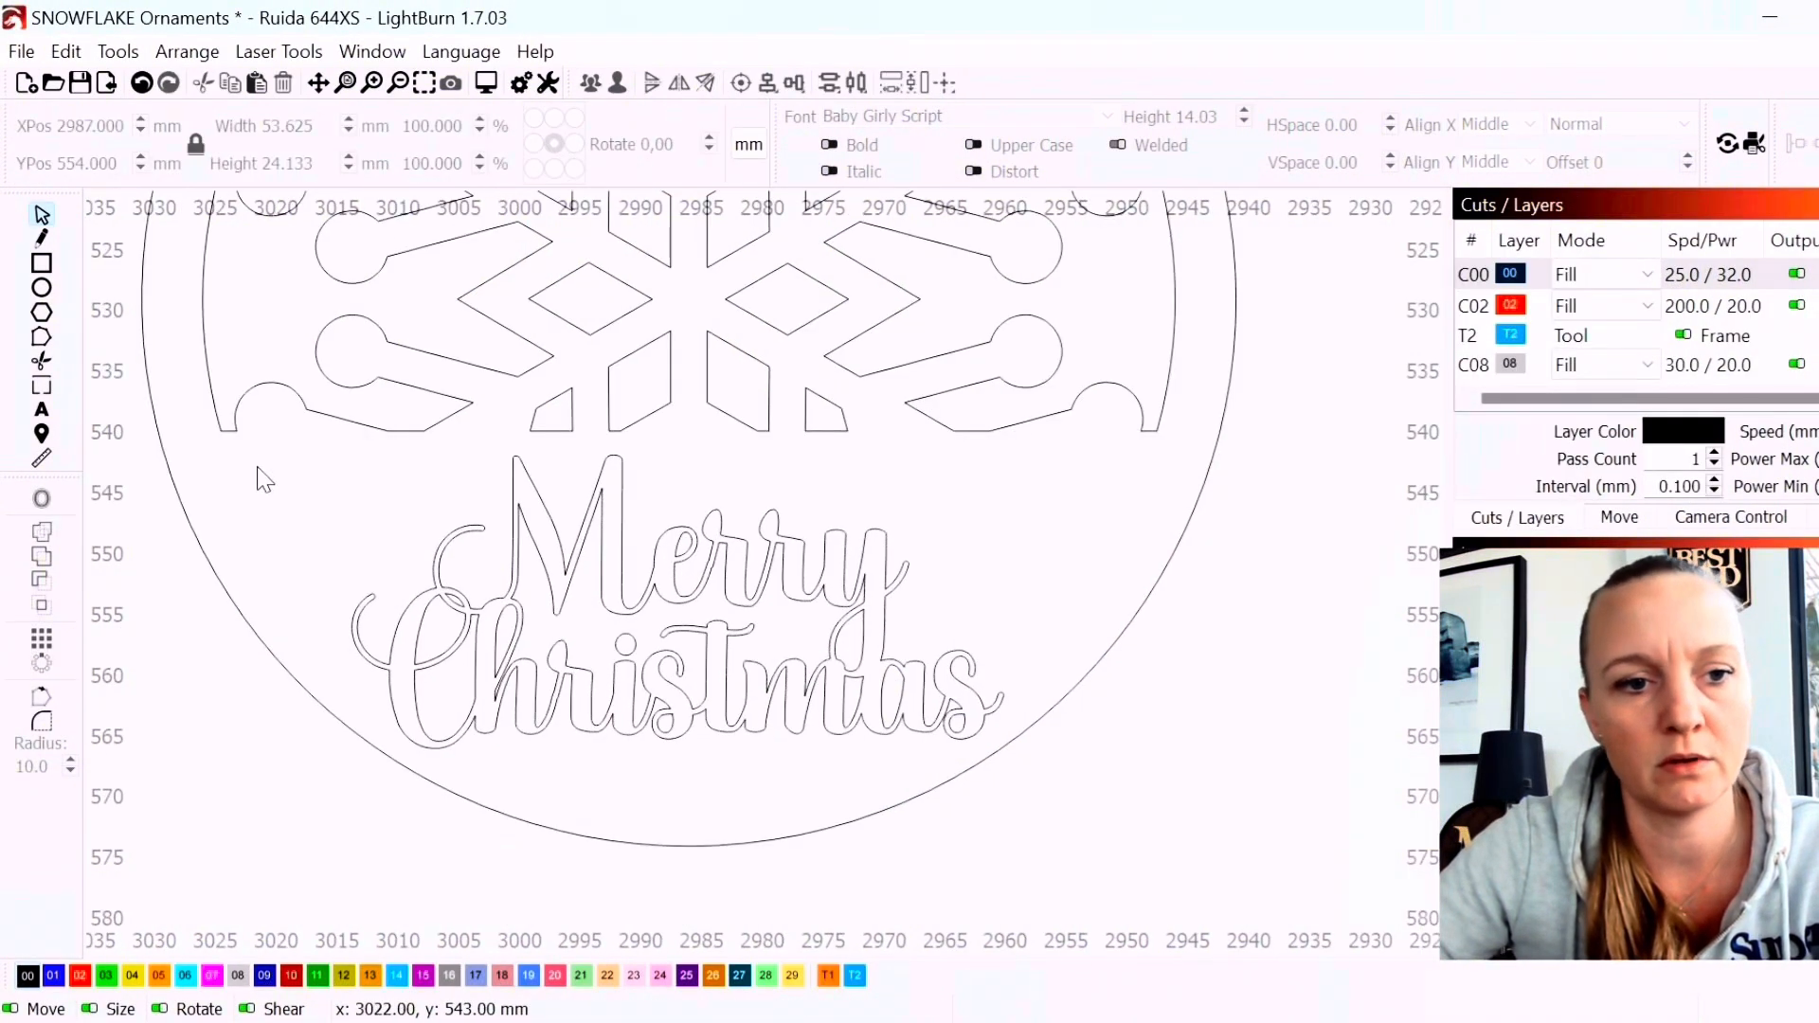
{"action": "left_click_drag", "start_coordinate": [1077, 758], "coordinate": [1173, 828]}
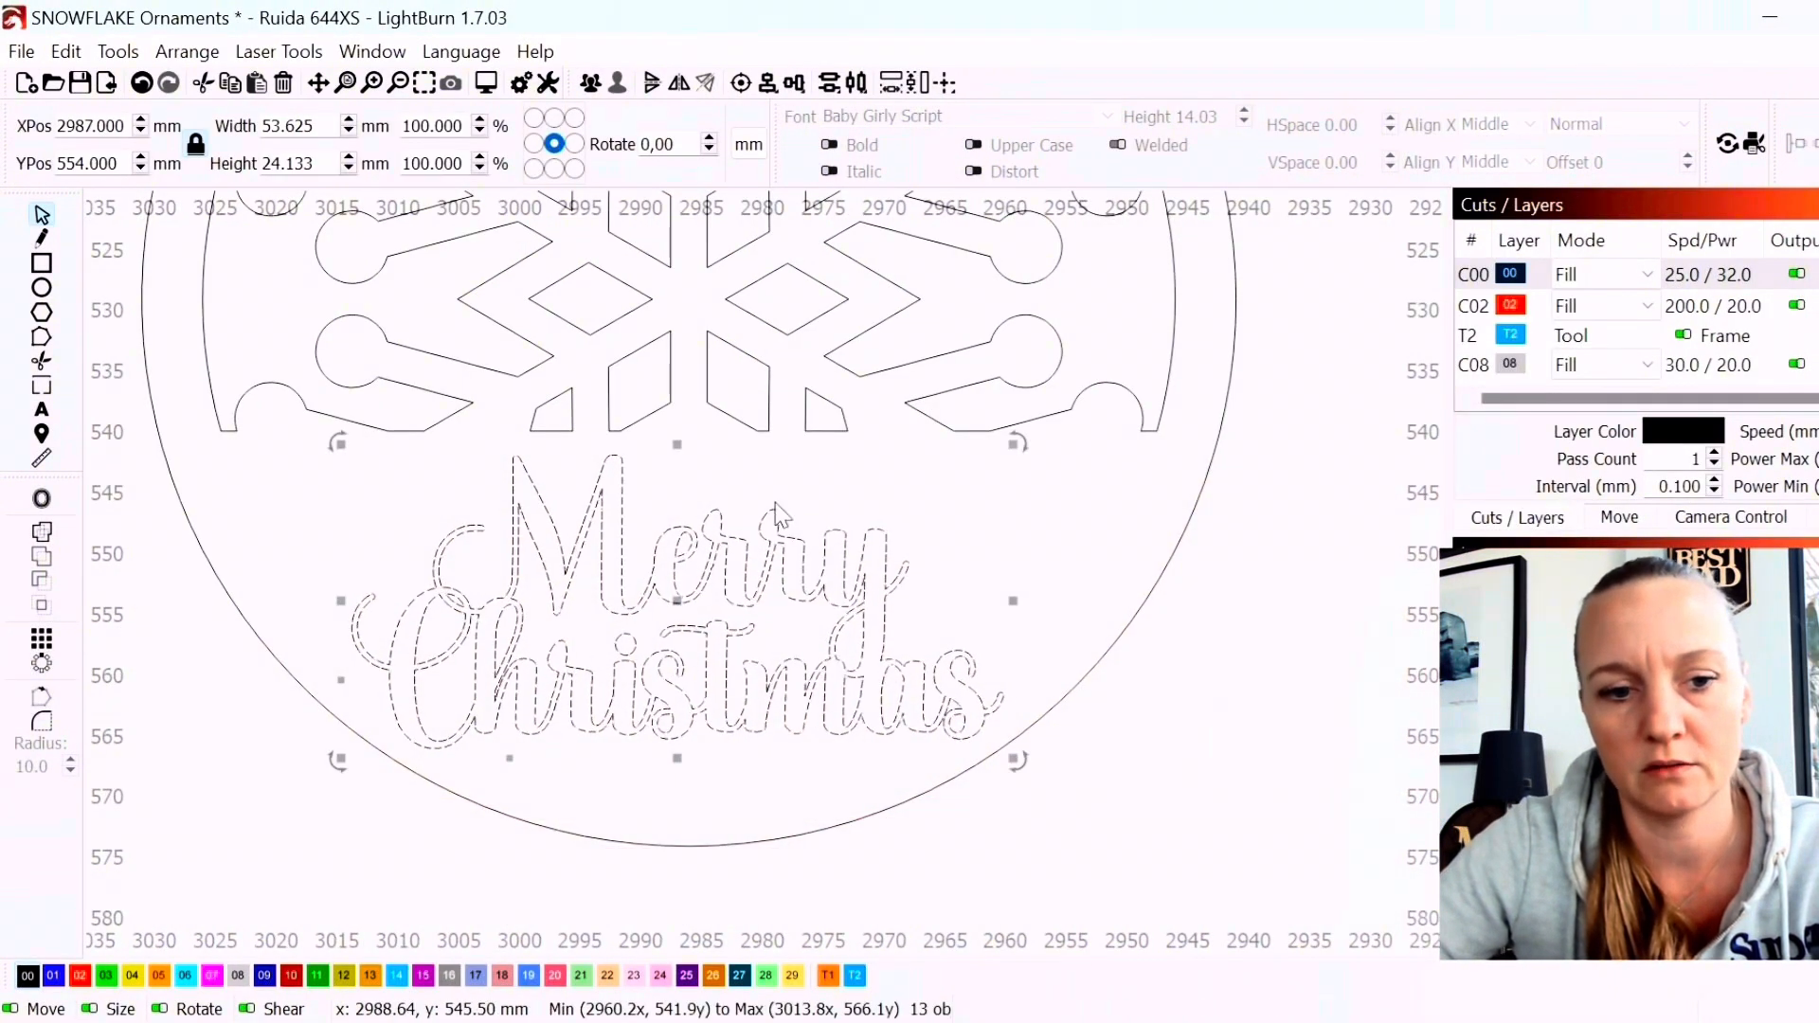
{"action": "left_click", "coordinate": [41, 499]}
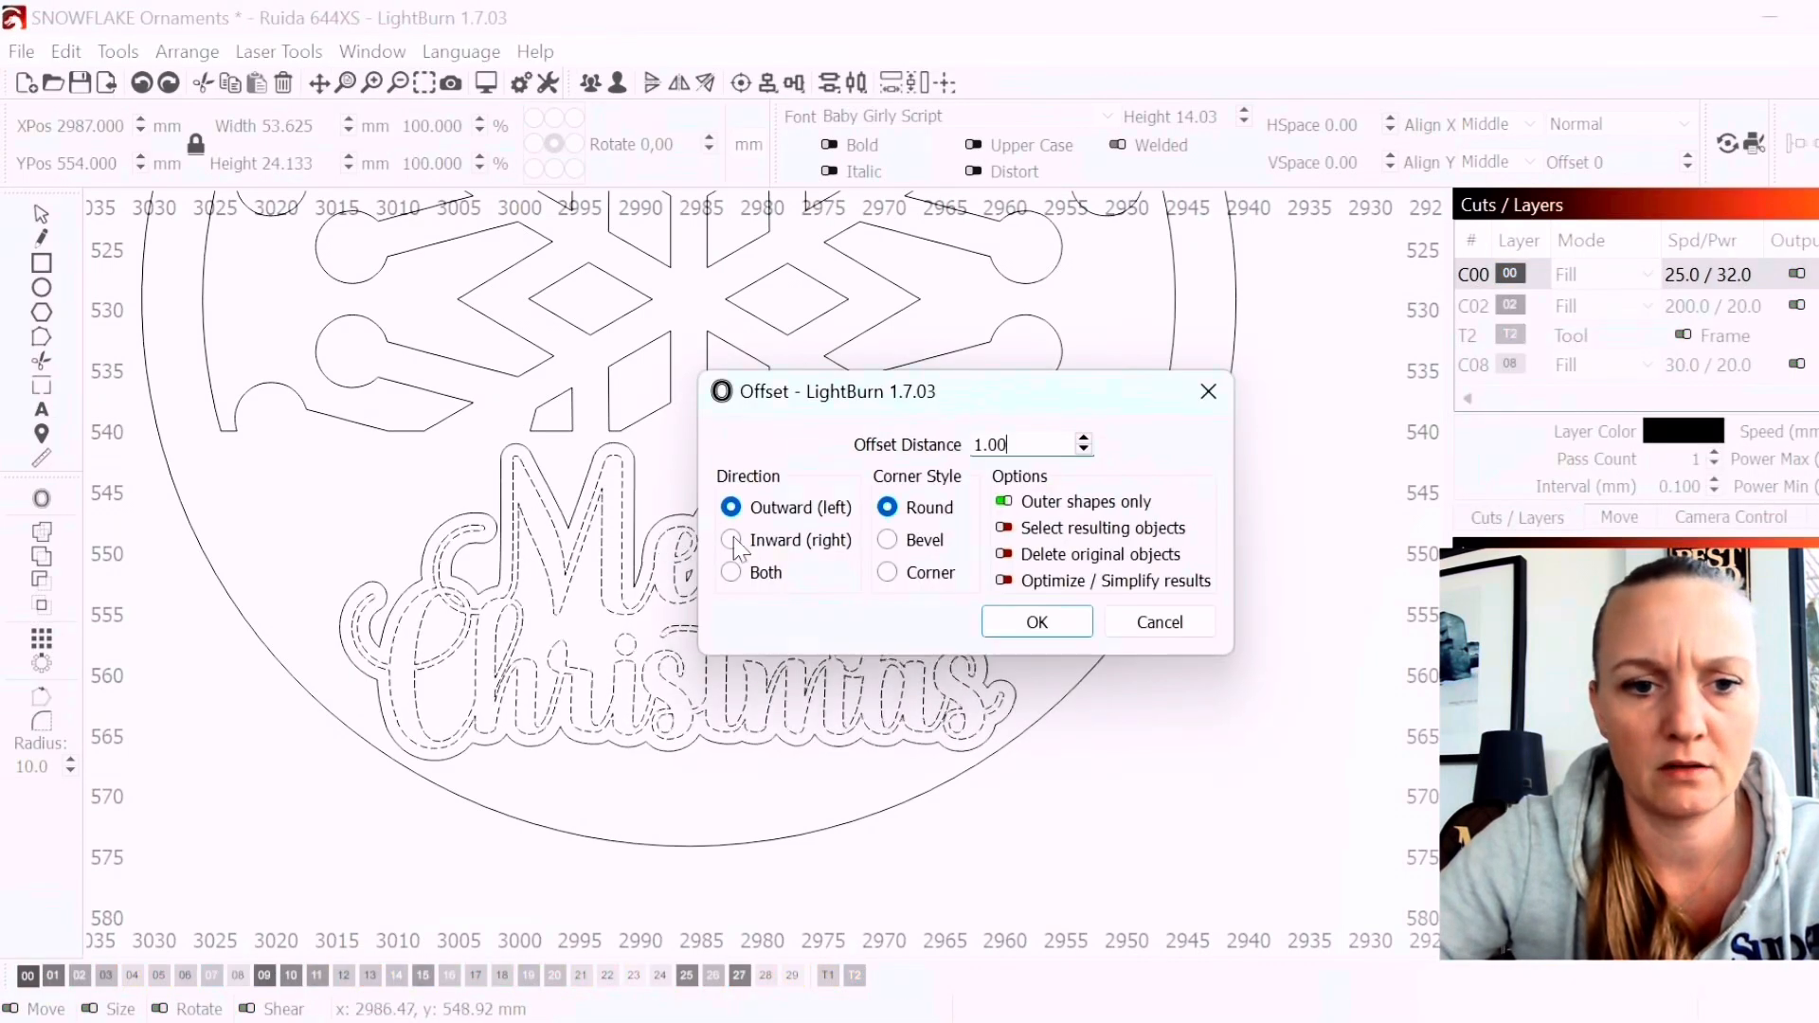
{"action": "left_click_drag", "start_coordinate": [1036, 442], "coordinate": [766, 467]}
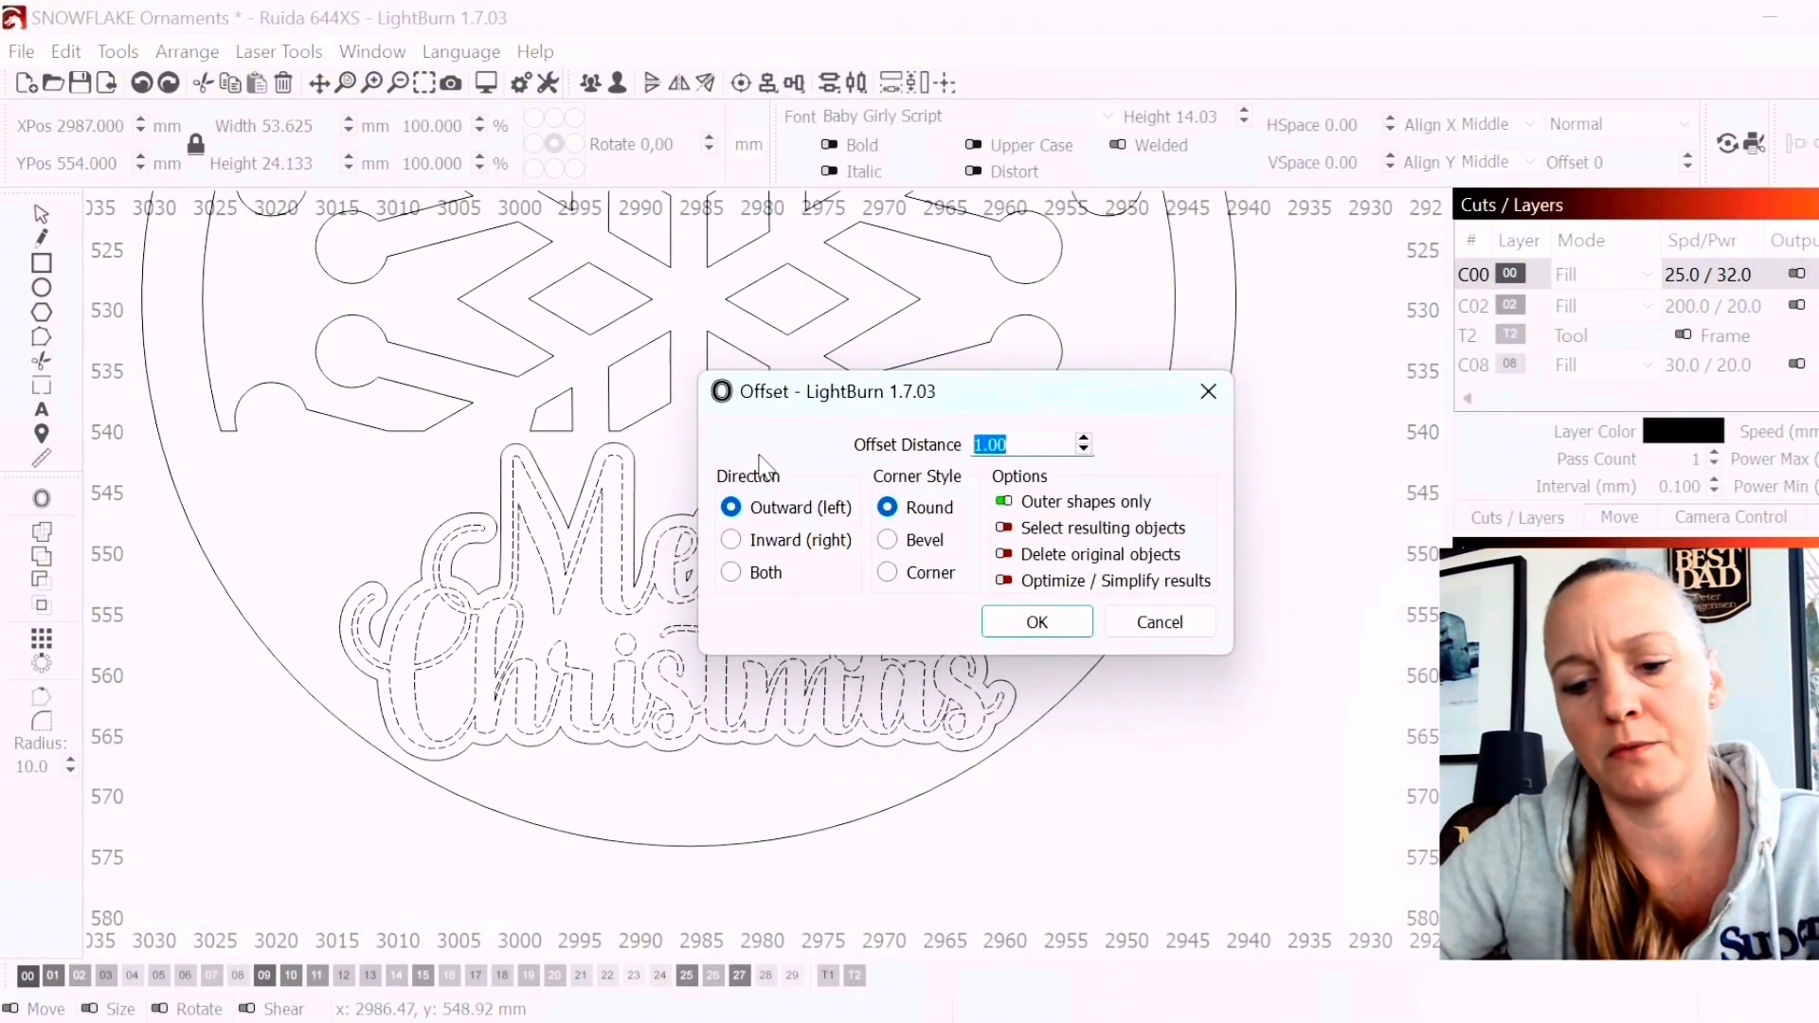
{"action": "type", "text": ".2"}
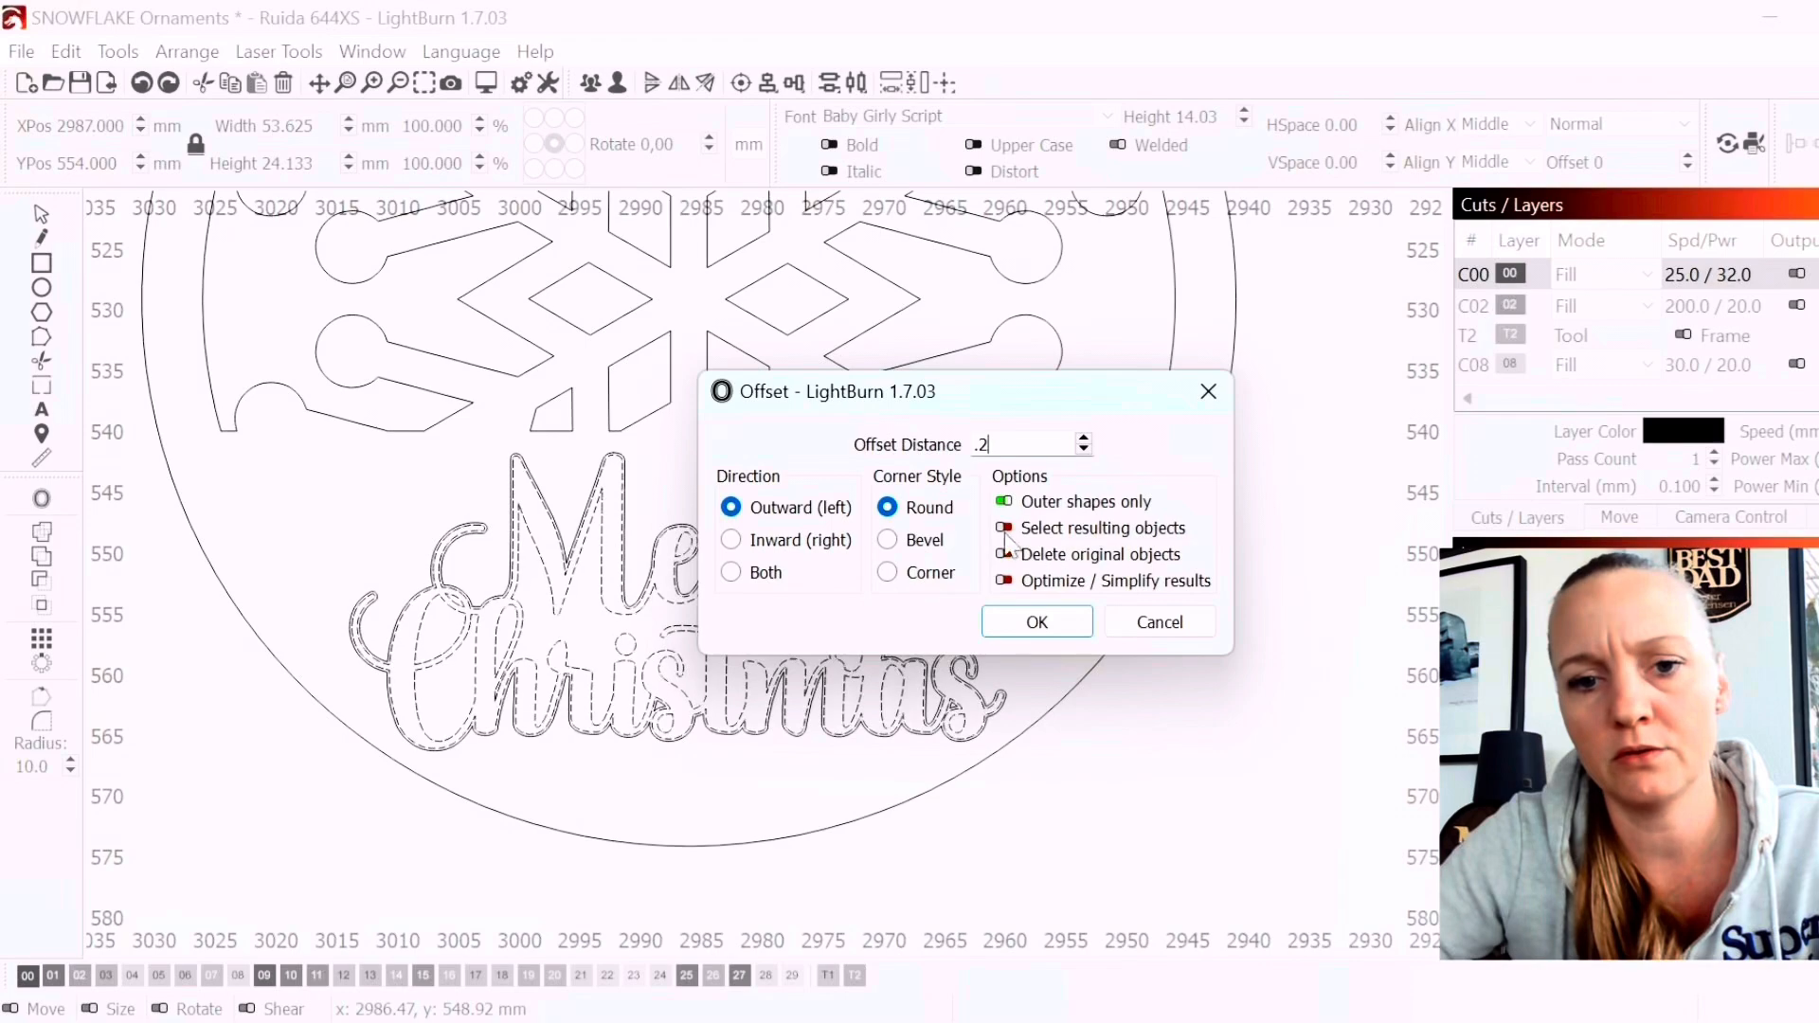
{"action": "left_click", "coordinate": [1003, 502]}
{"action": "left_click_drag", "start_coordinate": [1017, 417], "coordinate": [1503, 480]}
{"action": "scroll", "coordinate": [853, 706], "scroll_direction": "up", "scroll_amount": 3}
{"action": "scroll", "coordinate": [852, 706], "scroll_direction": "up", "scroll_amount": 1}
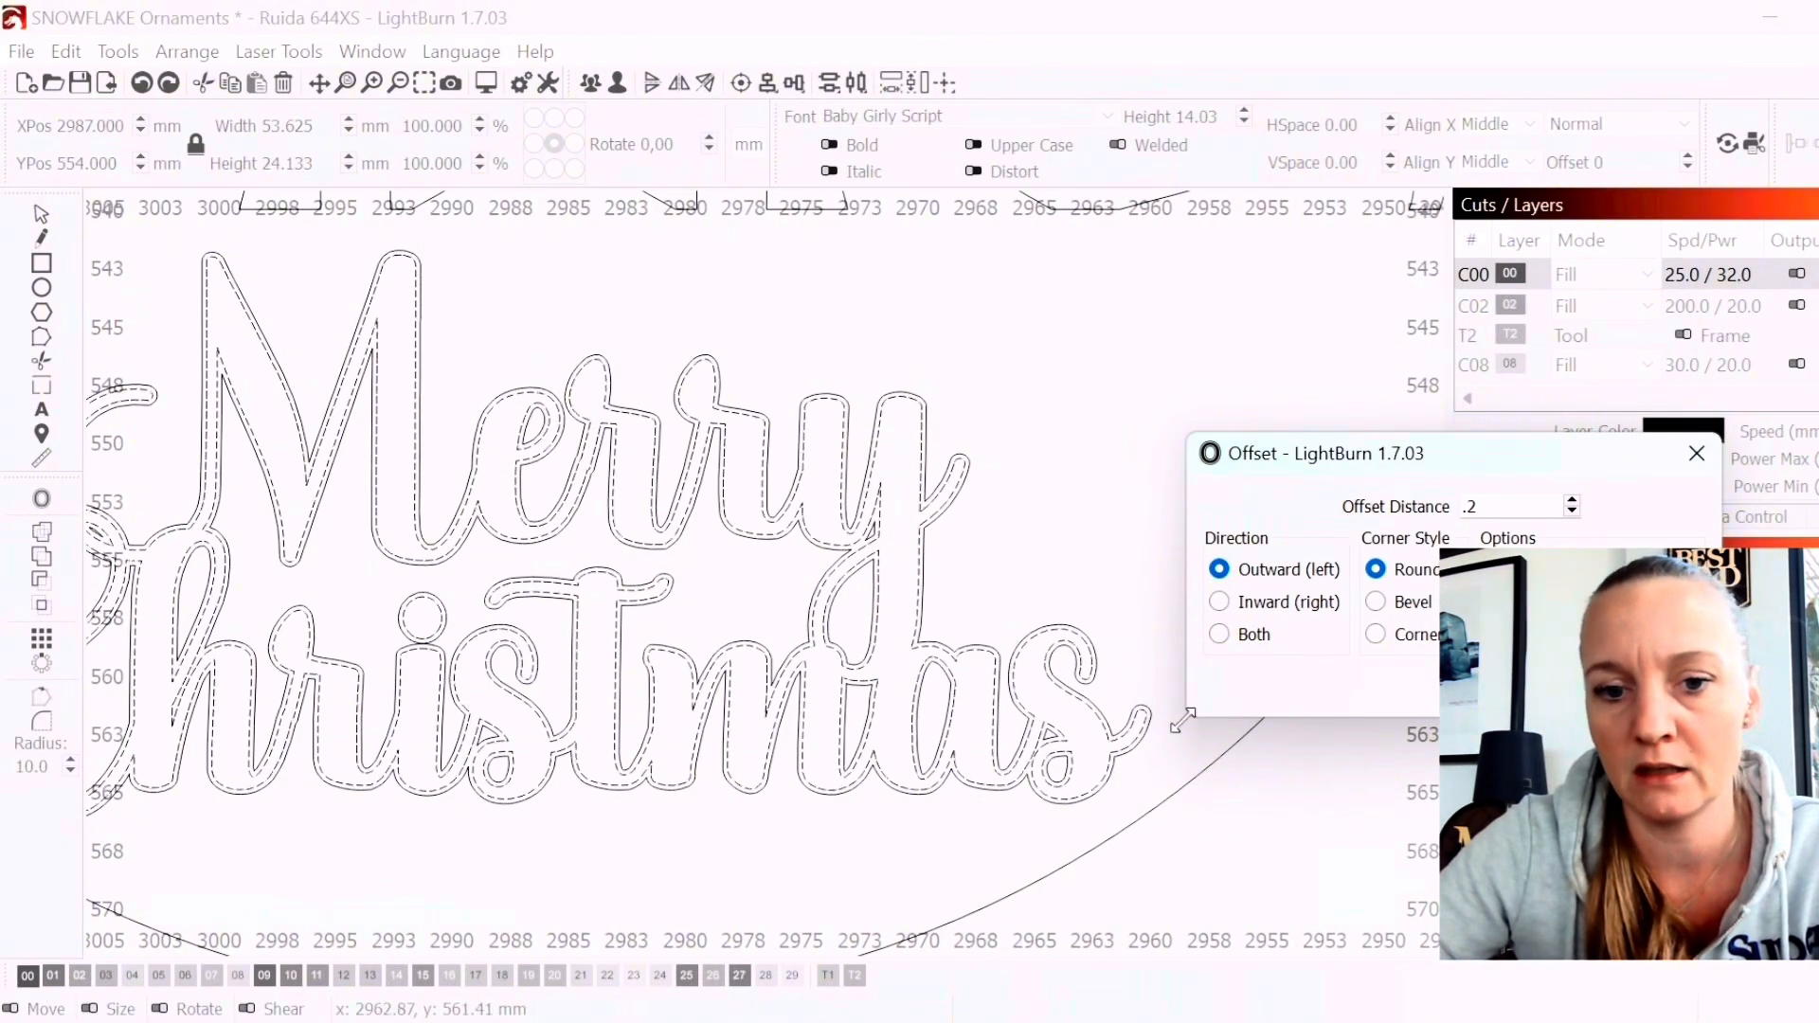
{"action": "scroll", "coordinate": [1093, 559], "scroll_direction": "down", "scroll_amount": 2}
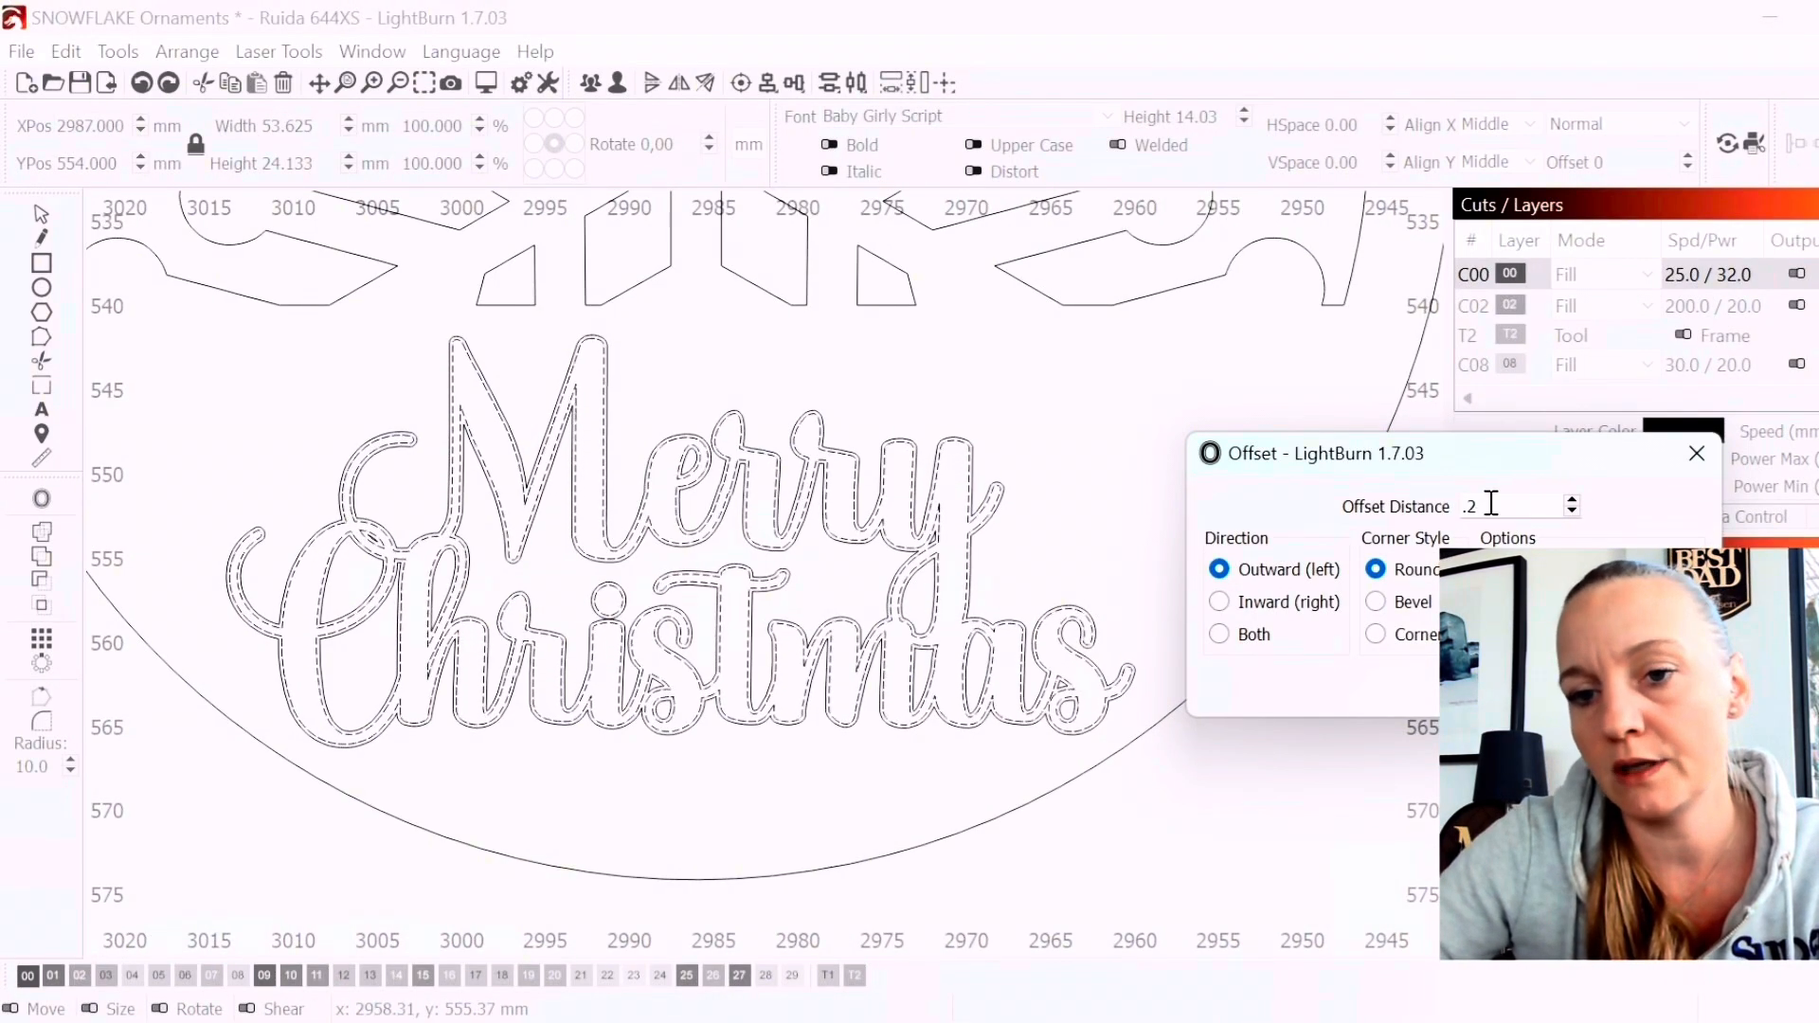
{"action": "left_click_drag", "start_coordinate": [1460, 464], "coordinate": [1281, 203]}
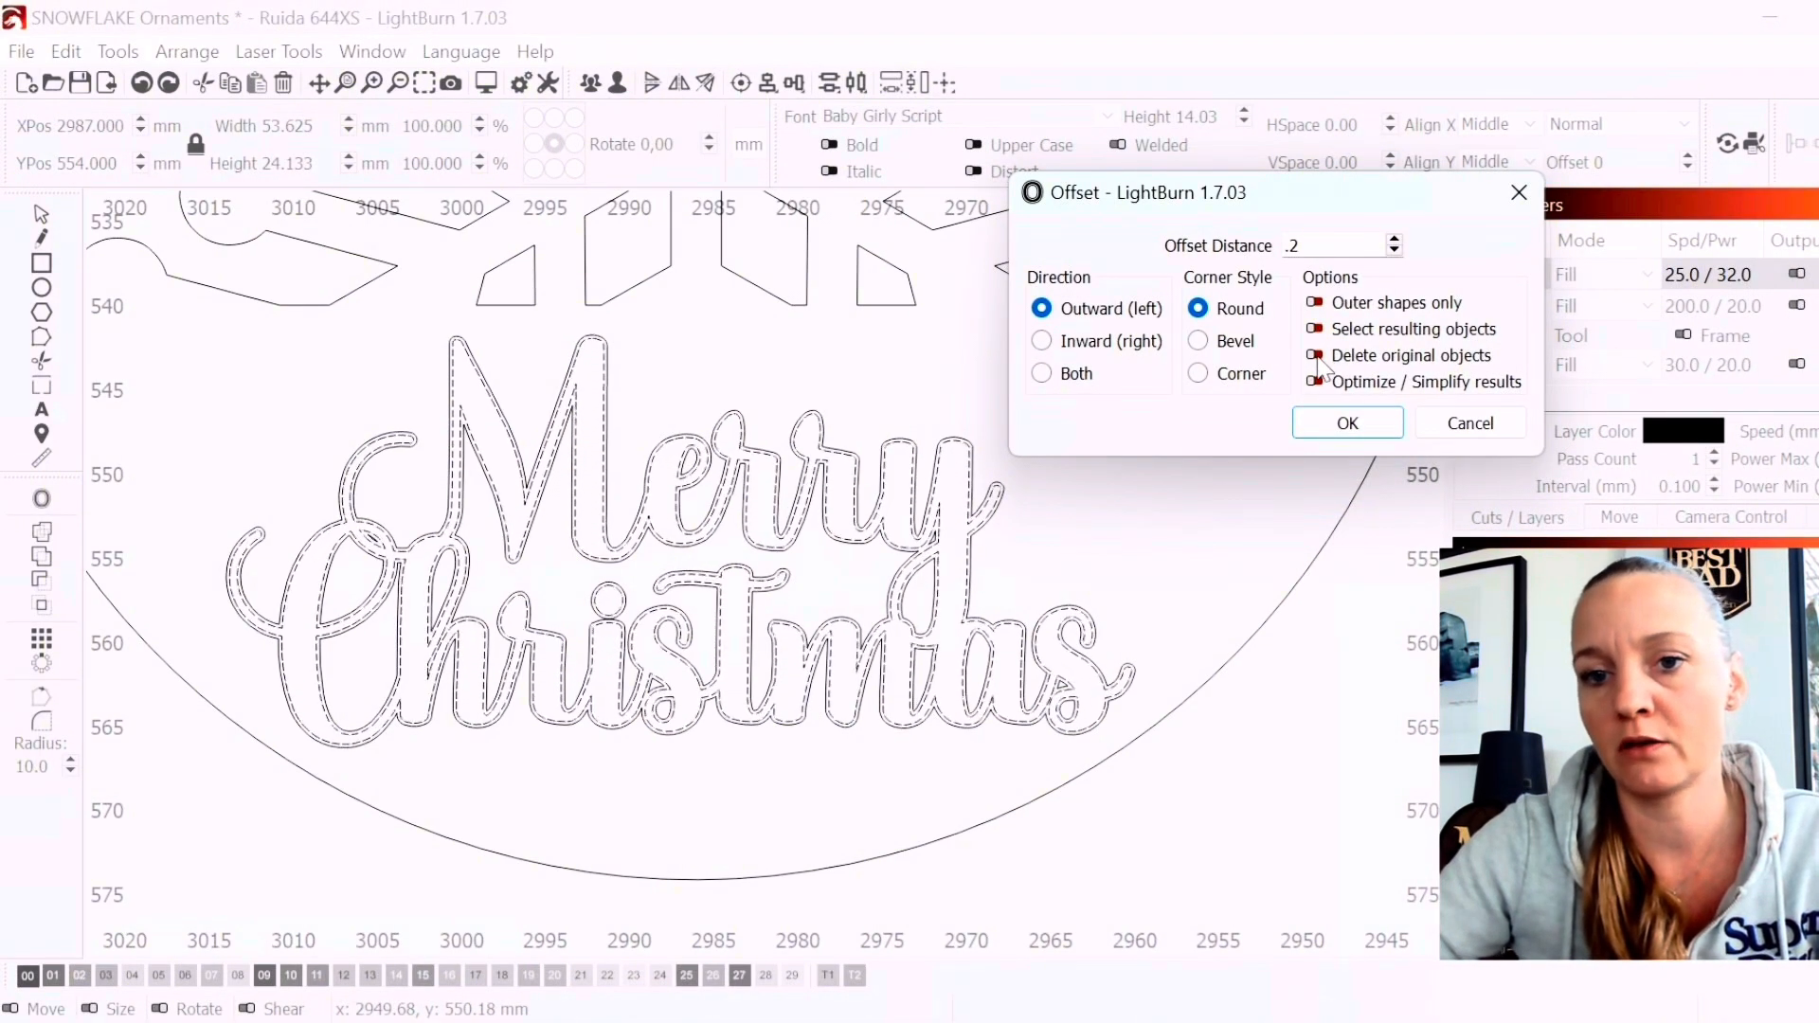
{"action": "left_click", "coordinate": [1321, 362]}
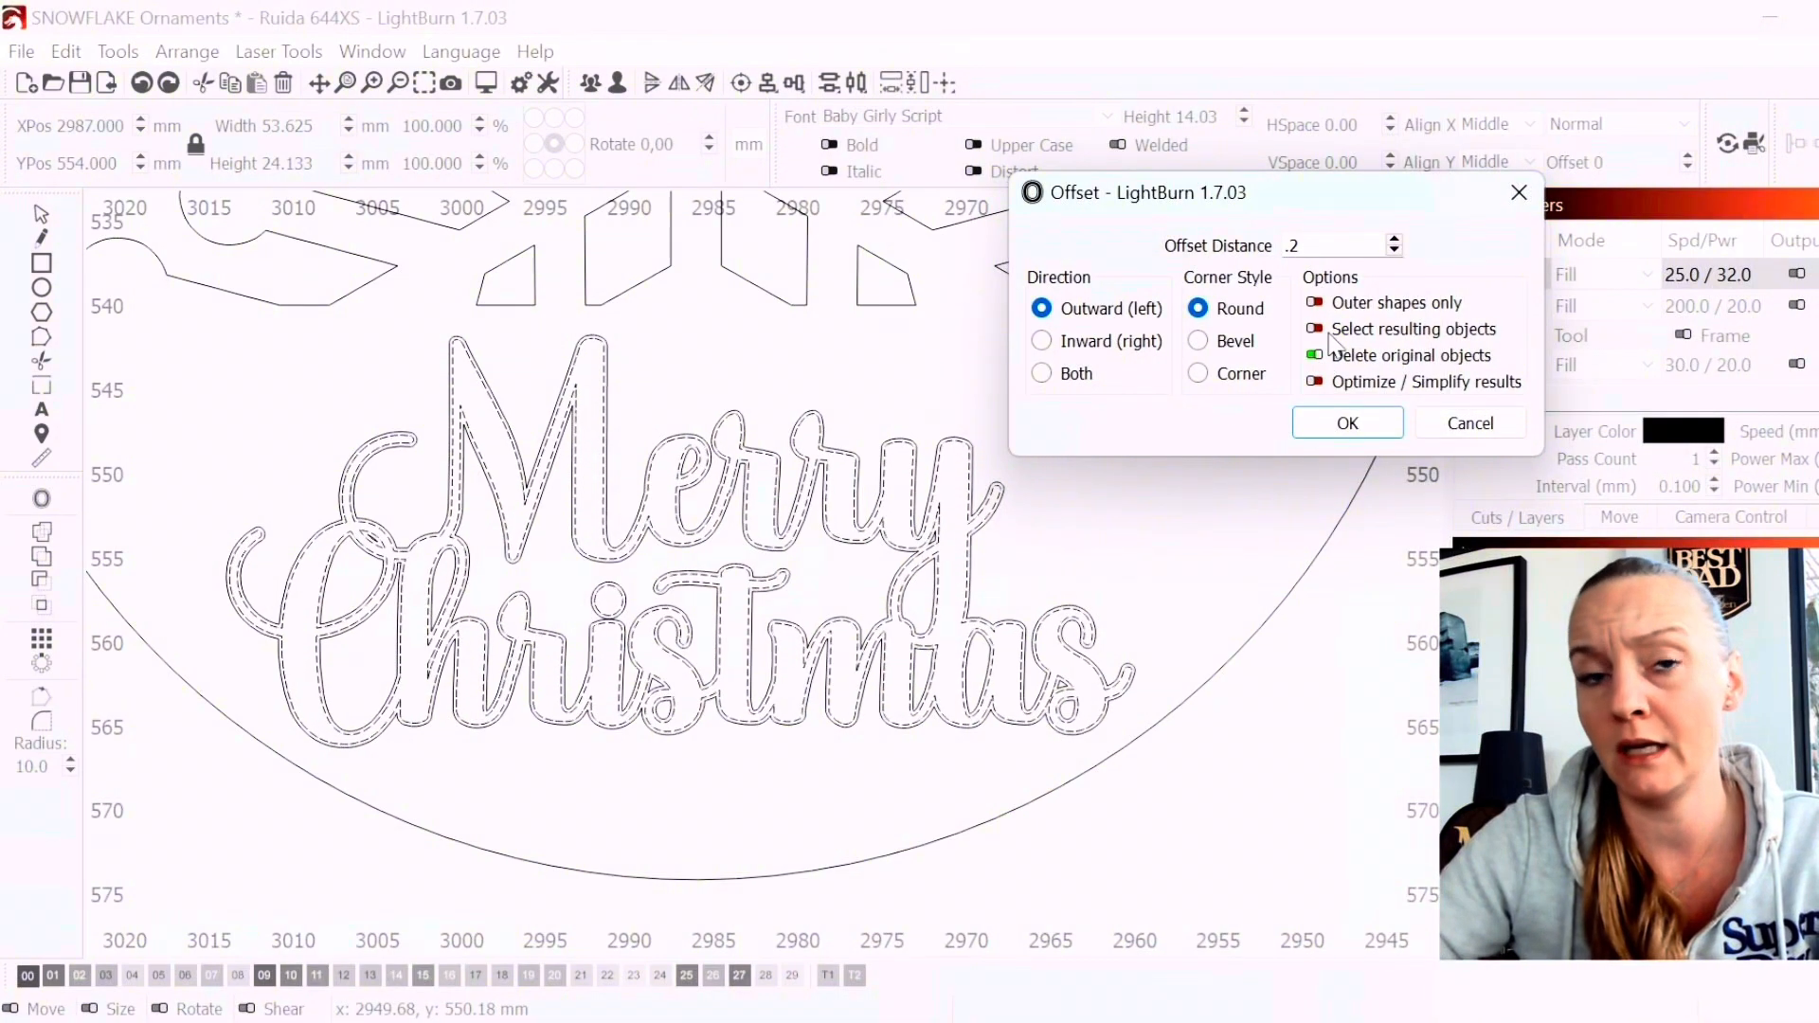
{"action": "left_click", "coordinate": [1347, 424]}
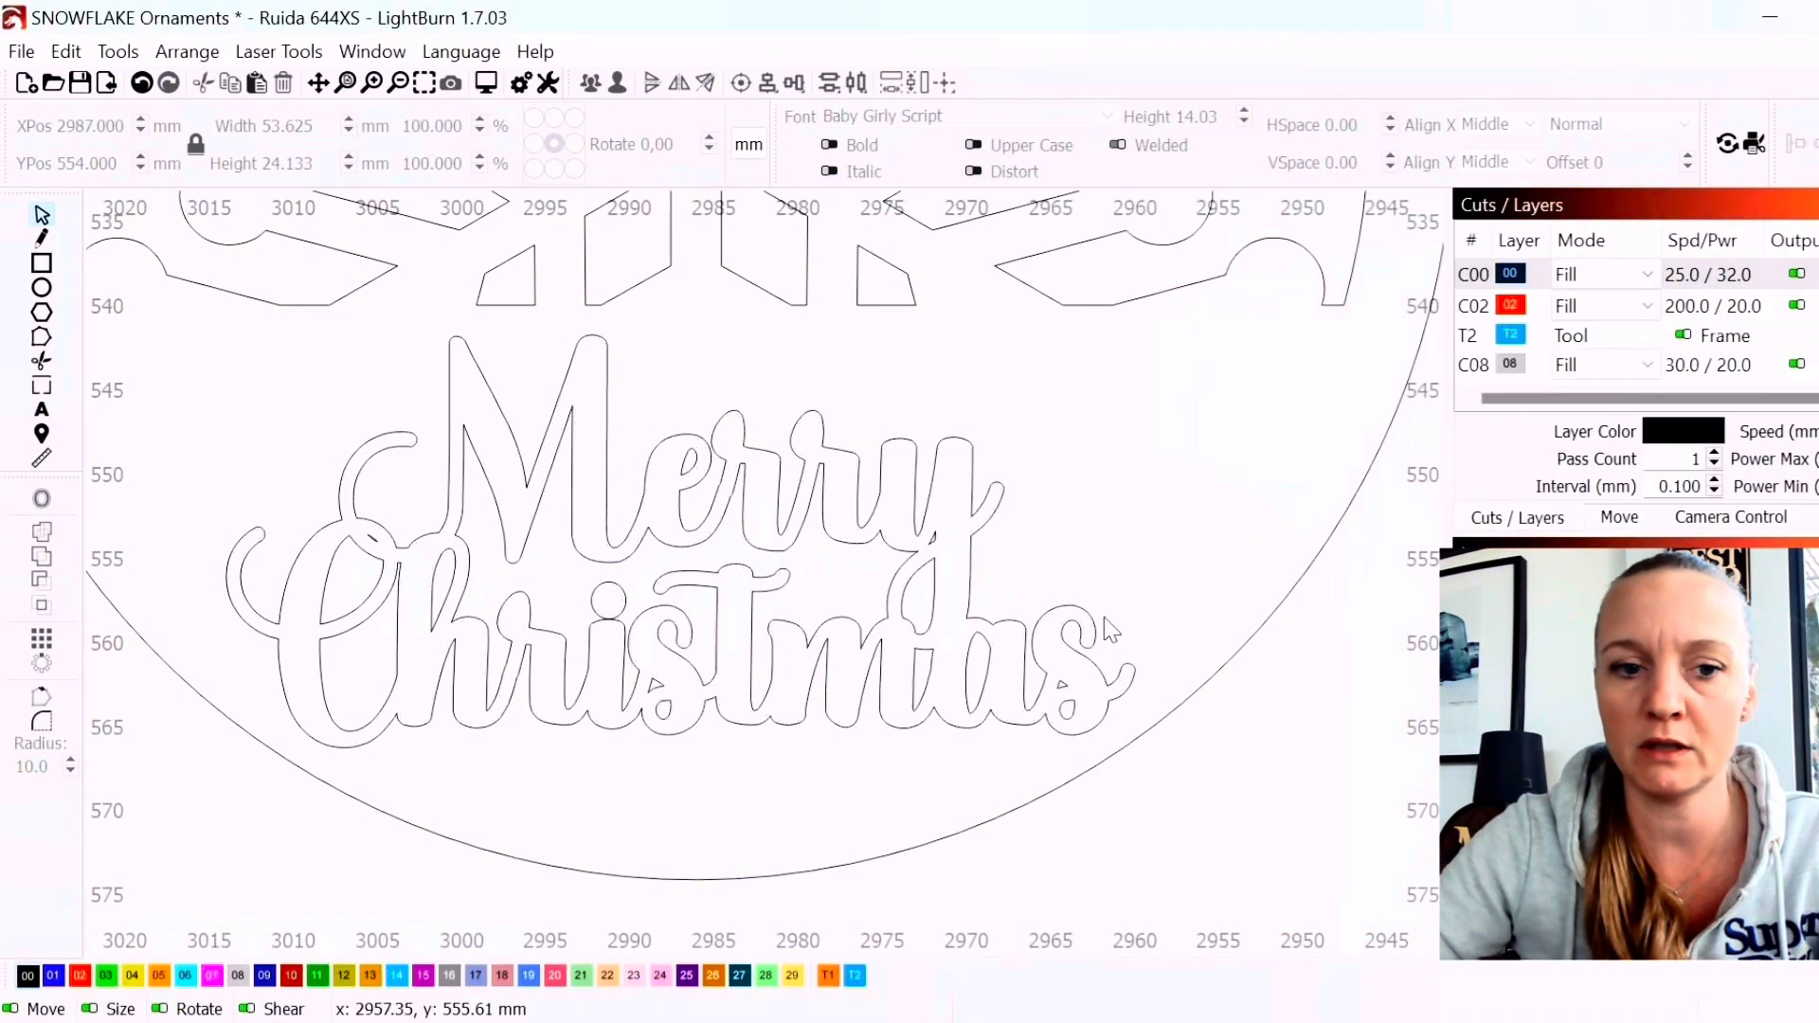
Ungroup the offset "Merry Christmas" lettering into separate shapes
{"action": "scroll", "coordinate": [655, 597], "scroll_direction": "up", "scroll_amount": 2}
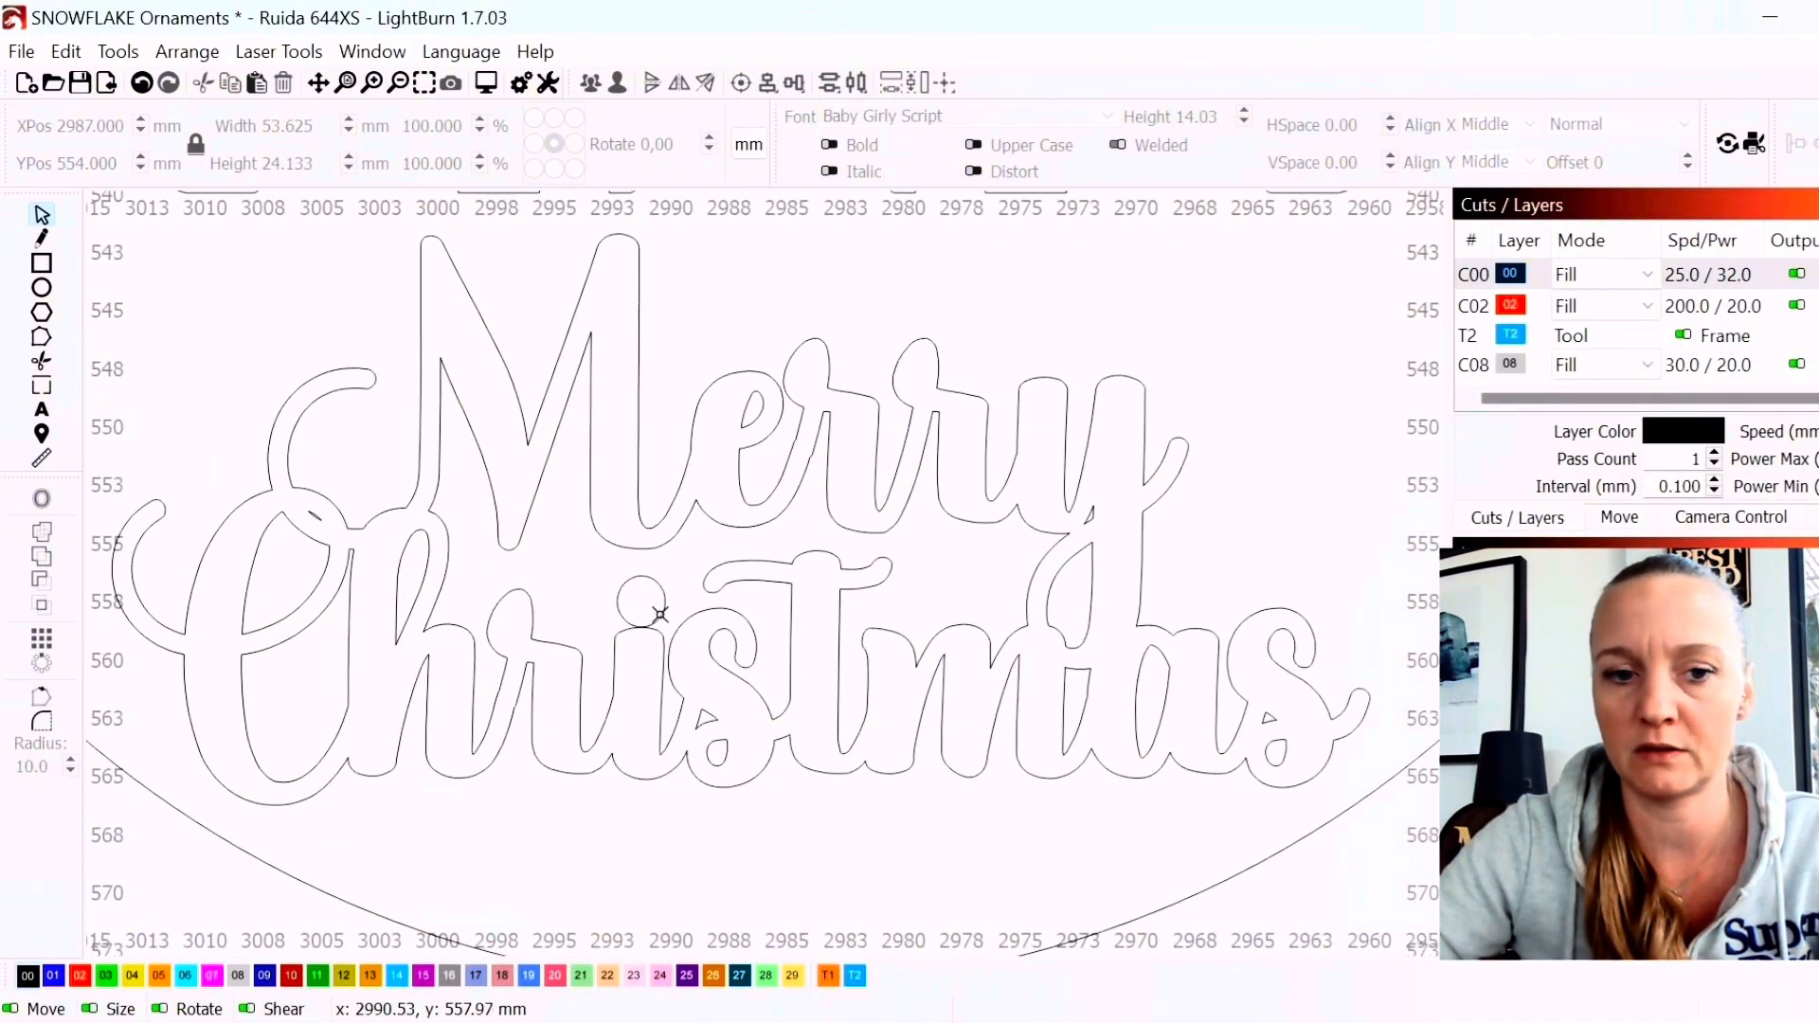
{"action": "left_click", "coordinate": [660, 614]}
{"action": "right_click", "coordinate": [660, 614]}
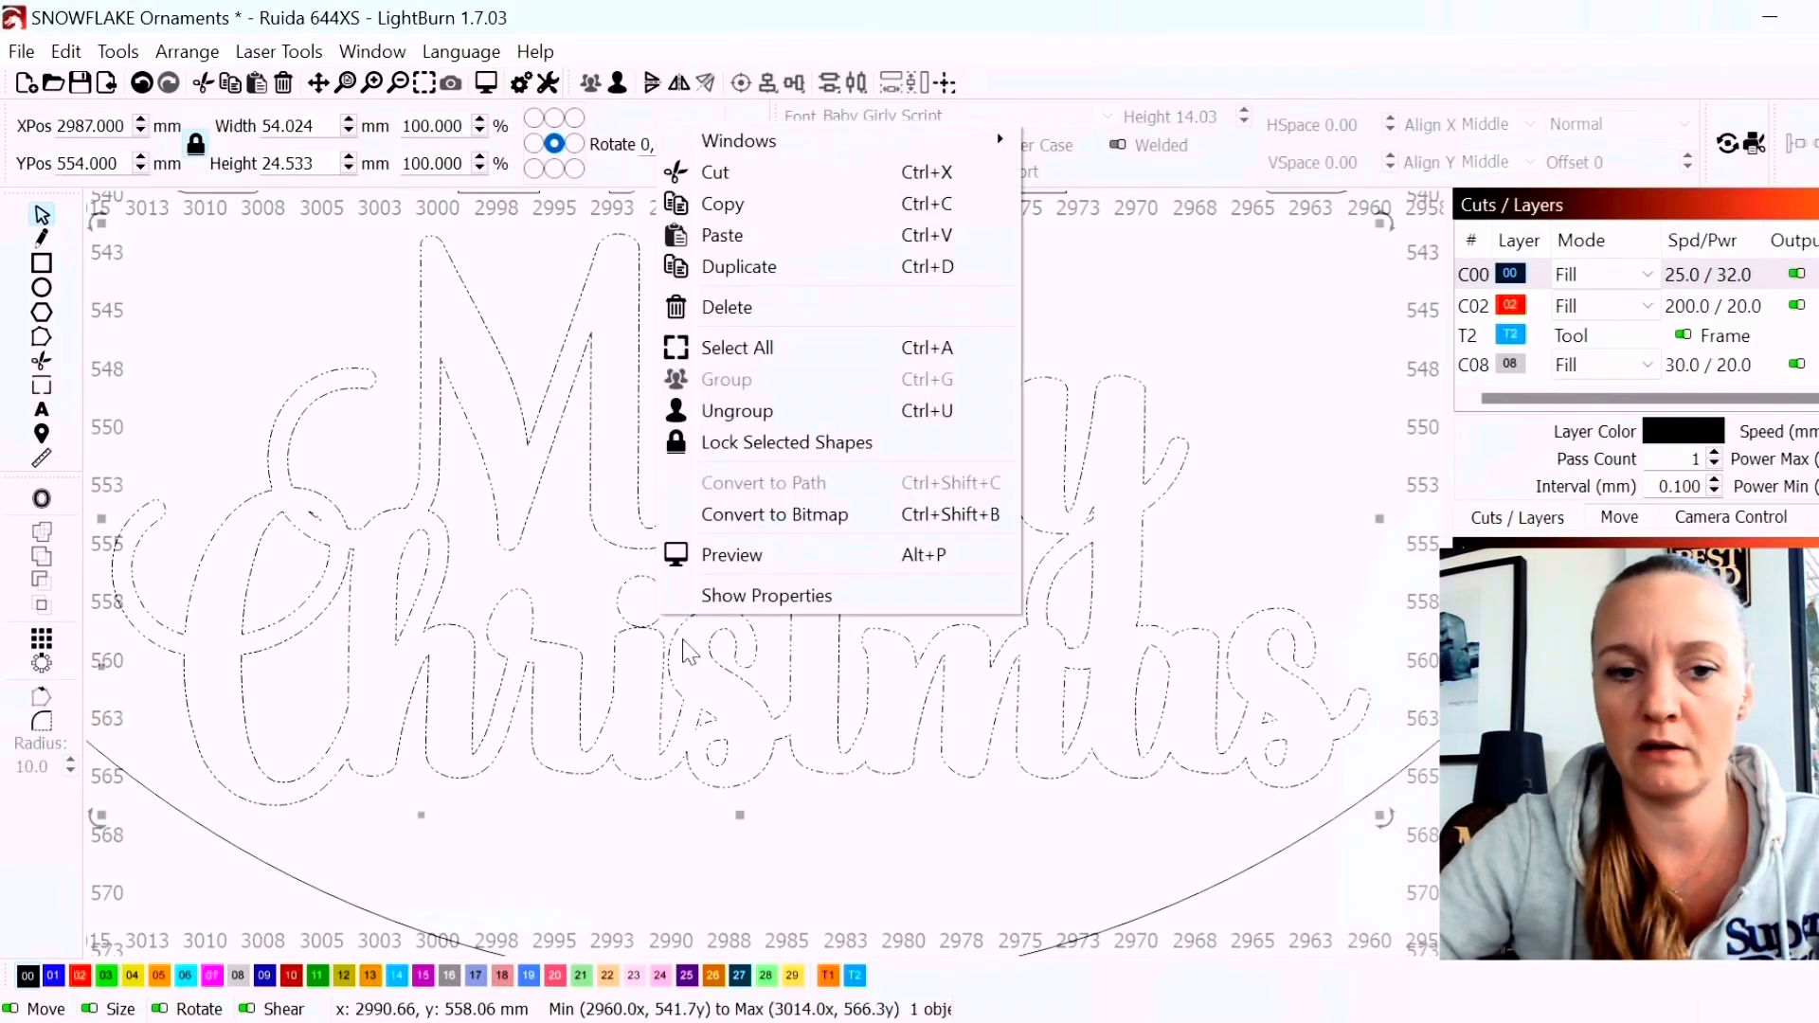
{"action": "left_click", "coordinate": [675, 411]}
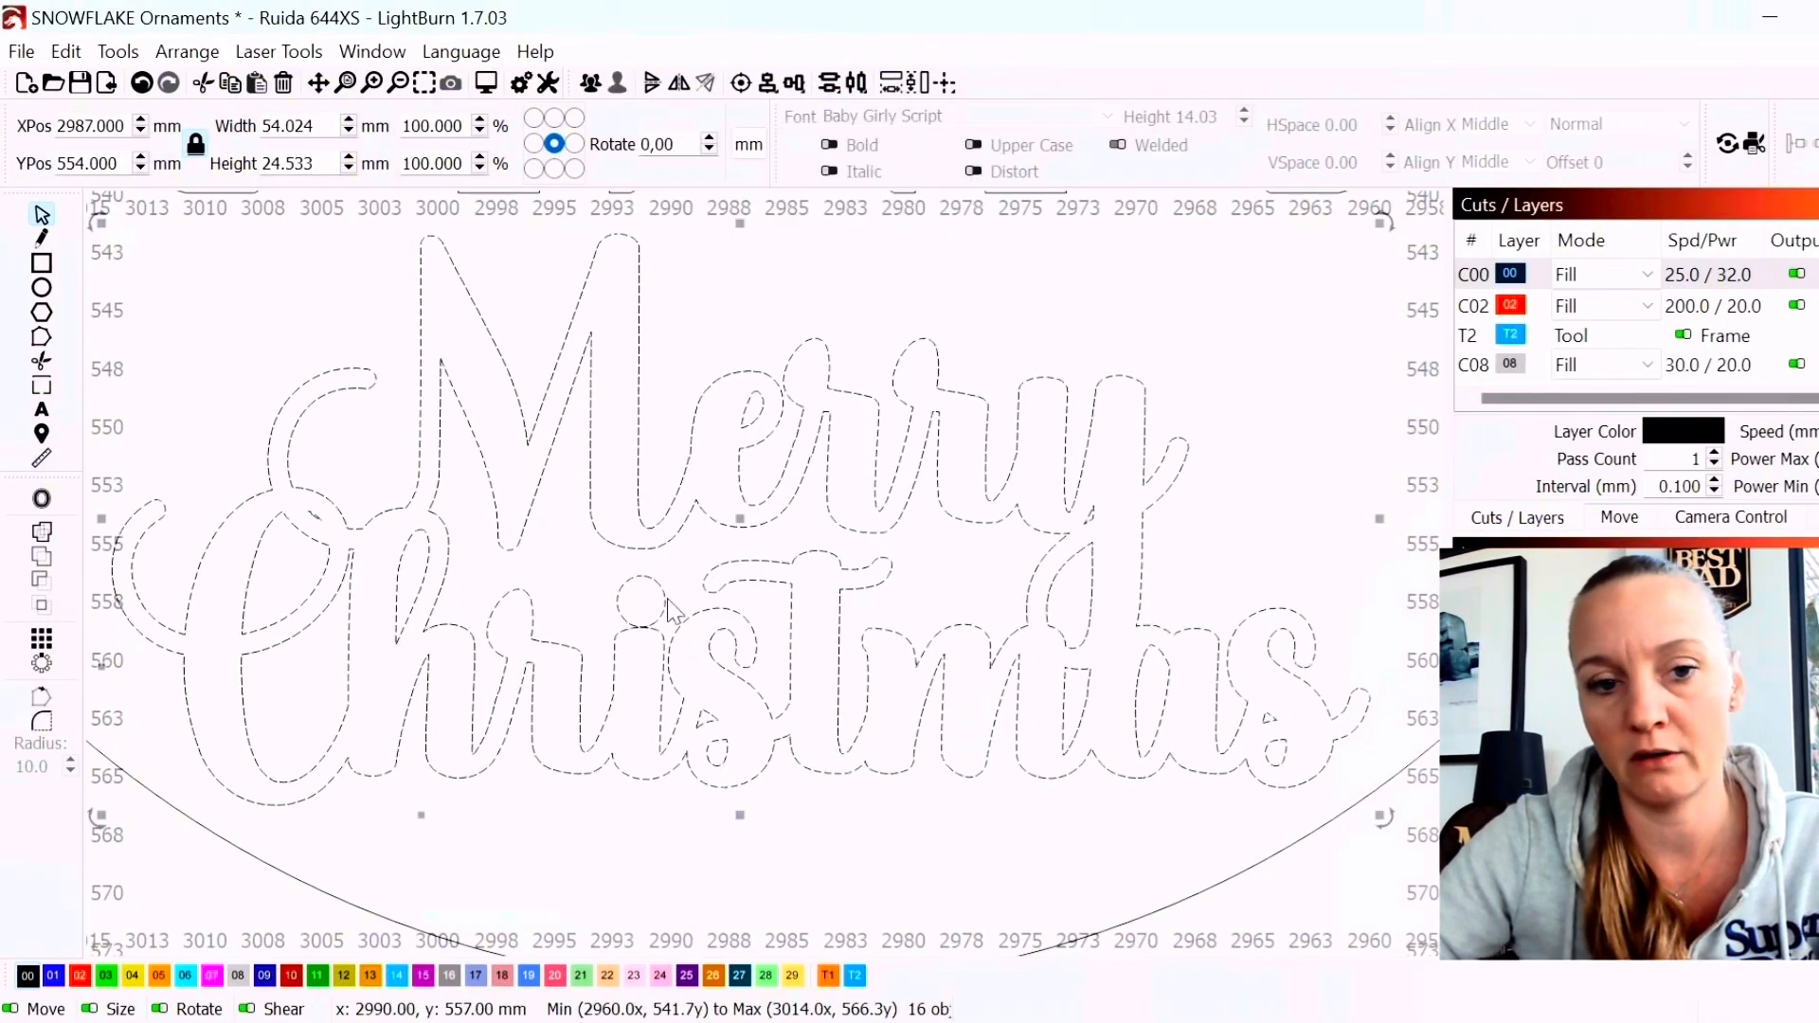
Move the dot of the i in "Christmas" down about 0.1 mm so it overlaps the stem
{"action": "scroll", "coordinate": [668, 601], "scroll_direction": "up", "scroll_amount": 2}
{"action": "left_click", "coordinate": [641, 638]}
{"action": "scroll", "coordinate": [636, 658], "scroll_direction": "up", "scroll_amount": 2}
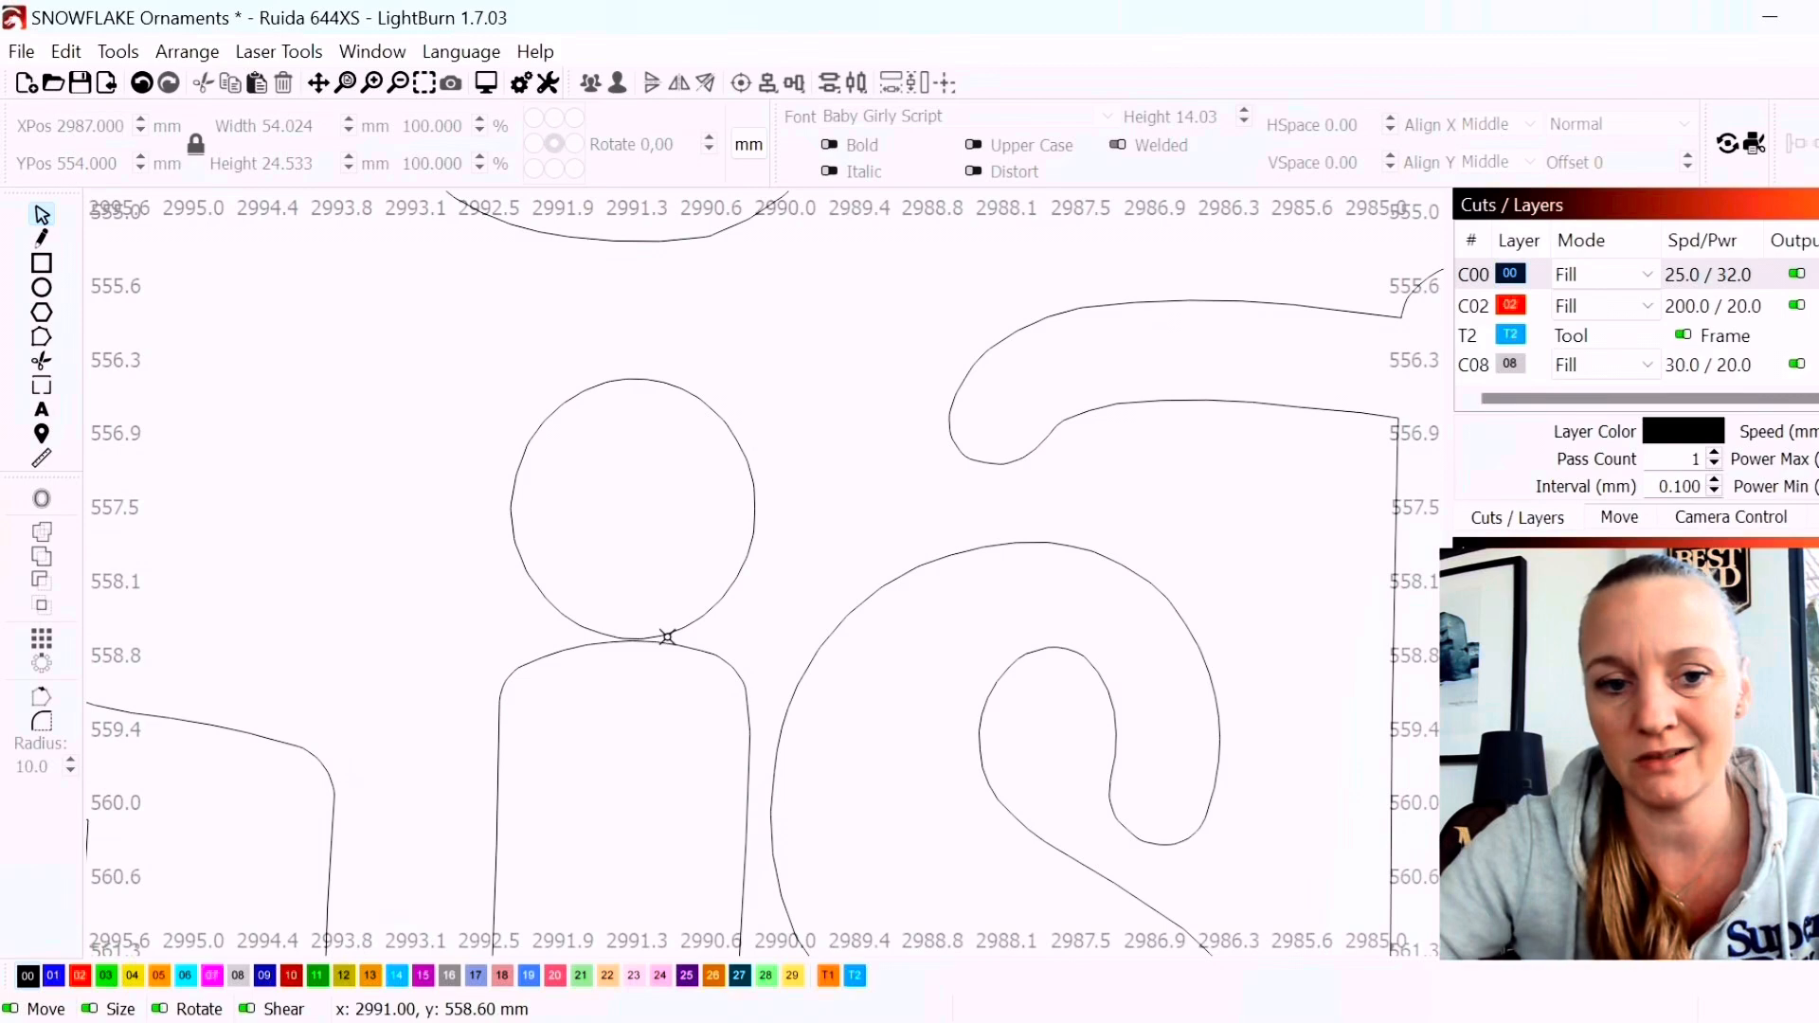
{"action": "left_click", "coordinate": [668, 637]}
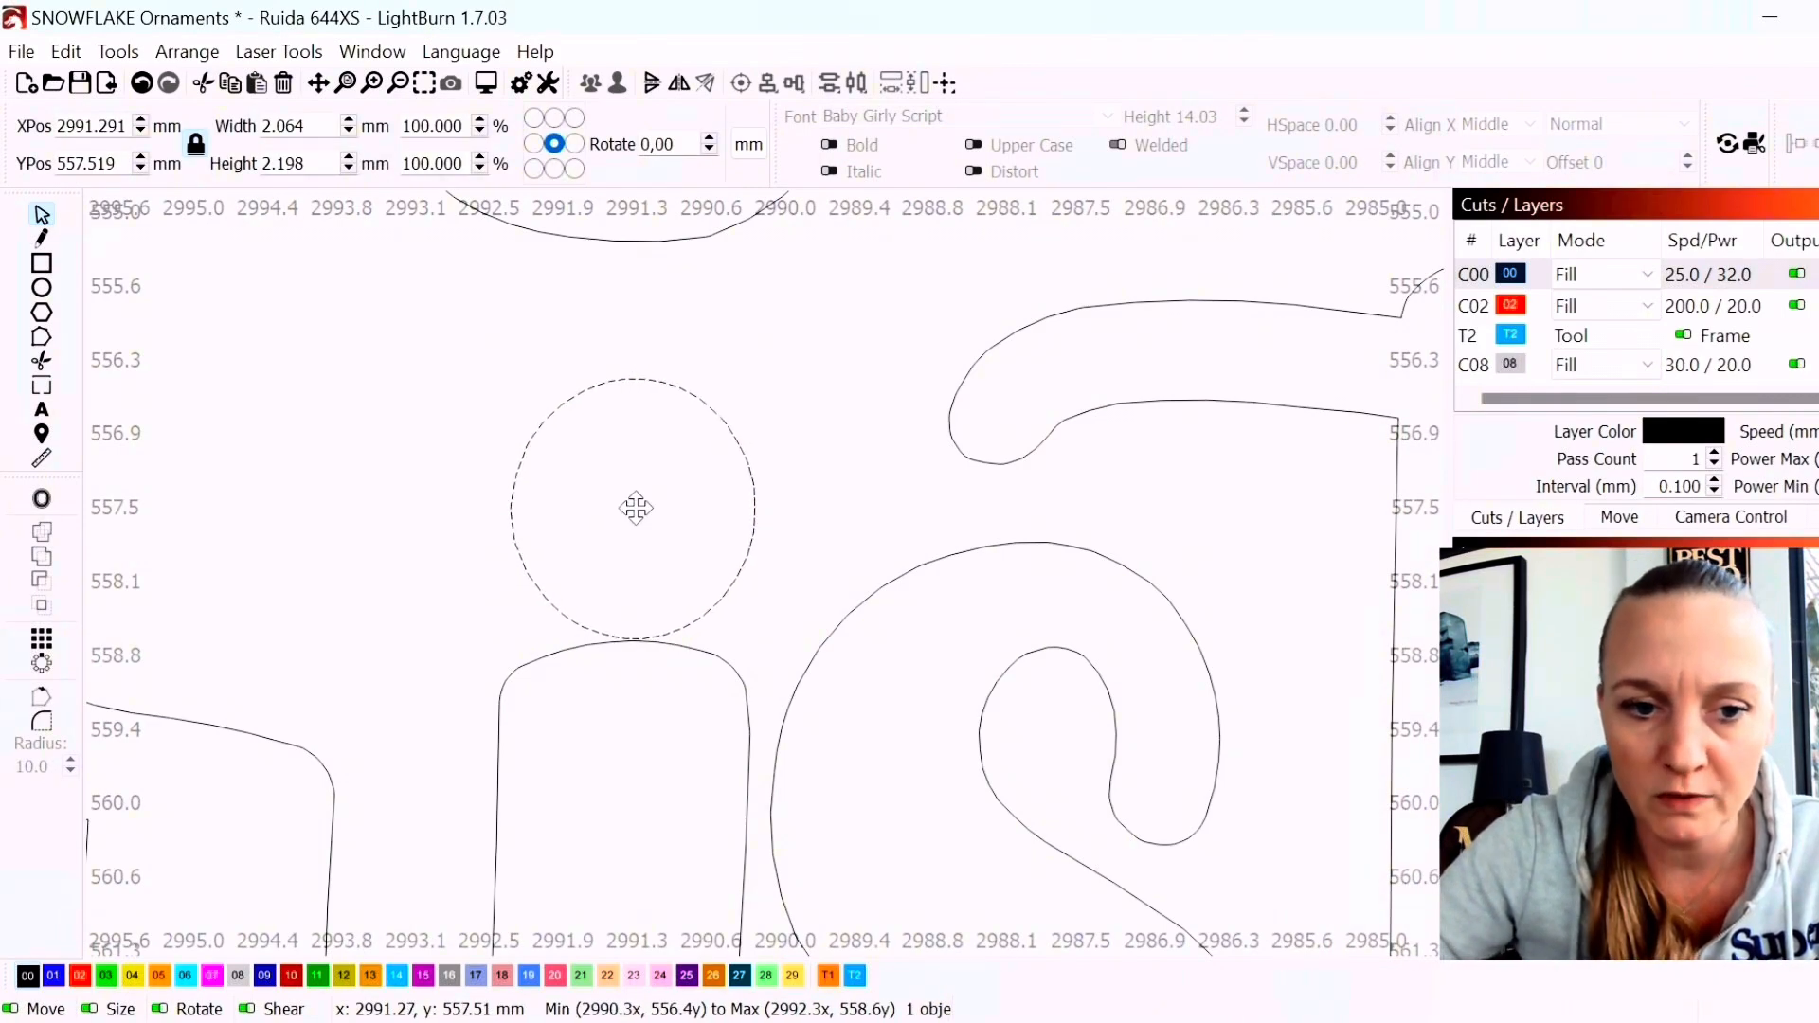
{"action": "left_click_drag", "start_coordinate": [636, 509], "coordinate": [636, 520]}
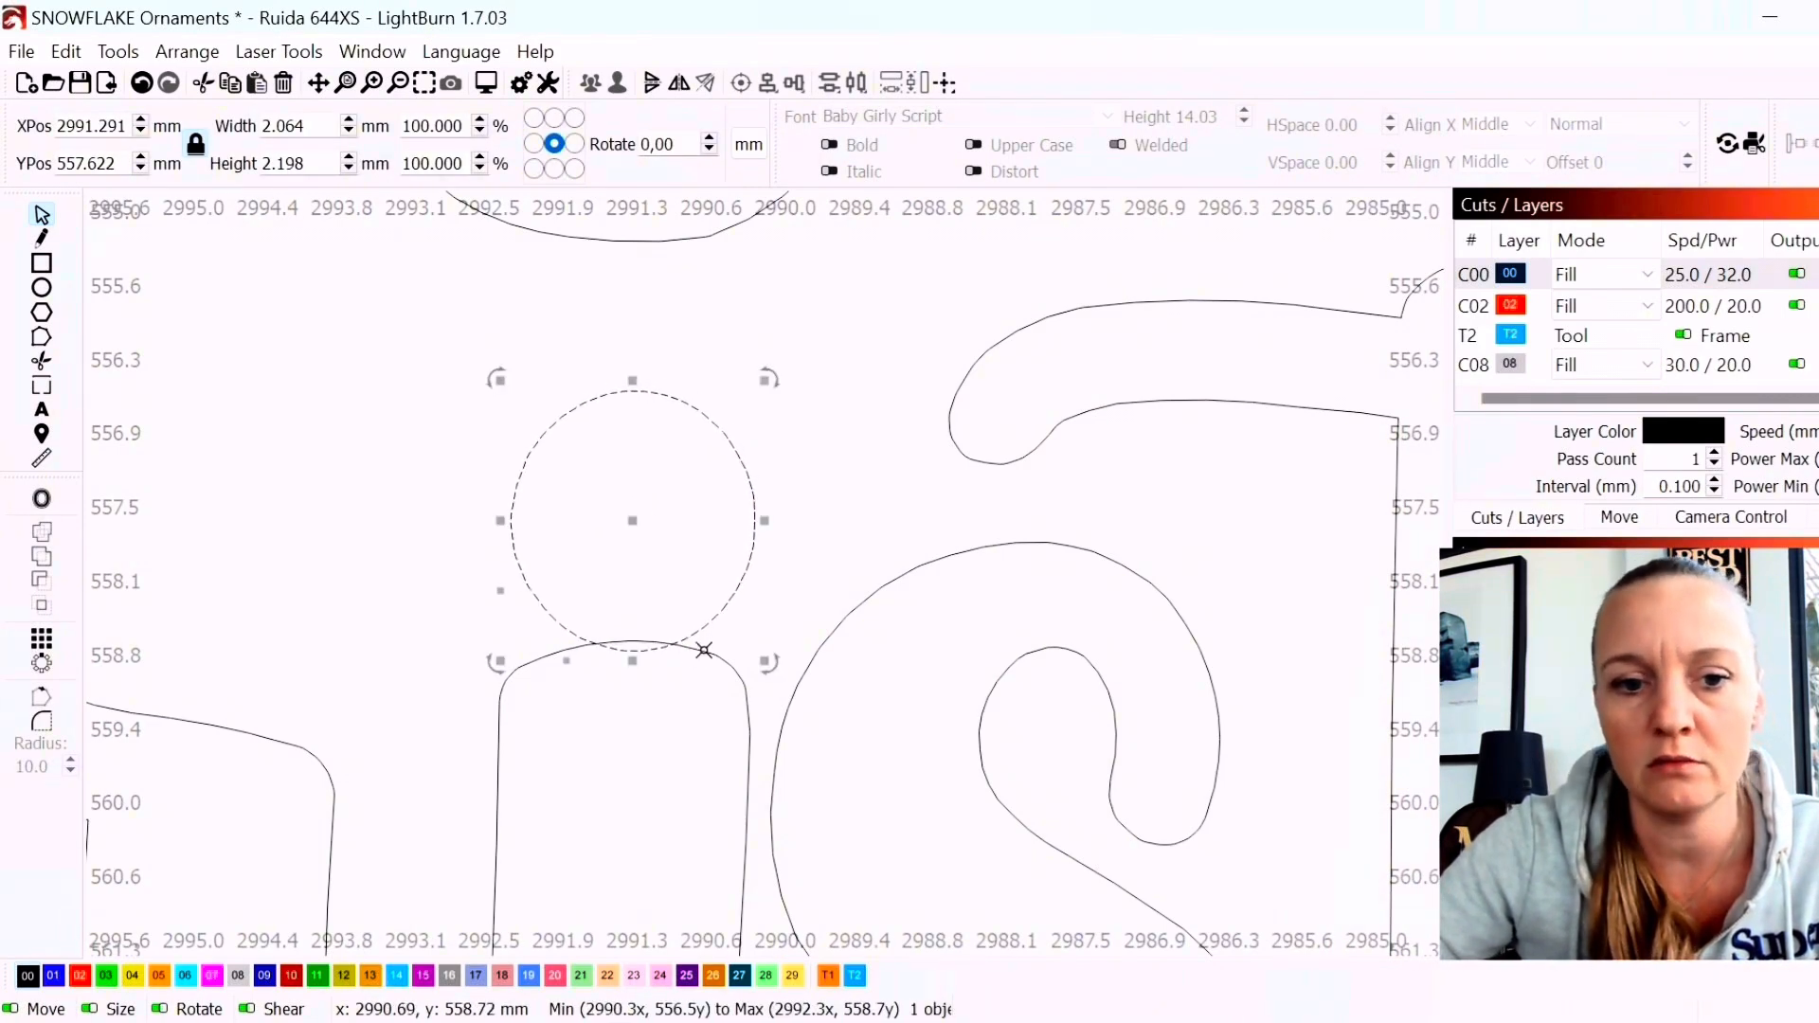
Try to weld the i's dot to the adjoining lettering contour
{"action": "left_click", "coordinate": [701, 652], "text": "shift"}
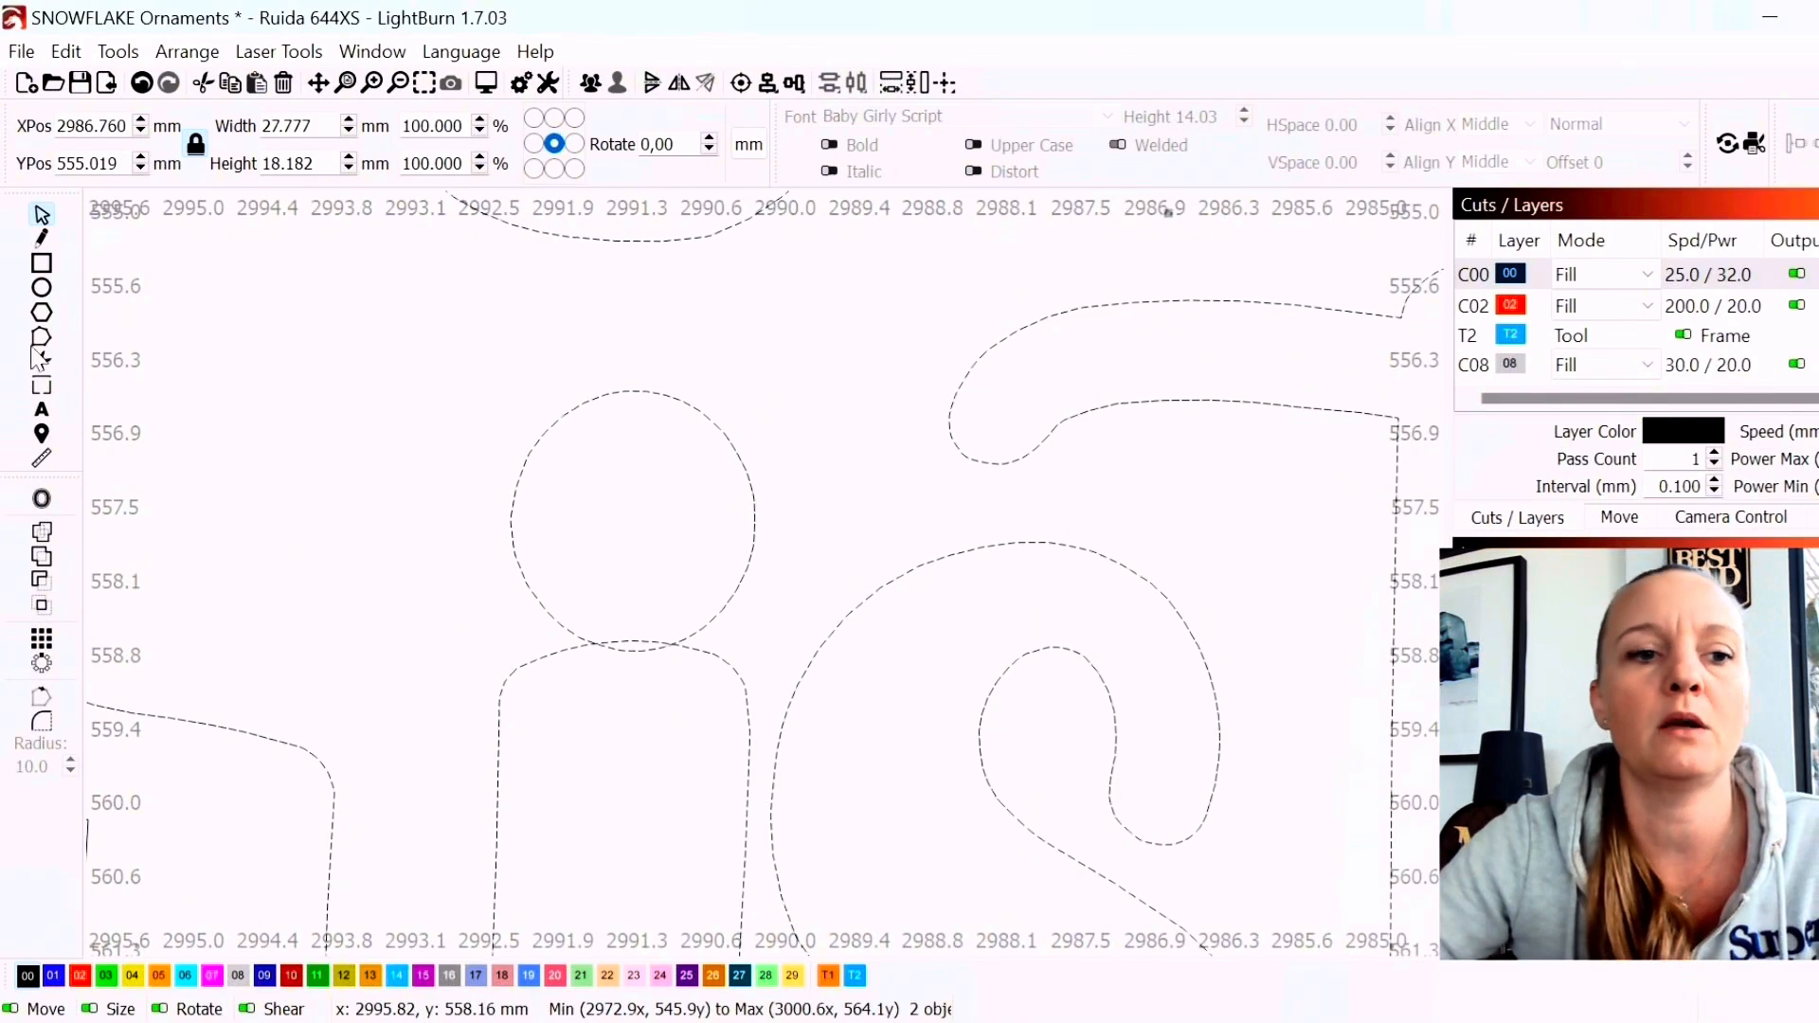
{"action": "left_click", "coordinate": [41, 533]}
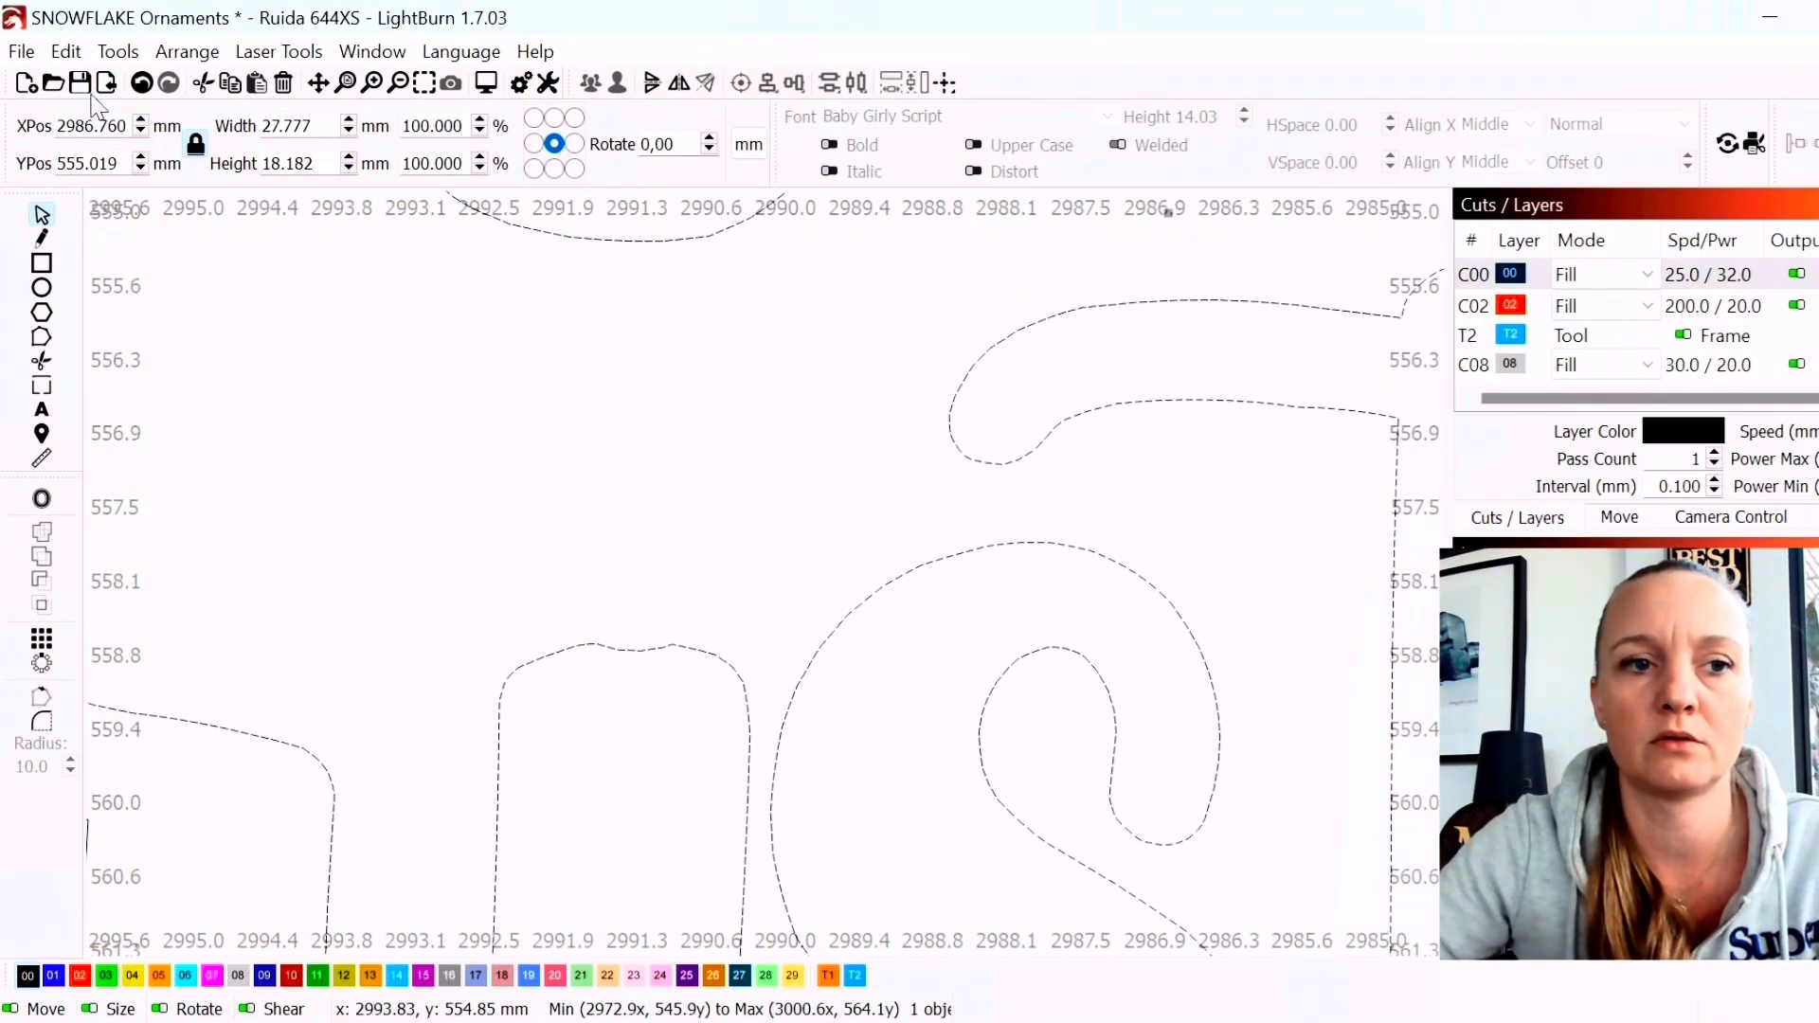
{"action": "left_click", "coordinate": [143, 85]}
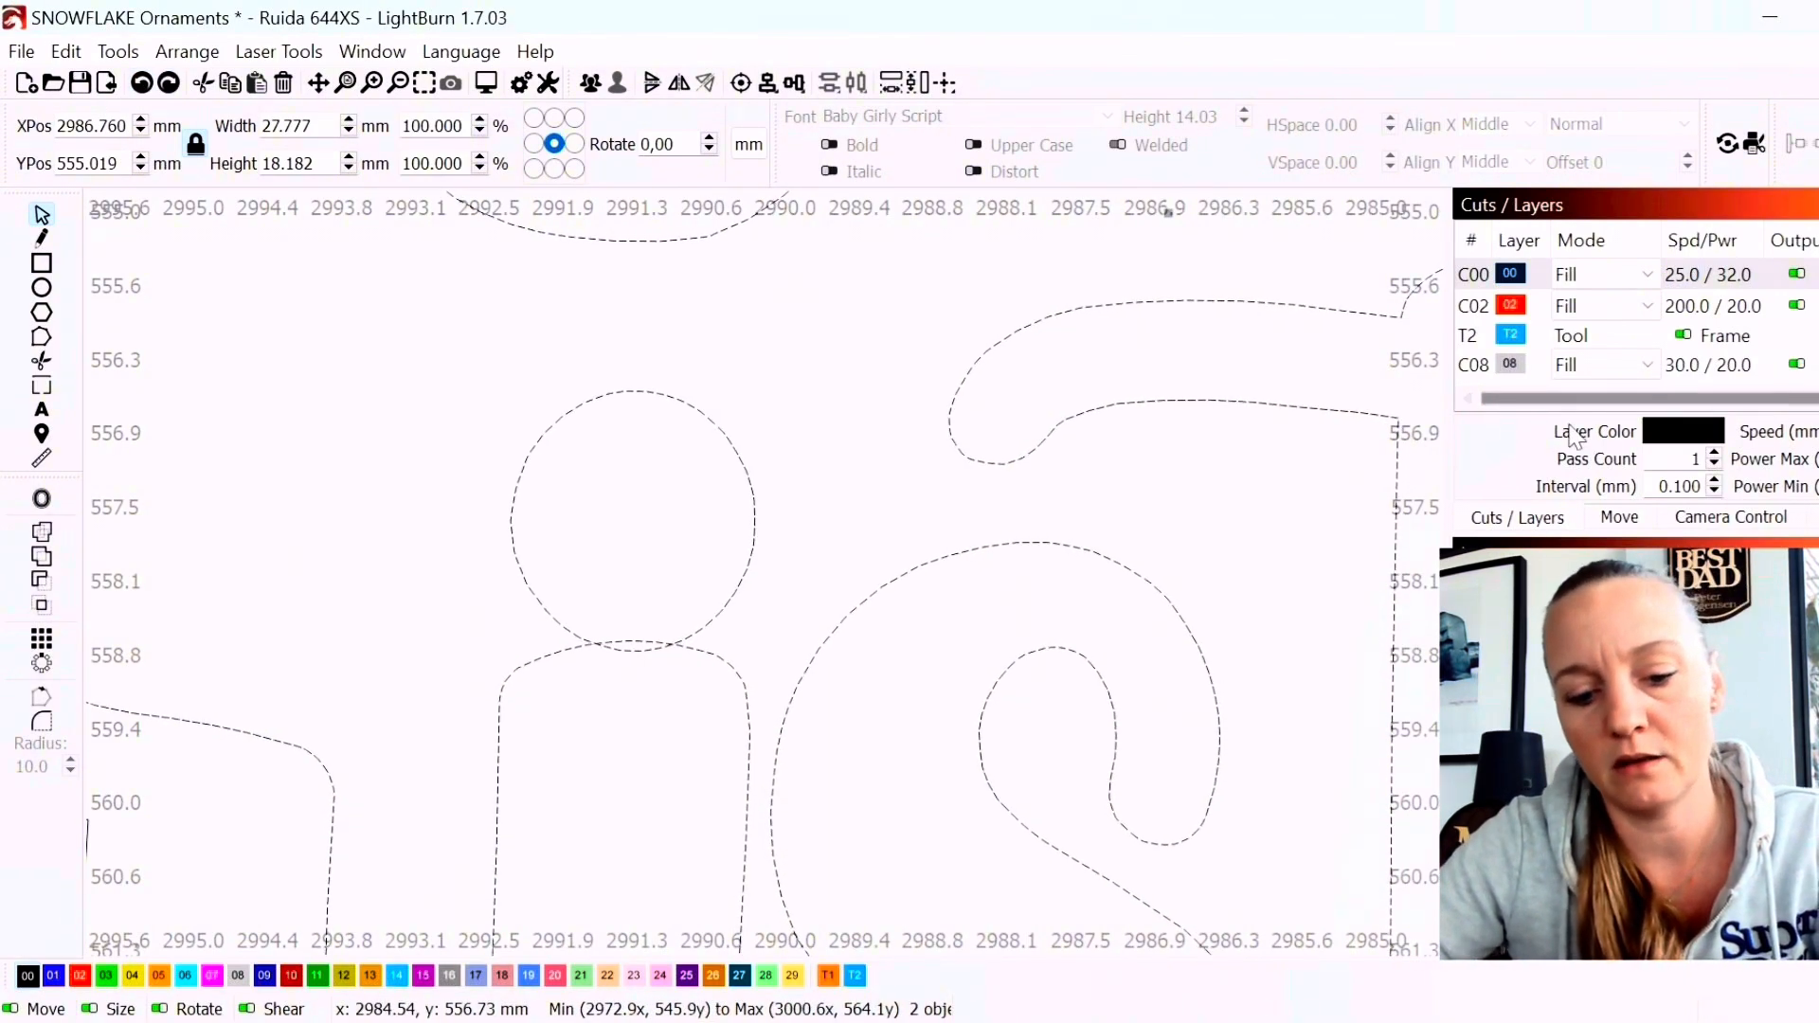
Join the i's dot to its stem with the Boolean Assistant's Subtract A - B operation
{"action": "key", "text": "ctrl+b"}
{"action": "left_click", "coordinate": [1002, 153]}
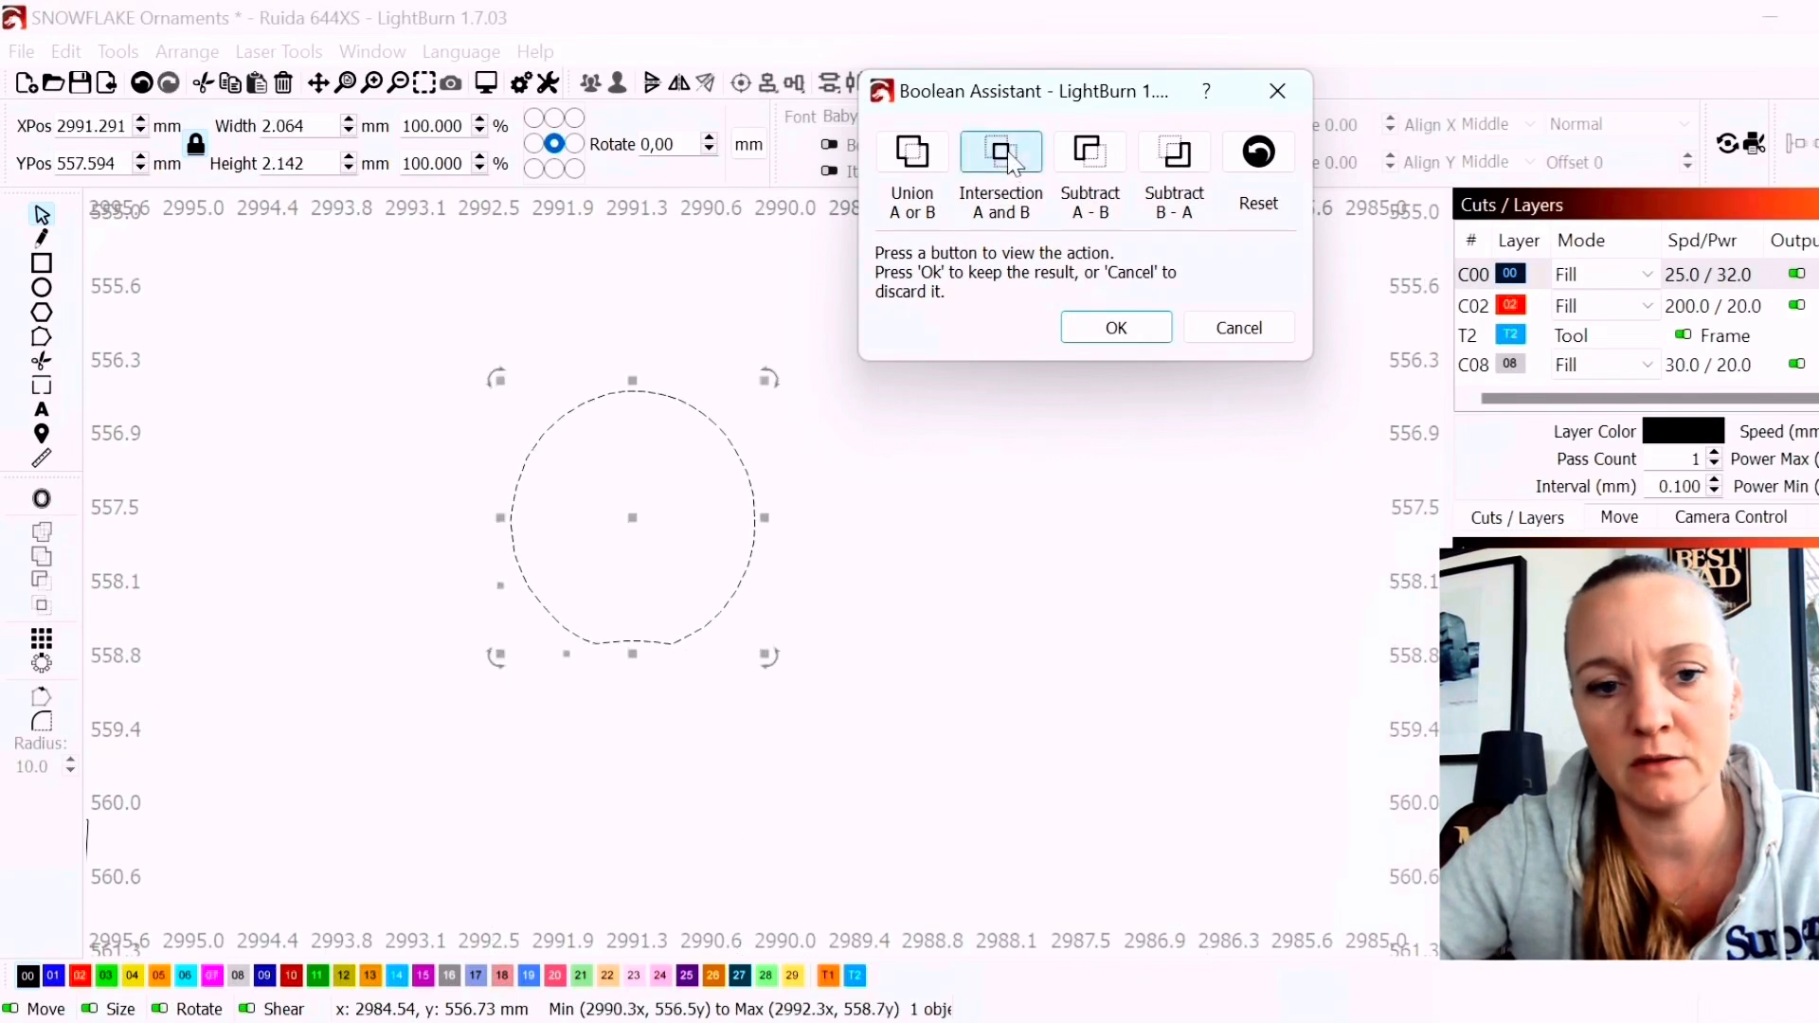
{"action": "left_click", "coordinate": [1094, 158]}
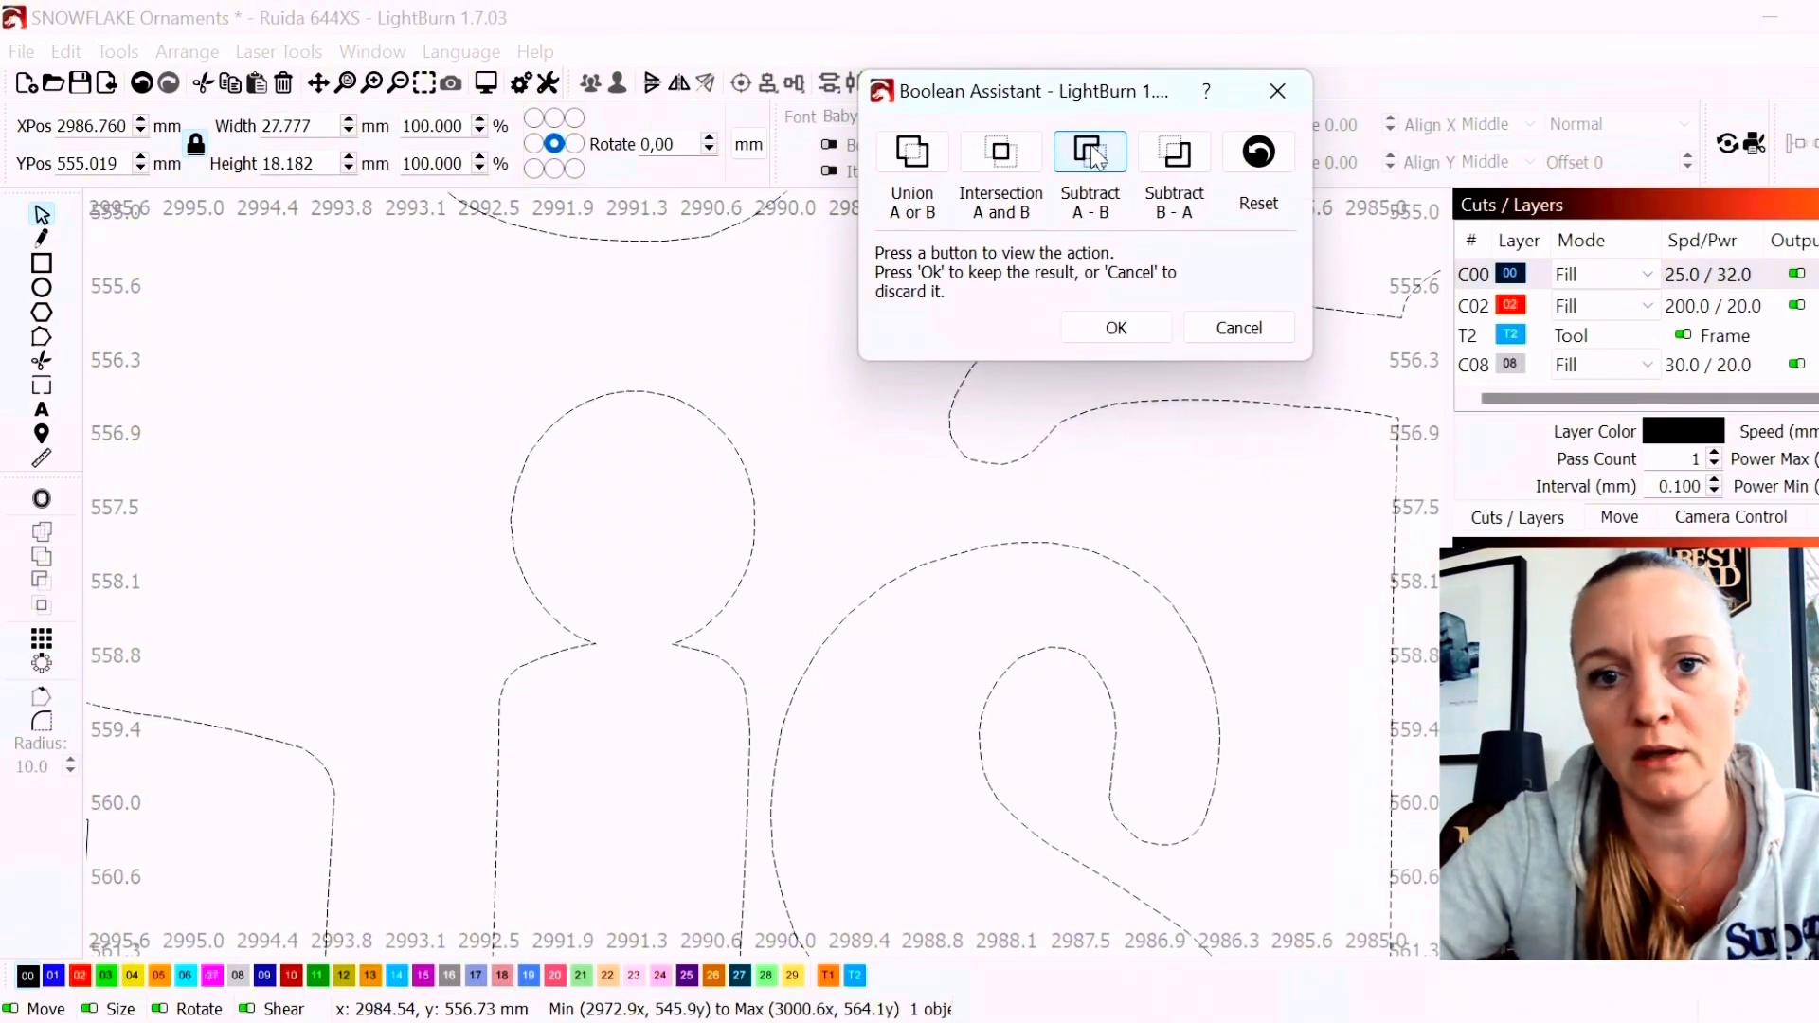
{"action": "left_click", "coordinate": [1106, 336]}
{"action": "left_click", "coordinate": [723, 503]}
{"action": "scroll", "coordinate": [723, 503], "scroll_direction": "down", "scroll_amount": 10}
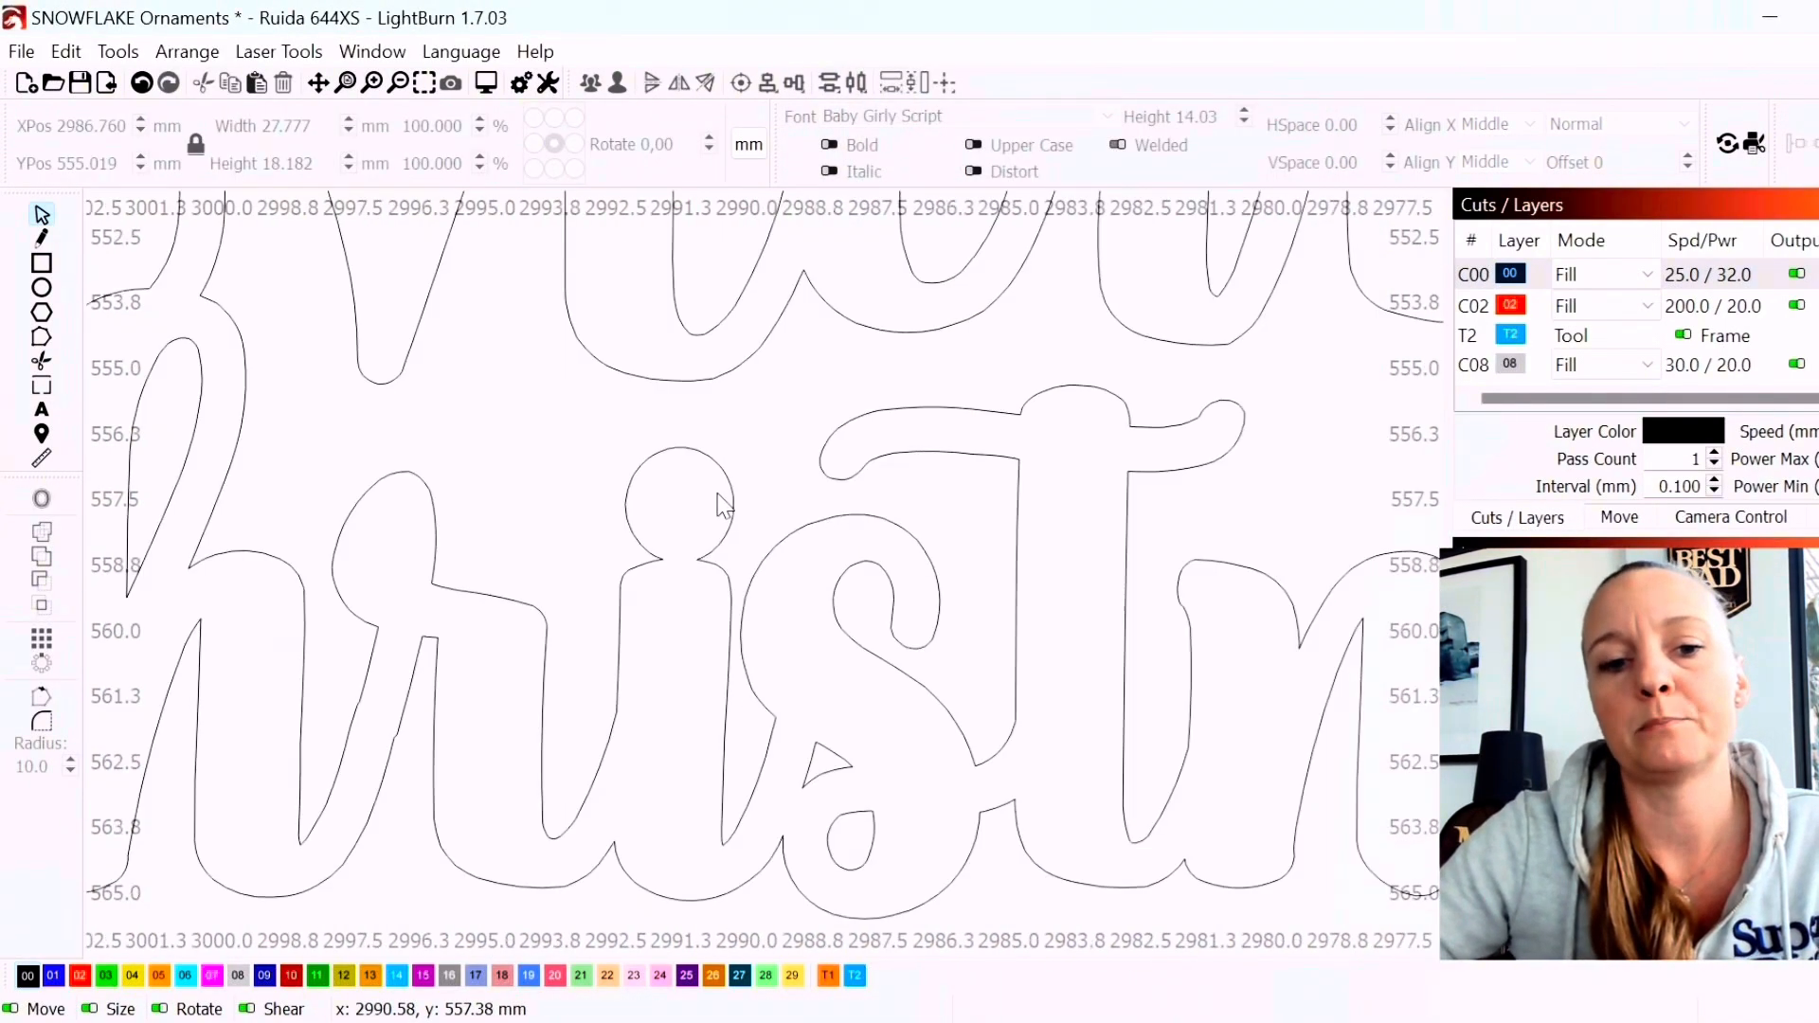
Group the finished "Merry Christmas" lettering and move it outside the half-snowflake ornament, centred at X 2907, Y 547 mm
{"action": "scroll", "coordinate": [769, 616], "scroll_direction": "down", "scroll_amount": 2}
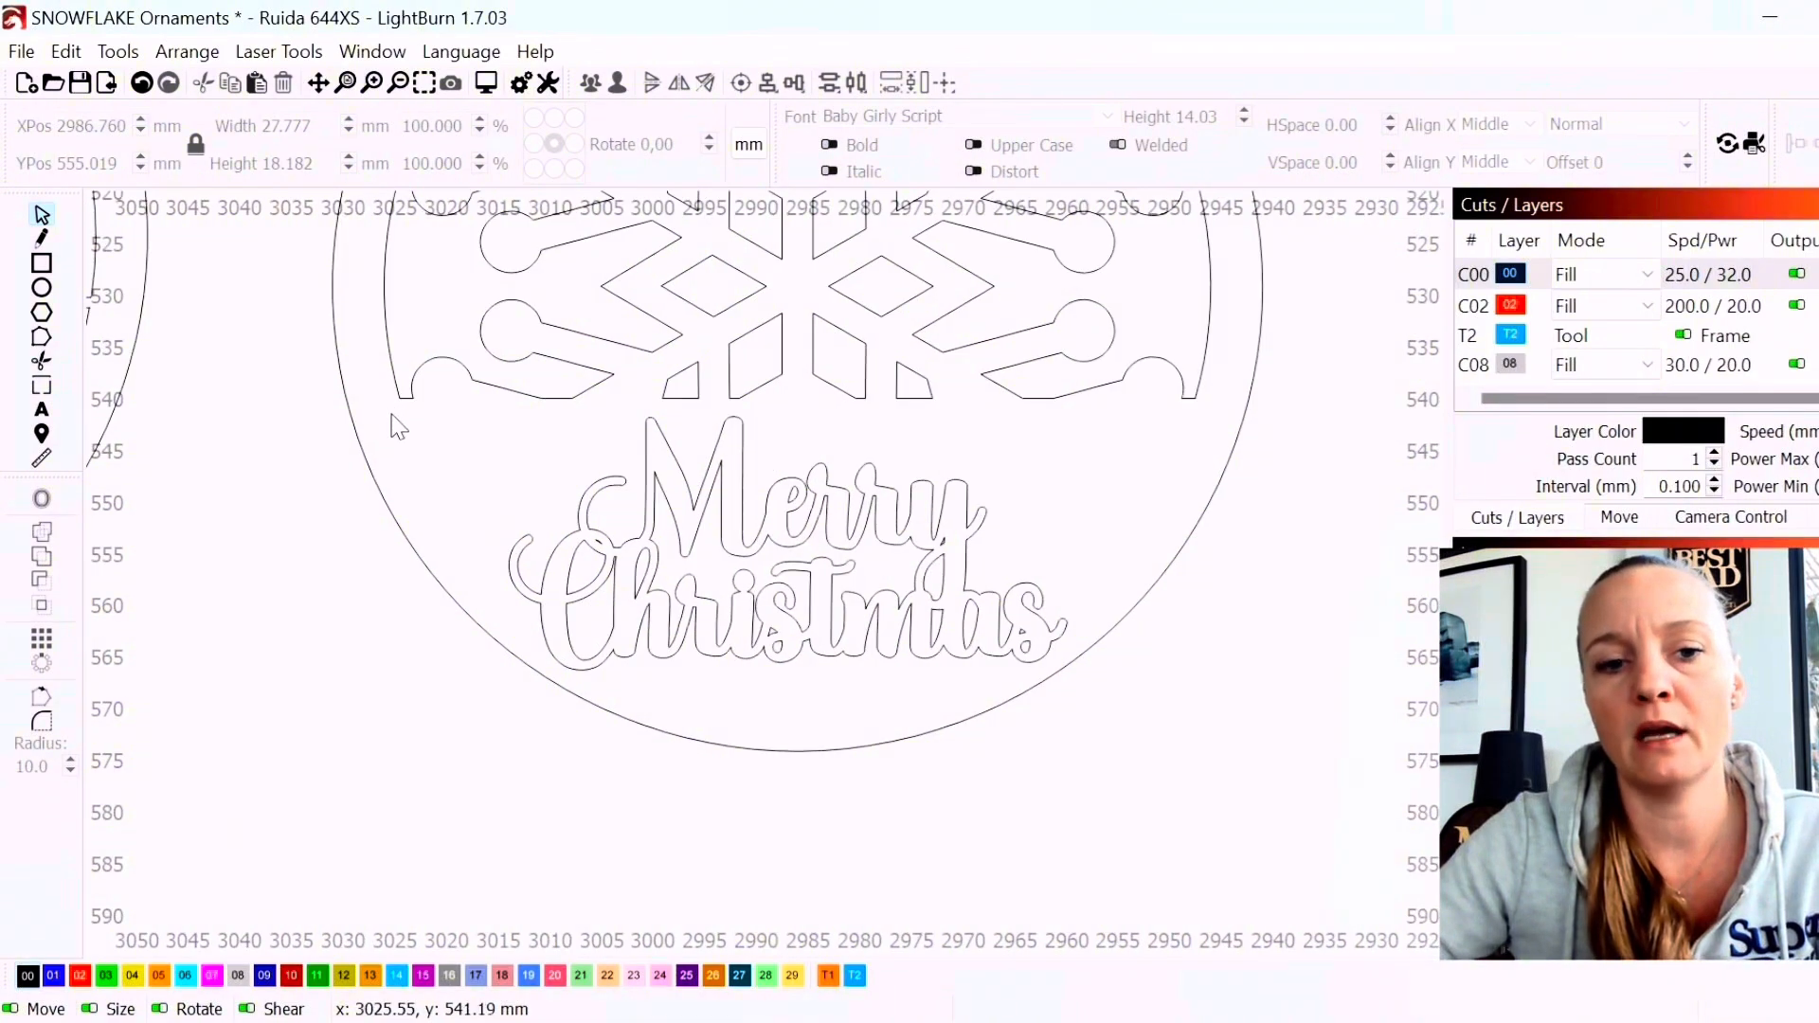
{"action": "left_click_drag", "start_coordinate": [398, 427], "coordinate": [1208, 731]}
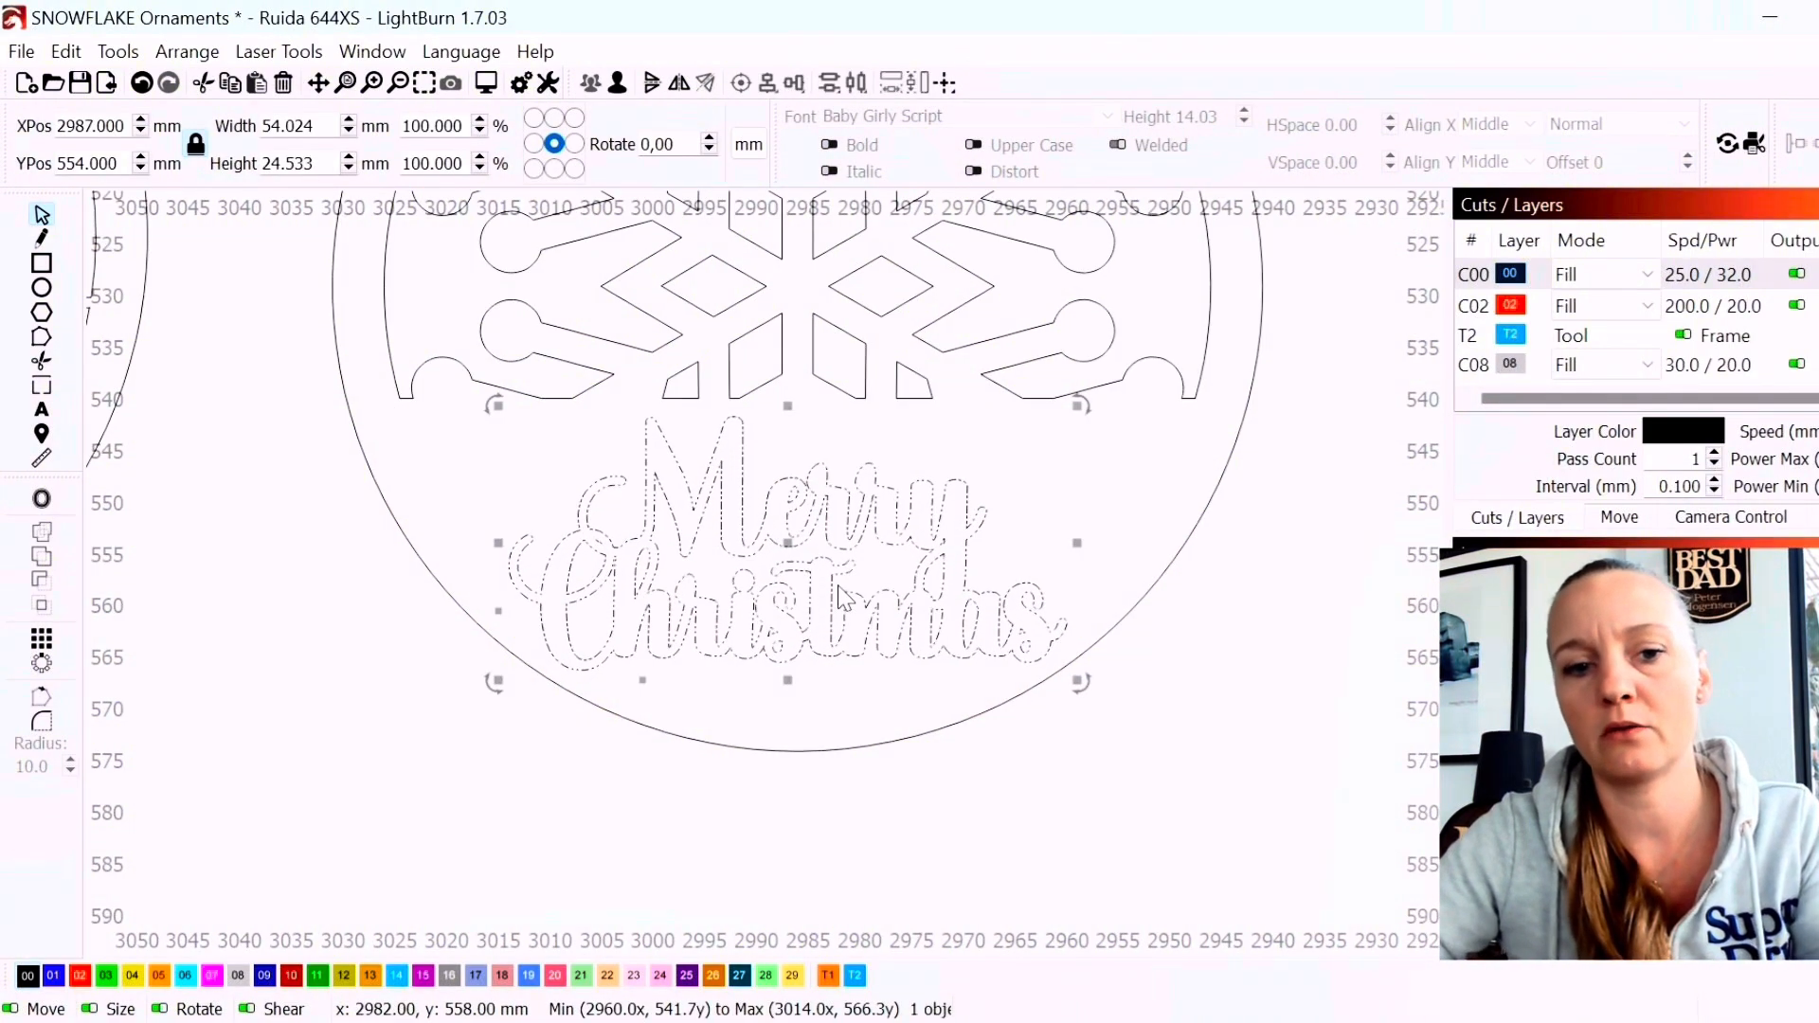
{"action": "scroll", "coordinate": [839, 597], "scroll_direction": "down", "scroll_amount": 3}
{"action": "left_click_drag", "start_coordinate": [788, 574], "coordinate": [1100, 536]}
{"action": "scroll", "coordinate": [1033, 711], "scroll_direction": "down", "scroll_amount": 2}
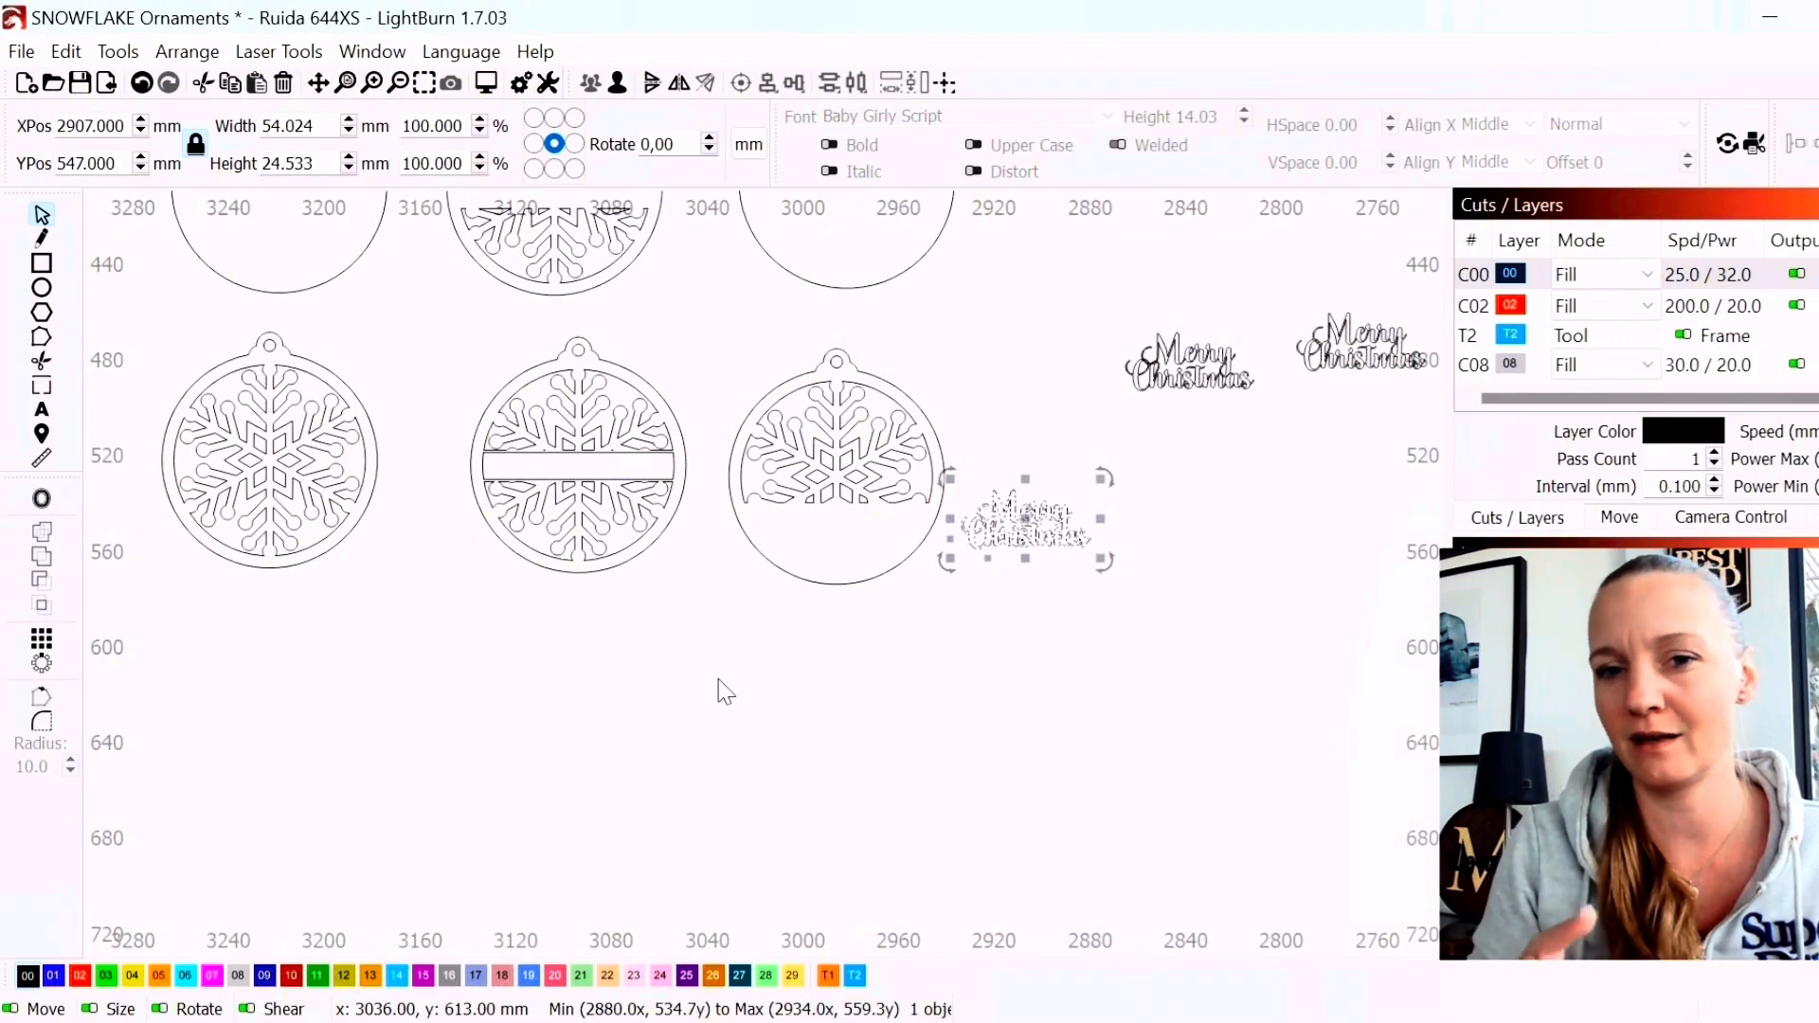
{"action": "left_click_drag", "start_coordinate": [635, 646], "coordinate": [841, 789]}
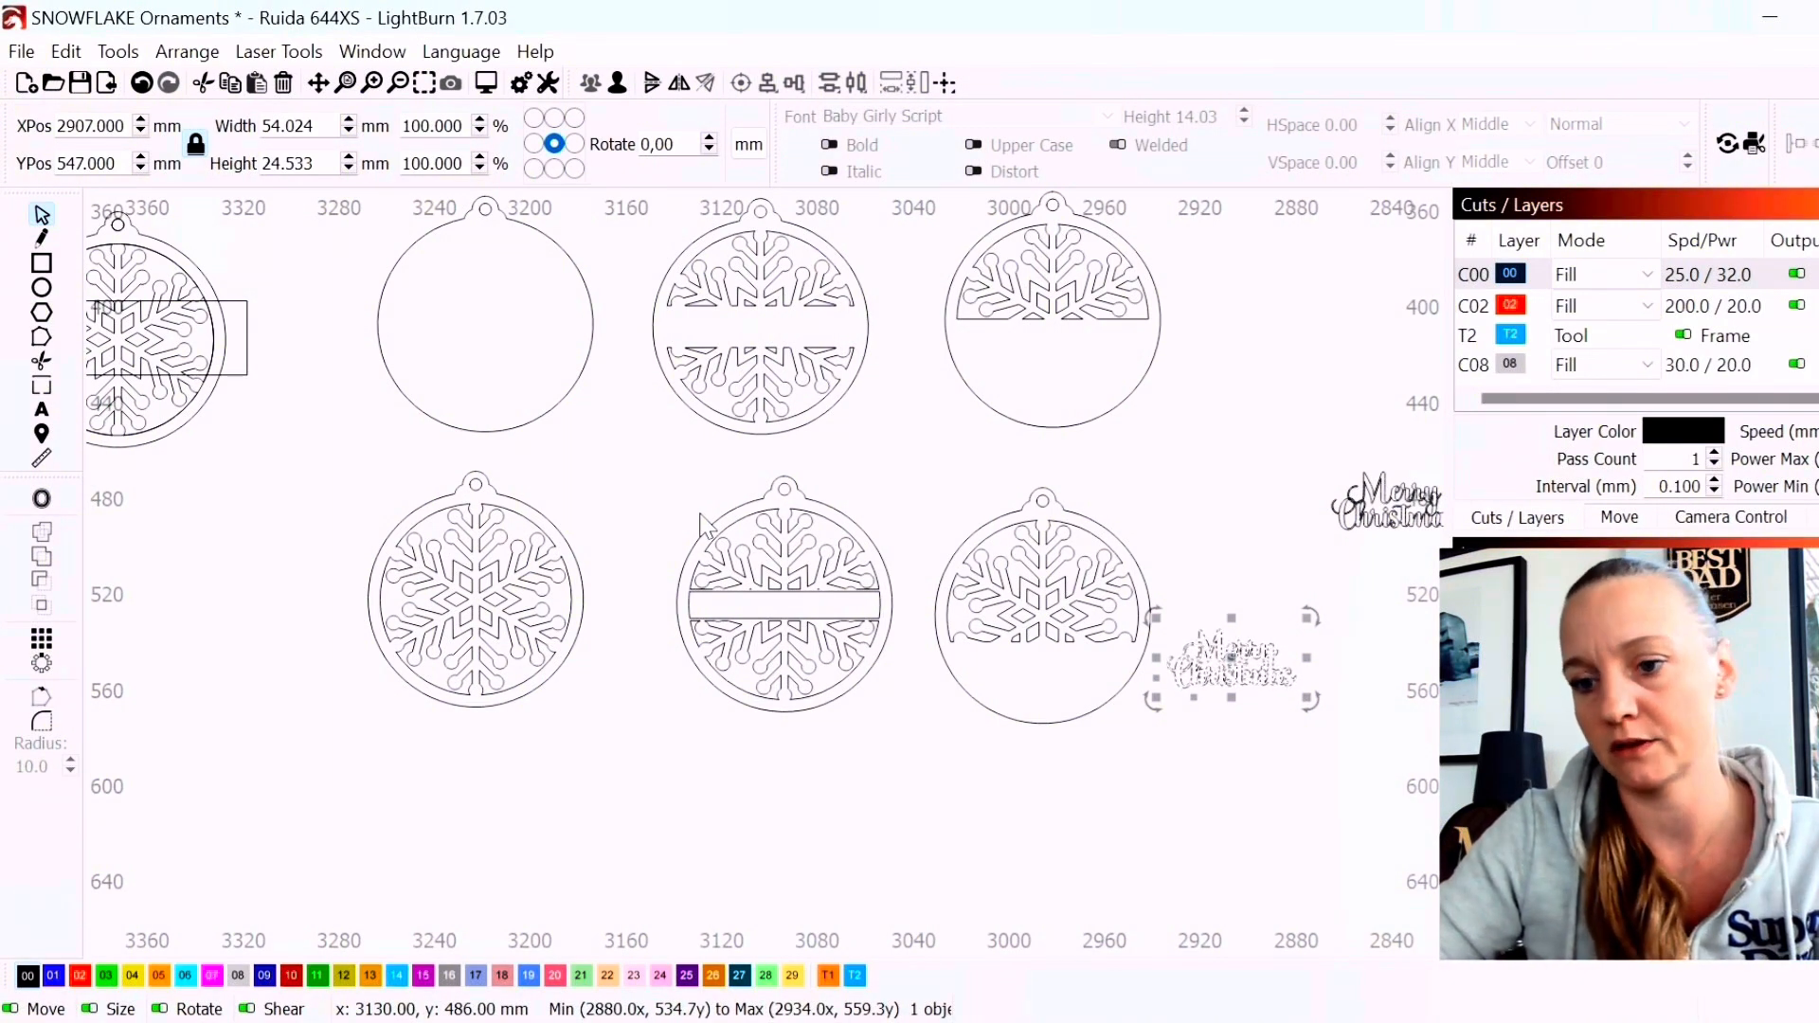
{"action": "left_click", "coordinate": [919, 473]}
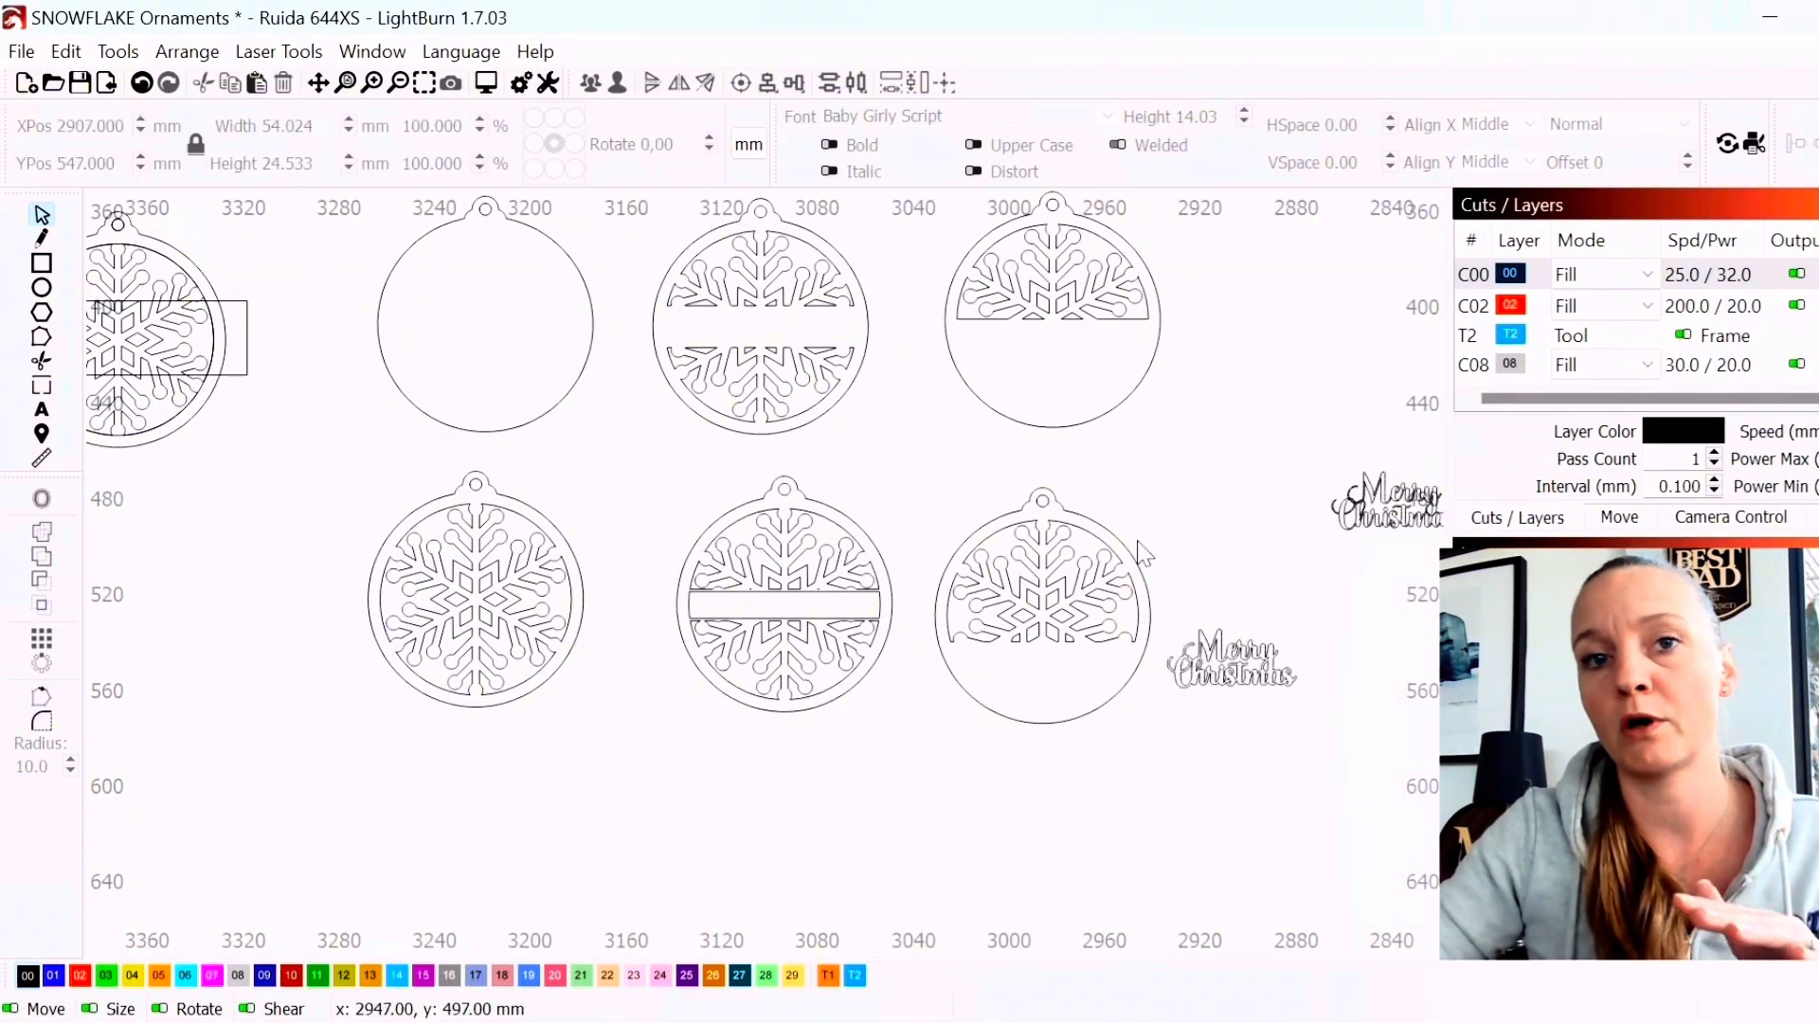